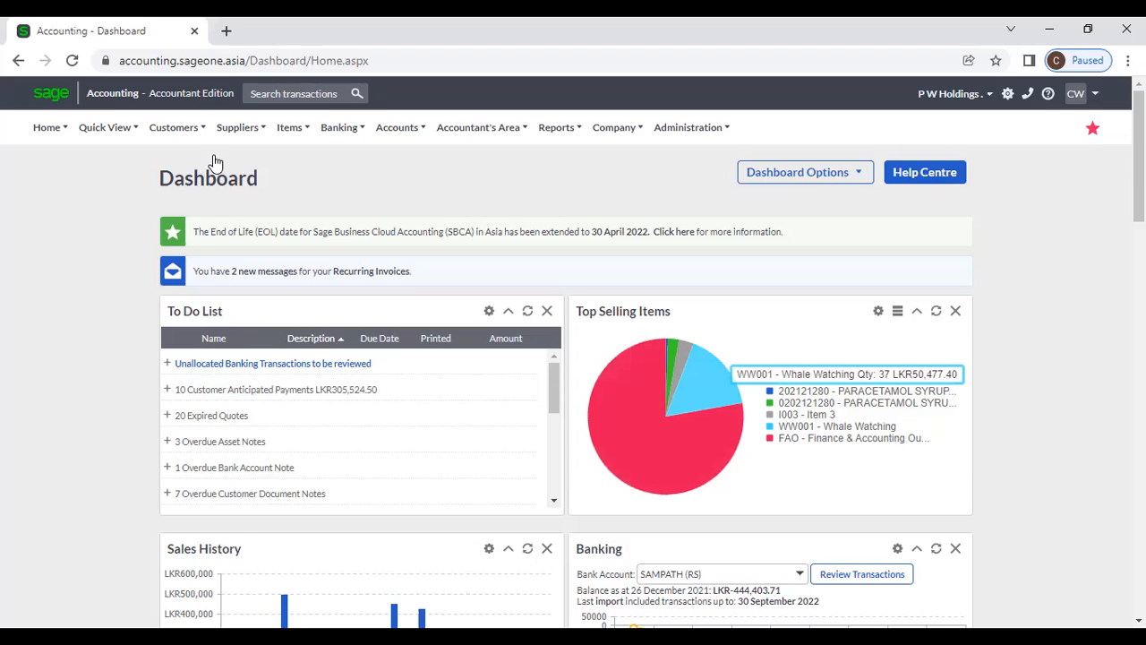
Open the Supplier Transactions report from the supplier reports and view its available transaction types
{"action": "mouse_move", "coordinate": [222, 136]}
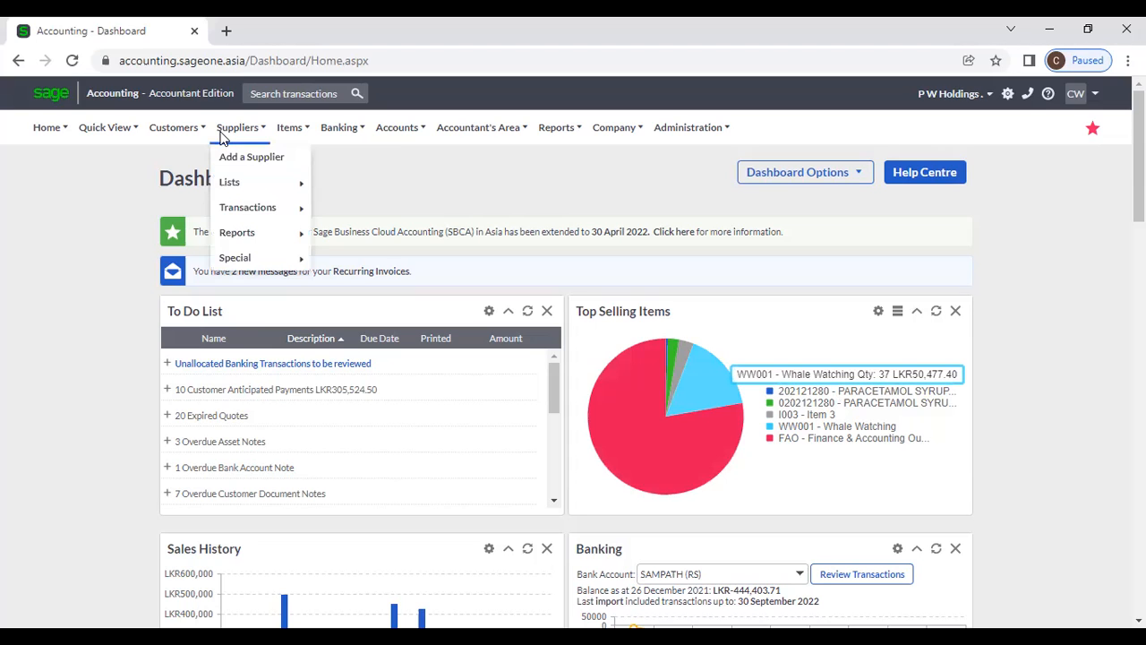
{"action": "mouse_move", "coordinate": [236, 234]}
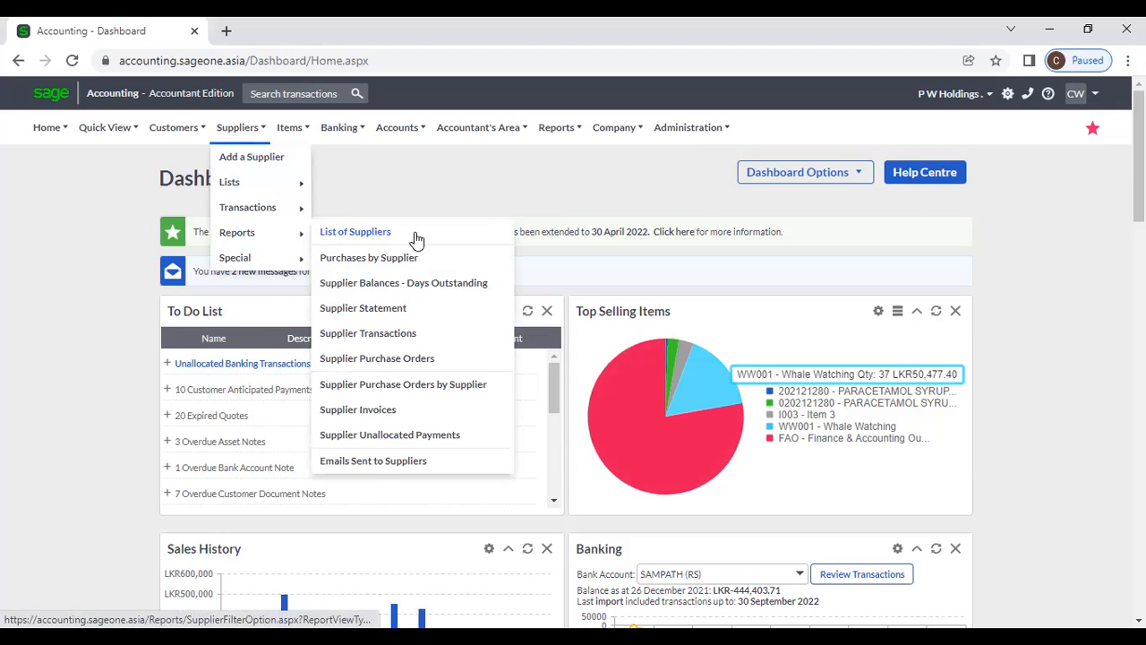
{"action": "left_click", "coordinate": [416, 341]}
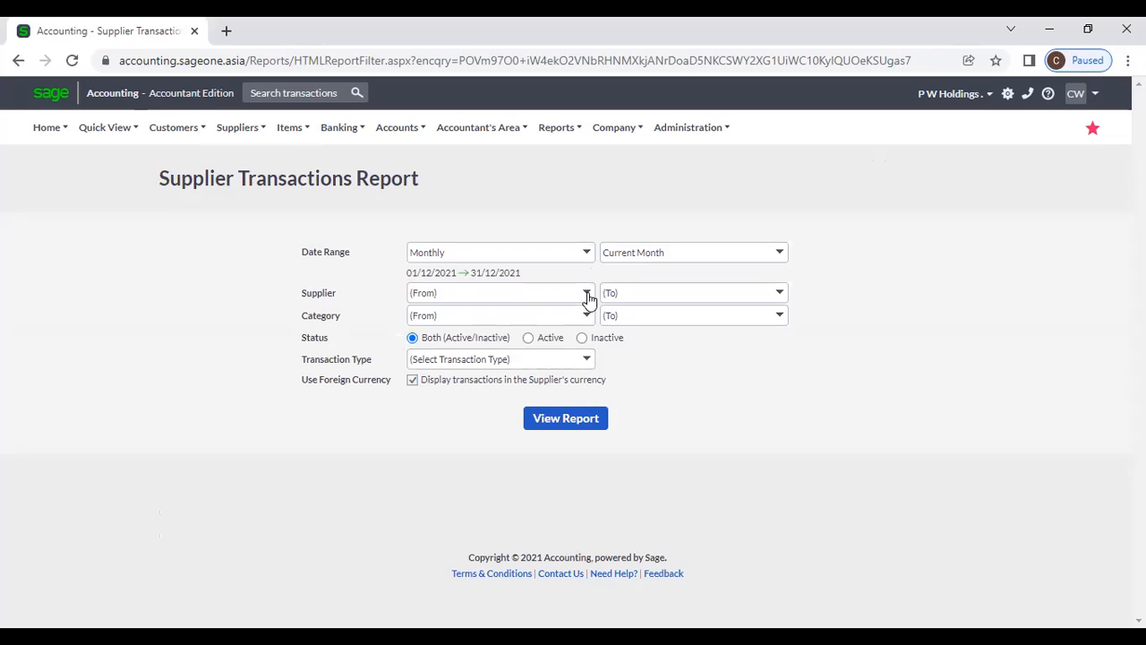
{"action": "left_click", "coordinate": [586, 361]}
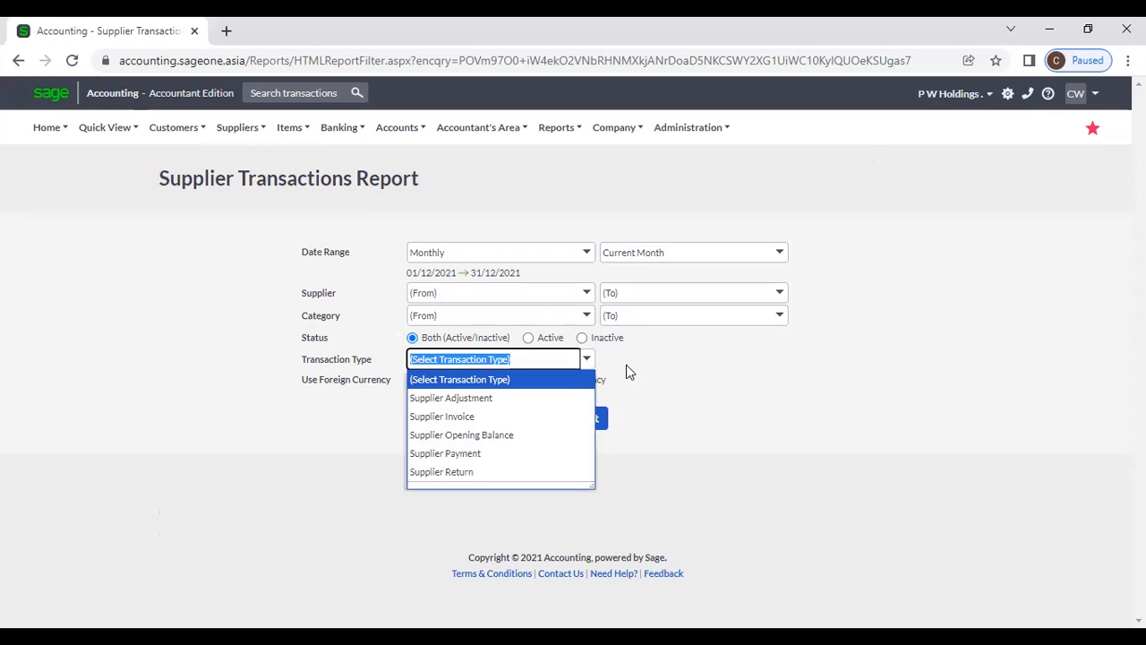
{"action": "left_click", "coordinate": [626, 364]}
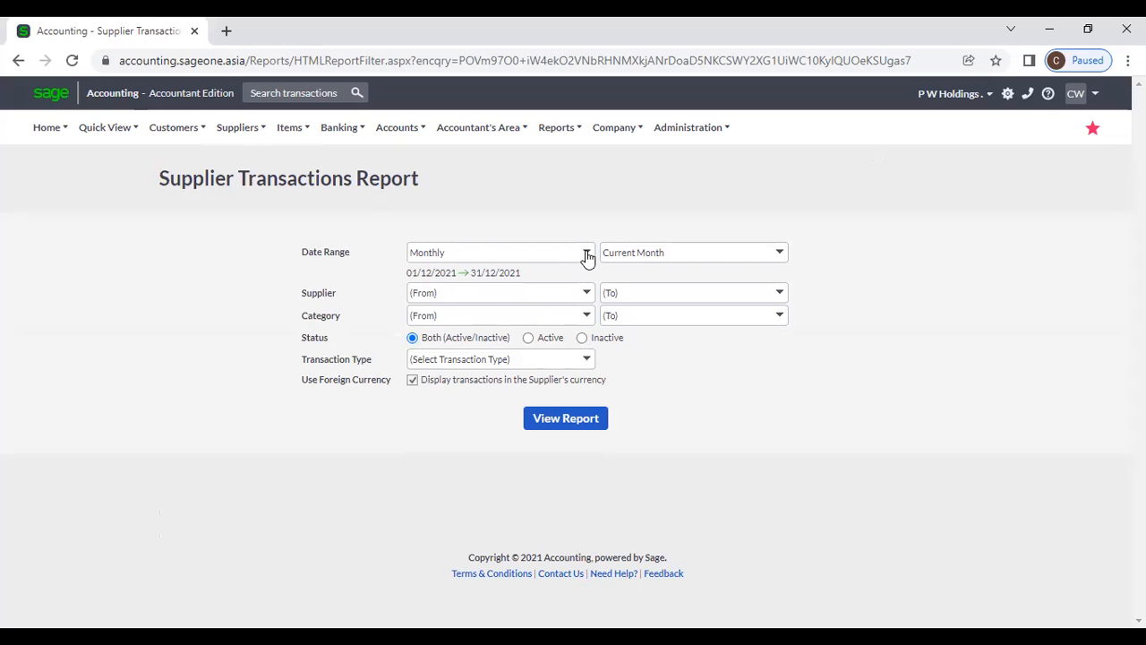
Switch the report's date range to Custom Dates and go through its start and end date fields
{"action": "left_click", "coordinate": [586, 254]}
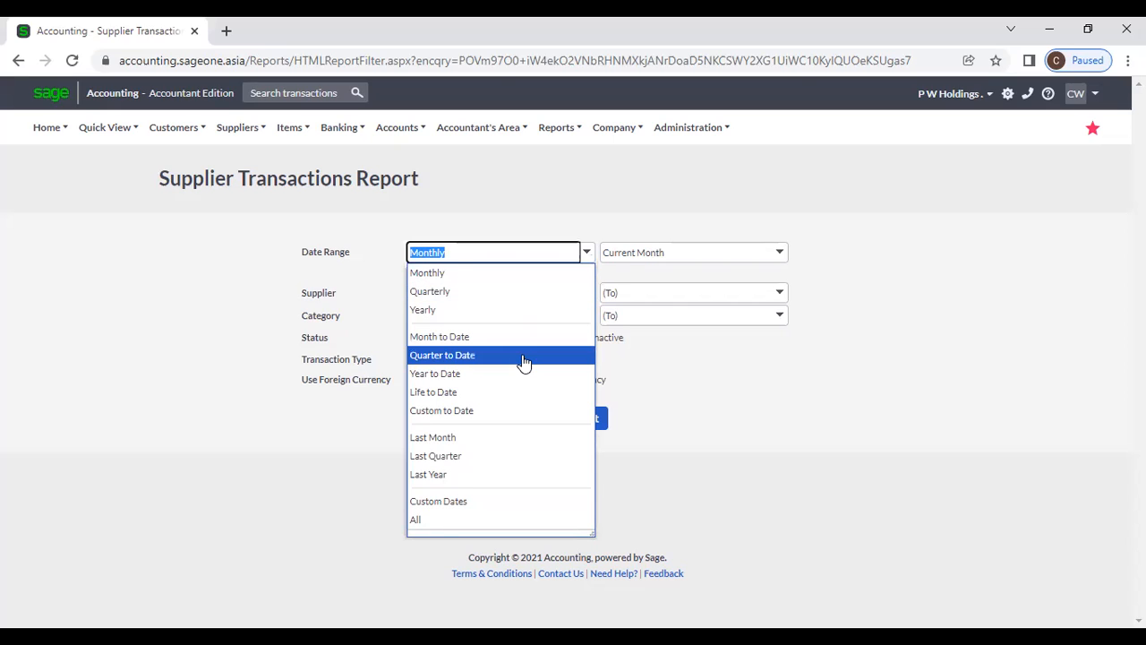
{"action": "left_click", "coordinate": [511, 502]}
{"action": "left_click", "coordinate": [673, 252]}
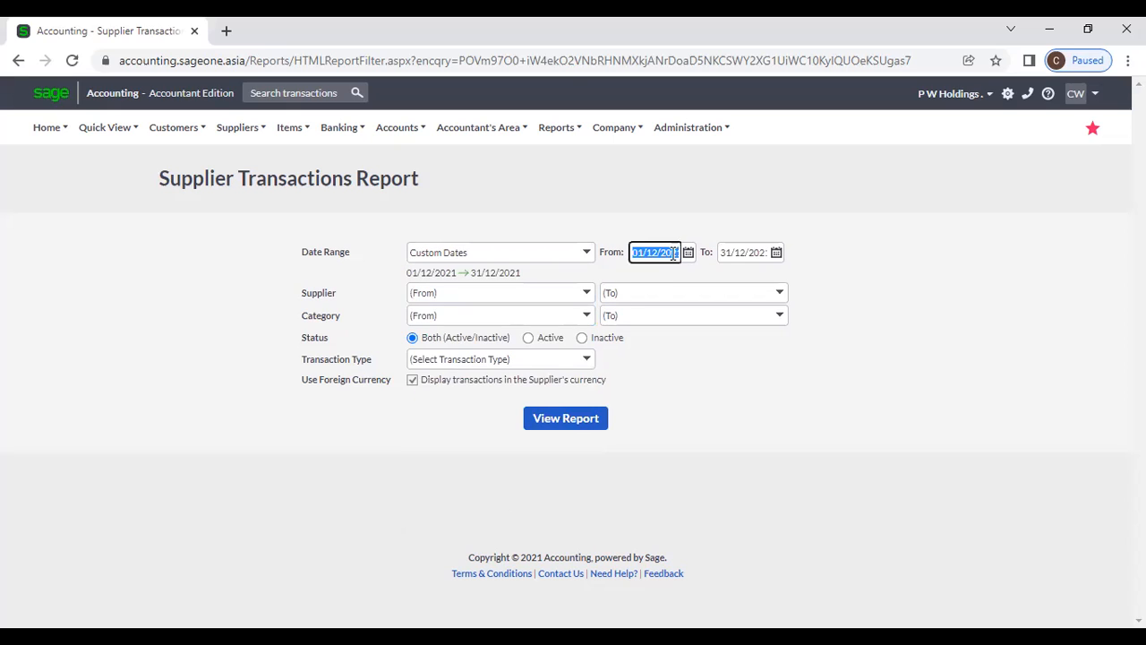
{"action": "left_click", "coordinate": [723, 252]}
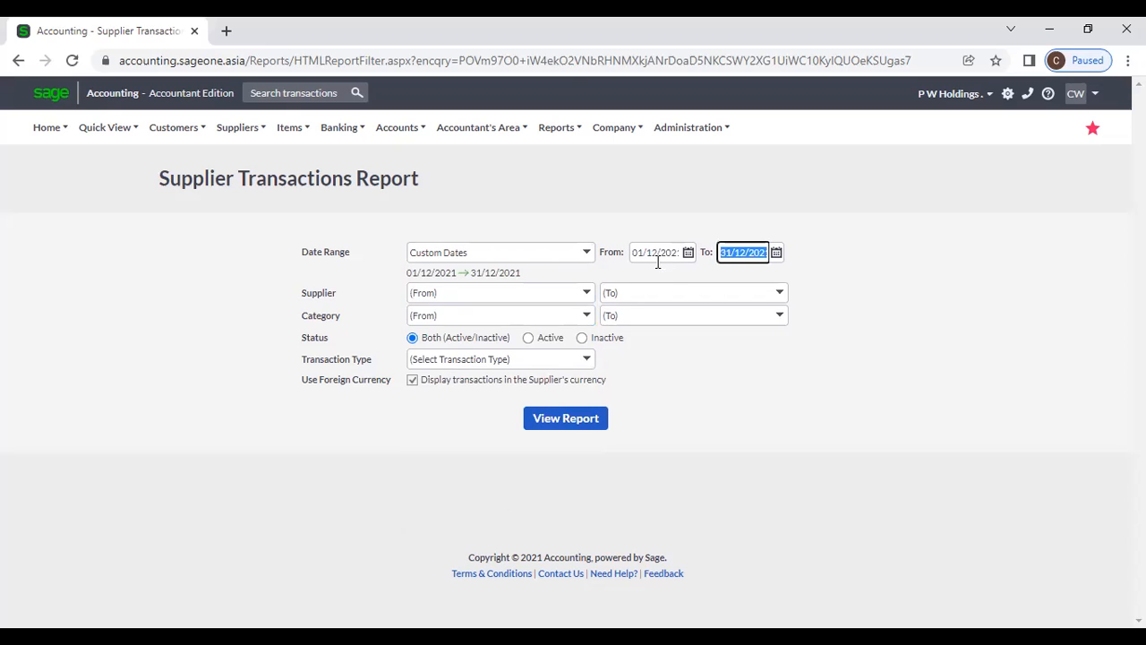
Set the report's date range to Yearly for the Current Year
{"action": "left_click", "coordinate": [585, 254]}
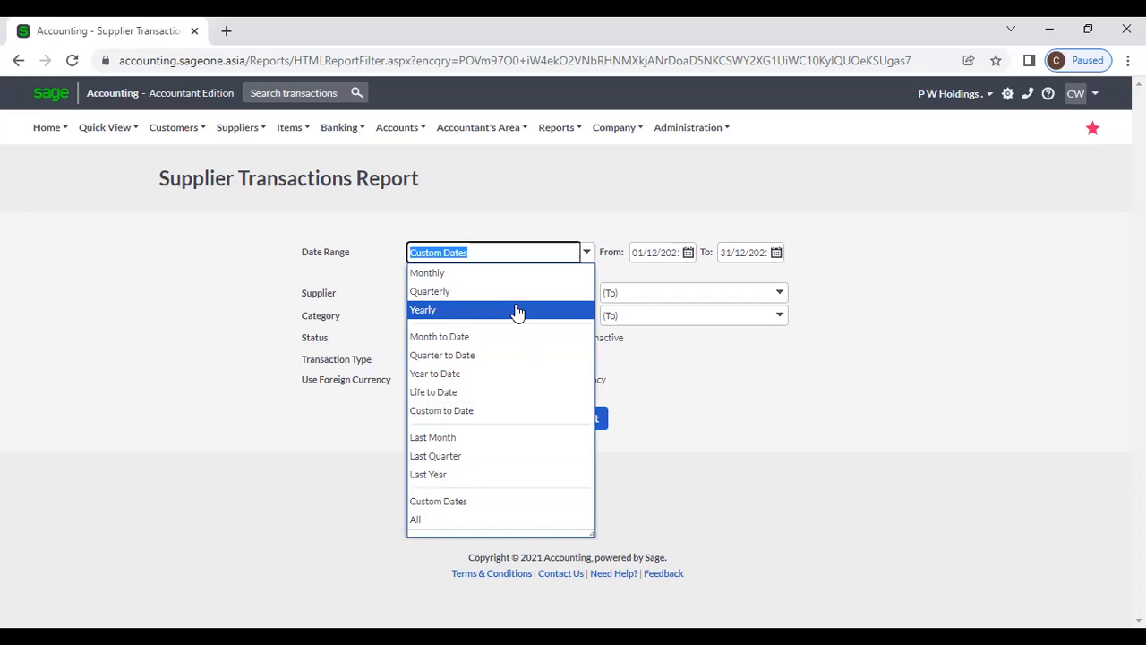
{"action": "left_click", "coordinate": [438, 315]}
{"action": "left_click", "coordinate": [496, 201]}
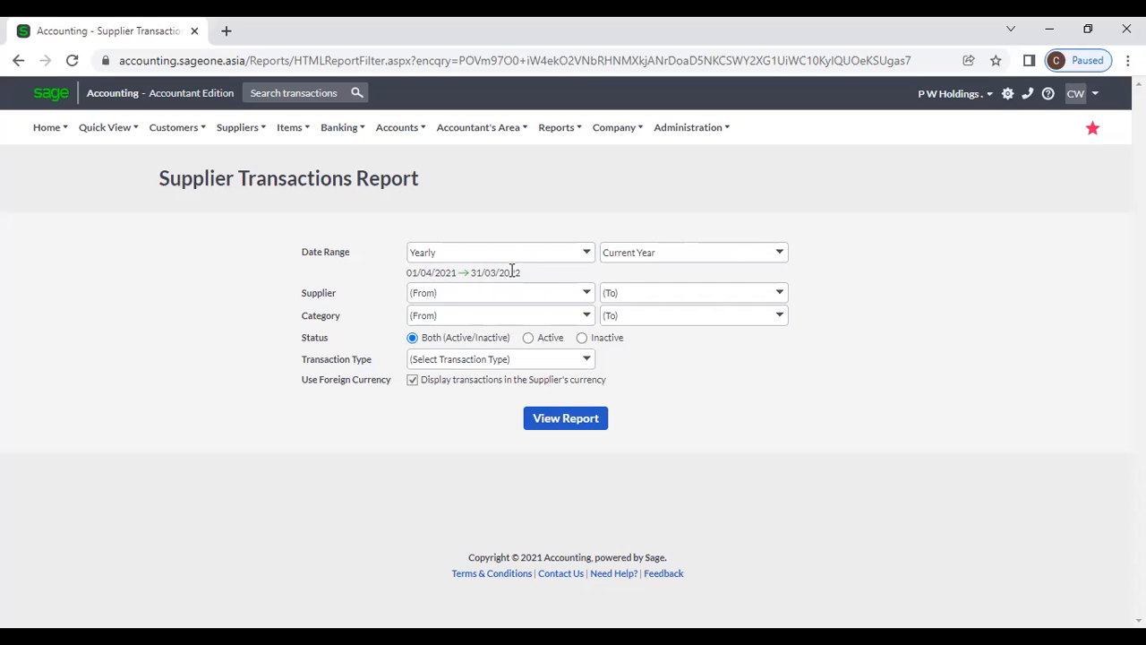
Try limiting the report to a supplier range starting at AA, and clear the supplier range again
{"action": "left_click", "coordinate": [587, 294]}
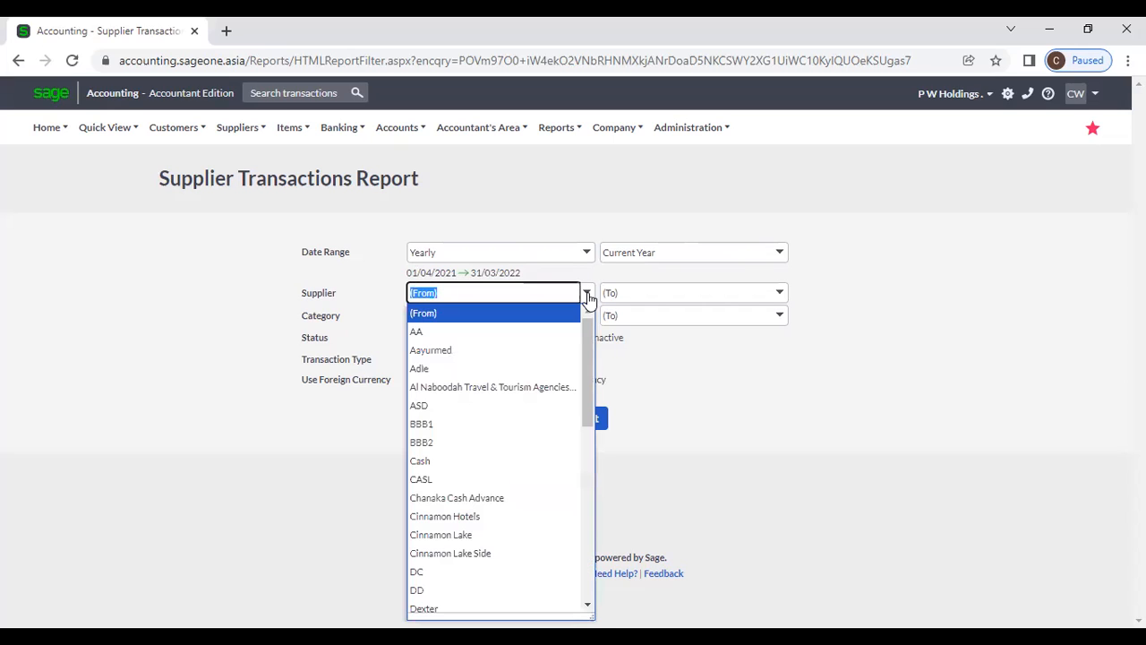
{"action": "left_click", "coordinate": [570, 234]}
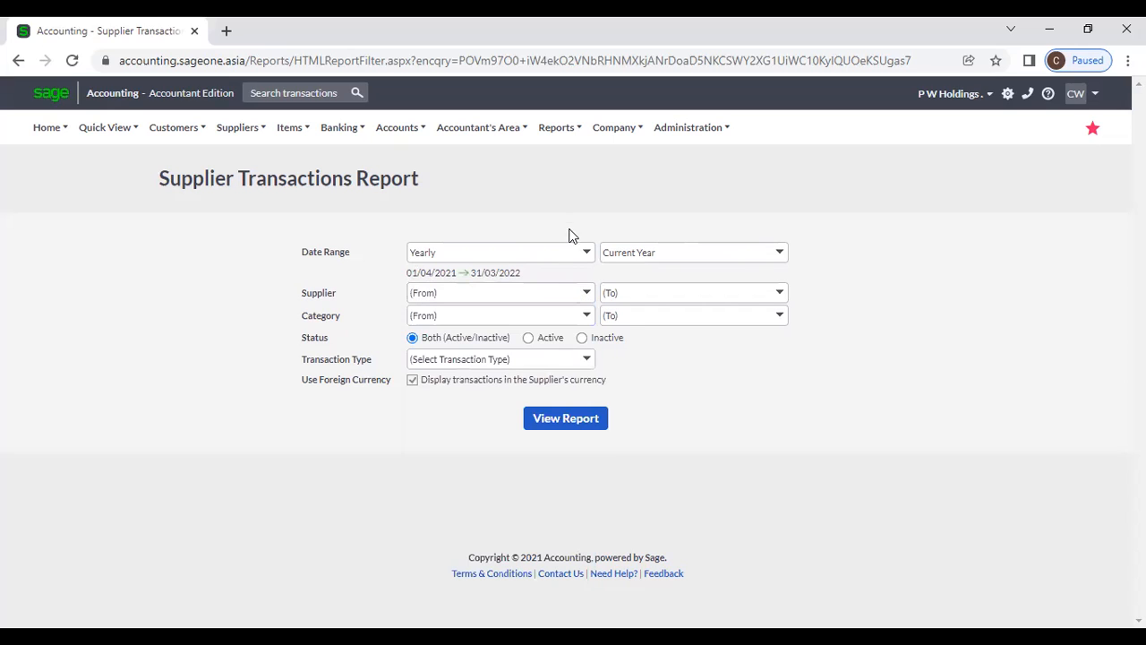
{"action": "left_click", "coordinate": [585, 294]}
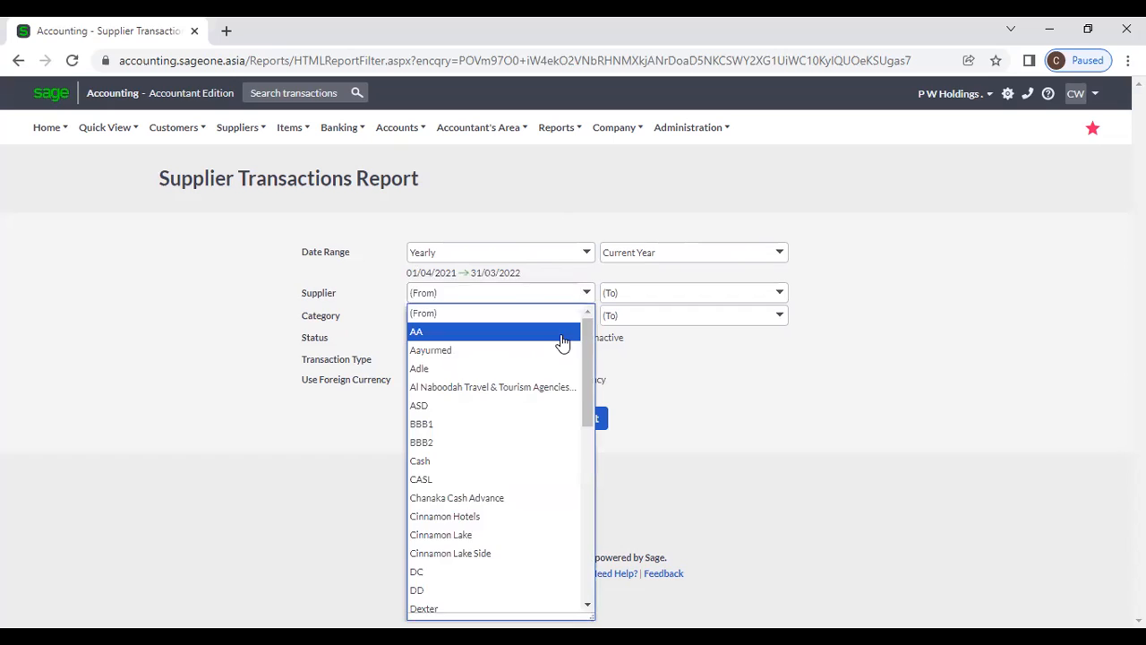
{"action": "left_click", "coordinate": [562, 333]}
{"action": "left_click", "coordinate": [778, 294]}
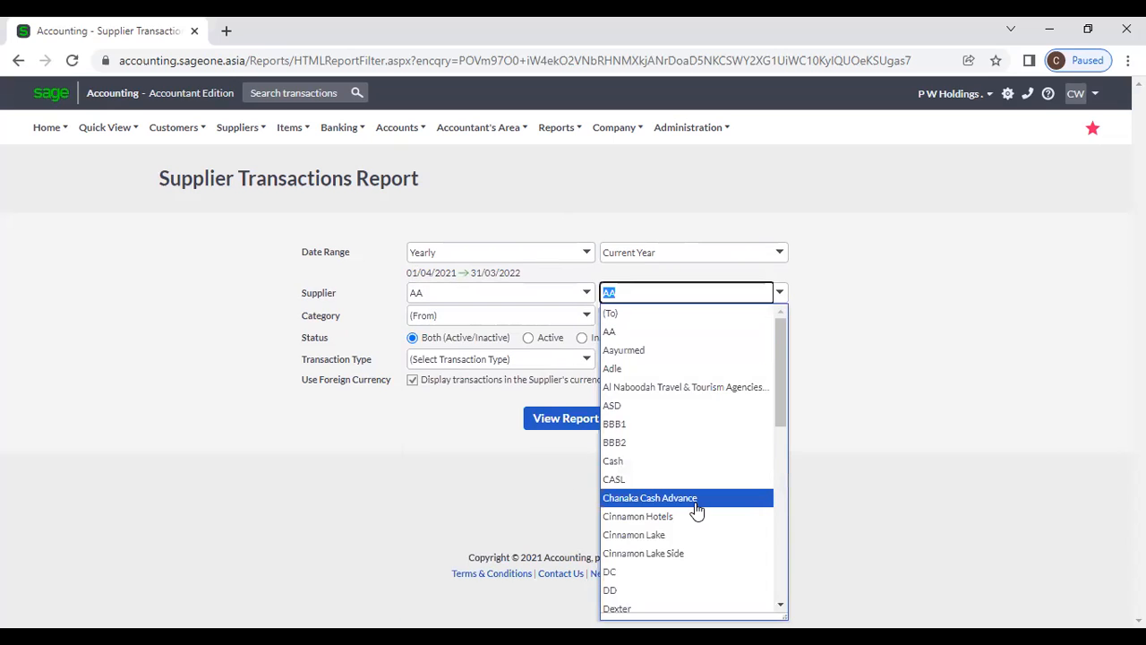
{"action": "left_click", "coordinate": [695, 508]}
{"action": "left_click", "coordinate": [586, 293]}
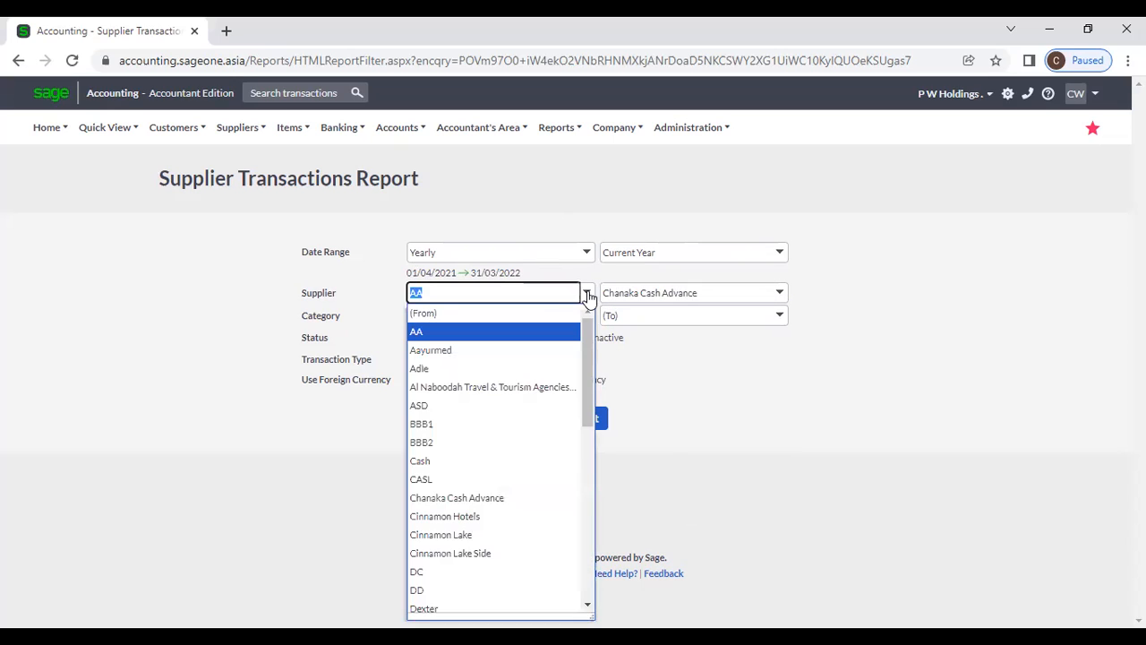
{"action": "left_click", "coordinate": [529, 314]}
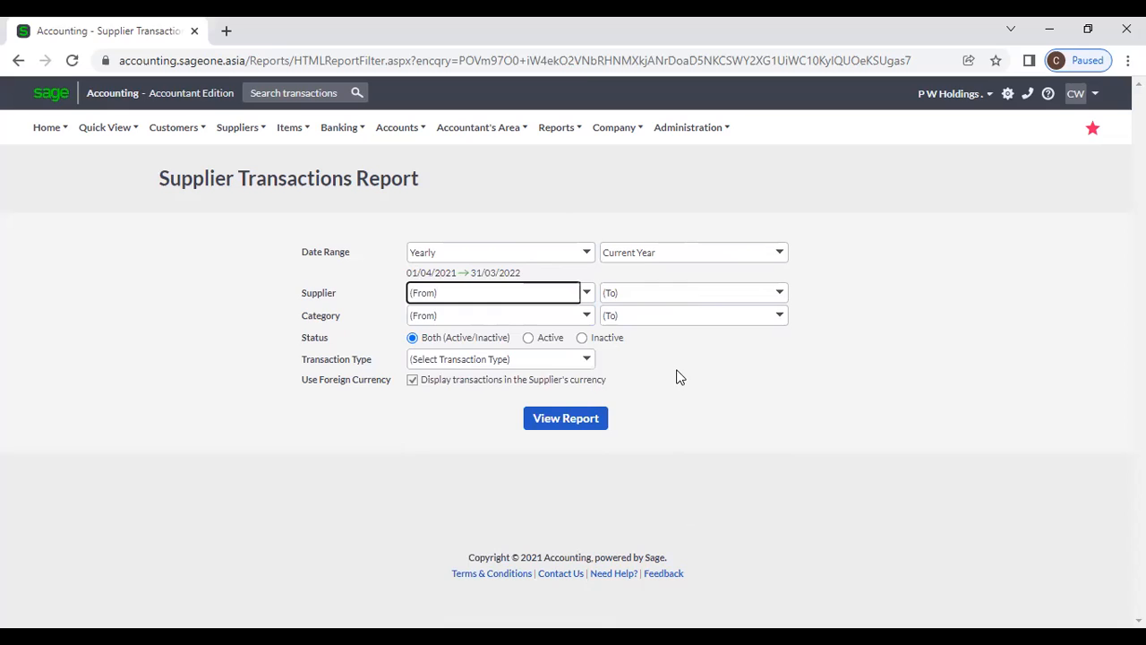
Try limiting the report to the Apple category, and clear the category range again
{"action": "left_click", "coordinate": [587, 318]}
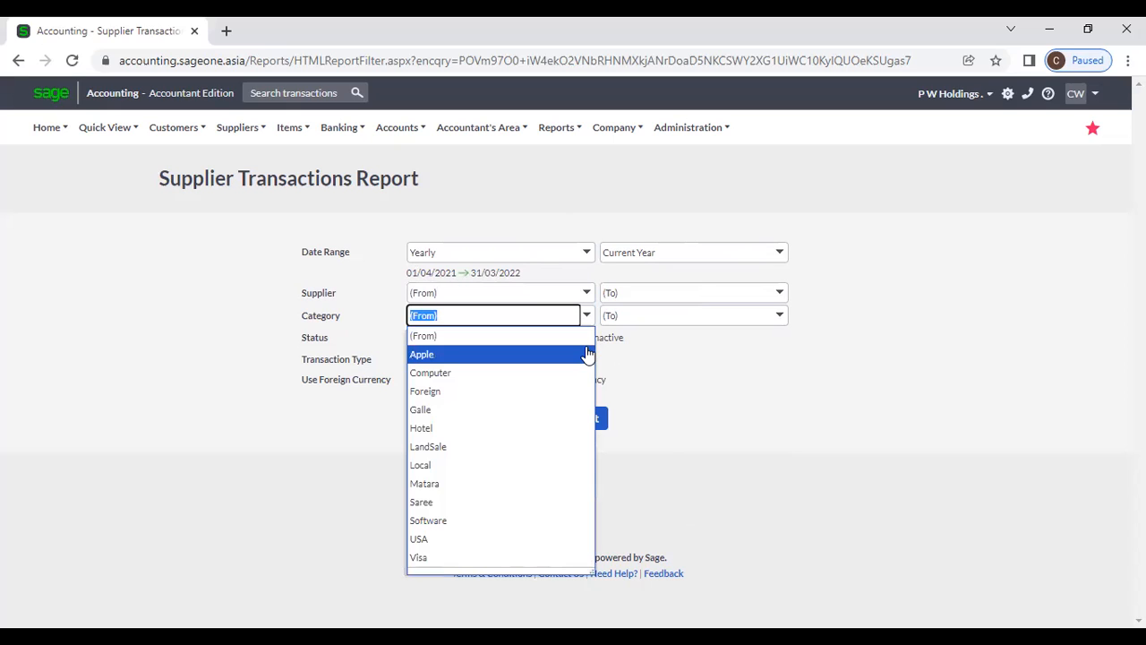
{"action": "left_click", "coordinate": [587, 353]}
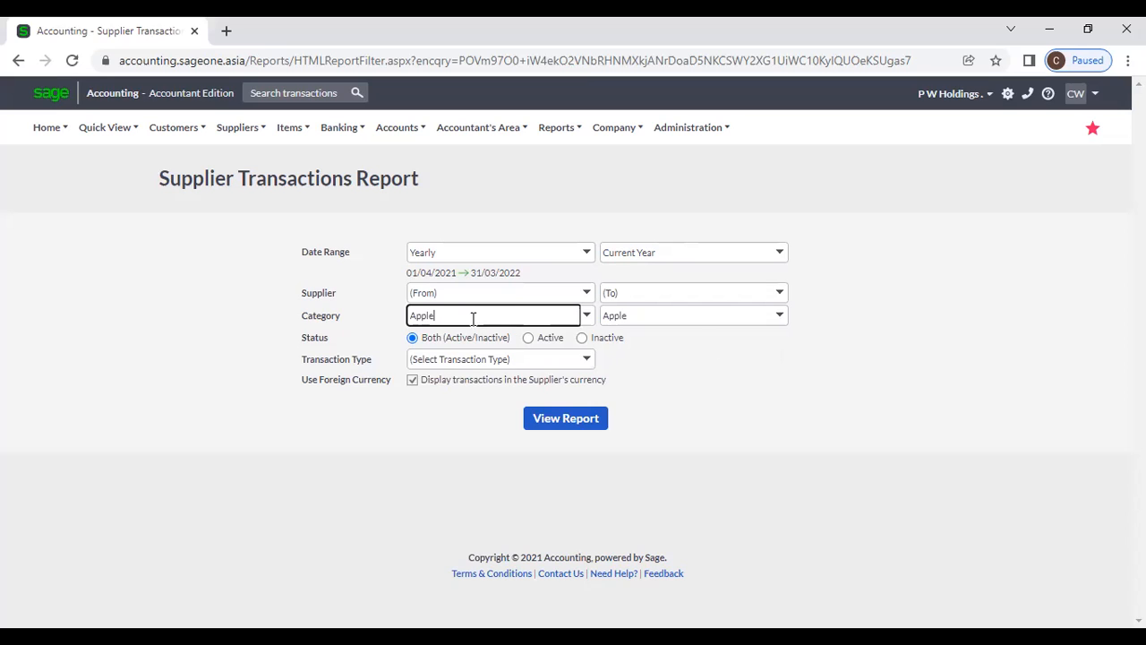
{"action": "left_click", "coordinate": [586, 319]}
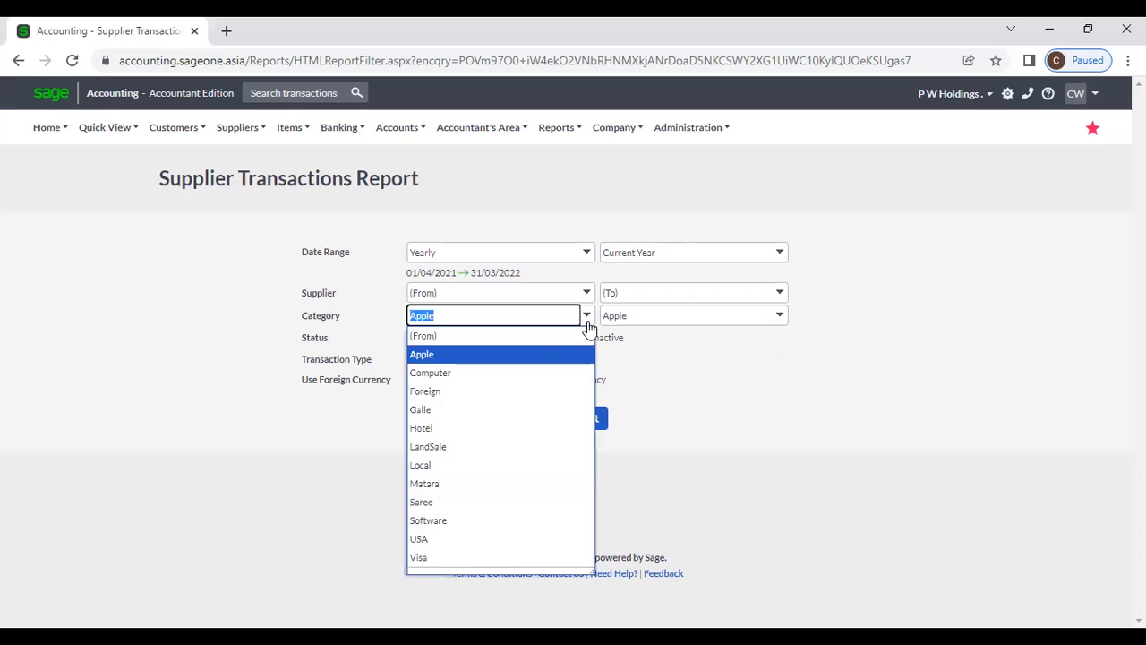
{"action": "left_click", "coordinate": [540, 347]}
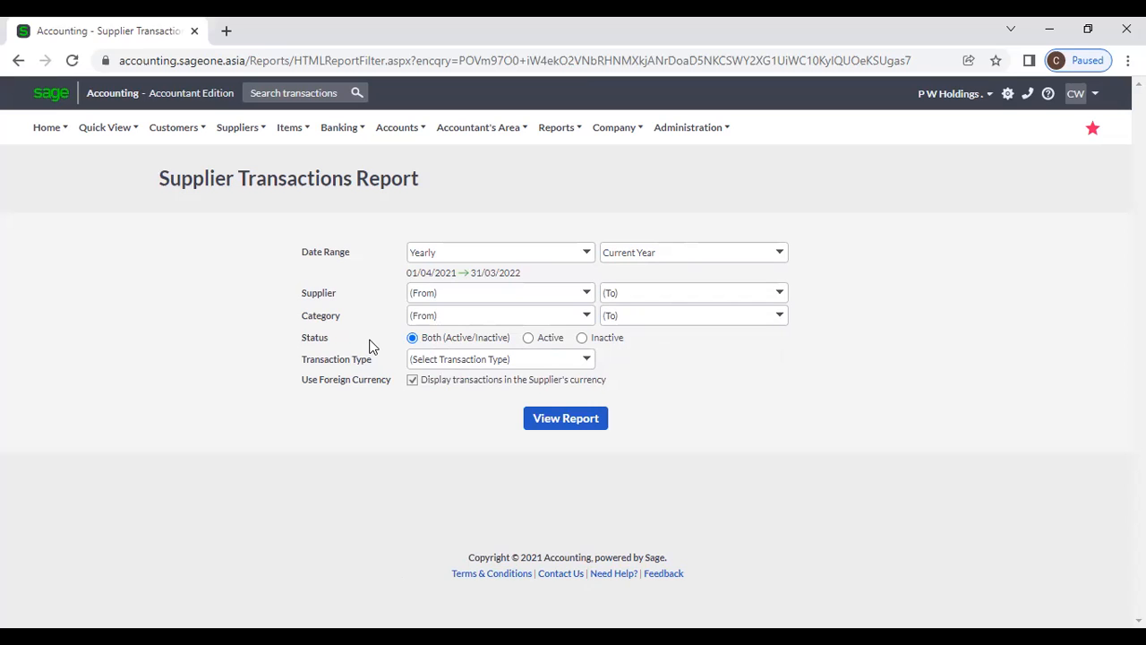
Try the Inactive and Active supplier statuses, and return the status to Both (Active/Inactive)
{"action": "left_click", "coordinate": [581, 338]}
{"action": "left_click", "coordinate": [529, 342]}
{"action": "left_click", "coordinate": [413, 341]}
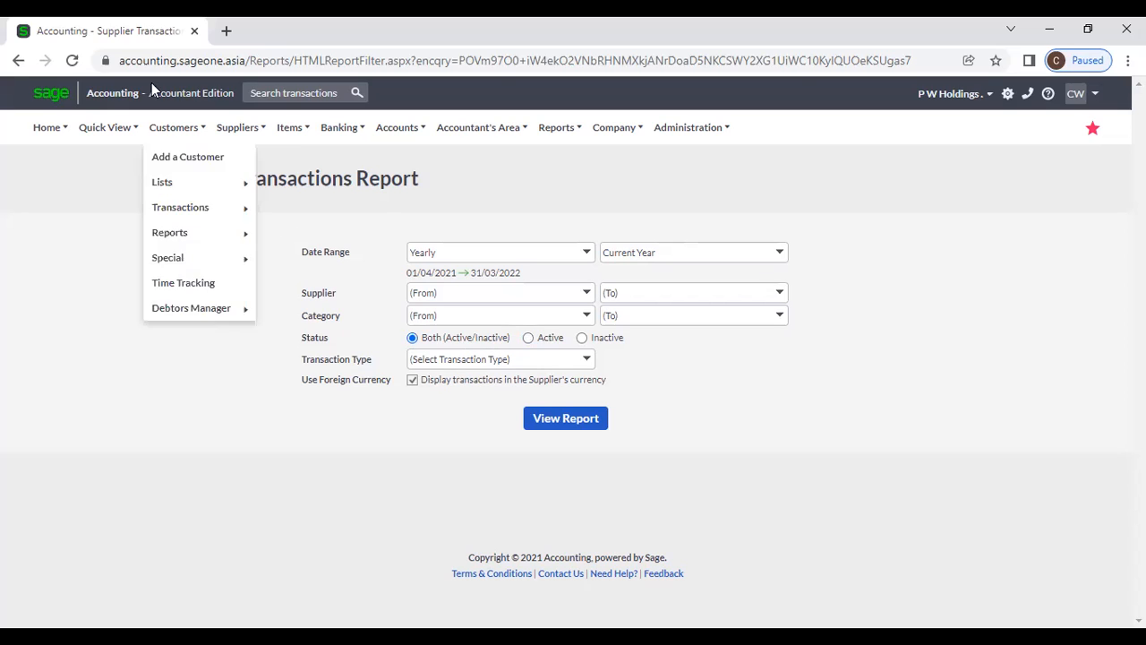
Duplicate the report's browser tab and open the List of Suppliers in the copy
{"action": "right_click", "coordinate": [132, 36]}
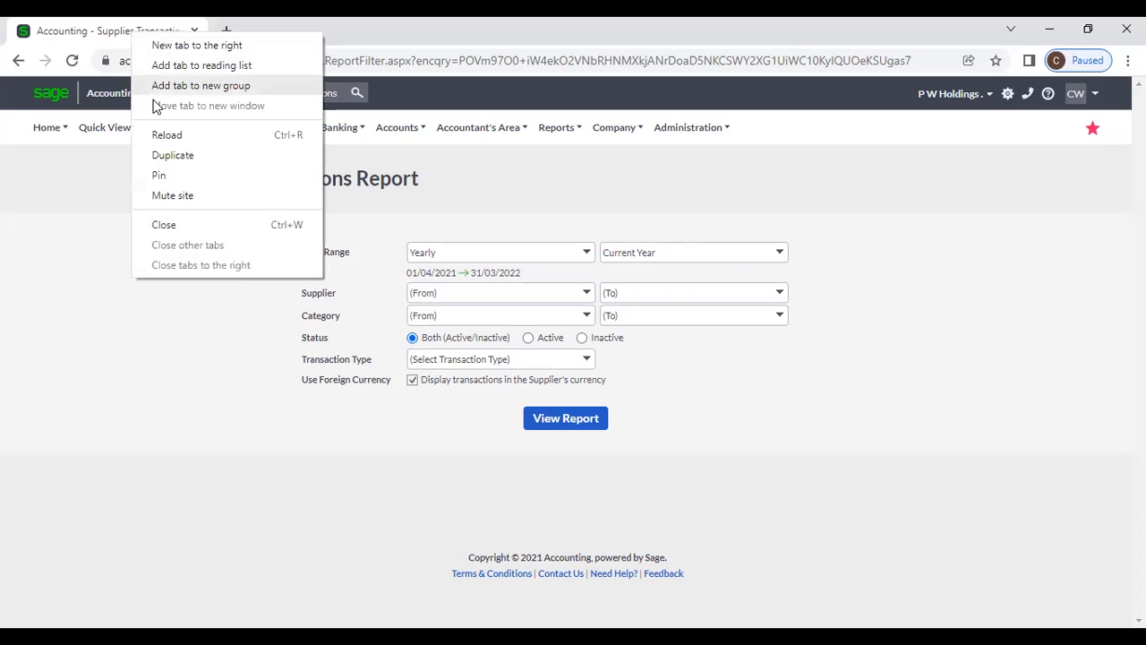
{"action": "left_click", "coordinate": [170, 158]}
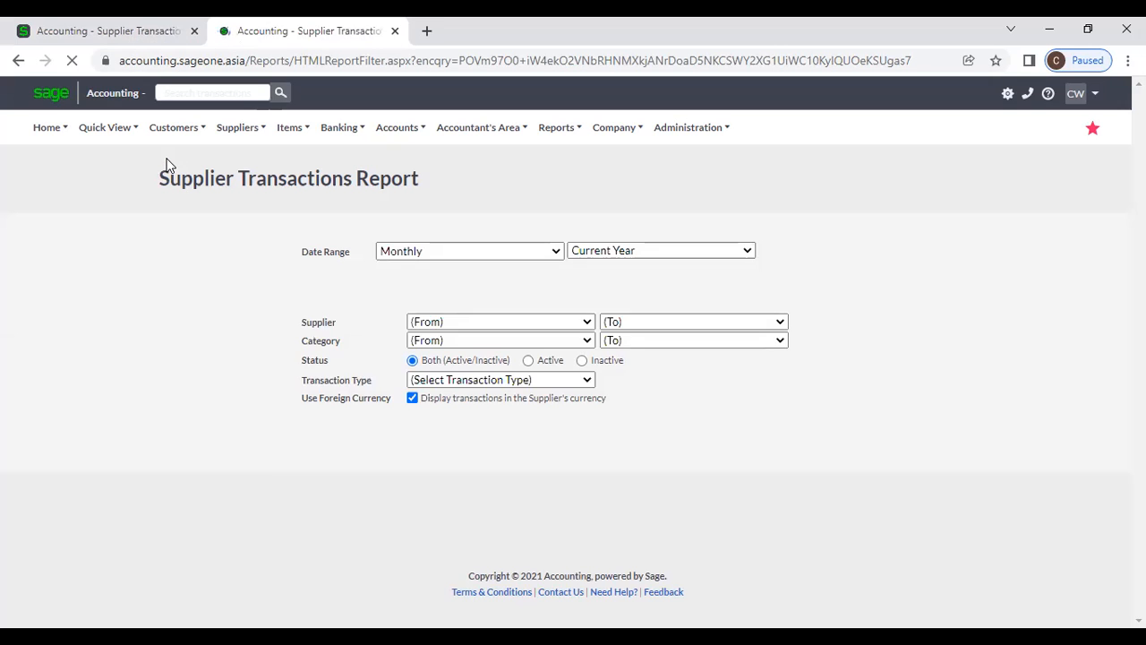
{"action": "mouse_move", "coordinate": [228, 130]}
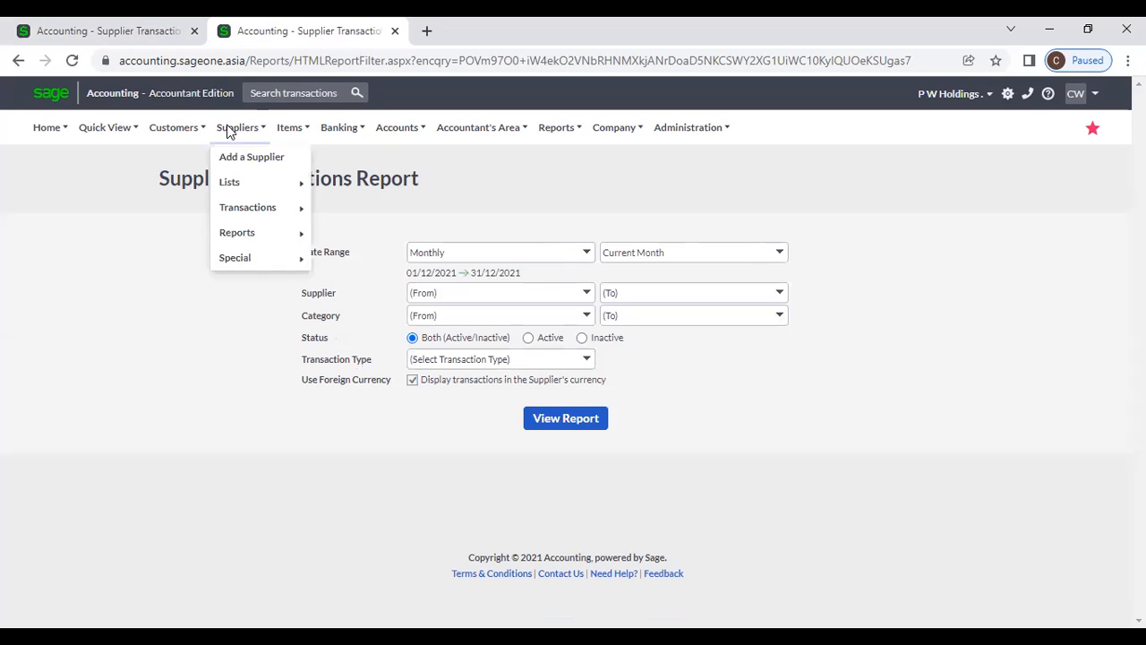
{"action": "mouse_move", "coordinate": [232, 183]}
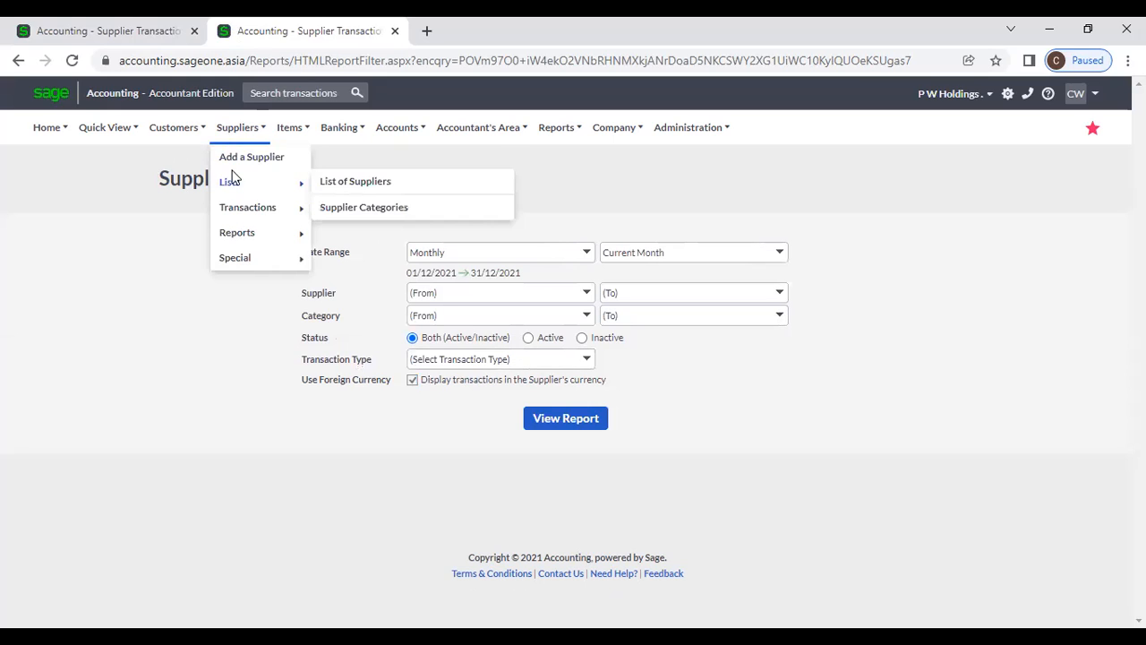
{"action": "left_click", "coordinate": [342, 186]}
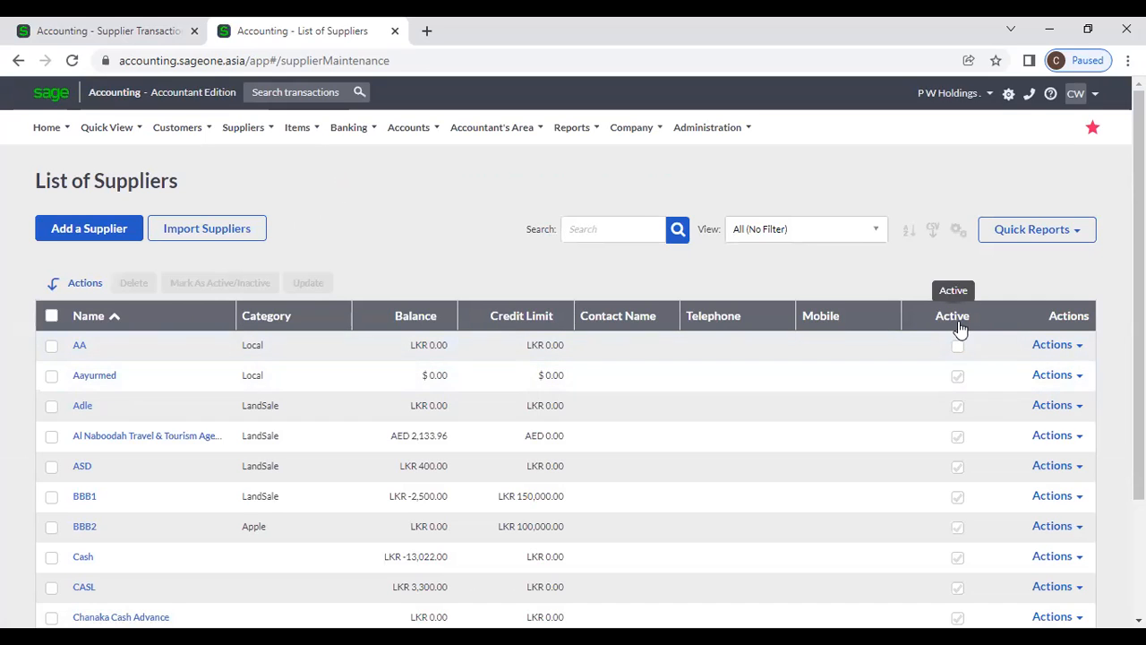
Examine the column choices in the supplier list's Customise Grid settings, and cancel them without saving
{"action": "left_click", "coordinate": [958, 231]}
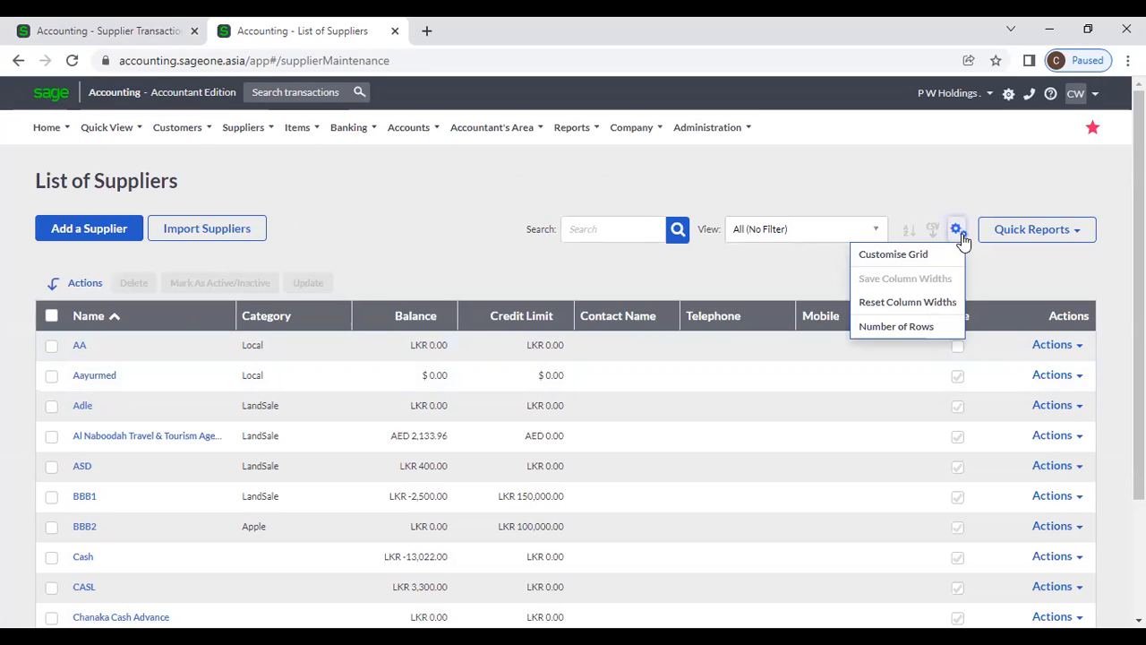
{"action": "left_click", "coordinate": [951, 254]}
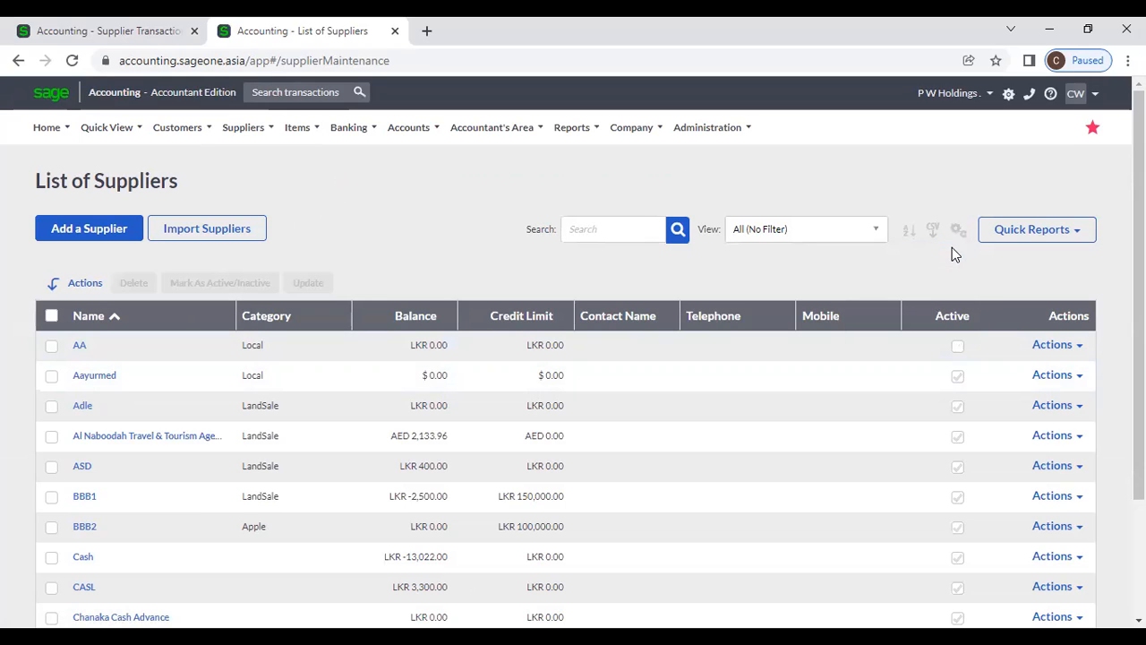
{"action": "left_click", "coordinate": [958, 234]}
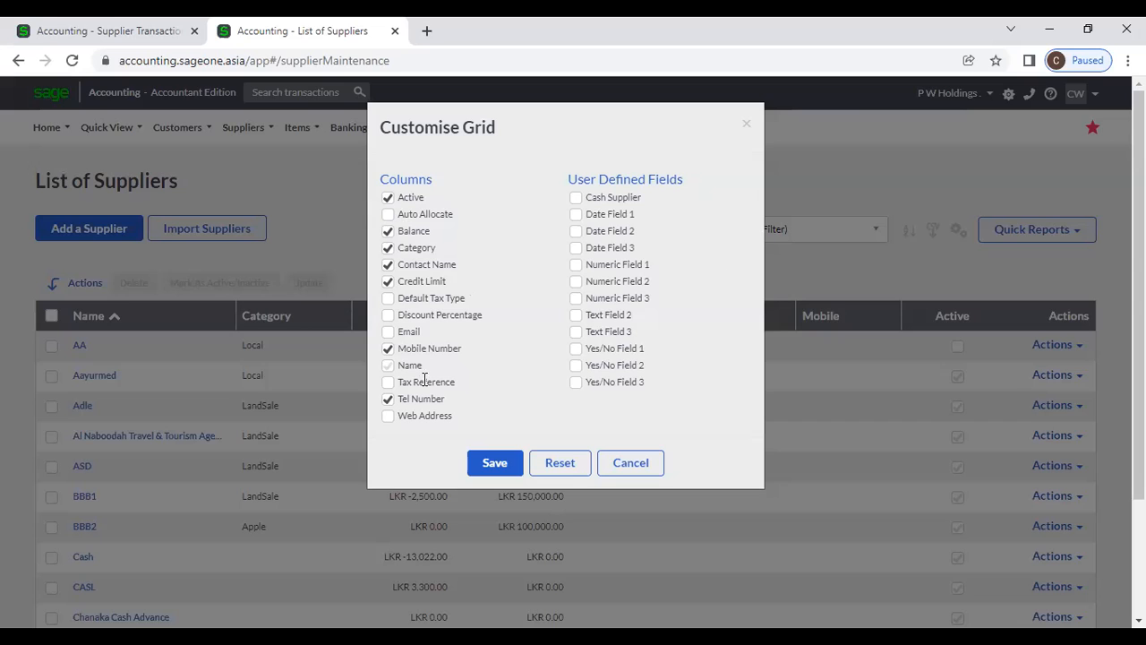
{"action": "left_click", "coordinate": [616, 467]}
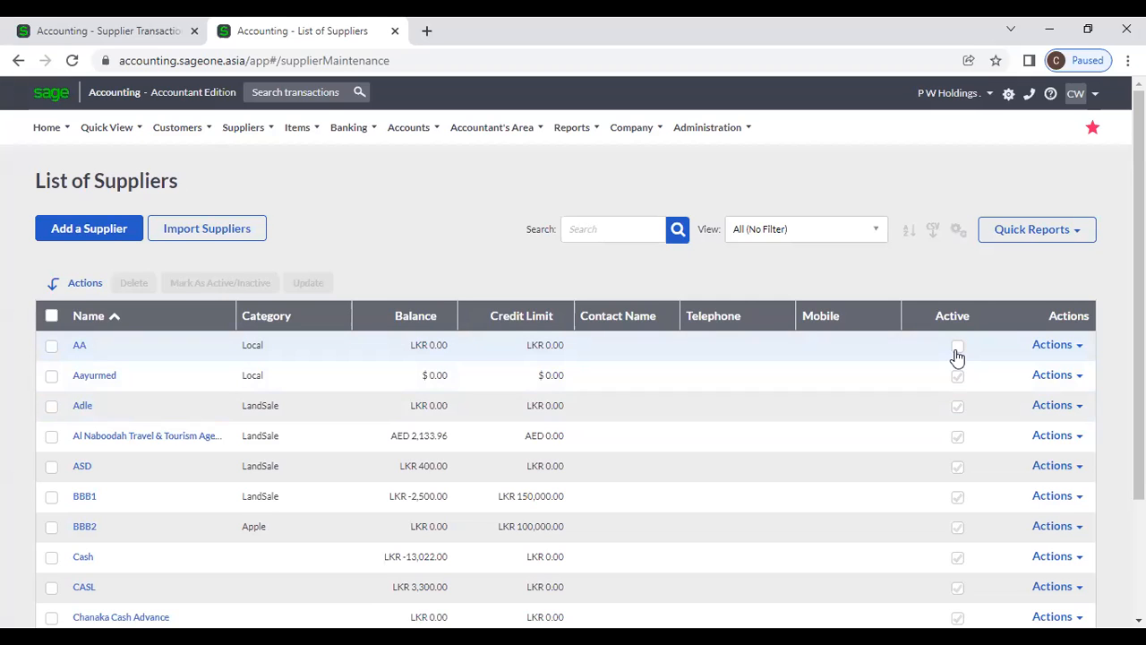
Open the supplier Aayurmed for editing, turn its Active option off, and turn it back on
{"action": "left_click", "coordinate": [108, 385]}
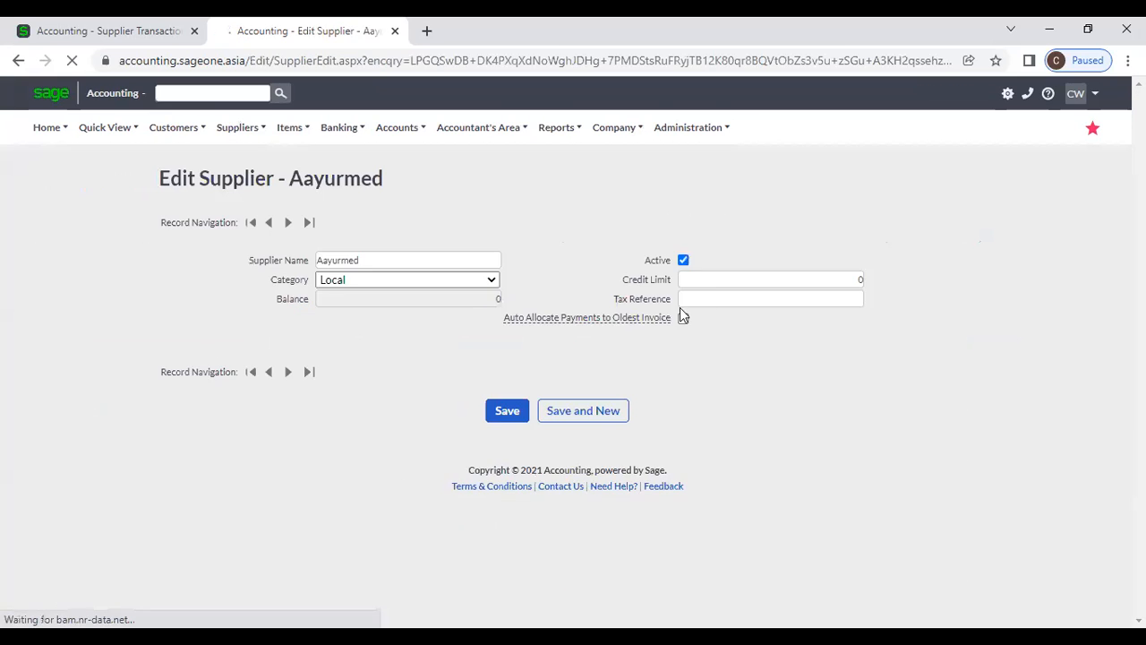
{"action": "left_click", "coordinate": [684, 263]}
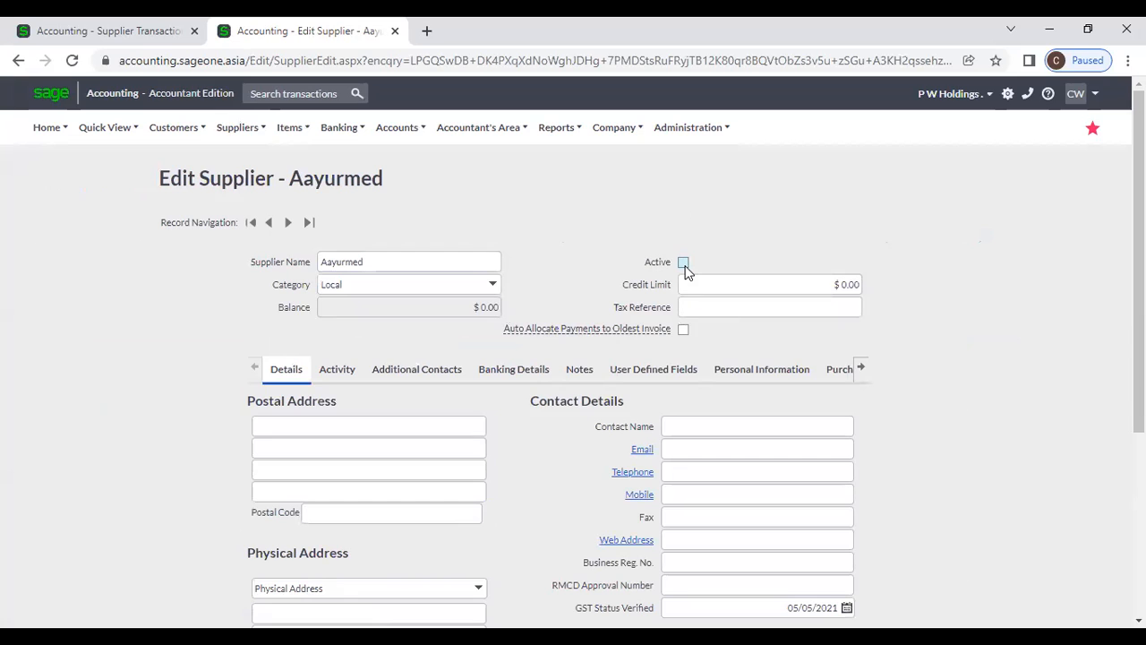
{"action": "left_click", "coordinate": [683, 262]}
Open the company's Customer and Supplier Settings and highlight the 'Display inactive Suppliers for selection on reports' option
{"action": "mouse_move", "coordinate": [605, 128]}
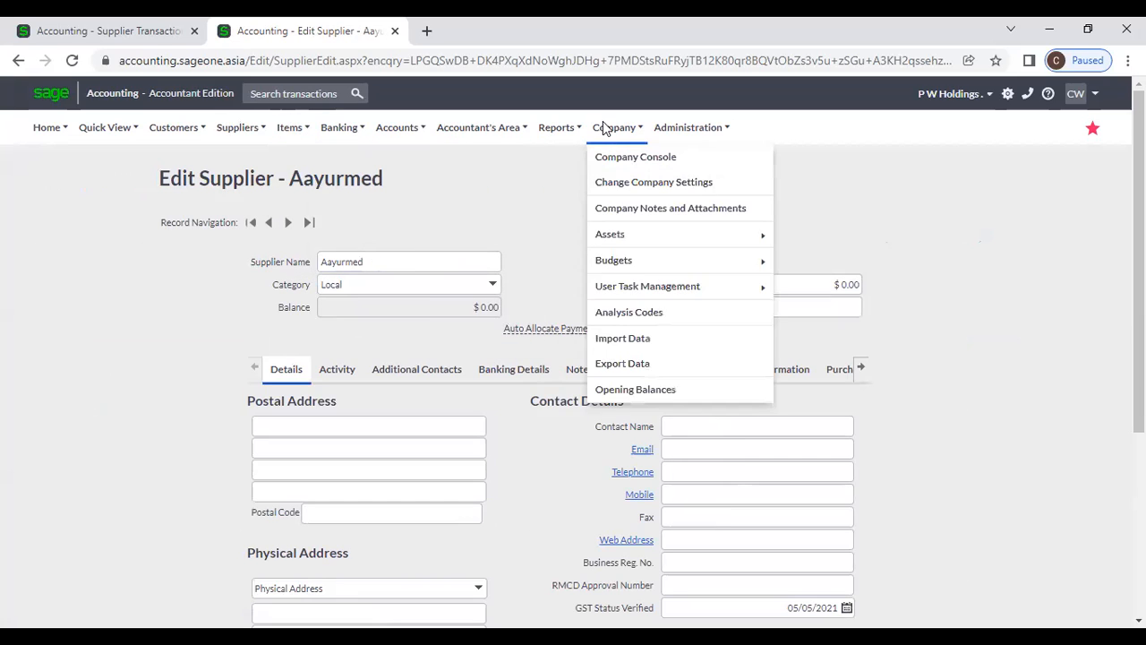
{"action": "left_click", "coordinate": [629, 188]}
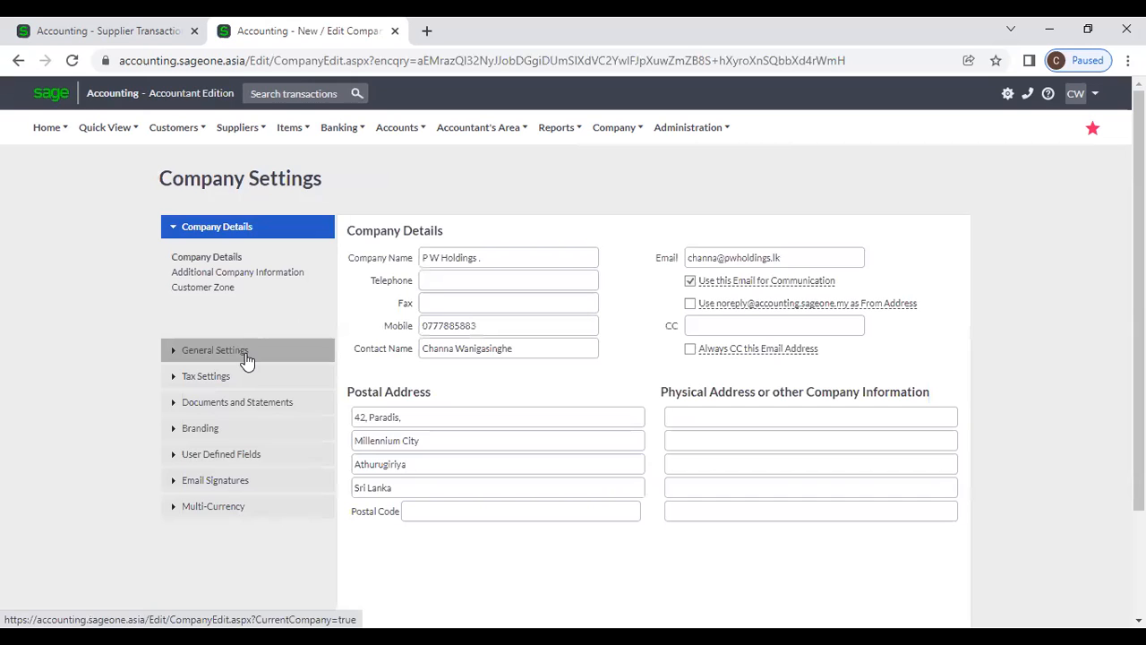
{"action": "left_click", "coordinate": [240, 350]}
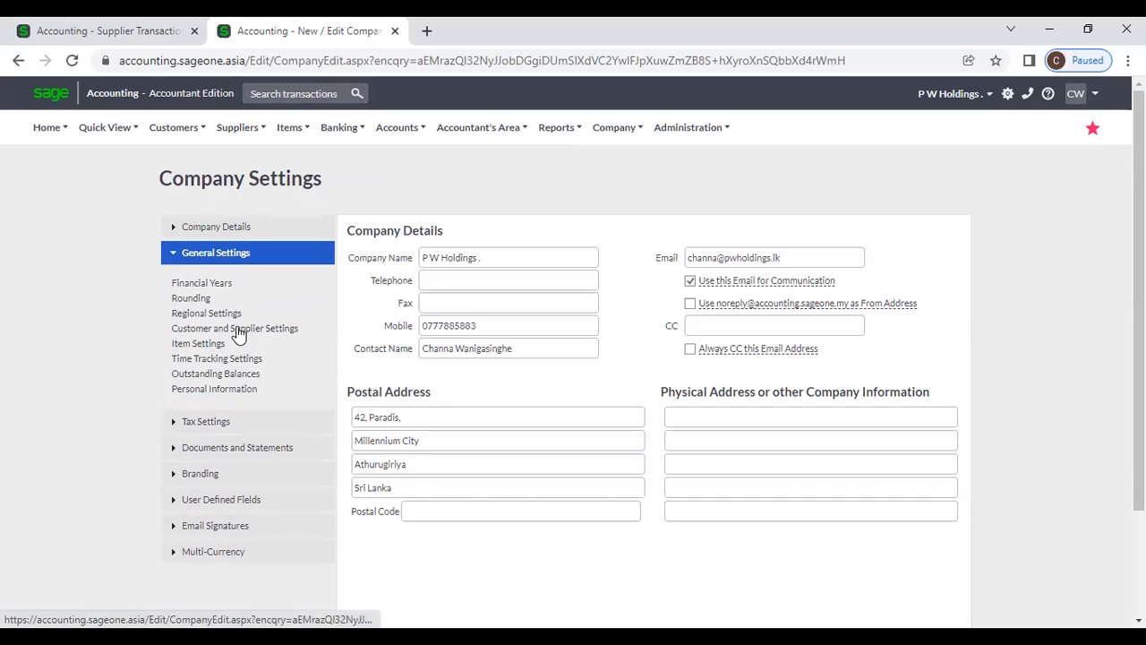
{"action": "left_click", "coordinate": [238, 329]}
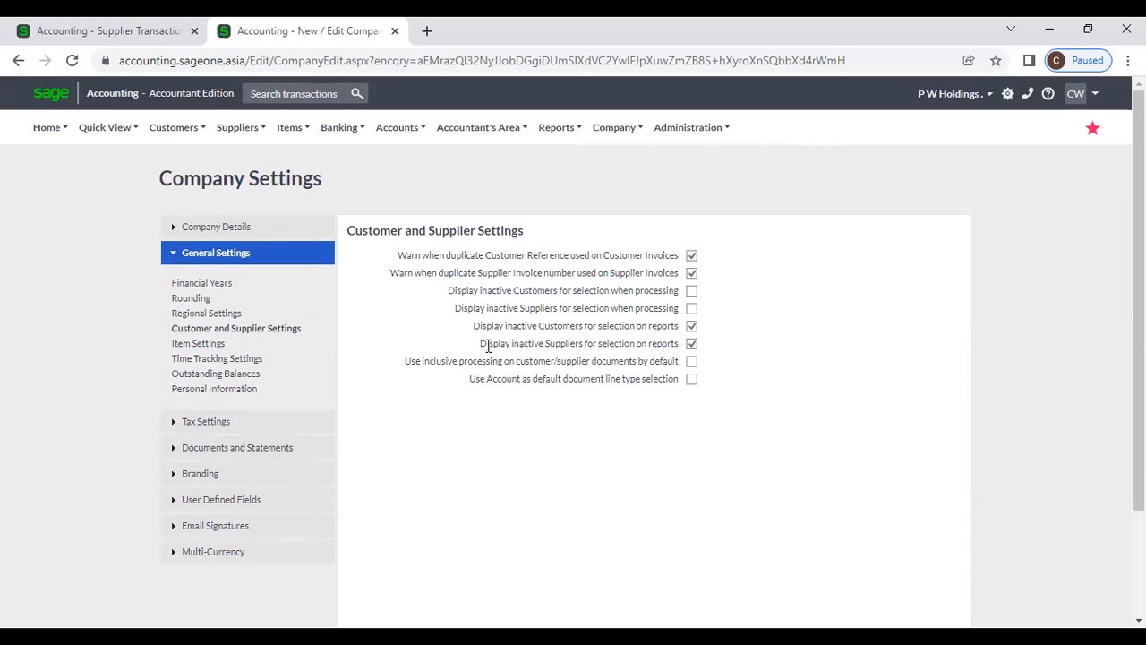
{"action": "left_click_drag", "start_coordinate": [471, 349], "coordinate": [677, 358]}
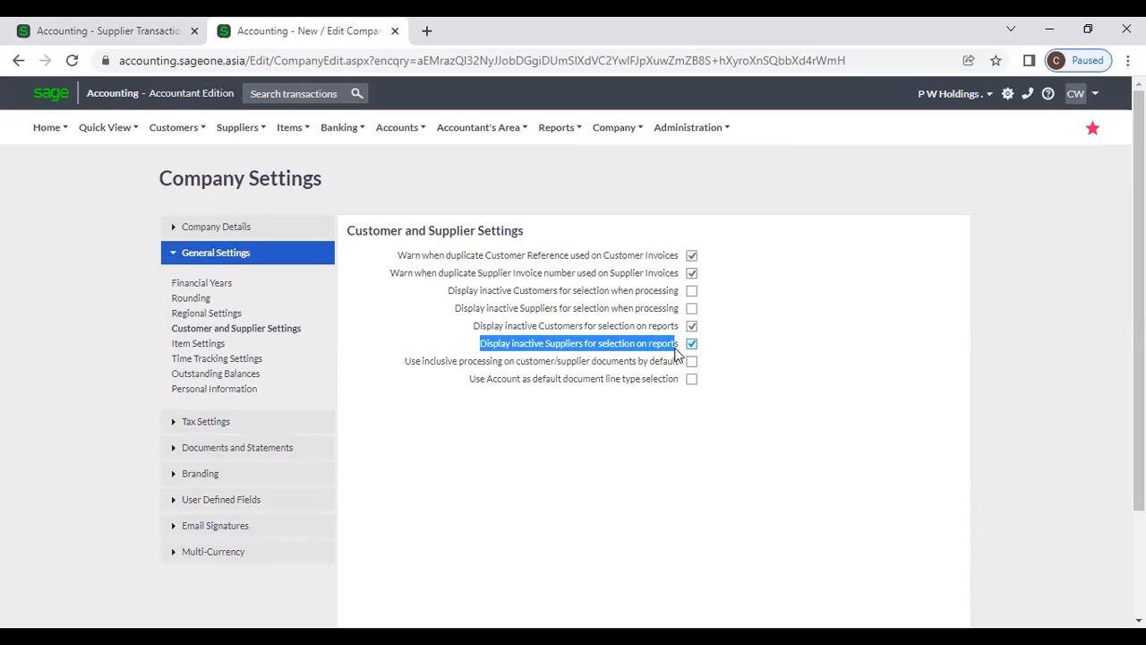
Compare the report's Supplier (From) choices with the company setting for displaying inactive suppliers on reports, ending on the report filters
{"action": "left_click", "coordinate": [108, 30]}
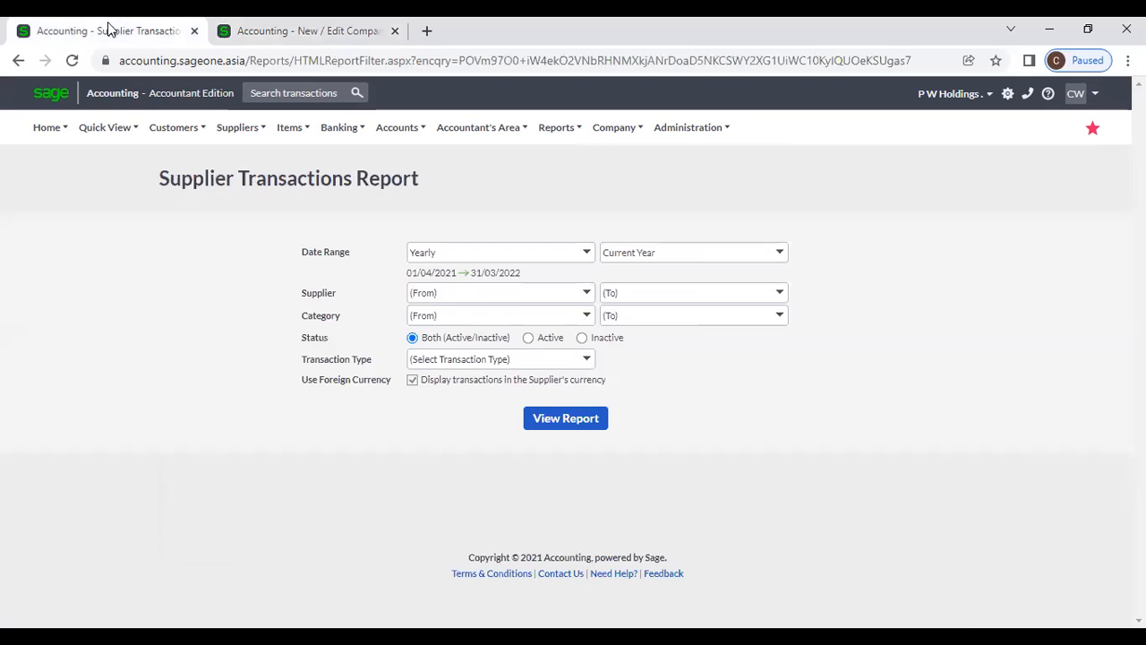
{"action": "left_click", "coordinate": [587, 296]}
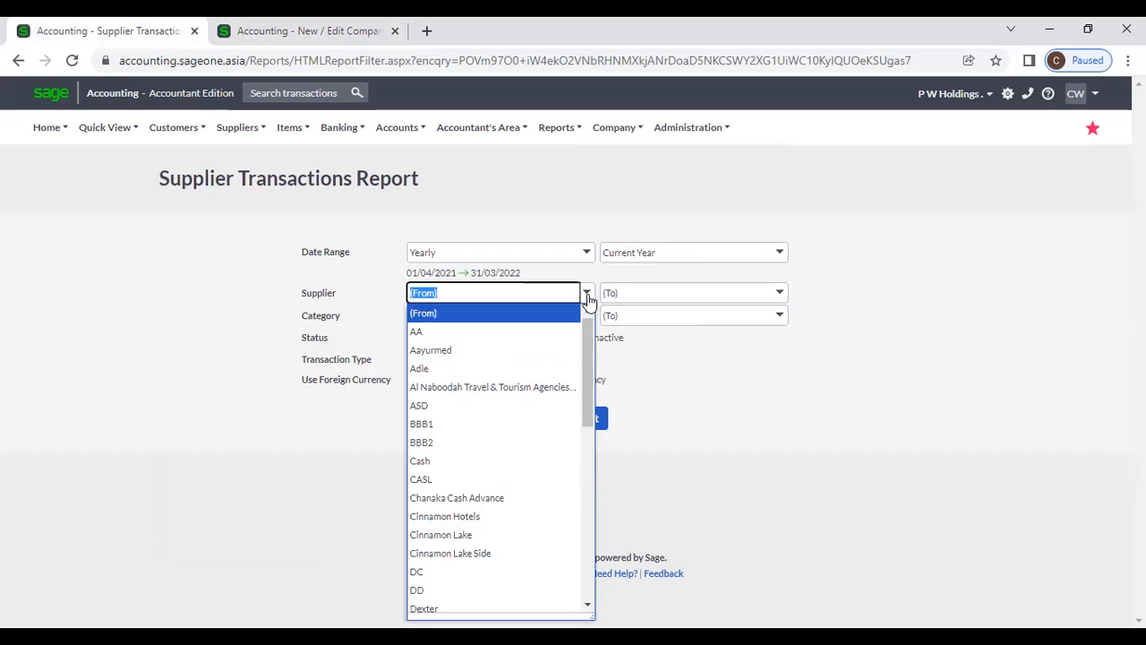
{"action": "left_click", "coordinate": [286, 30]}
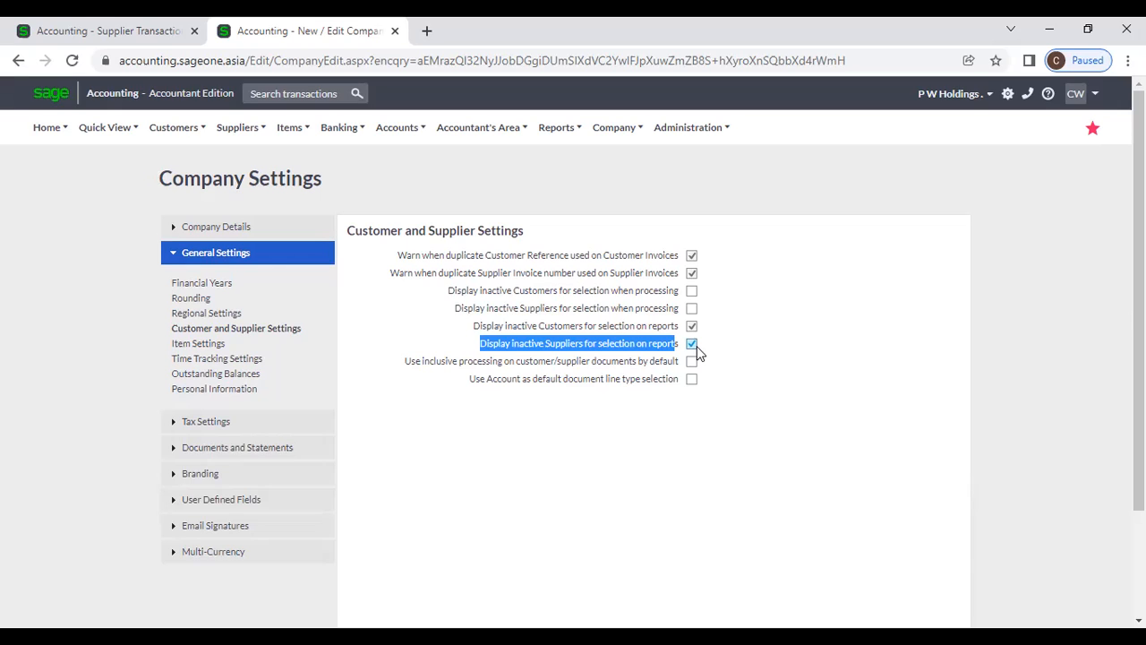
{"action": "left_click", "coordinate": [74, 27]}
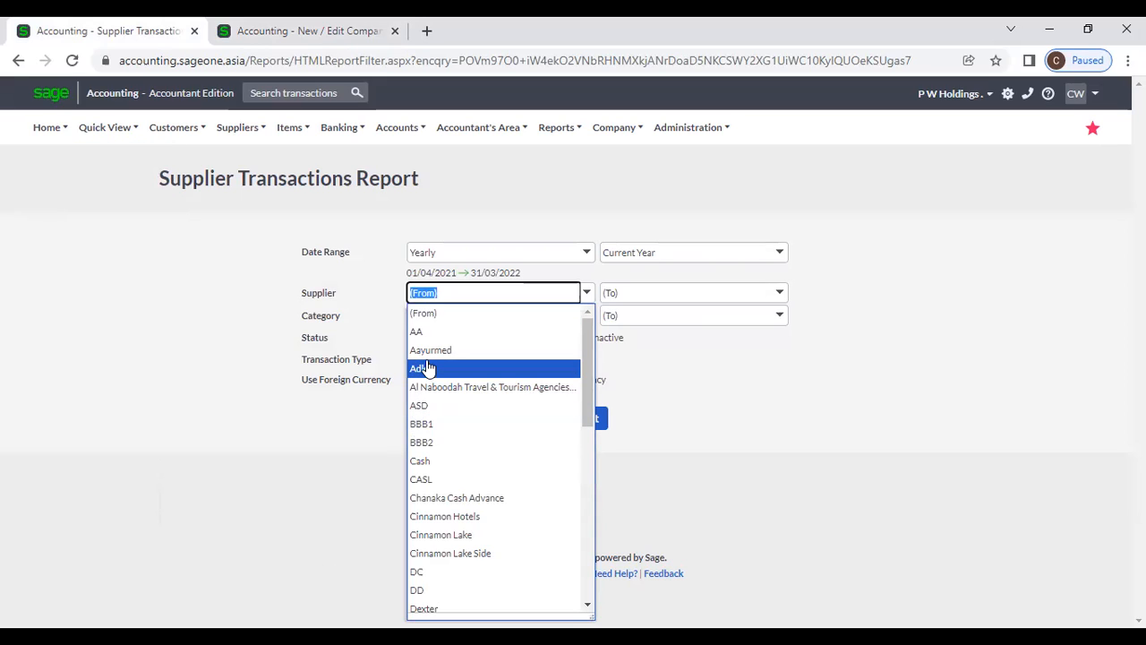
{"action": "left_click", "coordinate": [682, 363]}
{"action": "left_click", "coordinate": [276, 27]}
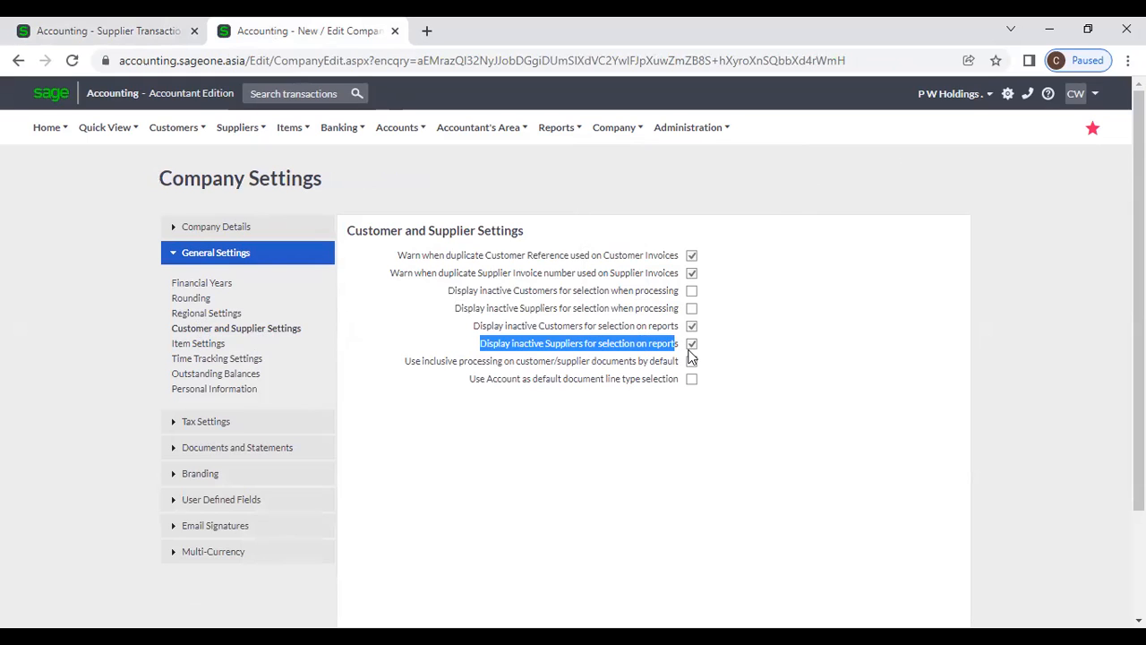
{"action": "left_click", "coordinate": [81, 28]}
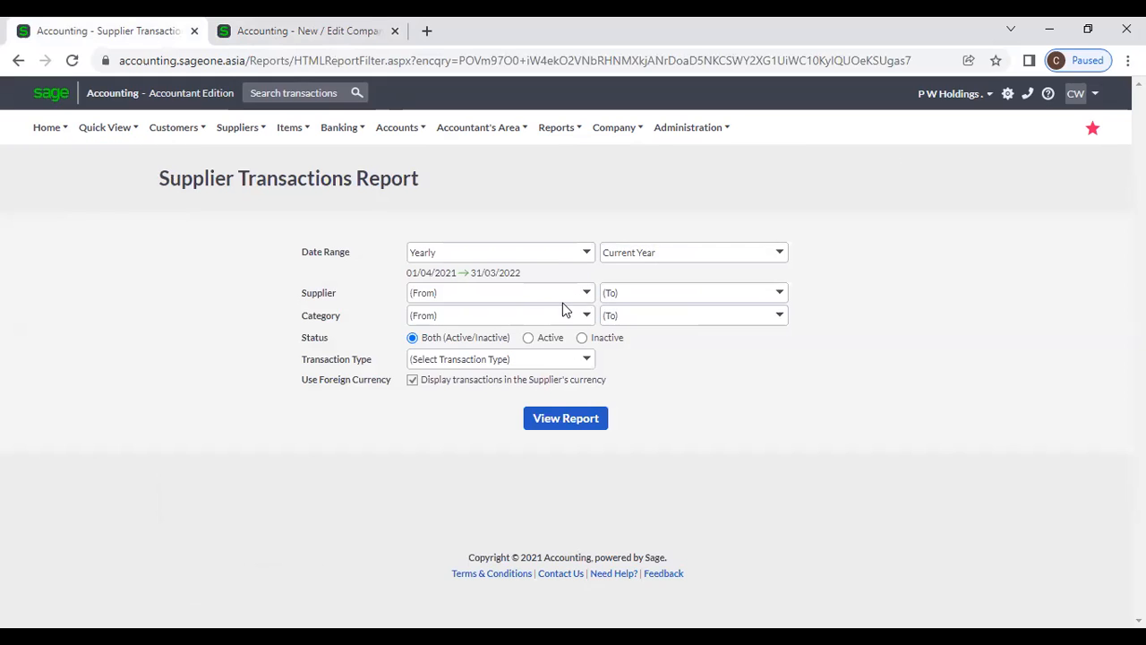
{"action": "left_click", "coordinate": [286, 34]}
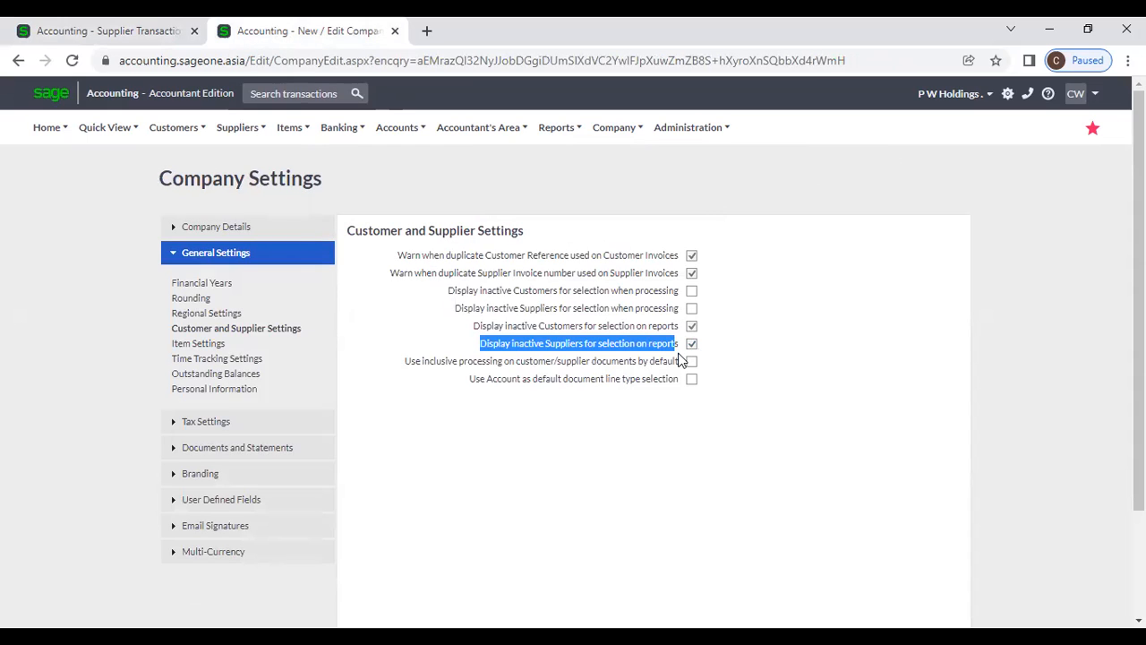
{"action": "left_click", "coordinate": [59, 31]}
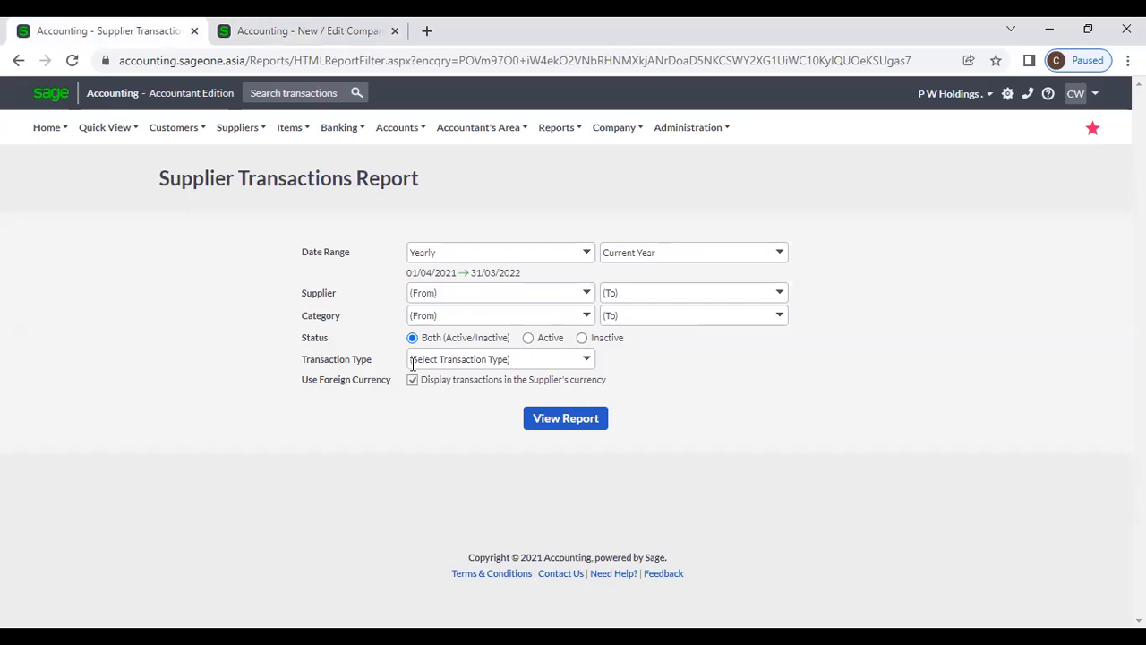
Review the available transaction types for the report and leave the filter at (Select Transaction Type)
{"action": "left_click", "coordinate": [586, 359]}
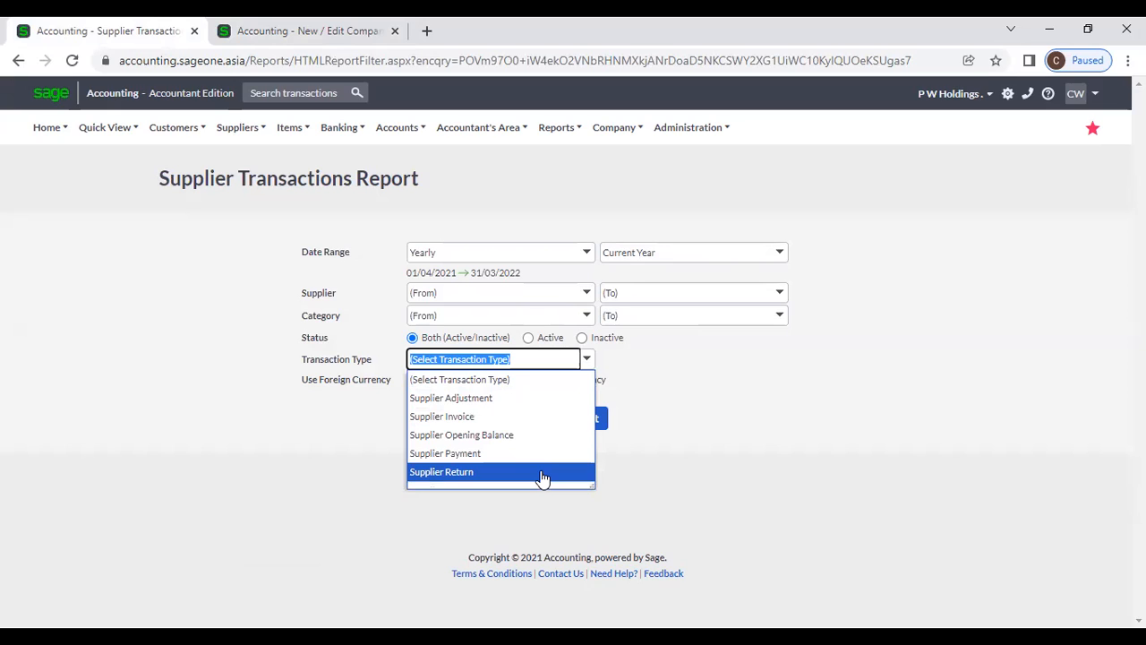
{"action": "left_click", "coordinate": [529, 385]}
{"action": "left_click", "coordinate": [772, 383]}
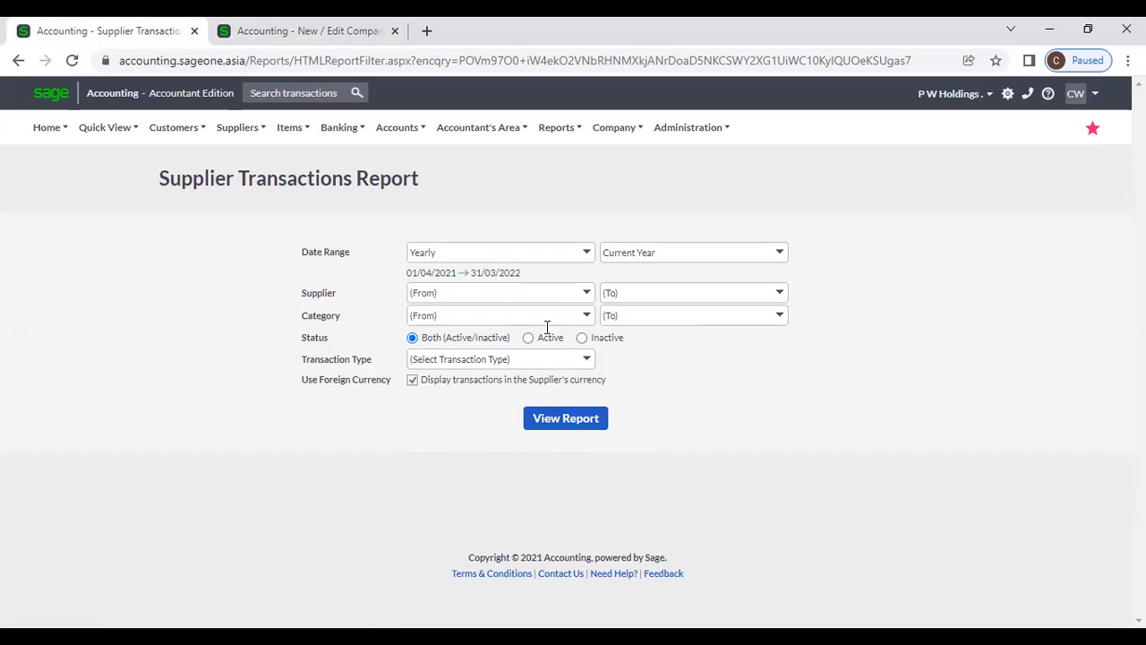
Generate the Supplier Transactions Report for the current year across all suppliers and categories, and review its header and columns
{"action": "left_click", "coordinate": [562, 421]}
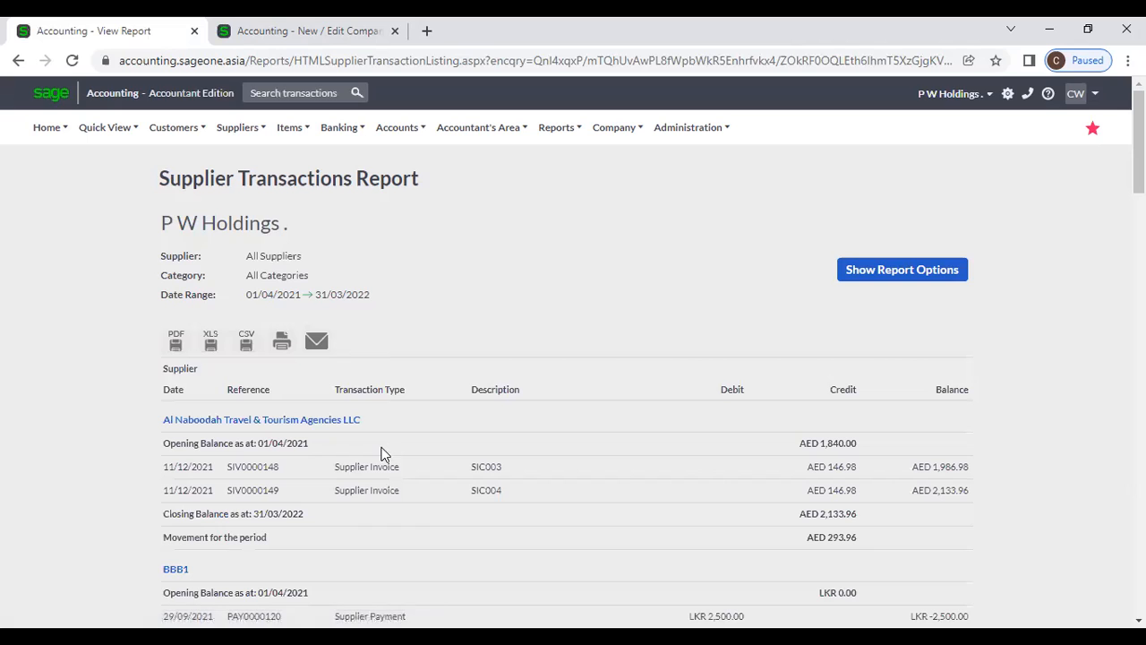
{"action": "scroll", "coordinate": [382, 455], "scroll_direction": "down", "scroll_amount": 2}
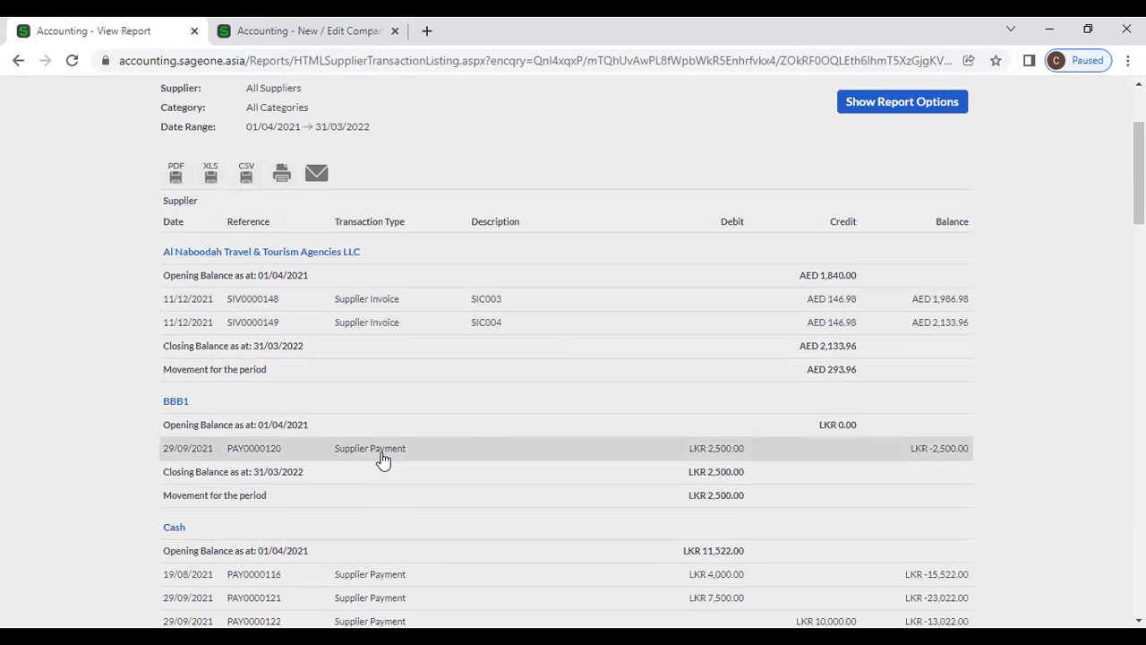
{"action": "scroll", "coordinate": [147, 334], "scroll_direction": "up", "scroll_amount": 1}
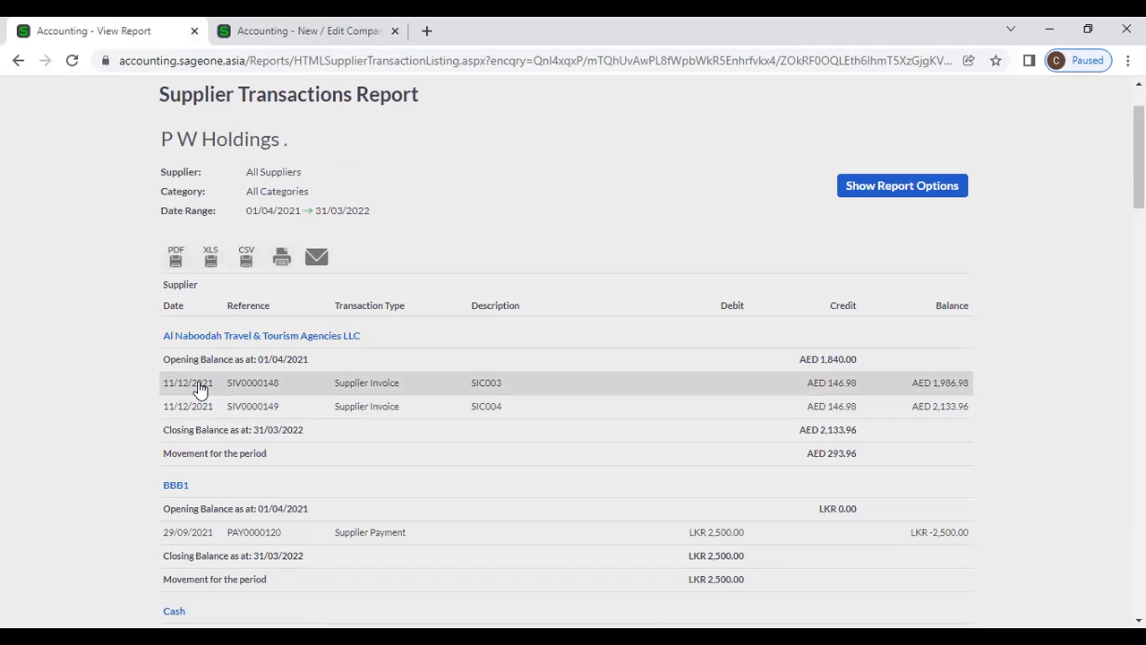
{"action": "scroll", "coordinate": [282, 364], "scroll_direction": "up", "scroll_amount": 1}
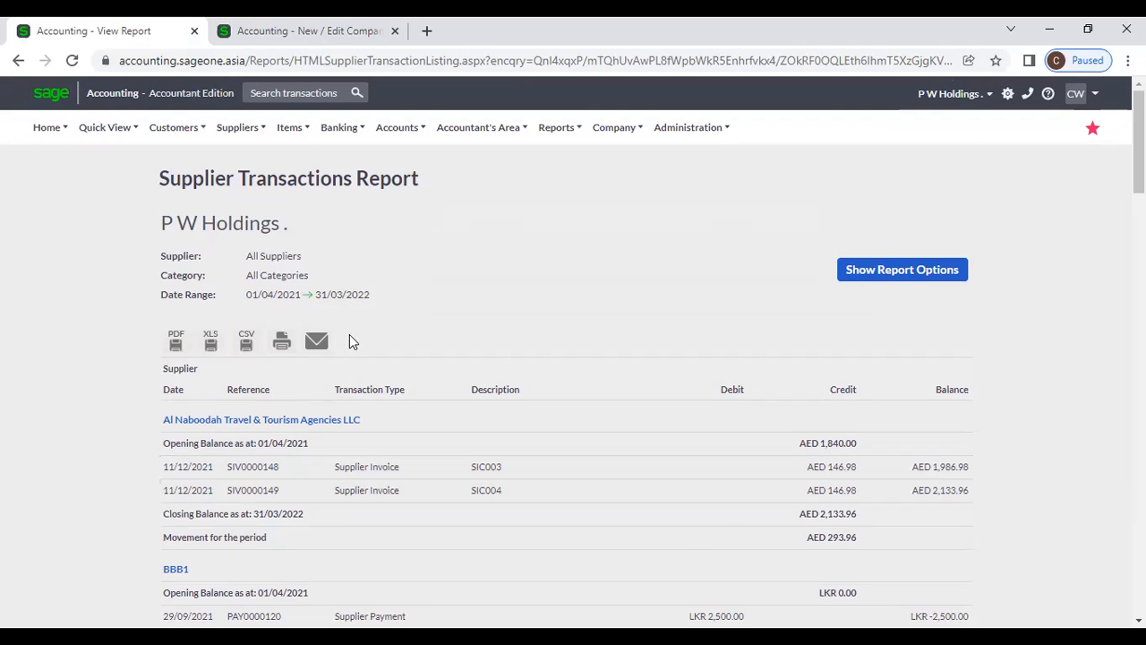
Examine each supplier's opening balance, transactions, closing balance and period movement through the end of the report, and return to its start
{"action": "scroll", "coordinate": [687, 399], "scroll_direction": "down", "scroll_amount": 2}
{"action": "scroll", "coordinate": [694, 408], "scroll_direction": "down", "scroll_amount": 2}
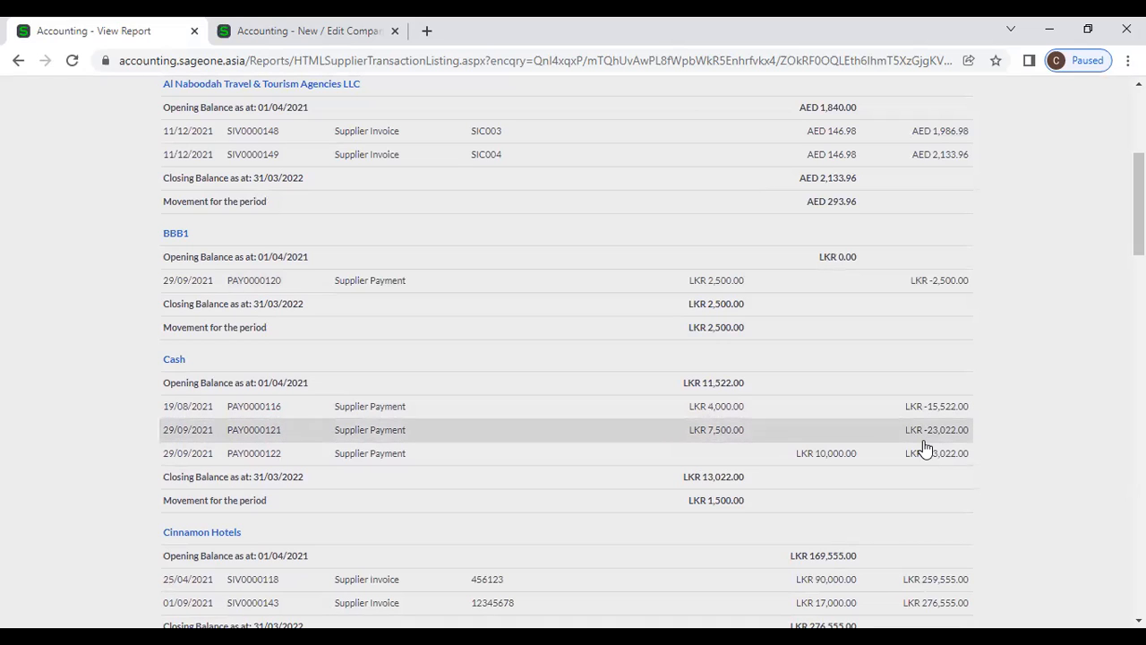
{"action": "scroll", "coordinate": [924, 448], "scroll_direction": "down", "scroll_amount": 2}
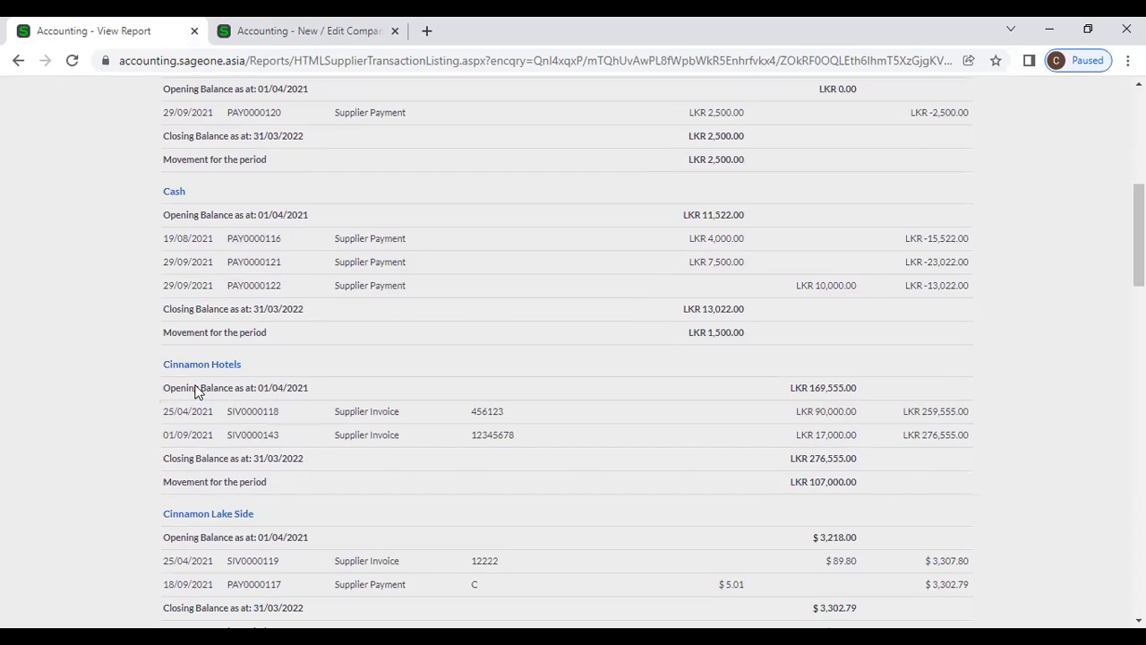
{"action": "scroll", "coordinate": [197, 392], "scroll_direction": "down", "scroll_amount": 1}
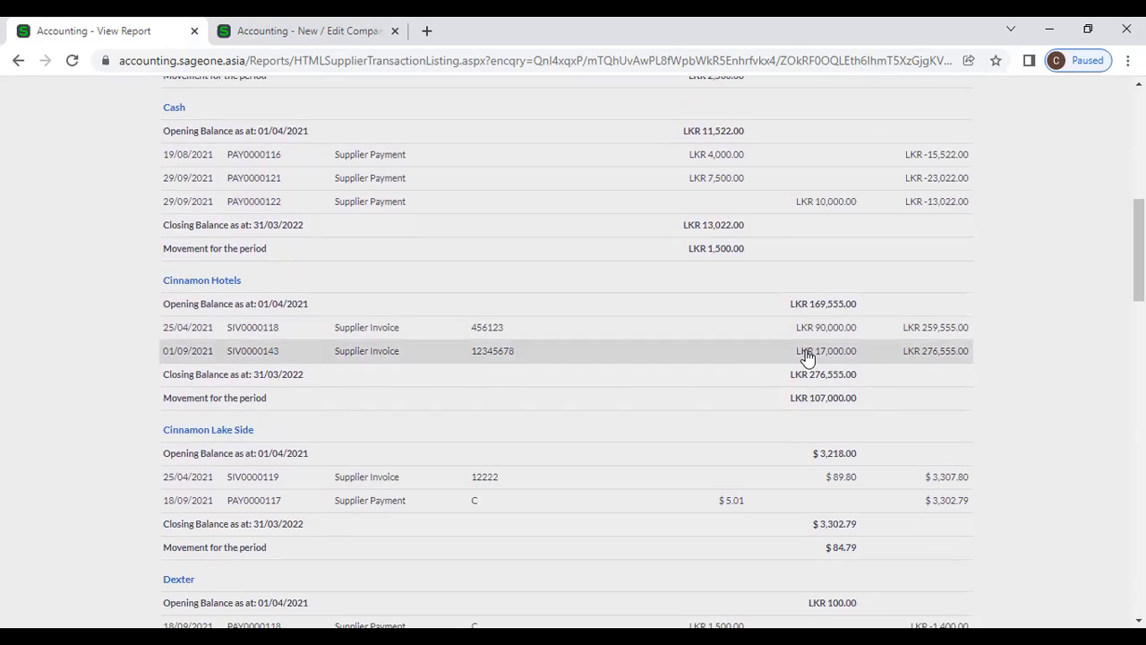
{"action": "scroll", "coordinate": [805, 362], "scroll_direction": "down", "scroll_amount": 15}
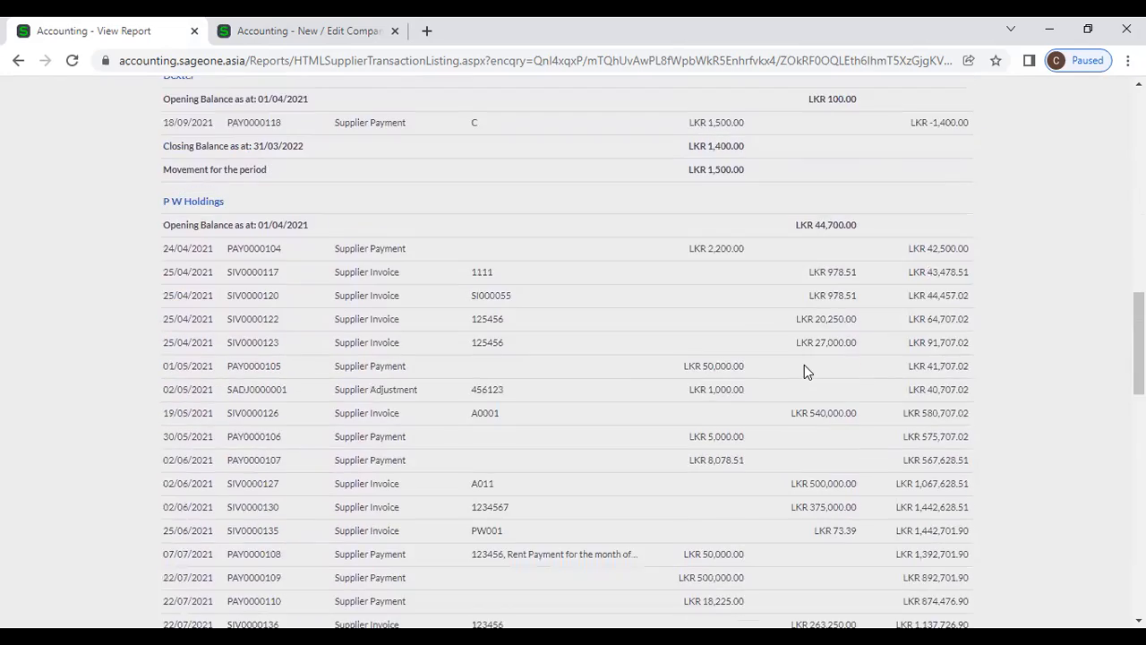
{"action": "scroll", "coordinate": [803, 378], "scroll_direction": "down", "scroll_amount": 10}
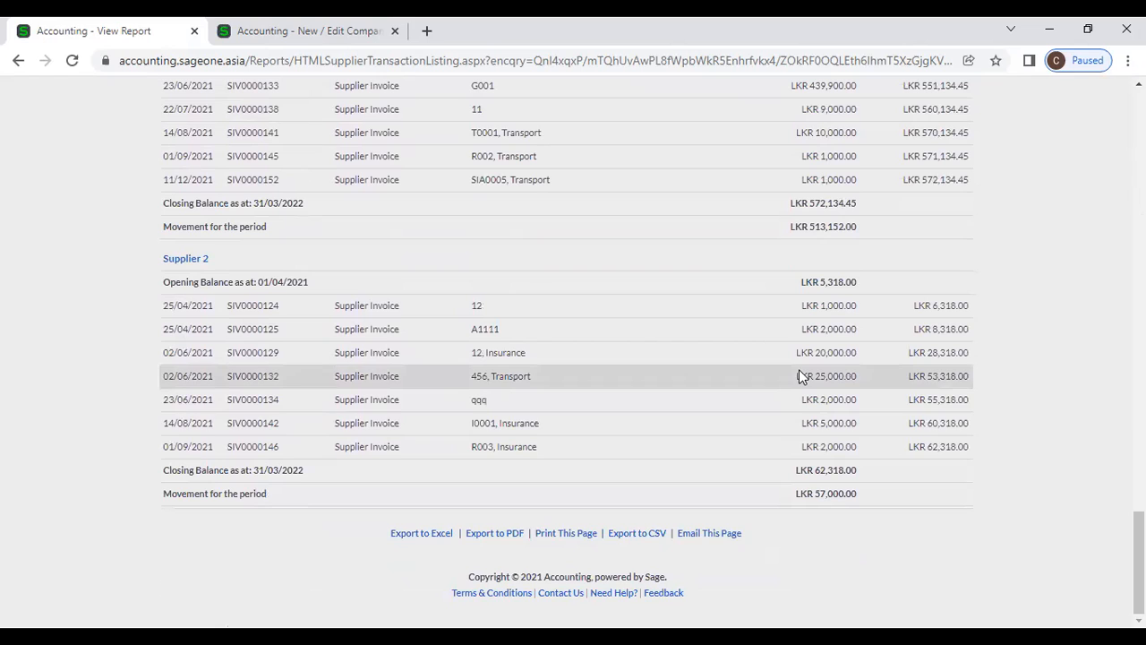
{"action": "left_click_drag", "start_coordinate": [1139, 562], "coordinate": [1139, 135]}
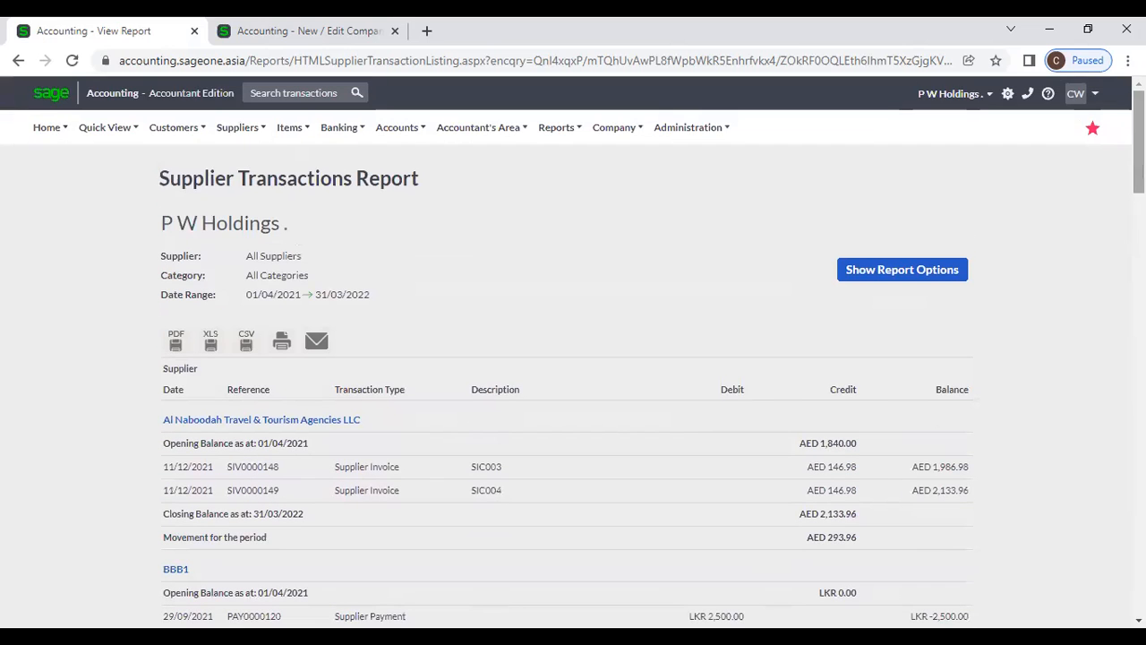
Duplicate the generated report's browser tab and show the report options in the copy
{"action": "right_click", "coordinate": [77, 32]}
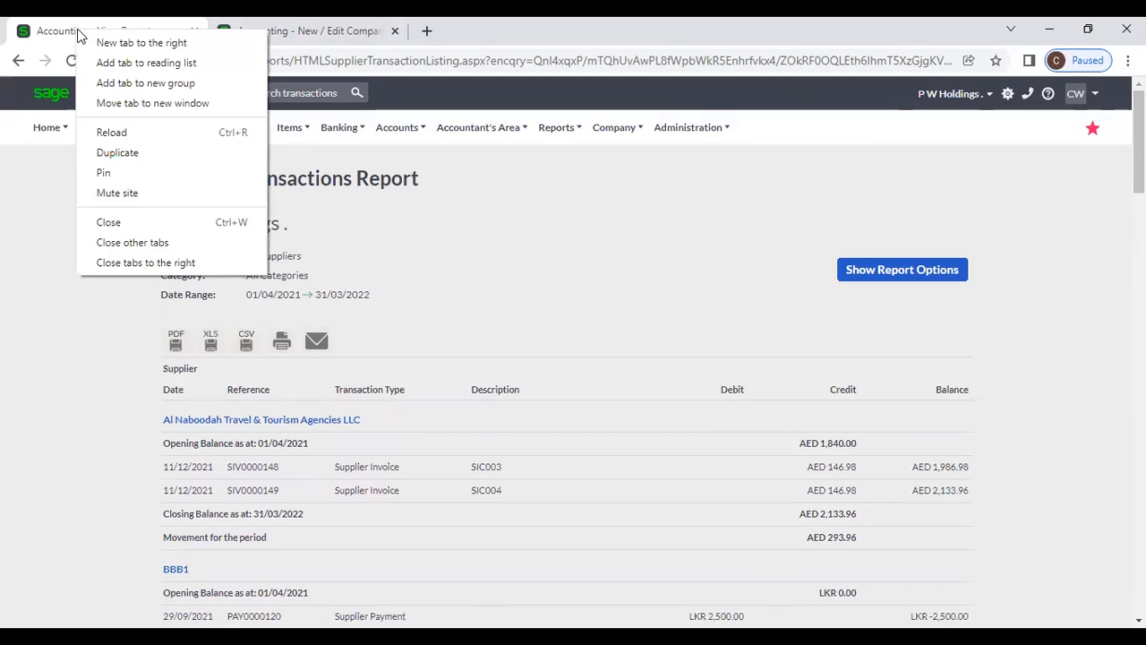
{"action": "left_click", "coordinate": [117, 152]}
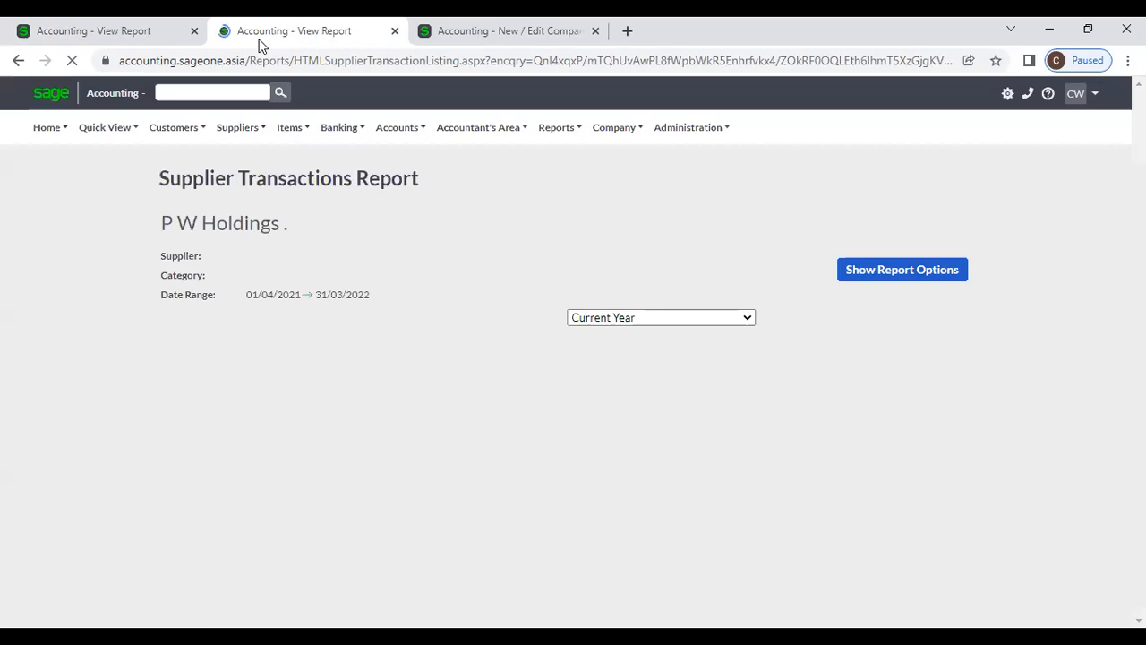
{"action": "left_click", "coordinate": [338, 127]}
{"action": "mouse_move", "coordinate": [352, 207]}
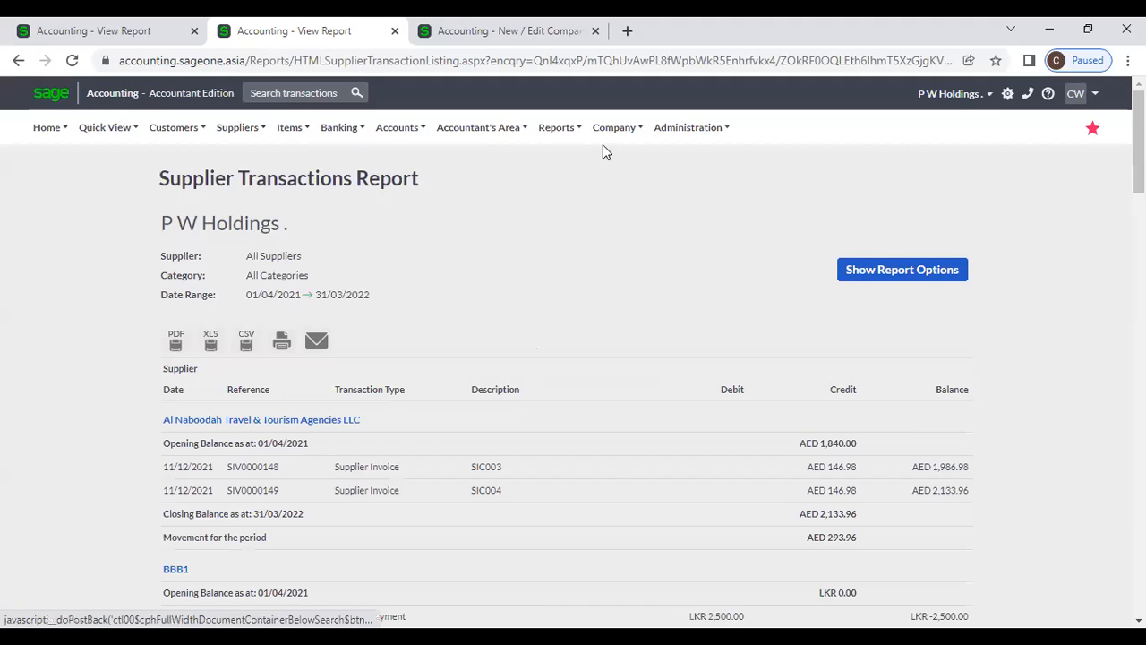
{"action": "left_click", "coordinate": [864, 278]}
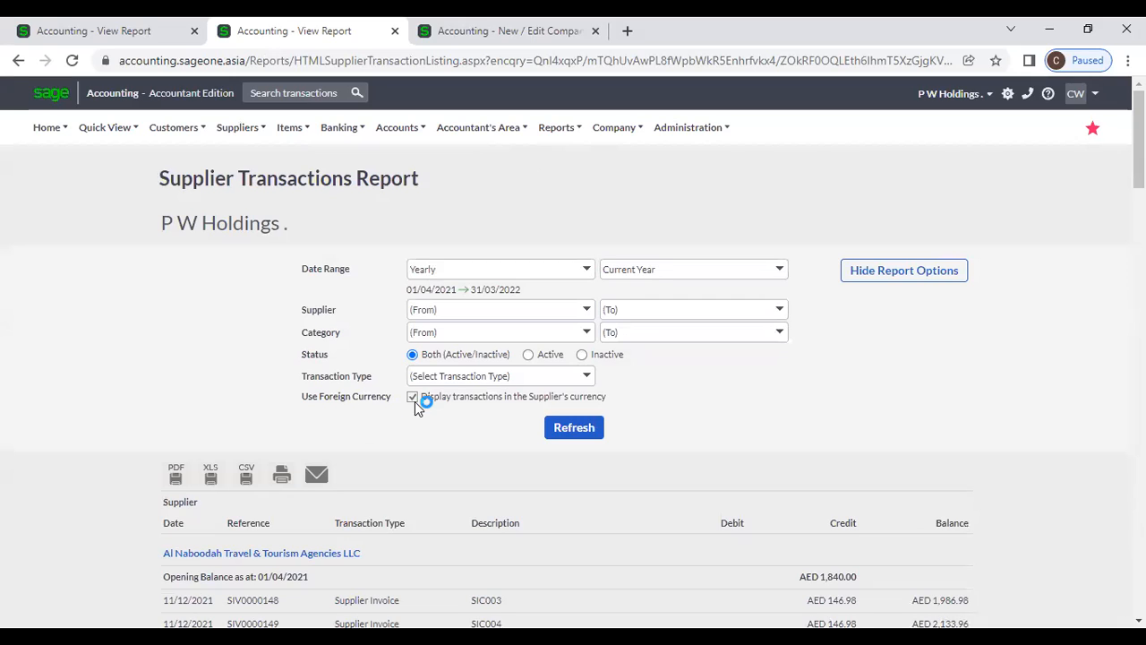
Examine the currencies of the suppliers' amounts throughout the report with the supplier's currency display option enabled
{"action": "scroll", "coordinate": [772, 422], "scroll_direction": "down", "scroll_amount": 2}
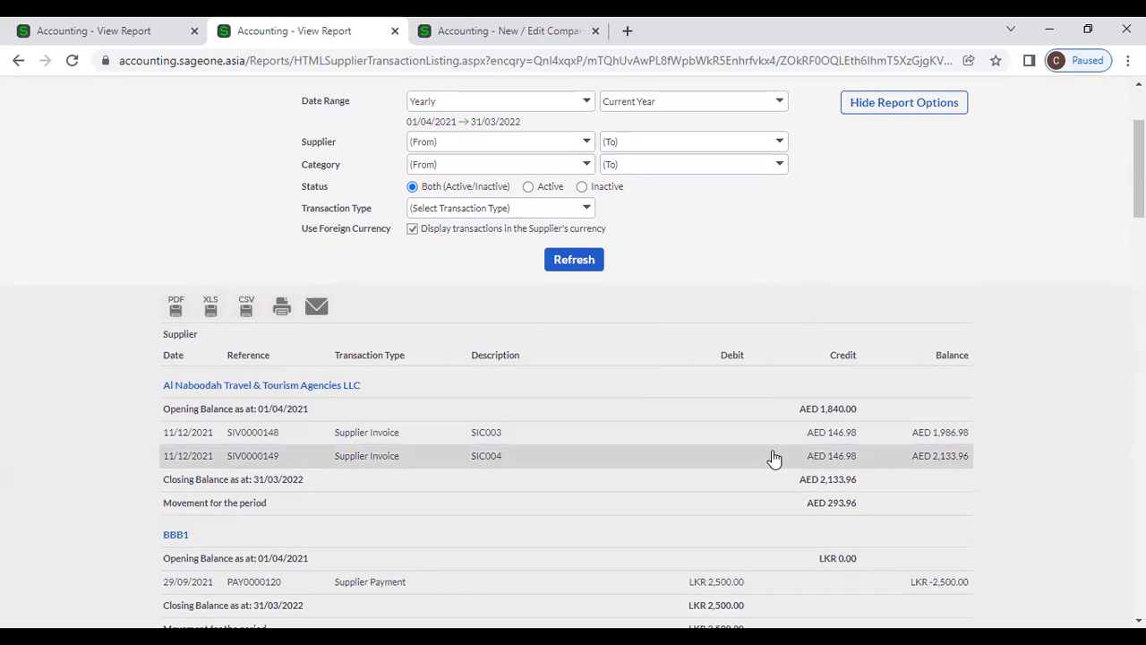
{"action": "scroll", "coordinate": [810, 421], "scroll_direction": "down", "scroll_amount": 1}
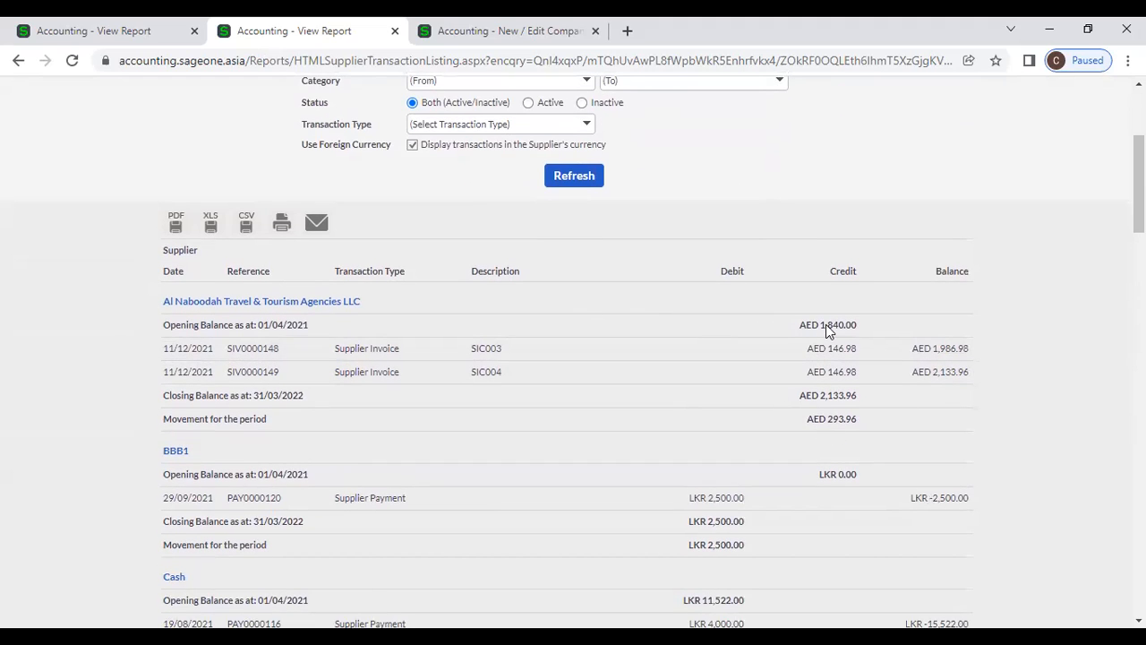
{"action": "scroll", "coordinate": [827, 331], "scroll_direction": "down", "scroll_amount": 1}
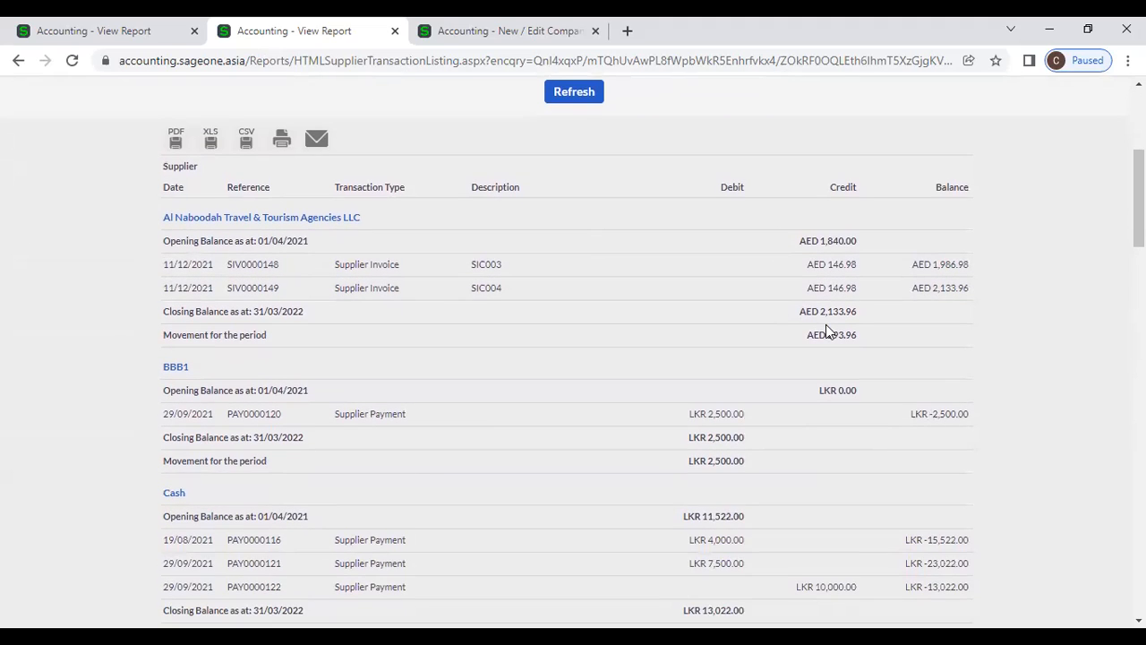
{"action": "scroll", "coordinate": [827, 331], "scroll_direction": "down", "scroll_amount": 3}
{"action": "scroll", "coordinate": [823, 346], "scroll_direction": "down", "scroll_amount": 4}
{"action": "scroll", "coordinate": [824, 348], "scroll_direction": "down", "scroll_amount": 12}
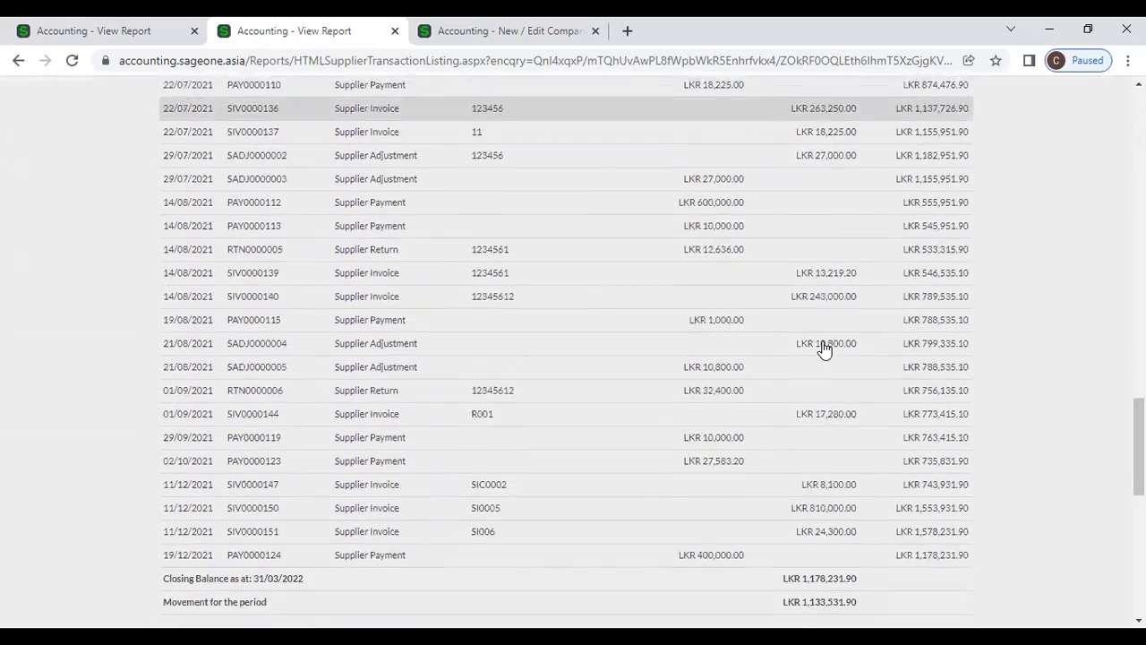
{"action": "scroll", "coordinate": [823, 349], "scroll_direction": "down", "scroll_amount": 12}
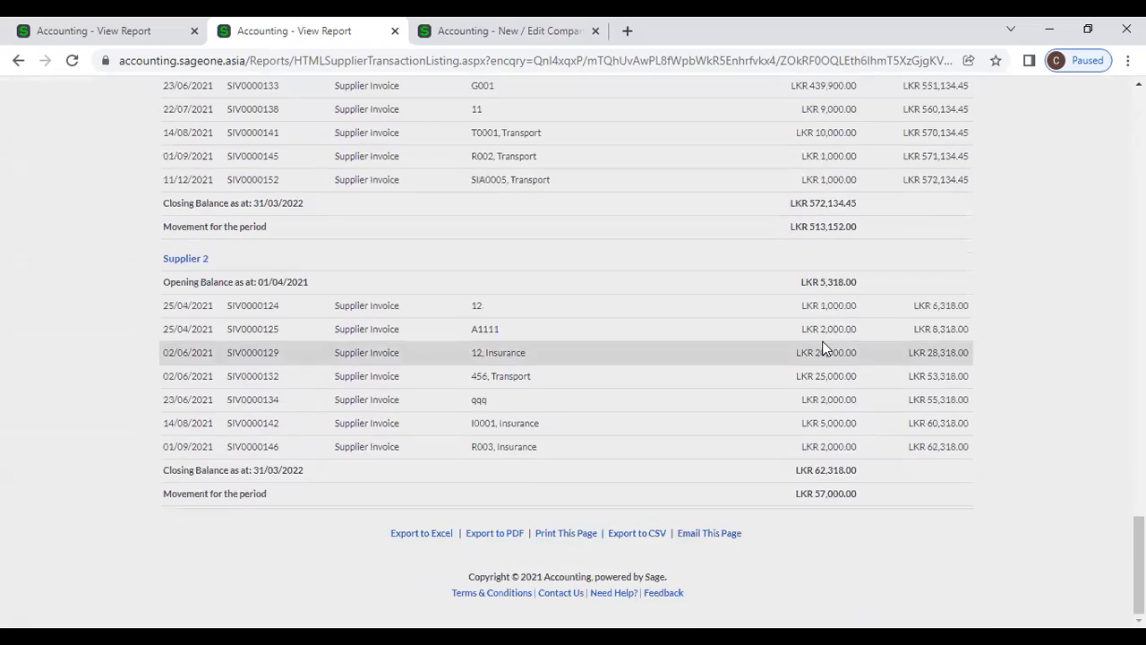
{"action": "scroll", "coordinate": [823, 349], "scroll_direction": "up", "scroll_amount": 15}
{"action": "scroll", "coordinate": [823, 354], "scroll_direction": "up", "scroll_amount": 3}
{"action": "scroll", "coordinate": [828, 331], "scroll_direction": "down", "scroll_amount": 3}
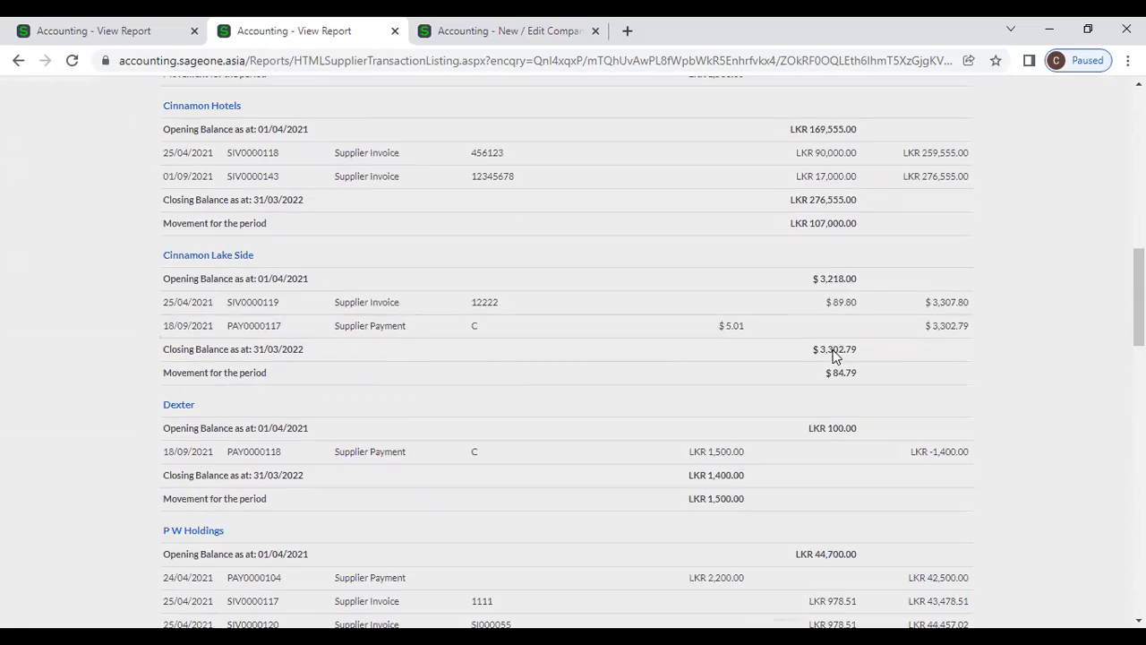
Regenerate the Supplier Transactions Report with the option to display transactions in the supplier's currency turned off
{"action": "scroll", "coordinate": [776, 336], "scroll_direction": "up", "scroll_amount": 10}
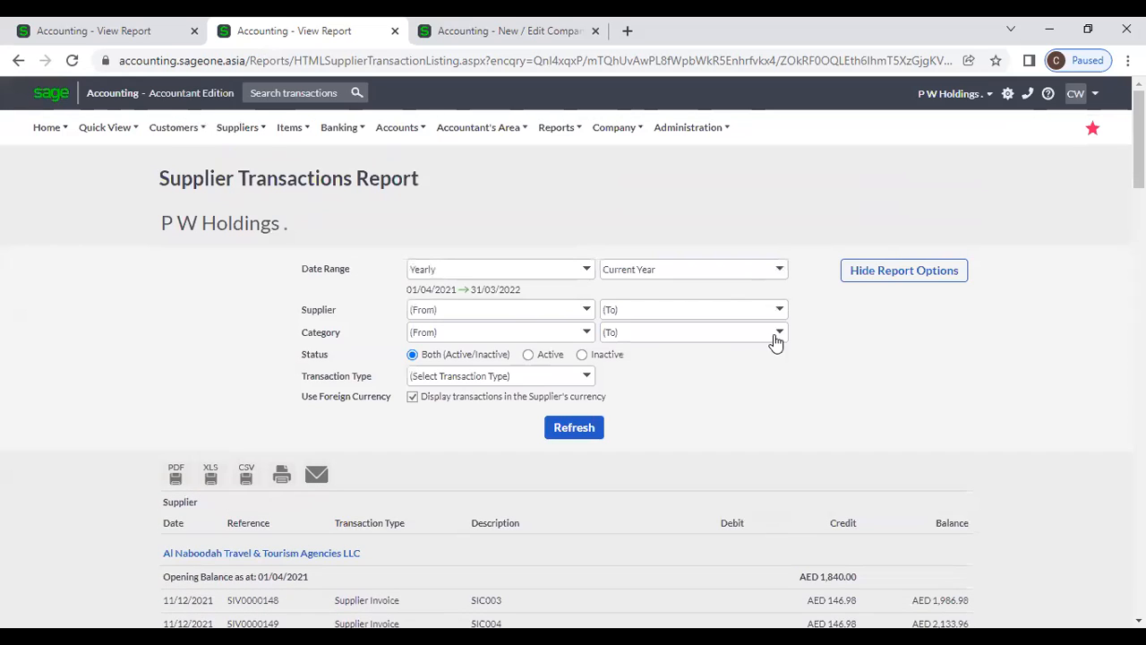
{"action": "left_click", "coordinate": [411, 397]}
{"action": "left_click", "coordinate": [577, 427]}
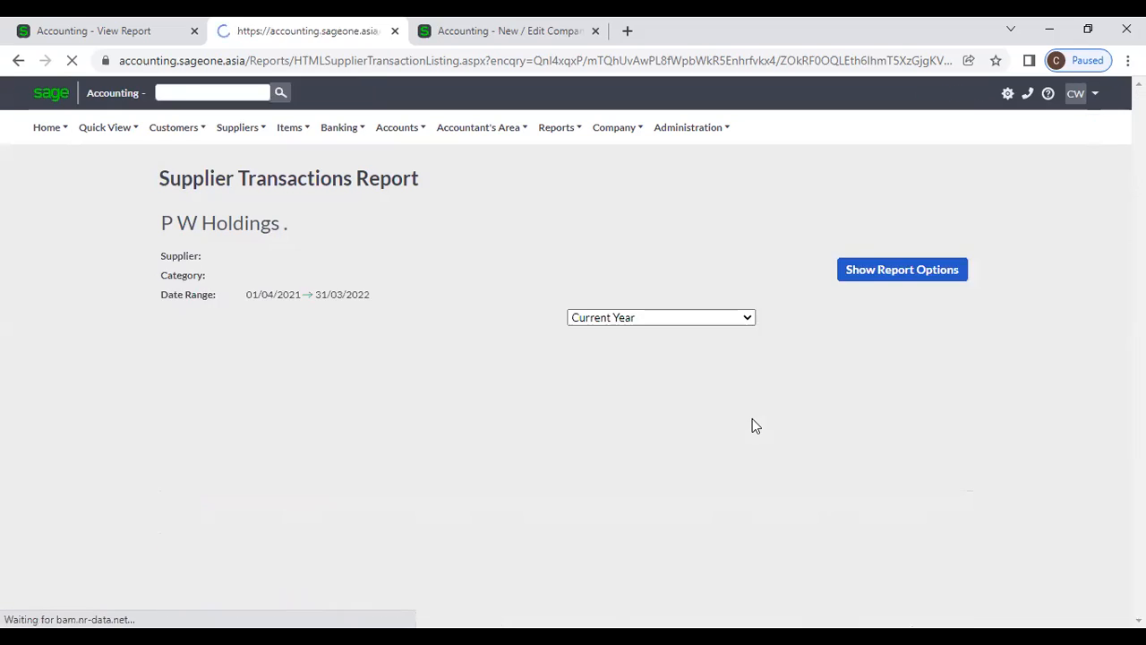
Examine the suppliers' amounts and Foreign Currency Movement lines through the end of the report, and return to its start
{"action": "scroll", "coordinate": [752, 421], "scroll_direction": "down", "scroll_amount": 1}
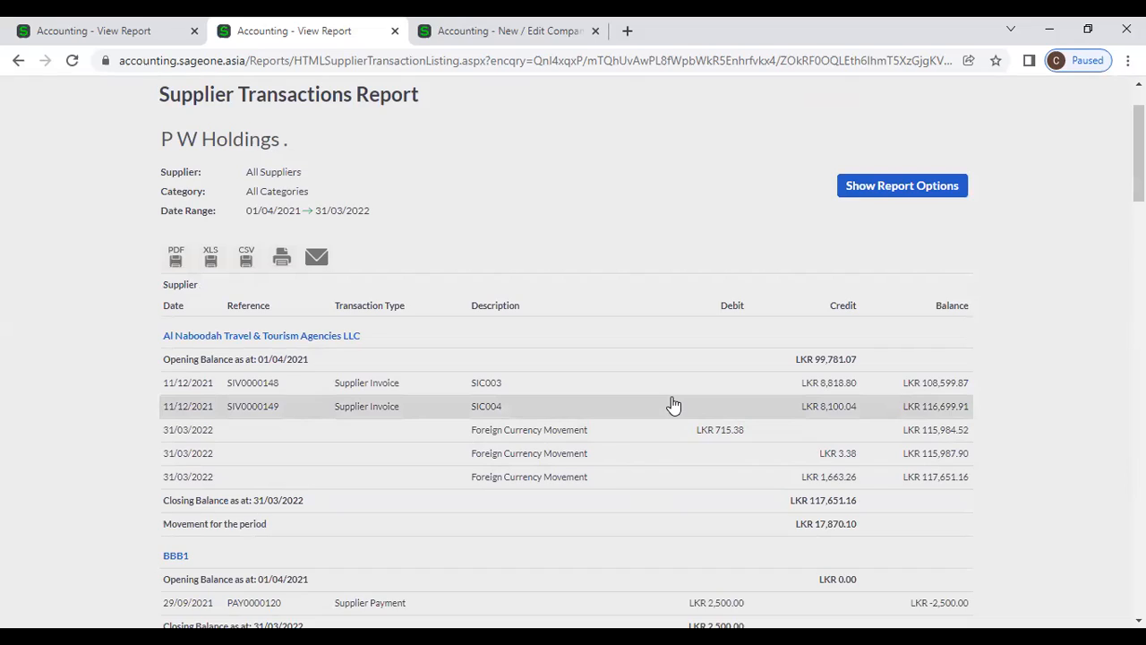
{"action": "scroll", "coordinate": [673, 405], "scroll_direction": "down", "scroll_amount": 7}
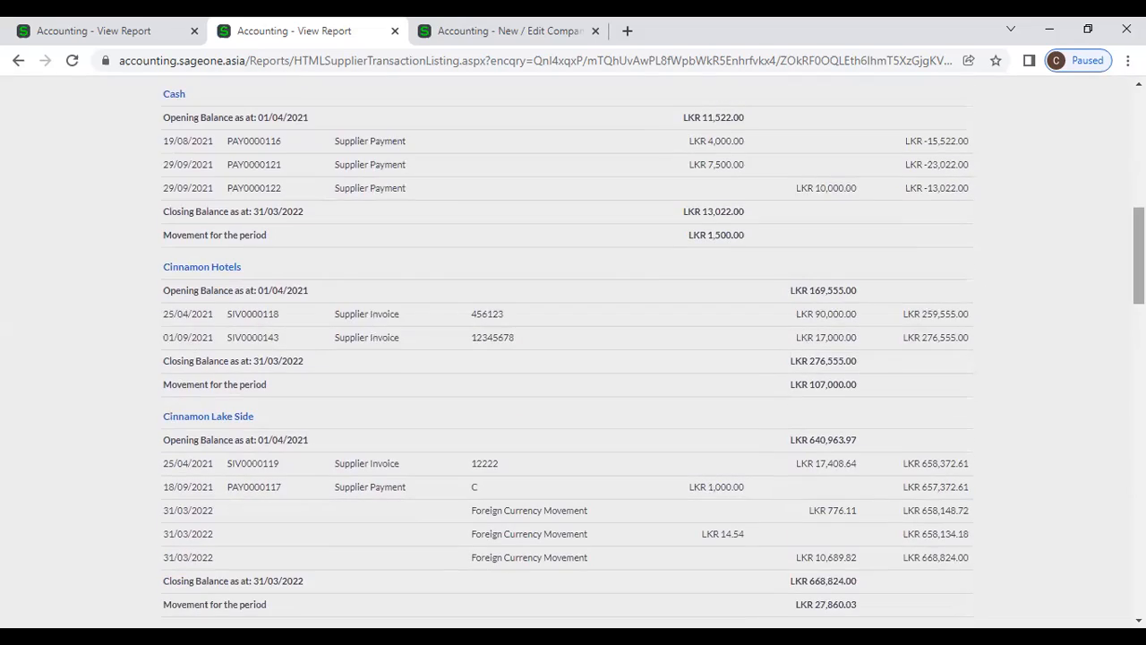
{"action": "scroll", "coordinate": [565, 358], "scroll_direction": "down", "scroll_amount": 15}
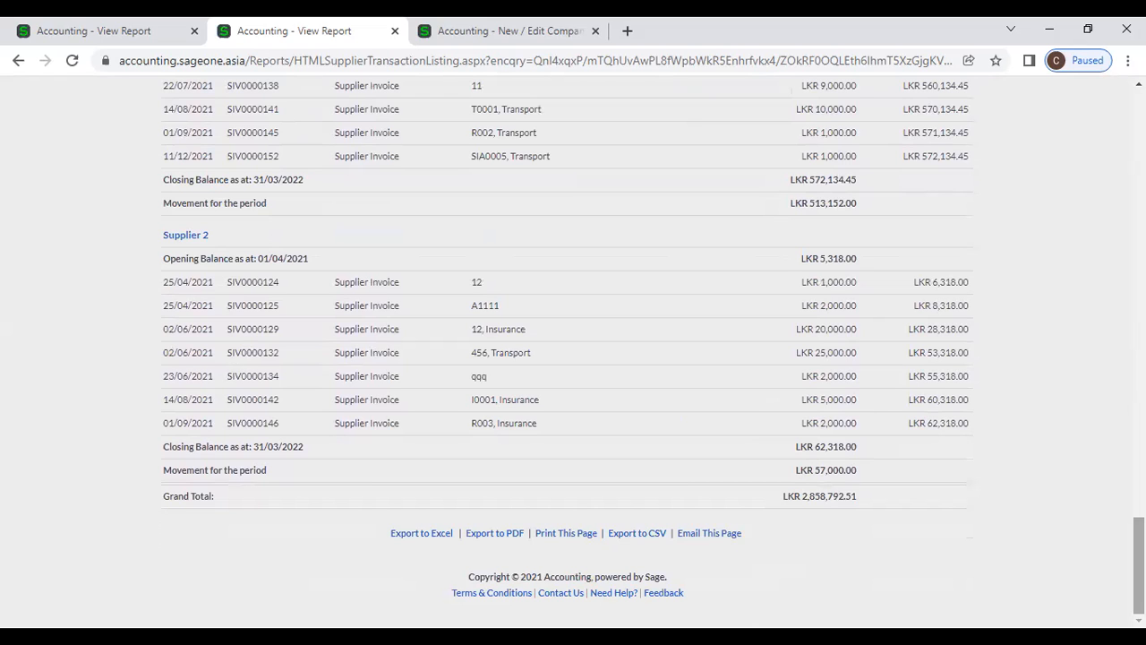
{"action": "left_click_drag", "start_coordinate": [1138, 552], "coordinate": [1138, 121]}
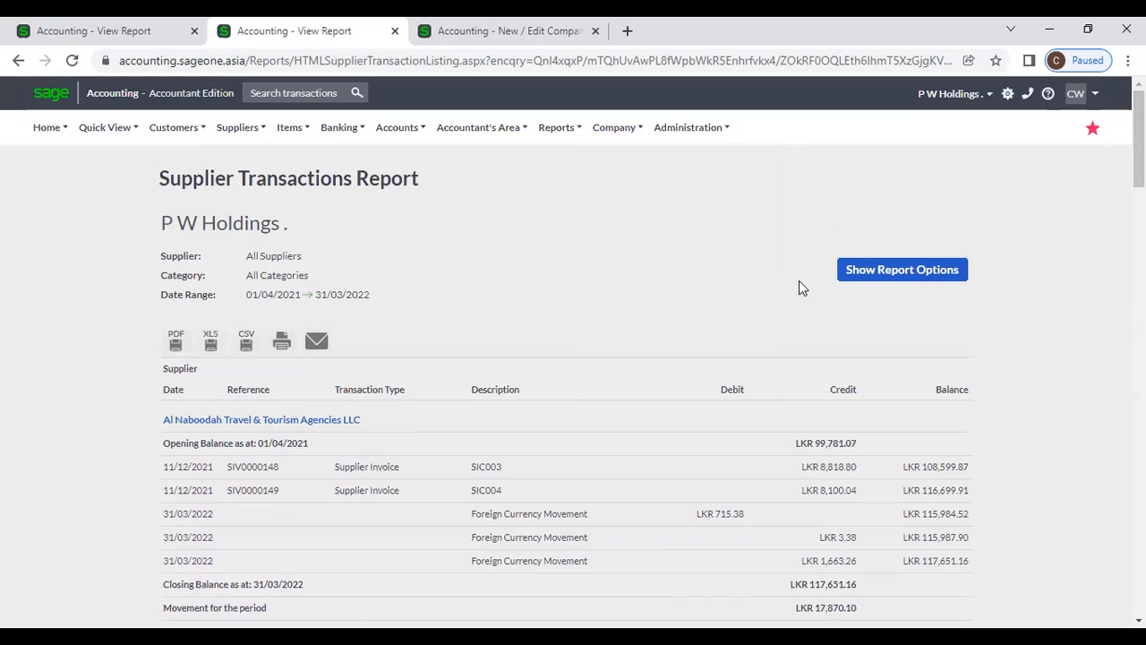
Compare the supplier's currency setting and the closing total rows between the two browser tabs holding the report
{"action": "left_click", "coordinate": [846, 274]}
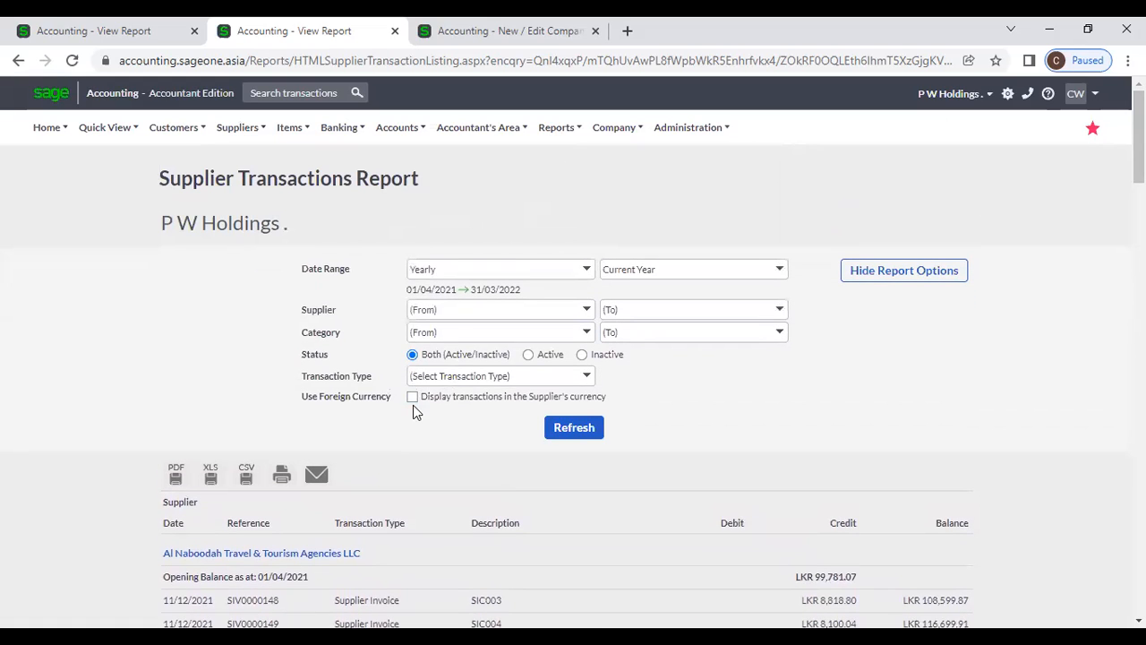
{"action": "left_click_drag", "start_coordinate": [1138, 134], "coordinate": [1138, 567]}
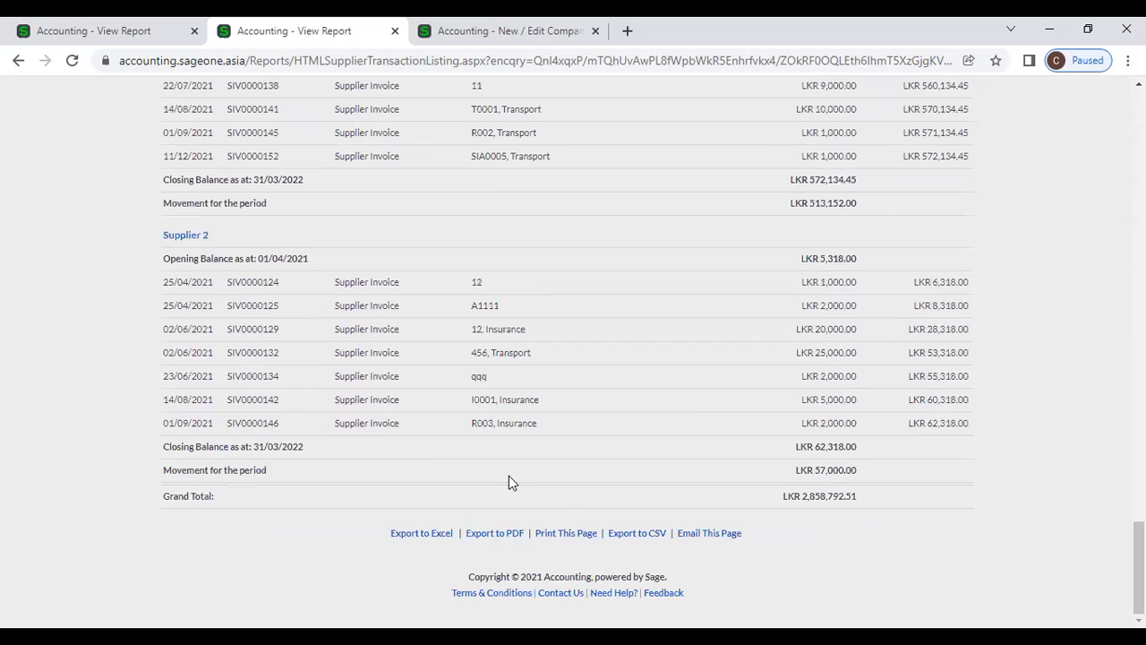
{"action": "left_click", "coordinate": [82, 30]}
{"action": "left_click", "coordinate": [839, 272]}
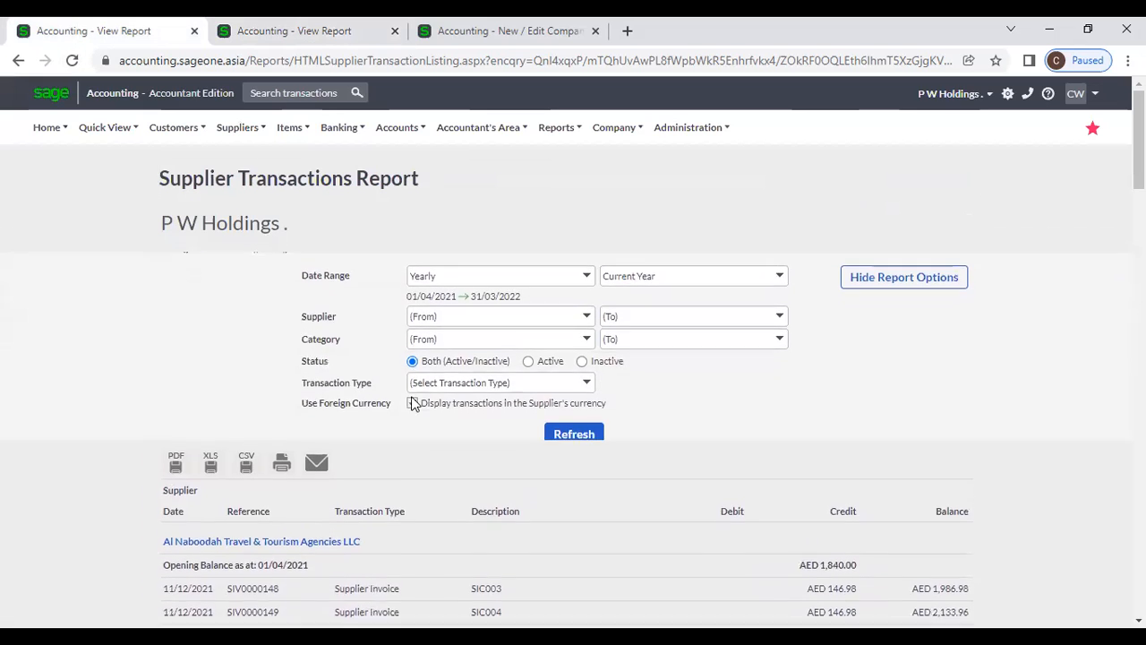
{"action": "left_click", "coordinate": [413, 397]}
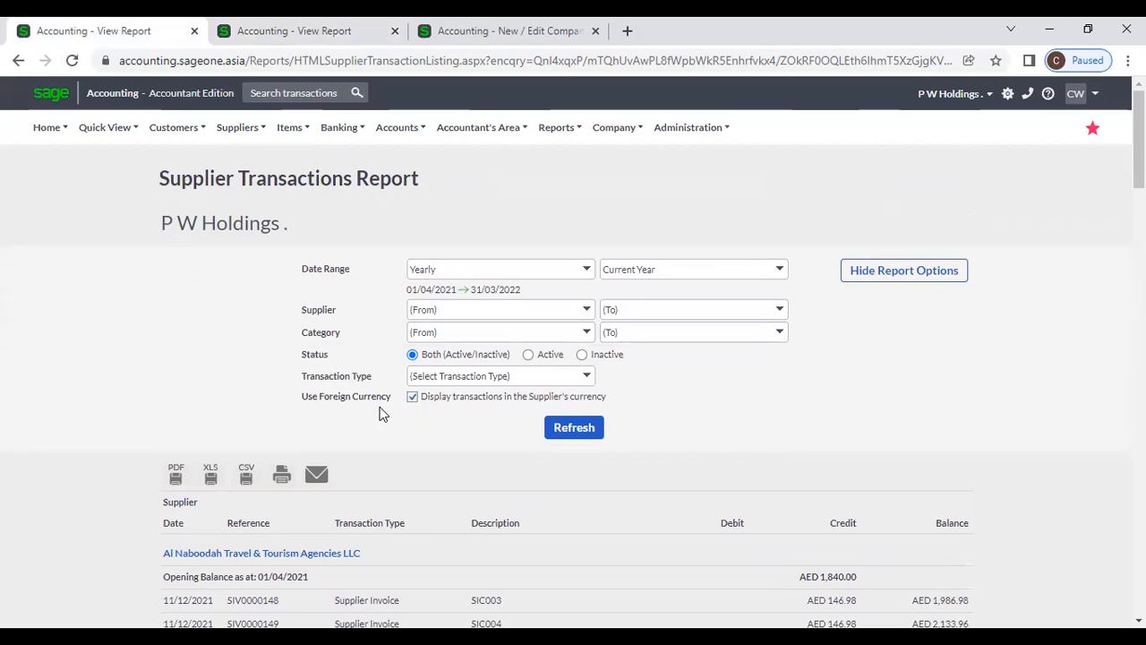
{"action": "left_click_drag", "start_coordinate": [1139, 139], "coordinate": [1139, 573]}
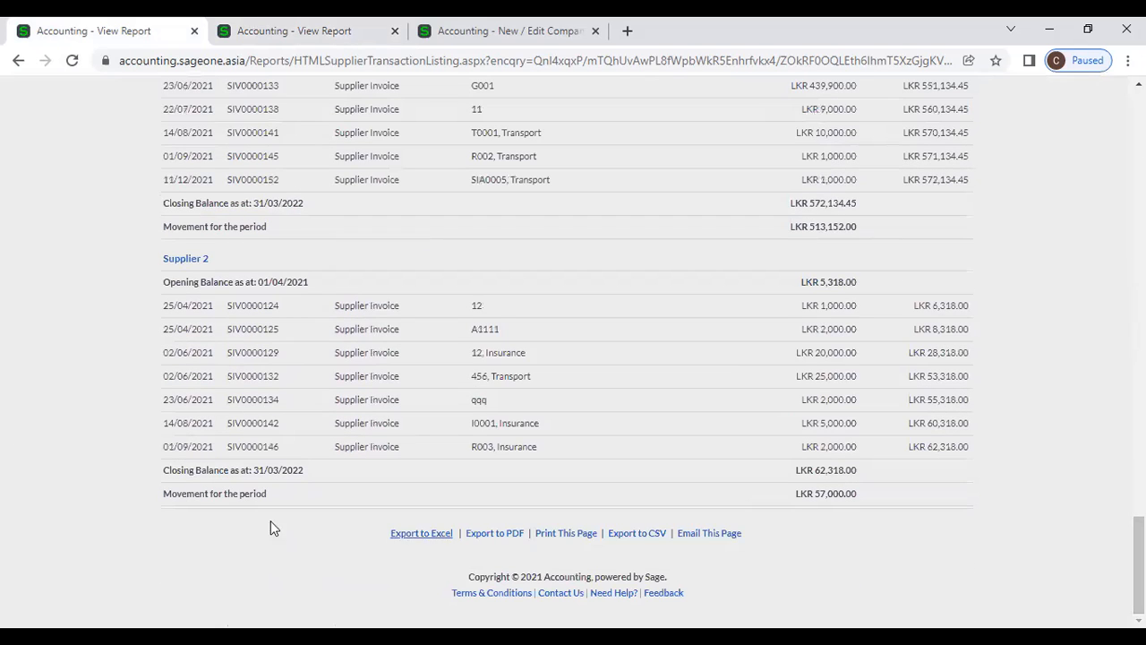
{"action": "left_click_drag", "start_coordinate": [1138, 564], "coordinate": [1138, 139]}
{"action": "left_click", "coordinate": [304, 31]}
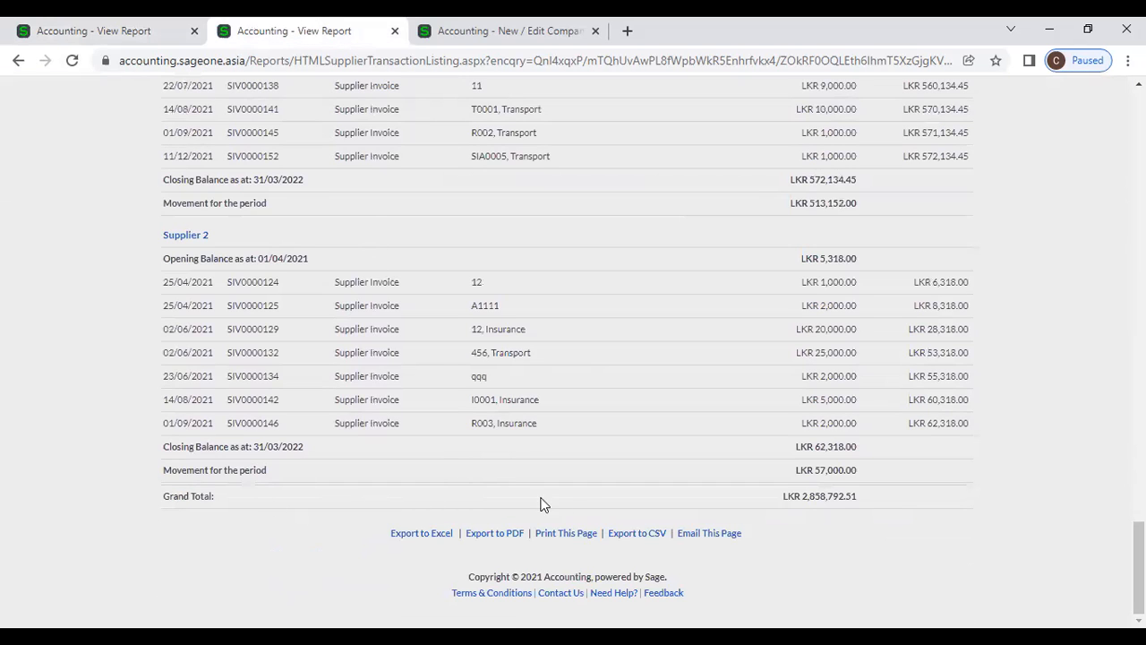
Regenerate the duplicated report with the transaction type Supplier Invoice and review each supplier's invoices down to the movement total
{"action": "left_click_drag", "start_coordinate": [1139, 564], "coordinate": [1138, 126]}
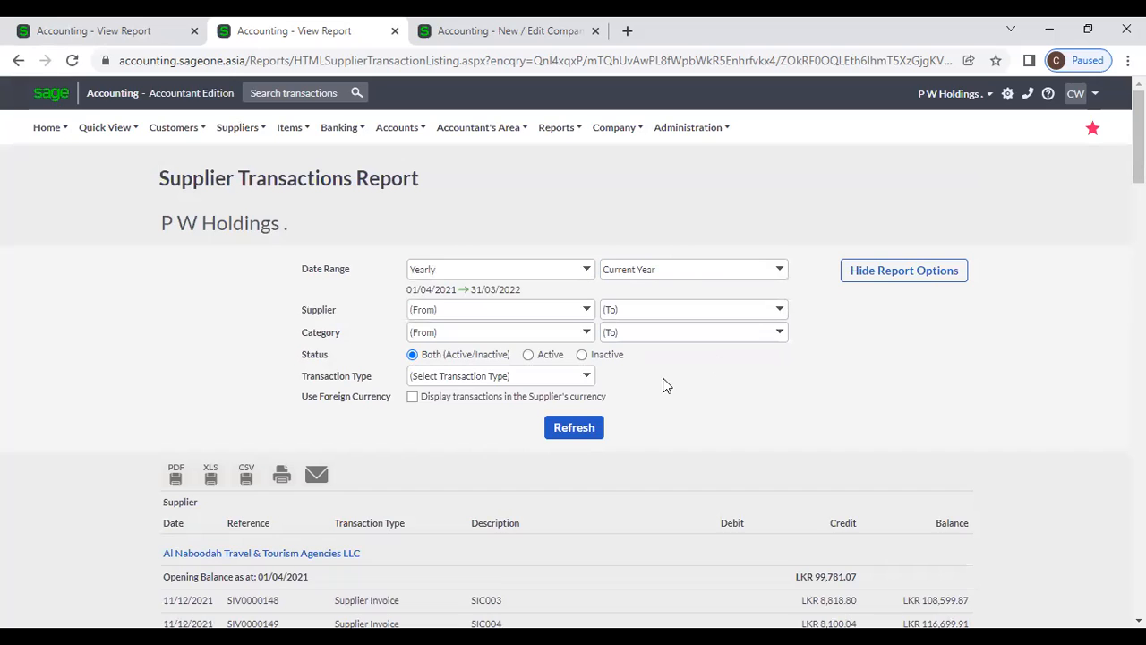
{"action": "left_click", "coordinate": [587, 377]}
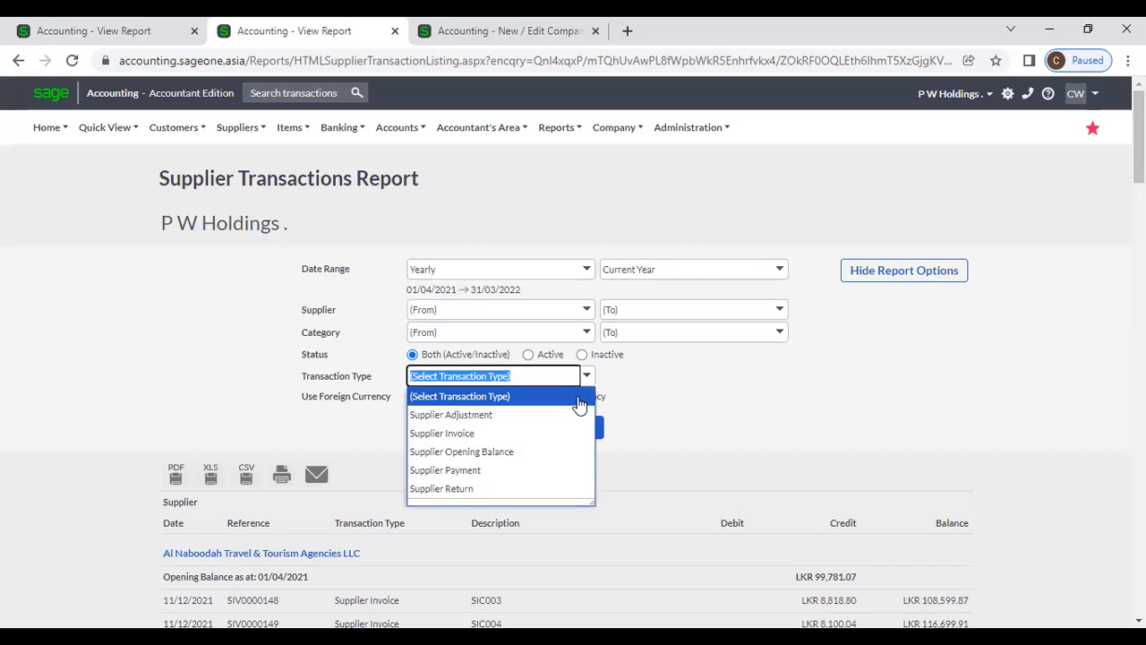
{"action": "left_click", "coordinate": [544, 433]}
{"action": "left_click", "coordinate": [567, 439]}
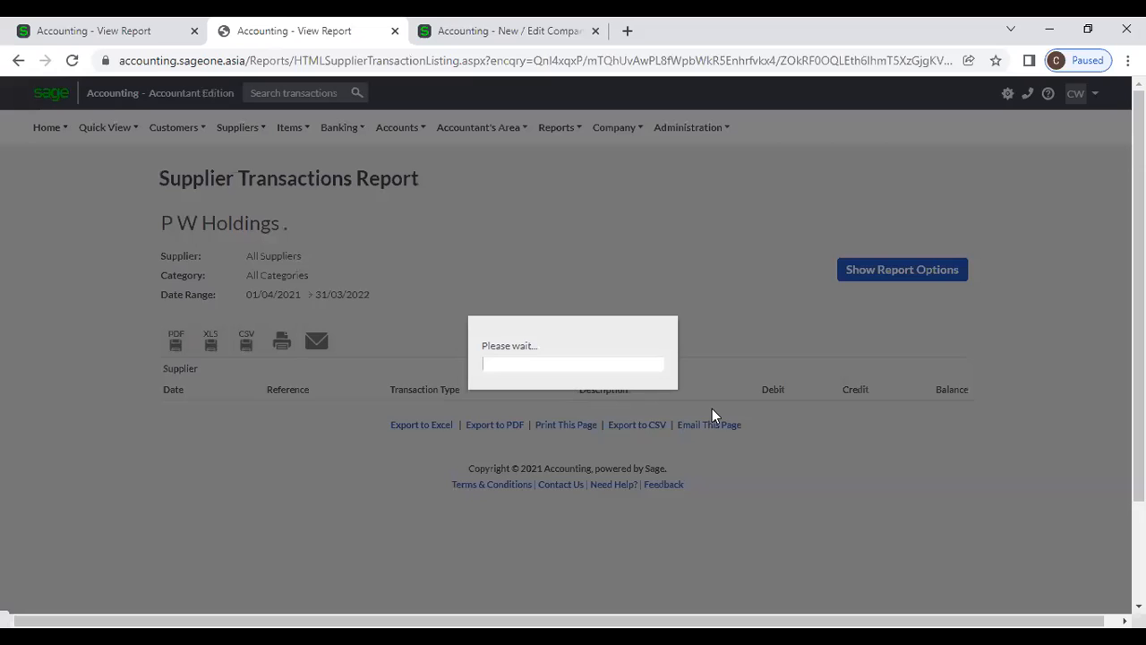
{"action": "scroll", "coordinate": [712, 409], "scroll_direction": "down", "scroll_amount": 3}
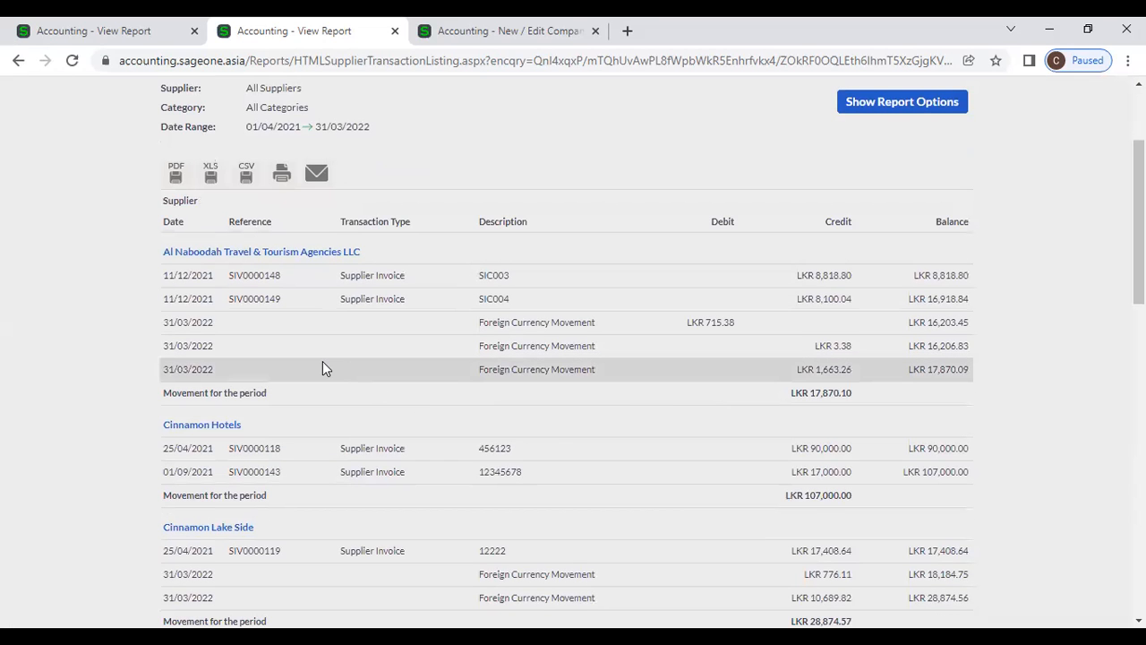
{"action": "scroll", "coordinate": [323, 370], "scroll_direction": "down", "scroll_amount": 3}
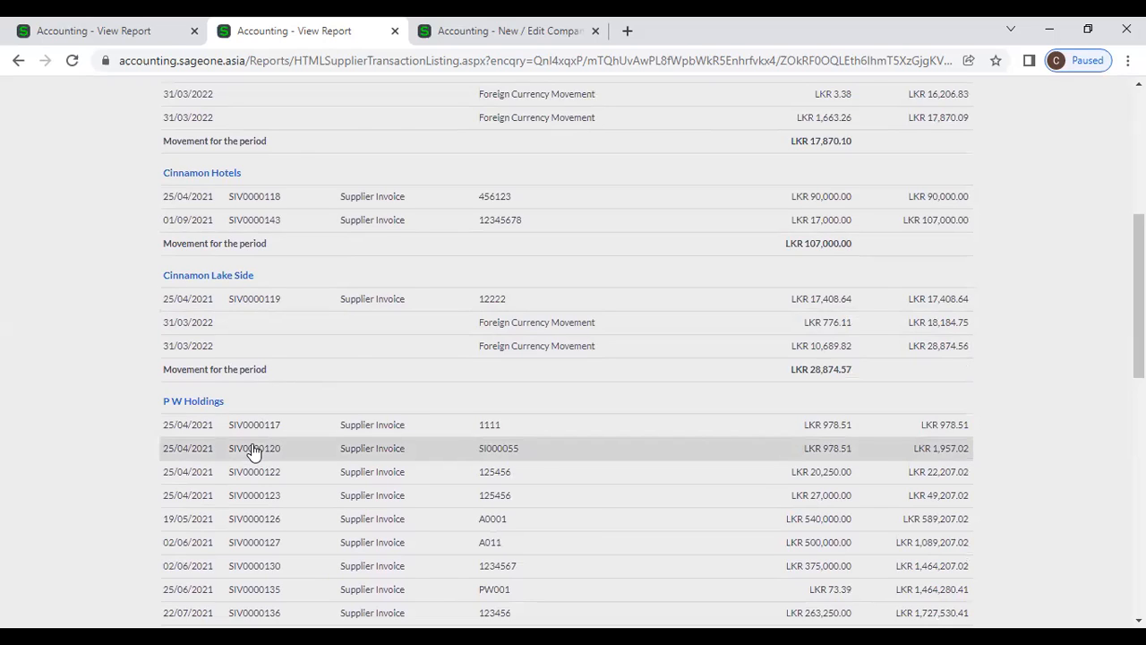
{"action": "scroll", "coordinate": [253, 448], "scroll_direction": "down", "scroll_amount": 3}
{"action": "scroll", "coordinate": [265, 456], "scroll_direction": "down", "scroll_amount": 6}
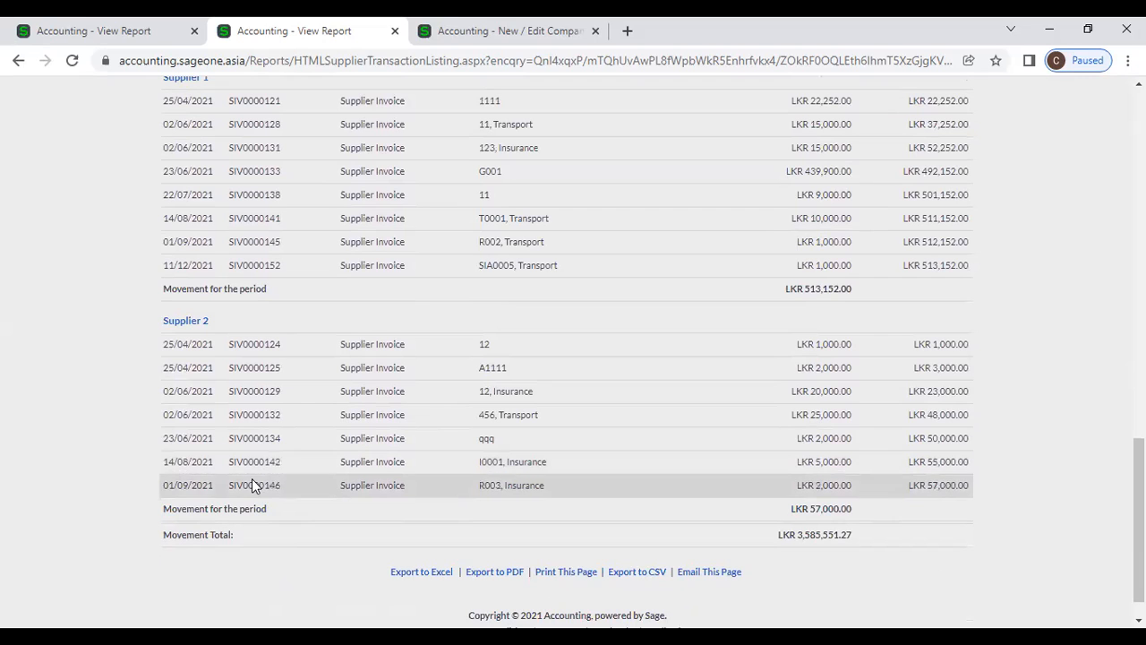
Close the company settings browser tab and open the Supplier Purchase Orders report from the supplier reports
{"action": "left_click", "coordinate": [573, 32]}
{"action": "left_click", "coordinate": [595, 31]}
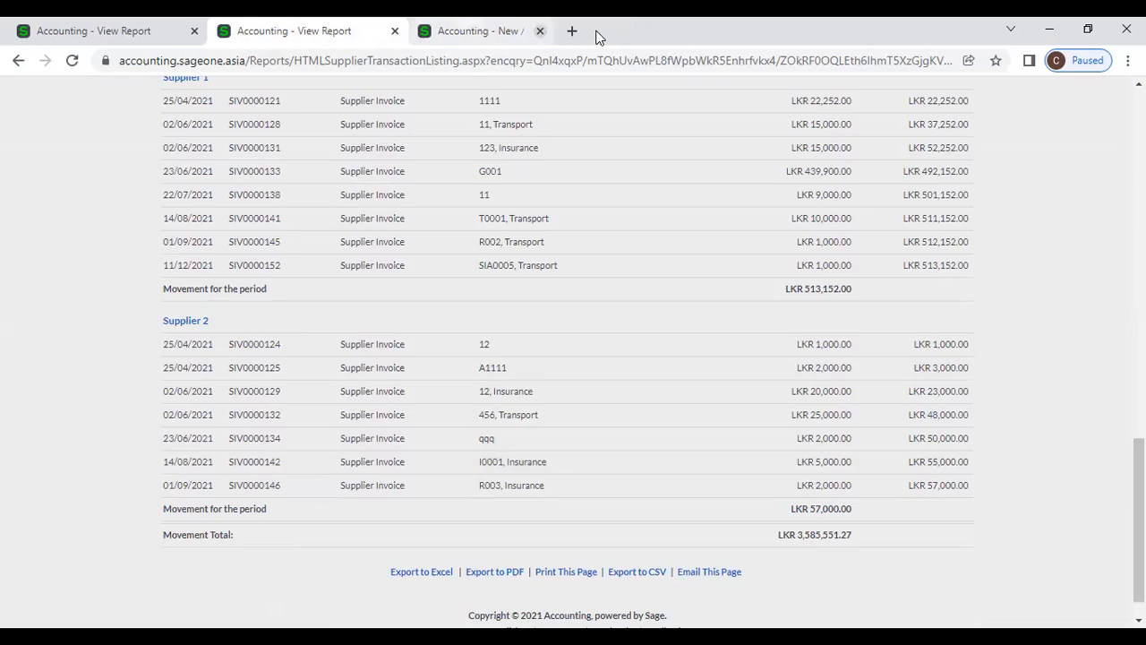
{"action": "left_click_drag", "start_coordinate": [1138, 481], "coordinate": [1138, 125]}
{"action": "left_click", "coordinate": [238, 128]}
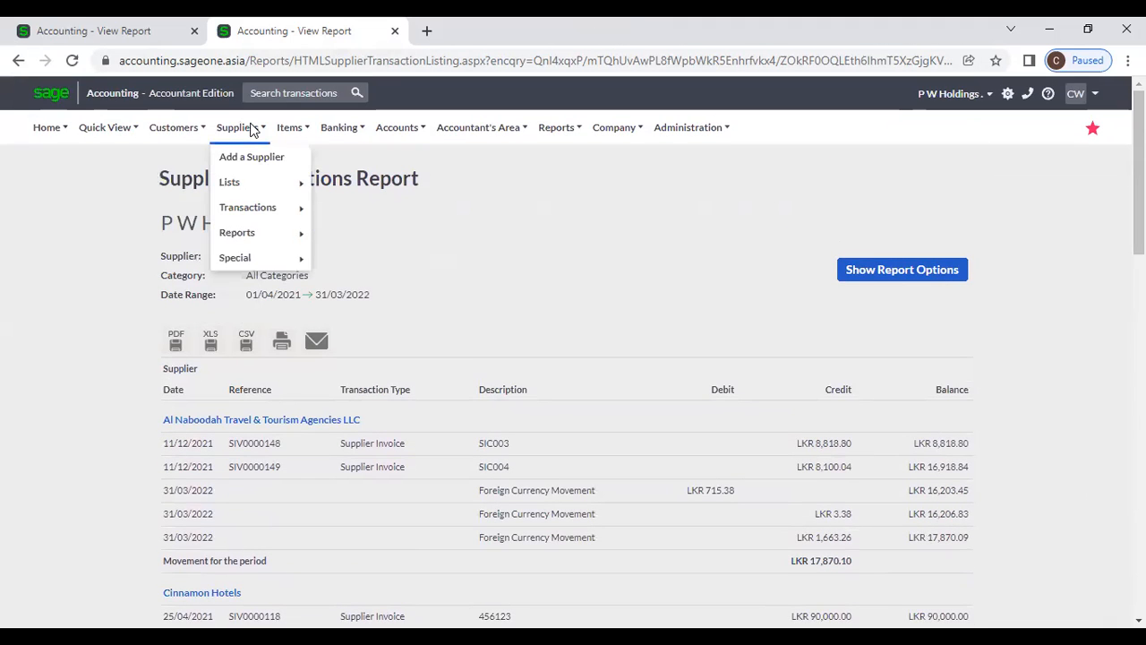
{"action": "mouse_move", "coordinate": [250, 232]}
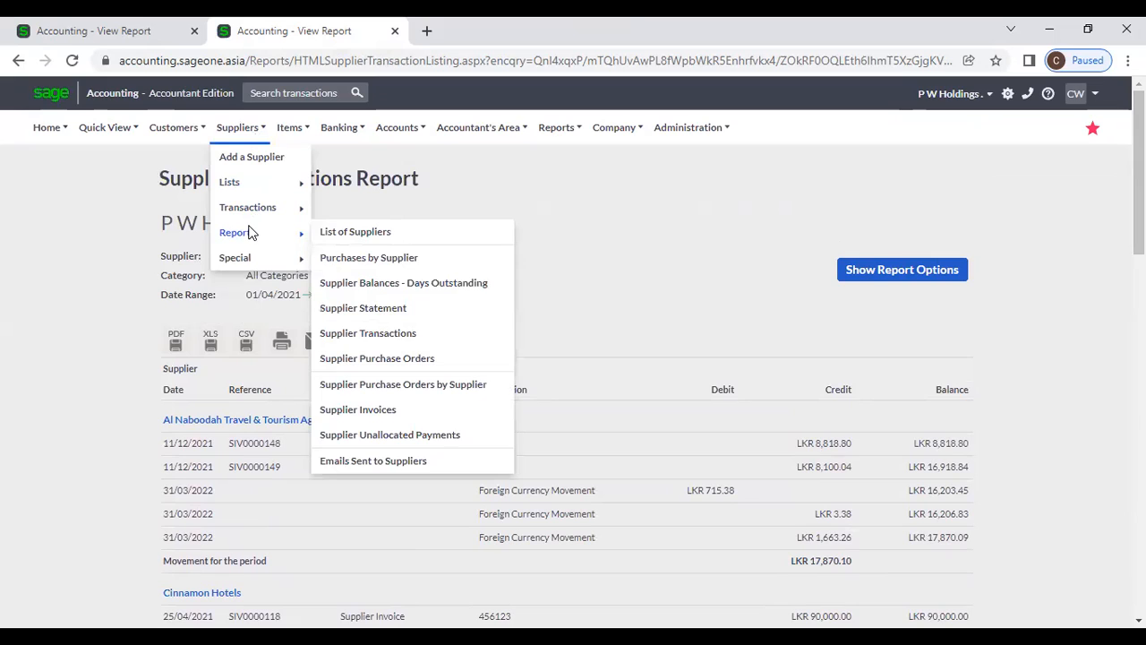
{"action": "left_click", "coordinate": [430, 360]}
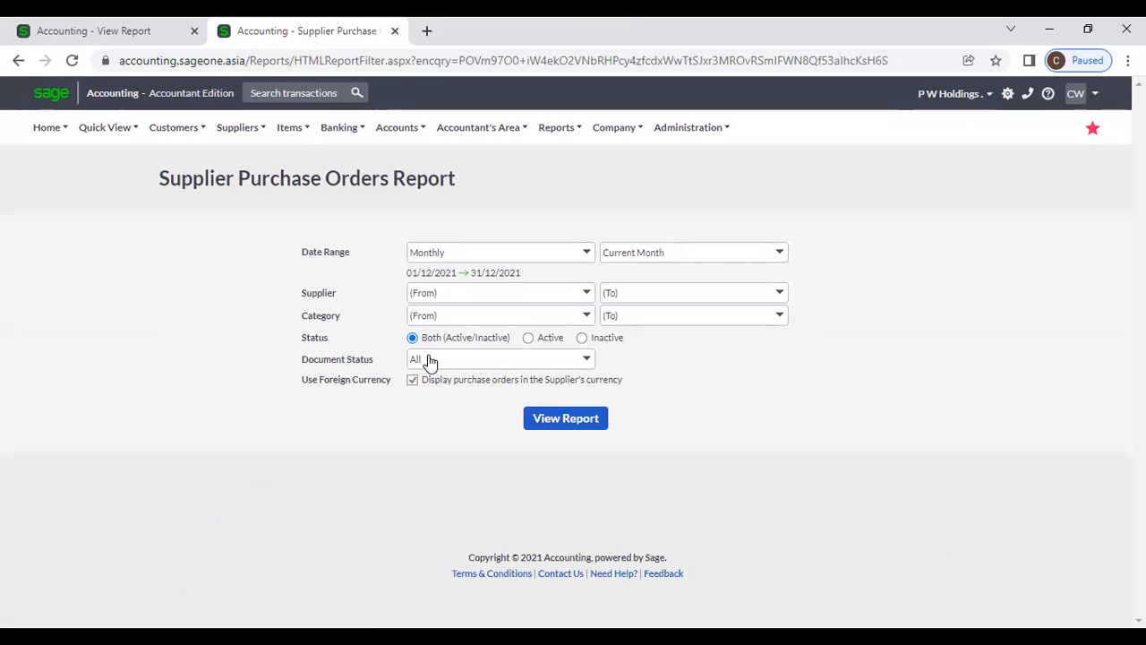
Set the purchase orders report's date range to Yearly, Current Year, and check the supplier and category filters without restricting them
{"action": "left_click", "coordinate": [588, 253]}
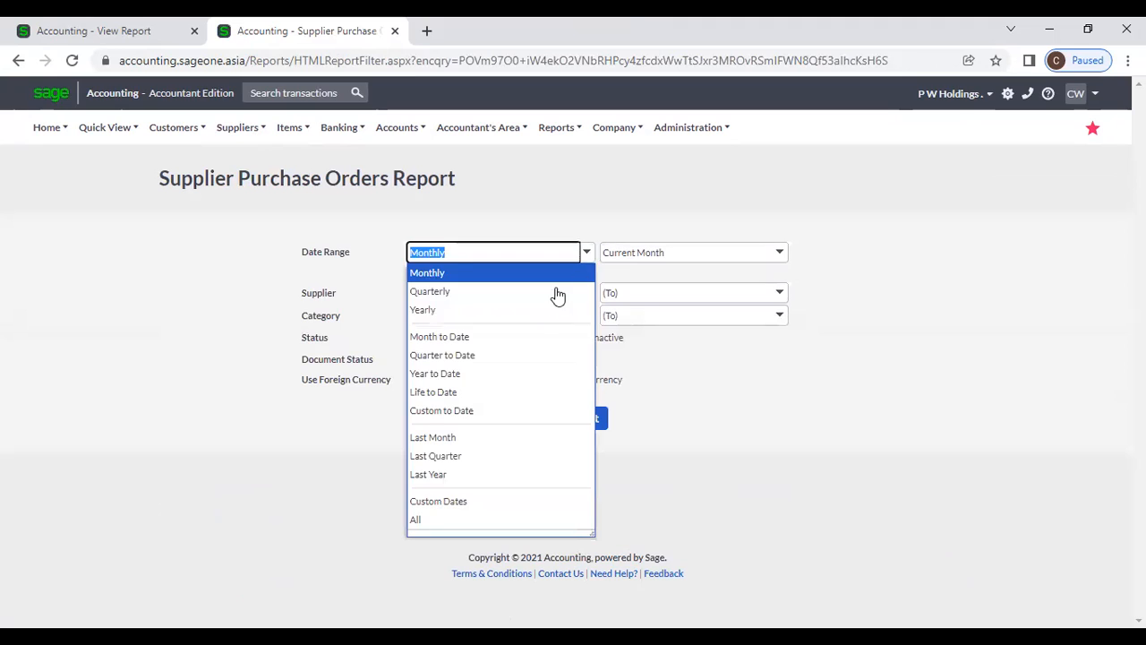
{"action": "left_click", "coordinate": [527, 309]}
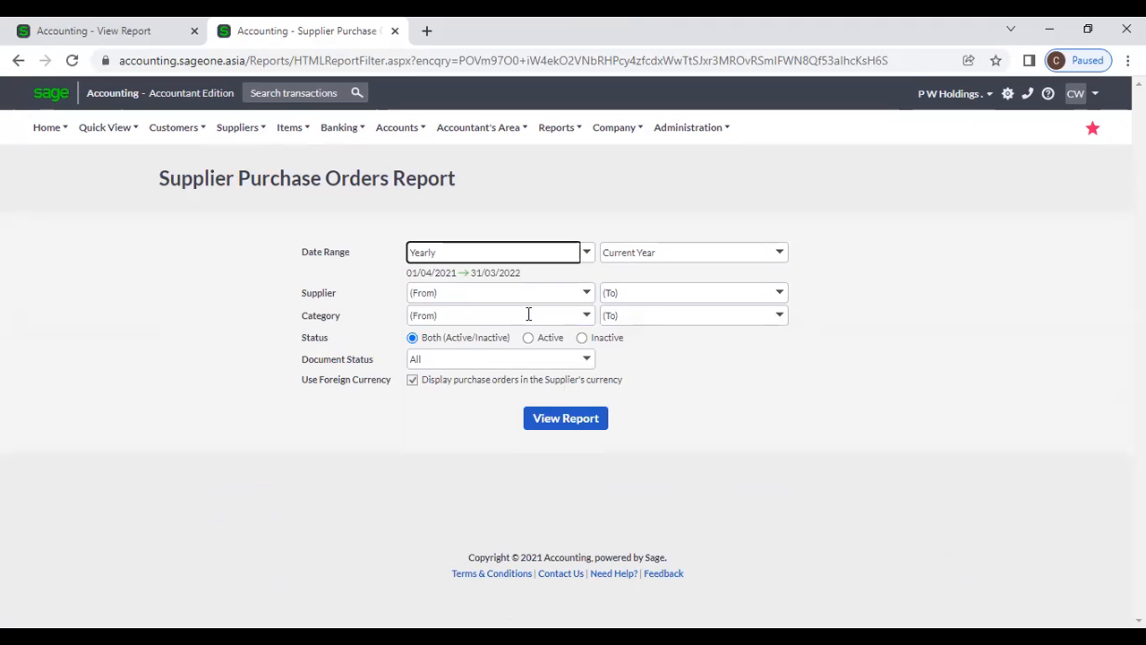
{"action": "left_click", "coordinate": [584, 295]}
{"action": "left_click", "coordinate": [582, 298]}
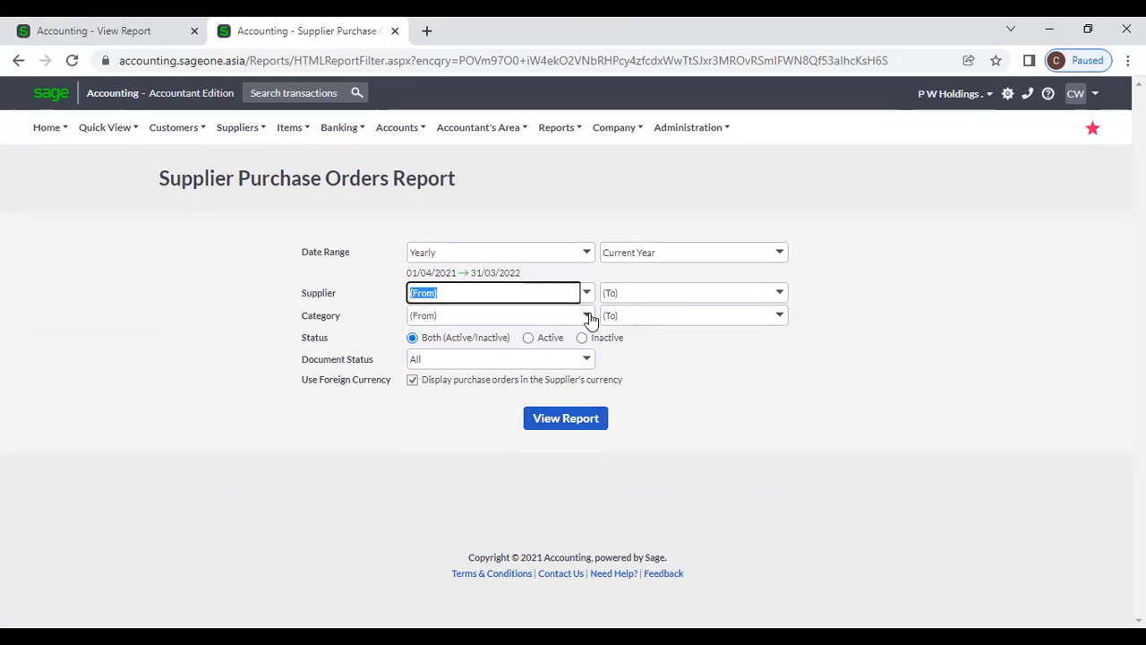
{"action": "left_click", "coordinate": [589, 317]}
{"action": "left_click", "coordinate": [589, 317]}
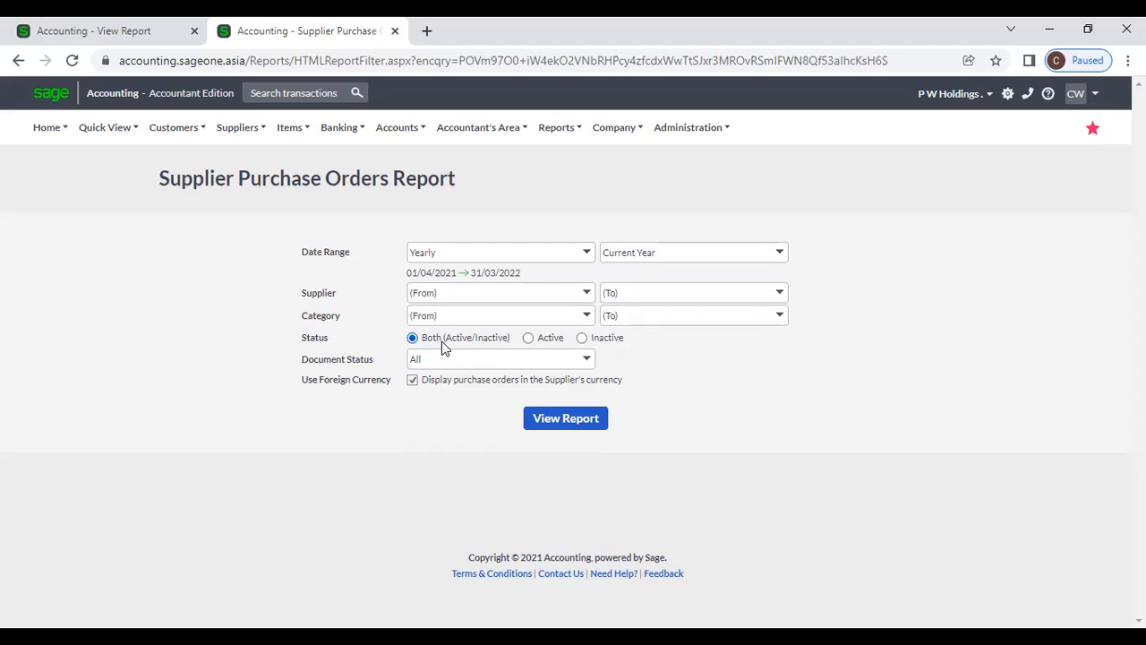
Review the document status choices, keep All, and generate the purchase orders report with the supplier's currency display enabled
{"action": "left_click", "coordinate": [586, 360]}
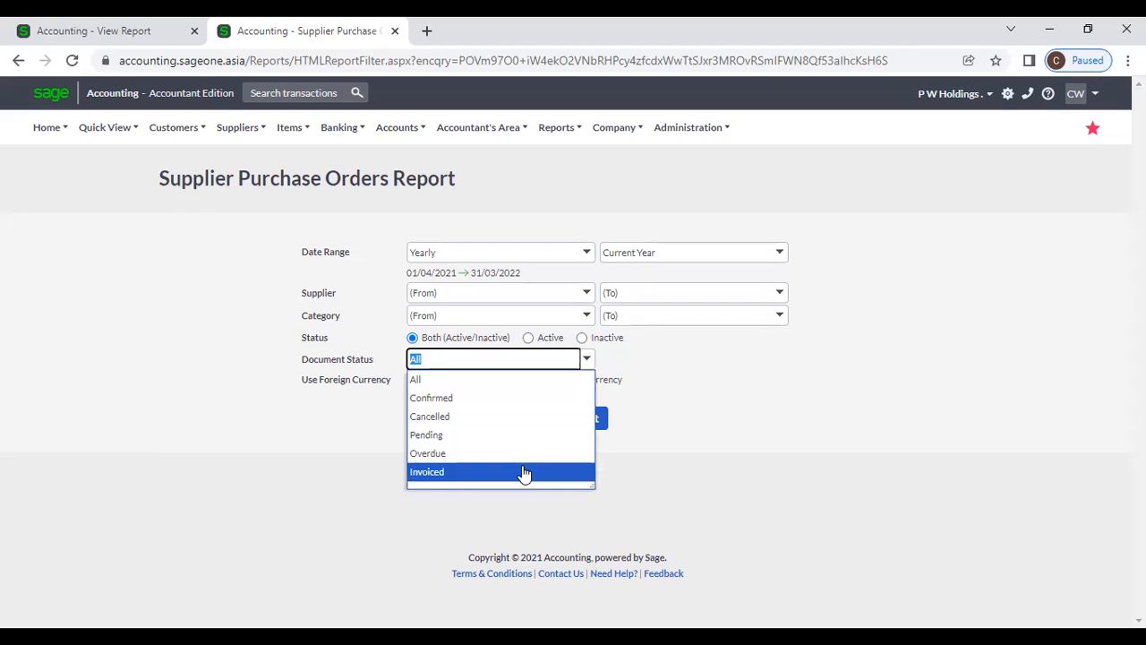
{"action": "left_click", "coordinate": [736, 435]}
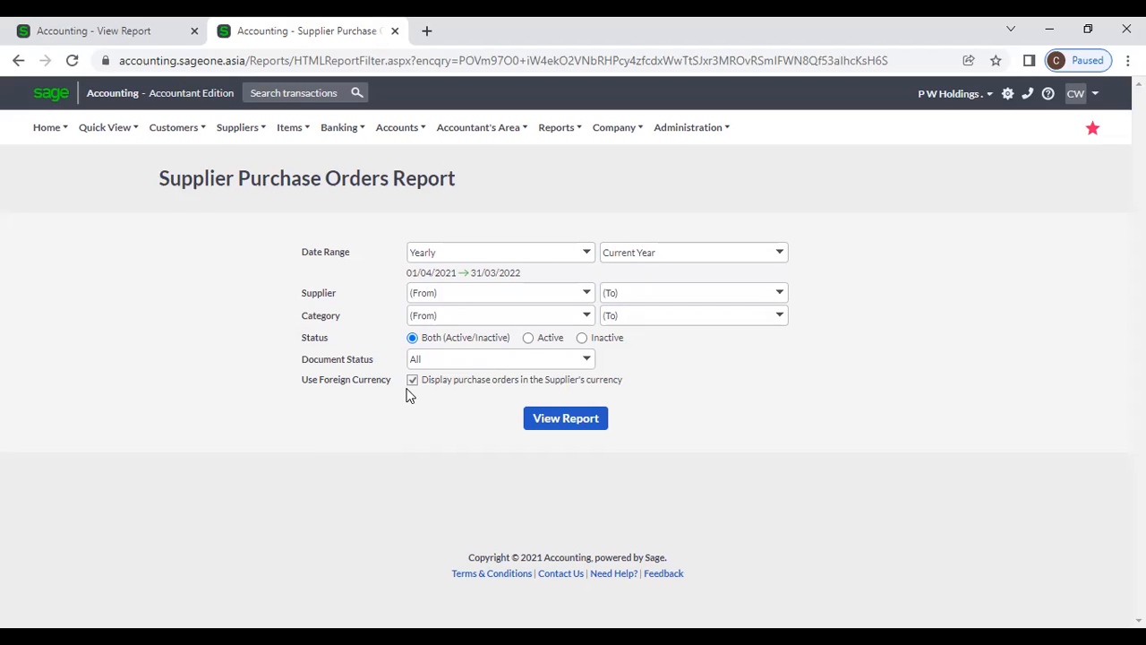
{"action": "left_click", "coordinate": [580, 420]}
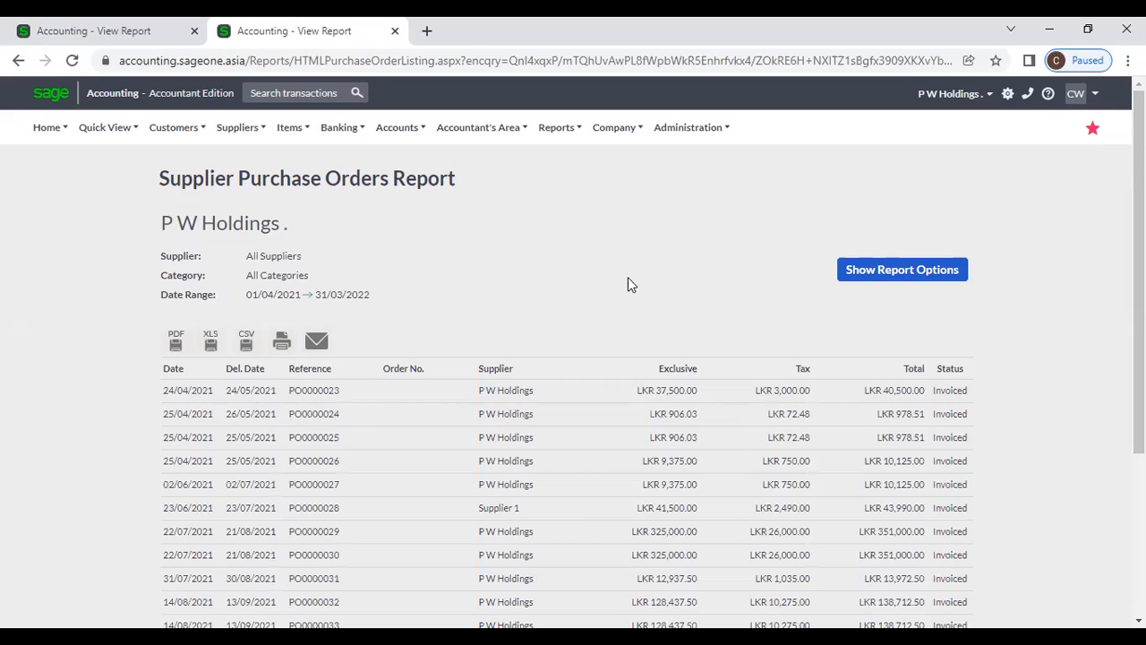
Examine the purchase orders' dates, references, suppliers, amounts and statuses through the last row of the report
{"action": "scroll", "coordinate": [627, 282], "scroll_direction": "down", "scroll_amount": 2}
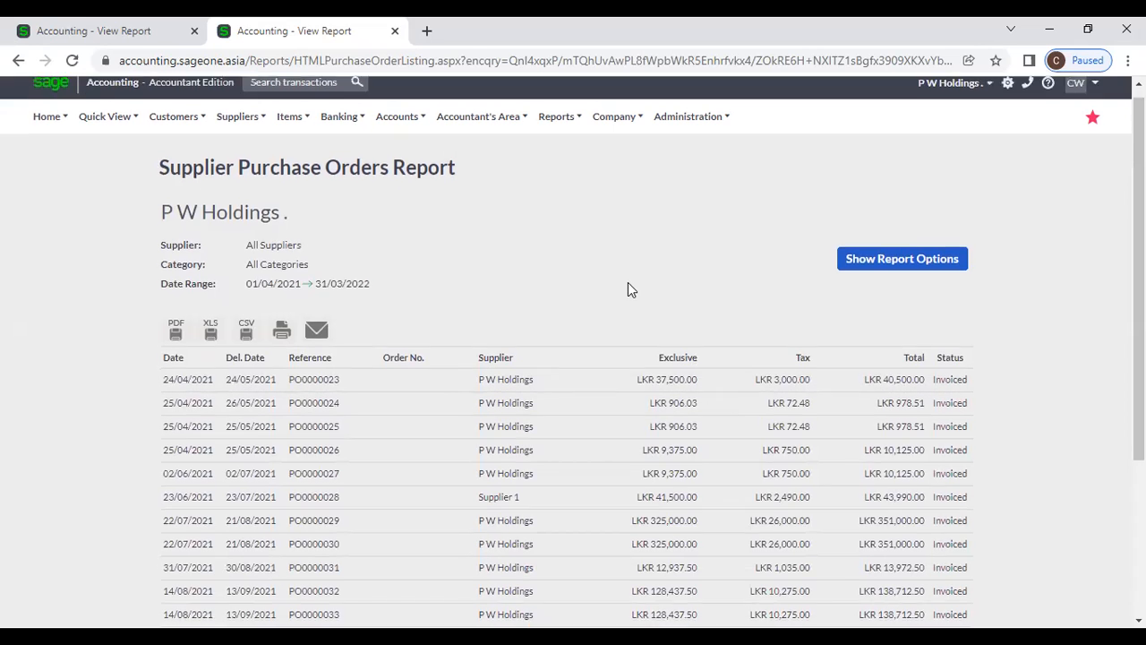
{"action": "scroll", "coordinate": [627, 282], "scroll_direction": "up", "scroll_amount": 2}
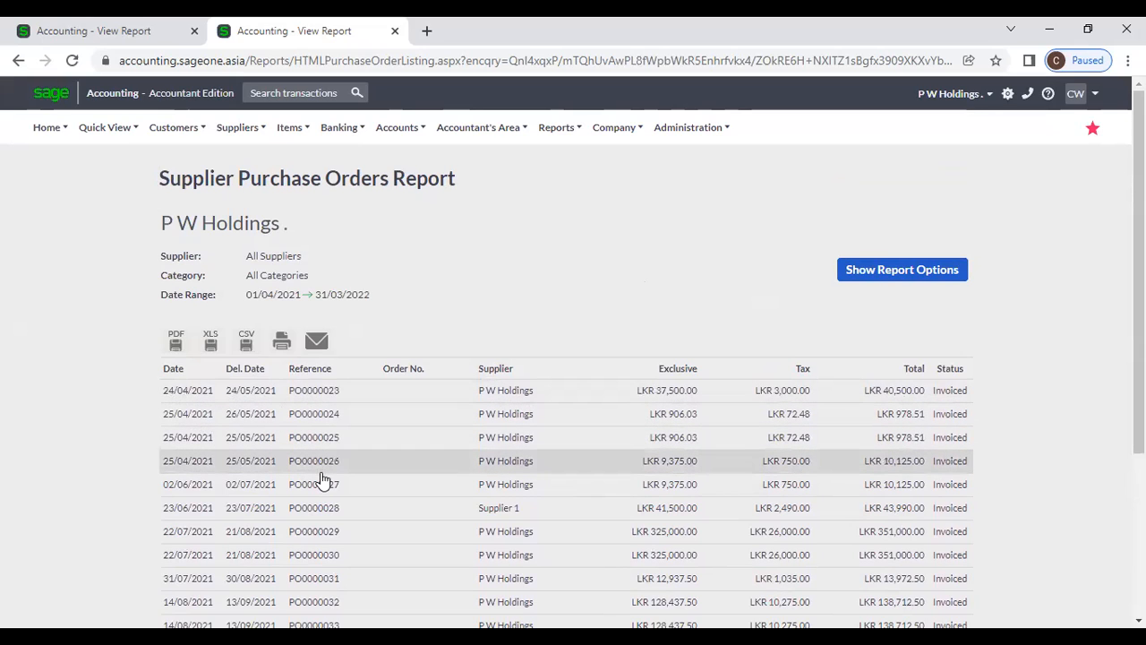
{"action": "scroll", "coordinate": [323, 479], "scroll_direction": "down", "scroll_amount": 1}
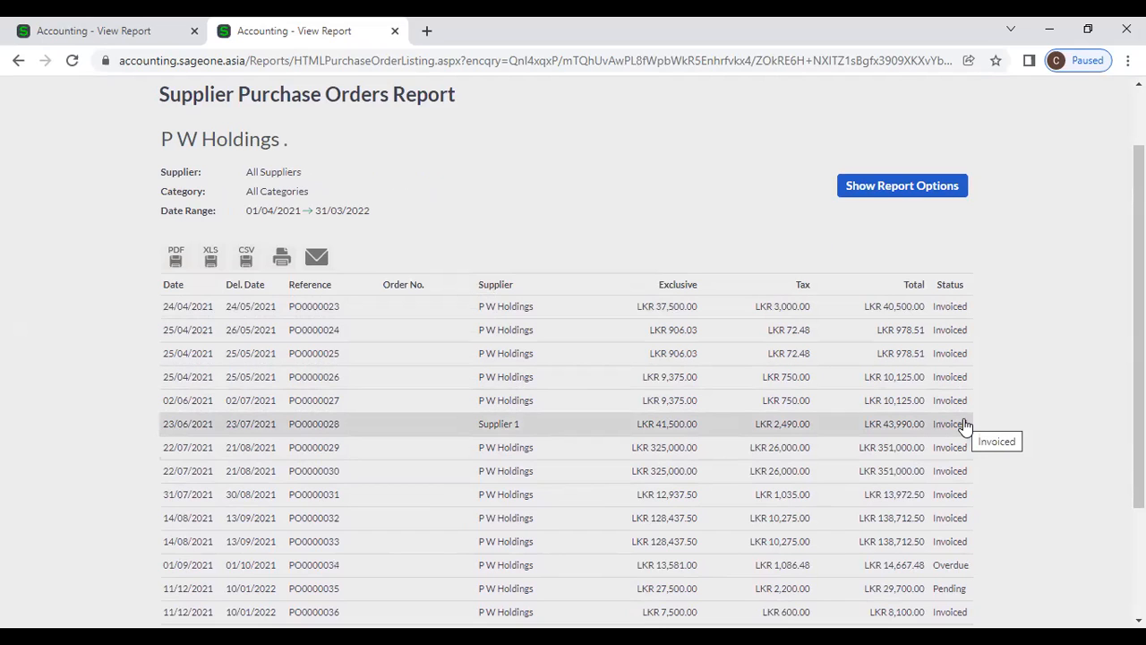
{"action": "scroll", "coordinate": [965, 426], "scroll_direction": "down", "scroll_amount": 2}
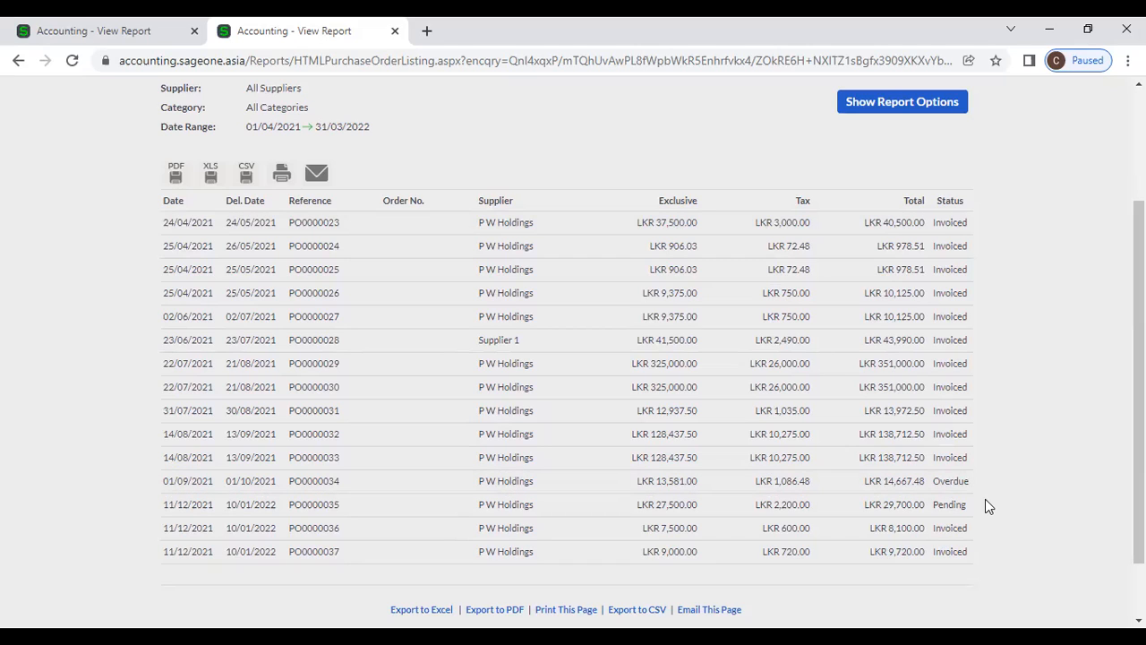
Regenerate the Supplier Purchase Orders Report with the date range set to All
{"action": "left_click", "coordinate": [848, 109]}
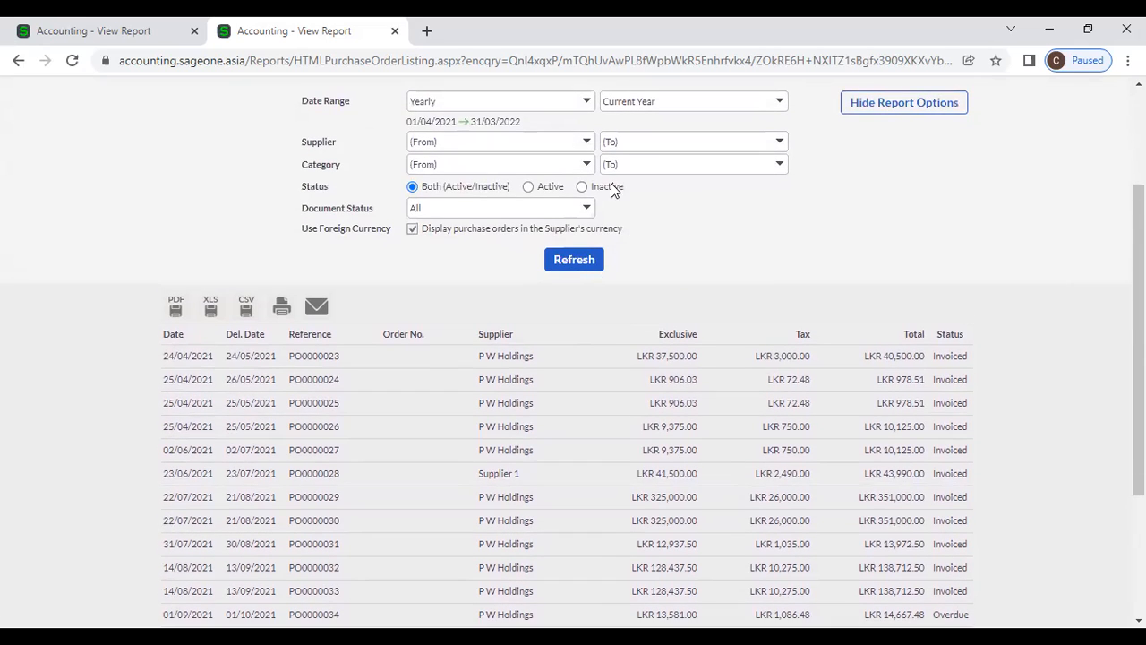
{"action": "left_click", "coordinate": [585, 102]}
{"action": "left_click", "coordinate": [463, 369]}
{"action": "left_click", "coordinate": [557, 266]}
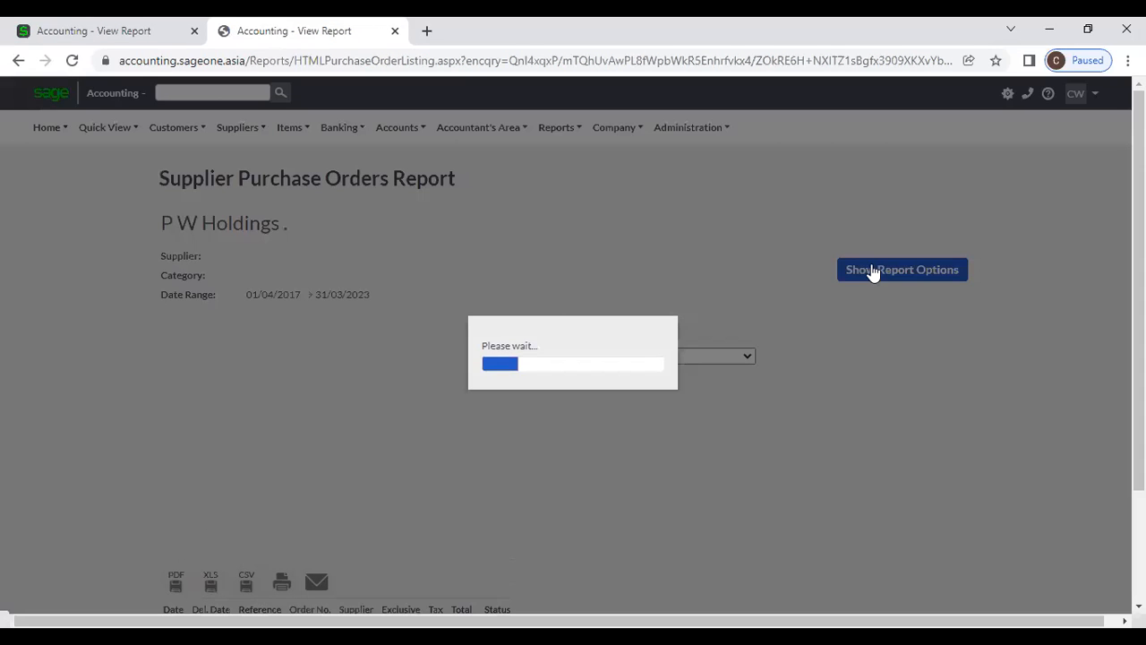
Look through all purchase orders in the regenerated report, checking their suppliers, amounts and statuses down to the last row
{"action": "scroll", "coordinate": [873, 272], "scroll_direction": "down", "scroll_amount": 5}
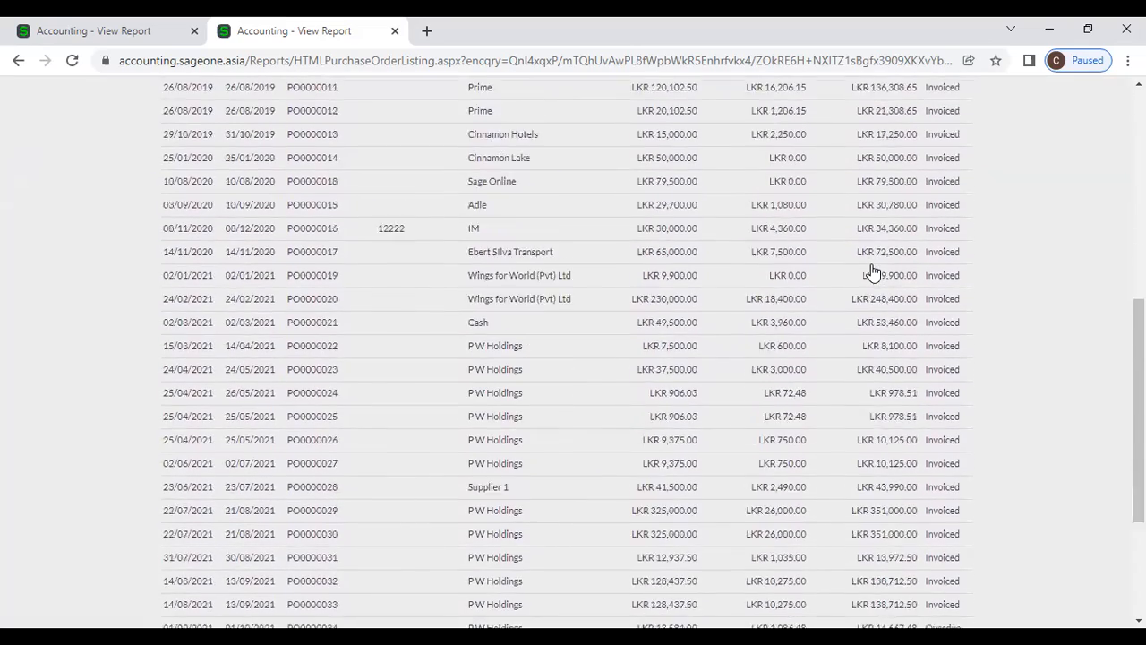
{"action": "scroll", "coordinate": [873, 272], "scroll_direction": "down", "scroll_amount": 2}
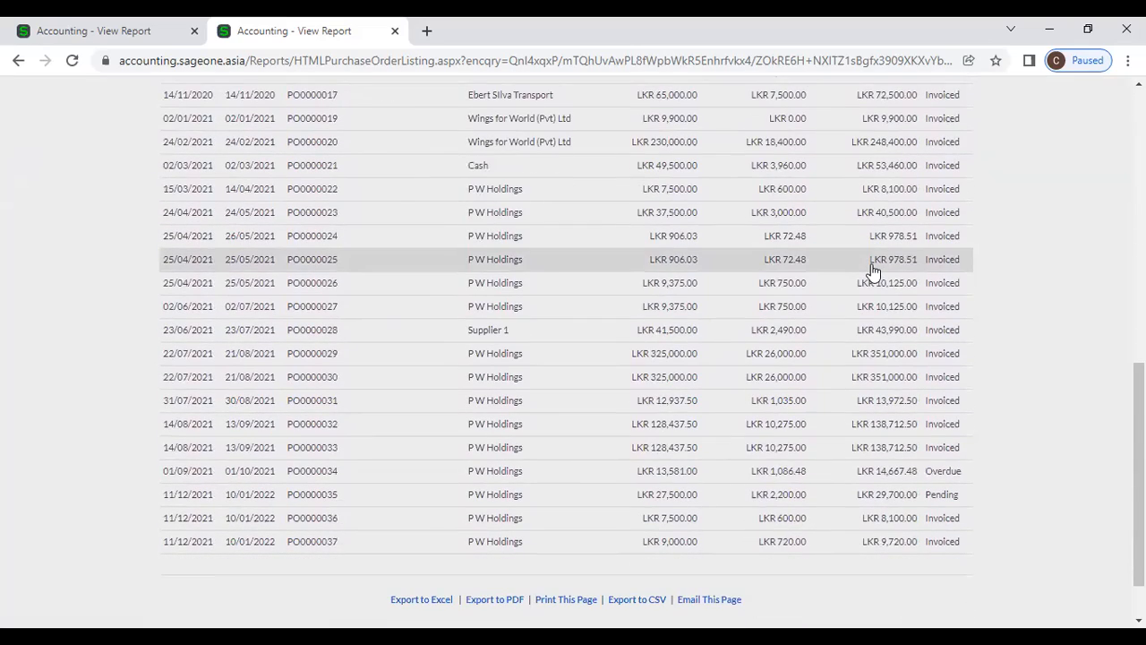
{"action": "scroll", "coordinate": [873, 270], "scroll_direction": "up", "scroll_amount": 2}
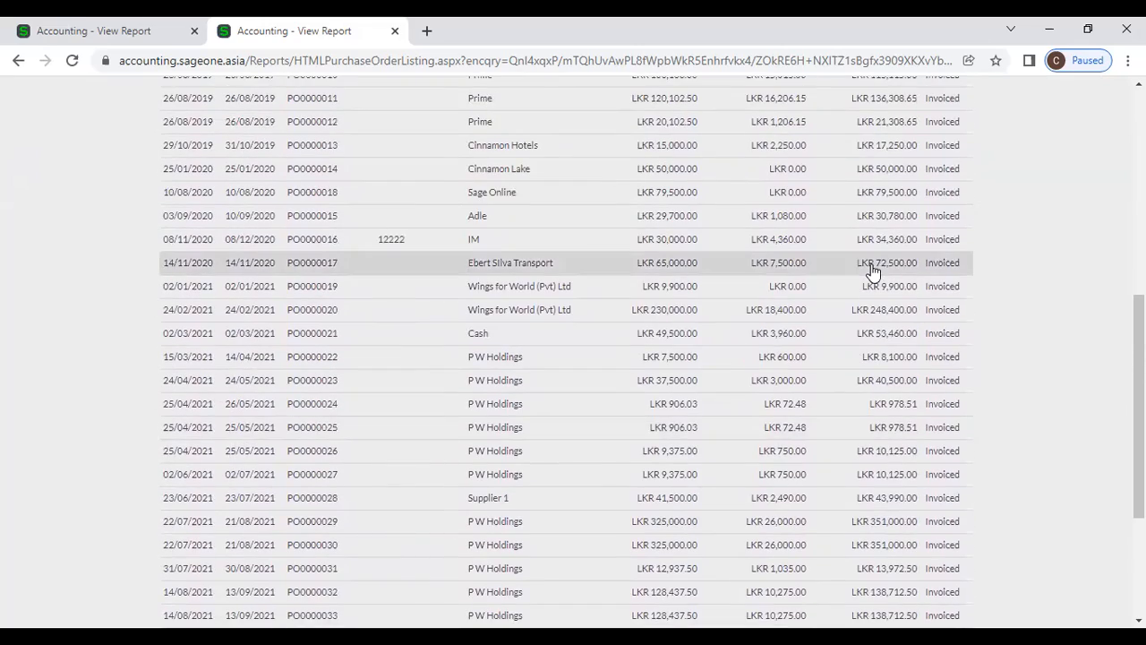
{"action": "scroll", "coordinate": [873, 272], "scroll_direction": "up", "scroll_amount": 4}
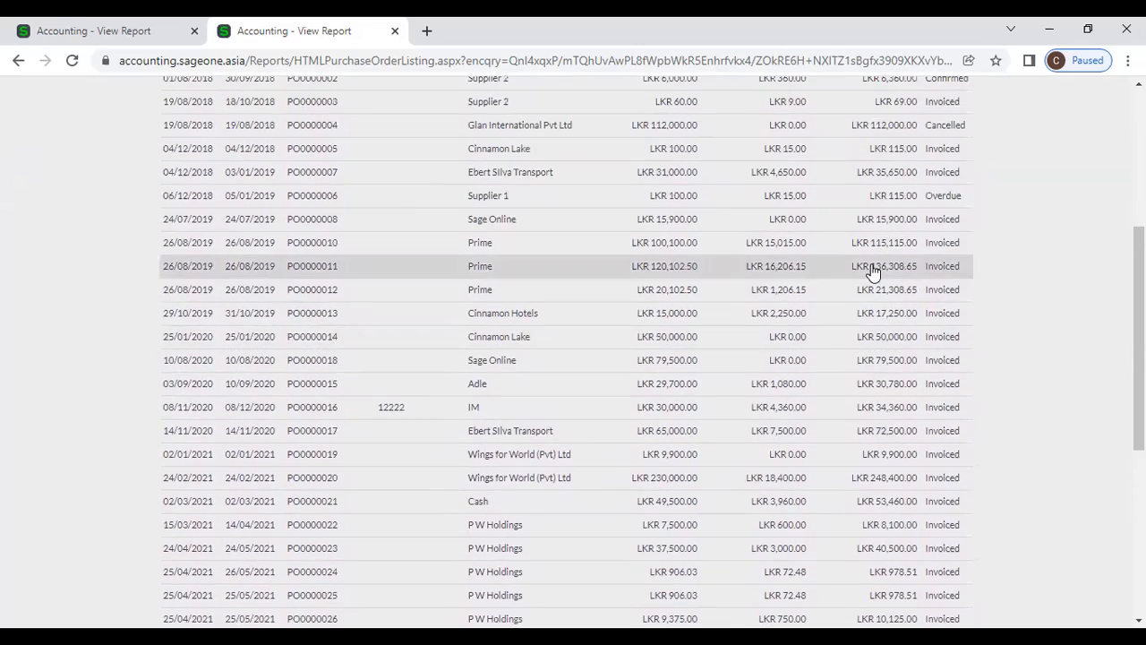
{"action": "scroll", "coordinate": [872, 272], "scroll_direction": "up", "scroll_amount": 1}
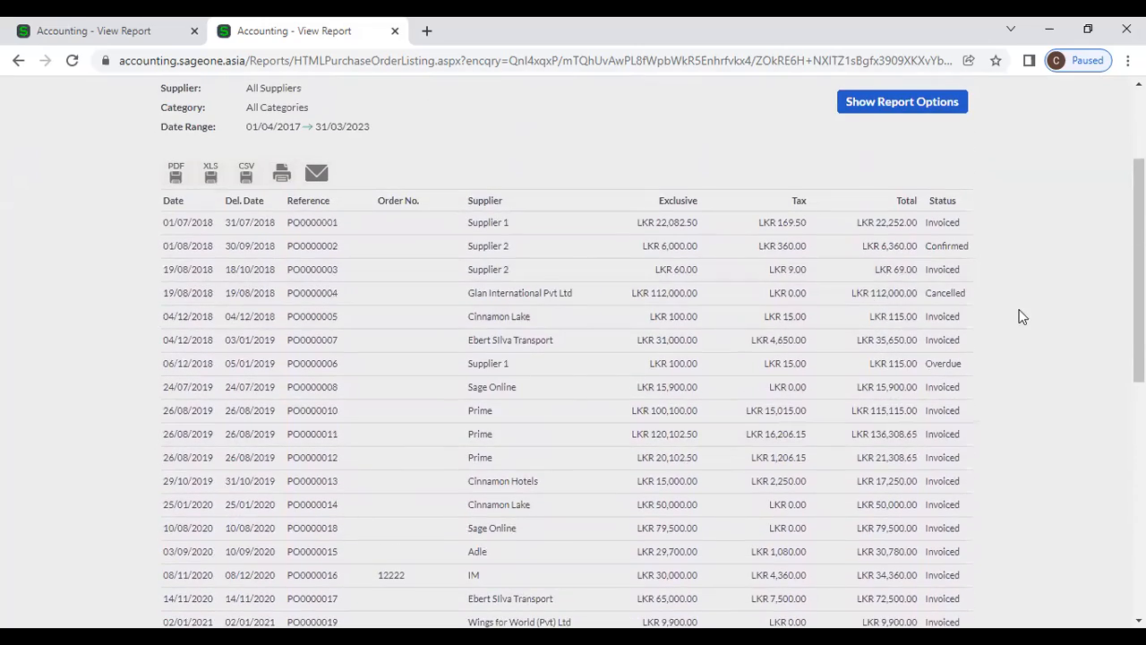
Turn off the supplier's currency display, regenerate the purchase orders report and check its grand total row
{"action": "left_click", "coordinate": [842, 104]}
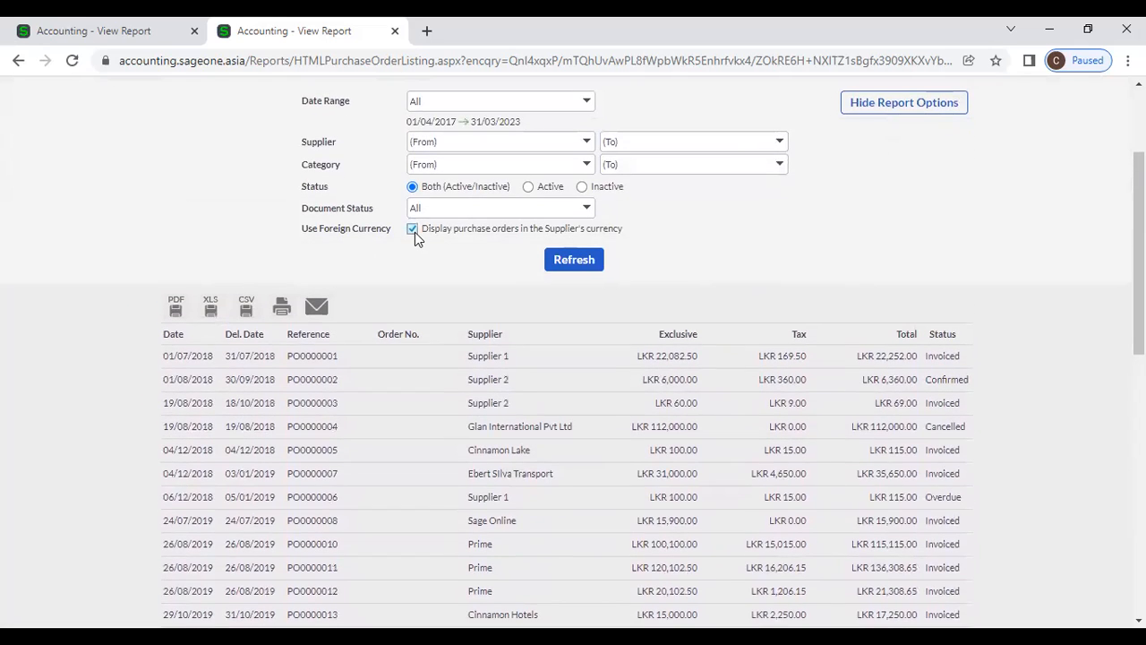
{"action": "left_click", "coordinate": [573, 267]}
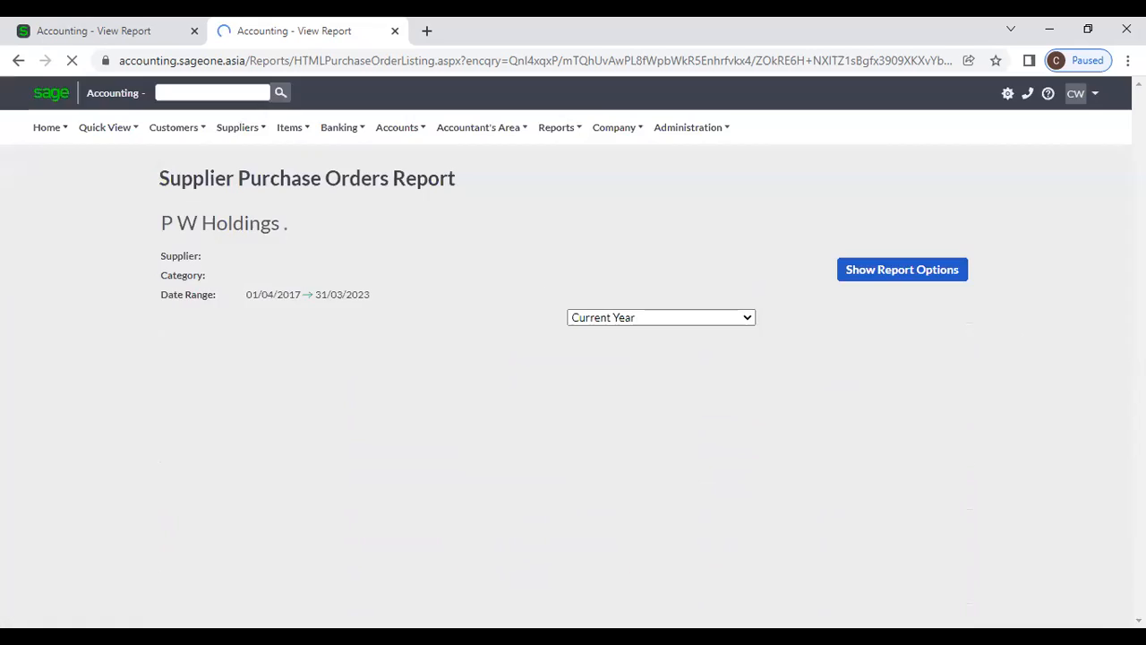
{"action": "scroll", "coordinate": [1013, 393], "scroll_direction": "down", "scroll_amount": 10}
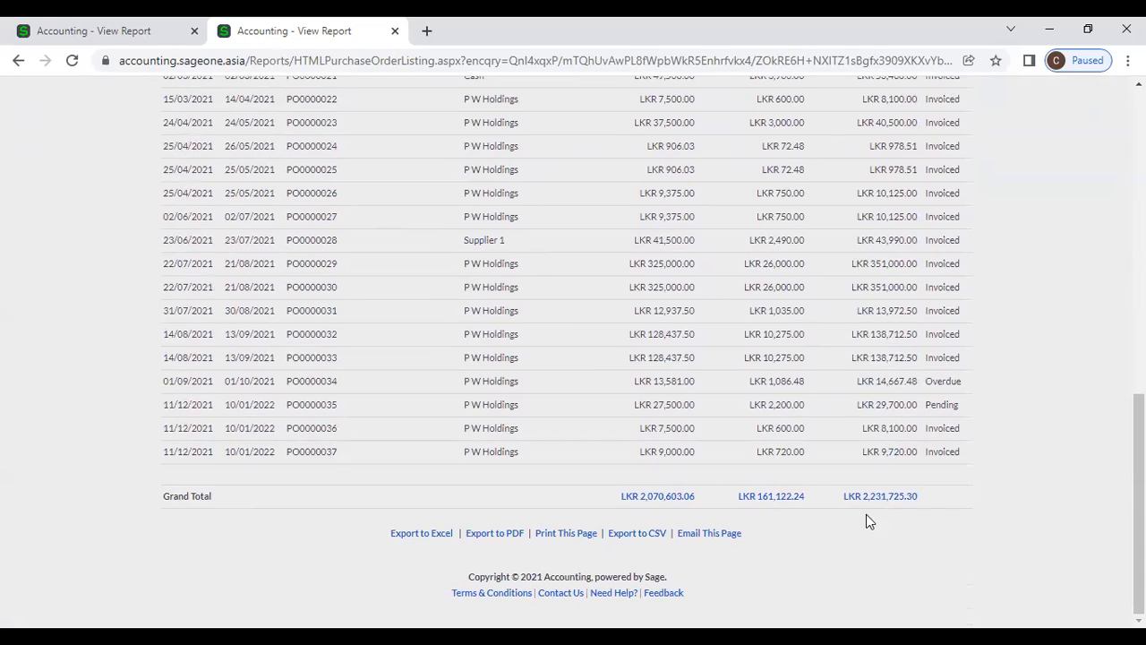
{"action": "scroll", "coordinate": [841, 528], "scroll_direction": "up", "scroll_amount": 10}
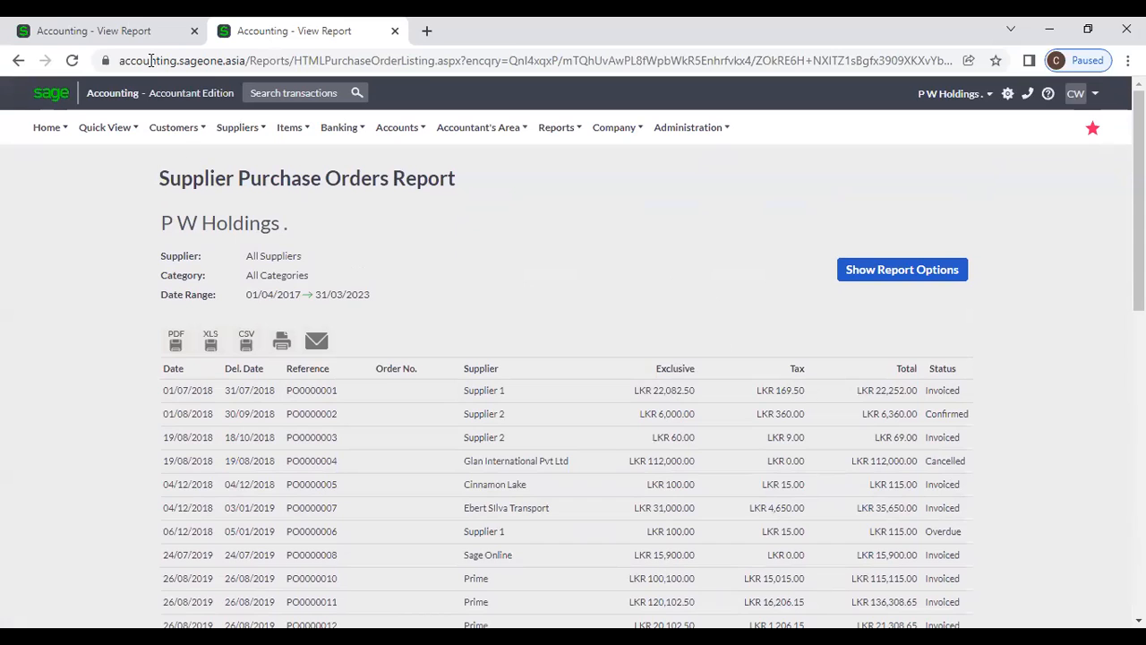
Open the Supplier Purchase Orders transaction list from the first report's browser tab and sort it by status
{"action": "left_click", "coordinate": [78, 25]}
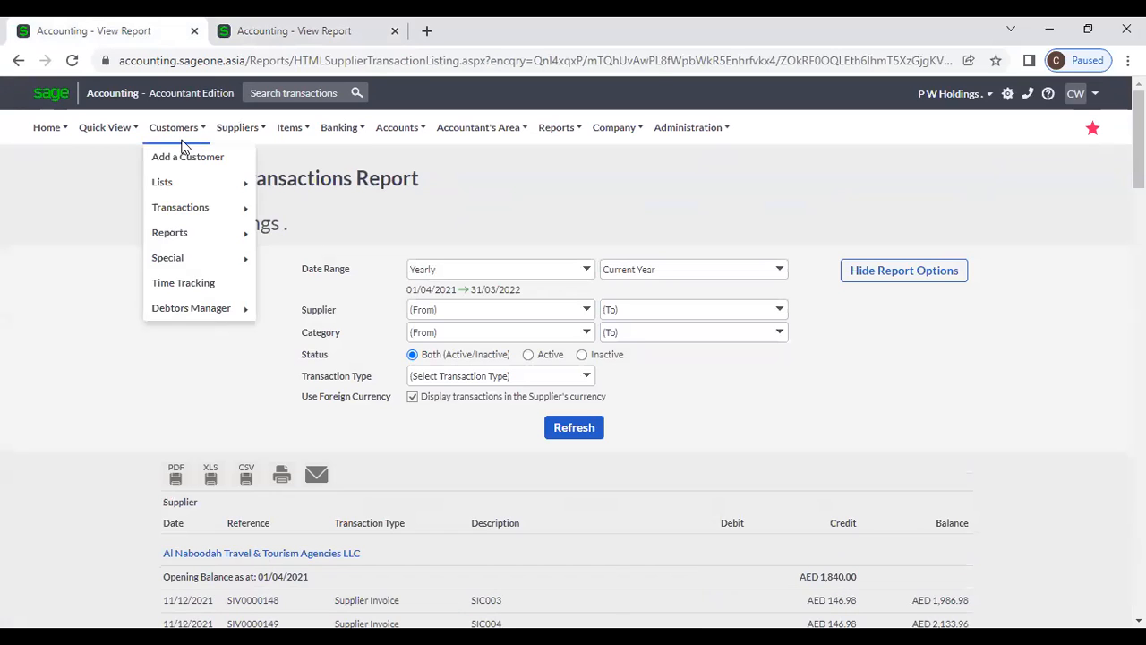
{"action": "mouse_move", "coordinate": [257, 141]}
{"action": "mouse_move", "coordinate": [261, 209]}
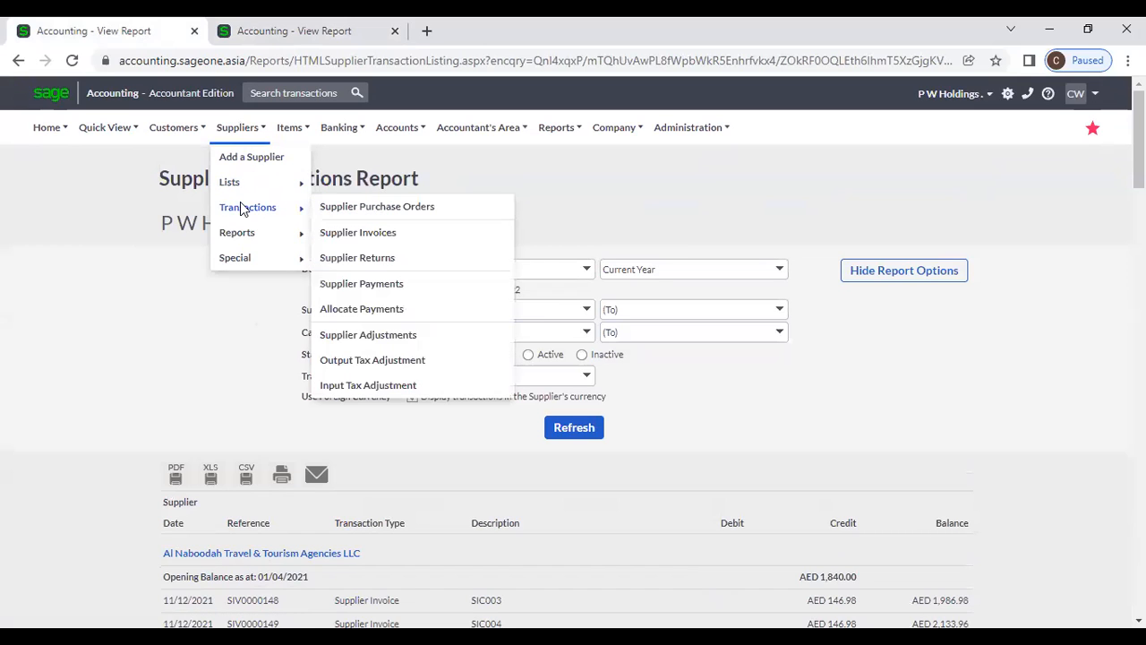
{"action": "left_click", "coordinate": [405, 207]}
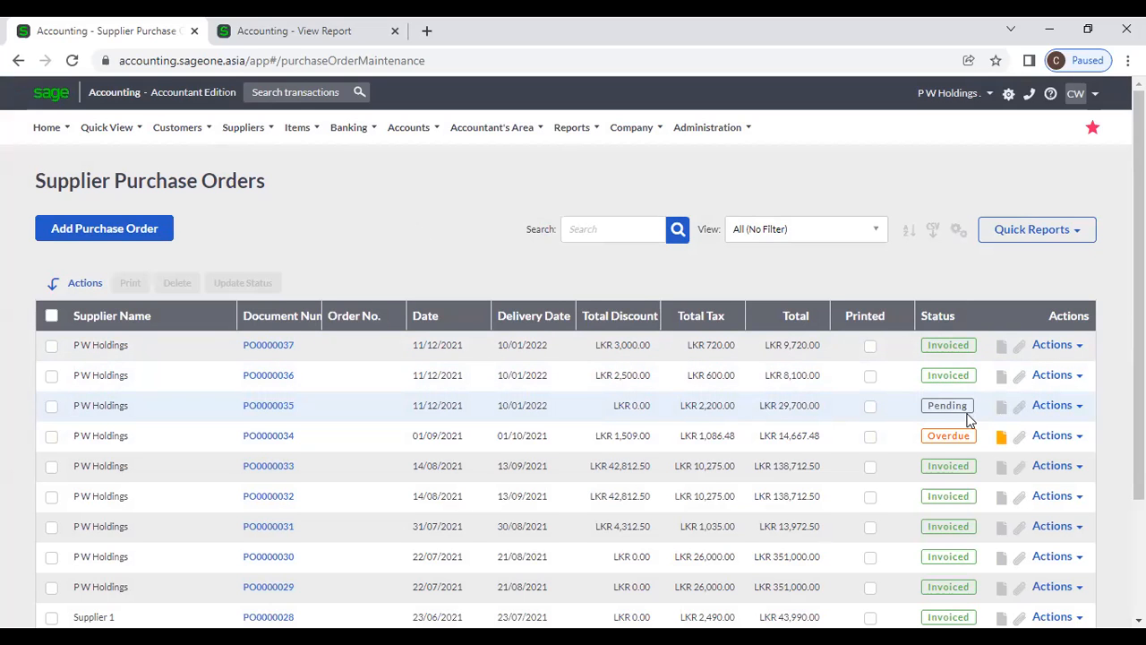
{"action": "scroll", "coordinate": [961, 391], "scroll_direction": "down", "scroll_amount": 1}
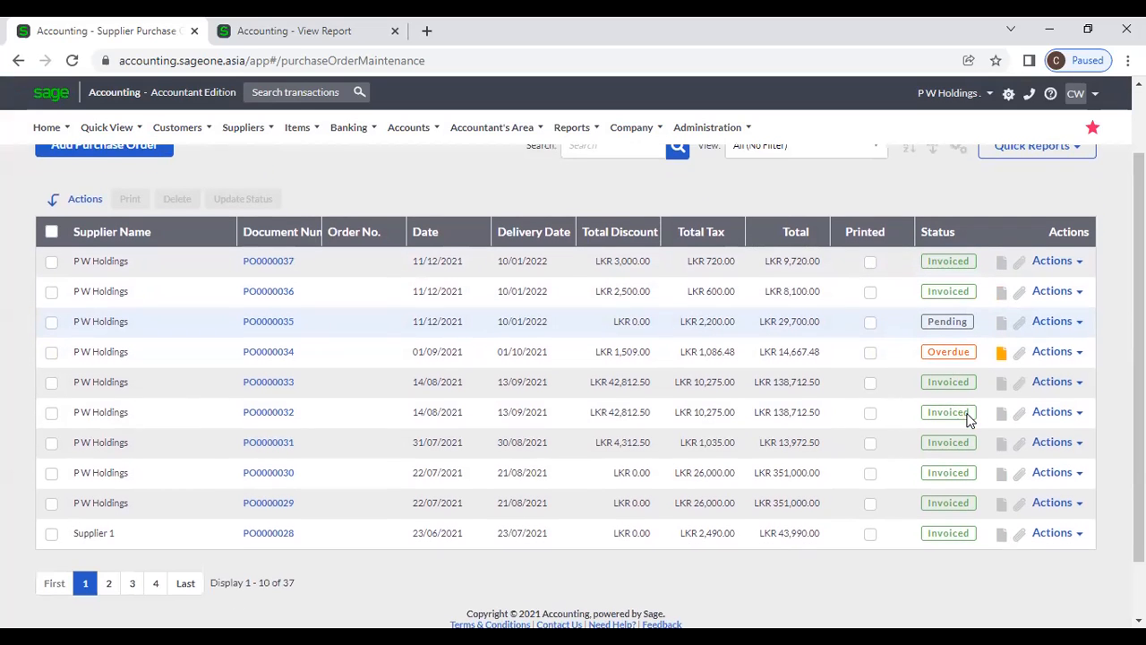
{"action": "left_click", "coordinate": [937, 235]}
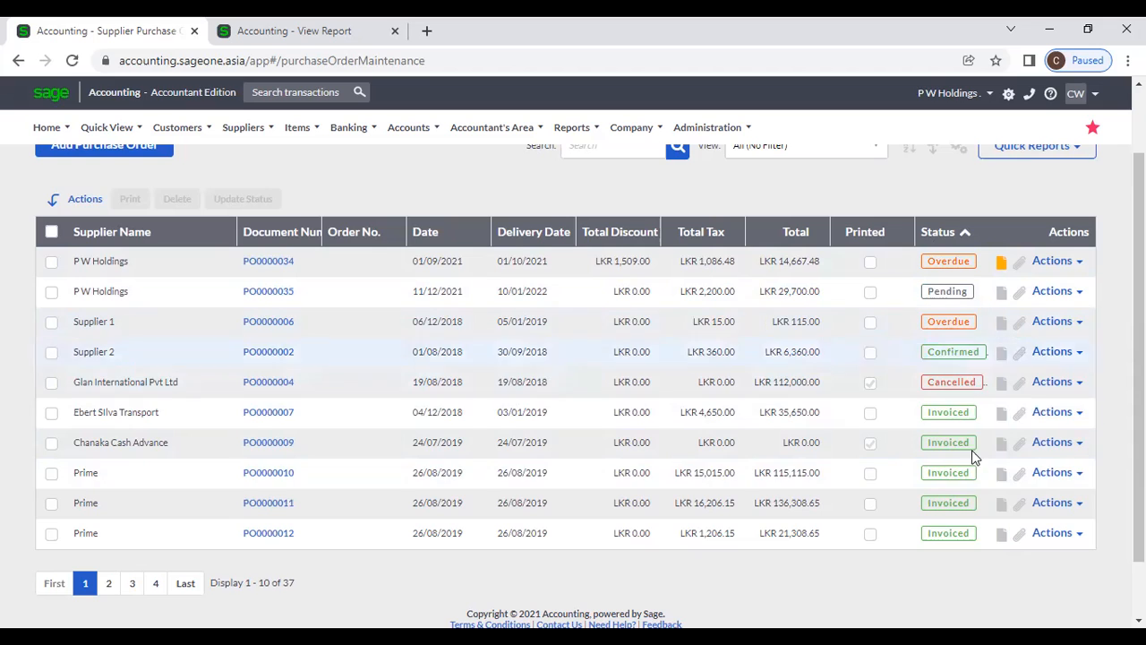
Glance back at the purchase orders report, and review the column choices in the order list's Customise Grid options
{"action": "left_click", "coordinate": [281, 29]}
{"action": "mouse_move", "coordinate": [289, 127]}
{"action": "mouse_move", "coordinate": [297, 257]}
{"action": "left_click", "coordinate": [112, 28]}
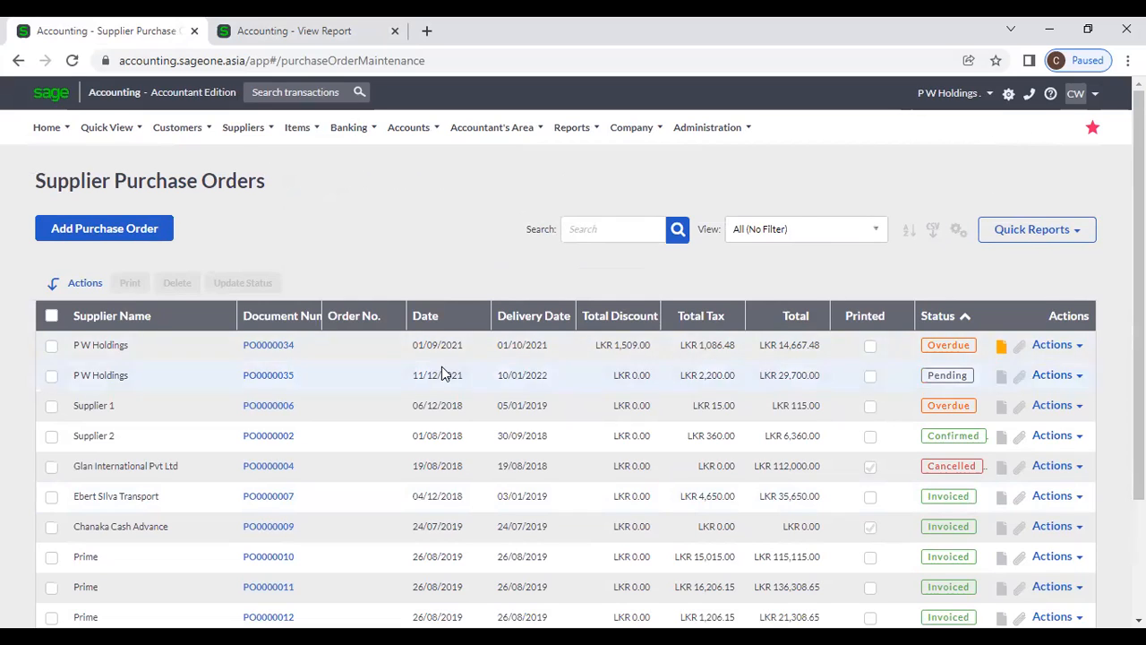
{"action": "left_click", "coordinate": [957, 235]}
{"action": "left_click", "coordinate": [926, 257]}
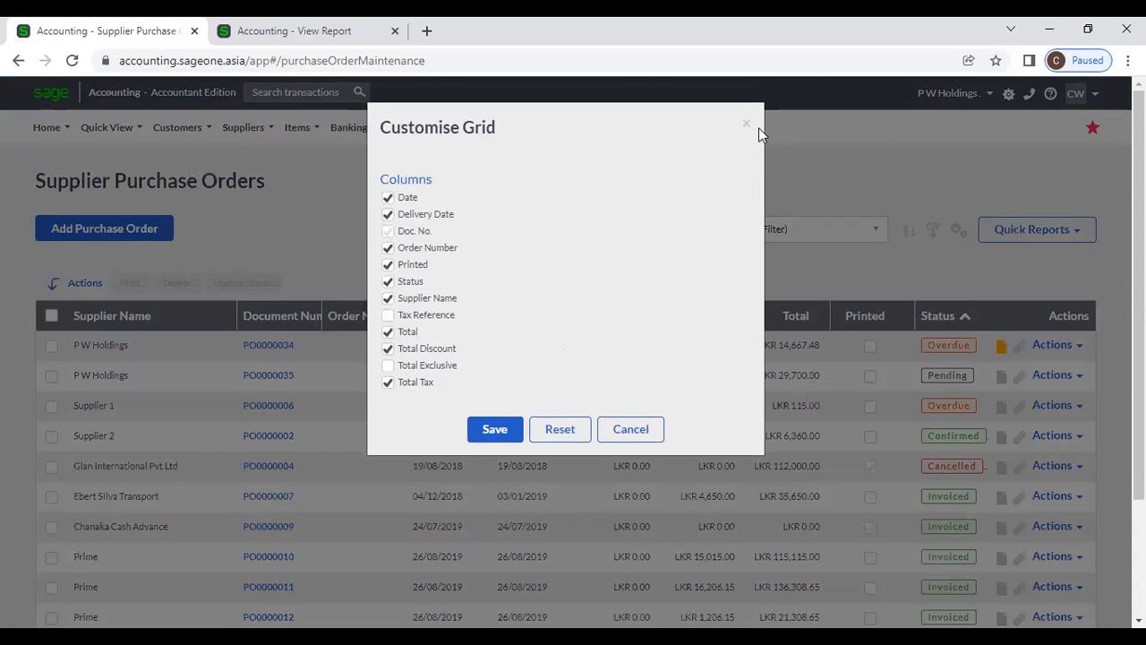
{"action": "left_click", "coordinate": [749, 126]}
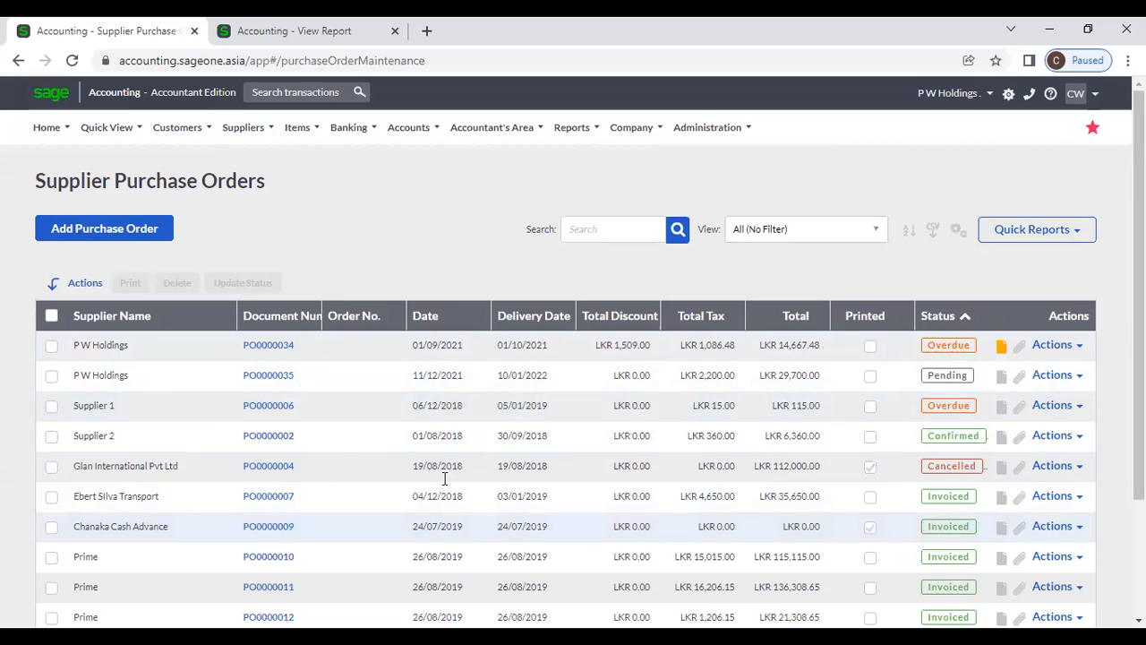
Recheck the Supplier Purchase Orders Report from its last orders and grand total back to its first rows
{"action": "left_click", "coordinate": [277, 29]}
{"action": "scroll", "coordinate": [882, 443], "scroll_direction": "down", "scroll_amount": 10}
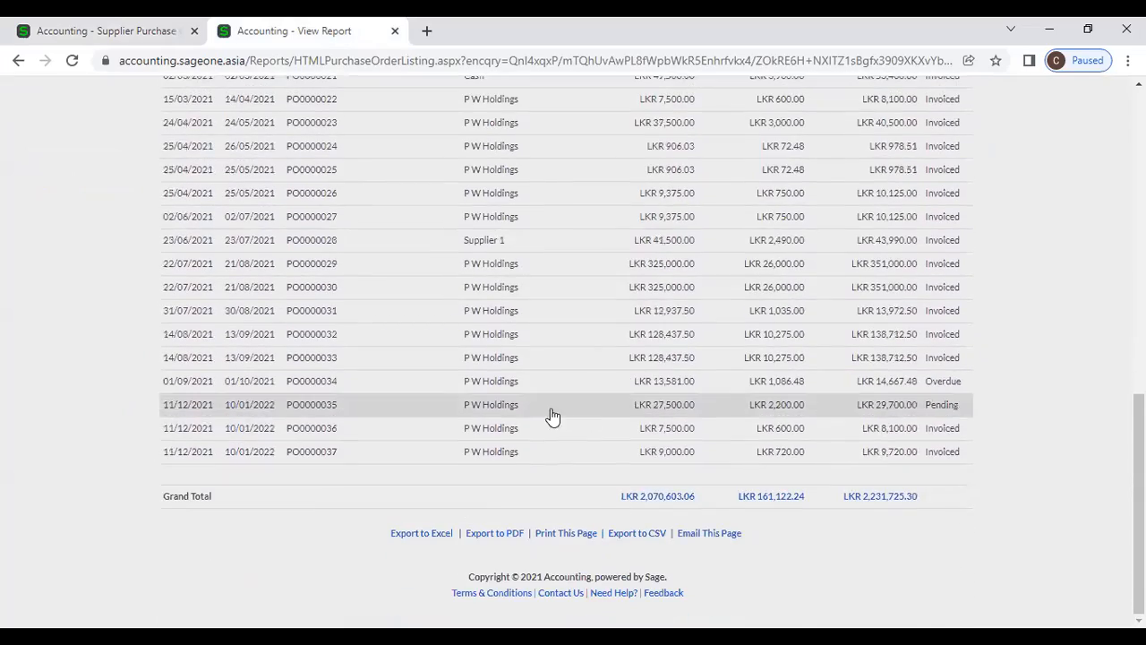
{"action": "scroll", "coordinate": [627, 376], "scroll_direction": "up", "scroll_amount": 4}
{"action": "scroll", "coordinate": [619, 376], "scroll_direction": "up", "scroll_amount": 5}
{"action": "scroll", "coordinate": [427, 391], "scroll_direction": "up", "scroll_amount": 1}
Return to the purchase order list and open the filter page of the Supplier Purchase Orders by Supplier report
{"action": "left_click", "coordinate": [78, 33]}
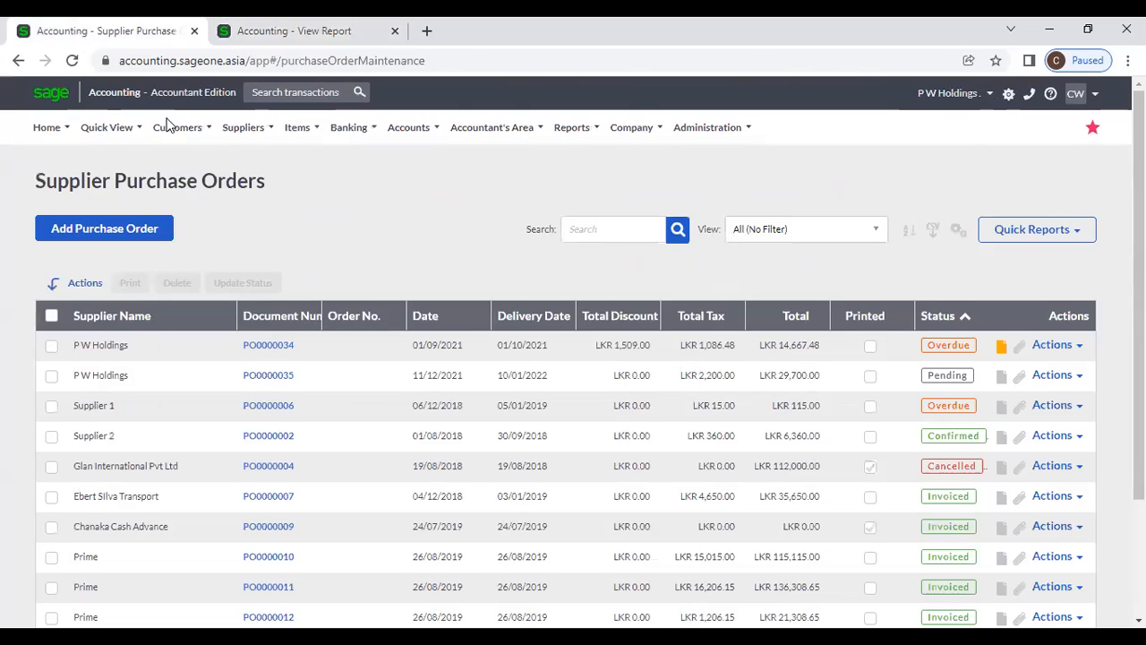
{"action": "mouse_move", "coordinate": [243, 127]}
{"action": "mouse_move", "coordinate": [248, 242]}
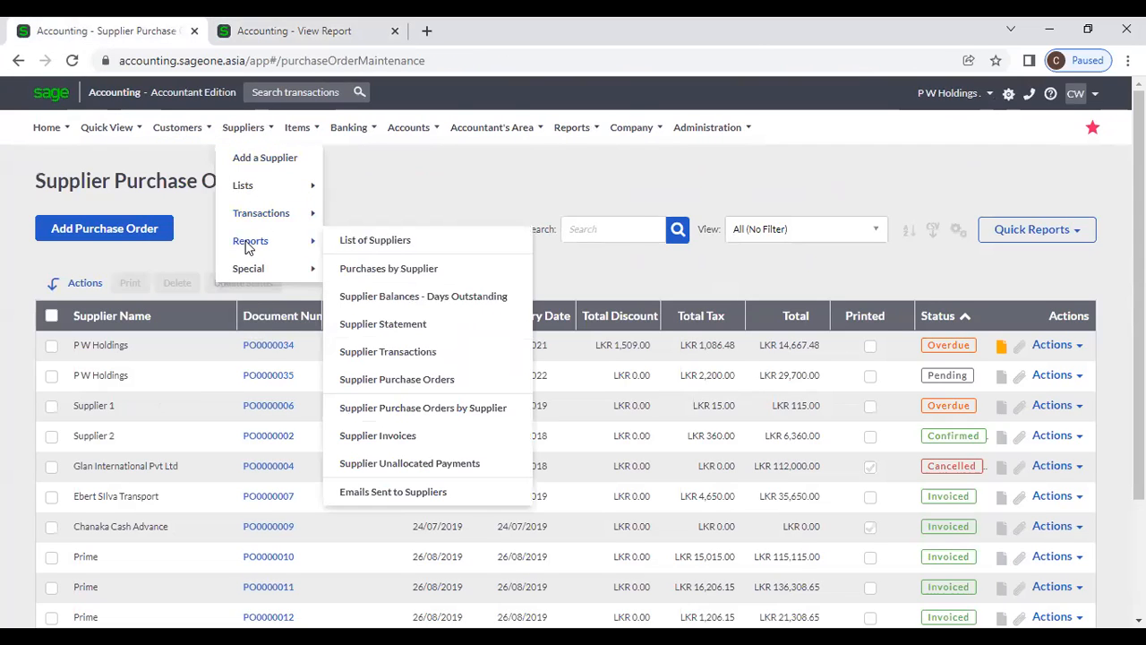
{"action": "left_click", "coordinate": [439, 410]}
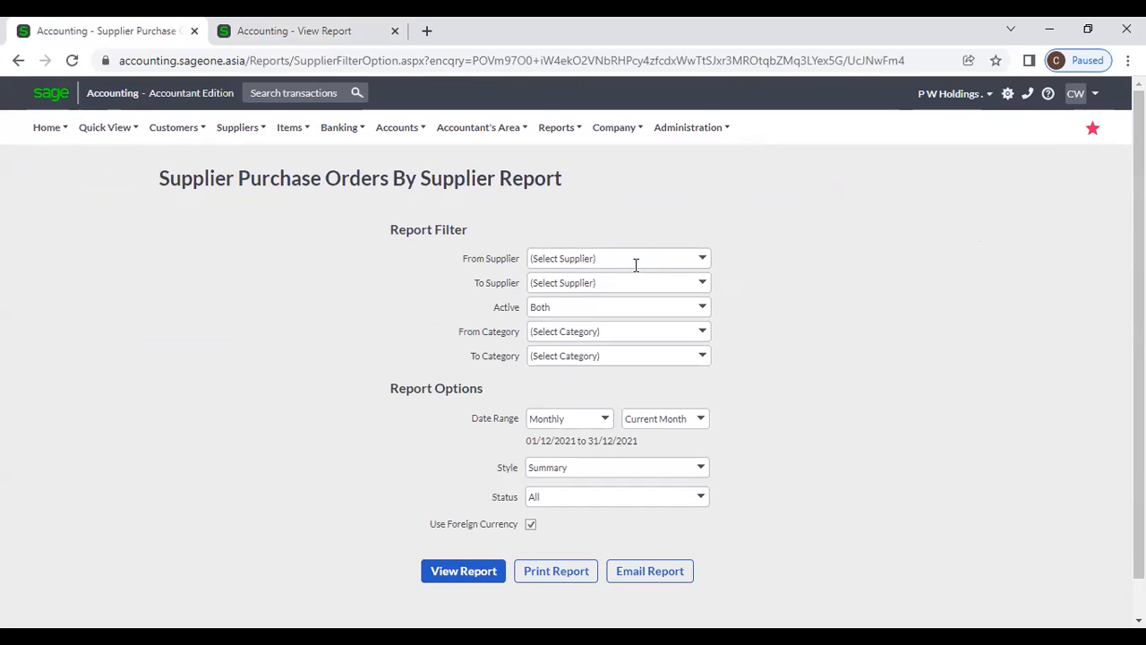
Check the category filter without restricting it and set the by-supplier report's date range to All
{"action": "left_click", "coordinate": [705, 335]}
{"action": "left_click", "coordinate": [775, 341]}
{"action": "left_click", "coordinate": [607, 420]}
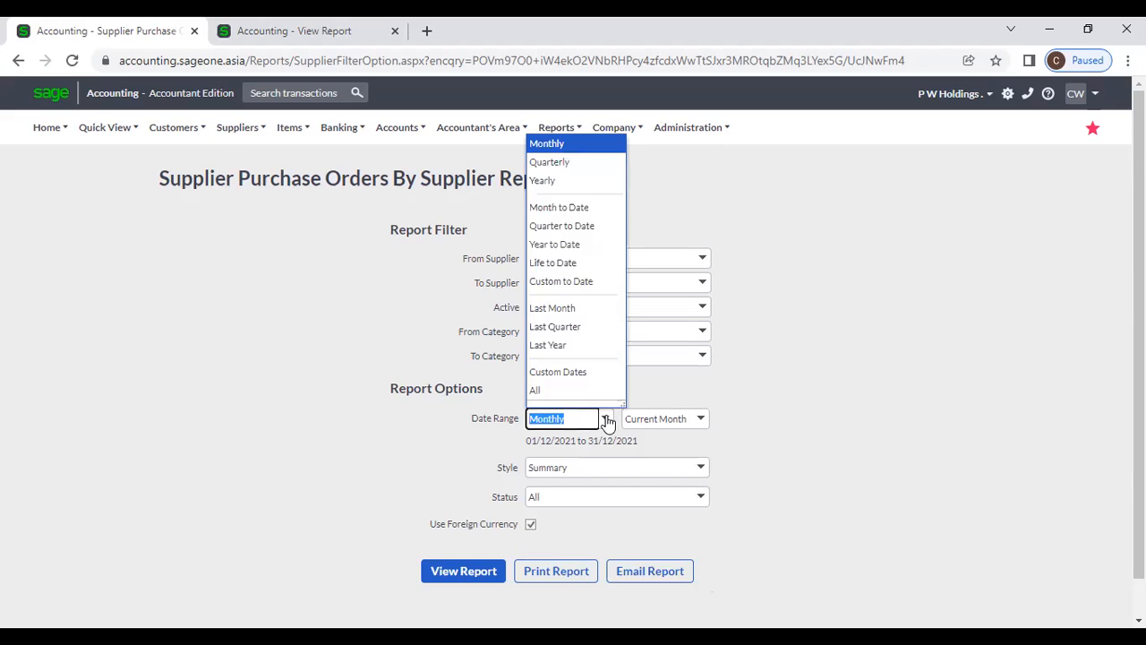
{"action": "left_click", "coordinate": [578, 391]}
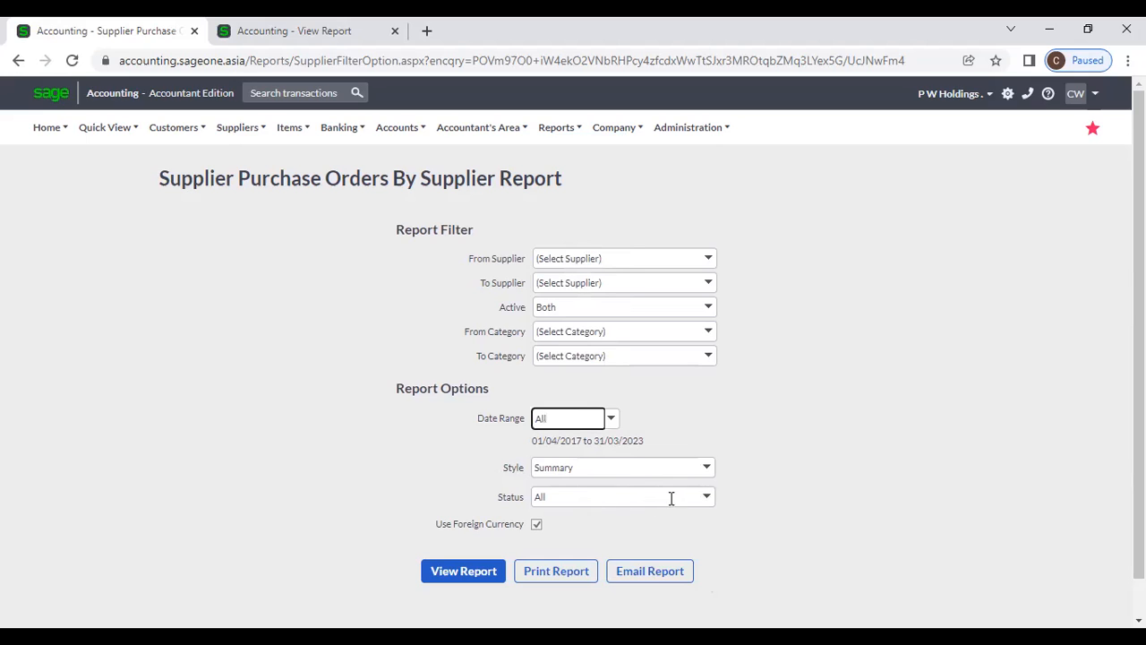
Review the style and status choices, keep Summary and All, and generate the by-supplier report with foreign currency enabled
{"action": "left_click", "coordinate": [707, 473]}
{"action": "left_click", "coordinate": [708, 479]}
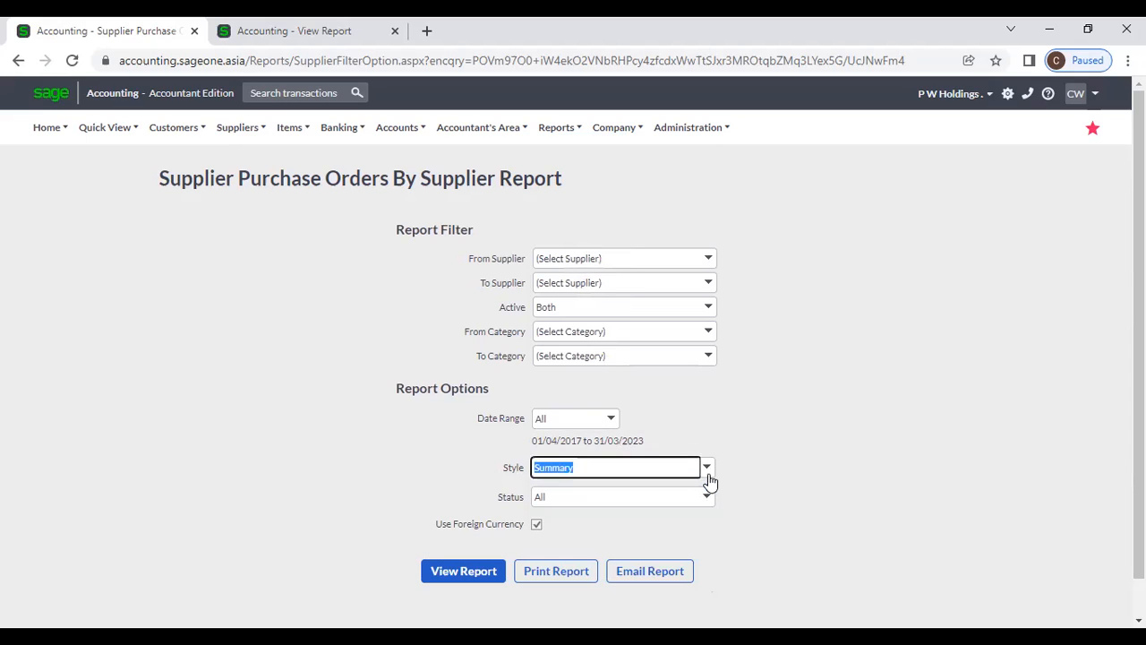
{"action": "left_click", "coordinate": [707, 498]}
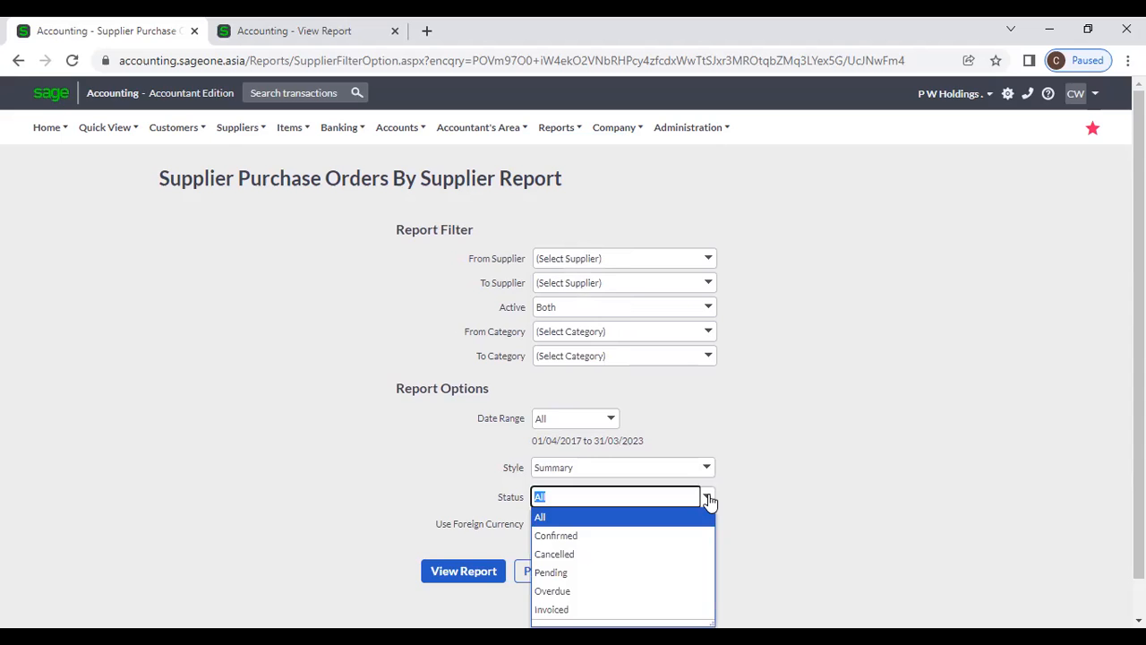
{"action": "scroll", "coordinate": [816, 479], "scroll_direction": "down", "scroll_amount": 1}
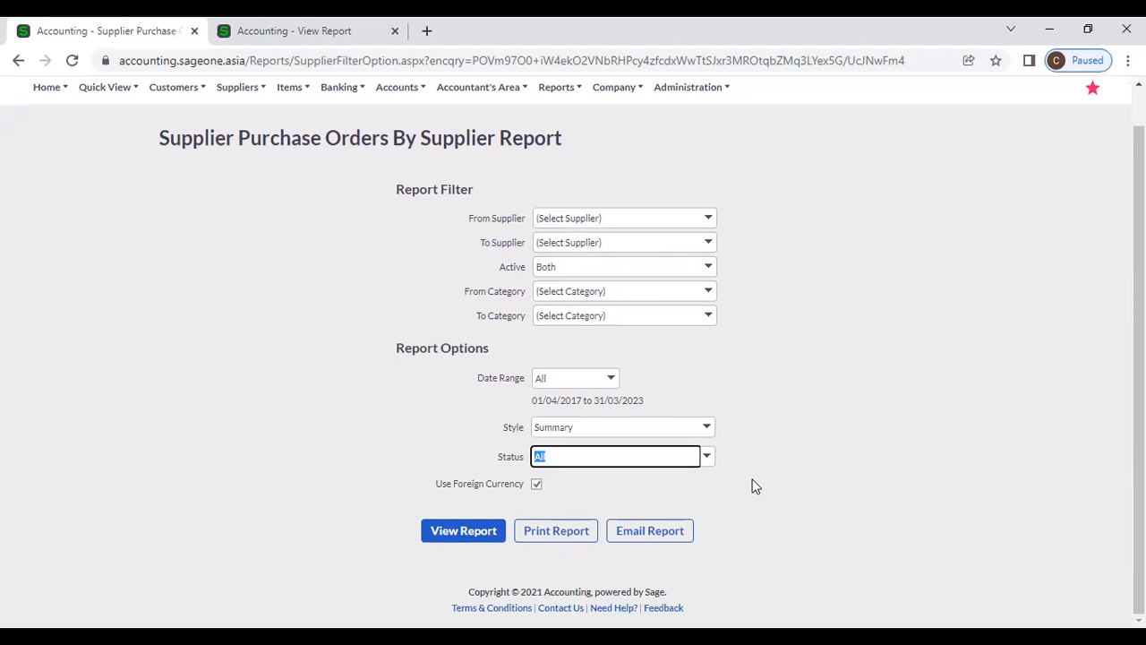
{"action": "left_click", "coordinate": [712, 462]}
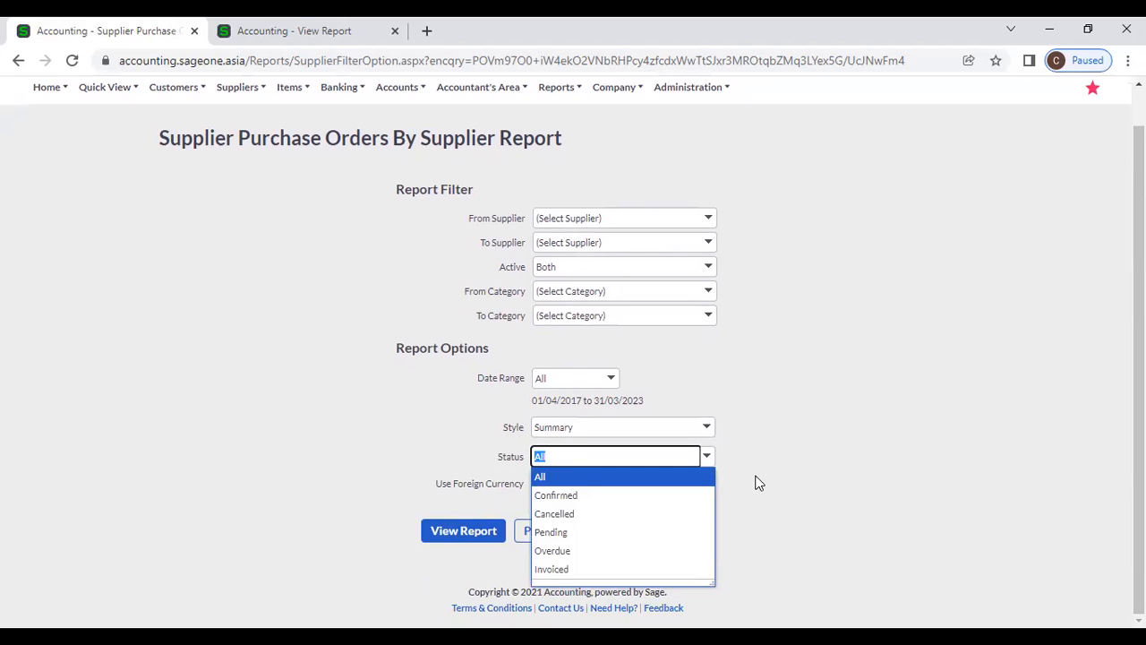
{"action": "left_click", "coordinate": [756, 483]}
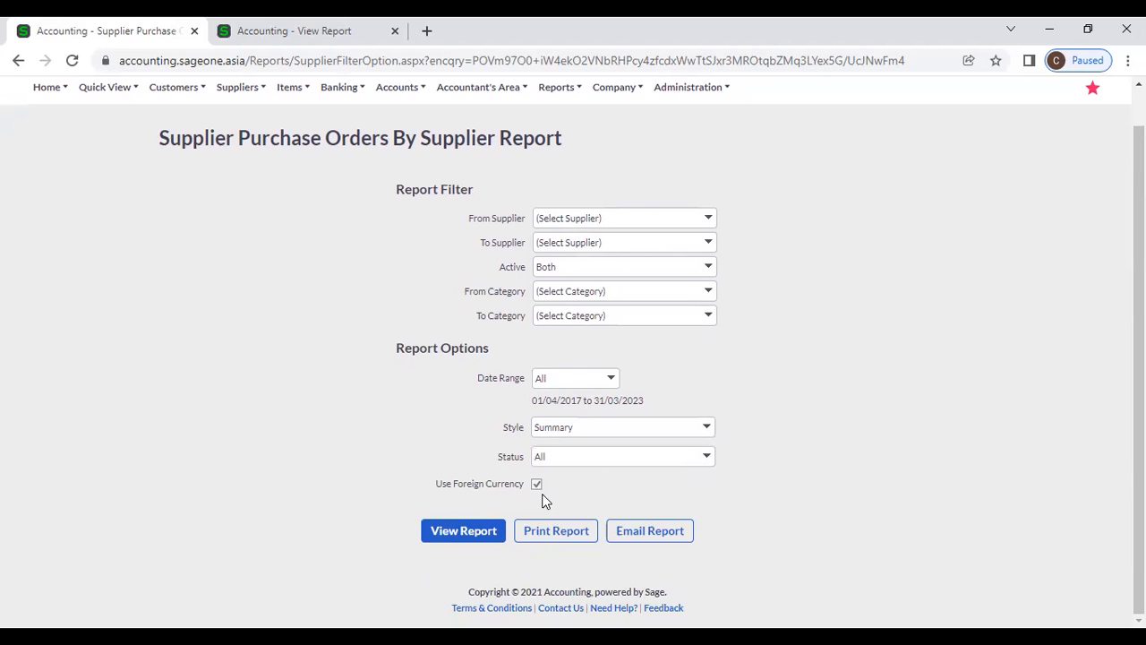
{"action": "left_click", "coordinate": [461, 531]}
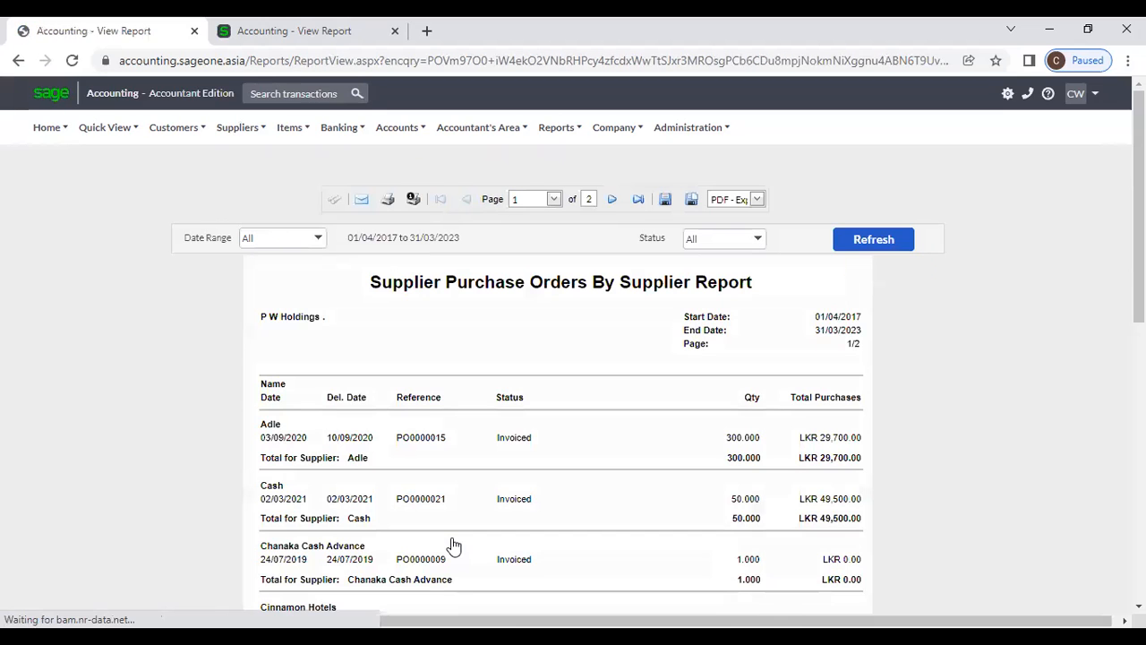
Examine each supplier's purchase orders, statuses, quantities and totals on both pages of the by-supplier report
{"action": "scroll", "coordinate": [409, 388], "scroll_direction": "down", "scroll_amount": 1}
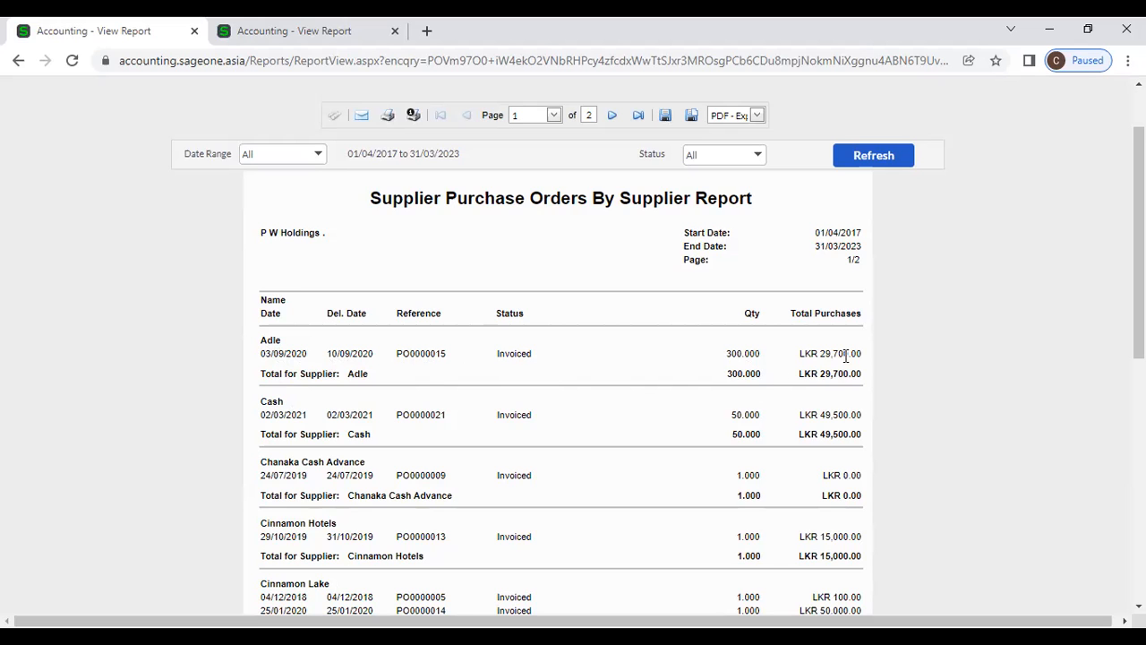
{"action": "scroll", "coordinate": [851, 350], "scroll_direction": "down", "scroll_amount": 2}
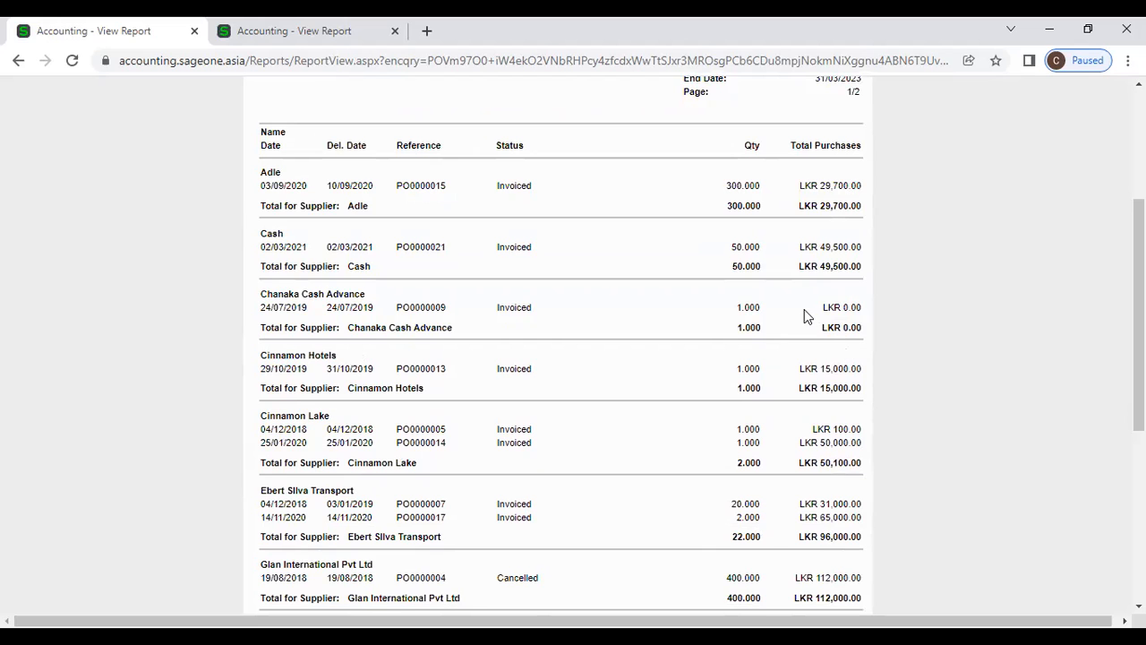
{"action": "scroll", "coordinate": [789, 340], "scroll_direction": "down", "scroll_amount": 4}
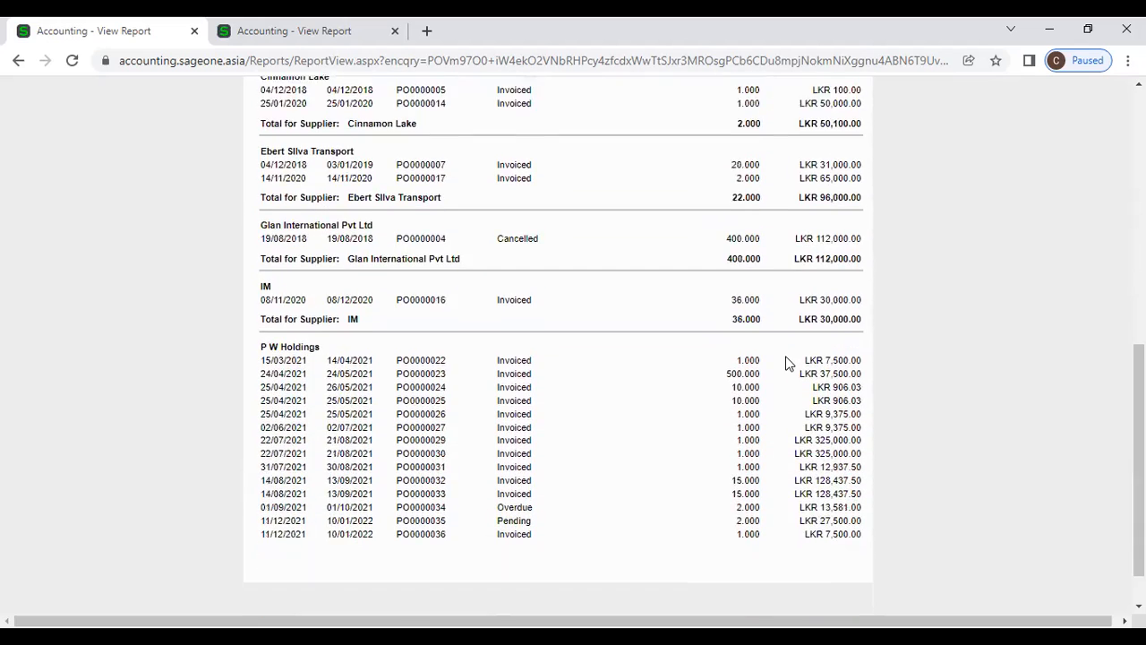
{"action": "scroll", "coordinate": [770, 359], "scroll_direction": "up", "scroll_amount": 3}
{"action": "scroll", "coordinate": [616, 326], "scroll_direction": "up", "scroll_amount": 4}
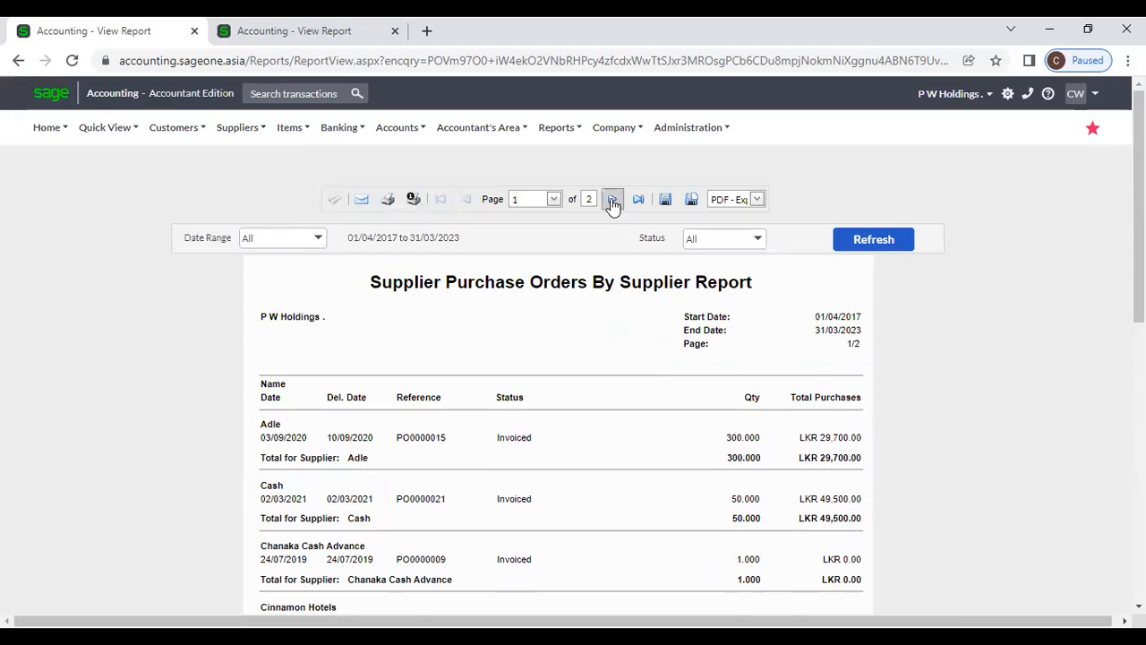
{"action": "left_click", "coordinate": [611, 199]}
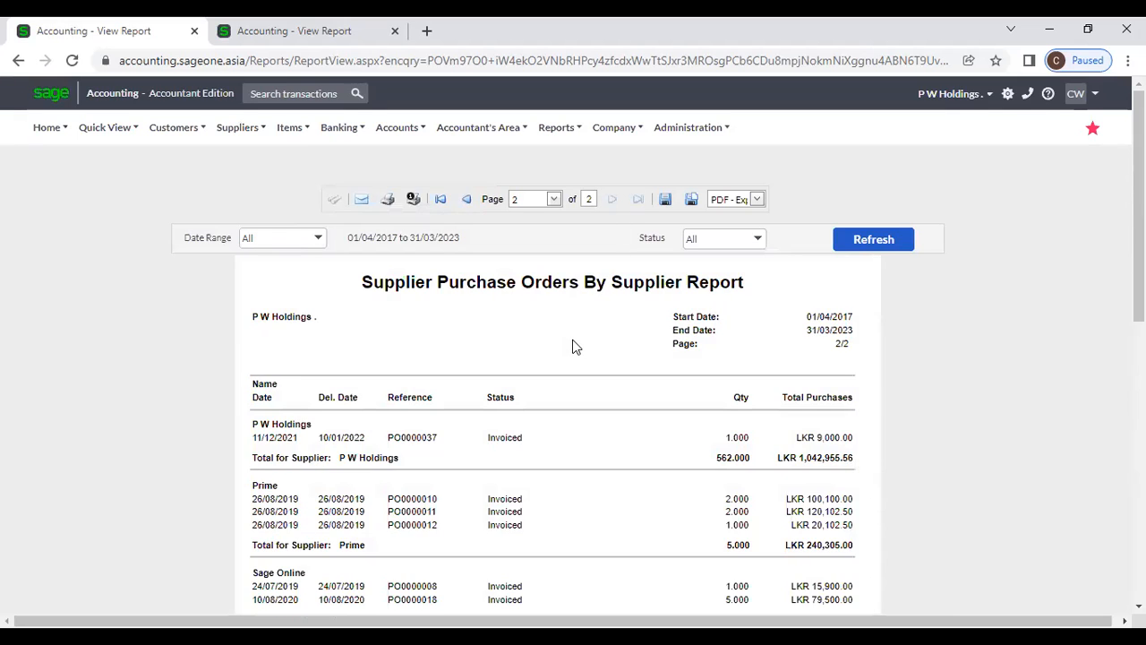
{"action": "scroll", "coordinate": [574, 340], "scroll_direction": "down", "scroll_amount": 3}
{"action": "scroll", "coordinate": [573, 352], "scroll_direction": "down", "scroll_amount": 4}
{"action": "scroll", "coordinate": [574, 355], "scroll_direction": "up", "scroll_amount": 10}
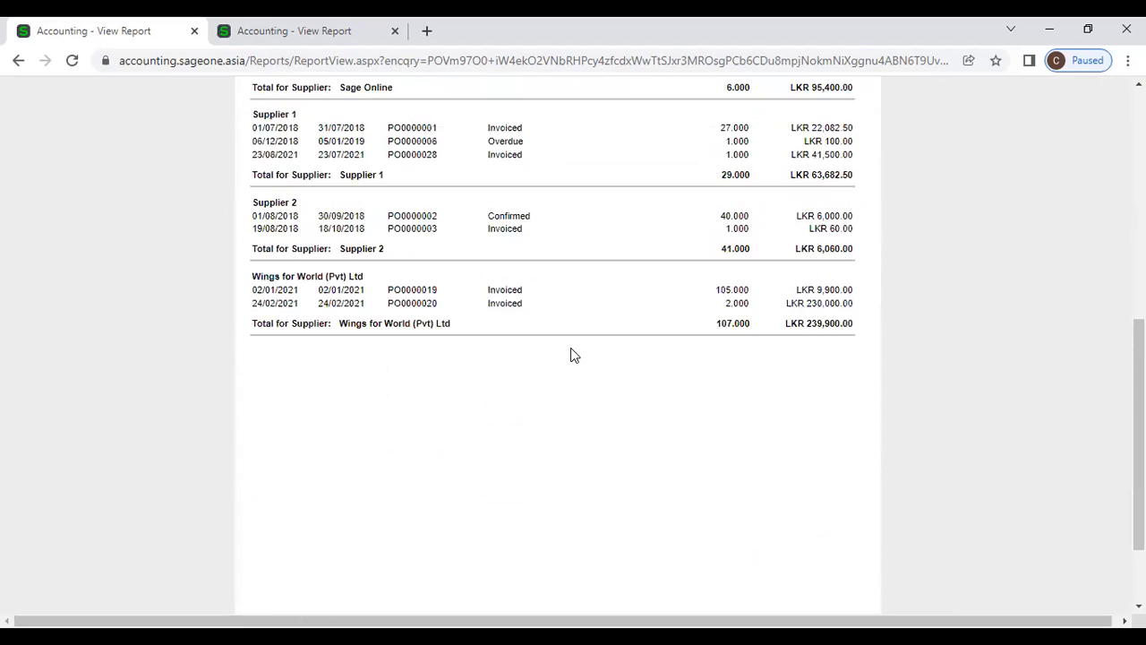
Return to the by-supplier report's first page and review the Supplier Purchase Orders listing in the other tab for comparison
{"action": "left_click", "coordinate": [466, 199]}
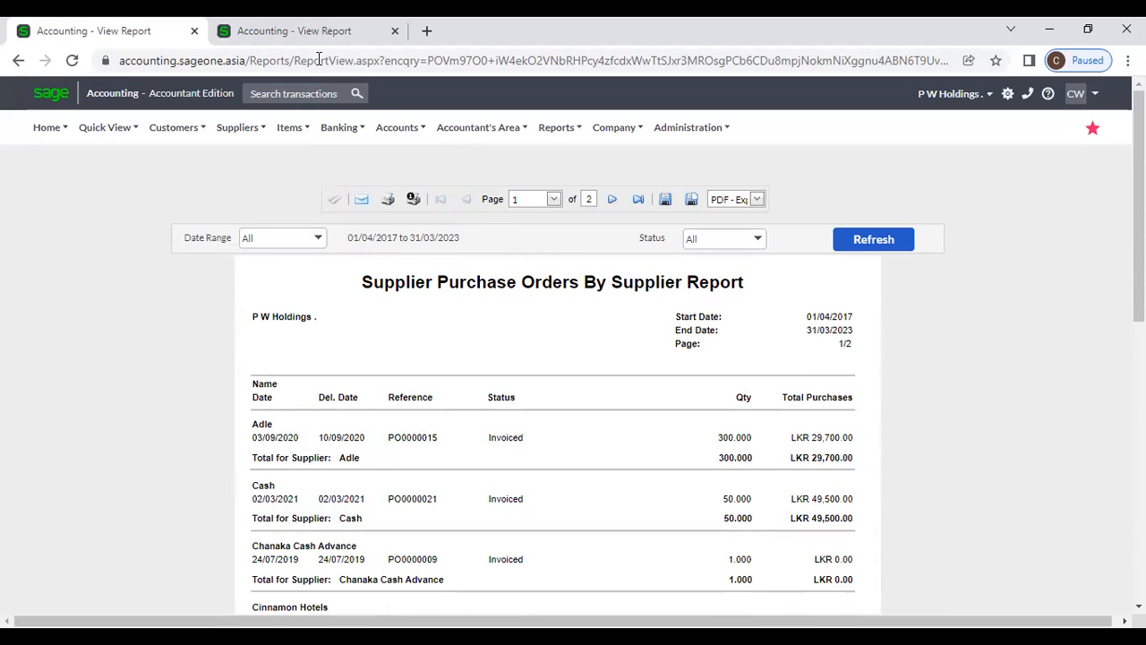
{"action": "left_click", "coordinate": [311, 30]}
{"action": "mouse_move", "coordinate": [242, 130]}
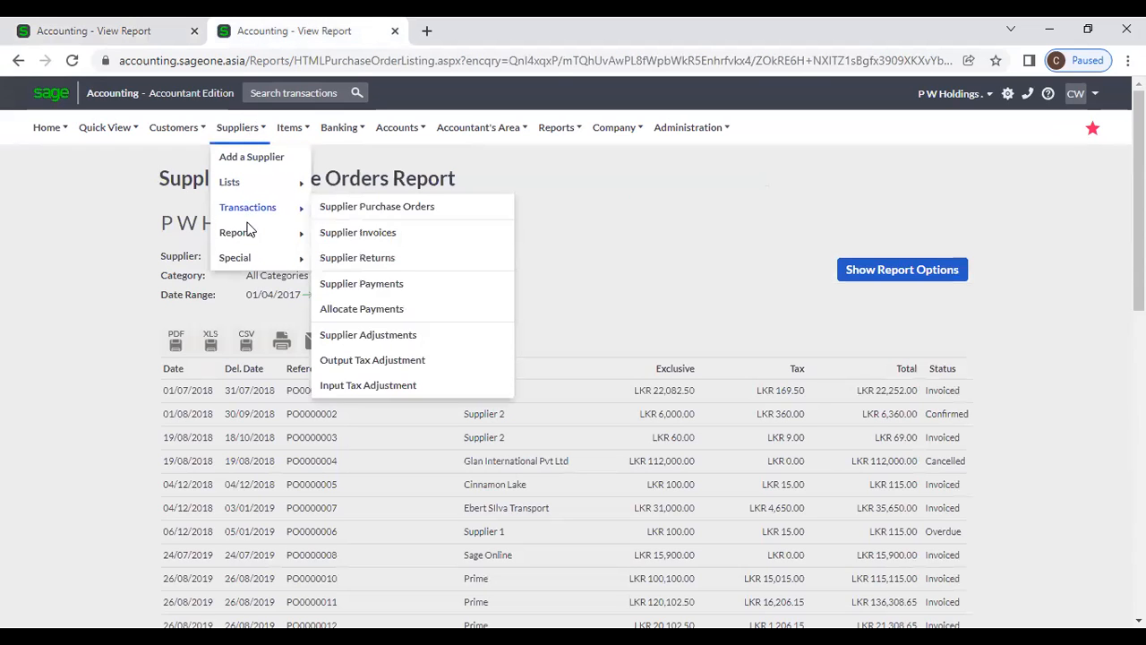
{"action": "mouse_move", "coordinate": [250, 234]}
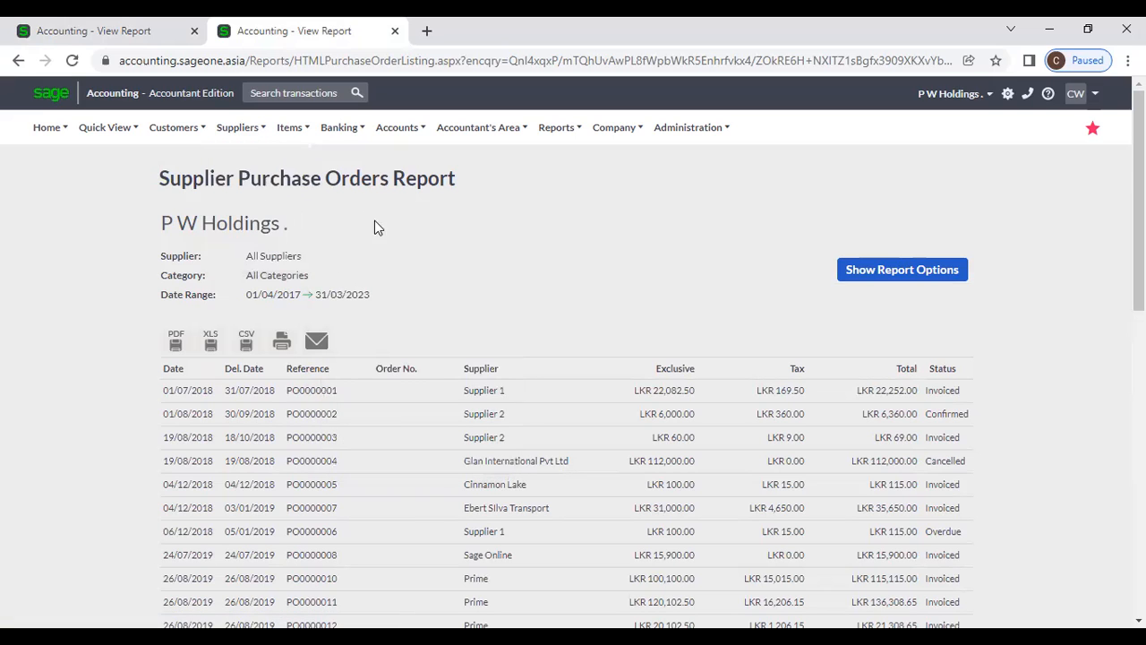
{"action": "scroll", "coordinate": [534, 408], "scroll_direction": "down", "scroll_amount": 1}
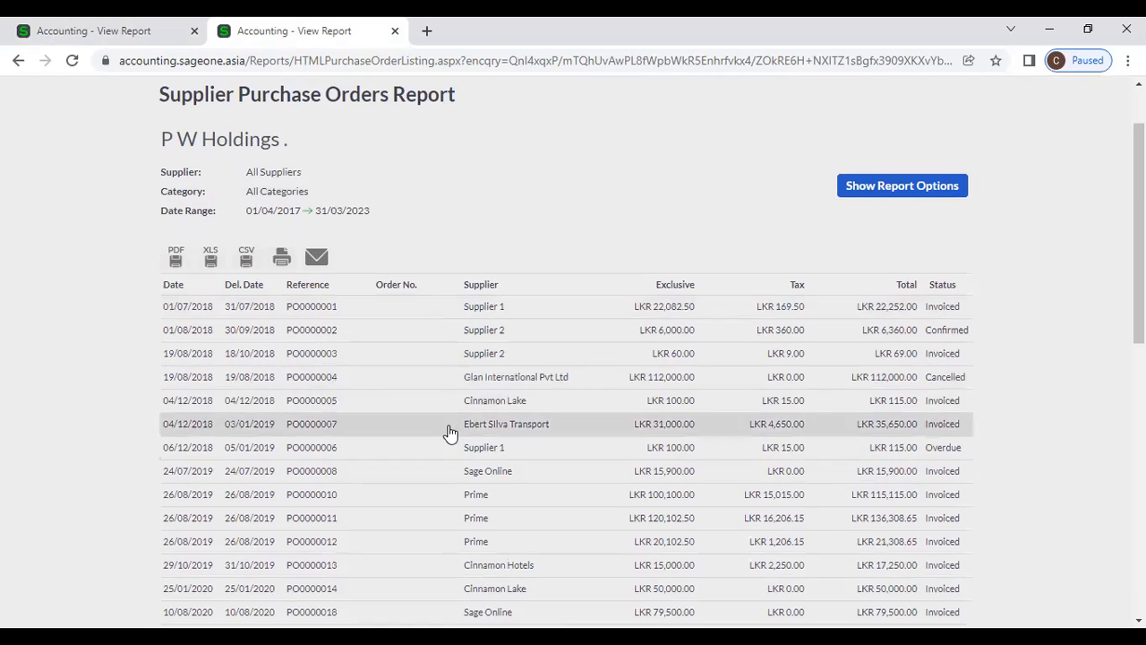
{"action": "scroll", "coordinate": [450, 430], "scroll_direction": "down", "scroll_amount": 2}
{"action": "scroll", "coordinate": [336, 381], "scroll_direction": "up", "scroll_amount": 2}
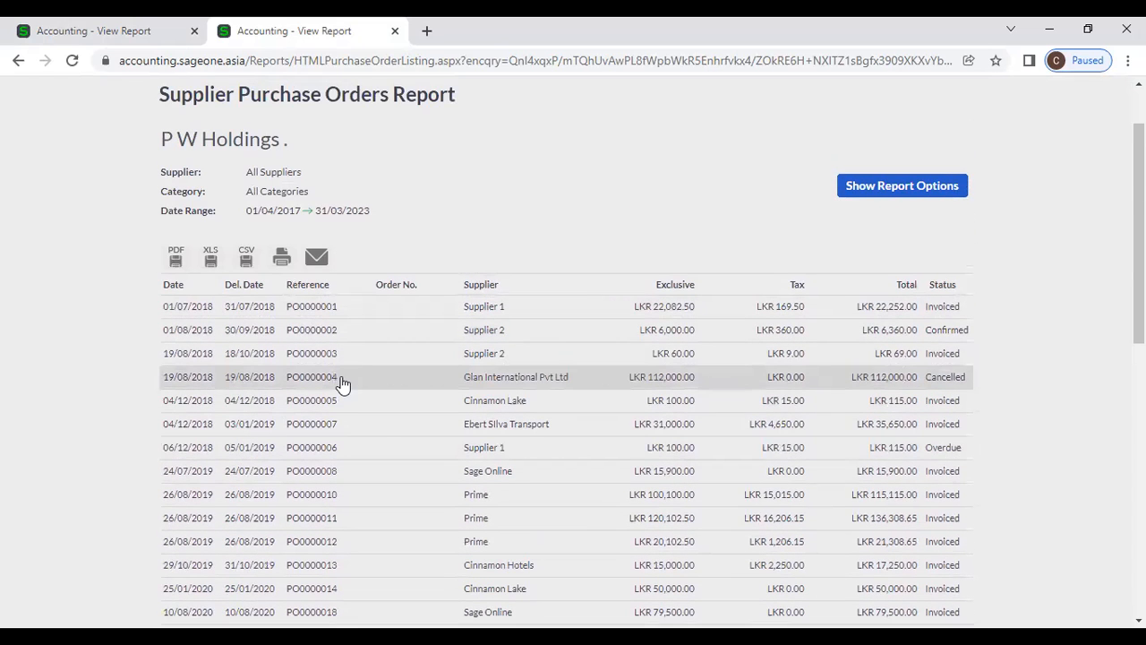
Switch back to the by-supplier report and examine how its first page groups purchase orders under each supplier
{"action": "left_click", "coordinate": [54, 30]}
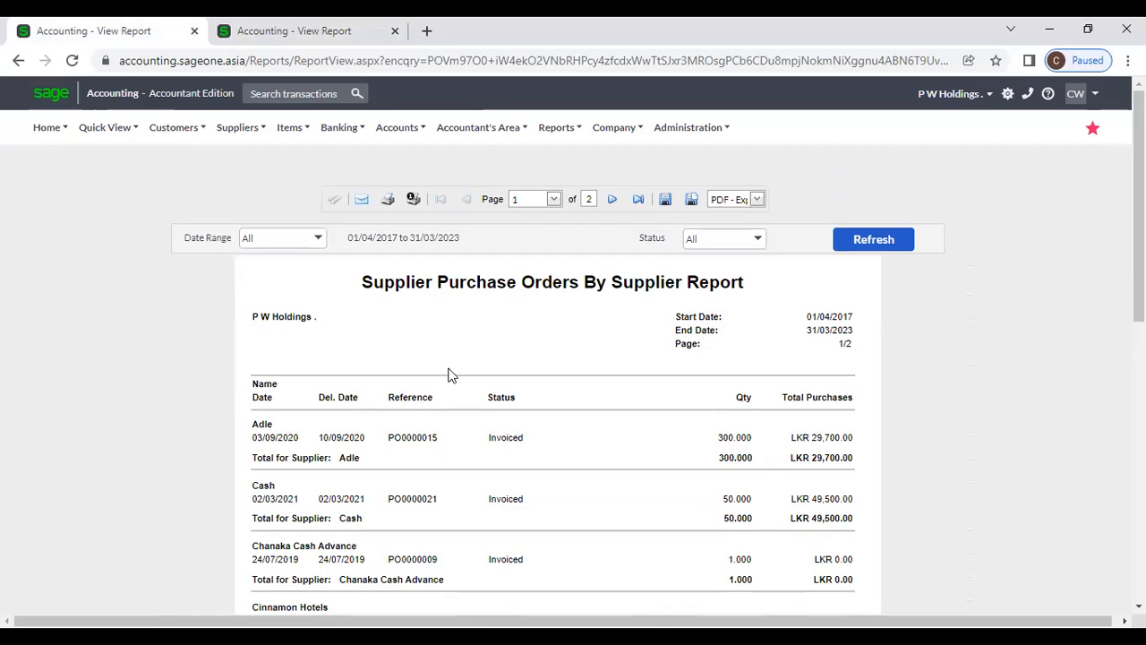
{"action": "scroll", "coordinate": [450, 391], "scroll_direction": "down", "scroll_amount": 2}
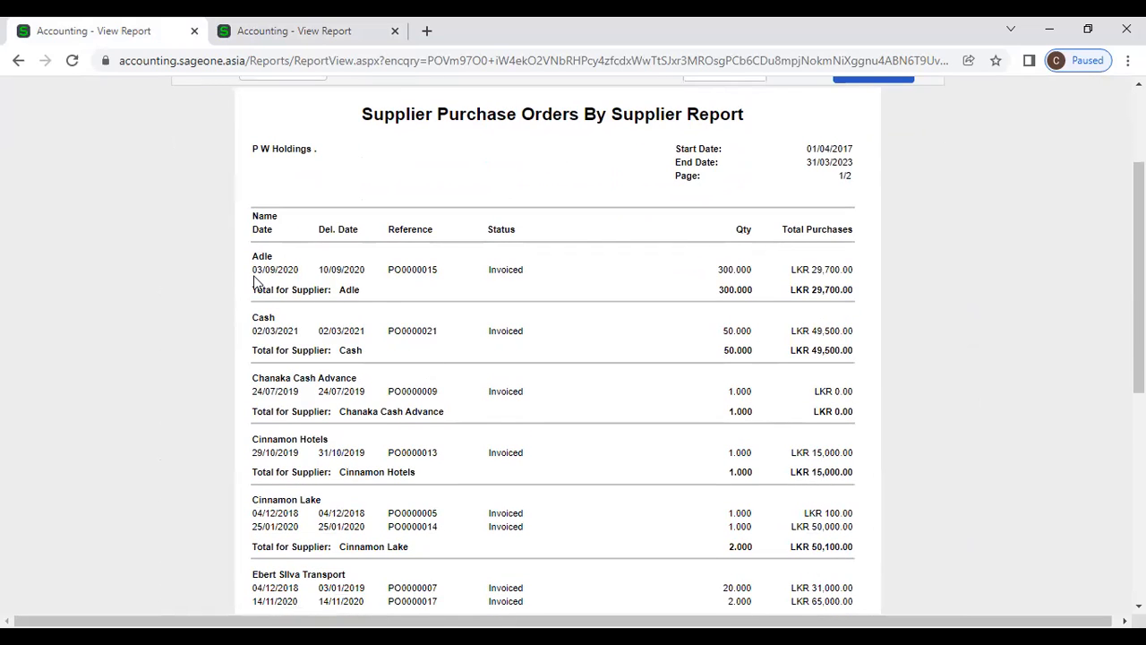
{"action": "scroll", "coordinate": [256, 279], "scroll_direction": "down", "scroll_amount": 1}
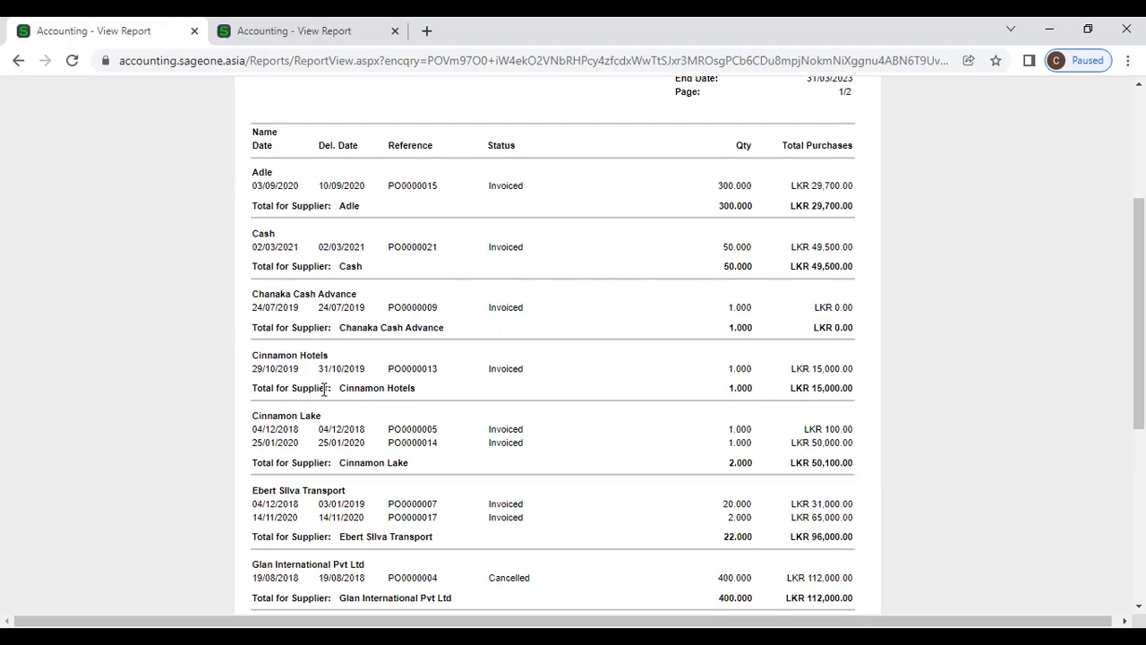
{"action": "scroll", "coordinate": [331, 447], "scroll_direction": "down", "scroll_amount": 1}
{"action": "scroll", "coordinate": [333, 452], "scroll_direction": "down", "scroll_amount": 4}
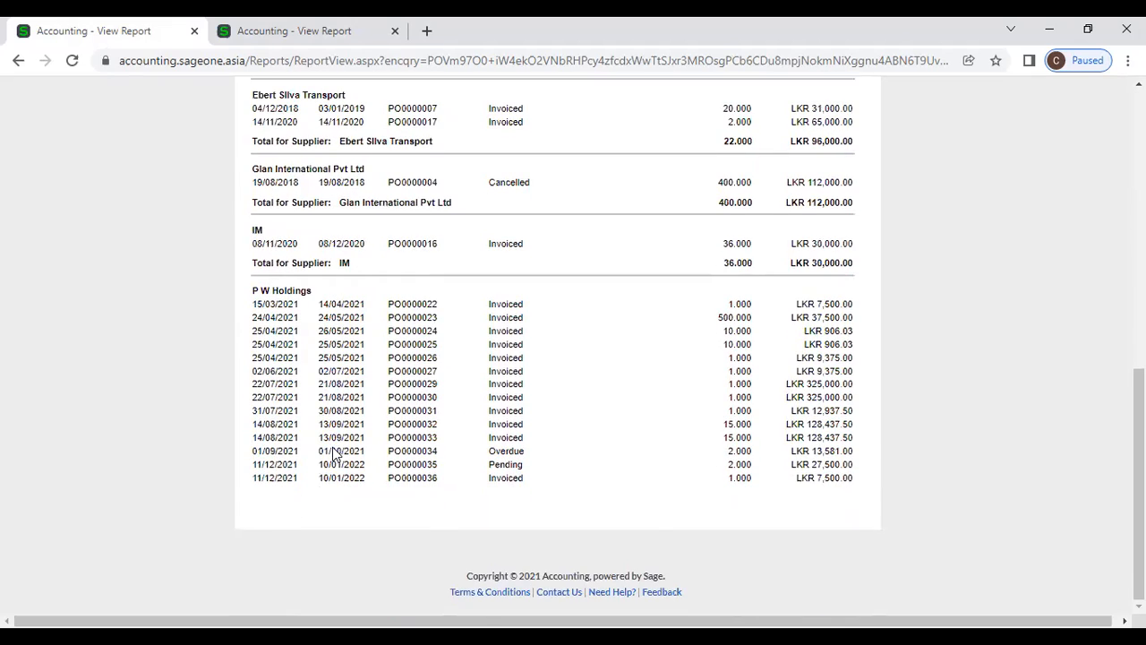
{"action": "scroll", "coordinate": [331, 421], "scroll_direction": "up", "scroll_amount": 10}
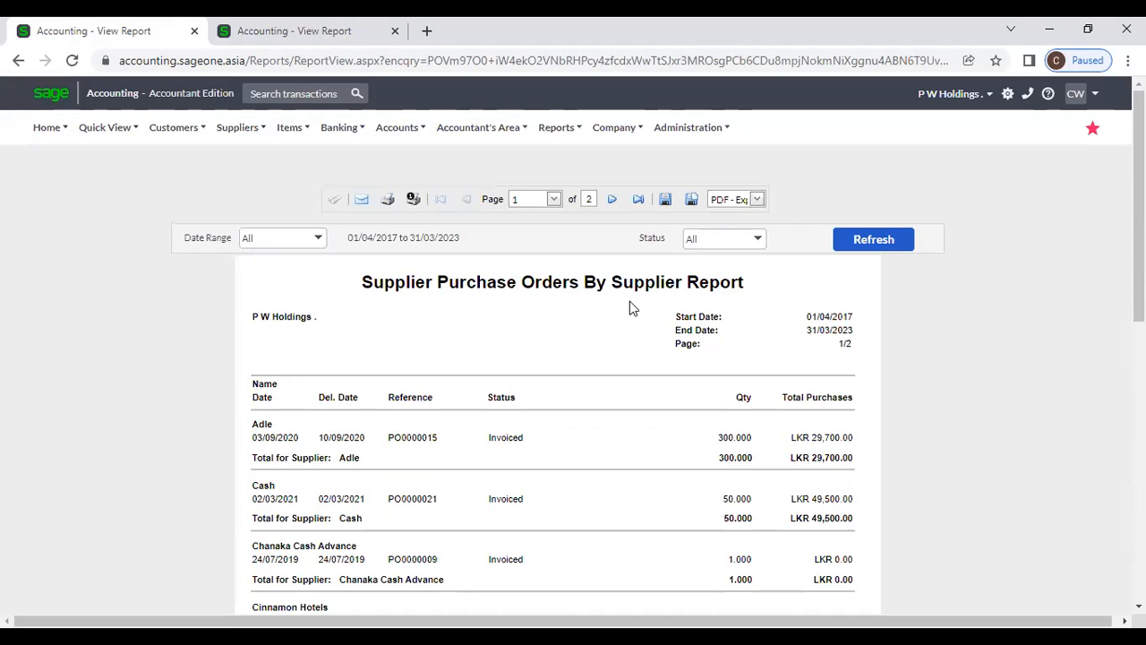
Open the Supplier Invoices report's filter page and set its date range to Yearly for the current year
{"action": "left_click", "coordinate": [241, 132]}
{"action": "mouse_move", "coordinate": [249, 232]}
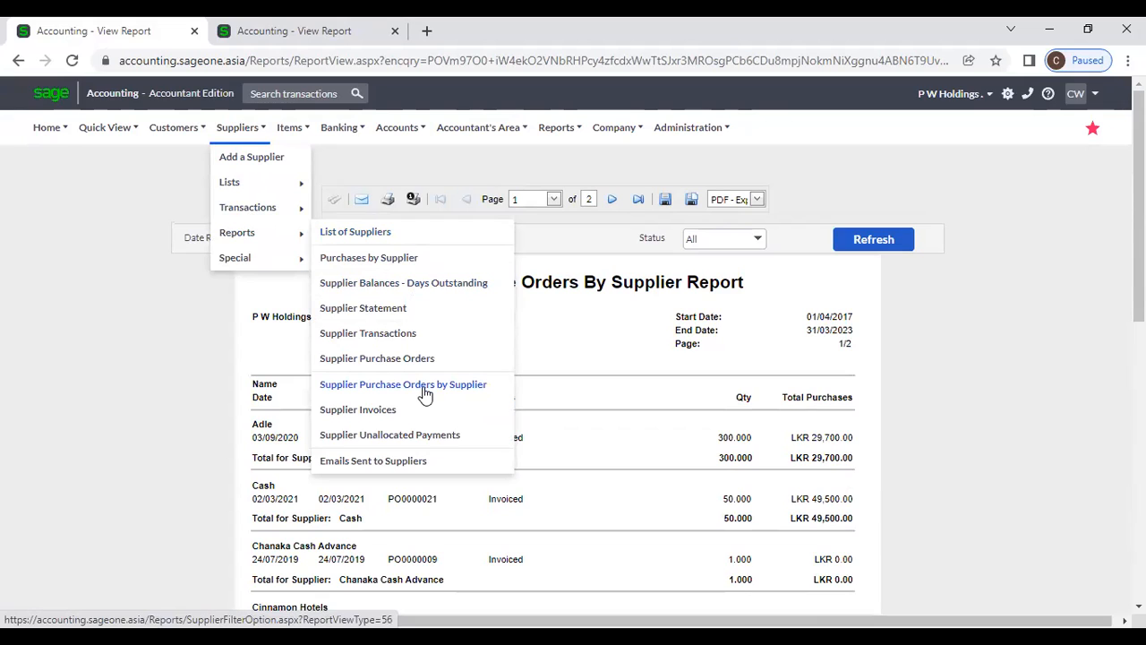
{"action": "left_click", "coordinate": [379, 417]}
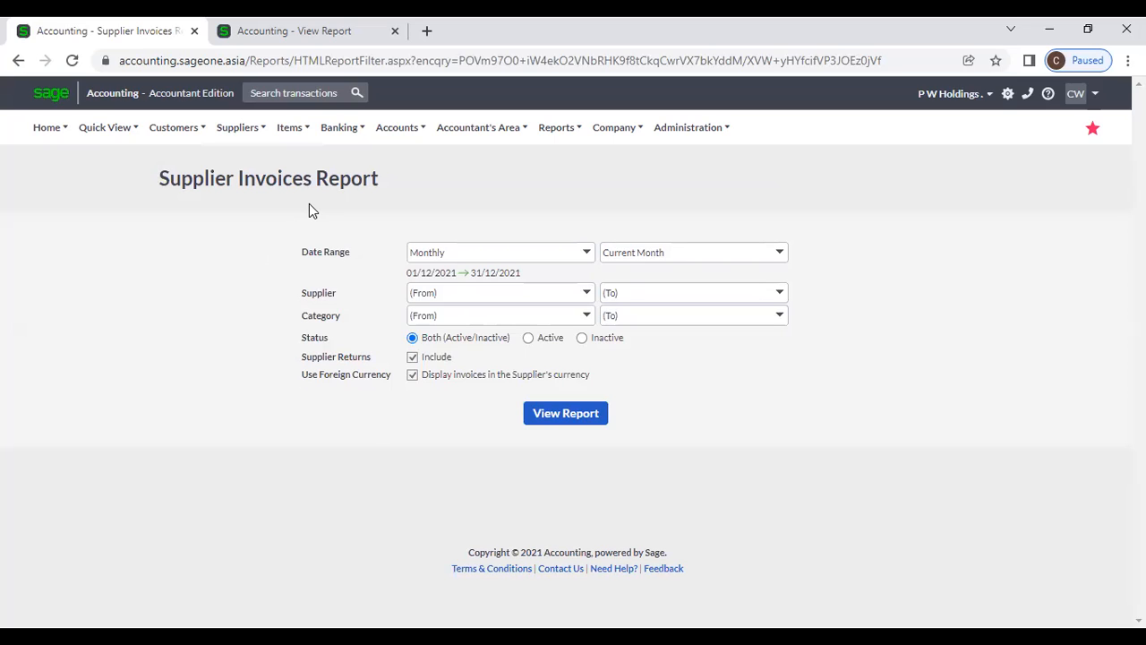
{"action": "left_click", "coordinate": [587, 254]}
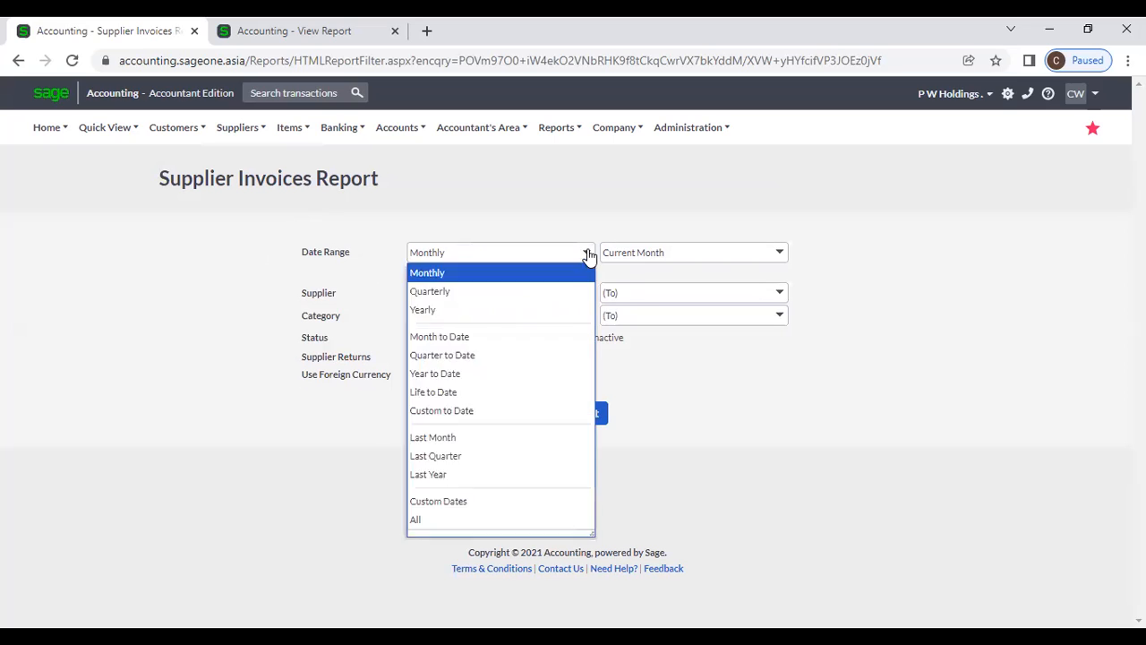
{"action": "left_click", "coordinate": [588, 255]}
{"action": "left_click", "coordinate": [588, 256]}
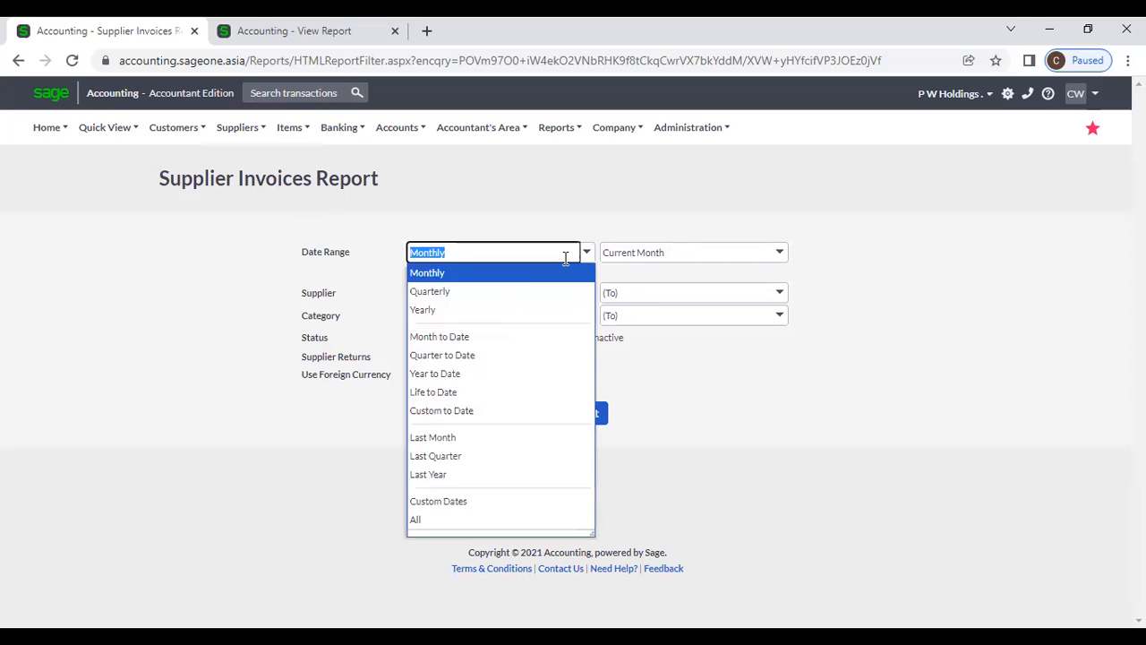
{"action": "left_click", "coordinate": [466, 313]}
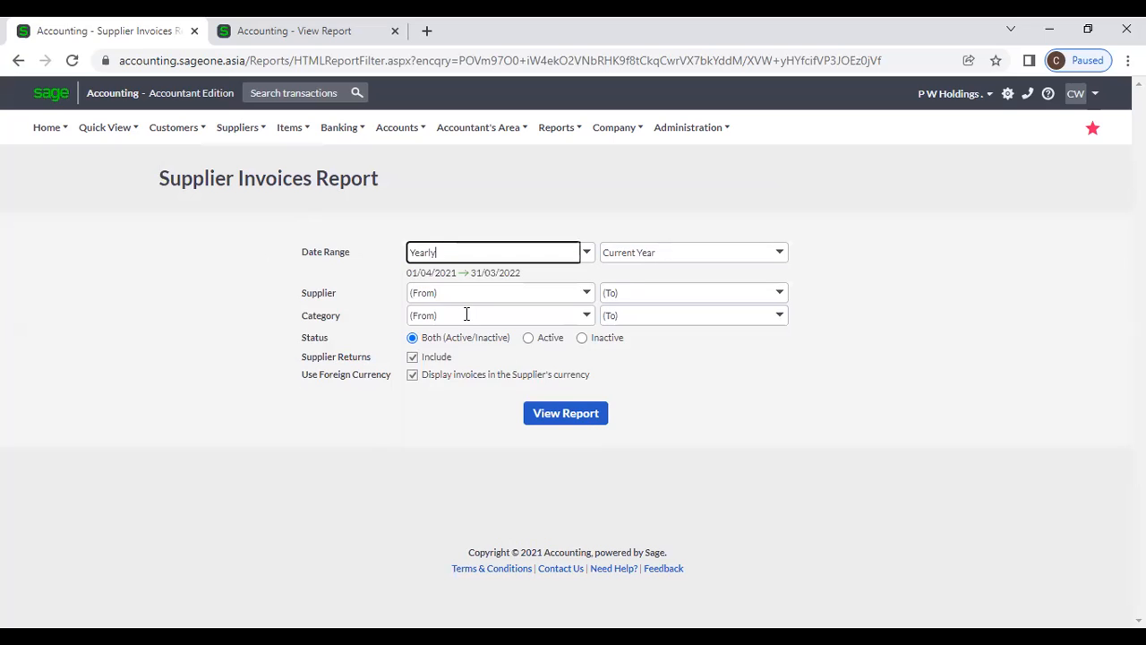
Check the supplier and category filters without restricting them, and generate the invoices report with supplier returns and foreign currency included
{"action": "left_click", "coordinate": [587, 294]}
{"action": "left_click", "coordinate": [571, 202]}
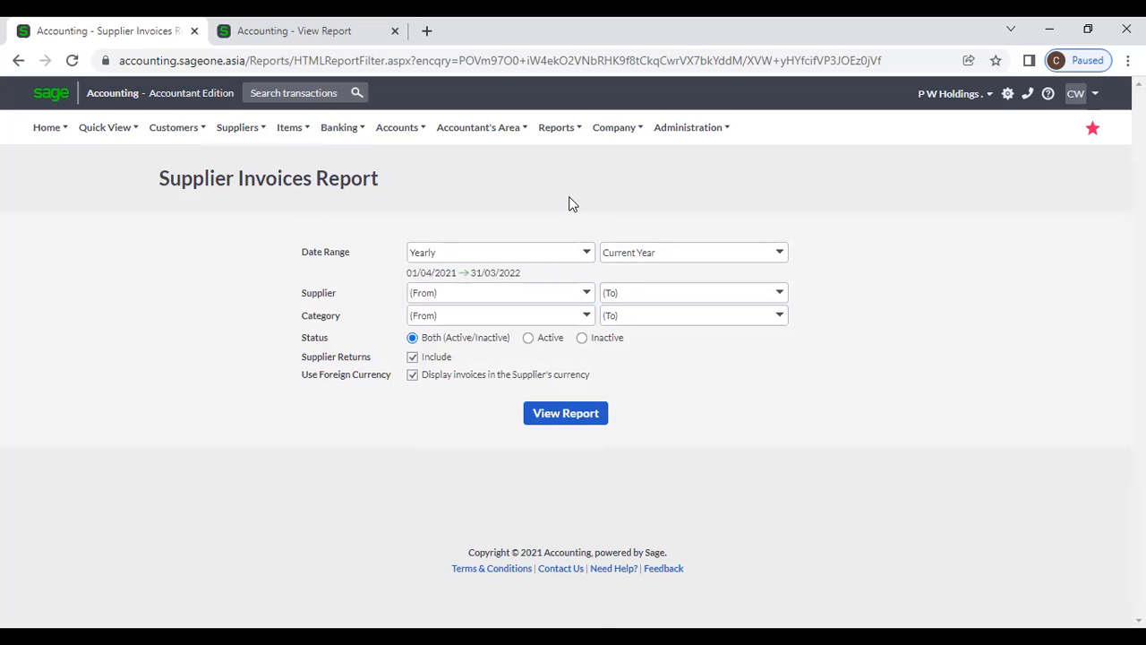
{"action": "left_click", "coordinate": [585, 318]}
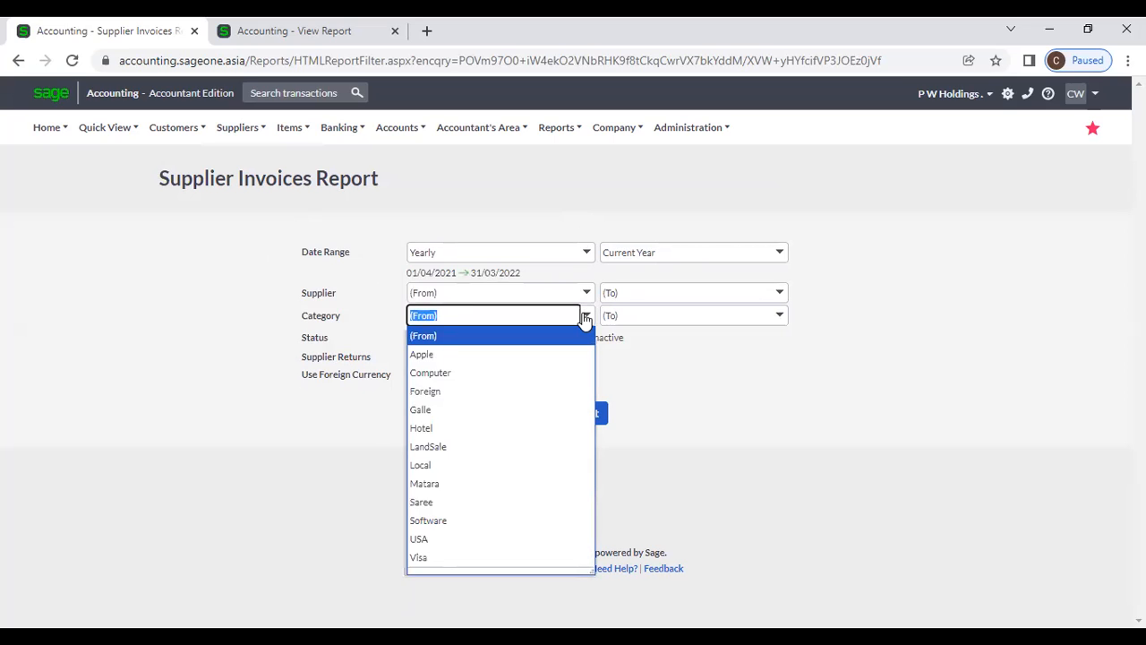
{"action": "left_click", "coordinate": [720, 392]}
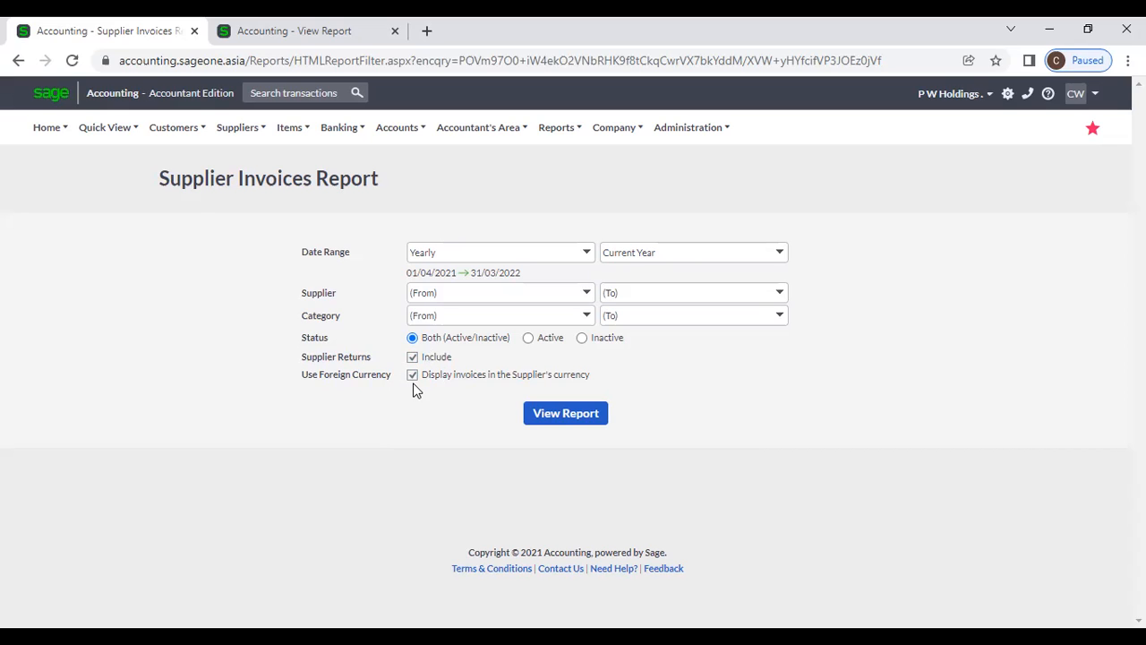
{"action": "left_click", "coordinate": [550, 416]}
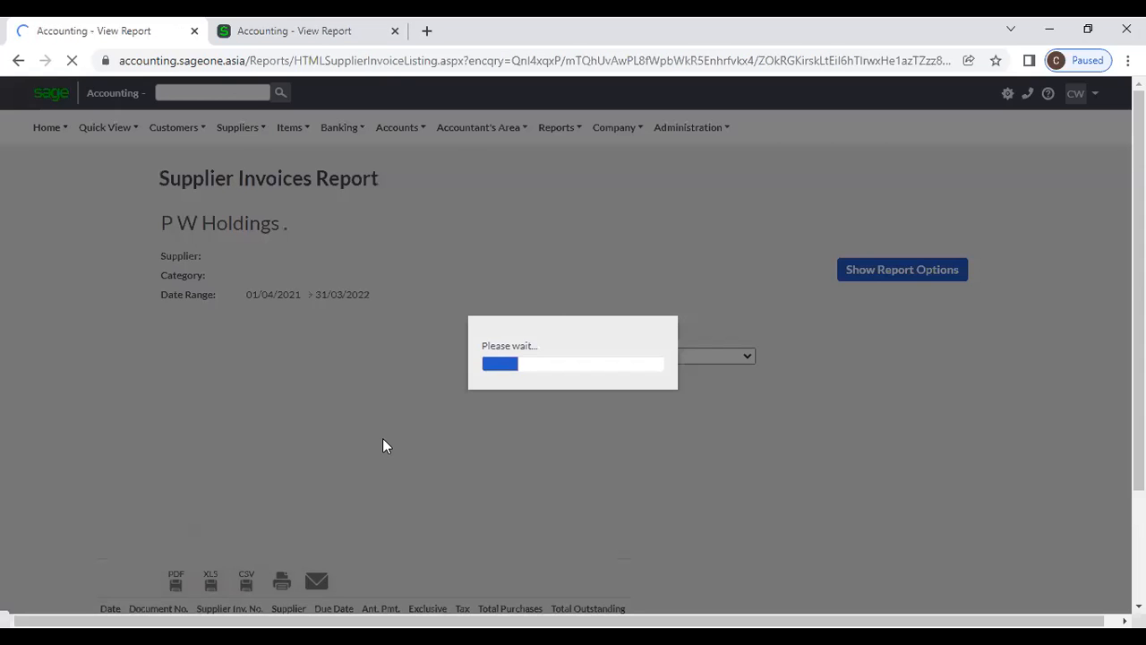
Examine the supplier invoices' document numbers, due dates, tax, purchase and outstanding amounts, and the differing supplier currencies
{"action": "scroll", "coordinate": [382, 445], "scroll_direction": "down", "scroll_amount": 1}
{"action": "scroll", "coordinate": [382, 445], "scroll_direction": "down", "scroll_amount": 8}
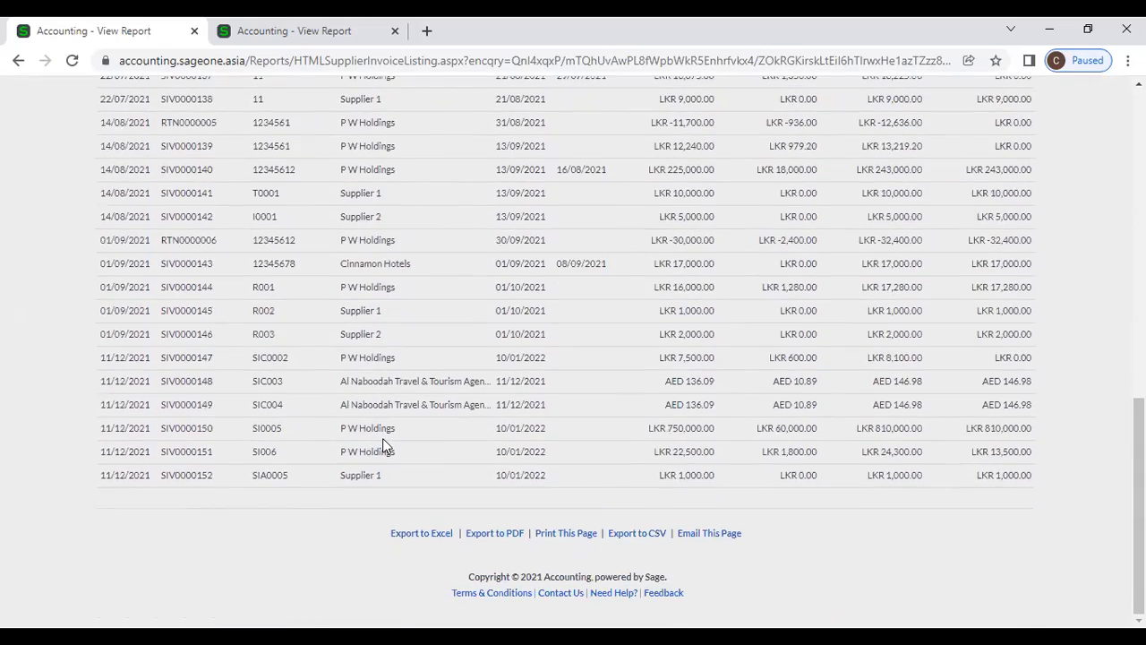
{"action": "scroll", "coordinate": [383, 438], "scroll_direction": "up", "scroll_amount": 10}
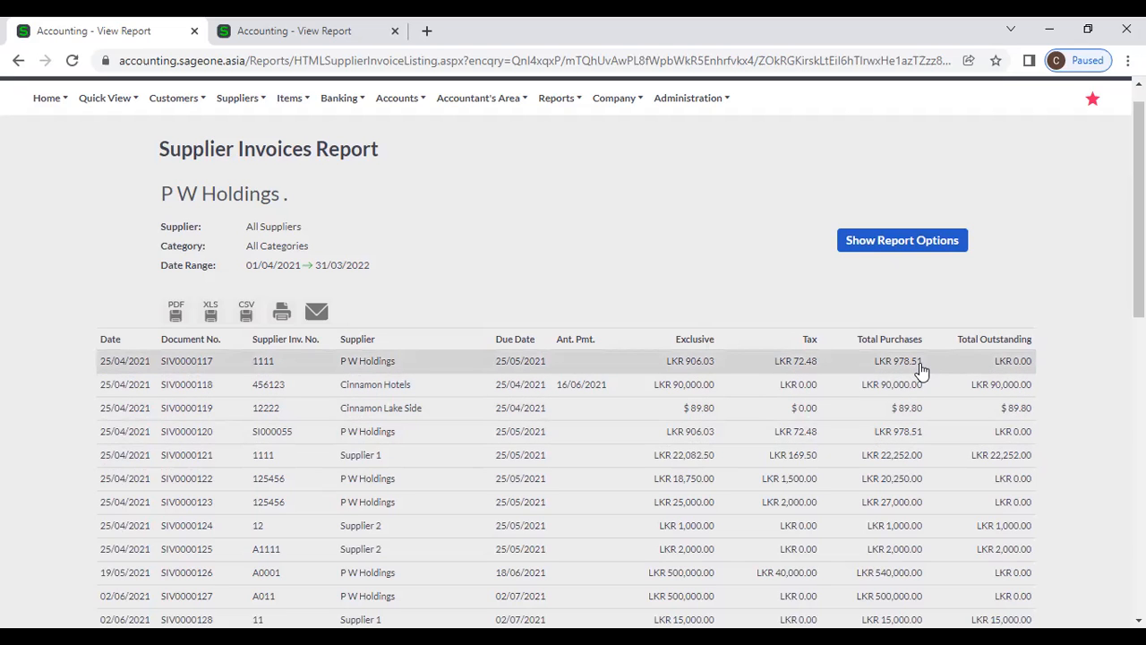
{"action": "scroll", "coordinate": [921, 369], "scroll_direction": "down", "scroll_amount": 10}
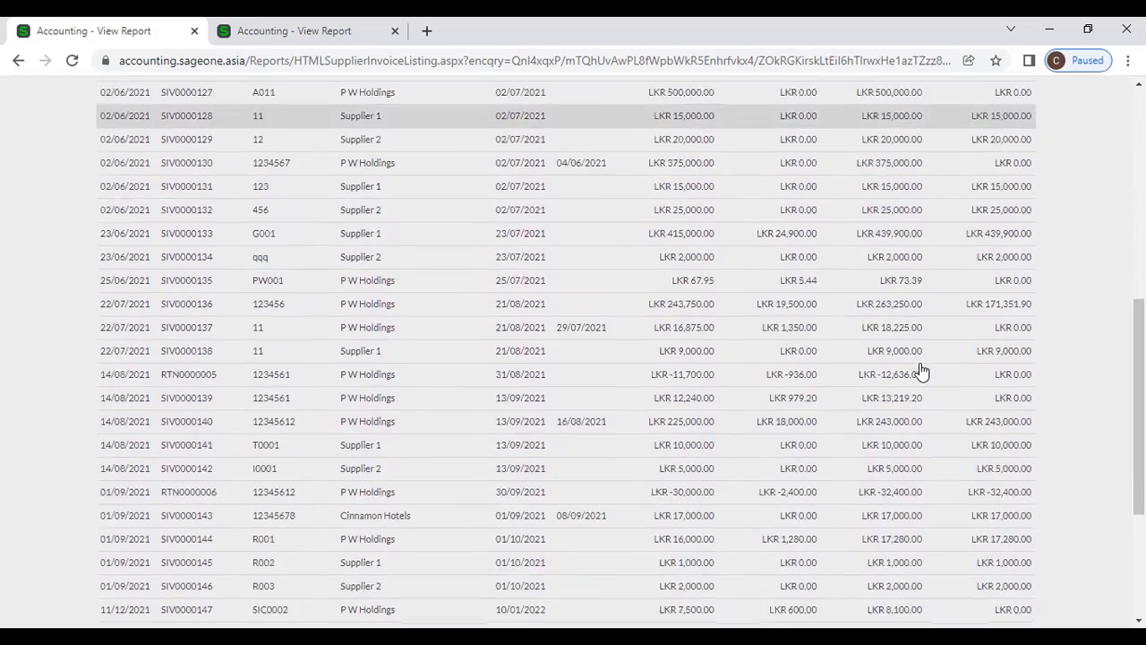
{"action": "scroll", "coordinate": [921, 369], "scroll_direction": "up", "scroll_amount": 10}
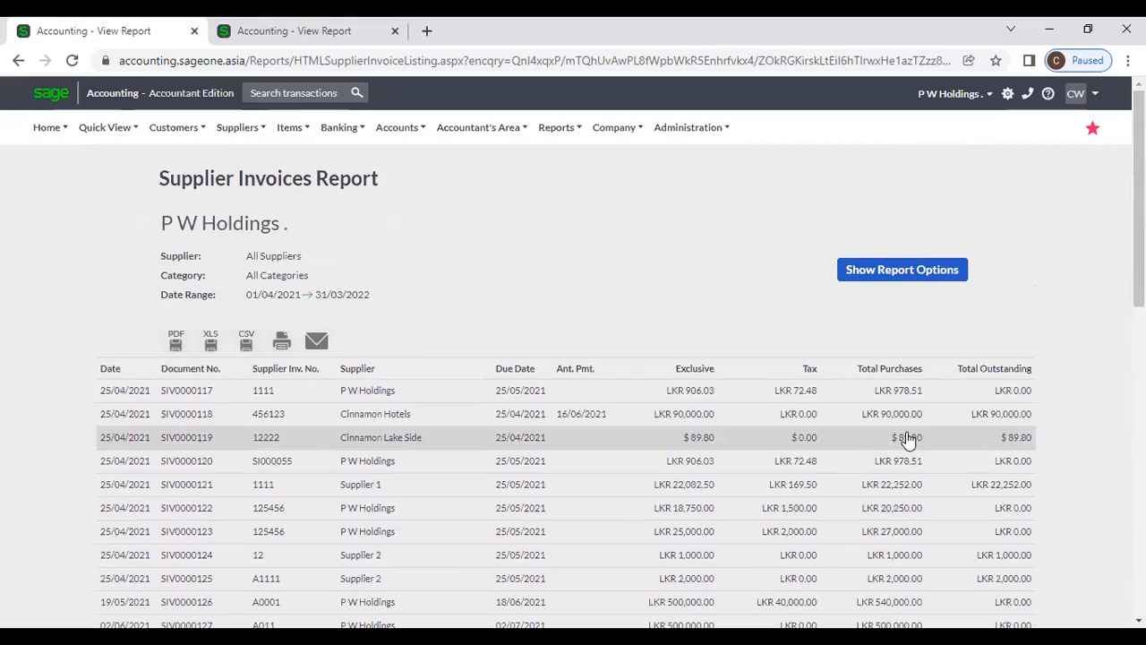
{"action": "scroll", "coordinate": [921, 444], "scroll_direction": "down", "scroll_amount": 7}
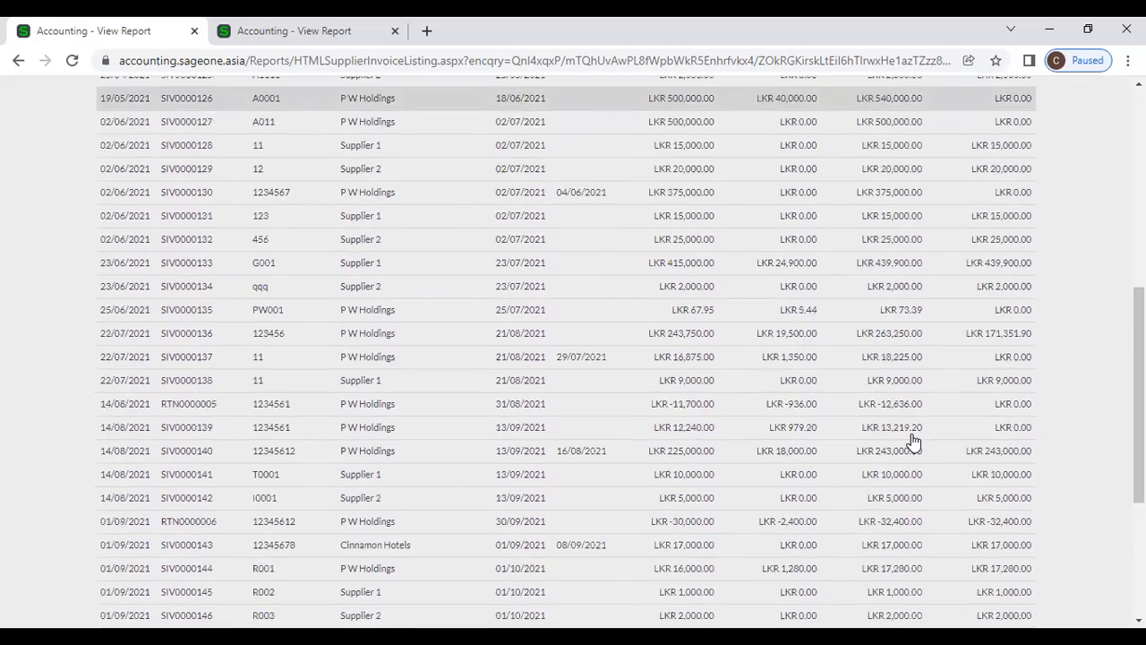
{"action": "scroll", "coordinate": [910, 421], "scroll_direction": "down", "scroll_amount": 3}
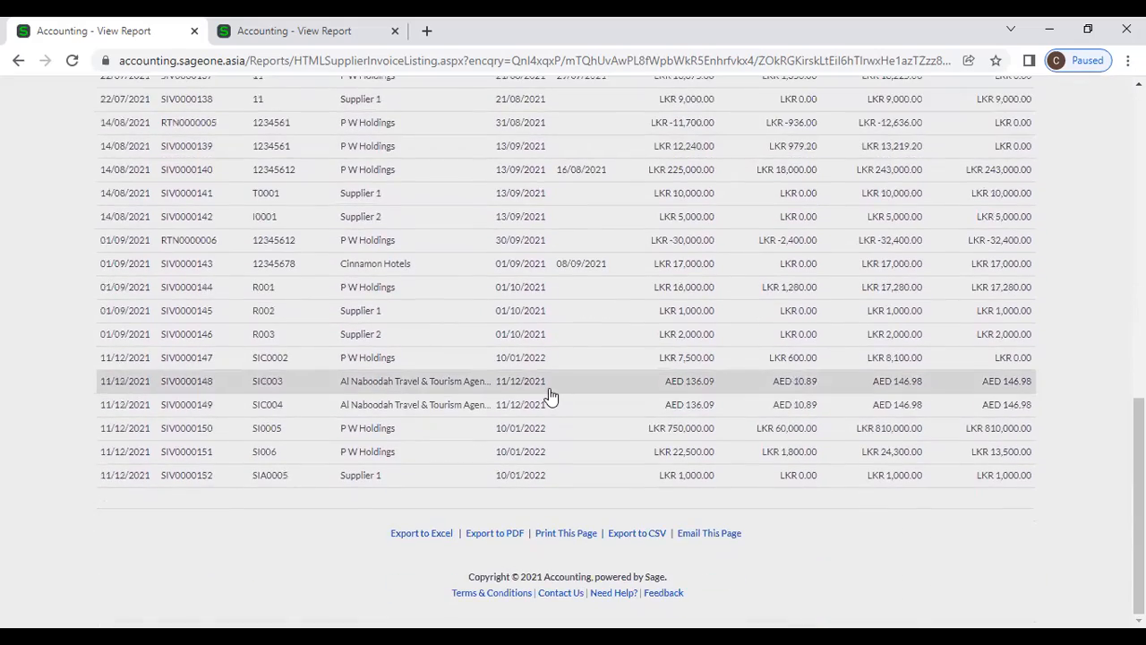
{"action": "scroll", "coordinate": [546, 391], "scroll_direction": "up", "scroll_amount": 10}
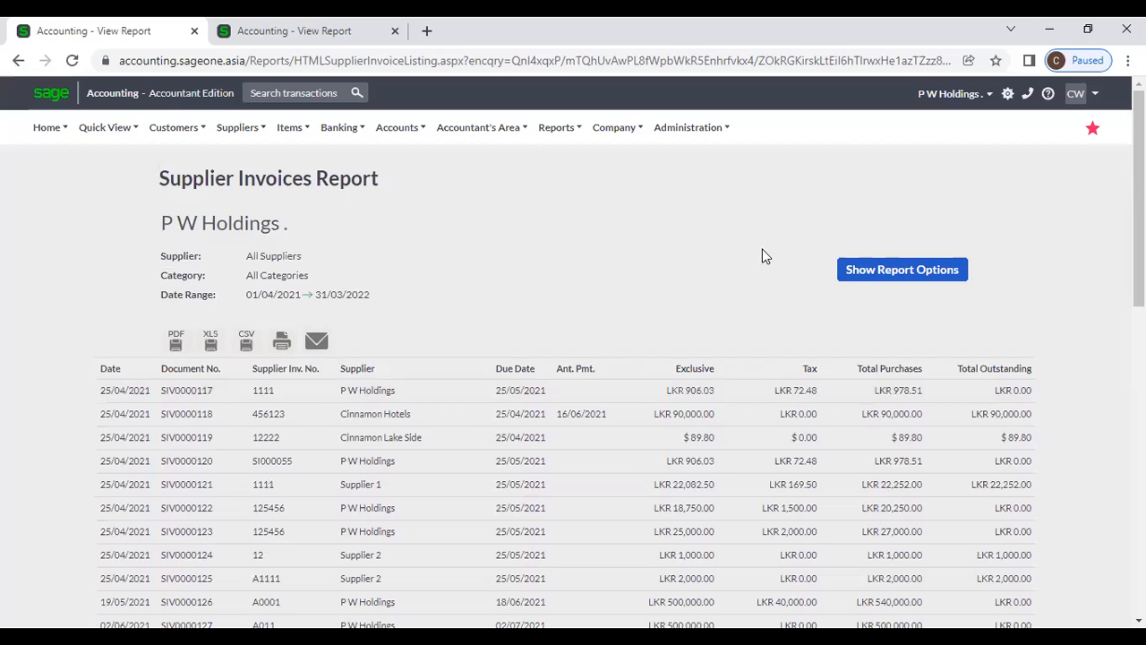
Disable displaying invoices in the supplier's currency, refresh the Supplier Invoices report, and review the converted amounts and grand totals
{"action": "left_click", "coordinate": [852, 269]}
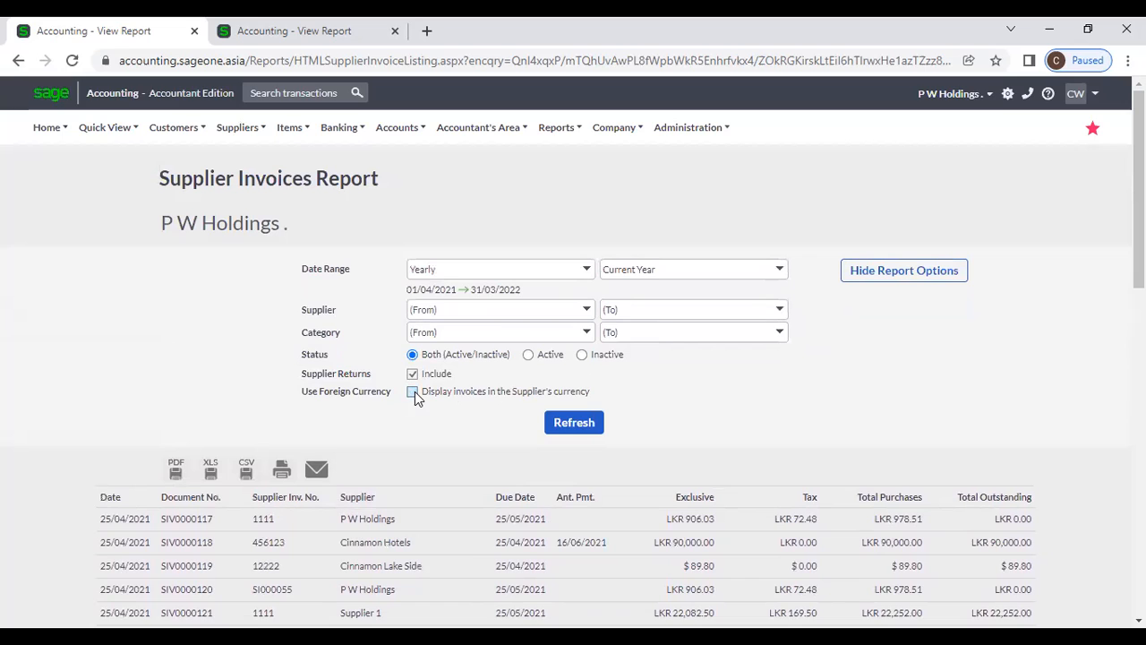
{"action": "left_click", "coordinate": [581, 426]}
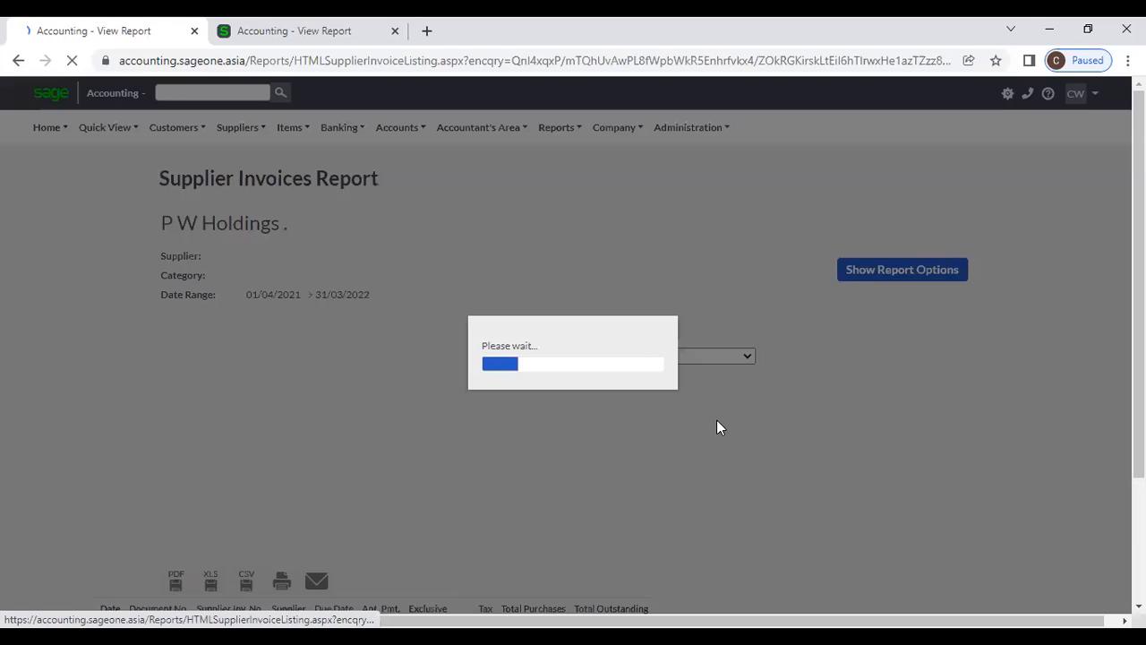
{"action": "scroll", "coordinate": [716, 419], "scroll_direction": "down", "scroll_amount": 5}
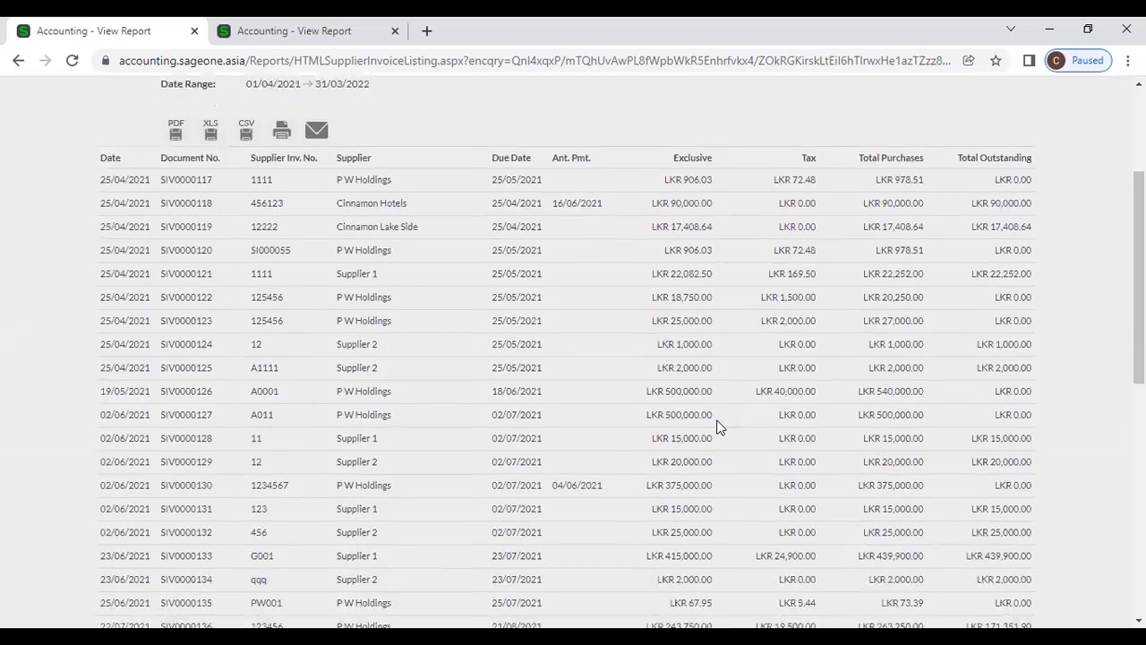
{"action": "scroll", "coordinate": [716, 427], "scroll_direction": "down", "scroll_amount": 2}
{"action": "scroll", "coordinate": [716, 427], "scroll_direction": "down", "scroll_amount": 4}
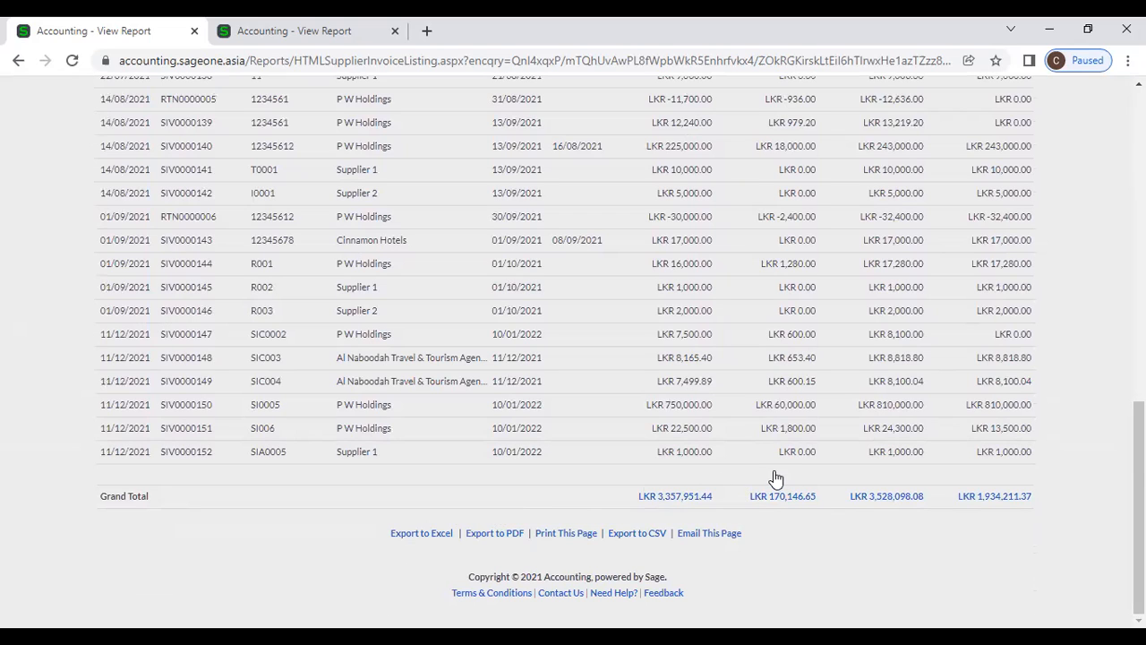
{"action": "scroll", "coordinate": [222, 457], "scroll_direction": "up", "scroll_amount": 1}
{"action": "scroll", "coordinate": [222, 455], "scroll_direction": "up", "scroll_amount": 8}
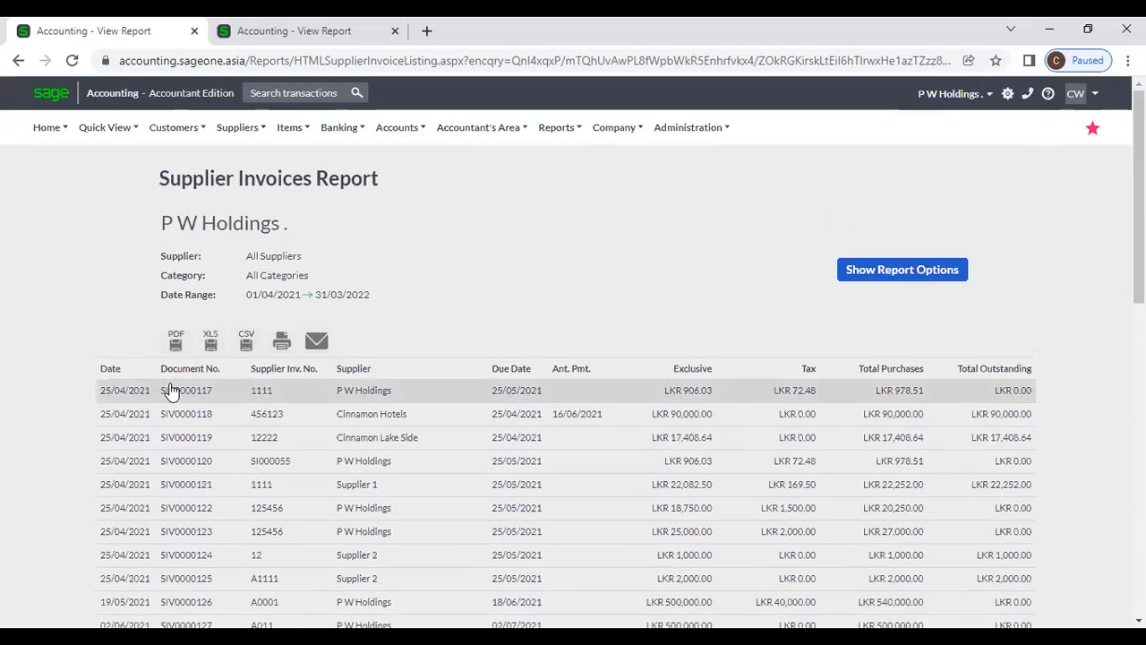
Review the return documents listed among the supplier invoices and the report option that includes supplier returns
{"action": "scroll", "coordinate": [187, 409], "scroll_direction": "down", "scroll_amount": 3}
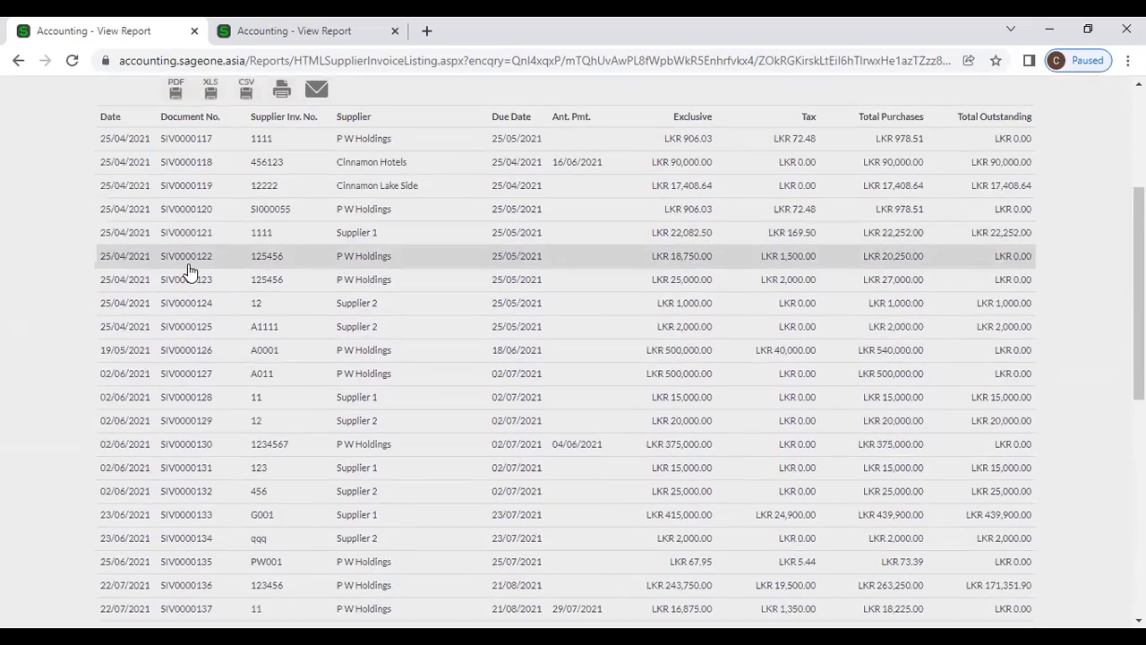
{"action": "scroll", "coordinate": [189, 417], "scroll_direction": "down", "scroll_amount": 3}
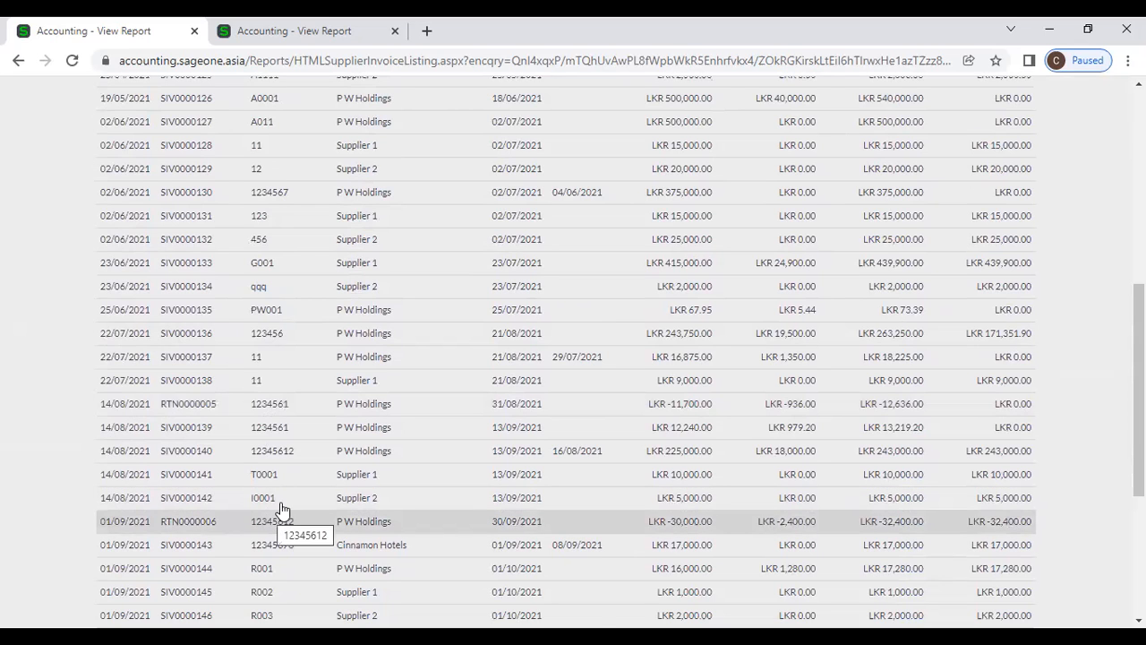
{"action": "scroll", "coordinate": [281, 529], "scroll_direction": "up", "scroll_amount": 5}
{"action": "left_click", "coordinate": [901, 202]}
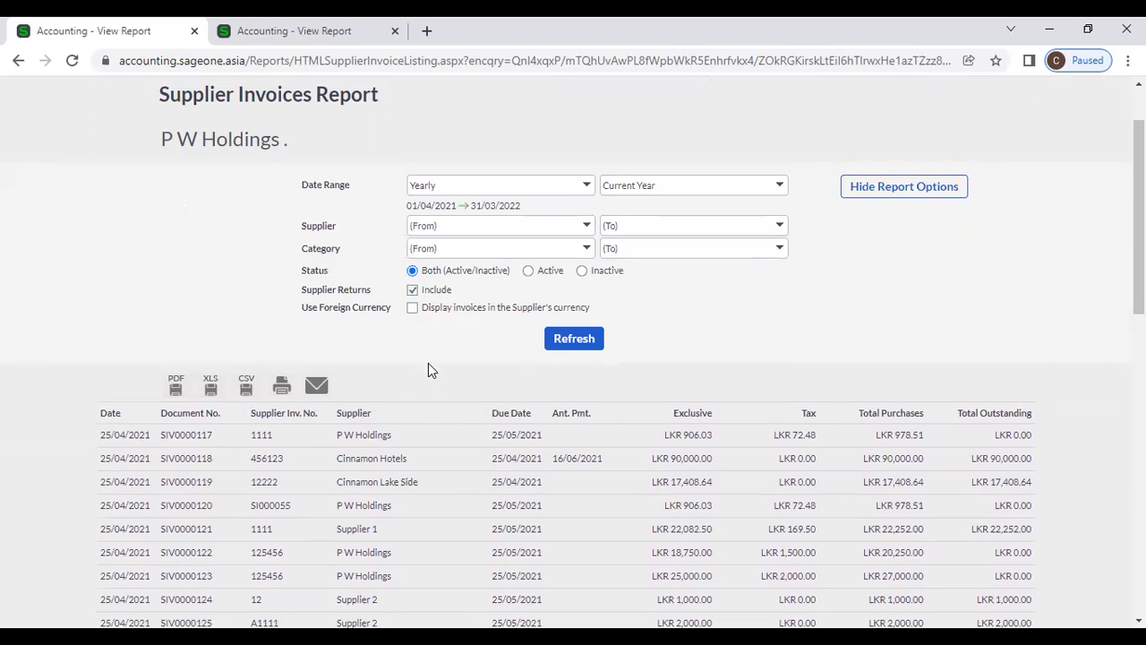
{"action": "scroll", "coordinate": [428, 364], "scroll_direction": "down", "scroll_amount": 8}
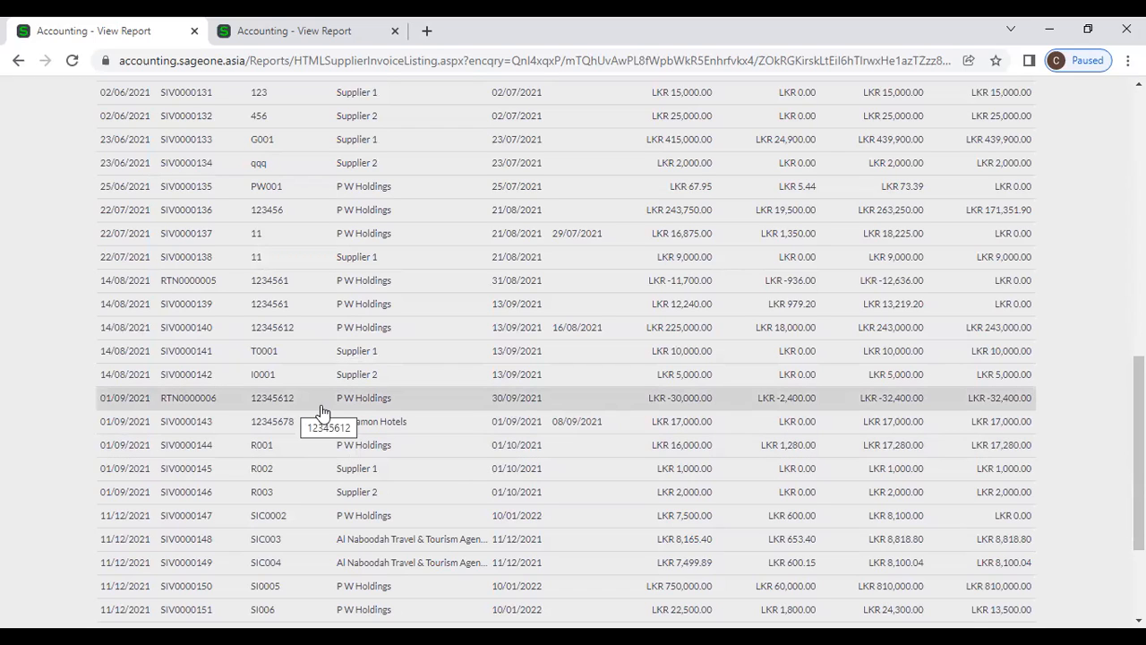
Review the remaining rows, grand totals and filter options of the Supplier Invoices report
{"action": "scroll", "coordinate": [313, 414], "scroll_direction": "down", "scroll_amount": 3}
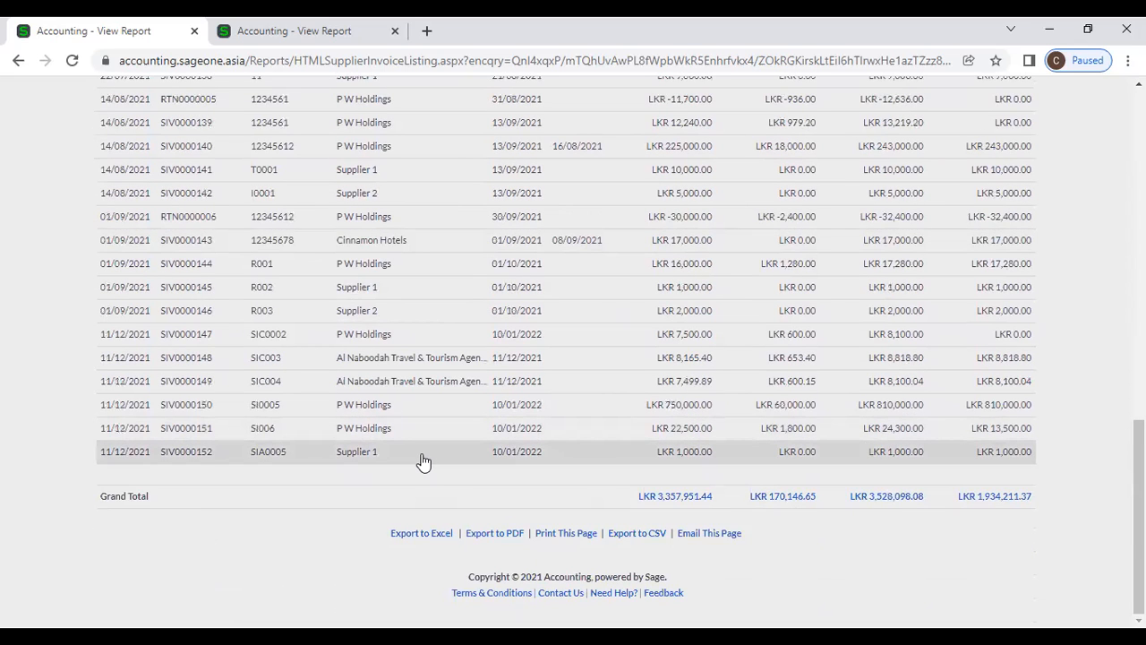
{"action": "scroll", "coordinate": [423, 461], "scroll_direction": "up", "scroll_amount": 10}
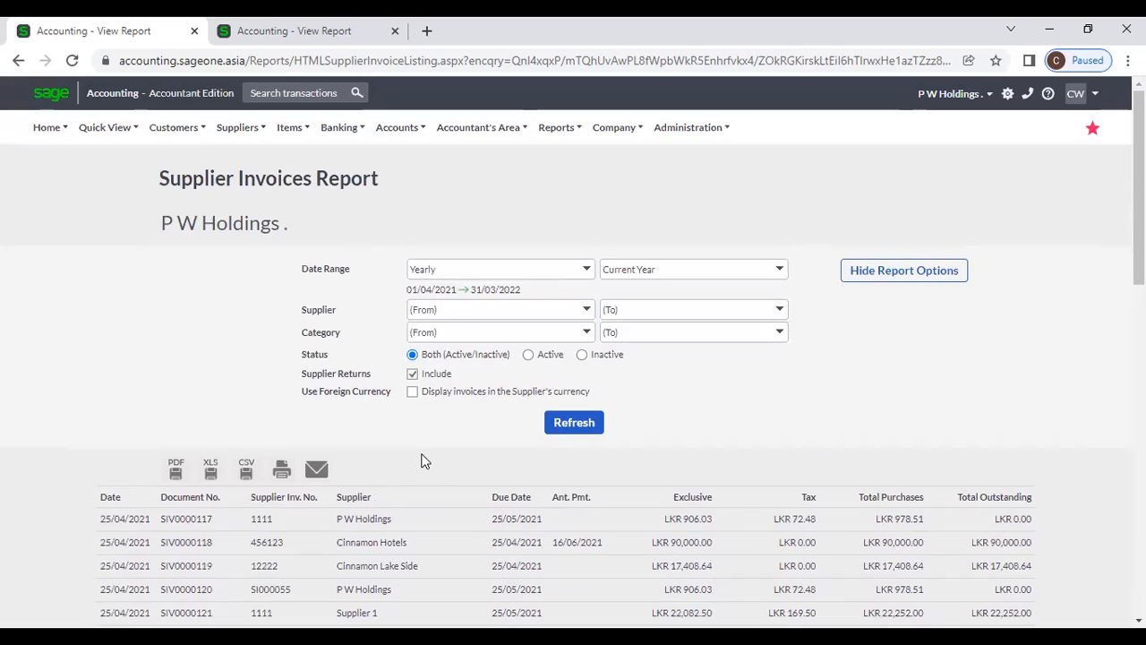
{"action": "left_click", "coordinate": [278, 30]}
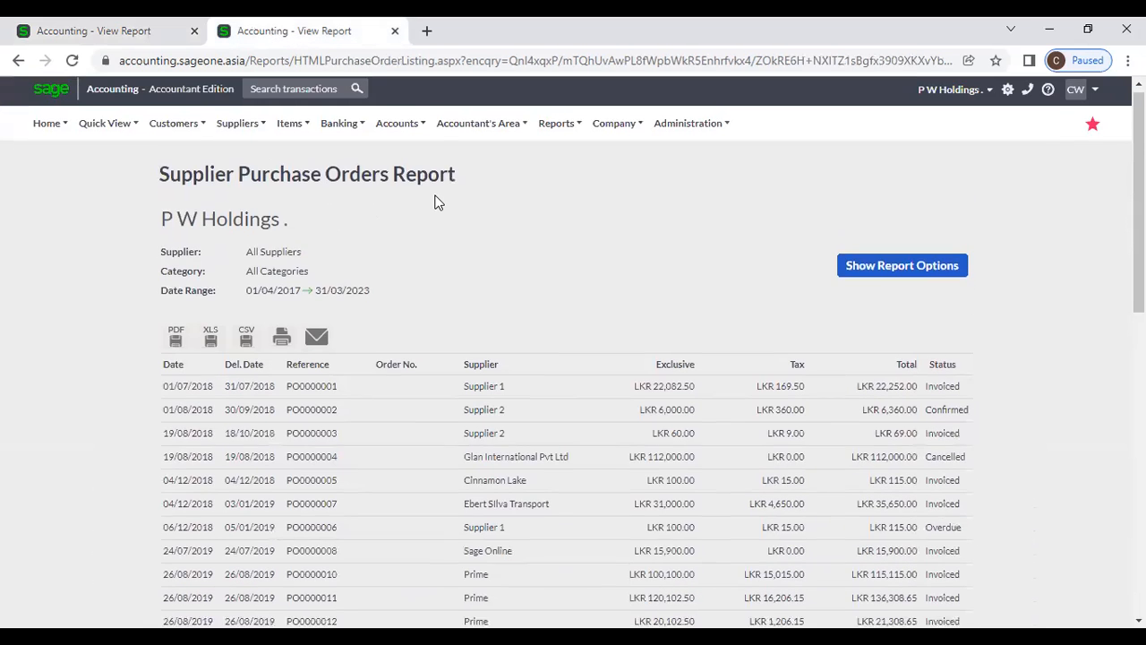
{"action": "left_click", "coordinate": [140, 30]}
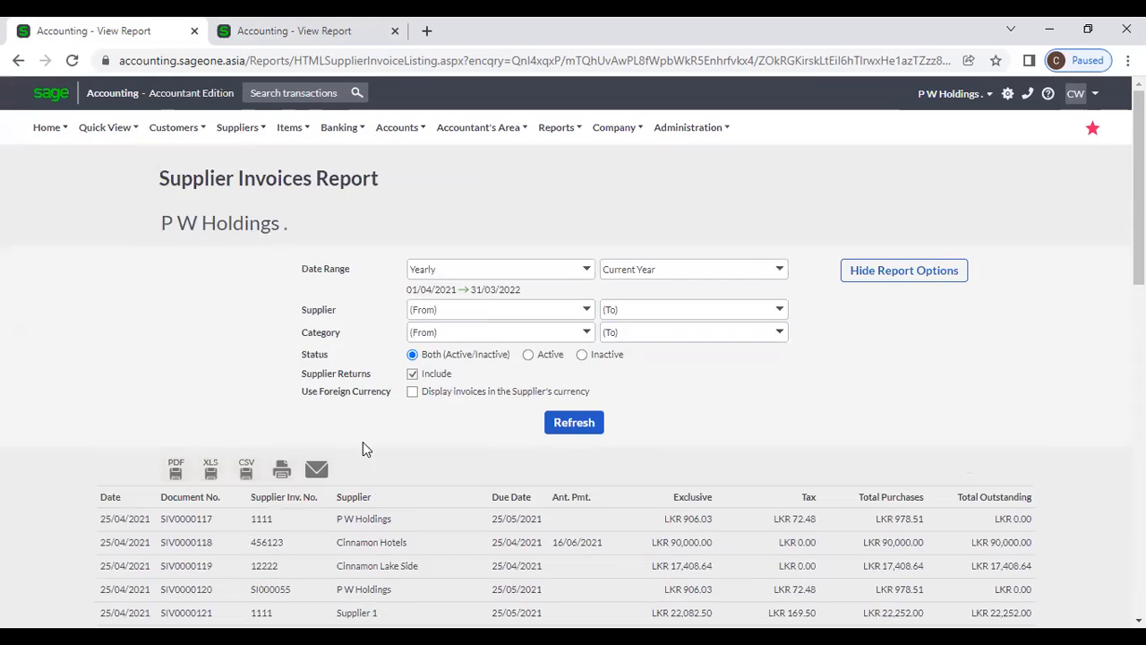
Bring up the supplier invoices list in the purchase orders report's browser tab and open Al Naboodah Travel's invoice SIV0000149
{"action": "left_click", "coordinate": [285, 30]}
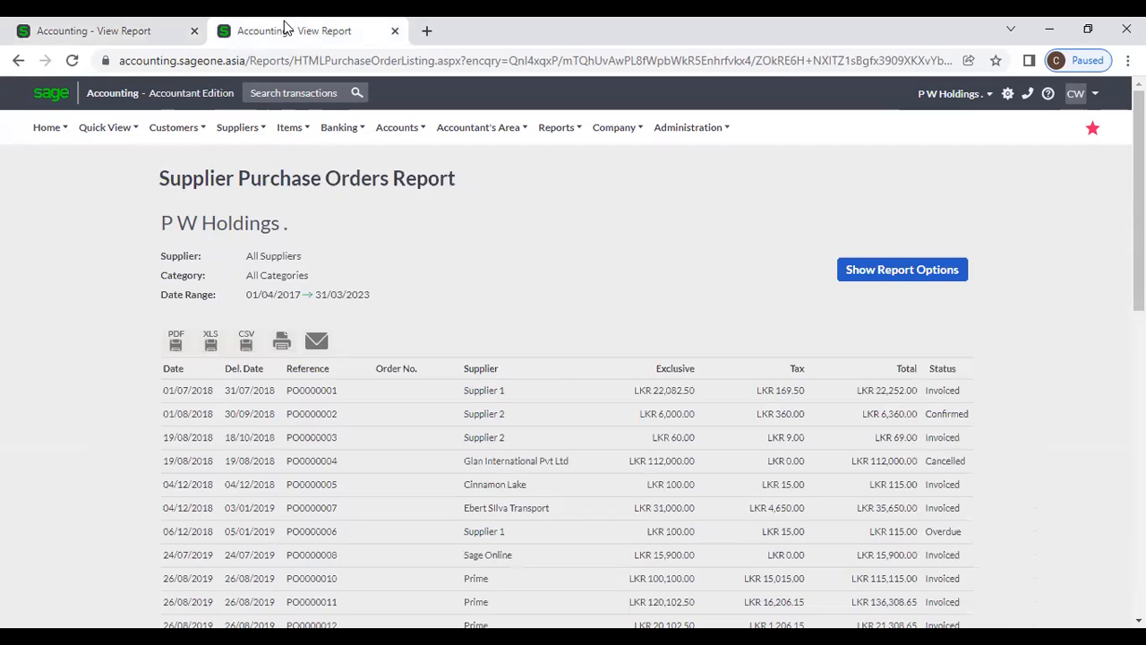
{"action": "mouse_move", "coordinate": [237, 128]}
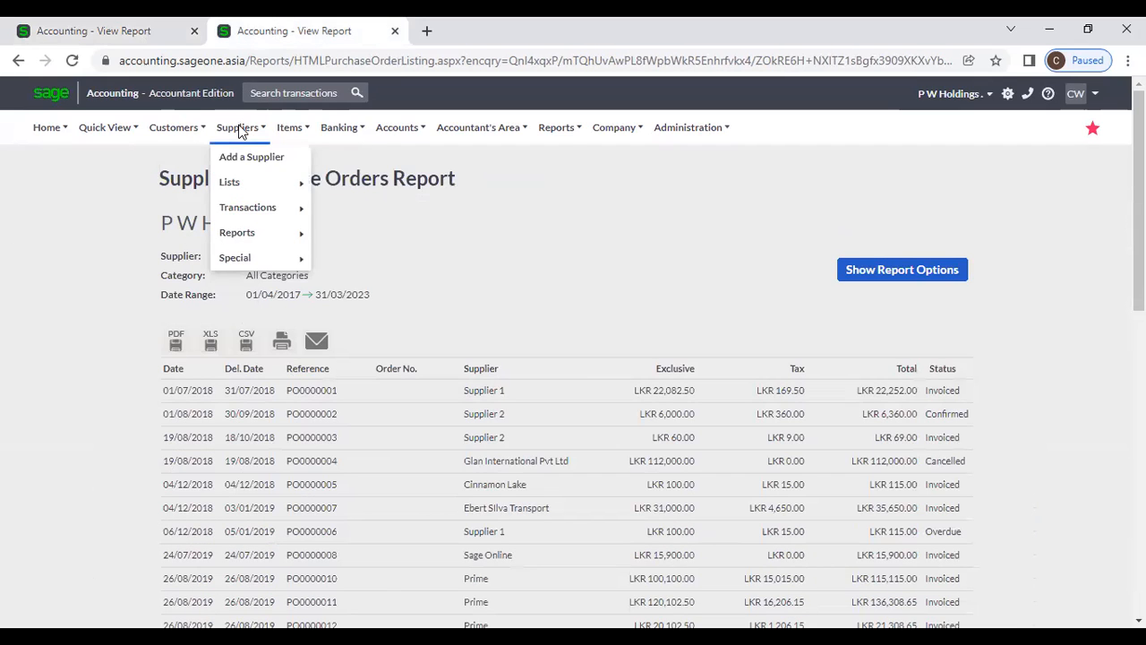
{"action": "mouse_move", "coordinate": [246, 211]}
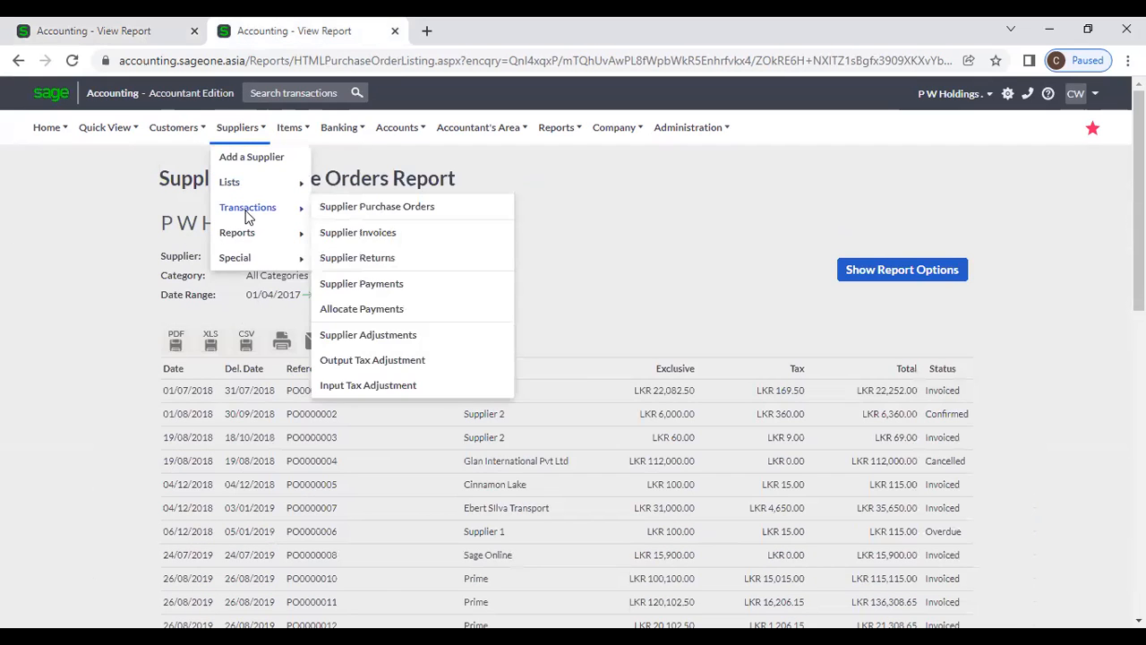
{"action": "left_click", "coordinate": [358, 233]}
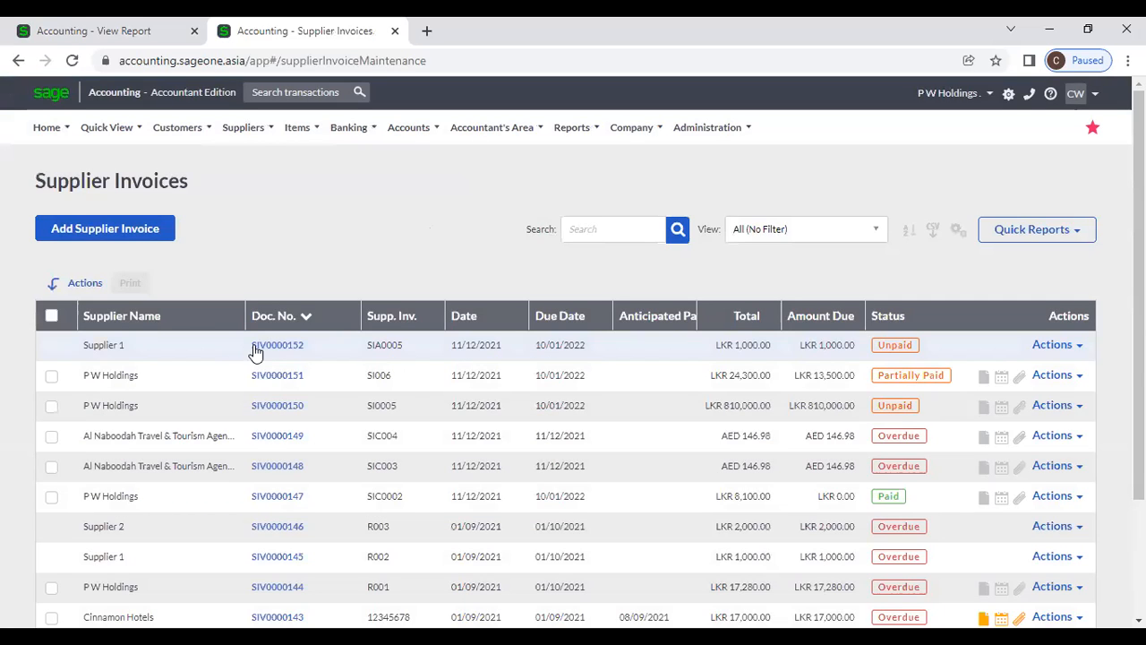
{"action": "left_click", "coordinate": [290, 442]}
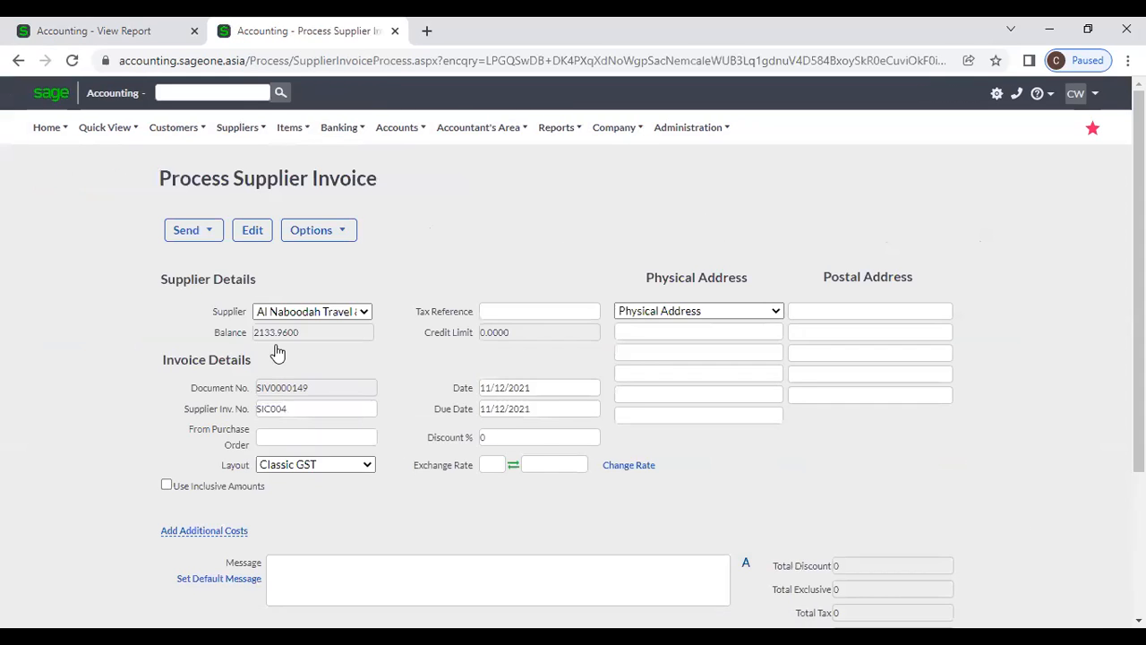
Add an anticipated payment dated 28/12/2021 to the supplier invoice, save it and close the anticipated payments list
{"action": "left_click", "coordinate": [311, 231]}
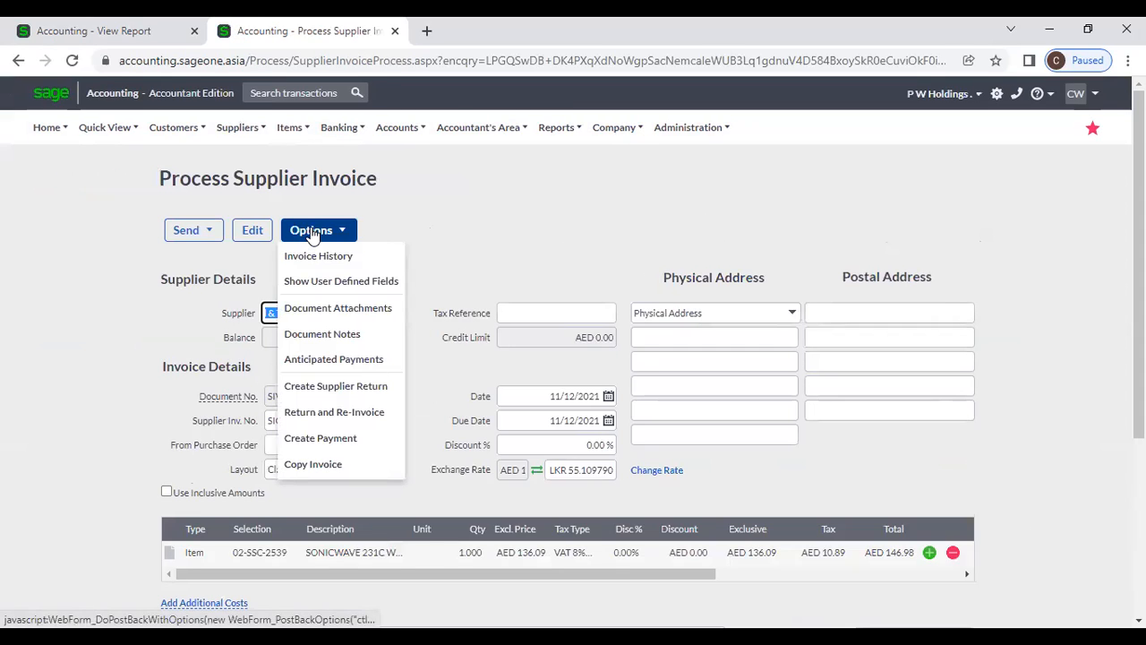
{"action": "left_click", "coordinate": [350, 363]}
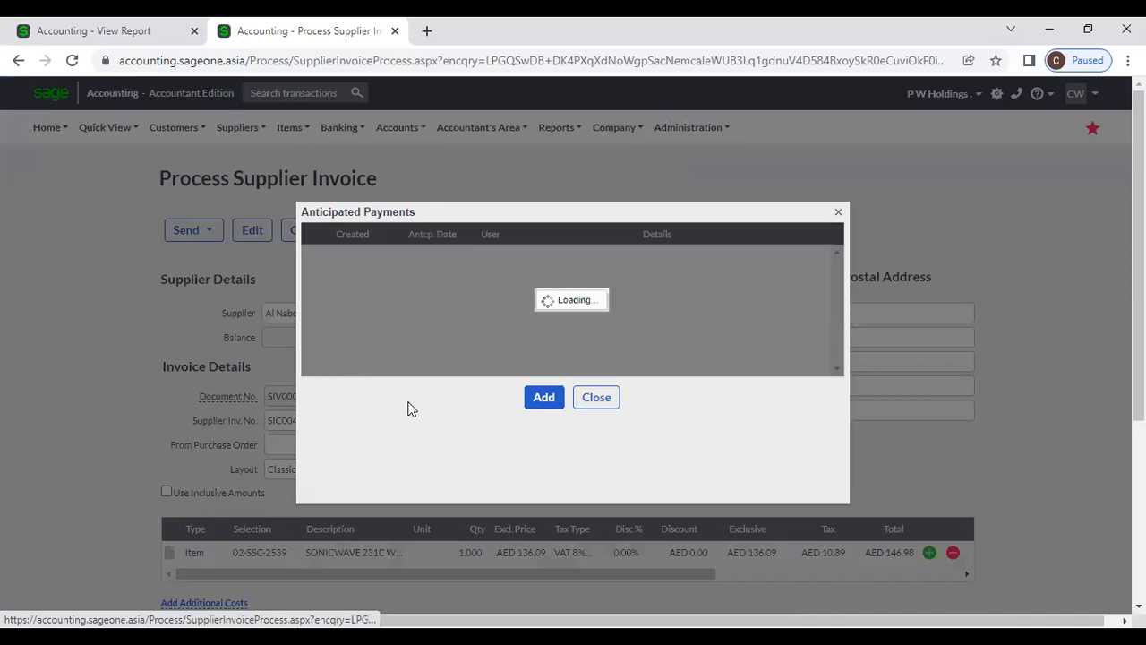
{"action": "left_click", "coordinate": [541, 398]}
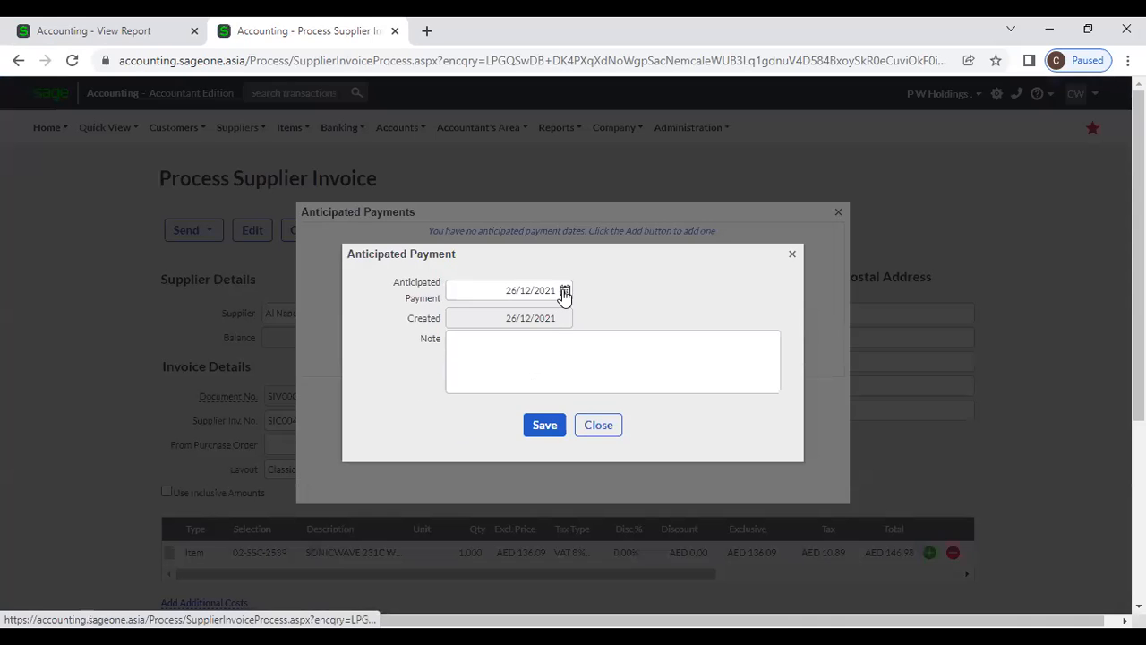
{"action": "left_click", "coordinate": [564, 292]}
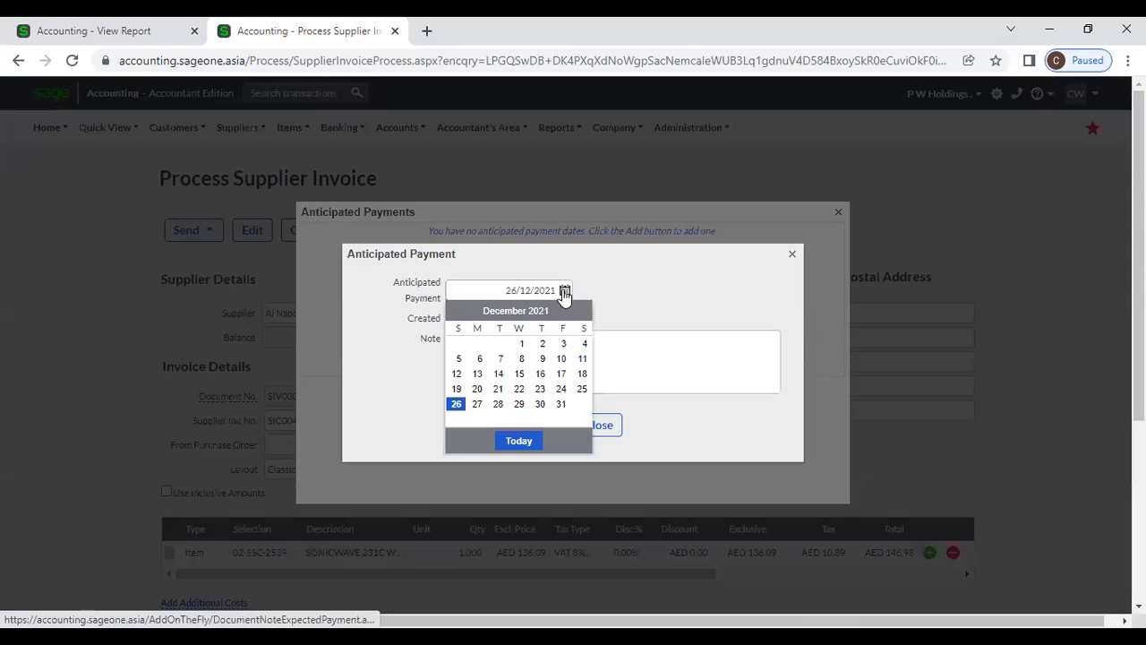
{"action": "left_click", "coordinate": [497, 404]}
{"action": "left_click", "coordinate": [534, 427]}
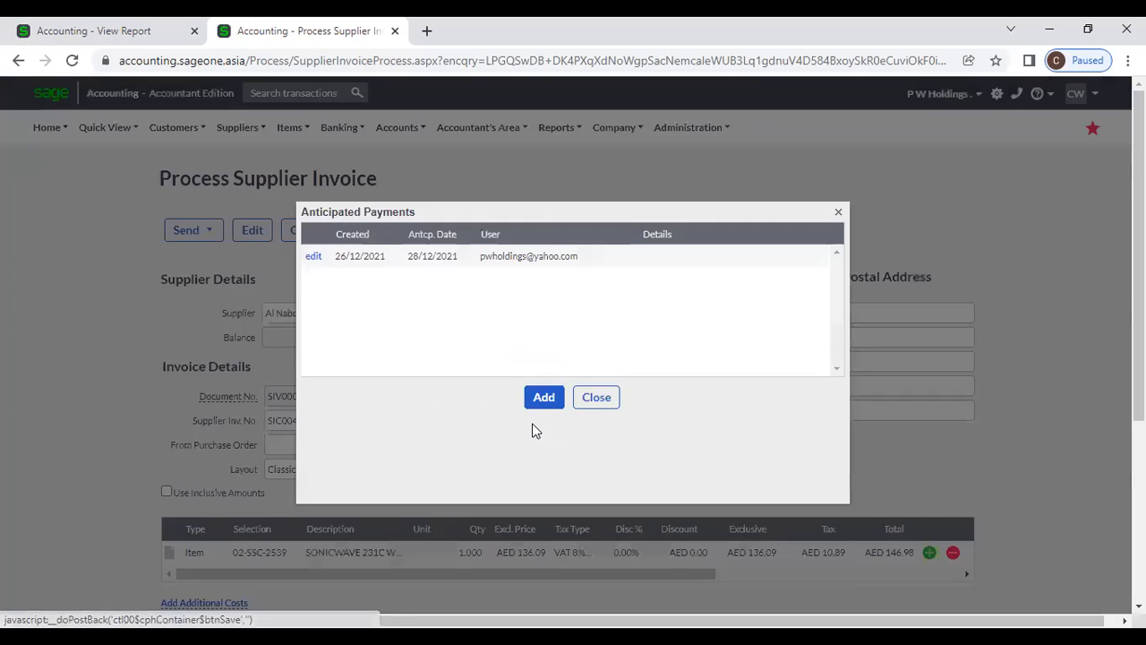
{"action": "left_click", "coordinate": [595, 396]}
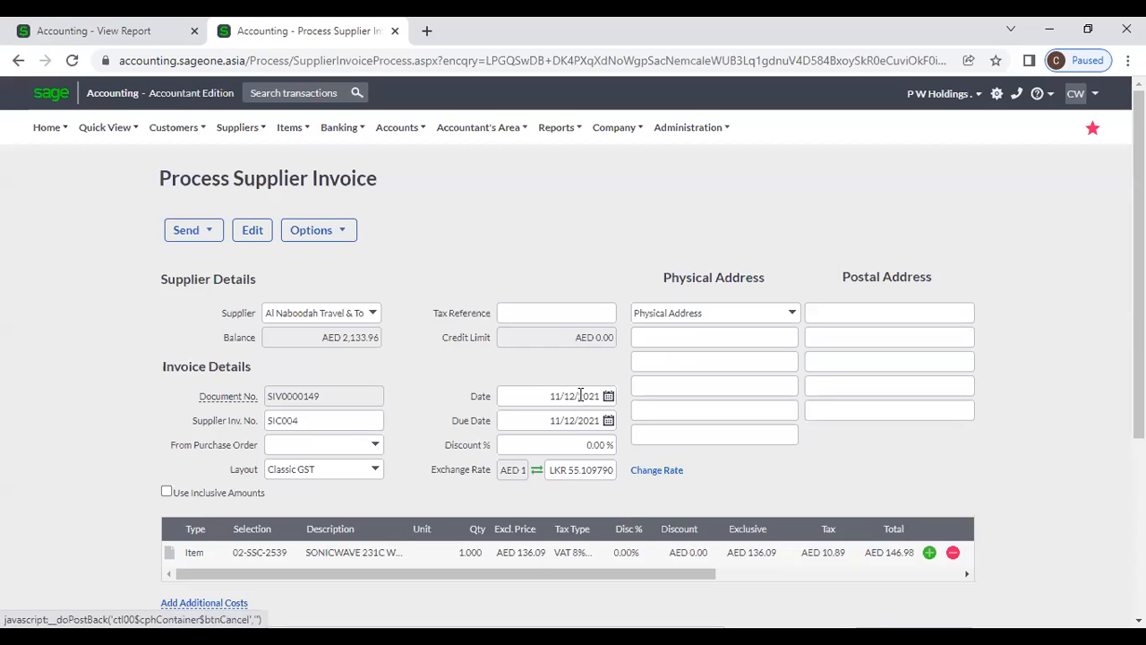
Reload the Supplier Invoices report and check the anticipated payment date shown for invoice SIV0000149
{"action": "left_click", "coordinate": [103, 34]}
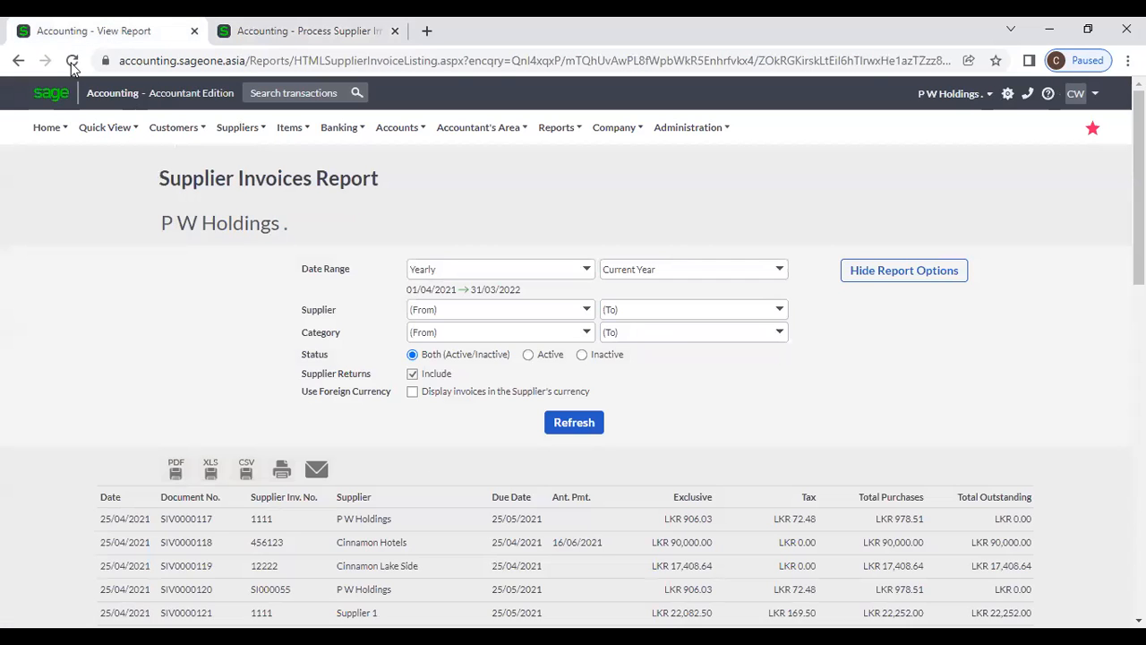
{"action": "left_click", "coordinate": [73, 61]}
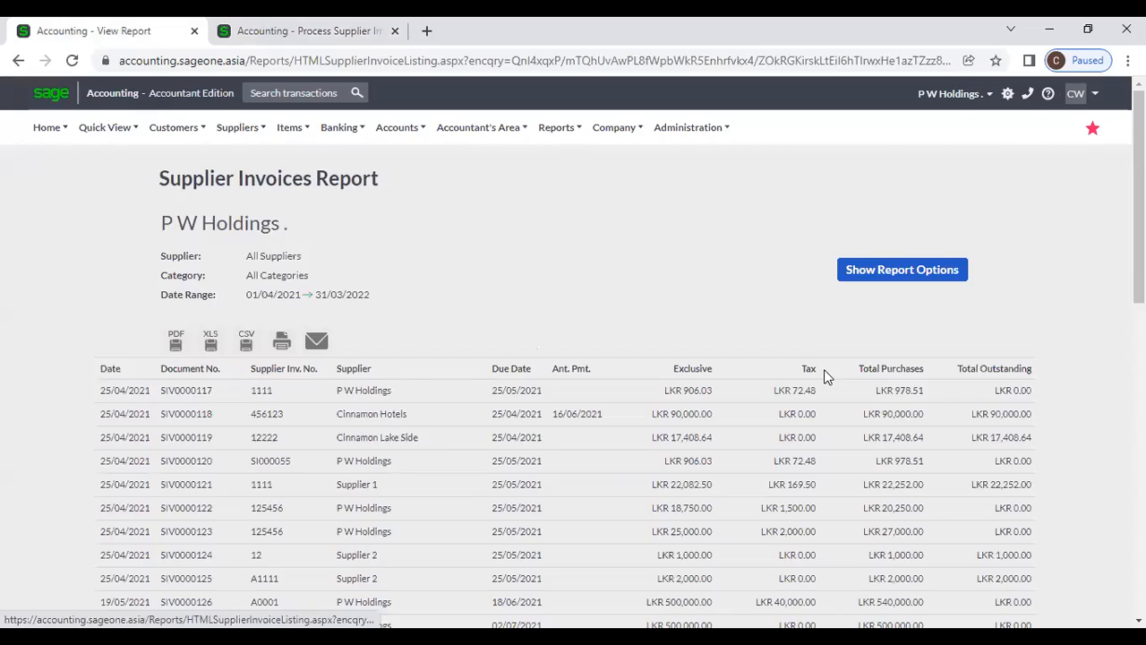
{"action": "scroll", "coordinate": [826, 376], "scroll_direction": "down", "scroll_amount": 6}
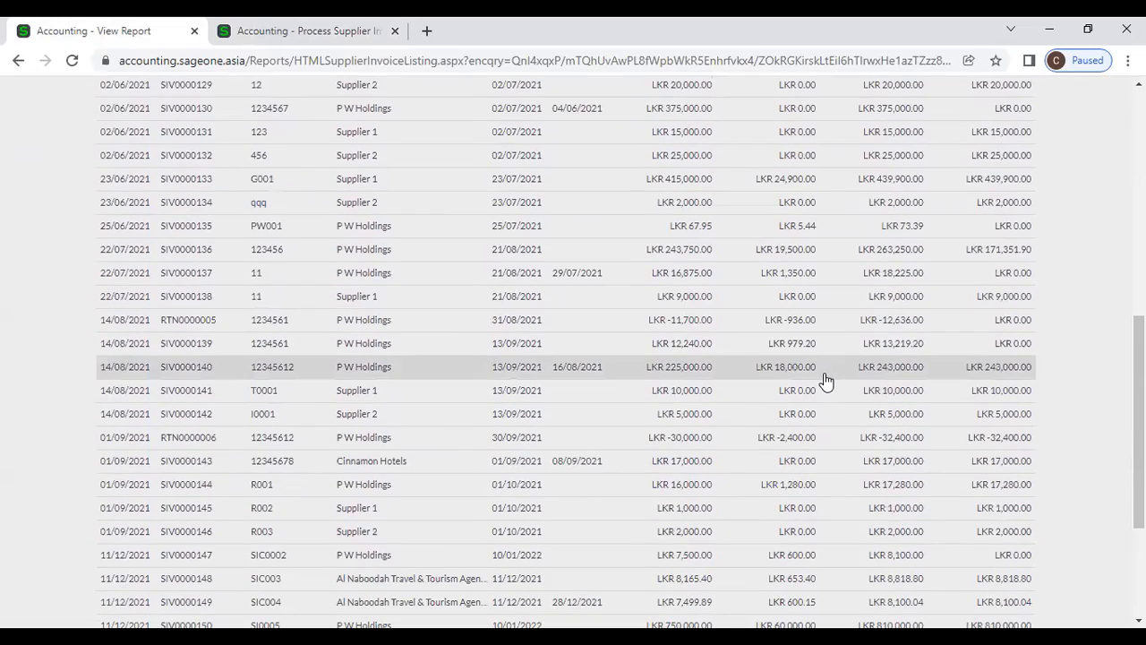
{"action": "scroll", "coordinate": [826, 380], "scroll_direction": "down", "scroll_amount": 2}
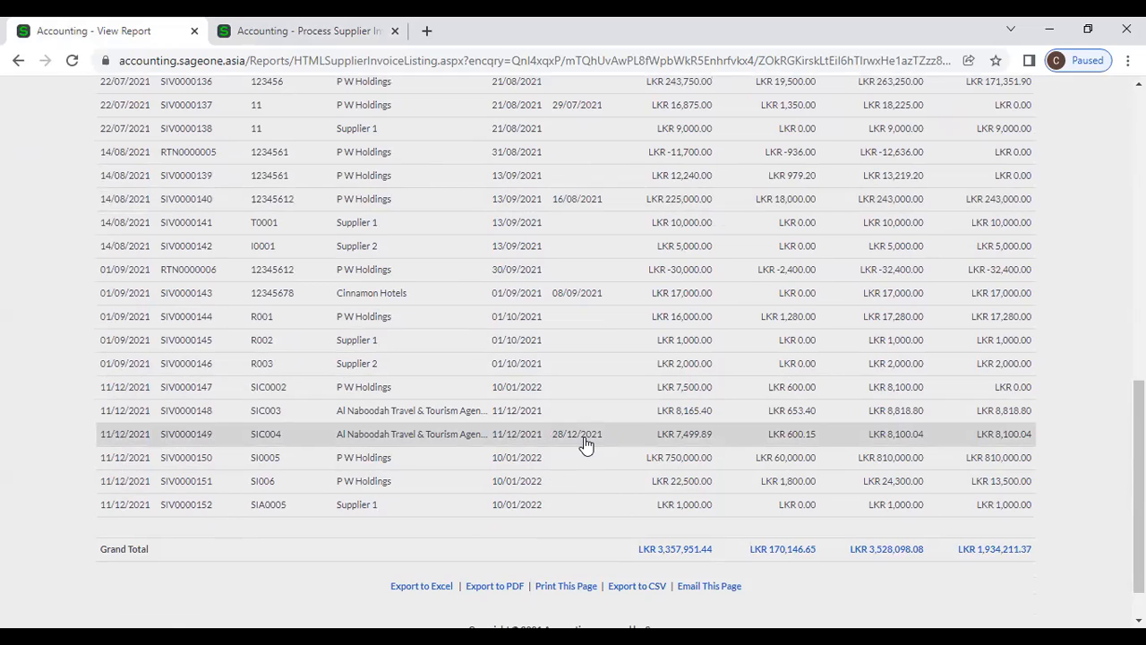
{"action": "scroll", "coordinate": [584, 444], "scroll_direction": "up", "scroll_amount": 12}
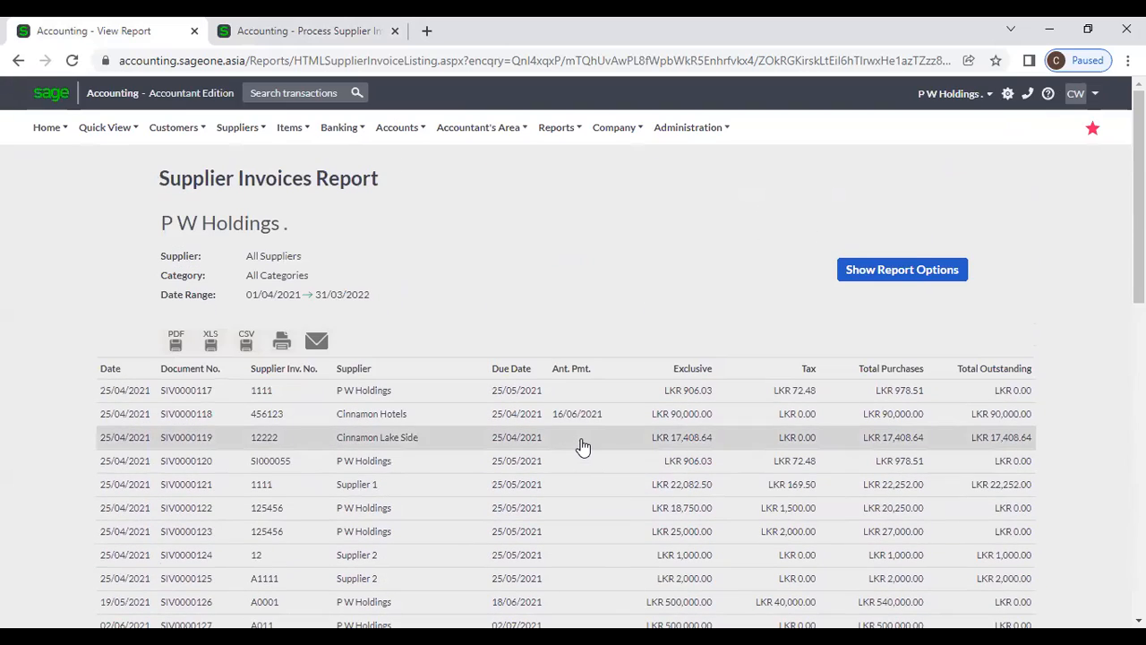
Generate the Supplier Unallocated Payments report for all dates with returns, adjustments and supplier currency included, and review the payments by supplier
{"action": "left_click", "coordinate": [294, 31]}
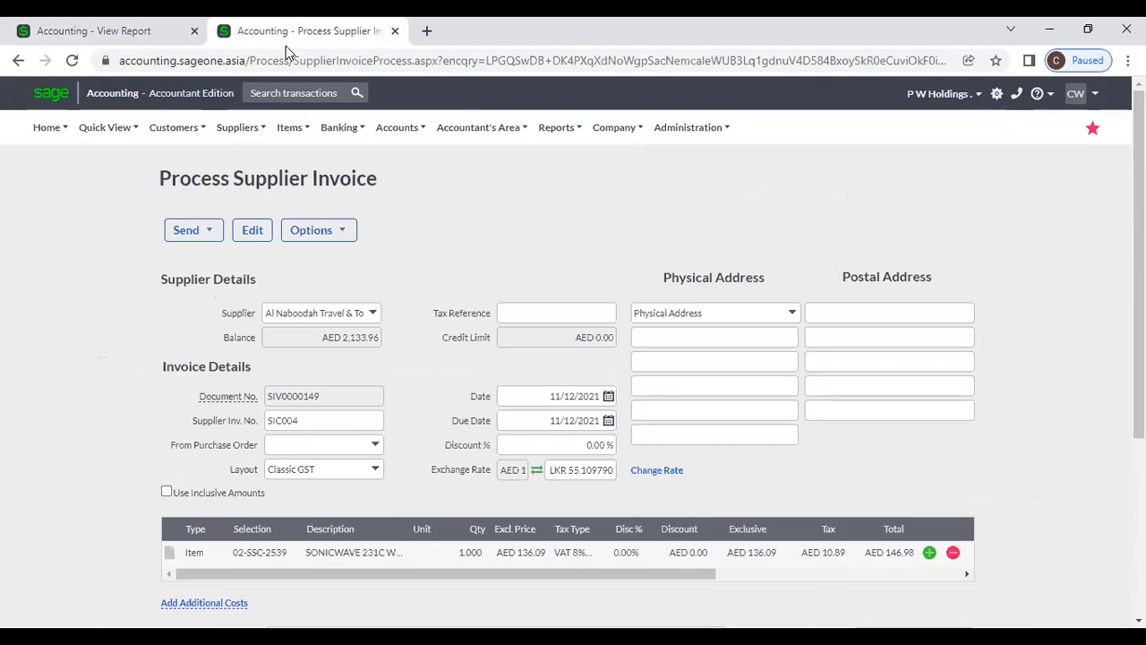
{"action": "mouse_move", "coordinate": [249, 135]}
{"action": "mouse_move", "coordinate": [258, 234]}
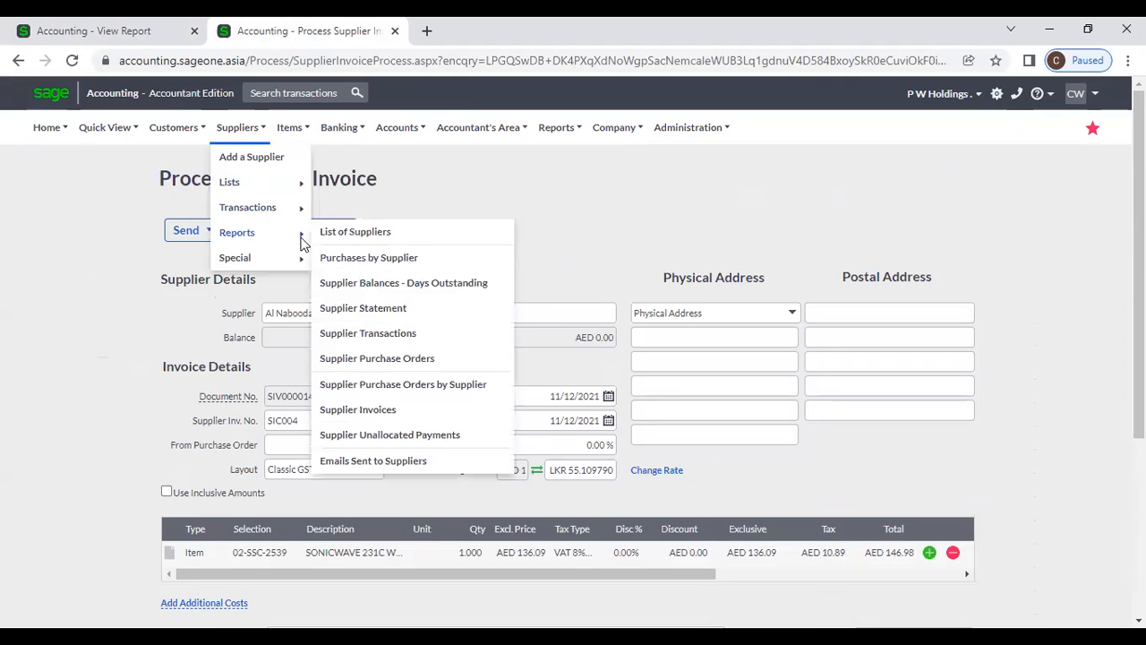
{"action": "left_click", "coordinate": [439, 436]}
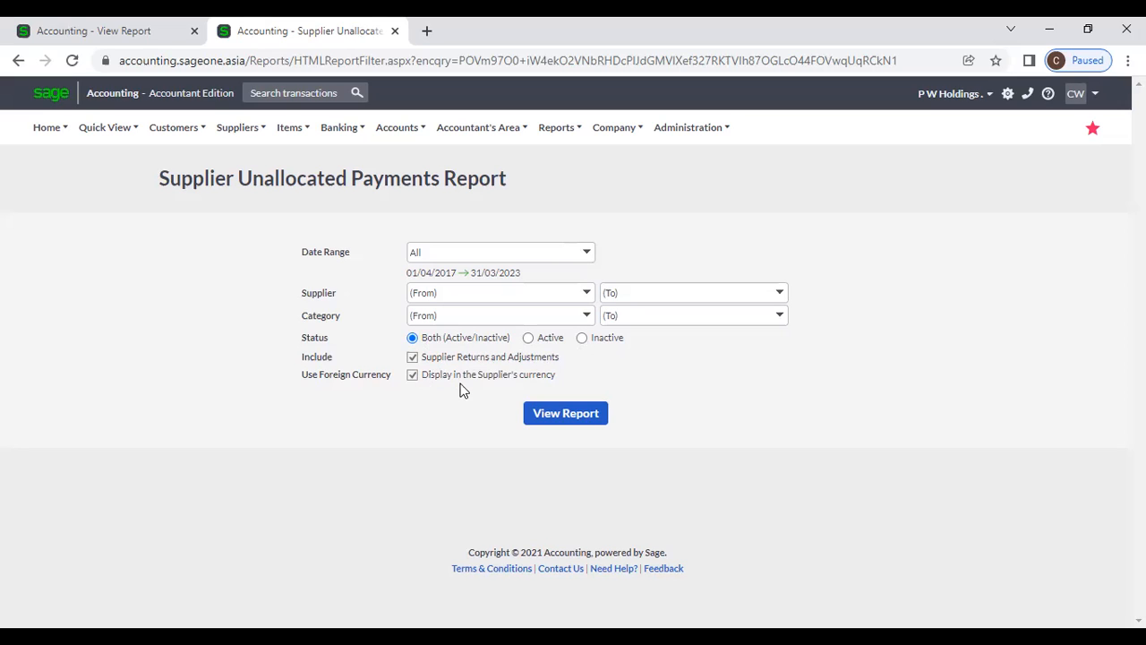
{"action": "left_click", "coordinate": [557, 420]}
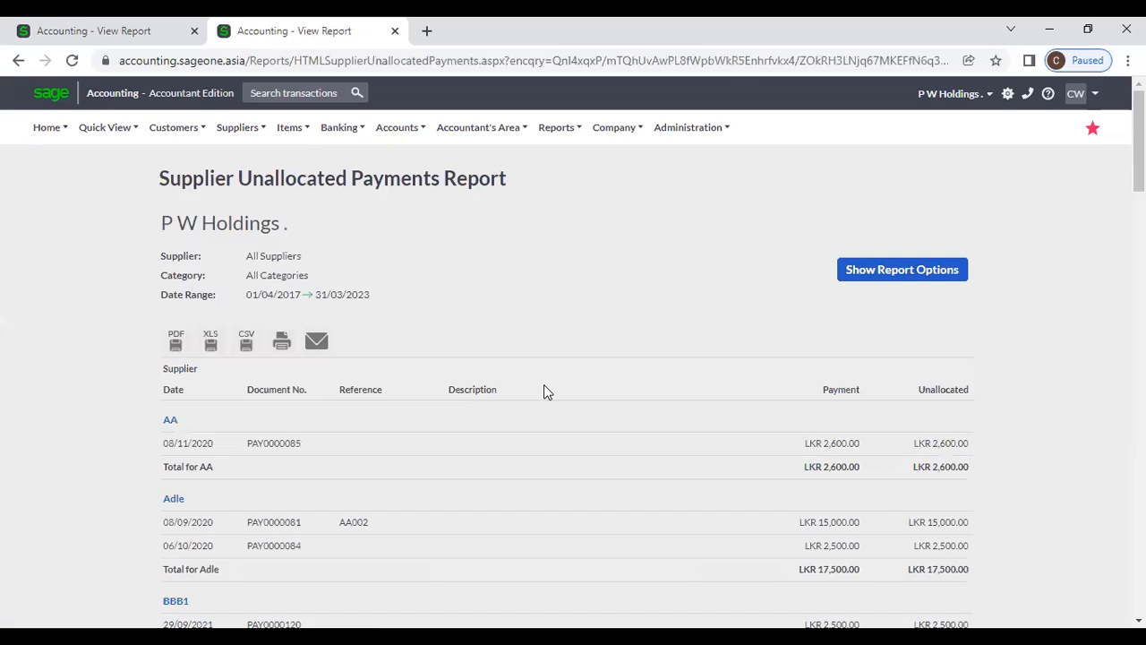
{"action": "scroll", "coordinate": [543, 386], "scroll_direction": "down", "scroll_amount": 3}
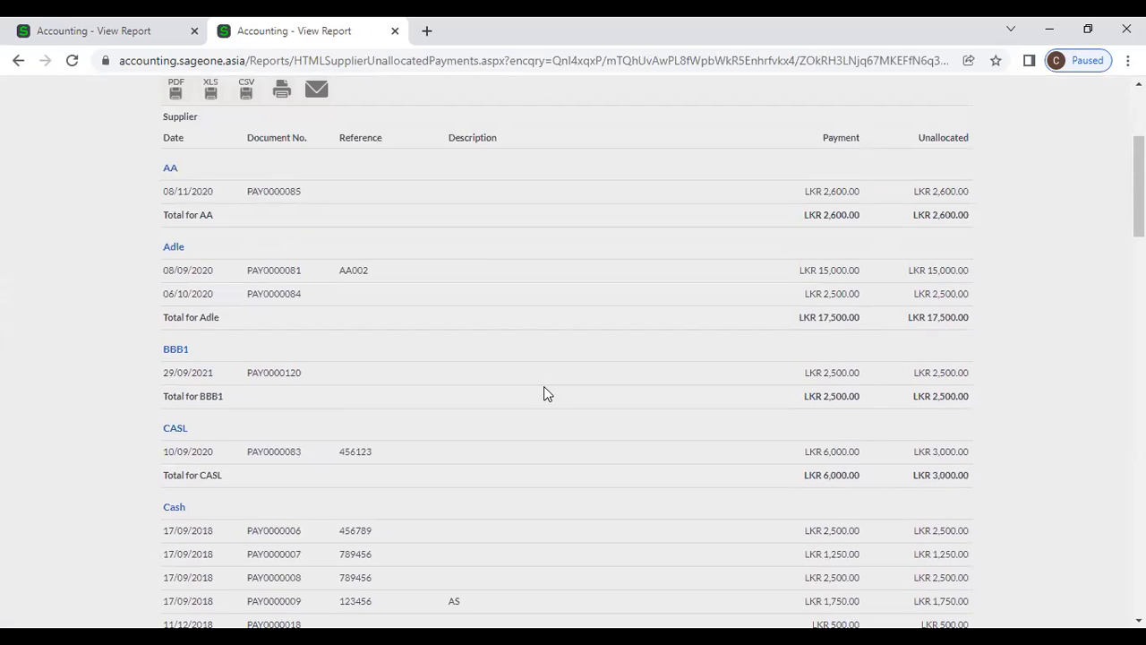
{"action": "scroll", "coordinate": [543, 386], "scroll_direction": "down", "scroll_amount": 3}
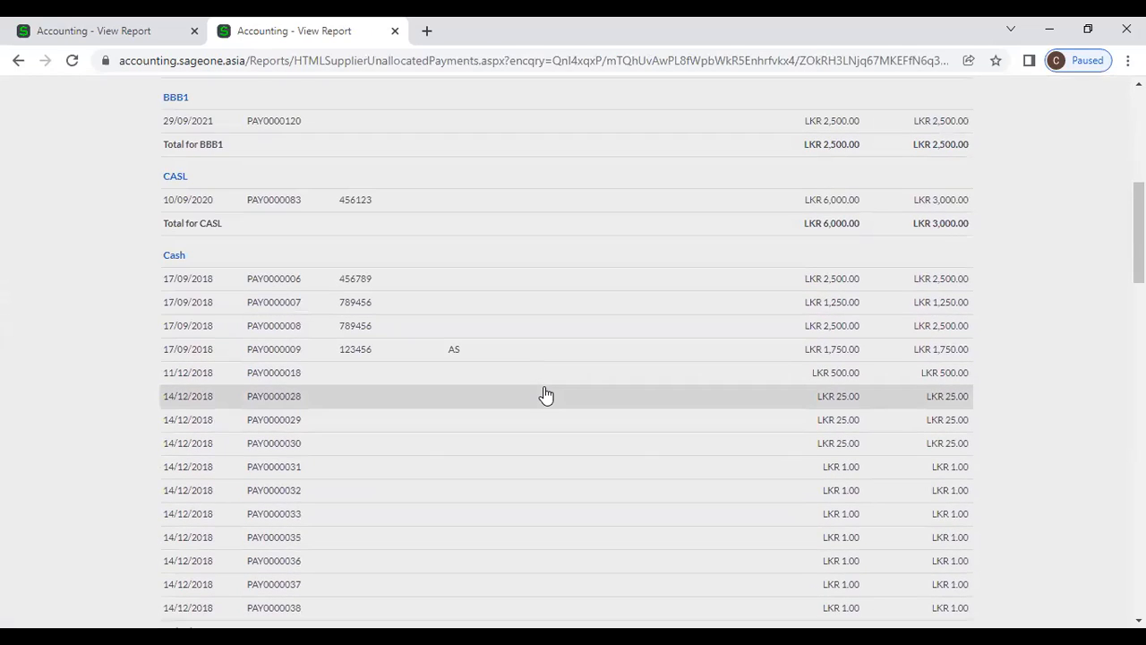
{"action": "scroll", "coordinate": [545, 394], "scroll_direction": "up", "scroll_amount": 6}
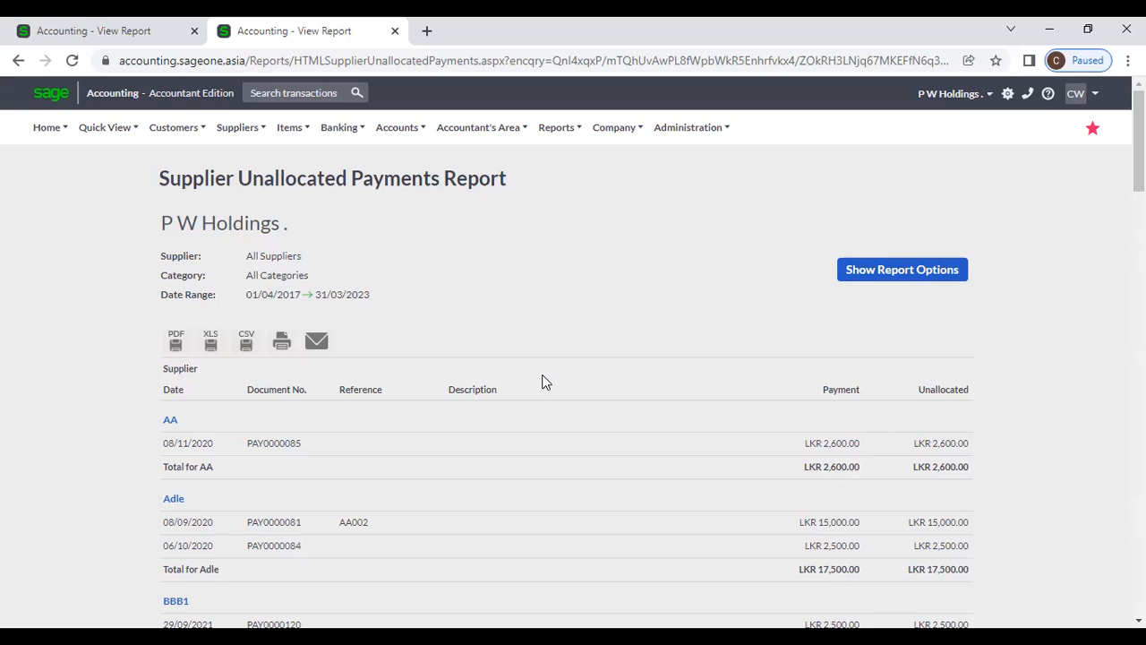
Duplicate the Supplier Unallocated Payments report's browser tab and review the unallocated payments under the Cash supplier in the original
{"action": "right_click", "coordinate": [272, 33]}
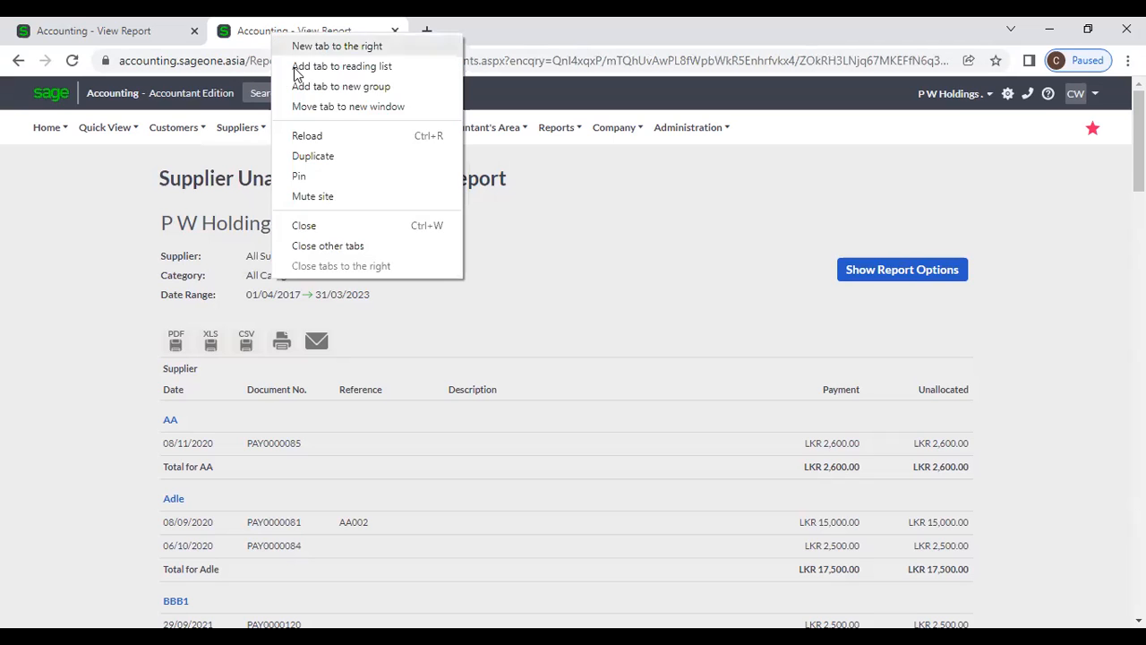
{"action": "left_click", "coordinate": [332, 150]}
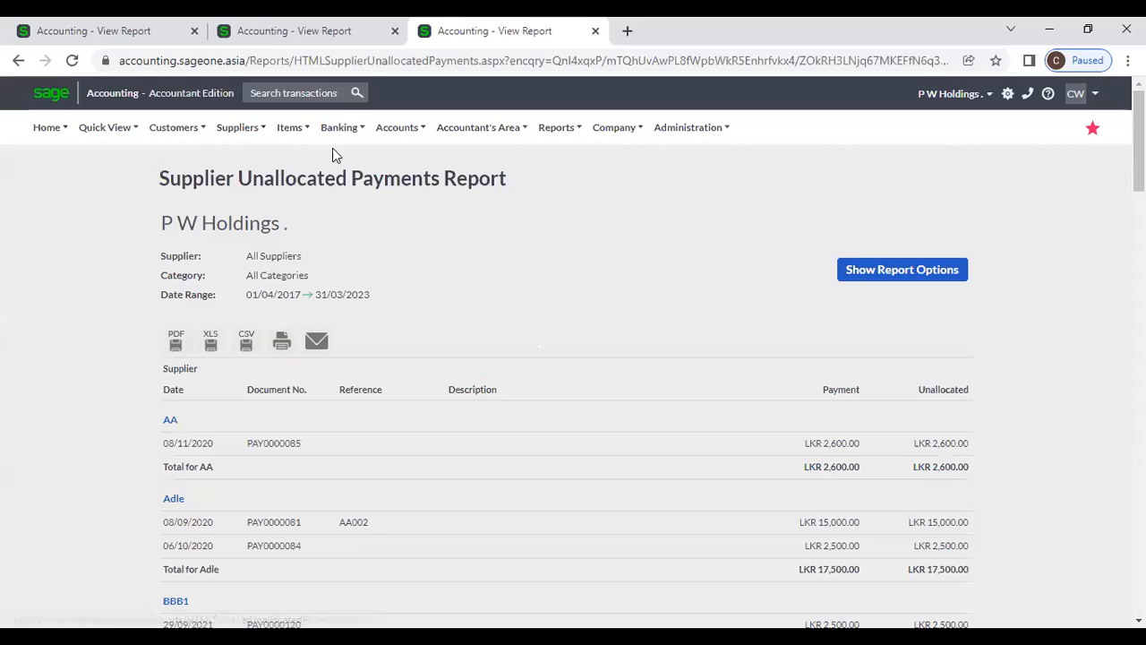
{"action": "left_click", "coordinate": [277, 31]}
{"action": "left_click", "coordinate": [424, 336]}
{"action": "scroll", "coordinate": [428, 333], "scroll_direction": "down", "scroll_amount": 8}
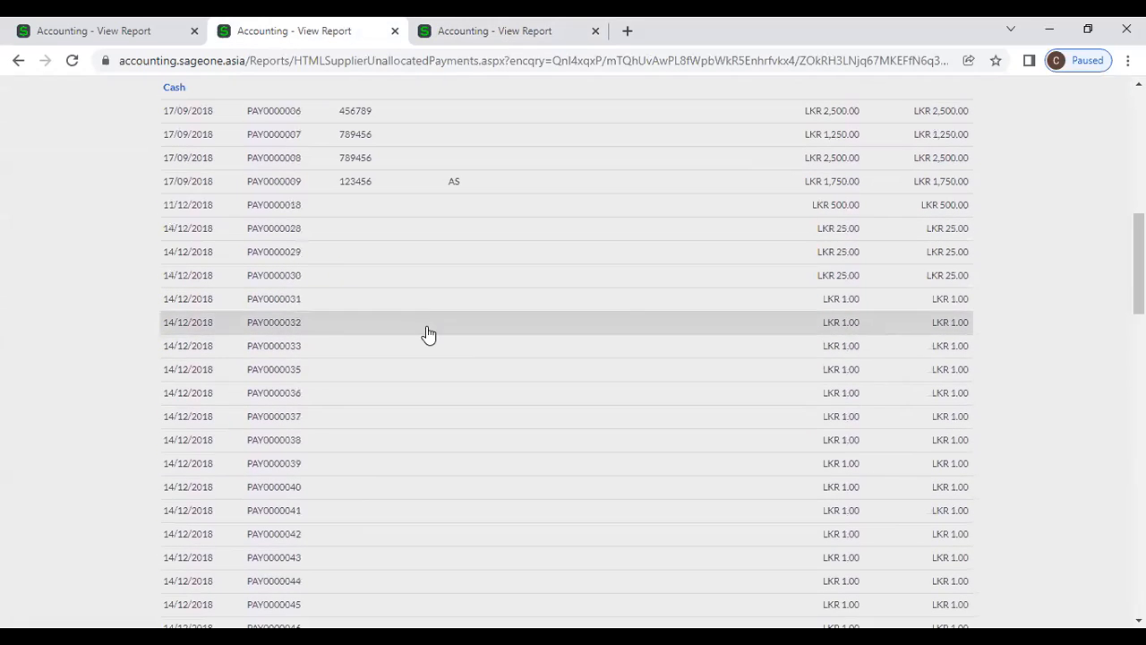
{"action": "scroll", "coordinate": [428, 333], "scroll_direction": "up", "scroll_amount": 2}
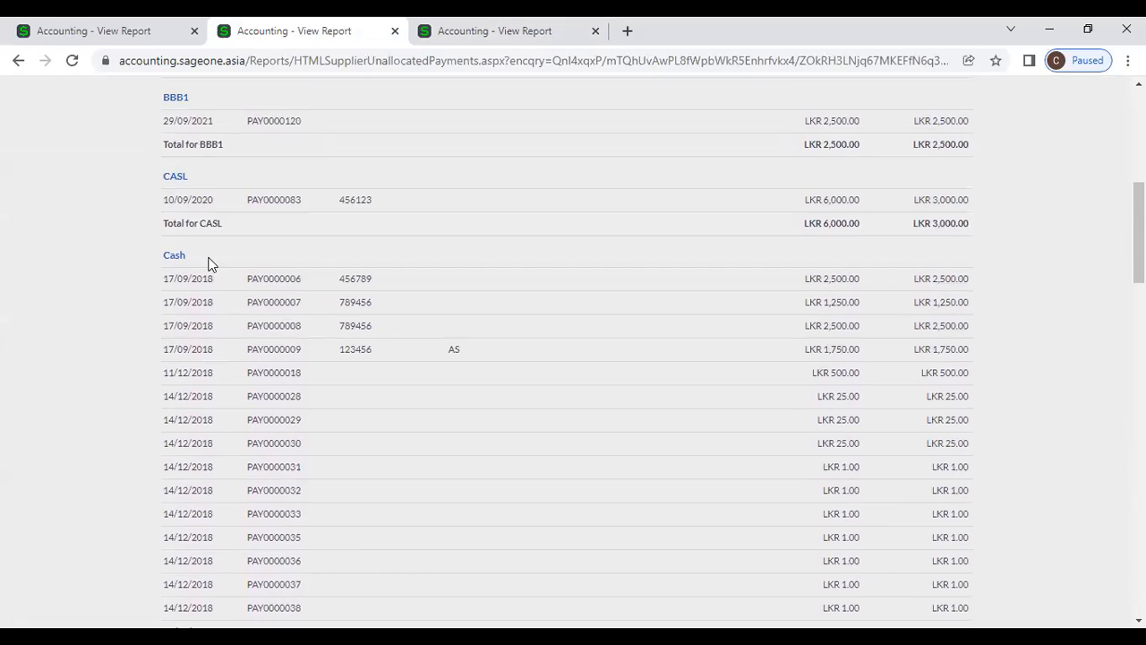
Open the options of the Supplier Balances - Days Outstanding report in the duplicated browser tab
{"action": "left_click", "coordinate": [488, 31]}
{"action": "mouse_move", "coordinate": [478, 127]}
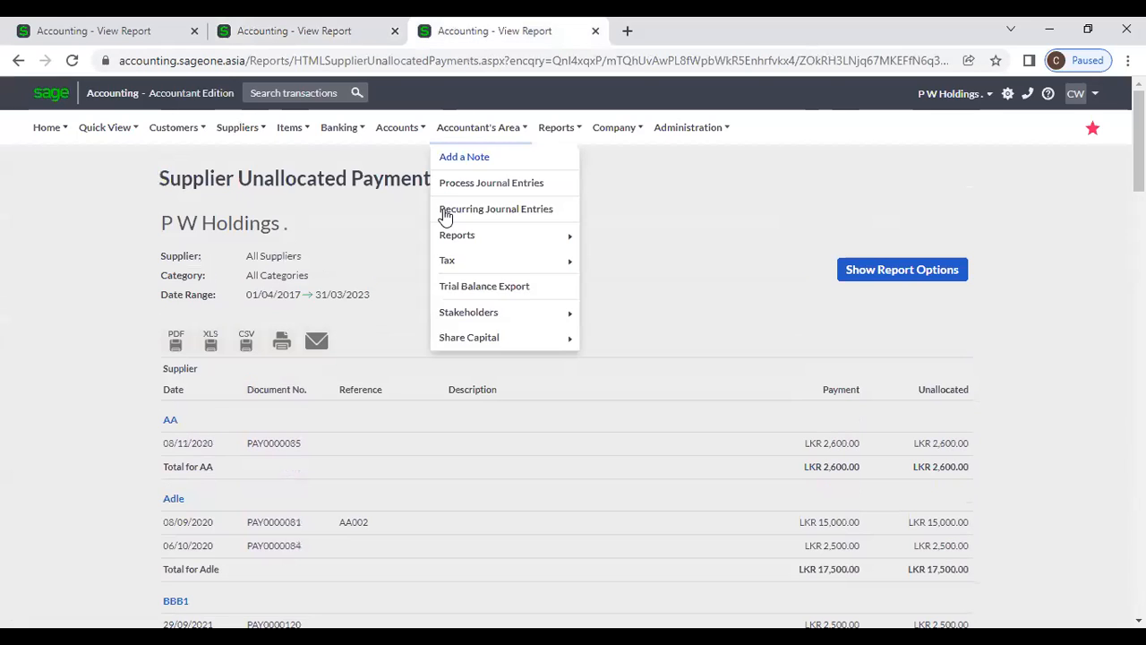
{"action": "mouse_move", "coordinate": [240, 134]}
{"action": "mouse_move", "coordinate": [251, 210]}
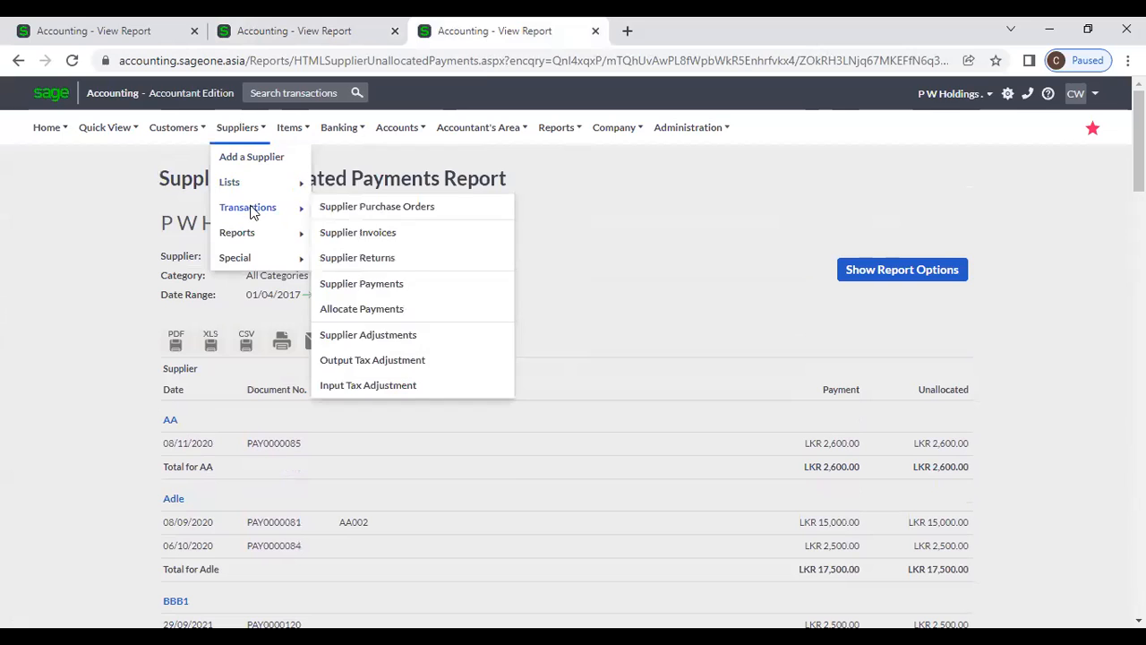
{"action": "mouse_move", "coordinate": [256, 232]}
{"action": "left_click", "coordinate": [394, 281]}
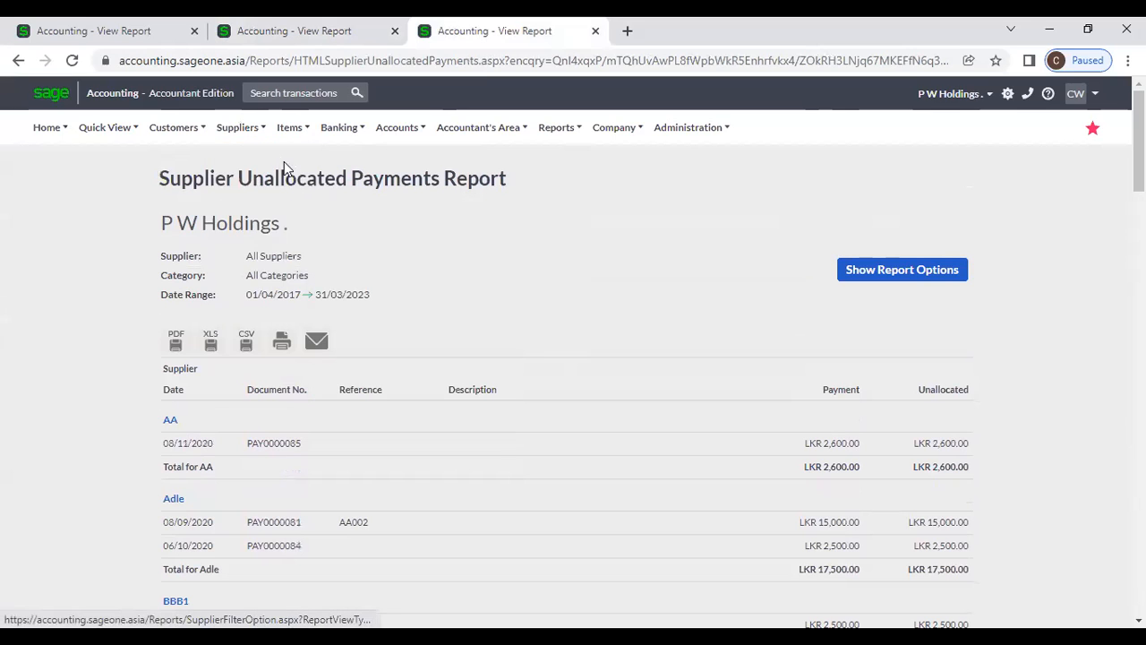
{"action": "mouse_move", "coordinate": [254, 136]}
{"action": "mouse_move", "coordinate": [256, 233]}
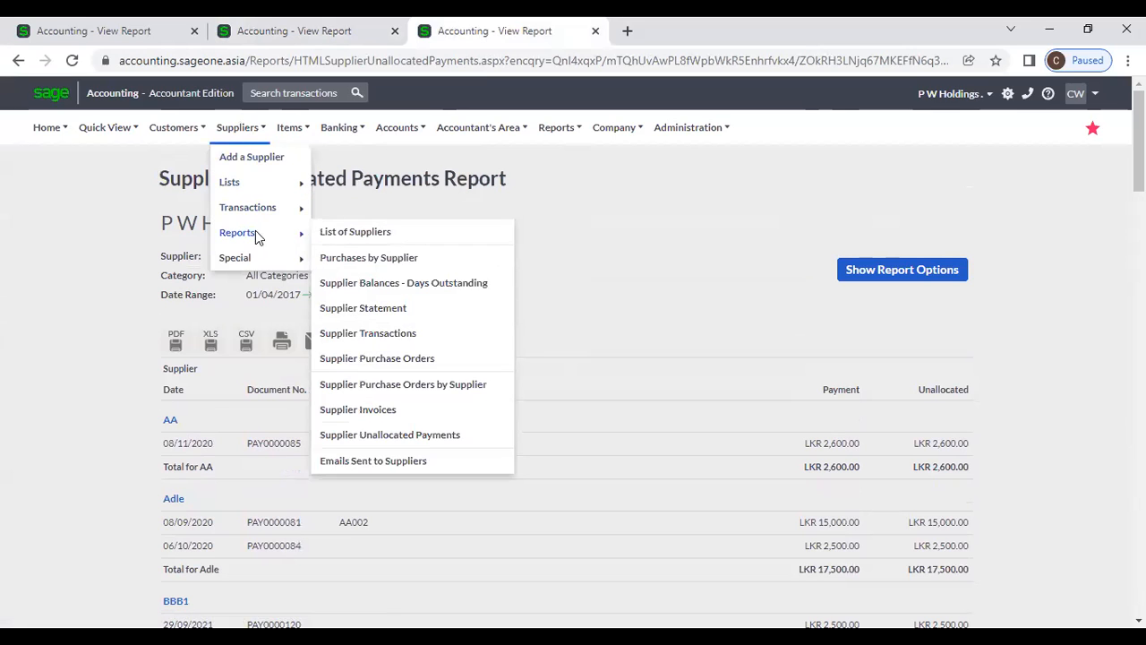
{"action": "left_click", "coordinate": [425, 288]}
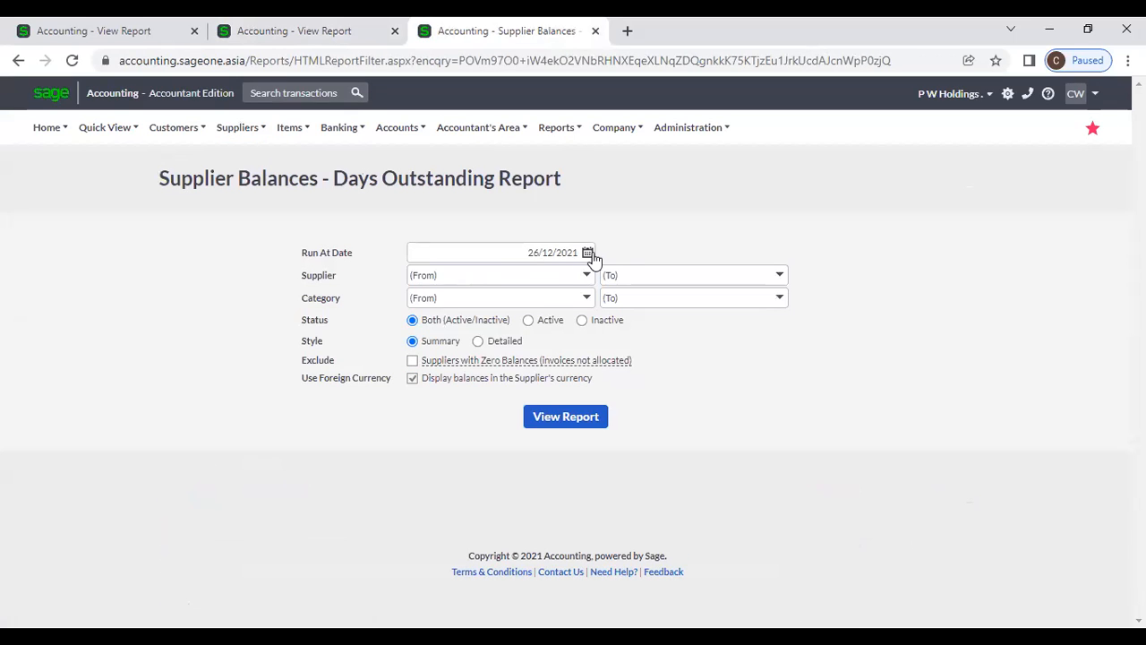
{"action": "left_click", "coordinate": [591, 255]}
{"action": "left_click", "coordinate": [588, 255]}
{"action": "left_click", "coordinate": [586, 276]}
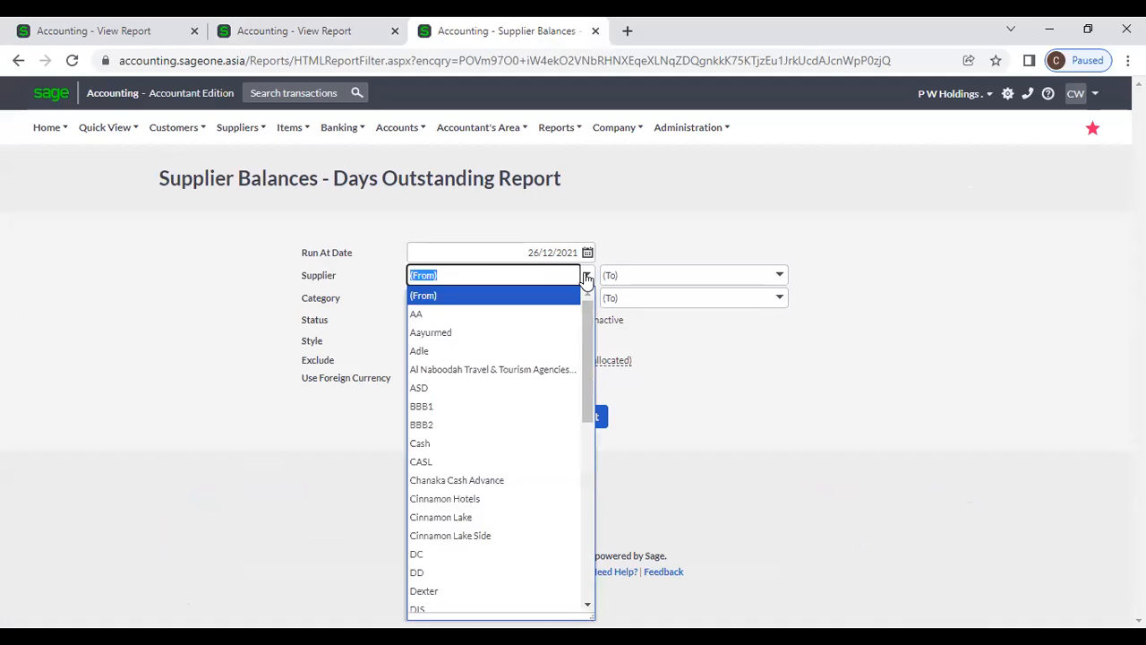
{"action": "type", "text": "Cash"}
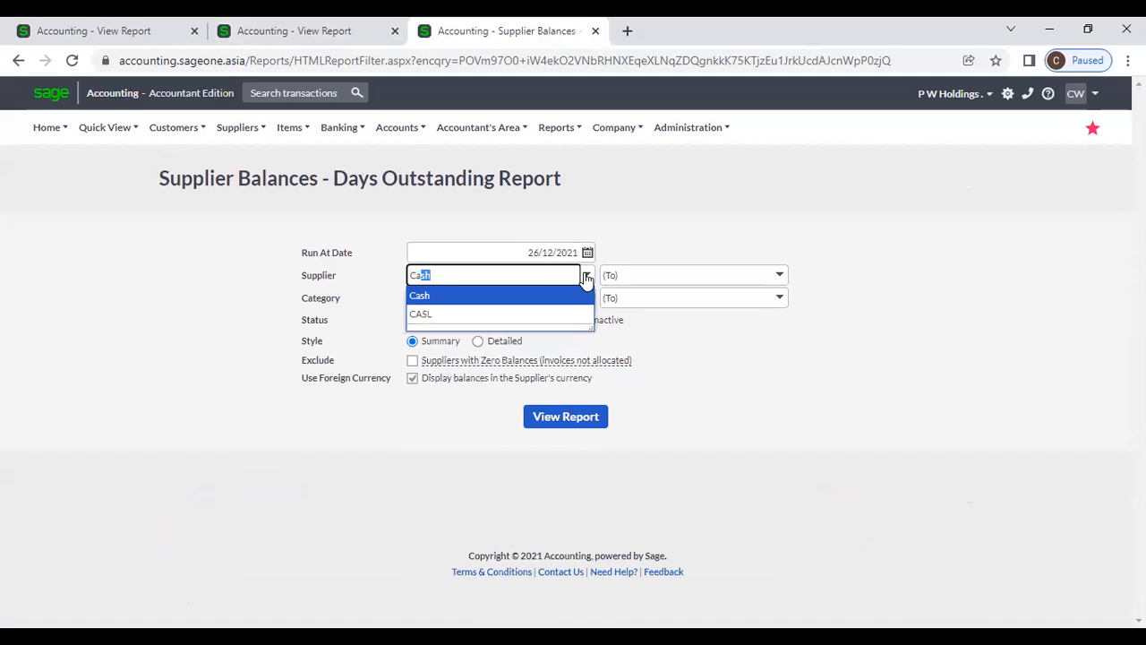
{"action": "key", "text": "Return"}
Generate the Supplier Balances - Days Outstanding report in detailed style for supplier P W Holdings
{"action": "left_click", "coordinate": [586, 277]}
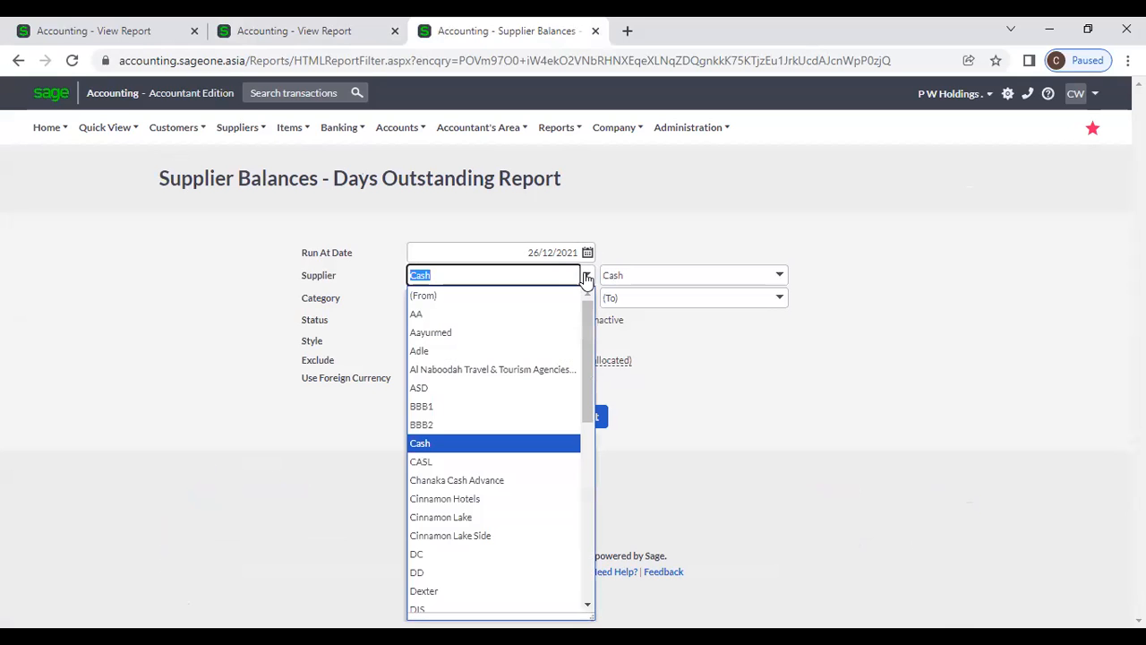
{"action": "type", "text": "P W Holdings"}
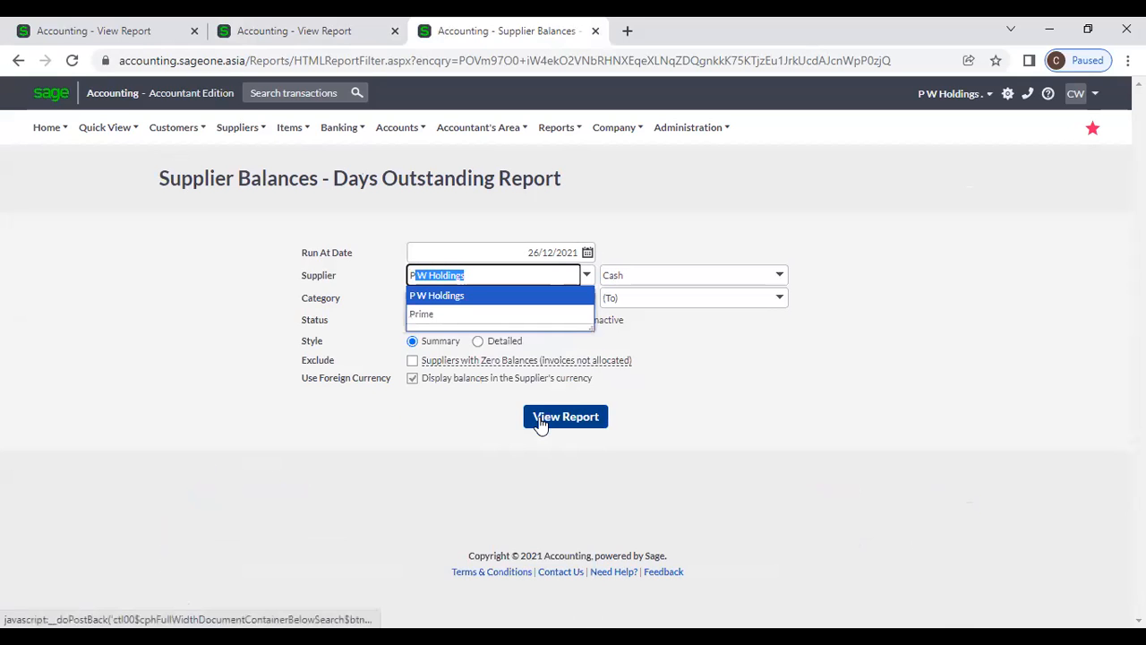
{"action": "key", "text": "Return"}
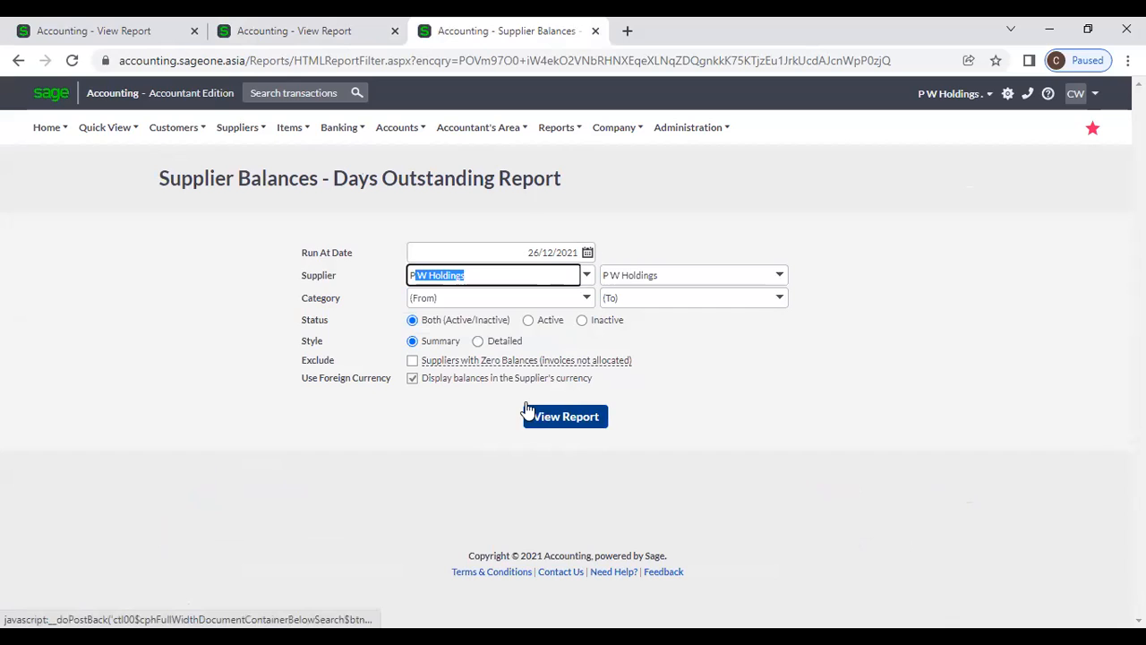
{"action": "left_click", "coordinate": [477, 341]}
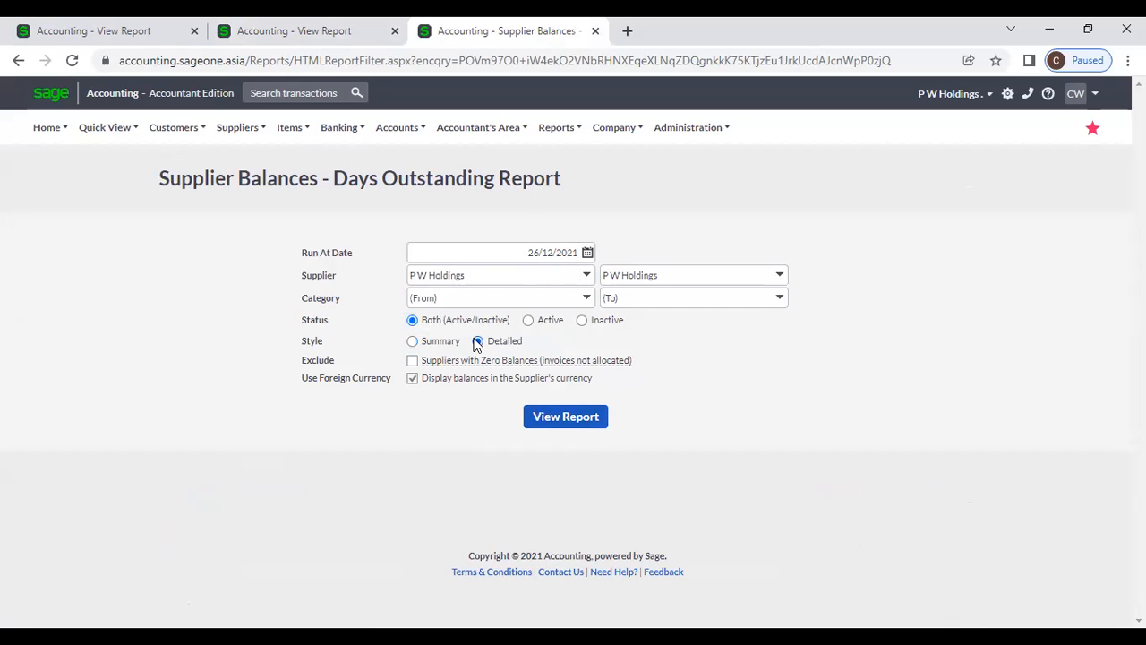
{"action": "left_click", "coordinate": [530, 412]}
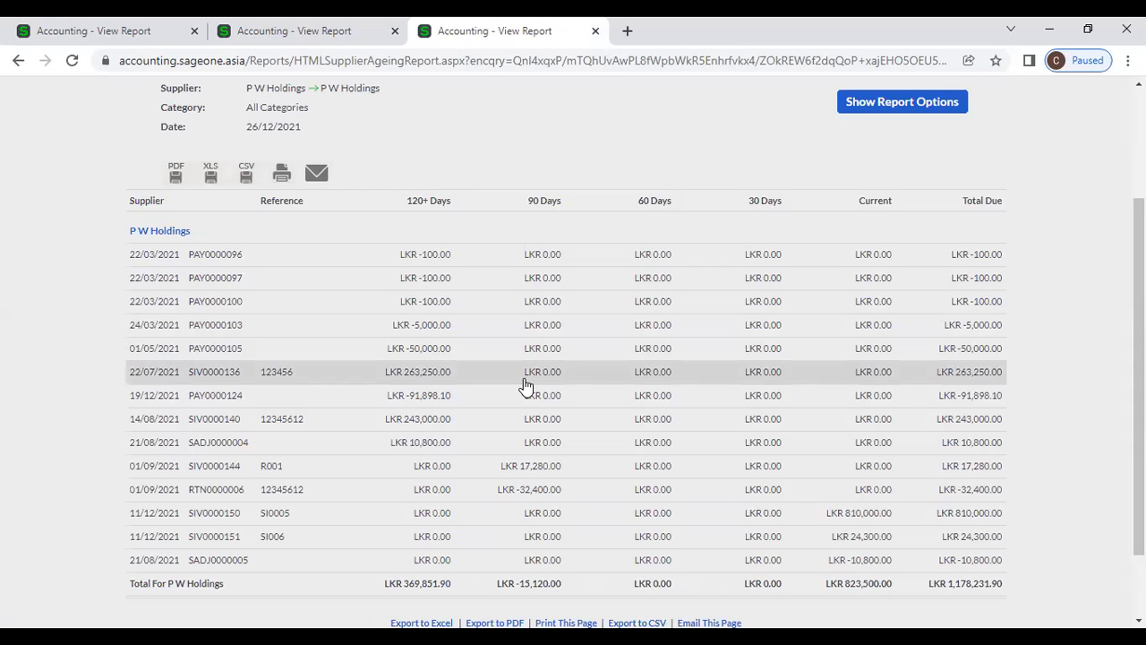
Examine P W Holdings' outstanding balances by age and compare the report with the Supplier Unallocated Payments report
{"action": "scroll", "coordinate": [526, 385], "scroll_direction": "up", "scroll_amount": 2}
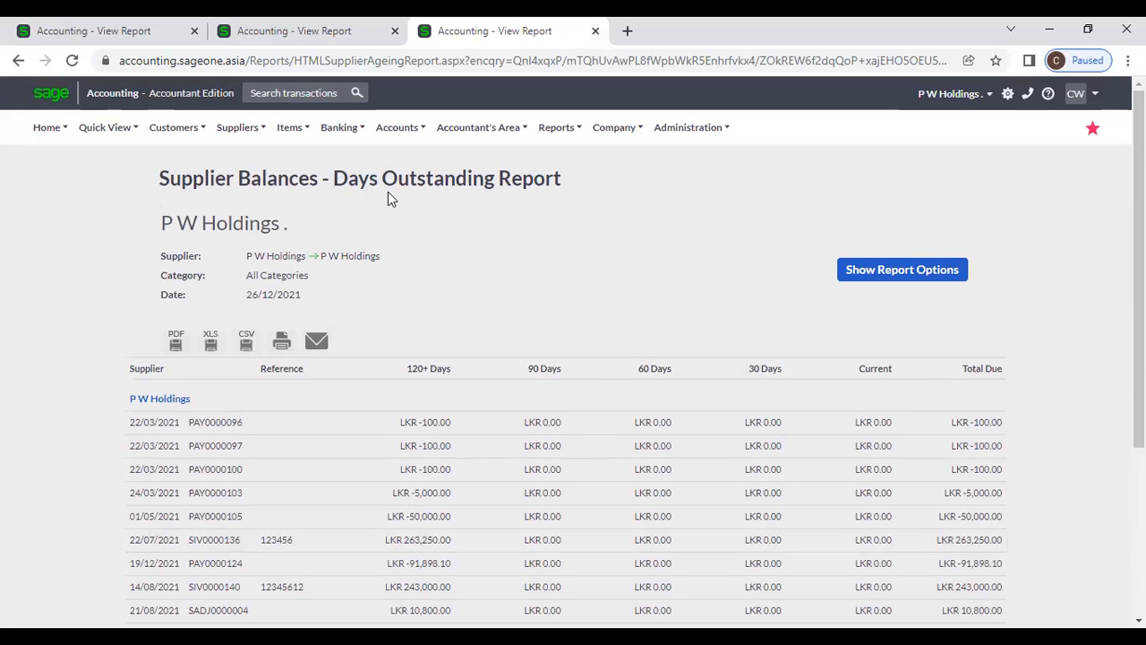
{"action": "scroll", "coordinate": [488, 220], "scroll_direction": "down", "scroll_amount": 3}
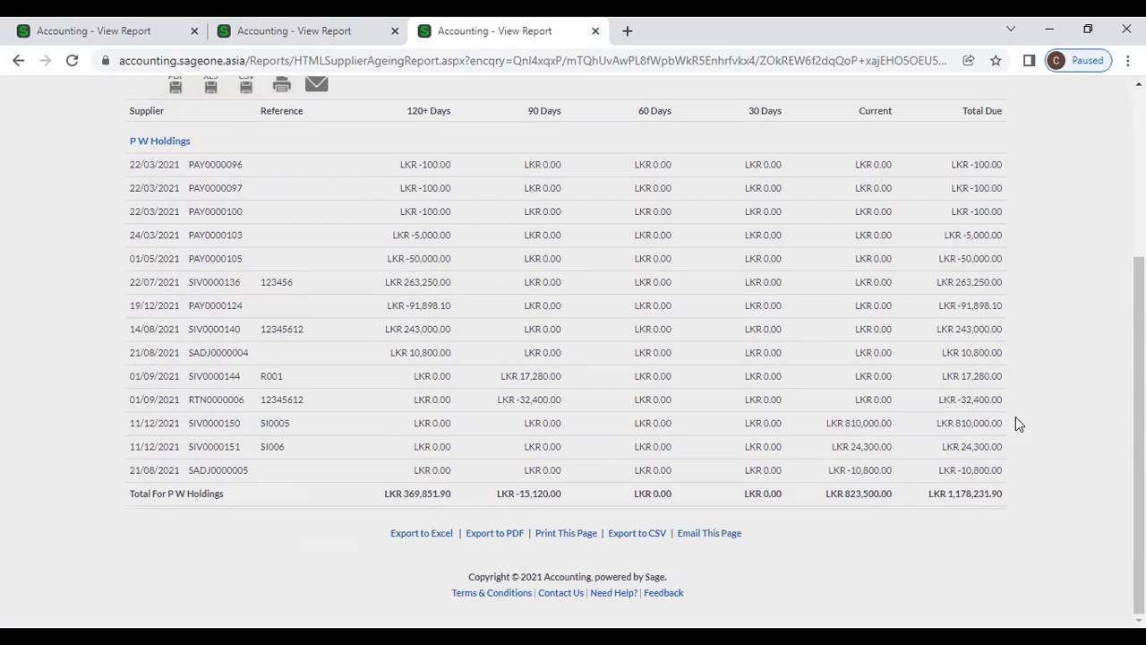
{"action": "left_click", "coordinate": [318, 27]}
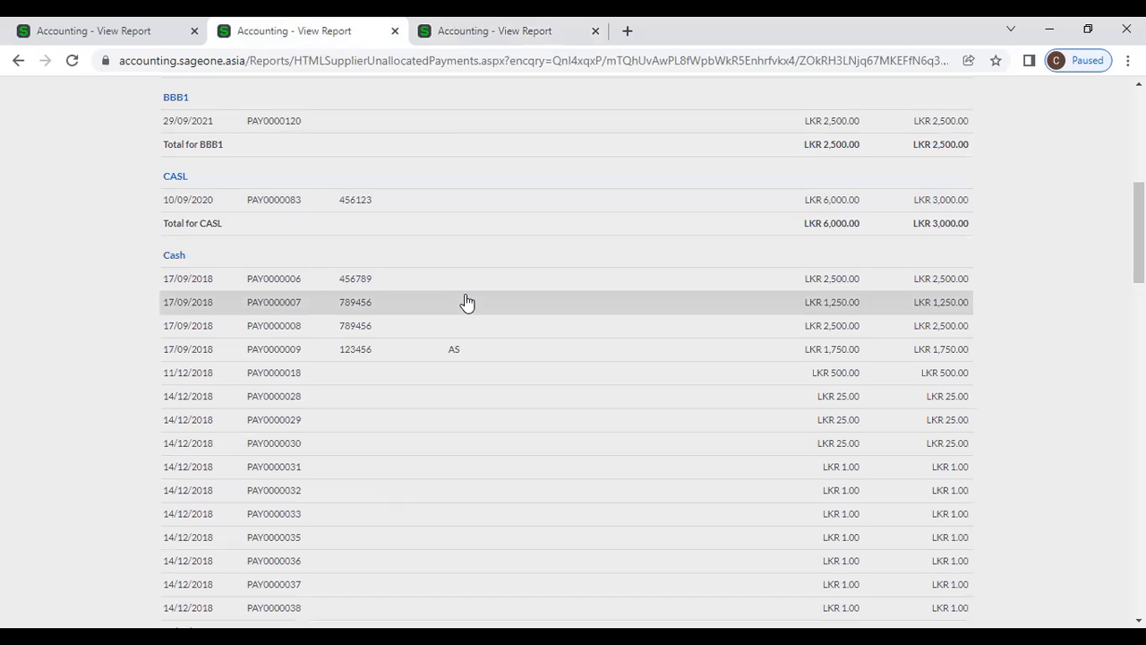
{"action": "scroll", "coordinate": [464, 304], "scroll_direction": "up", "scroll_amount": 5}
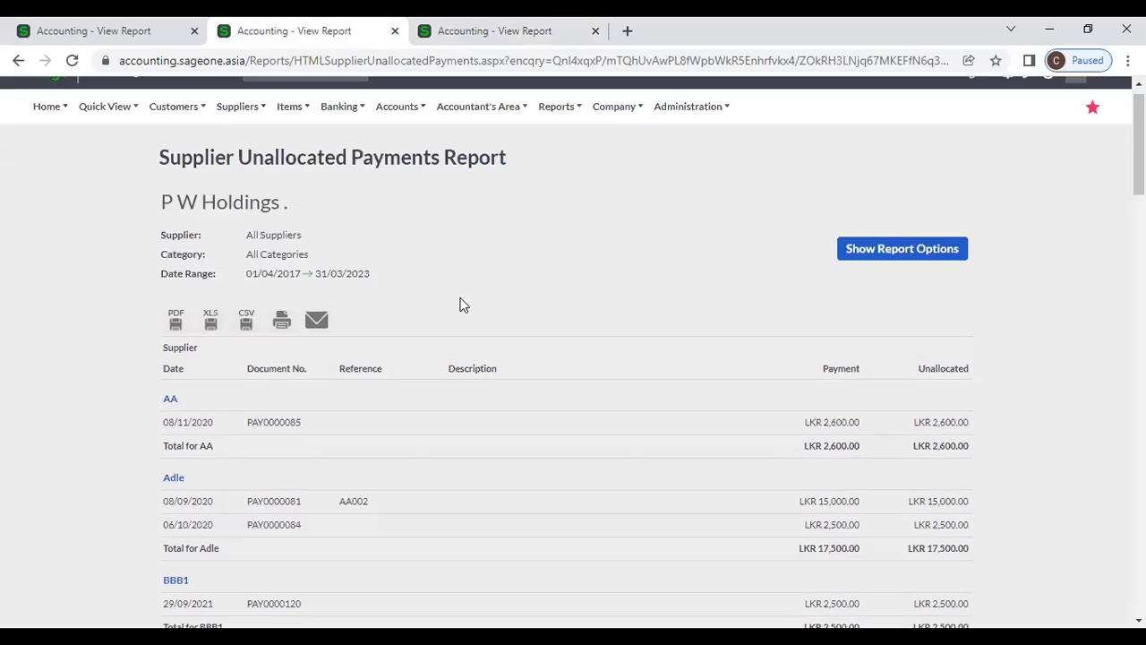
{"action": "scroll", "coordinate": [457, 289], "scroll_direction": "up", "scroll_amount": 1}
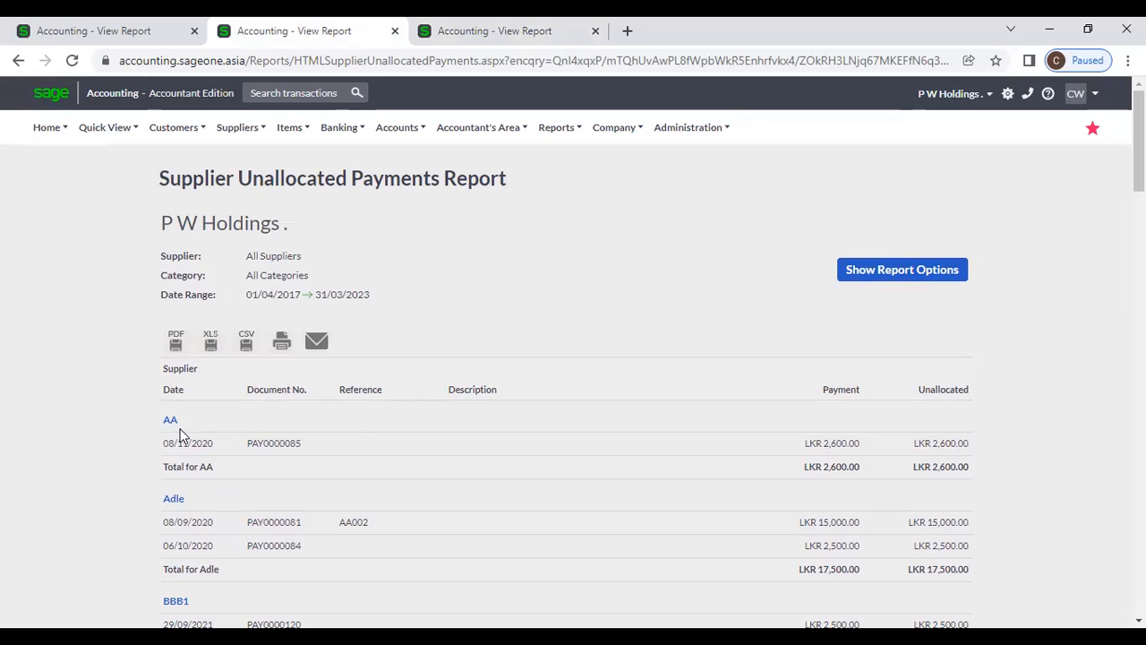
{"action": "scroll", "coordinate": [179, 436], "scroll_direction": "down", "scroll_amount": 1}
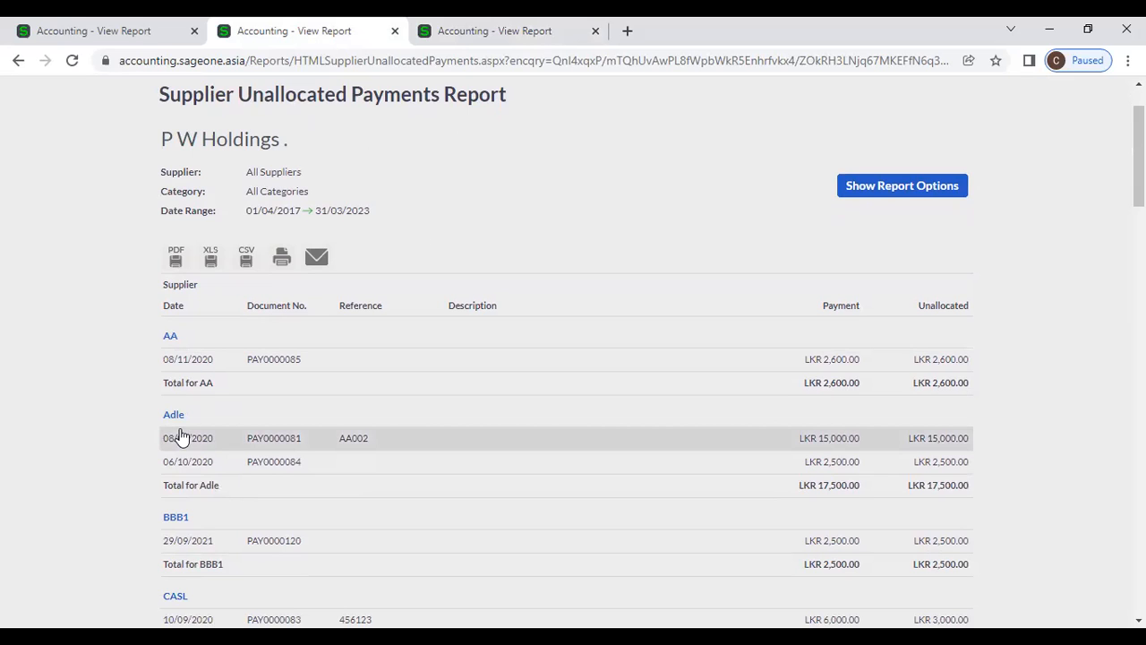
{"action": "left_click", "coordinate": [484, 29]}
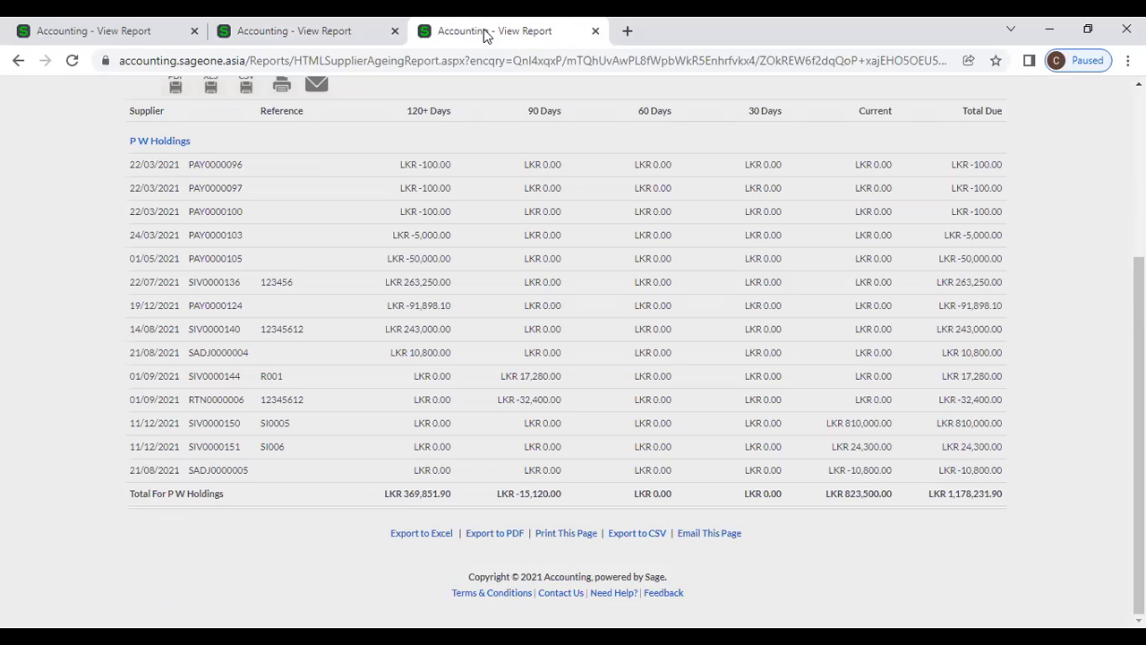
{"action": "scroll", "coordinate": [547, 383], "scroll_direction": "up", "scroll_amount": 2}
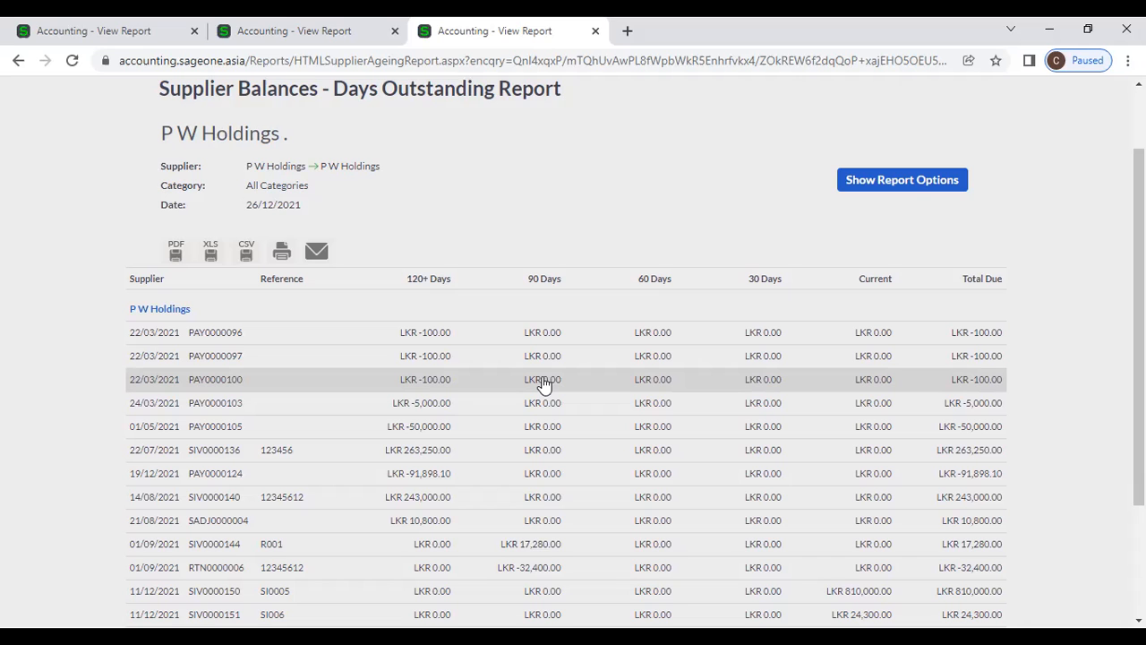
{"action": "scroll", "coordinate": [430, 428], "scroll_direction": "down", "scroll_amount": 1}
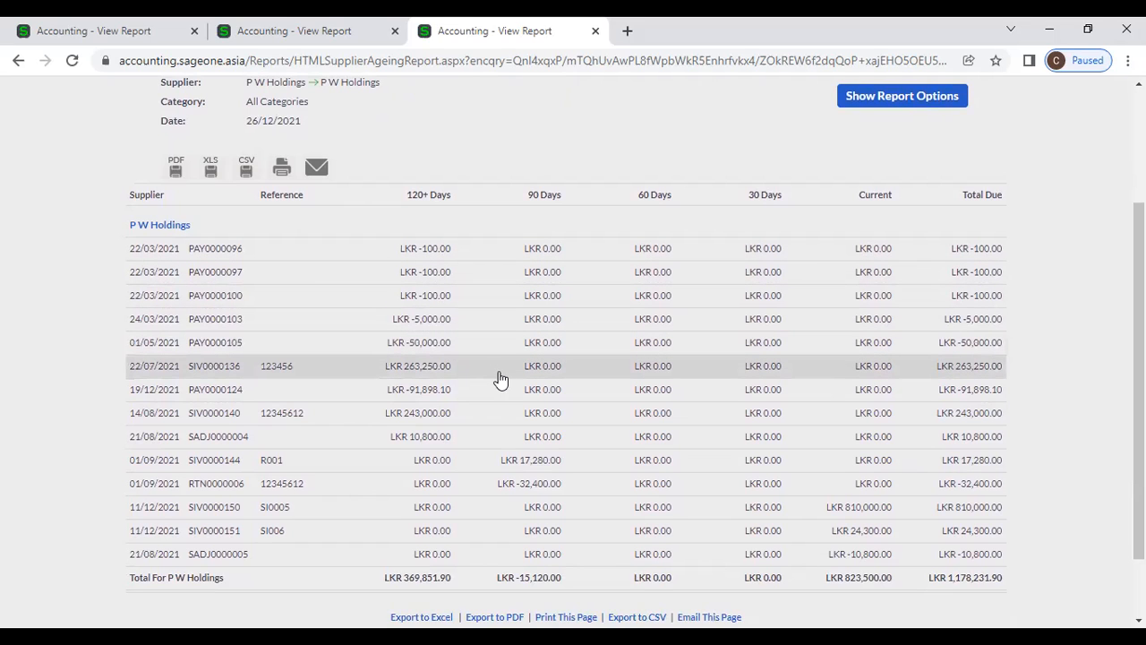
{"action": "left_click", "coordinate": [266, 32]}
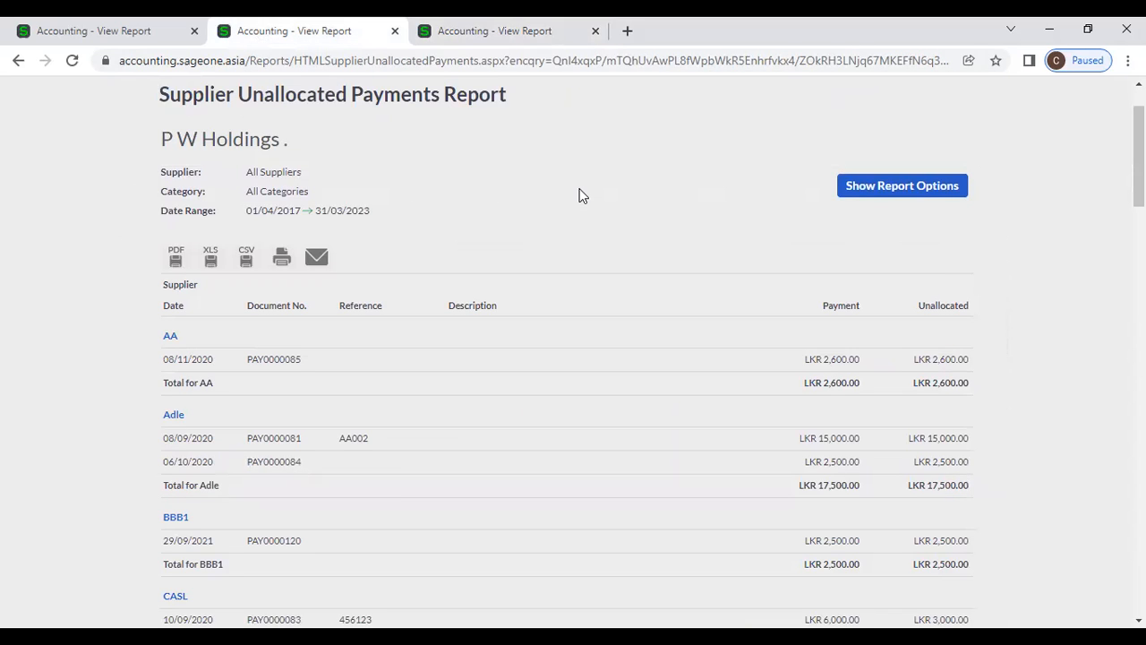
{"action": "scroll", "coordinate": [257, 391], "scroll_direction": "up", "scroll_amount": 1}
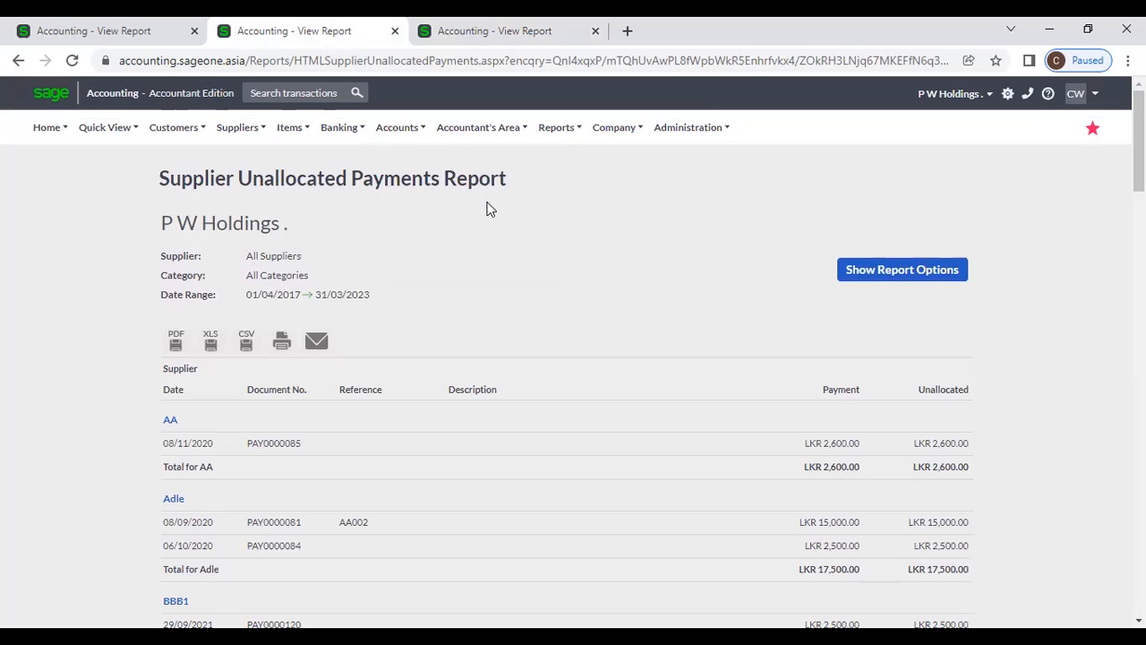
{"action": "scroll", "coordinate": [486, 209], "scroll_direction": "down", "scroll_amount": 1}
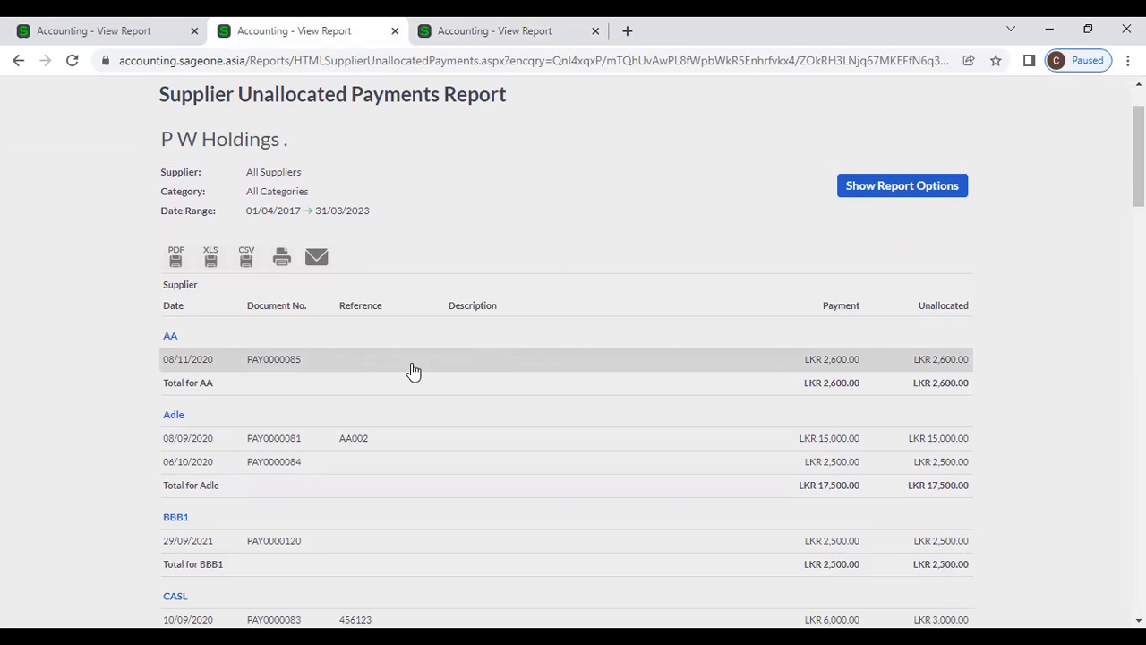
Duplicate the Supplier Balances report's browser tab and open the supplier payment allocations page in the copy
{"action": "left_click", "coordinate": [490, 35]}
{"action": "right_click", "coordinate": [491, 34]}
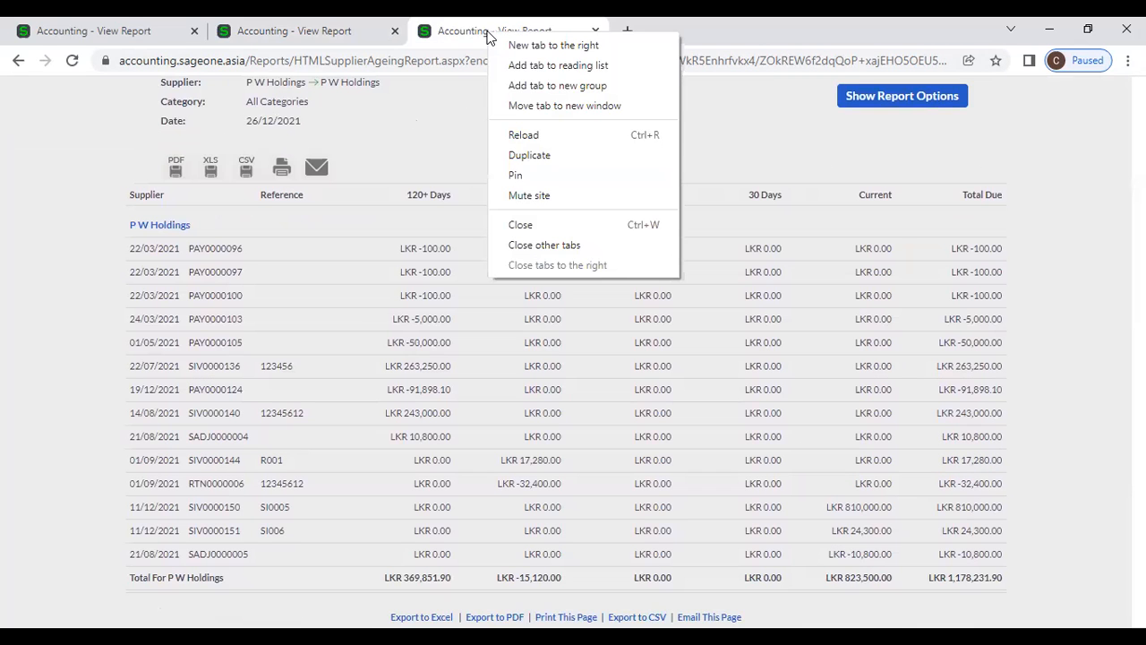
{"action": "left_click", "coordinate": [547, 149]}
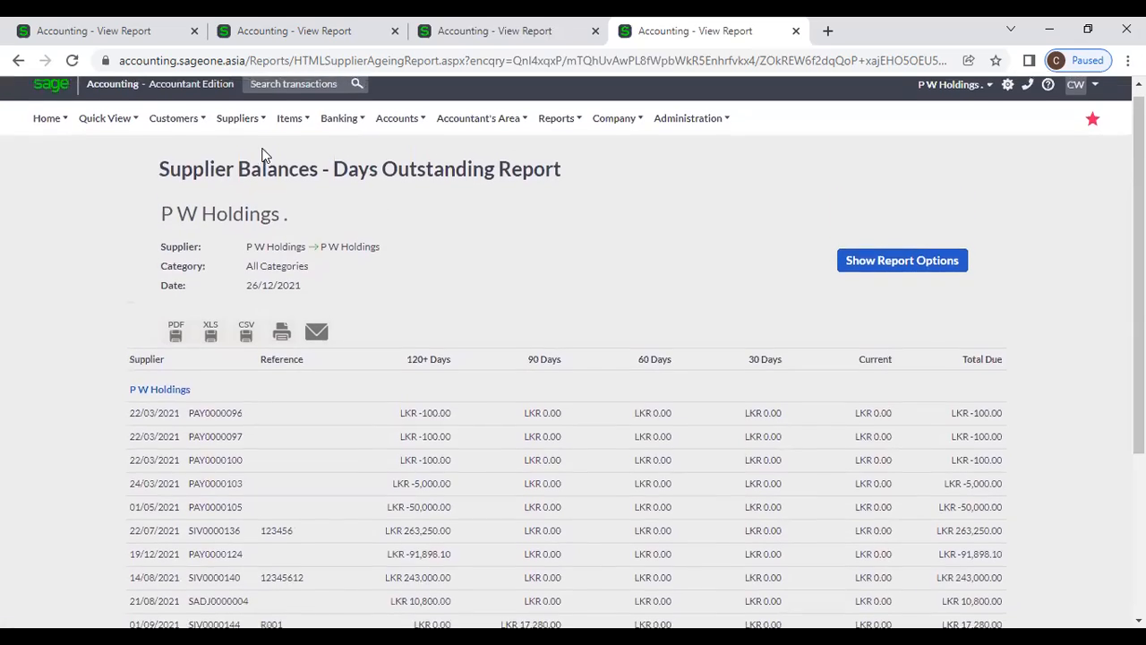
{"action": "left_click", "coordinate": [231, 131]}
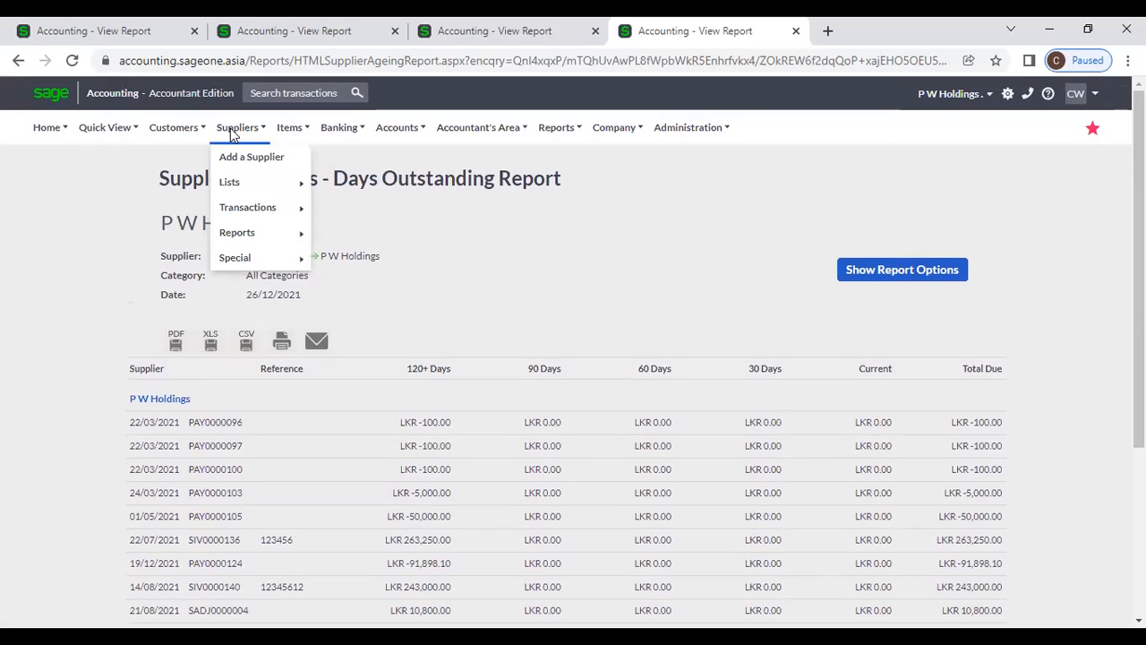
{"action": "mouse_move", "coordinate": [253, 213]}
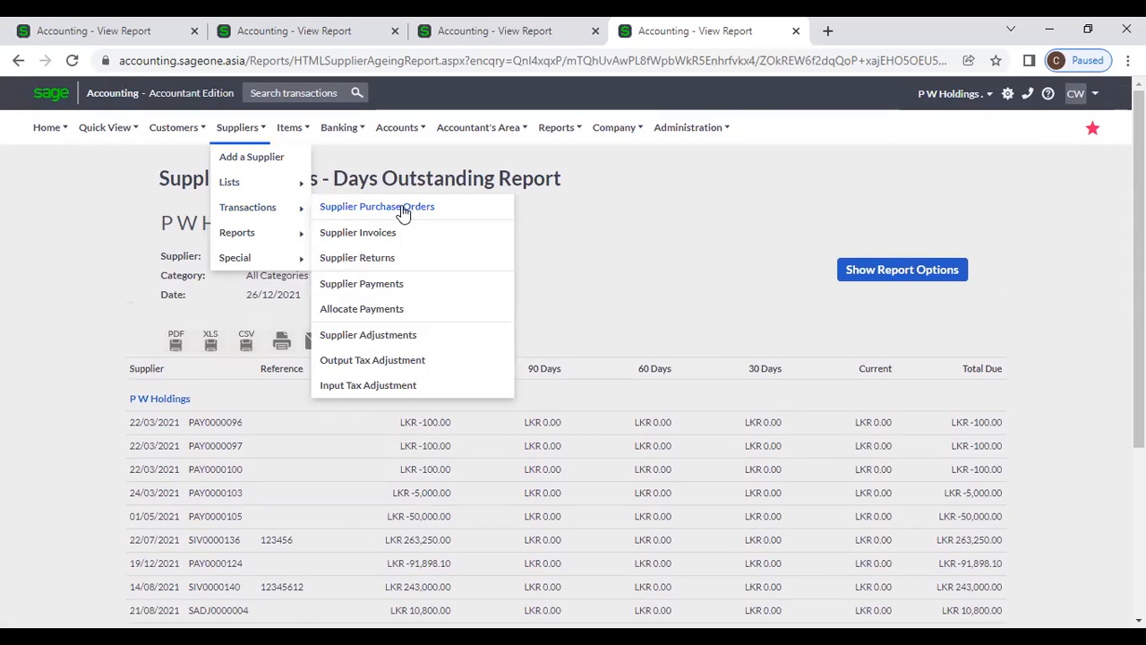
{"action": "left_click", "coordinate": [399, 309]}
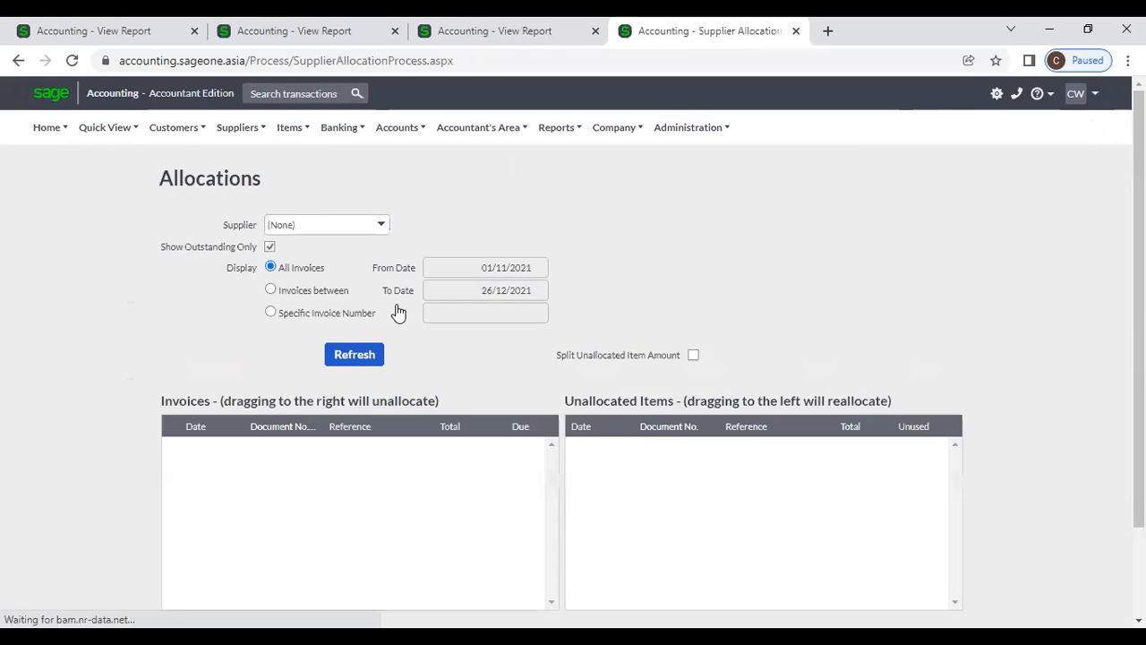
Load all outstanding invoices and unallocated items for supplier P W Holdings on the Allocations page
{"action": "left_click", "coordinate": [382, 228]}
{"action": "type", "text": "p"}
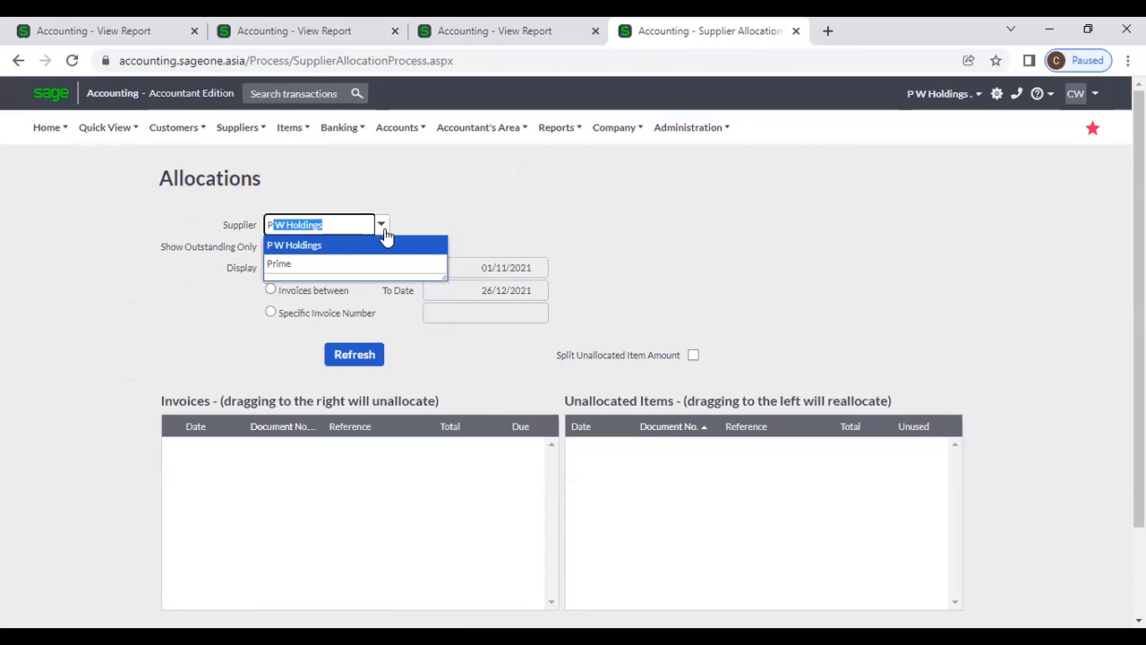
{"action": "left_click", "coordinate": [386, 244]}
{"action": "left_click", "coordinate": [369, 355]}
{"action": "scroll", "coordinate": [609, 340], "scroll_direction": "down", "scroll_amount": 1}
{"action": "scroll", "coordinate": [618, 367], "scroll_direction": "down", "scroll_amount": 1}
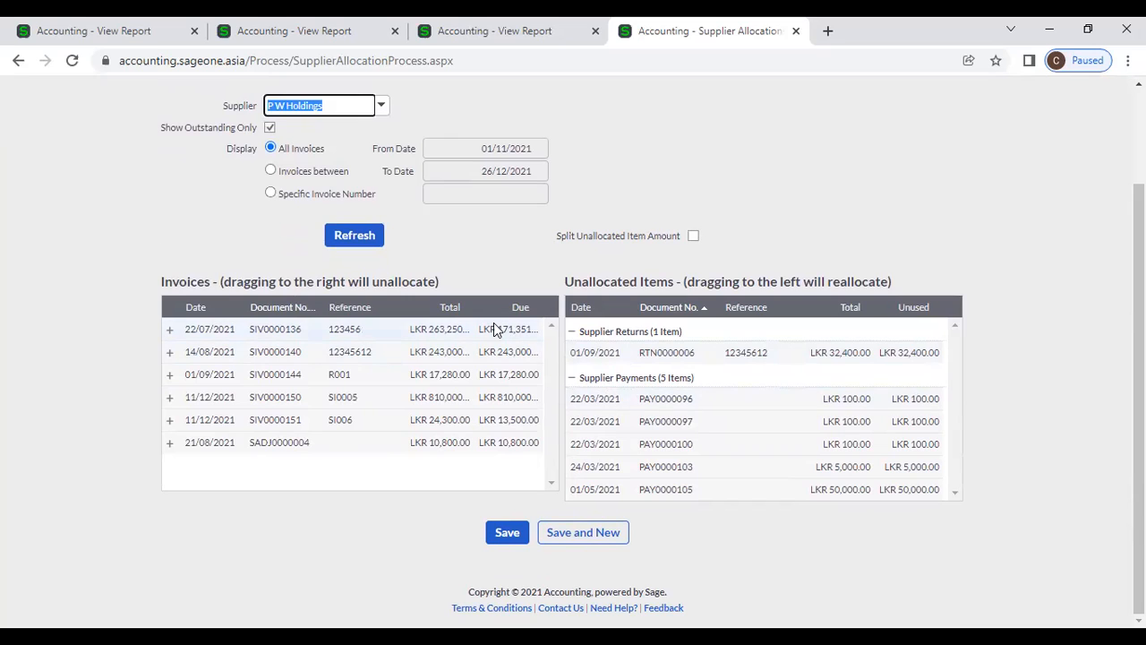
Find P W Holdings' entries in the Supplier Unallocated Payments report and compare them with its Supplier Balances report
{"action": "left_click", "coordinate": [327, 30]}
{"action": "scroll", "coordinate": [461, 358], "scroll_direction": "down", "scroll_amount": 3}
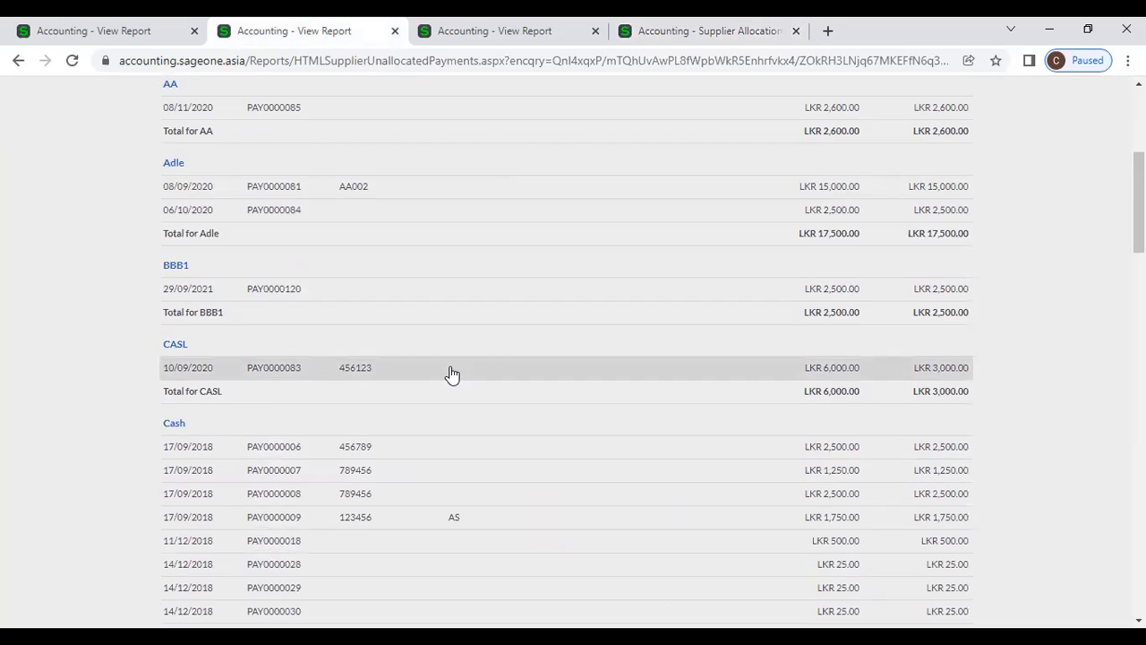
{"action": "scroll", "coordinate": [452, 472], "scroll_direction": "down", "scroll_amount": 10}
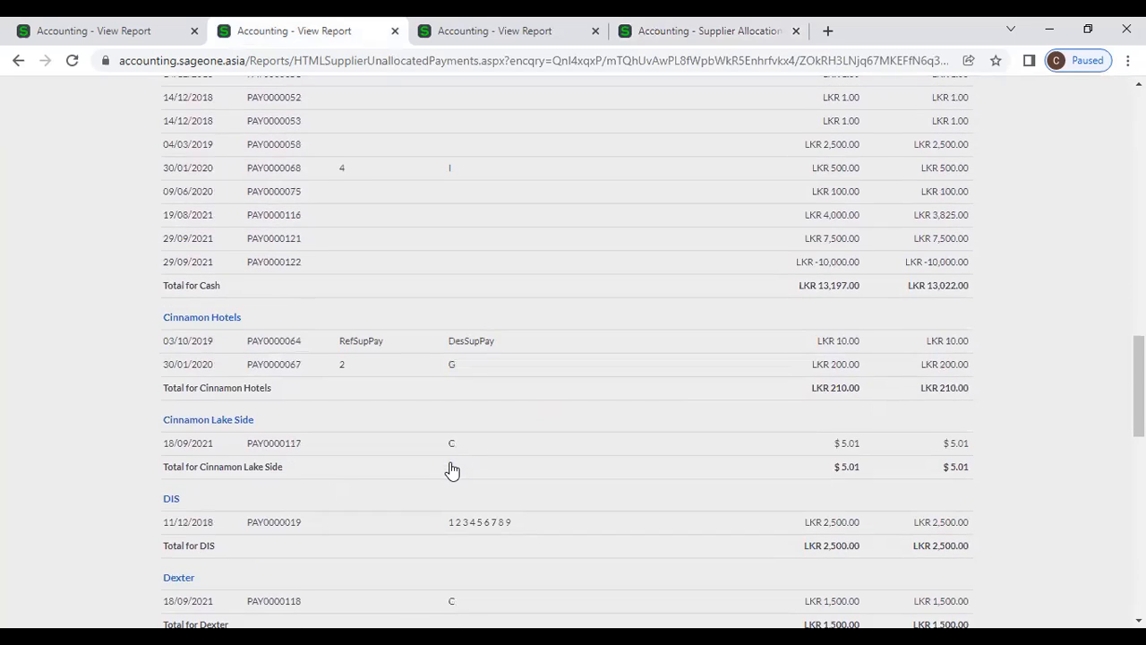
{"action": "scroll", "coordinate": [396, 501], "scroll_direction": "down", "scroll_amount": 4}
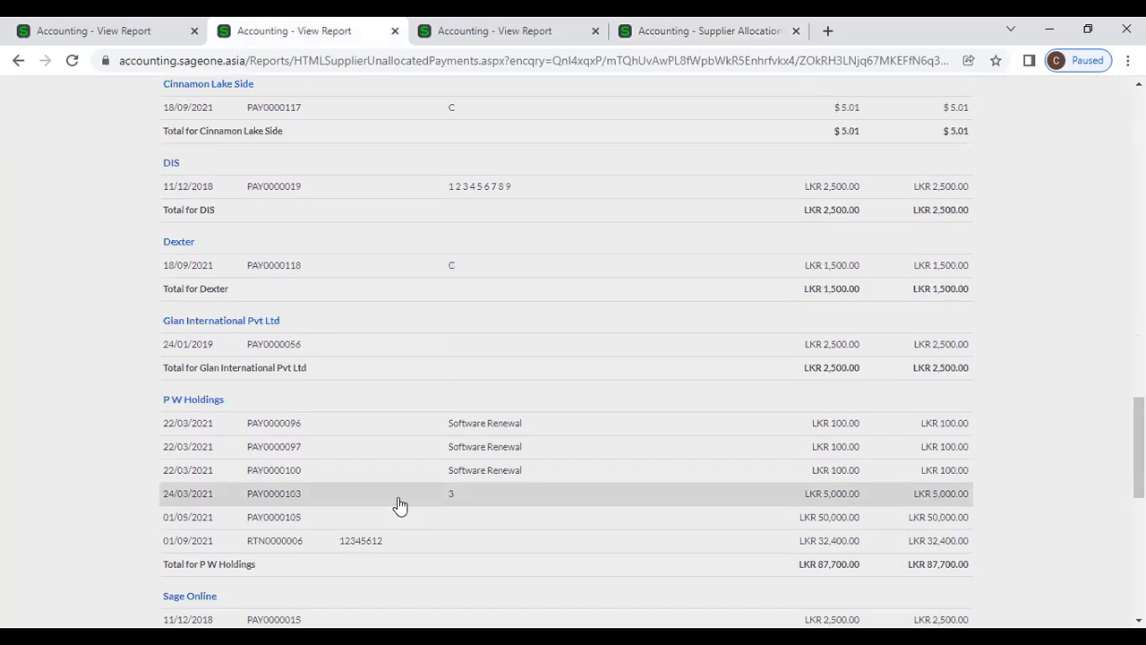
{"action": "left_click", "coordinate": [465, 31]}
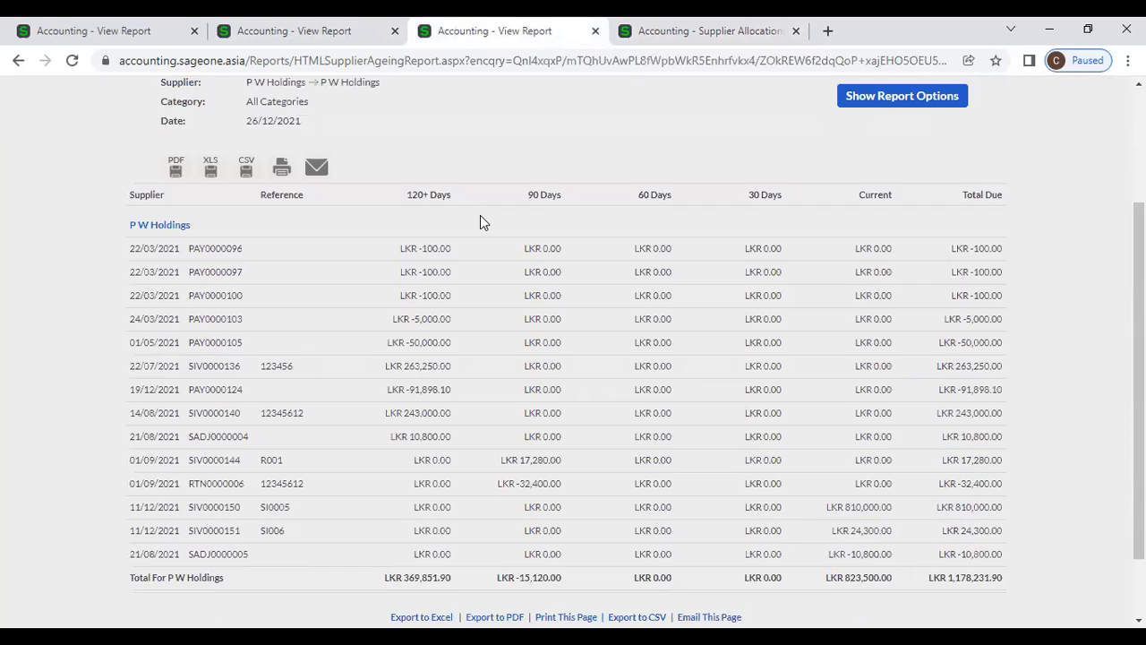
Review P W Holdings' days-outstanding balances, the Supplier Unallocated Payments report and the Supplier Invoices Report
{"action": "scroll", "coordinate": [480, 222], "scroll_direction": "up", "scroll_amount": 2}
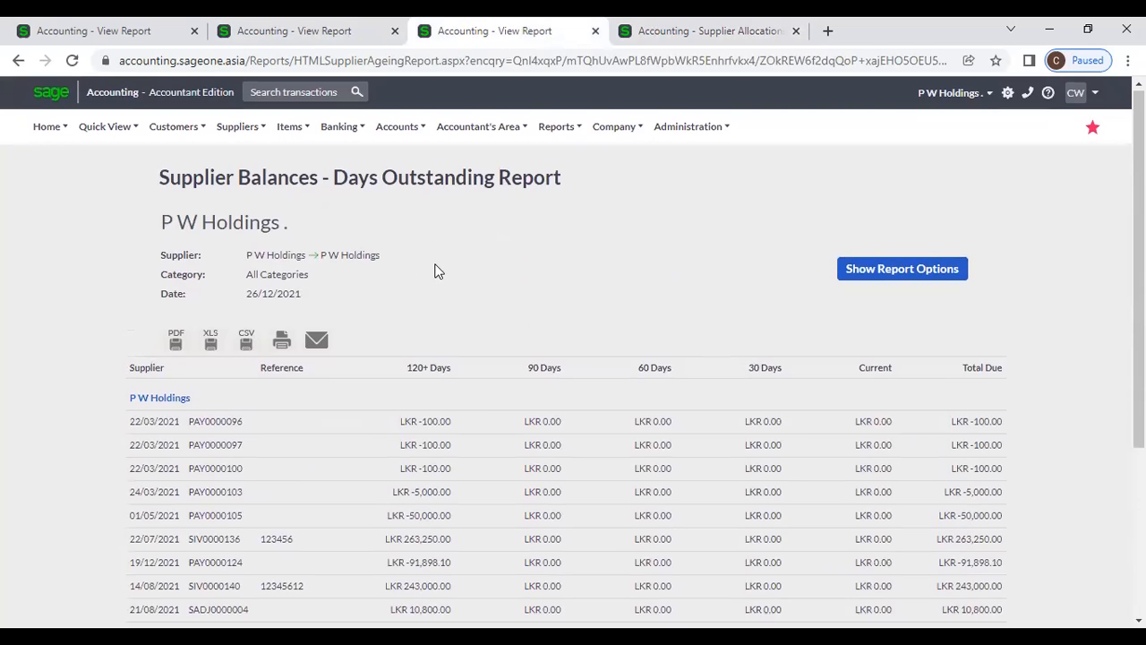
{"action": "scroll", "coordinate": [436, 269], "scroll_direction": "down", "scroll_amount": 3}
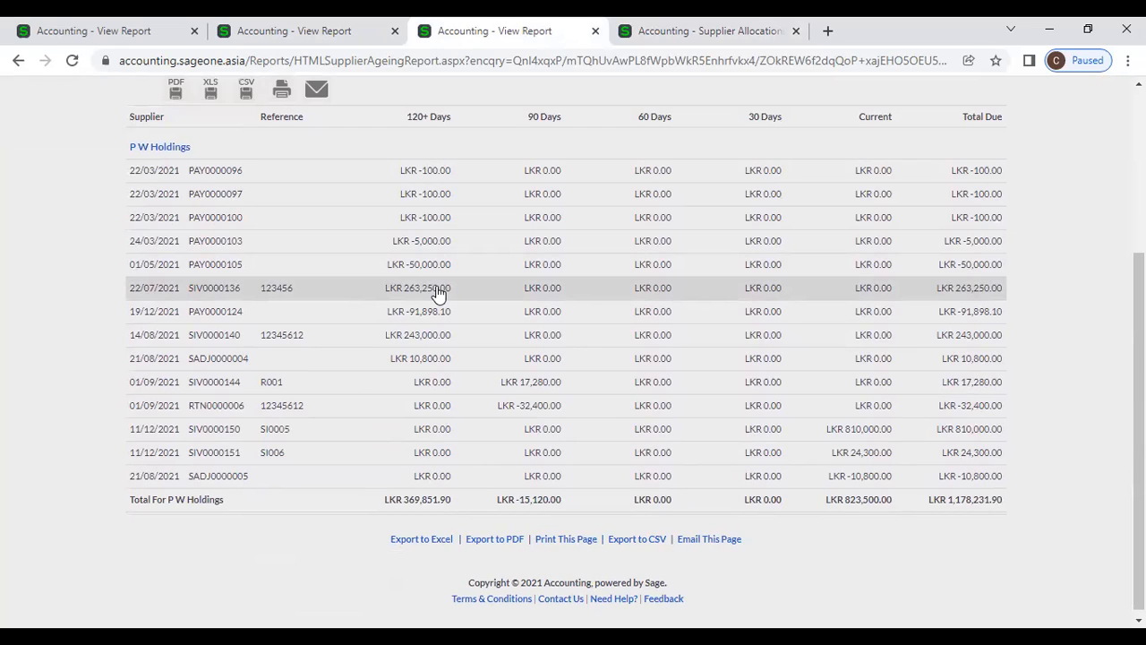
{"action": "left_click", "coordinate": [299, 30]}
{"action": "scroll", "coordinate": [340, 215], "scroll_direction": "up", "scroll_amount": 5}
{"action": "scroll", "coordinate": [340, 215], "scroll_direction": "up", "scroll_amount": 12}
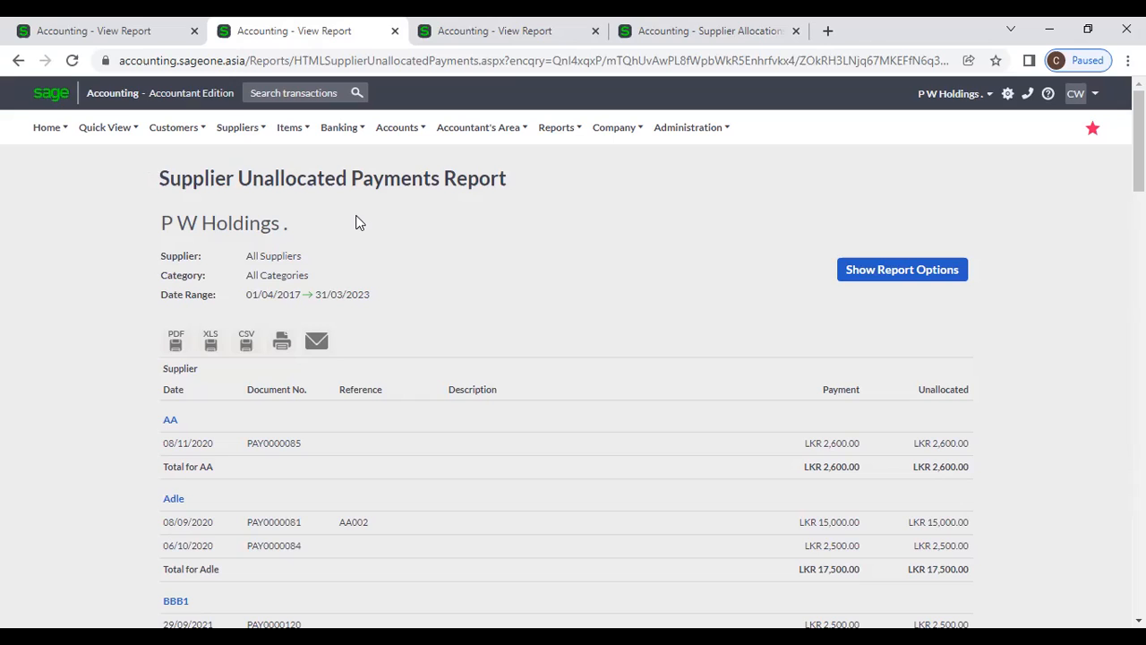
{"action": "left_click", "coordinate": [60, 26]}
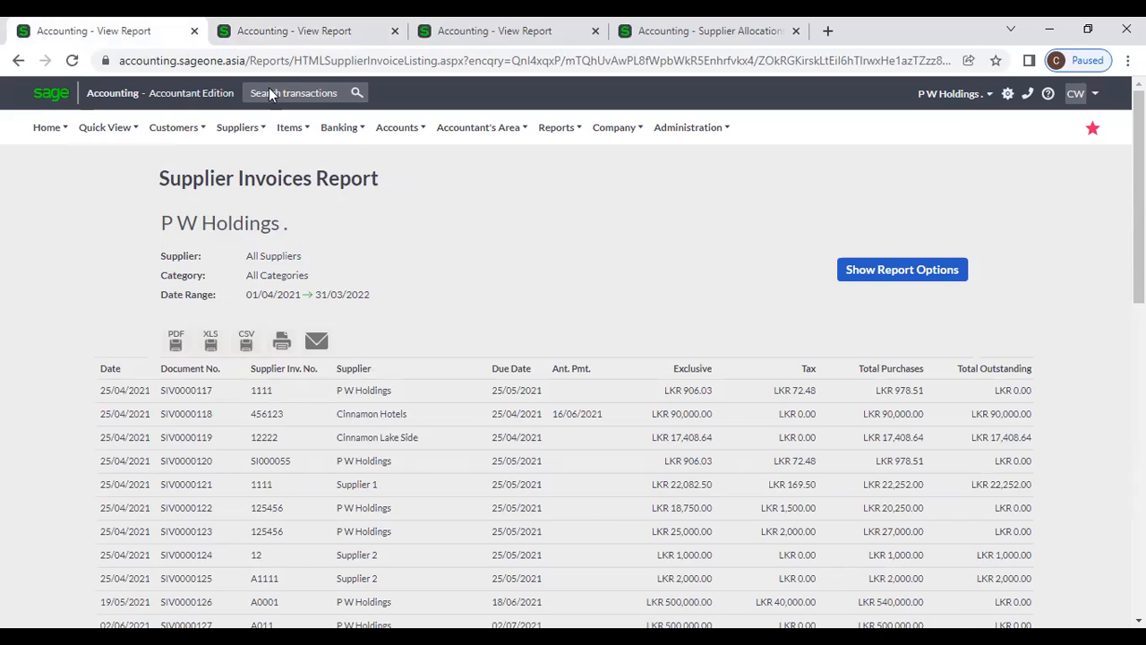
Open the supplier invoice transactions list in the browser tab holding the Supplier Unallocated Payments report
{"action": "left_click", "coordinate": [286, 31]}
{"action": "left_click", "coordinate": [240, 127]}
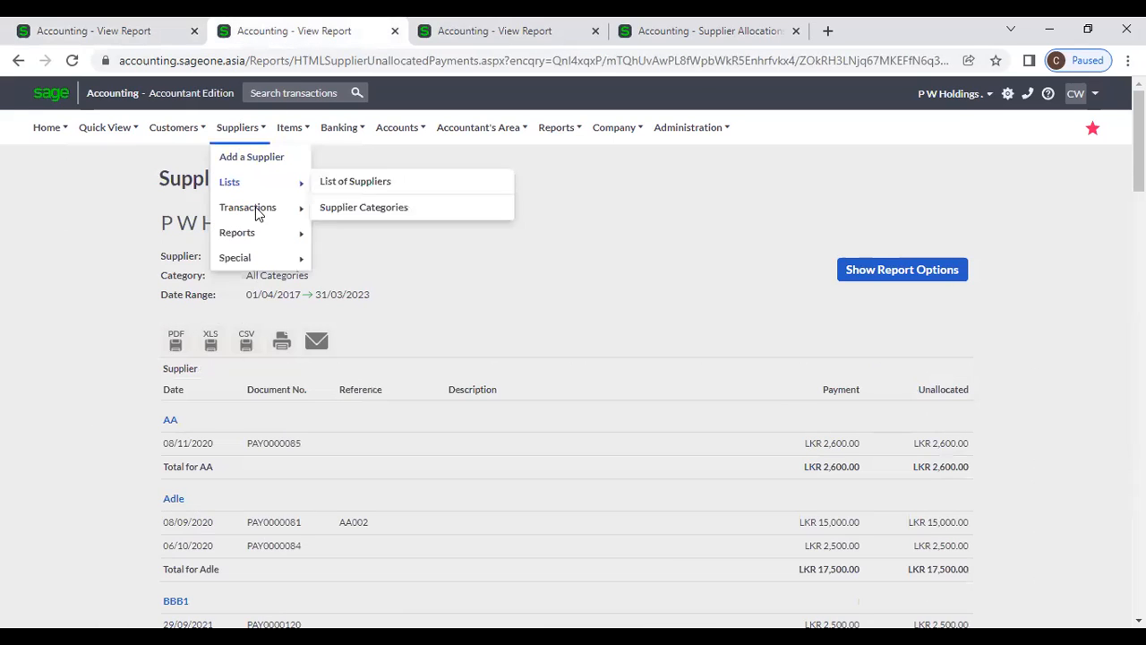
{"action": "mouse_move", "coordinate": [256, 215]}
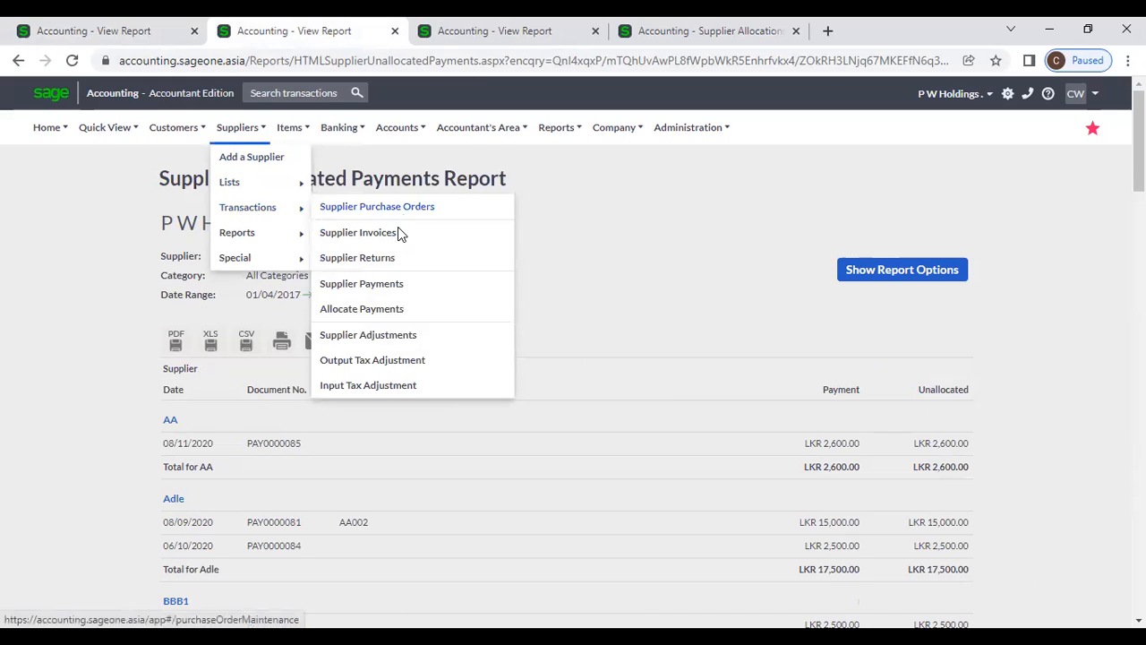
{"action": "left_click", "coordinate": [398, 232]}
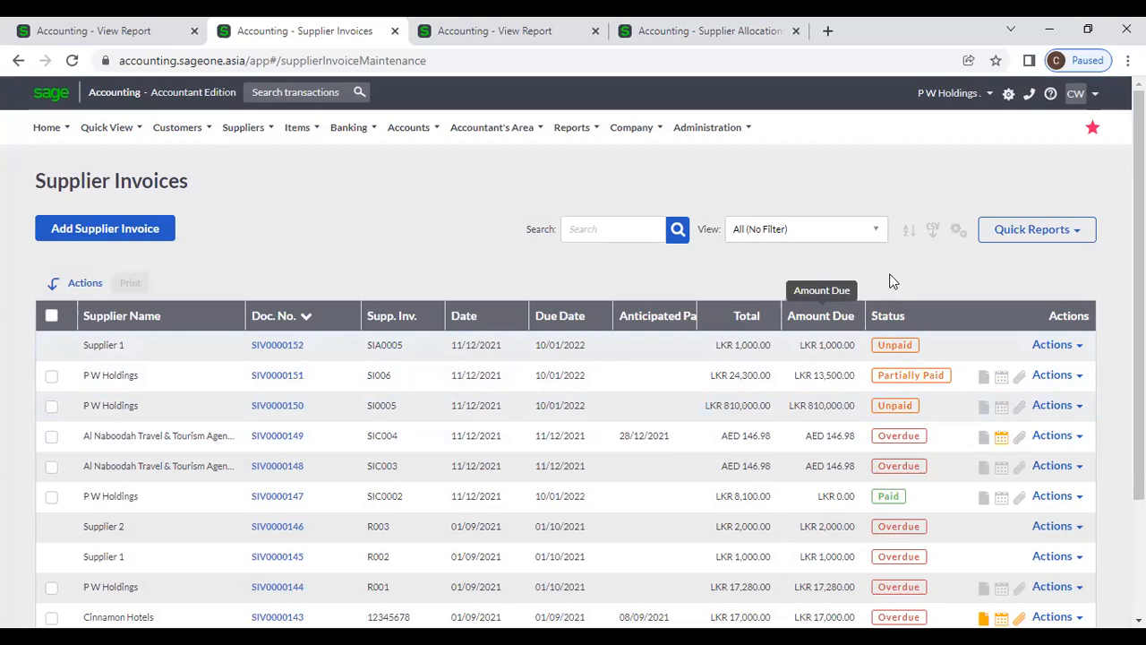
Sort the supplier invoices by supplier name, switch to descending document number, and examine their amounts due and statuses
{"action": "left_click", "coordinate": [957, 233]}
{"action": "left_click", "coordinate": [940, 255]}
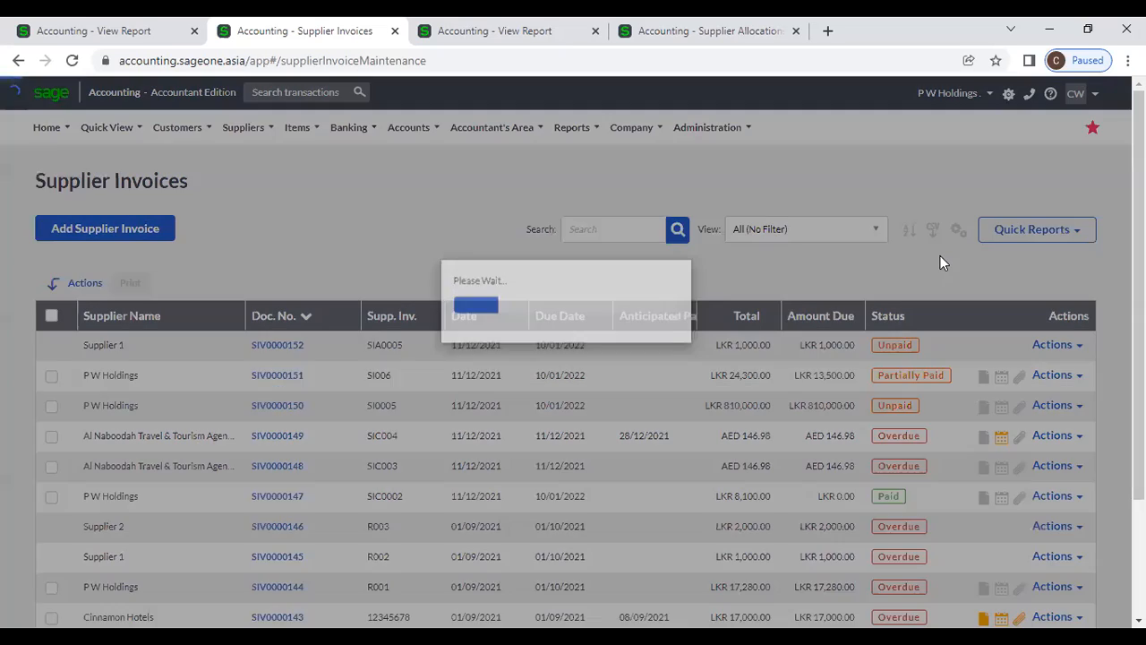
{"action": "left_click", "coordinate": [748, 127]}
{"action": "left_click", "coordinate": [159, 316]}
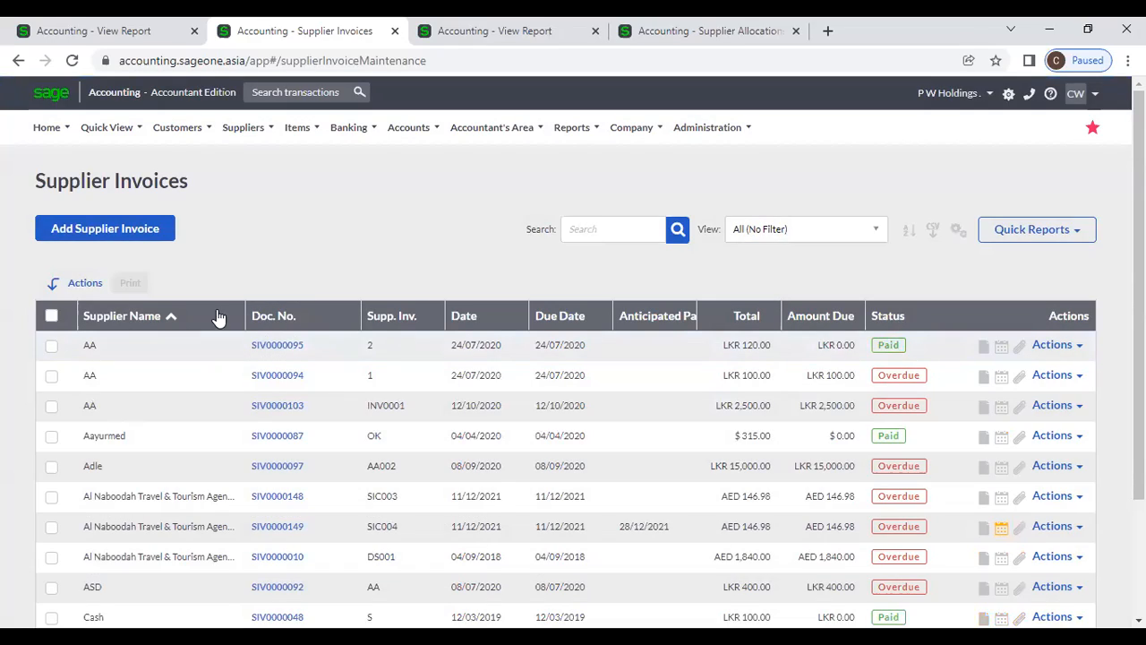
{"action": "left_click", "coordinate": [179, 317]}
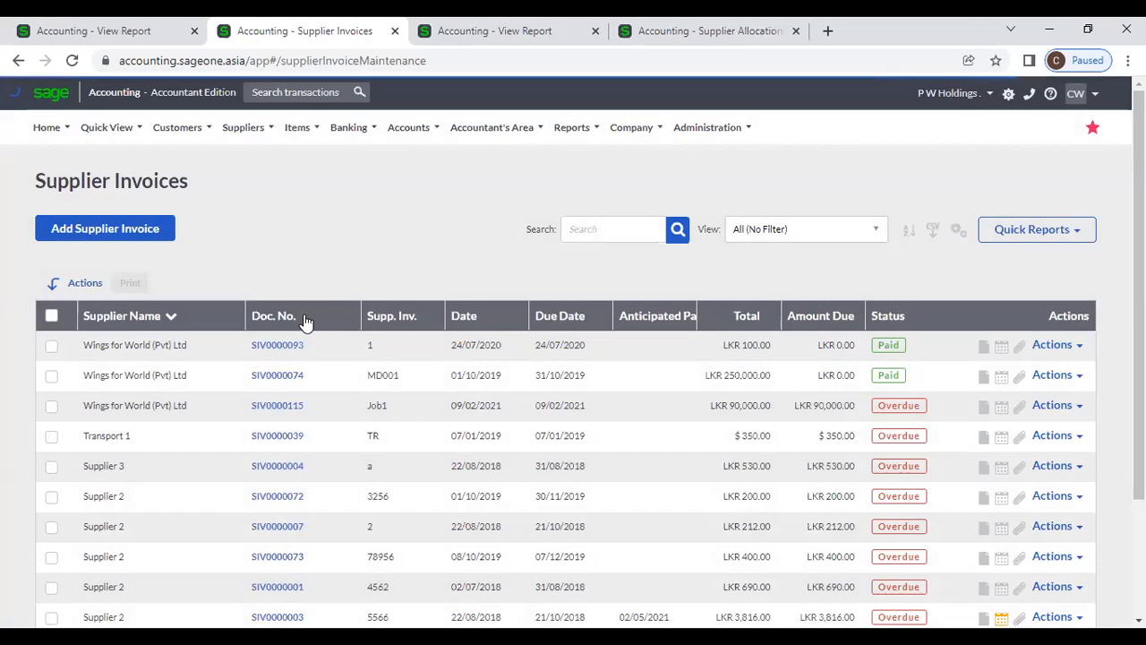
{"action": "left_click", "coordinate": [304, 317]}
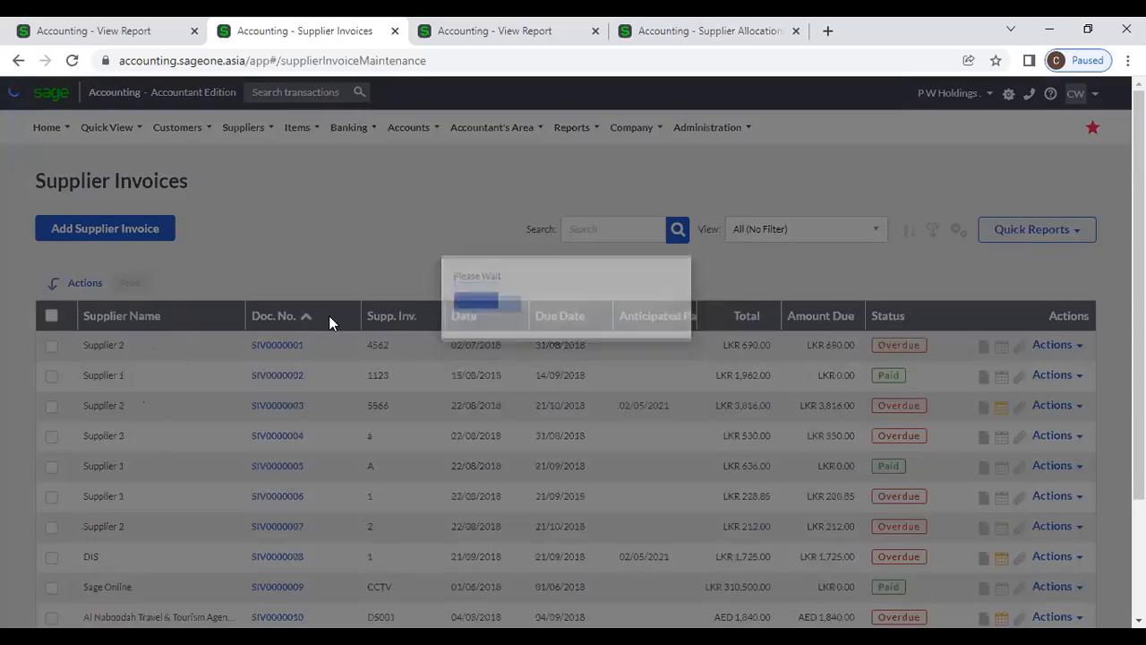
{"action": "left_click", "coordinate": [329, 315]}
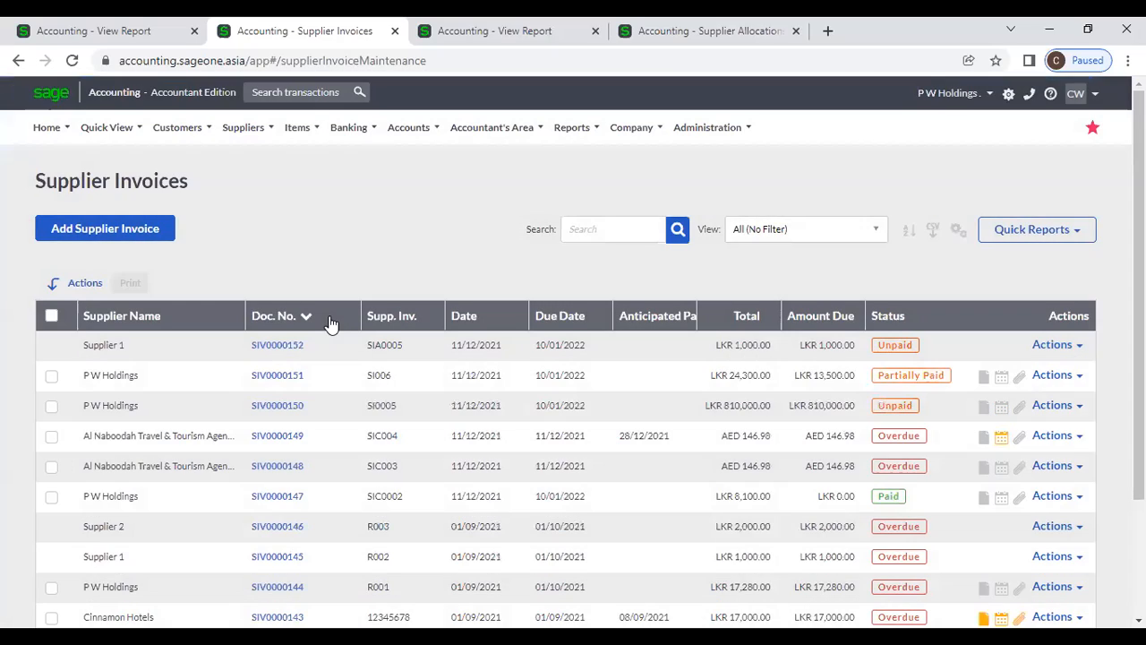
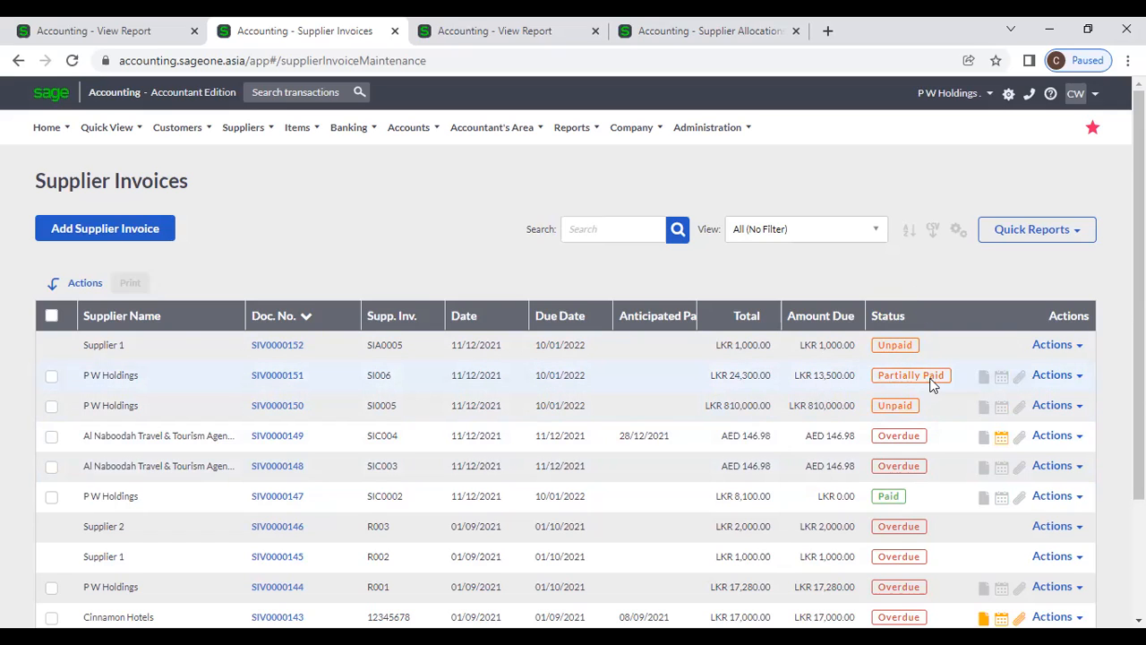
{"action": "scroll", "coordinate": [931, 385], "scroll_direction": "down", "scroll_amount": 2}
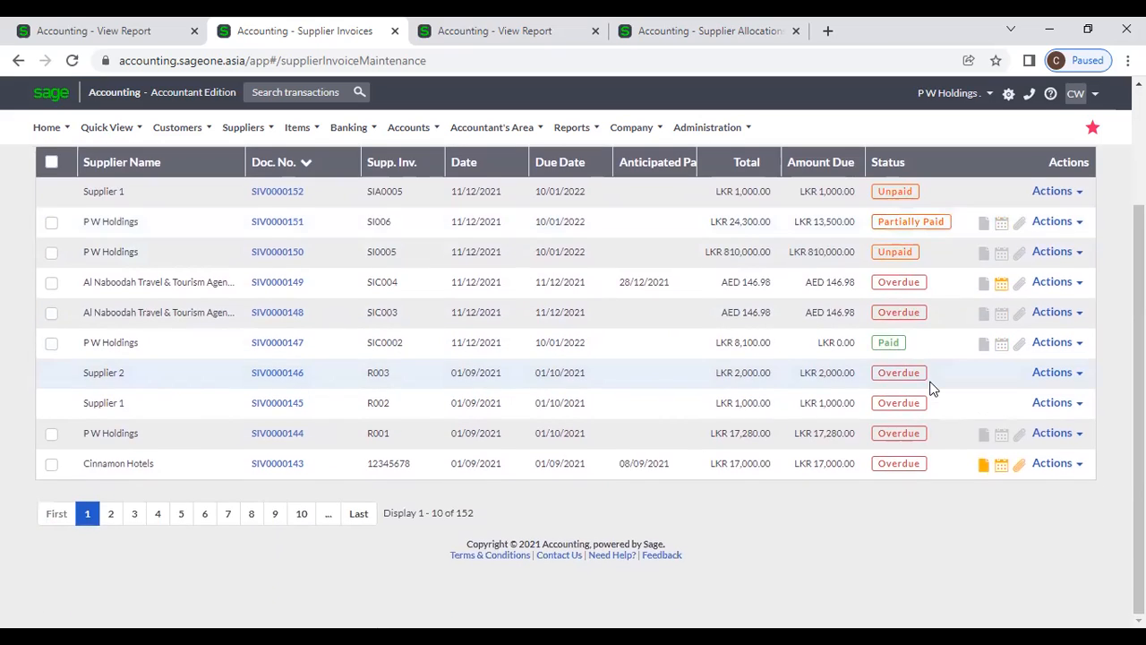
{"action": "scroll", "coordinate": [931, 385], "scroll_direction": "up", "scroll_amount": 2}
Return to the Supplier Invoices Report and close all the other browser tabs
{"action": "left_click", "coordinate": [56, 27]}
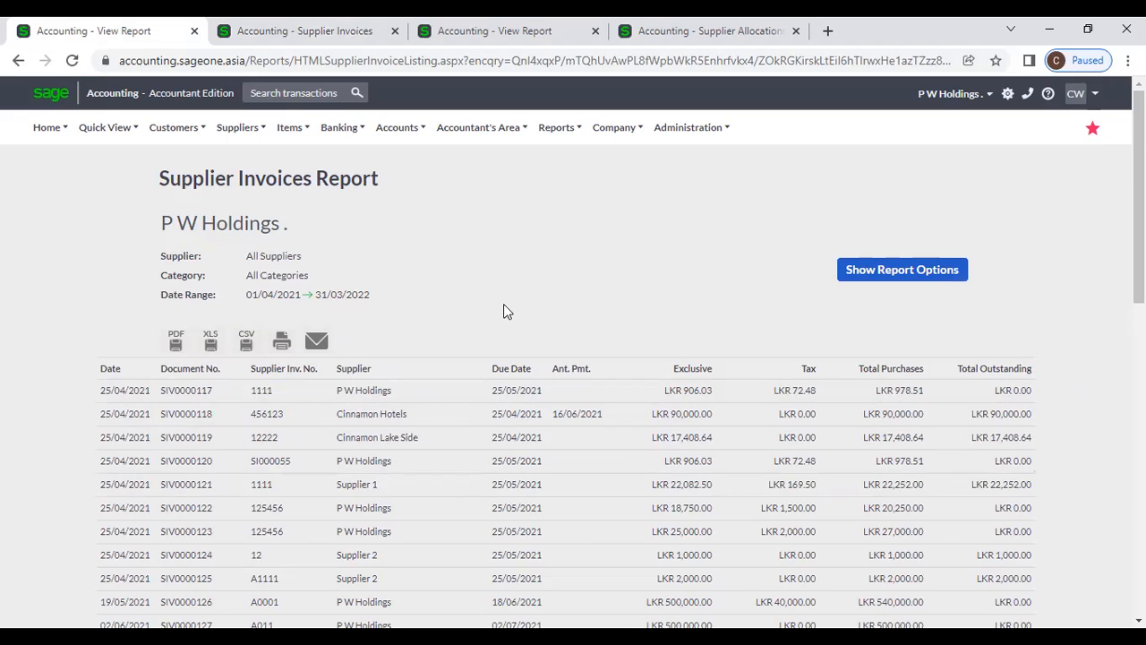
{"action": "left_click", "coordinate": [594, 30]}
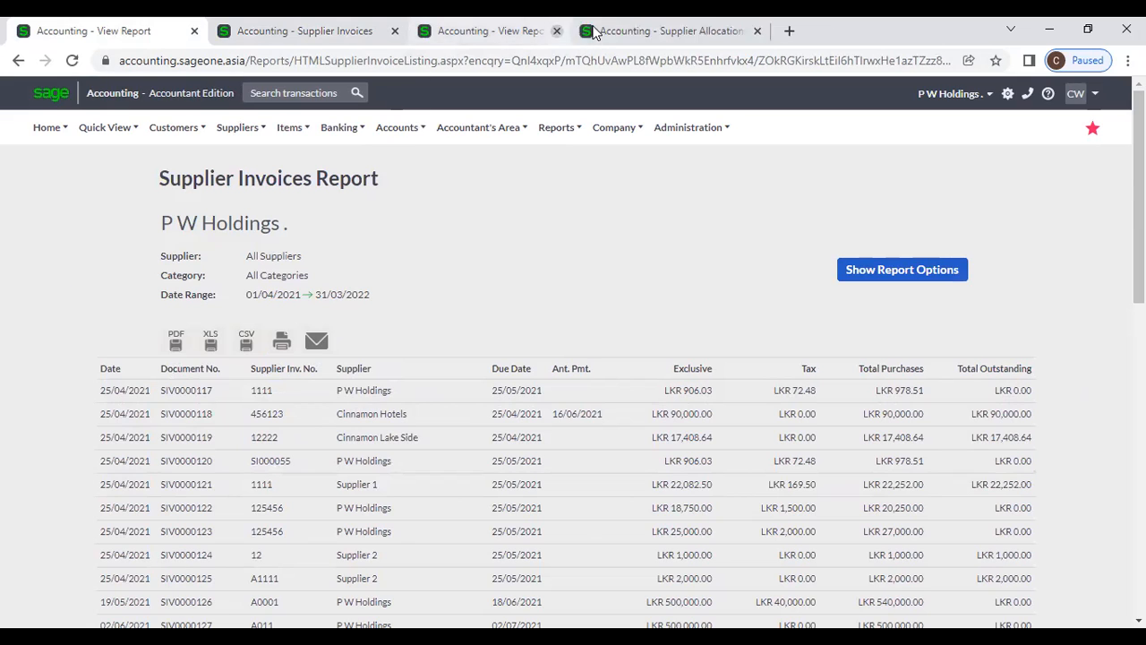
{"action": "left_click", "coordinate": [595, 31]}
{"action": "left_click", "coordinate": [394, 30]}
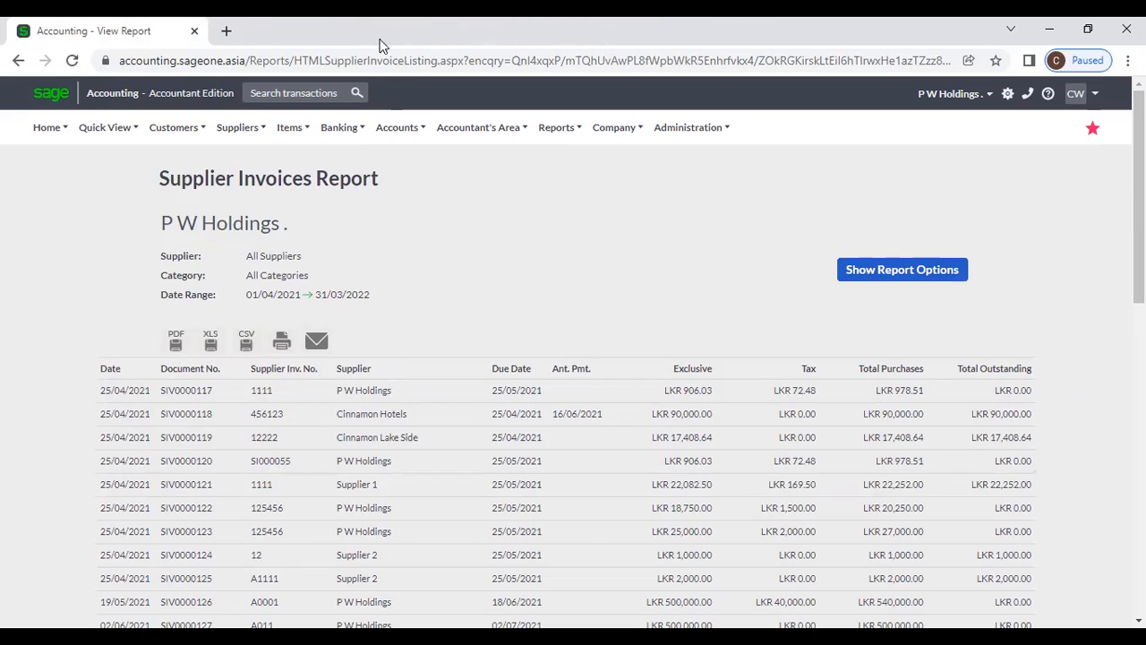
Open the filter page of the Emails Sent to Suppliers report
{"action": "mouse_move", "coordinate": [229, 117]}
{"action": "mouse_move", "coordinate": [243, 242]}
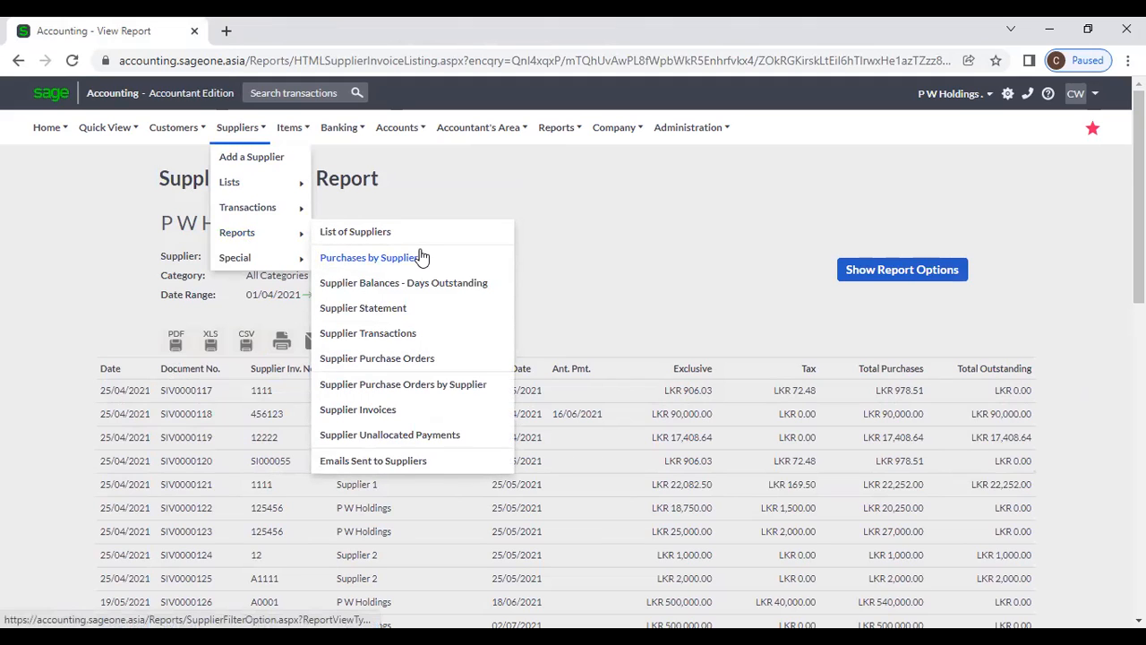
{"action": "left_click", "coordinate": [439, 465]}
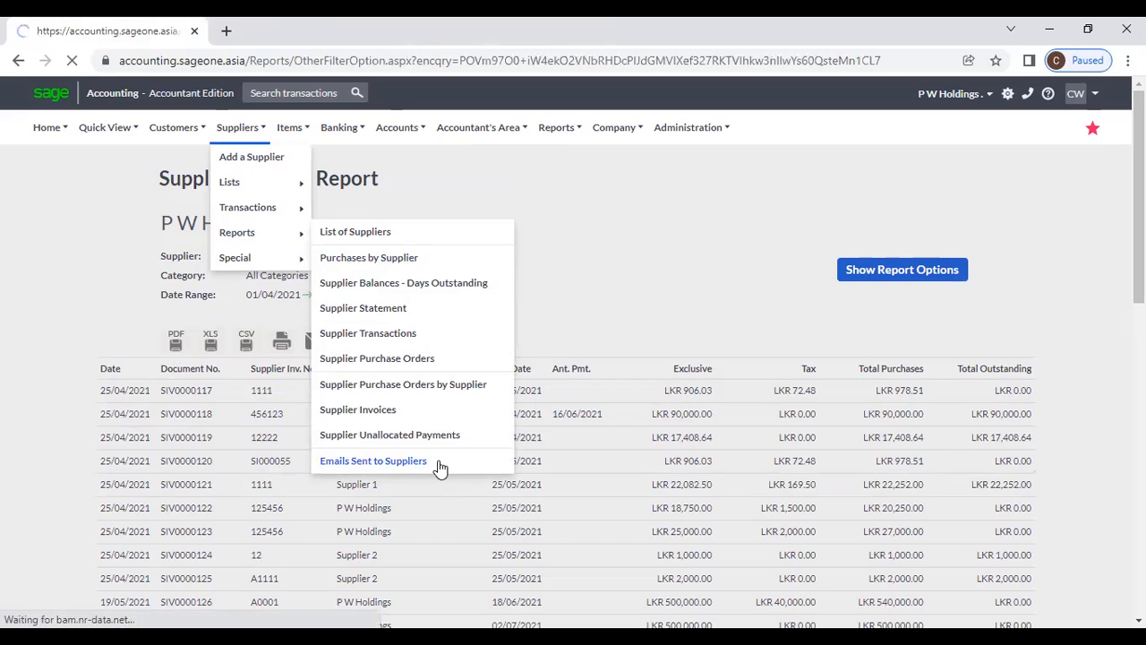
Duplicate the Emails Sent to Suppliers browser tab and open the Supplier Purchase Orders list in the copy
{"action": "right_click", "coordinate": [116, 34]}
{"action": "left_click", "coordinate": [161, 154]}
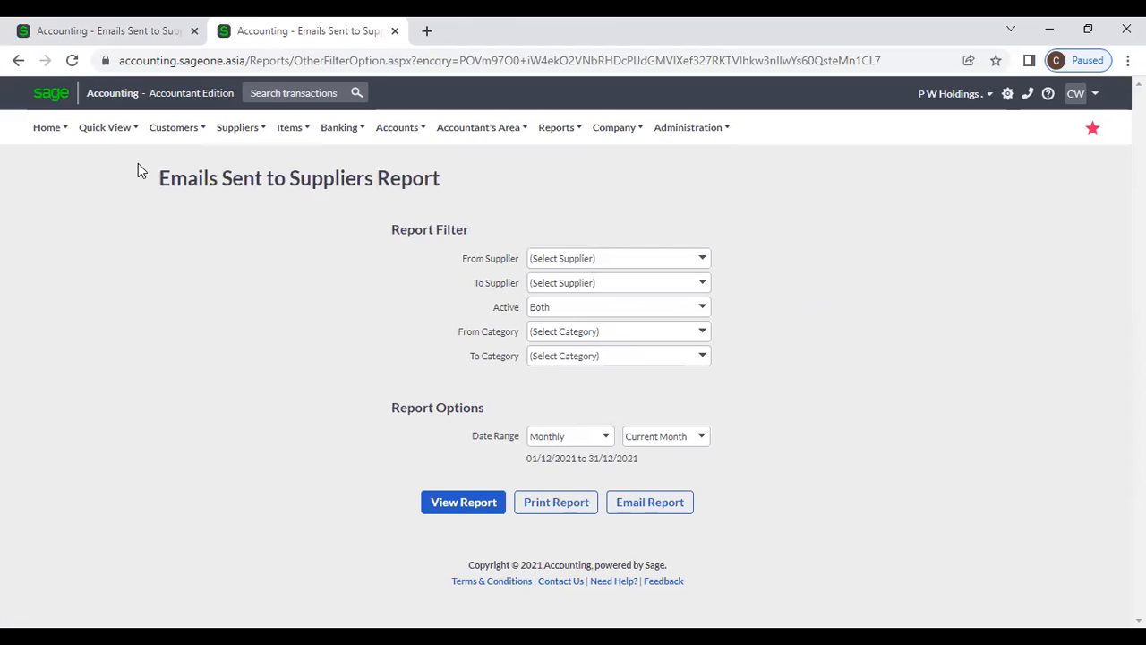
{"action": "left_click", "coordinate": [261, 125]}
{"action": "mouse_move", "coordinate": [248, 215]}
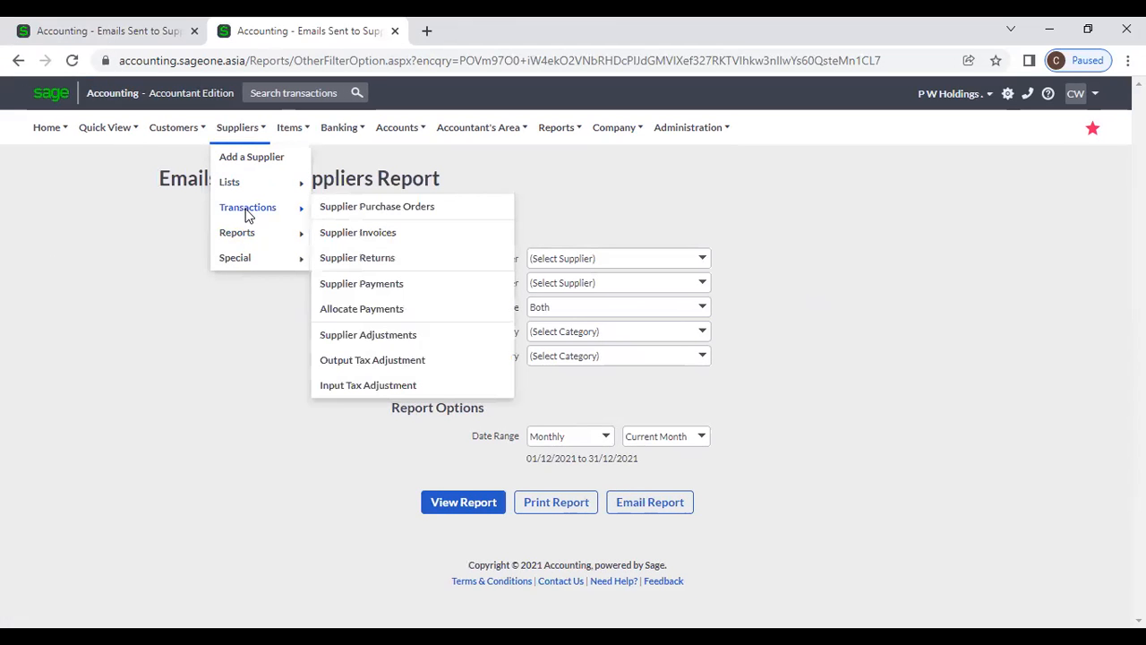
{"action": "left_click", "coordinate": [346, 210]}
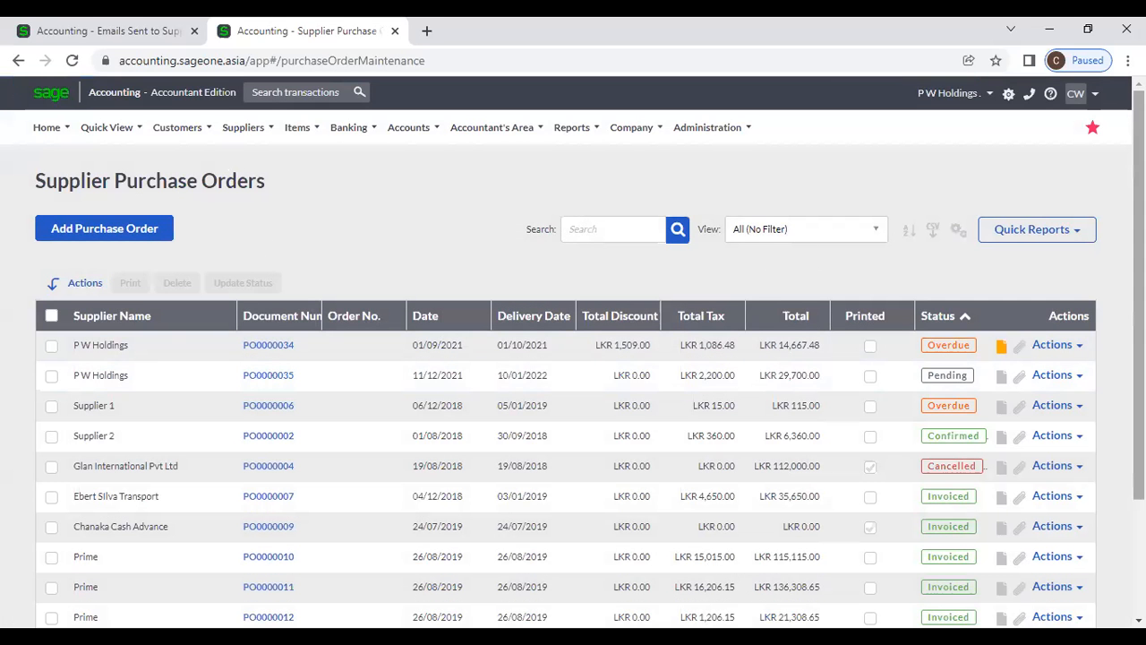
Inspect the email form for P W Holdings' overdue purchase order, close it unsent, and return to the Emails Sent to Suppliers report
{"action": "left_click", "coordinate": [1074, 349]}
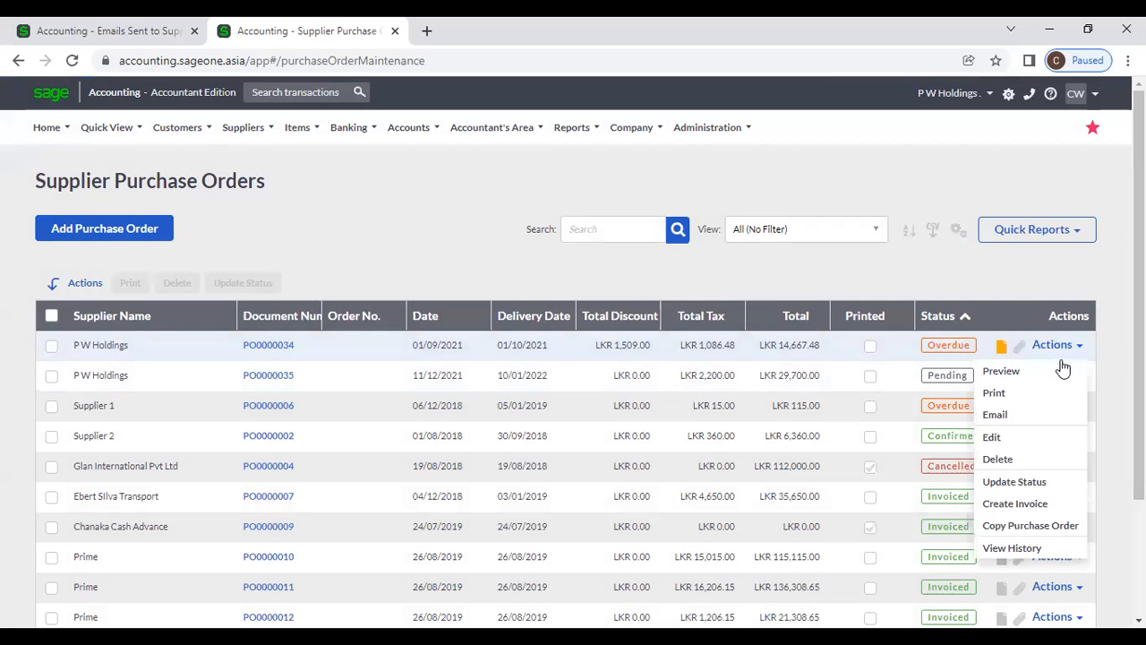
{"action": "left_click", "coordinate": [995, 410]}
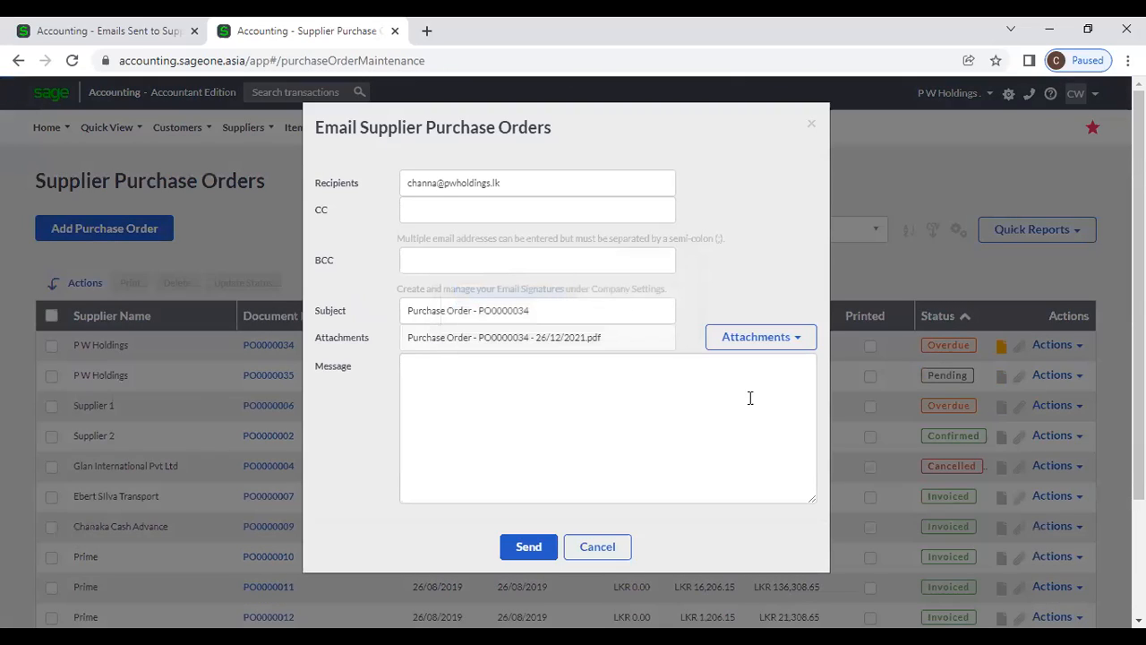
{"action": "left_click", "coordinate": [811, 124]}
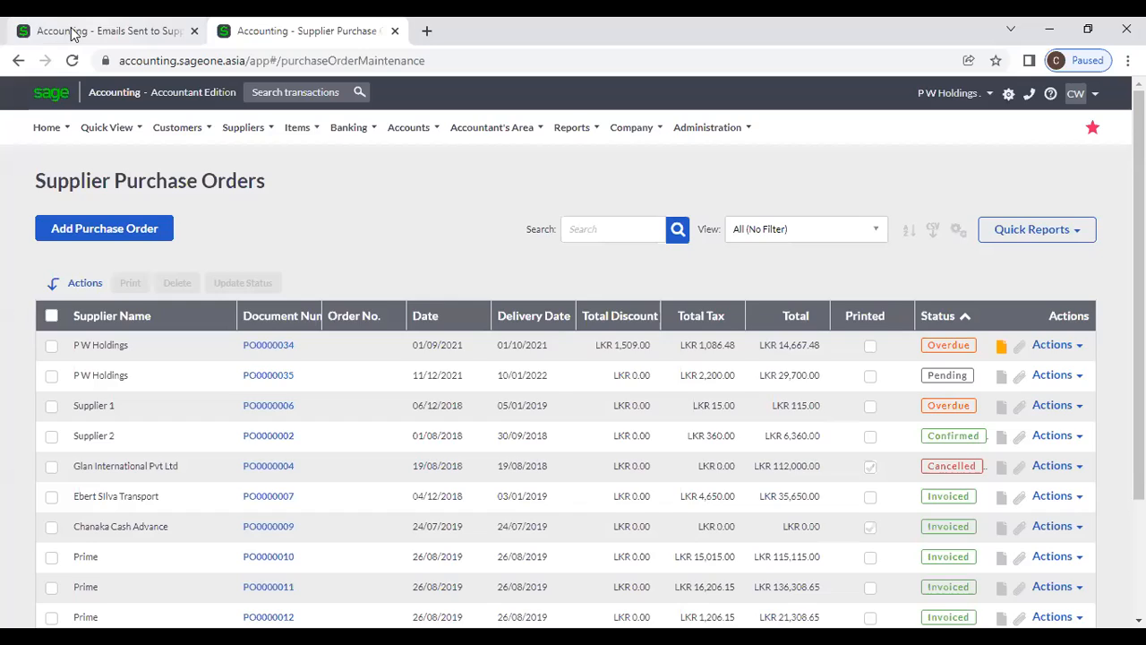
{"action": "left_click", "coordinate": [51, 29]}
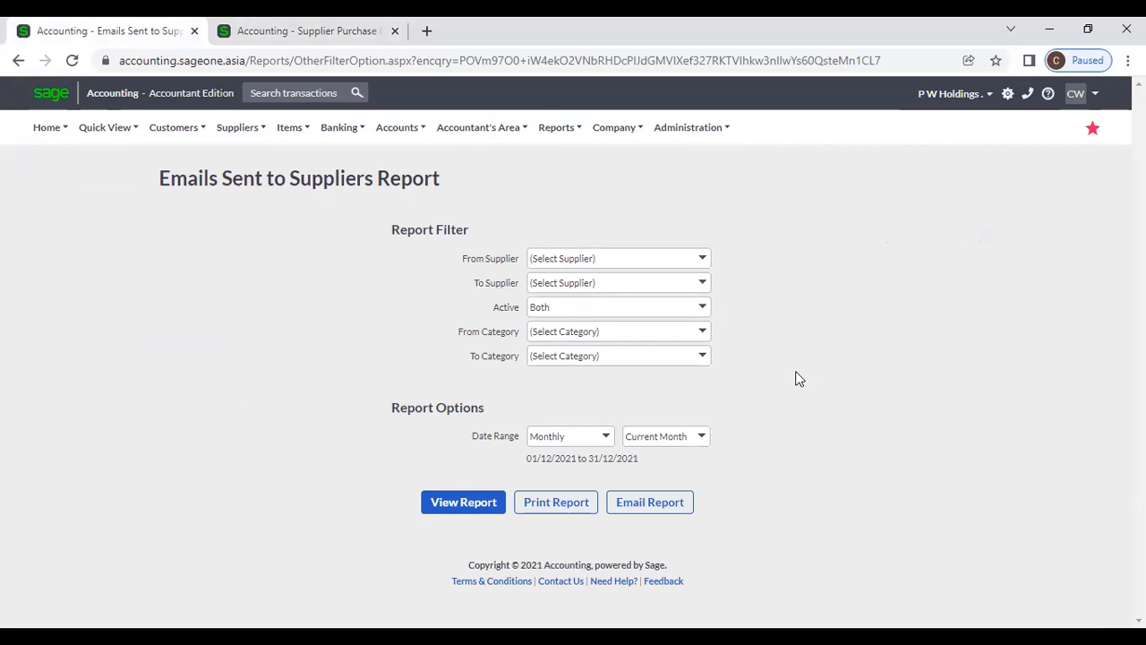
Set the Emails Sent to Suppliers report's date range to All and change it to Yearly for the current year
{"action": "left_click", "coordinate": [608, 439]}
{"action": "left_click", "coordinate": [578, 408]}
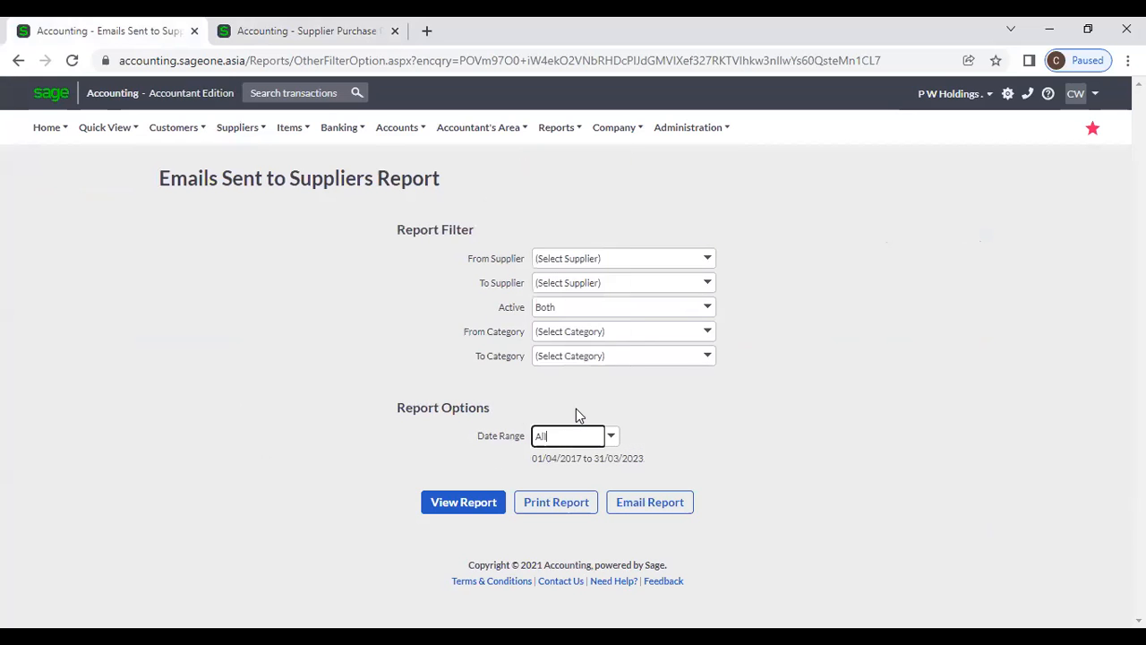
{"action": "left_click", "coordinate": [614, 436]}
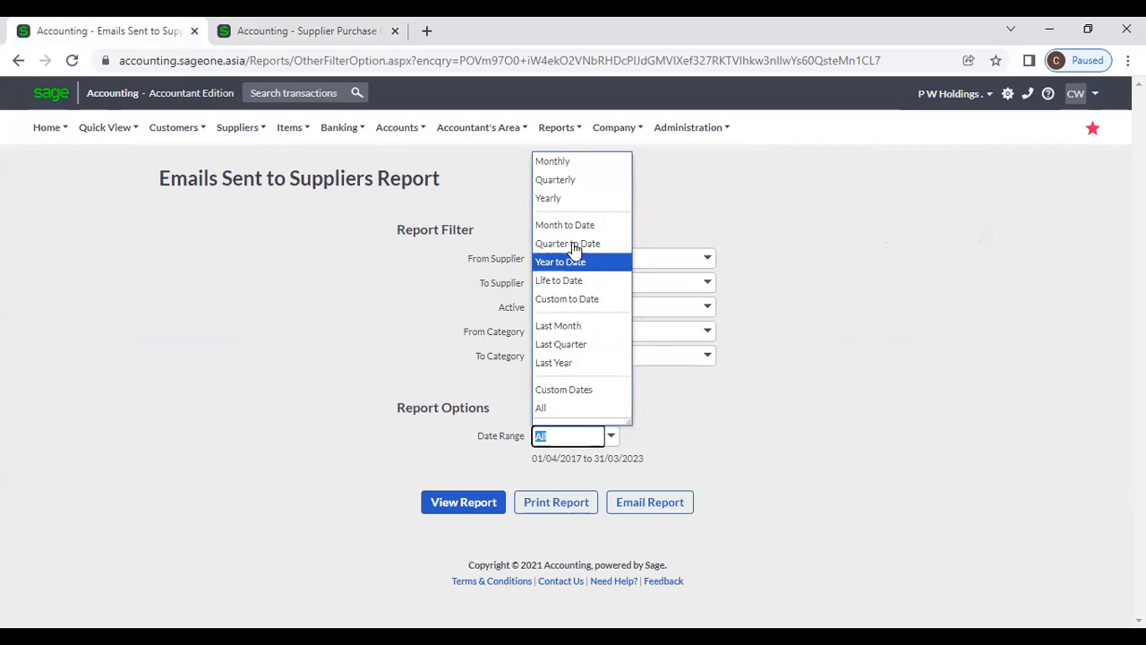
{"action": "left_click", "coordinate": [577, 197]}
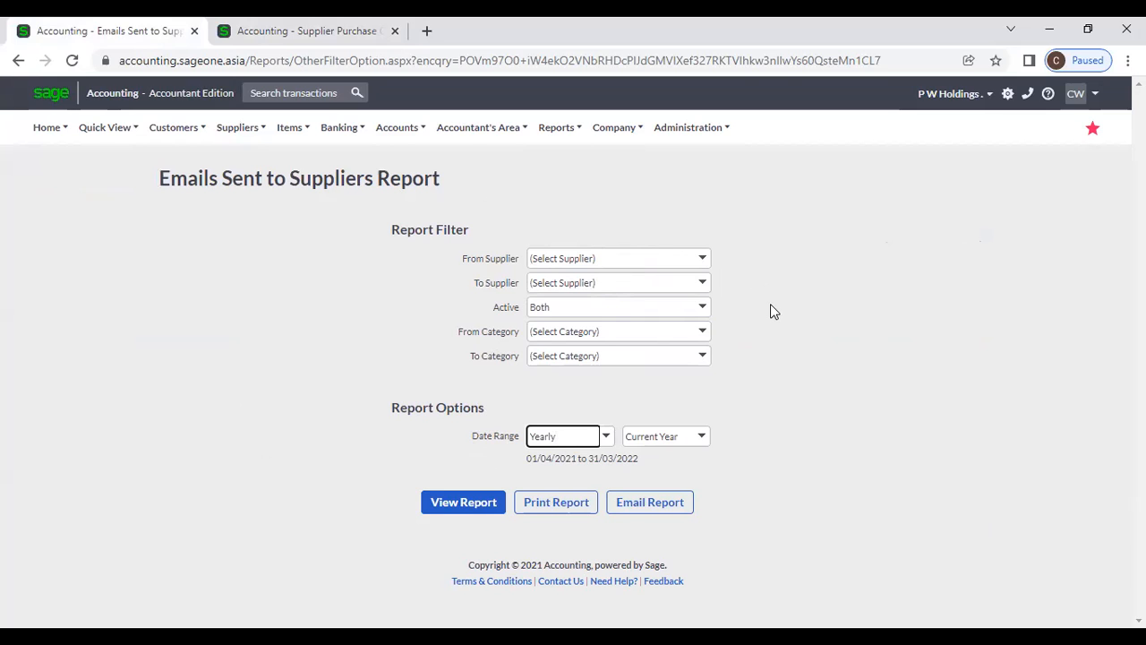
Check the supplier, active and category filter choices, try viewing the current-year report, and go back to the filter page
{"action": "left_click", "coordinate": [703, 258]}
{"action": "left_click", "coordinate": [779, 249]}
{"action": "left_click", "coordinate": [704, 308]}
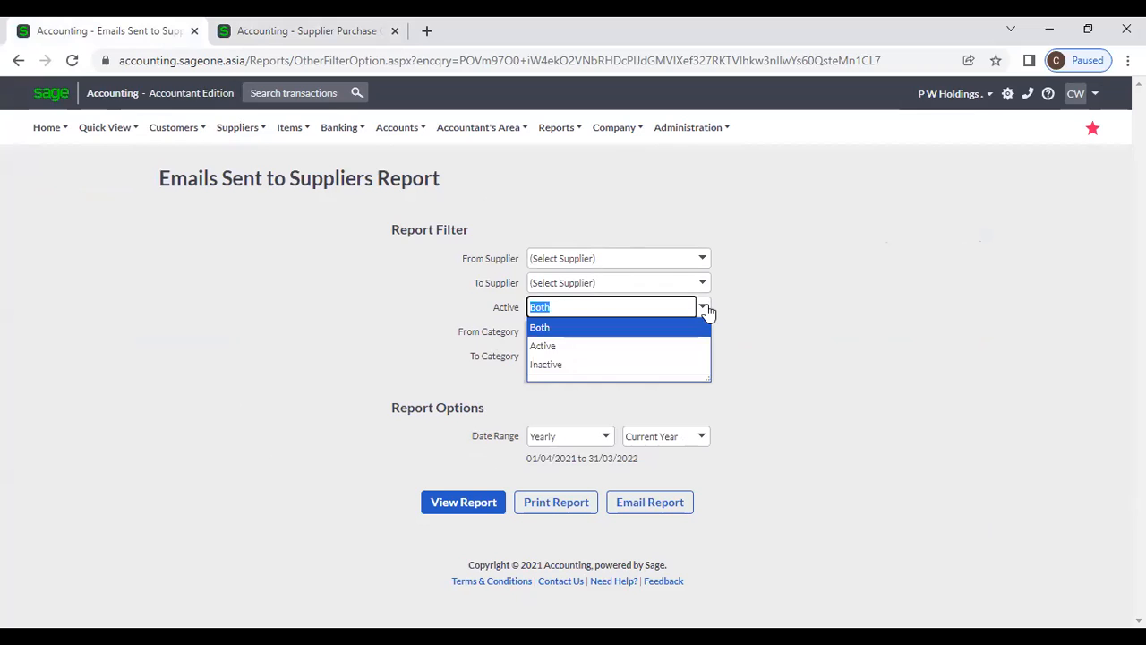
{"action": "left_click", "coordinate": [743, 316]}
{"action": "left_click", "coordinate": [704, 332]}
{"action": "left_click", "coordinate": [786, 343]}
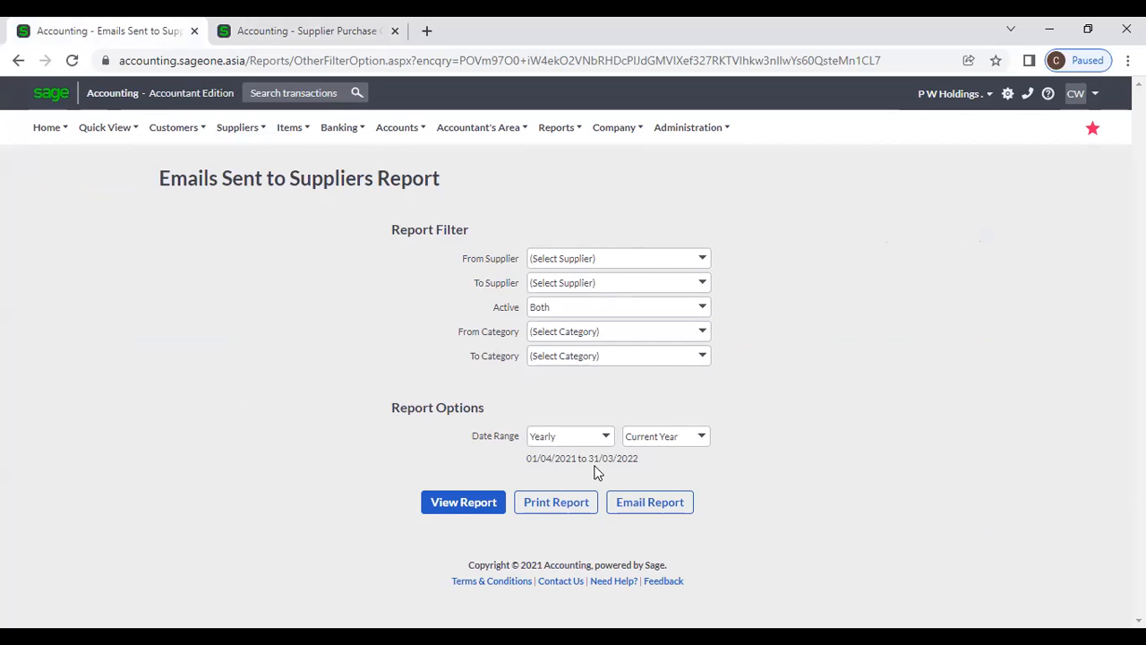
{"action": "left_click", "coordinate": [483, 505]}
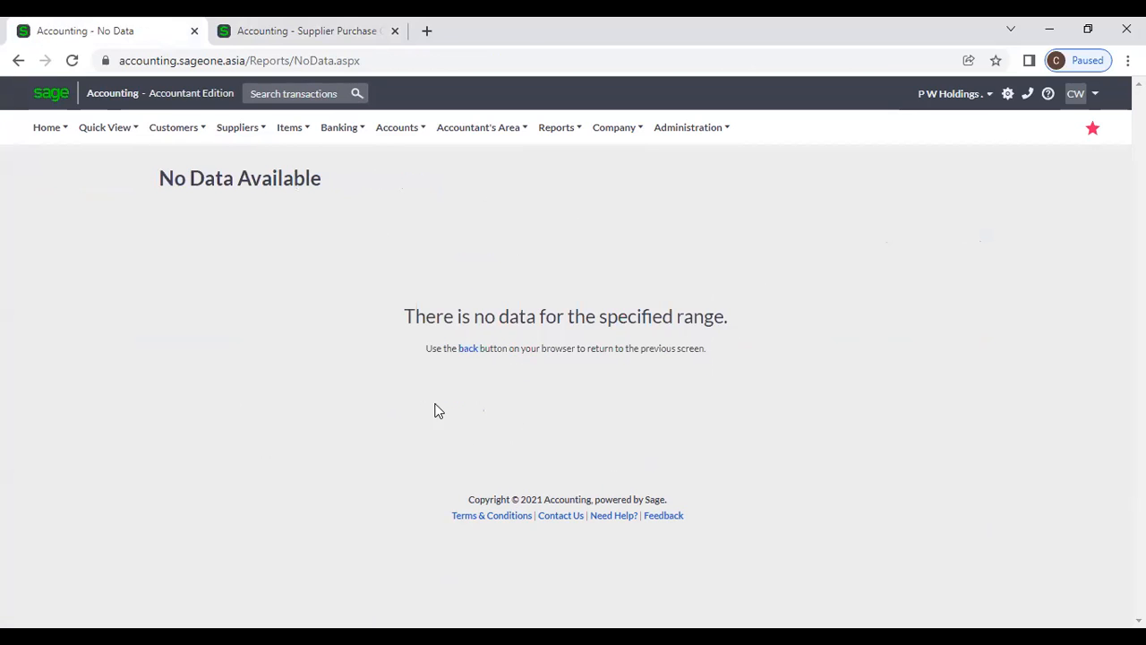
{"action": "left_click", "coordinate": [466, 349]}
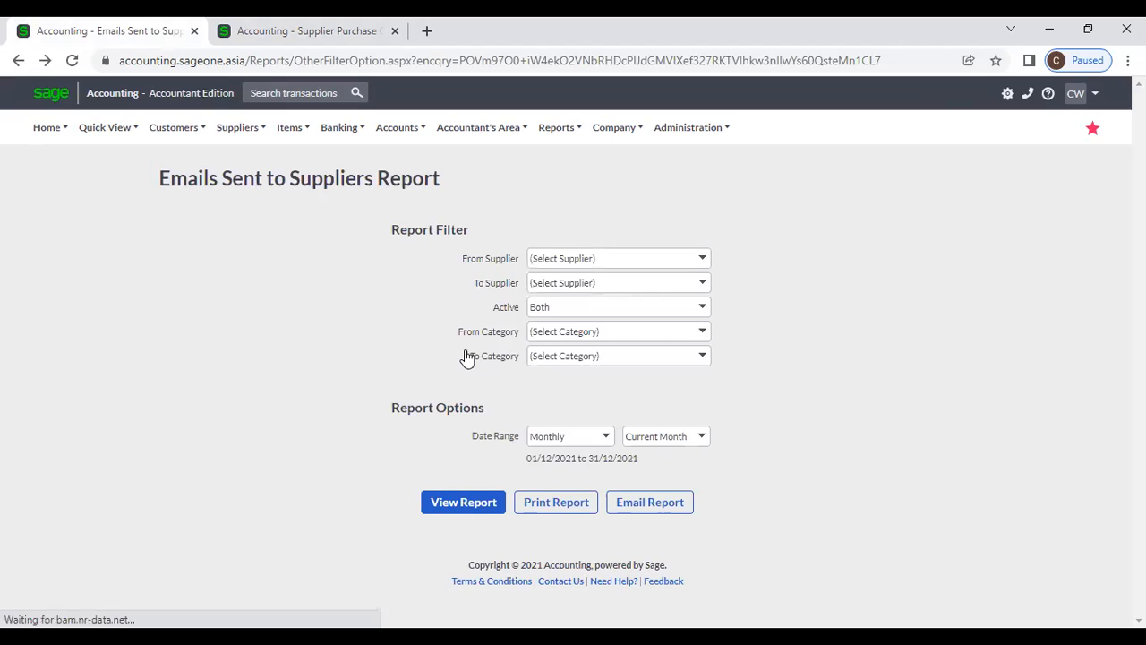
Set the date range to All and view the Emails Sent to Suppliers report
{"action": "left_click", "coordinate": [605, 438]}
{"action": "left_click", "coordinate": [548, 405]}
{"action": "left_click", "coordinate": [493, 501]}
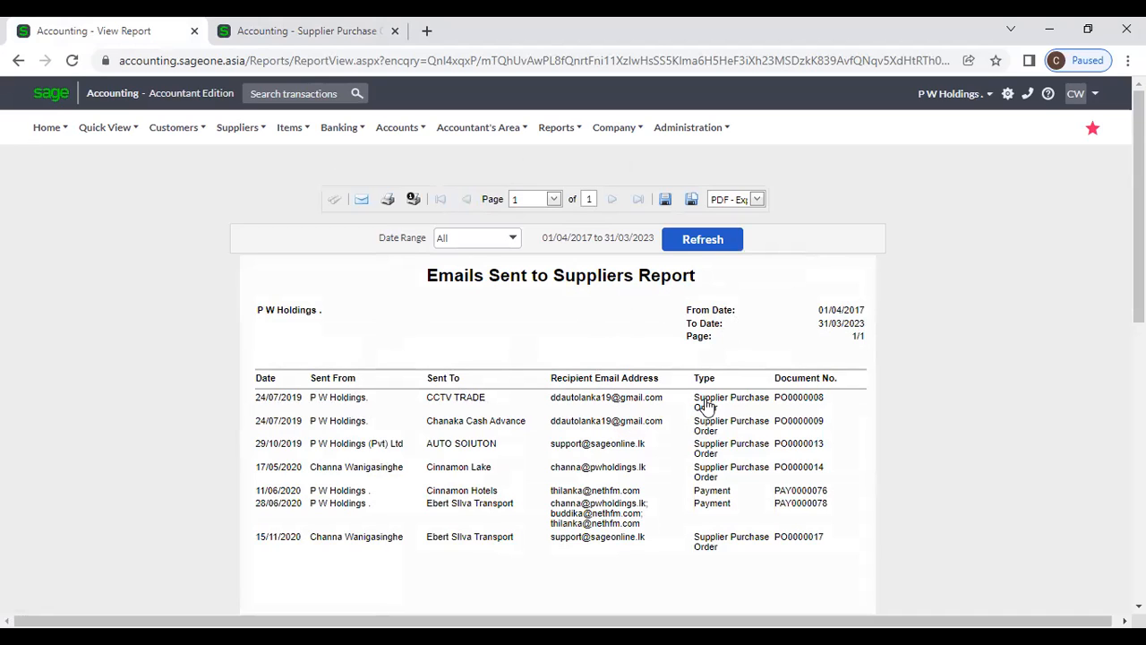
Open the CCTV TRADE purchase order document from the first row of the Emails Sent to Suppliers report
{"action": "left_click", "coordinate": [790, 406]}
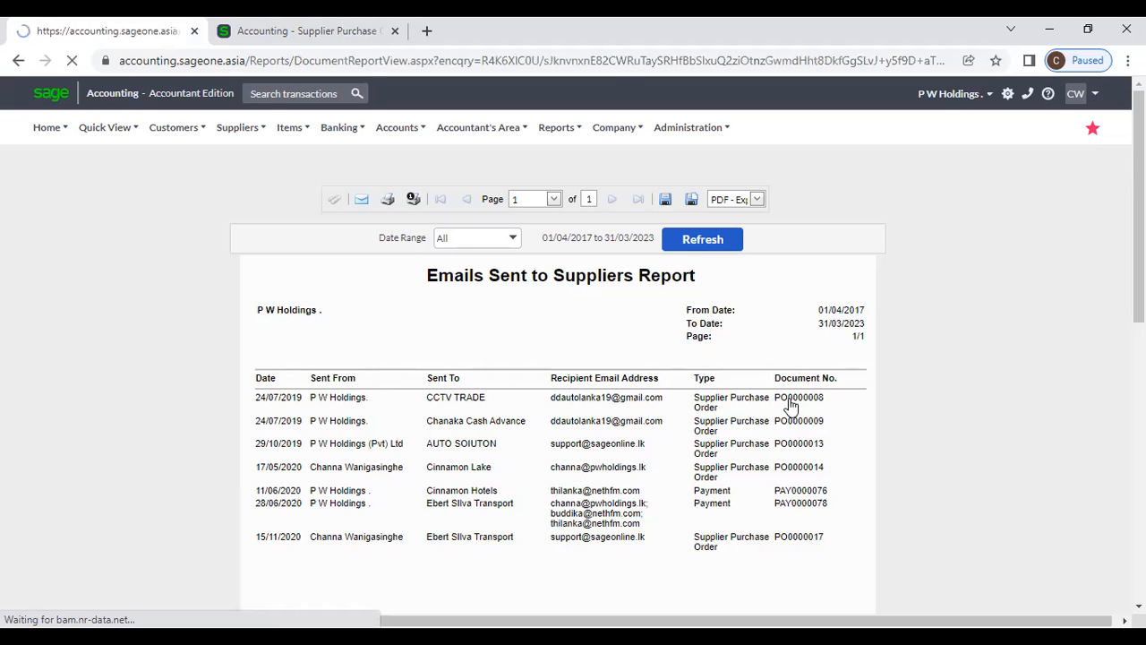
Examine the CCTV TRADE purchase order document's header details, item line and amount in words
{"action": "scroll", "coordinate": [672, 456], "scroll_direction": "down", "scroll_amount": 3}
{"action": "scroll", "coordinate": [668, 450], "scroll_direction": "down", "scroll_amount": 3}
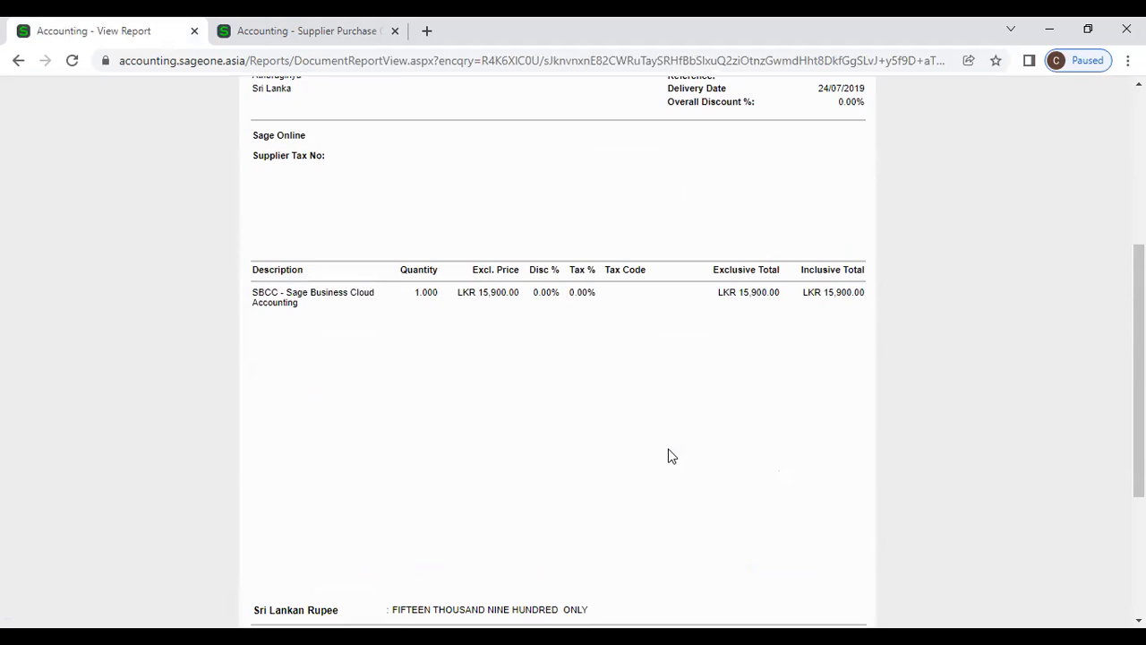
{"action": "scroll", "coordinate": [668, 450], "scroll_direction": "up", "scroll_amount": 4}
{"action": "scroll", "coordinate": [668, 456], "scroll_direction": "up", "scroll_amount": 3}
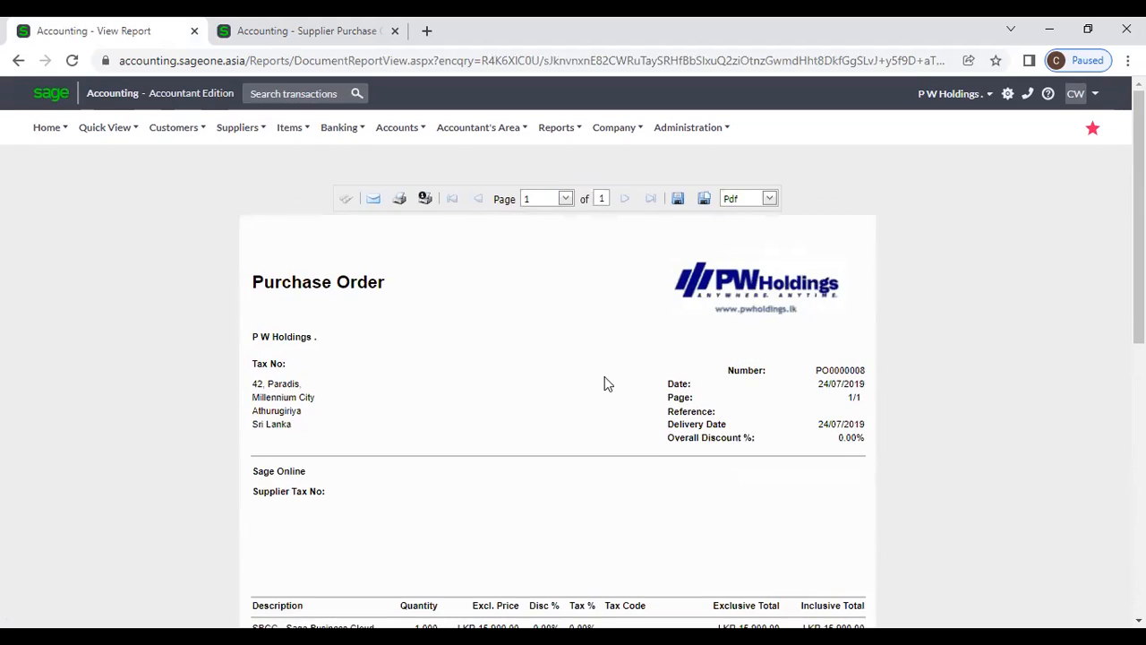
In the second browser tab, open the Supplier Invoices report for all suppliers and categories
{"action": "left_click", "coordinate": [258, 29]}
{"action": "mouse_move", "coordinate": [215, 121]}
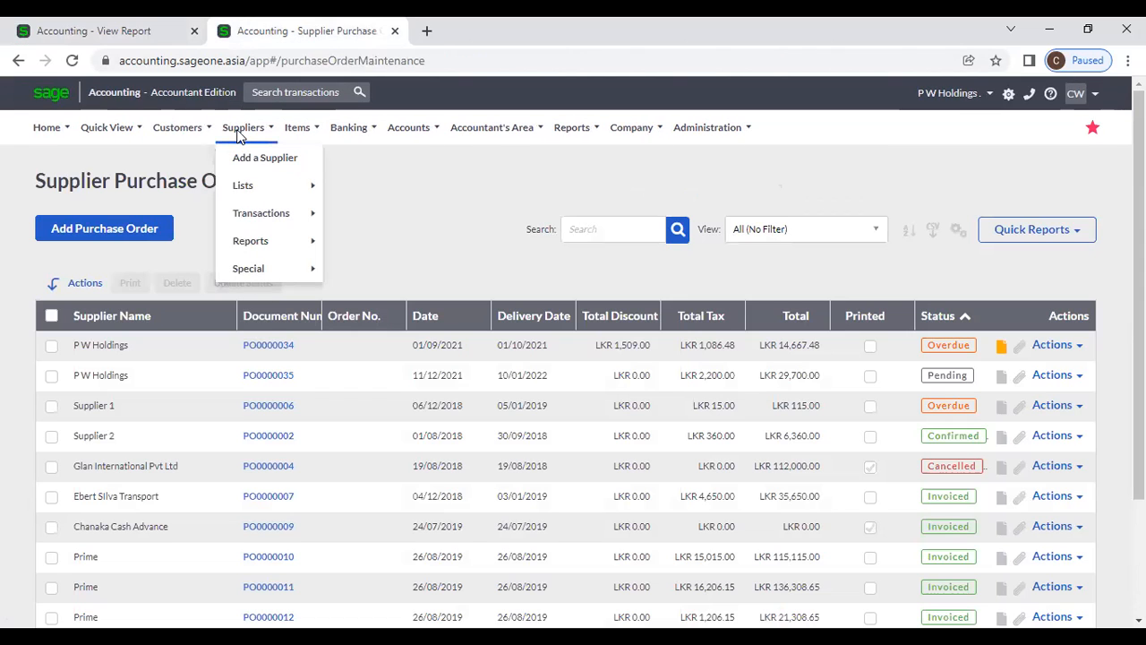
{"action": "mouse_move", "coordinate": [260, 241]}
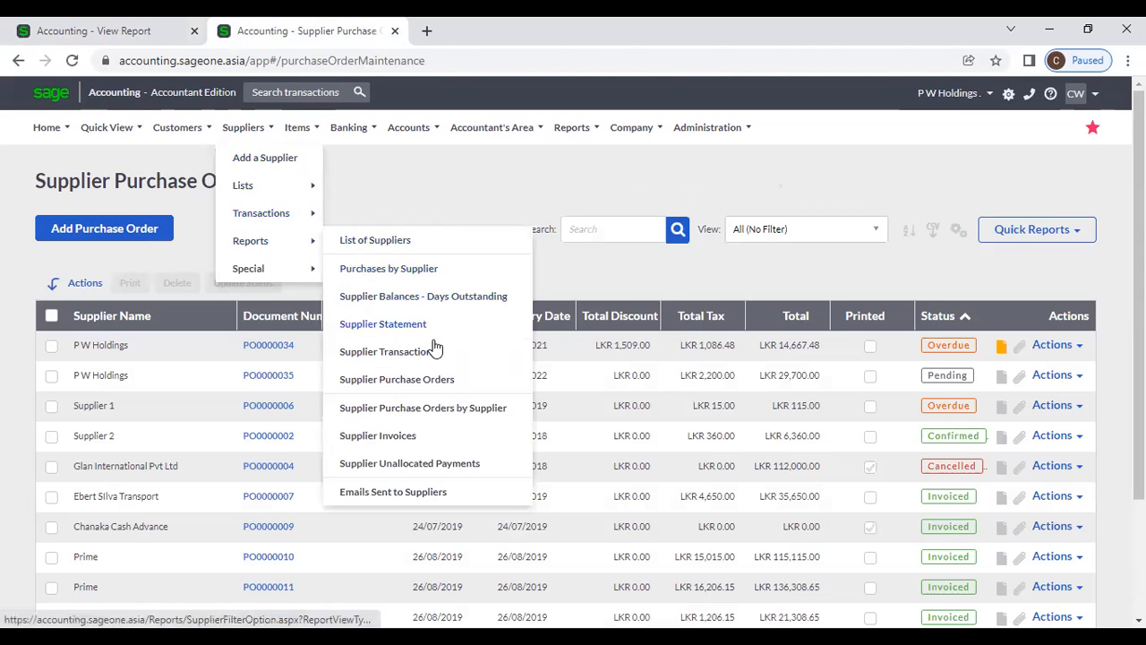
{"action": "left_click", "coordinate": [408, 436]}
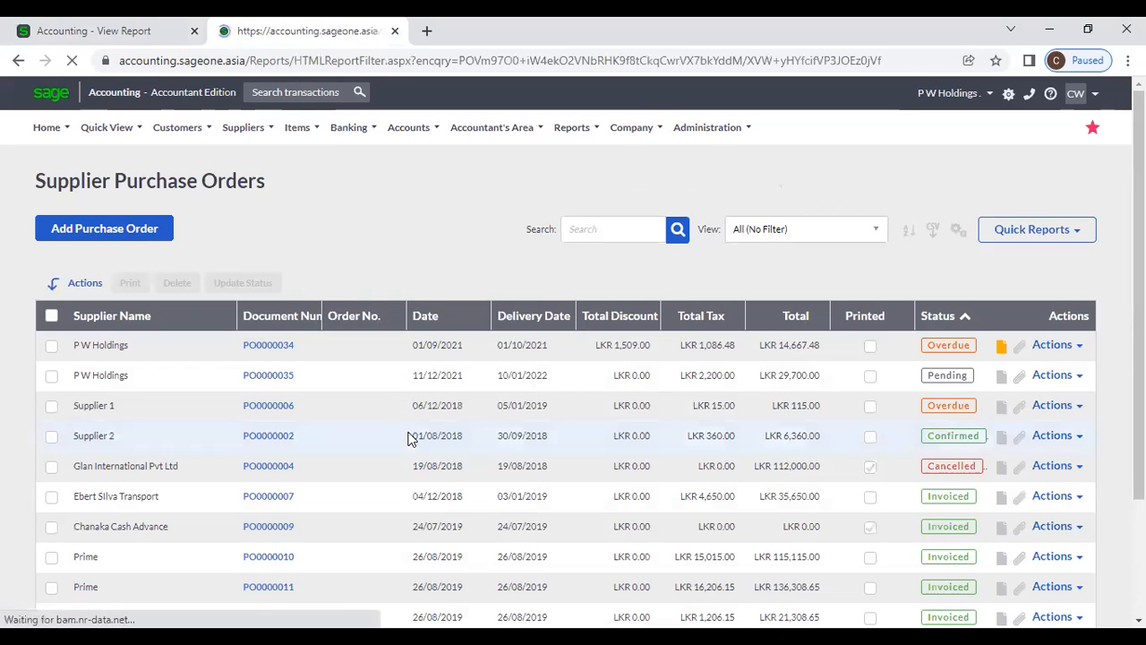
{"action": "left_click", "coordinate": [540, 410]}
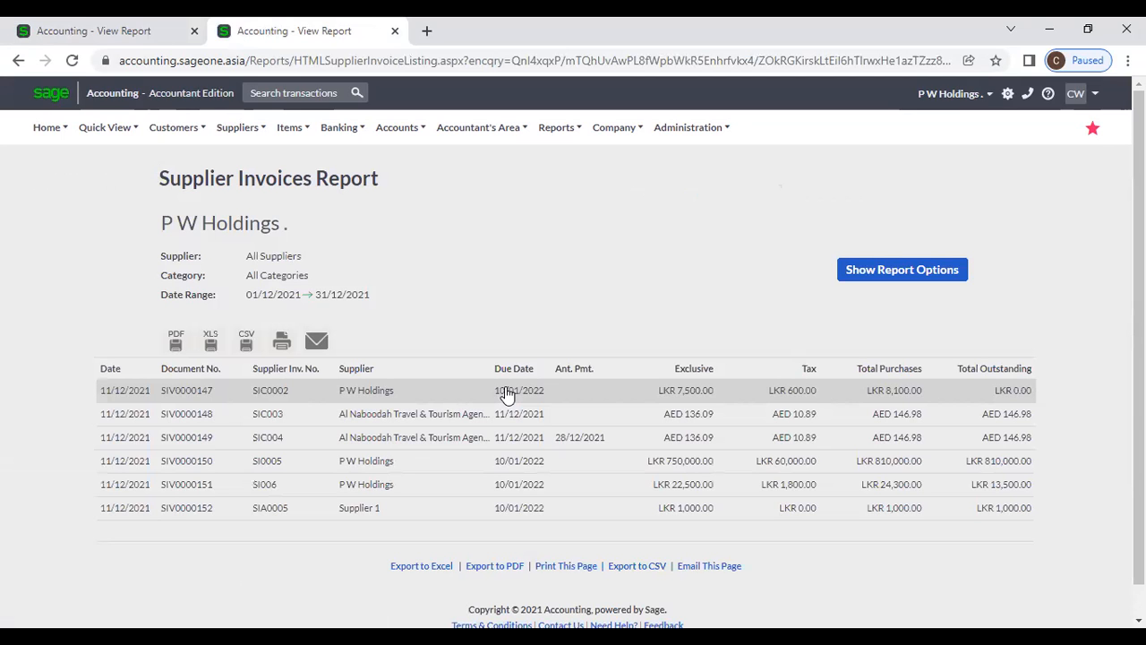
Open the first Al Naboodah Travel & Tourism invoice in the report, check its details, and return to the report
{"action": "left_click", "coordinate": [519, 420]}
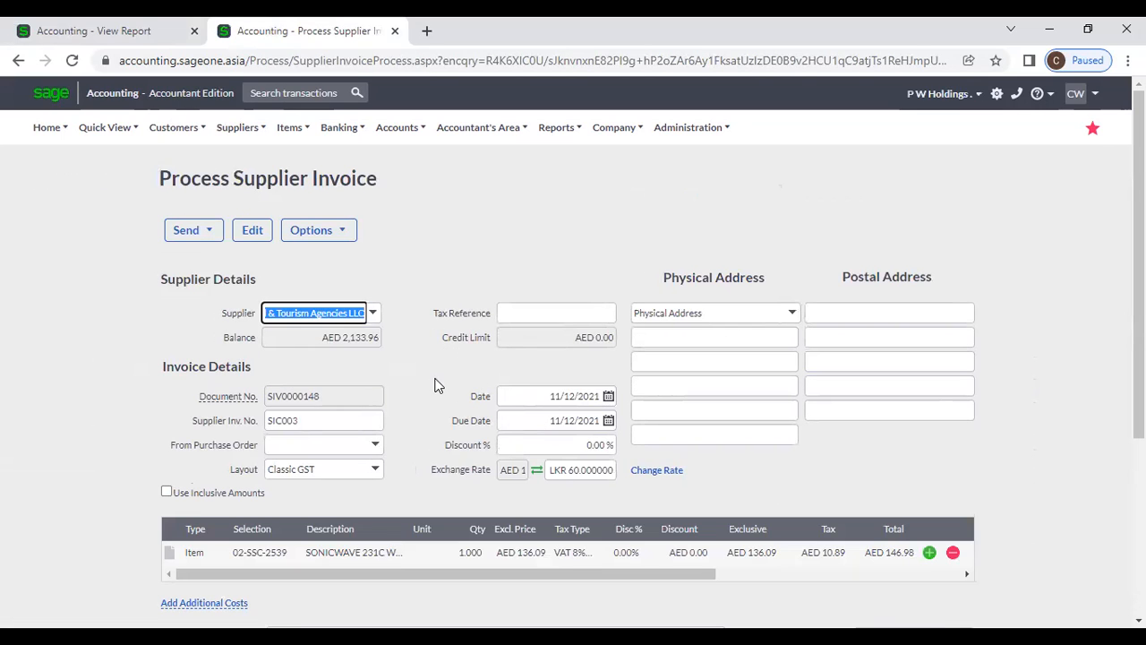
{"action": "scroll", "coordinate": [438, 385], "scroll_direction": "down", "scroll_amount": 1}
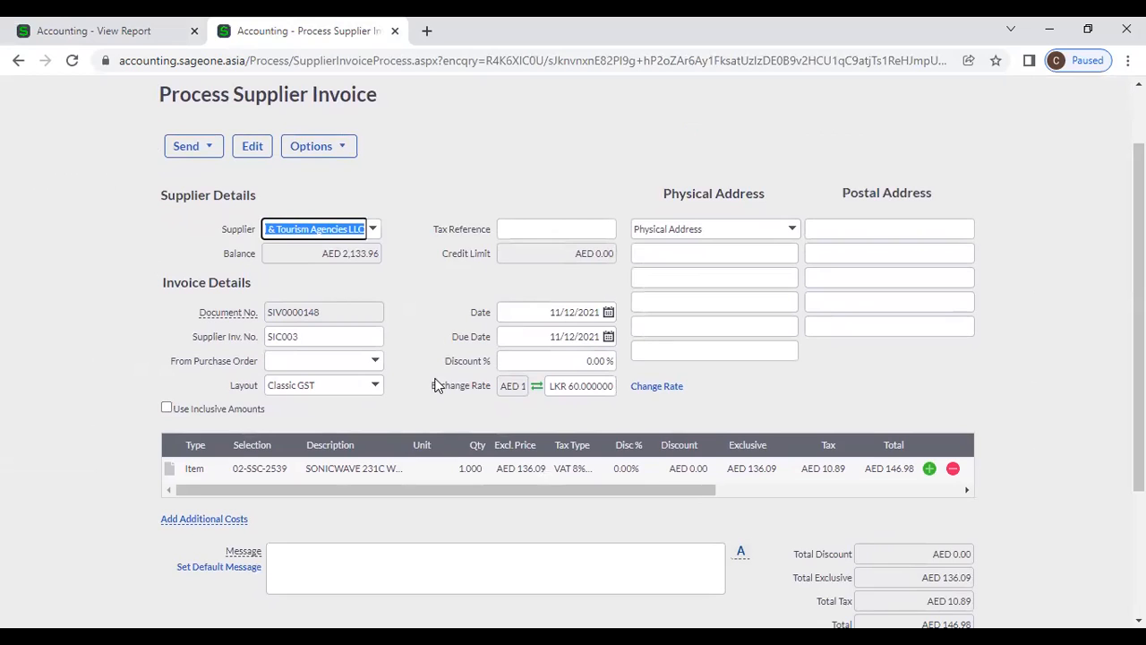
{"action": "left_click", "coordinate": [16, 63]}
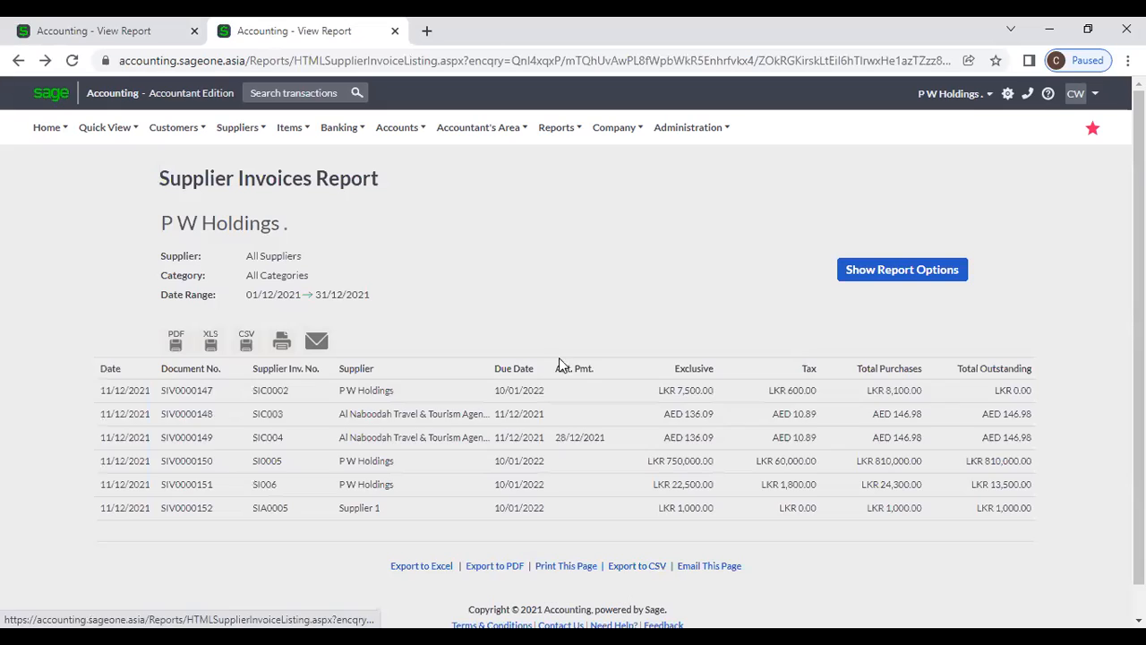
Open the P W Holdings invoice for LKR 24,300.00, check its additional costs, totals and status, and return to the report
{"action": "left_click", "coordinate": [899, 489]}
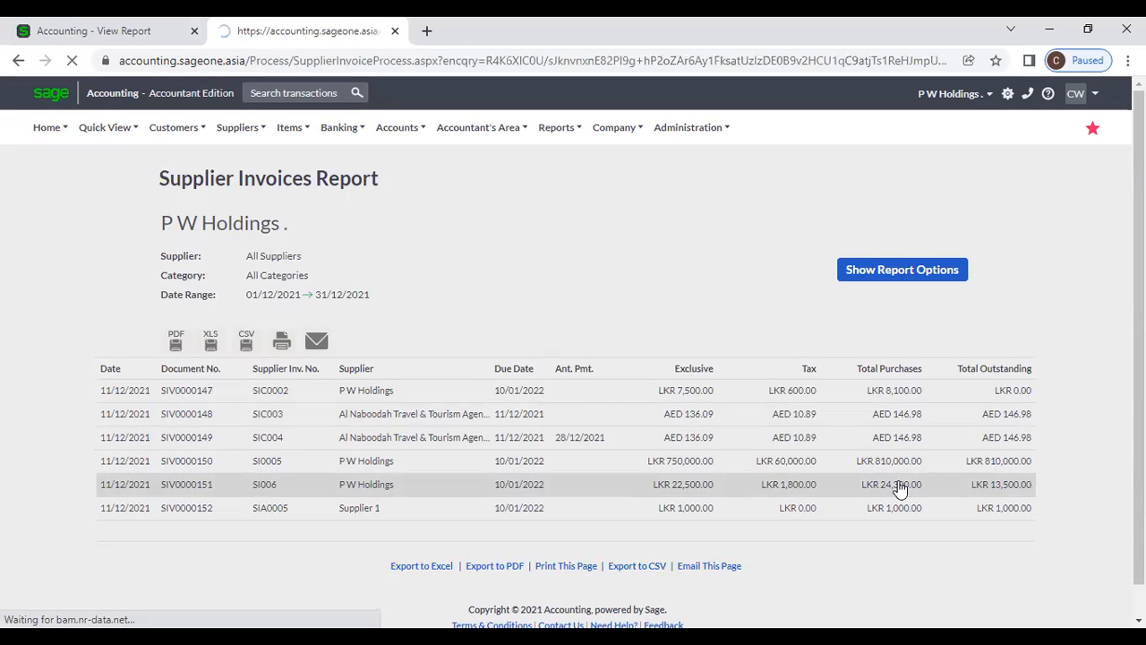
{"action": "scroll", "coordinate": [818, 476], "scroll_direction": "down", "scroll_amount": 5}
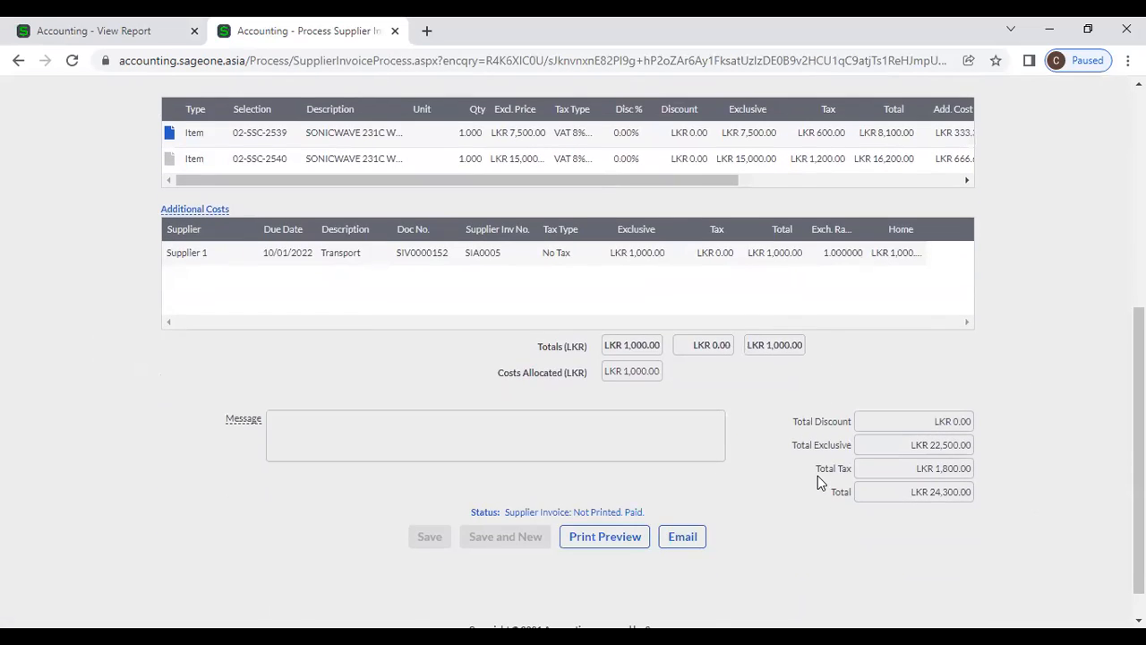
{"action": "scroll", "coordinate": [818, 475], "scroll_direction": "up", "scroll_amount": 5}
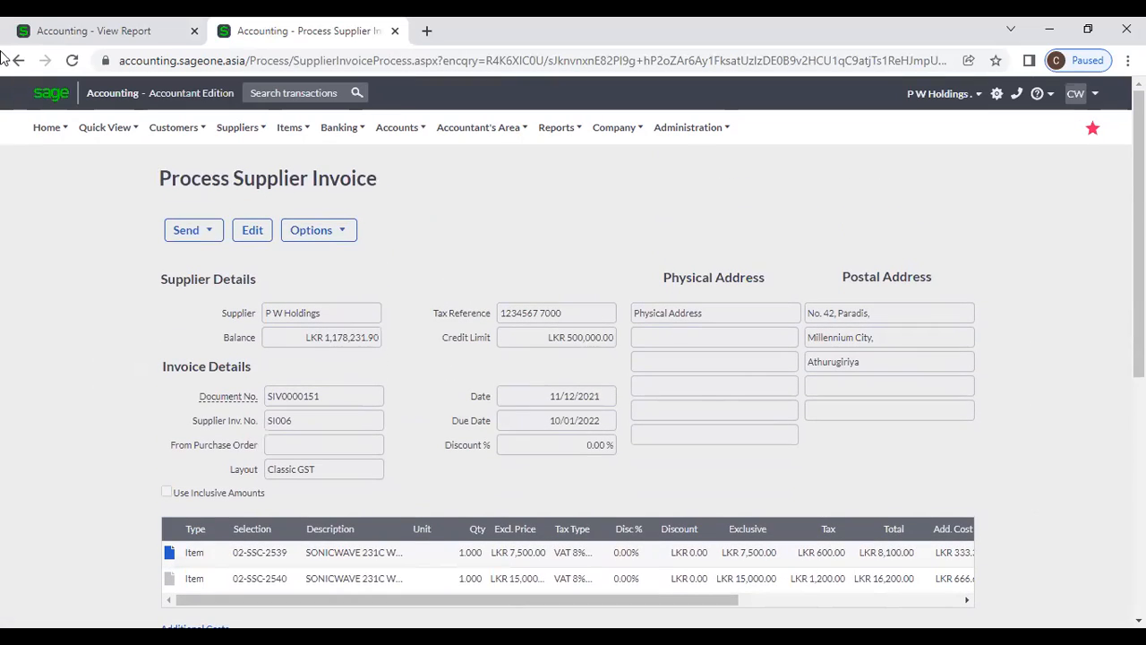
{"action": "left_click", "coordinate": [18, 60]}
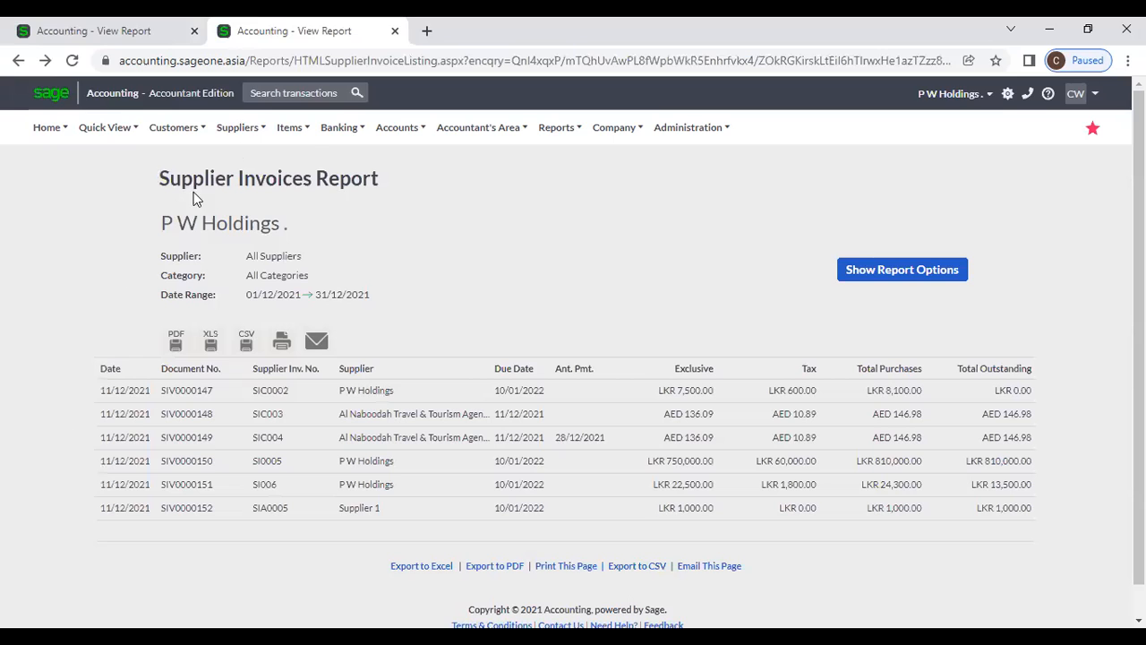
Open the Adjust Supplier Opening Balances form and look over its fields
{"action": "mouse_move", "coordinate": [249, 131]}
{"action": "mouse_move", "coordinate": [239, 260]}
{"action": "mouse_move", "coordinate": [240, 237]}
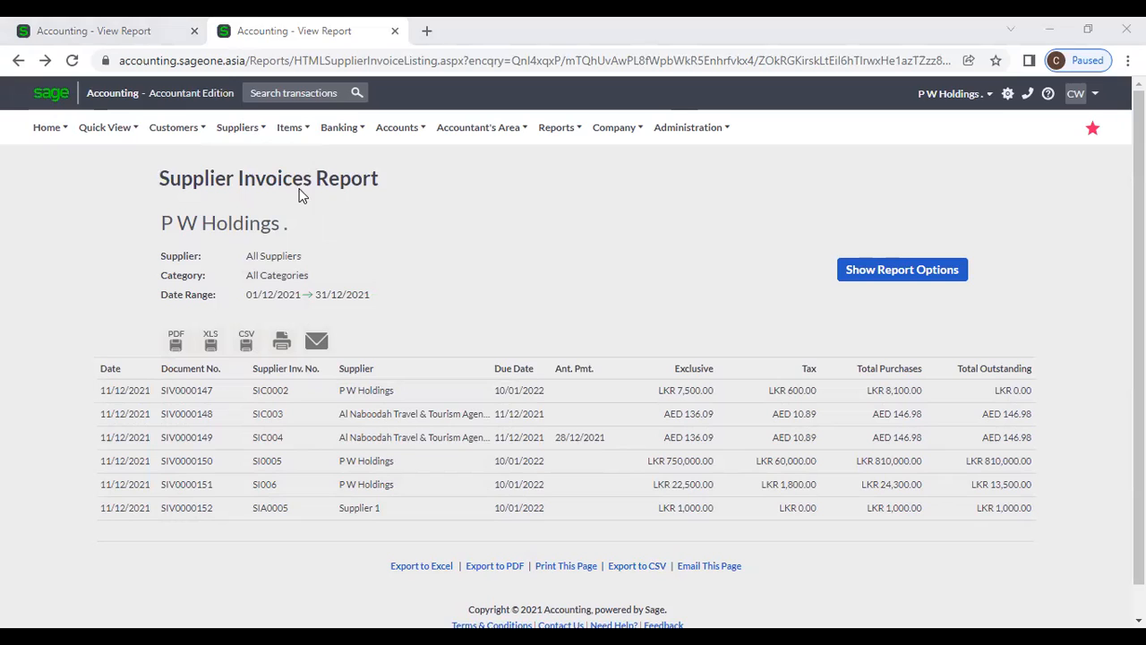
{"action": "mouse_move", "coordinate": [237, 128]}
{"action": "mouse_move", "coordinate": [273, 266]}
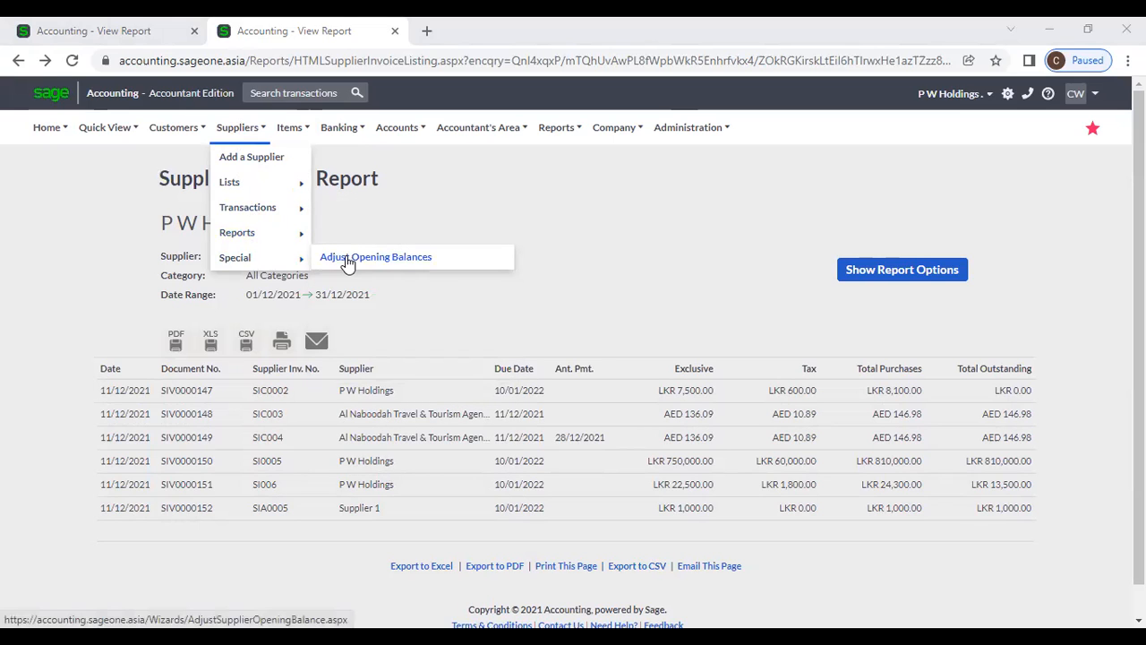
{"action": "left_click", "coordinate": [390, 260]}
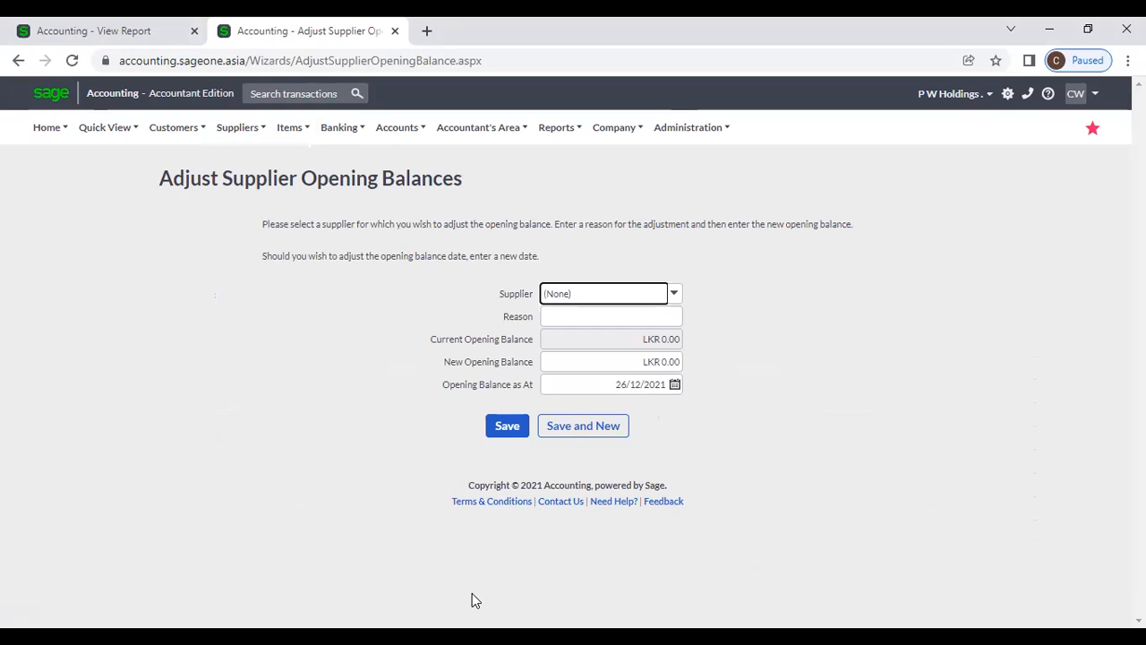
{"action": "left_click", "coordinate": [265, 506]}
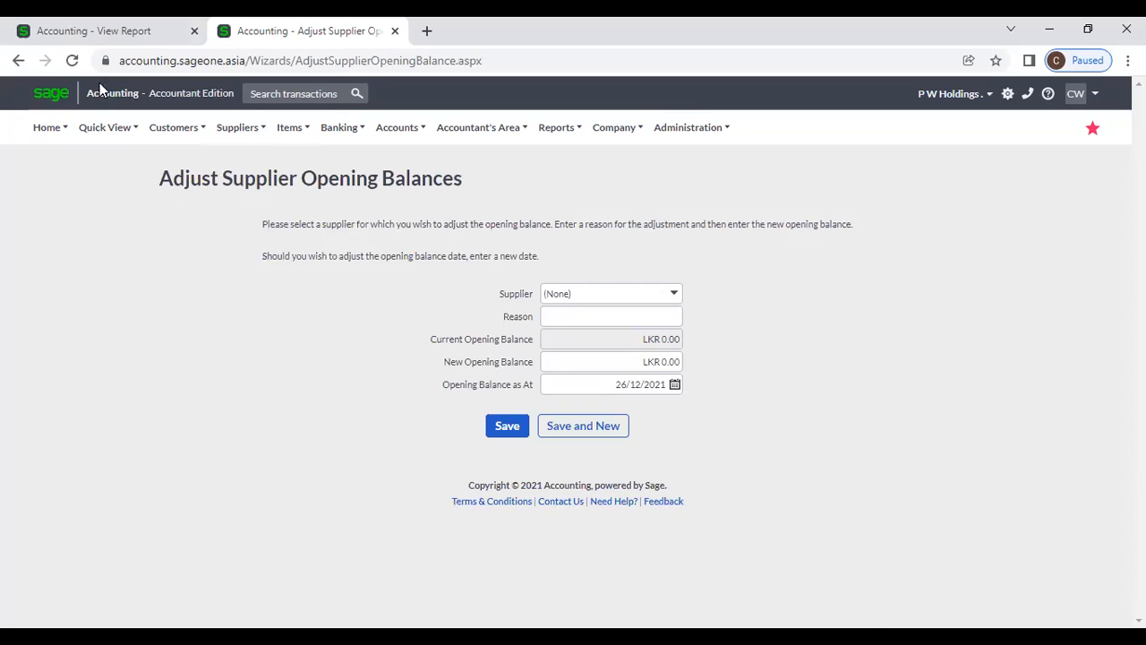
In the first browser tab, open a blank New Supplier record and point out its Opening Balance field
{"action": "left_click", "coordinate": [100, 32]}
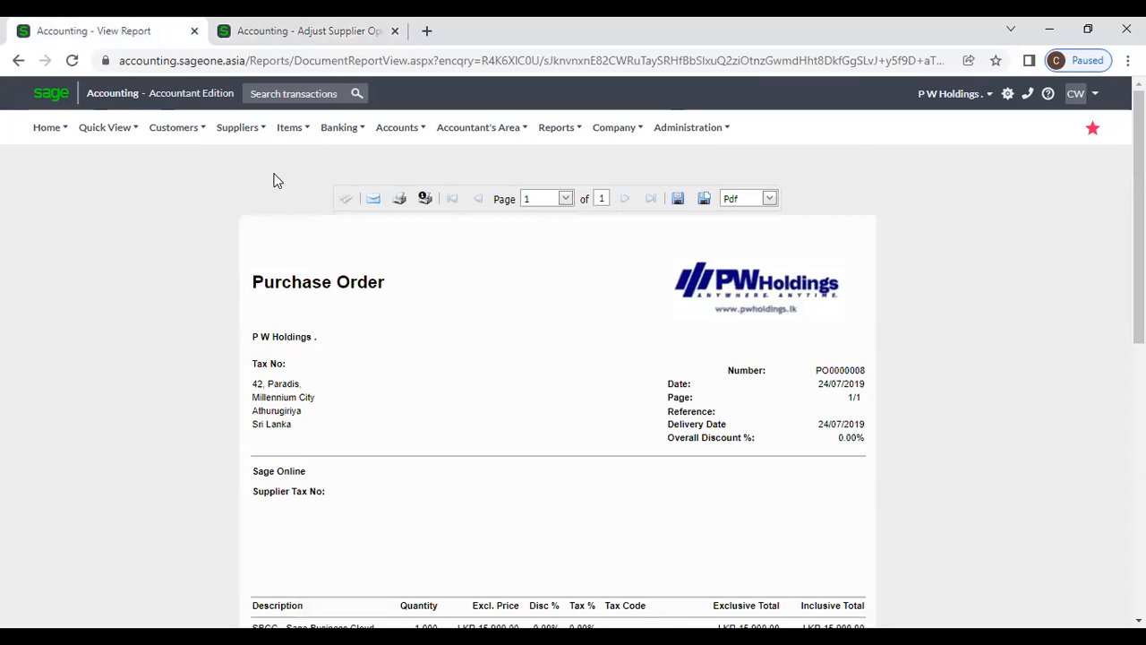
{"action": "left_click", "coordinate": [231, 144]}
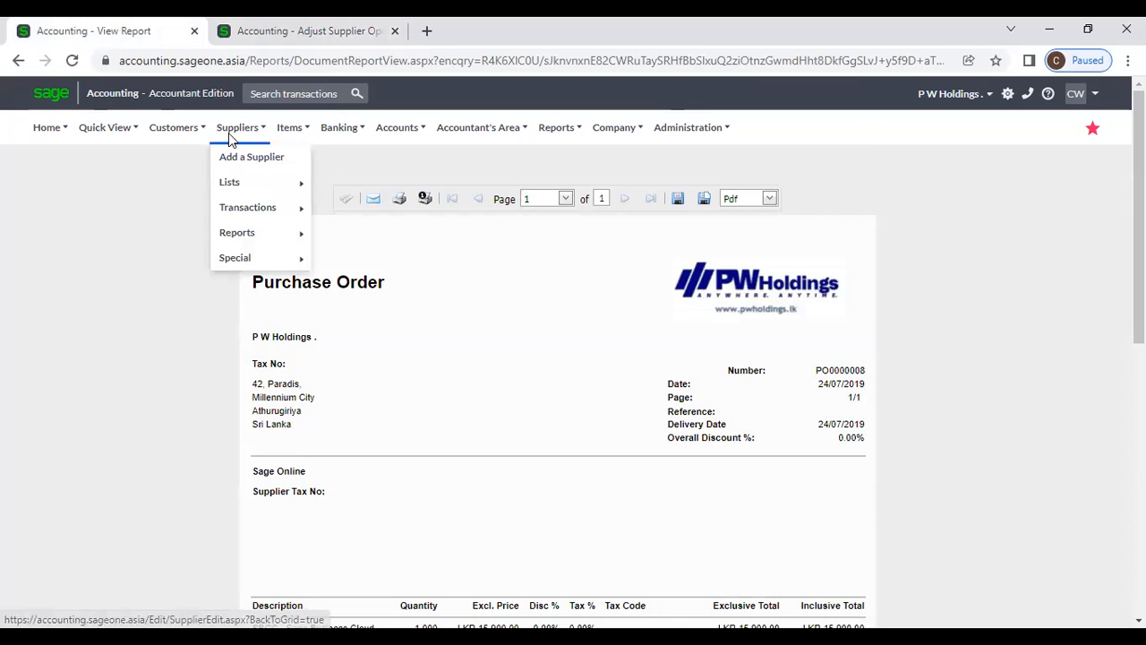
{"action": "left_click", "coordinate": [235, 161]}
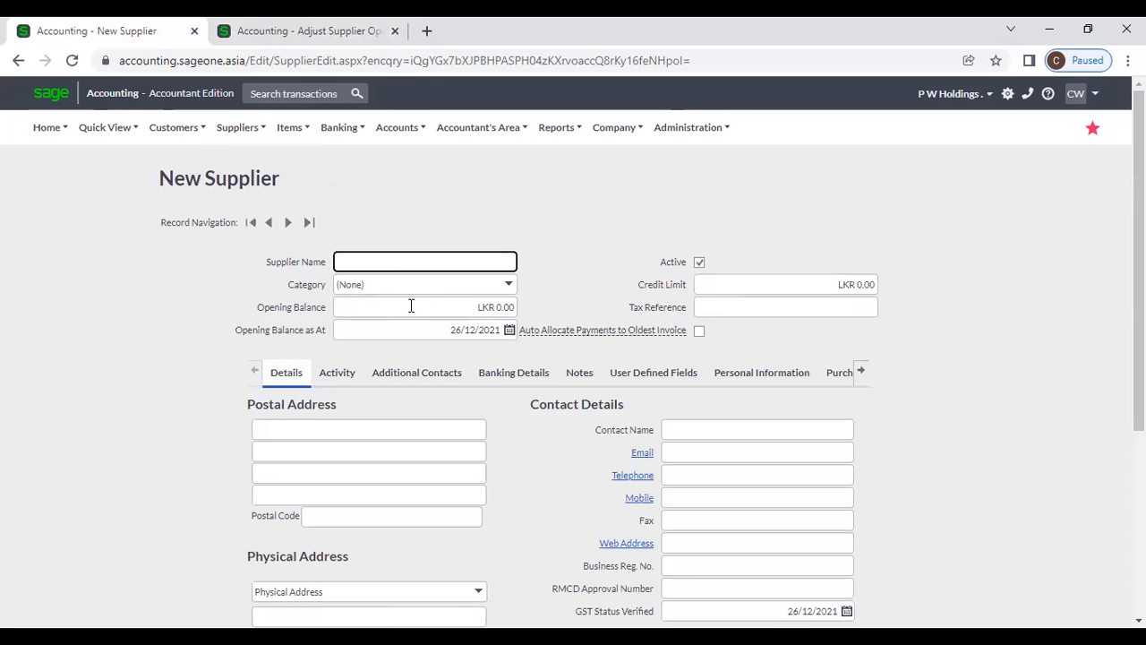
{"action": "left_click", "coordinate": [411, 306]}
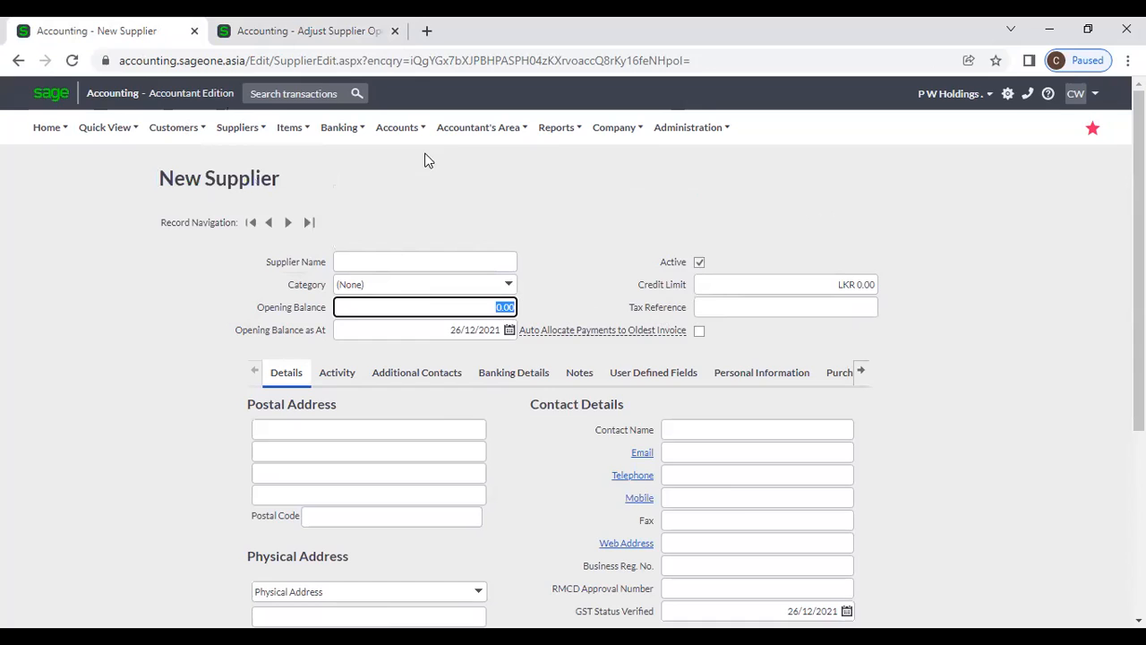
Open the company's Opening Balances wizard and go through to the Supplier Opening Balances entry page from the trade payables account
{"action": "mouse_move", "coordinate": [609, 132]}
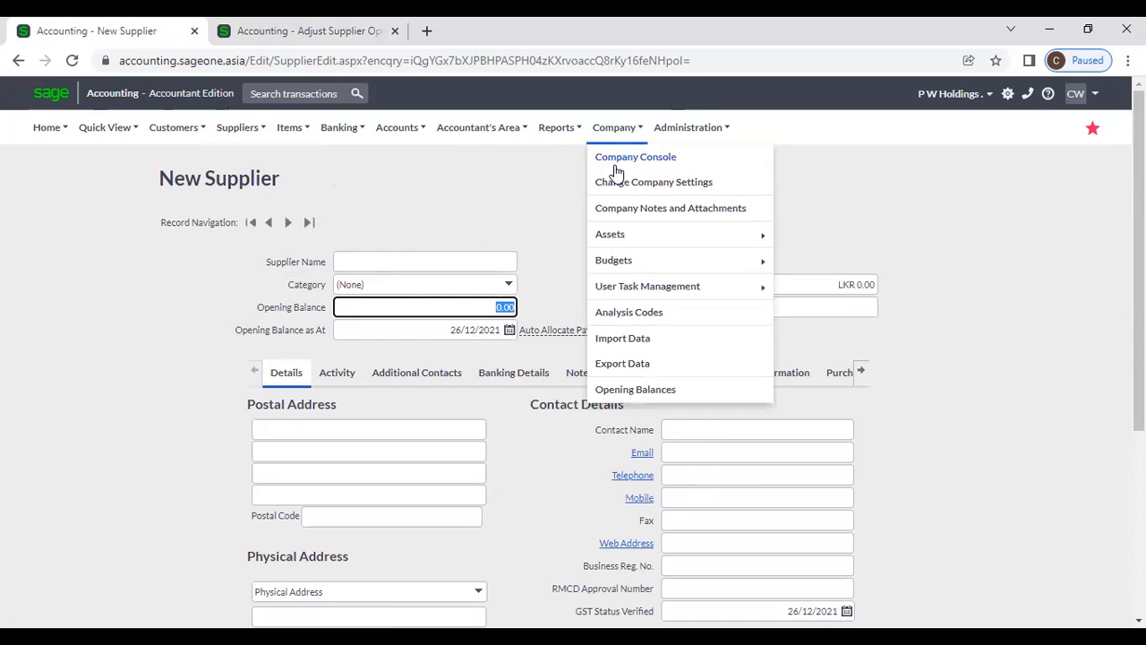
{"action": "left_click", "coordinate": [651, 398]}
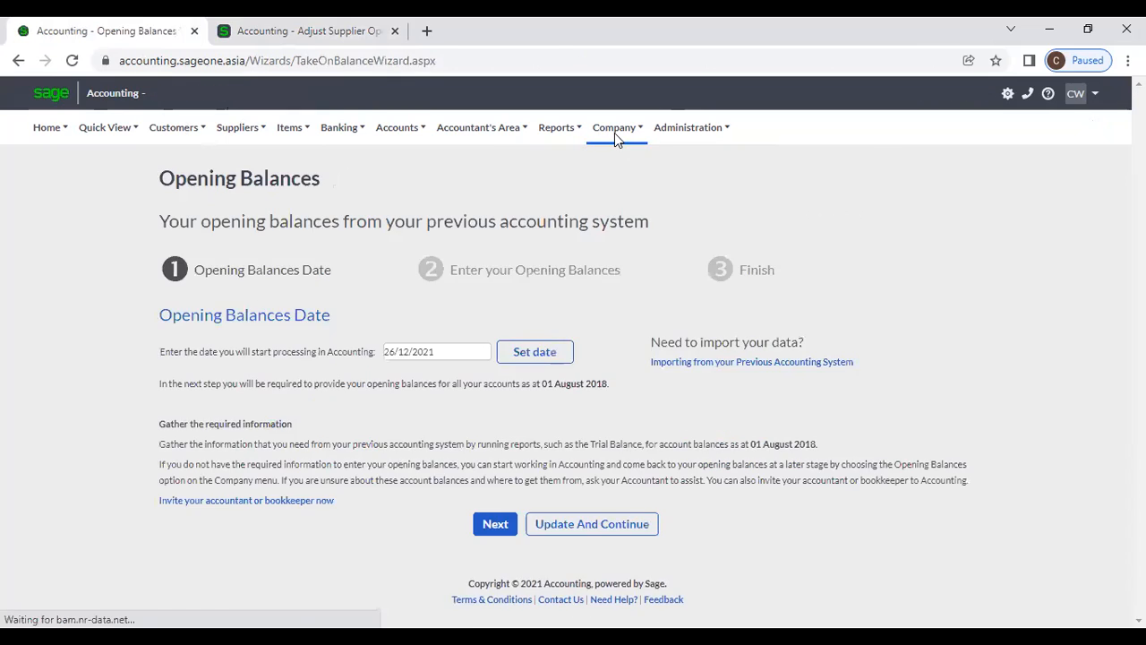
{"action": "scroll", "coordinate": [696, 431], "scroll_direction": "down", "scroll_amount": 4}
{"action": "scroll", "coordinate": [697, 428], "scroll_direction": "down", "scroll_amount": 6}
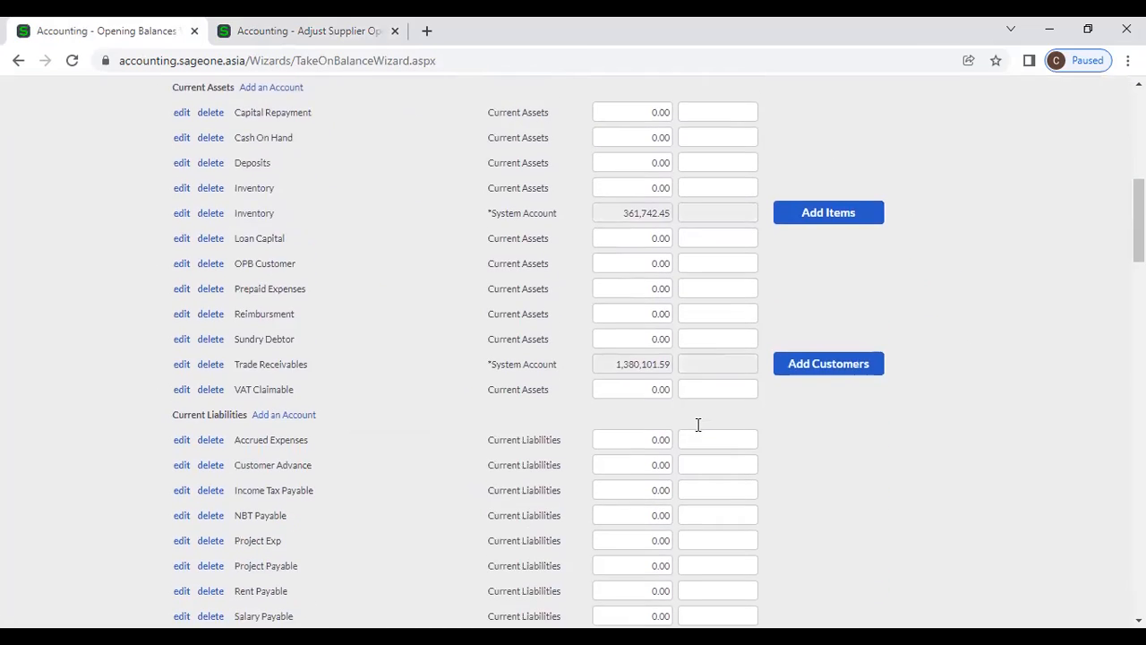
{"action": "left_click", "coordinate": [800, 407]}
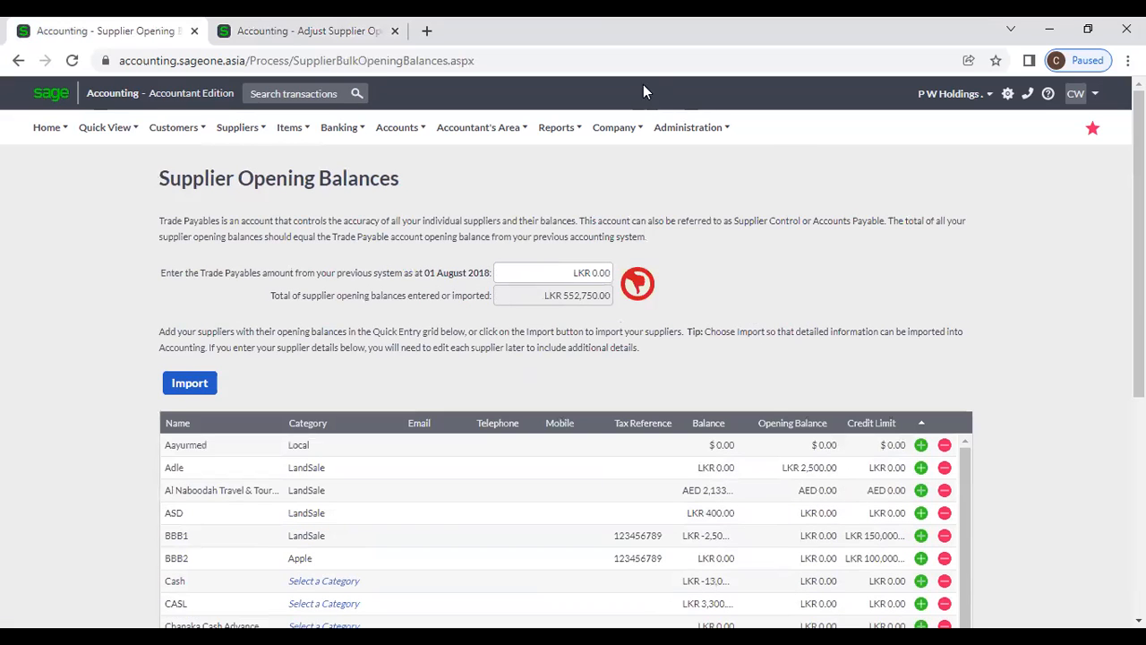
{"action": "left_click", "coordinate": [638, 126]}
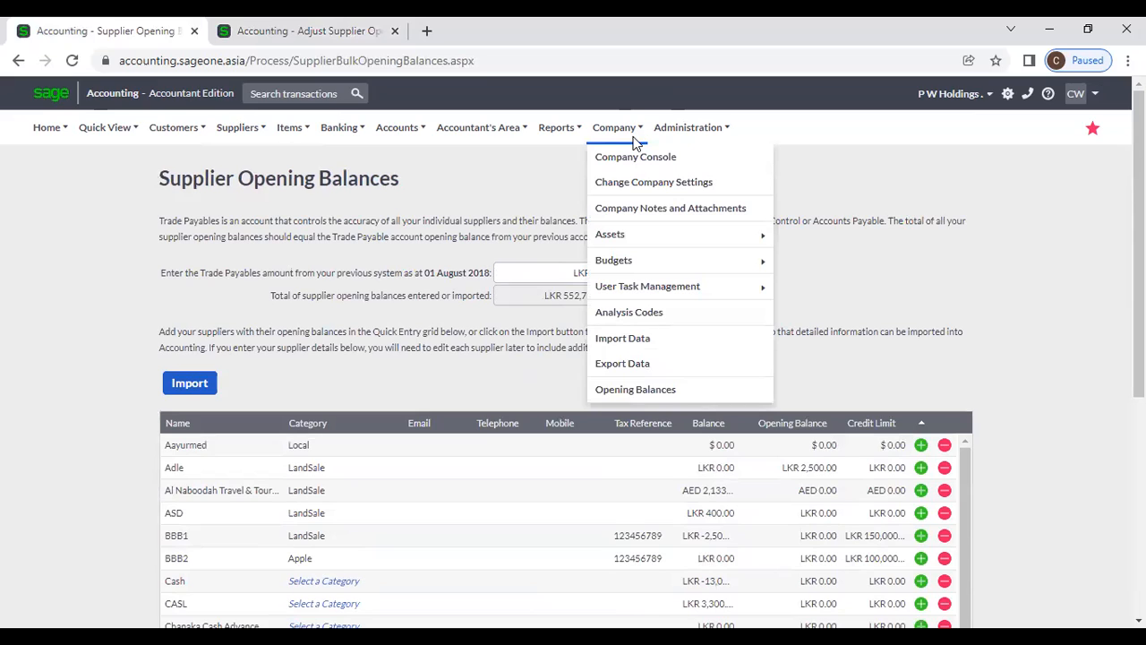
{"action": "mouse_move", "coordinate": [606, 123]}
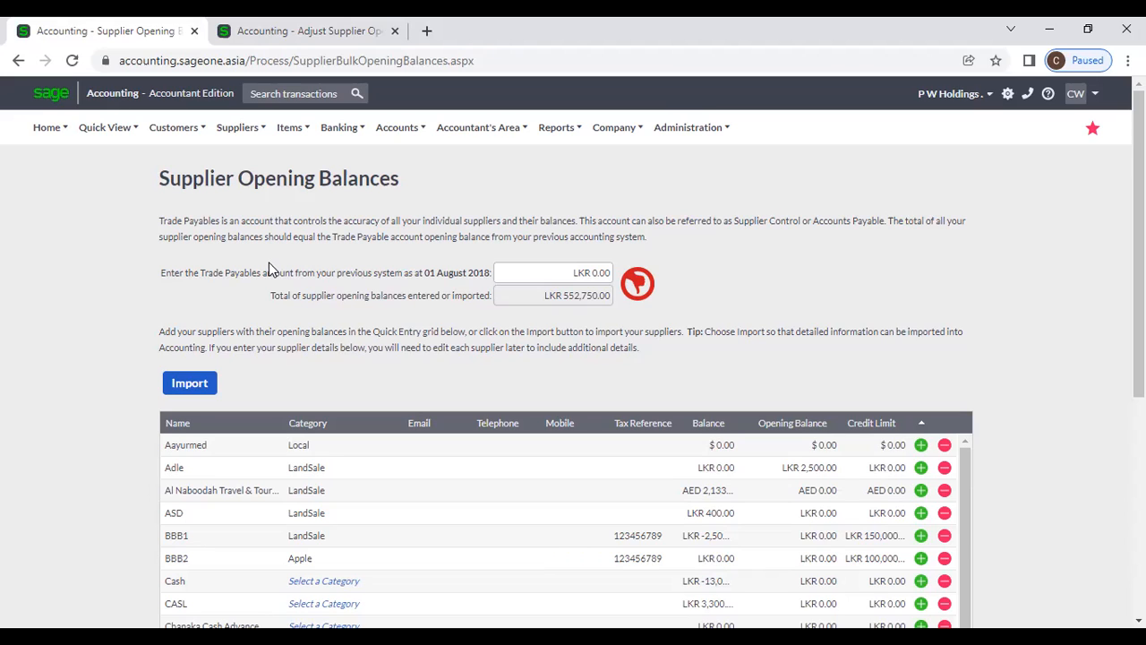
Go back to the second browser tab, reopen the Adjust Supplier Opening Balances form and show its supplier choices
{"action": "left_click", "coordinate": [280, 32]}
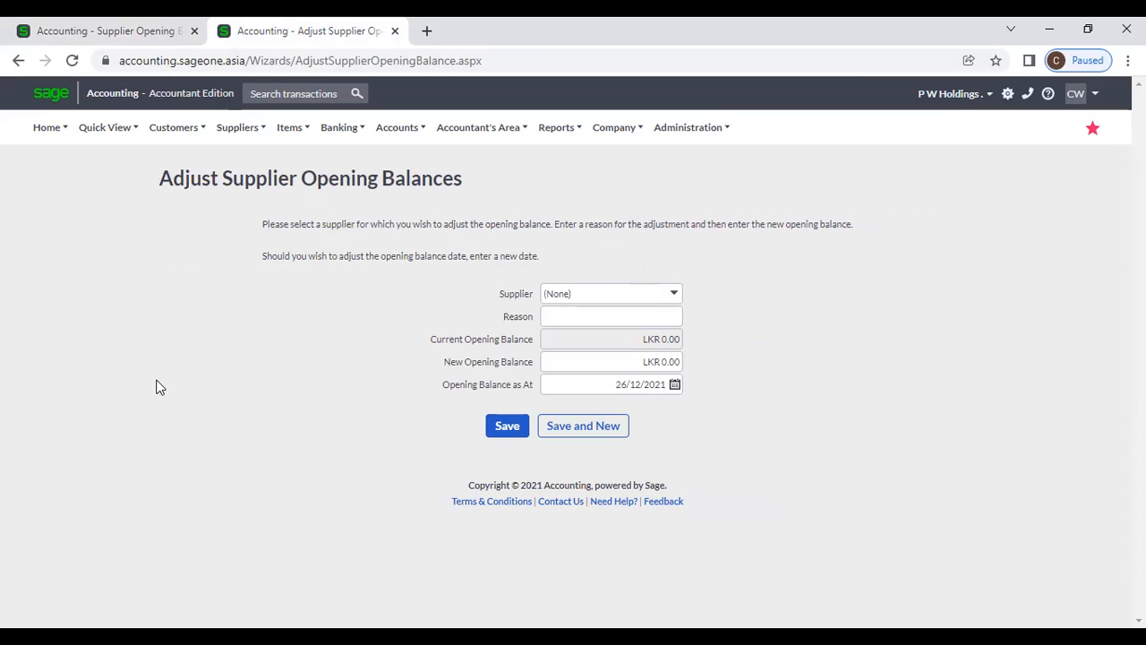
{"action": "left_click", "coordinate": [239, 130]}
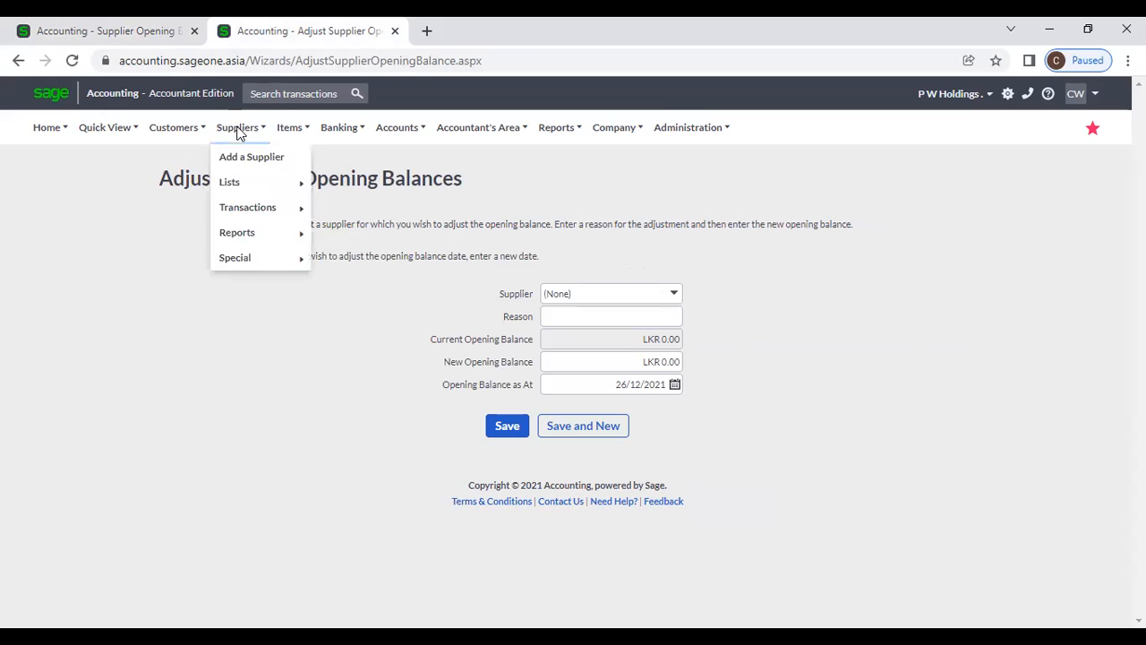
{"action": "mouse_move", "coordinate": [251, 260]}
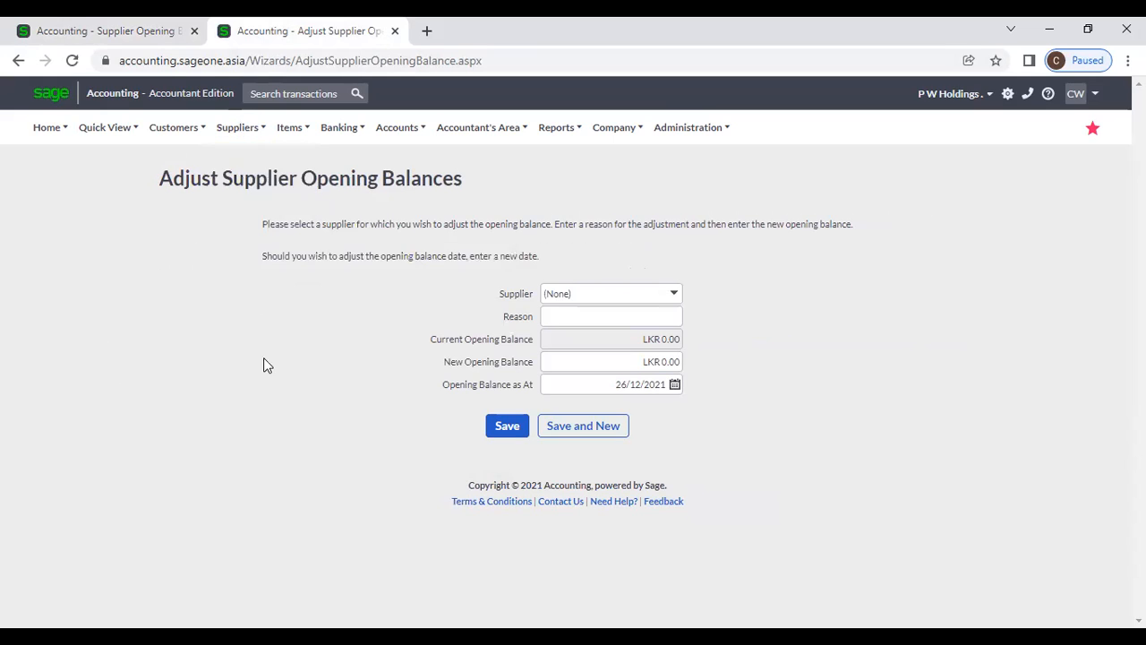
{"action": "left_click", "coordinate": [232, 136]}
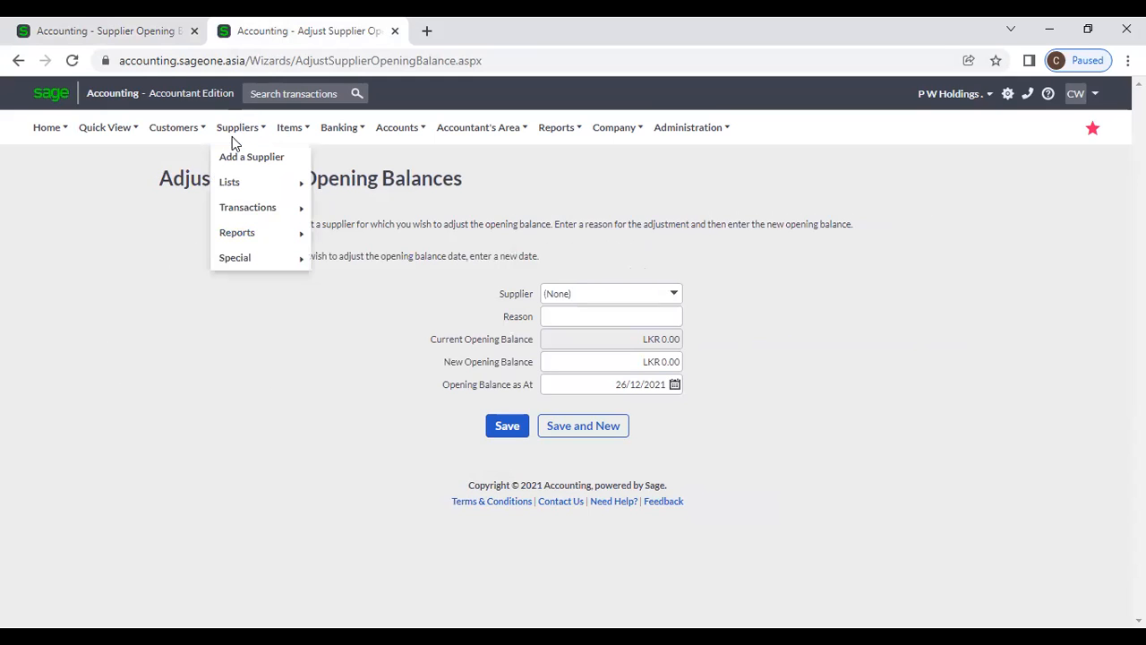
{"action": "mouse_move", "coordinate": [256, 257]}
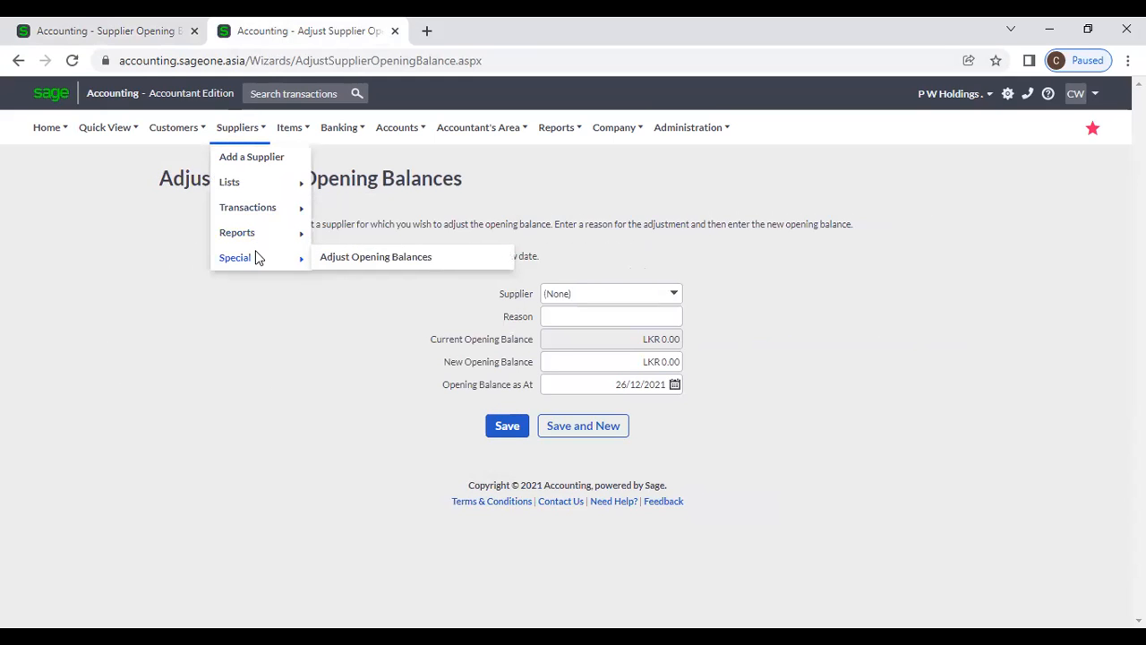
{"action": "left_click", "coordinate": [363, 257]}
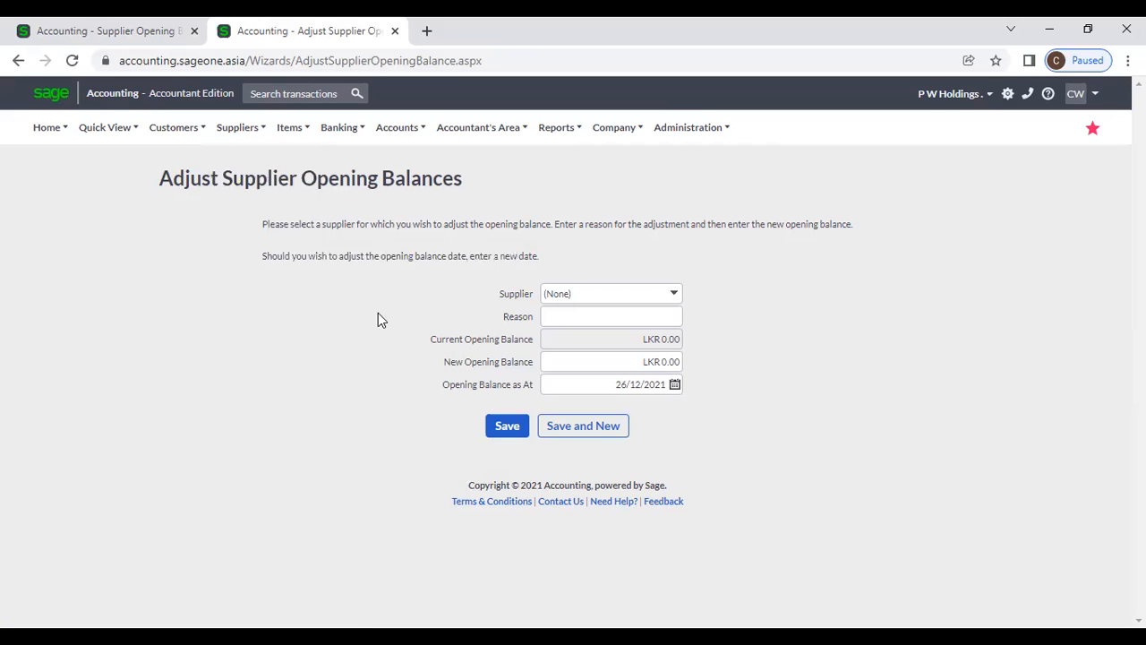
{"action": "left_click", "coordinate": [671, 303]}
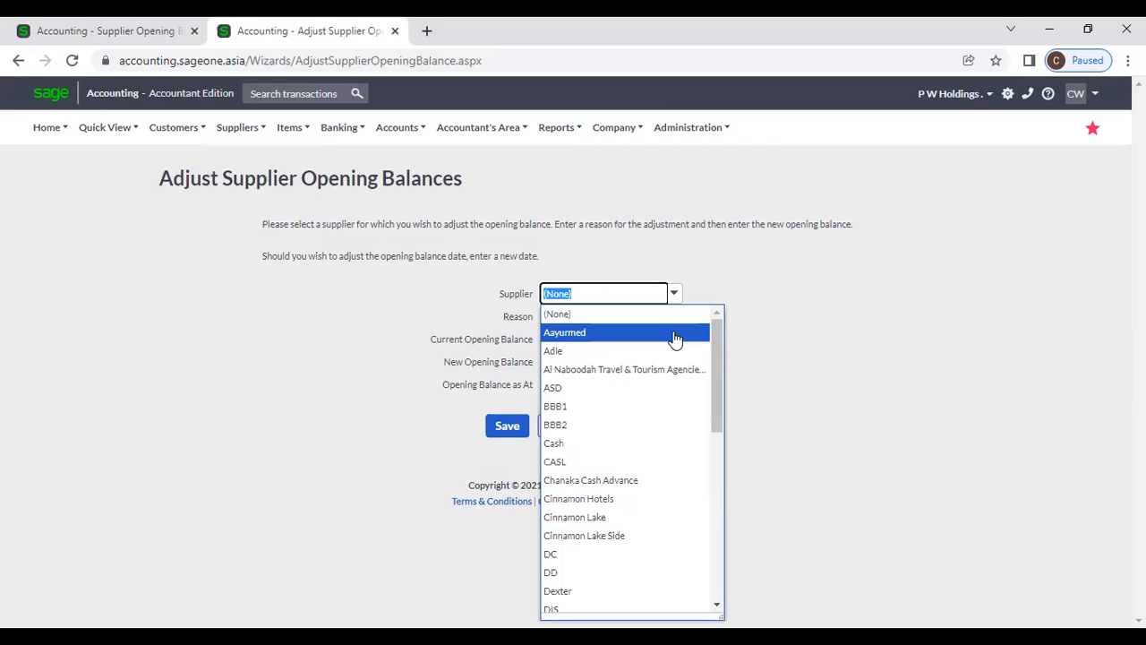
Choose P W Holdings as the supplier for the opening balance adjustment
{"action": "left_click", "coordinate": [675, 337]}
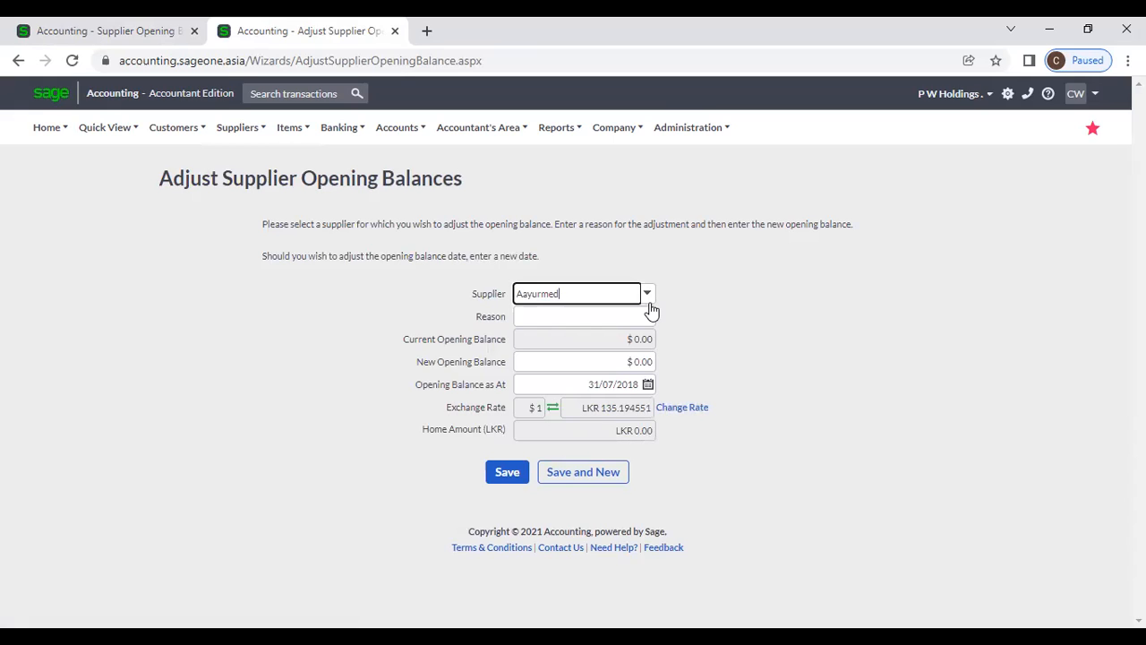
{"action": "left_click", "coordinate": [650, 303]}
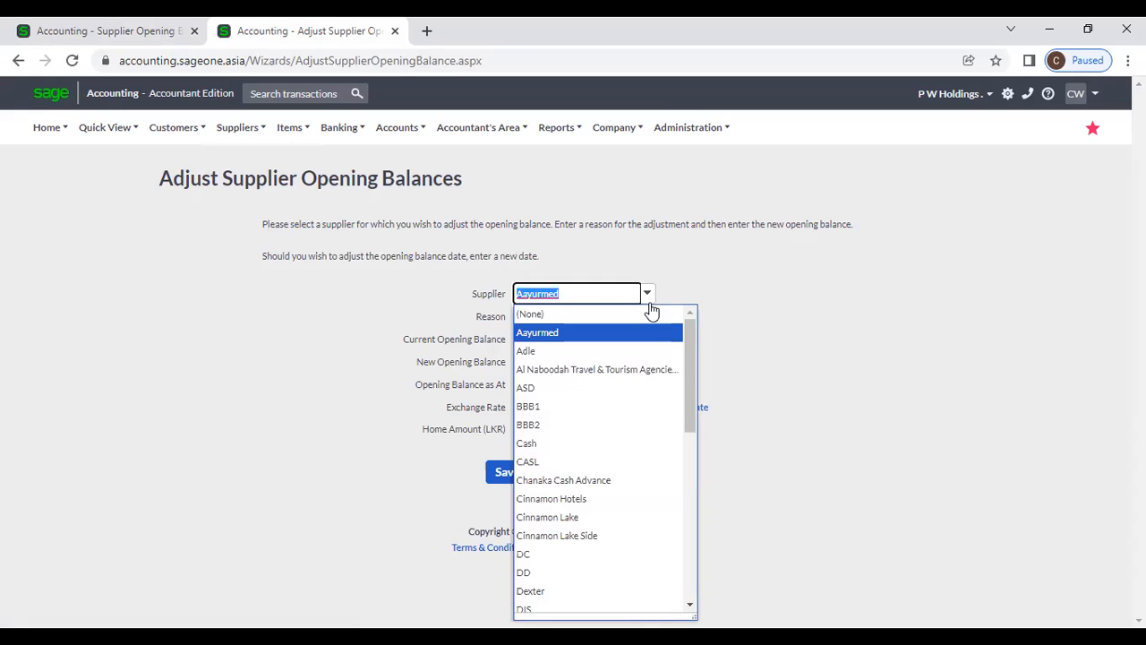
{"action": "type", "text": "p"}
{"action": "left_click", "coordinate": [651, 311]}
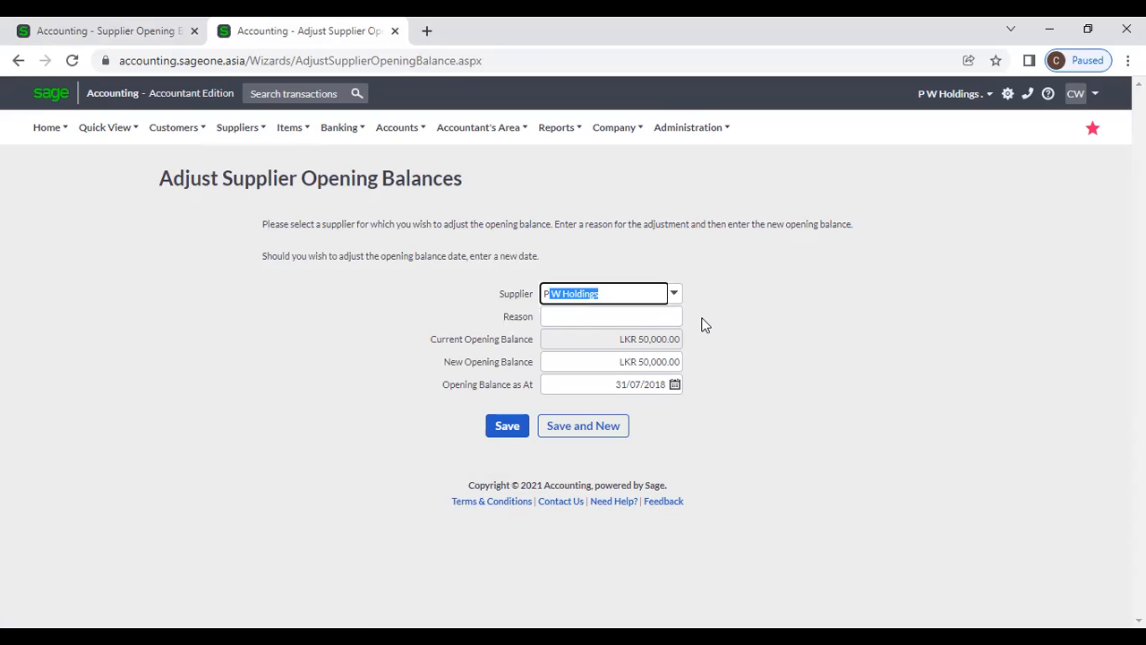
{"action": "left_click", "coordinate": [708, 309]}
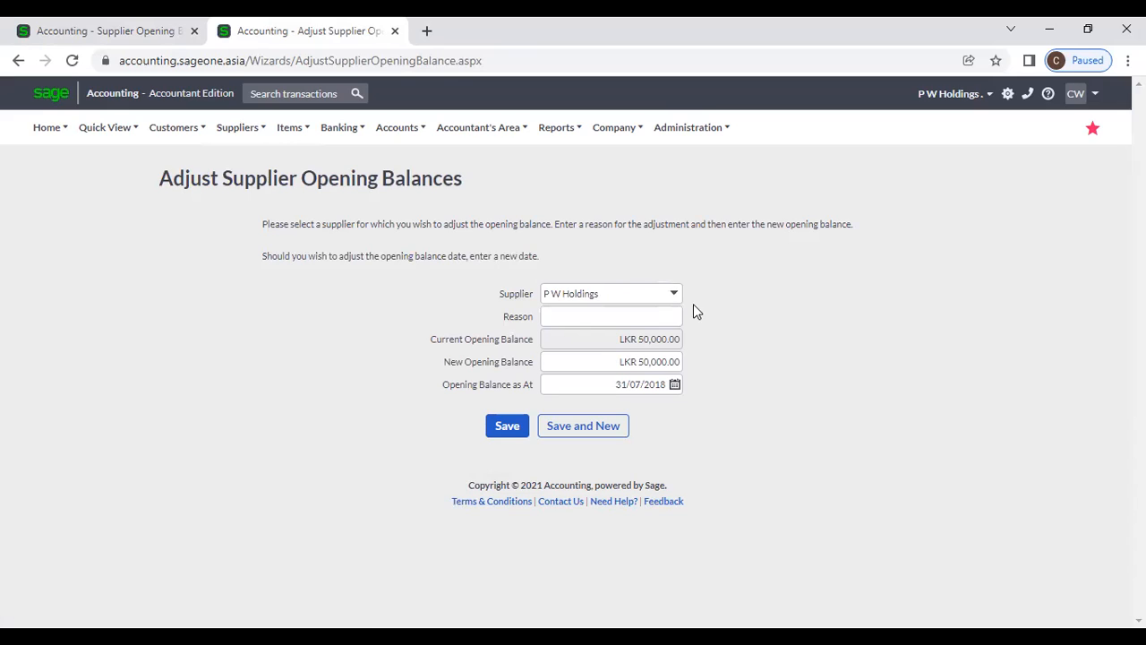
Set the new opening balance for P W Holdings to LKR 25,000.00
{"action": "left_click", "coordinate": [637, 361]}
{"action": "type", "text": "25"}
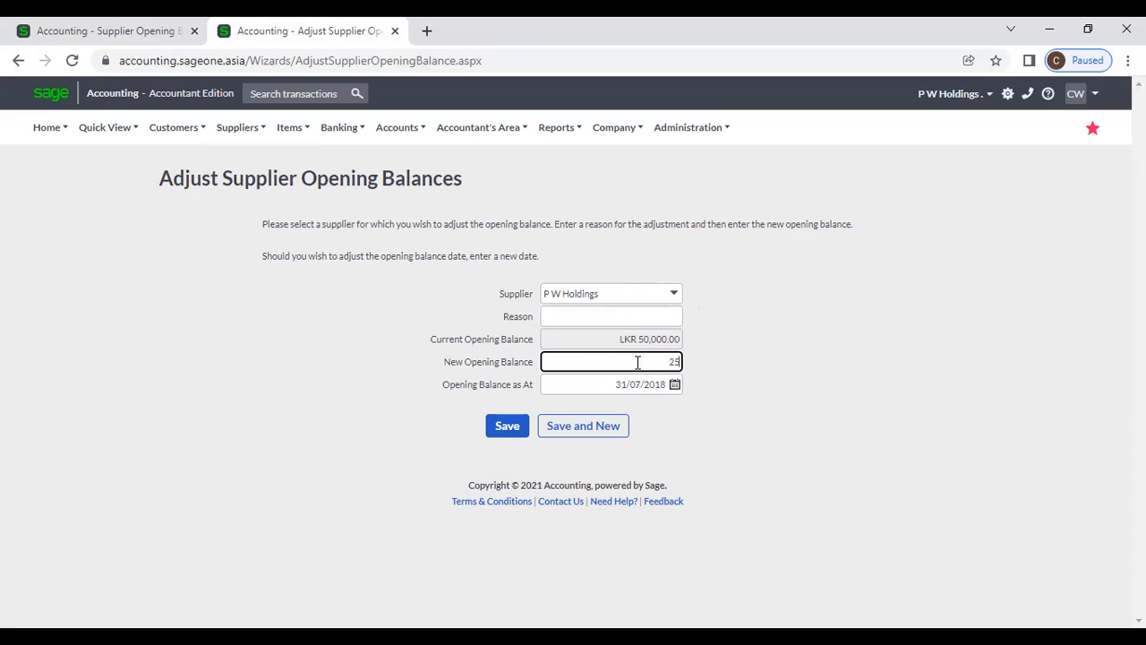
{"action": "type", "text": ",00000"}
{"action": "left_click", "coordinate": [962, 310]}
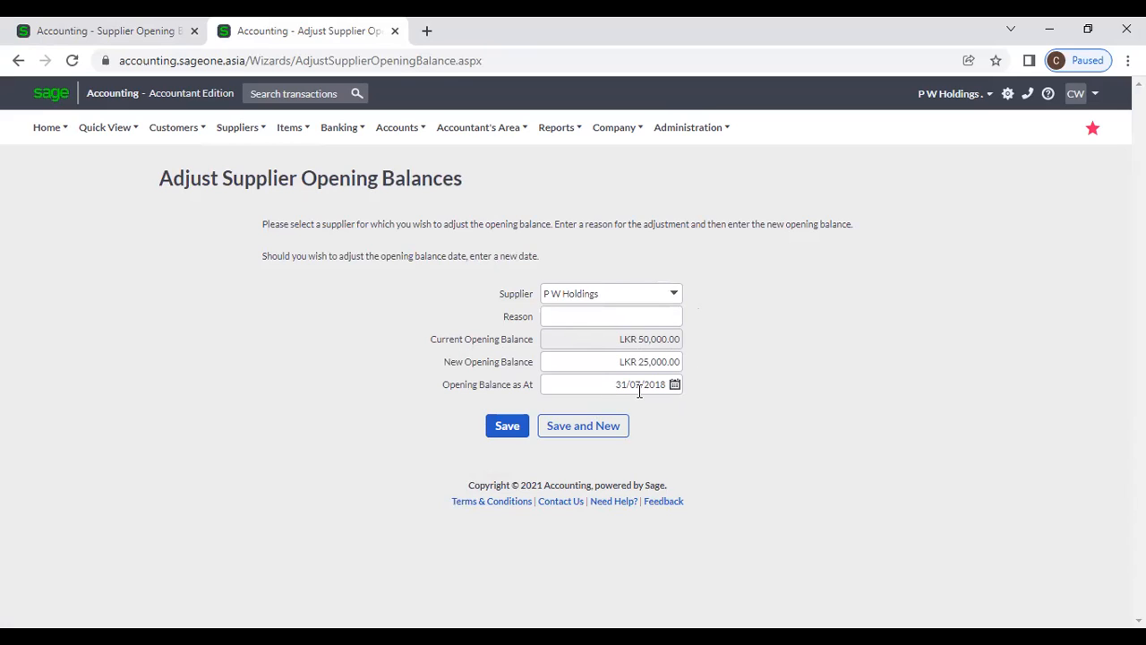
Try to save the supplier opening balance adjustment with the reason left blank
{"action": "left_click", "coordinate": [569, 315]}
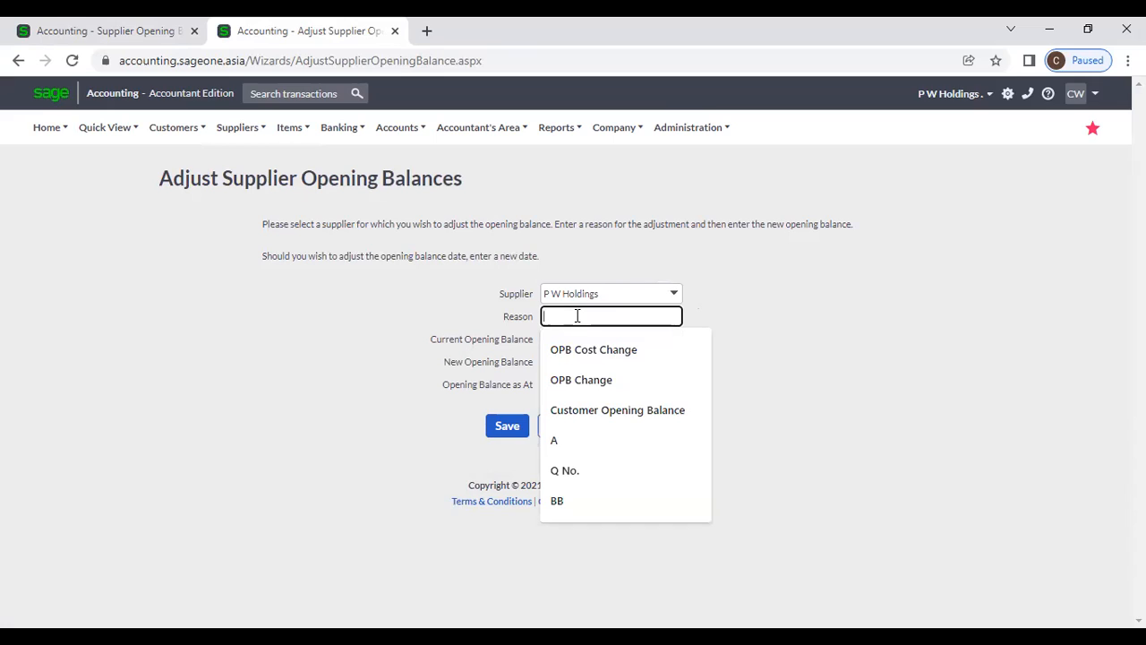
{"action": "left_click", "coordinate": [813, 348]}
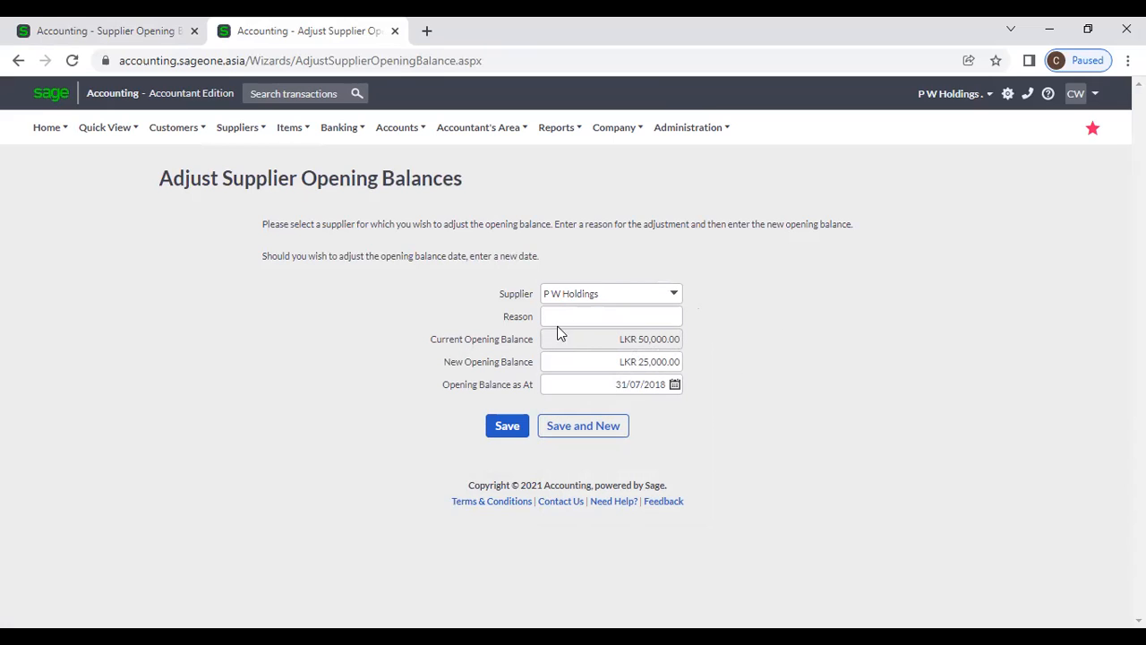
{"action": "left_click", "coordinate": [512, 427]}
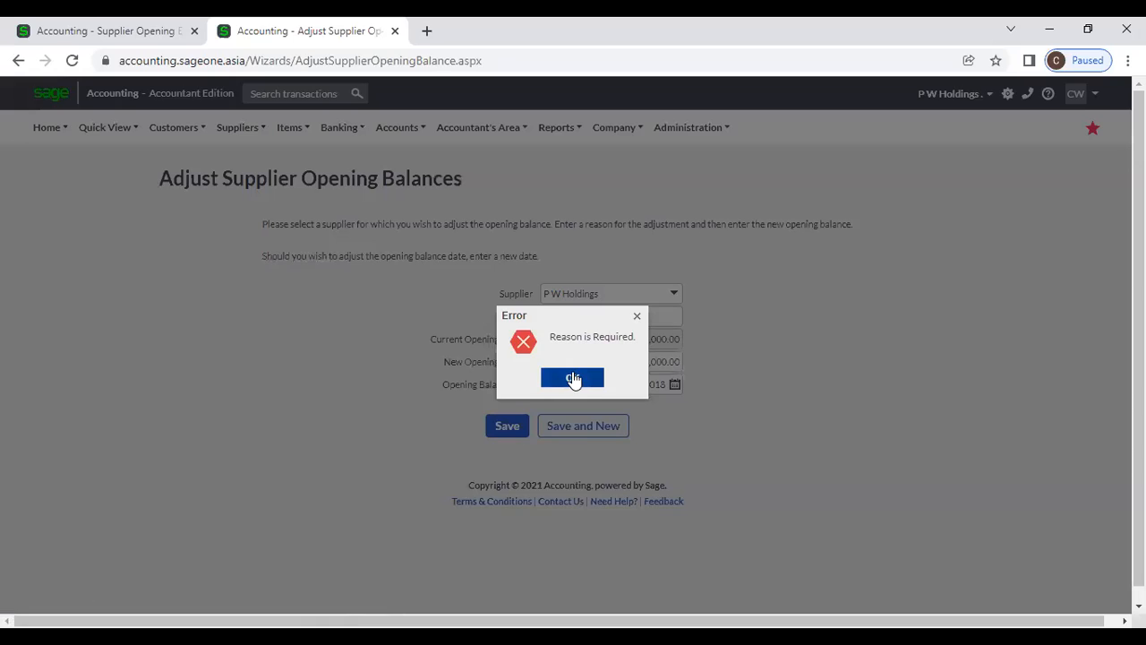
{"action": "left_click", "coordinate": [572, 376]}
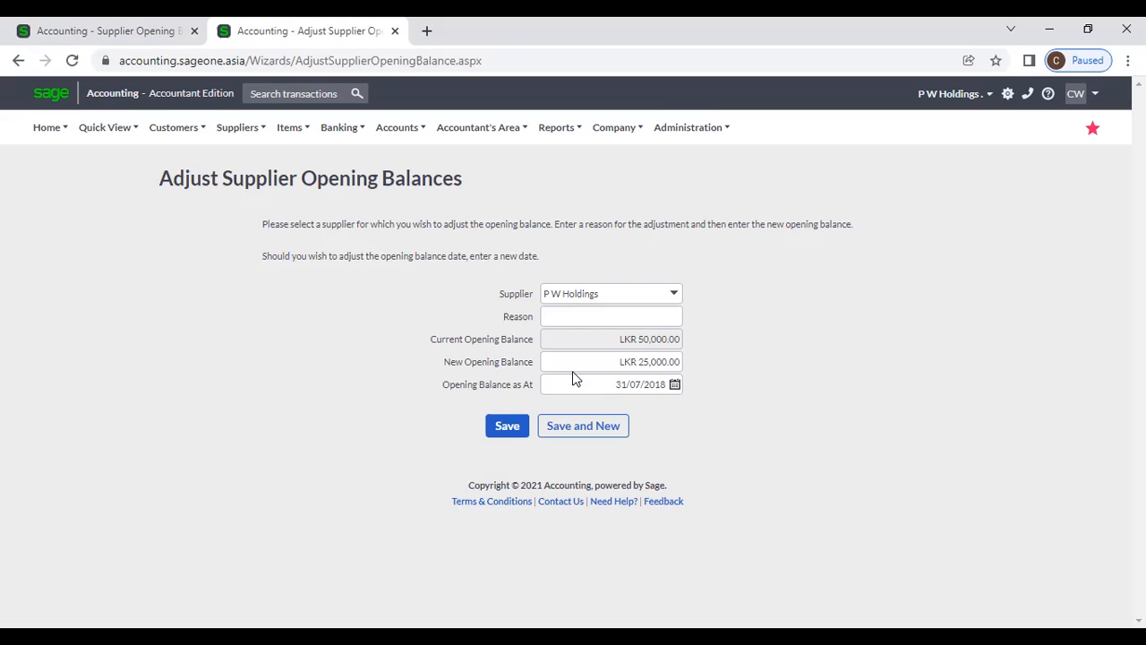
Enter Audit as the reason for the opening balance adjustment
{"action": "left_click", "coordinate": [570, 318]}
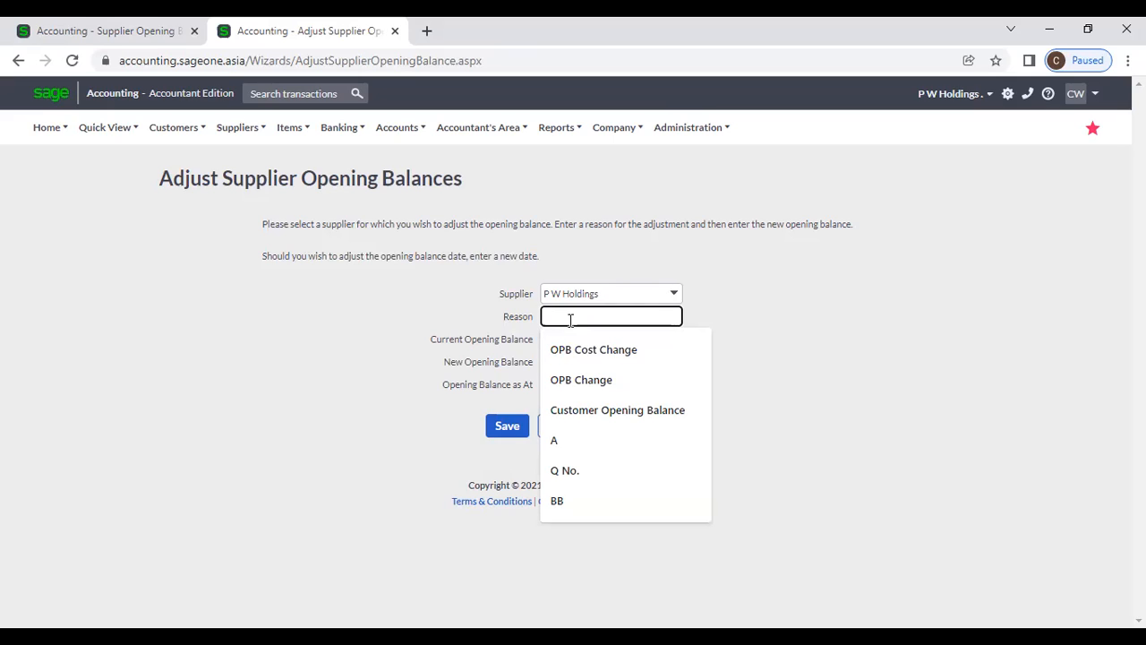
{"action": "type", "text": "Audit"}
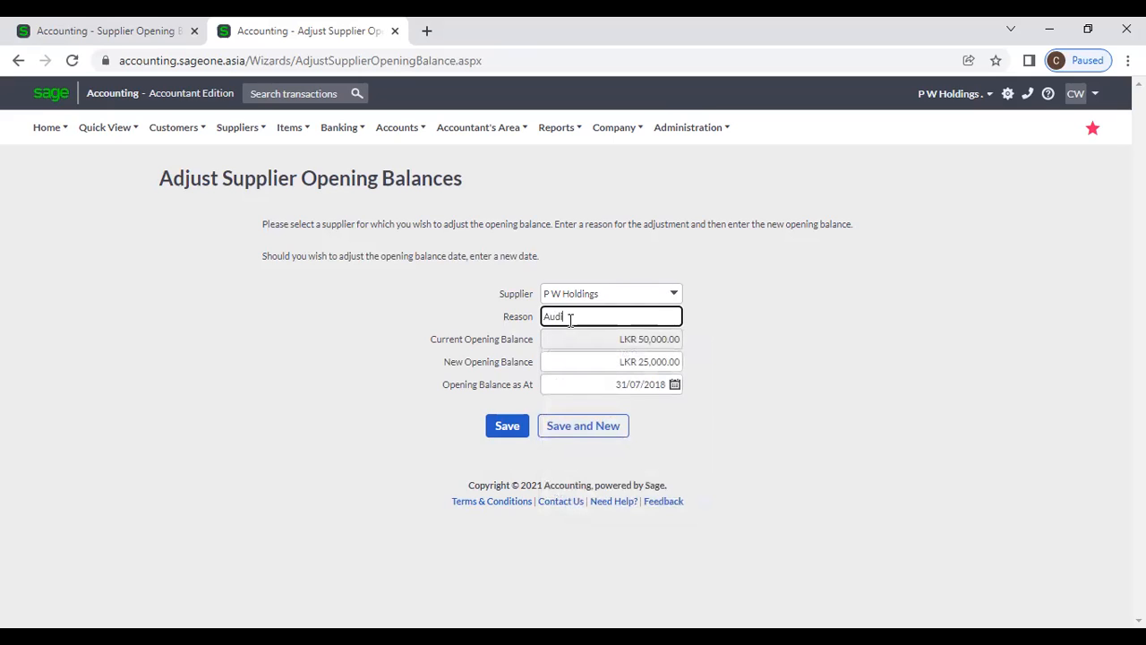
{"action": "left_click", "coordinate": [845, 315]}
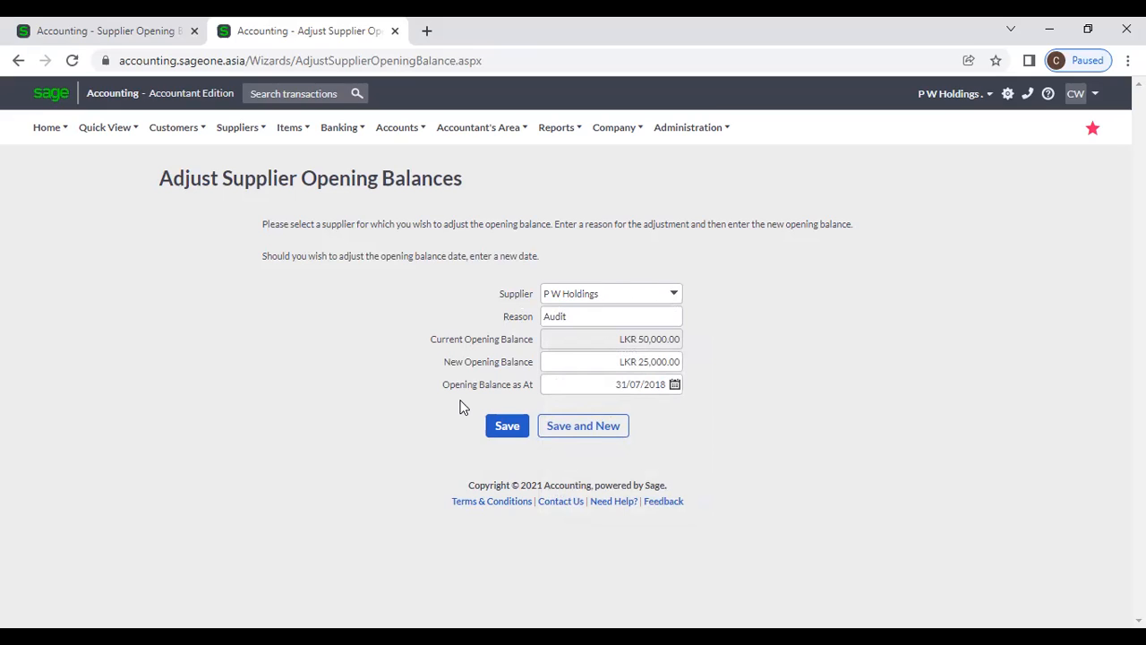
Close the browser page with the supplier opening balances, keeping the adjustment page open
{"action": "left_click", "coordinate": [236, 128]}
{"action": "mouse_move", "coordinate": [238, 260]}
{"action": "left_click", "coordinate": [194, 32]}
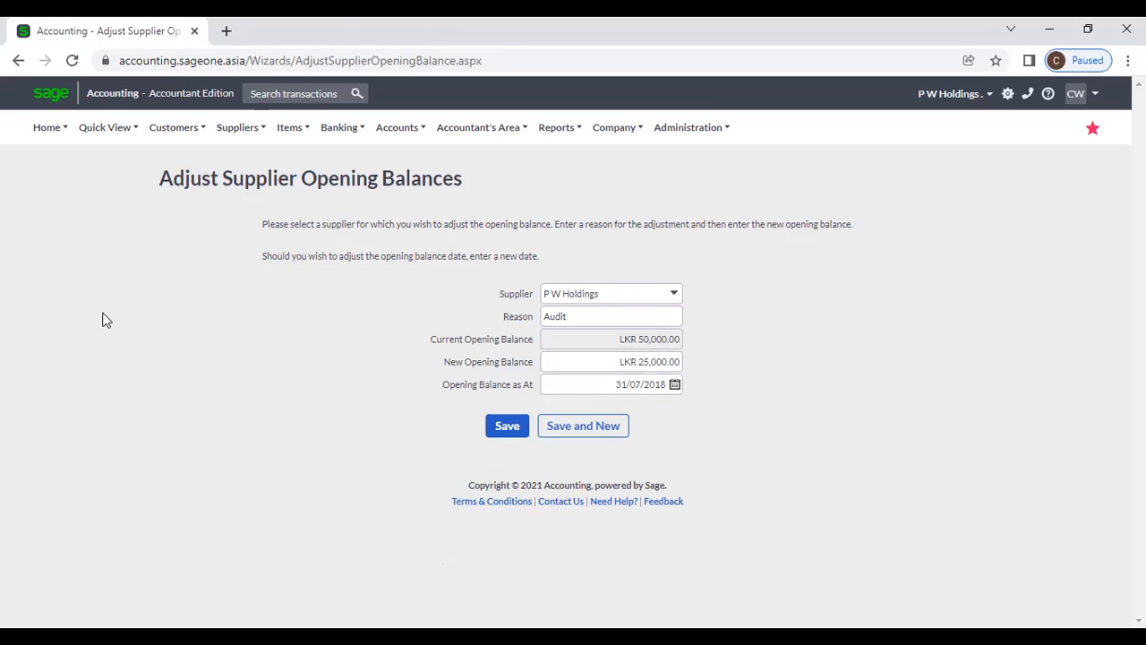
Open a blank form for adding a new supplier
{"action": "left_click", "coordinate": [238, 135]}
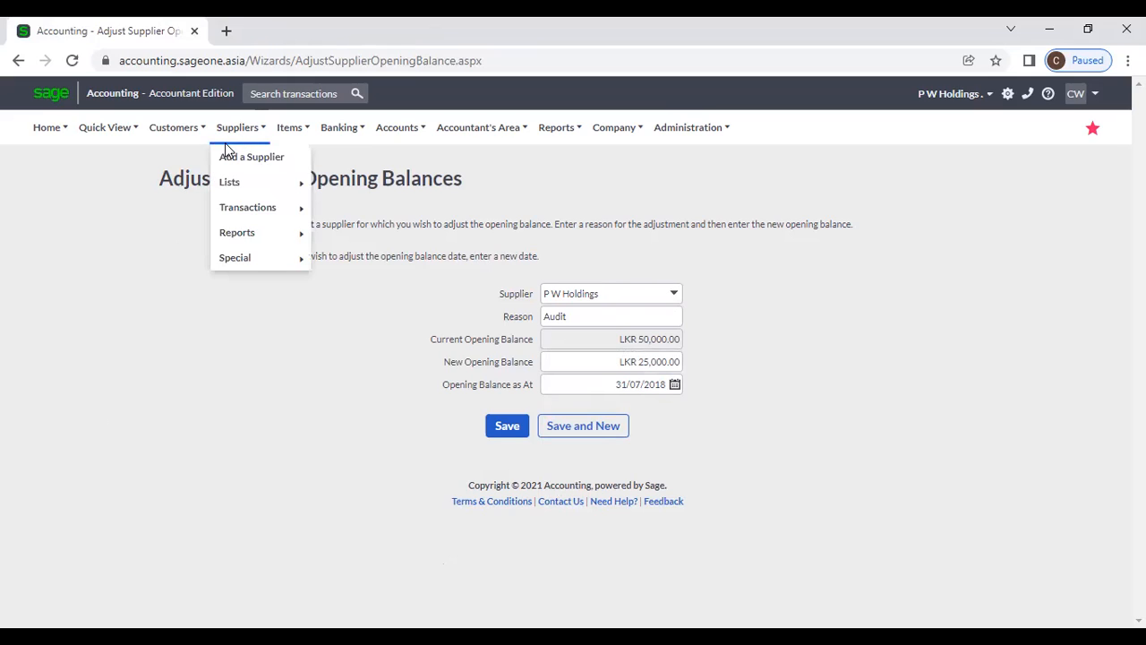
{"action": "mouse_move", "coordinate": [231, 185]}
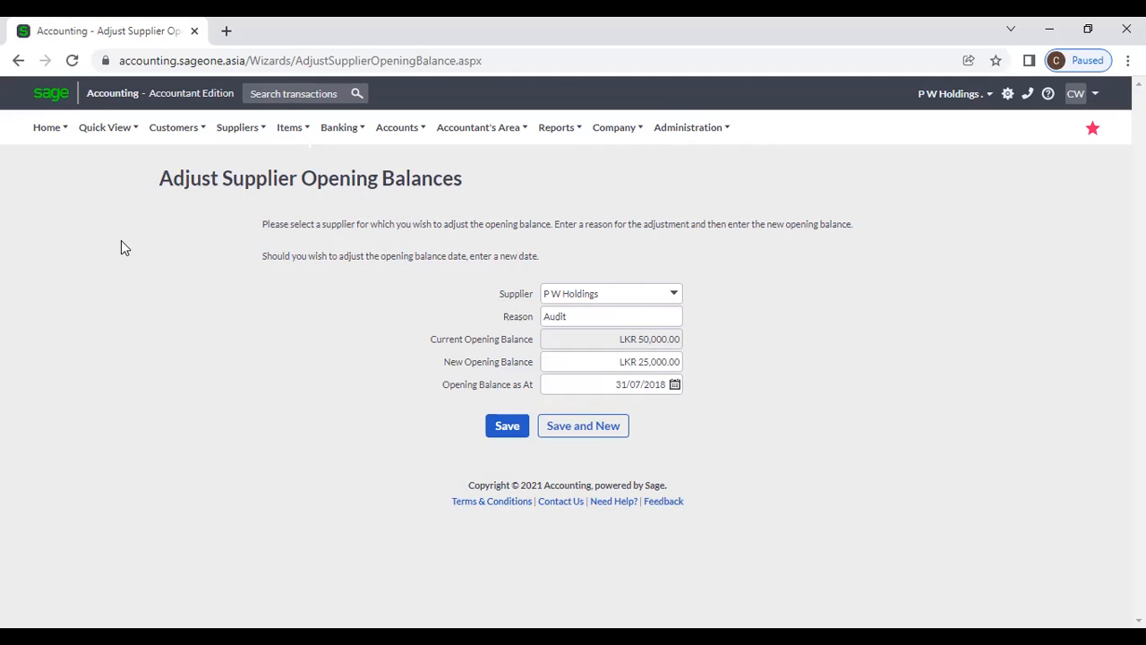
{"action": "mouse_move", "coordinate": [230, 125]}
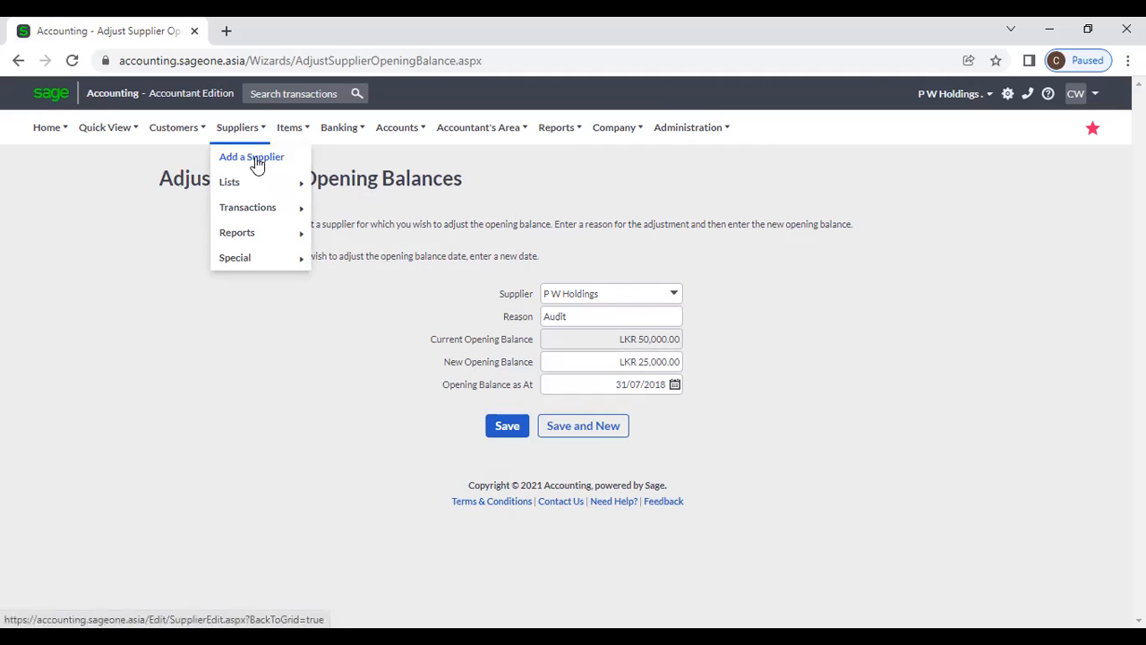
{"action": "left_click", "coordinate": [256, 164]}
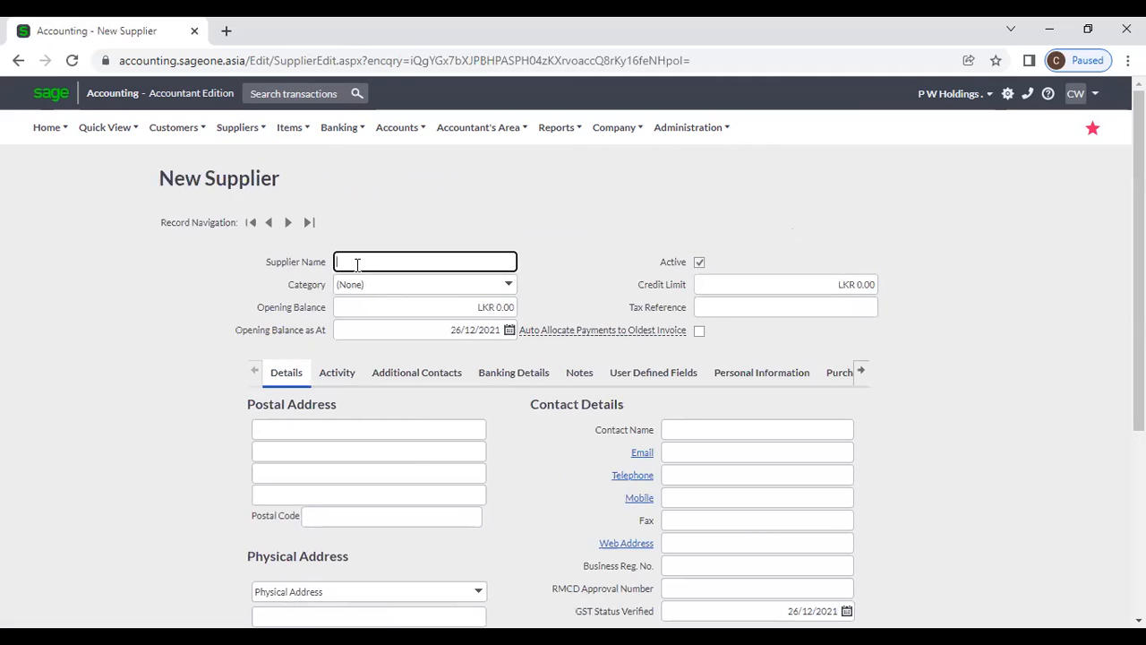
Examine the new supplier's category options and its opening balance, balance date, credit limit and tax reference fields
{"action": "left_click", "coordinate": [508, 284]}
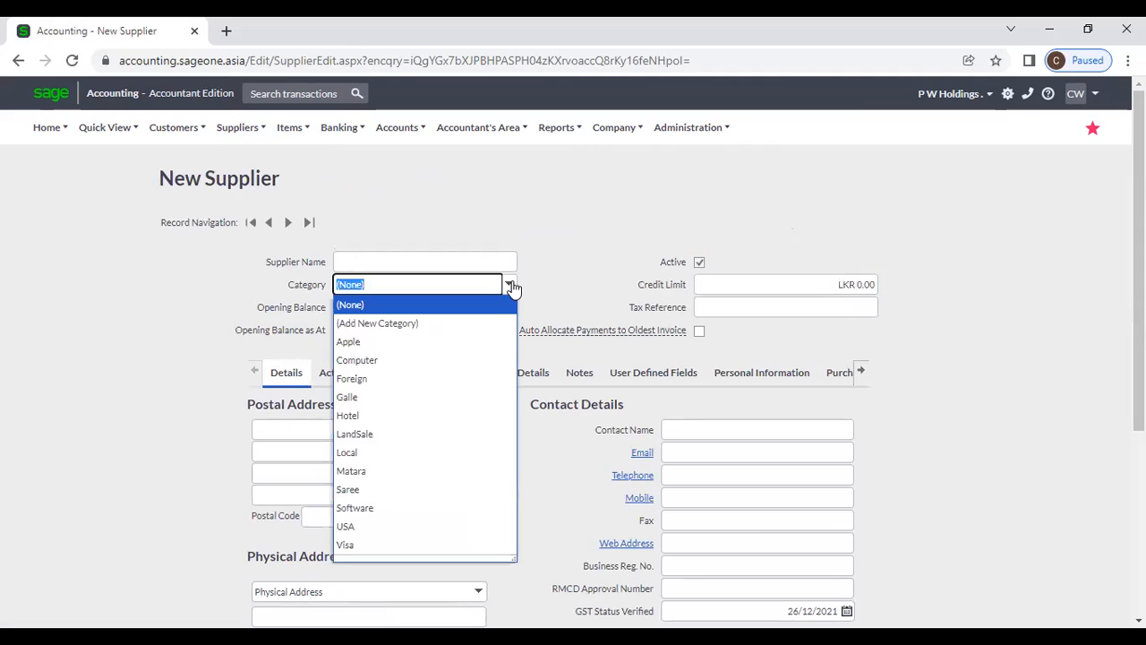
{"action": "left_click", "coordinate": [631, 257]}
{"action": "left_click", "coordinate": [476, 308]}
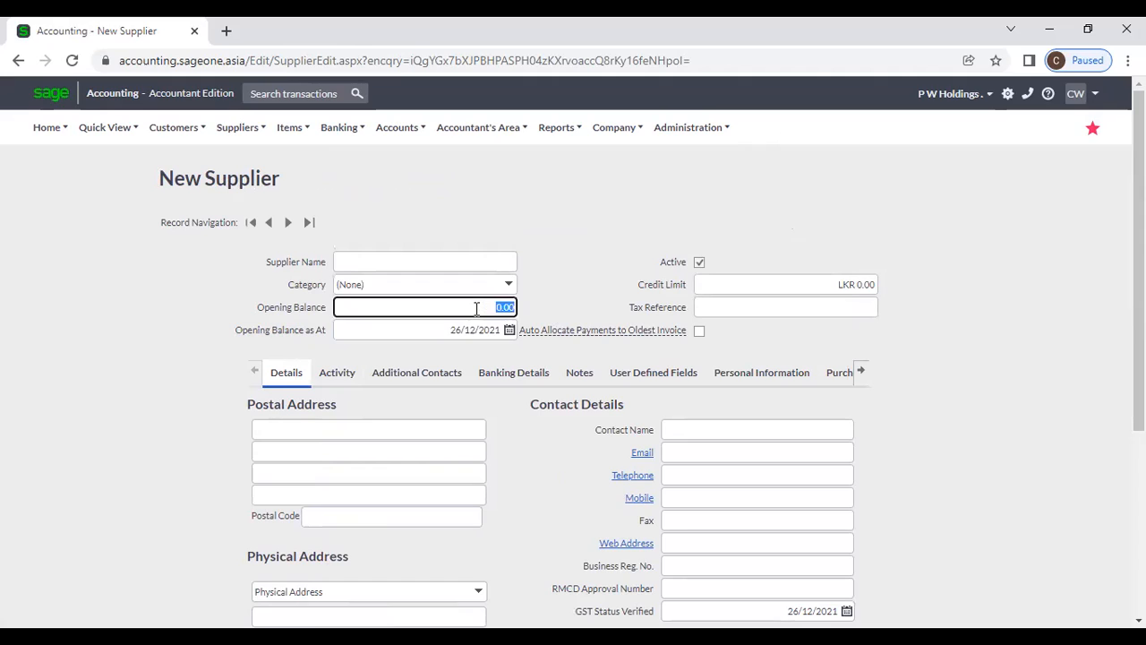
{"action": "key", "text": "Tab"}
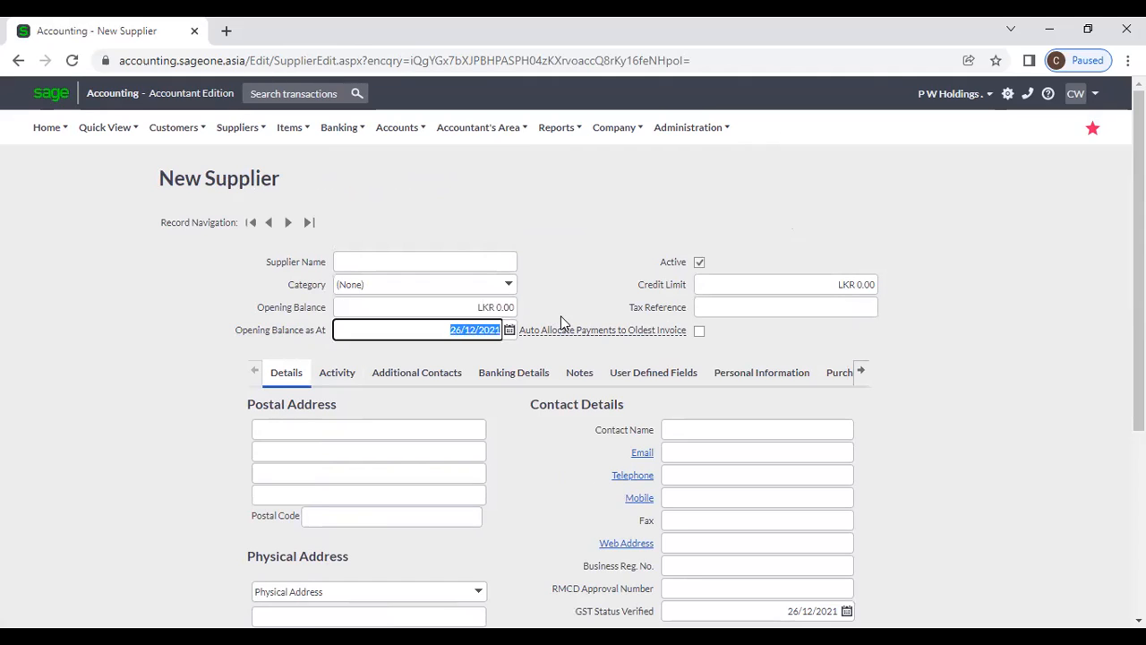
{"action": "left_click", "coordinate": [732, 285]}
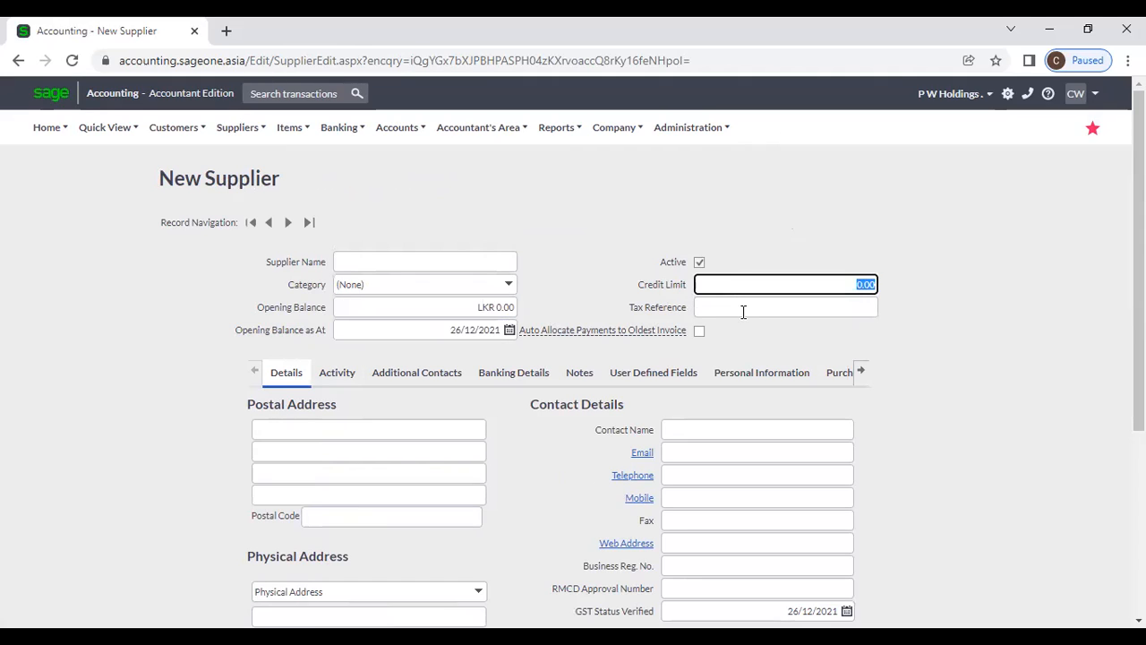
{"action": "left_click", "coordinate": [743, 309]}
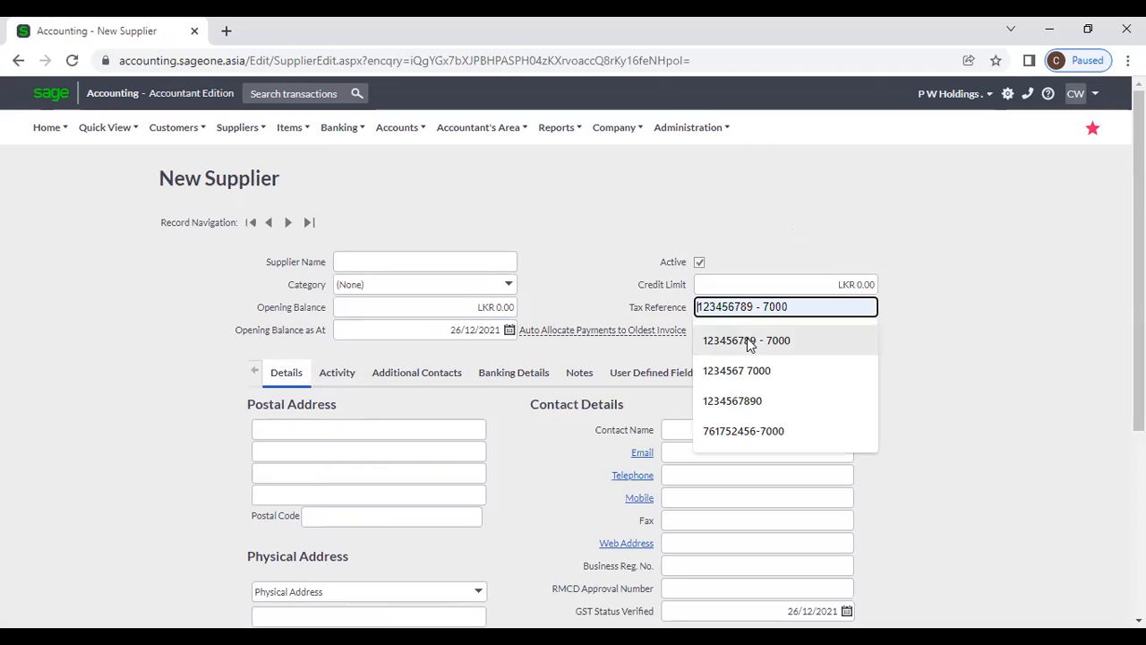
{"action": "left_click", "coordinate": [939, 340]}
Enable automatic allocation of payments to the oldest invoice, and disable it again
{"action": "mouse_move", "coordinate": [605, 331]}
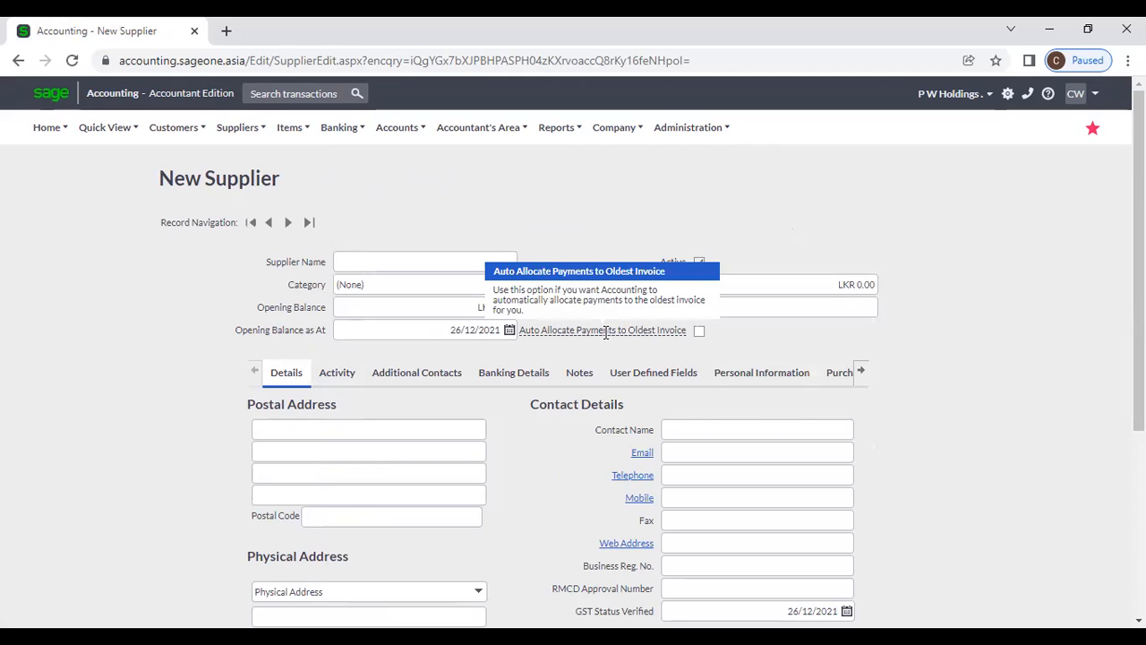
{"action": "left_click", "coordinate": [699, 332]}
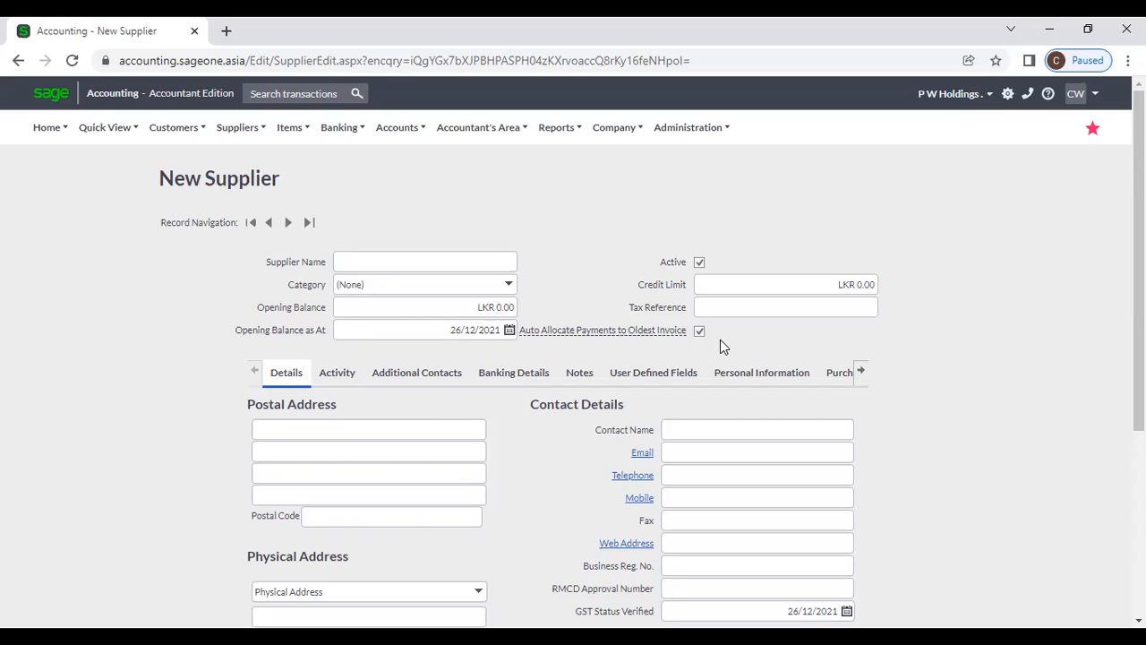
{"action": "left_click", "coordinate": [699, 332]}
Fill in the supplier's postal address and contact details from the first saved suggestion, and copy the postal address to the physical address
{"action": "scroll", "coordinate": [425, 473], "scroll_direction": "down", "scroll_amount": 2}
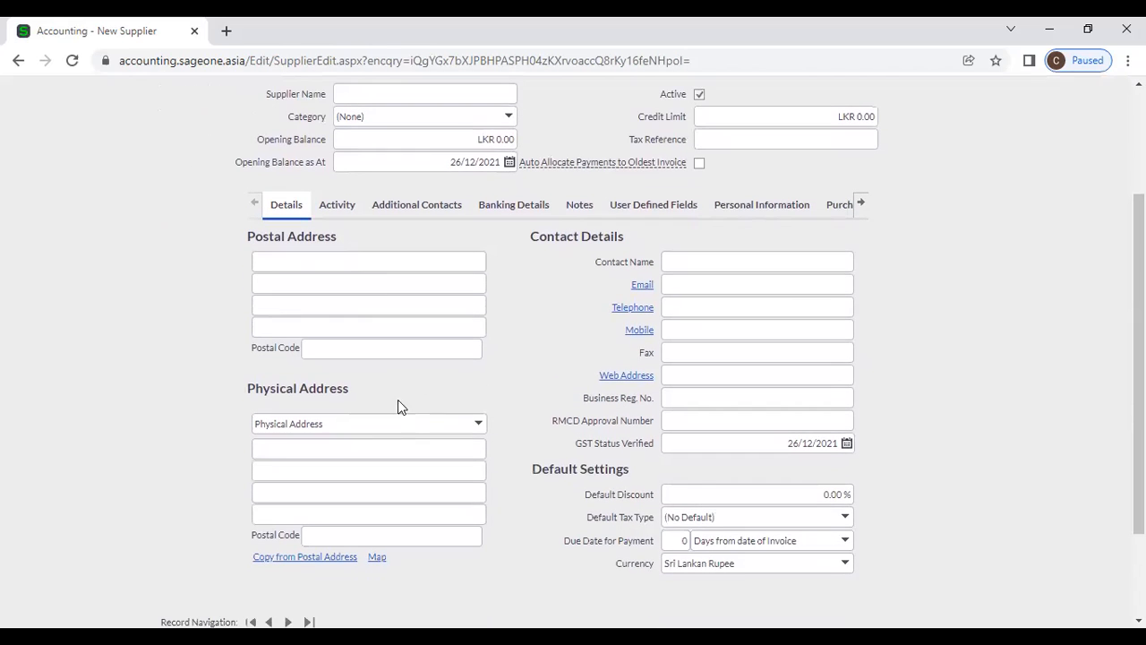
{"action": "left_click", "coordinate": [384, 260]}
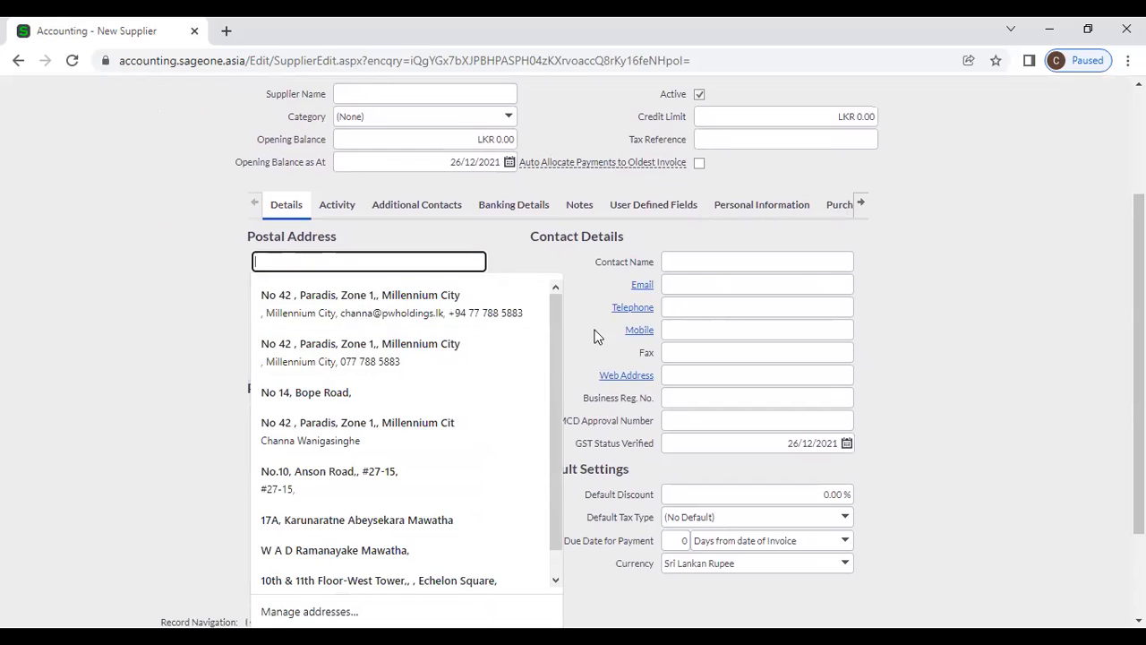
{"action": "left_click", "coordinate": [596, 336]}
{"action": "left_click", "coordinate": [357, 443]}
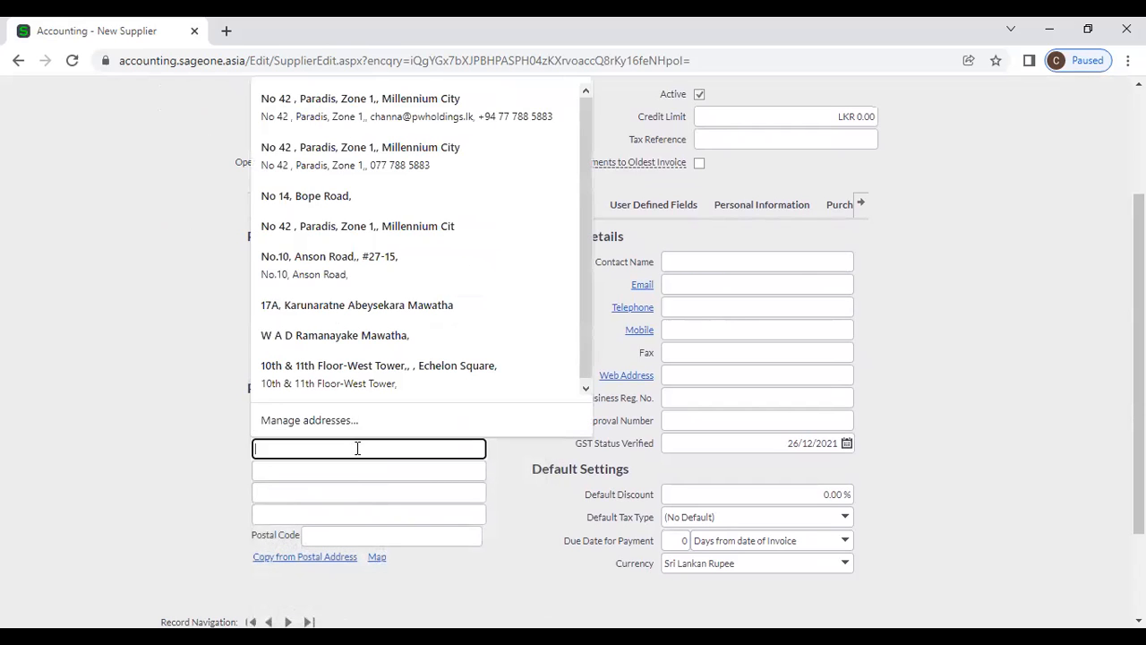
{"action": "left_click", "coordinate": [111, 470]}
{"action": "left_click", "coordinate": [266, 260]}
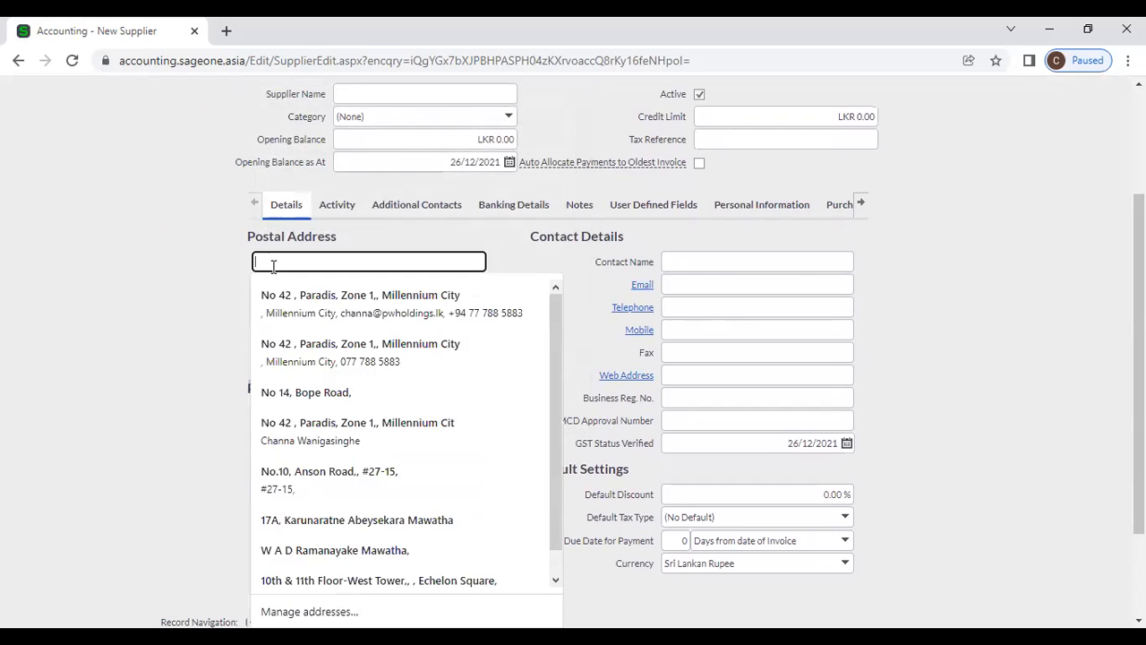
{"action": "left_click", "coordinate": [274, 295]}
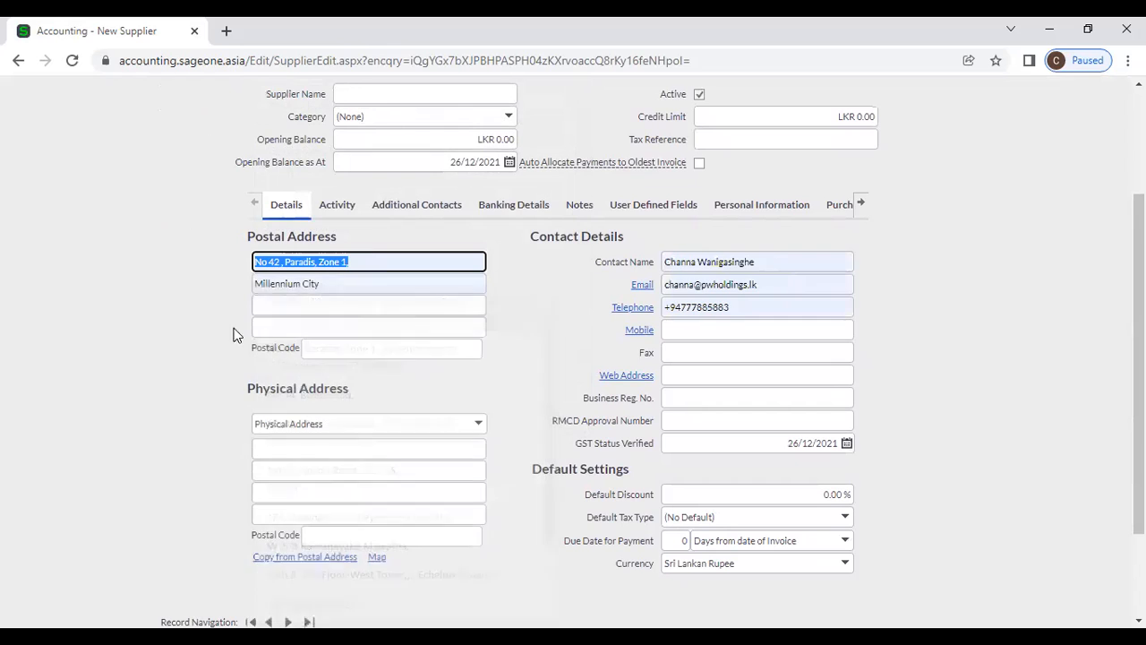
{"action": "left_click", "coordinate": [258, 559]}
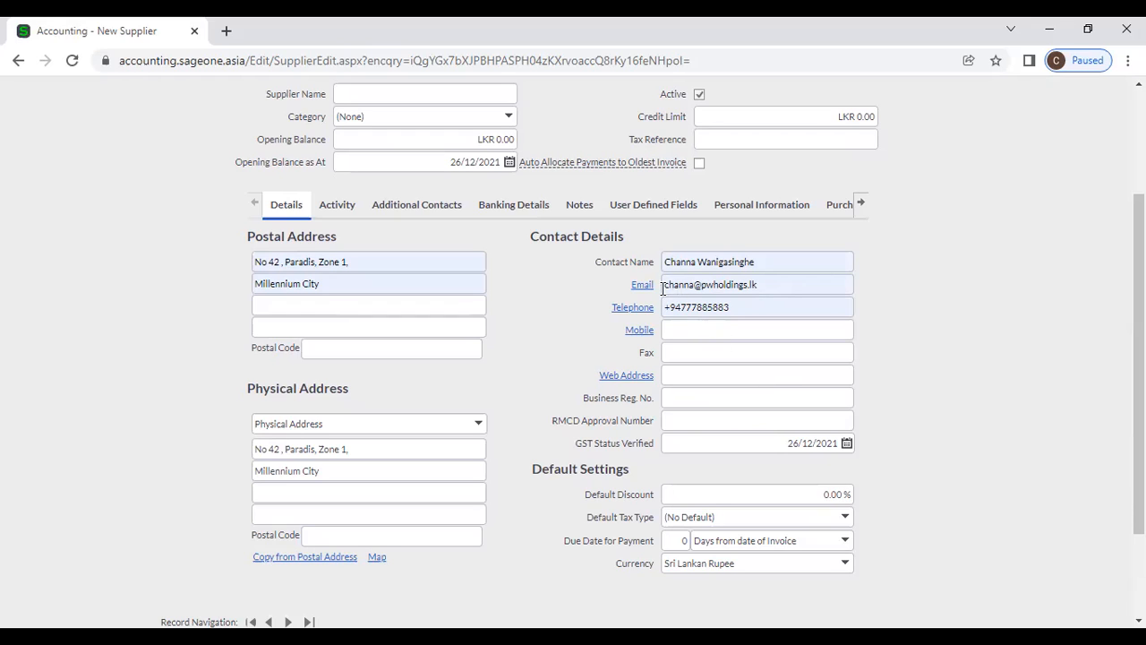
Set the new supplier's default discount to 10% and the default tax type to VAT 8% (8.00%)
{"action": "left_click", "coordinate": [767, 286]}
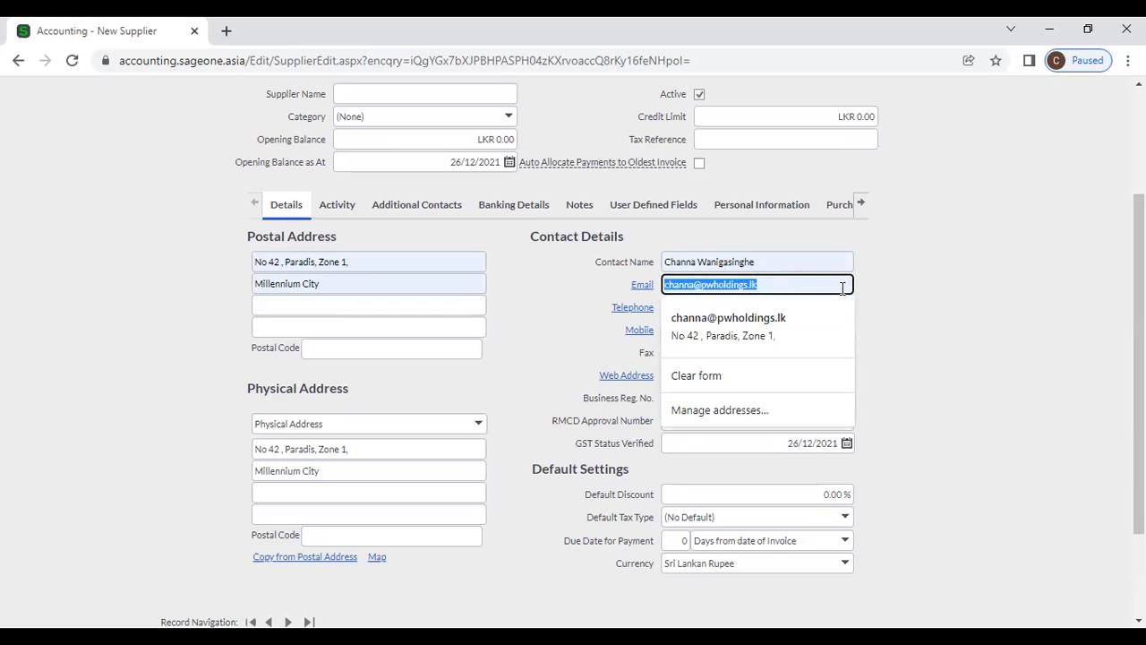
{"action": "left_click", "coordinate": [913, 313]}
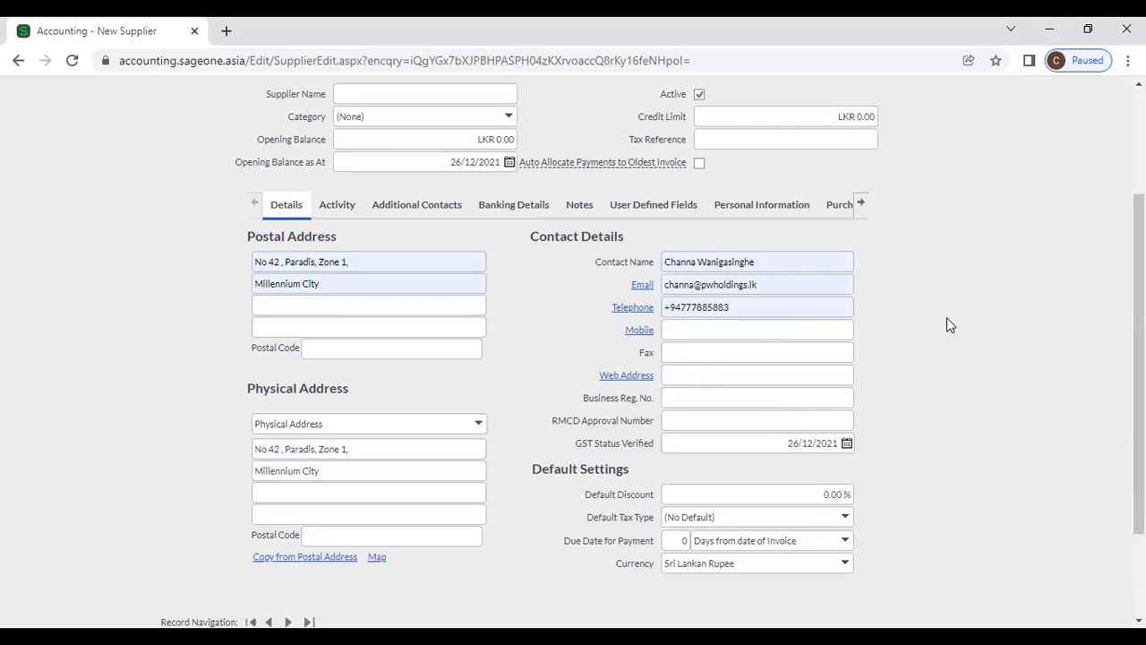
{"action": "scroll", "coordinate": [944, 323], "scroll_direction": "down", "scroll_amount": 2}
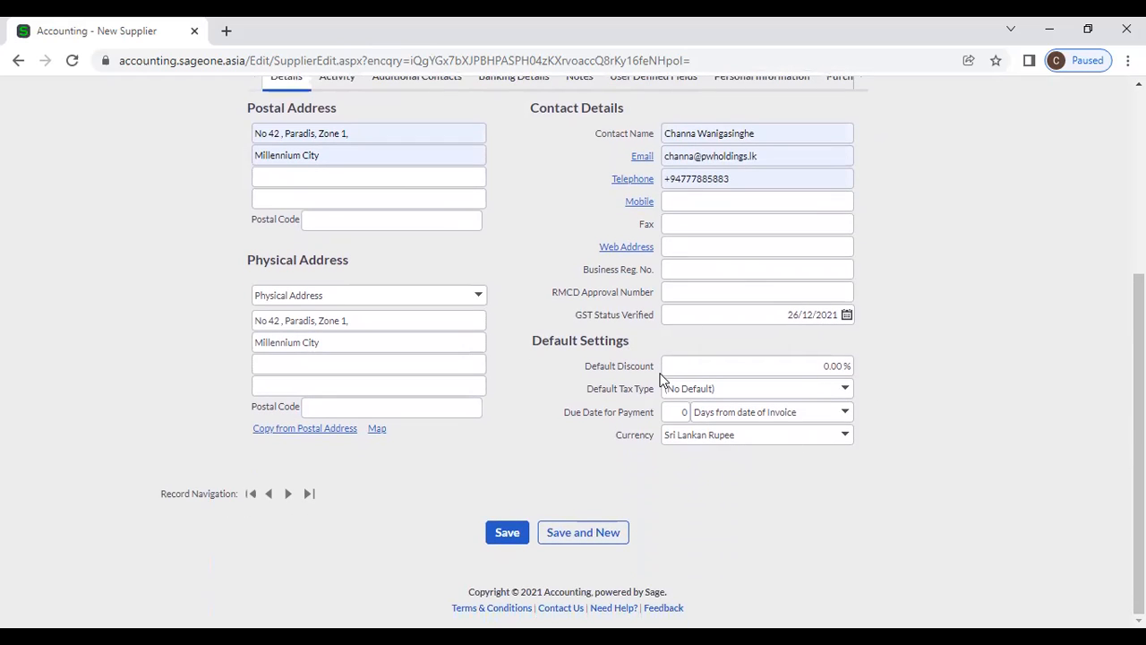
{"action": "left_click", "coordinate": [716, 366]}
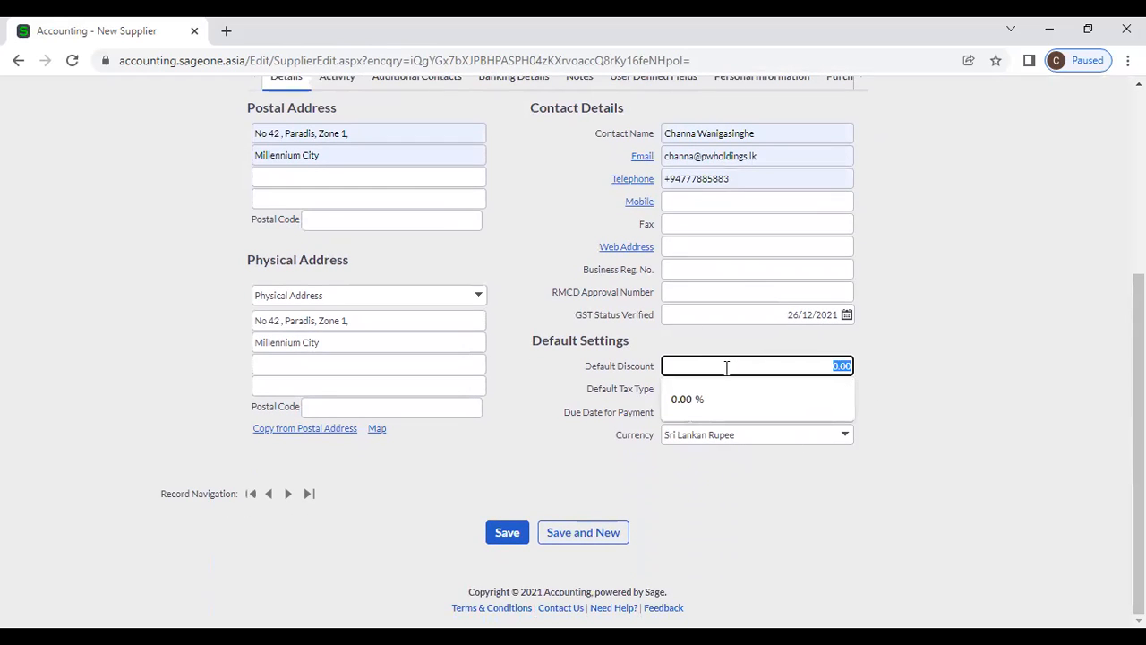
{"action": "left_click", "coordinate": [922, 363]}
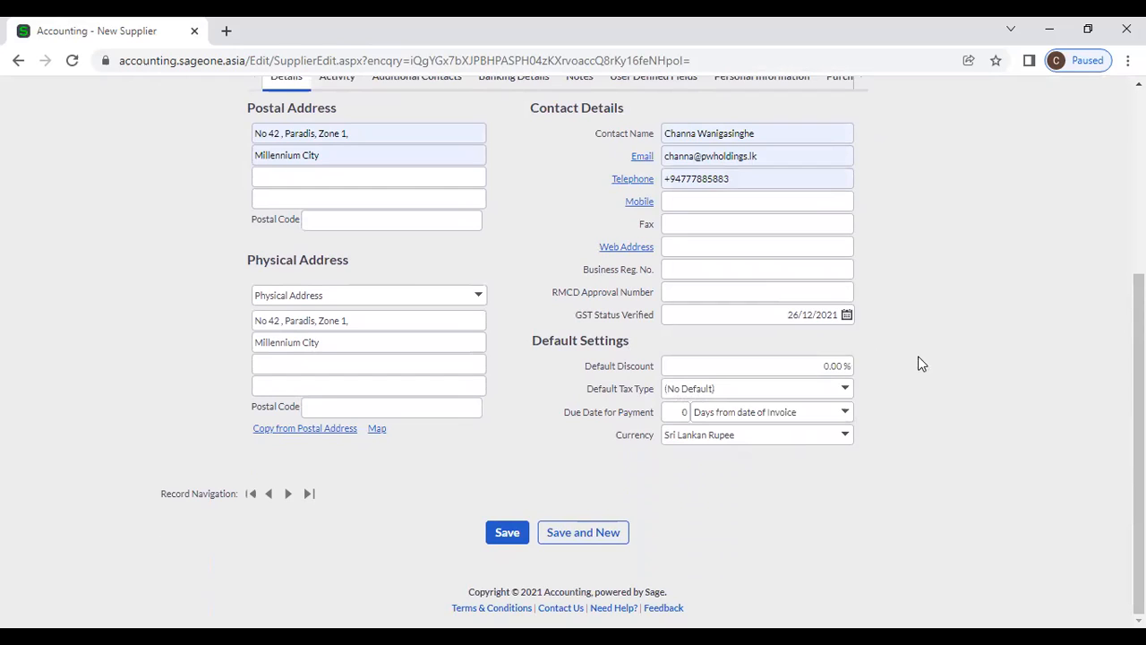
{"action": "left_click", "coordinate": [834, 366]}
{"action": "type", "text": "10"}
{"action": "left_click", "coordinate": [1000, 361]}
{"action": "left_click", "coordinate": [835, 366]}
{"action": "left_click", "coordinate": [893, 377]}
{"action": "left_click", "coordinate": [844, 390]}
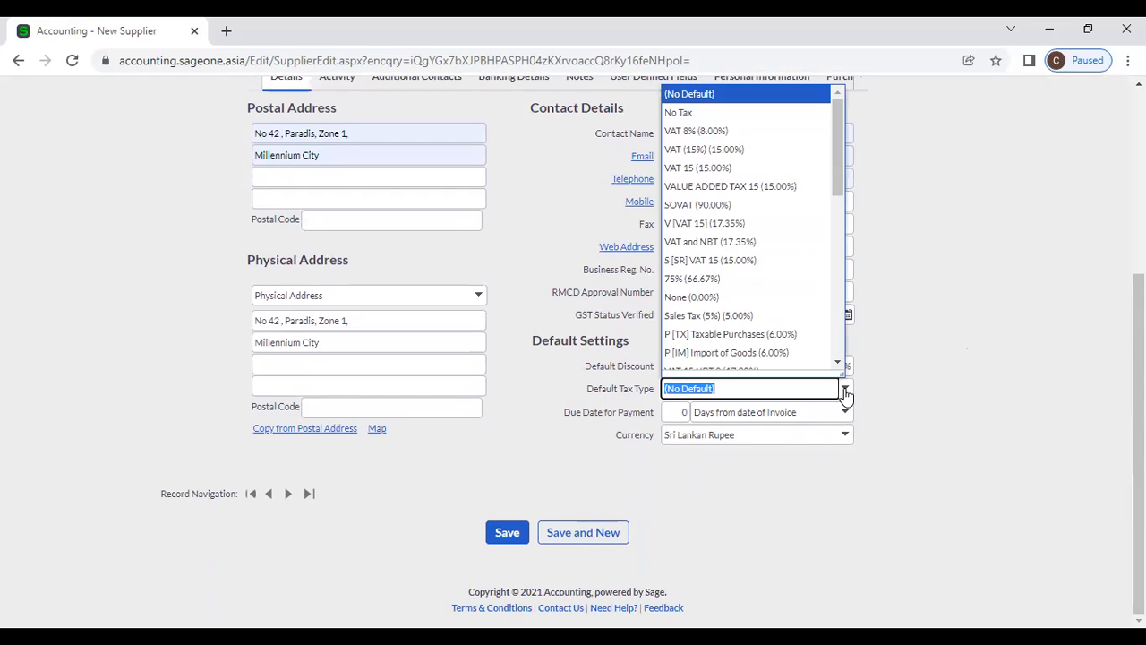
{"action": "left_click", "coordinate": [740, 133]}
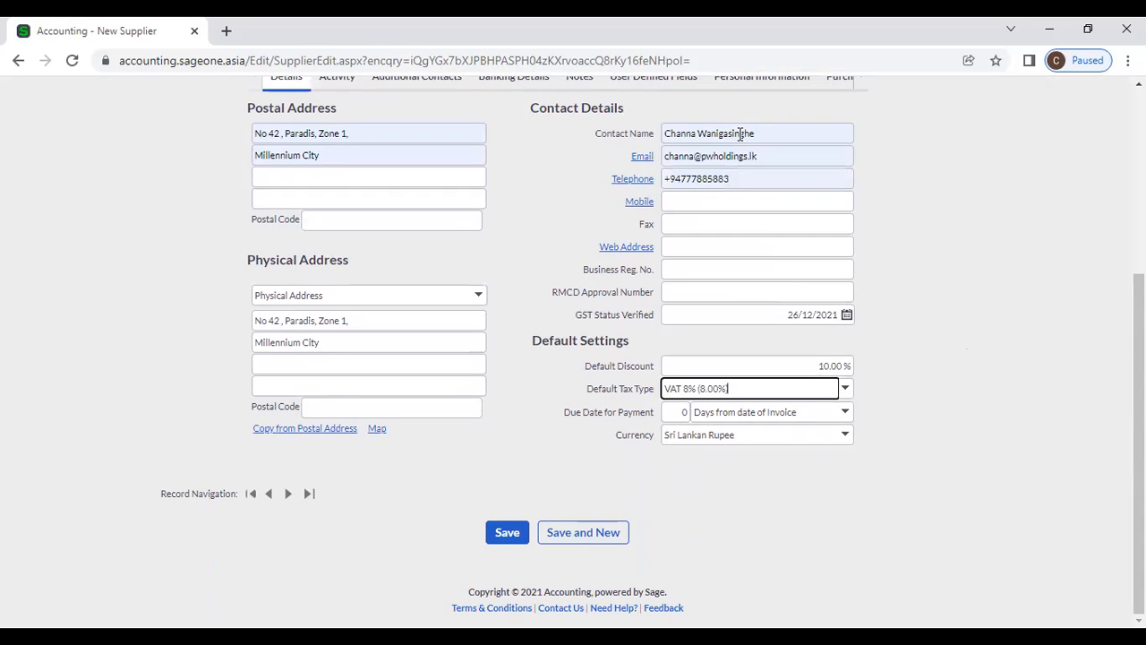
Set the payment due date to 30 days from date of invoice, and look through the currency options
{"action": "left_click", "coordinate": [685, 413]}
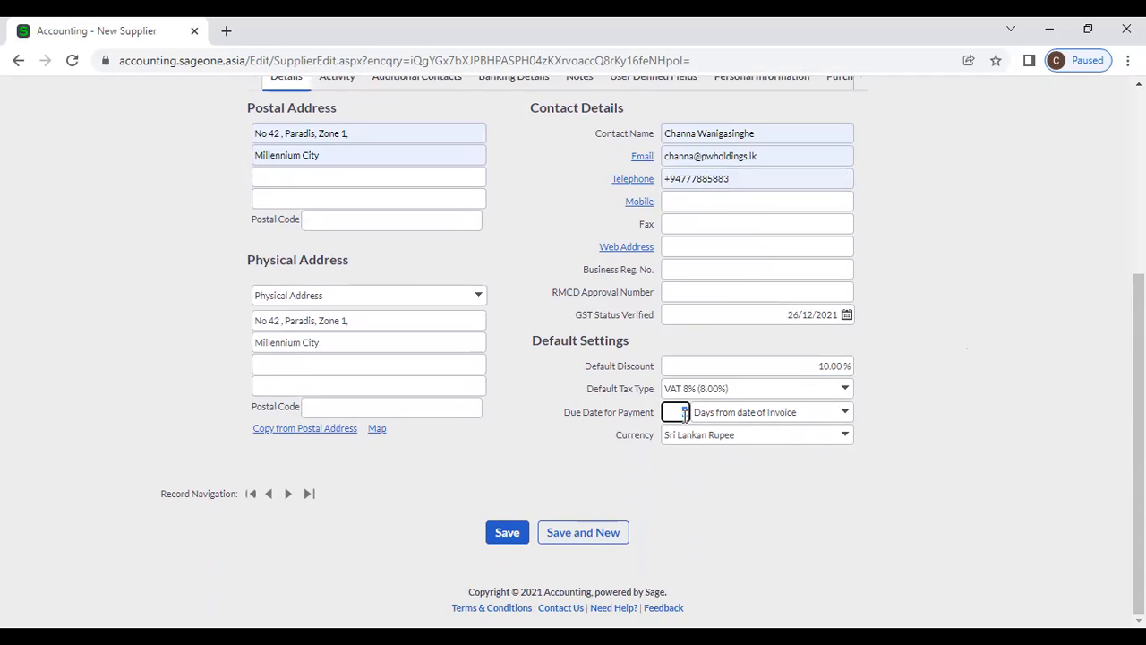
{"action": "type", "text": "30"}
{"action": "left_click", "coordinate": [786, 495]}
{"action": "left_click", "coordinate": [845, 435]}
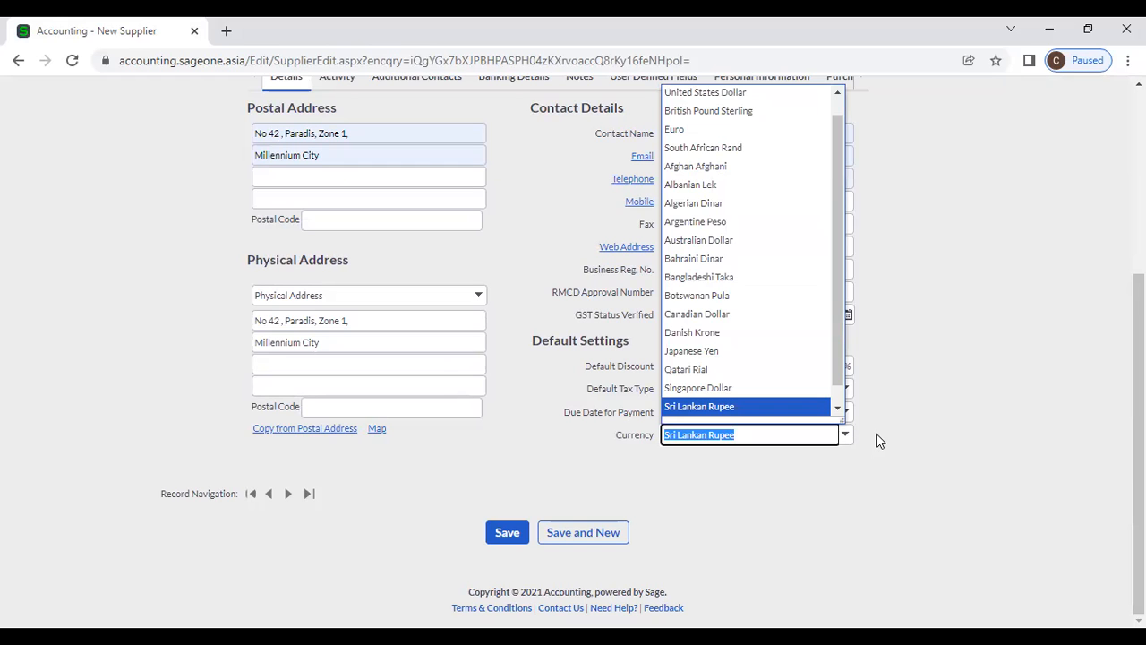
{"action": "left_click", "coordinate": [877, 441]}
Search the list of suppliers for "P W" and open the P W Holdings record
{"action": "scroll", "coordinate": [867, 440], "scroll_direction": "up", "scroll_amount": 3}
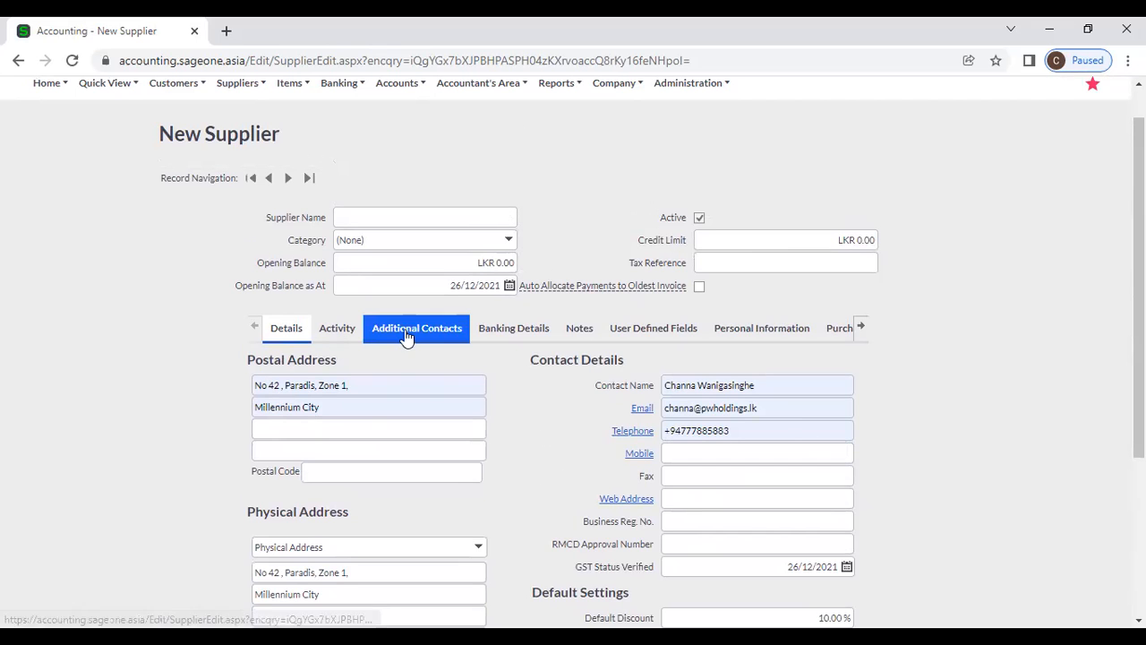
{"action": "scroll", "coordinate": [105, 312], "scroll_direction": "up", "scroll_amount": 1}
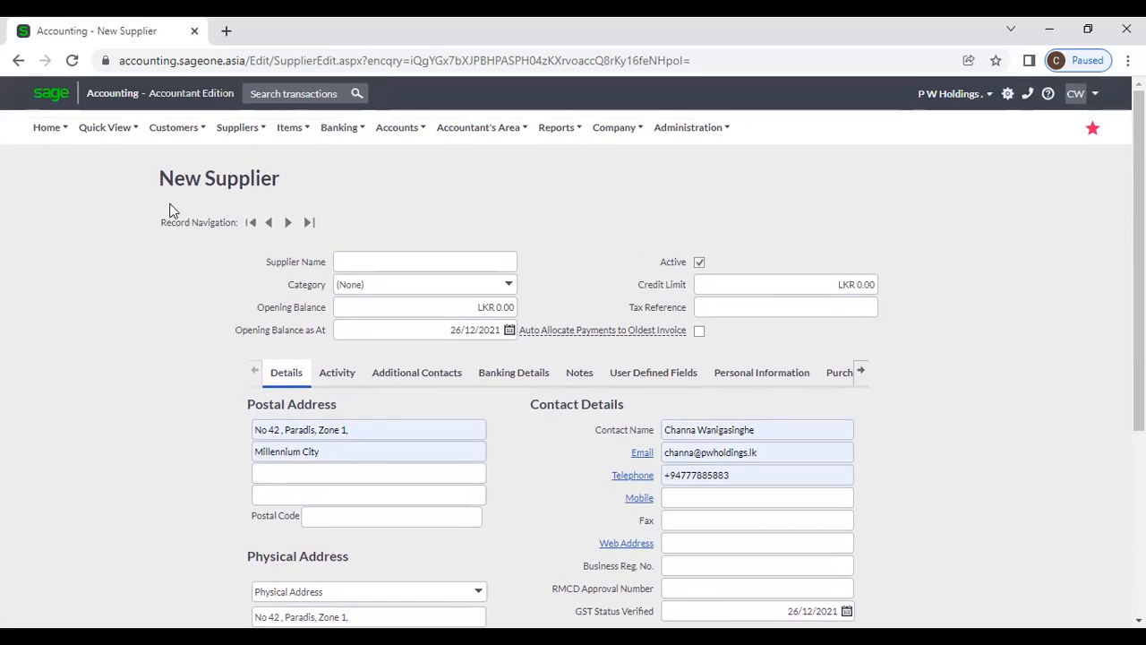
{"action": "mouse_move", "coordinate": [225, 126]}
{"action": "mouse_move", "coordinate": [234, 182]}
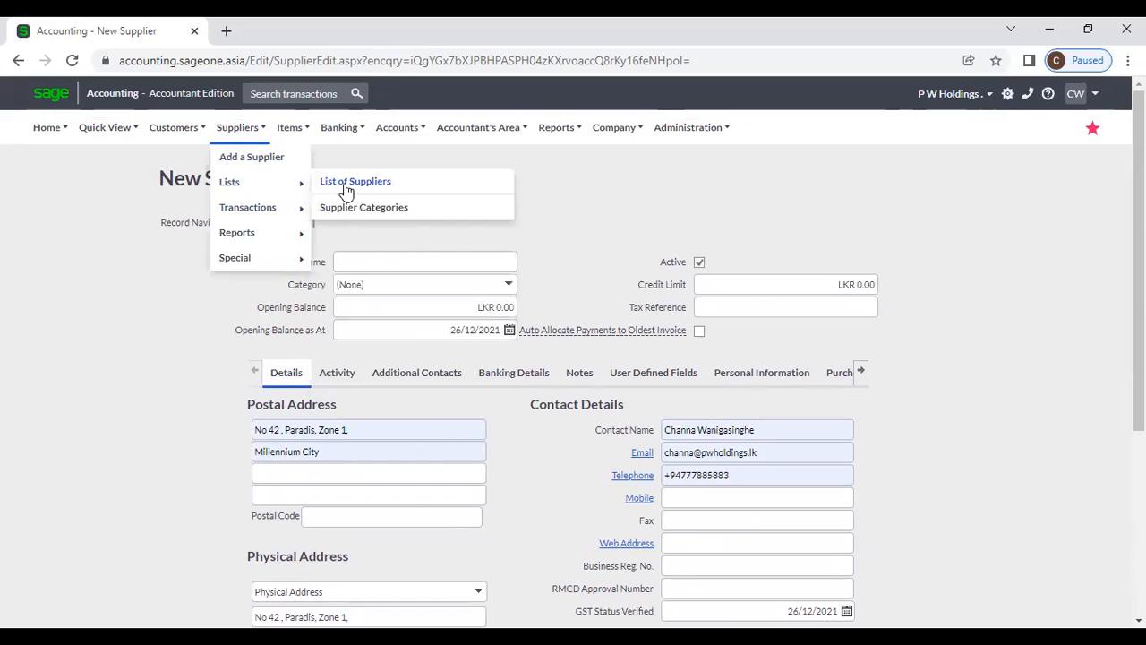
{"action": "left_click", "coordinate": [347, 188]}
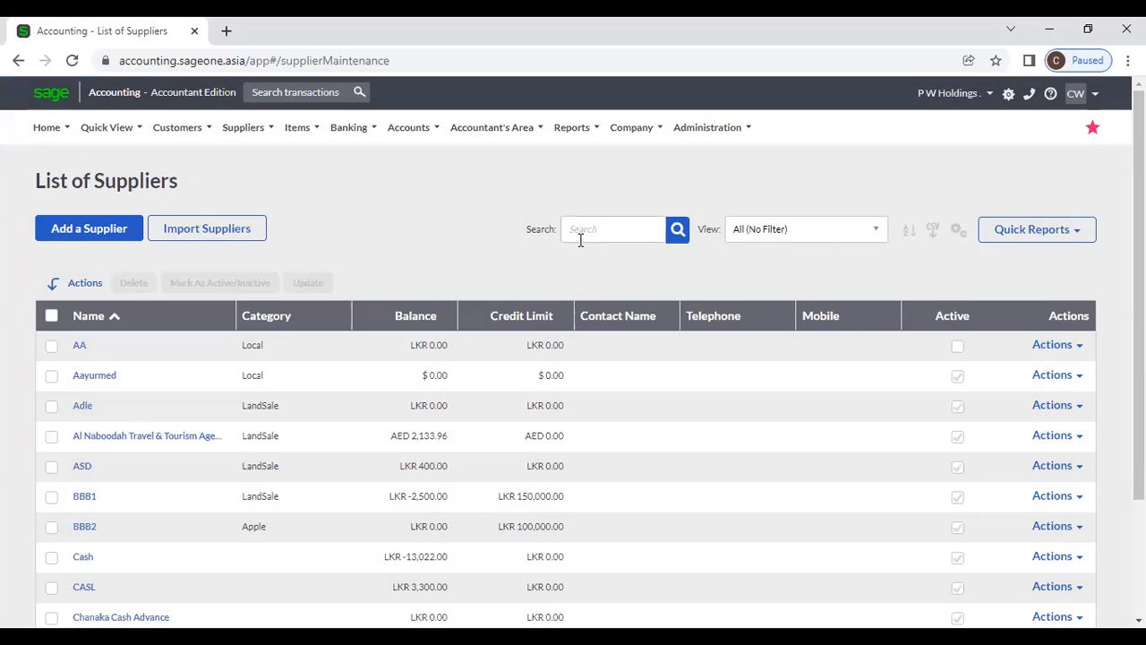
{"action": "left_click", "coordinate": [580, 238]}
{"action": "type", "text": "P W"}
{"action": "key", "text": "Return"}
{"action": "left_click", "coordinate": [93, 345]}
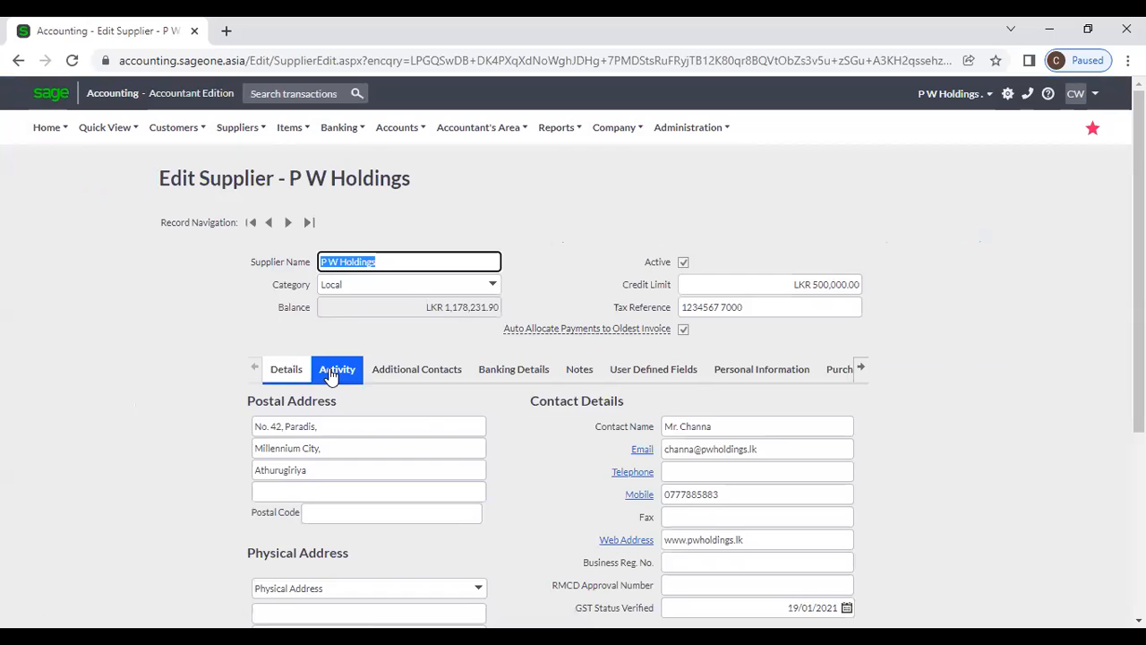
Examine the supplier invoices in the P W Holdings activity, open the oldest invoice, and return to the supplier record
{"action": "left_click", "coordinate": [330, 375]}
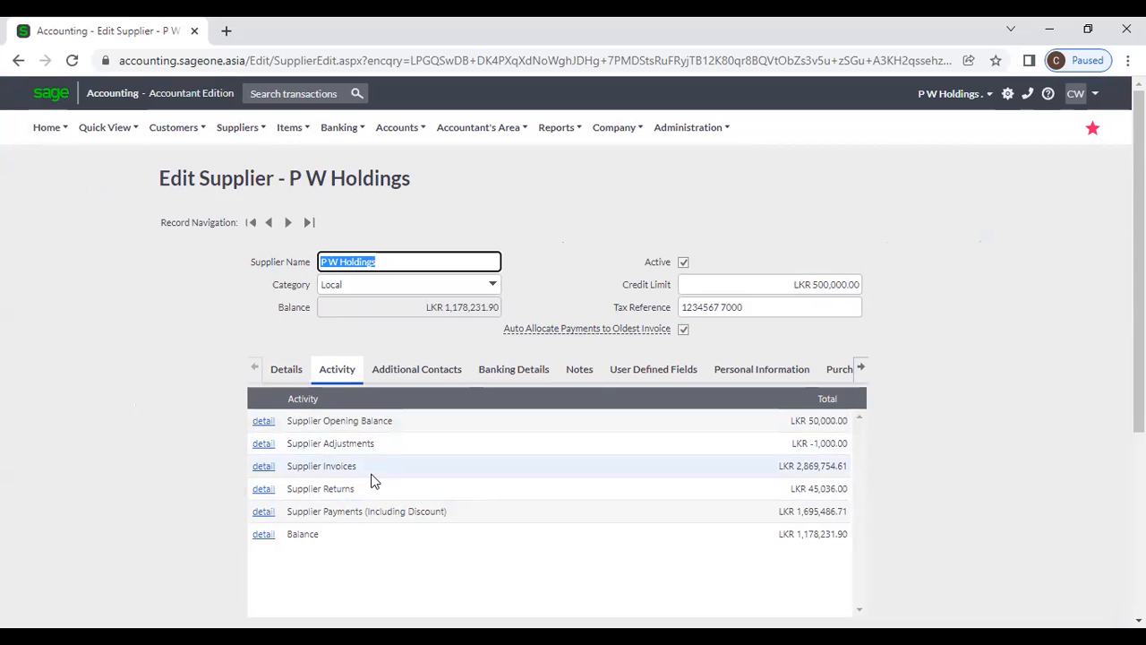
{"action": "left_click", "coordinate": [262, 467]}
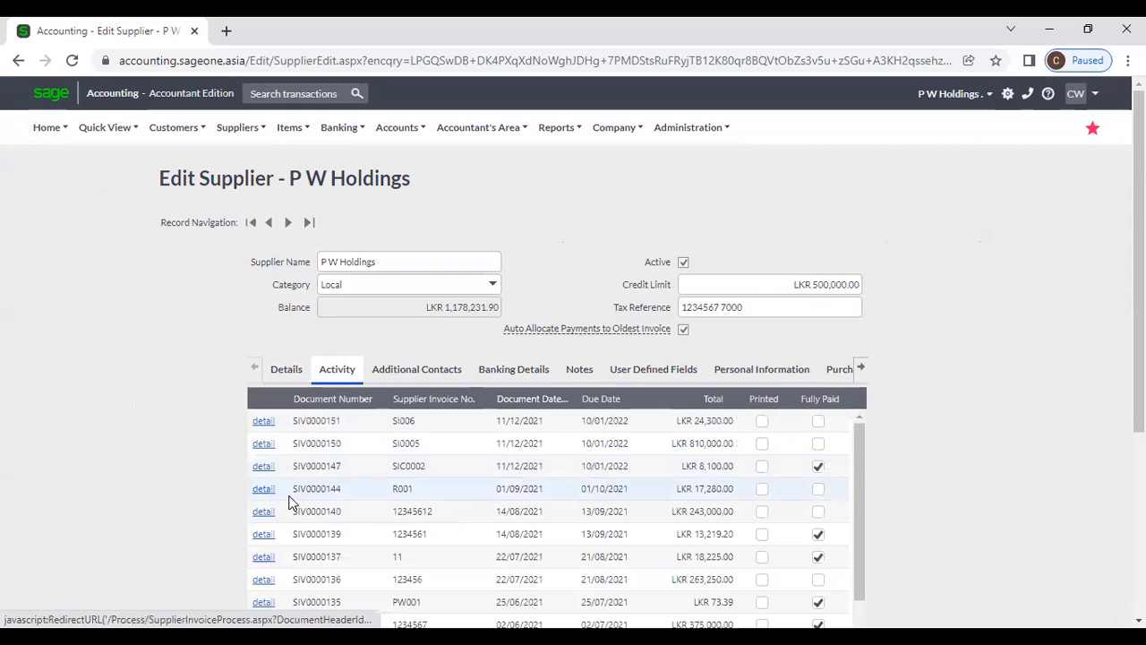
{"action": "scroll", "coordinate": [289, 501], "scroll_direction": "down", "scroll_amount": 3}
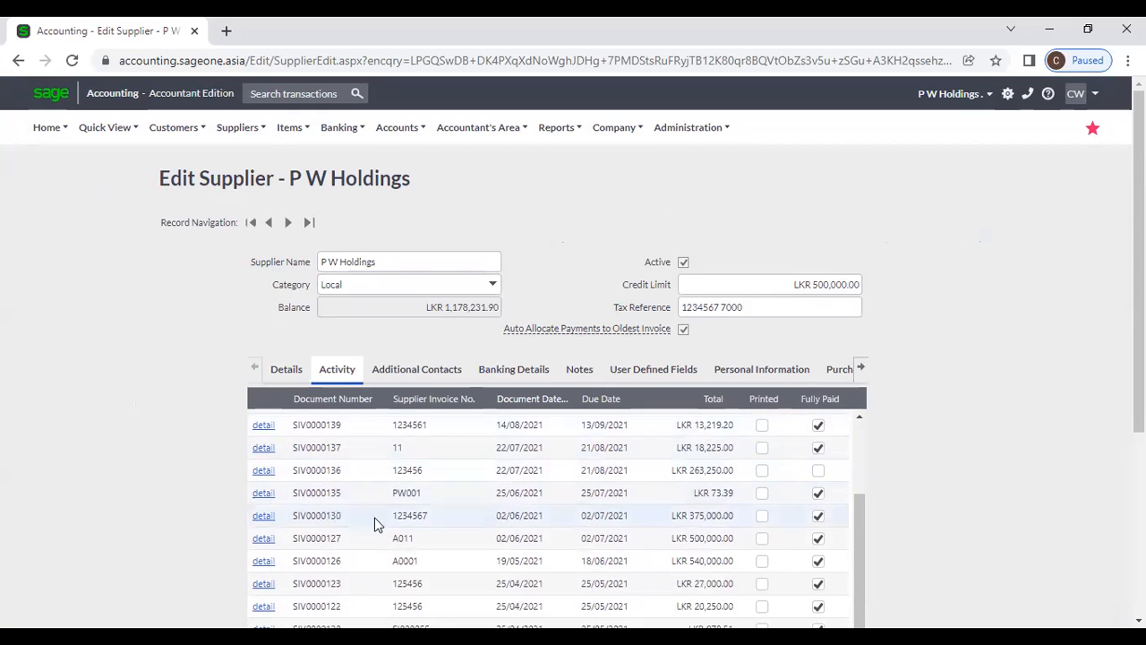
{"action": "scroll", "coordinate": [257, 483], "scroll_direction": "down", "scroll_amount": 2}
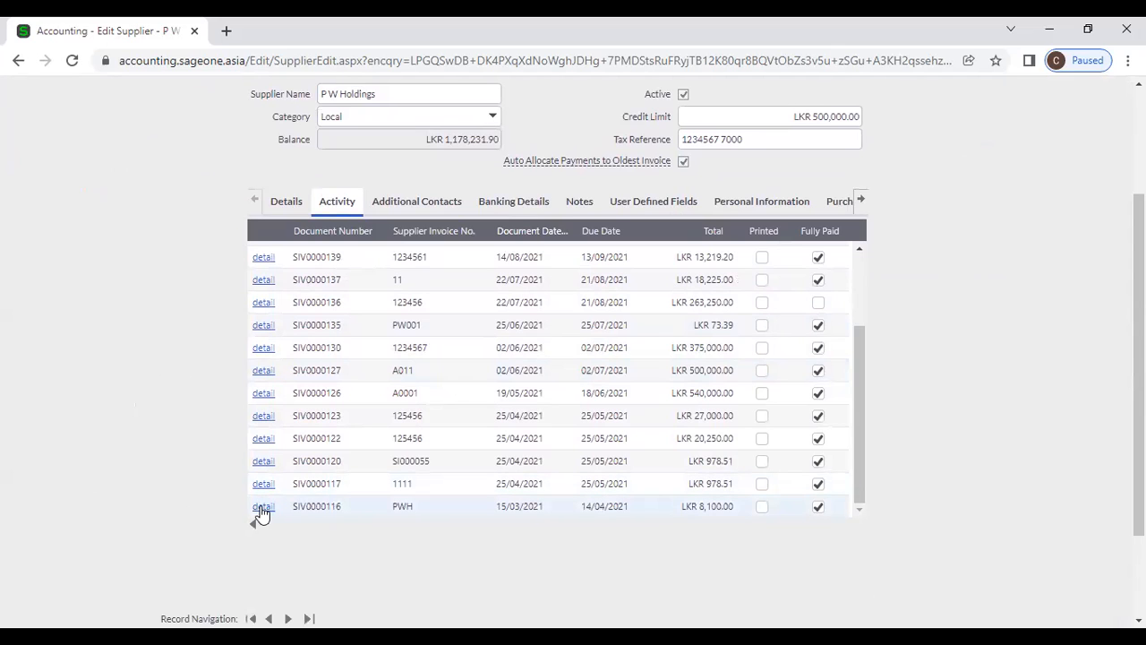
{"action": "left_click", "coordinate": [262, 507]}
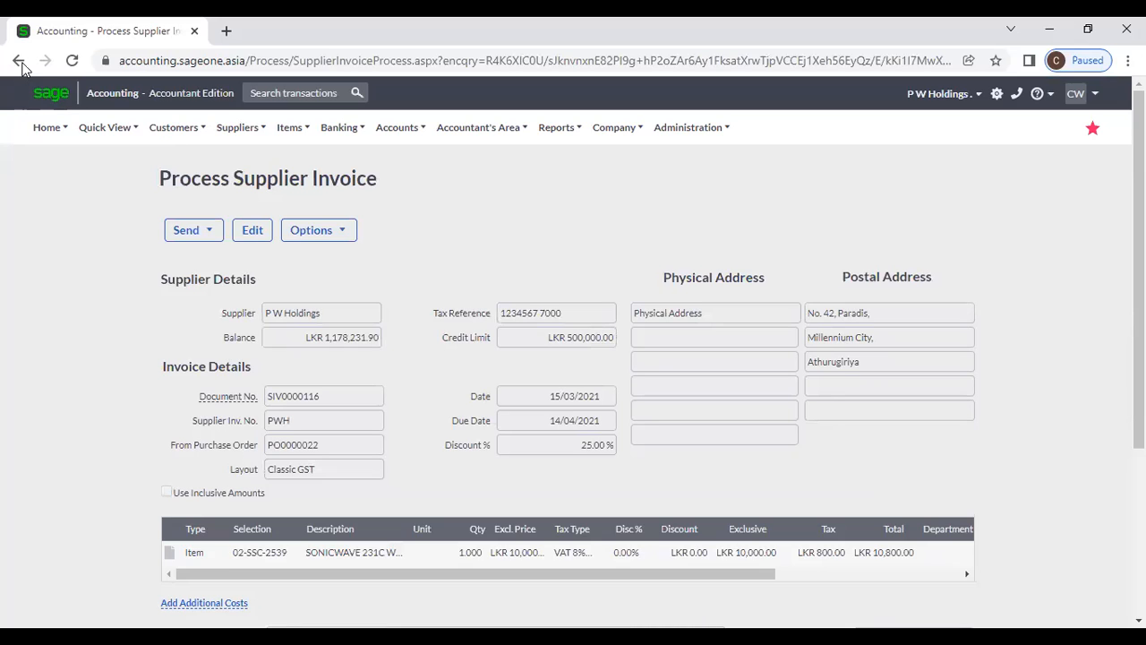
{"action": "left_click", "coordinate": [20, 61]}
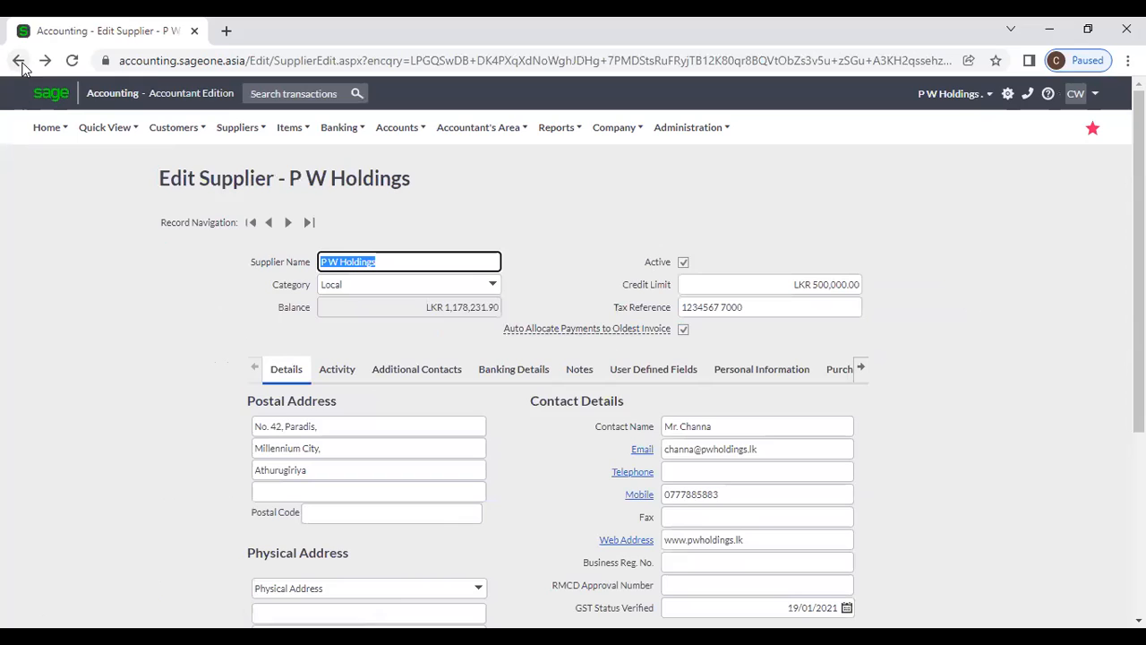
Add two blank rows to the P W Holdings additional contacts list
{"action": "left_click", "coordinate": [391, 377]}
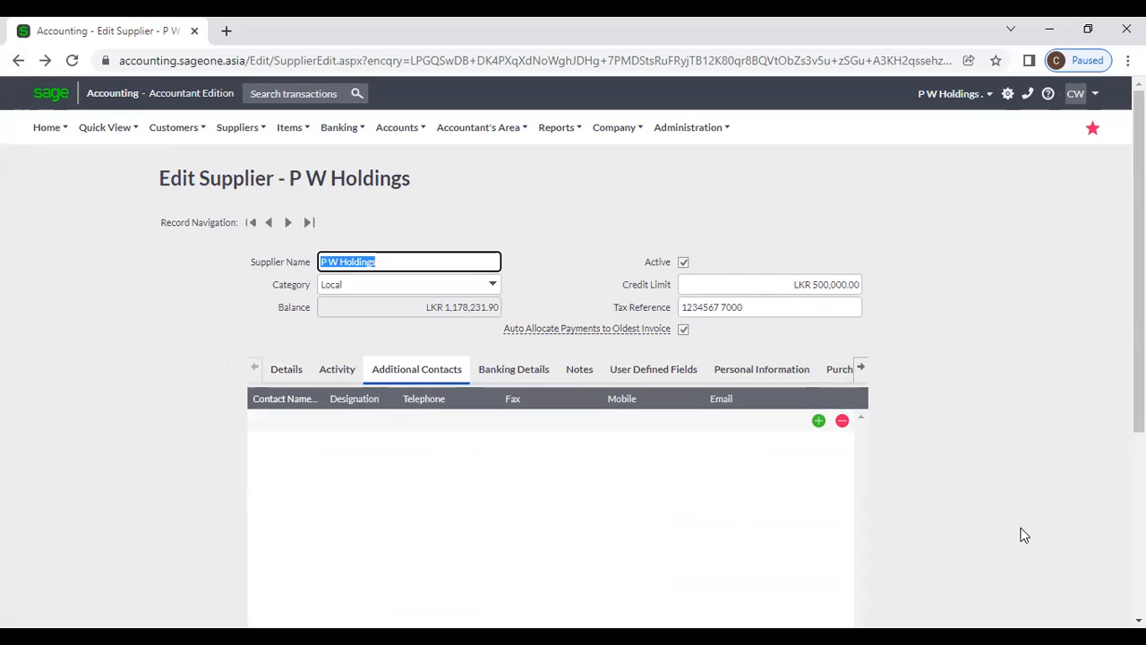
{"action": "left_click", "coordinate": [287, 369]}
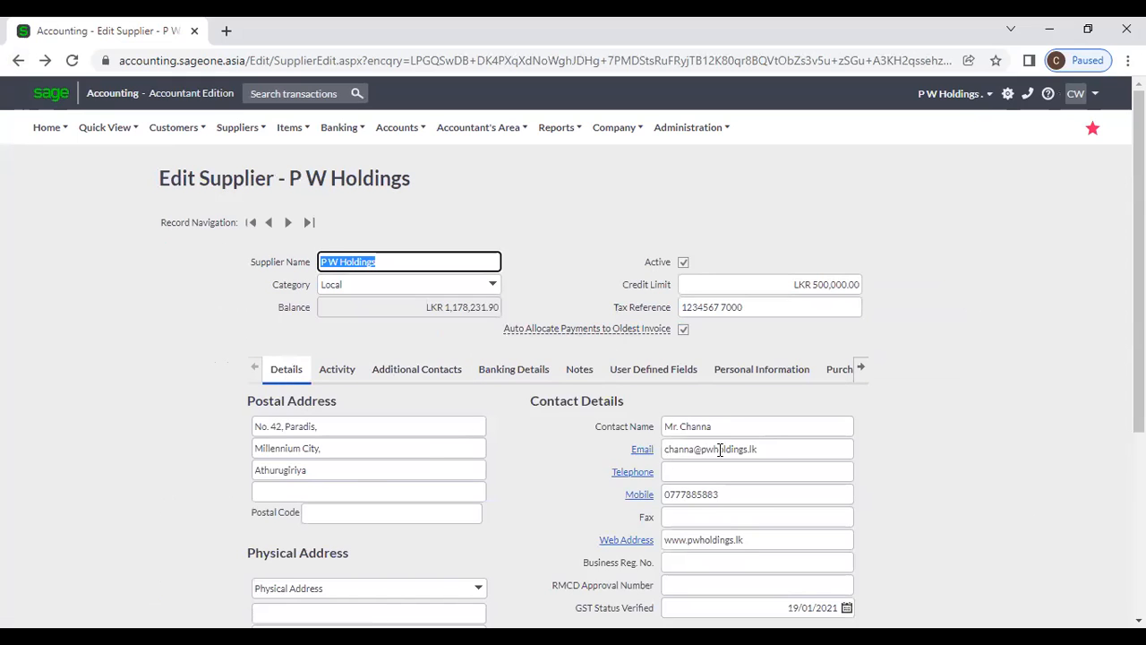
{"action": "left_click", "coordinate": [781, 448]}
{"action": "left_click", "coordinate": [943, 467]}
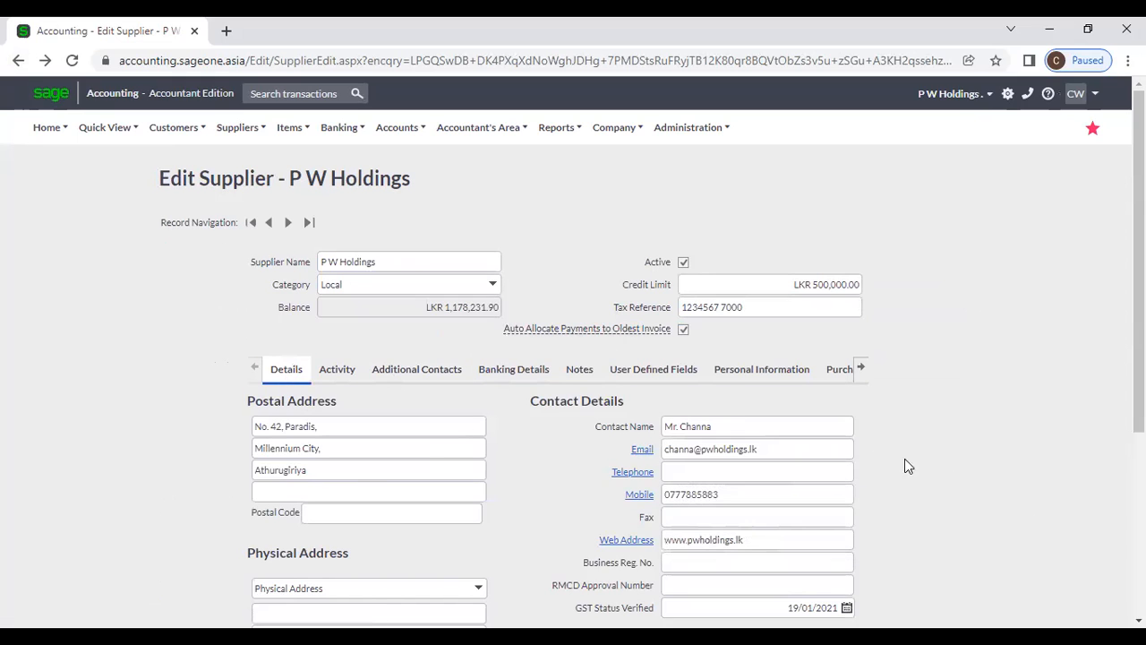
{"action": "left_click", "coordinate": [391, 370]}
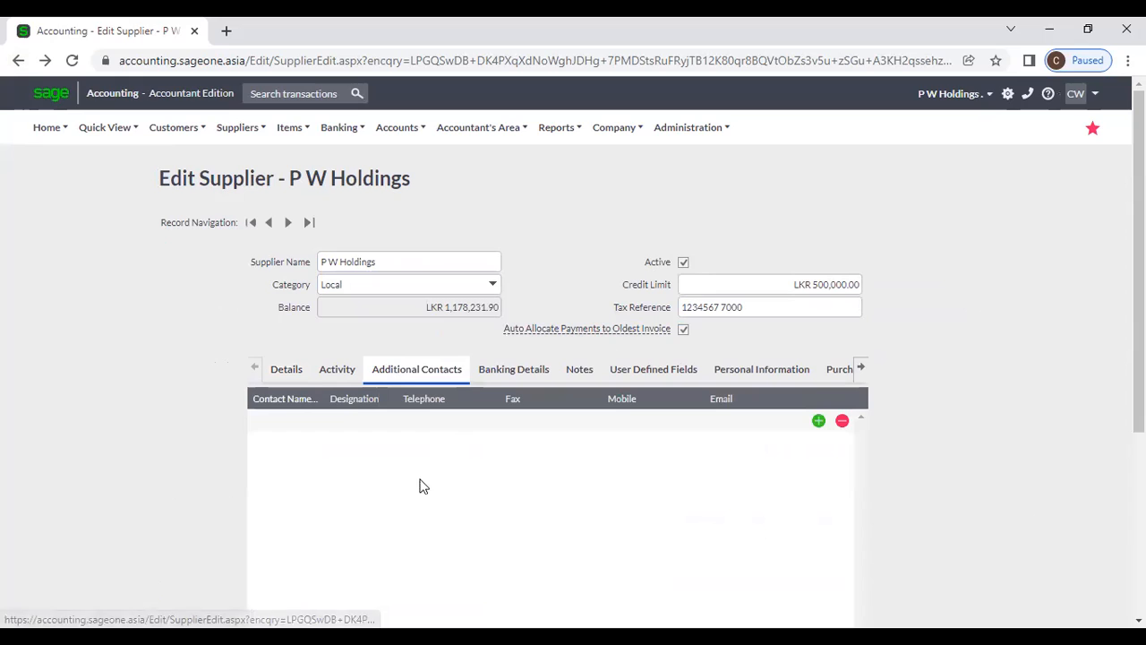
{"action": "left_click", "coordinate": [257, 420]}
{"action": "left_click", "coordinate": [362, 426]}
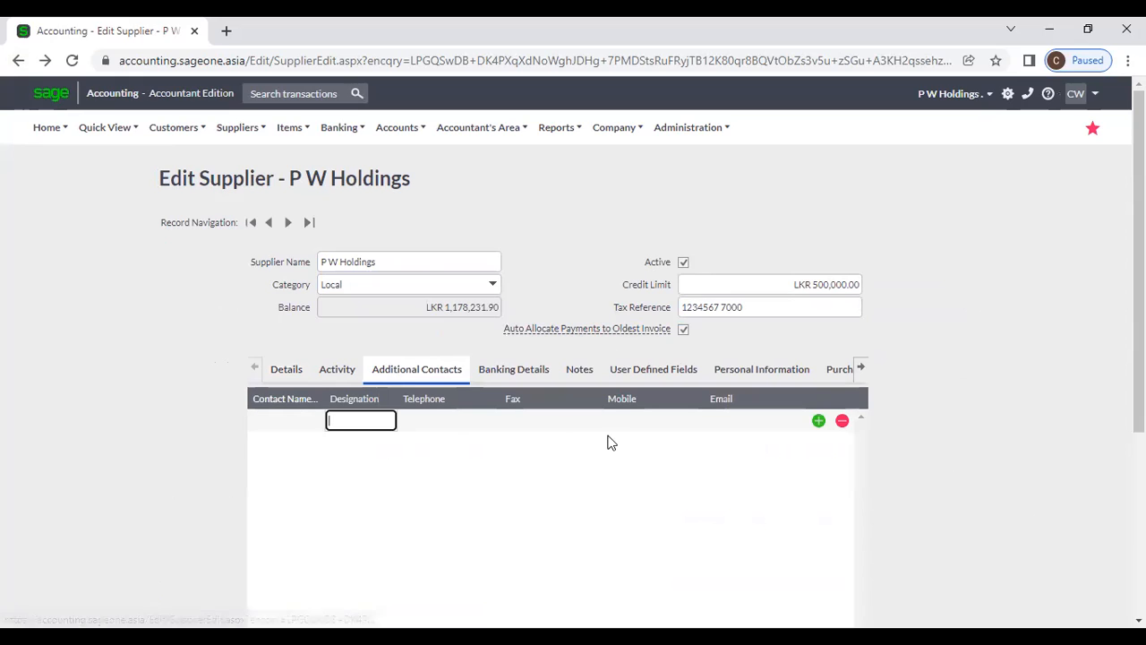
{"action": "left_click", "coordinate": [819, 422]}
{"action": "left_click", "coordinate": [818, 421]}
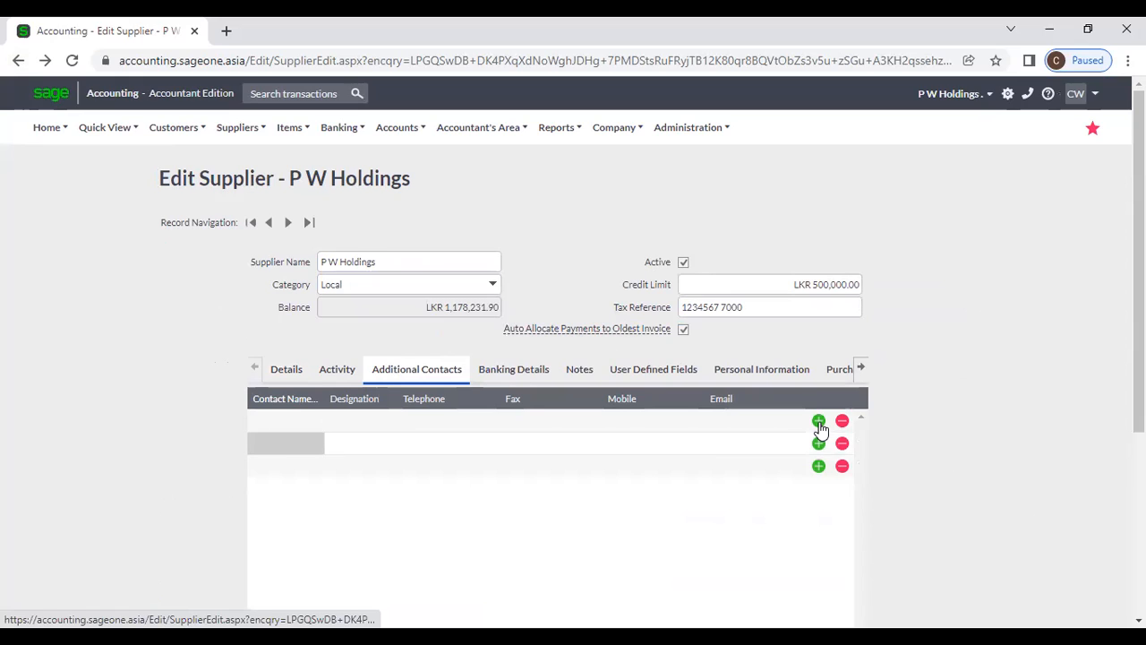
View the banking details and the notes of the P W Holdings record
{"action": "left_click", "coordinate": [504, 372]}
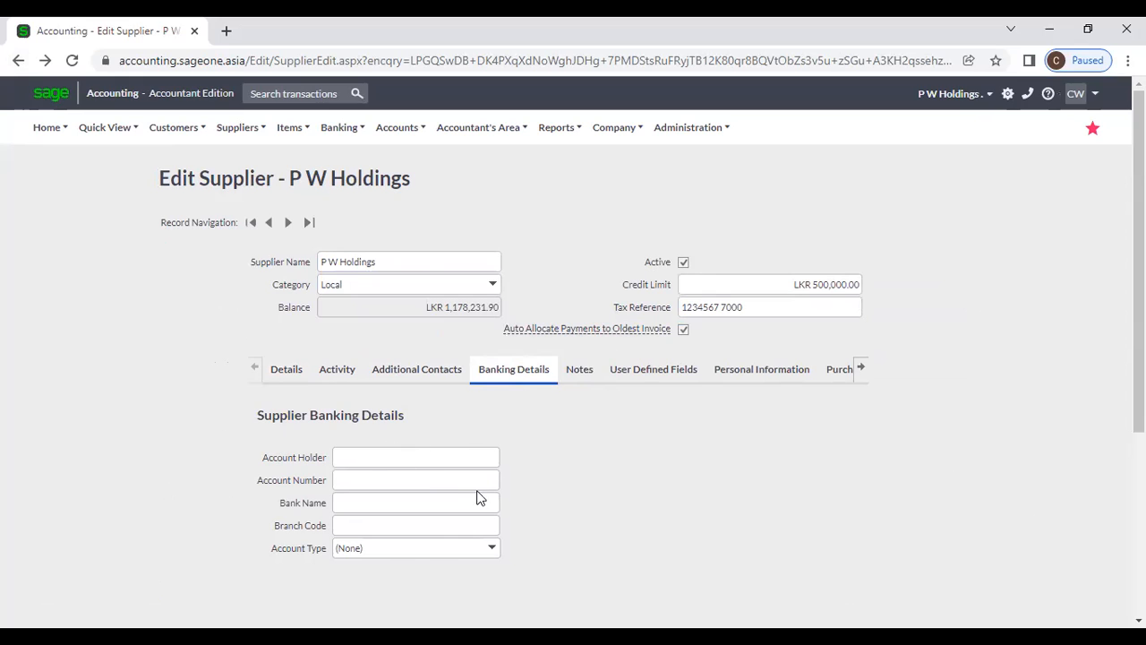
{"action": "left_click", "coordinate": [580, 373]}
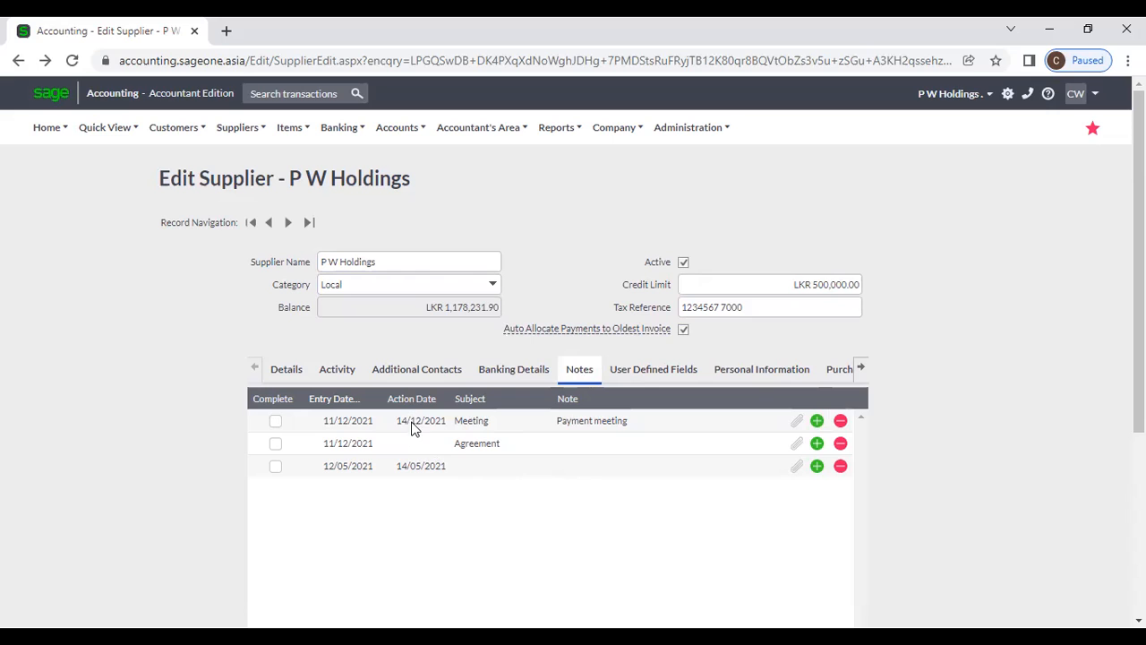
Duplicate the browser tab, open the main dashboard there, and expand the overdue supplier notes in the To Do List
{"action": "right_click", "coordinate": [99, 31]}
{"action": "left_click", "coordinate": [142, 150]}
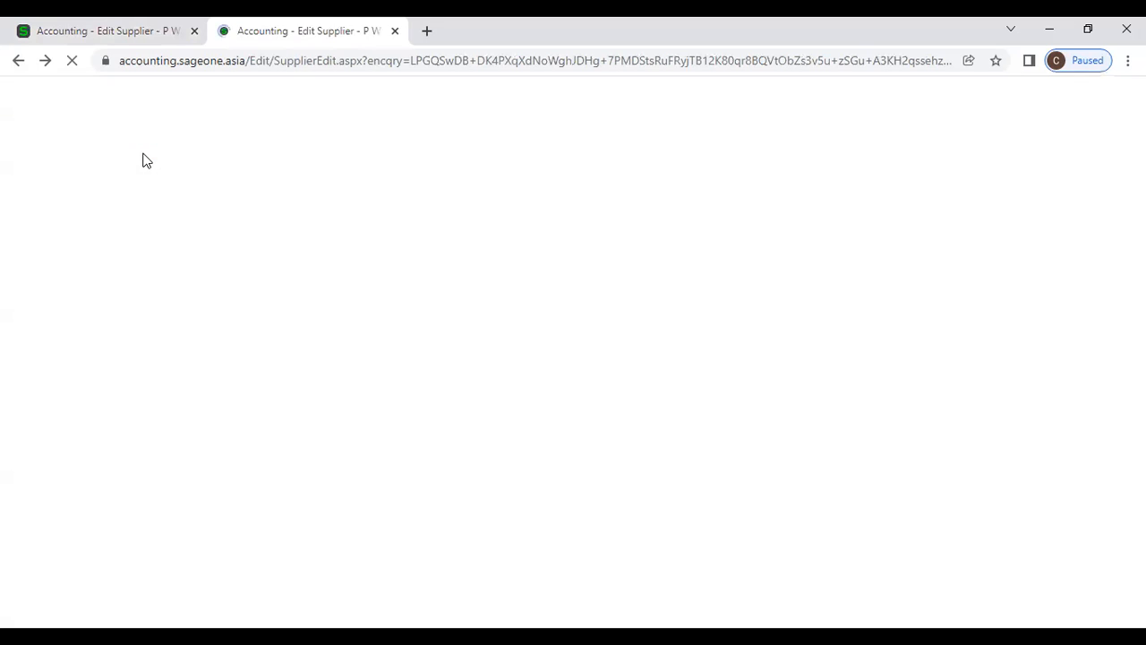
{"action": "mouse_move", "coordinate": [87, 134]}
{"action": "mouse_move", "coordinate": [50, 130]}
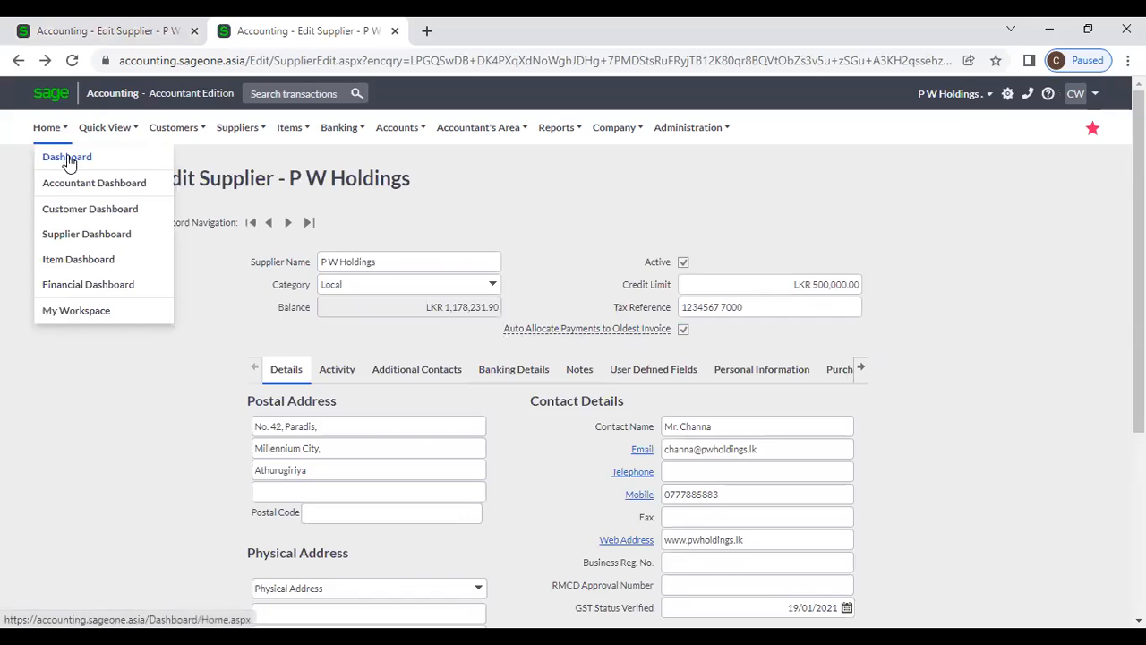
{"action": "left_click", "coordinate": [67, 161]}
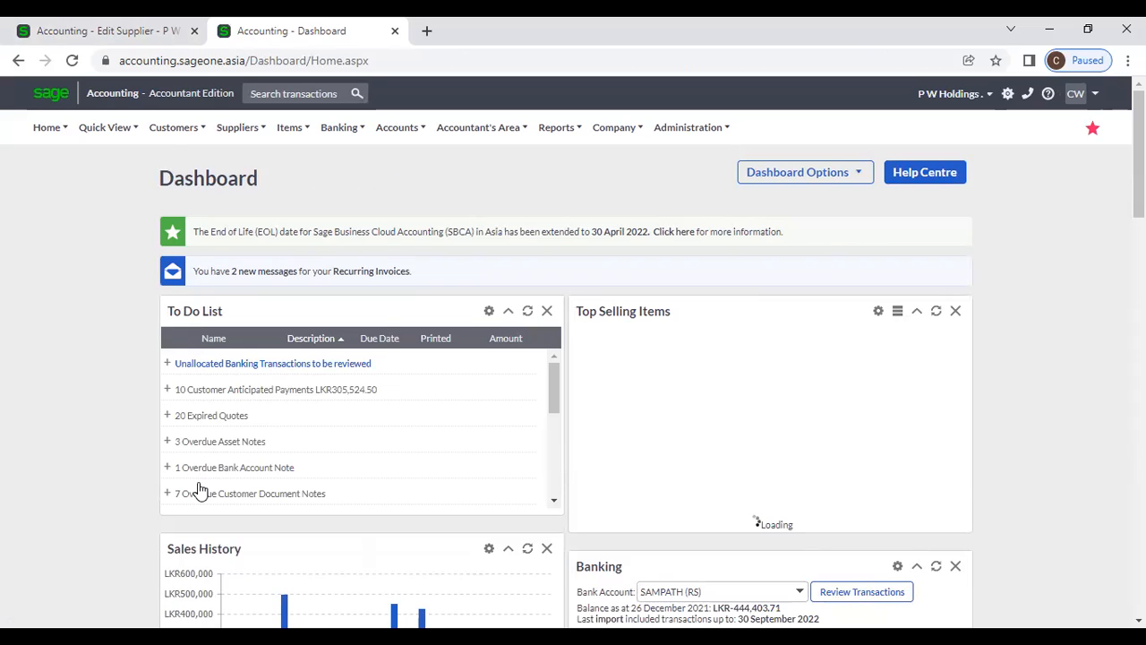
{"action": "scroll", "coordinate": [215, 448], "scroll_direction": "down", "scroll_amount": 5}
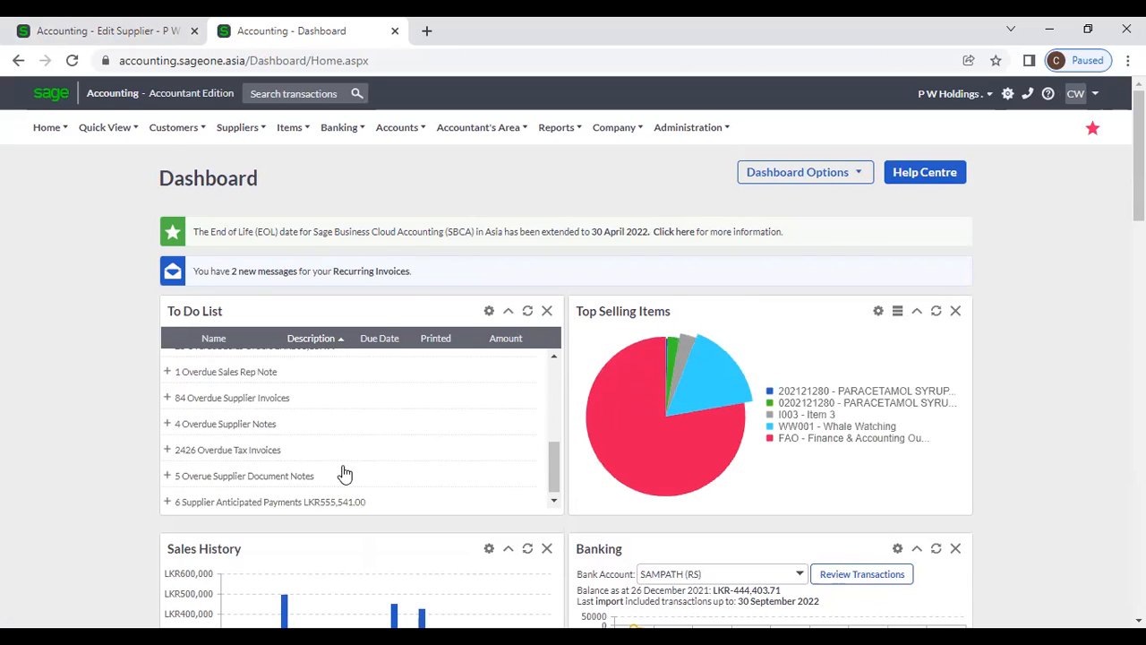
{"action": "left_click", "coordinate": [168, 423]}
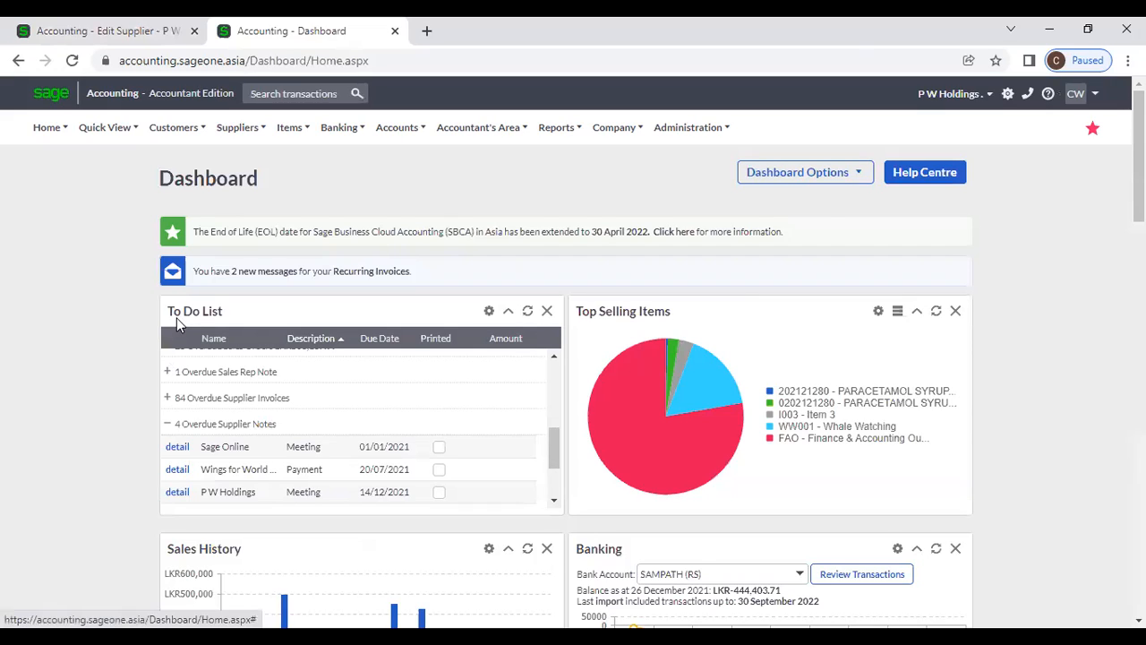
Return to the P W Holdings record and view its user defined fields
{"action": "left_click", "coordinate": [121, 37]}
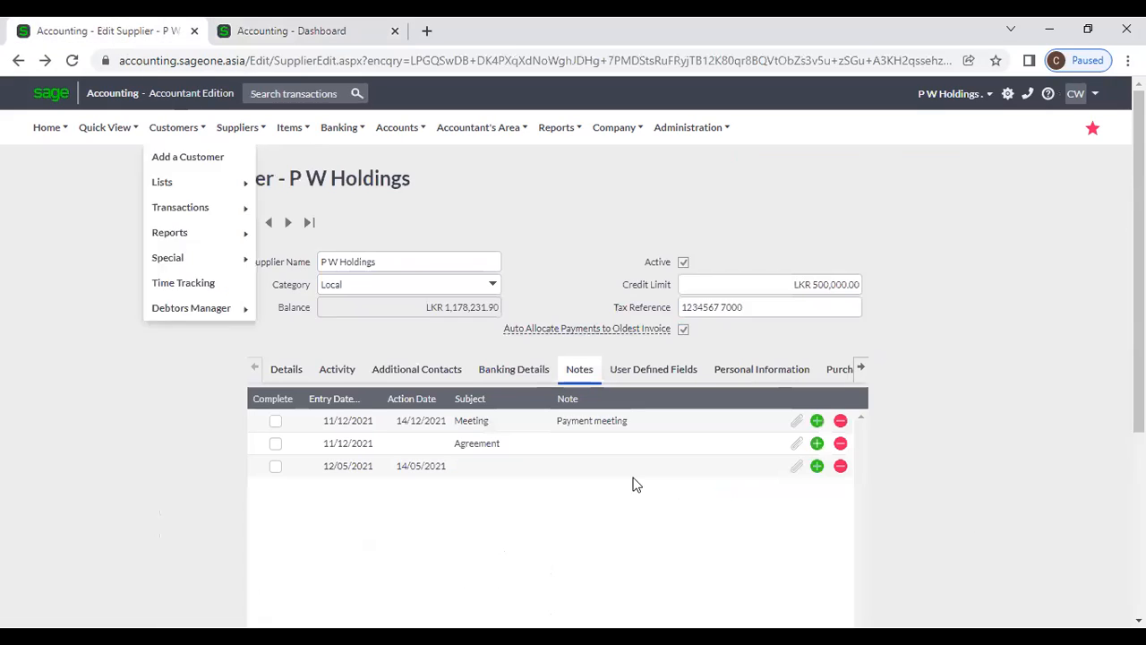
{"action": "left_click", "coordinate": [628, 376]}
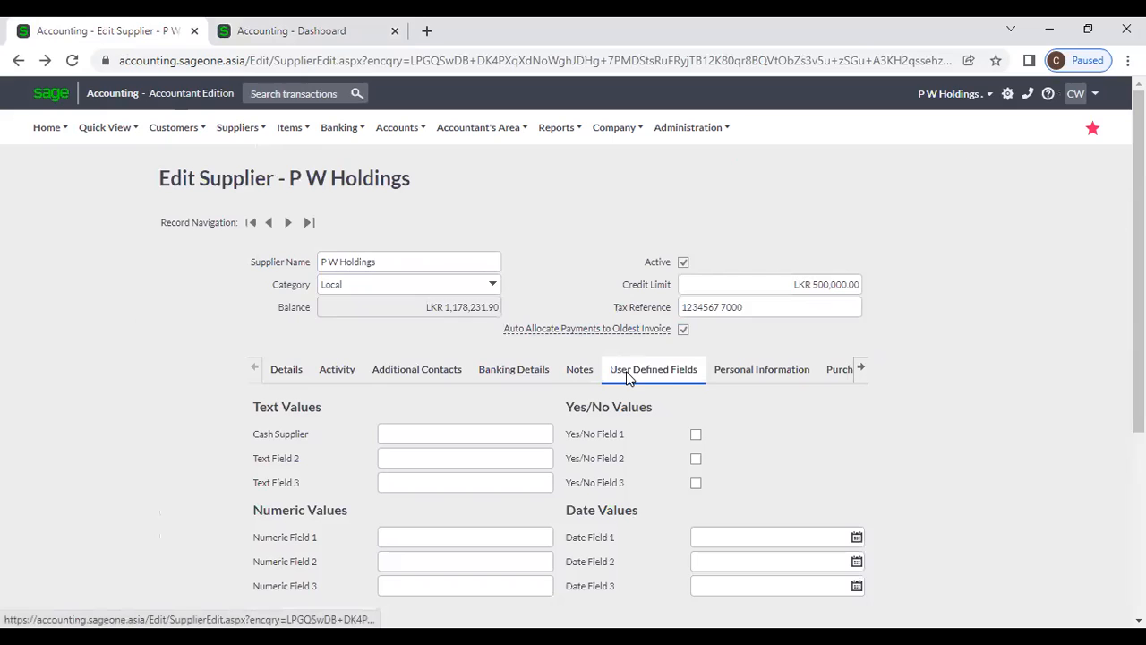
Compare the general details of the P W Holdings record with its user defined fields
{"action": "scroll", "coordinate": [575, 448], "scroll_direction": "down", "scroll_amount": 2}
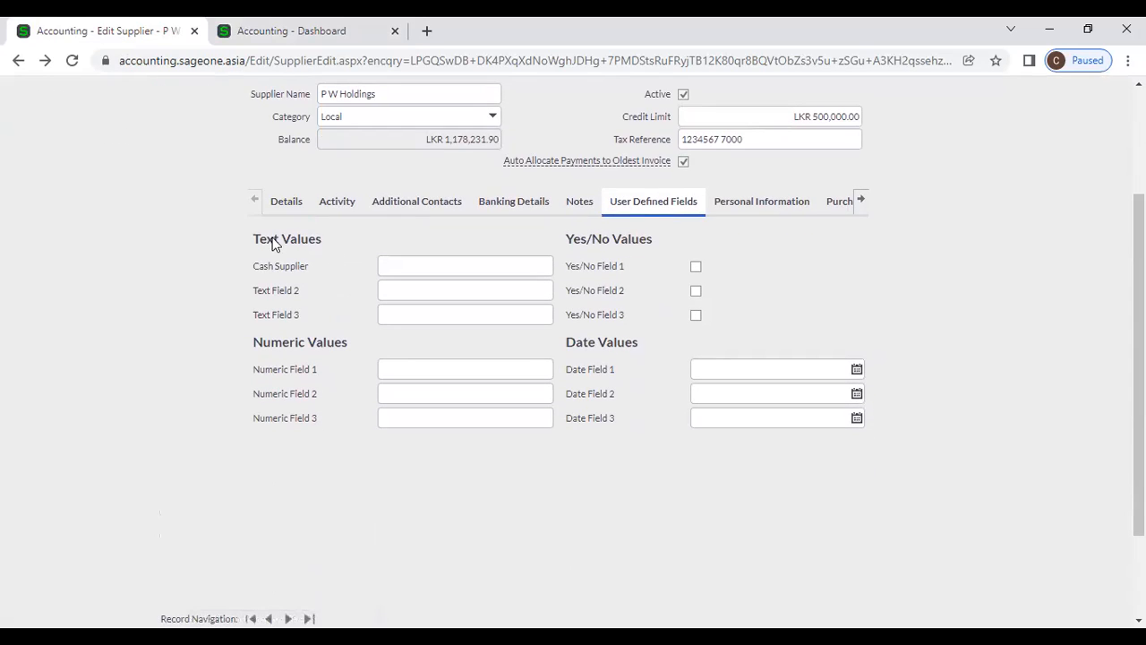
{"action": "left_click", "coordinate": [284, 204]}
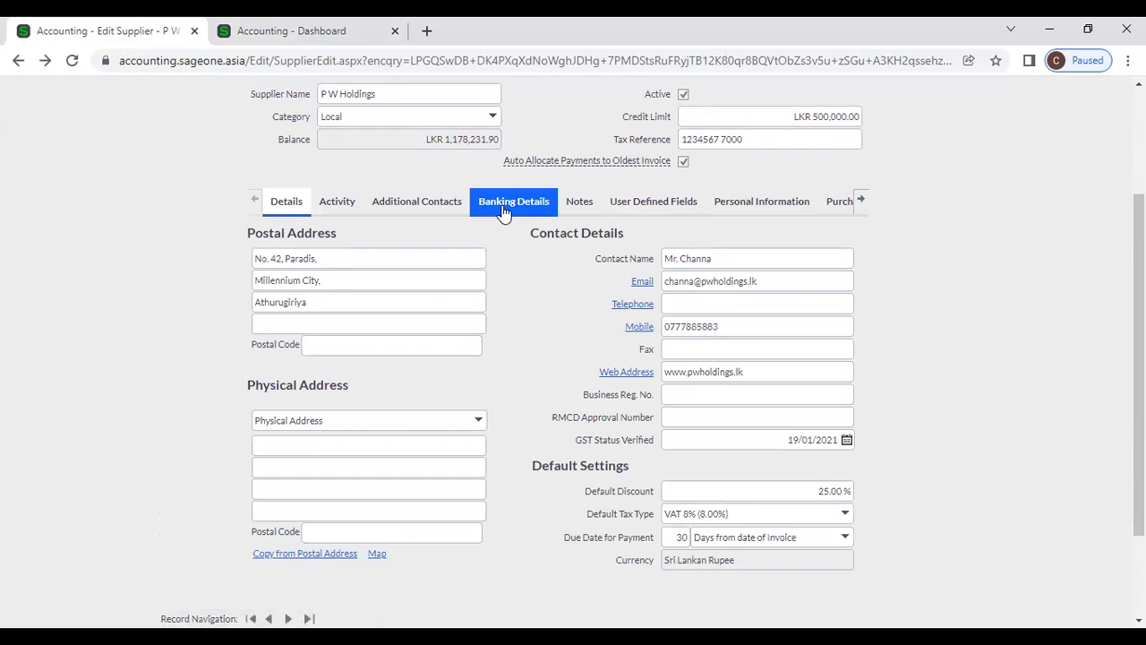
{"action": "left_click", "coordinate": [641, 199]}
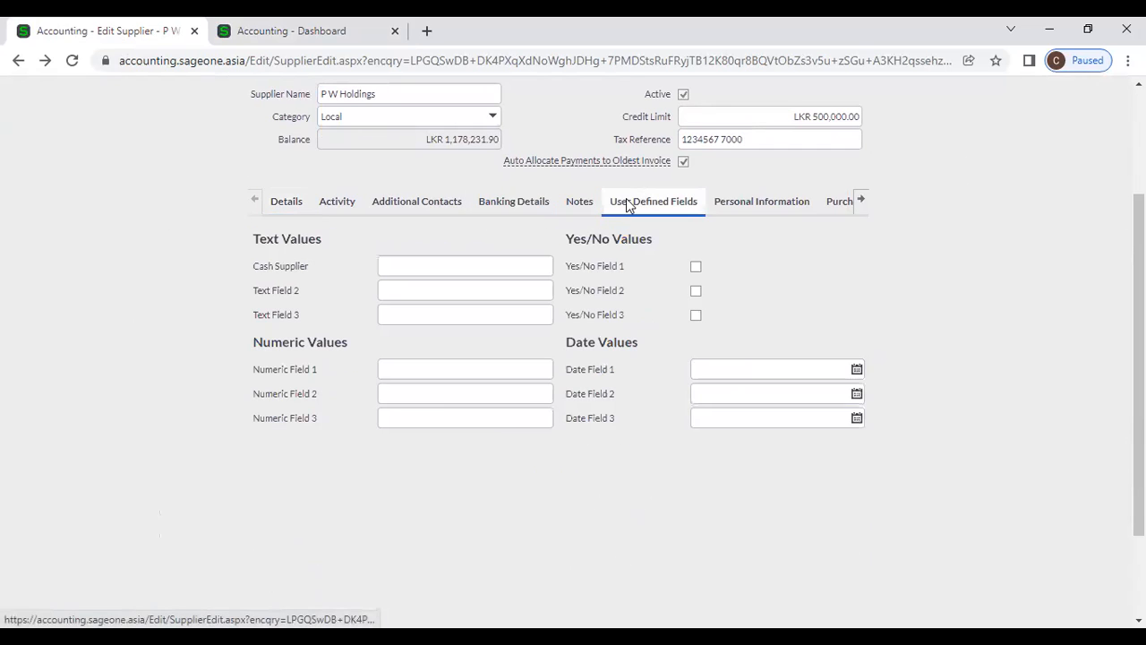
{"action": "left_click", "coordinate": [416, 265]}
{"action": "left_click", "coordinate": [109, 315]}
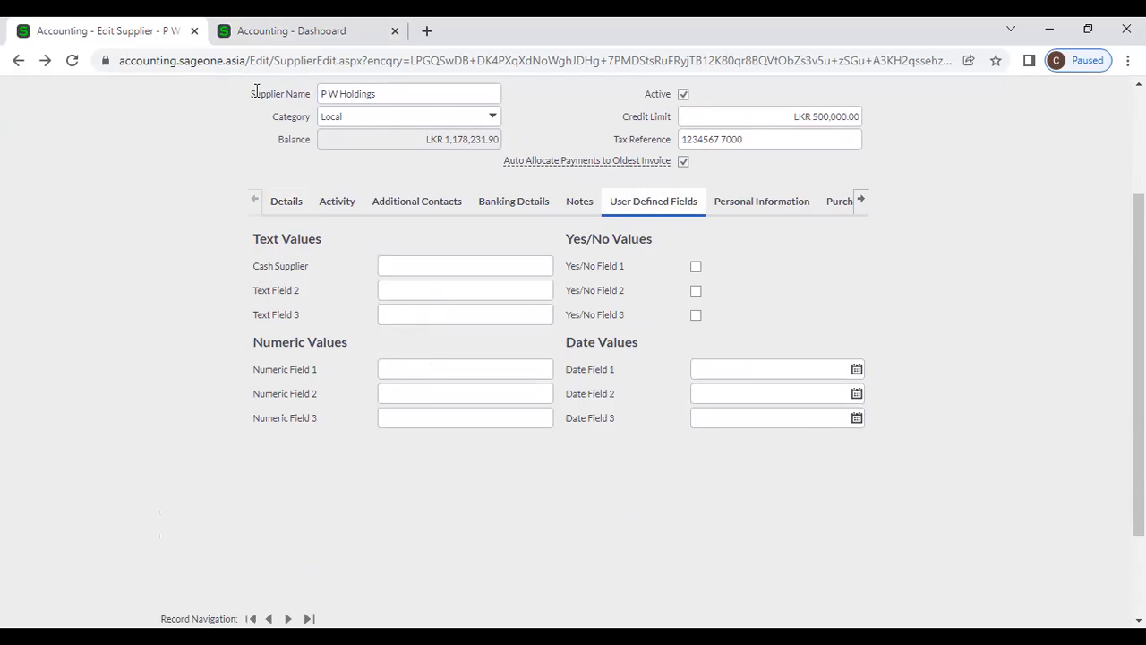
In the second browser tab, view the supplier user defined field names in the company settings, checking the three text fields
{"action": "left_click", "coordinate": [262, 30]}
{"action": "mouse_move", "coordinate": [609, 133]}
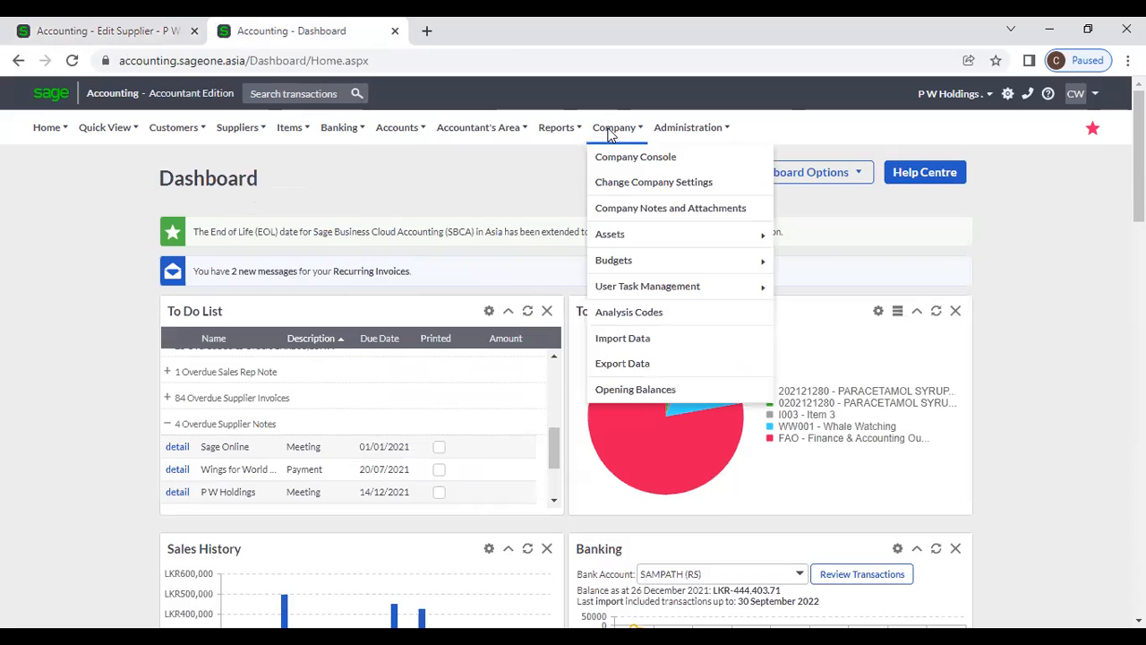
{"action": "left_click", "coordinate": [628, 184]}
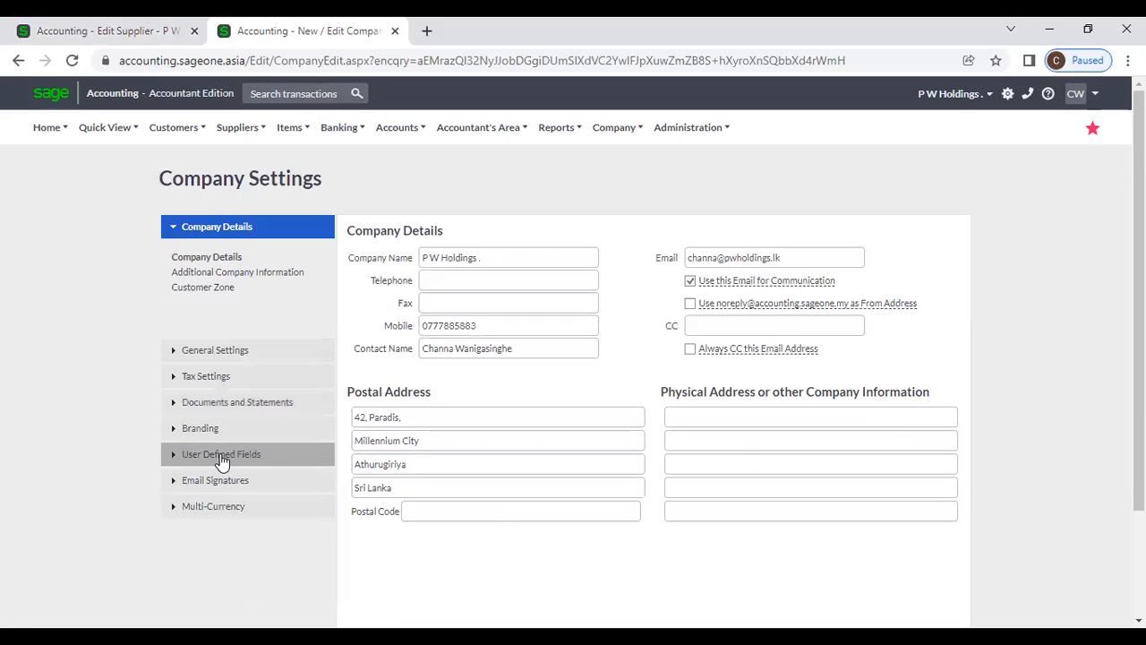
{"action": "left_click", "coordinate": [221, 456]}
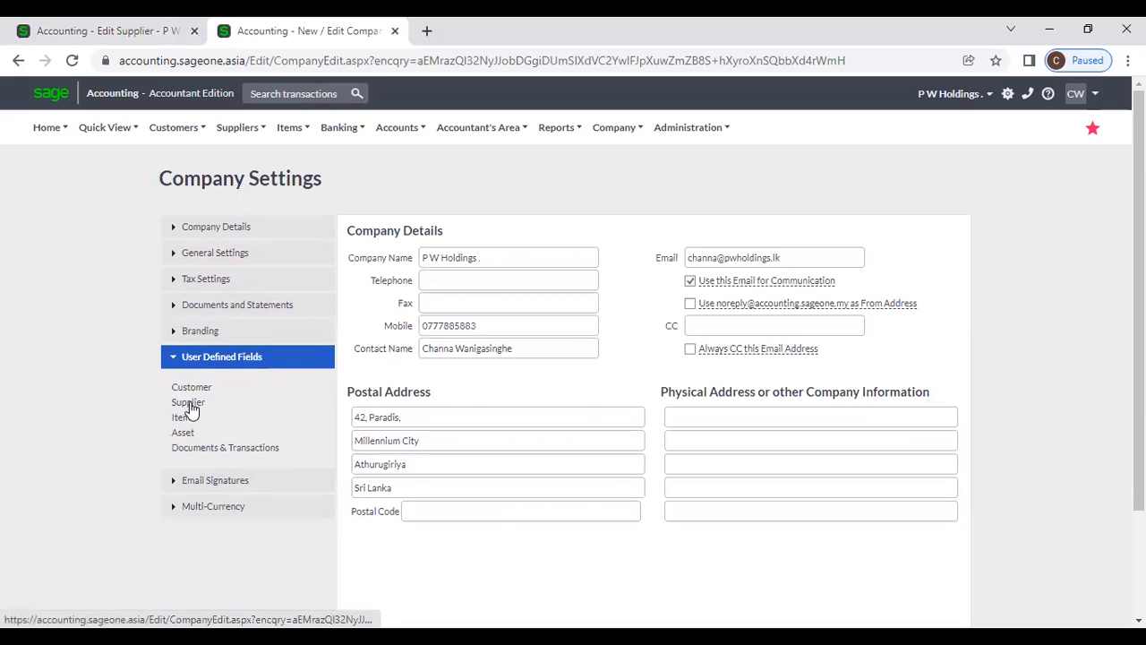
{"action": "left_click", "coordinate": [190, 407]}
{"action": "triple_click", "coordinate": [549, 294]}
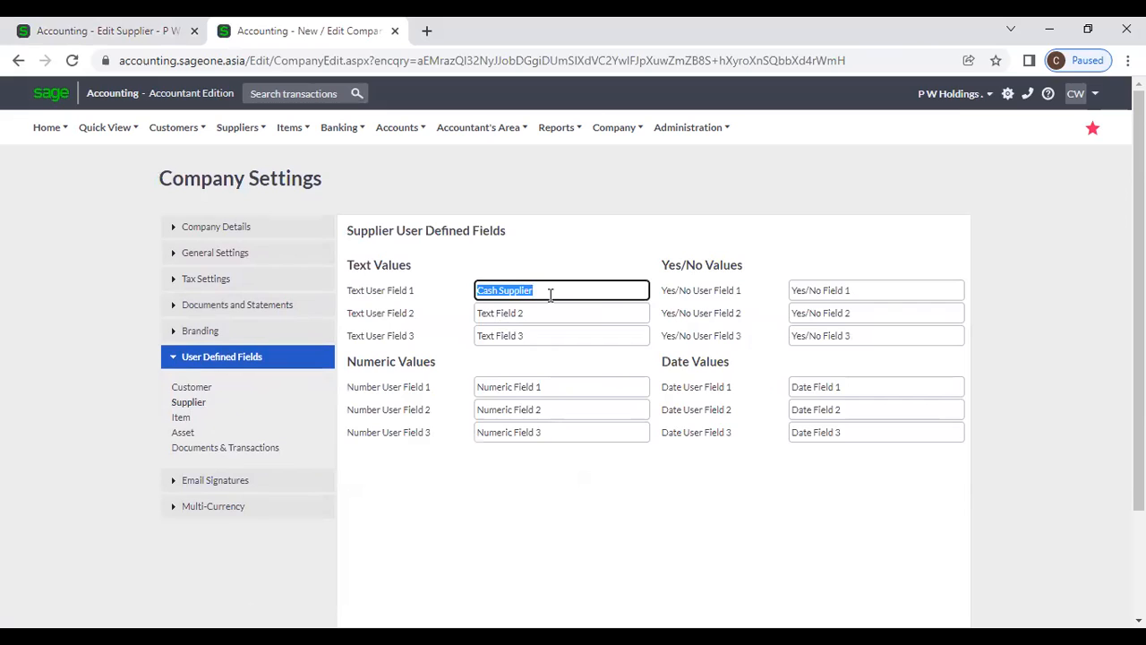
{"action": "triple_click", "coordinate": [549, 312]}
{"action": "triple_click", "coordinate": [549, 335]}
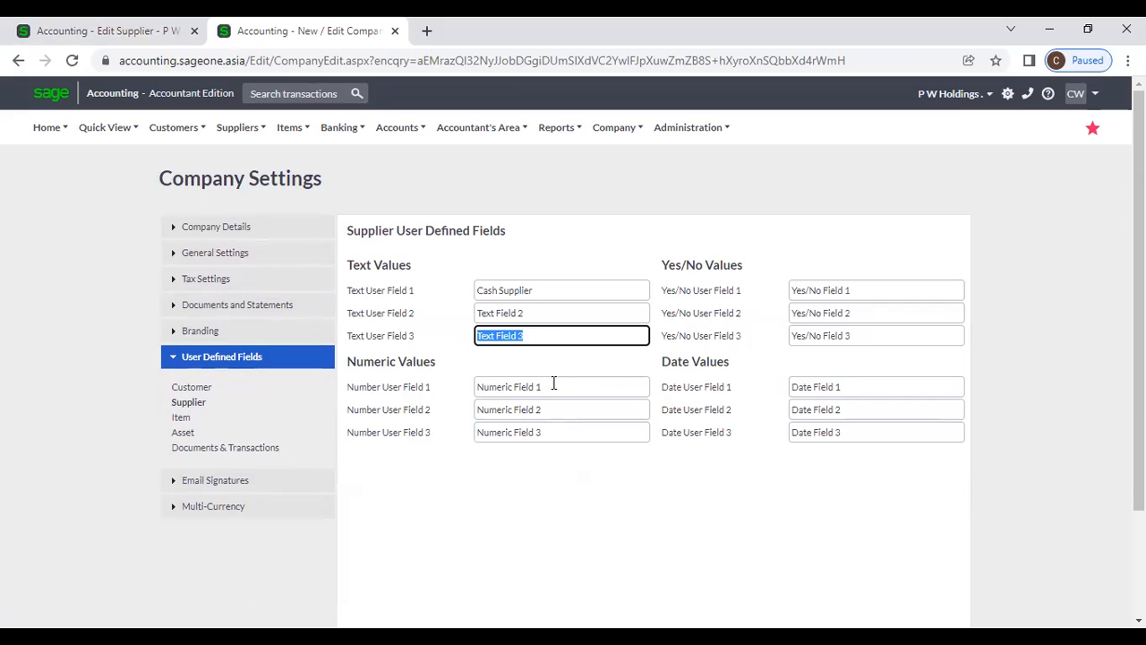
Return to the P W Holdings supplier record and view its personal information and purchases graph
{"action": "left_click", "coordinate": [140, 31]}
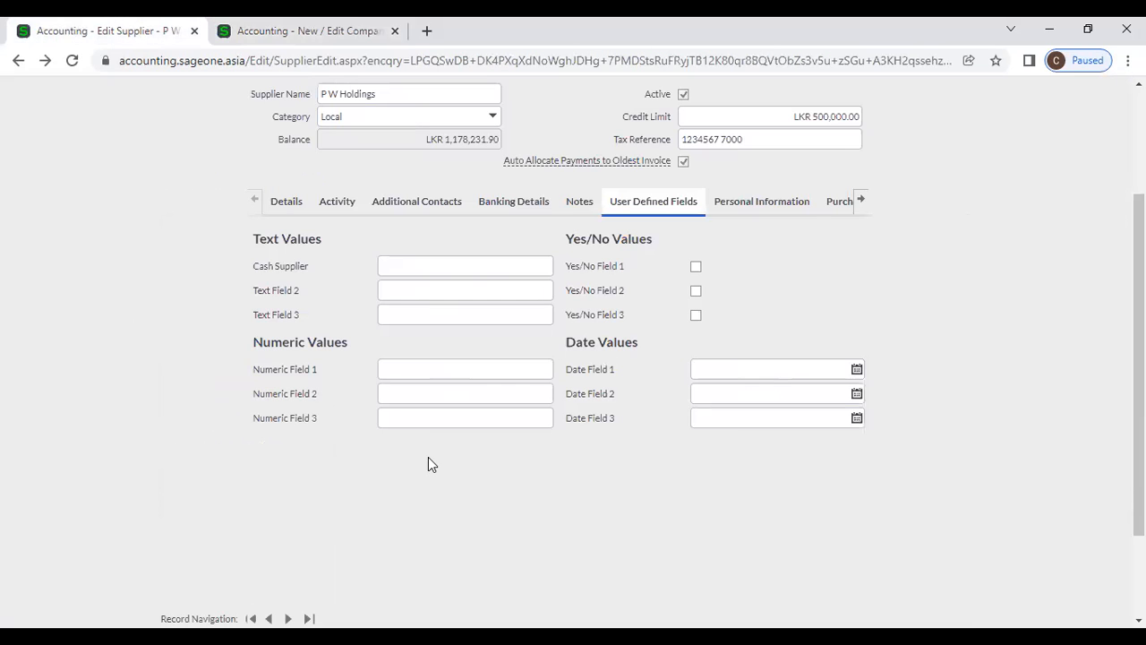
{"action": "left_click", "coordinate": [719, 206]}
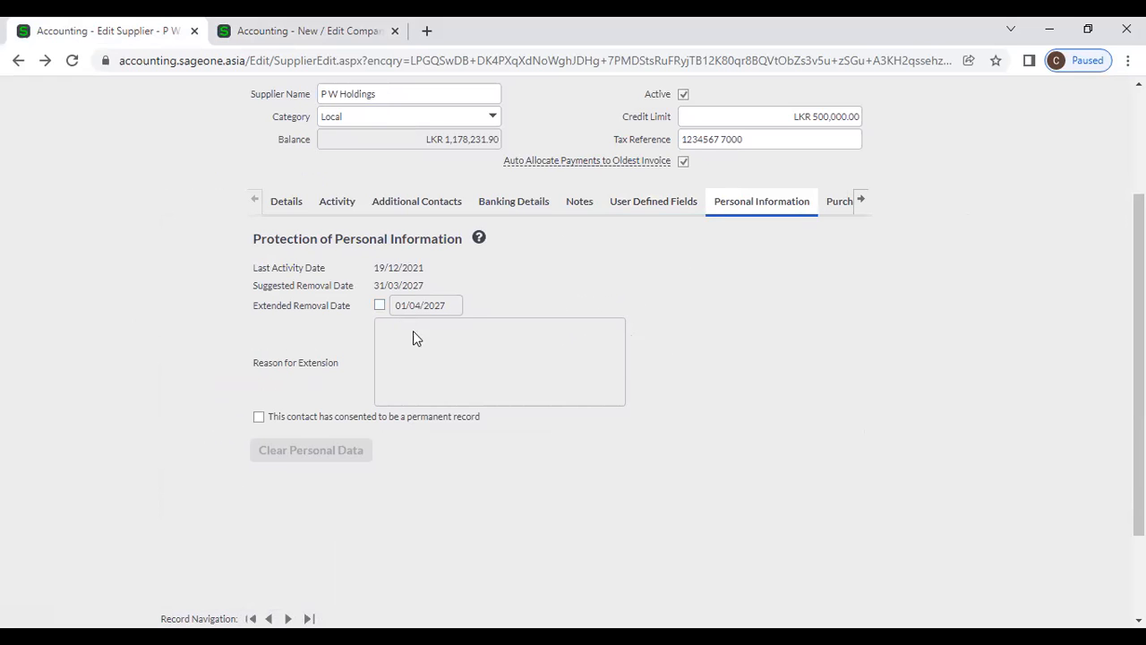
{"action": "left_click", "coordinate": [835, 202]}
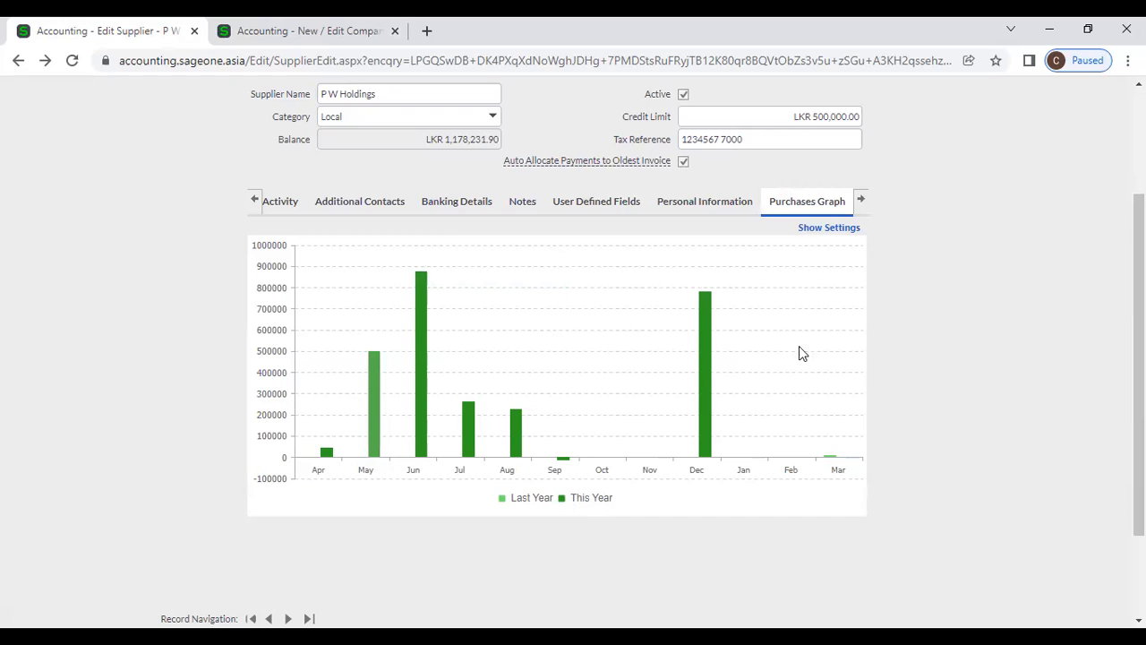
View the purchase orders and the unpaid invoices of the P W Holdings record
{"action": "left_click", "coordinate": [866, 202]}
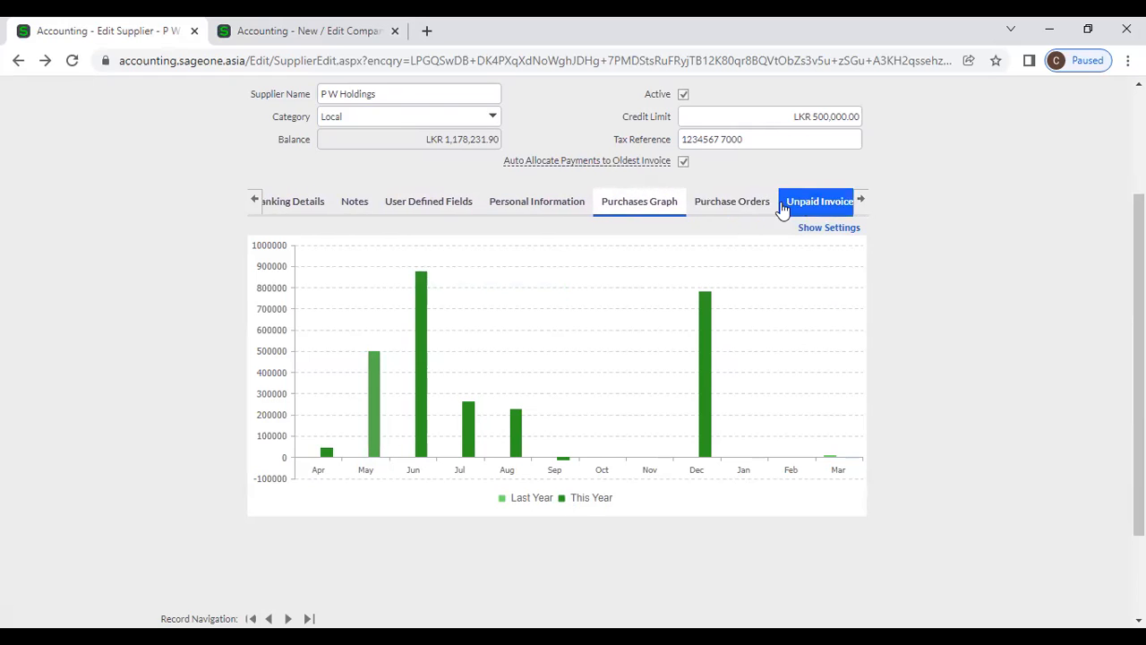
{"action": "left_click", "coordinate": [770, 208]}
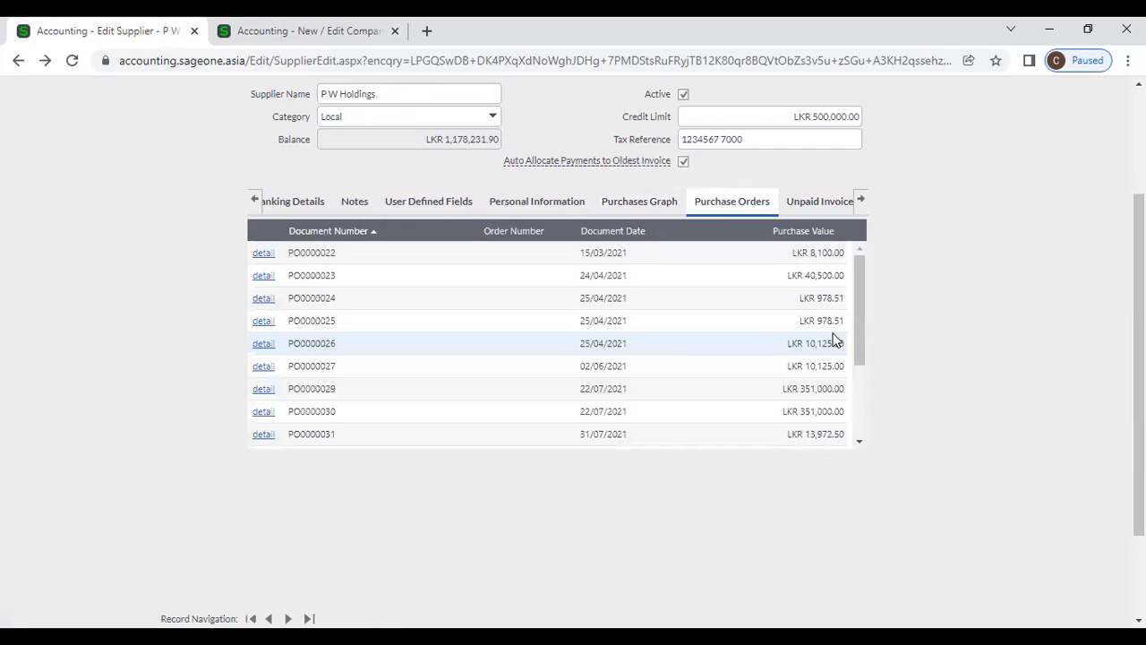
{"action": "left_click", "coordinate": [809, 207]}
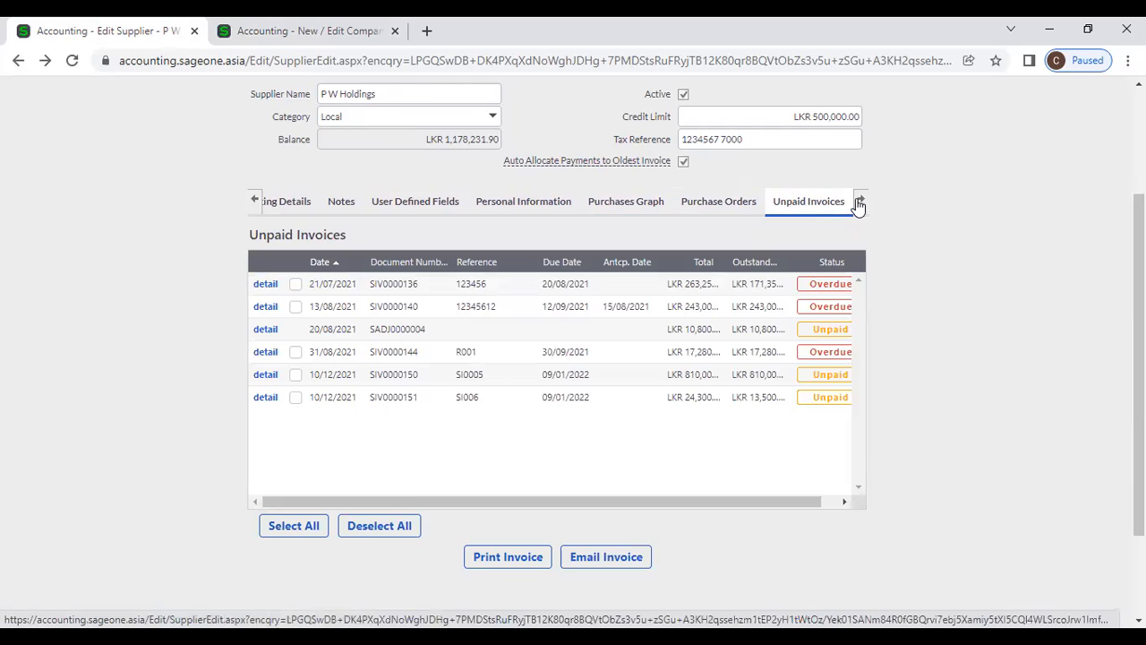
View the report layouts of the P W Holdings record and check the layout selection for Purchase Order without changing it
{"action": "left_click", "coordinate": [859, 198]}
{"action": "left_click", "coordinate": [824, 202]}
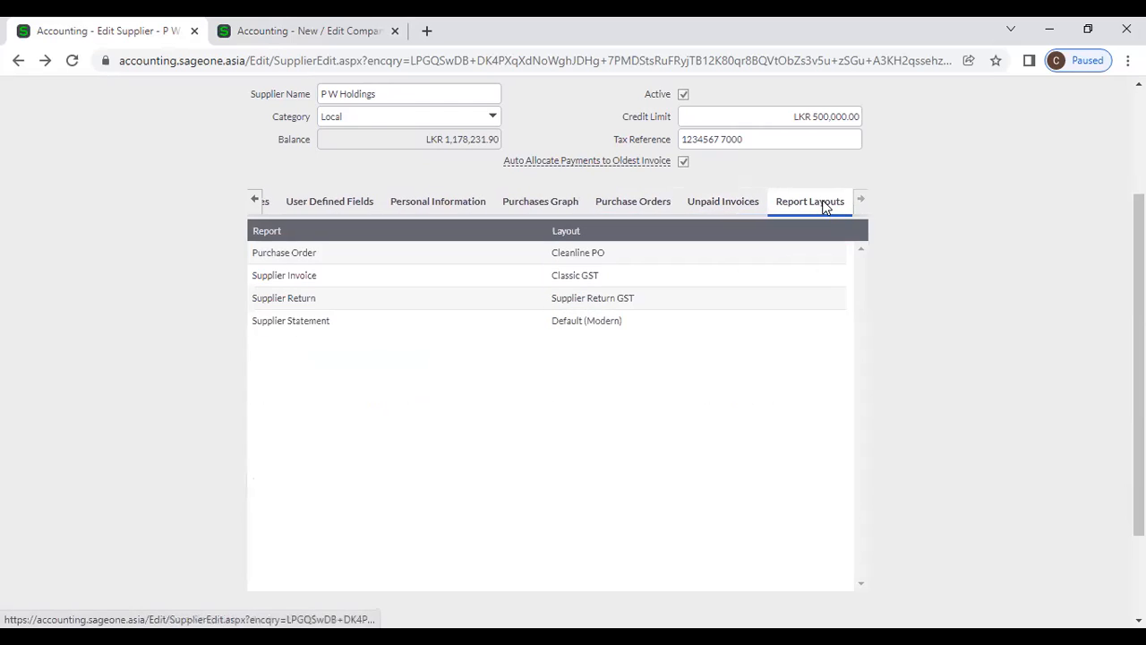
{"action": "left_click", "coordinate": [813, 247]}
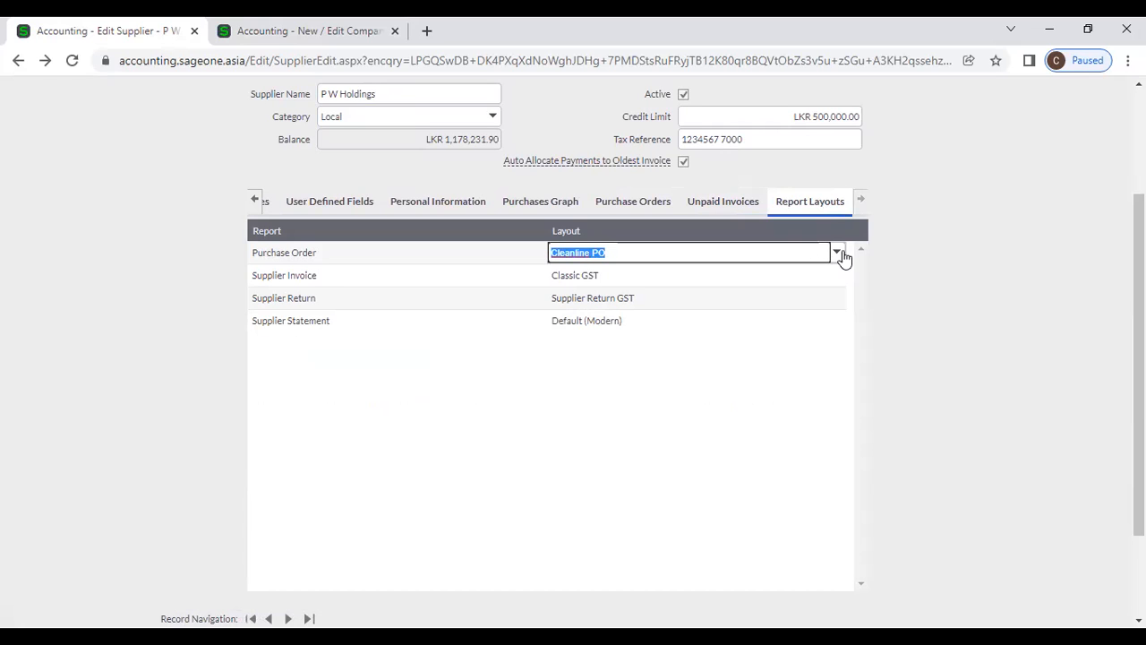
{"action": "left_click", "coordinate": [841, 255]}
{"action": "left_click", "coordinate": [913, 273]}
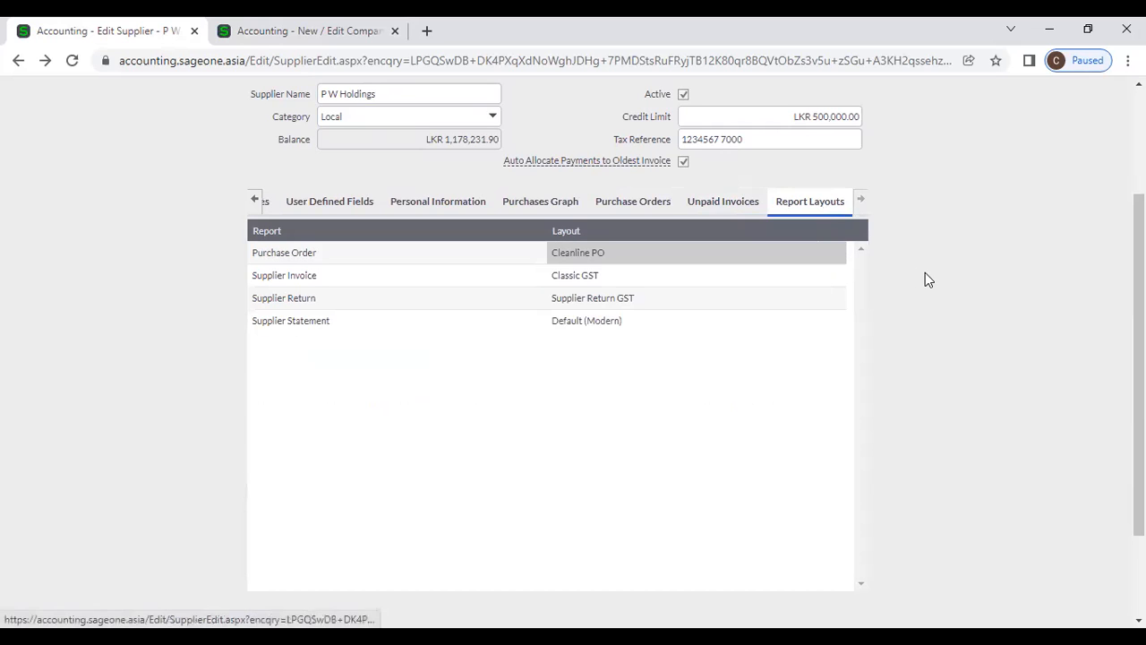
{"action": "scroll", "coordinate": [927, 325], "scroll_direction": "down", "scroll_amount": 2}
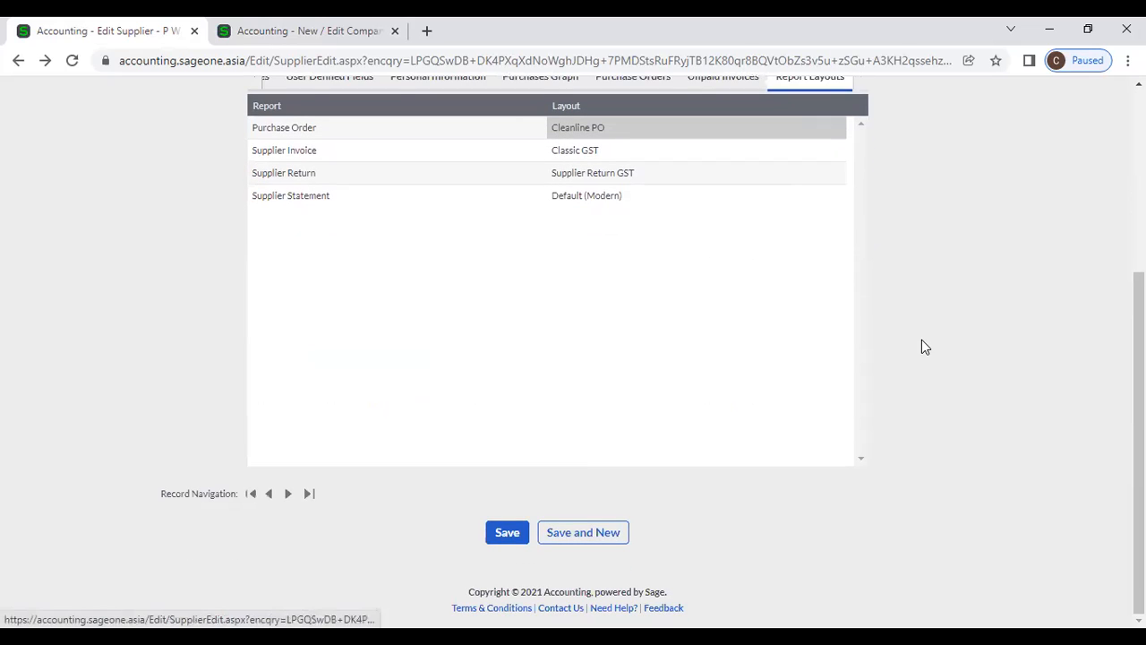
{"action": "scroll", "coordinate": [923, 347], "scroll_direction": "up", "scroll_amount": 3}
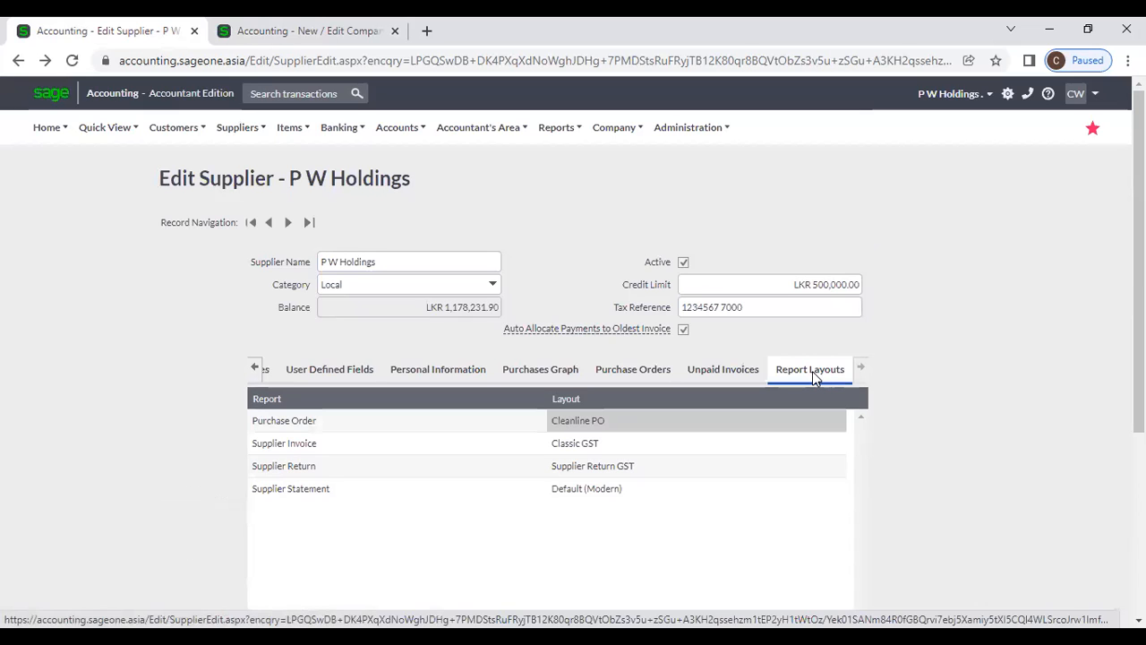
Open the List of Suppliers, view the blank new supplier form, and return to the list
{"action": "left_click", "coordinate": [237, 127]}
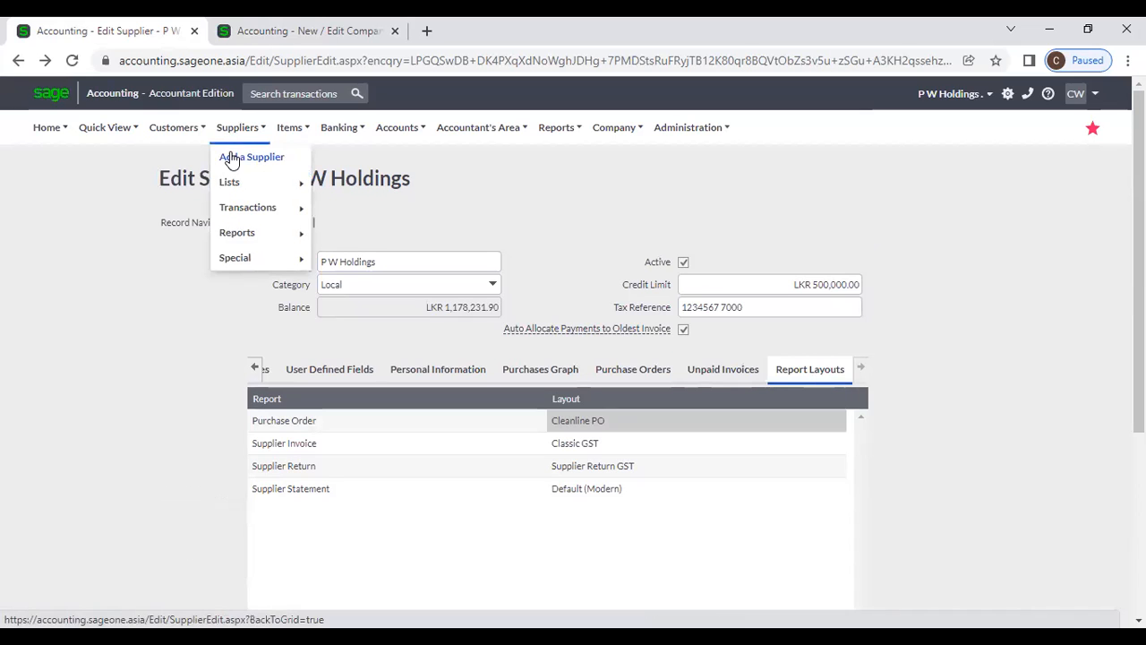
{"action": "mouse_move", "coordinate": [230, 183]}
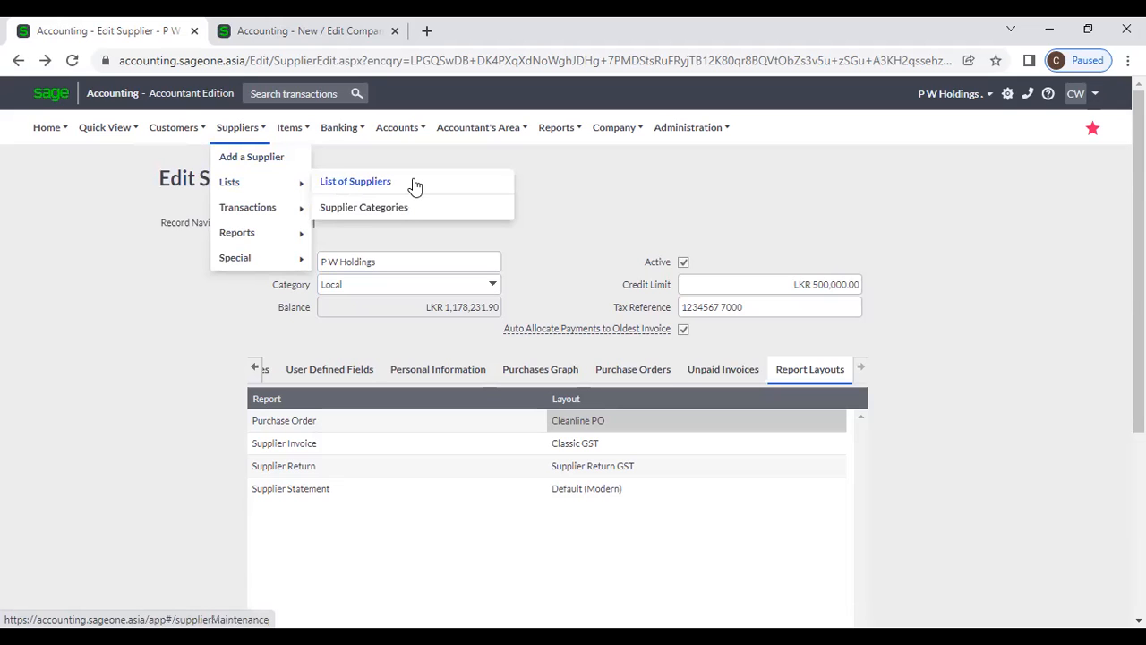
{"action": "left_click", "coordinate": [412, 186]}
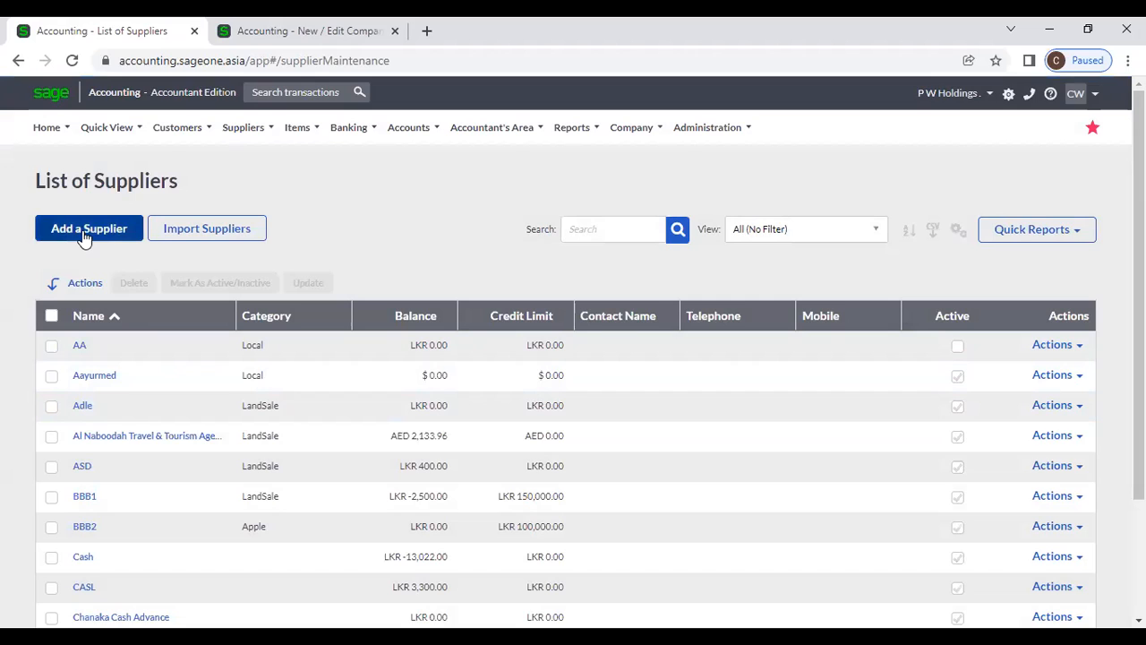
{"action": "left_click", "coordinate": [83, 231]}
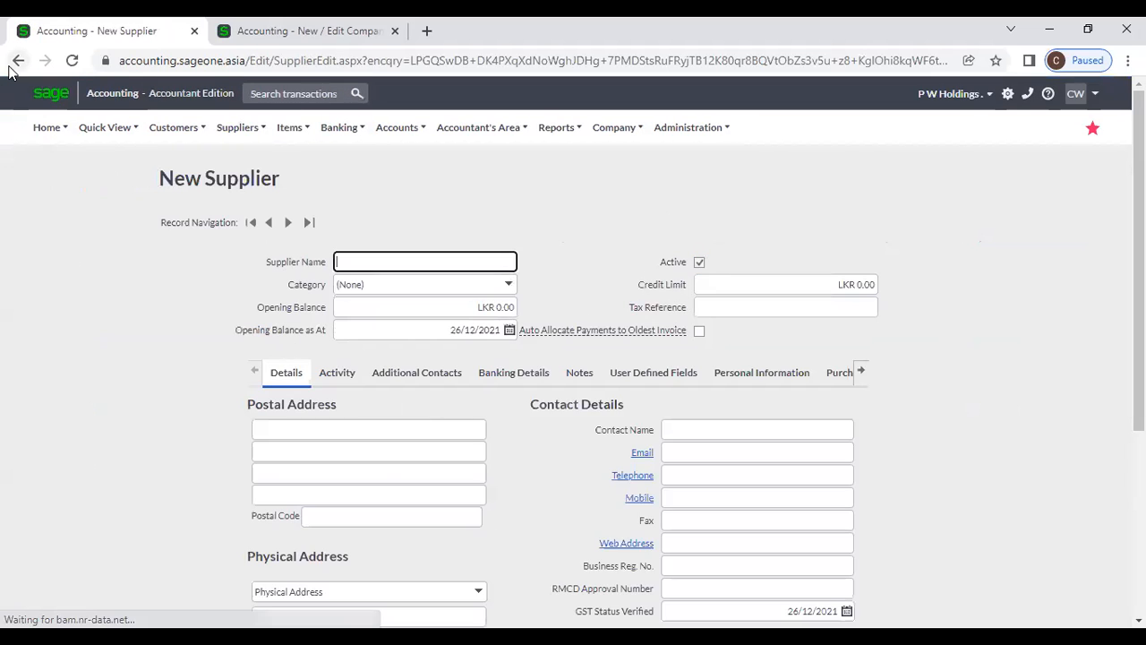
{"action": "left_click", "coordinate": [18, 60]}
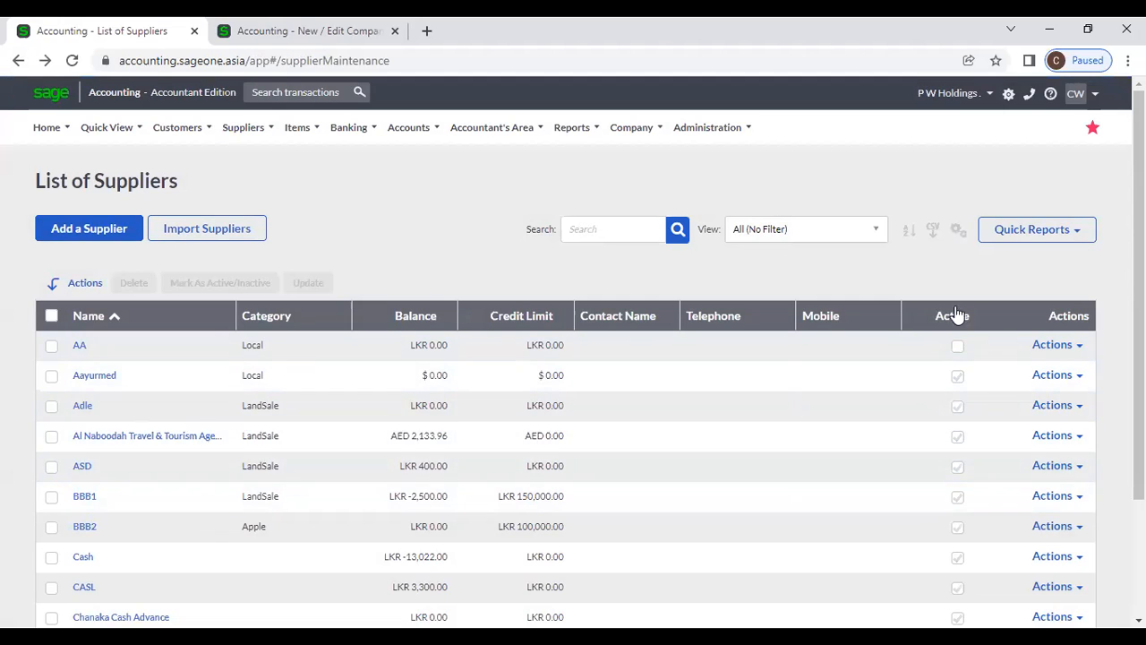
Check the grid customisation options, the search box and the view filter choices of the supplier list
{"action": "left_click", "coordinate": [957, 230]}
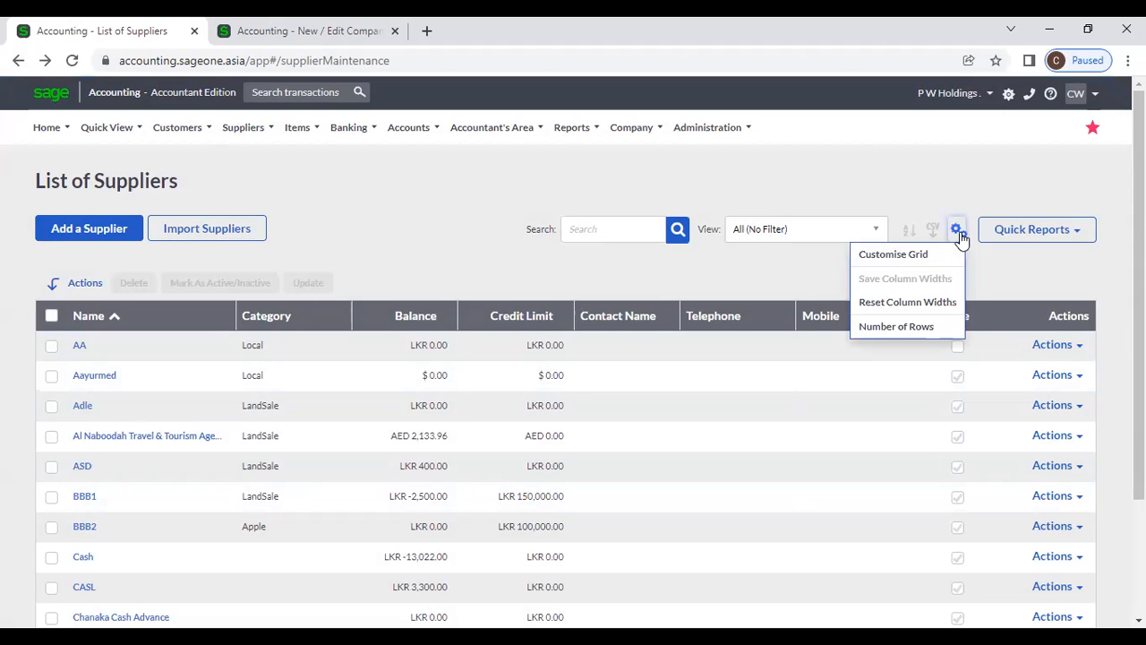
{"action": "left_click", "coordinate": [624, 226]}
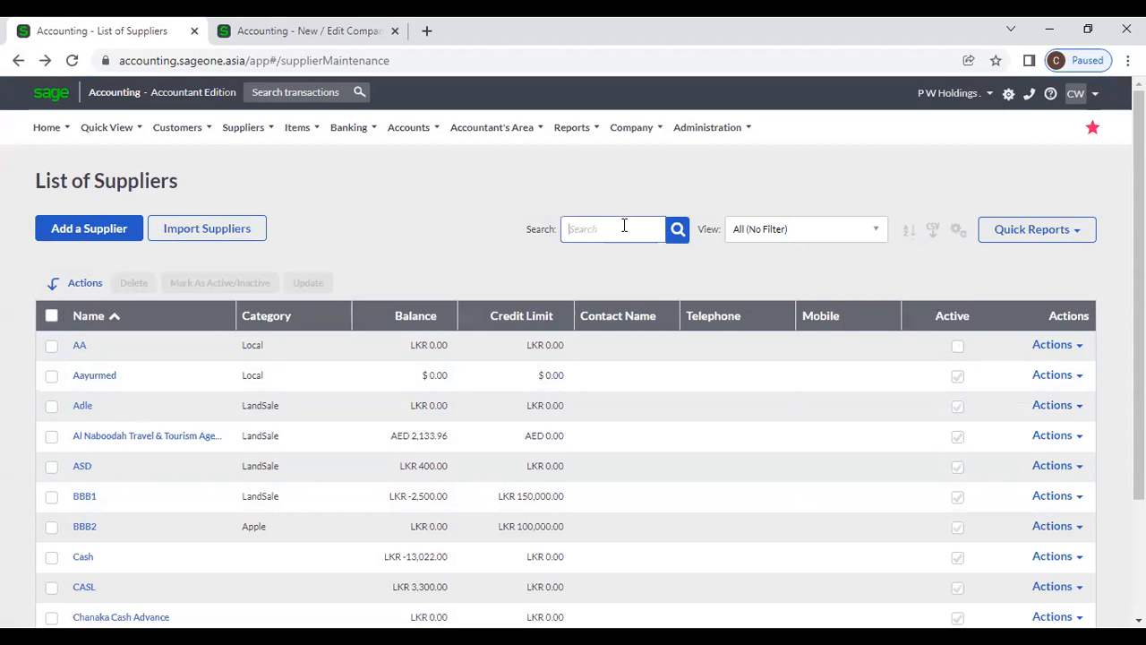
{"action": "left_click", "coordinate": [862, 238]}
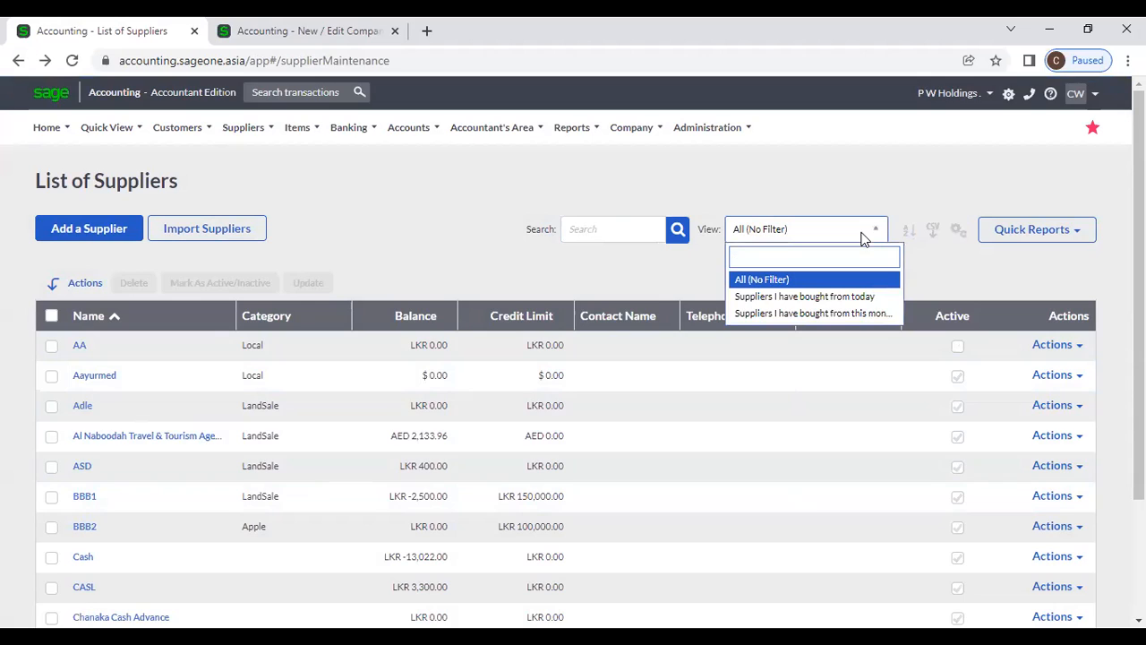
{"action": "left_click", "coordinate": [799, 190]}
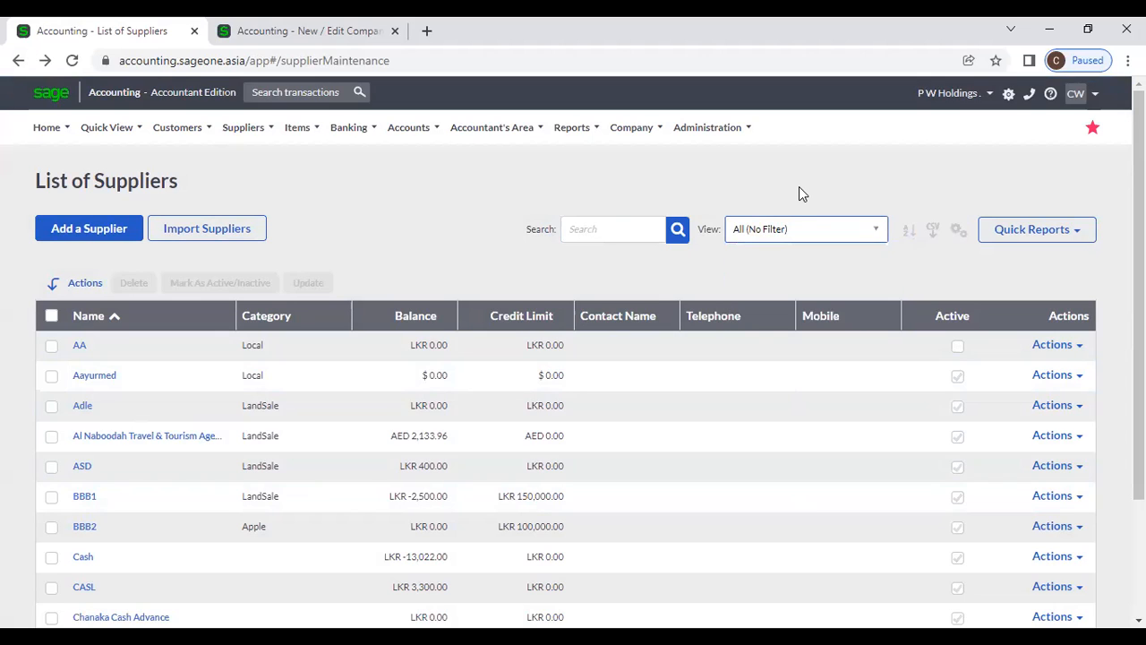
Open the Supplier Categories list, view the blank new category form, and return to the list
{"action": "left_click", "coordinate": [255, 127]}
{"action": "mouse_move", "coordinate": [264, 184]}
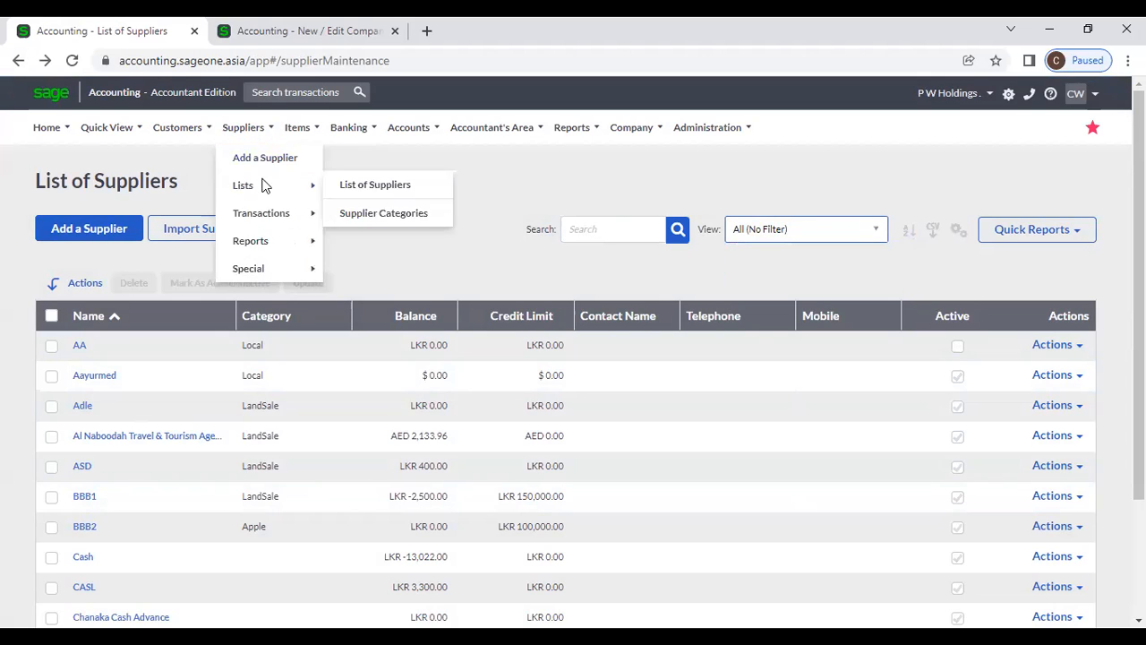
{"action": "left_click", "coordinate": [362, 211]}
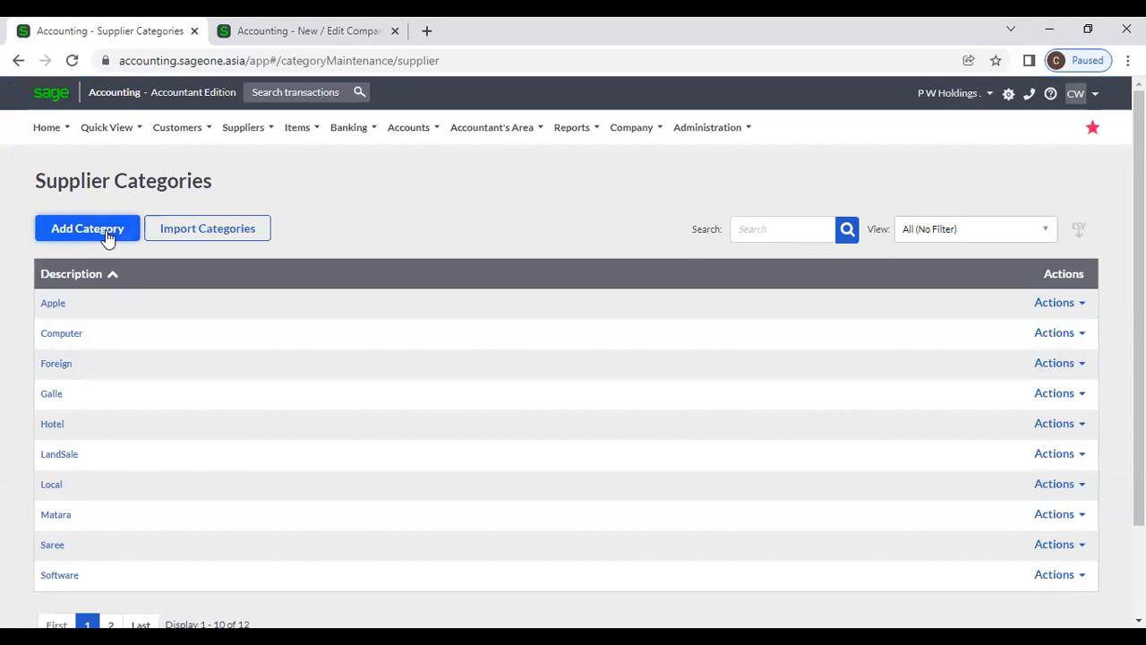
{"action": "left_click", "coordinate": [73, 231]}
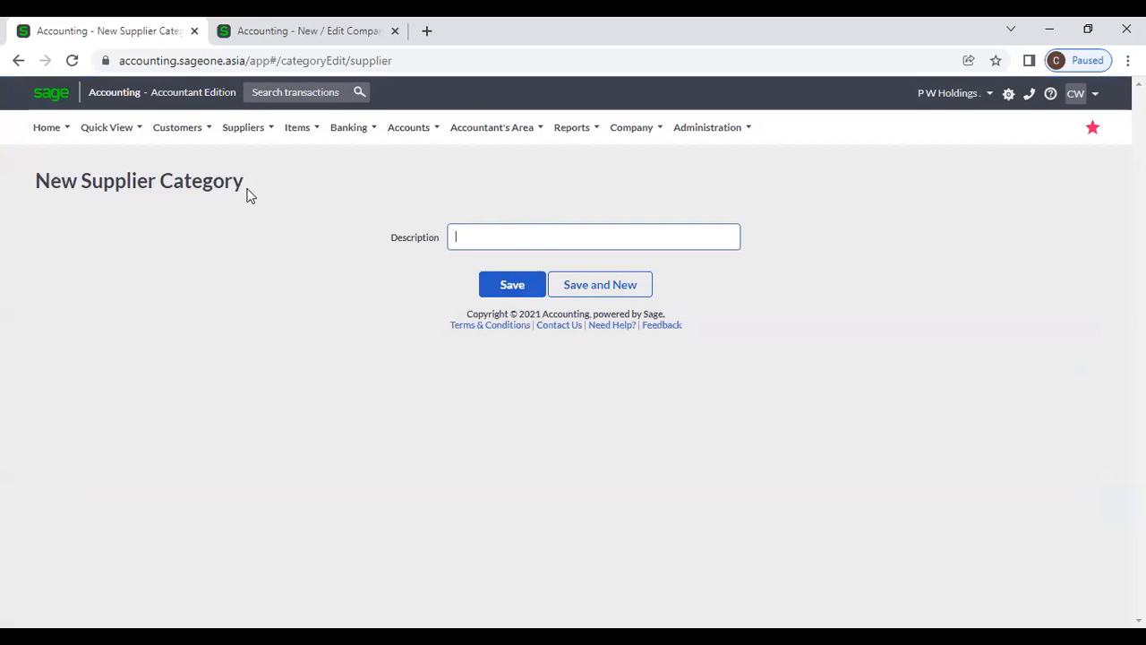
{"action": "left_click", "coordinate": [18, 60]}
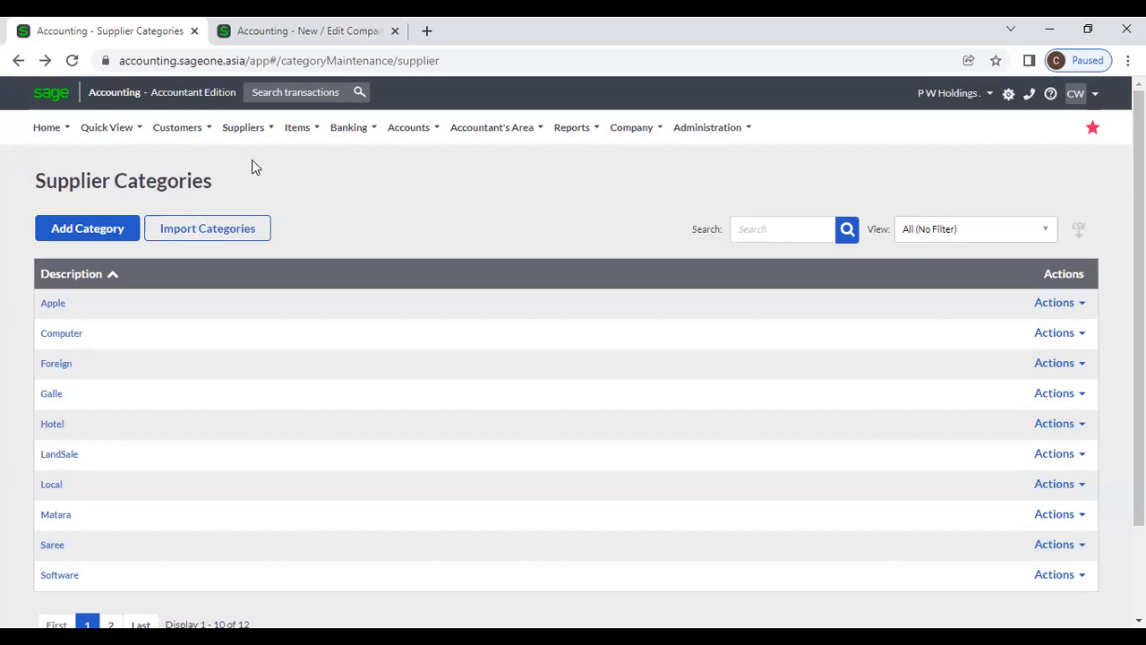
Open the list of supplier purchase orders
{"action": "left_click", "coordinate": [243, 127]}
{"action": "mouse_move", "coordinate": [248, 215]}
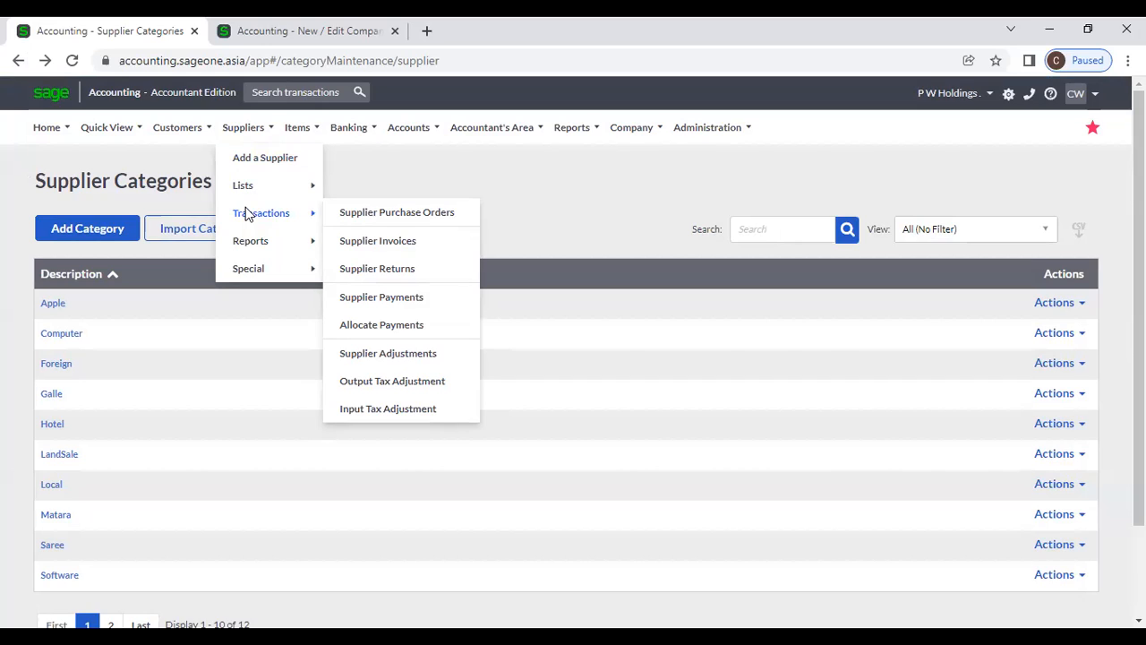
{"action": "left_click", "coordinate": [440, 214]}
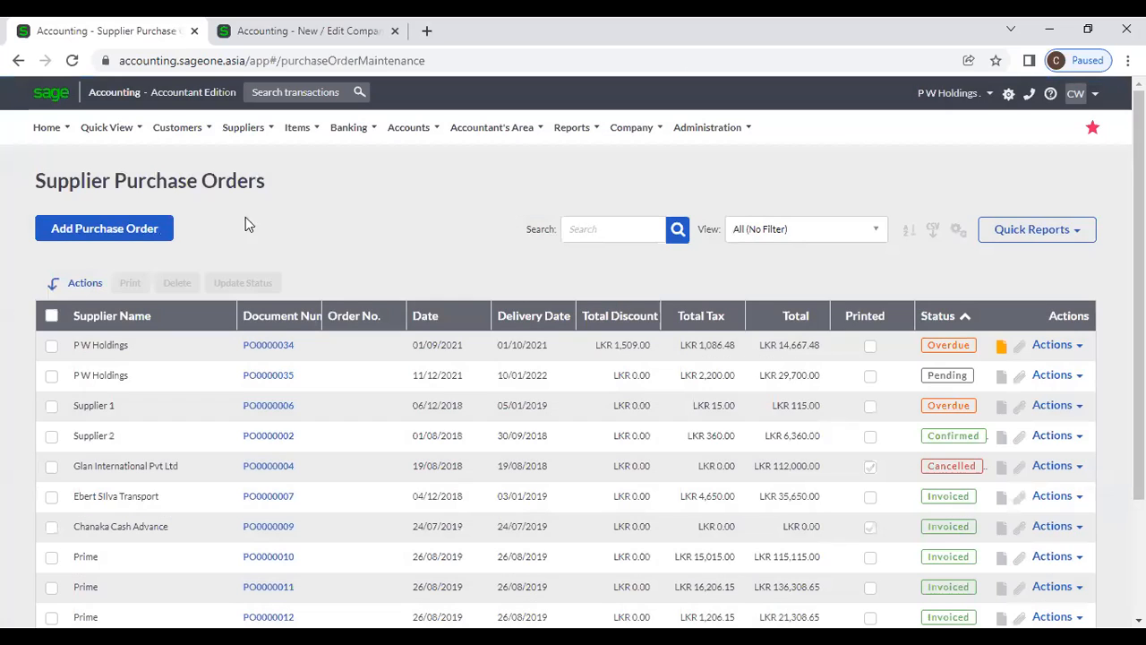
View the blank form for a new supplier purchase order
{"action": "left_click", "coordinate": [136, 231]}
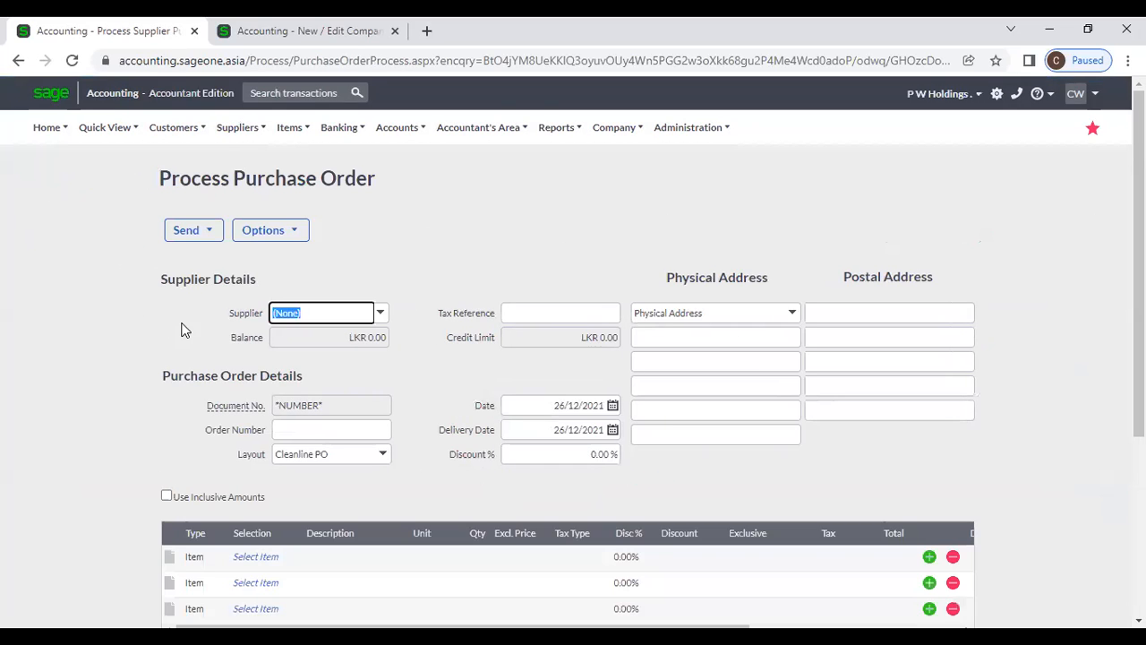
{"action": "scroll", "coordinate": [182, 333], "scroll_direction": "down", "scroll_amount": 3}
{"action": "scroll", "coordinate": [182, 338], "scroll_direction": "up", "scroll_amount": 3}
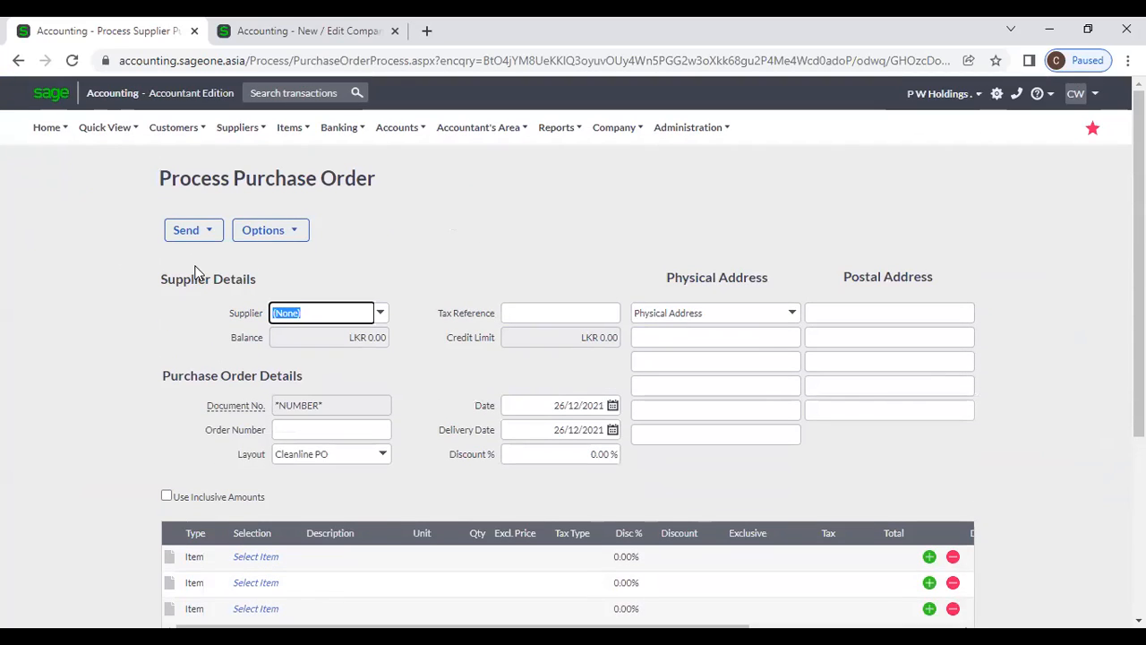
Open the list of supplier invoices and start a new supplier invoice
{"action": "left_click", "coordinate": [234, 127]}
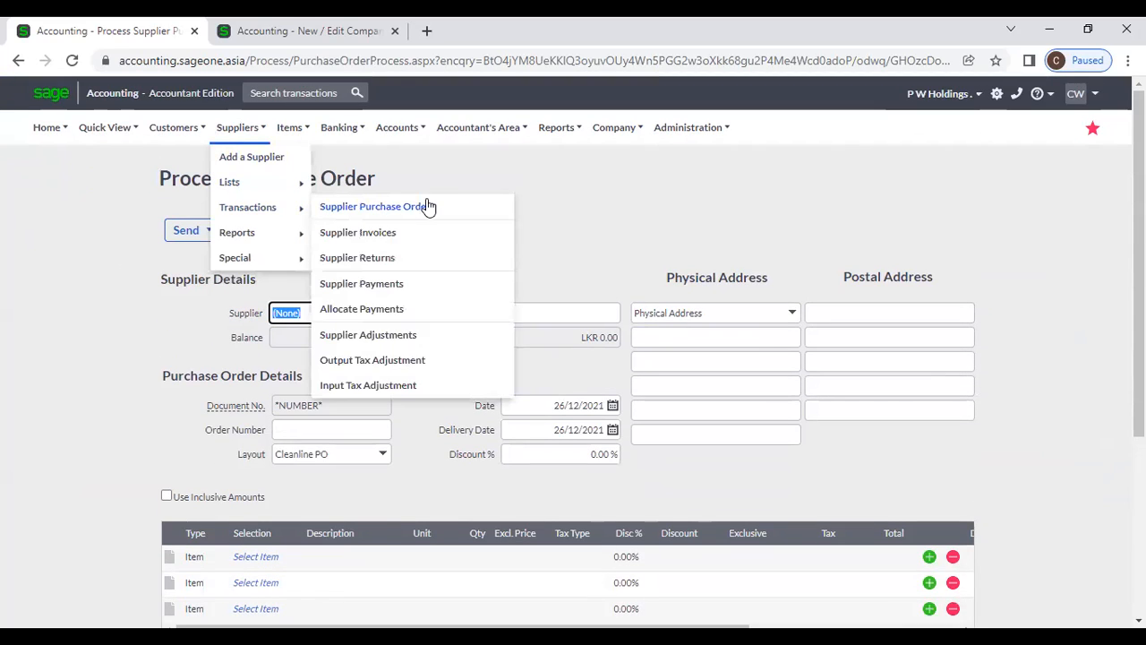
{"action": "left_click", "coordinate": [412, 235]}
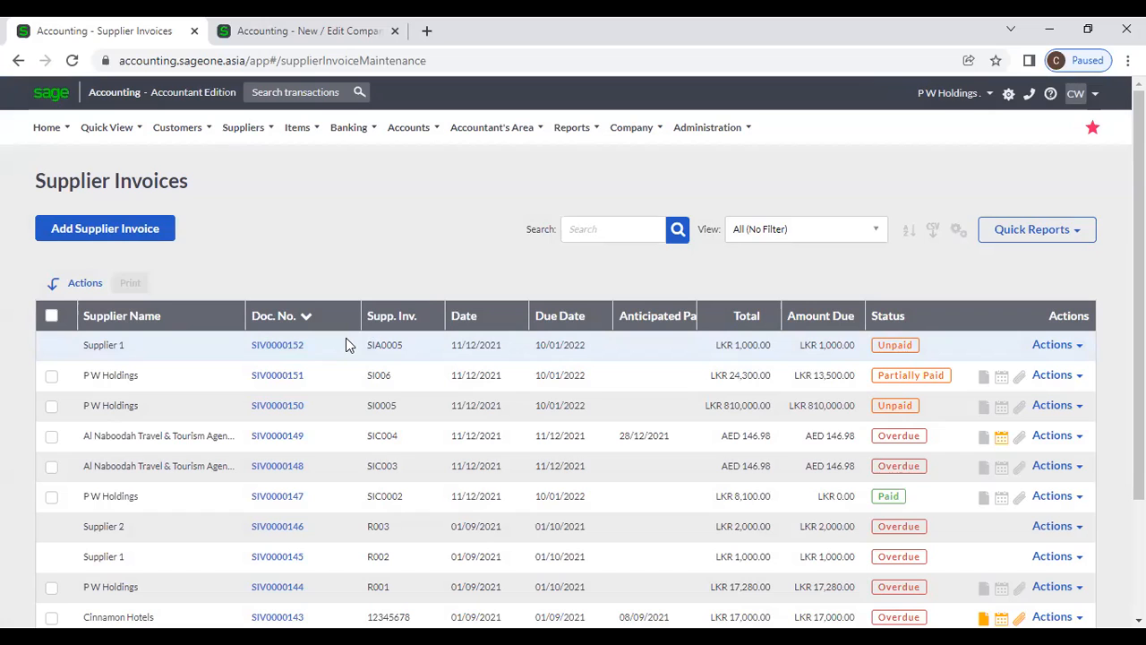
{"action": "left_click", "coordinate": [85, 238]}
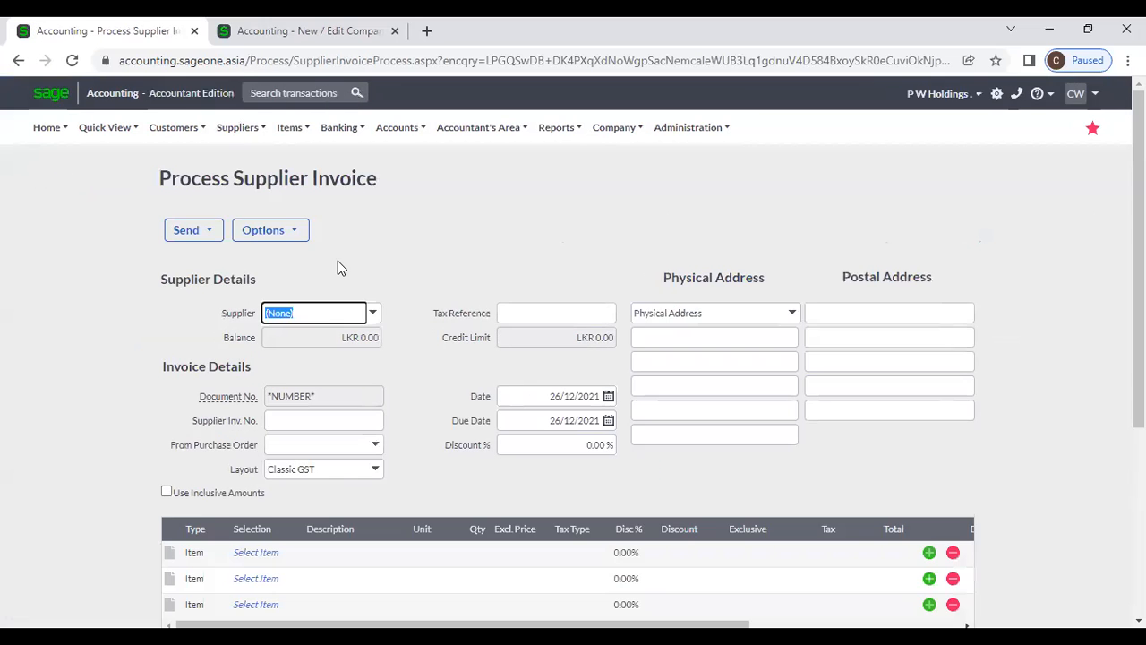
Set the invoice's supplier to P W Holdings and fill it from purchase order PO0000027, accepting to invoice that order again
{"action": "left_click", "coordinate": [369, 317]}
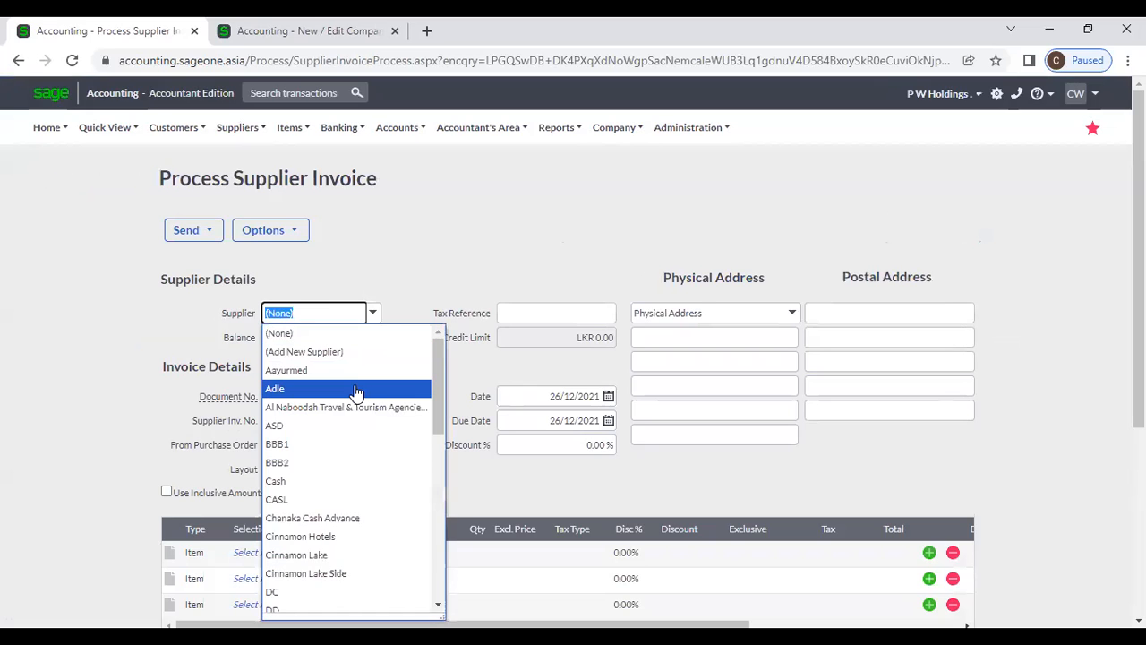
{"action": "type", "text": "P W Holdings"}
{"action": "left_click", "coordinate": [350, 331]}
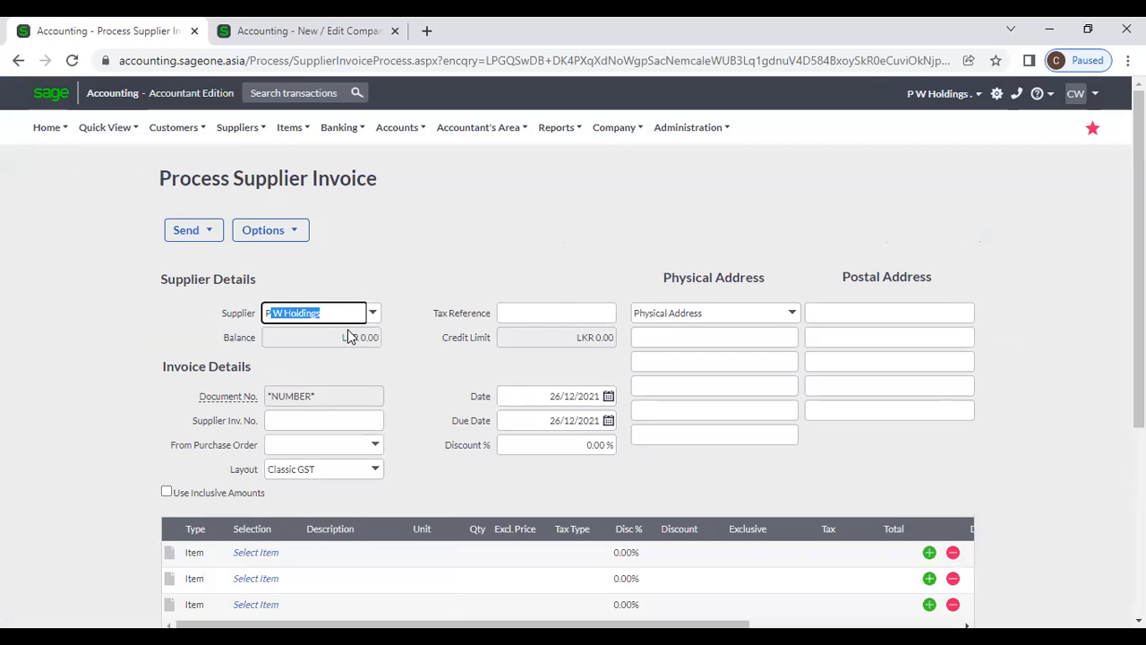
{"action": "left_click", "coordinate": [373, 445]}
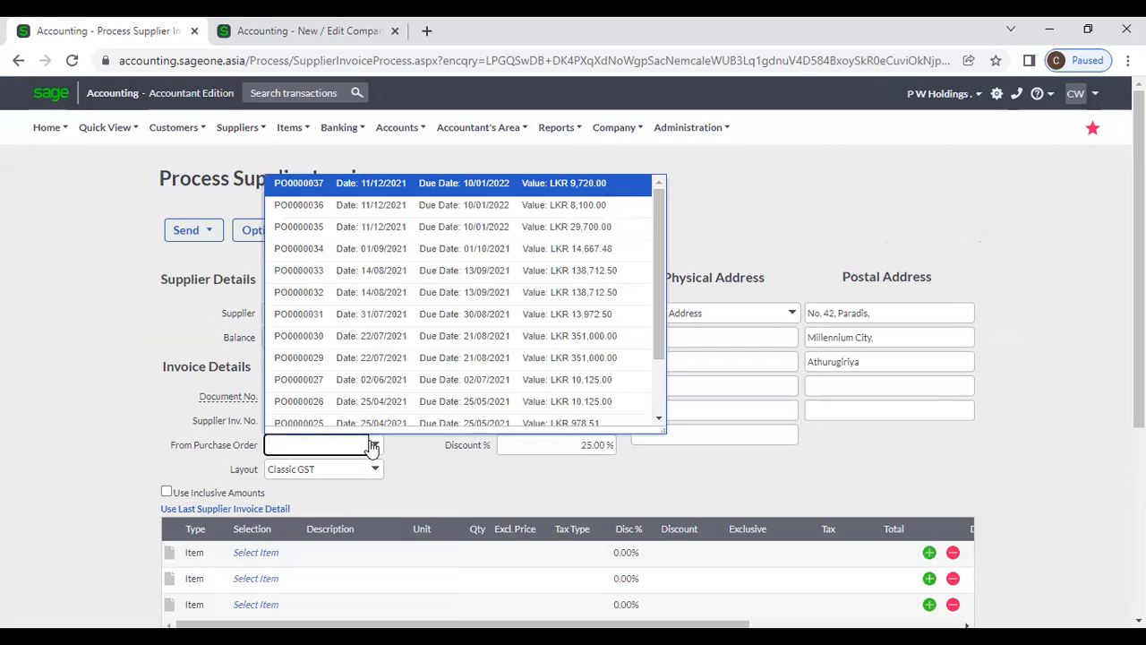
{"action": "left_click", "coordinate": [349, 379]}
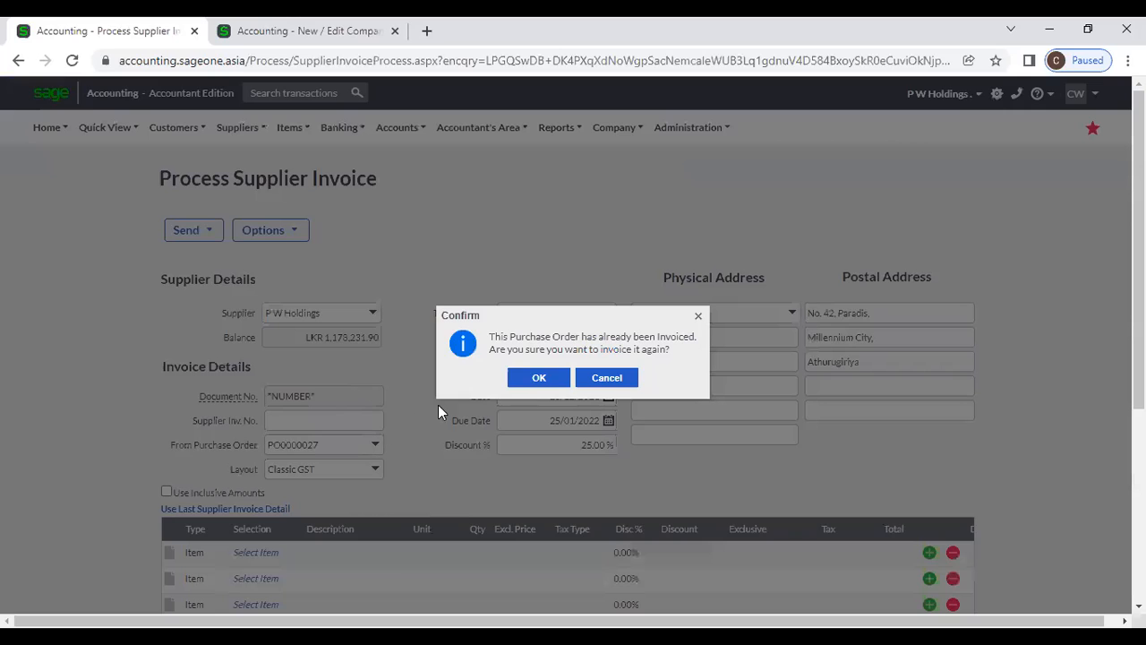
{"action": "left_click", "coordinate": [535, 378]}
{"action": "scroll", "coordinate": [449, 409], "scroll_direction": "down", "scroll_amount": 4}
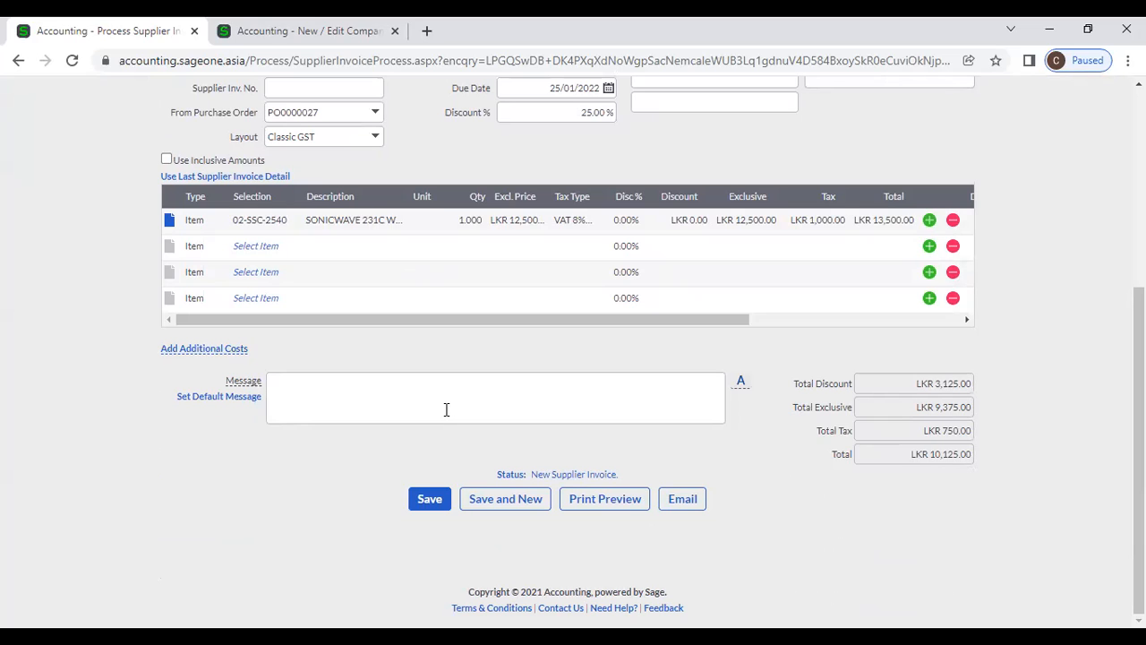
Add an additional cost of LKR 1,000 to the invoice, charged by the cash advance supplier
{"action": "mouse_move", "coordinate": [219, 357]}
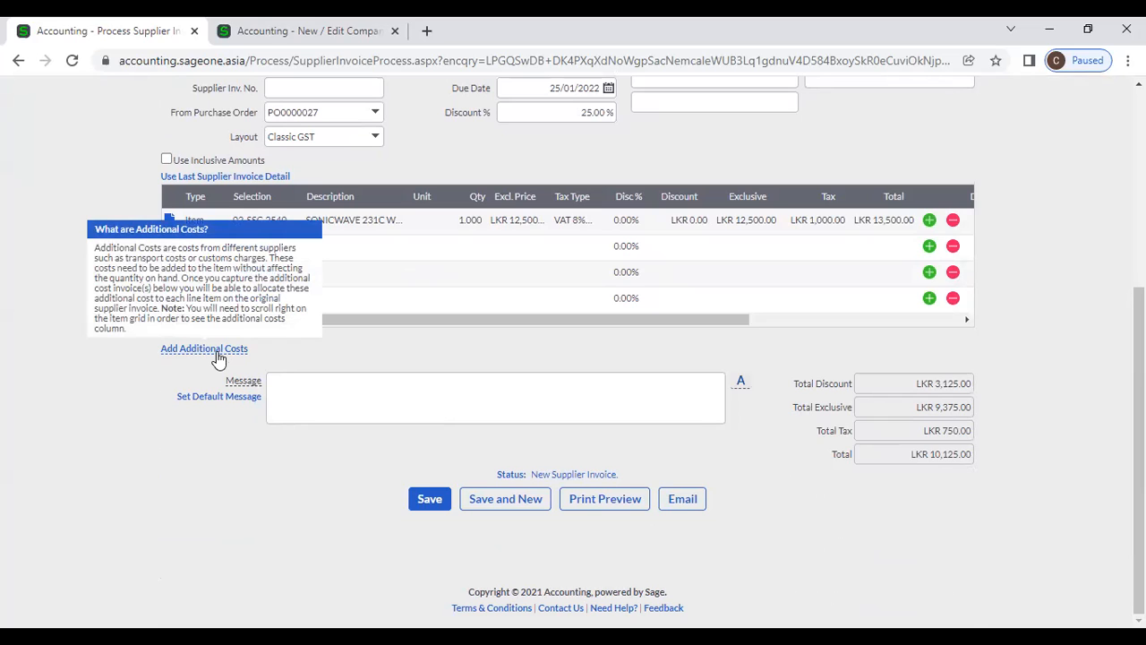
{"action": "left_click", "coordinate": [220, 357]}
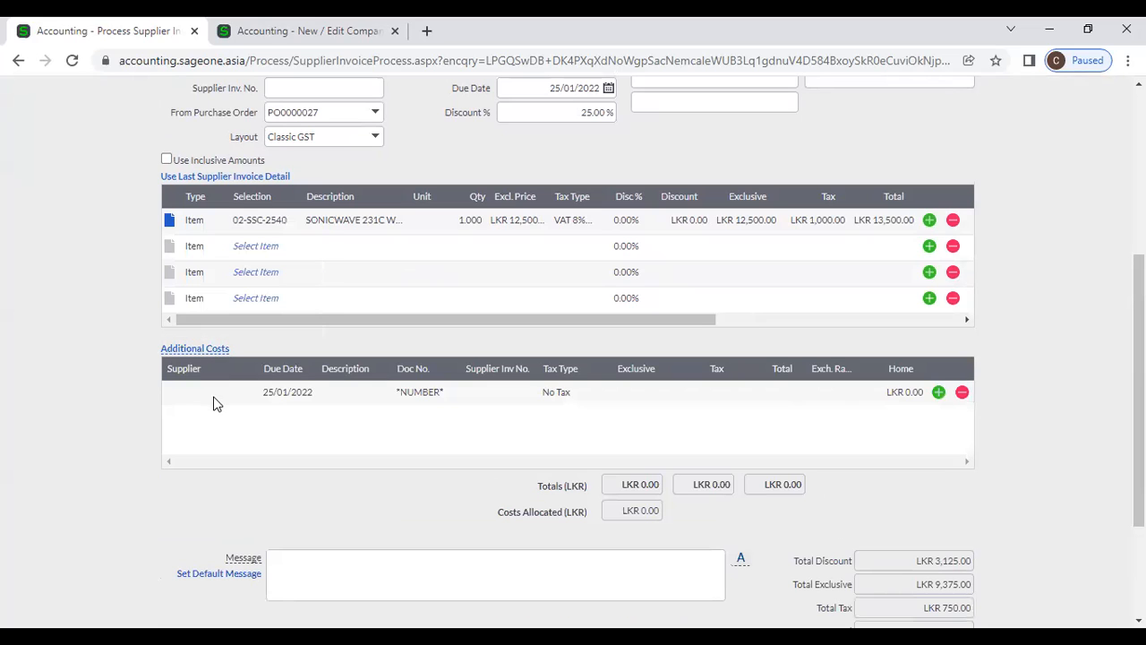
{"action": "left_click", "coordinate": [213, 395]}
{"action": "left_click", "coordinate": [241, 393]}
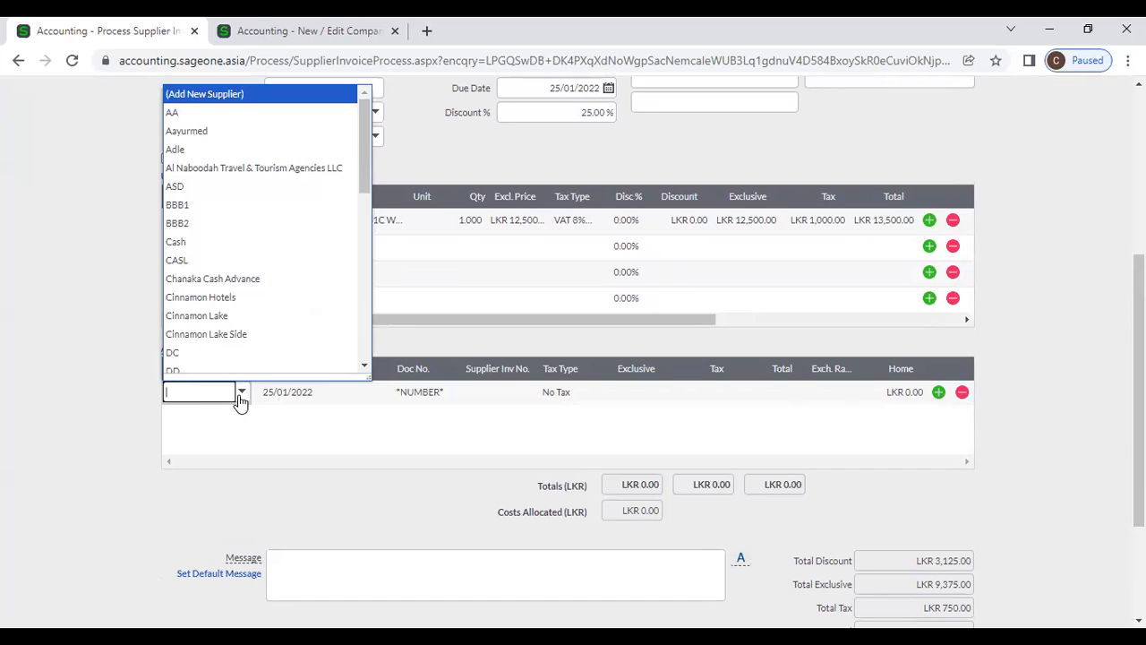
{"action": "left_click", "coordinate": [212, 278]}
{"action": "left_click", "coordinate": [340, 400]}
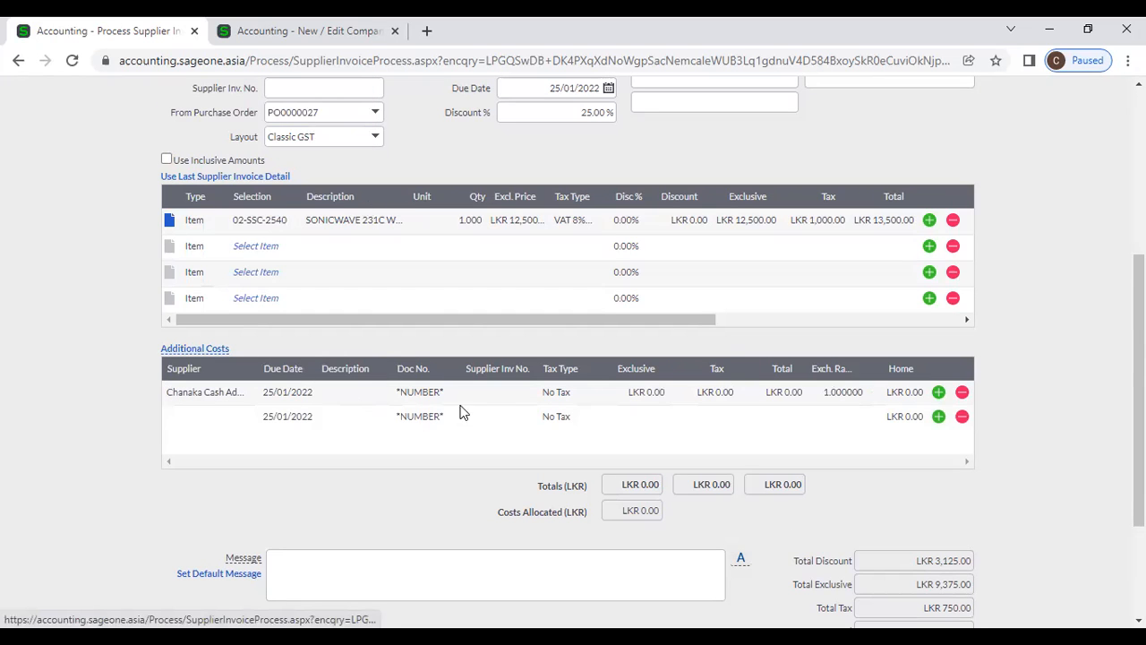
{"action": "left_click", "coordinate": [796, 397]}
{"action": "type", "text": "1,00"}
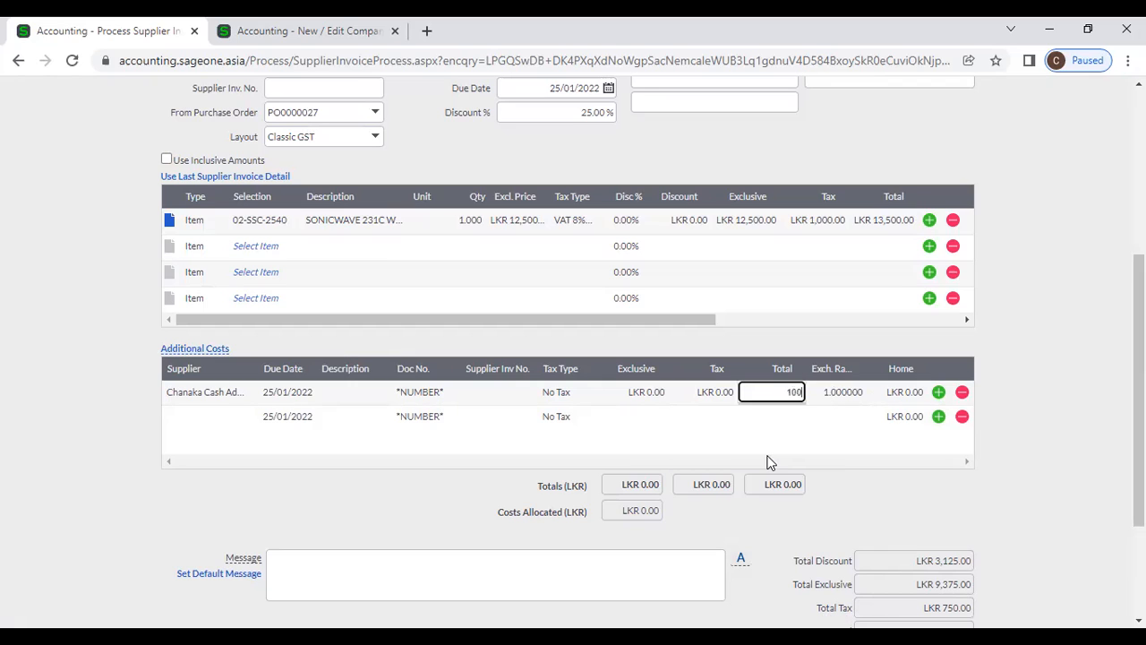
{"action": "type", "text": "0"}
{"action": "left_click", "coordinate": [1078, 327]}
Review the item line's Add. Cost allocation and the Department, Job and Area columns
{"action": "scroll", "coordinate": [866, 322], "scroll_direction": "right", "scroll_amount": 2}
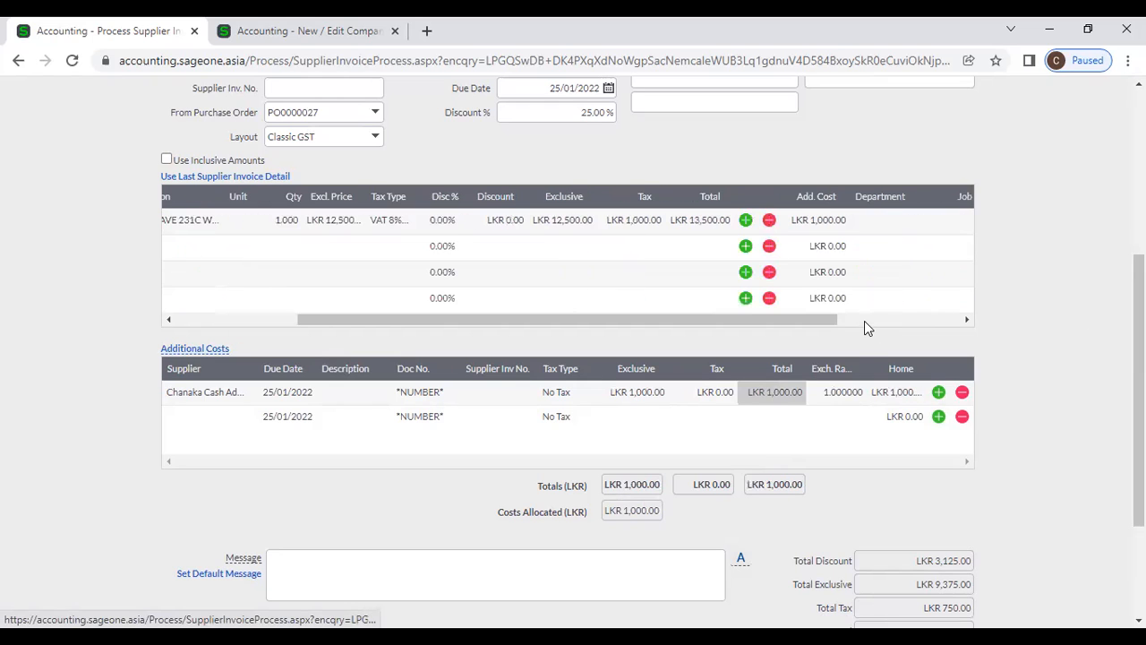
{"action": "scroll", "coordinate": [863, 320], "scroll_direction": "right", "scroll_amount": 1}
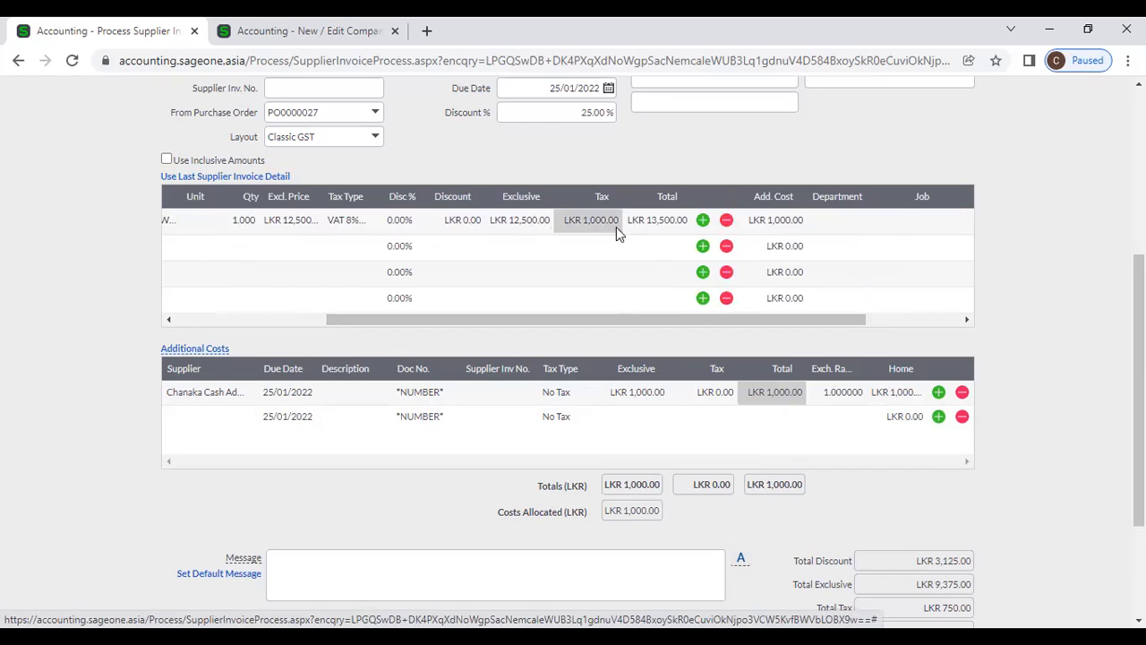
{"action": "left_click", "coordinate": [781, 222]}
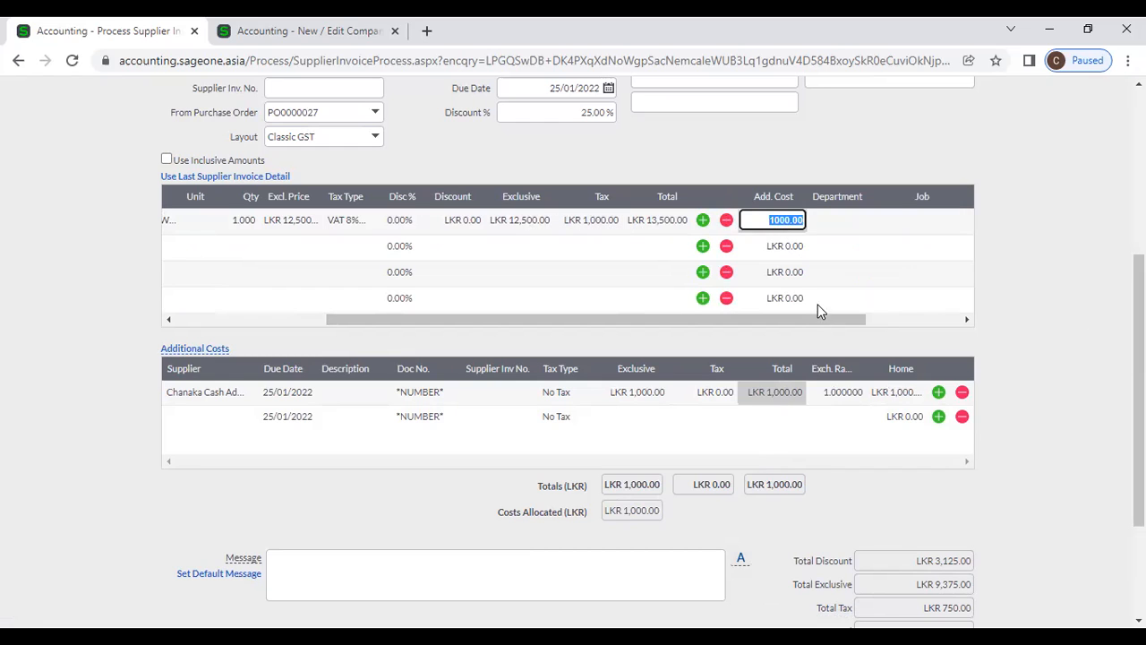
{"action": "scroll", "coordinate": [824, 317], "scroll_direction": "right", "scroll_amount": 1}
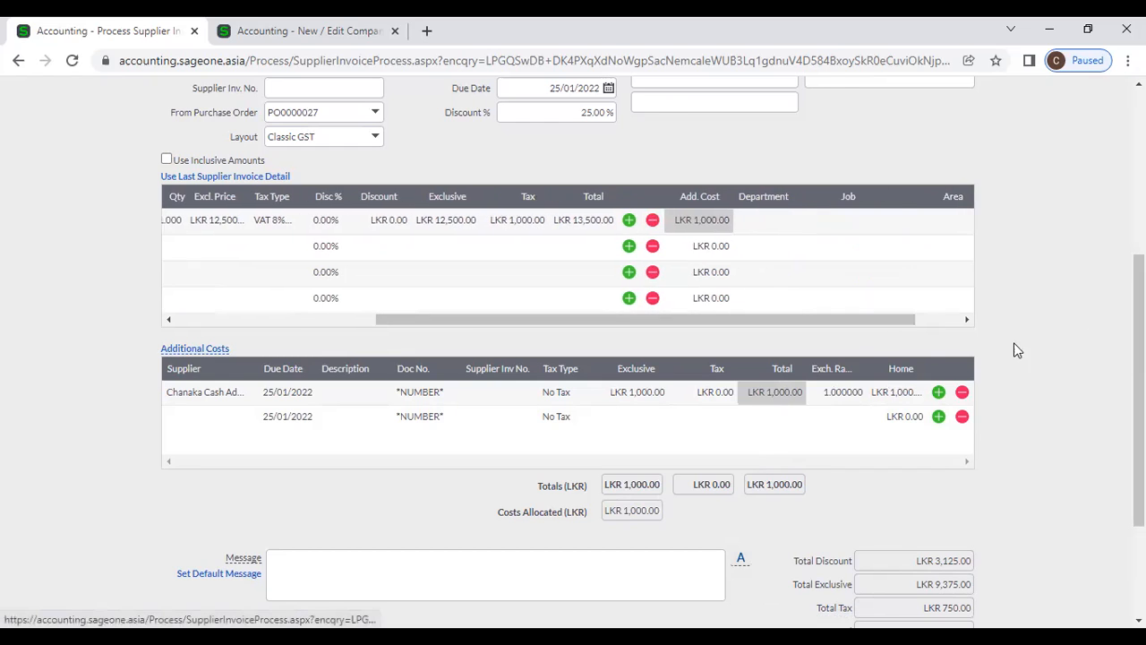
{"action": "left_click", "coordinate": [962, 319]}
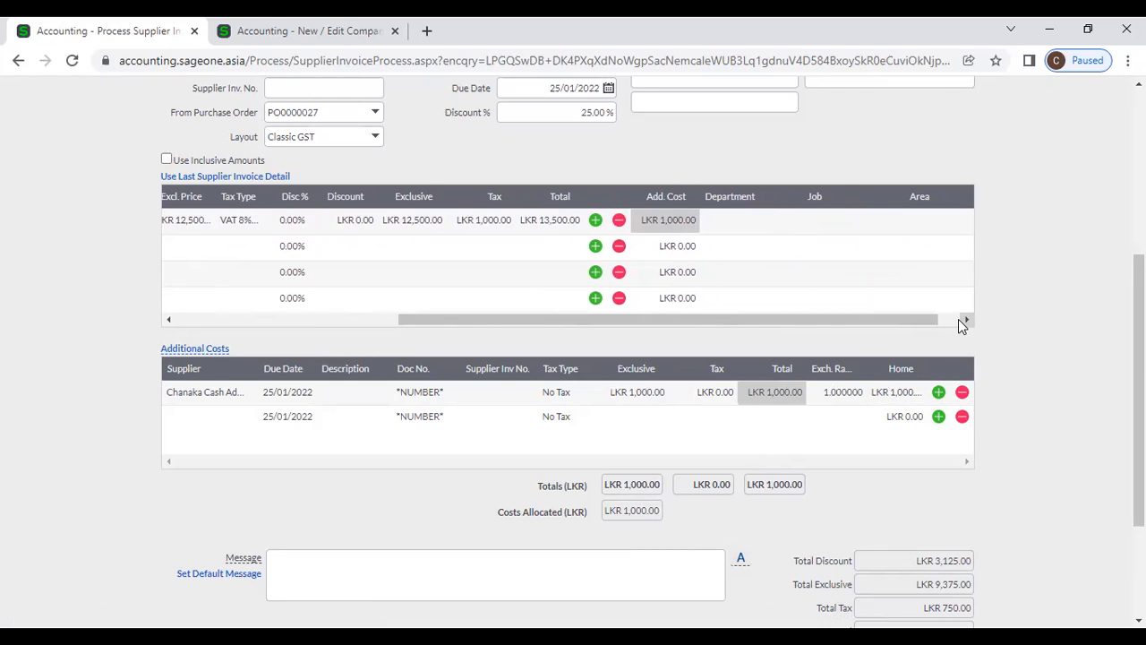
View the company's Analysis Codes setup, return to the supplier invoice and check the item line's Department choices
{"action": "left_click", "coordinate": [253, 31]}
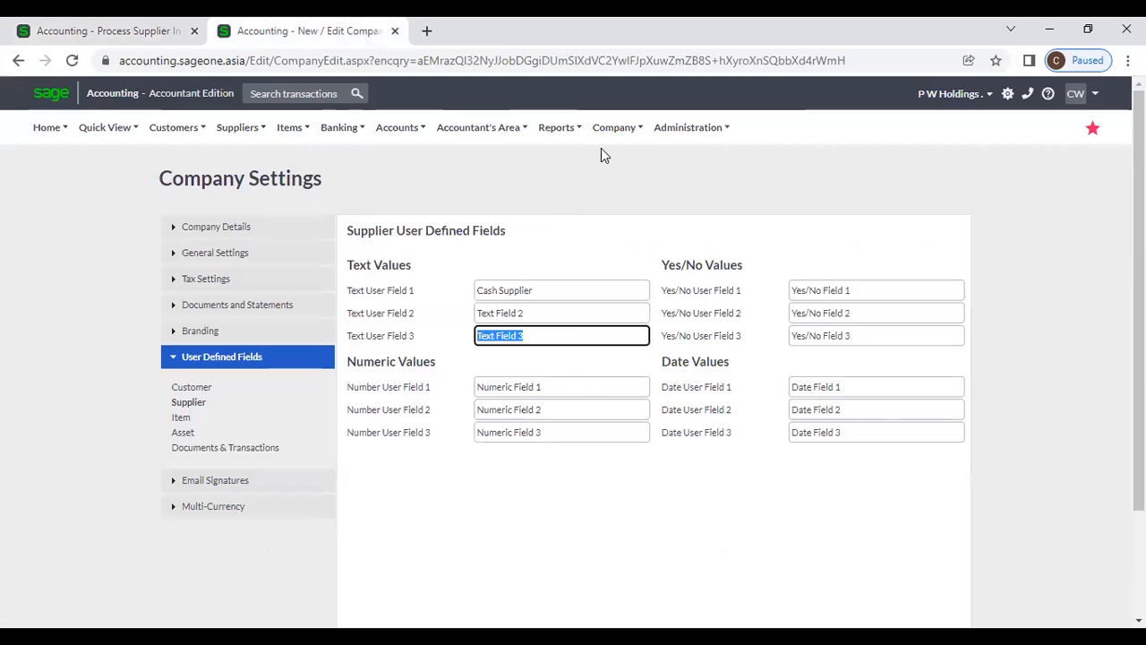
{"action": "mouse_move", "coordinate": [609, 134]}
{"action": "left_click", "coordinate": [646, 315]}
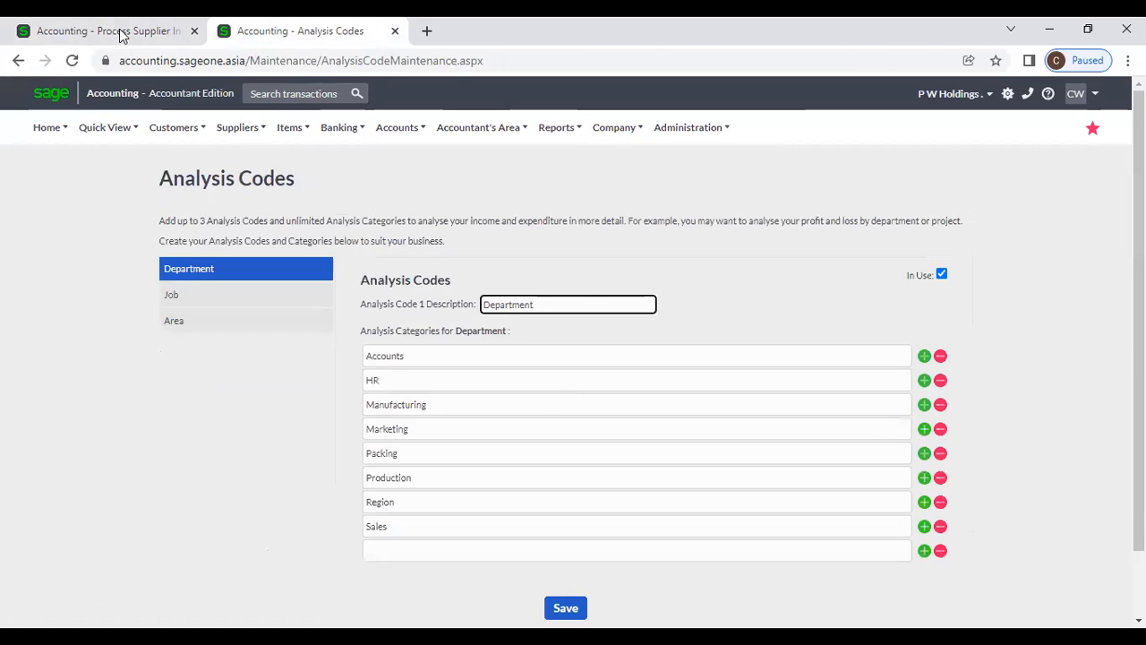
{"action": "left_click", "coordinate": [122, 34]}
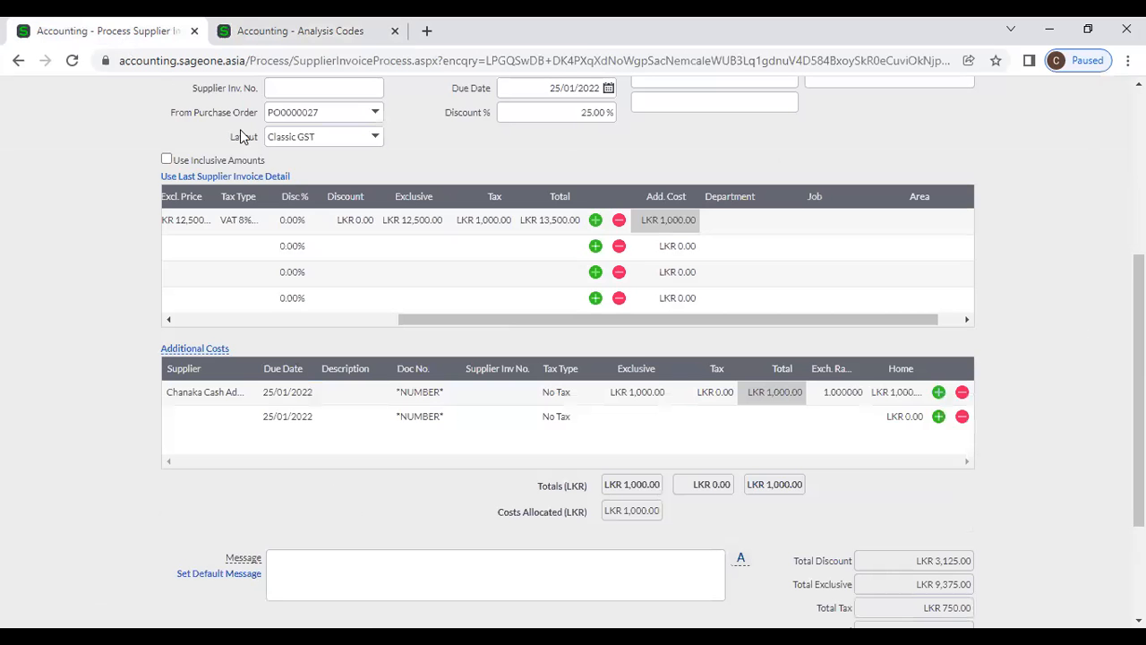
{"action": "left_click", "coordinate": [749, 224]}
{"action": "left_click", "coordinate": [792, 223]}
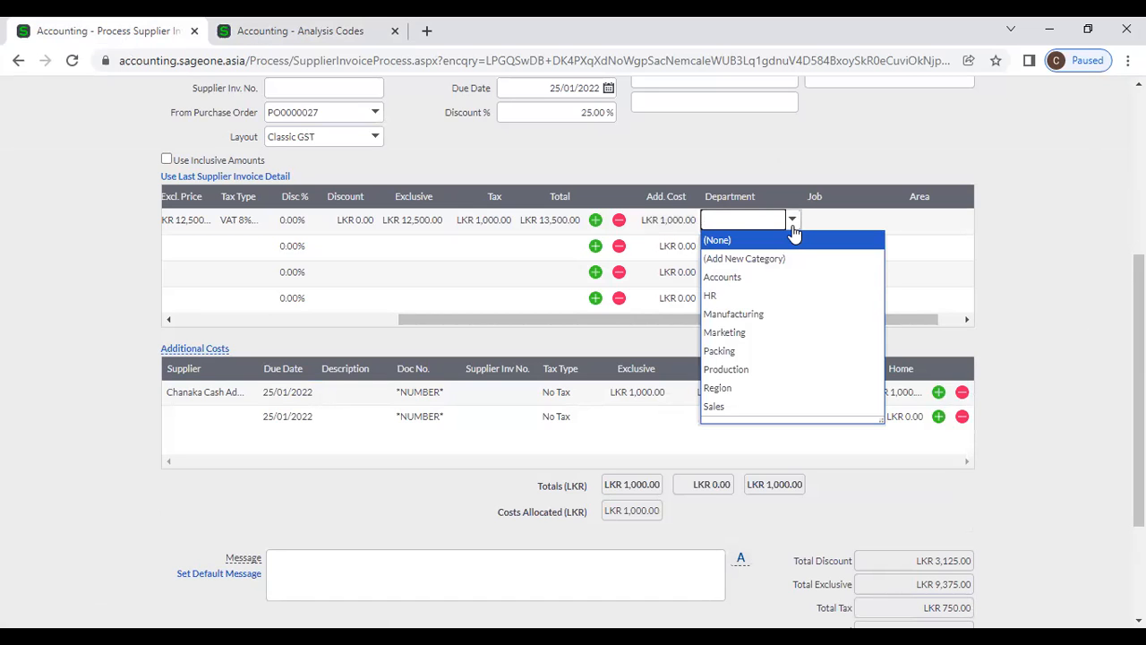
{"action": "left_click", "coordinate": [1037, 308]}
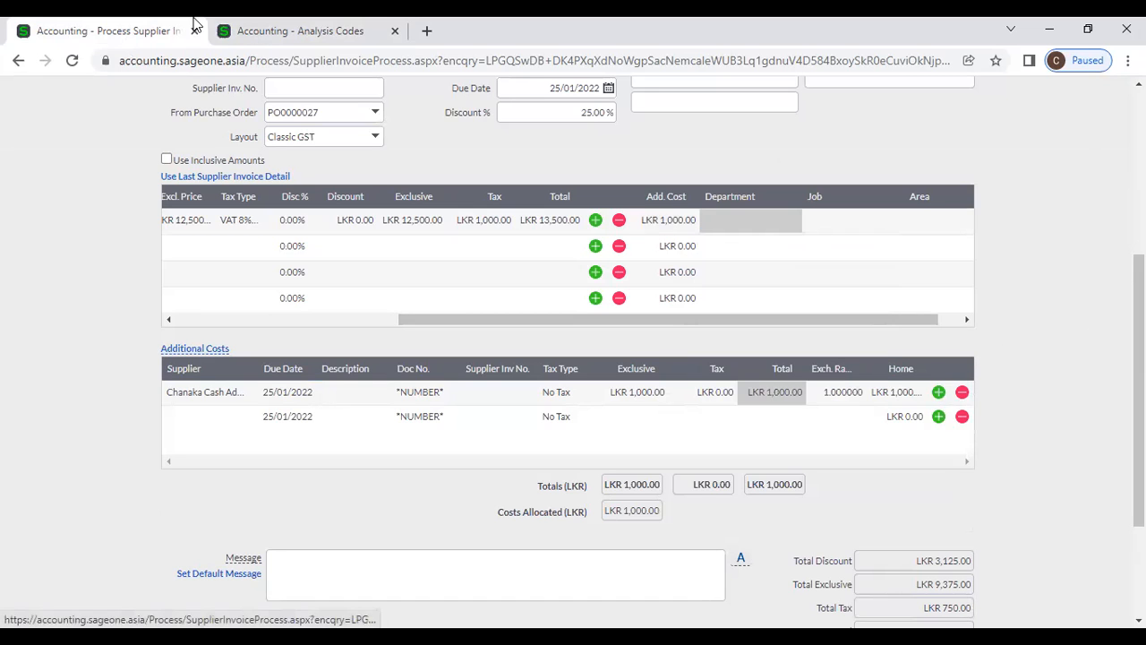
Revisit the Analysis Codes page, return to the invoice and leave the item line's Department set to none
{"action": "left_click", "coordinate": [274, 36]}
{"action": "mouse_move", "coordinate": [537, 130]}
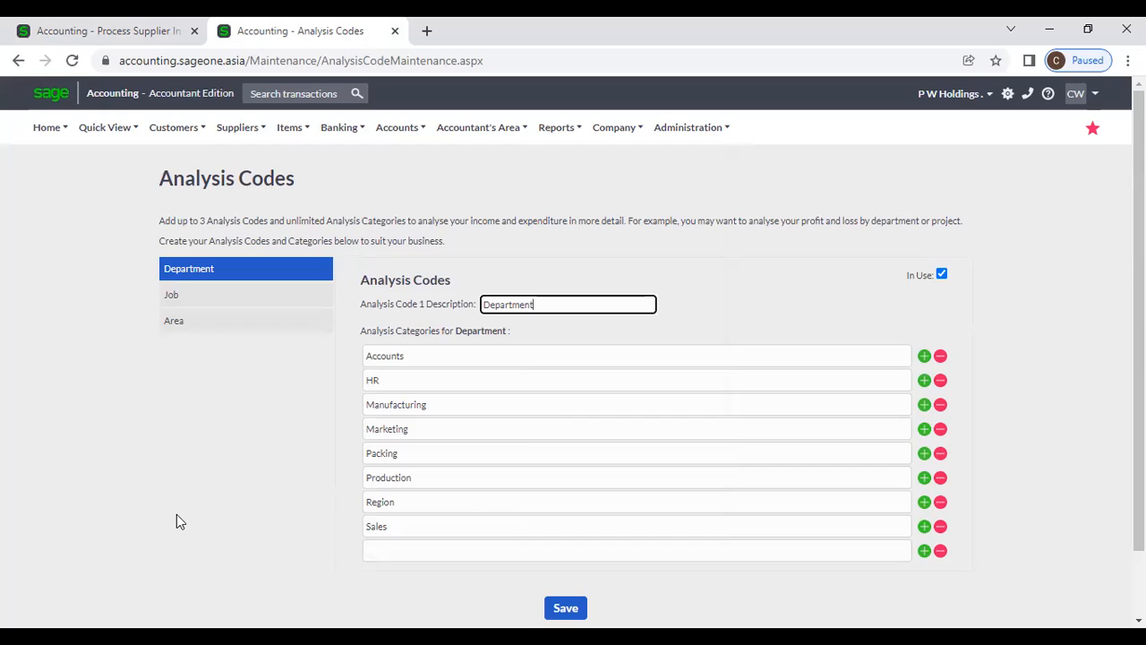
{"action": "left_click", "coordinate": [100, 30]}
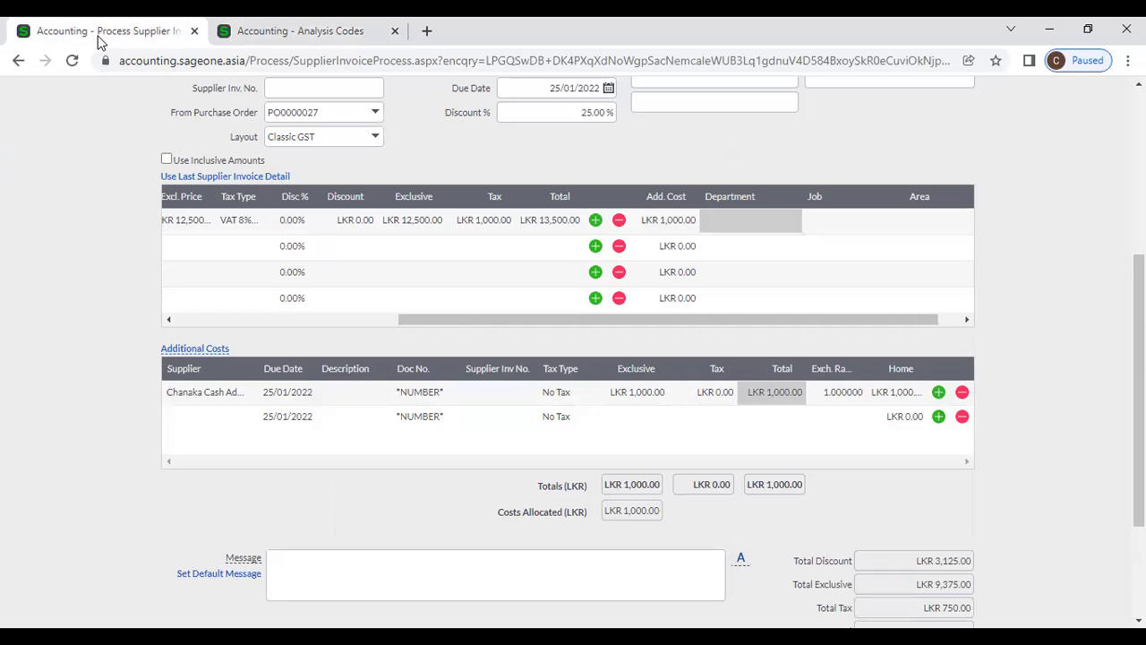
{"action": "left_click", "coordinate": [740, 225]}
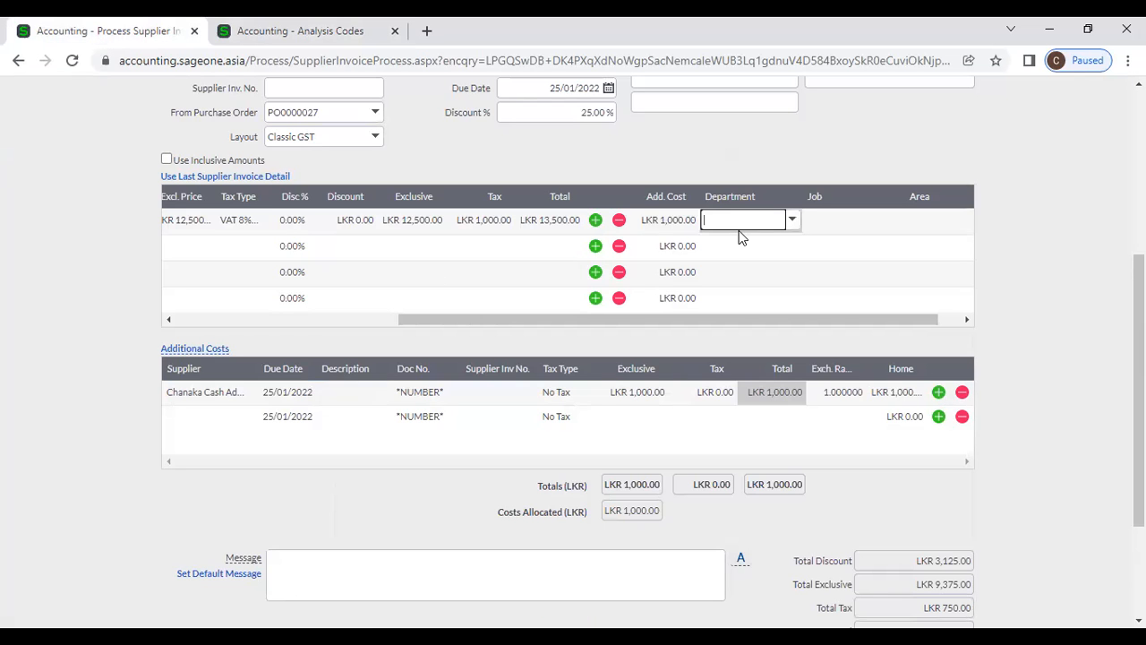
{"action": "left_click", "coordinate": [793, 222]}
{"action": "left_click", "coordinate": [793, 235]}
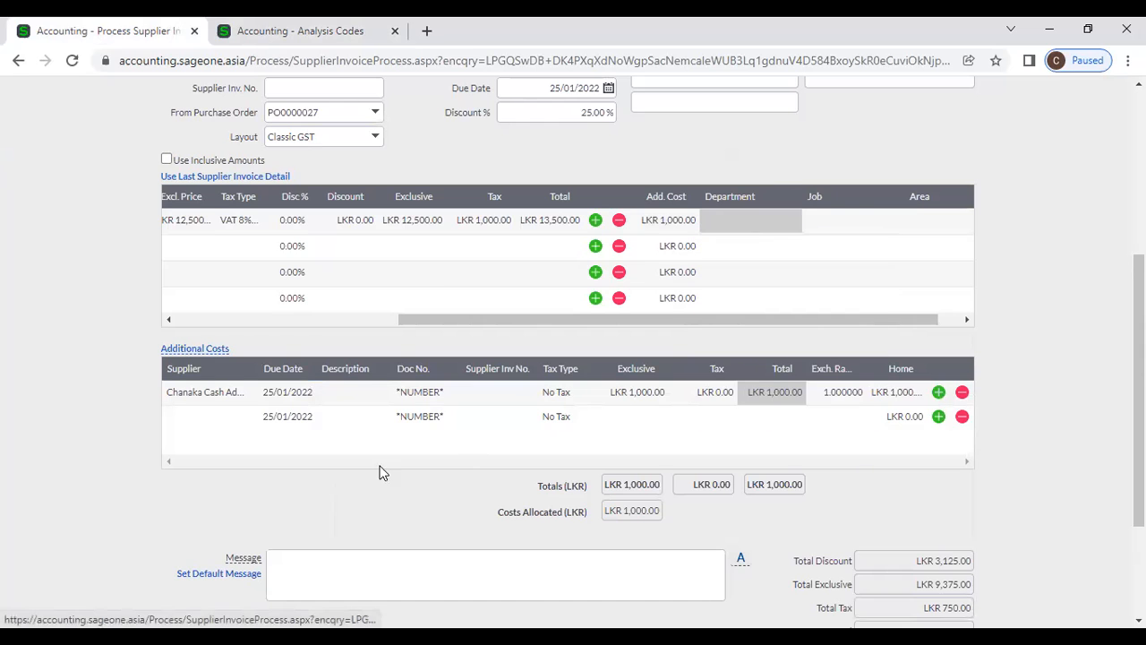
Check the sending options of the supplier invoice and open the list of supplier returns
{"action": "scroll", "coordinate": [240, 484], "scroll_direction": "up", "scroll_amount": 2}
{"action": "scroll", "coordinate": [240, 483], "scroll_direction": "up", "scroll_amount": 3}
{"action": "left_click", "coordinate": [219, 231]}
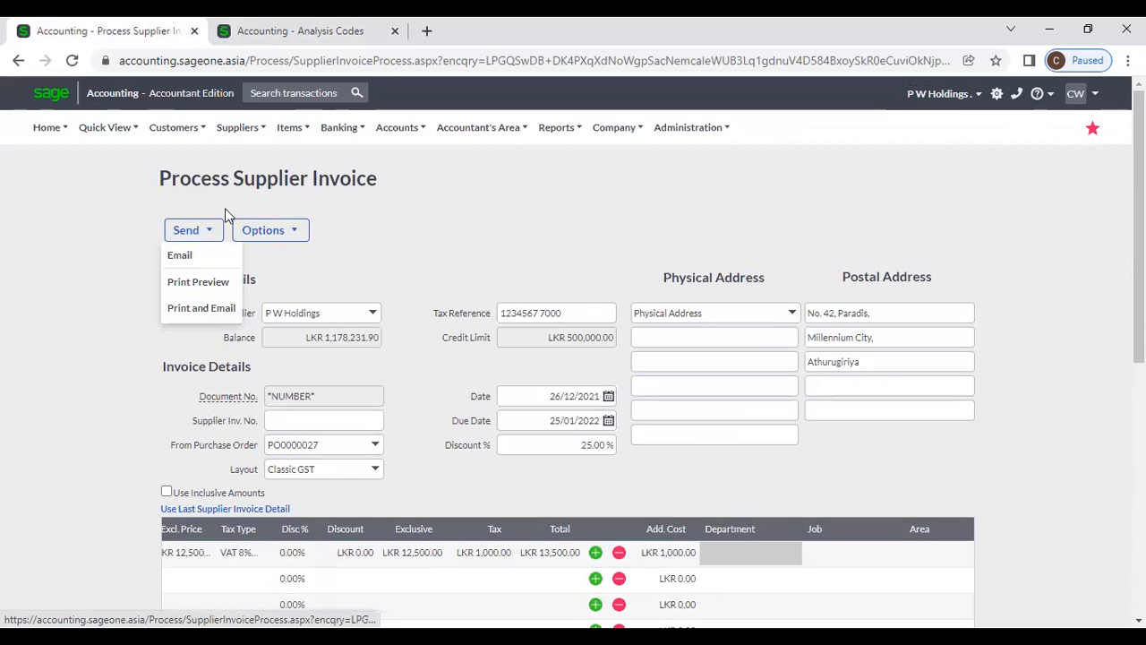
{"action": "left_click", "coordinate": [366, 259]}
{"action": "left_click", "coordinate": [652, 155]}
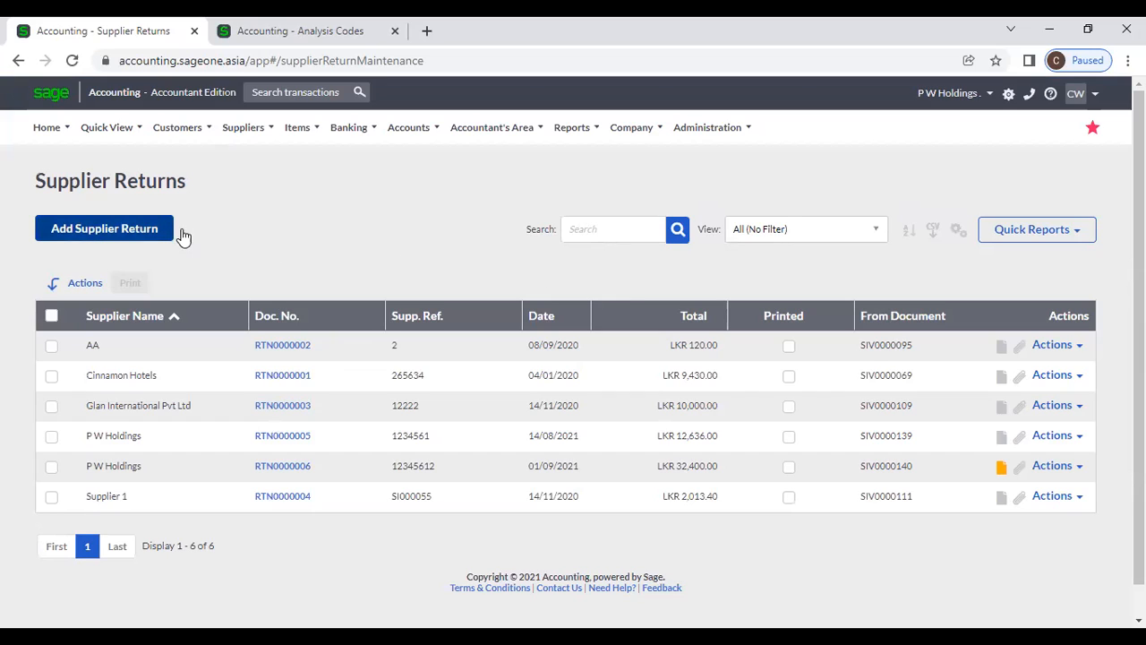
Open a new supplier payment and choose P W Holdings as supplier to list its unpaid invoices
{"action": "mouse_move", "coordinate": [222, 135]}
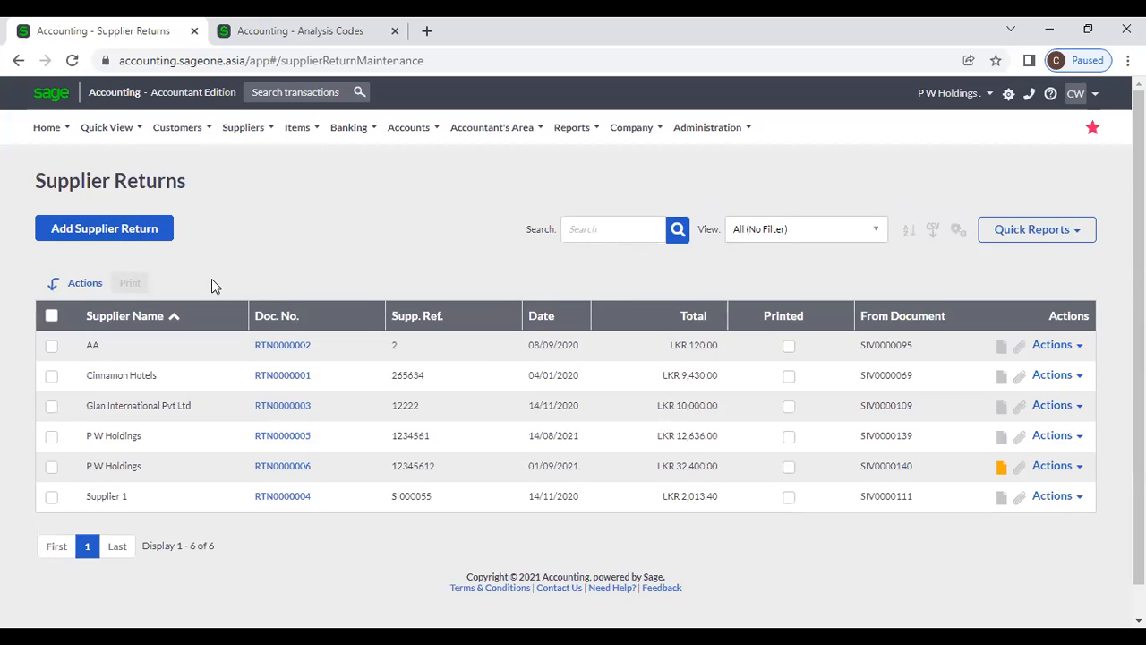
{"action": "mouse_move", "coordinate": [257, 221]}
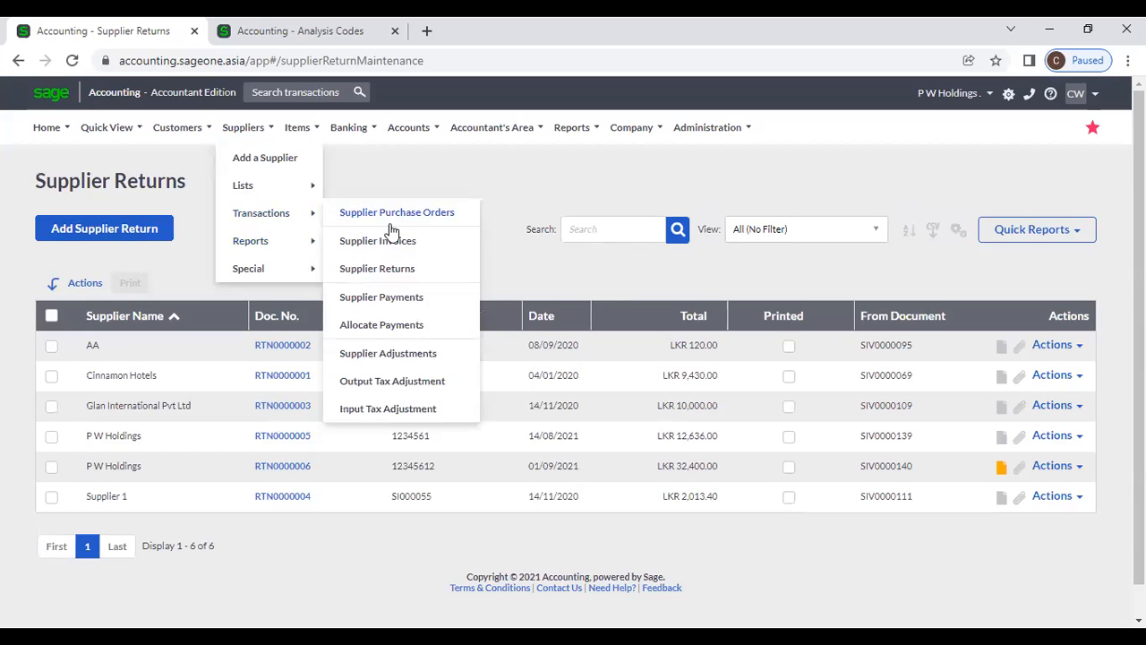
{"action": "left_click", "coordinate": [422, 307]}
{"action": "left_click", "coordinate": [170, 232]}
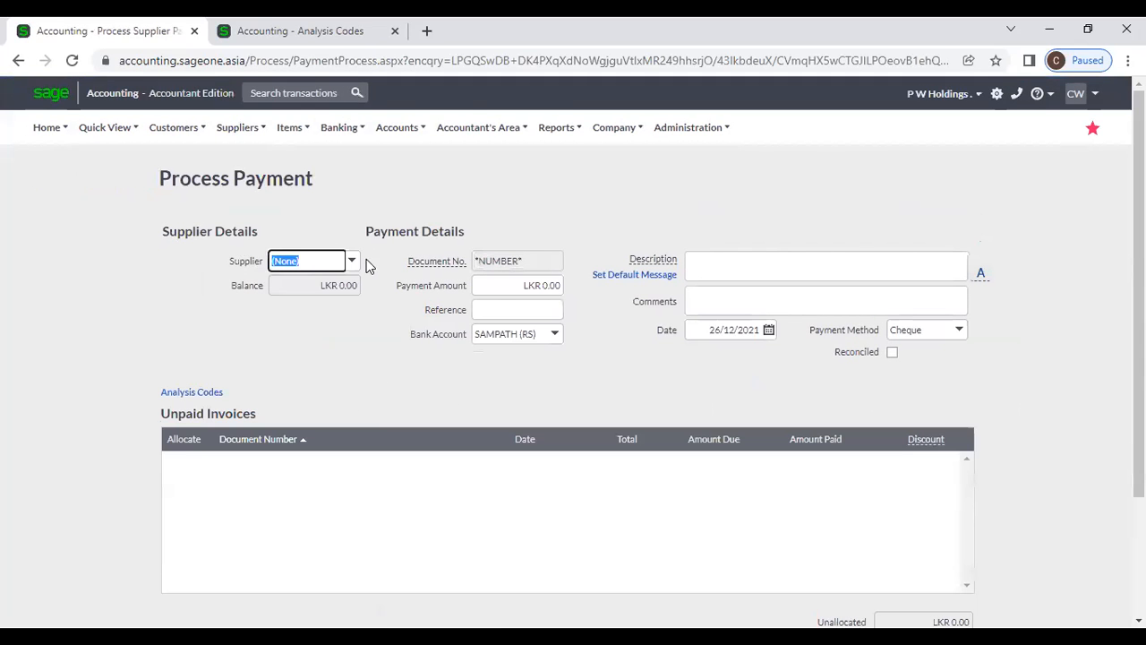
{"action": "type", "text": "P W Holdings"}
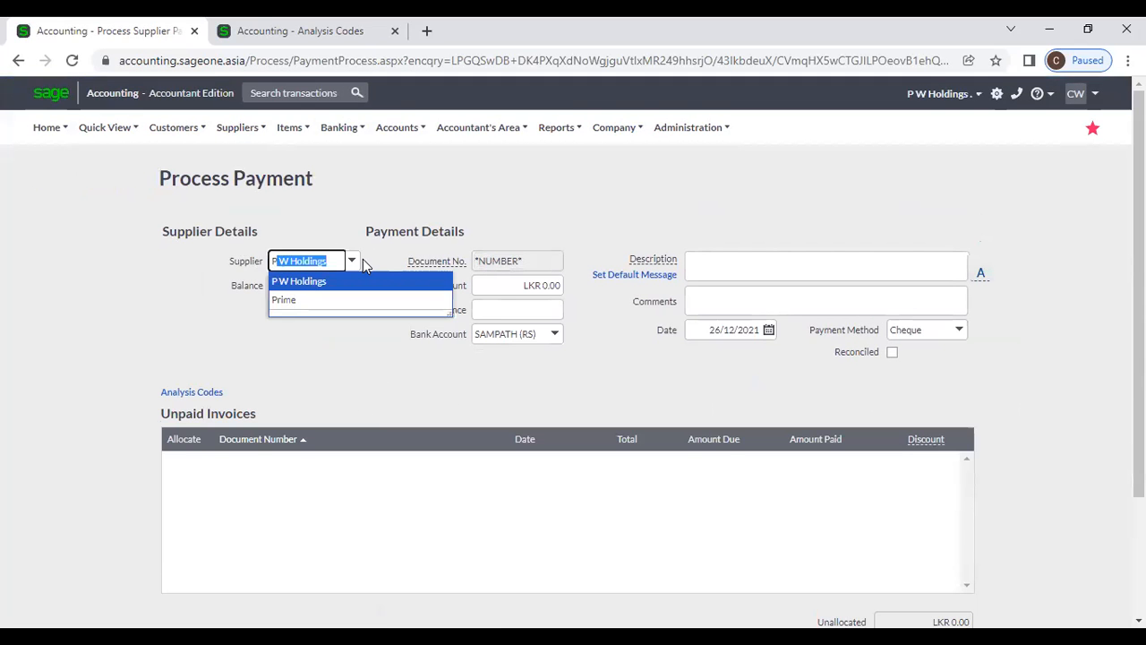
{"action": "key", "text": "Return"}
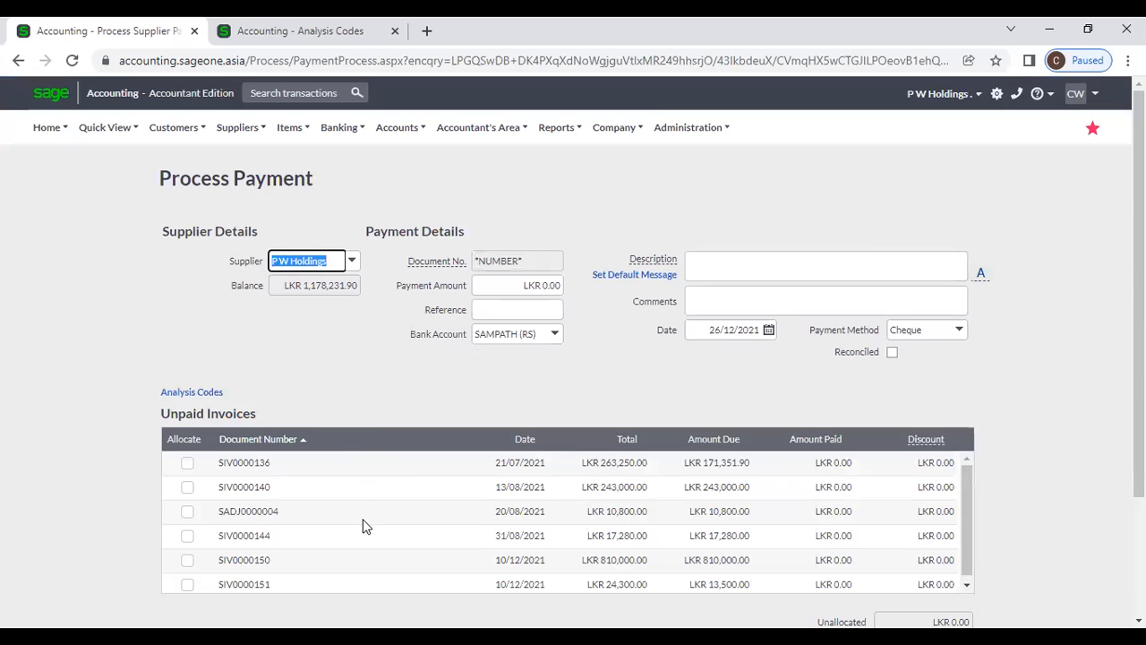
Review the payment's amount and reference fields, bank account and payment method choices, and processing options
{"action": "left_click", "coordinate": [533, 289]}
{"action": "left_click", "coordinate": [531, 311]}
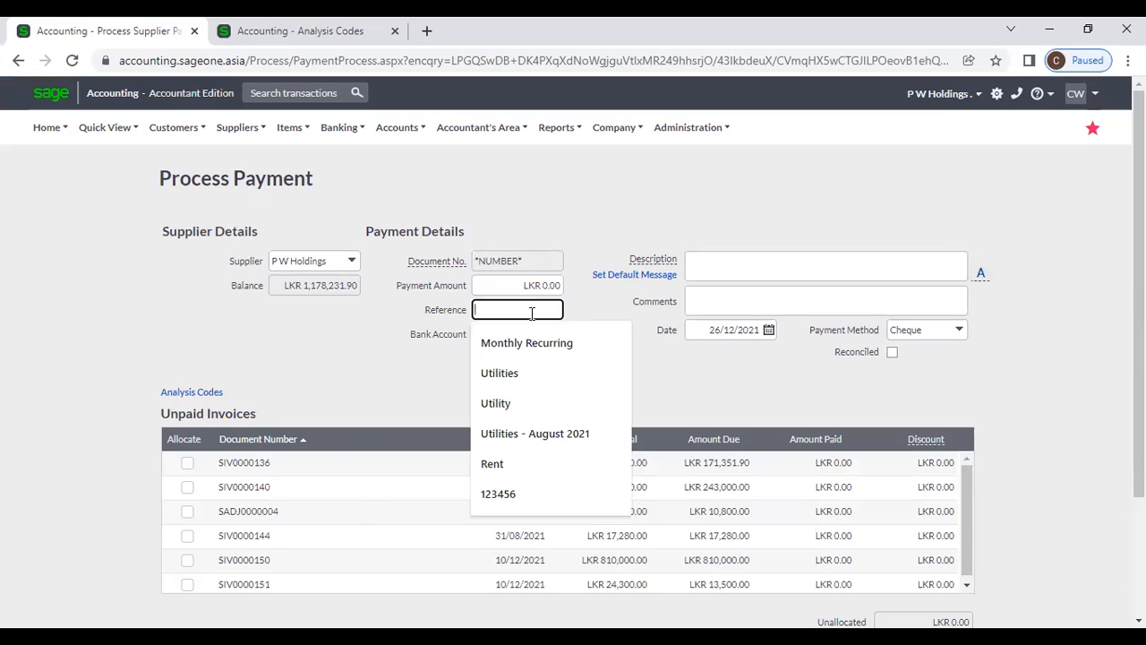
{"action": "left_click", "coordinate": [652, 396]}
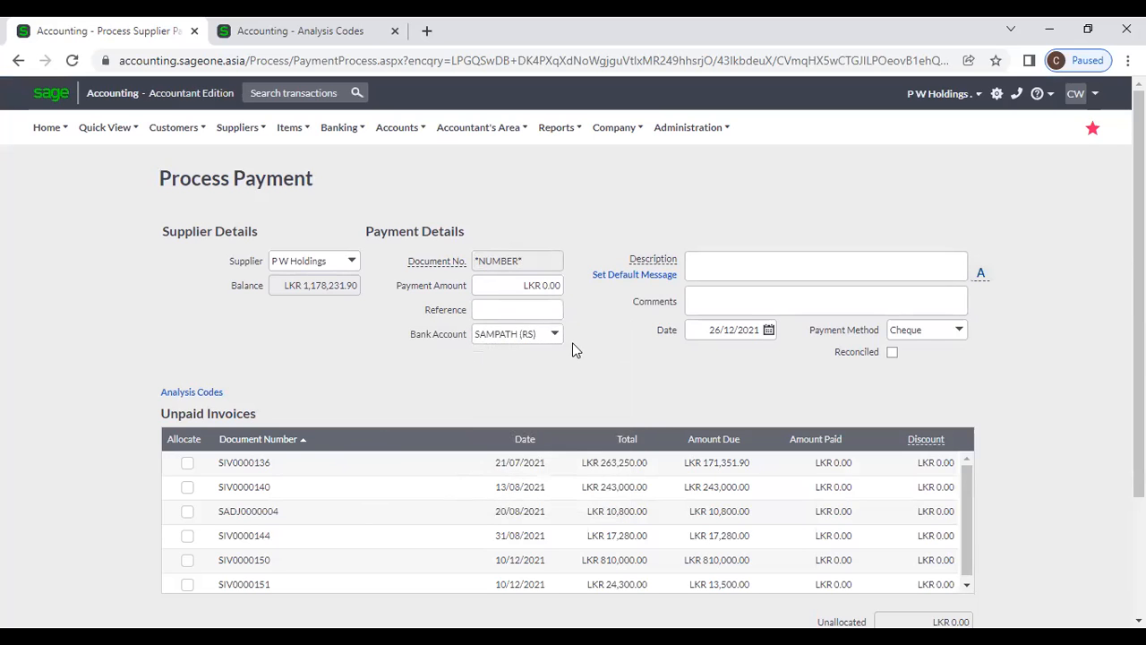
{"action": "left_click", "coordinate": [555, 334]}
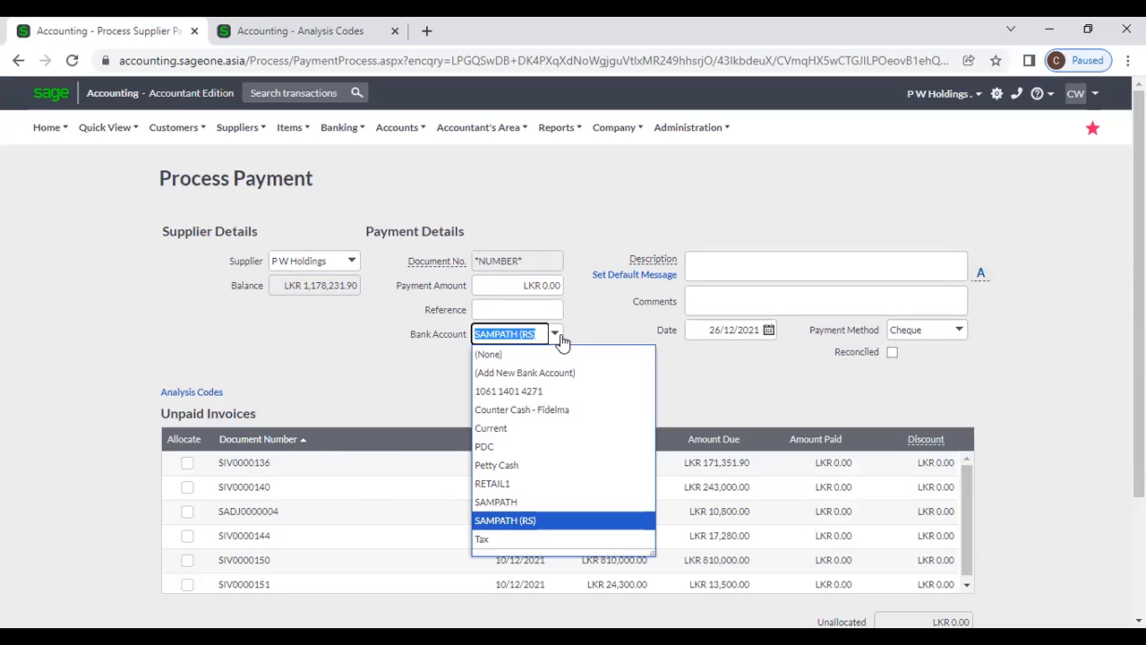
{"action": "left_click", "coordinate": [716, 387]}
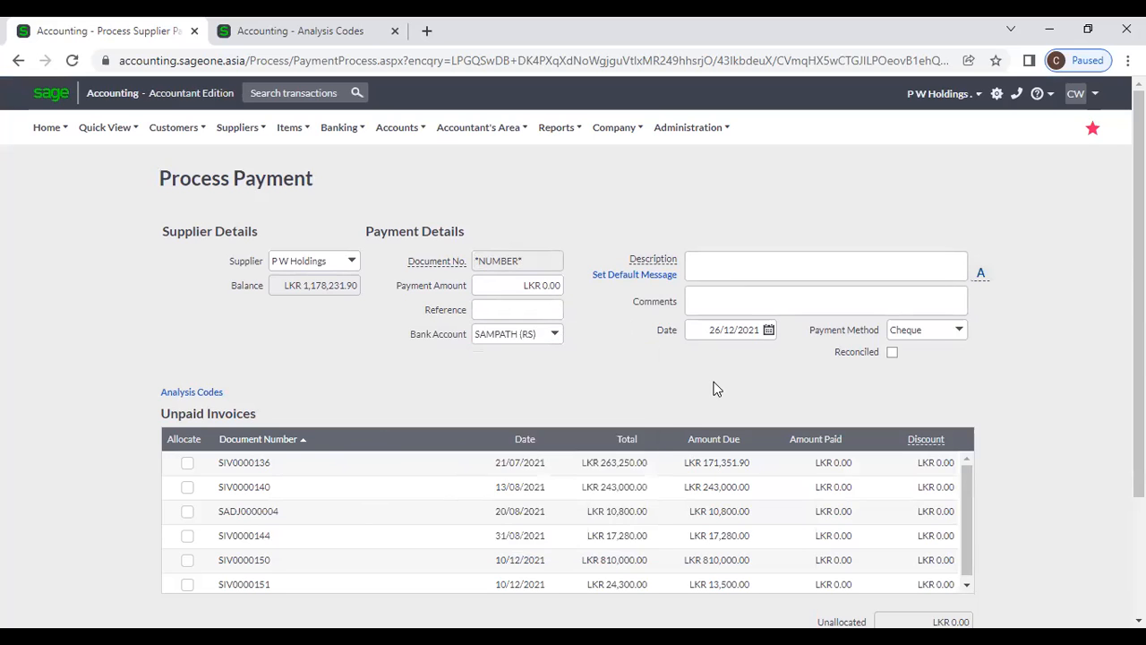
{"action": "left_click", "coordinate": [960, 331]}
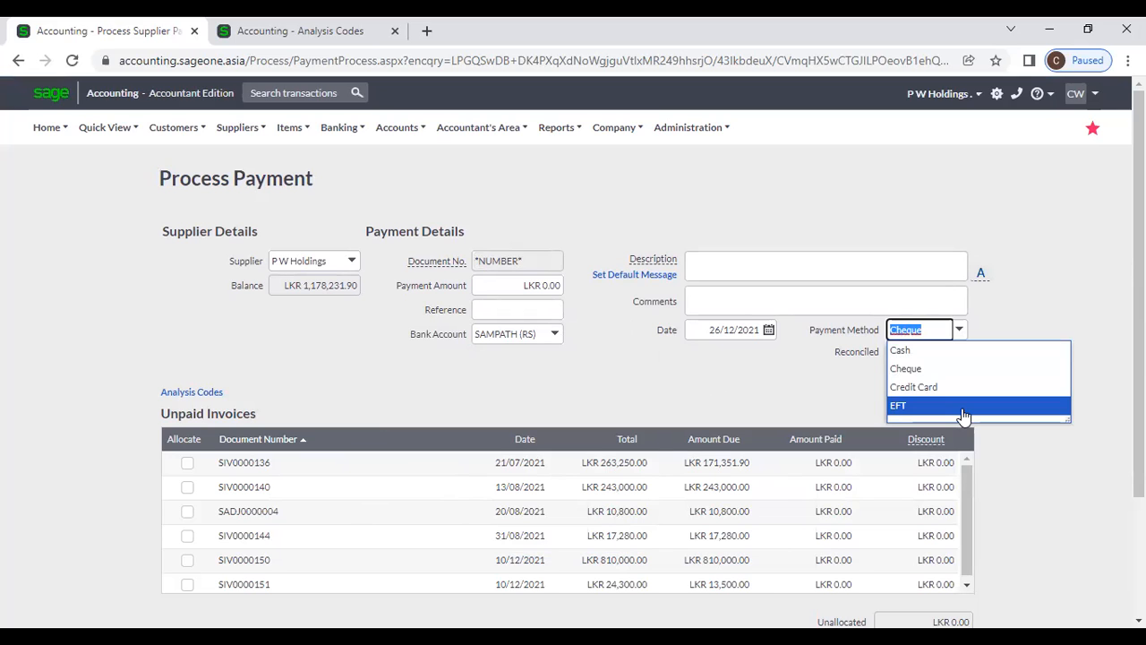
{"action": "left_click", "coordinate": [1028, 502]}
{"action": "scroll", "coordinate": [1026, 485], "scroll_direction": "down", "scroll_amount": 2}
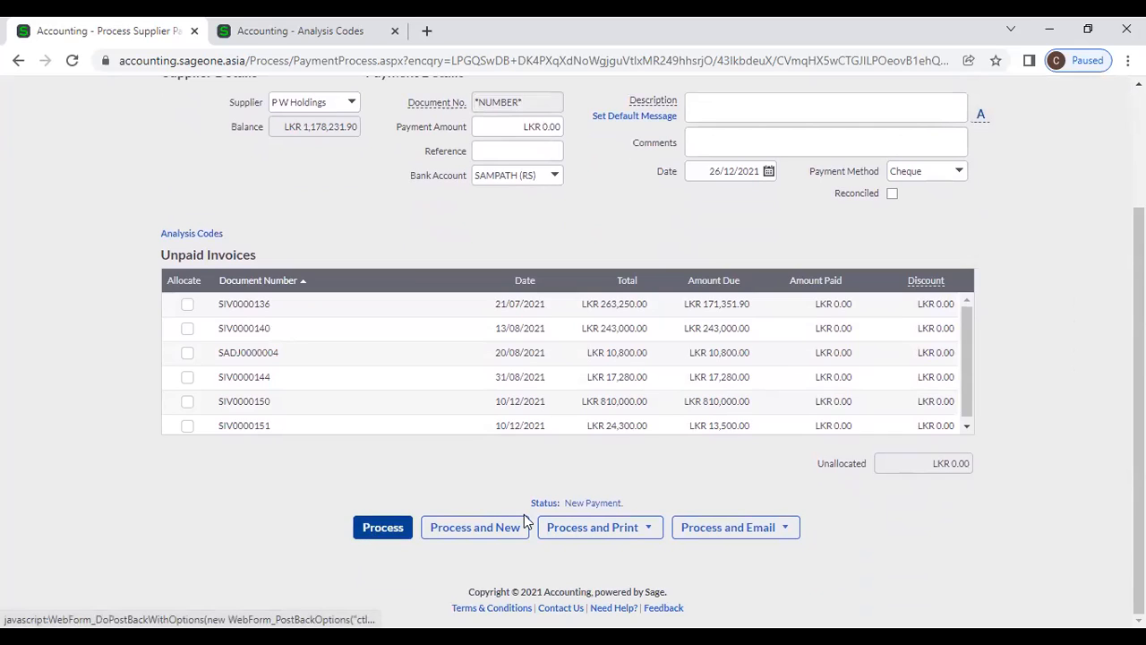
{"action": "mouse_move", "coordinate": [584, 535]}
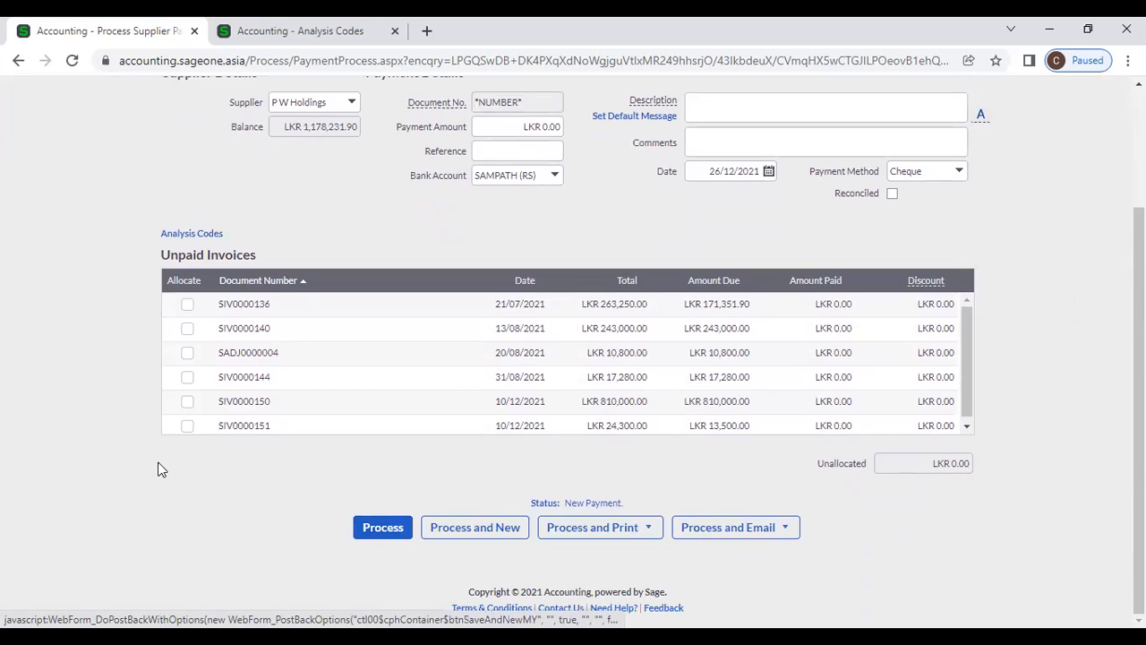
{"action": "scroll", "coordinate": [159, 468], "scroll_direction": "up", "scroll_amount": 2}
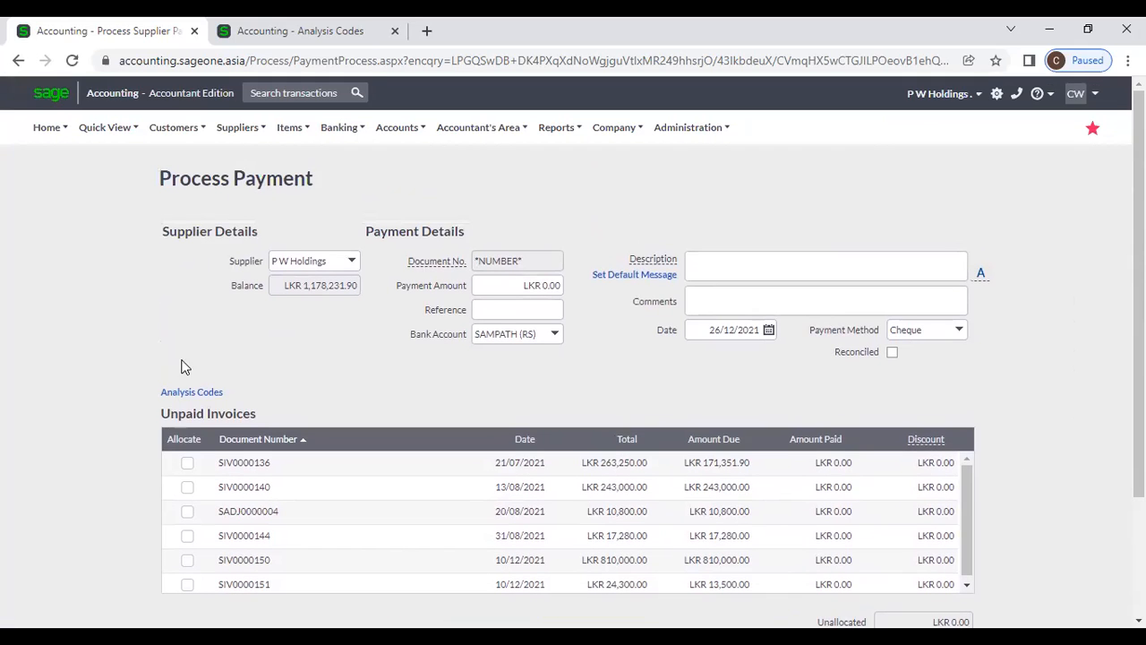
Leave the payment unsaved, open payment allocation and display all outstanding invoices and unallocated items for P W Holdings
{"action": "mouse_move", "coordinate": [266, 120]}
{"action": "mouse_move", "coordinate": [257, 209]}
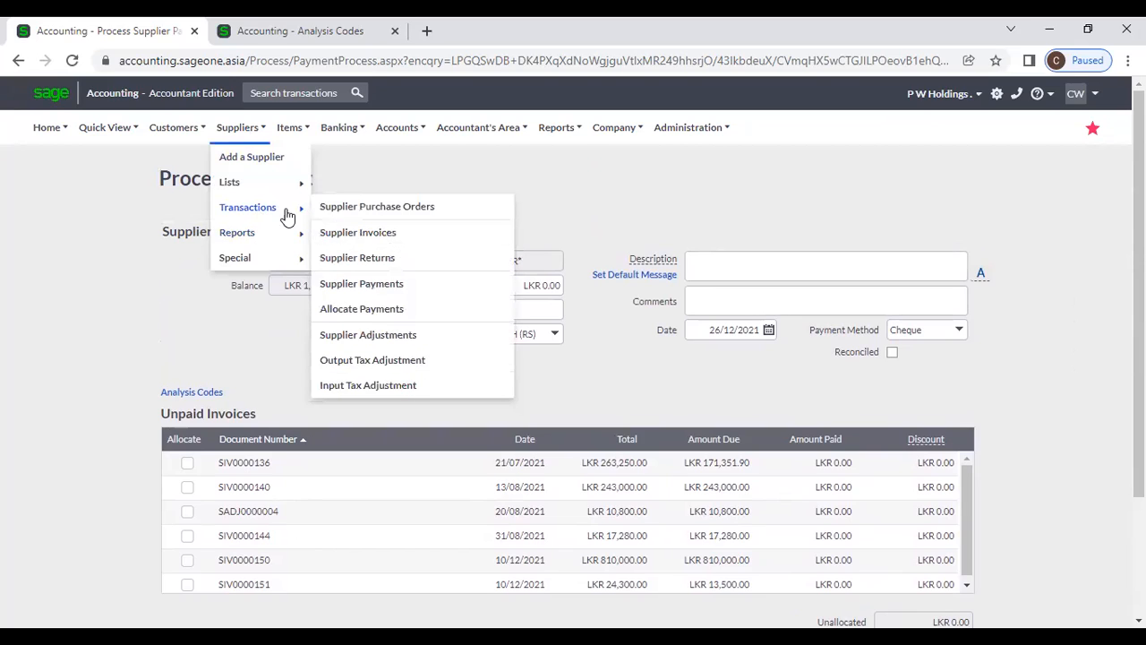
{"action": "left_click", "coordinate": [395, 347]}
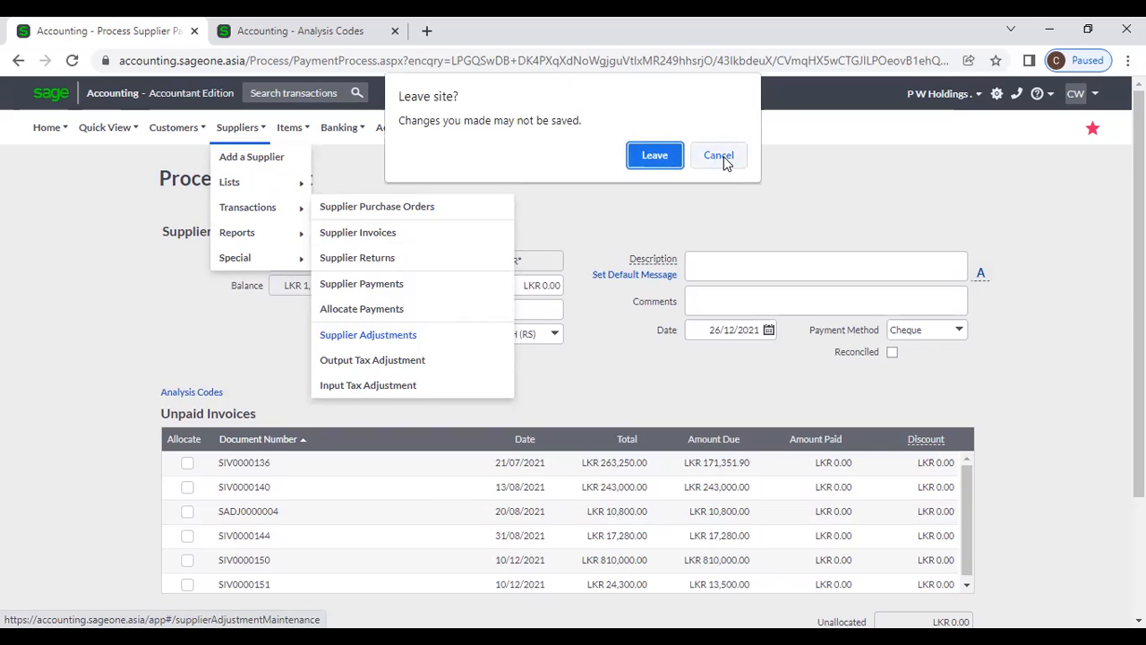
{"action": "key", "text": "Escape"}
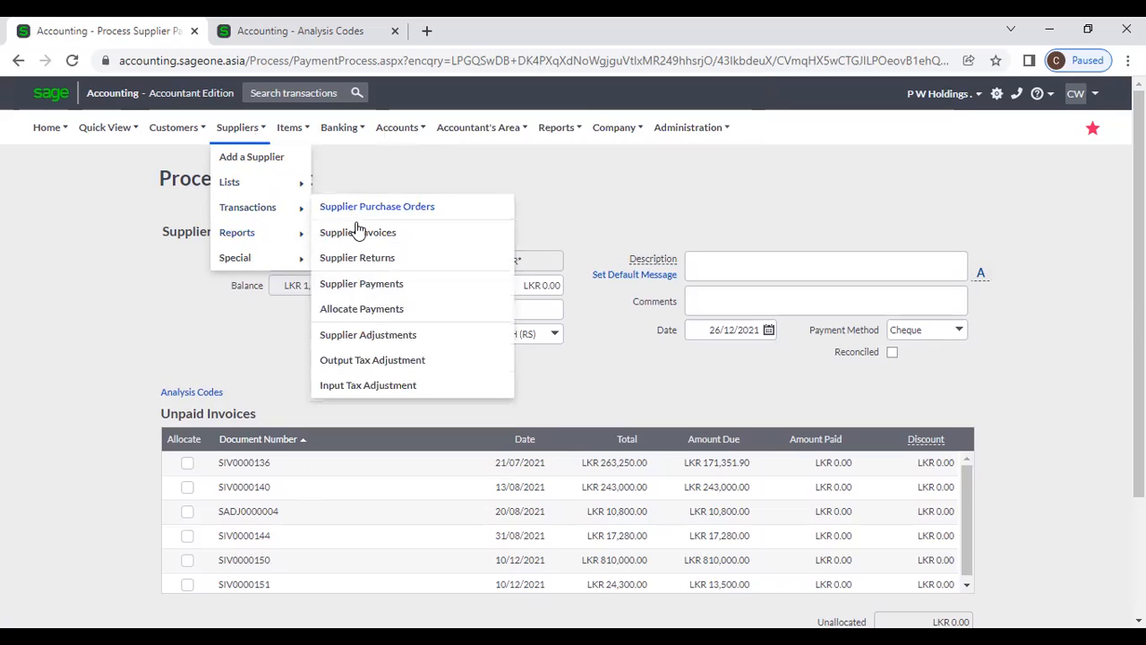
{"action": "left_click", "coordinate": [362, 309]}
{"action": "left_click", "coordinate": [654, 184]}
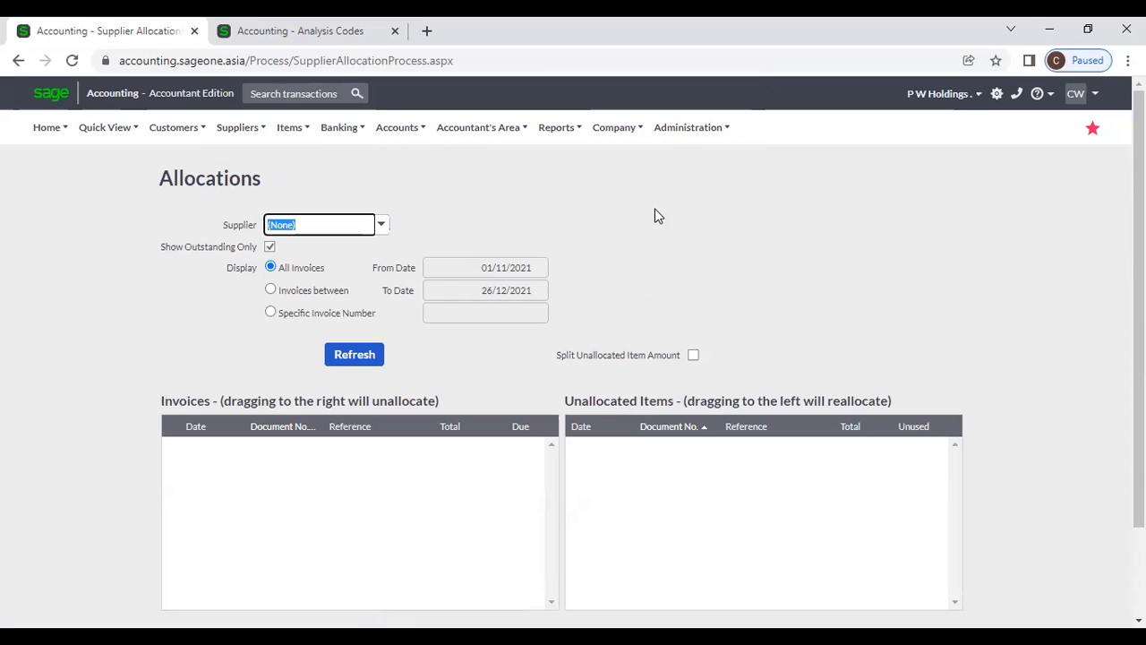
{"action": "type", "text": "P W Holdings"}
{"action": "left_click", "coordinate": [346, 358]}
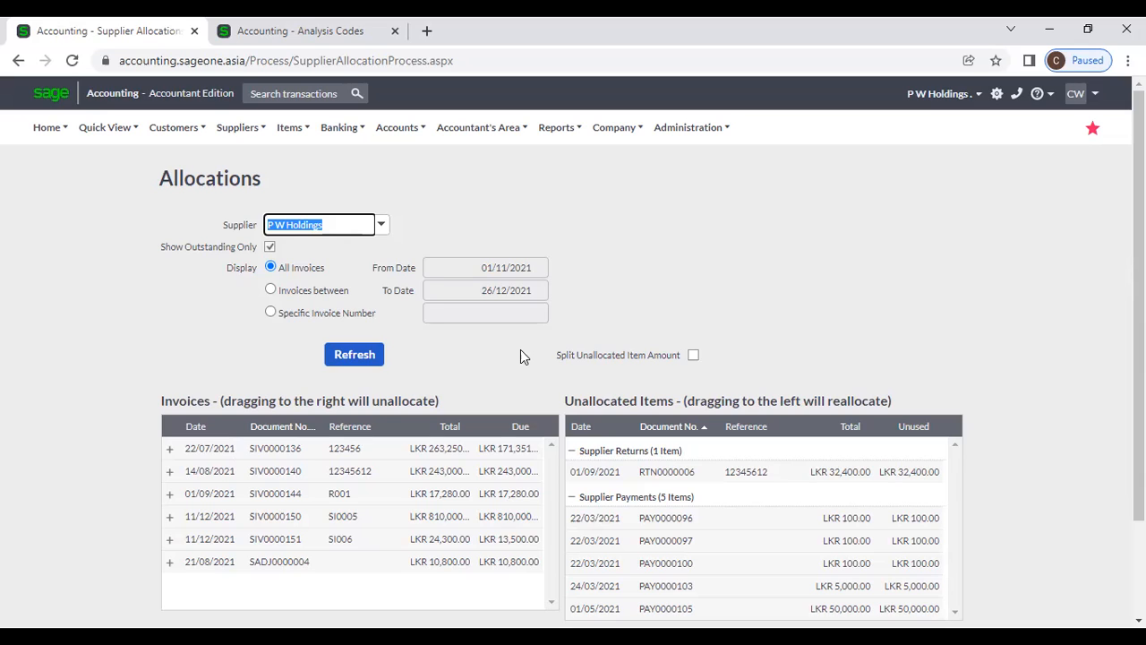
Open the supplier adjustments list and start a new adjustment for P W Holdings
{"action": "left_click", "coordinate": [237, 128]}
{"action": "mouse_move", "coordinate": [240, 208]}
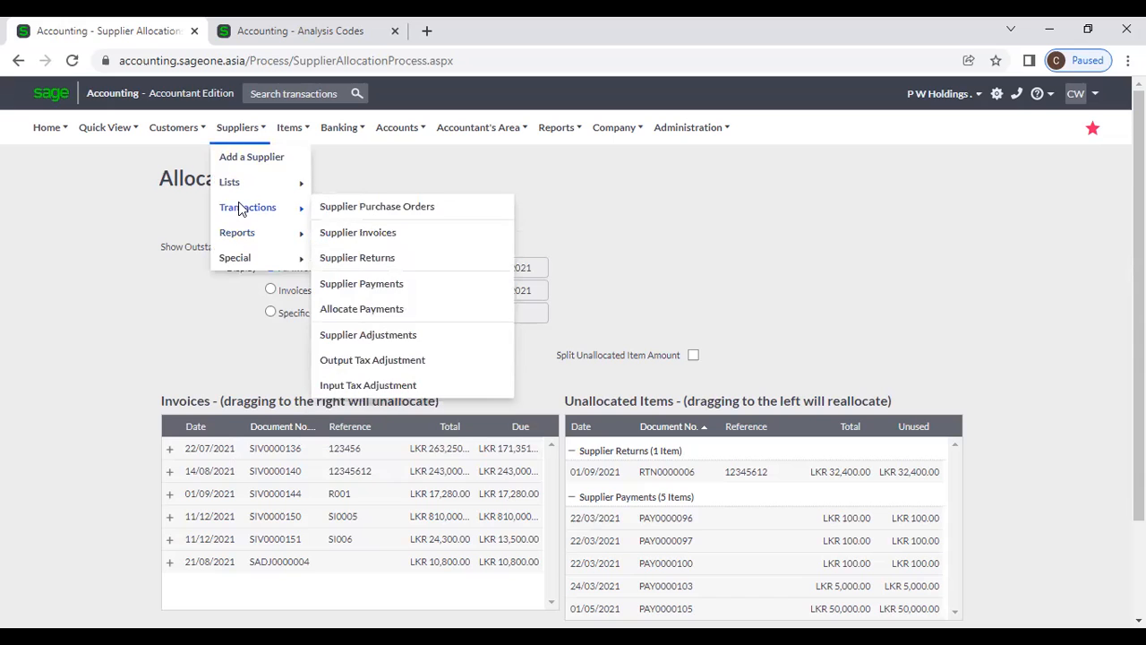
{"action": "left_click", "coordinate": [373, 335]}
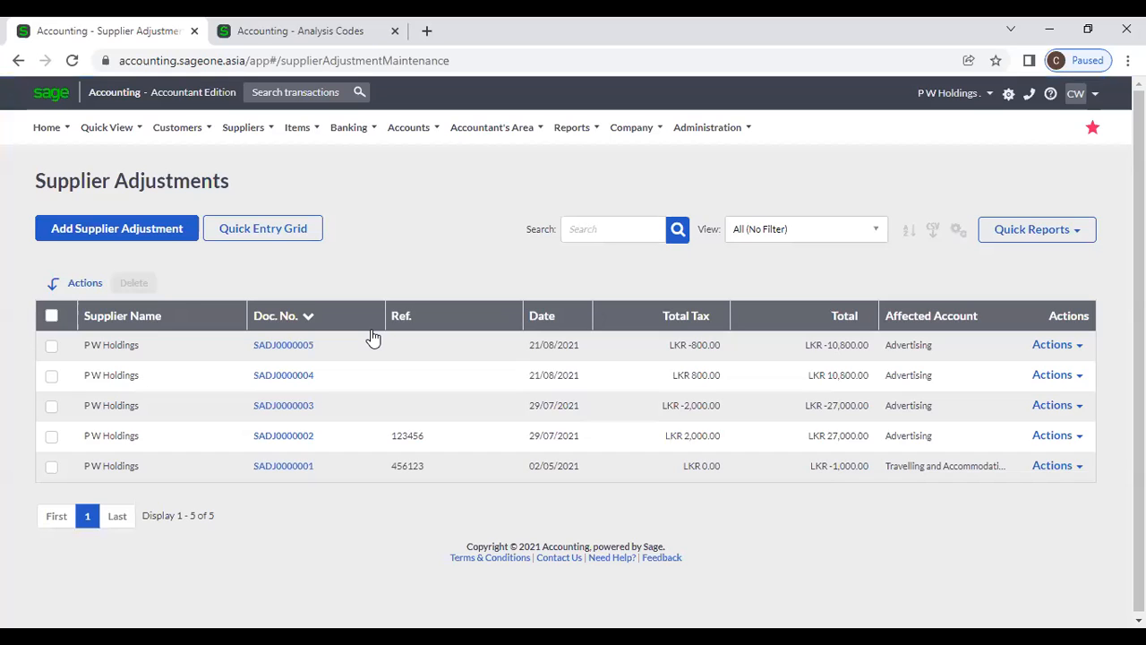
{"action": "left_click", "coordinate": [166, 244]}
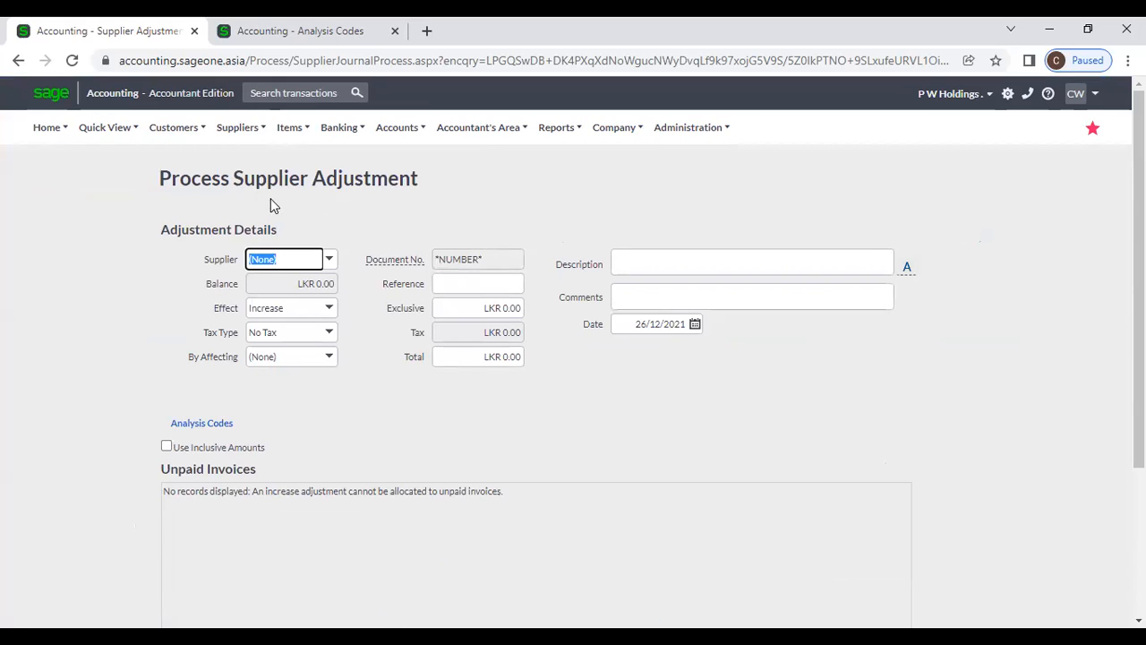
{"action": "left_click", "coordinate": [328, 258]}
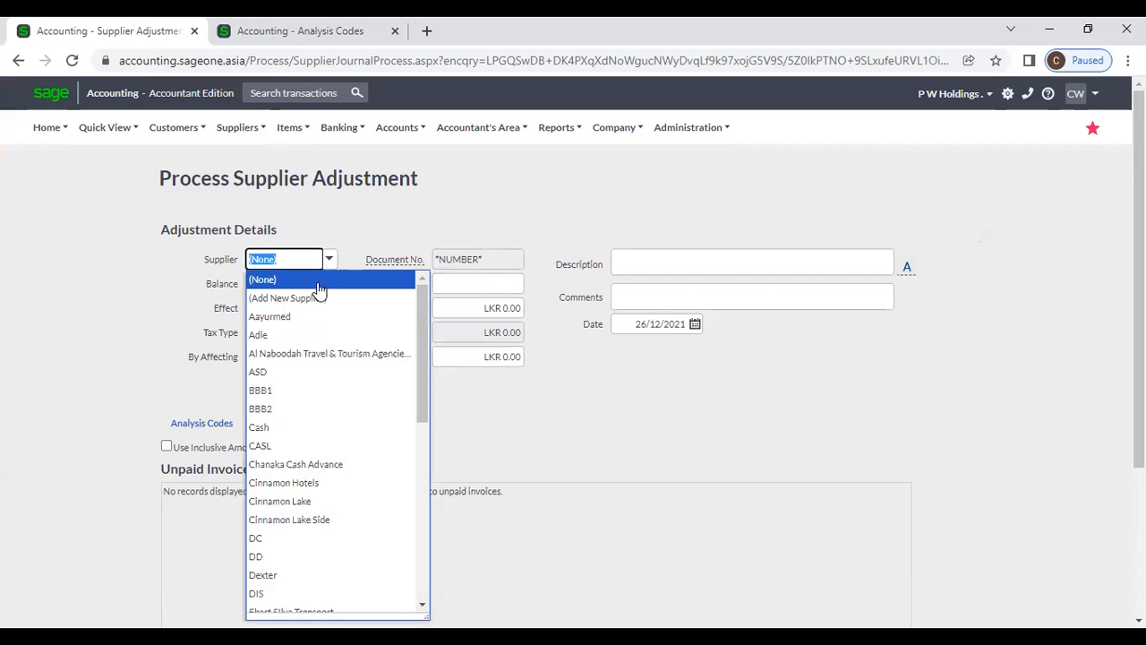
{"action": "type", "text": "p"}
{"action": "key", "text": "Return"}
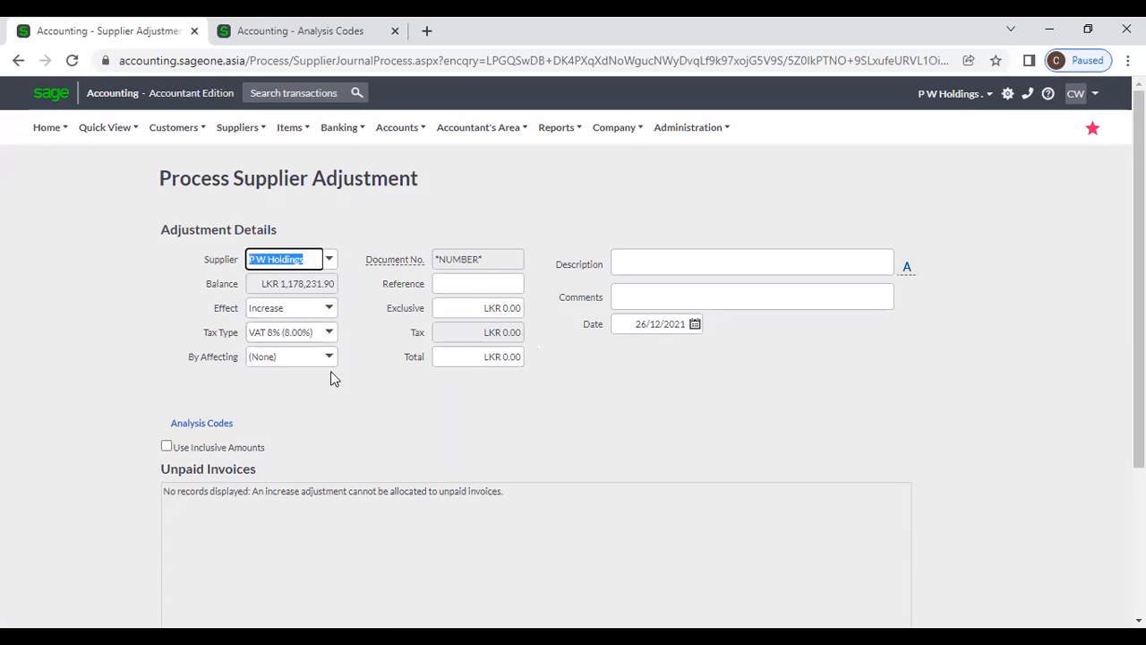
Keep the adjustment's effect as Increase, select Advertising as the affected account and set the exclusive amount to 1000
{"action": "left_click", "coordinate": [330, 308]}
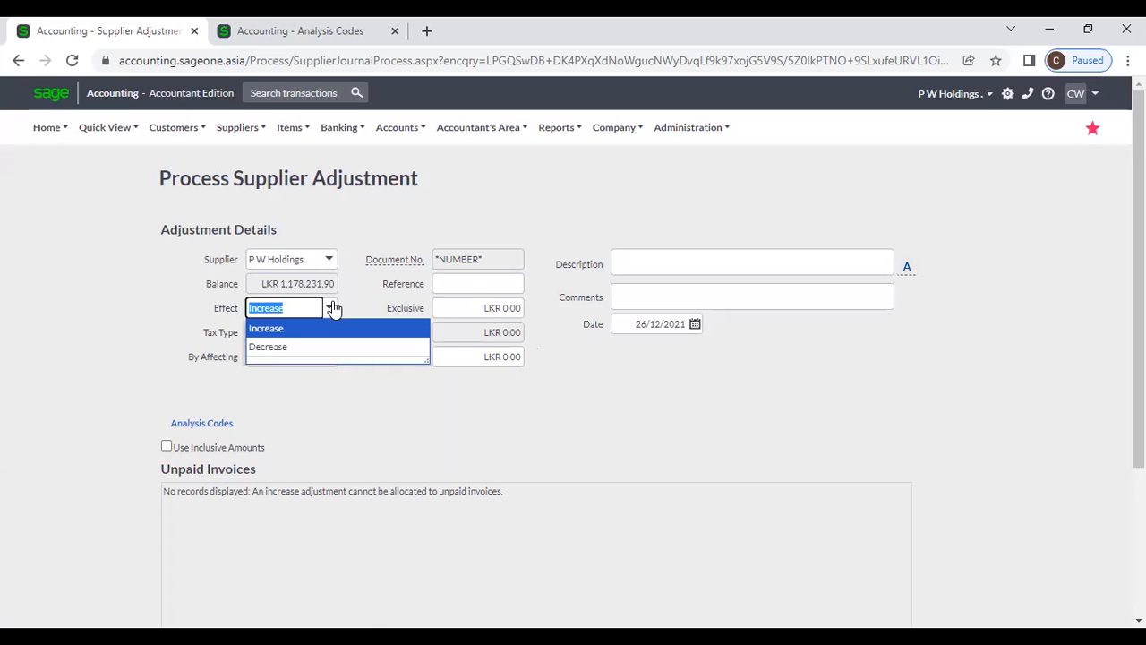
{"action": "left_click", "coordinate": [349, 307]}
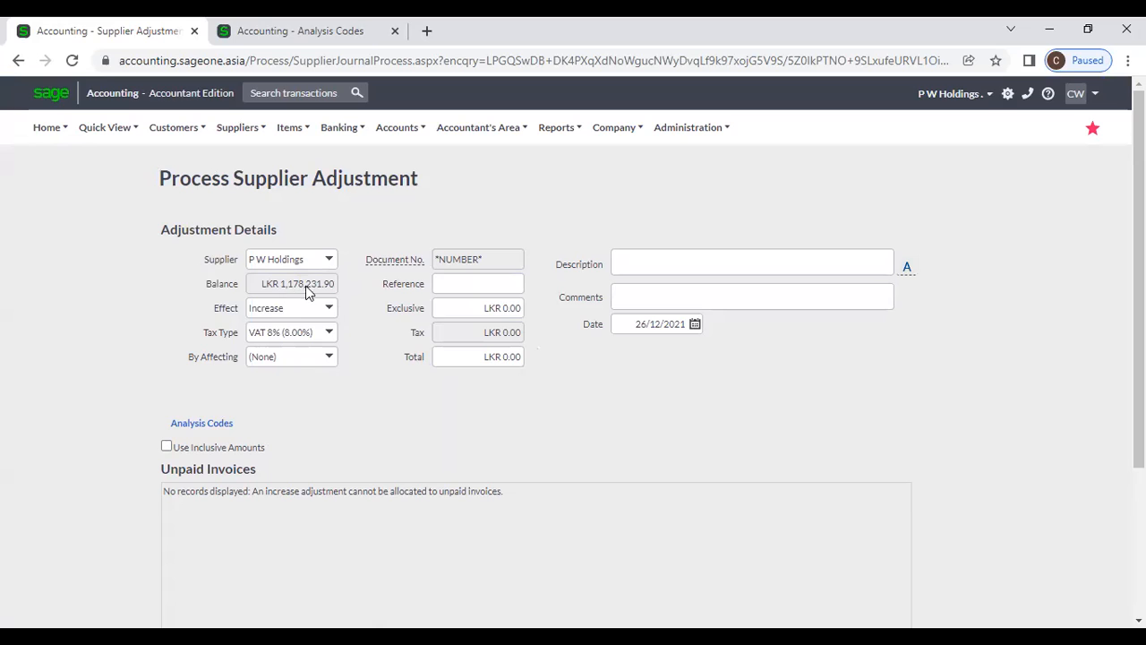
{"action": "left_click", "coordinate": [330, 358]}
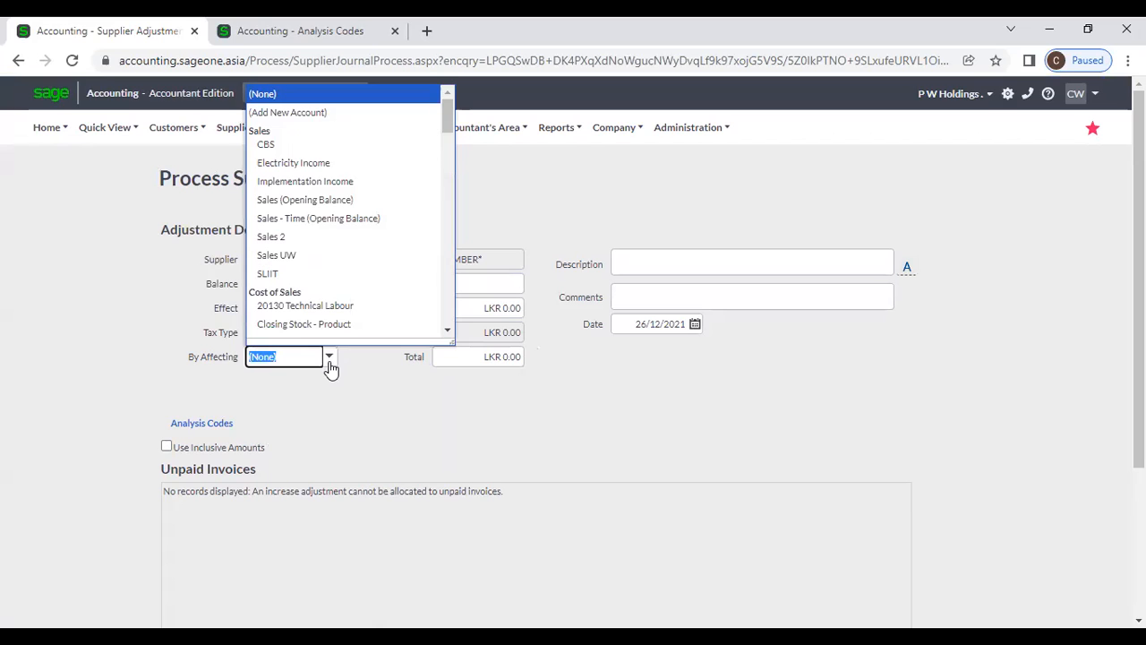
{"action": "type", "text": "Advertising"}
{"action": "left_click", "coordinate": [333, 385]}
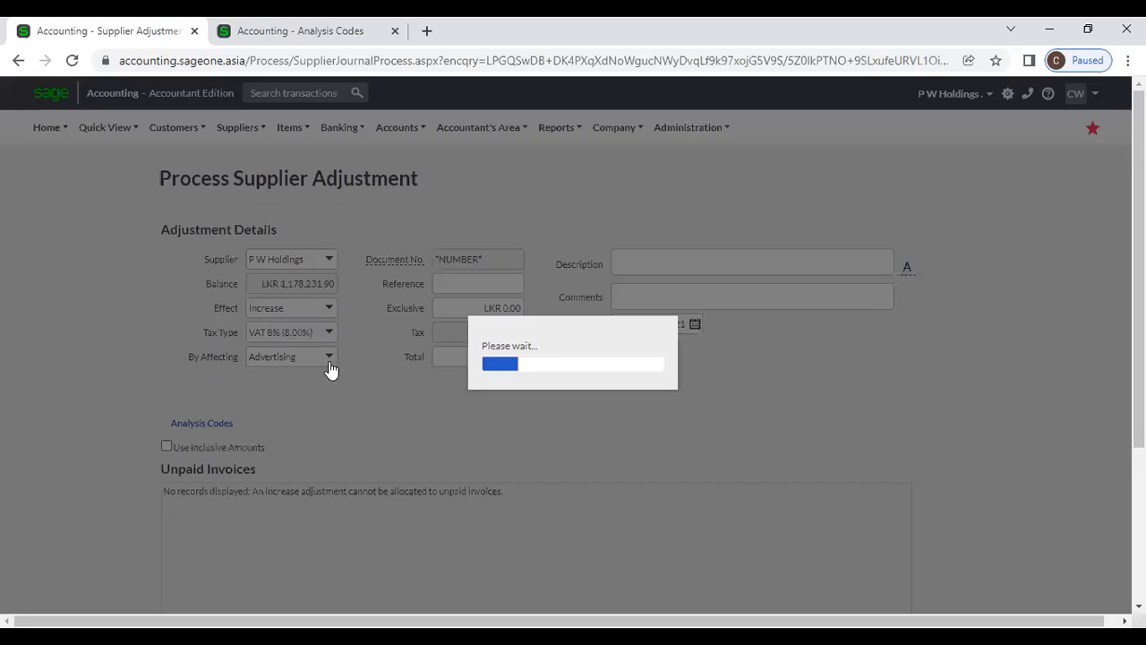
{"action": "left_click", "coordinate": [449, 309]}
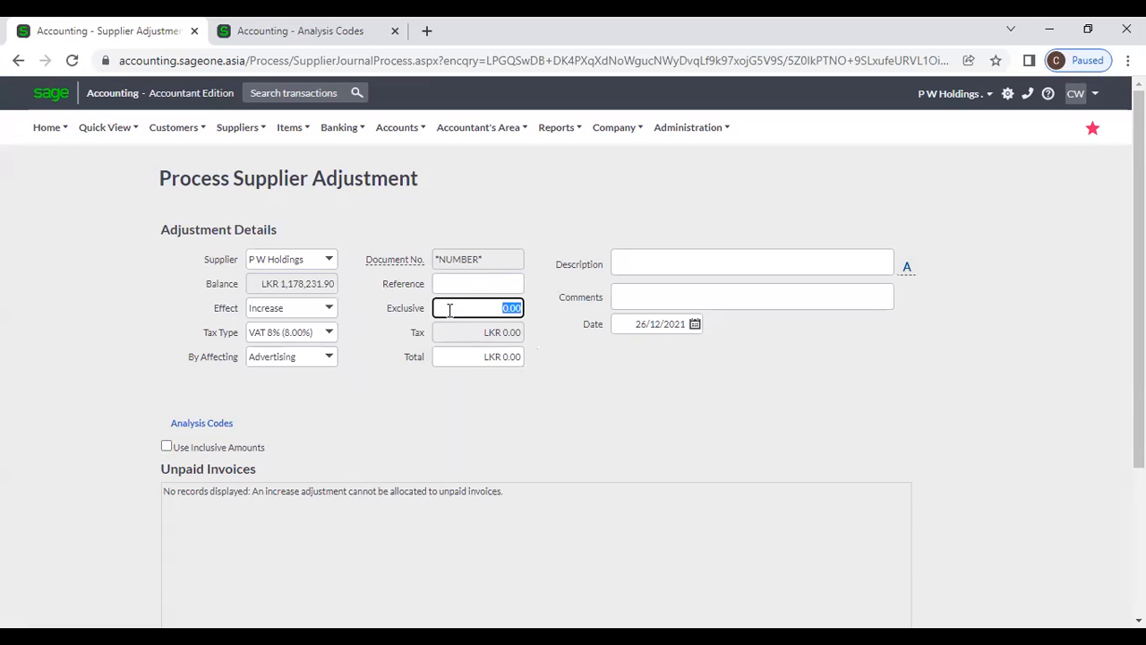
{"action": "type", "text": "1000"}
{"action": "left_click", "coordinate": [435, 402]}
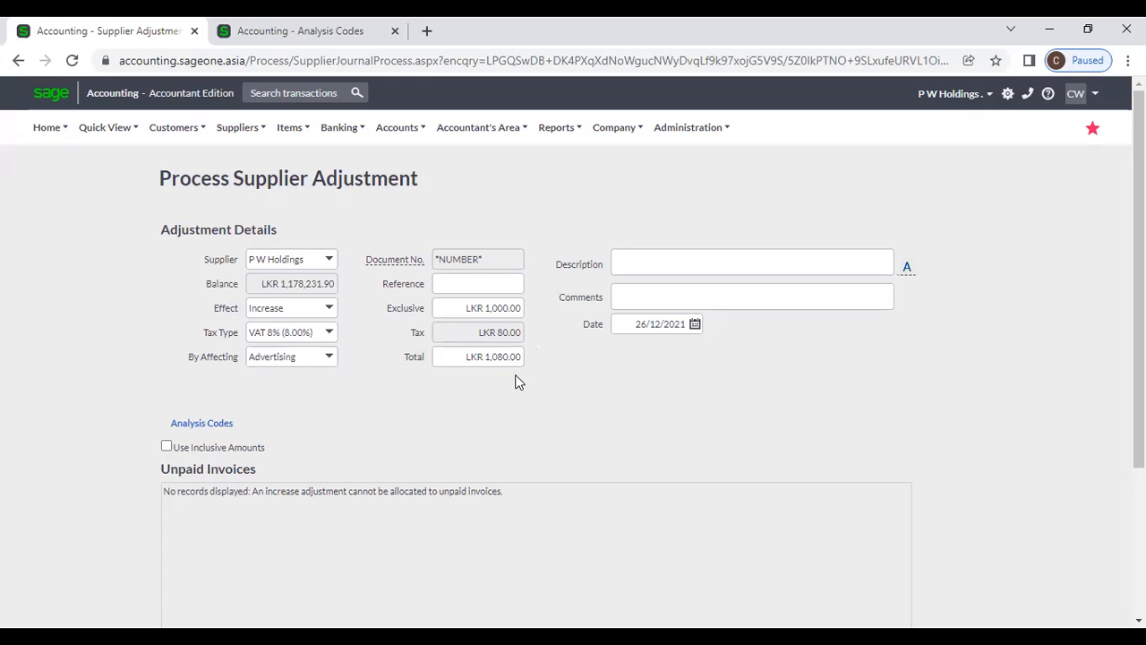
Switch the adjustment's effect to Decrease and look over the supplier's unpaid invoices available for allocation
{"action": "scroll", "coordinate": [327, 409], "scroll_direction": "down", "scroll_amount": 1}
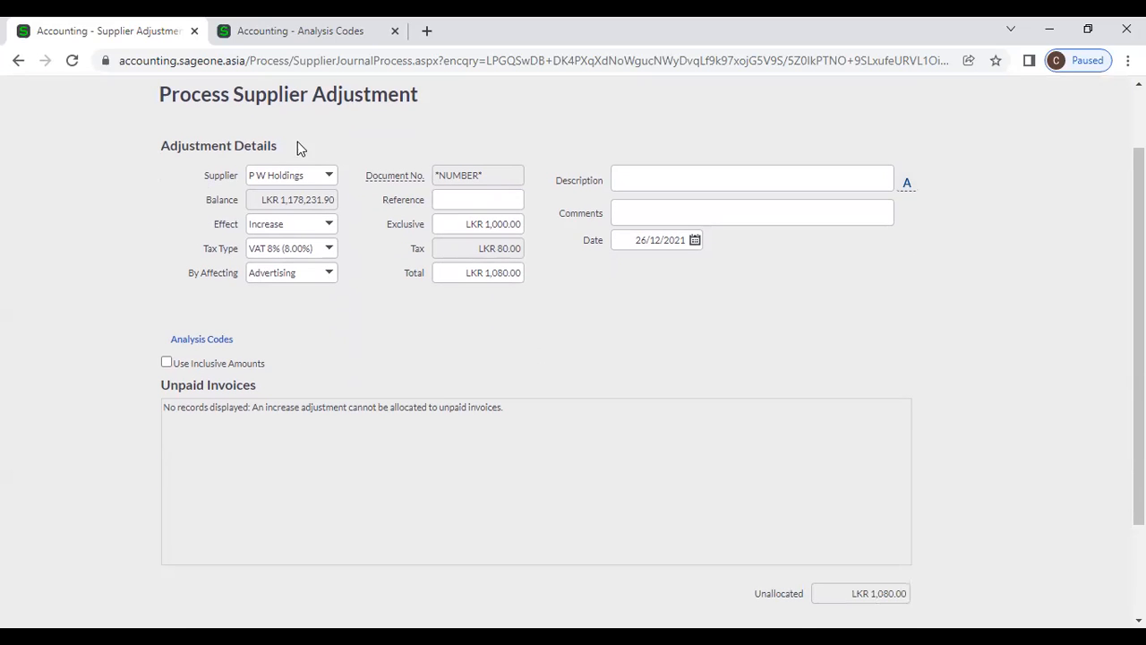
{"action": "left_click", "coordinate": [333, 225]}
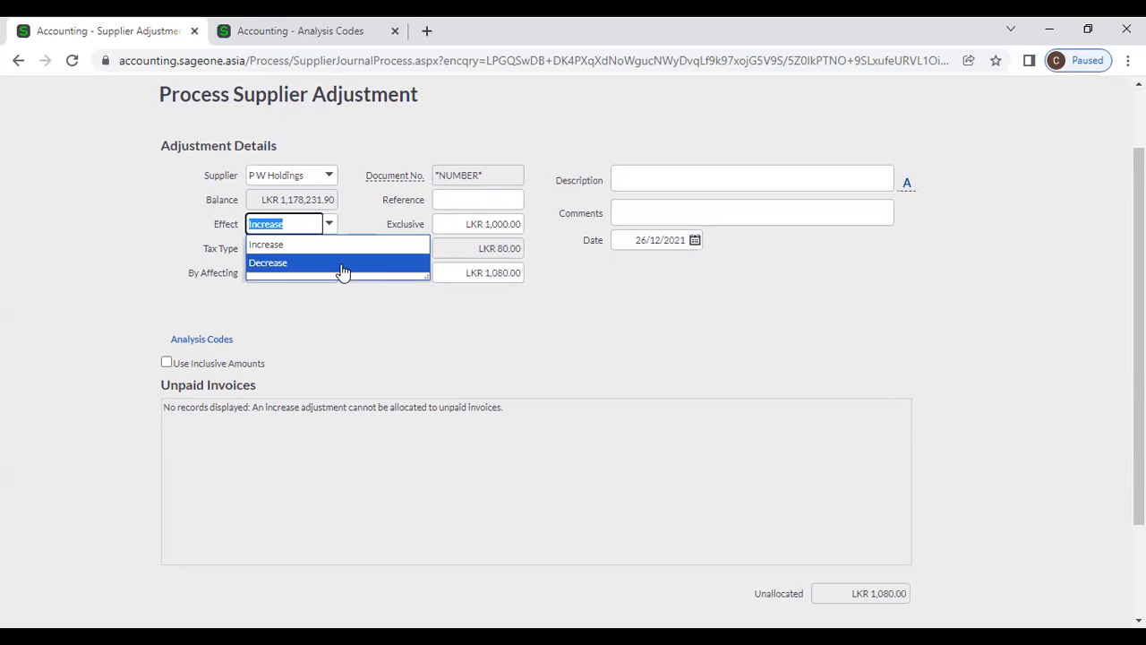
{"action": "left_click", "coordinate": [342, 263]}
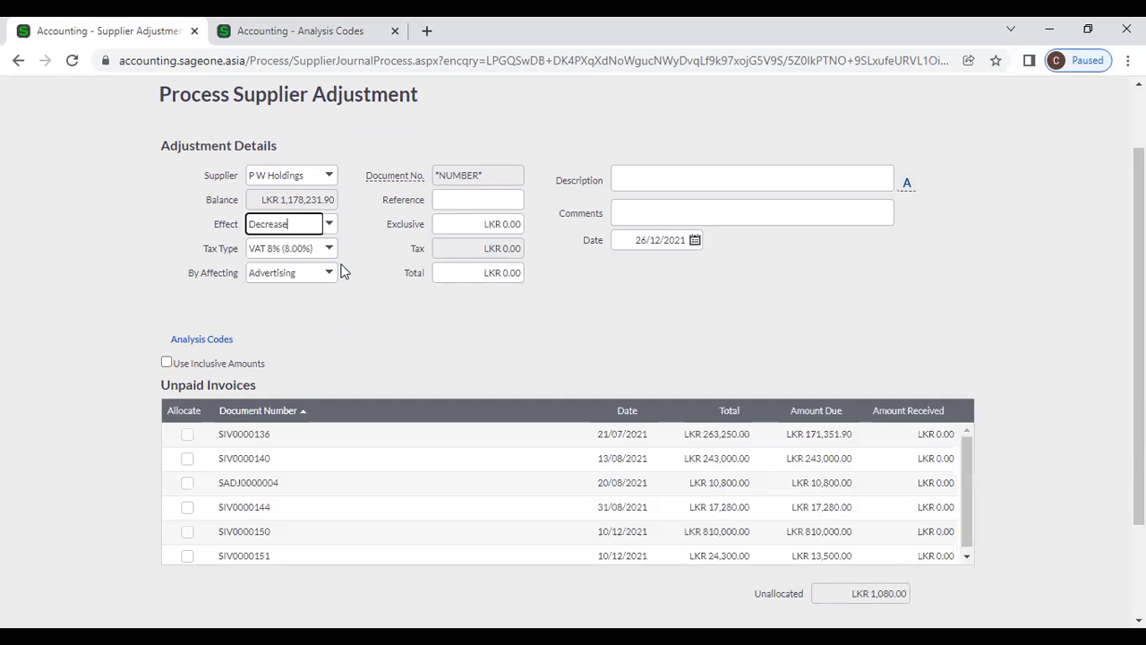
{"action": "left_click", "coordinate": [372, 324]}
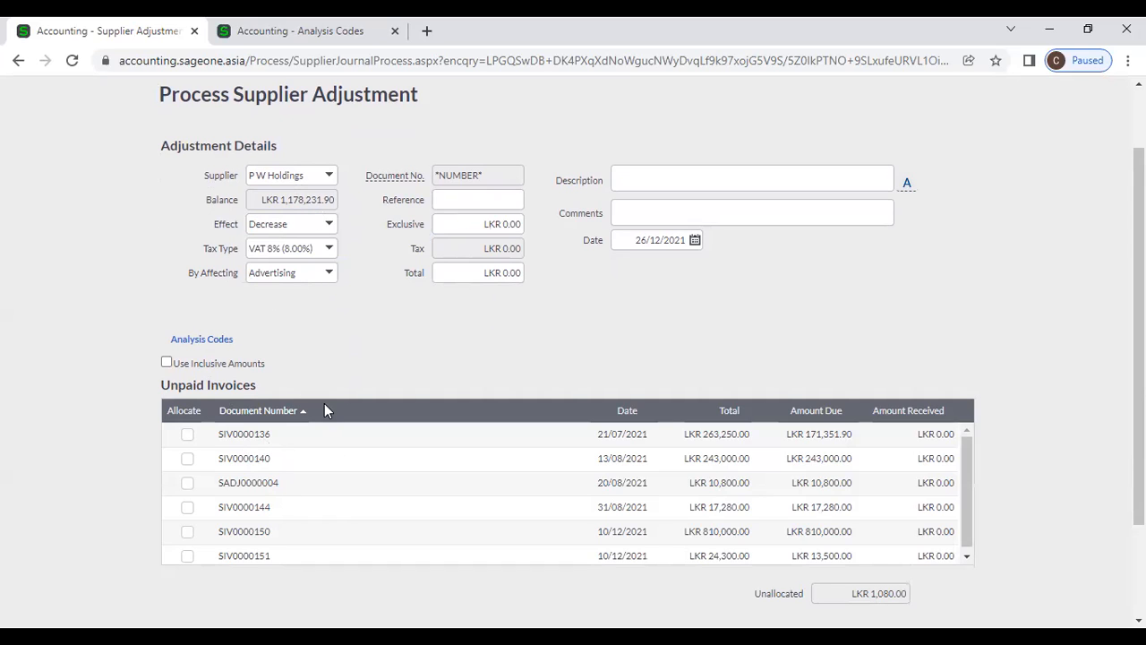
{"action": "scroll", "coordinate": [384, 370], "scroll_direction": "down", "scroll_amount": 3}
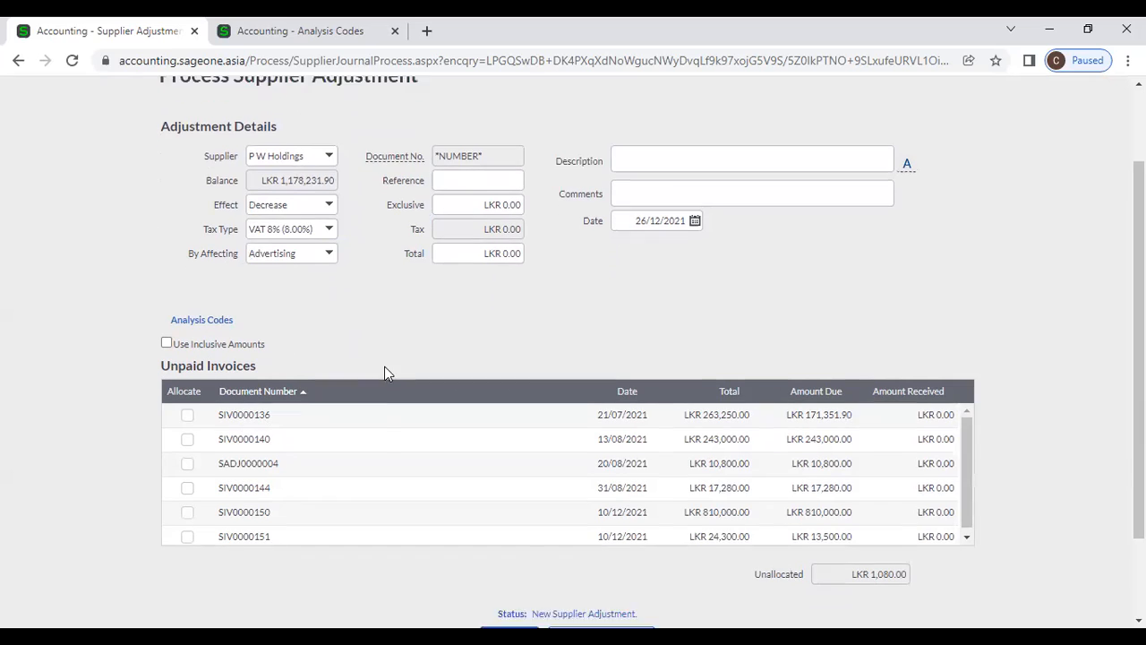
{"action": "scroll", "coordinate": [384, 376], "scroll_direction": "up", "scroll_amount": 5}
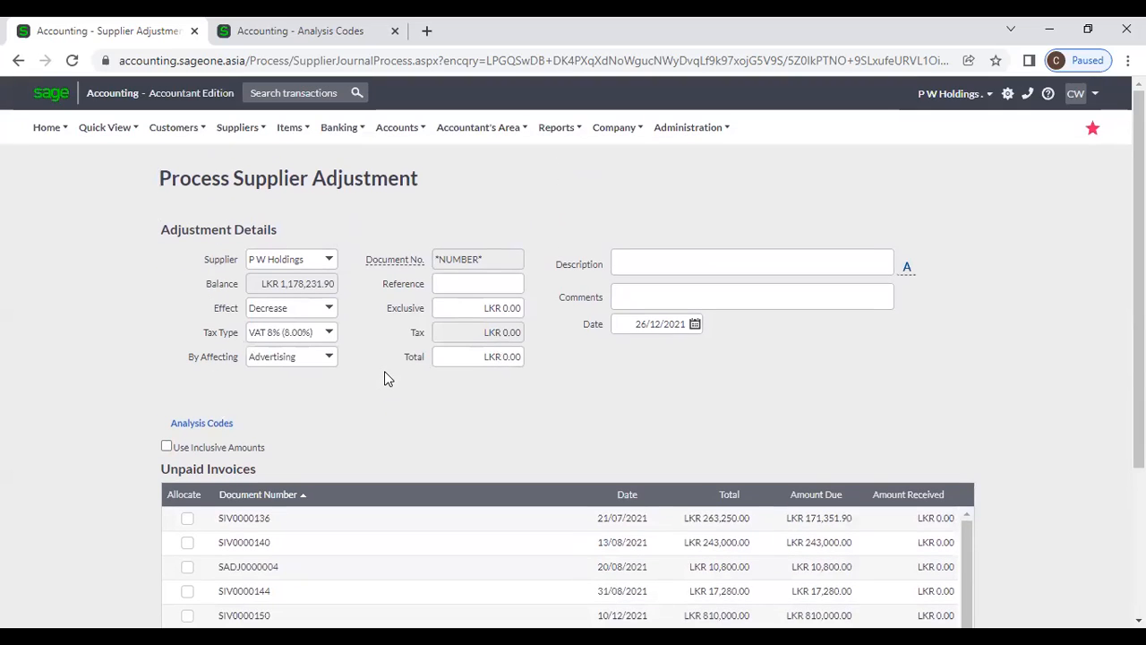
Leave the supplier adjustment unsaved and open the List of Suppliers report options
{"action": "mouse_move", "coordinate": [222, 143]}
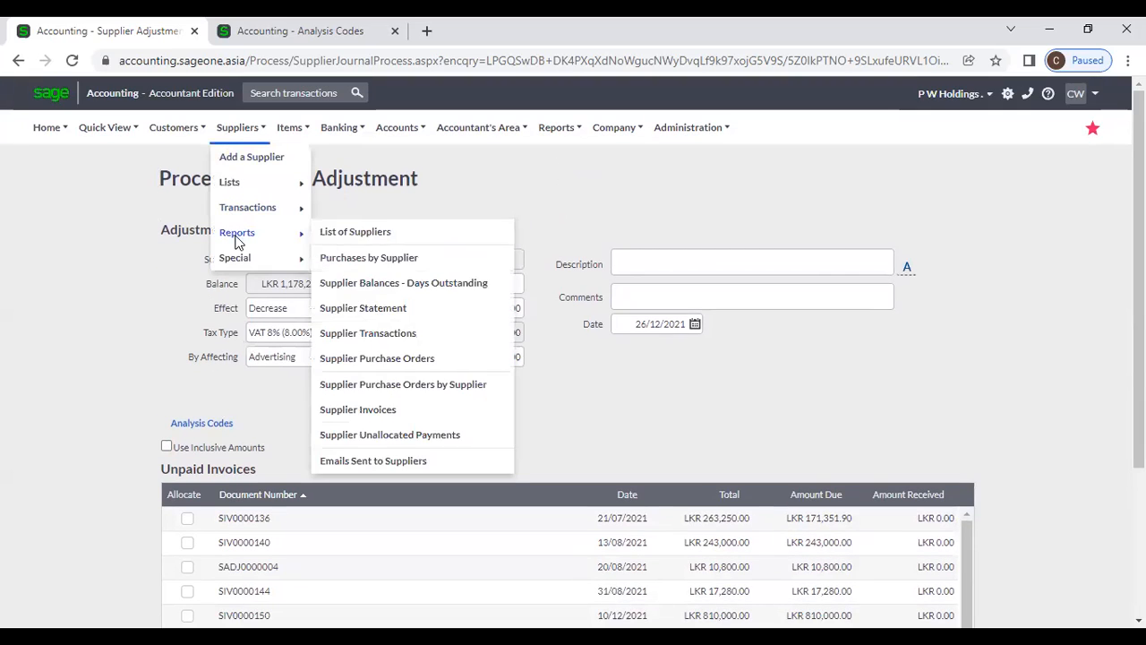
{"action": "mouse_move", "coordinate": [246, 232]}
{"action": "mouse_move", "coordinate": [300, 213]}
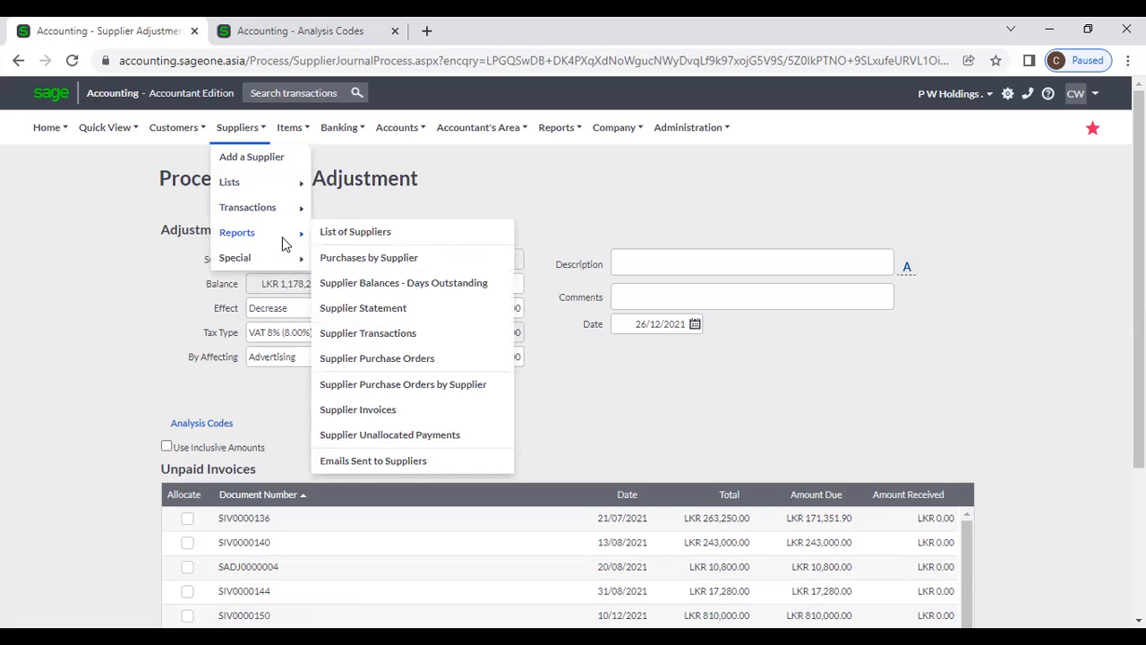
{"action": "left_click", "coordinate": [350, 248]}
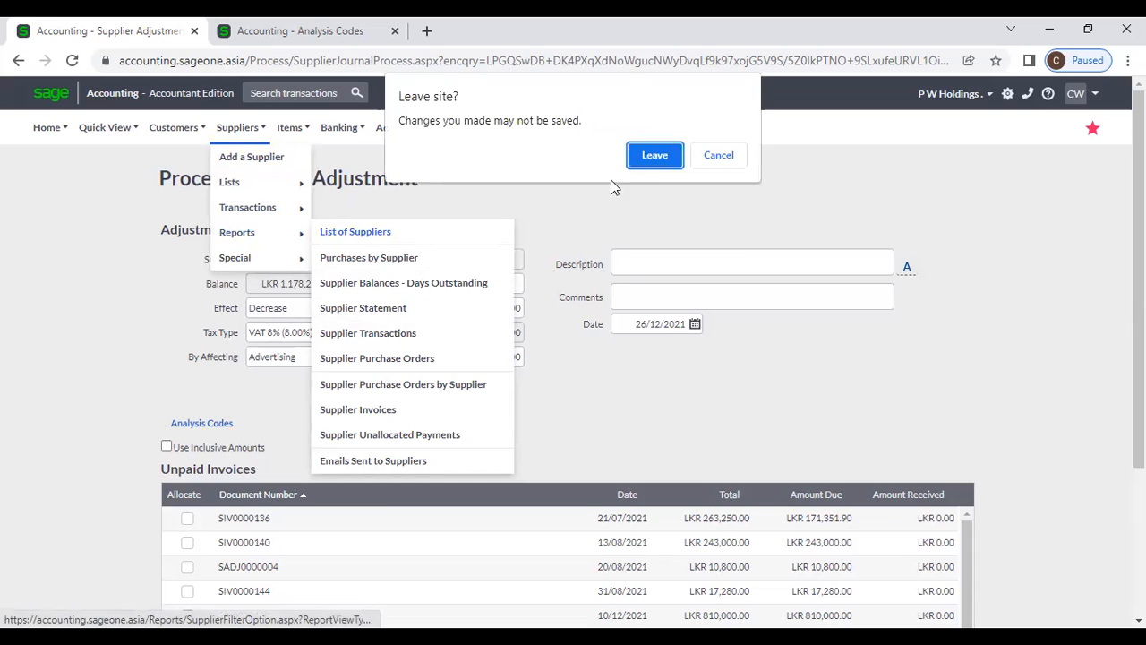
{"action": "left_click", "coordinate": [637, 168]}
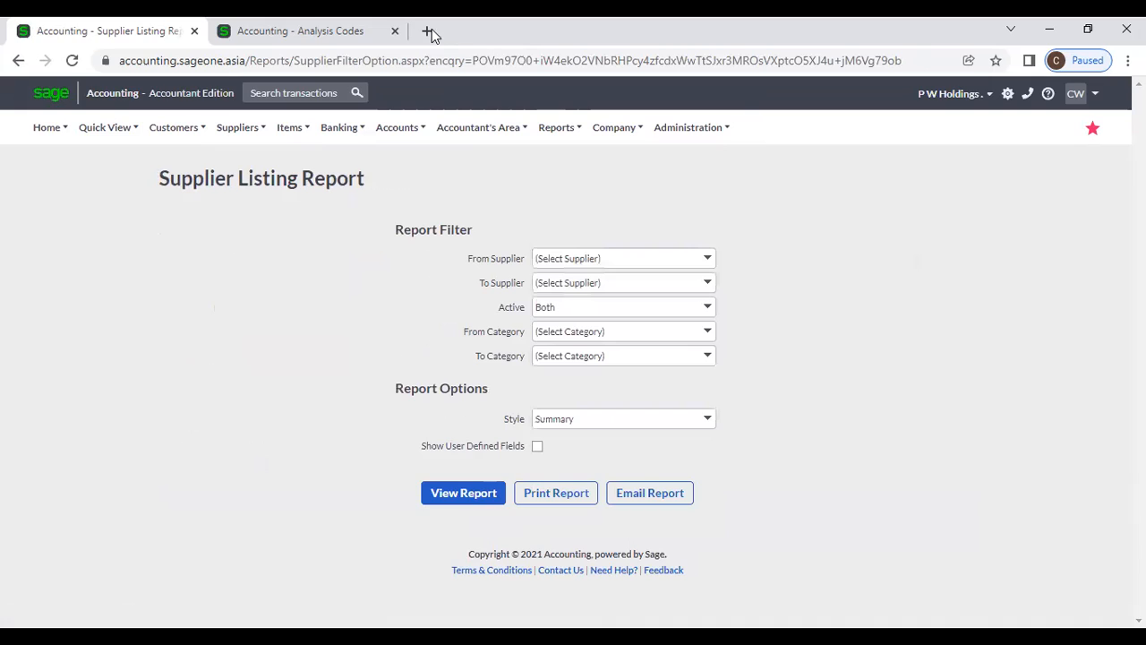
Close the Analysis Codes page and open the Supplier Balances - Days Outstanding report options
{"action": "left_click", "coordinate": [402, 32]}
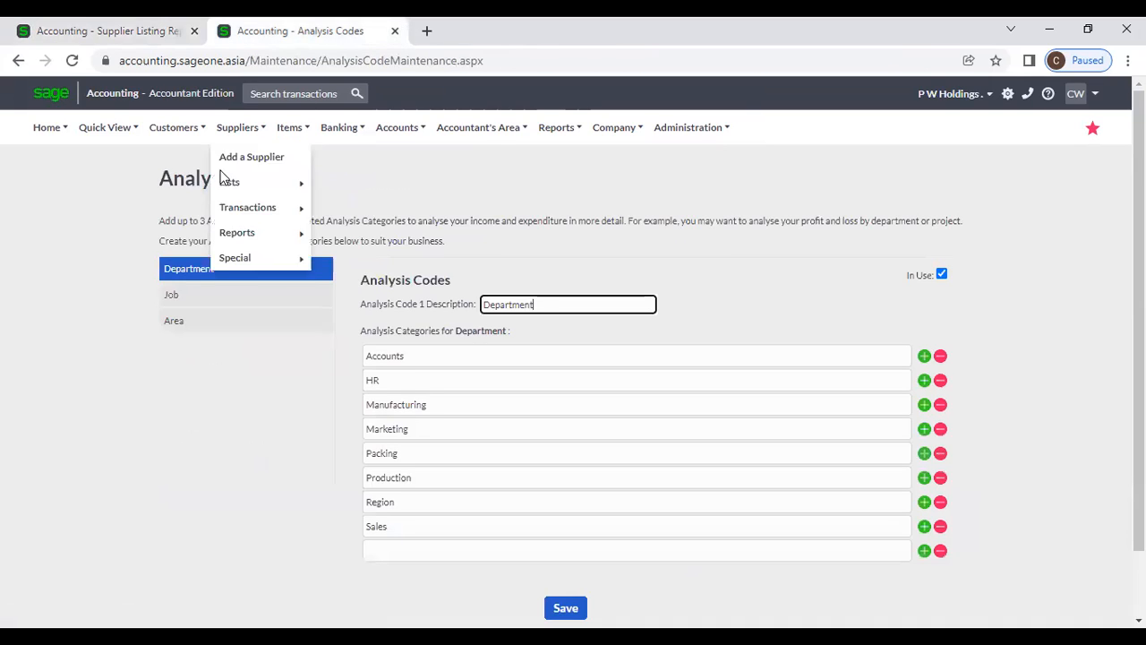
{"action": "left_click", "coordinate": [395, 31]}
{"action": "mouse_move", "coordinate": [243, 207]}
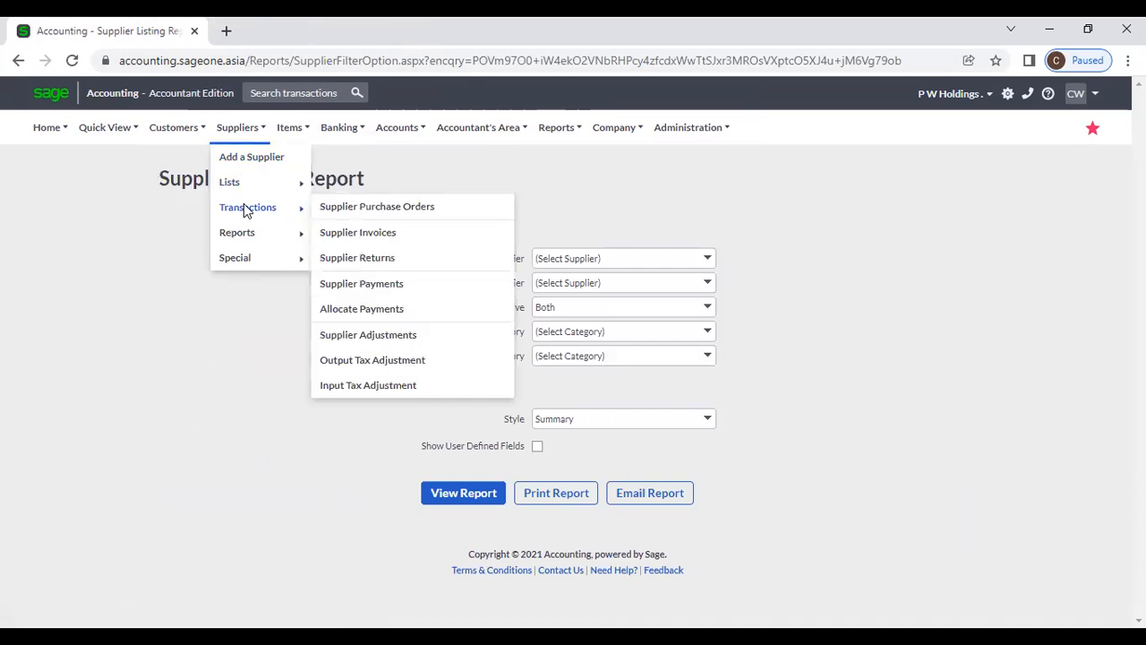
{"action": "mouse_move", "coordinate": [246, 234]}
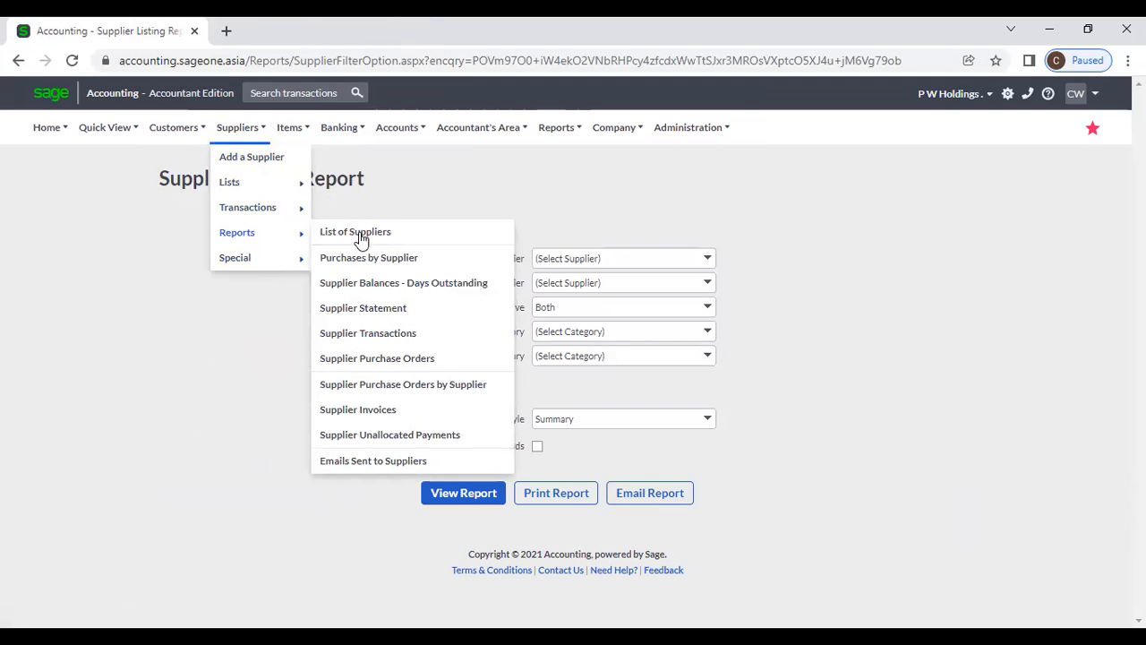
{"action": "left_click", "coordinate": [451, 283]}
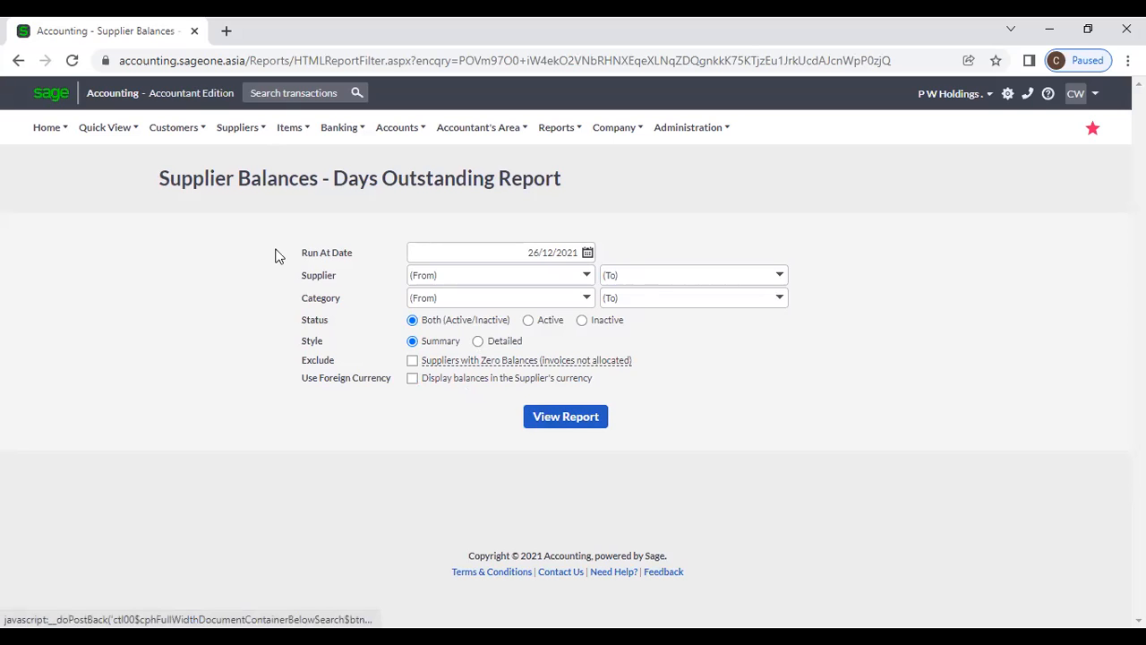
Open the supplier opening balance adjustment, select Al Naboodah Travel & Tourism Agencies LLC and look over its new balance and reason fields
{"action": "mouse_move", "coordinate": [240, 136]}
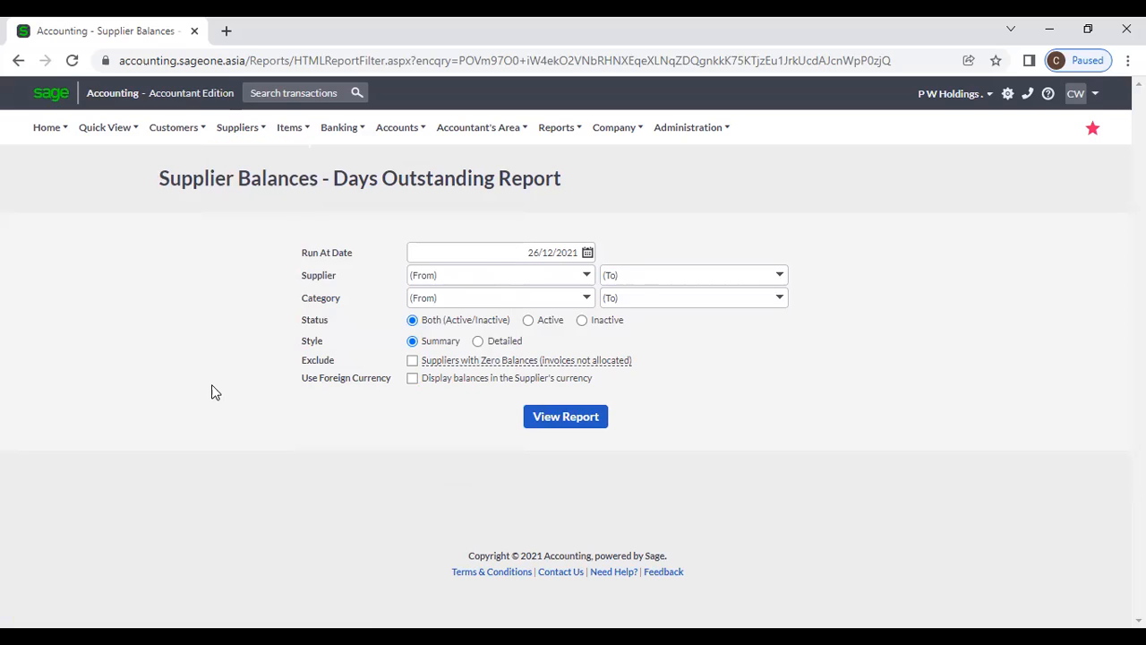
{"action": "mouse_move", "coordinate": [228, 123]}
{"action": "mouse_move", "coordinate": [257, 258]}
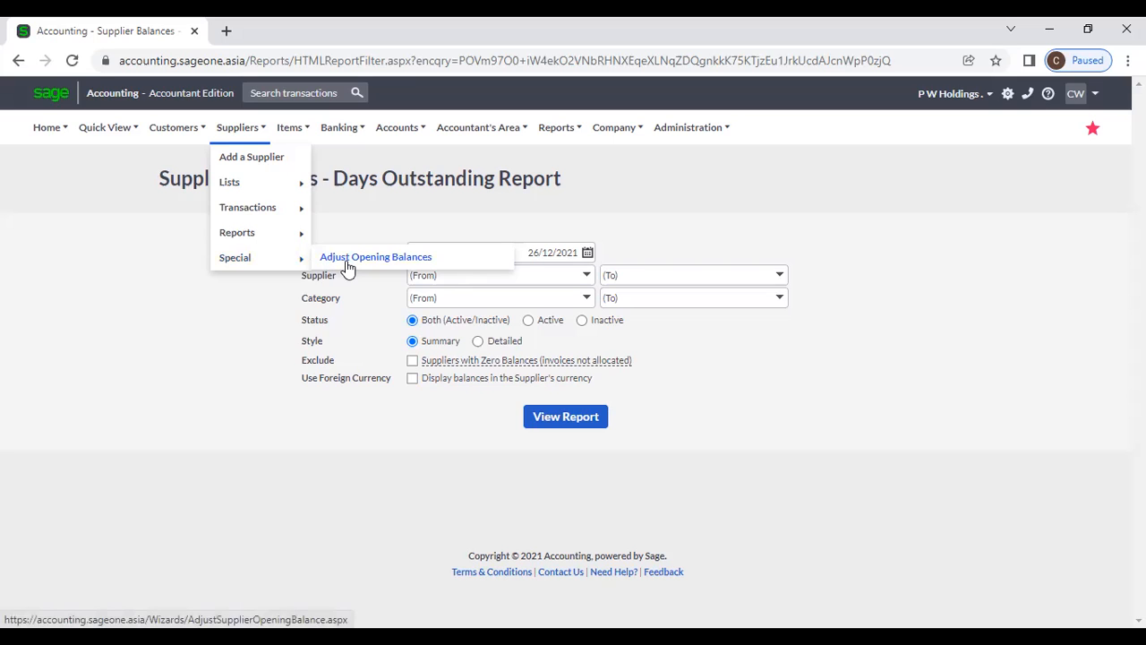
{"action": "mouse_move", "coordinate": [243, 236]}
{"action": "left_click", "coordinate": [344, 259]}
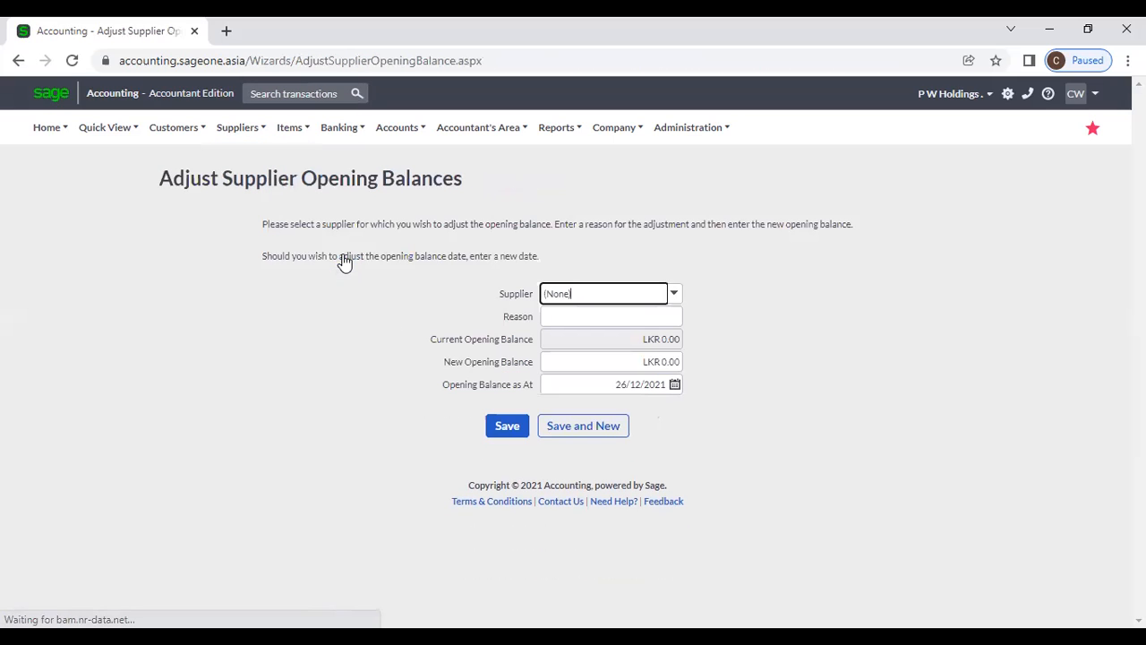
{"action": "left_click", "coordinate": [673, 294]}
{"action": "left_click", "coordinate": [658, 371]}
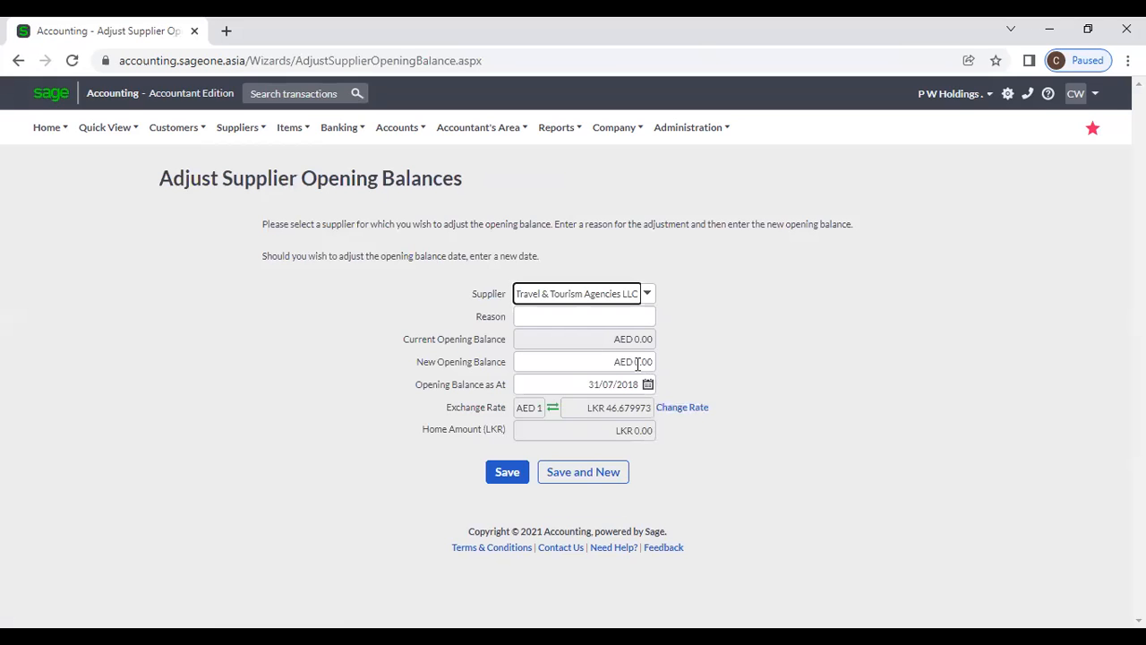
{"action": "left_click", "coordinate": [641, 363]}
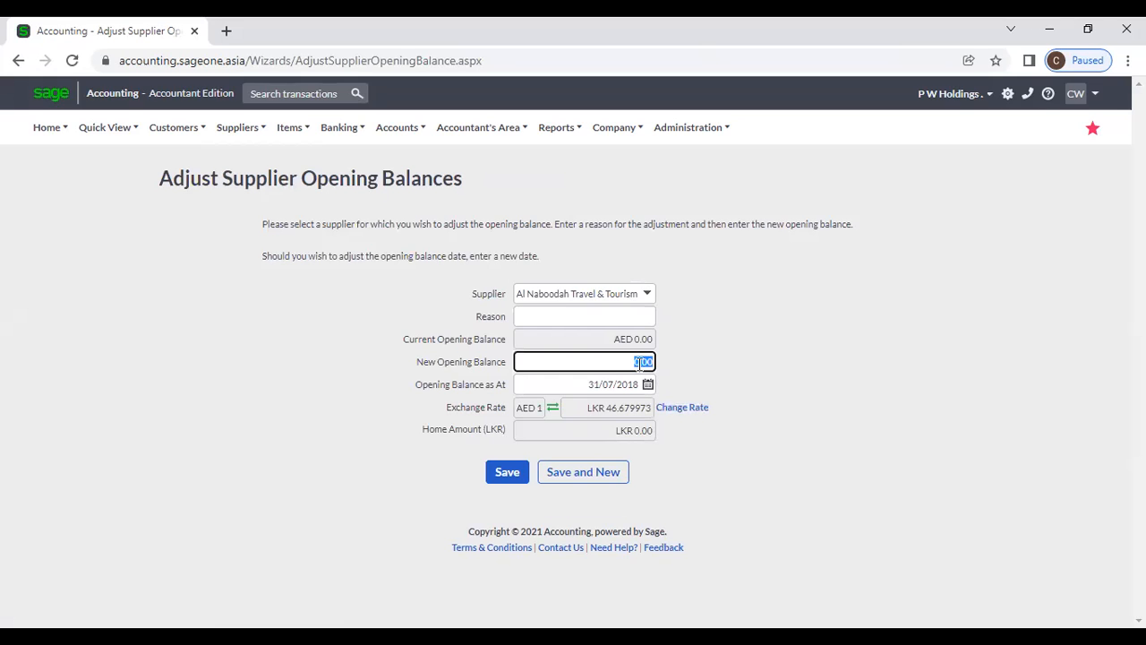
{"action": "left_click", "coordinate": [597, 317]}
{"action": "left_click", "coordinate": [713, 325]}
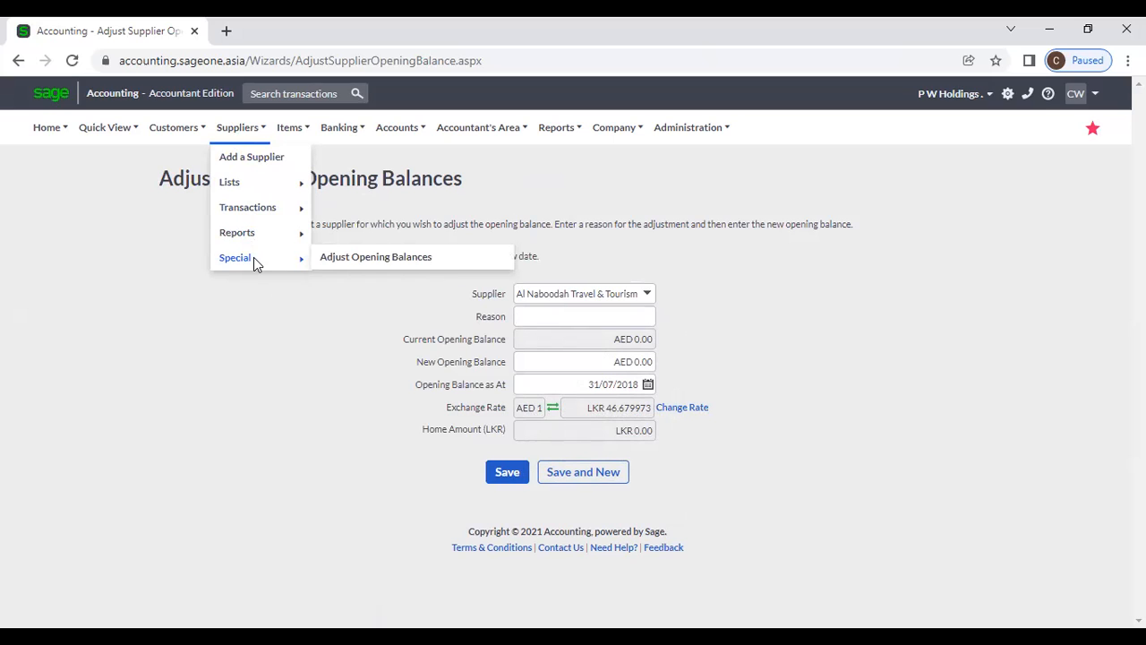
Start a new customer record and fill in P W Holdings as the customer name together with its saved postal address
{"action": "mouse_move", "coordinate": [171, 117]}
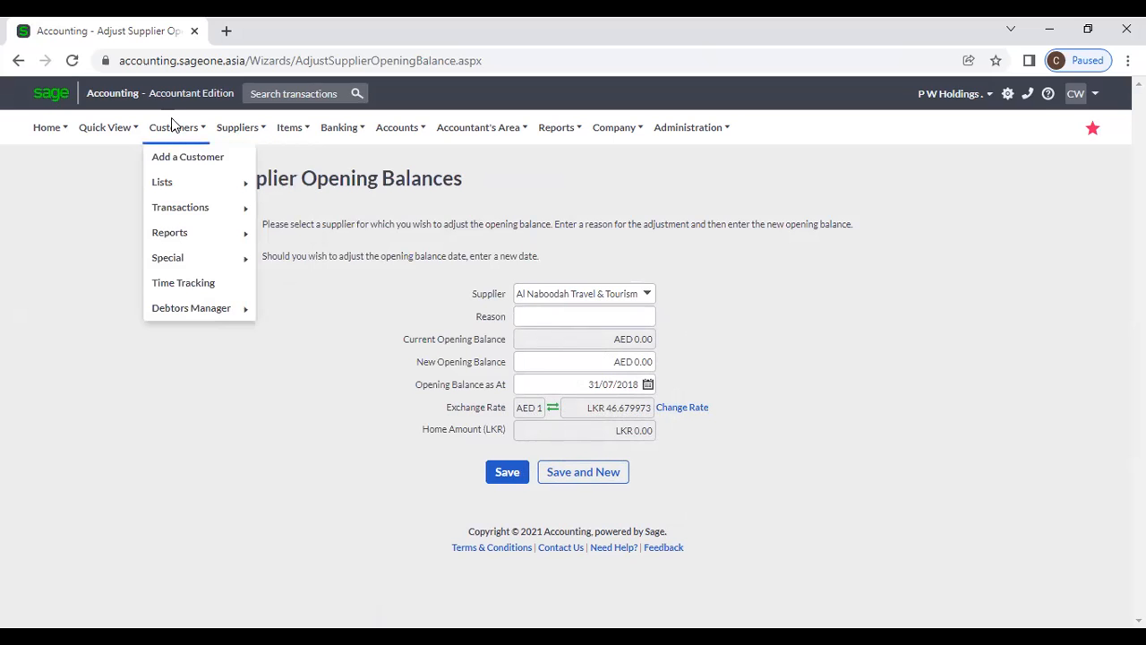
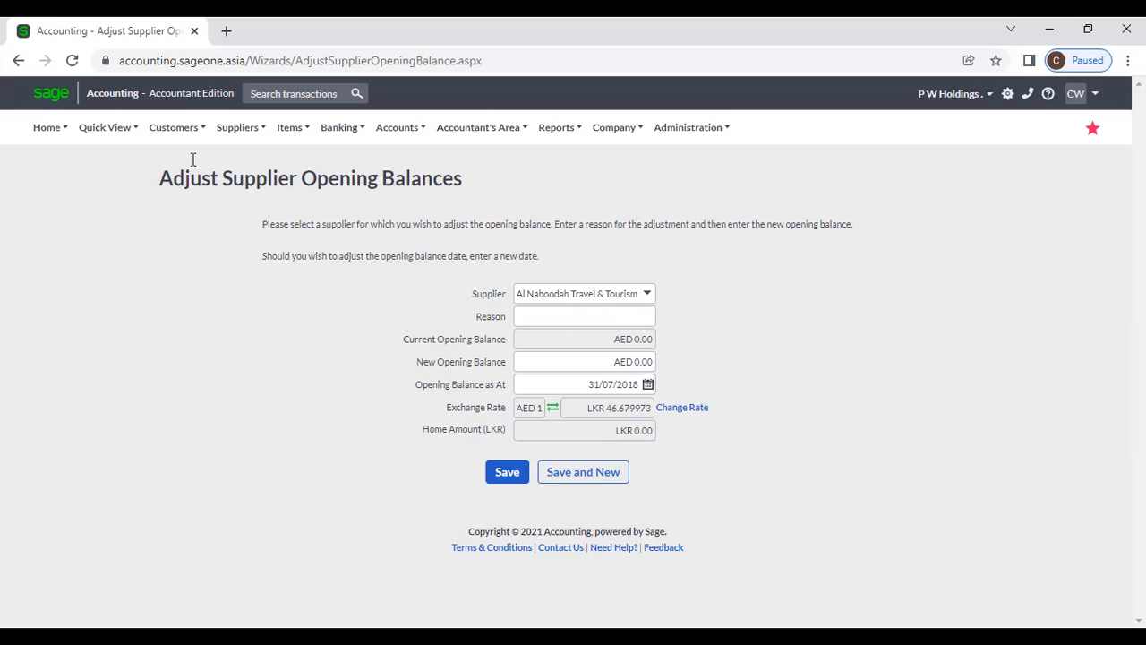
{"action": "left_click", "coordinate": [175, 127]}
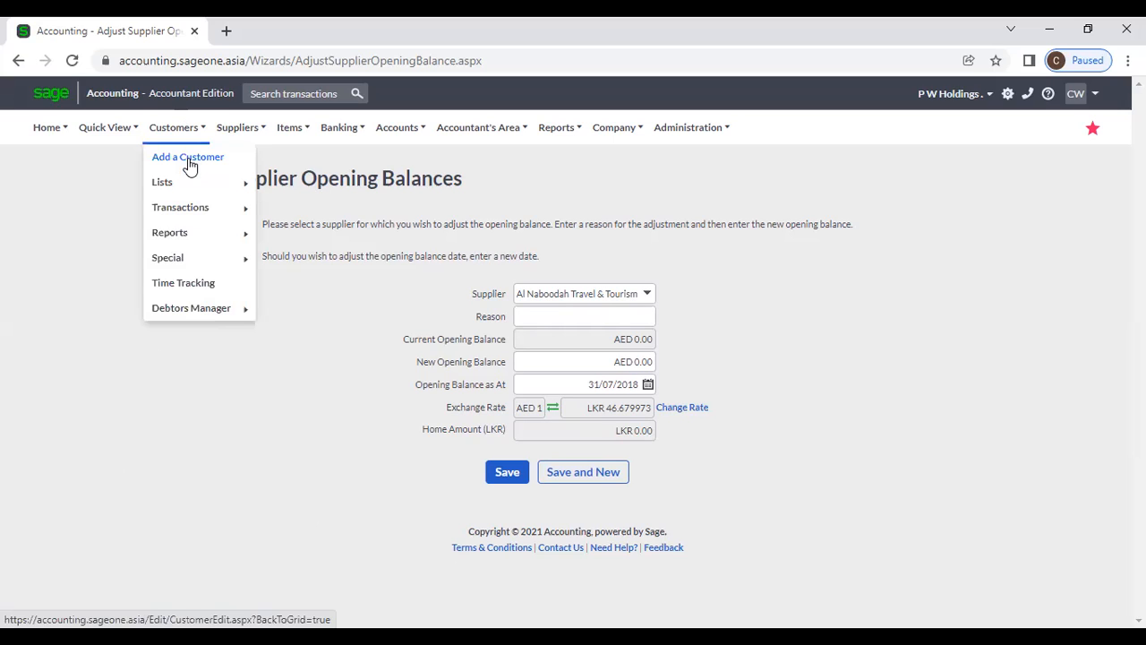
{"action": "left_click", "coordinate": [190, 167]}
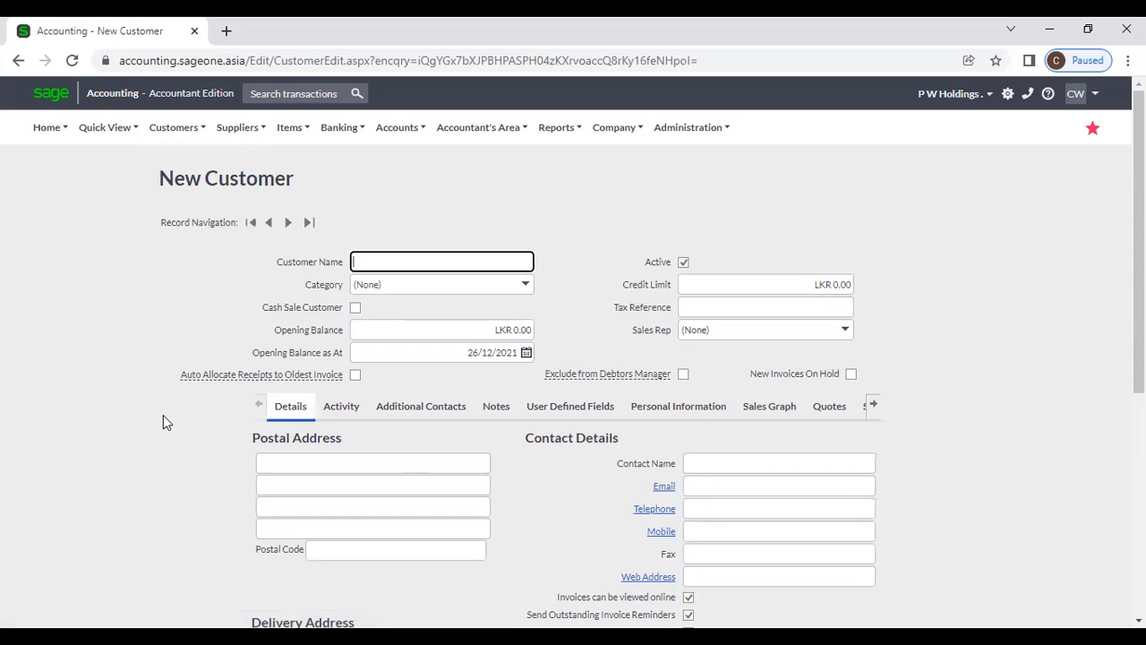
{"action": "left_click", "coordinate": [163, 414]}
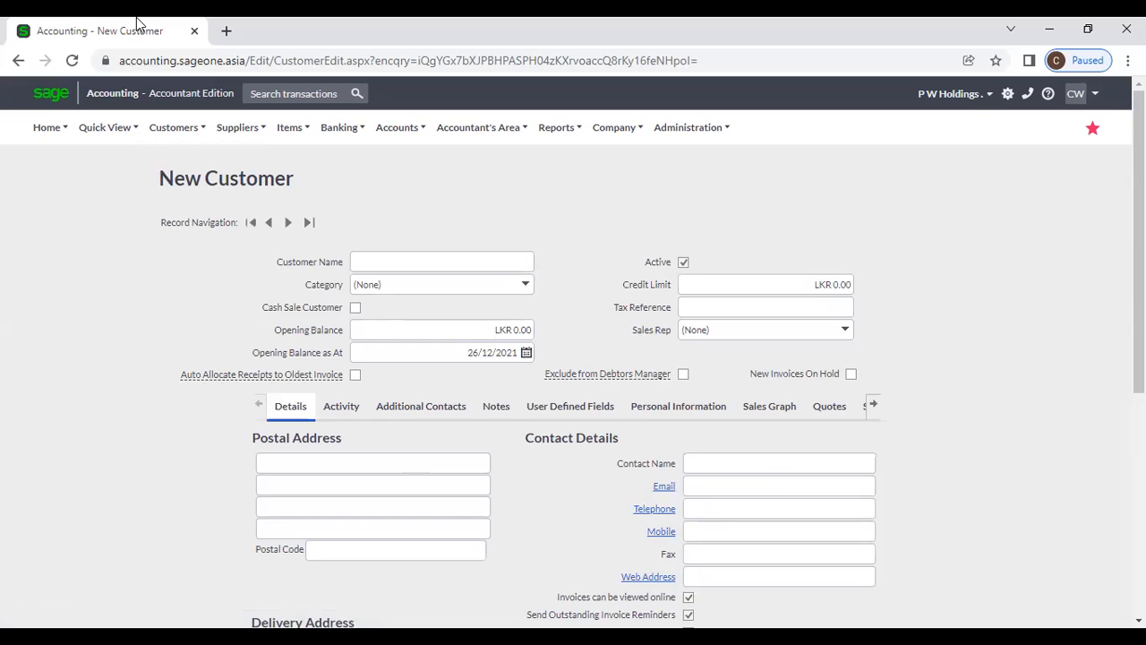
{"action": "mouse_move", "coordinate": [51, 128]}
{"action": "mouse_move", "coordinate": [159, 137]}
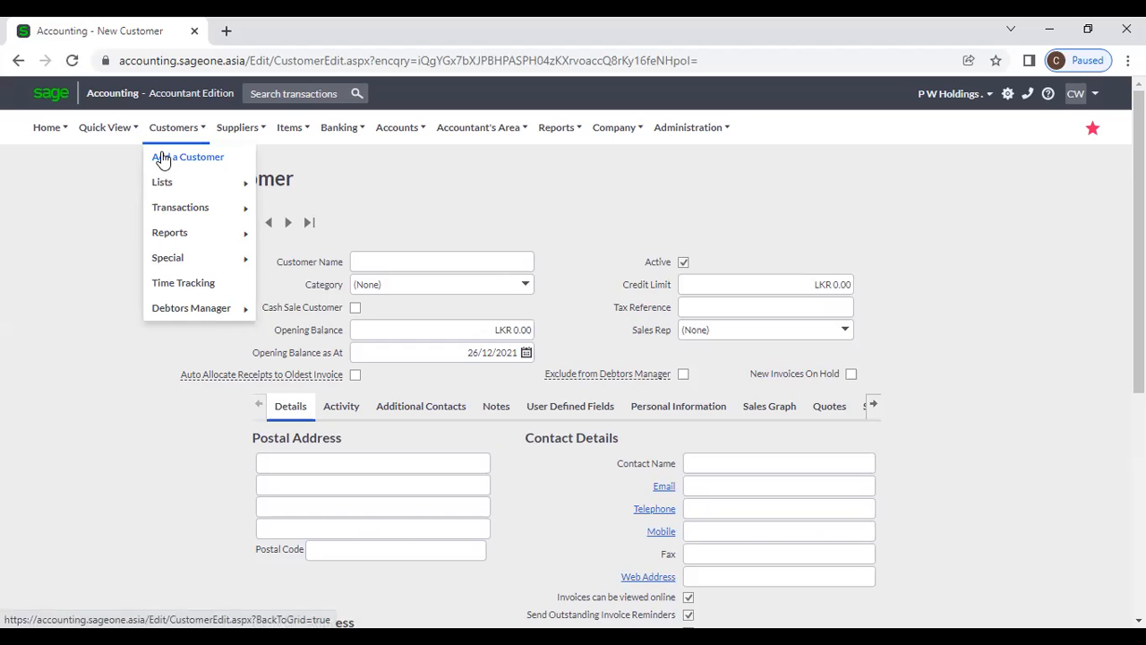
{"action": "left_click", "coordinate": [171, 159]}
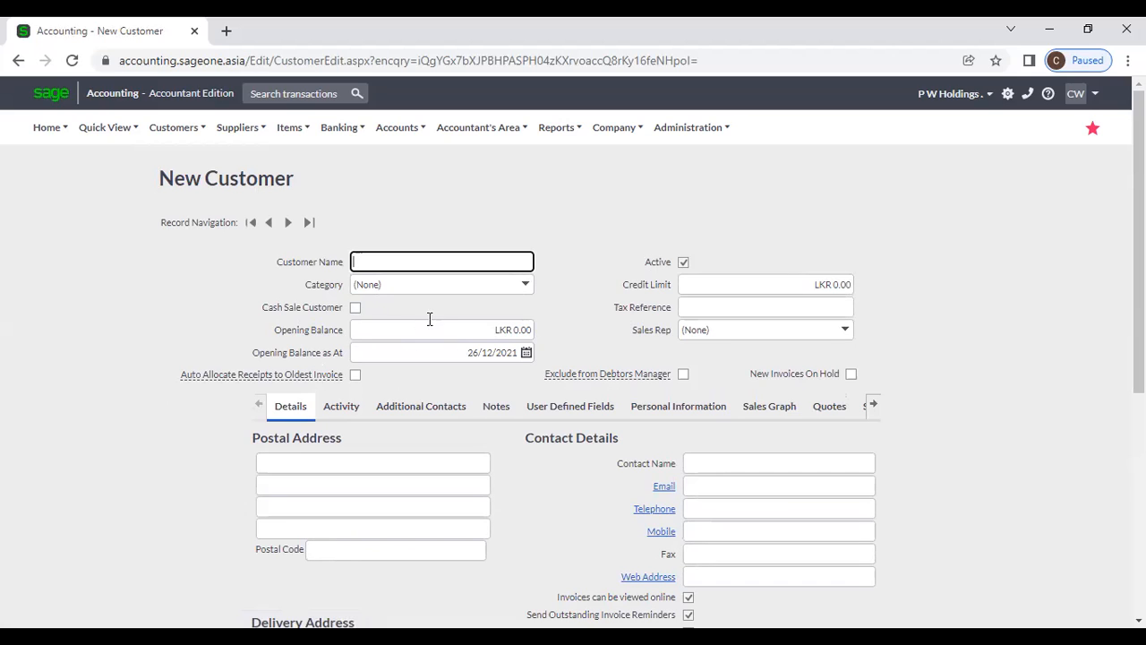
{"action": "type", "text": "P W Holdings"}
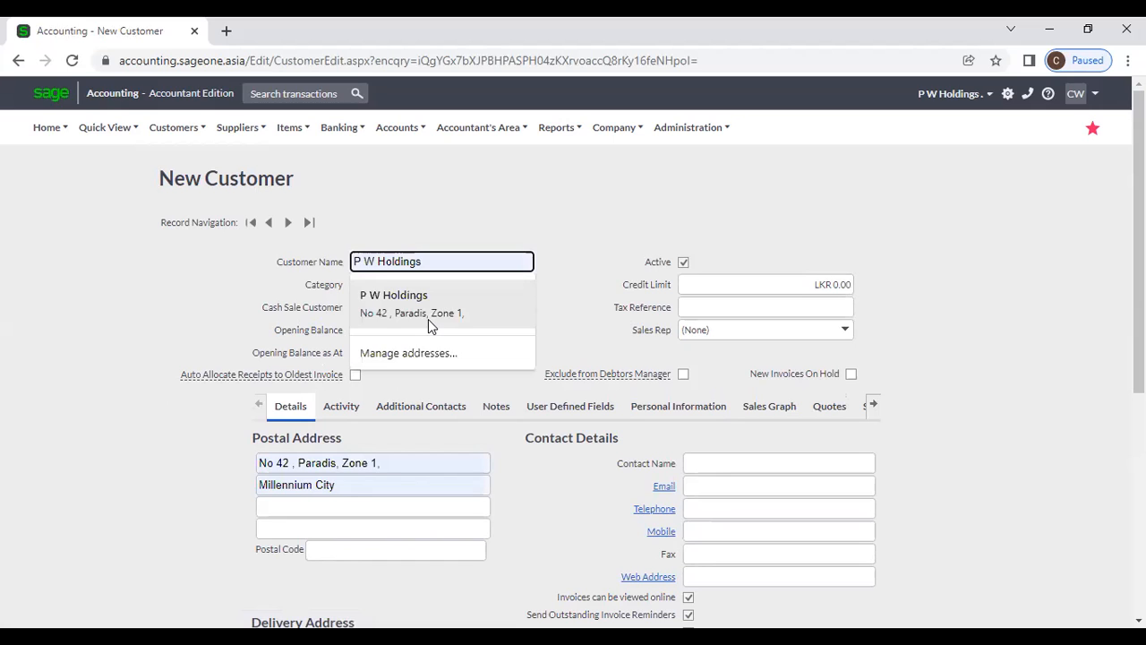
{"action": "left_click", "coordinate": [430, 320]}
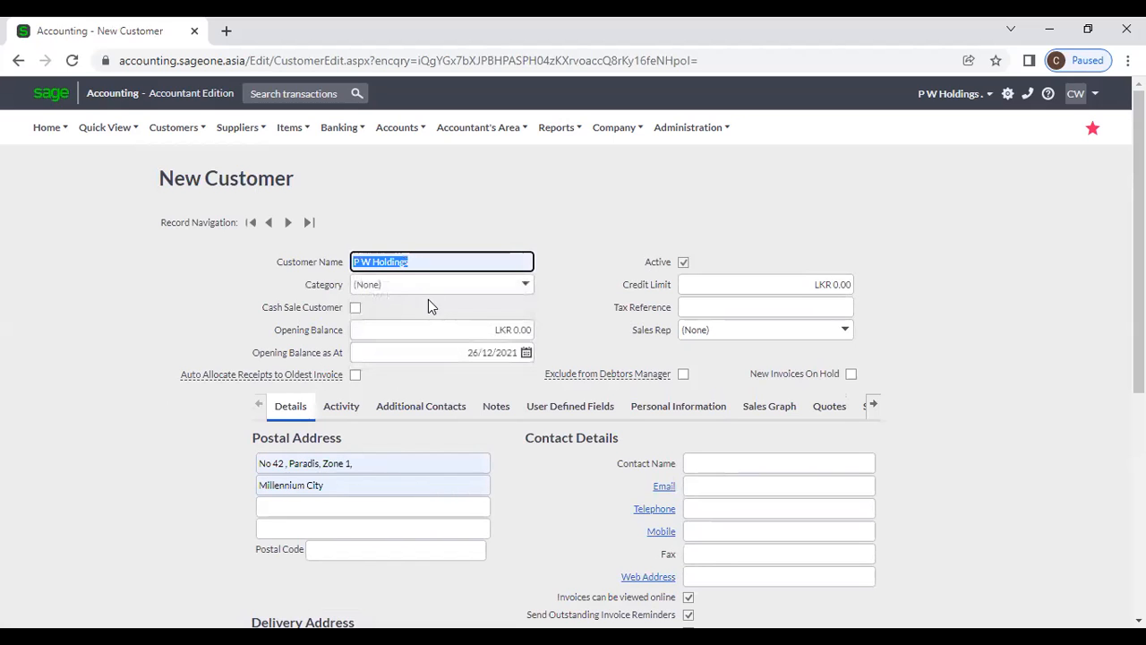
Look over the available customer categories and the form for adding a new category, closing it without saving
{"action": "left_click", "coordinate": [522, 286]}
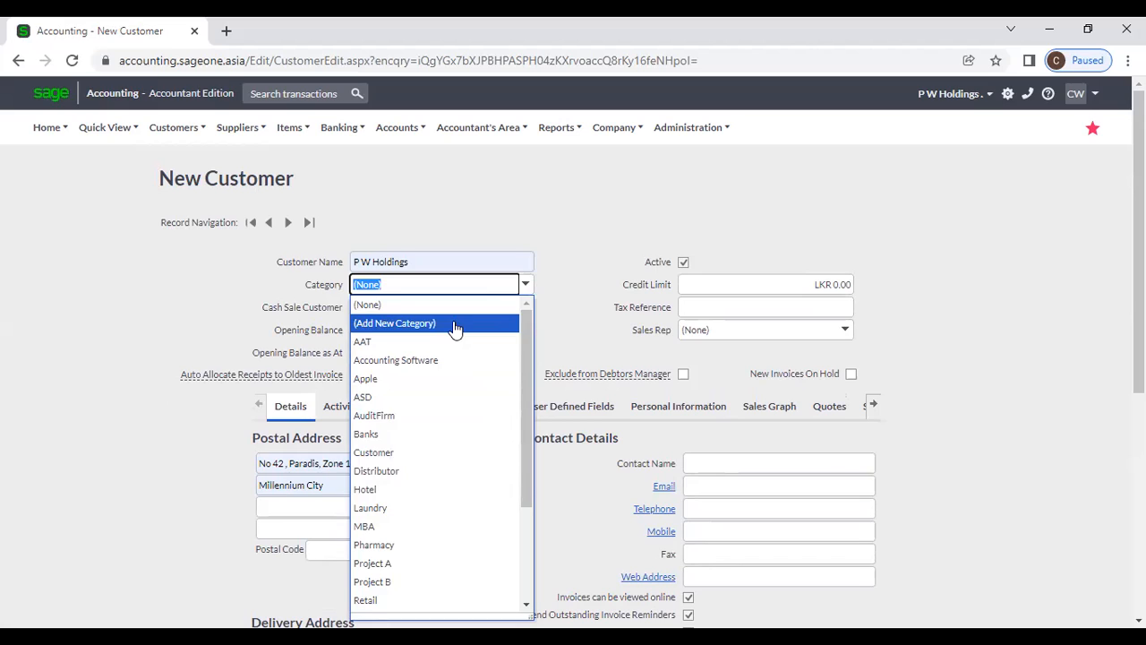
{"action": "left_click", "coordinate": [449, 227]}
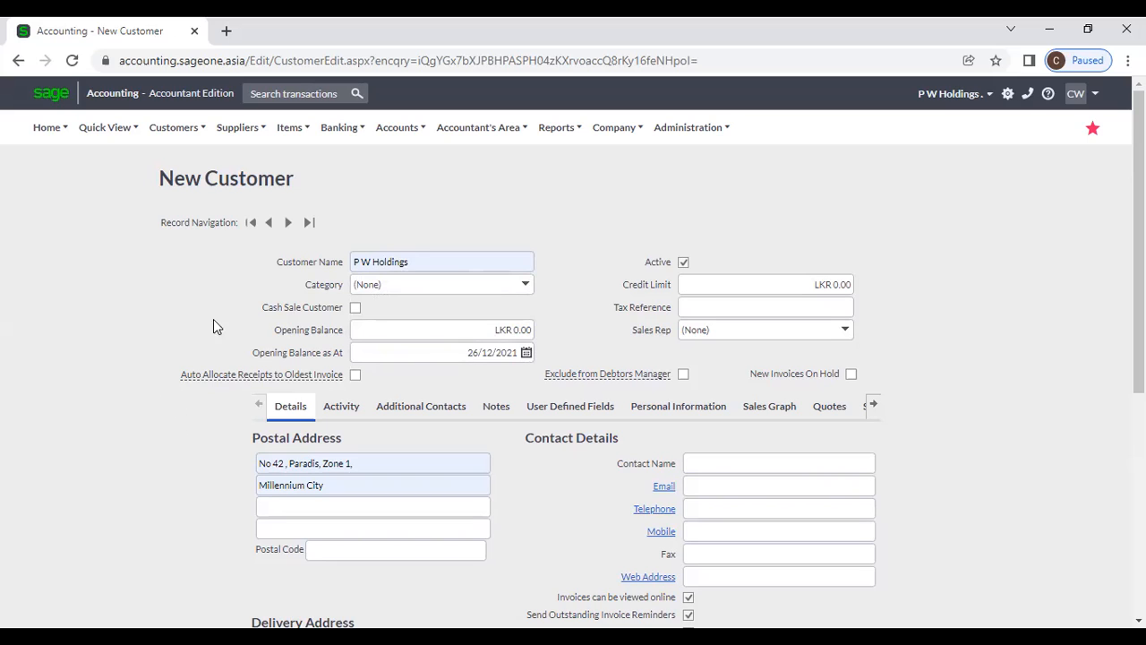
{"action": "left_click", "coordinate": [525, 290]}
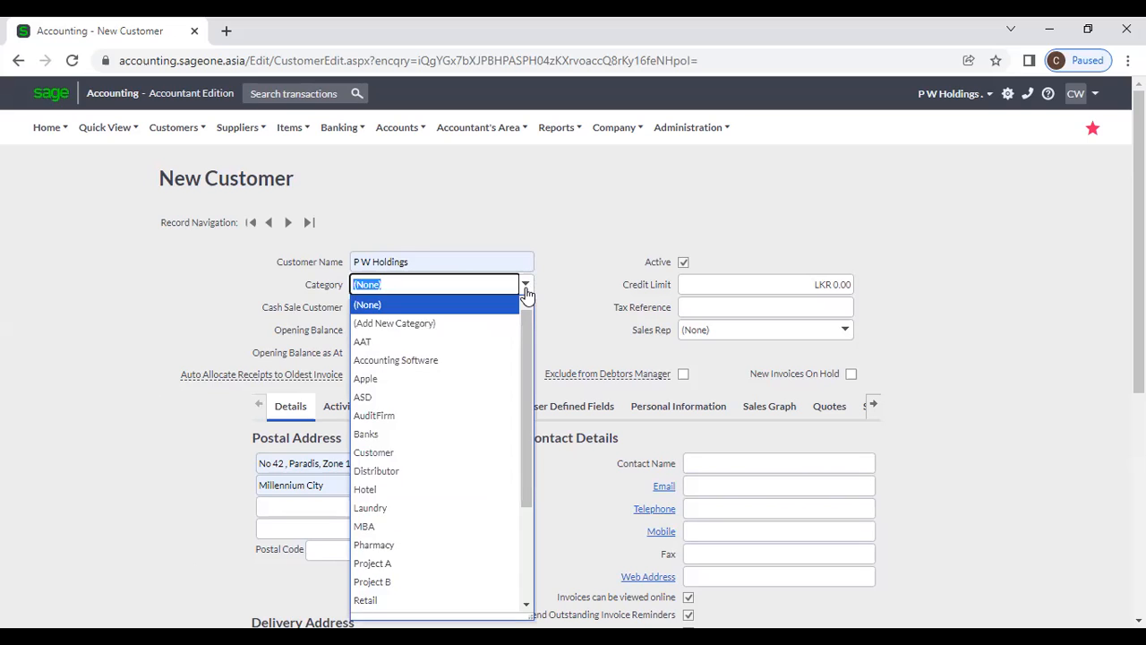
{"action": "left_click", "coordinate": [486, 324]}
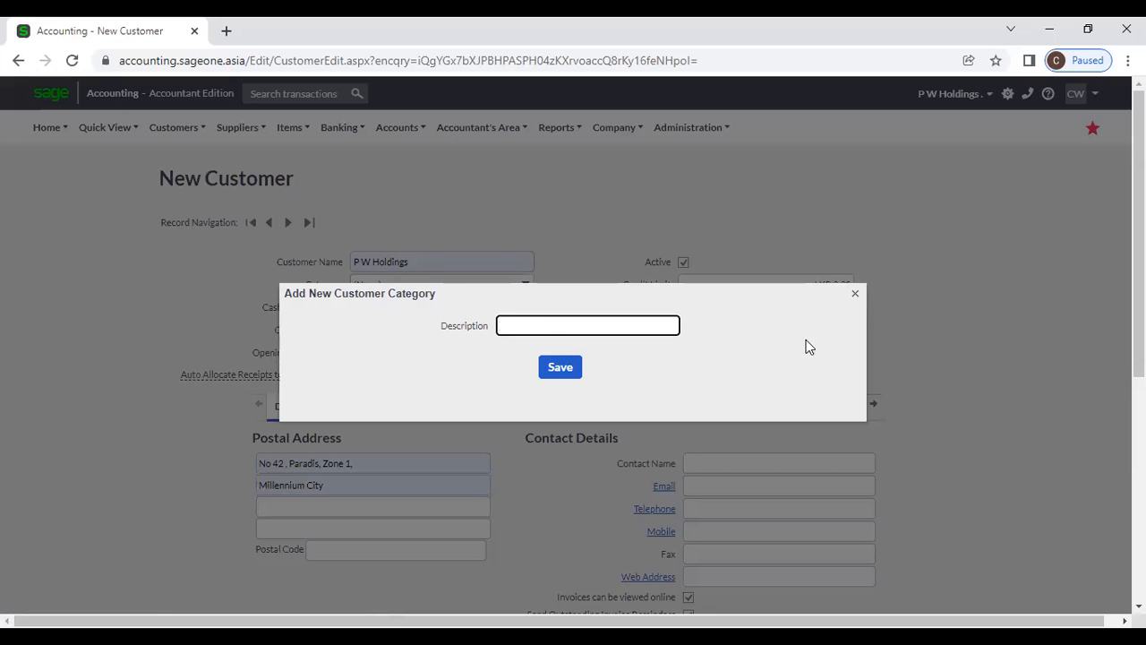
{"action": "left_click", "coordinate": [855, 294]}
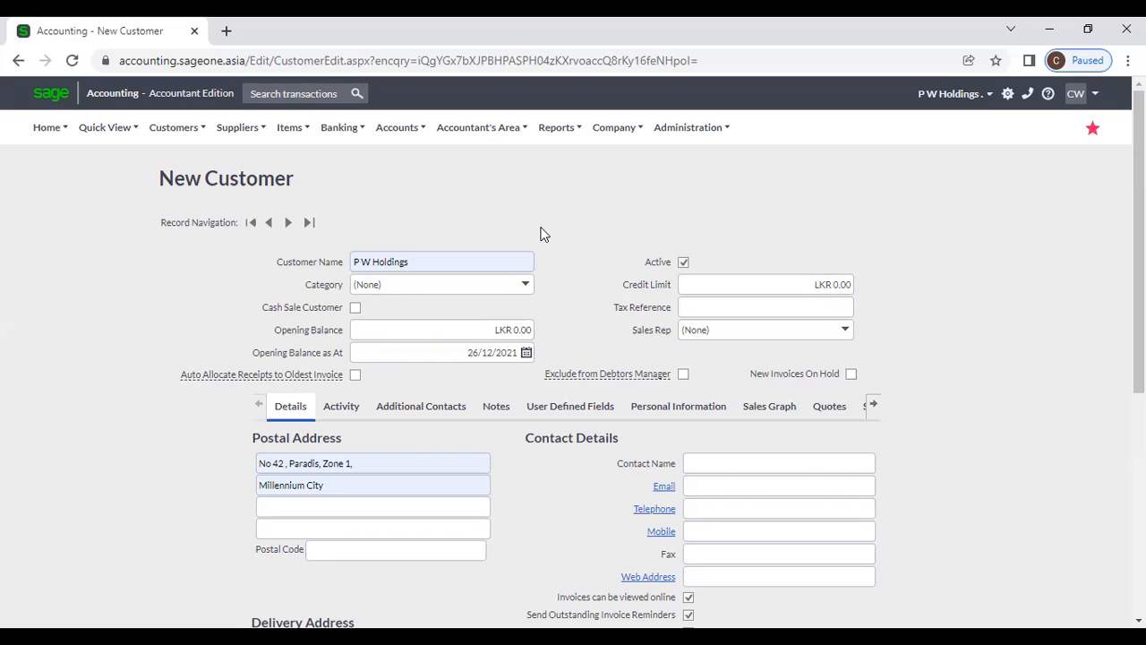
Mark P W Holdings as a cash sale customer, review the affected address and contact fields, and clear the option again
{"action": "left_click", "coordinate": [355, 307]}
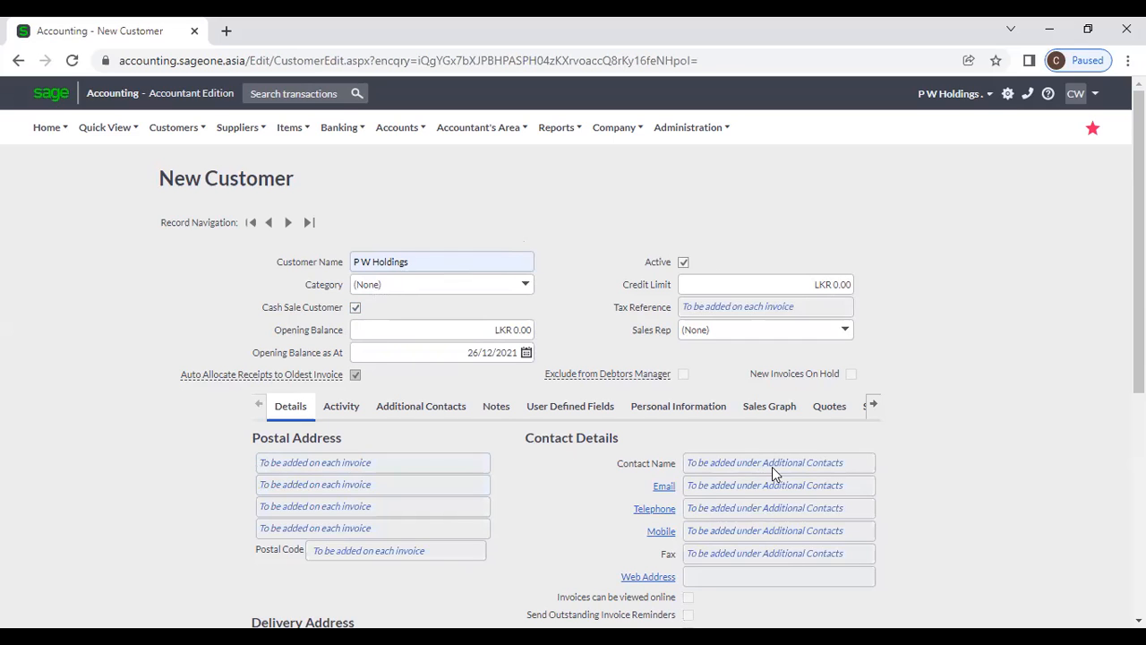
{"action": "scroll", "coordinate": [772, 467], "scroll_direction": "down", "scroll_amount": 1}
{"action": "scroll", "coordinate": [771, 468], "scroll_direction": "down", "scroll_amount": 3}
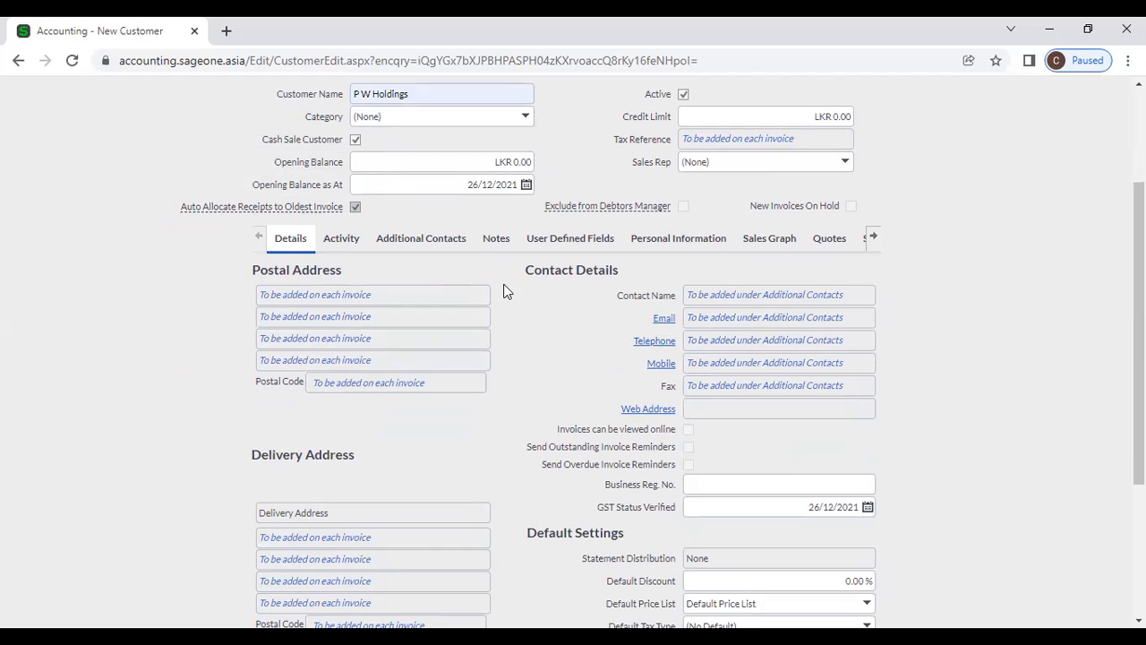
{"action": "scroll", "coordinate": [435, 363], "scroll_direction": "up", "scroll_amount": 2}
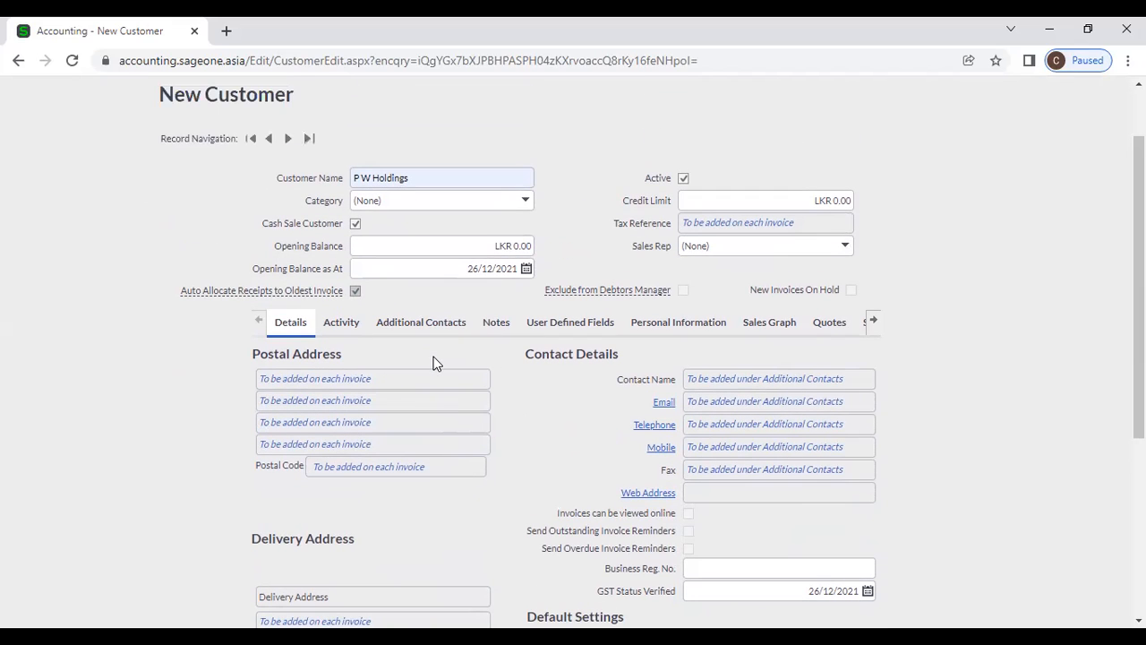
{"action": "left_click", "coordinate": [356, 223]}
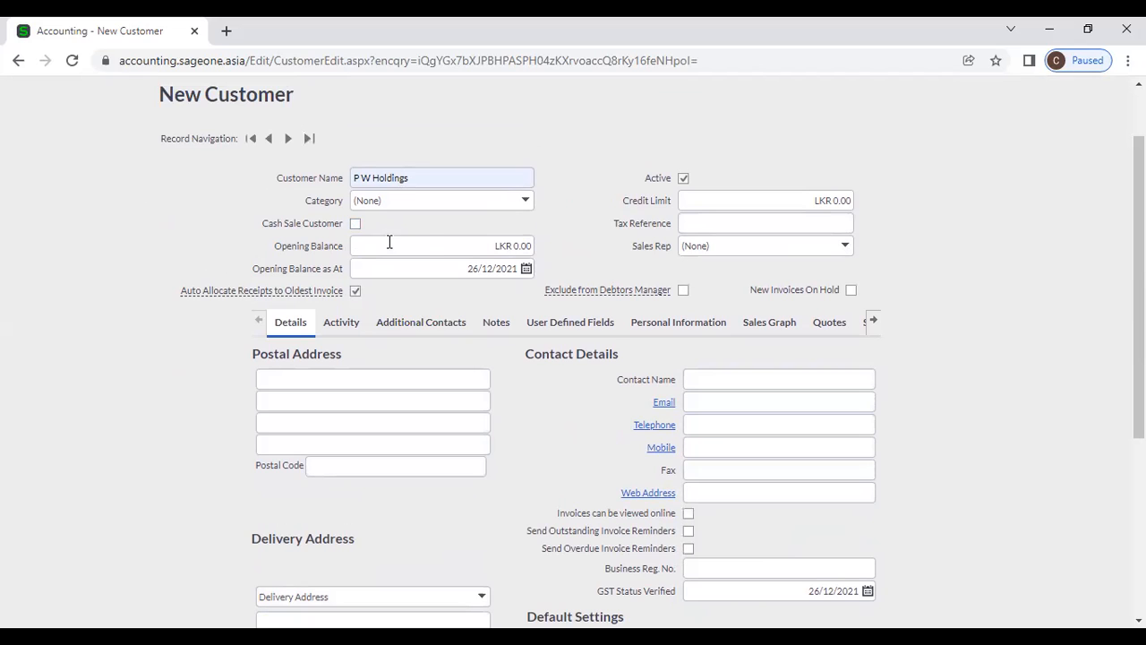
Look over the opening balance and its date, and set the customer's credit limit to LKR 50,000.00
{"action": "left_click", "coordinate": [430, 245]}
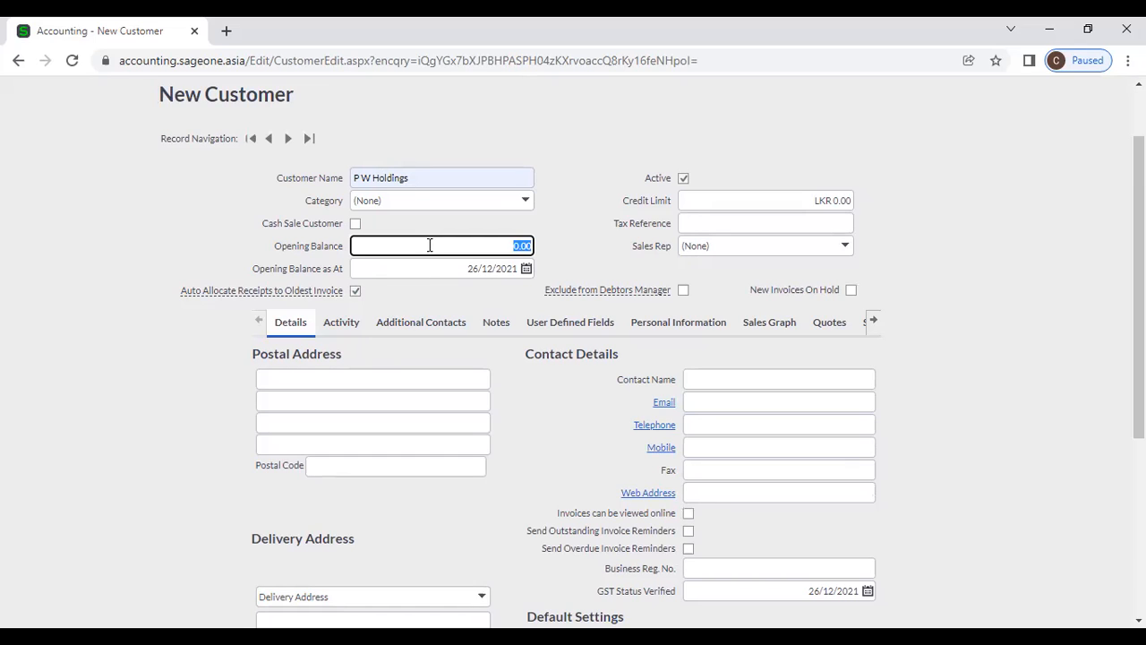
{"action": "key", "text": "Tab"}
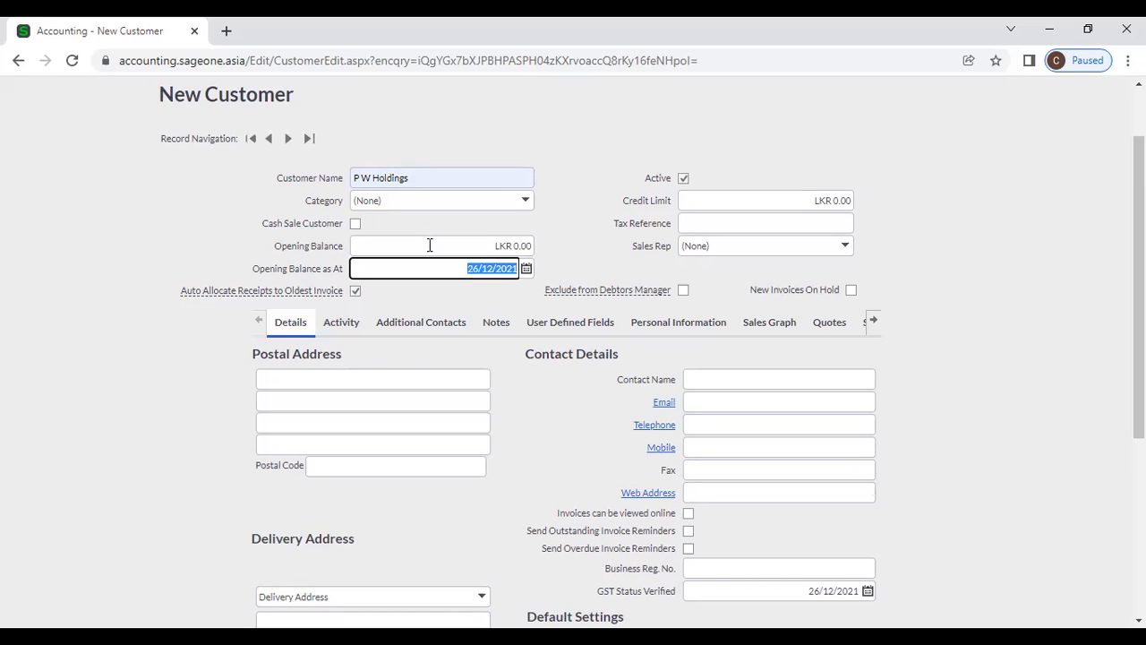
{"action": "left_click", "coordinate": [734, 199]}
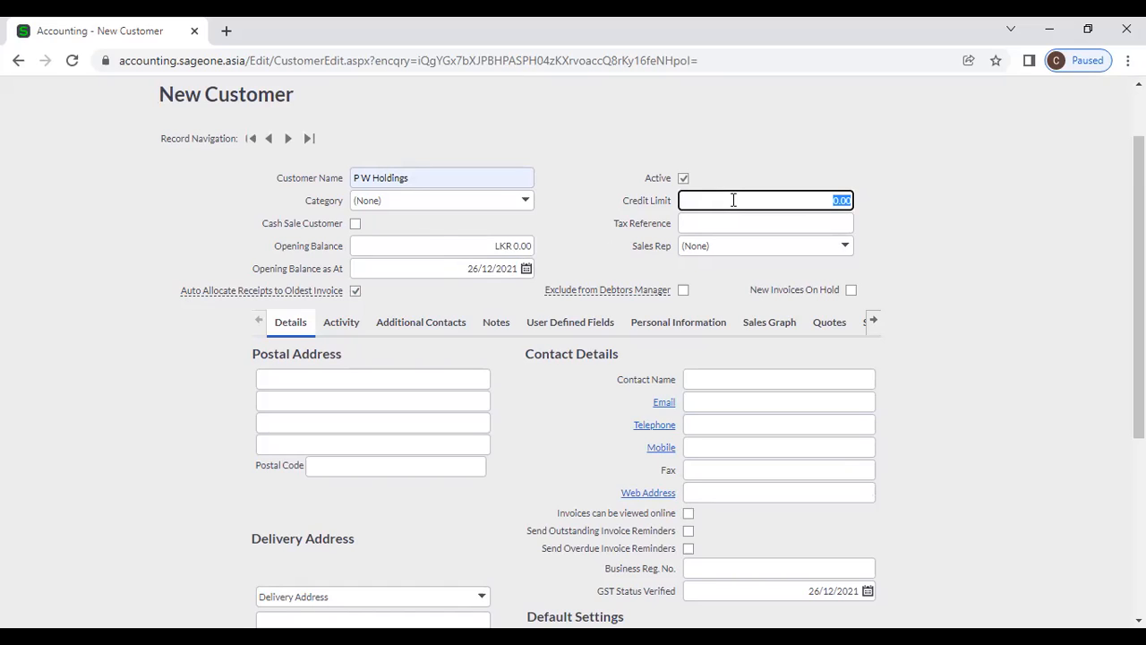
{"action": "key", "text": "BackSpace"}
{"action": "type", "text": "50000"}
{"action": "key", "text": "Tab"}
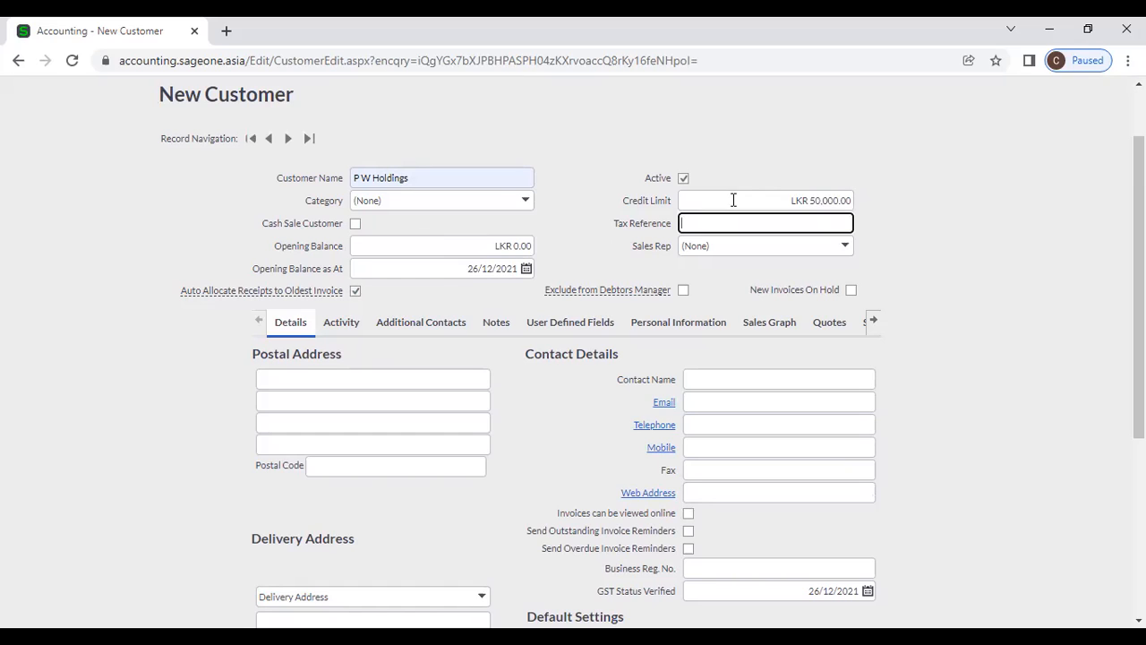
Fill in the customer's tax reference from the second saved suggestion
{"action": "type", "text": "1"}
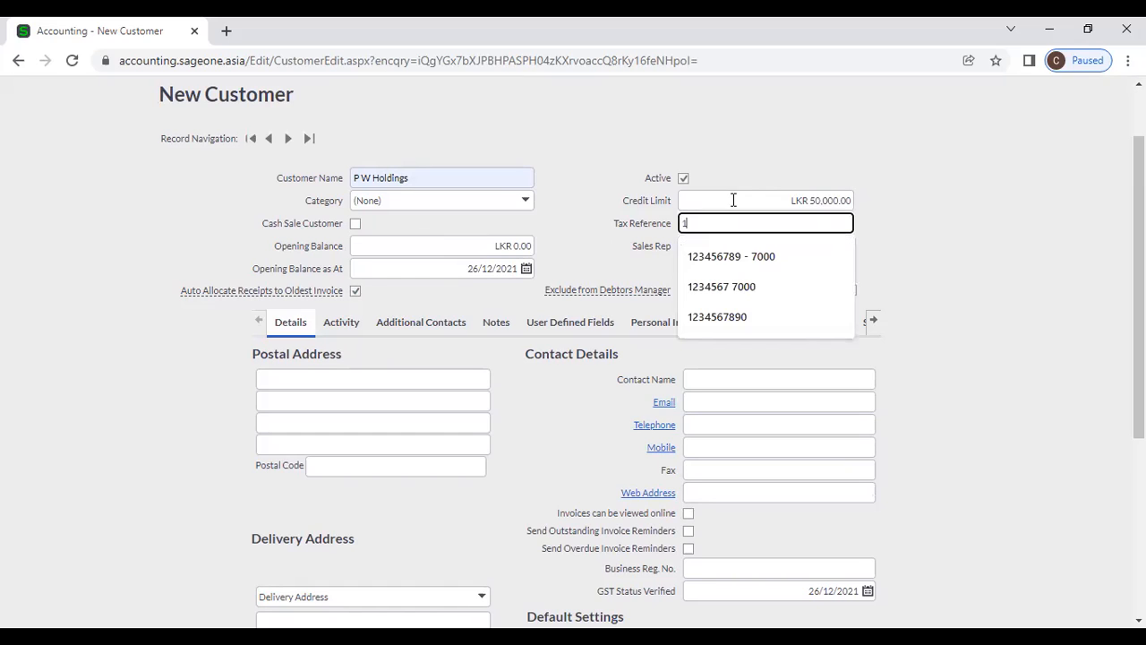
{"action": "key", "text": "Down"}
{"action": "key", "text": "Down"}
{"action": "key", "text": "Return"}
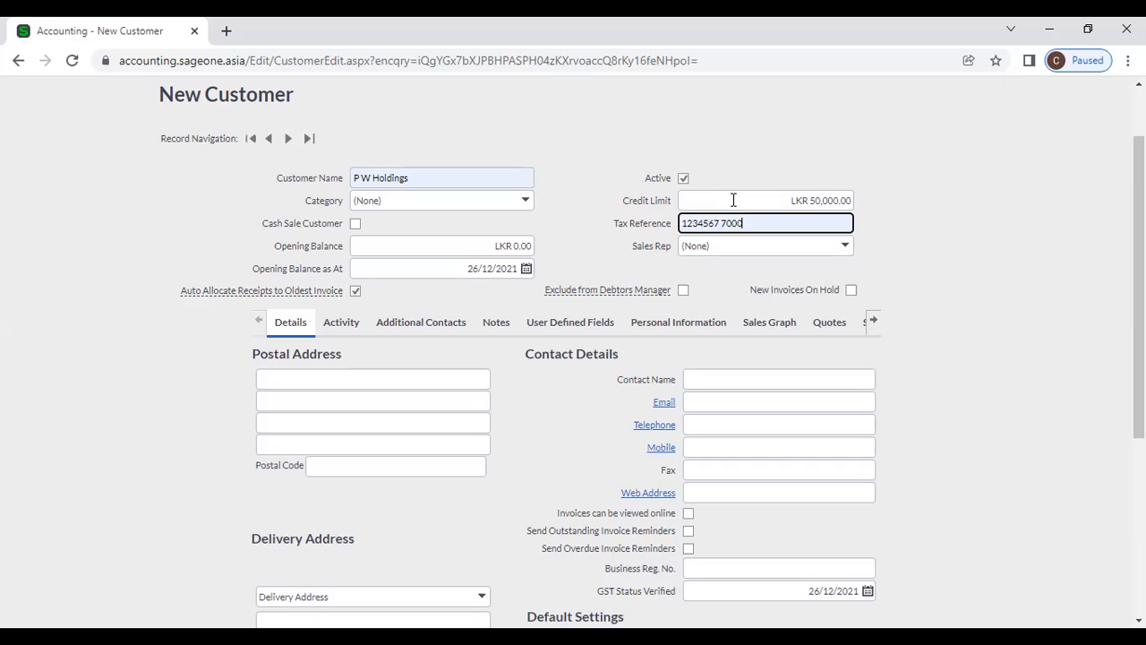
{"action": "key", "text": "Tab"}
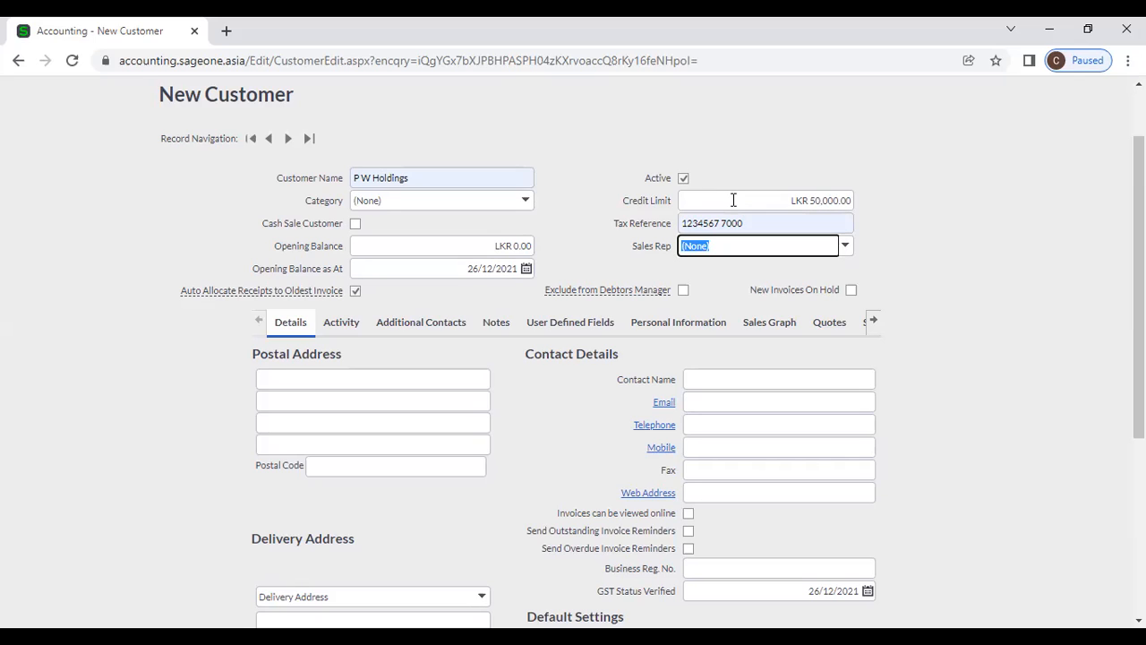
Assign the second existing sales rep in the list to the new customer
{"action": "left_click", "coordinate": [846, 247]}
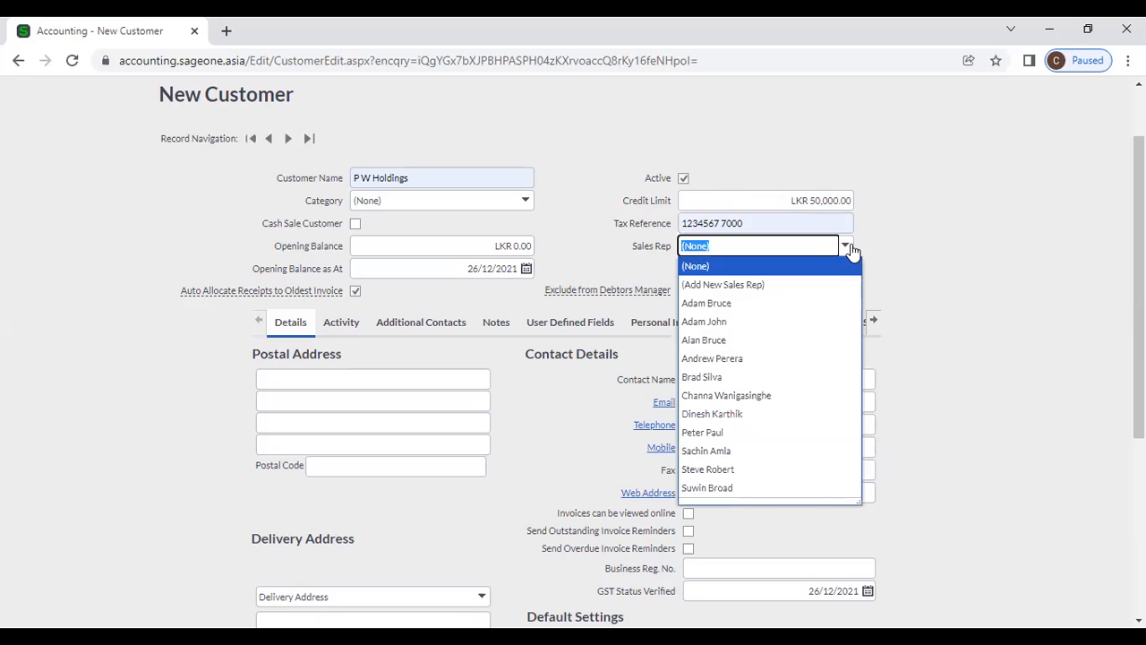
{"action": "left_click", "coordinate": [826, 321]}
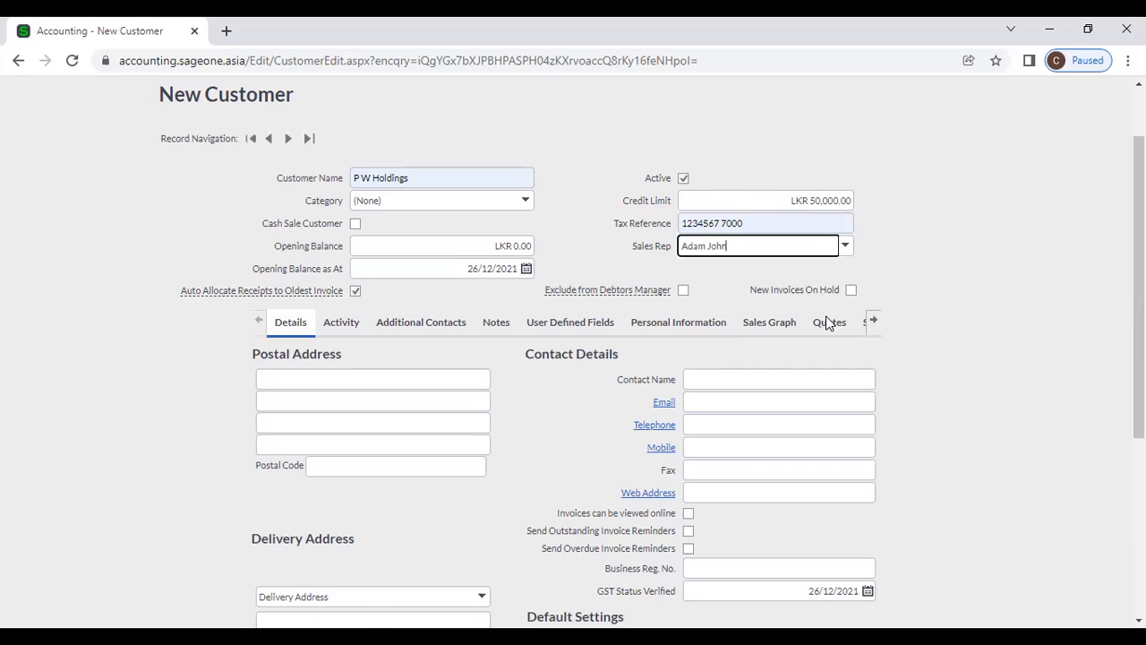
{"action": "left_click", "coordinate": [914, 280]}
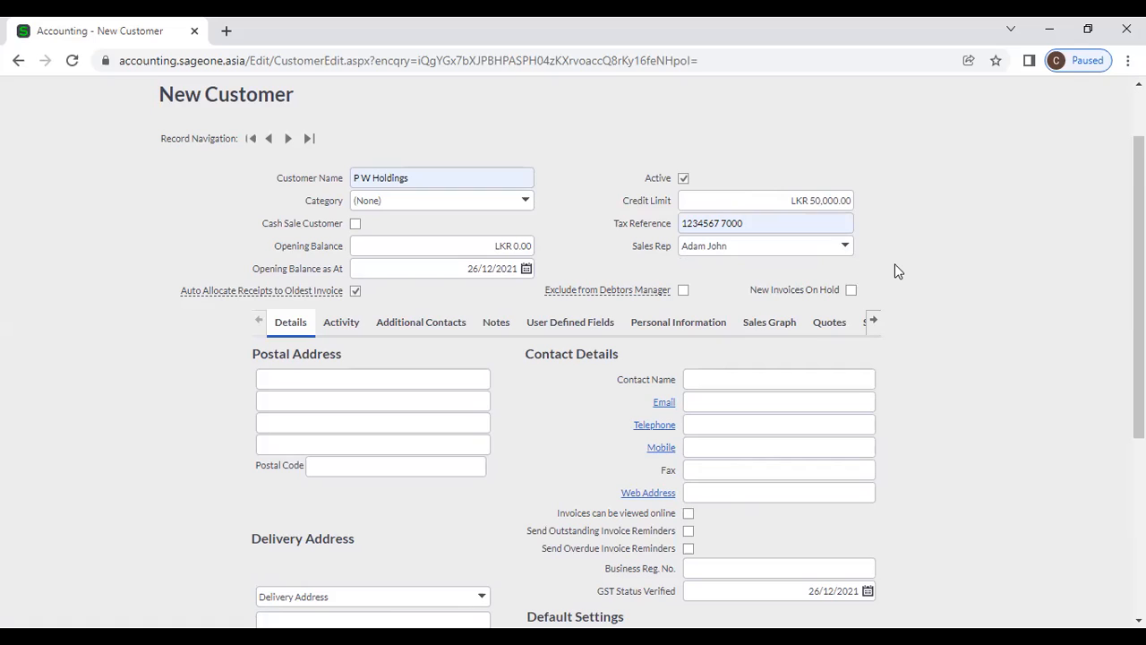
Look over the form for adding a sales rep without saving, and read the explanations of the receipt auto-allocation and Debtors Manager exclusion options
{"action": "left_click", "coordinate": [847, 248]}
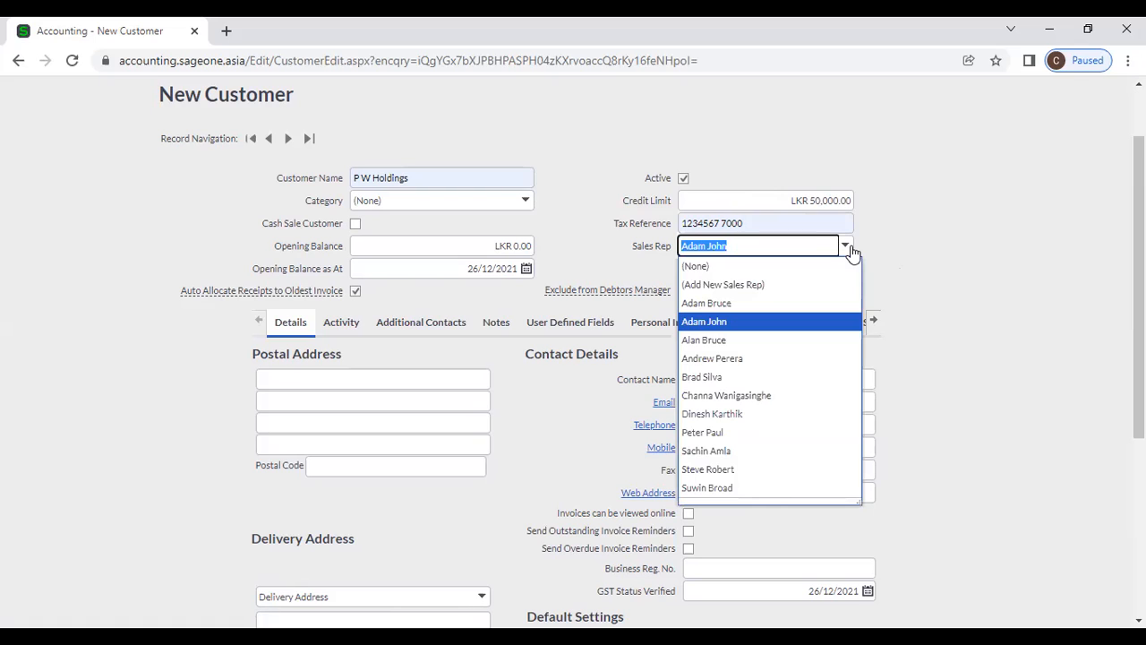
{"action": "left_click", "coordinate": [794, 285]}
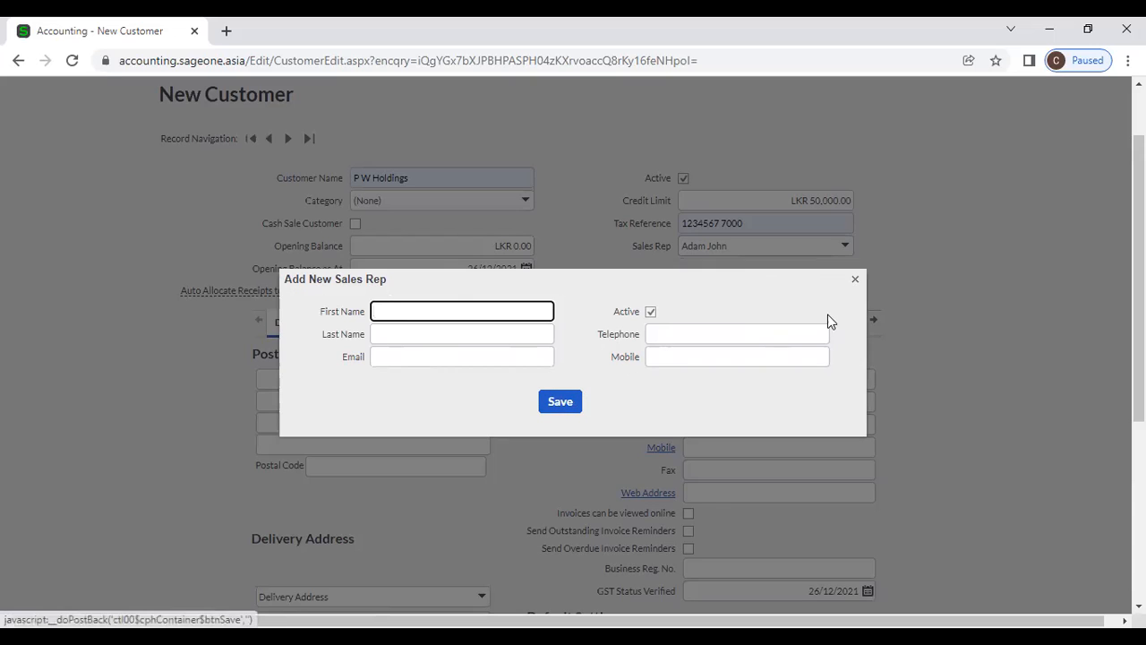
{"action": "left_click", "coordinate": [854, 280]}
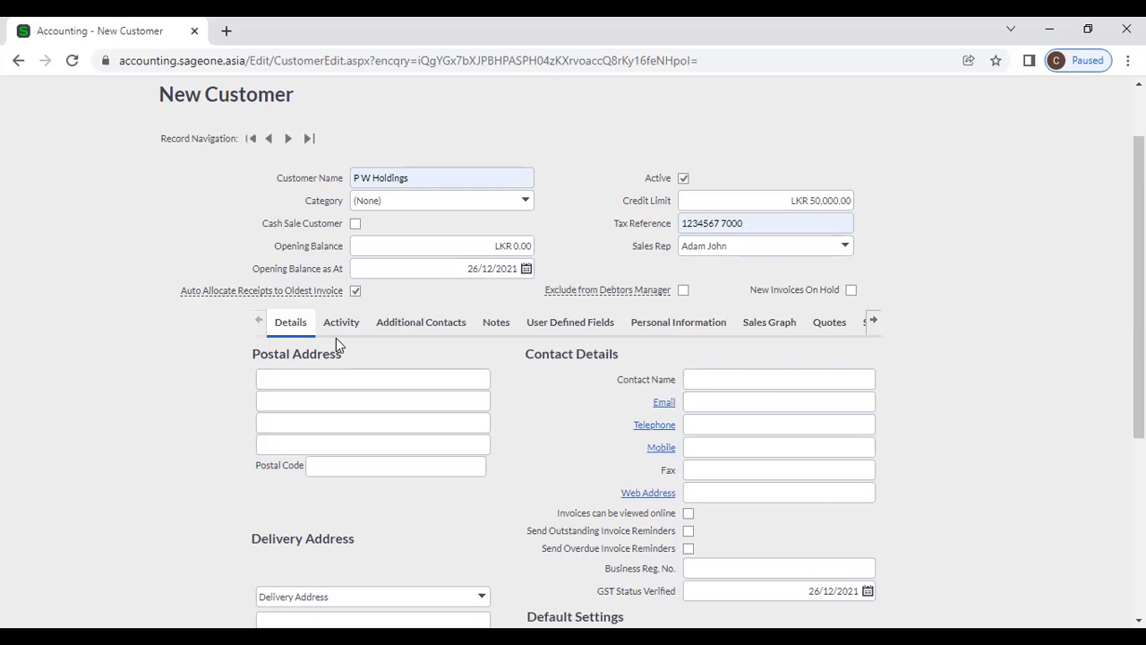
{"action": "mouse_move", "coordinate": [206, 288]}
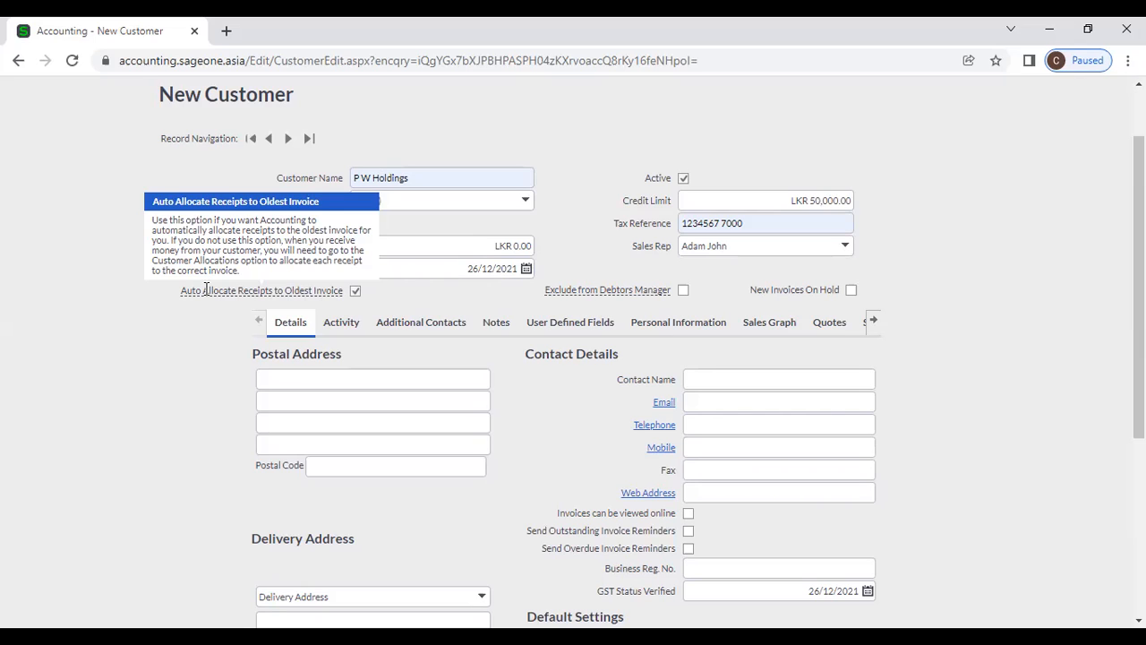
{"action": "mouse_move", "coordinate": [618, 296]}
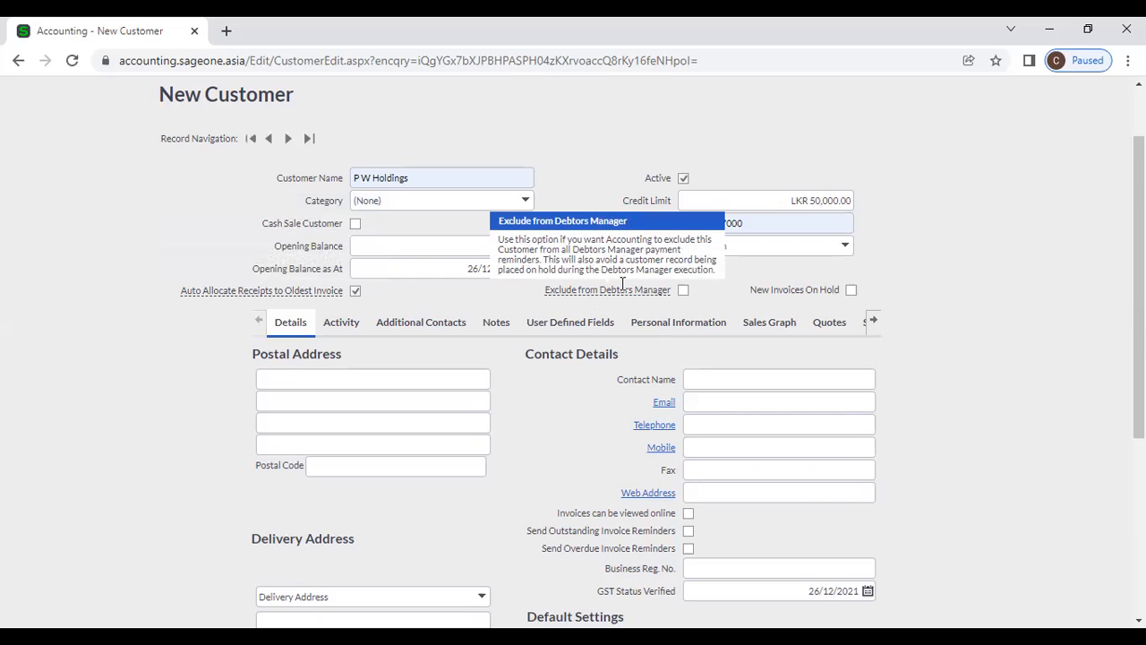
Duplicate the new customer page in a second browser tab and open My Profile there to view the billing information
{"action": "right_click", "coordinate": [116, 36]}
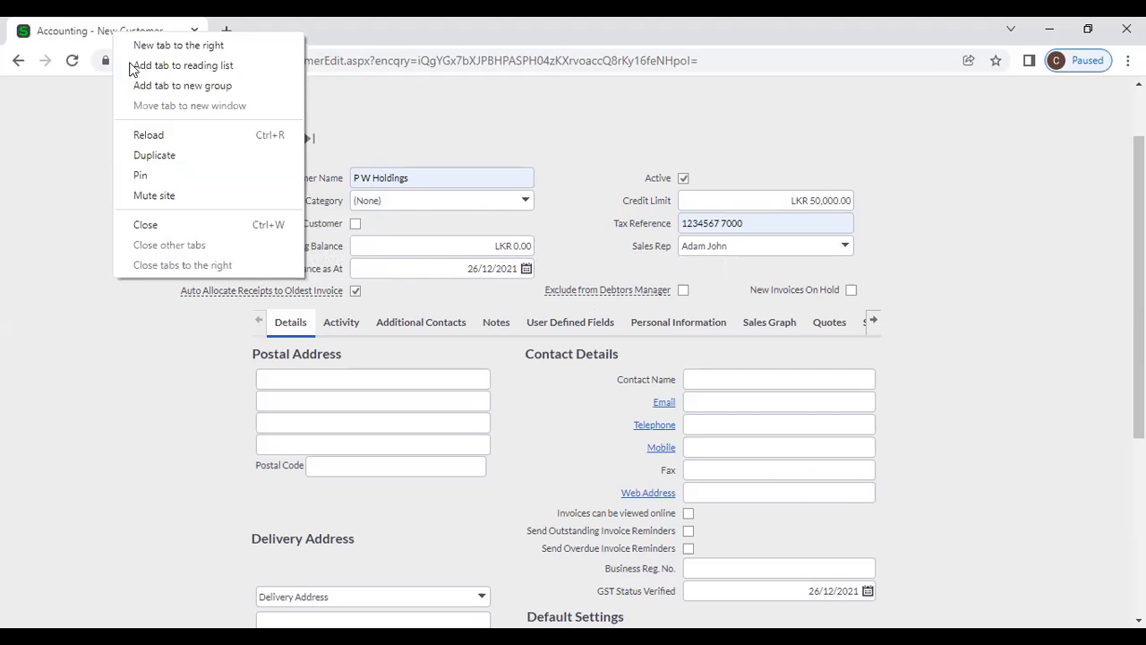
{"action": "left_click", "coordinate": [151, 156]}
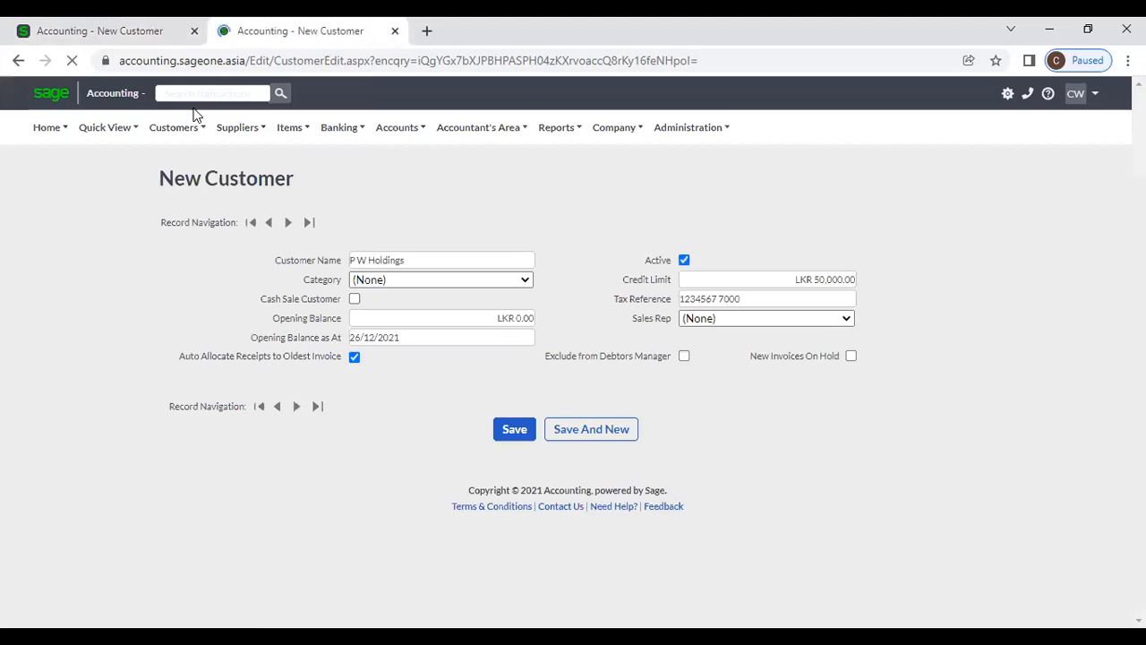
{"action": "mouse_move", "coordinate": [184, 134]}
{"action": "mouse_move", "coordinate": [185, 314]}
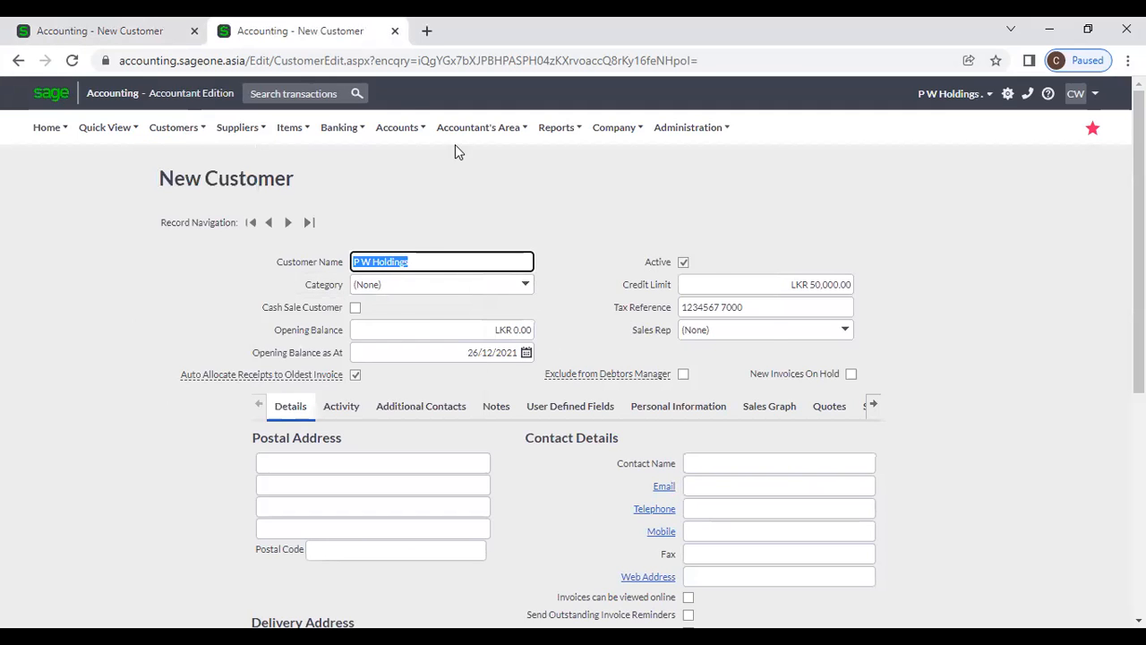
{"action": "mouse_move", "coordinate": [607, 134]}
{"action": "mouse_move", "coordinate": [689, 134]}
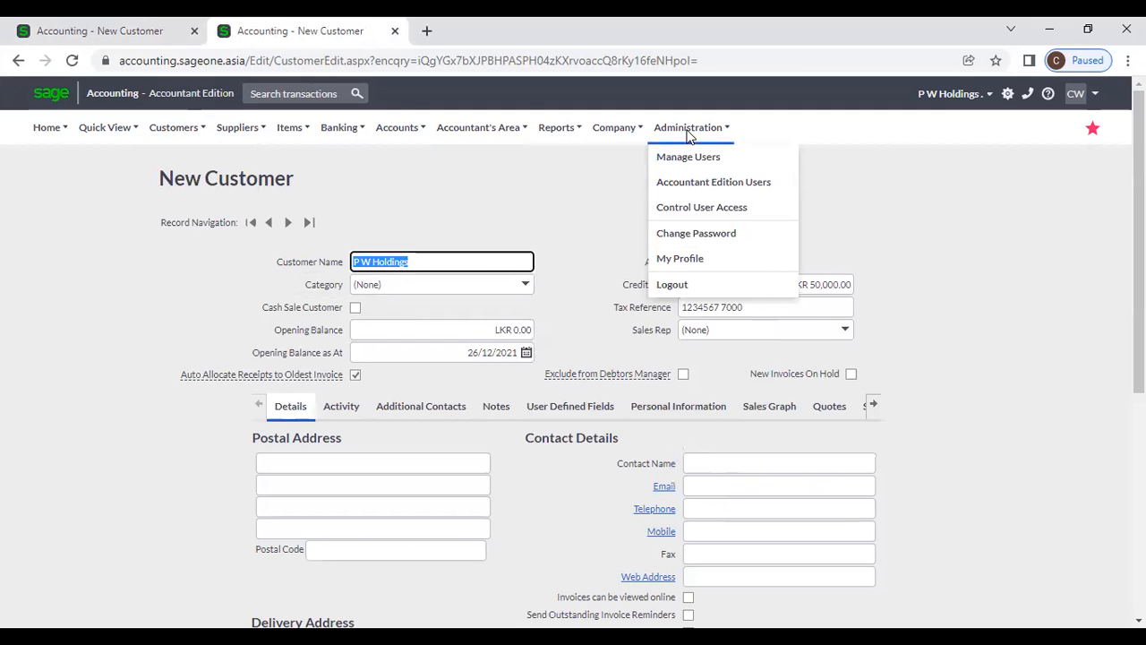
{"action": "left_click", "coordinate": [689, 262]}
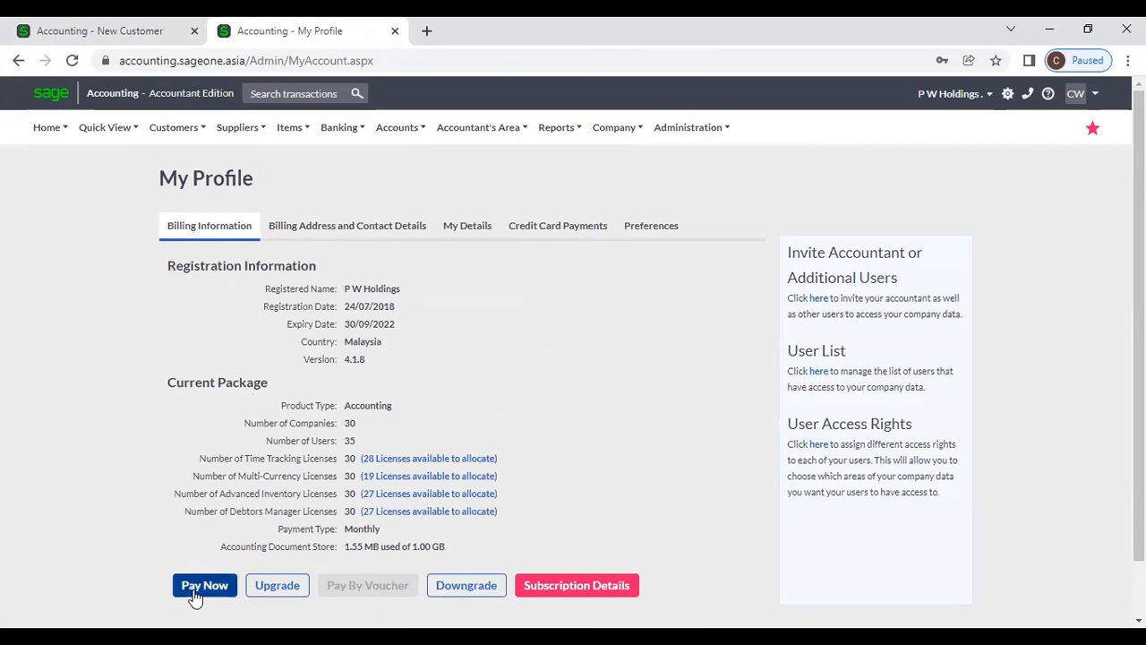
Look over the subscription upgrade and module options, trying 1 additional Debtors Manager licence without proceeding
{"action": "left_click", "coordinate": [277, 584]}
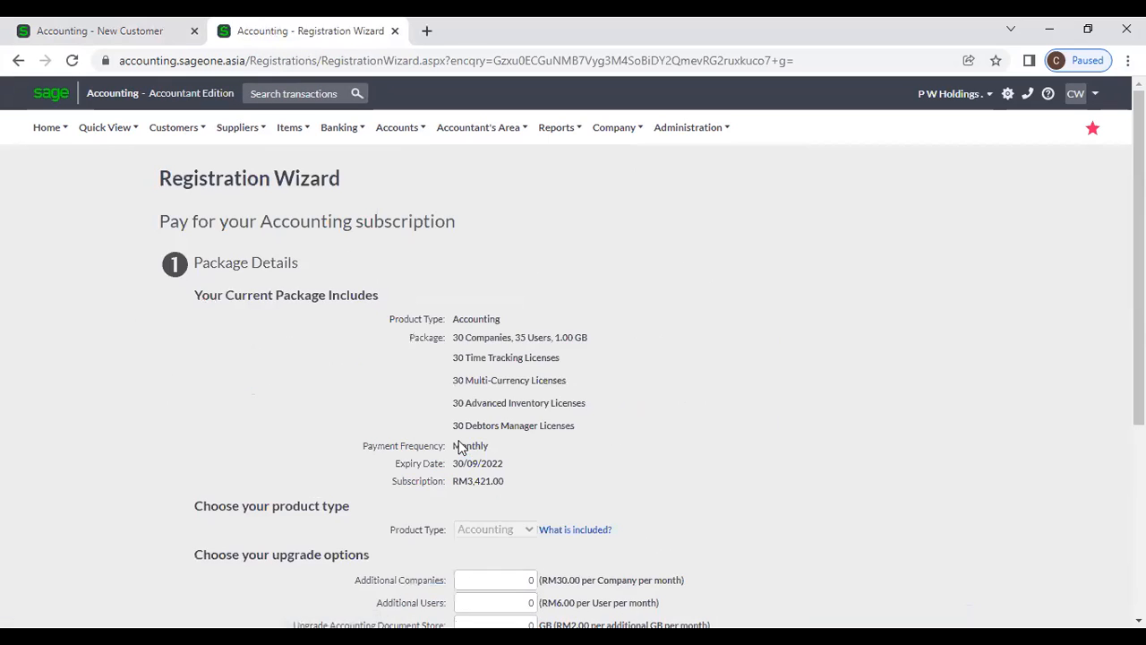
{"action": "scroll", "coordinate": [458, 448], "scroll_direction": "down", "scroll_amount": 4}
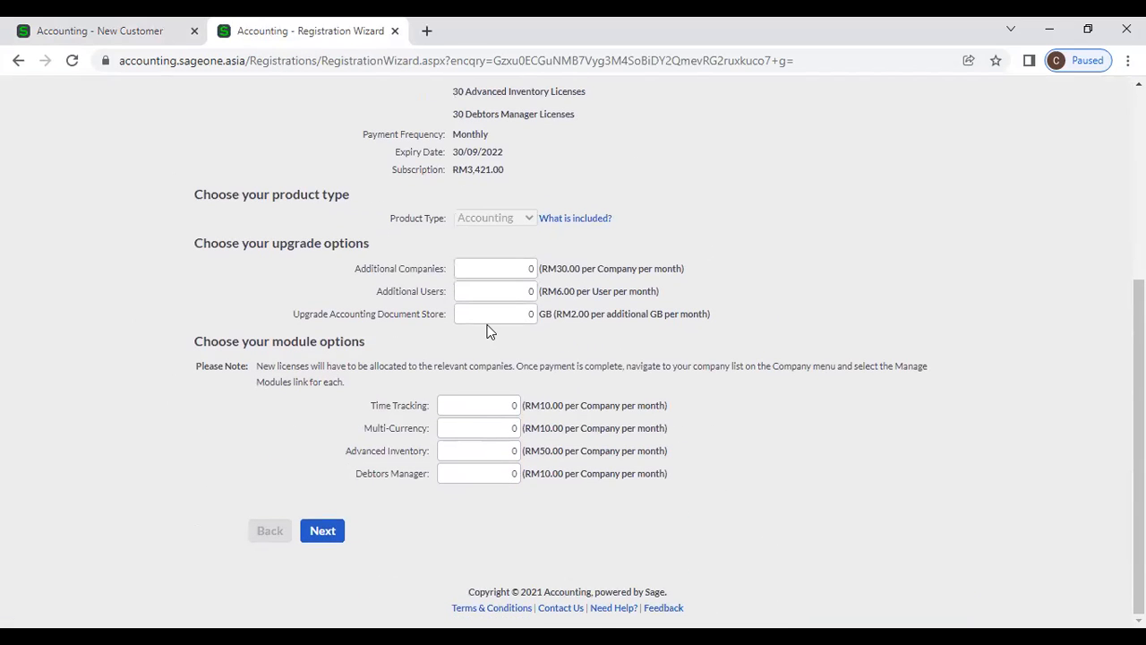
{"action": "left_click", "coordinate": [480, 469]}
{"action": "type", "text": "1"}
{"action": "left_click", "coordinate": [431, 500]}
Open the Debtors Manager's Outstanding Invoices Workflow and examine its interaction timeline from invoice issued through overdue to payment received
{"action": "left_click", "coordinate": [173, 134]}
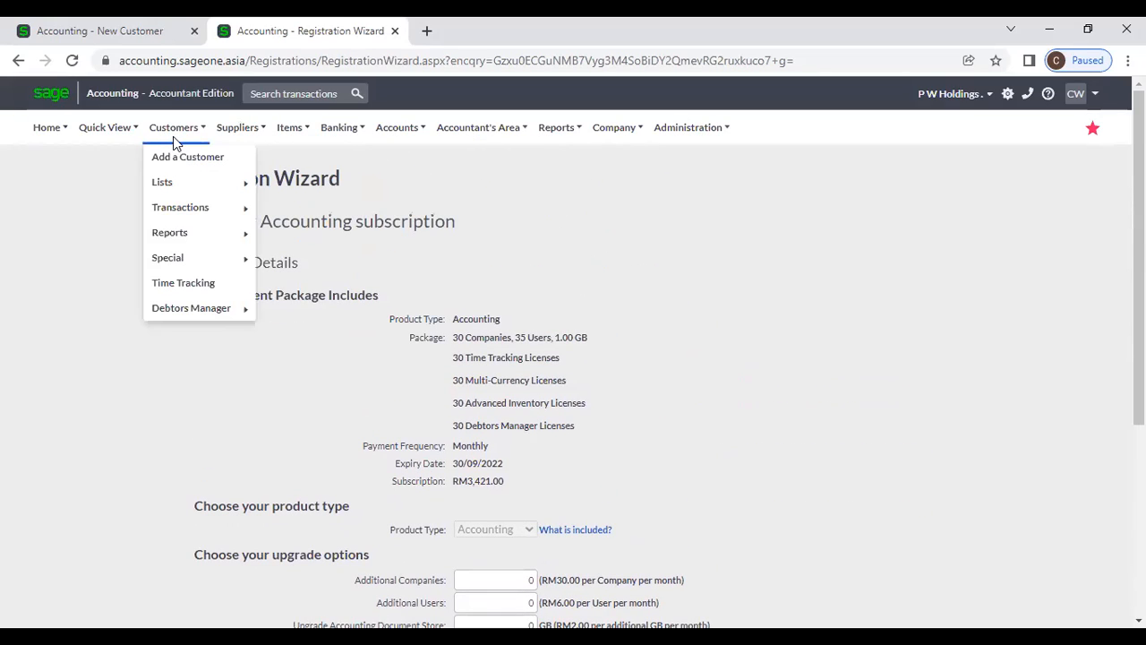
{"action": "mouse_move", "coordinate": [182, 268]}
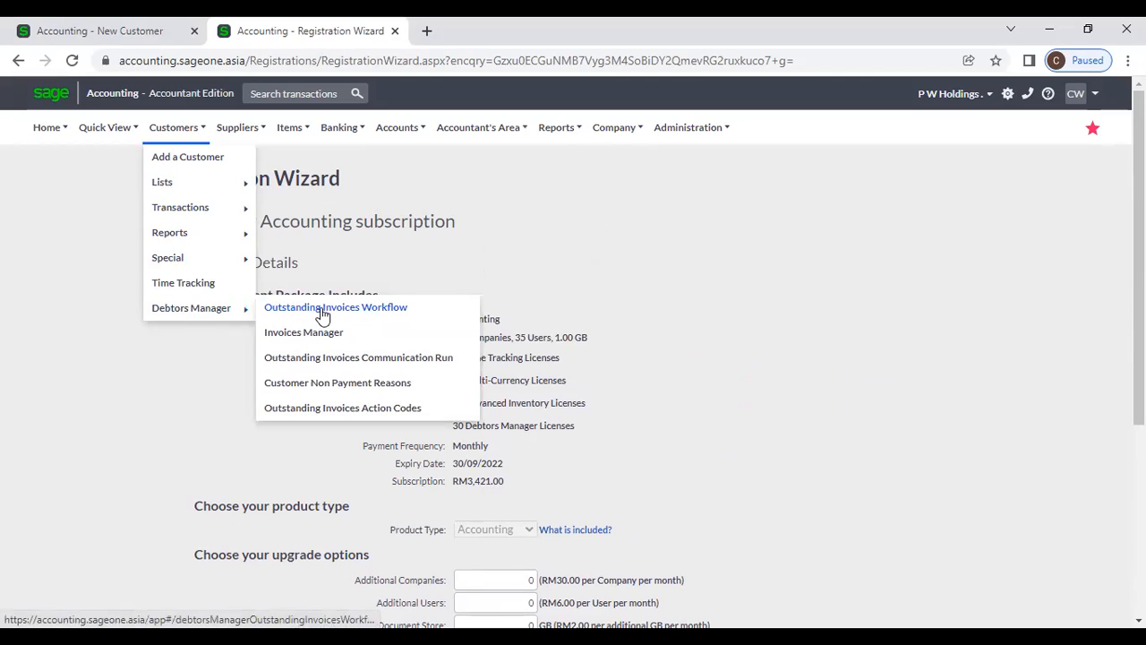
{"action": "left_click", "coordinate": [448, 317]}
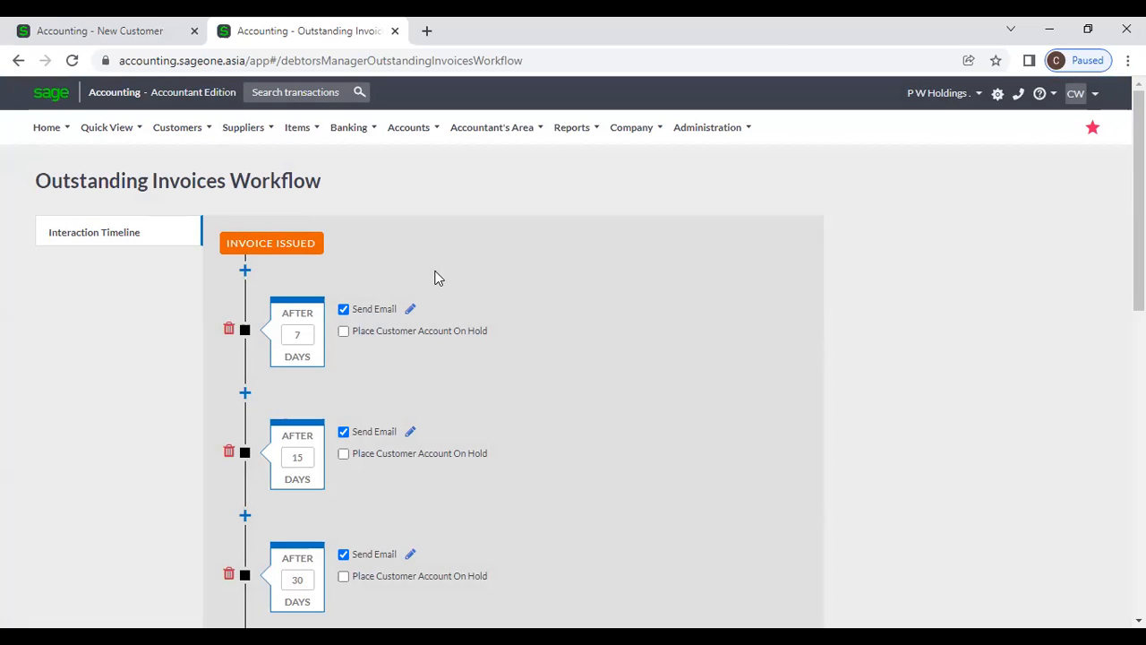
{"action": "scroll", "coordinate": [477, 347], "scroll_direction": "down", "scroll_amount": 2}
{"action": "scroll", "coordinate": [477, 347], "scroll_direction": "up", "scroll_amount": 2}
{"action": "scroll", "coordinate": [400, 421], "scroll_direction": "down", "scroll_amount": 4}
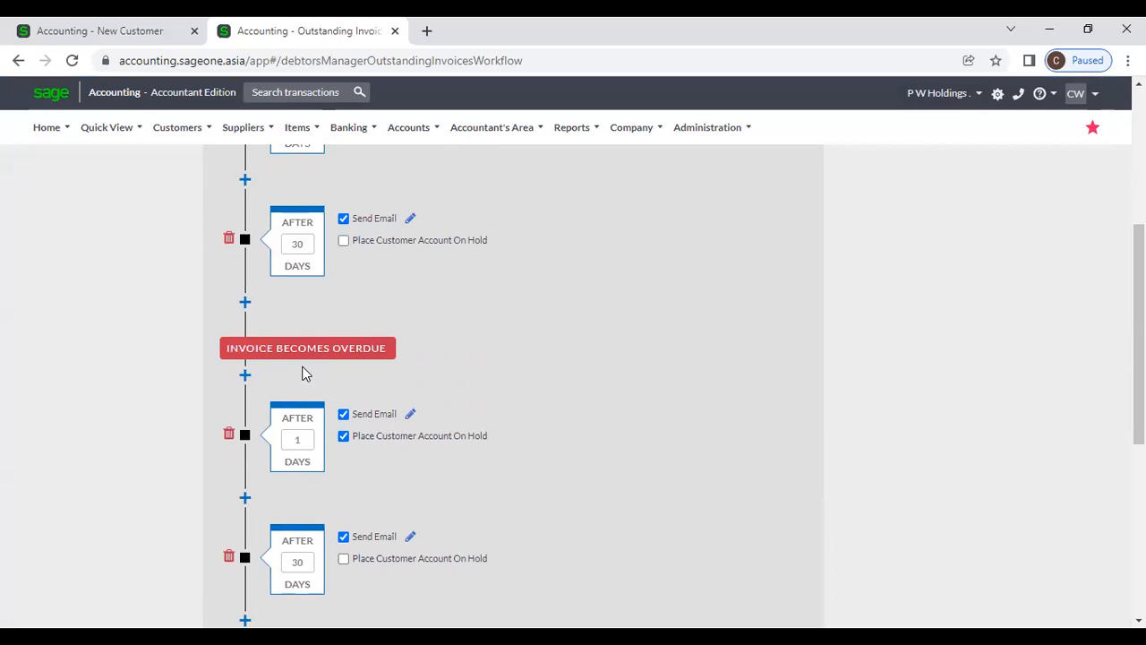
{"action": "scroll", "coordinate": [303, 372], "scroll_direction": "down", "scroll_amount": 2}
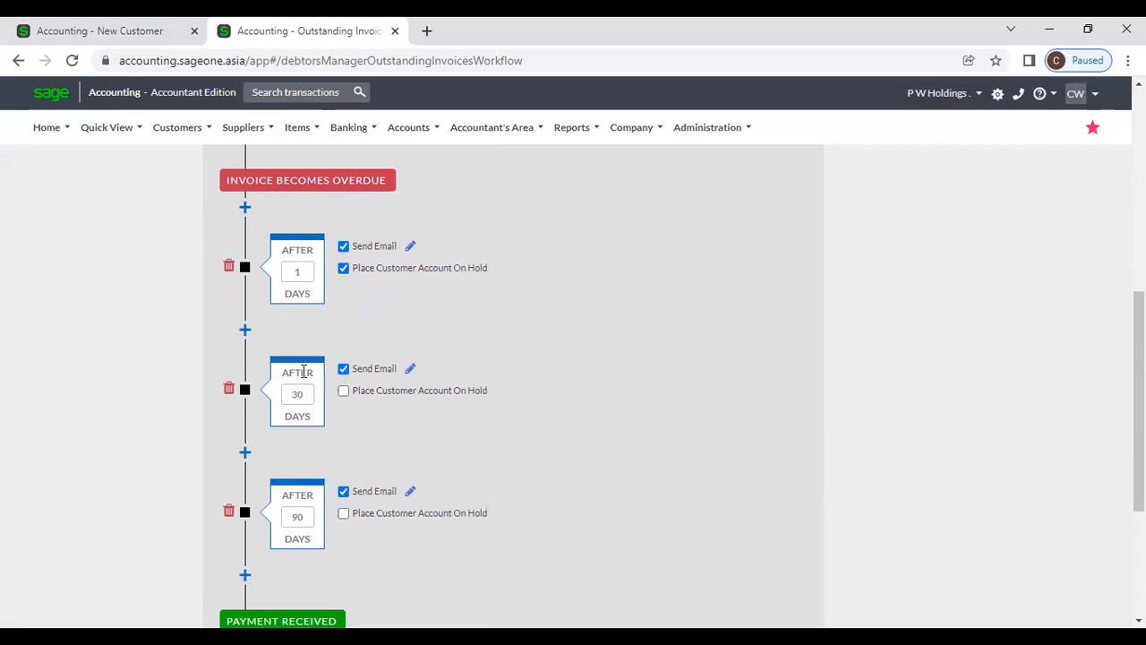
{"action": "scroll", "coordinate": [302, 371], "scroll_direction": "down", "scroll_amount": 2}
{"action": "scroll", "coordinate": [303, 371], "scroll_direction": "up", "scroll_amount": 10}
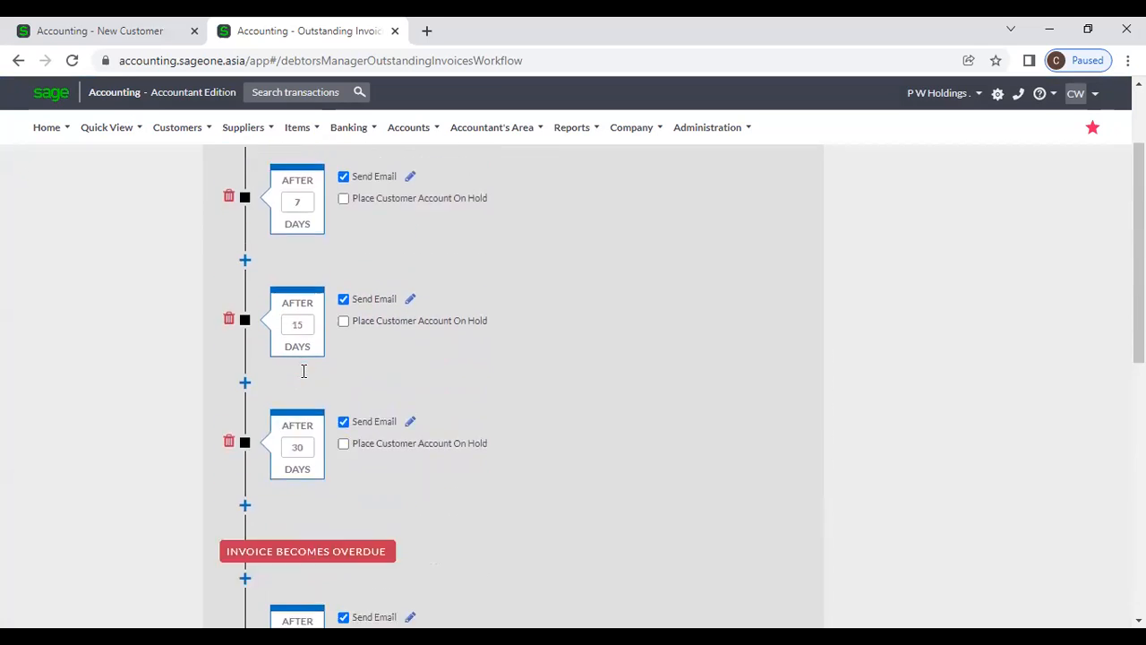
{"action": "scroll", "coordinate": [302, 371], "scroll_direction": "up", "scroll_amount": 1}
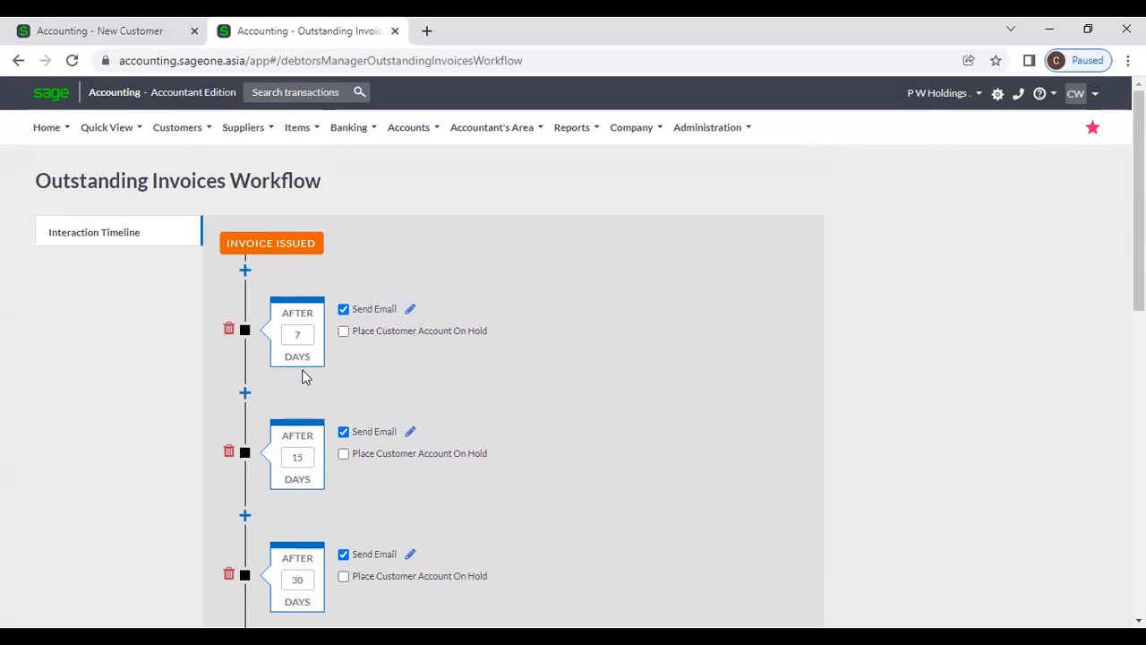
Add a 10-day interaction between the 7-day and 15-day ones, and another following the 1-day interaction in the overdue section
{"action": "left_click", "coordinate": [244, 393]}
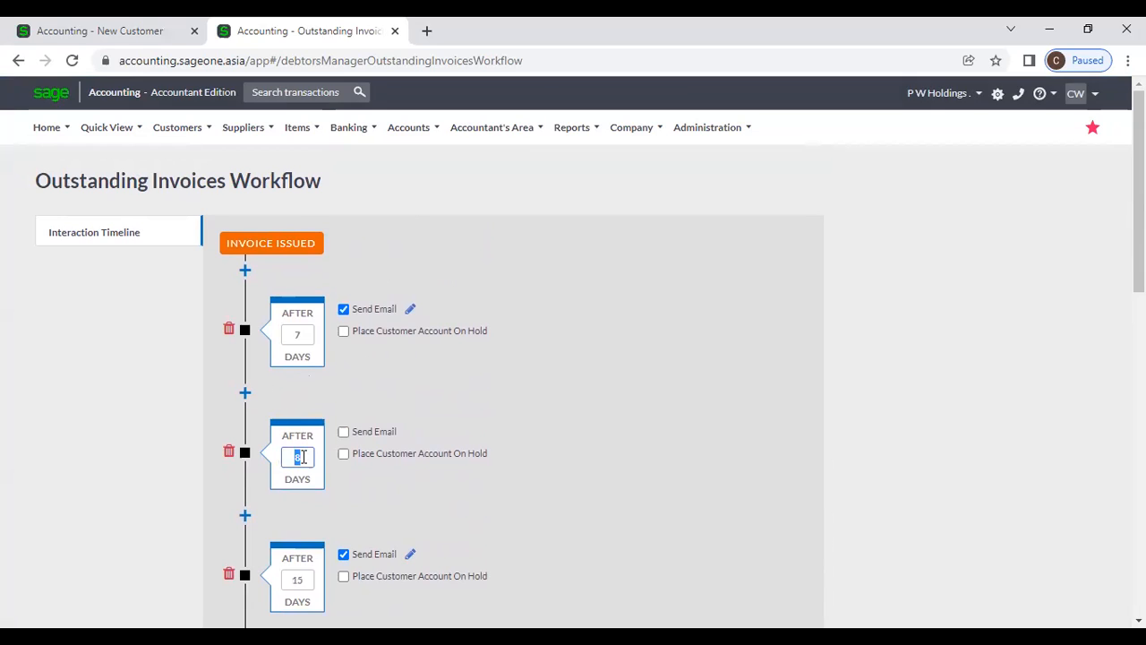
{"action": "type", "text": "10"}
{"action": "scroll", "coordinate": [492, 425], "scroll_direction": "down", "scroll_amount": 2}
{"action": "scroll", "coordinate": [475, 435], "scroll_direction": "down", "scroll_amount": 5}
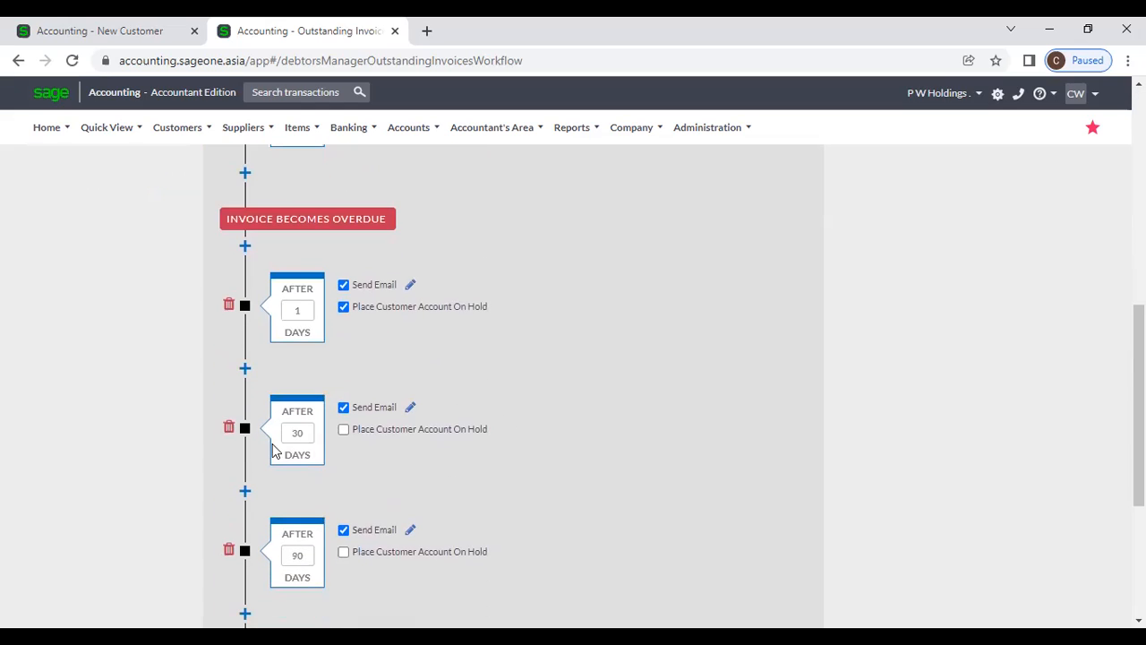
{"action": "left_click", "coordinate": [244, 369]}
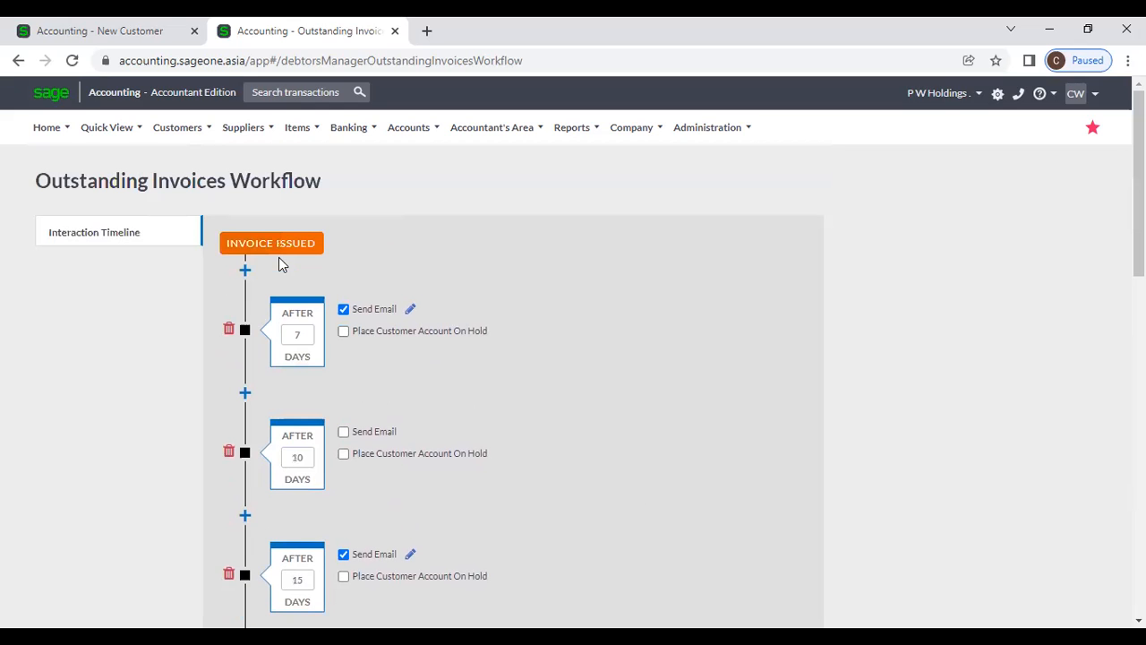
{"action": "scroll", "coordinate": [296, 299], "scroll_direction": "down", "scroll_amount": 7}
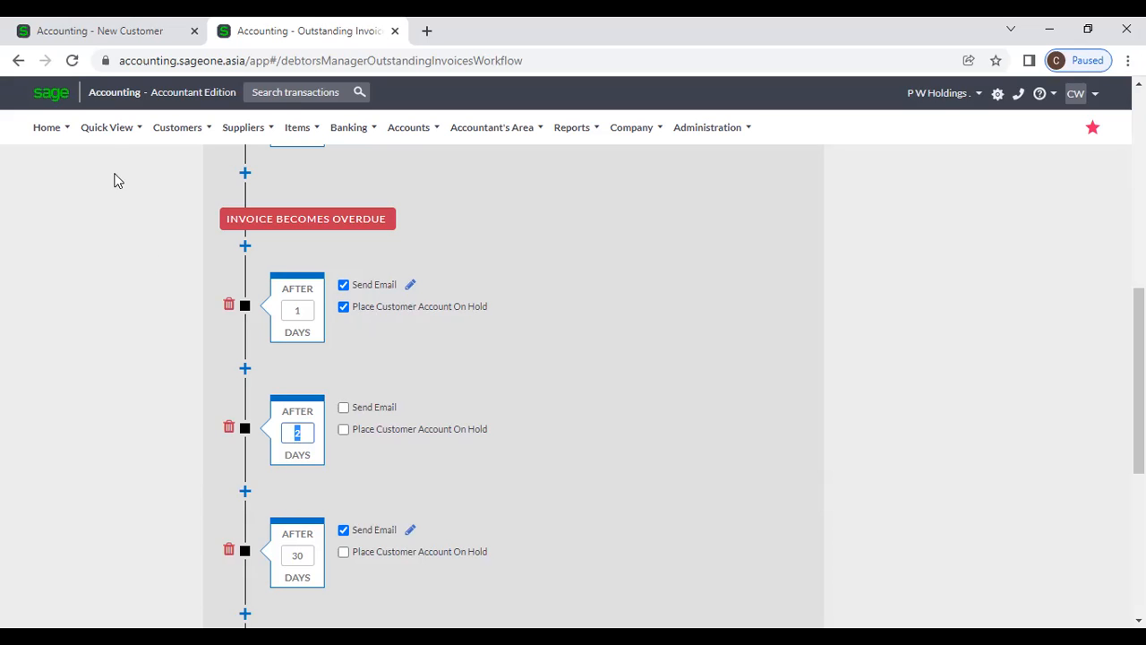
Return to the new customer record for P W Holdings and read the explanation of the Exclude from Debtors Manager option
{"action": "left_click", "coordinate": [101, 29]}
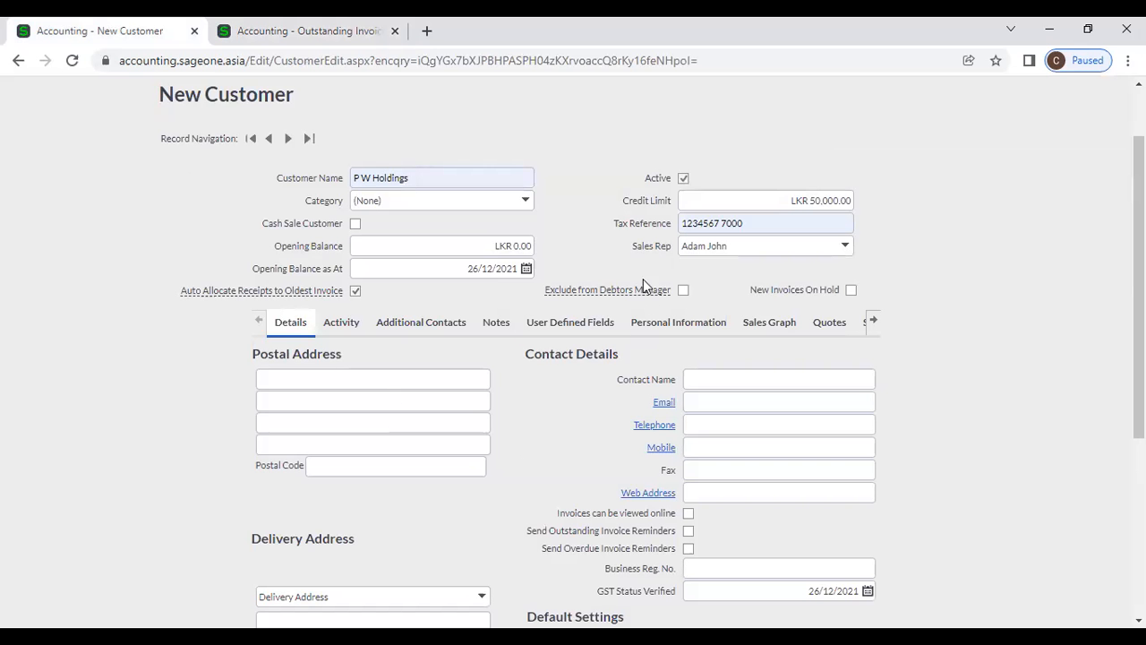
{"action": "mouse_move", "coordinate": [638, 294]}
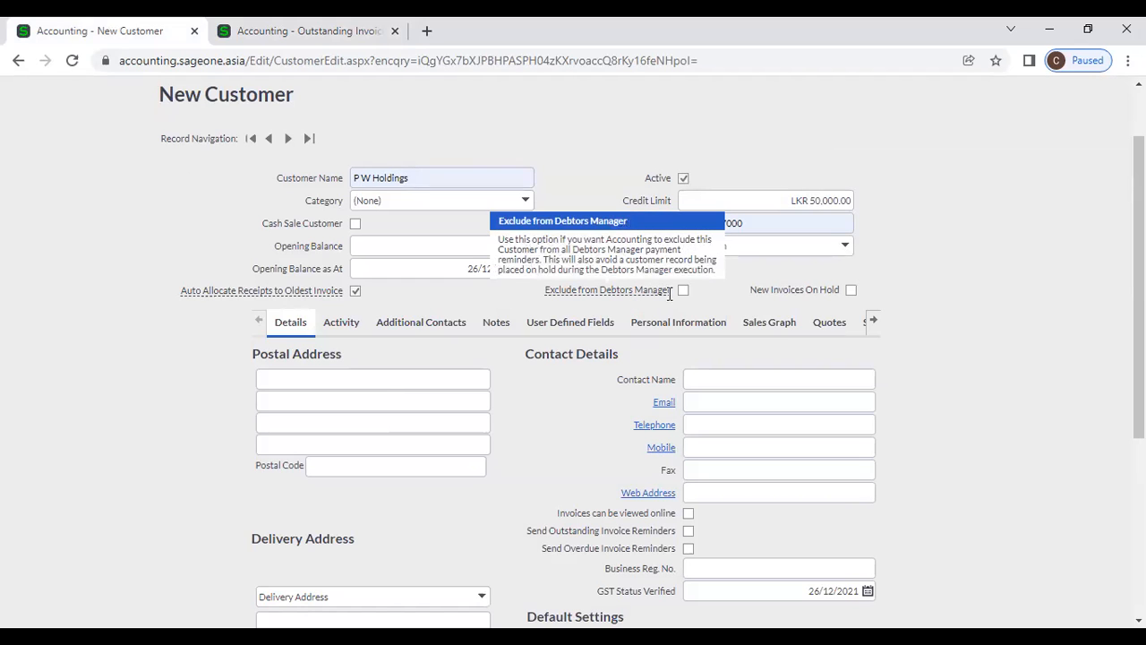
Exclude P W Holdings from the Debtors Manager, and switch New Invoices On Hold on and off again
{"action": "left_click", "coordinate": [637, 294]}
{"action": "mouse_move", "coordinate": [622, 294]}
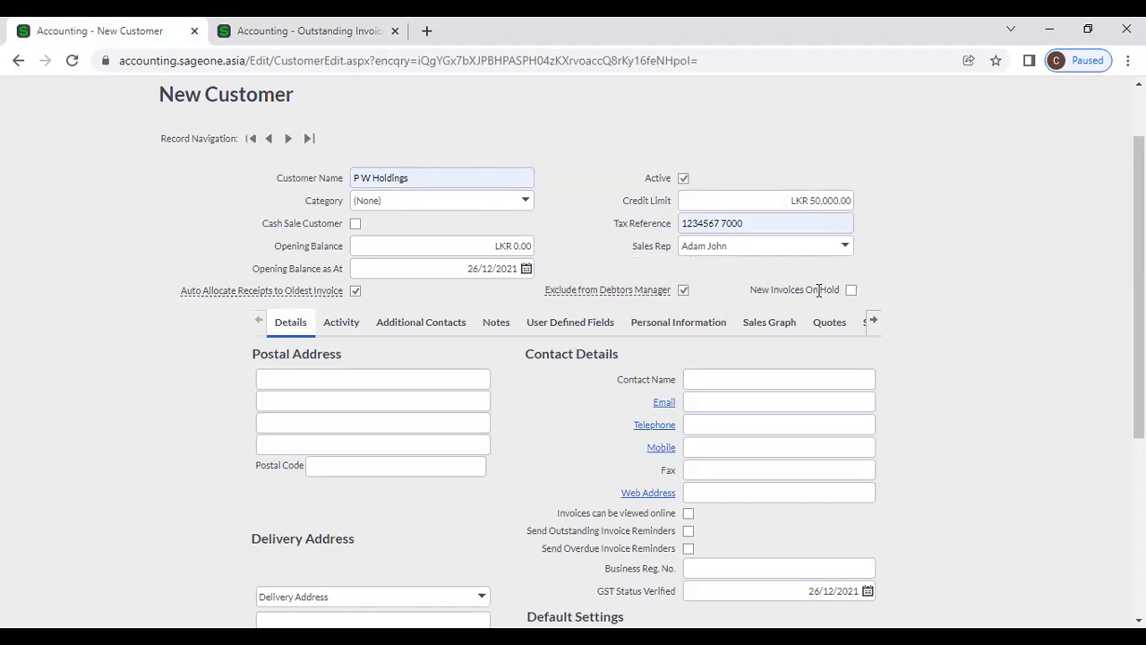
{"action": "left_click", "coordinate": [850, 291]}
{"action": "left_click", "coordinate": [851, 291]}
Fill in the customer's postal address from the saved address suggestion and copy it to the delivery address
{"action": "scroll", "coordinate": [528, 420], "scroll_direction": "down", "scroll_amount": 1}
{"action": "left_click", "coordinate": [397, 297]}
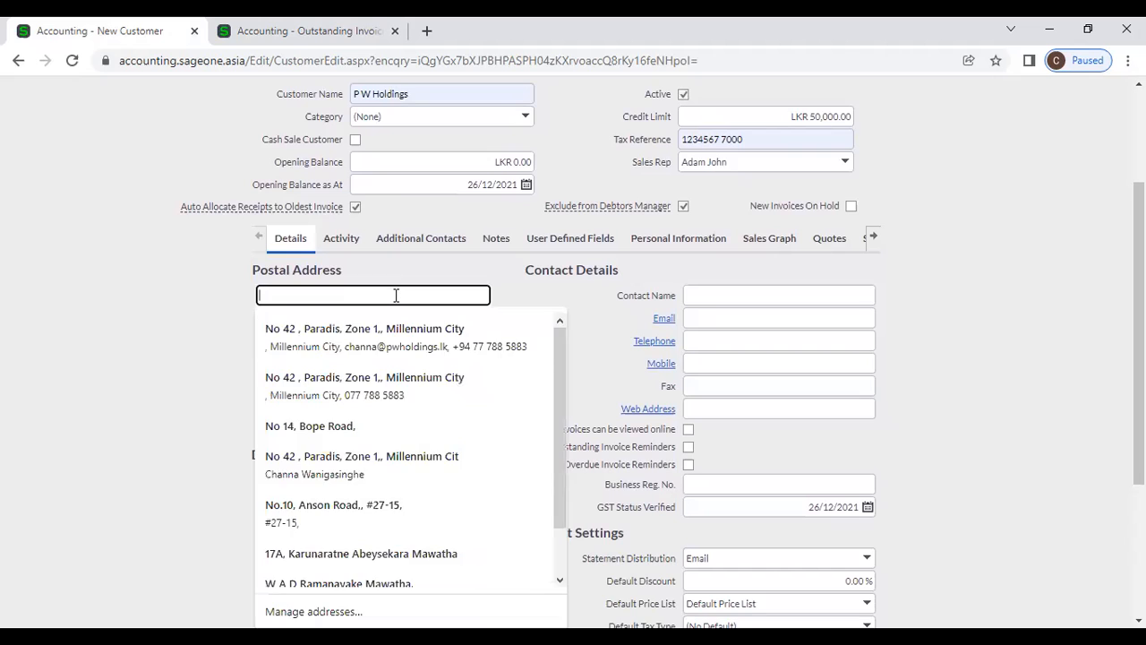
{"action": "left_click", "coordinate": [396, 339]}
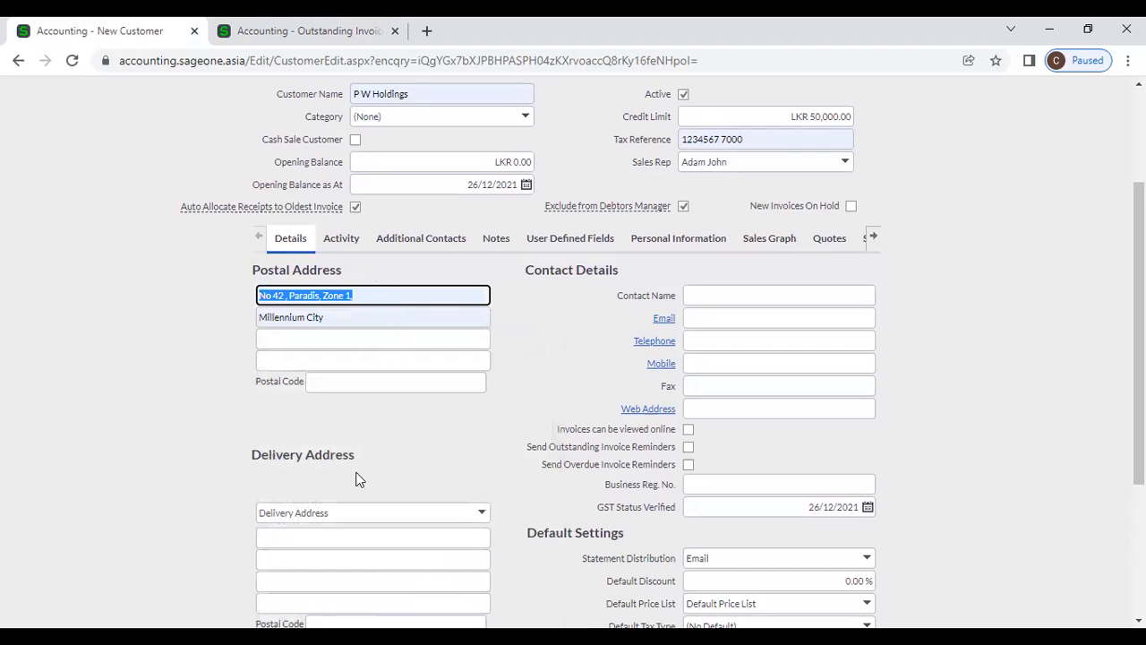
{"action": "scroll", "coordinate": [355, 507], "scroll_direction": "down", "scroll_amount": 1}
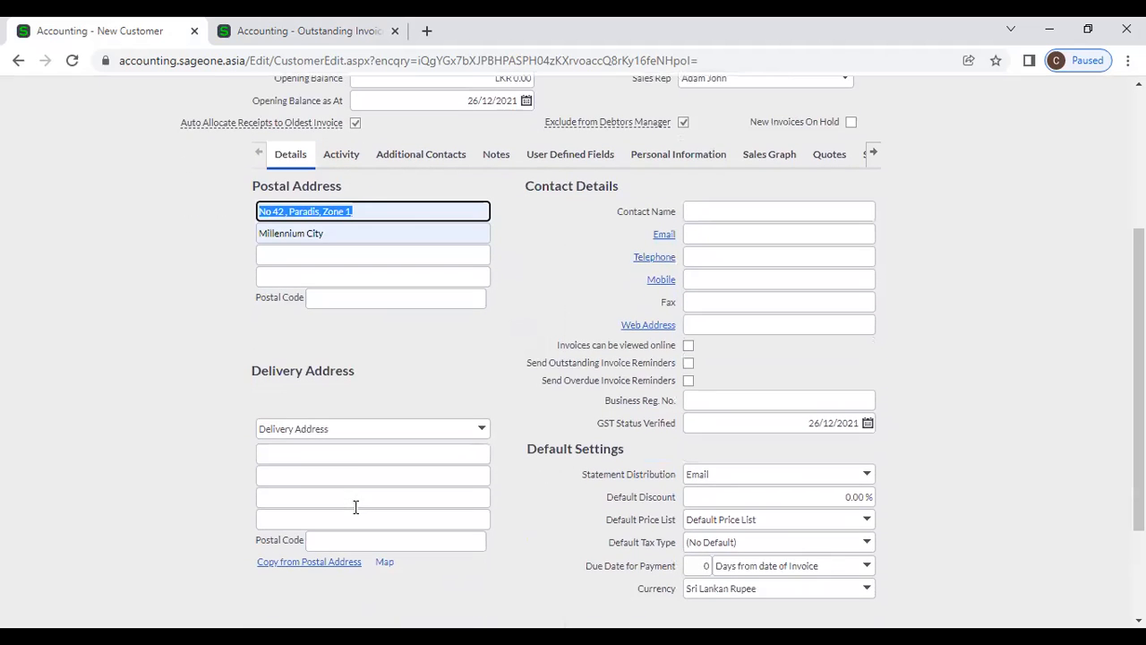
{"action": "left_click", "coordinate": [352, 455]}
{"action": "left_click", "coordinate": [518, 526]}
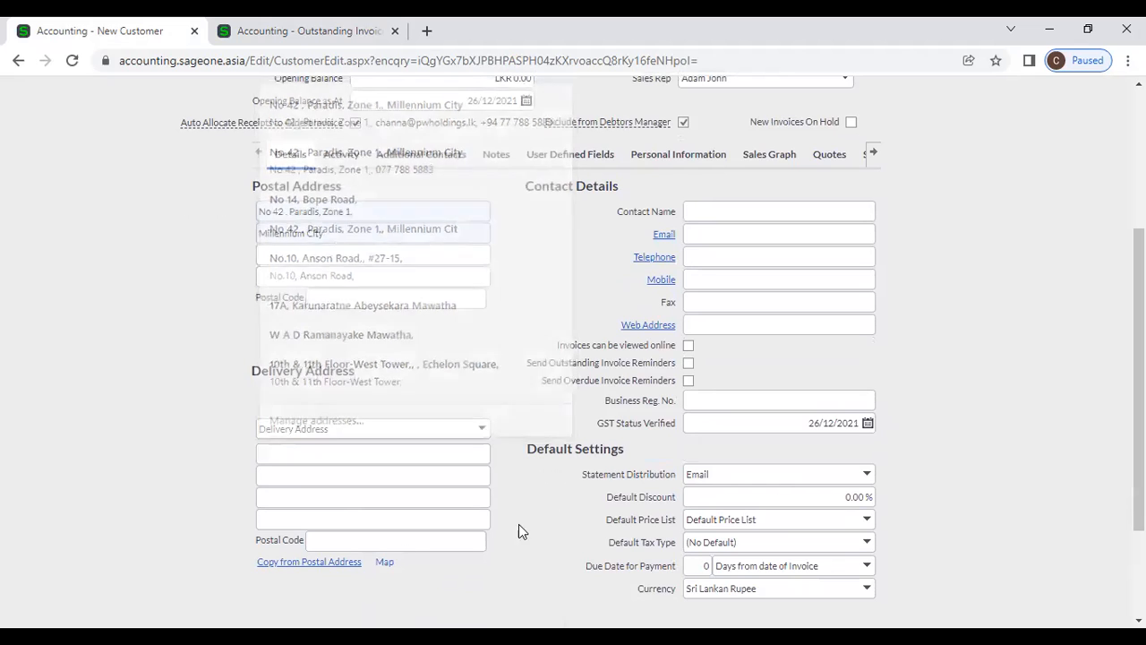
{"action": "left_click", "coordinate": [344, 566]}
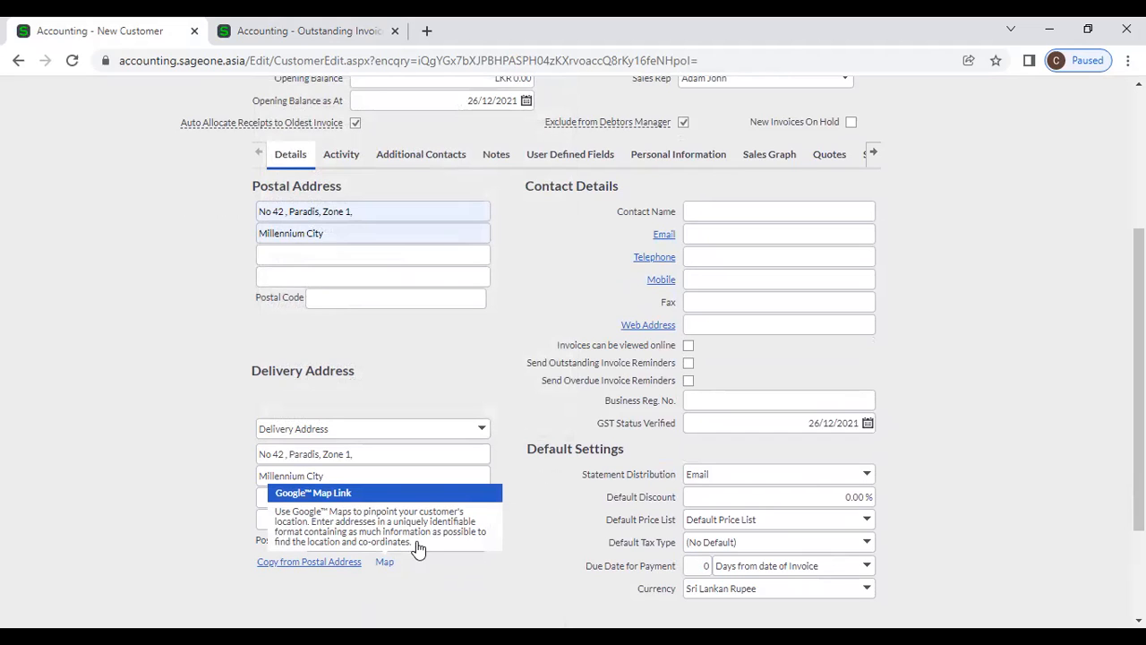
{"action": "left_click", "coordinate": [762, 212]}
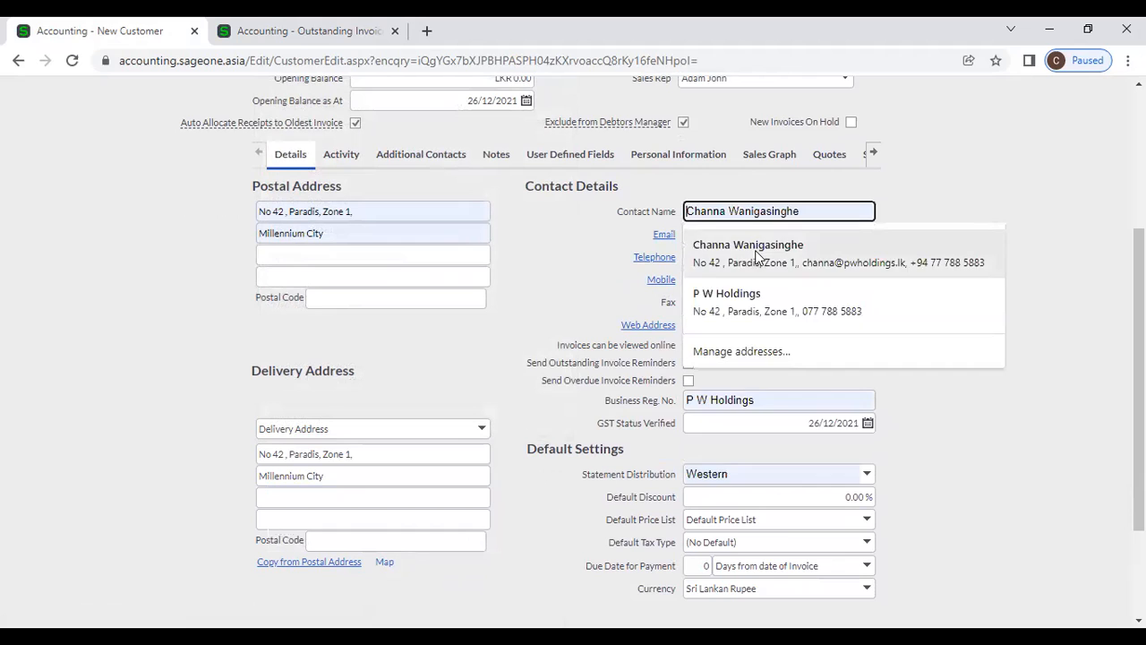
{"action": "left_click", "coordinate": [759, 257]}
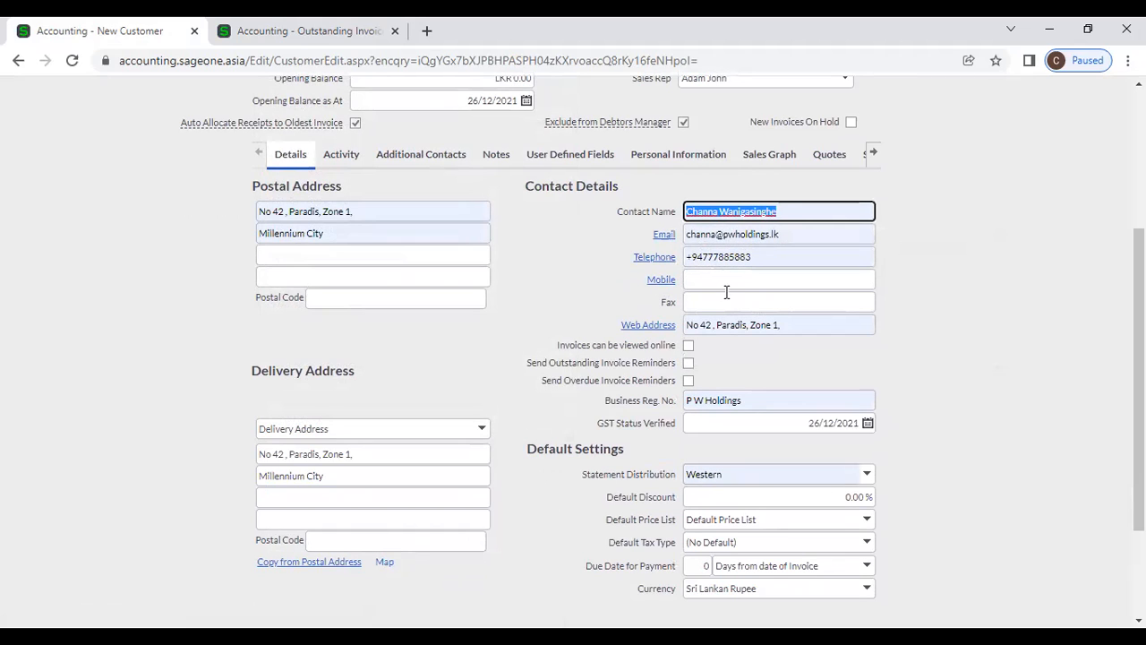
{"action": "left_click", "coordinate": [795, 320]}
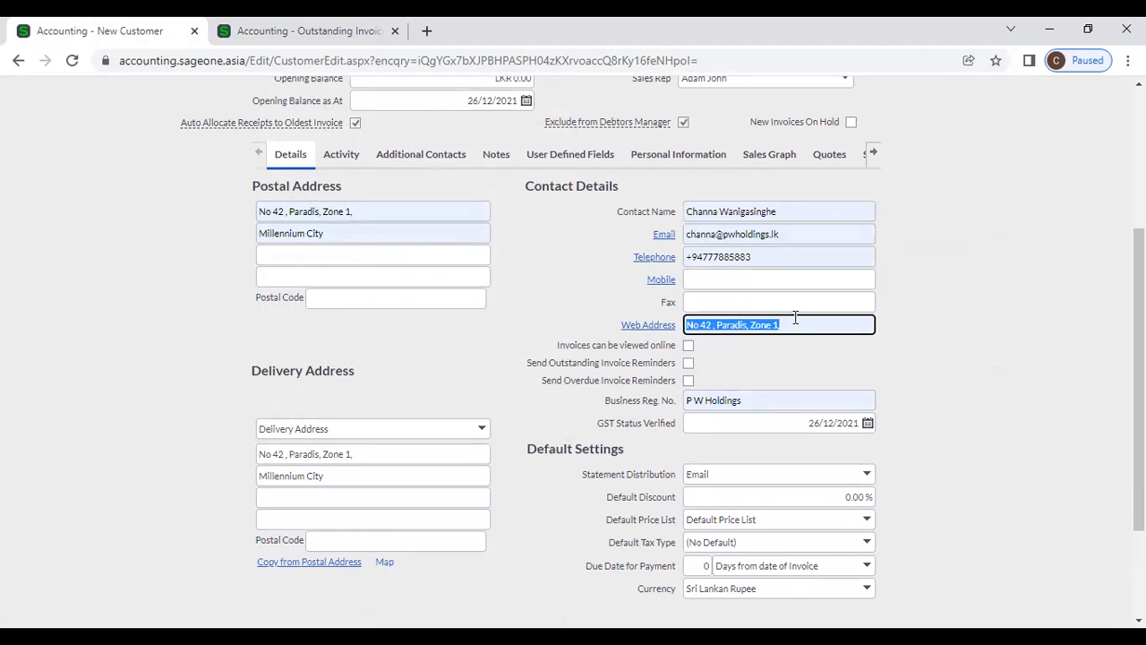
{"action": "type", "text": "www.aatsl.lk"}
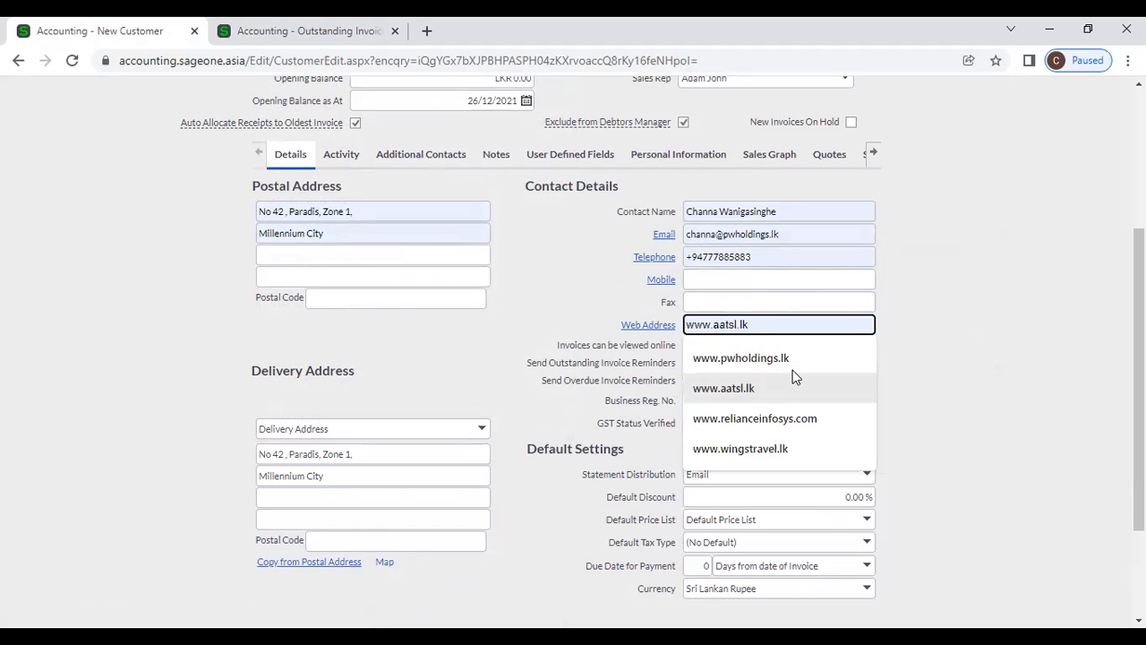
{"action": "left_click", "coordinate": [802, 363]}
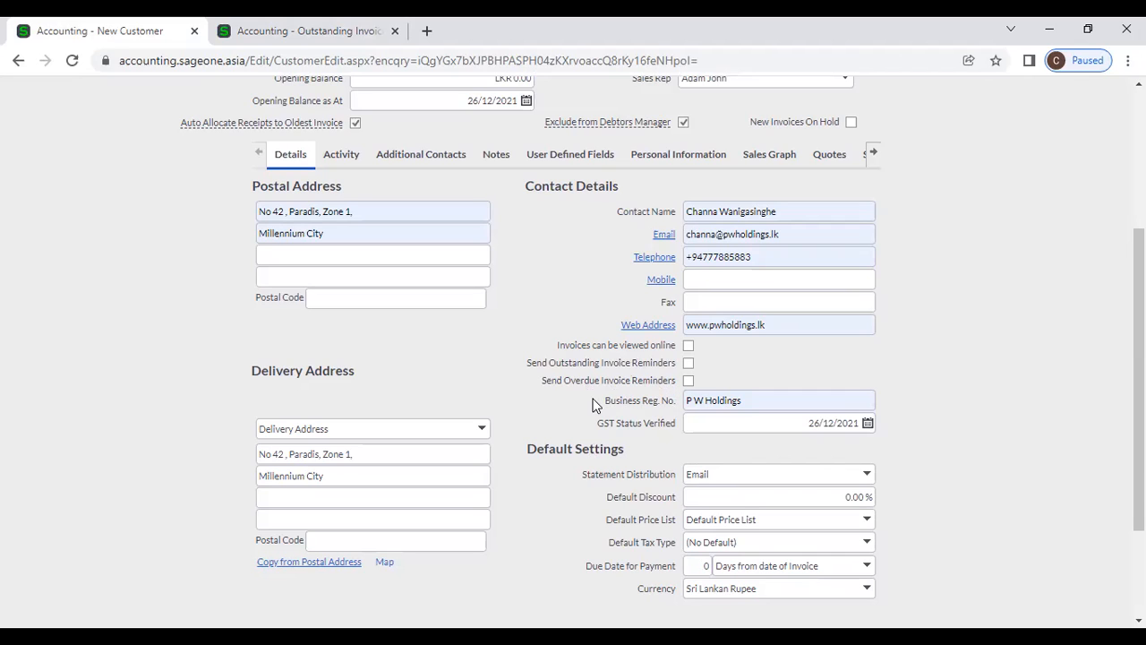
Open the Customer Zone section of Company Settings in the other browser tab and review its online invoice viewing options
{"action": "left_click", "coordinate": [324, 32]}
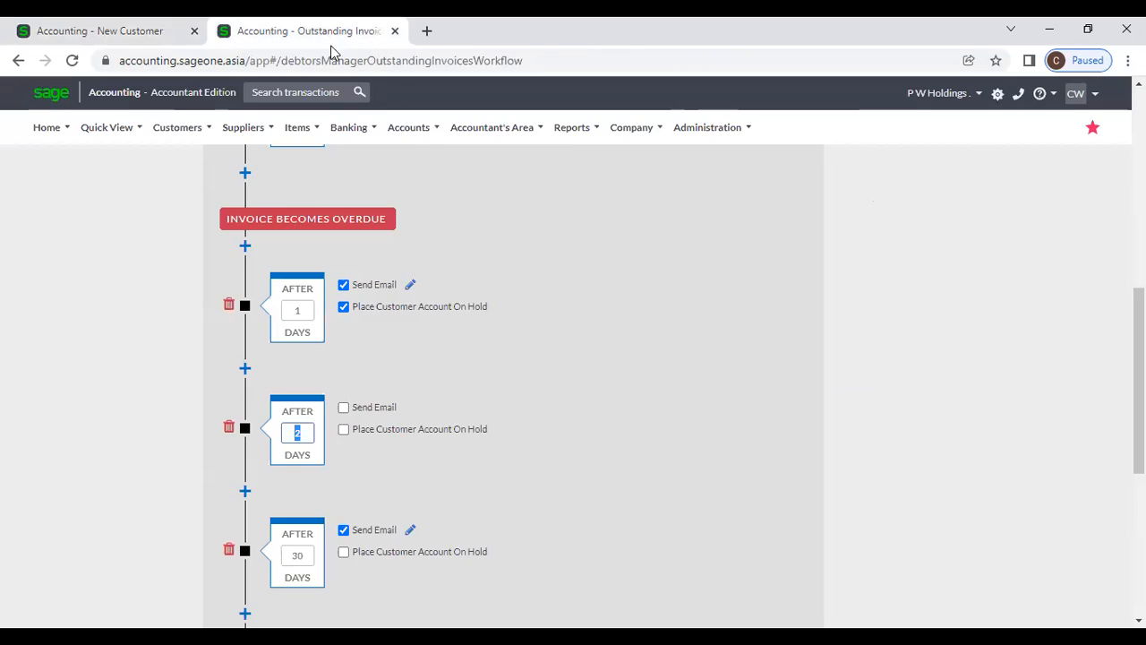
{"action": "scroll", "coordinate": [662, 170], "scroll_direction": "up", "scroll_amount": 10}
{"action": "left_click", "coordinate": [629, 130]}
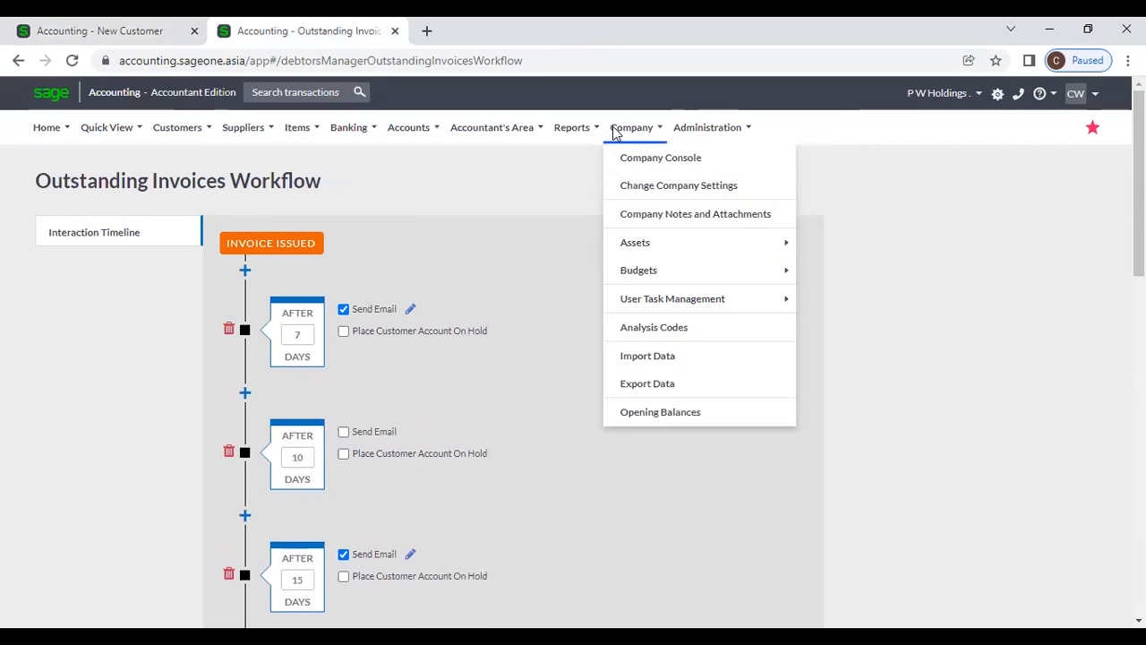
{"action": "left_click", "coordinate": [635, 186]}
{"action": "left_click", "coordinate": [651, 161]}
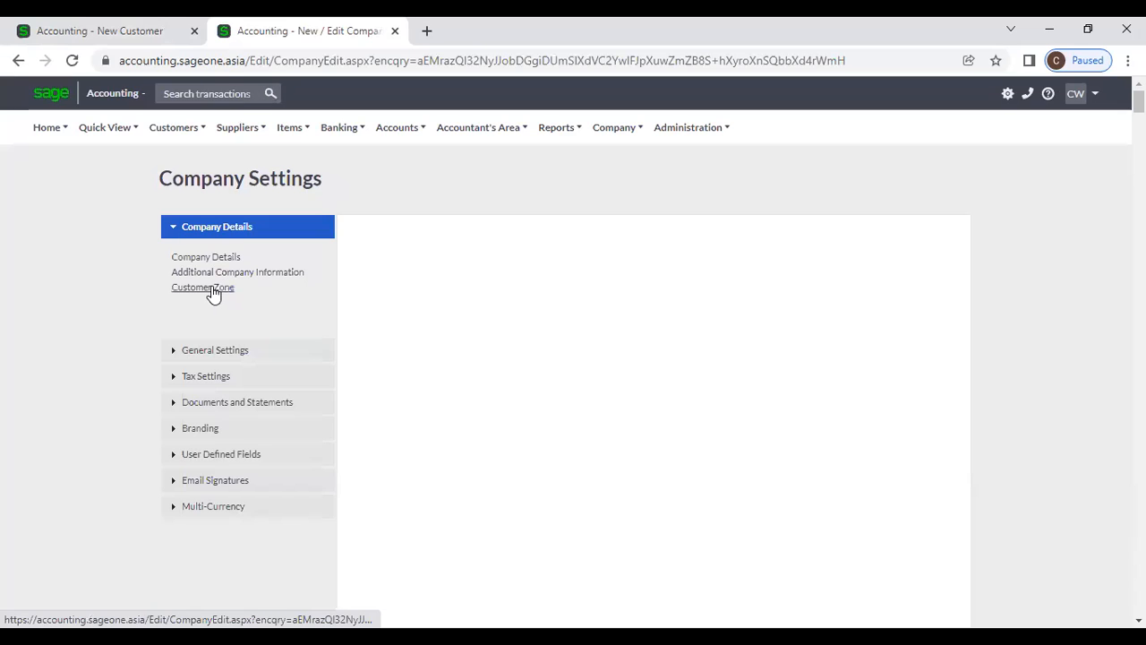
{"action": "left_click", "coordinate": [211, 288]}
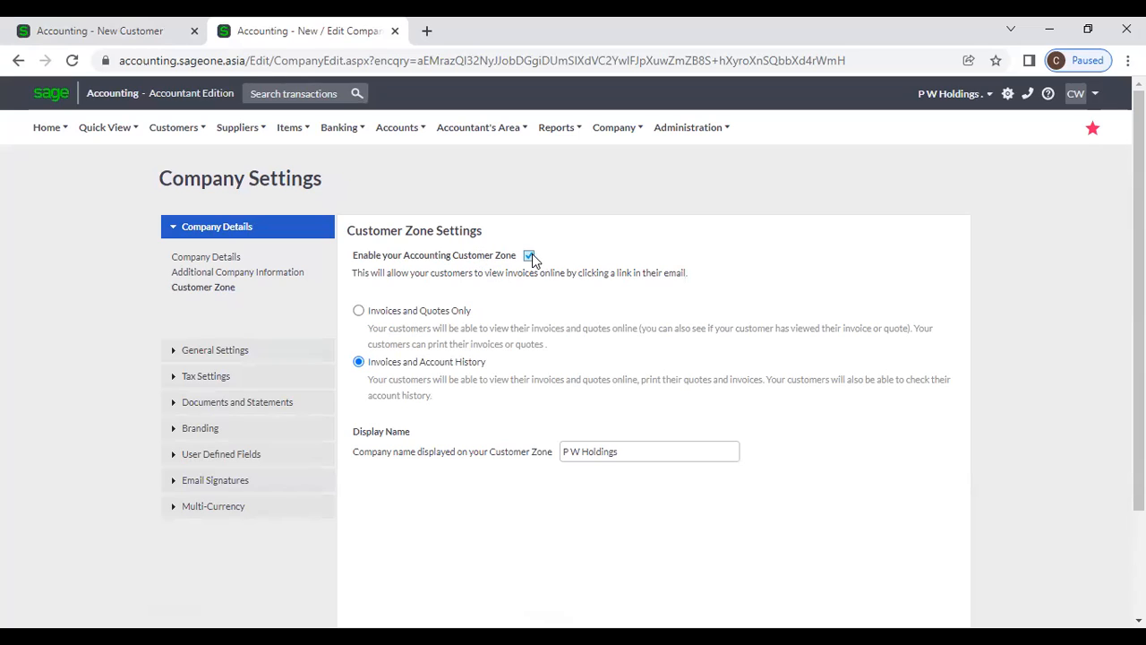
Compare the new customer record's online viewing and reminder options with the Customer Zone settings, and return to the record
{"action": "left_click", "coordinate": [143, 32]}
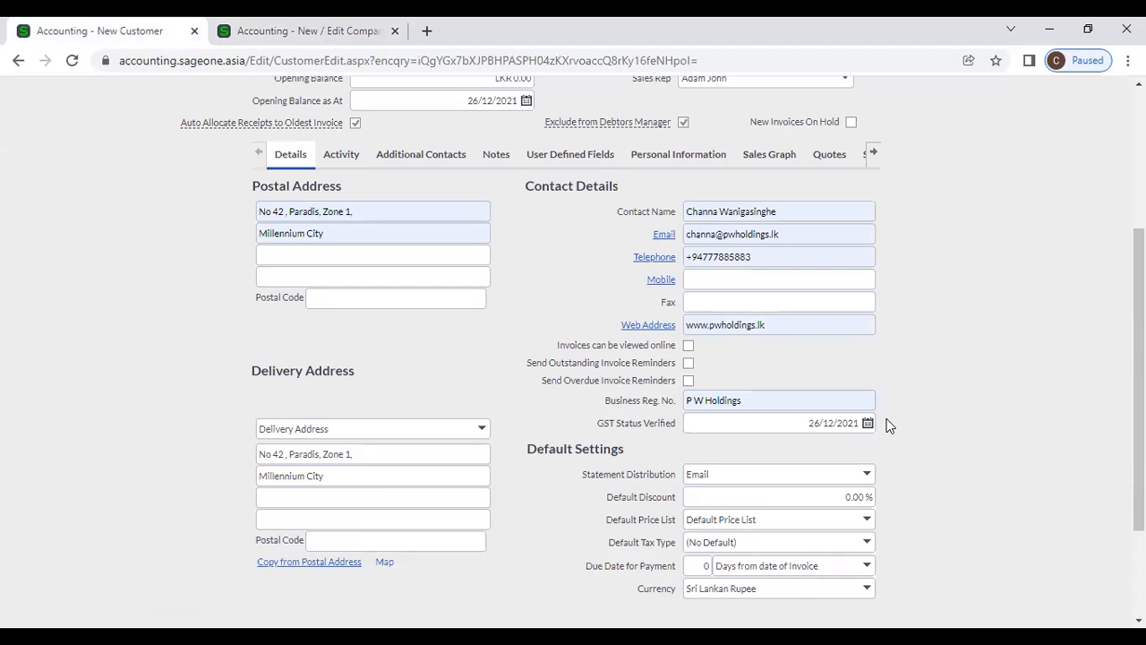
{"action": "scroll", "coordinate": [889, 428], "scroll_direction": "up", "scroll_amount": 1}
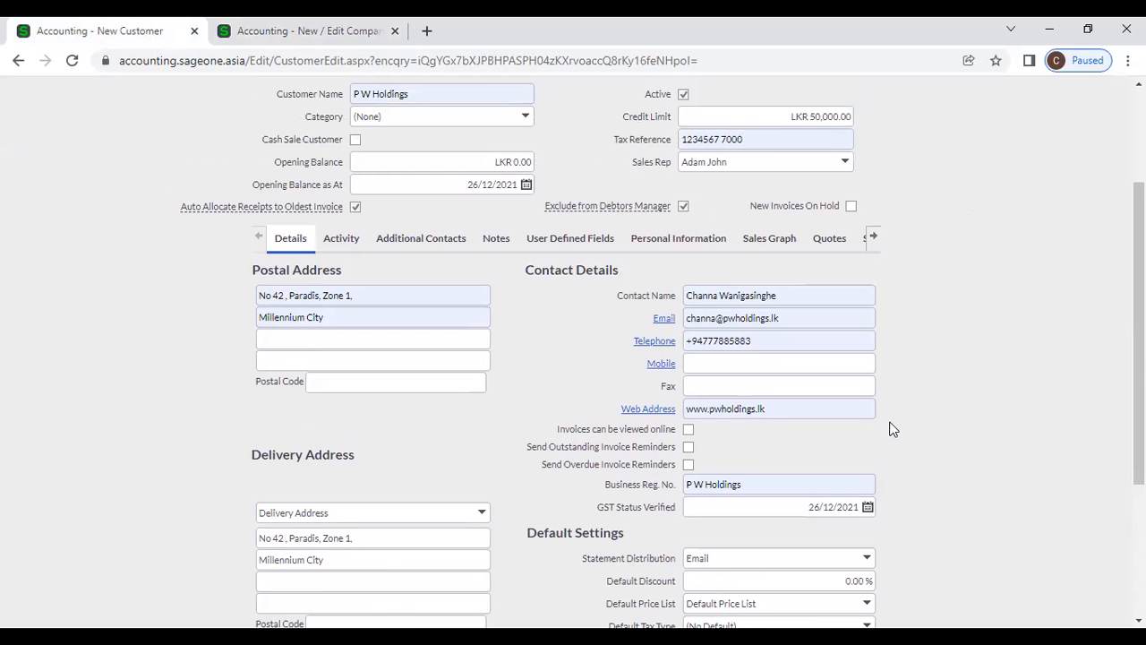
{"action": "scroll", "coordinate": [889, 428], "scroll_direction": "up", "scroll_amount": 2}
{"action": "scroll", "coordinate": [889, 428], "scroll_direction": "down", "scroll_amount": 3}
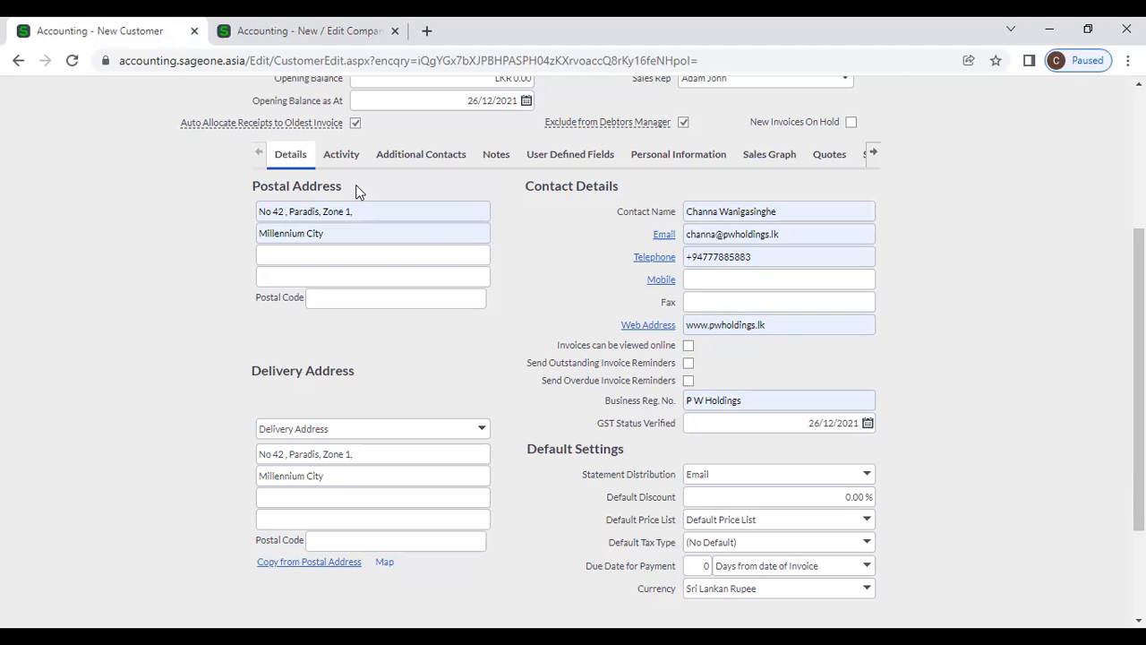
{"action": "left_click", "coordinate": [288, 43]}
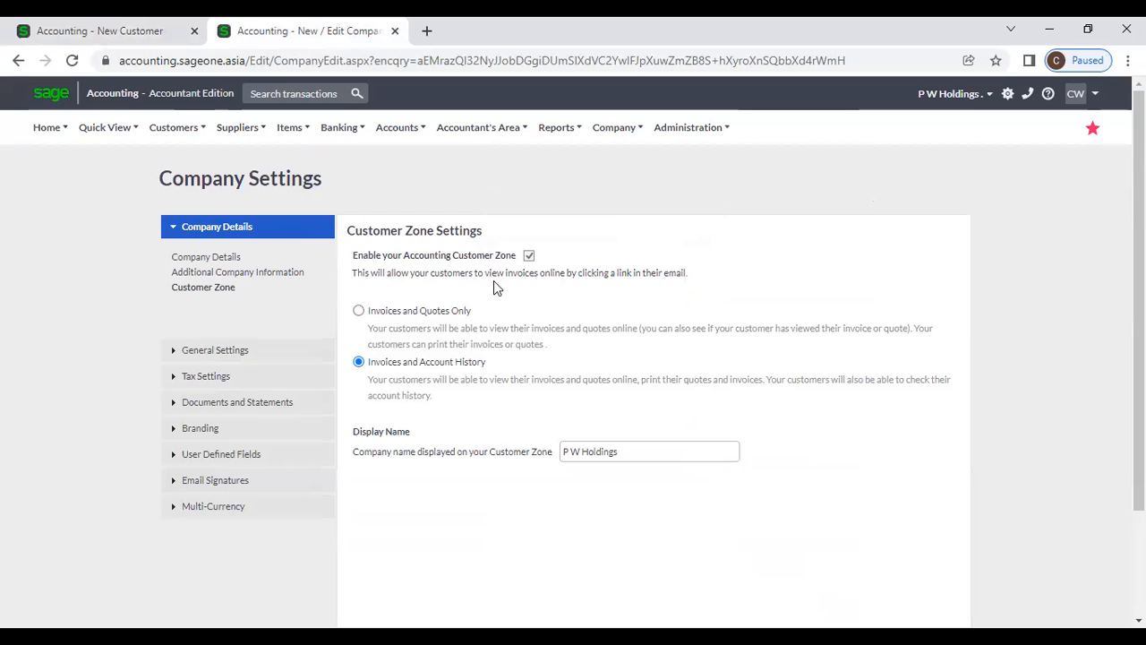
{"action": "left_click", "coordinate": [93, 22]}
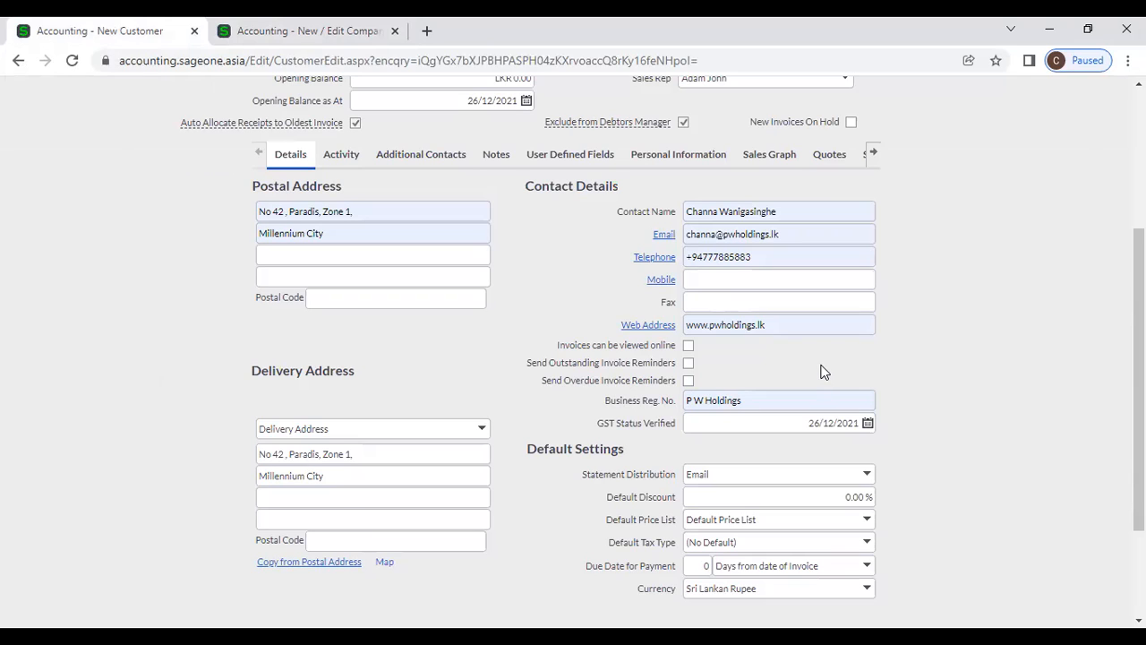
Try the online invoice viewing, outstanding invoice reminder and overdue invoice reminder options, and clear them again
{"action": "left_click", "coordinate": [688, 346]}
{"action": "left_click", "coordinate": [689, 363]}
{"action": "left_click", "coordinate": [689, 380]}
{"action": "left_click", "coordinate": [688, 381]}
{"action": "left_click", "coordinate": [688, 346]}
Look over the customer's default settings, and open the Customer Tax Invoices list to view the actions available for the first invoice
{"action": "scroll", "coordinate": [737, 359], "scroll_direction": "down", "scroll_amount": 1}
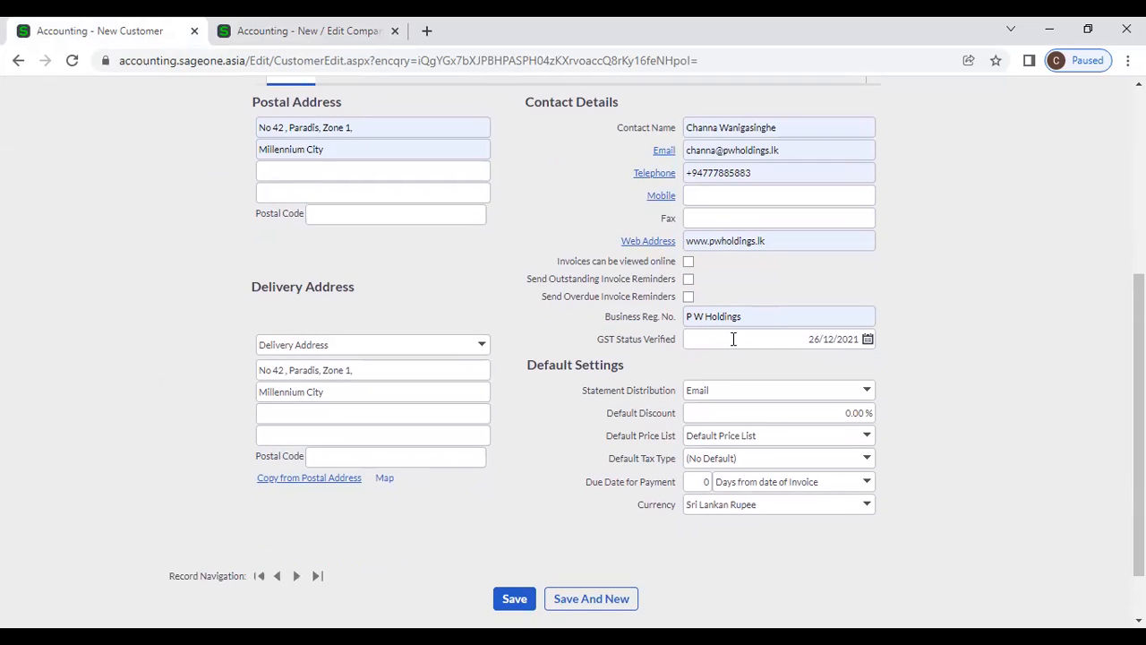
{"action": "scroll", "coordinate": [599, 389], "scroll_direction": "down", "scroll_amount": 1}
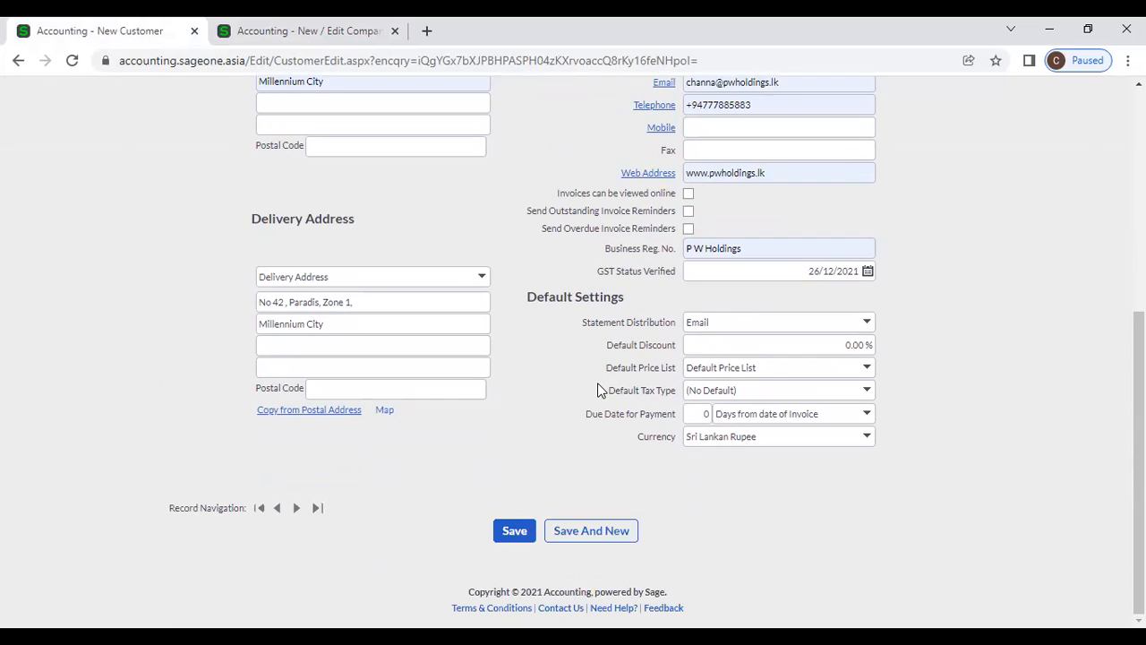
{"action": "scroll", "coordinate": [599, 392], "scroll_direction": "up", "scroll_amount": 3}
{"action": "scroll", "coordinate": [598, 391], "scroll_direction": "down", "scroll_amount": 2}
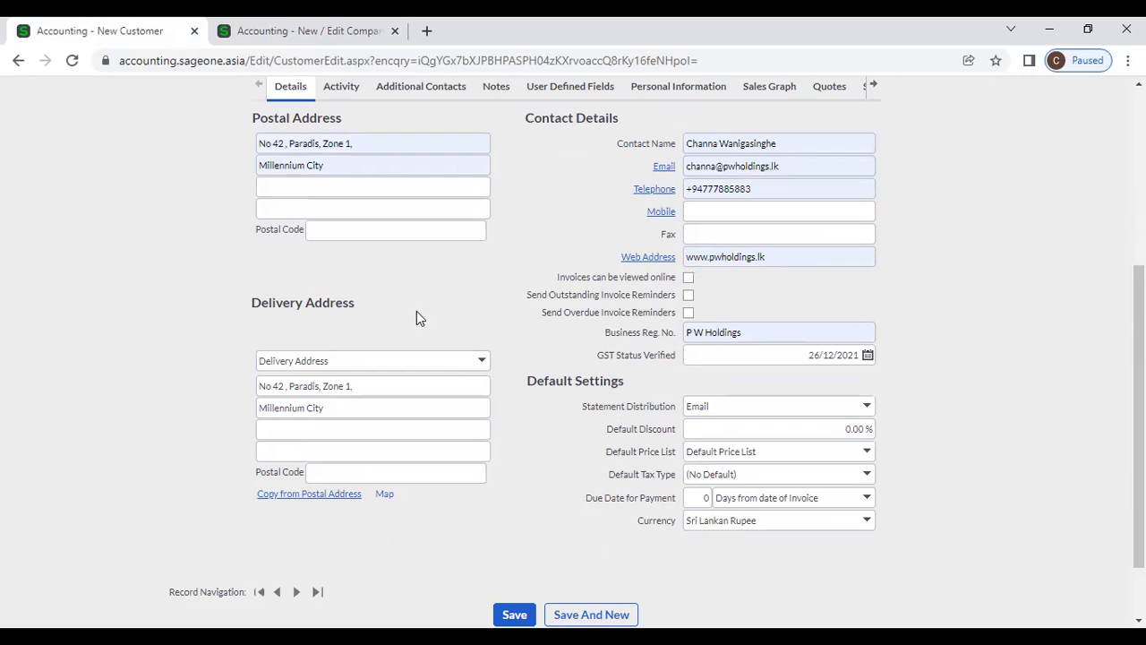
{"action": "left_click", "coordinate": [286, 31]}
{"action": "mouse_move", "coordinate": [164, 141]}
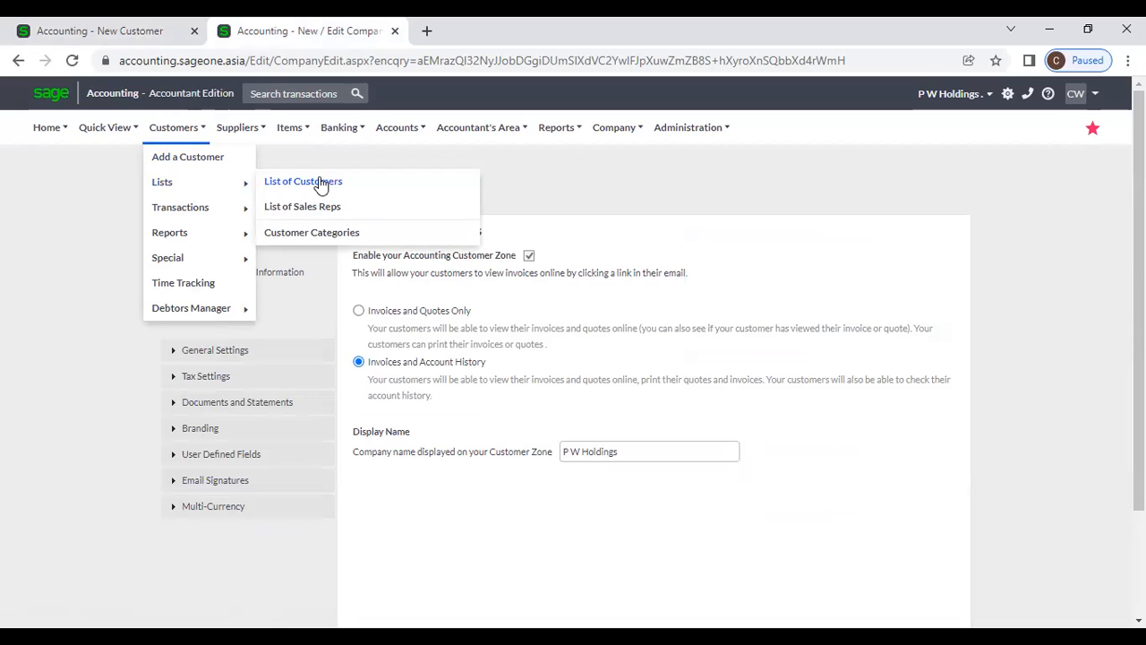
{"action": "mouse_move", "coordinate": [250, 211]}
{"action": "left_click", "coordinate": [315, 256]}
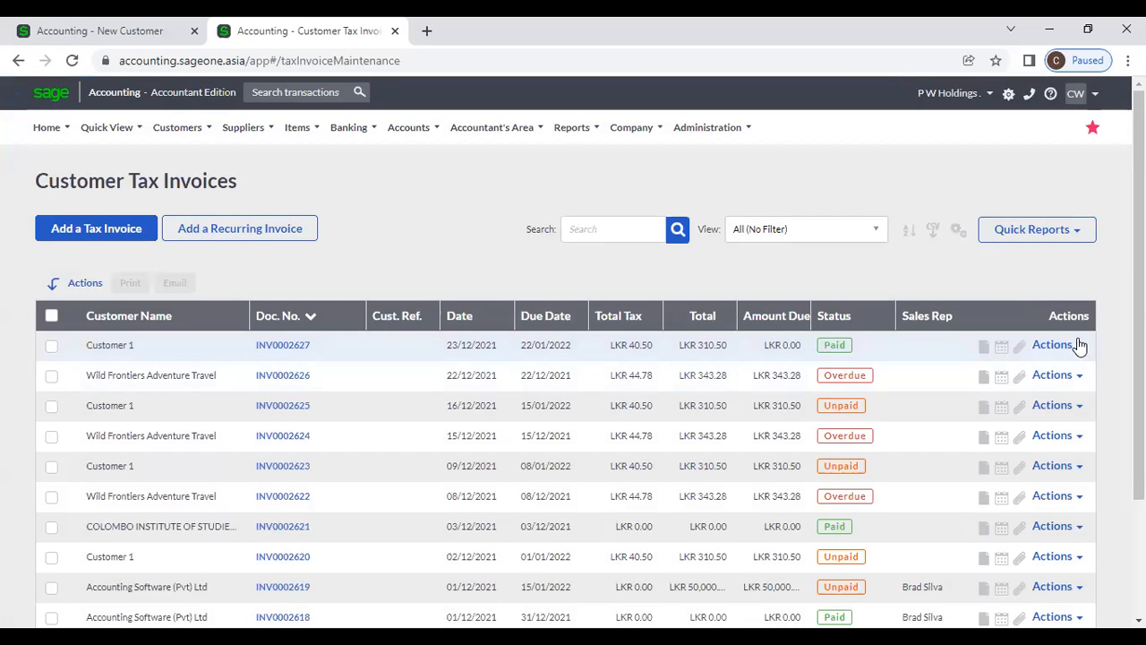
{"action": "left_click", "coordinate": [1077, 345]}
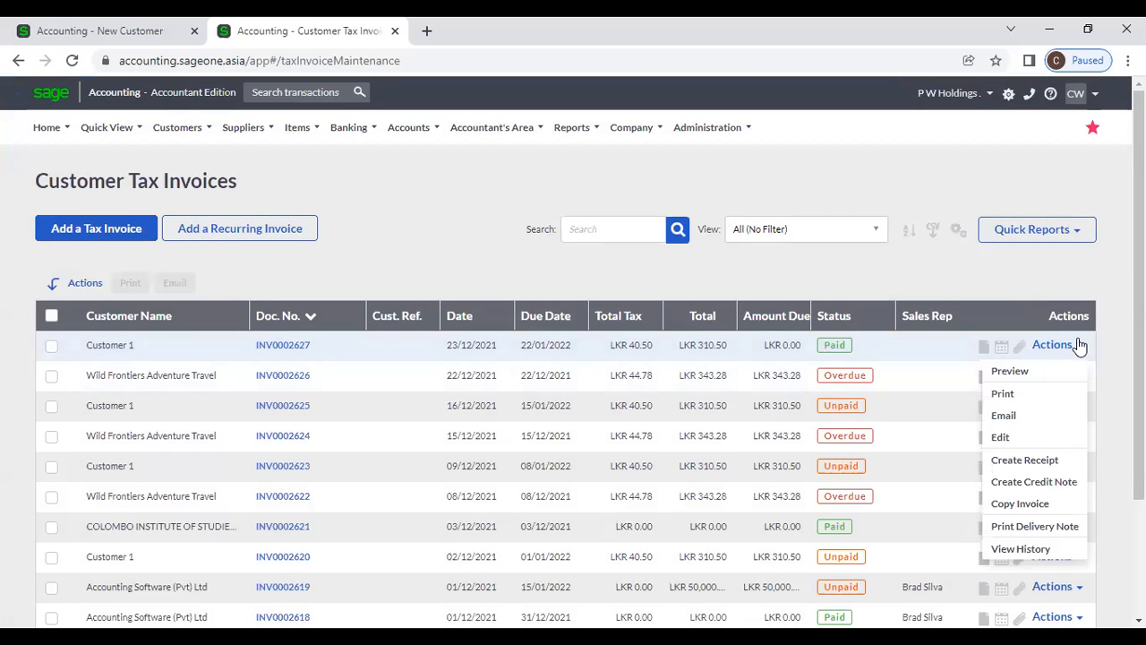
Return to the new customer record, set its Statement Distribution to Print, and check the contact's email field
{"action": "left_click", "coordinate": [89, 40]}
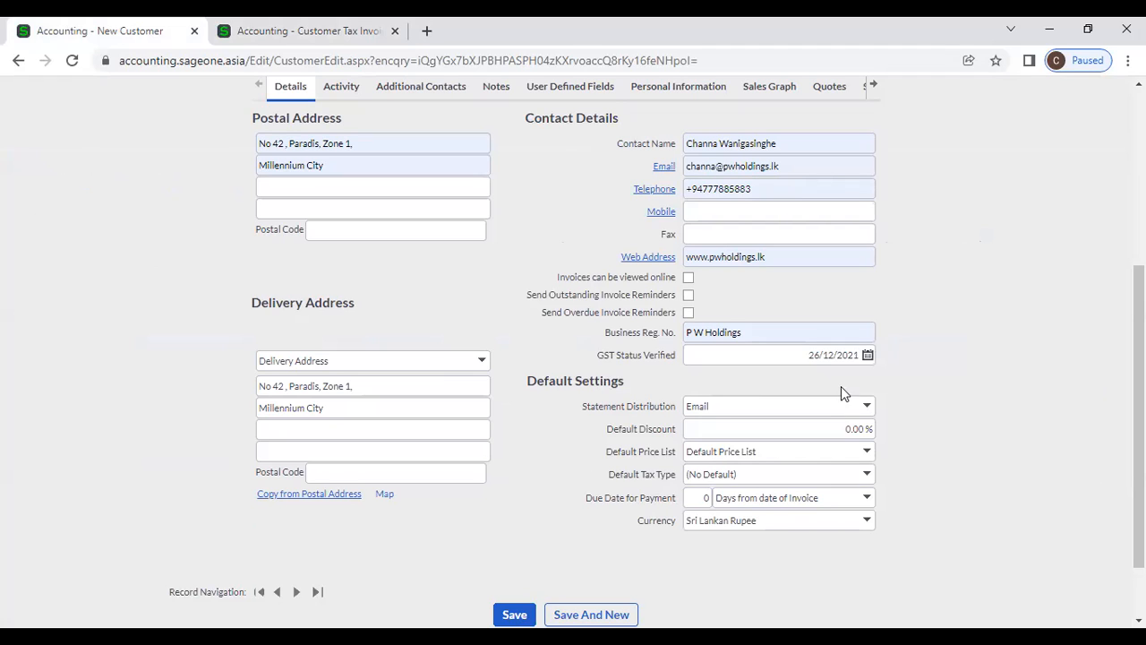
{"action": "left_click", "coordinate": [865, 406]}
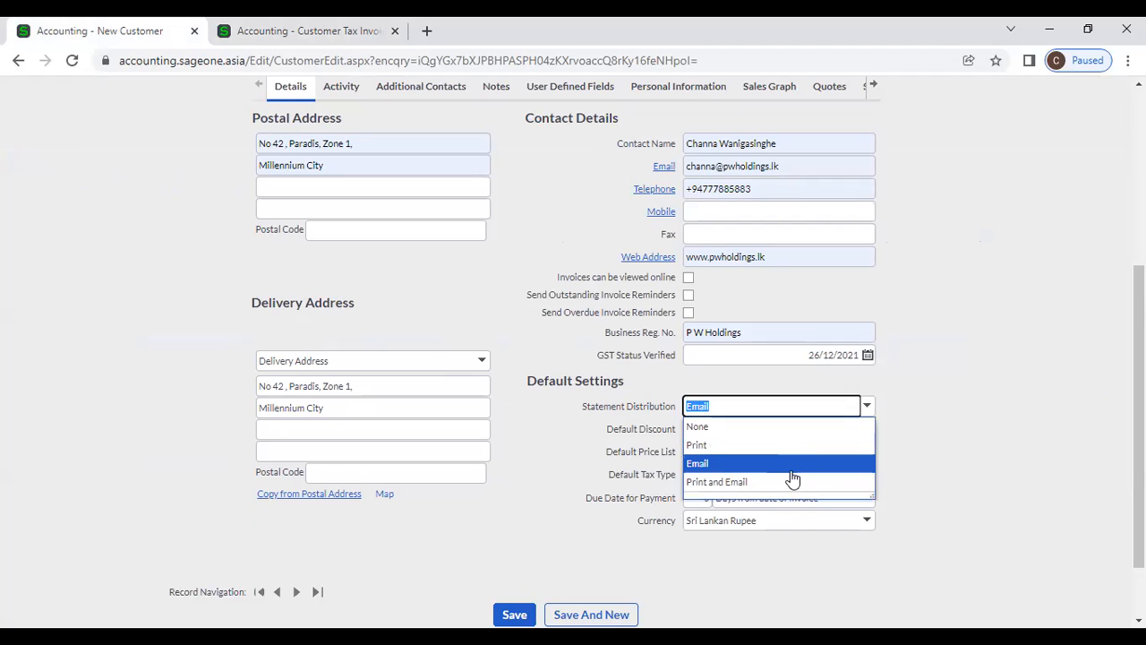
{"action": "left_click", "coordinate": [975, 442]}
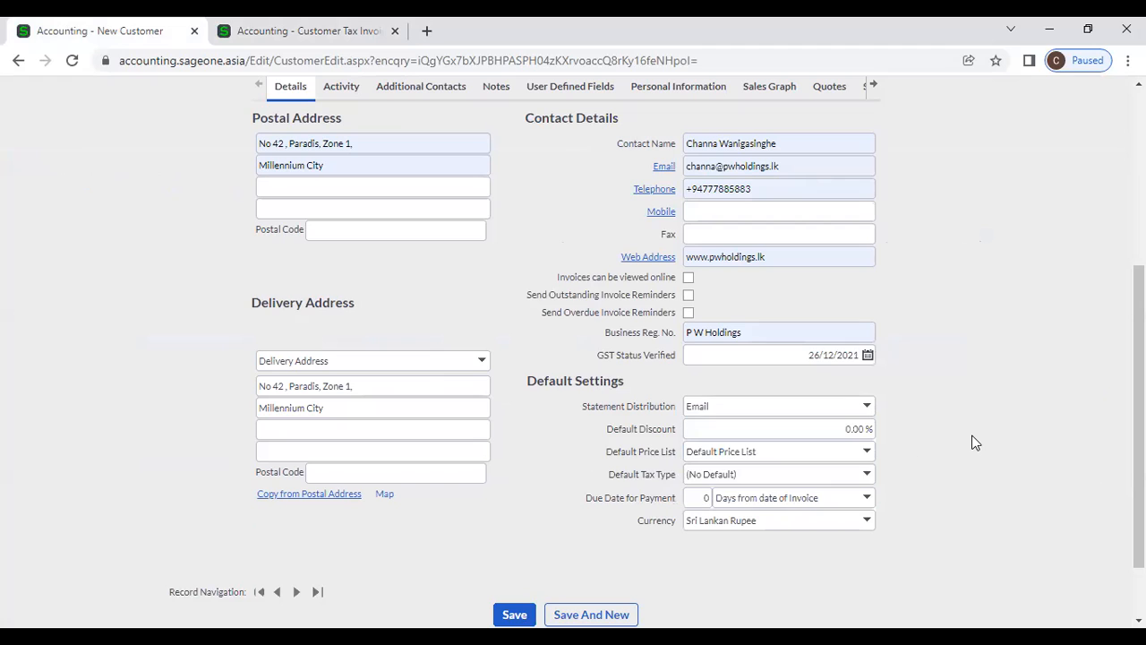
{"action": "left_click", "coordinate": [832, 165]}
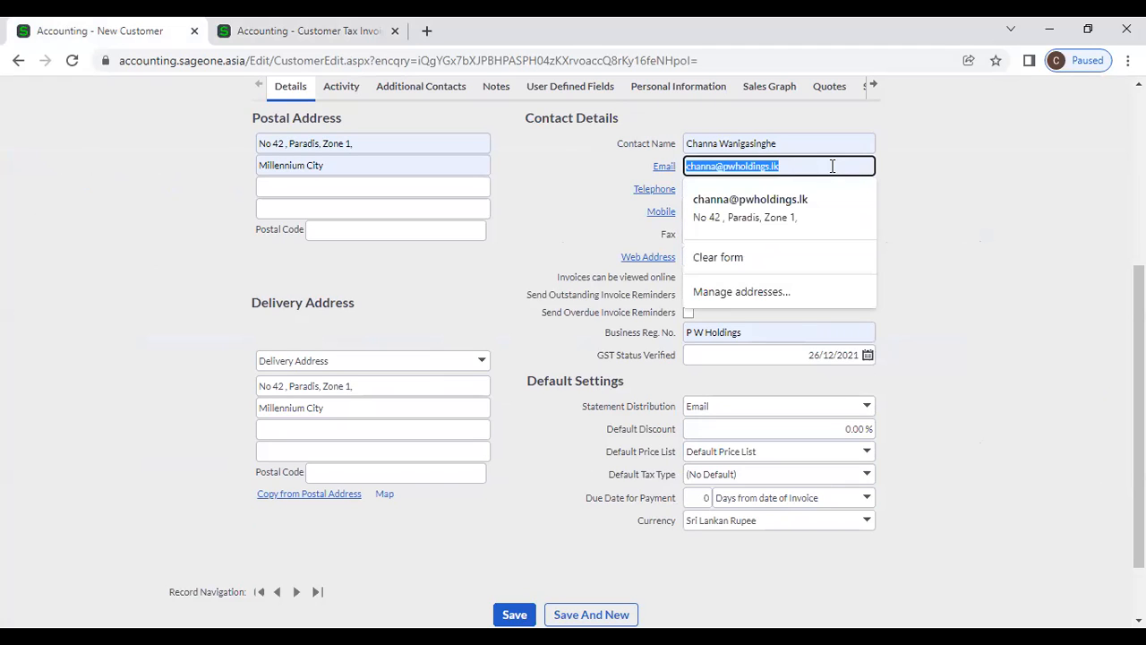
{"action": "left_click", "coordinate": [864, 409]}
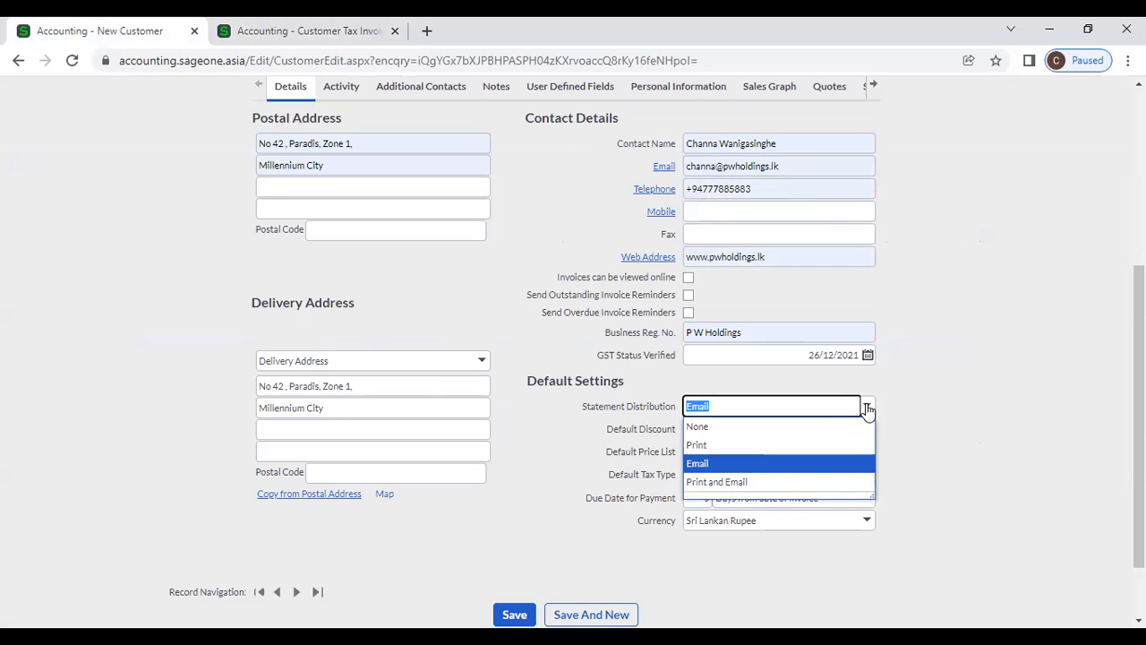
{"action": "left_click", "coordinate": [800, 445]}
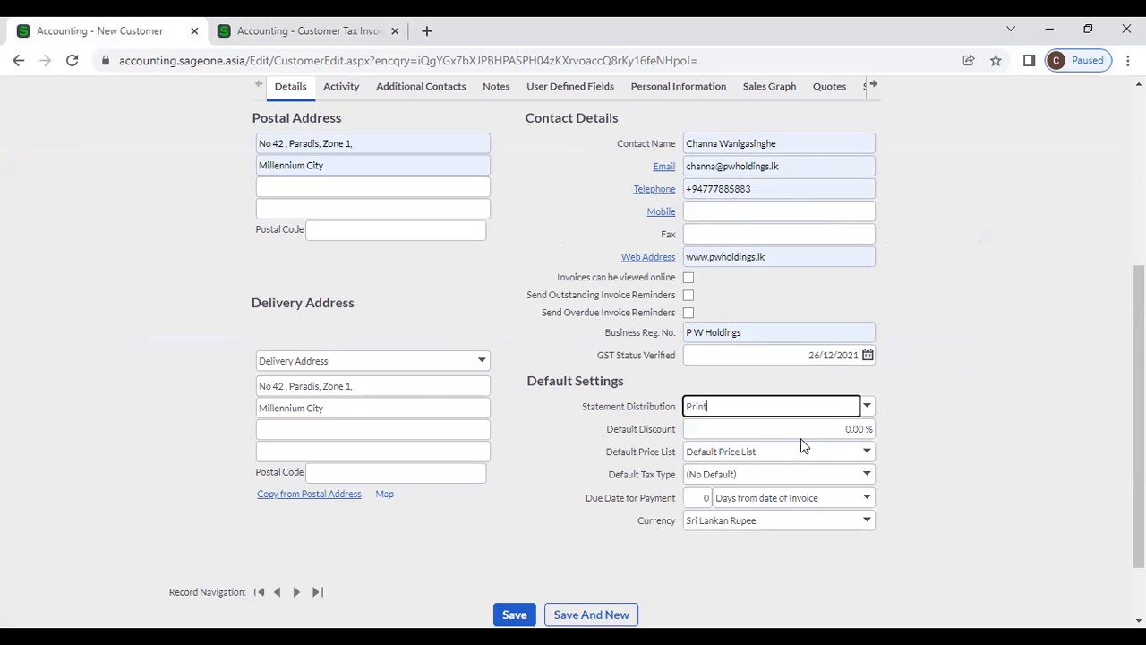
{"action": "left_click", "coordinate": [942, 436]}
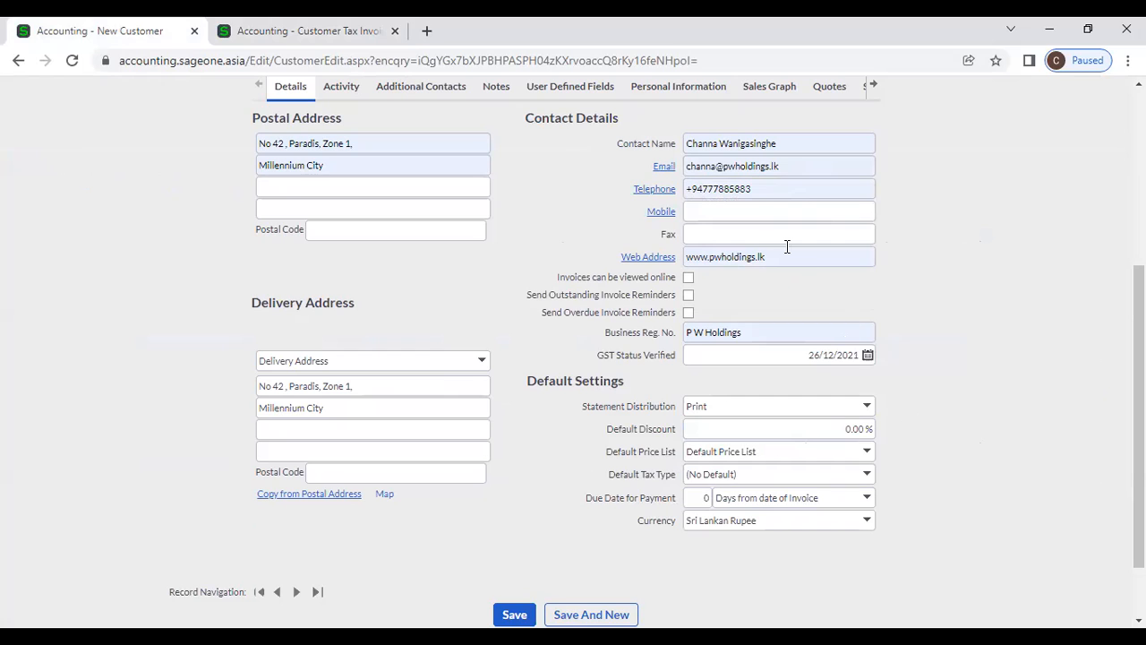
{"action": "left_click", "coordinate": [788, 166]}
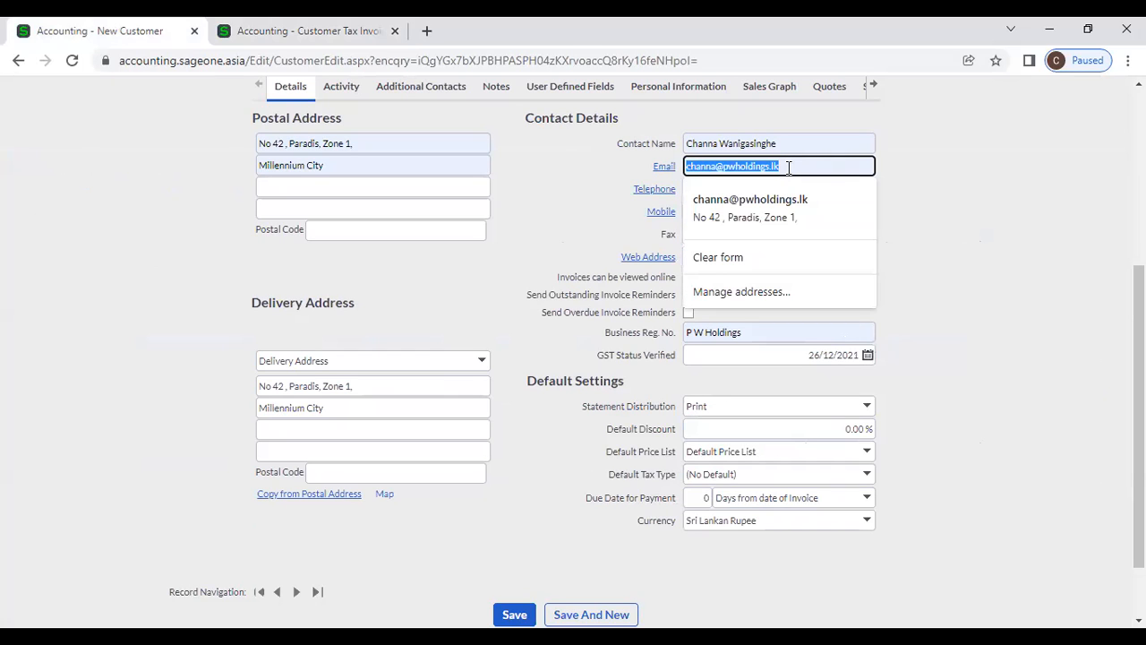
{"action": "left_click", "coordinate": [923, 426]}
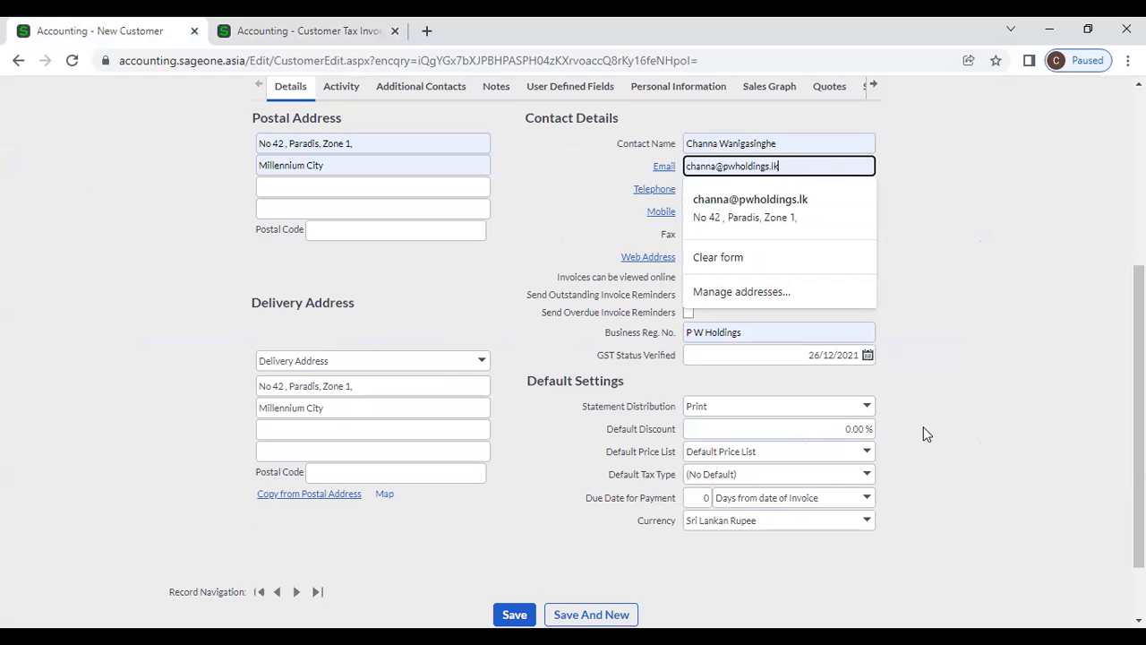
Try the Print and Email options for the new customer's Statement Distribution, checking the contact's email field
{"action": "left_click", "coordinate": [866, 408]}
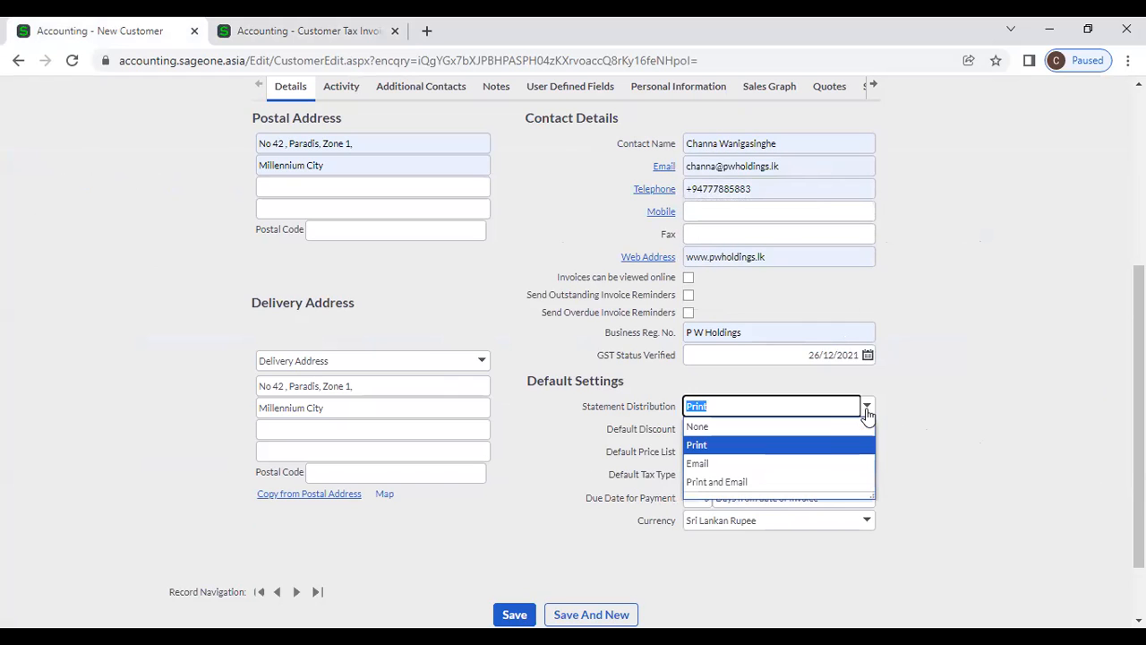
{"action": "left_click", "coordinate": [822, 445]}
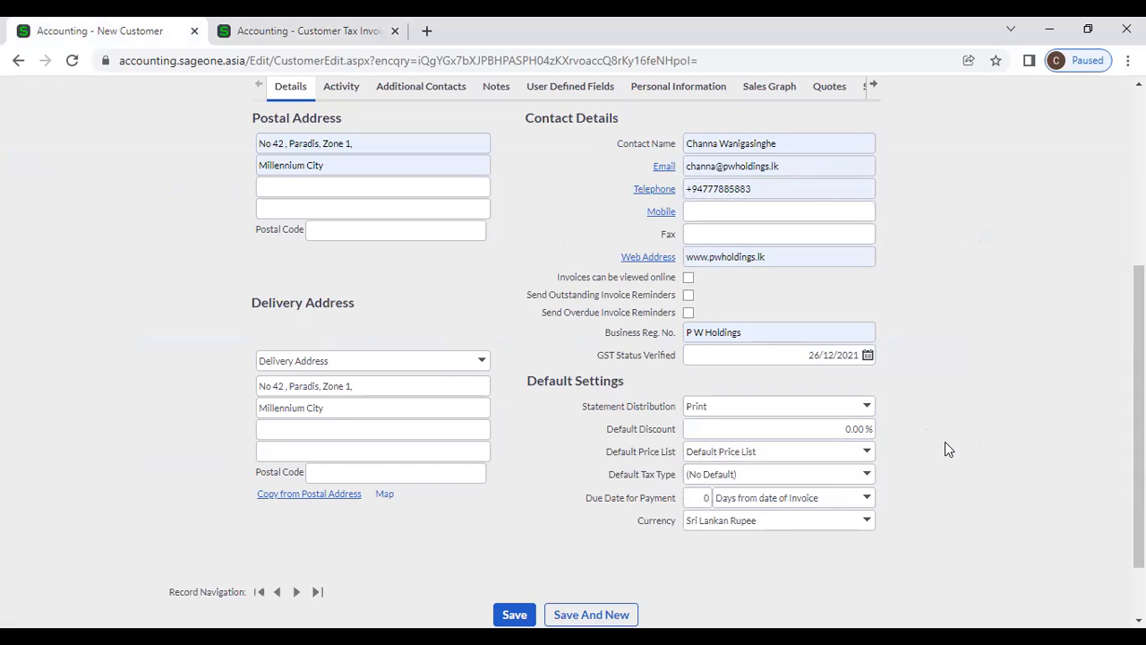
{"action": "left_click", "coordinate": [796, 165]}
{"action": "left_click", "coordinate": [896, 434]}
{"action": "left_click", "coordinate": [867, 408]}
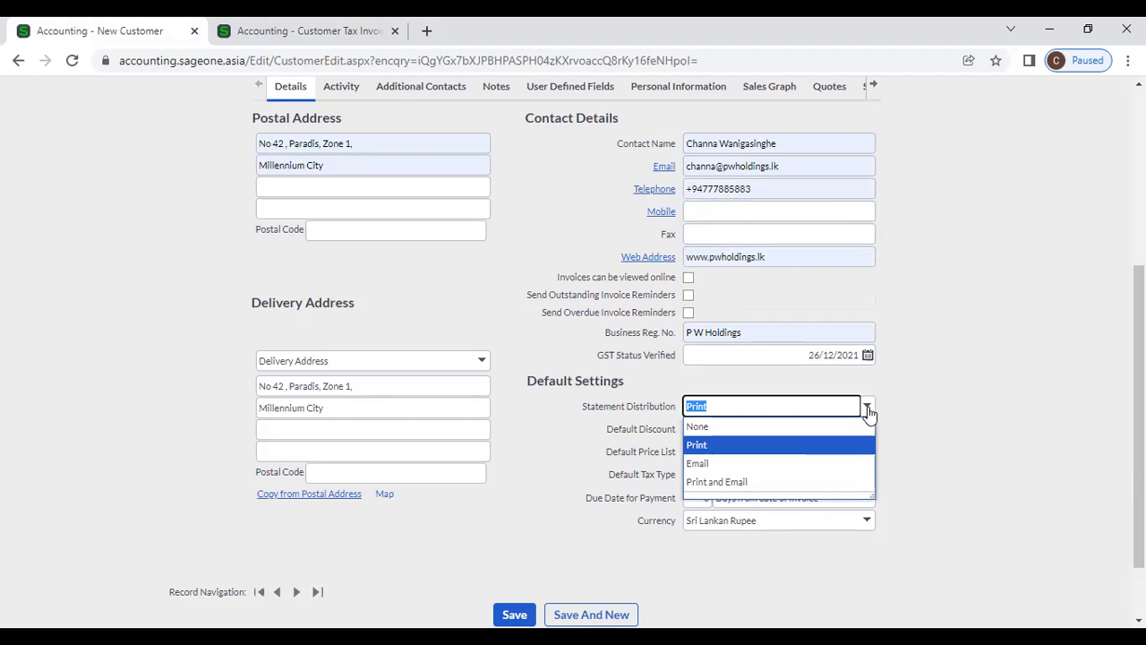
{"action": "left_click", "coordinate": [824, 463]}
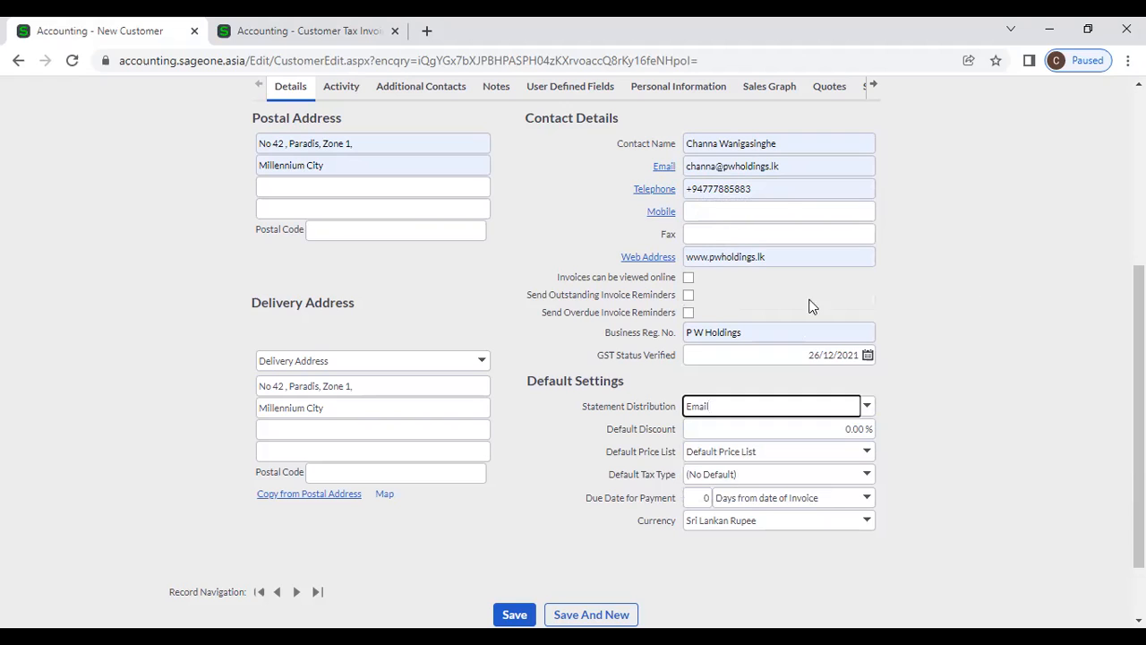
{"action": "left_click", "coordinate": [866, 408]}
{"action": "left_click", "coordinate": [796, 445]}
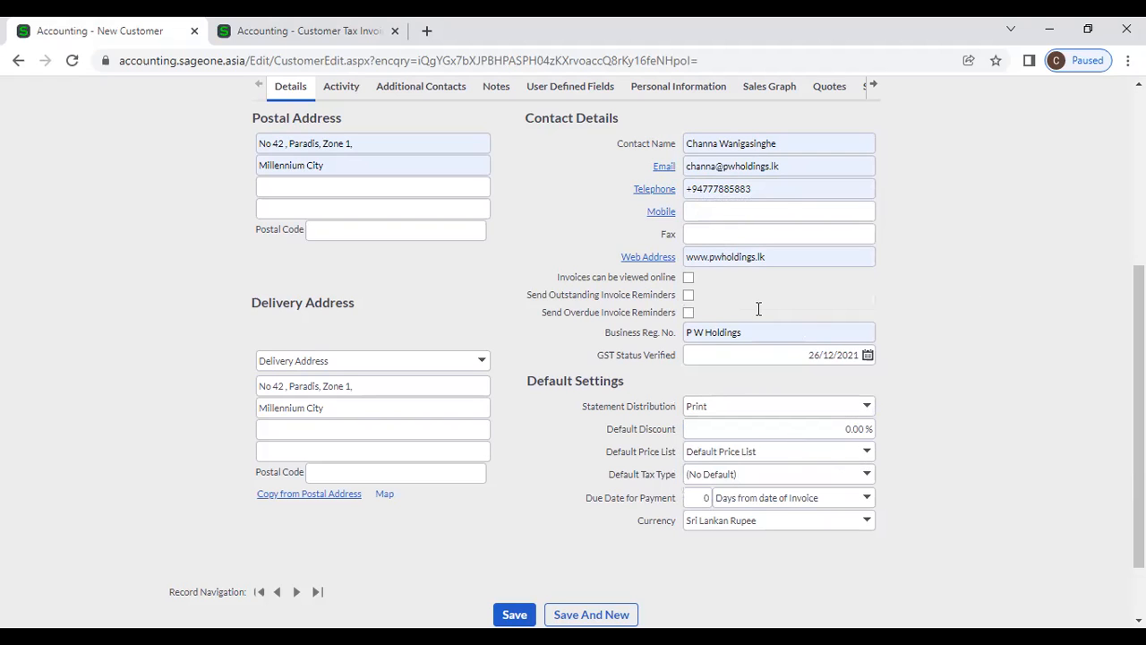
Check the contact's email field and set the customer's Statement Distribution to Email
{"action": "left_click", "coordinate": [801, 166]}
{"action": "left_click", "coordinate": [933, 402]}
{"action": "left_click", "coordinate": [867, 406]}
{"action": "double_click", "coordinate": [774, 460]}
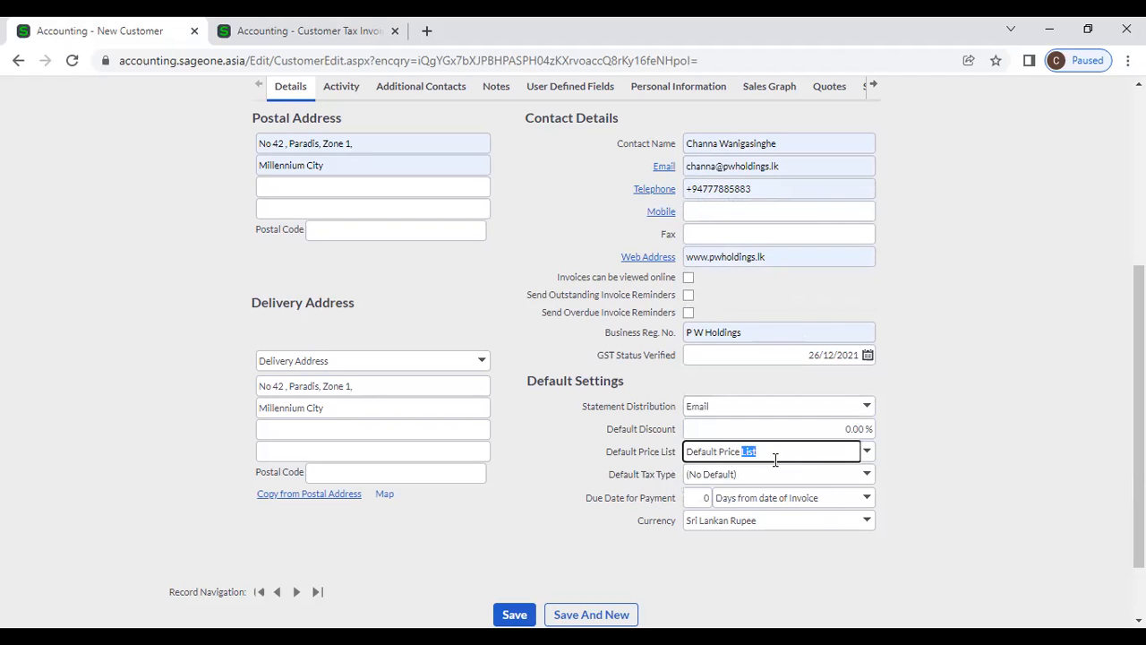
{"action": "left_click", "coordinate": [919, 442]}
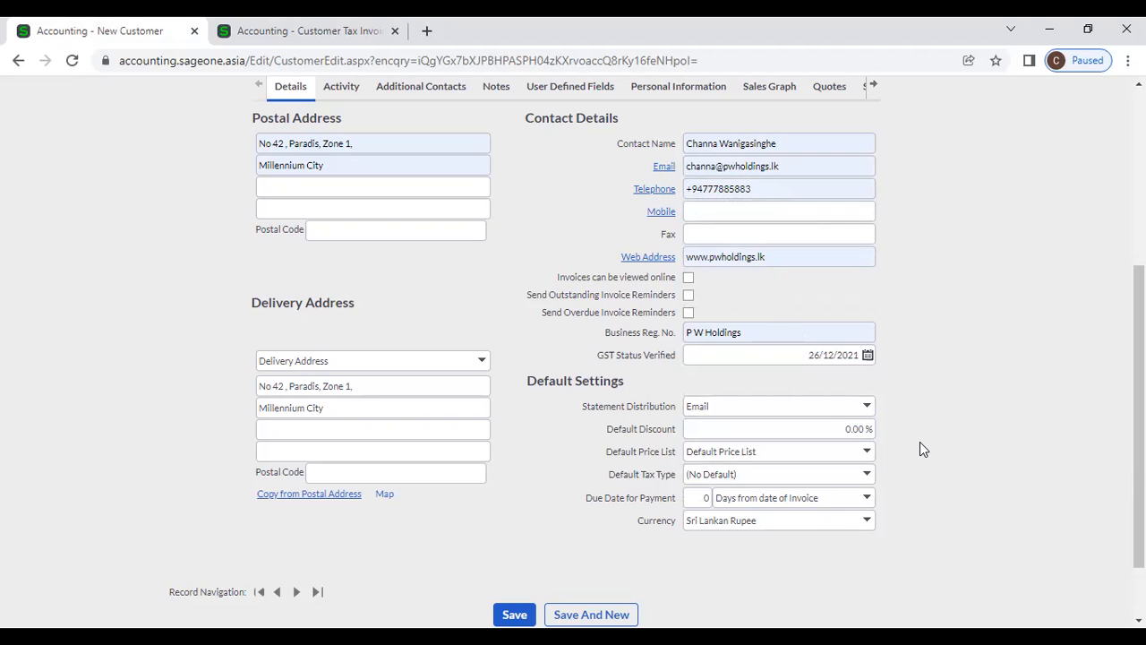
Set the customer's Default Discount to 10%
{"action": "left_click", "coordinate": [844, 429]}
{"action": "left_click", "coordinate": [869, 429]}
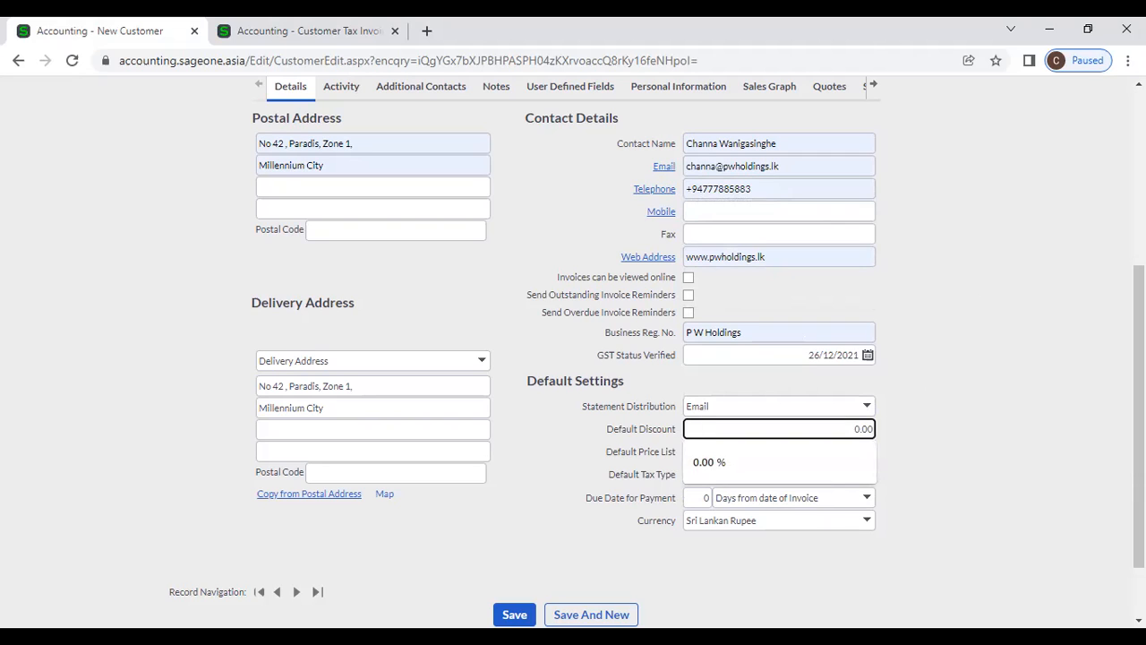
{"action": "key", "text": "BackSpace"}
{"action": "key", "text": "BackSpace"}
{"action": "key", "text": "BackSpace"}
{"action": "key", "text": "BackSpace"}
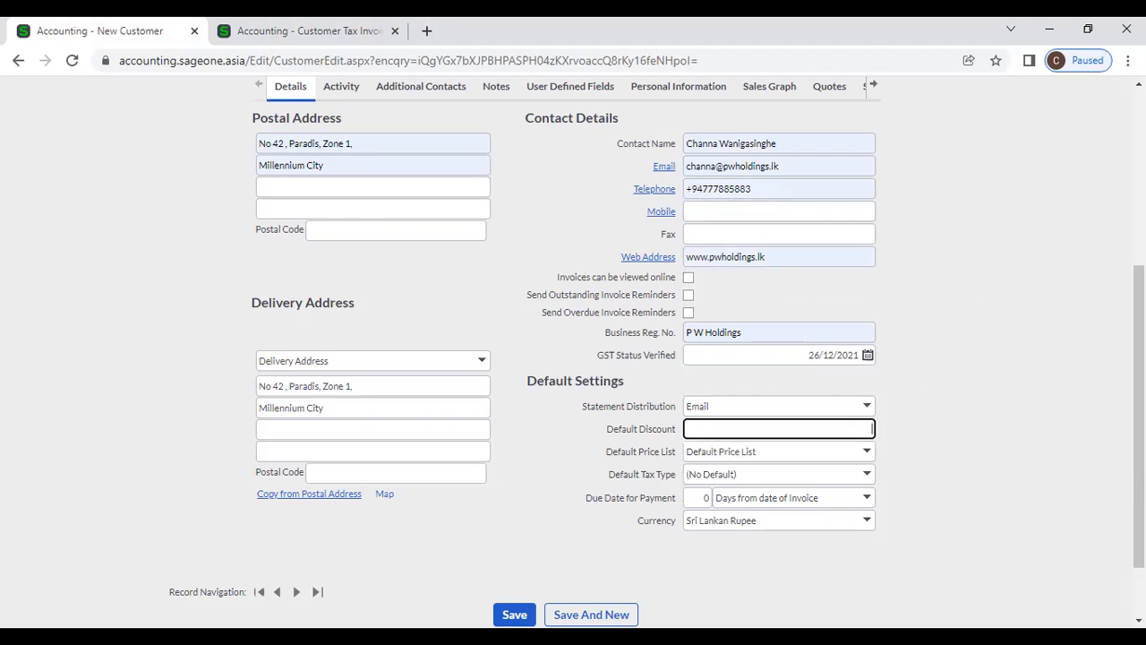
{"action": "type", "text": "10"}
{"action": "left_click", "coordinate": [1038, 427]}
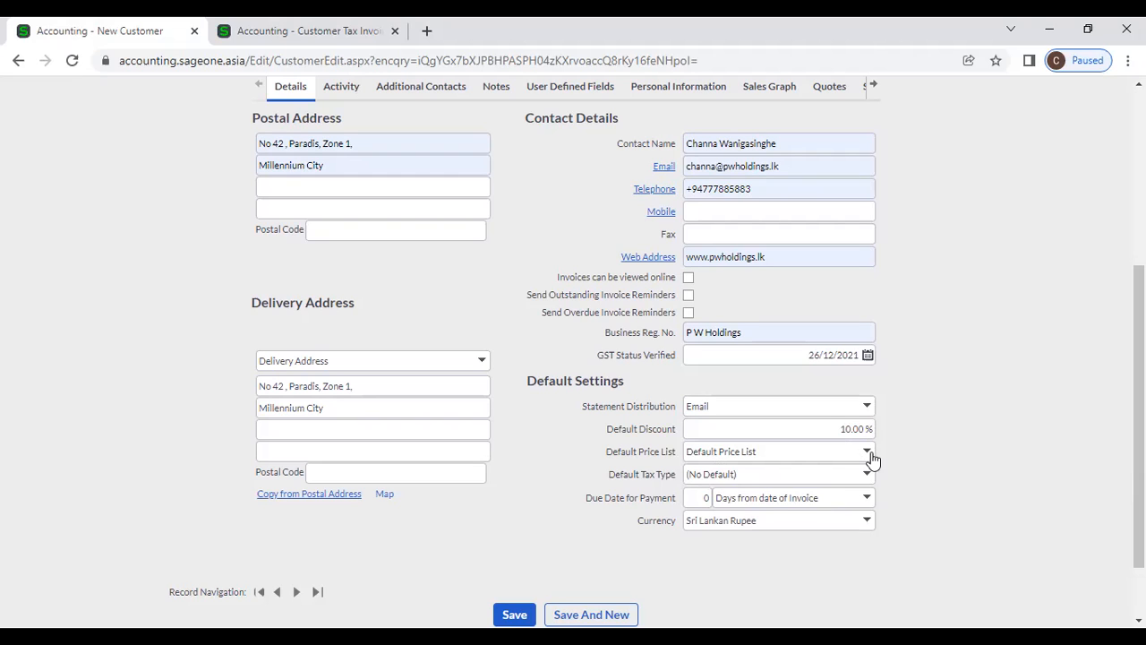
Look over the customer's Default Price List options, and open the company's Item Settings to view where the price lists are defined
{"action": "left_click", "coordinate": [870, 456]}
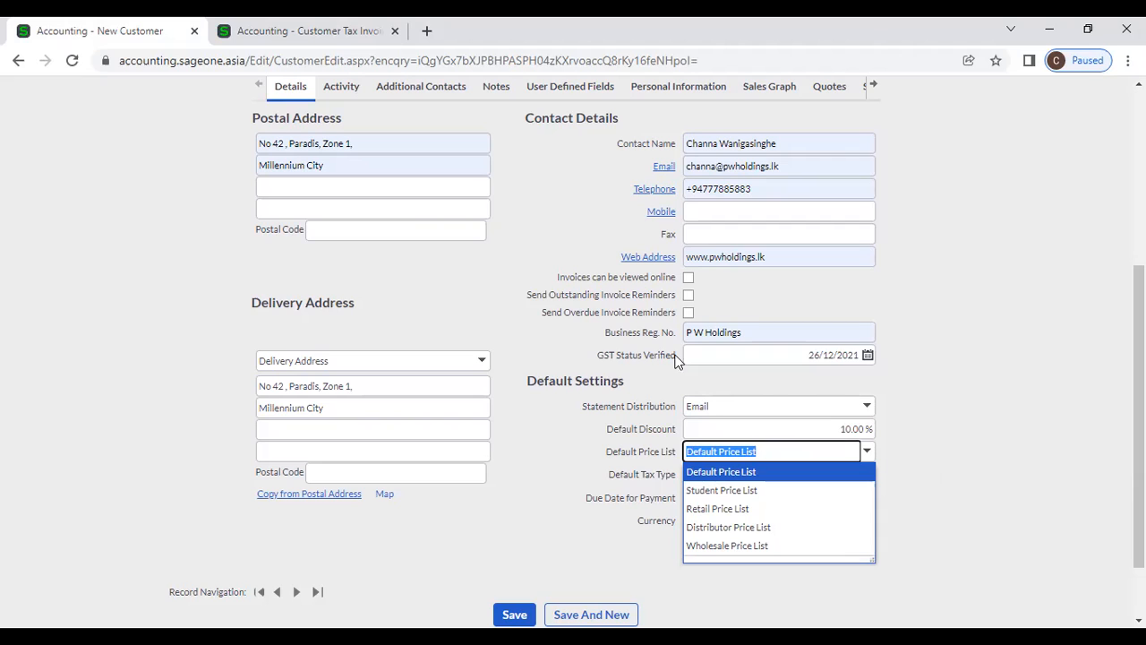
{"action": "left_click", "coordinate": [931, 399]}
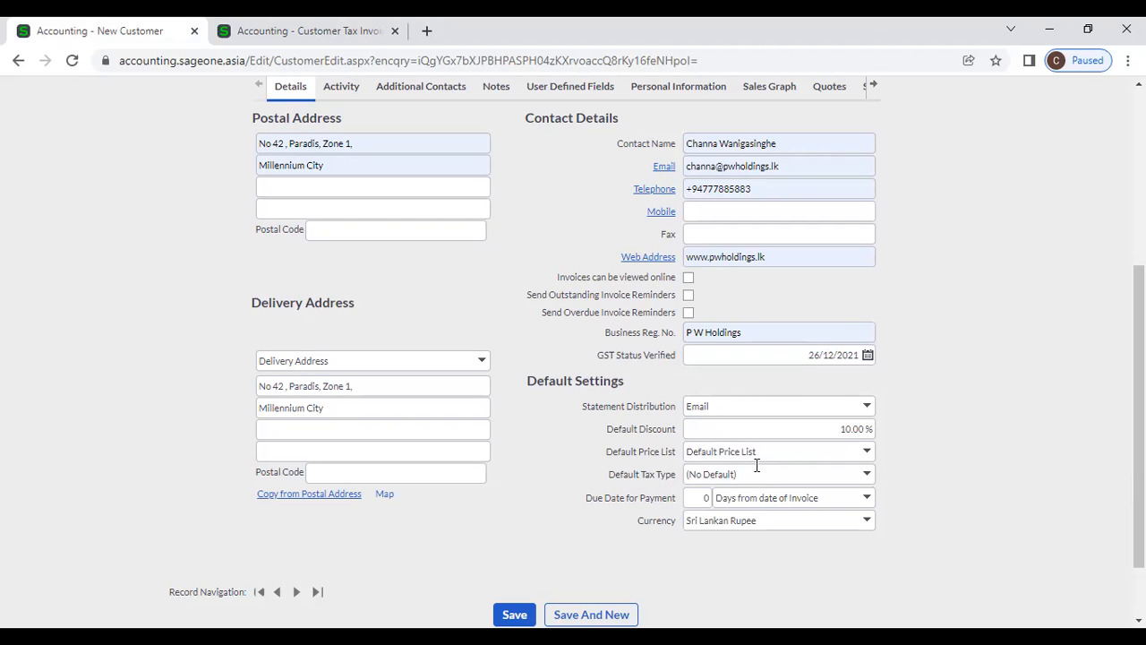
{"action": "left_click", "coordinate": [365, 27]}
{"action": "mouse_move", "coordinate": [371, 208]}
{"action": "mouse_move", "coordinate": [629, 130]}
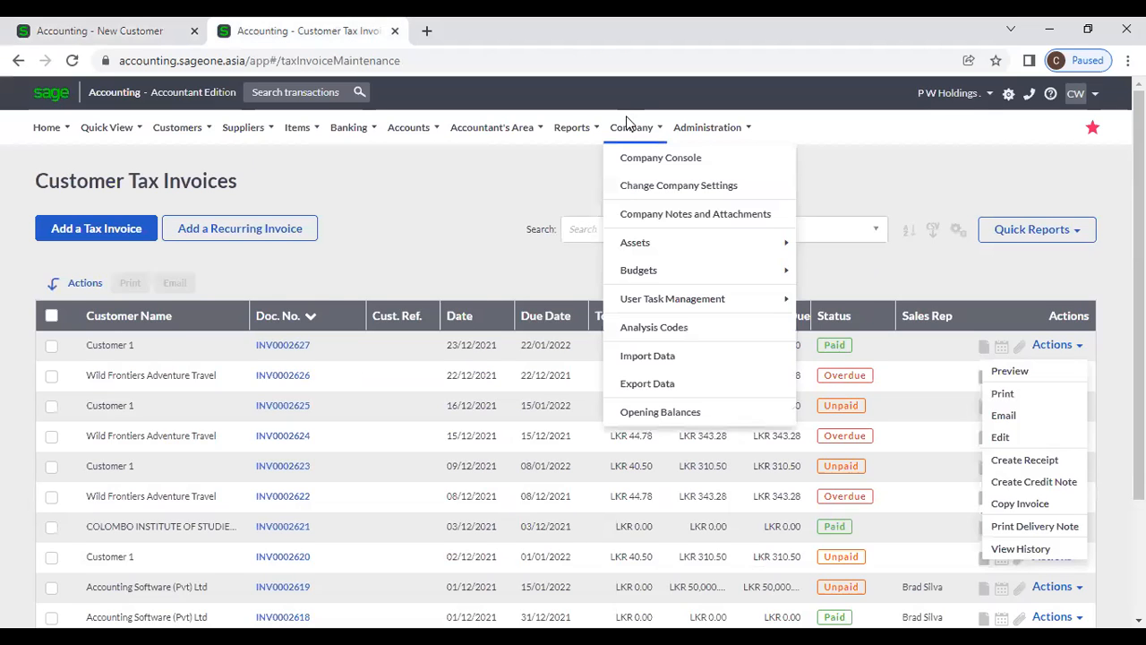
{"action": "left_click", "coordinate": [646, 183]}
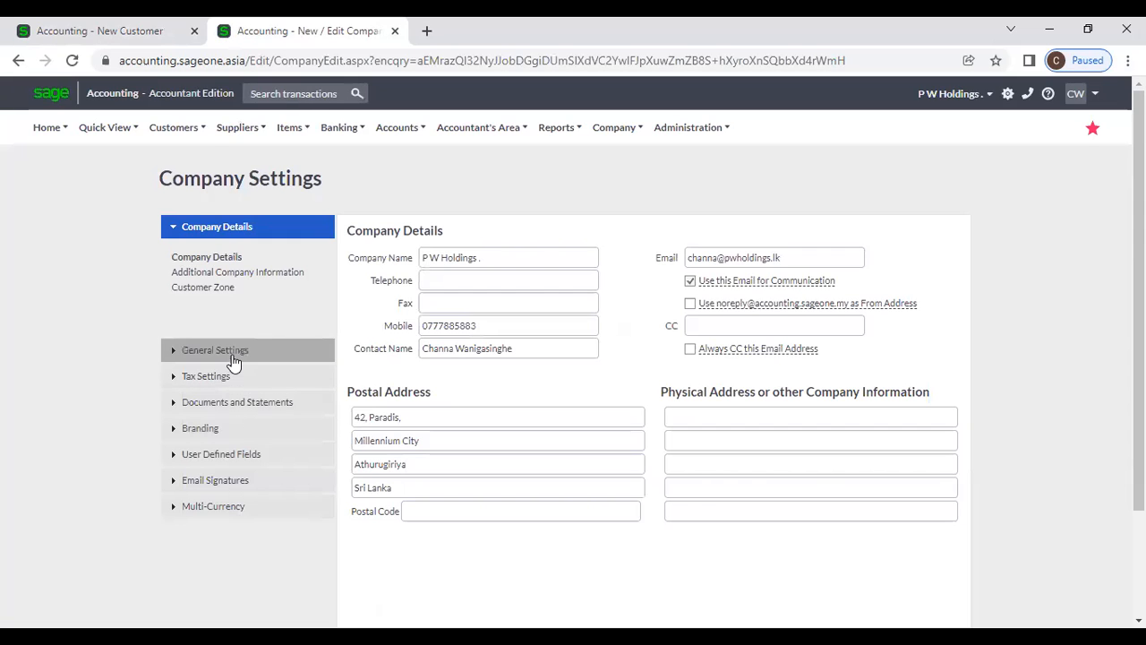
{"action": "left_click", "coordinate": [229, 352]}
{"action": "left_click", "coordinate": [215, 345]}
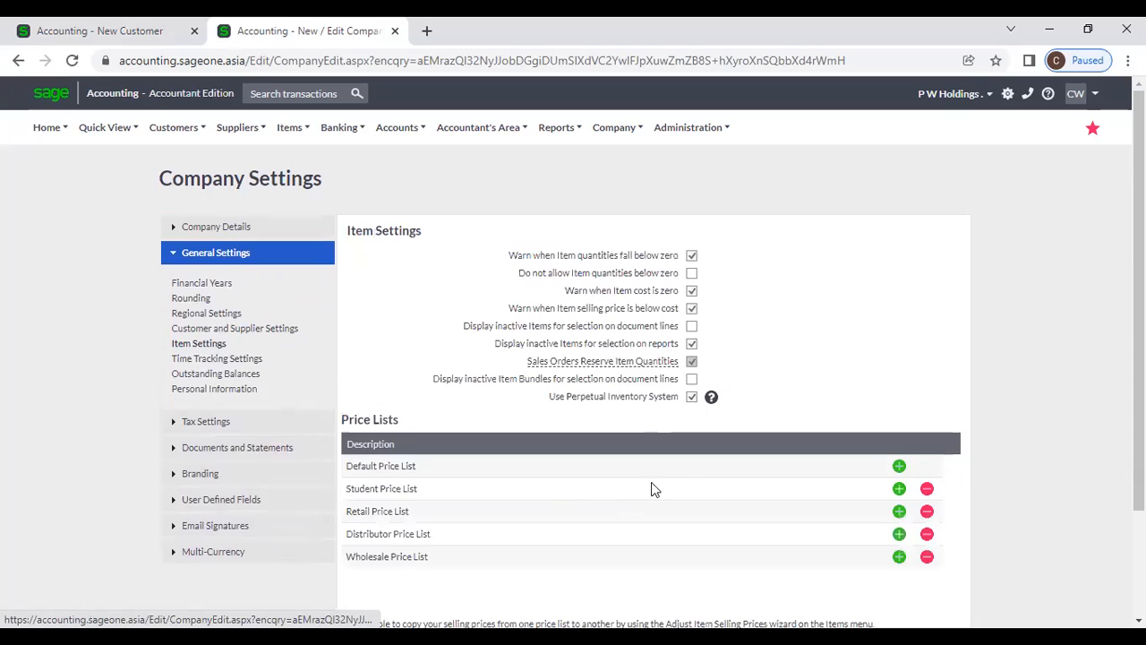
{"action": "scroll", "coordinate": [663, 479], "scroll_direction": "down", "scroll_amount": 2}
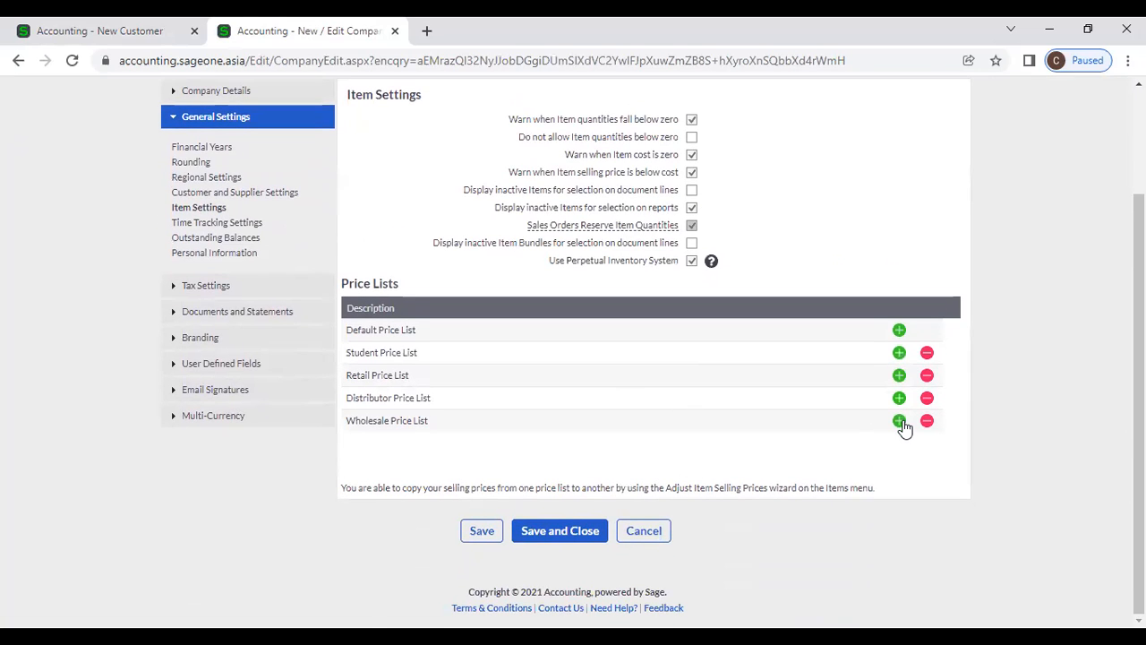
Try adding two price lists below the Wholesale Price List, and remove them again
{"action": "left_click", "coordinate": [898, 420]}
{"action": "left_click", "coordinate": [899, 443]}
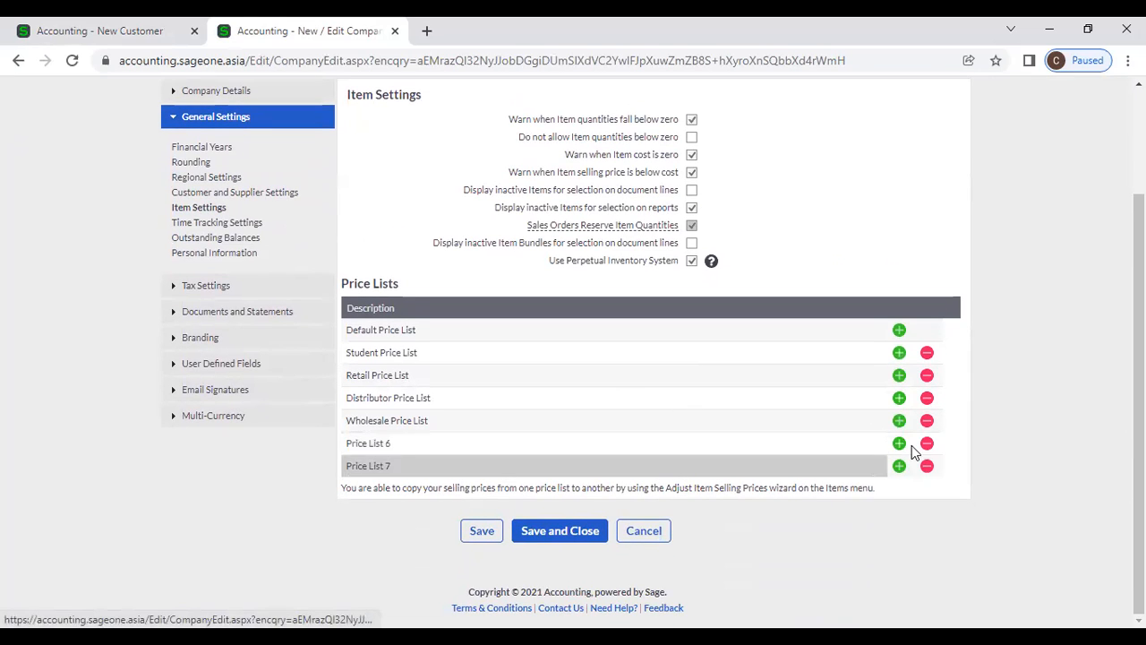
{"action": "left_click", "coordinate": [926, 466]}
{"action": "left_click", "coordinate": [927, 445]}
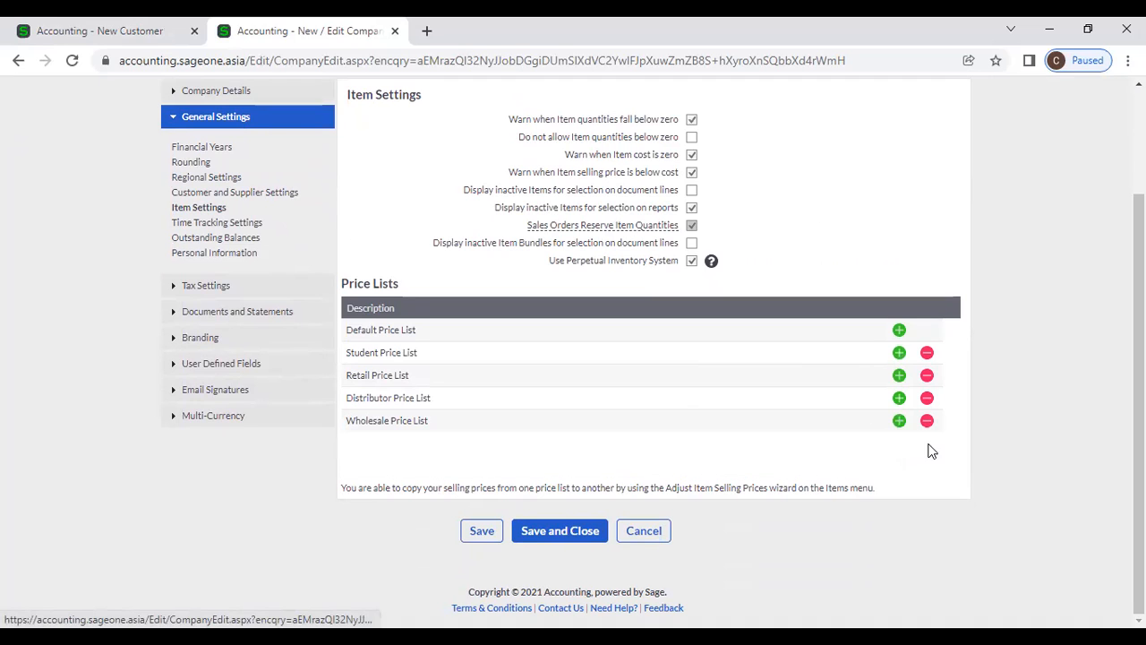
Return to the new customer record and review the Default Price List options again
{"action": "left_click", "coordinate": [37, 28]}
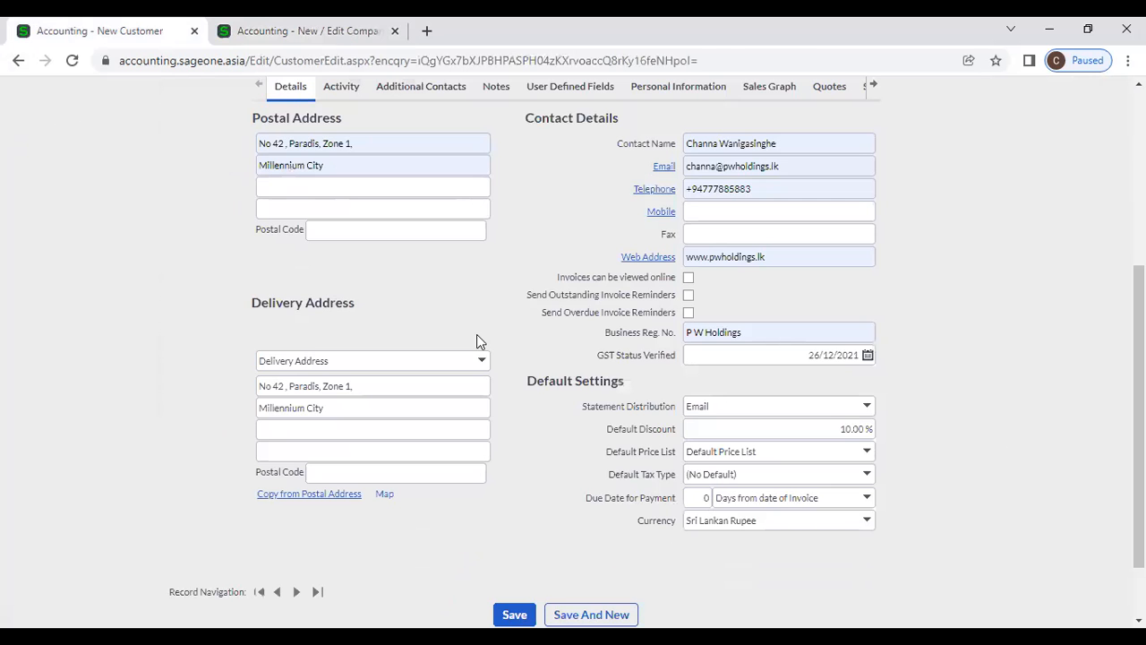
{"action": "left_click", "coordinate": [865, 456]}
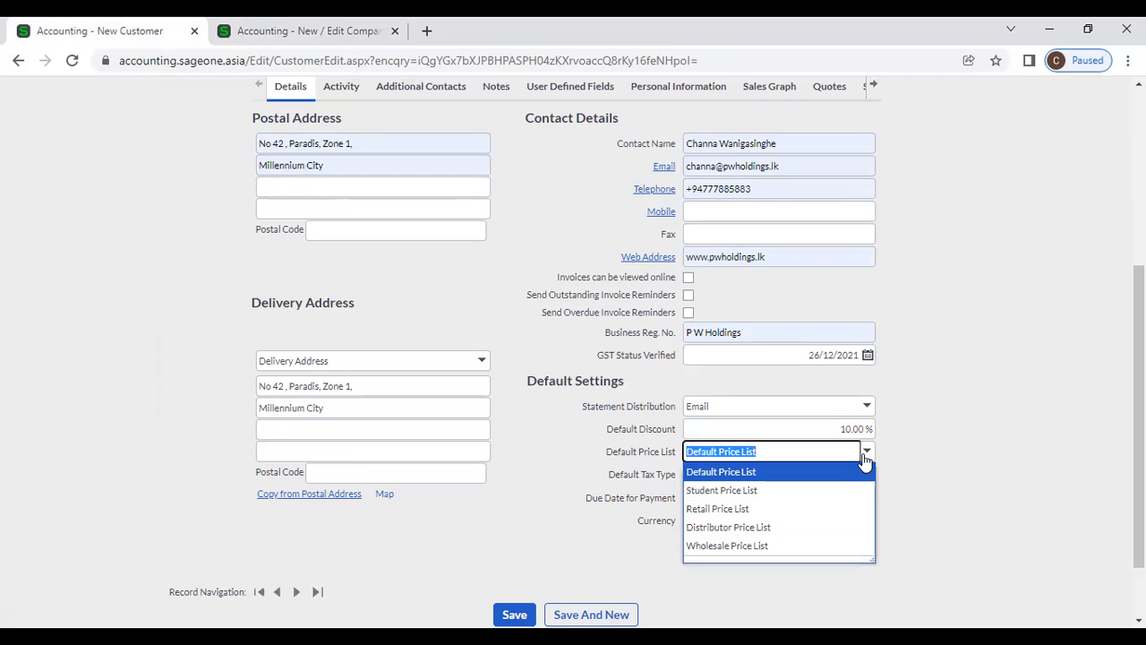
{"action": "left_click", "coordinate": [922, 456]}
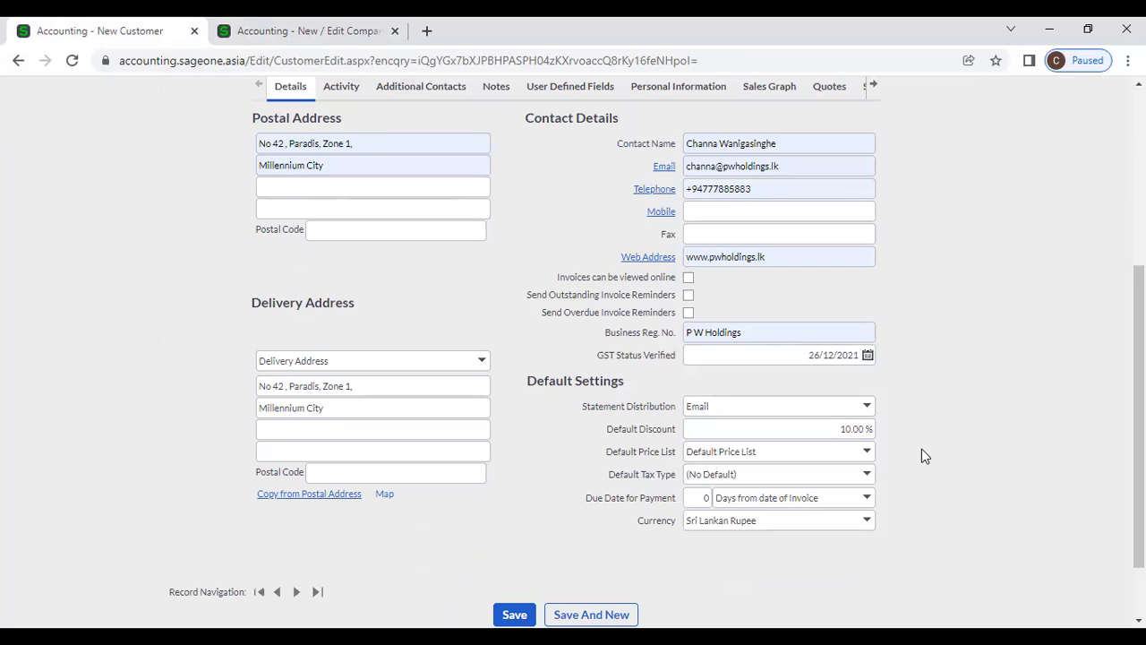
Set the customer's Default Tax Type to VAT 8% (8.00%) and the payment due date to 30 days from date of invoice
{"action": "left_click", "coordinate": [867, 477]}
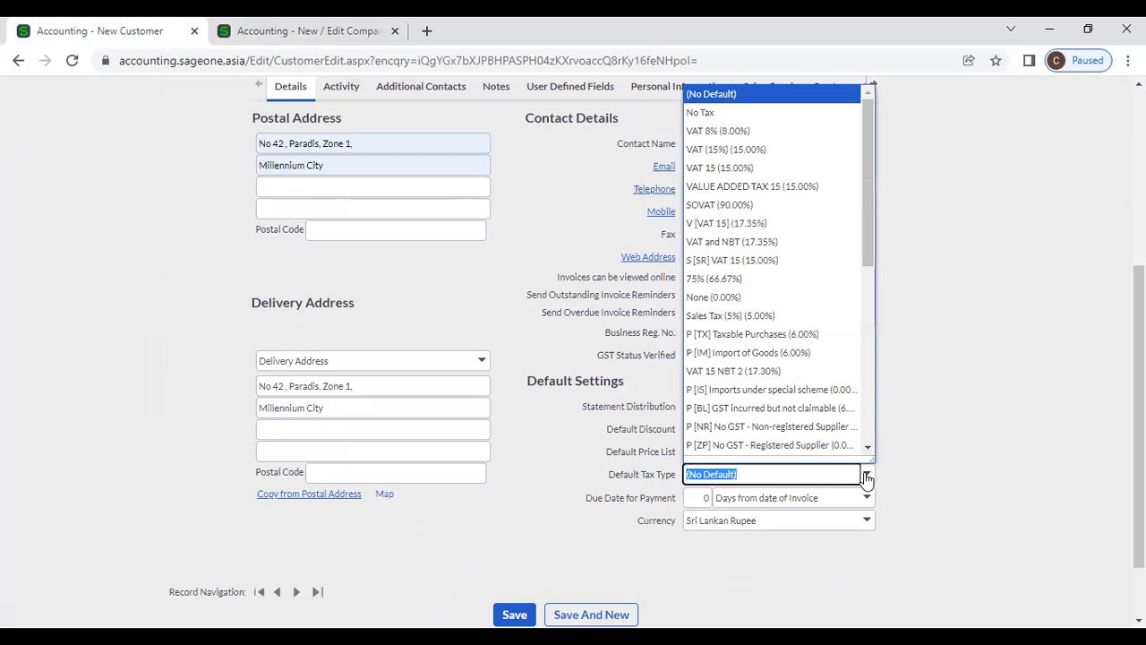
{"action": "left_click", "coordinate": [741, 131]}
{"action": "left_click", "coordinate": [926, 456]}
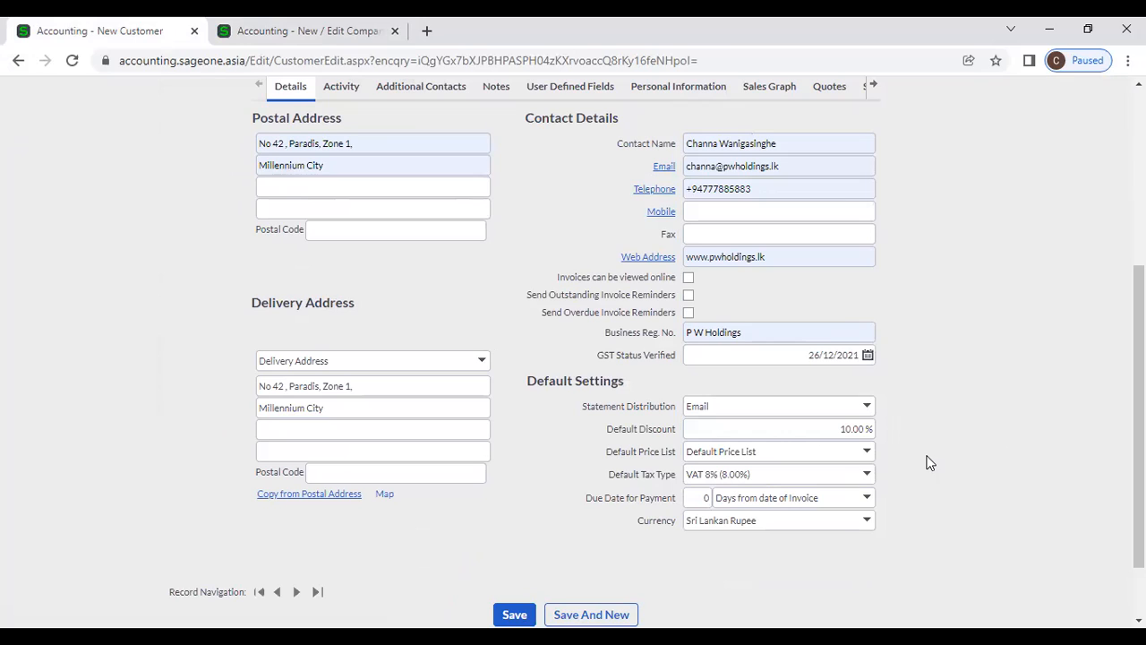
{"action": "left_click", "coordinate": [696, 498]}
{"action": "type", "text": "30"}
{"action": "left_click", "coordinate": [970, 508]}
Set the customer's currency to United Arab Emirates Dirham
{"action": "left_click", "coordinate": [866, 522]}
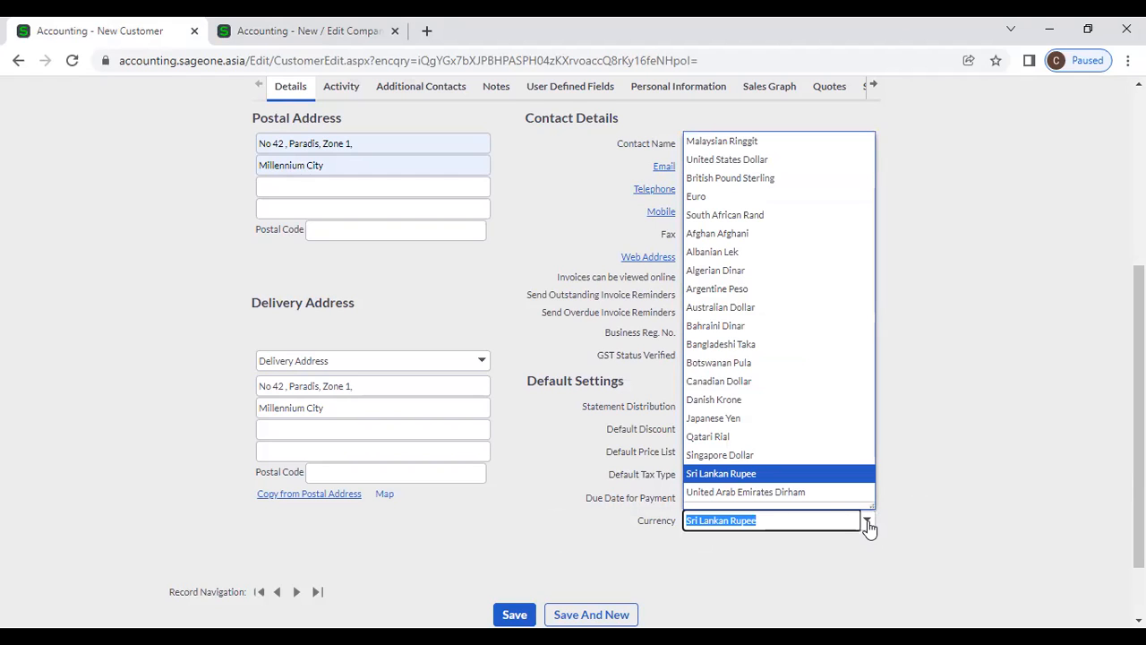
{"action": "left_click", "coordinate": [825, 495]}
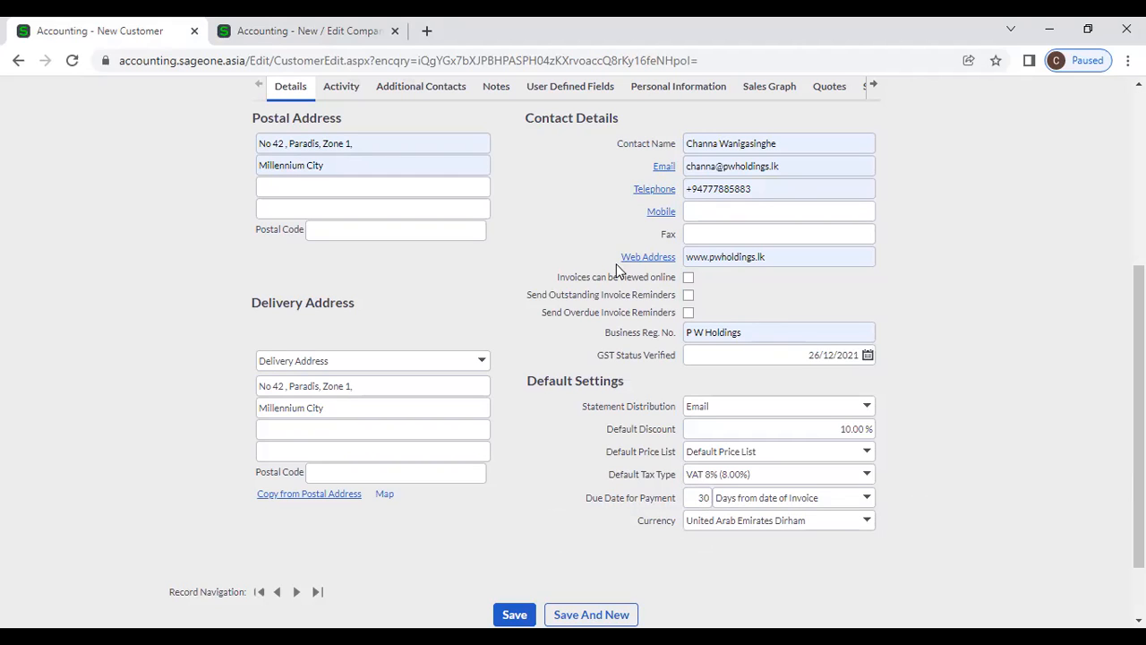
{"action": "scroll", "coordinate": [598, 284], "scroll_direction": "down", "scroll_amount": 2}
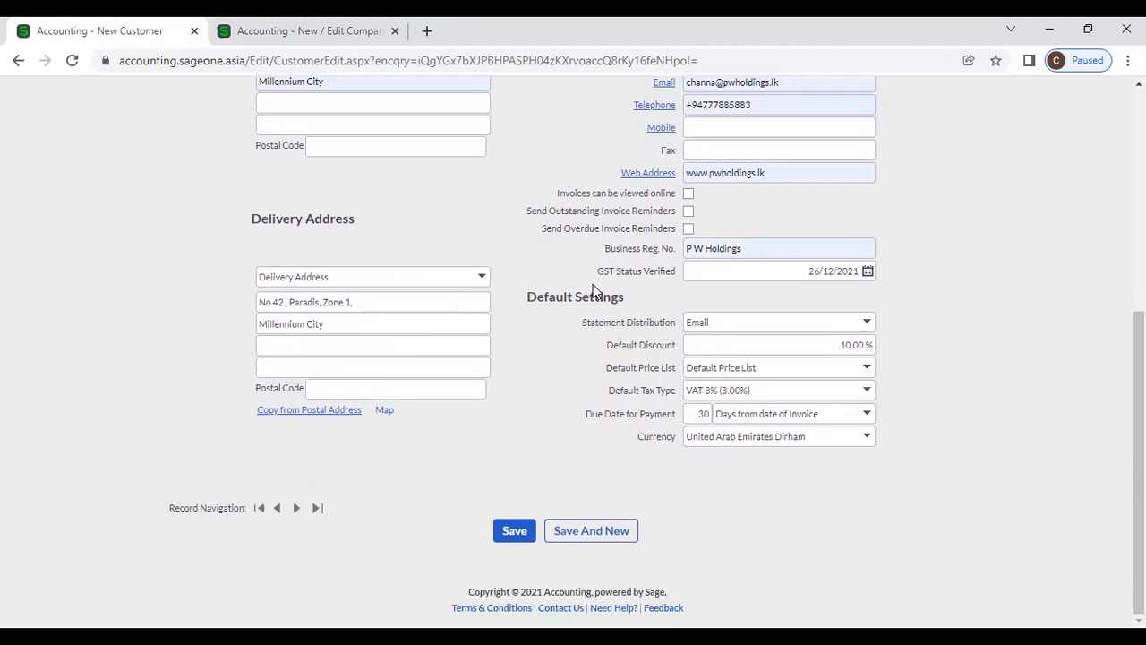
{"action": "left_click", "coordinate": [514, 530]}
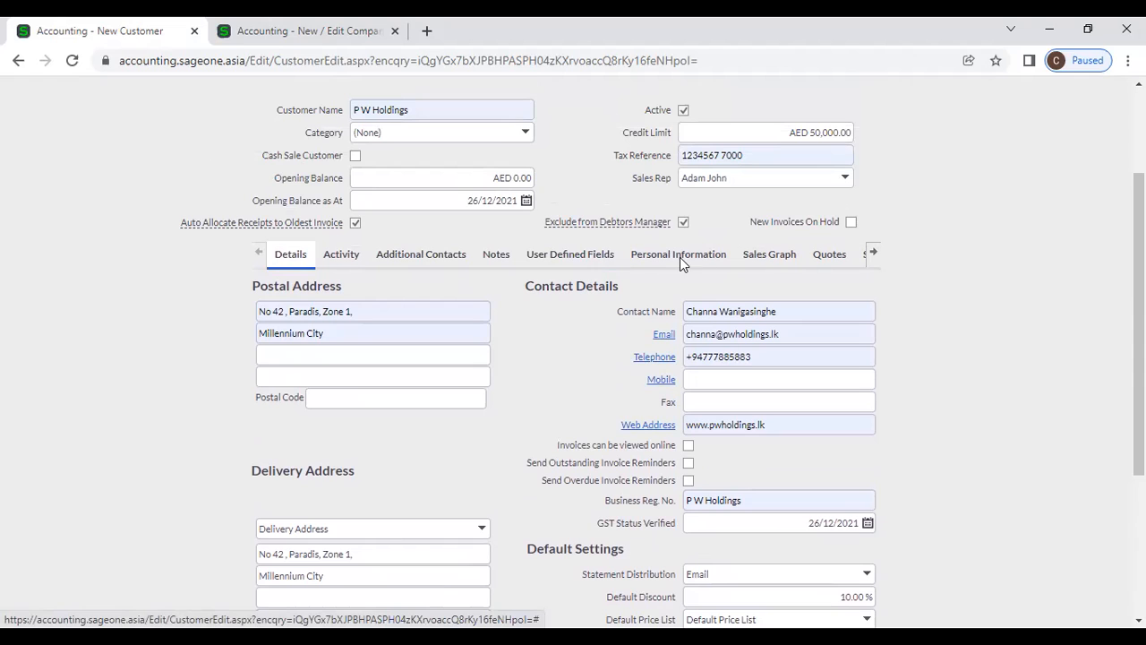
Look over the new customer record's header fields and its further sections, such as Sales Orders
{"action": "left_click", "coordinate": [871, 255]}
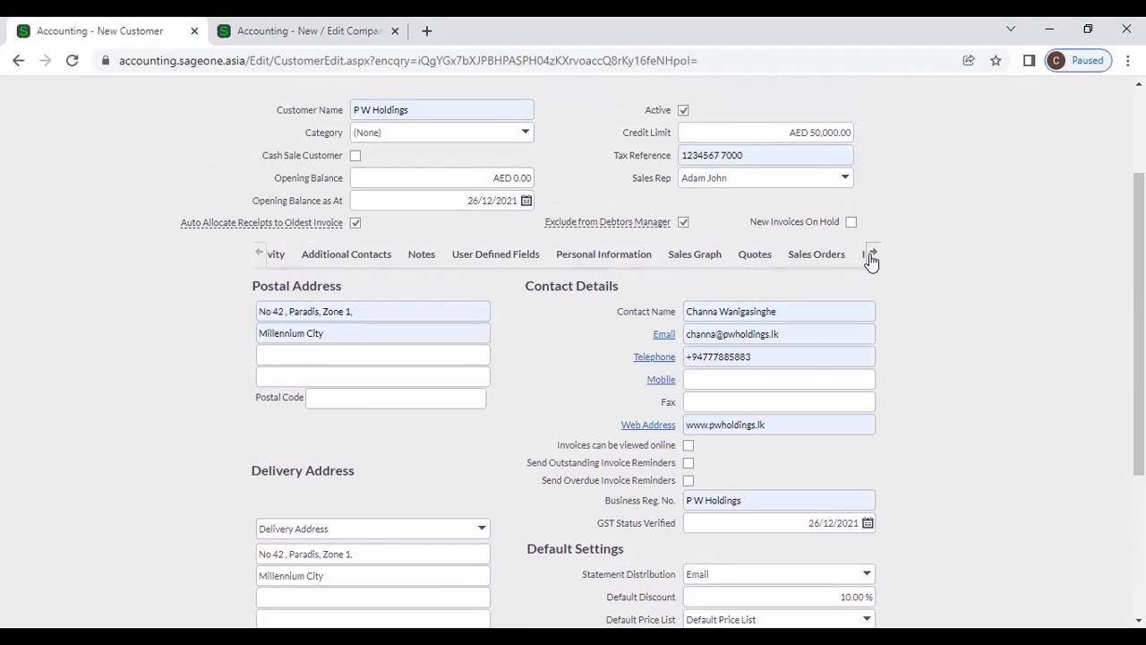
{"action": "left_click", "coordinate": [259, 253]}
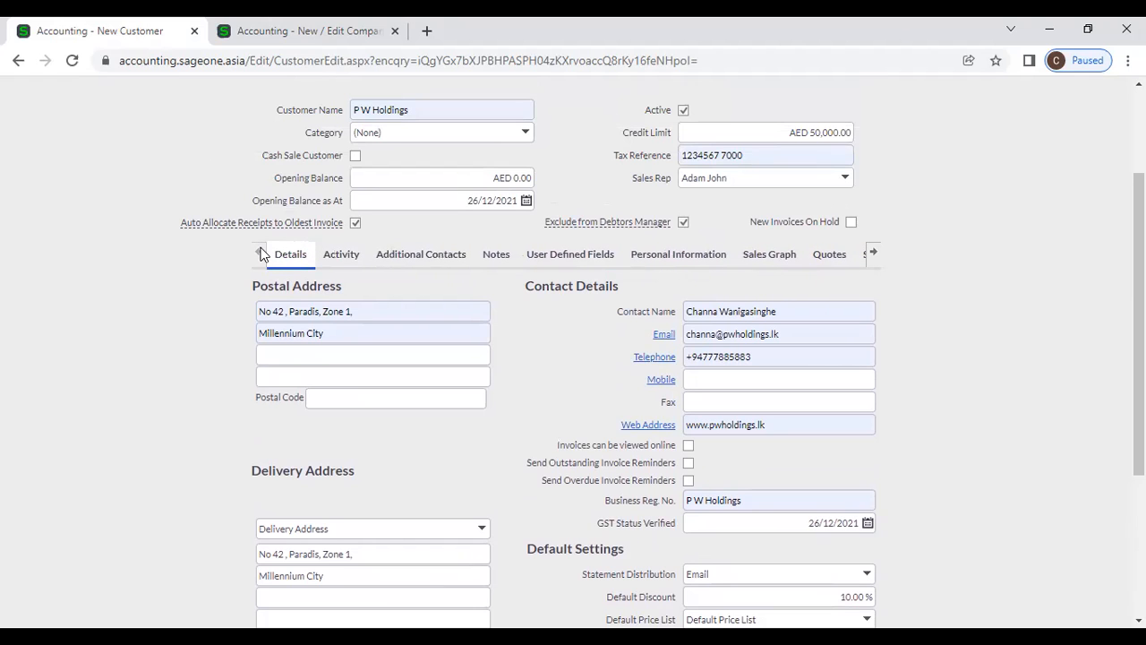
{"action": "scroll", "coordinate": [69, 356], "scroll_direction": "up", "scroll_amount": 3}
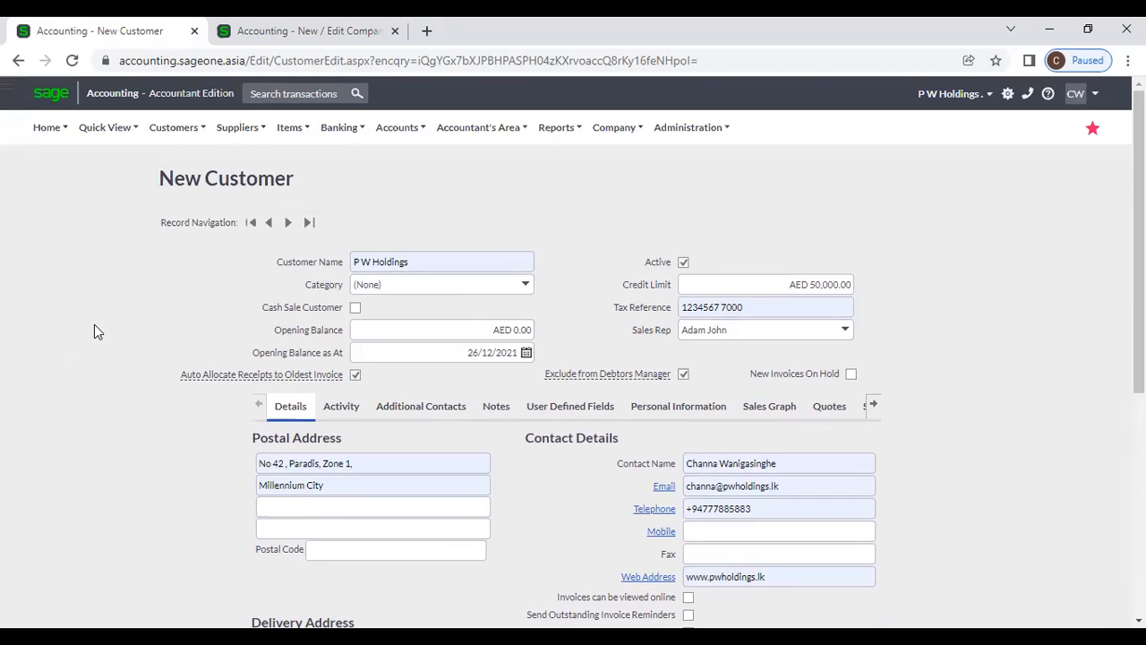
Find the existing customer in the List of Customers by searching for "P W", and open the P W Holdings record
{"action": "left_click", "coordinate": [173, 138]}
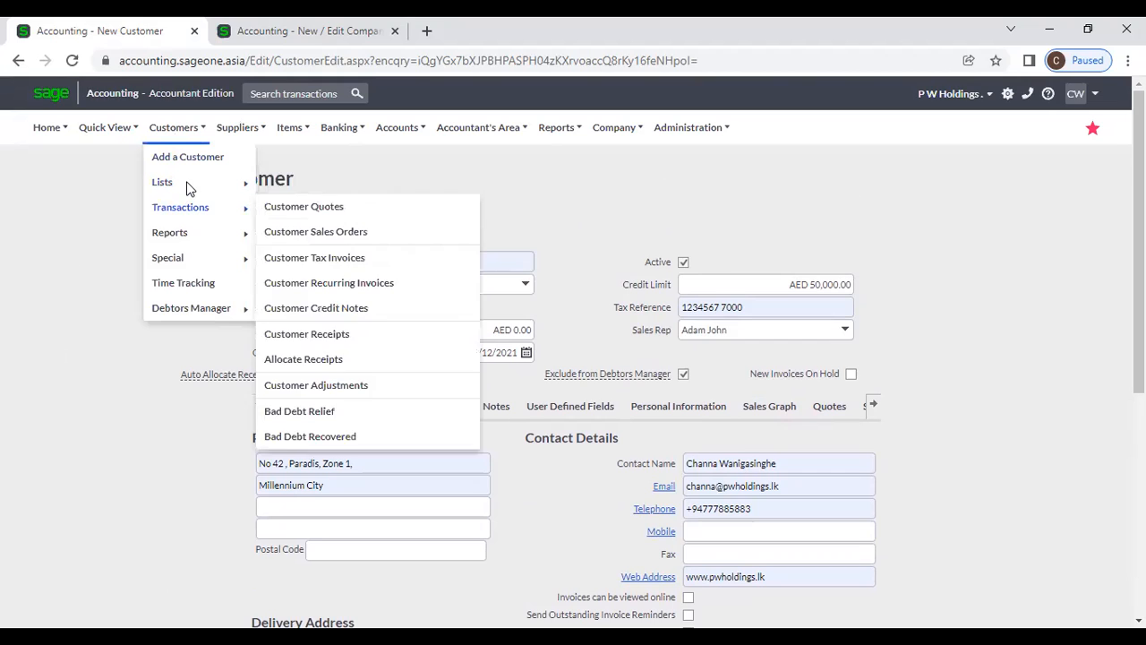
{"action": "mouse_move", "coordinate": [197, 181]}
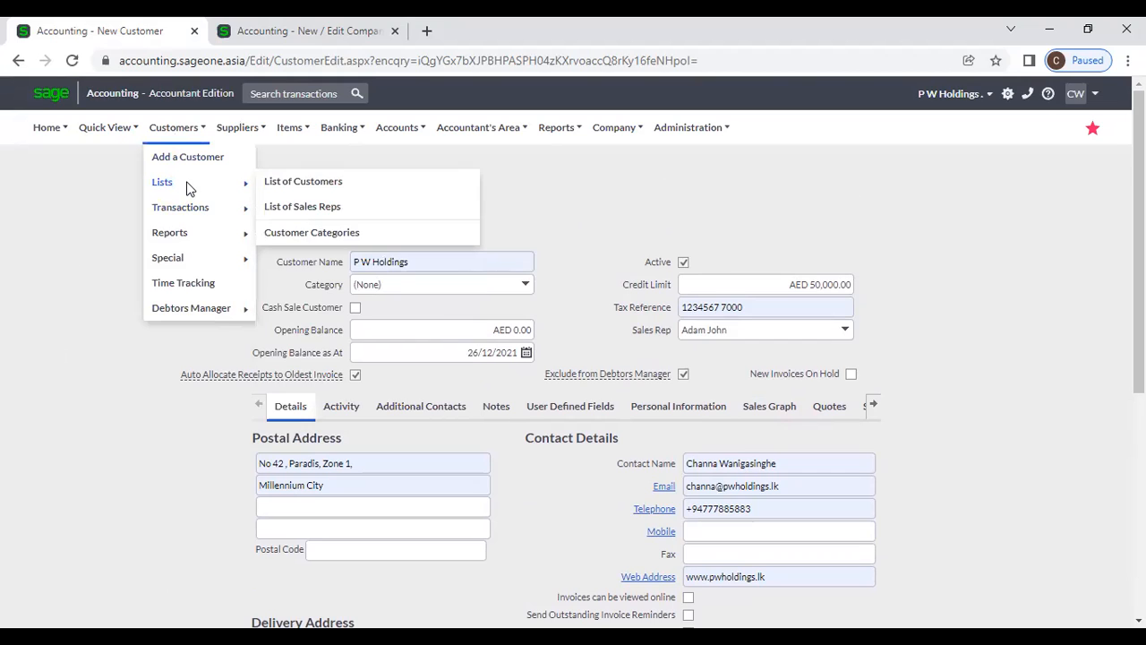
{"action": "left_click", "coordinate": [280, 184]}
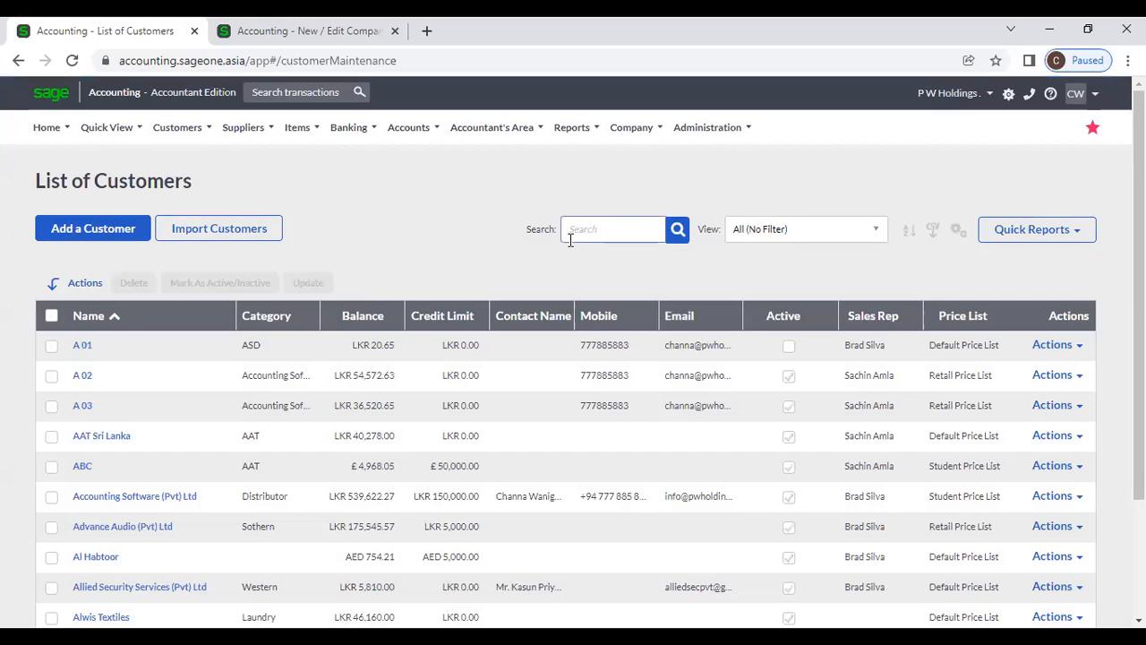
{"action": "left_click", "coordinate": [571, 239]}
{"action": "type", "text": "PW"}
{"action": "key", "text": "Return"}
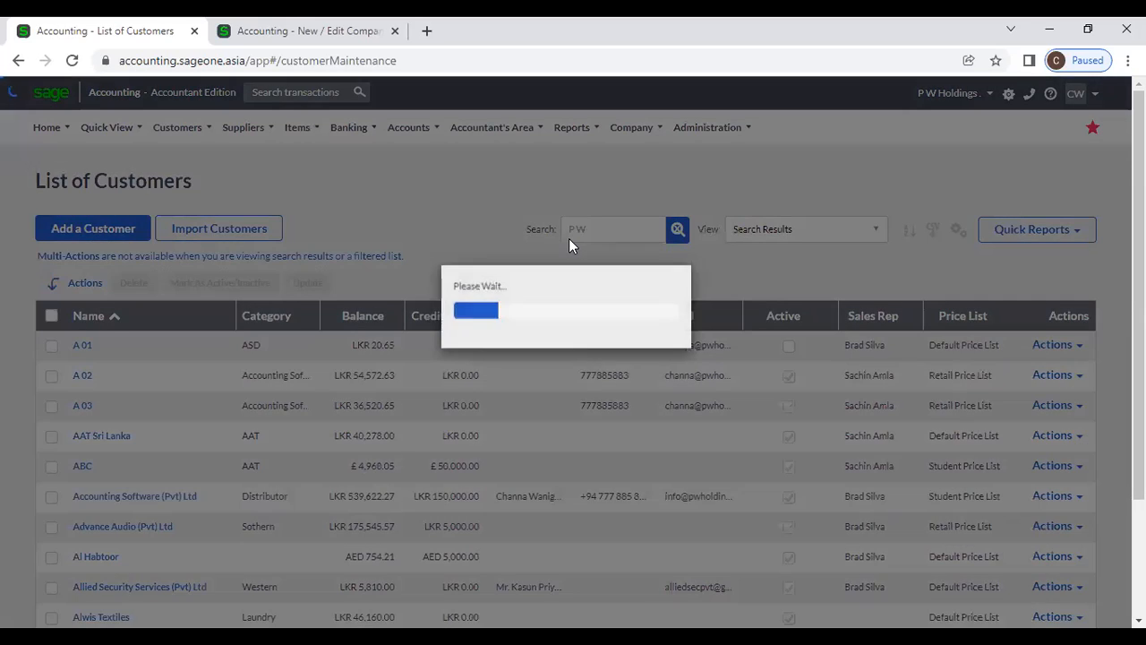
{"action": "left_click", "coordinate": [94, 348]}
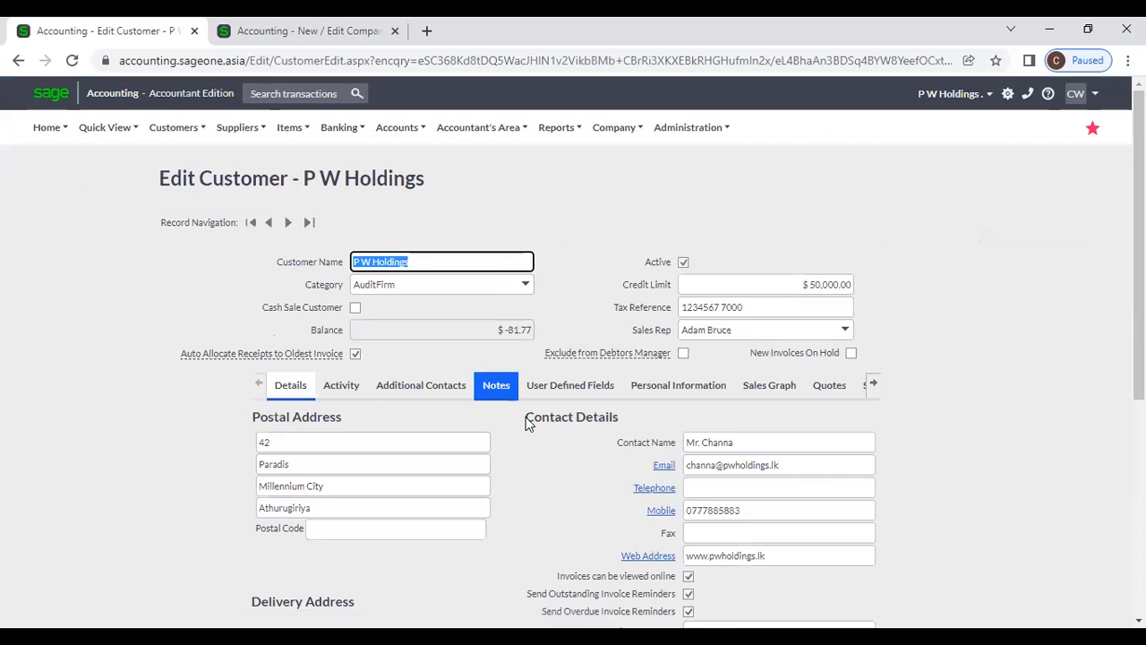
Review the P W Holdings customer's contact details and default settings, and view its Activity totals
{"action": "scroll", "coordinate": [538, 430], "scroll_direction": "down", "scroll_amount": 1}
{"action": "scroll", "coordinate": [452, 430], "scroll_direction": "down", "scroll_amount": 3}
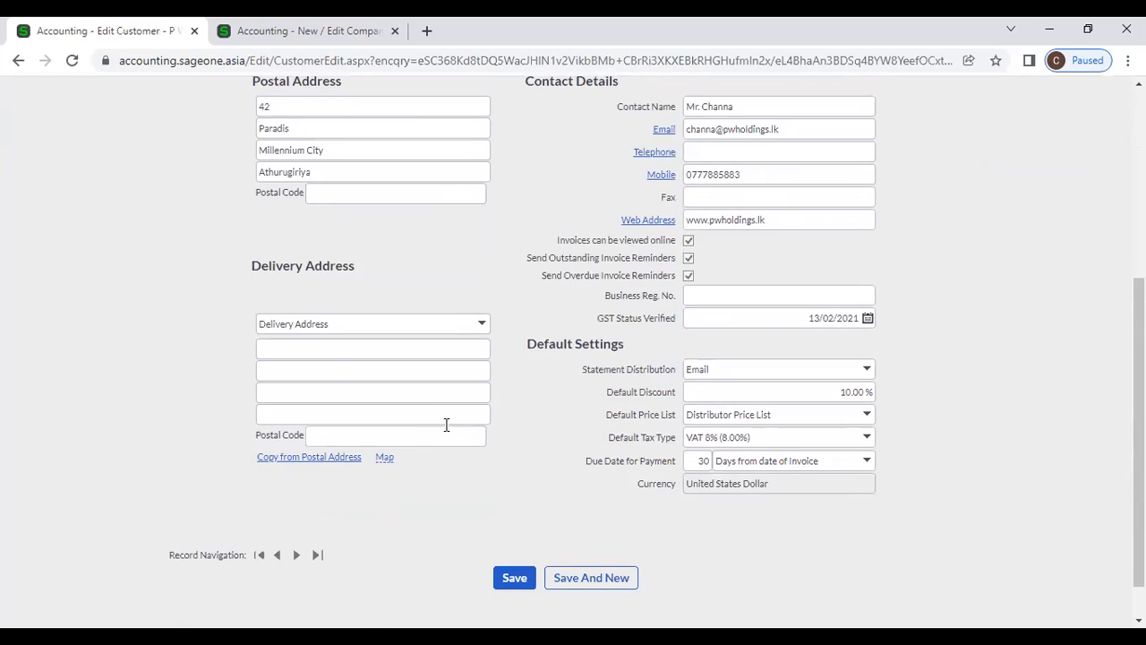
{"action": "scroll", "coordinate": [438, 417], "scroll_direction": "up", "scroll_amount": 2}
{"action": "left_click", "coordinate": [340, 219]}
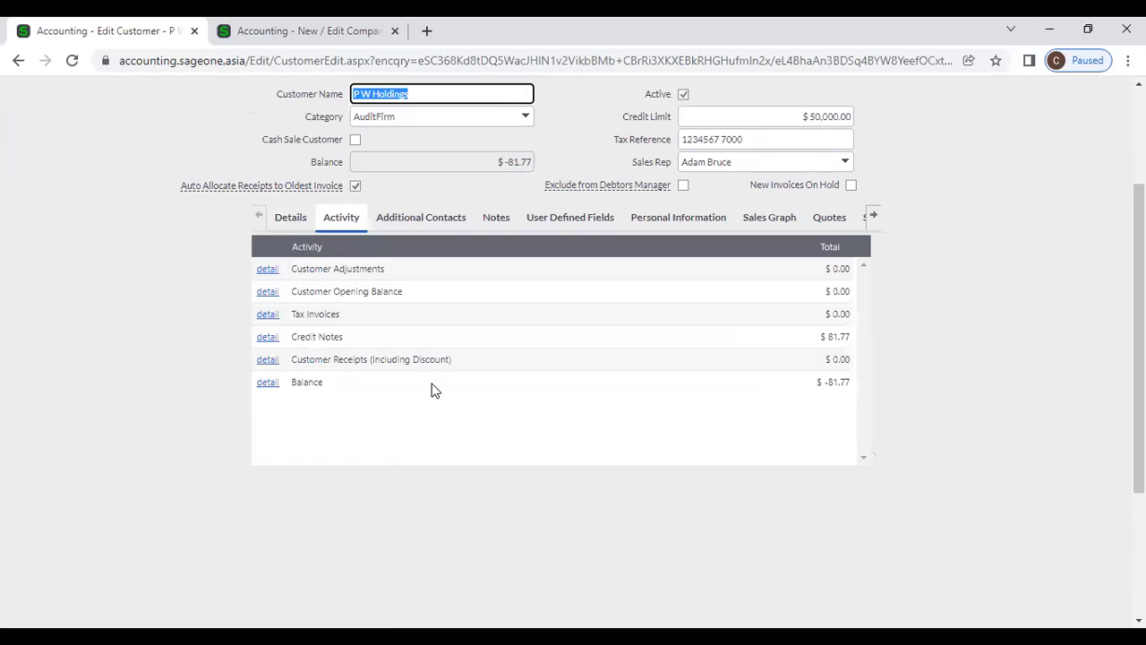
{"action": "scroll", "coordinate": [438, 403], "scroll_direction": "up", "scroll_amount": 2}
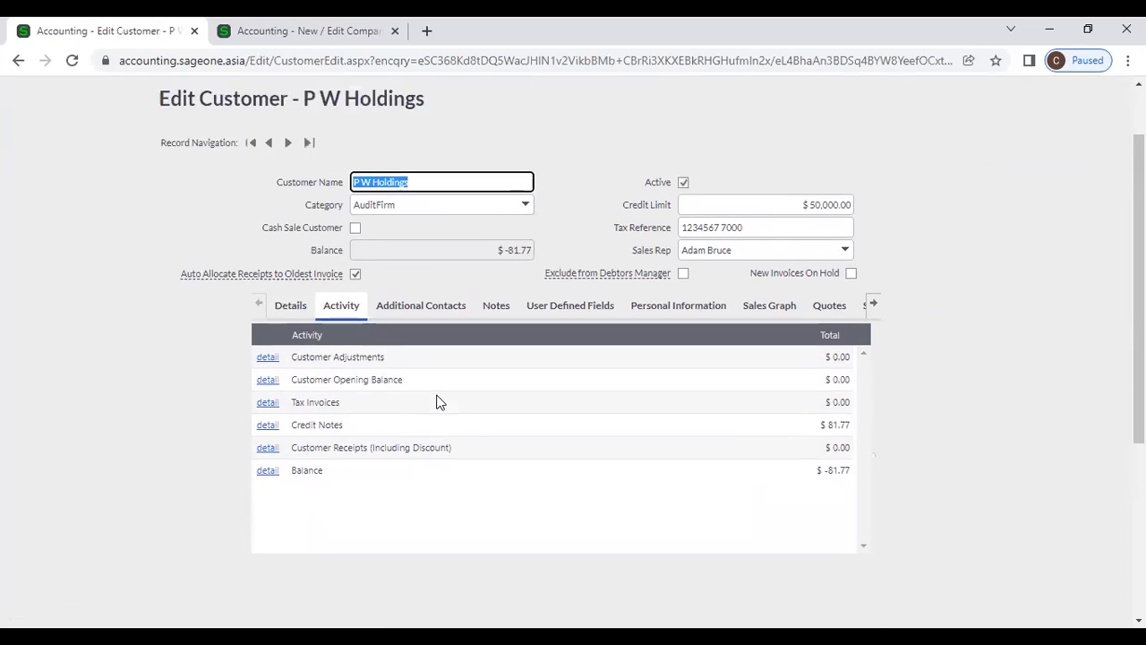
{"action": "scroll", "coordinate": [525, 502], "scroll_direction": "down", "scroll_amount": 2}
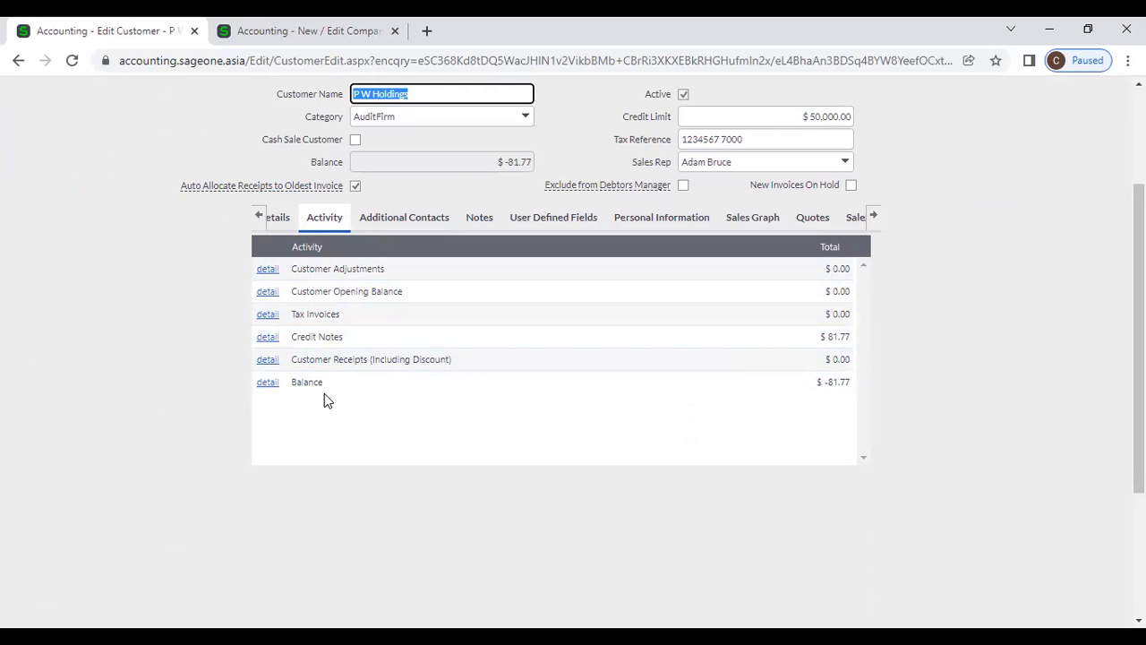
{"action": "scroll", "coordinate": [324, 400], "scroll_direction": "up", "scroll_amount": 2}
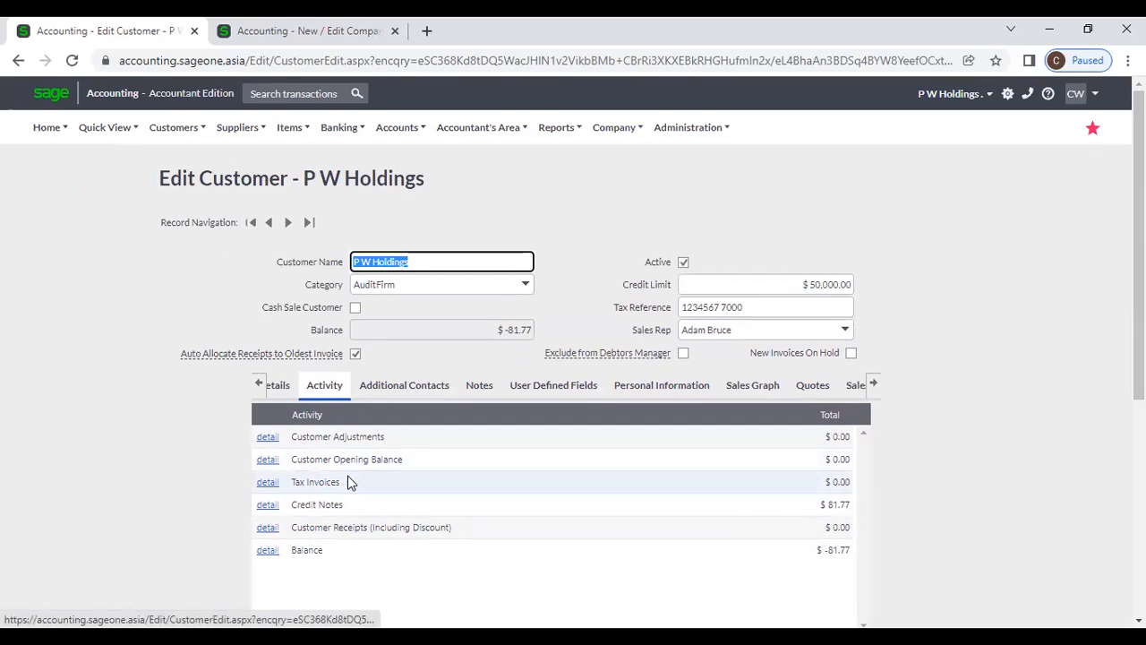
{"action": "scroll", "coordinate": [348, 481], "scroll_direction": "down", "scroll_amount": 2}
{"action": "scroll", "coordinate": [340, 480], "scroll_direction": "up", "scroll_amount": 2}
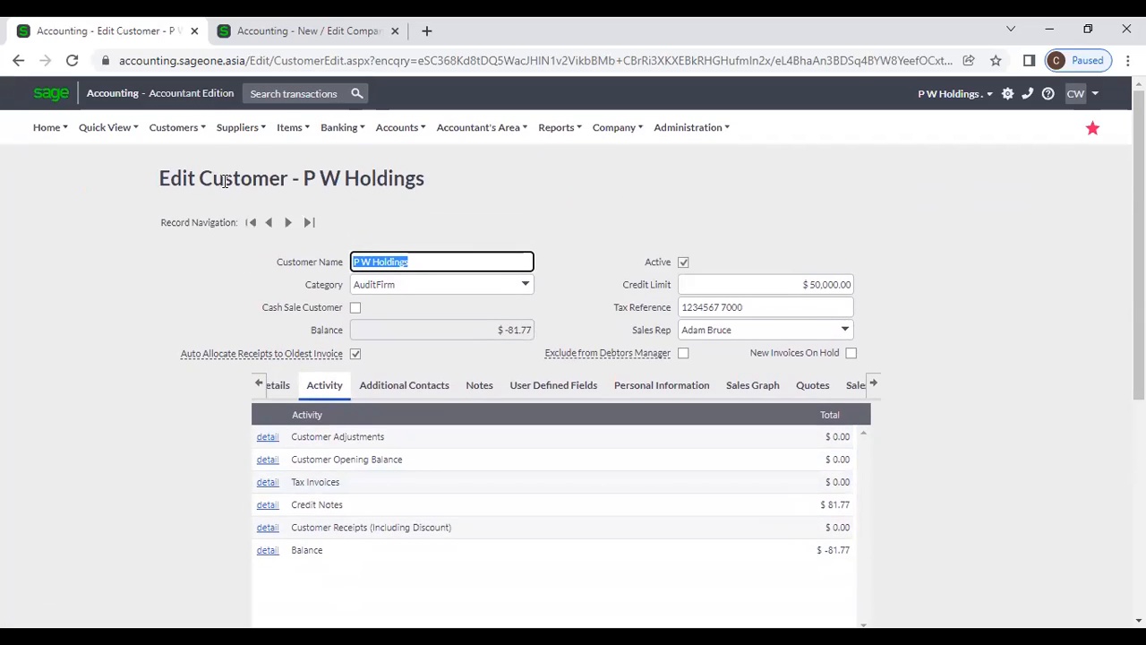
Open the Accounting Software (Pvt) Ltd record from the list of customers and show its activity summary
{"action": "left_click", "coordinate": [174, 128]}
{"action": "mouse_move", "coordinate": [183, 187]}
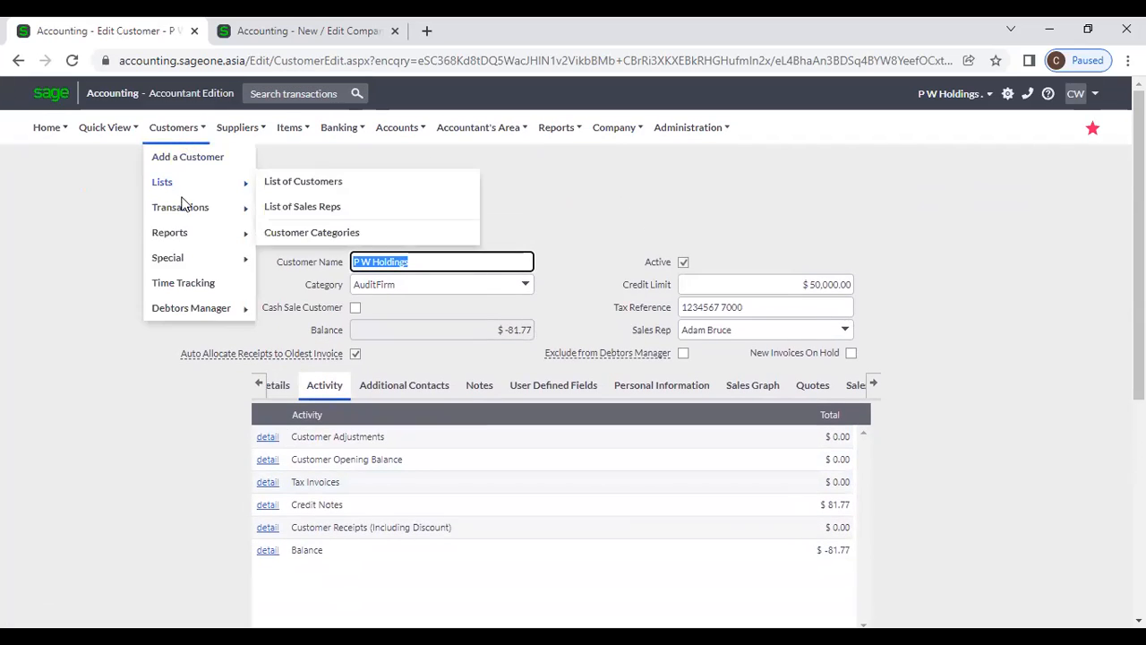
{"action": "left_click", "coordinate": [324, 193]}
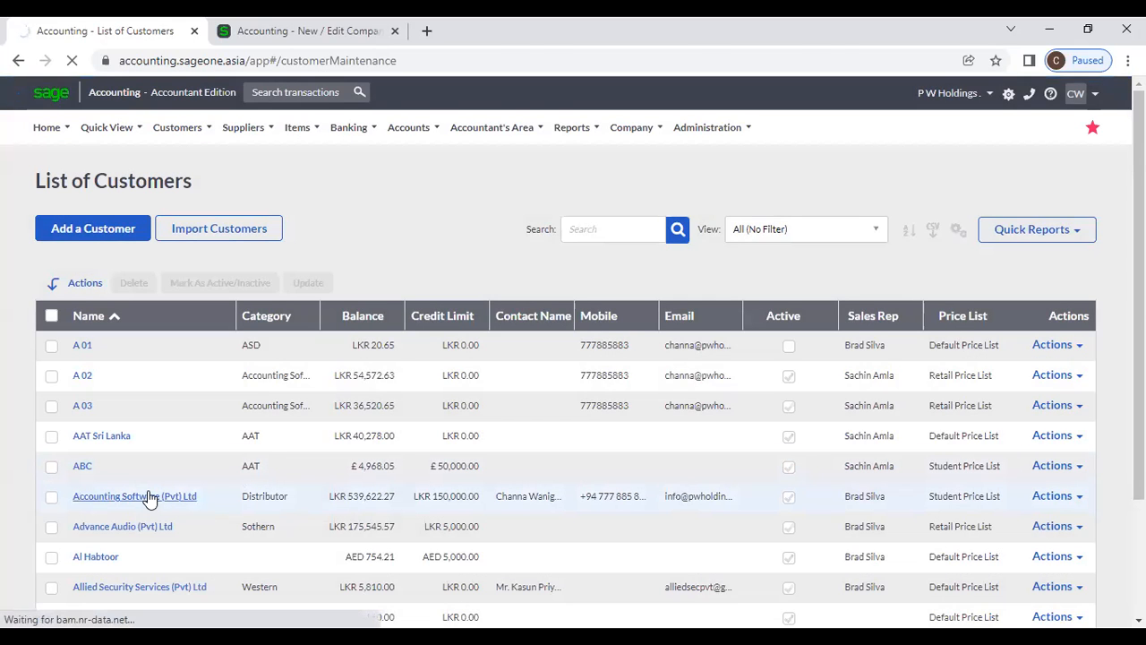
{"action": "left_click", "coordinate": [149, 498]}
{"action": "left_click", "coordinate": [341, 388]}
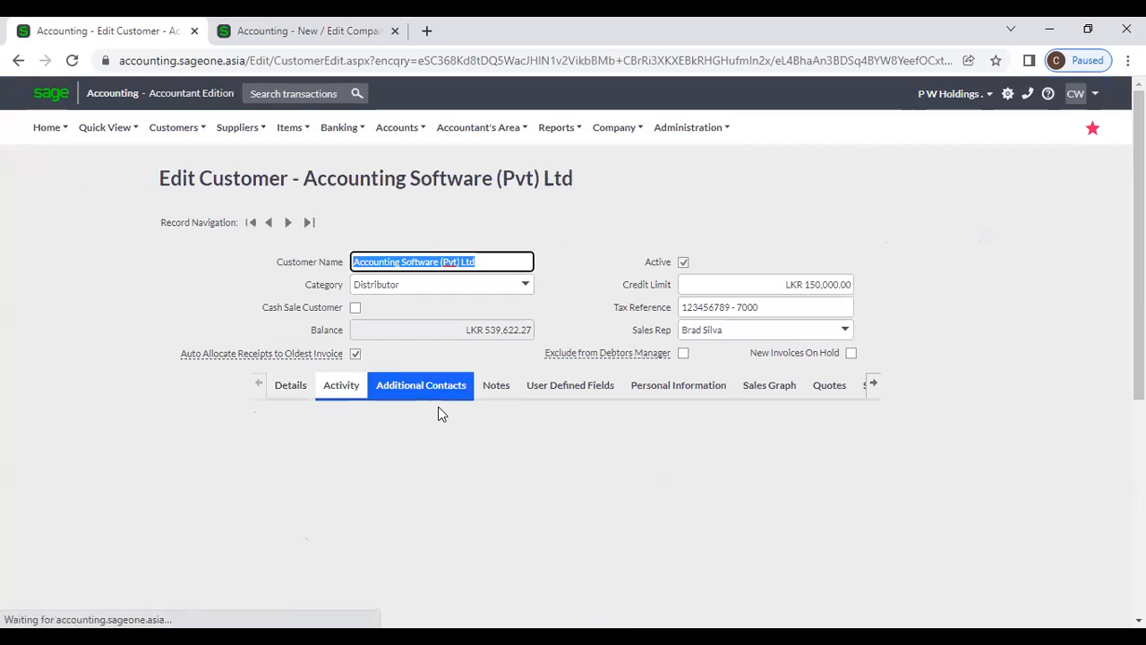
{"action": "scroll", "coordinate": [439, 413], "scroll_direction": "down", "scroll_amount": 2}
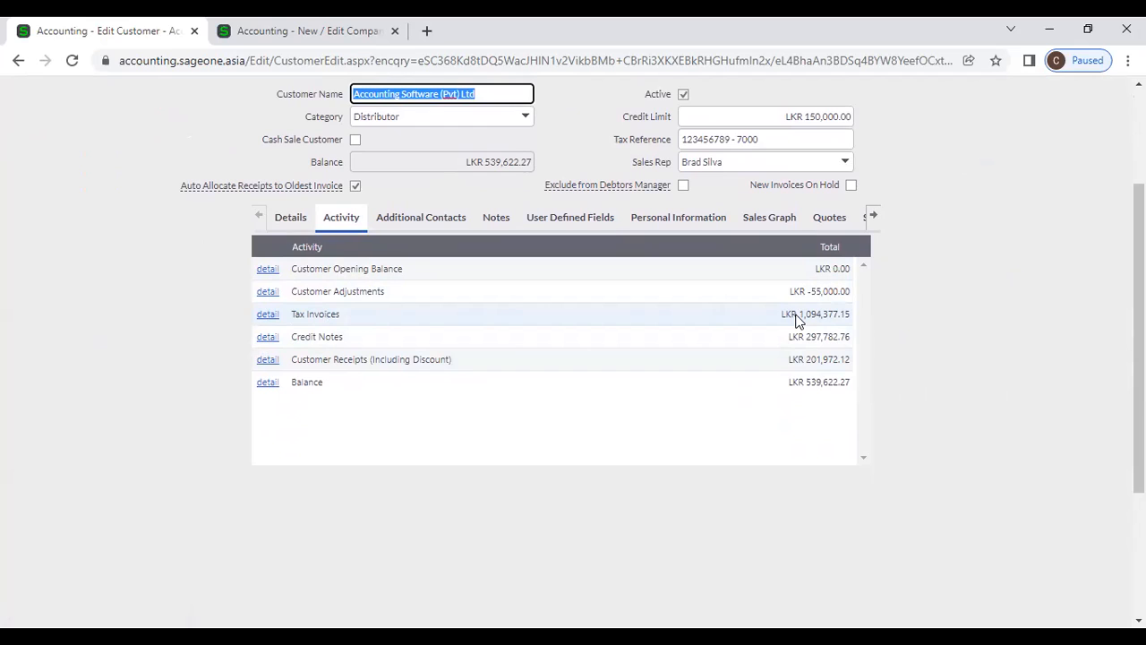
Drill down from the customer's tax invoices total to invoice INV0002619 and view its line items
{"action": "left_click", "coordinate": [266, 315]}
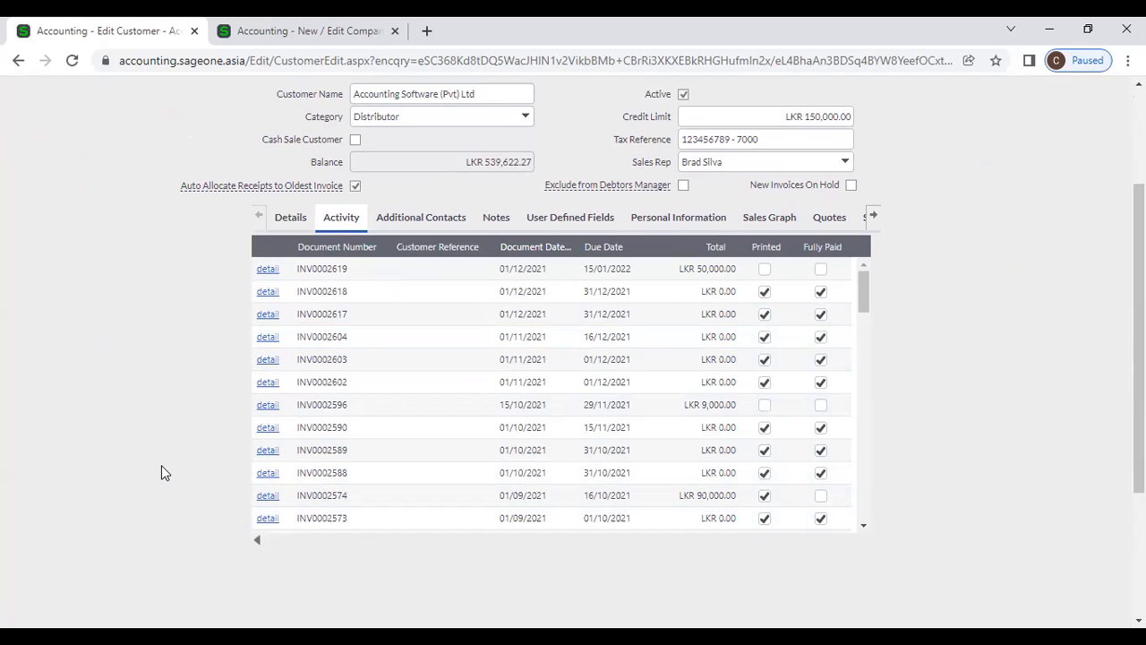
{"action": "left_click", "coordinate": [267, 269]}
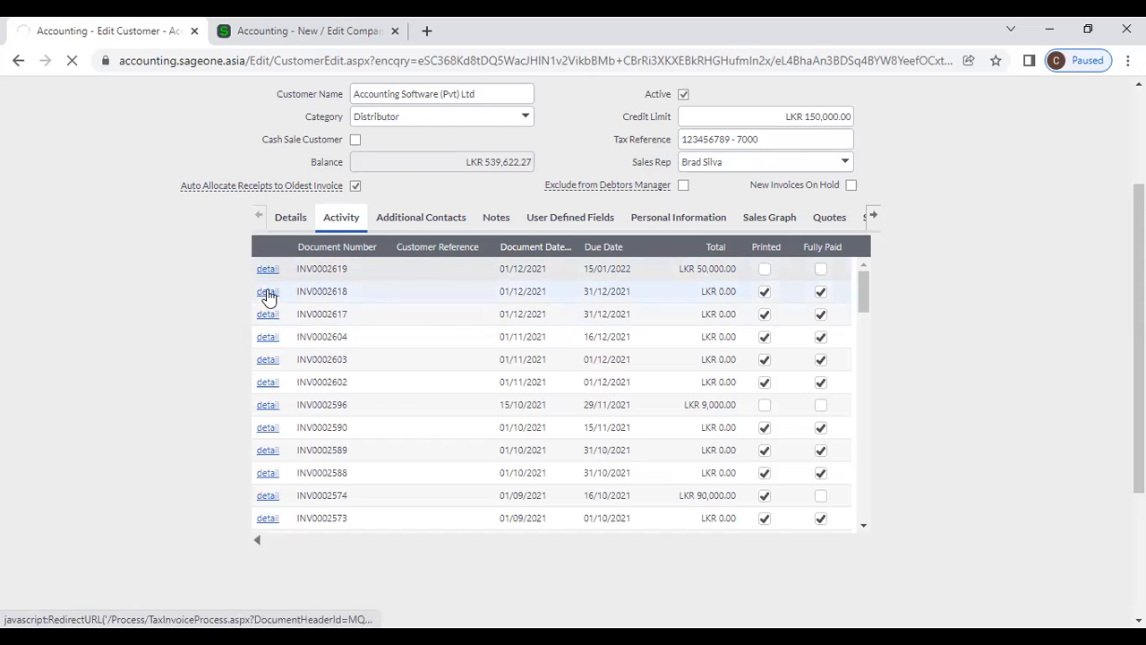
{"action": "scroll", "coordinate": [329, 374], "scroll_direction": "down", "scroll_amount": 3}
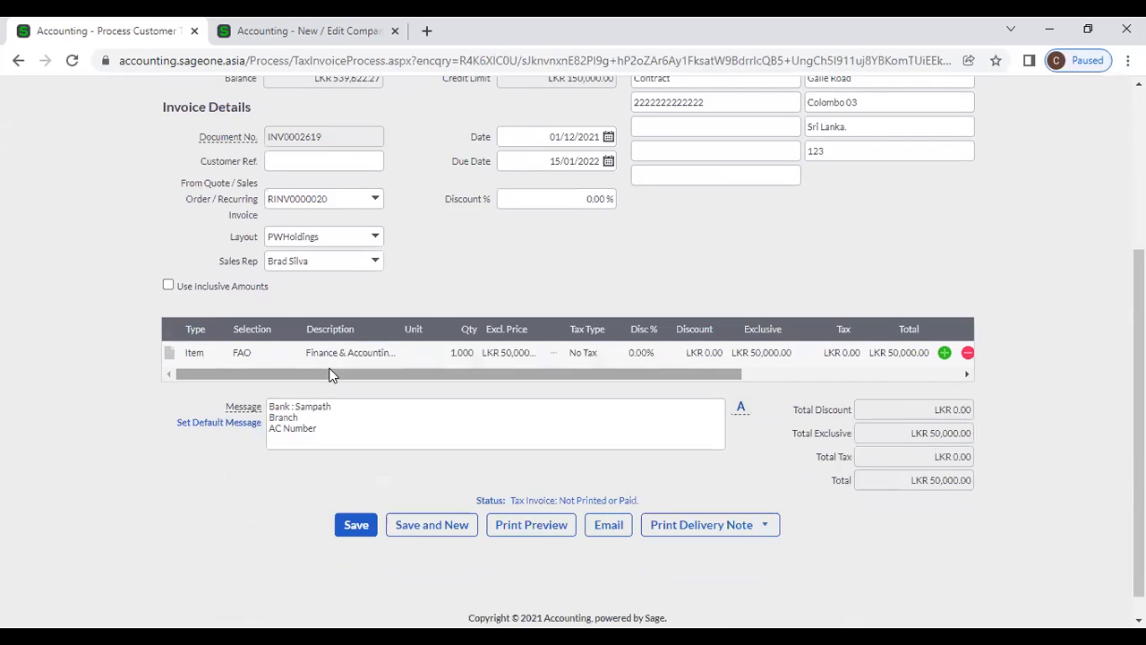
Go back from the invoice to the customer record and view its activity summary again
{"action": "left_click", "coordinate": [28, 61]}
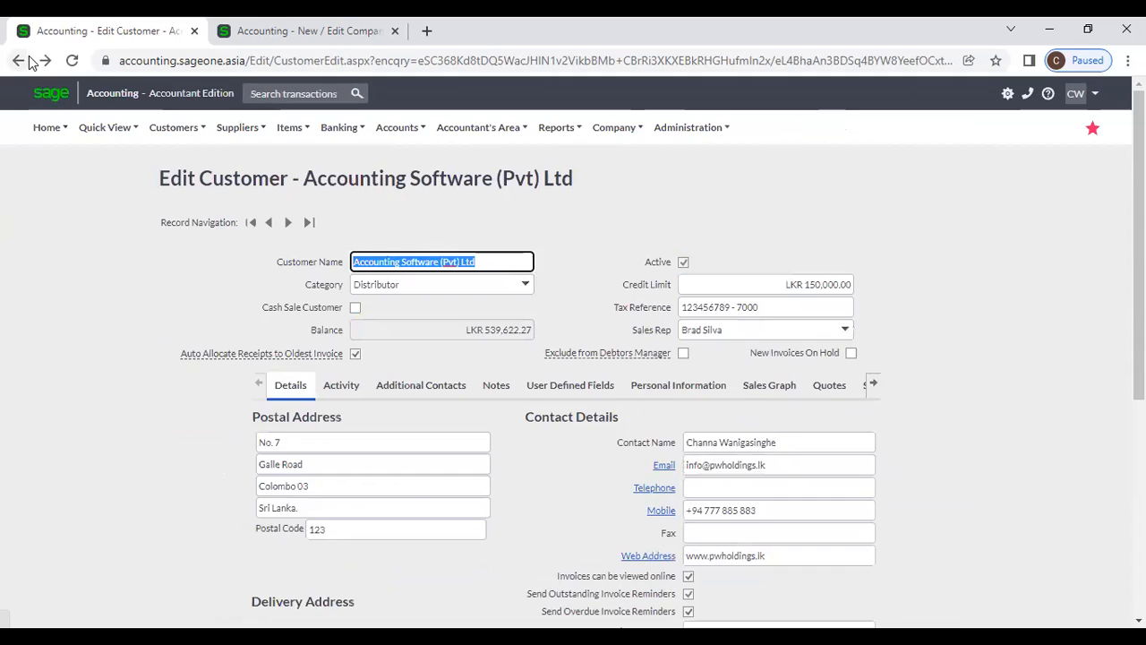
{"action": "mouse_move", "coordinate": [46, 127]}
{"action": "left_click", "coordinate": [343, 387]}
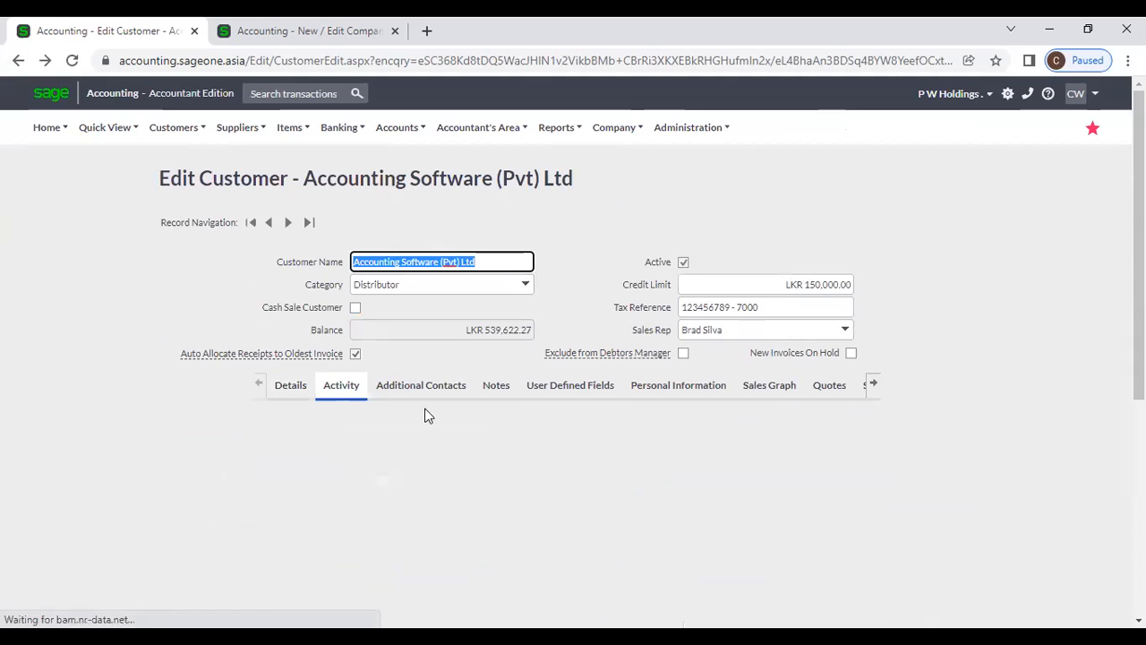
{"action": "scroll", "coordinate": [434, 418], "scroll_direction": "down", "scroll_amount": 1}
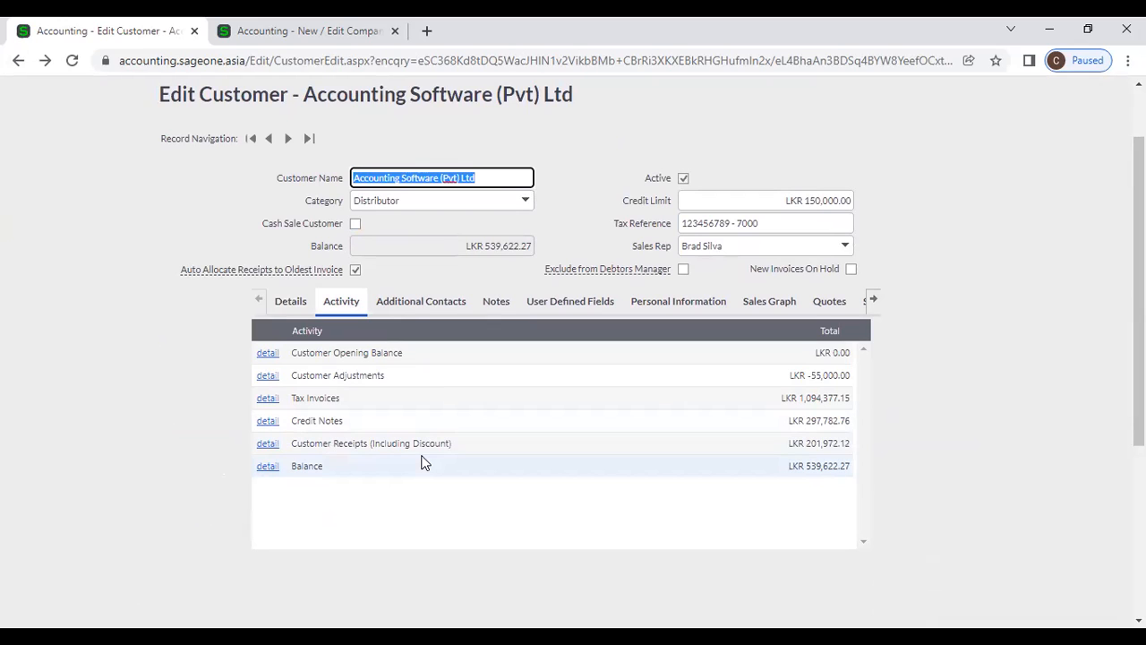
Compare the customer's main contact details with the entries in its additional contacts
{"action": "left_click", "coordinate": [395, 312]}
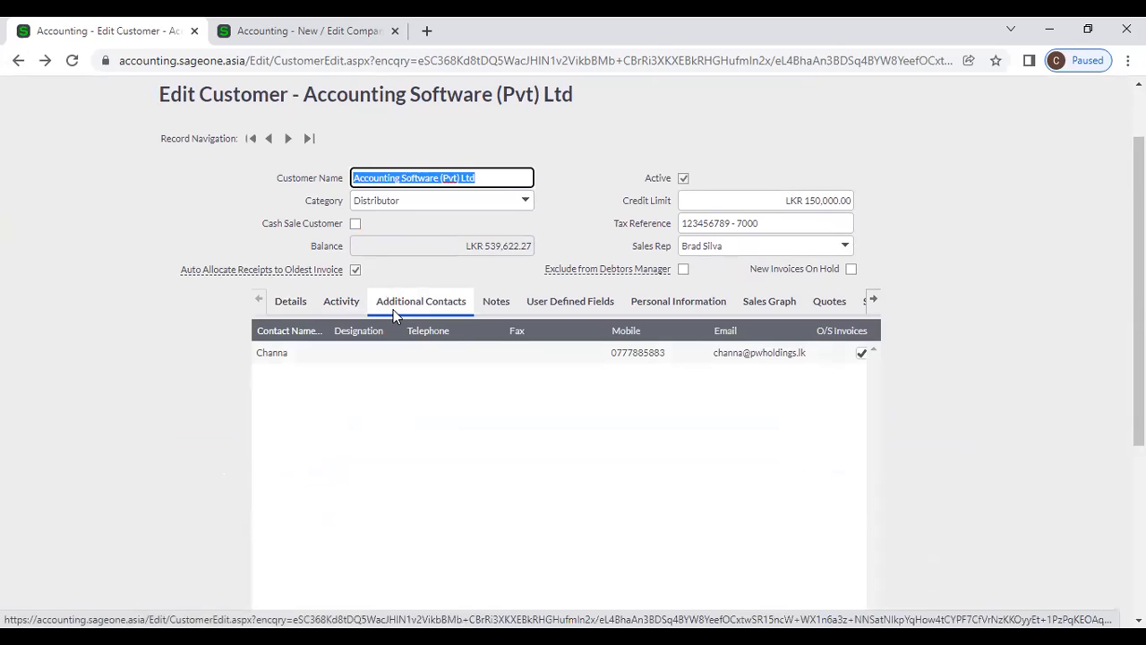
{"action": "left_click", "coordinate": [270, 305]}
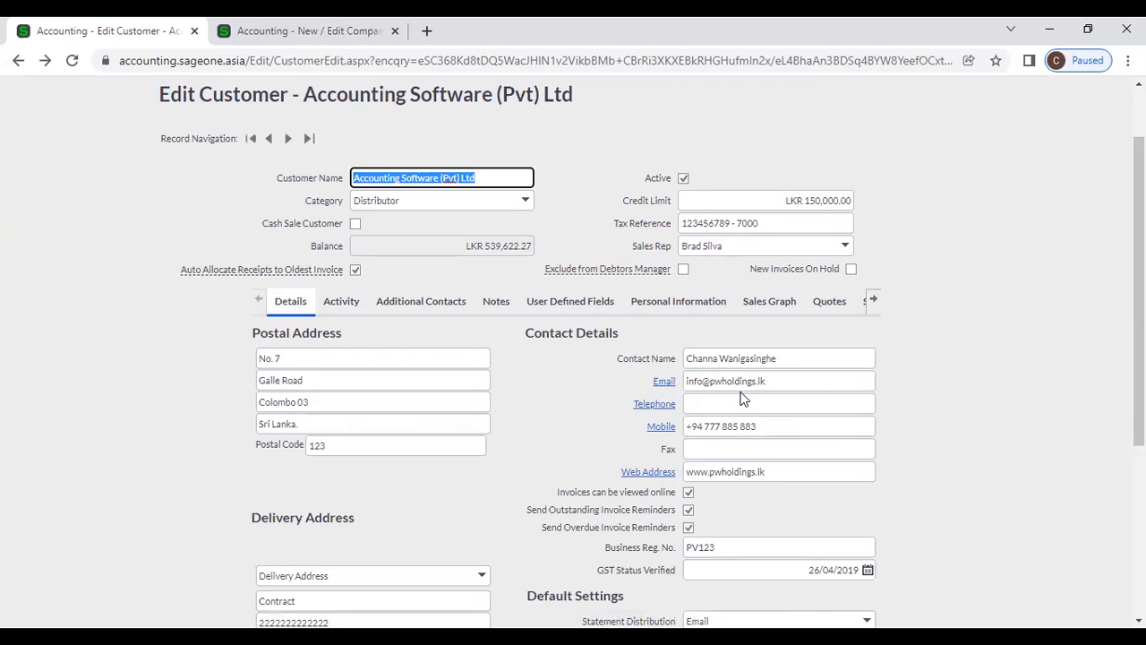
{"action": "left_click", "coordinate": [445, 311]}
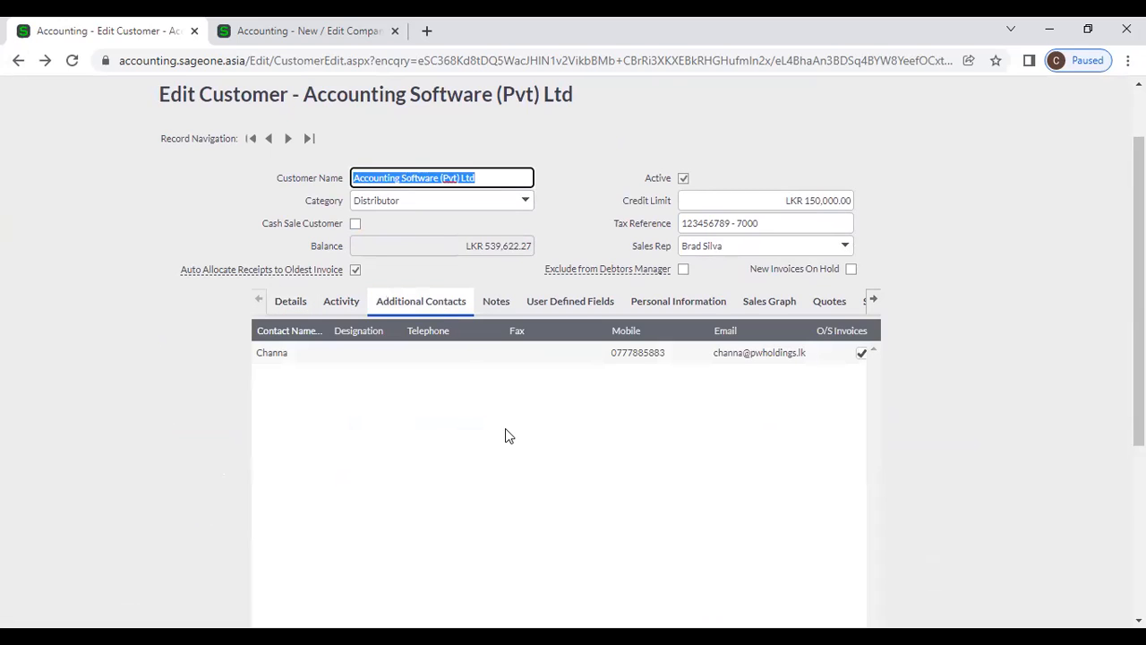
Add a blank row to the customer's additional contacts and view its outstanding and overdue invoice options
{"action": "scroll", "coordinate": [475, 430], "scroll_direction": "down", "scroll_amount": 1}
{"action": "scroll", "coordinate": [546, 486], "scroll_direction": "down", "scroll_amount": 1}
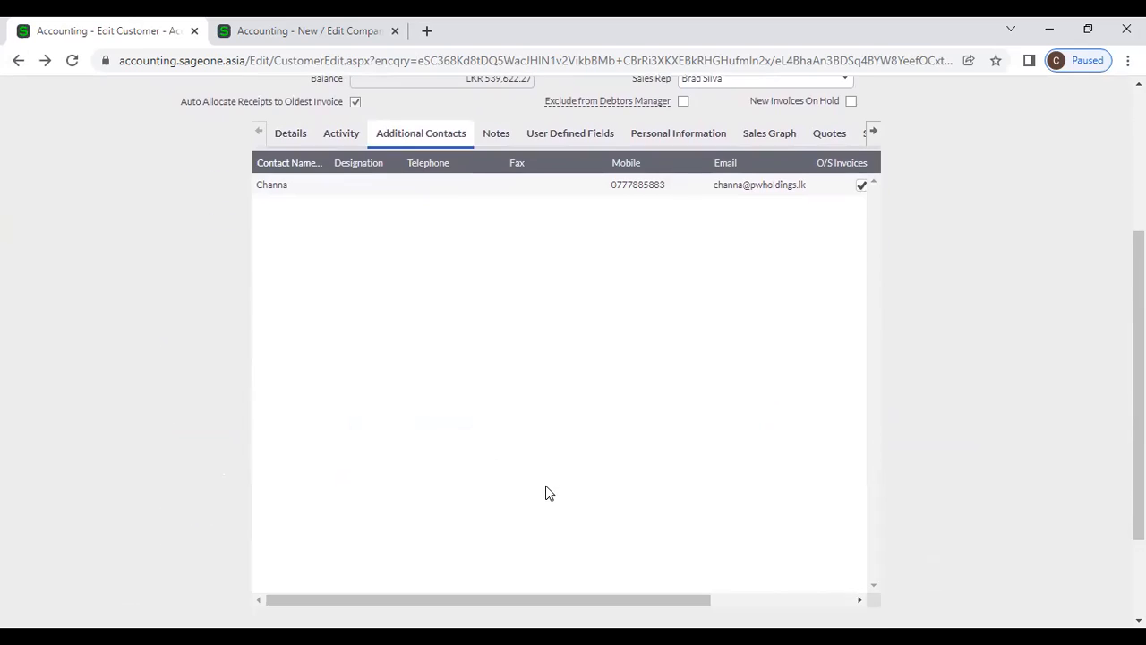
{"action": "left_click_drag", "start_coordinate": [626, 600], "coordinate": [770, 600]}
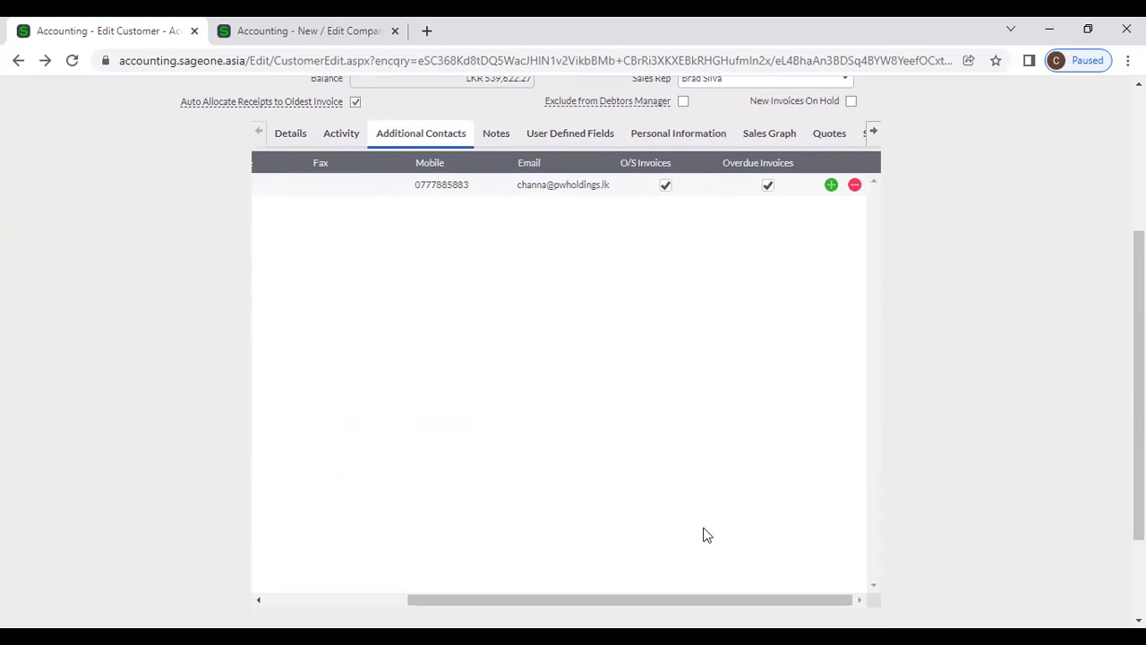
{"action": "left_click", "coordinate": [832, 185]}
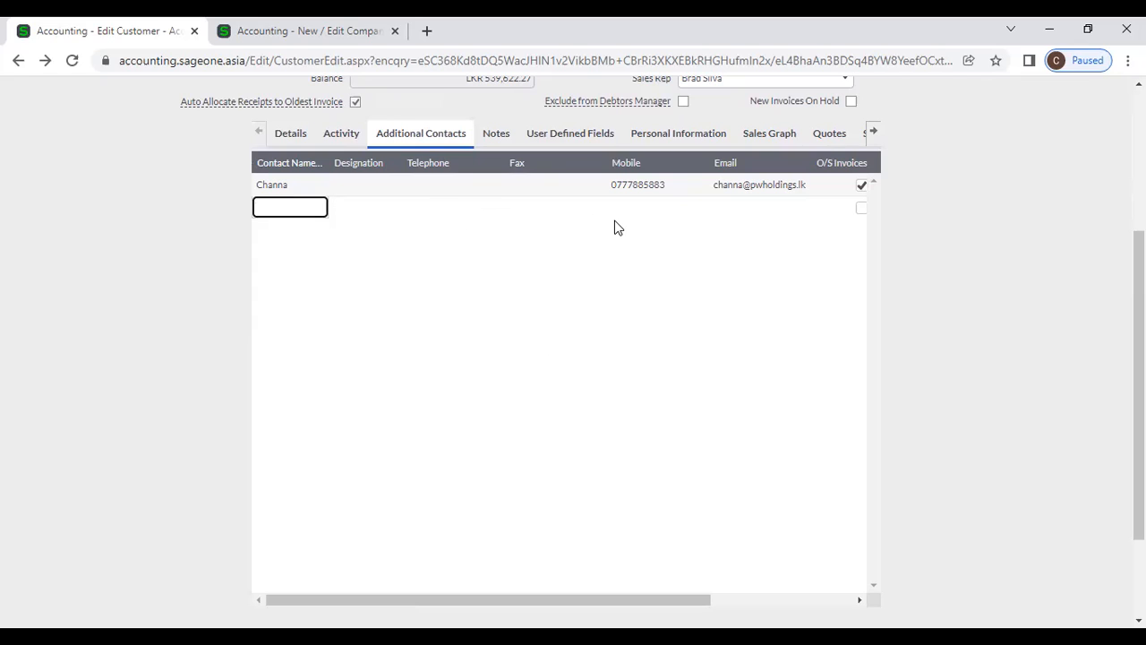
{"action": "left_click", "coordinate": [845, 600]}
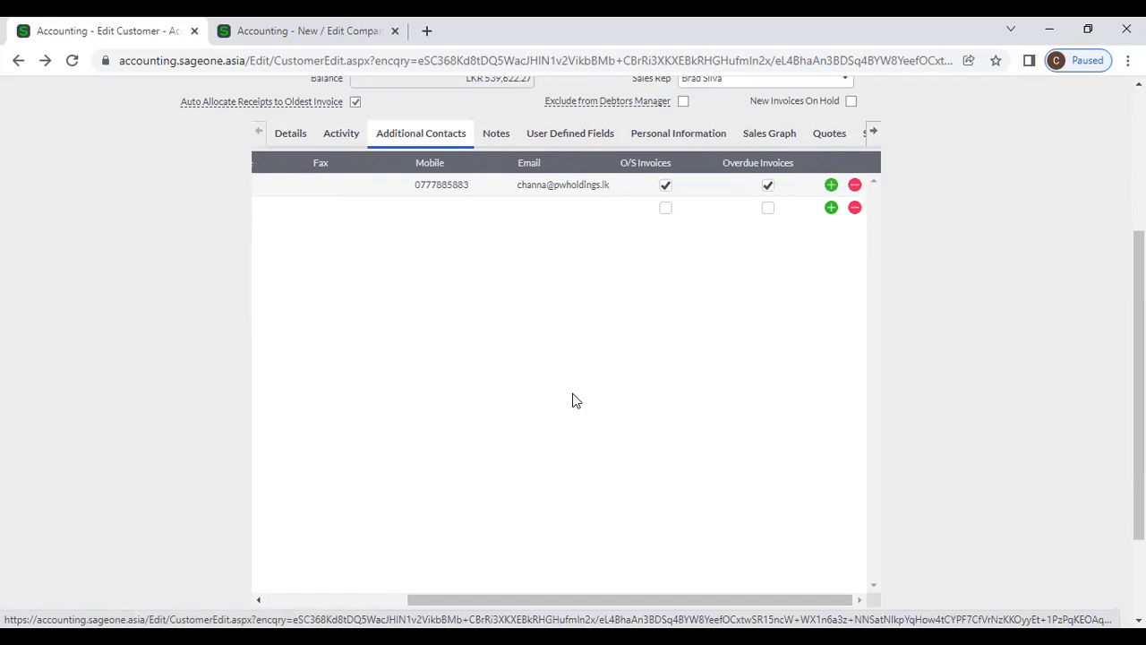
{"action": "scroll", "coordinate": [573, 399], "scroll_direction": "up", "scroll_amount": 1}
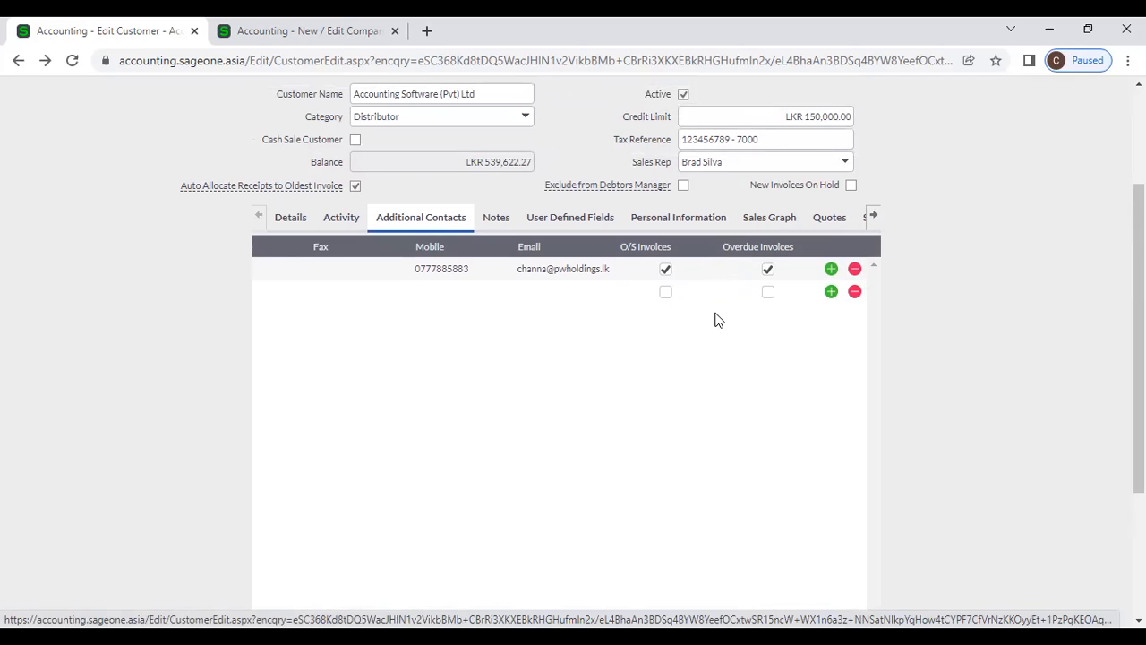
{"action": "scroll", "coordinate": [714, 319], "scroll_direction": "up", "scroll_amount": 1}
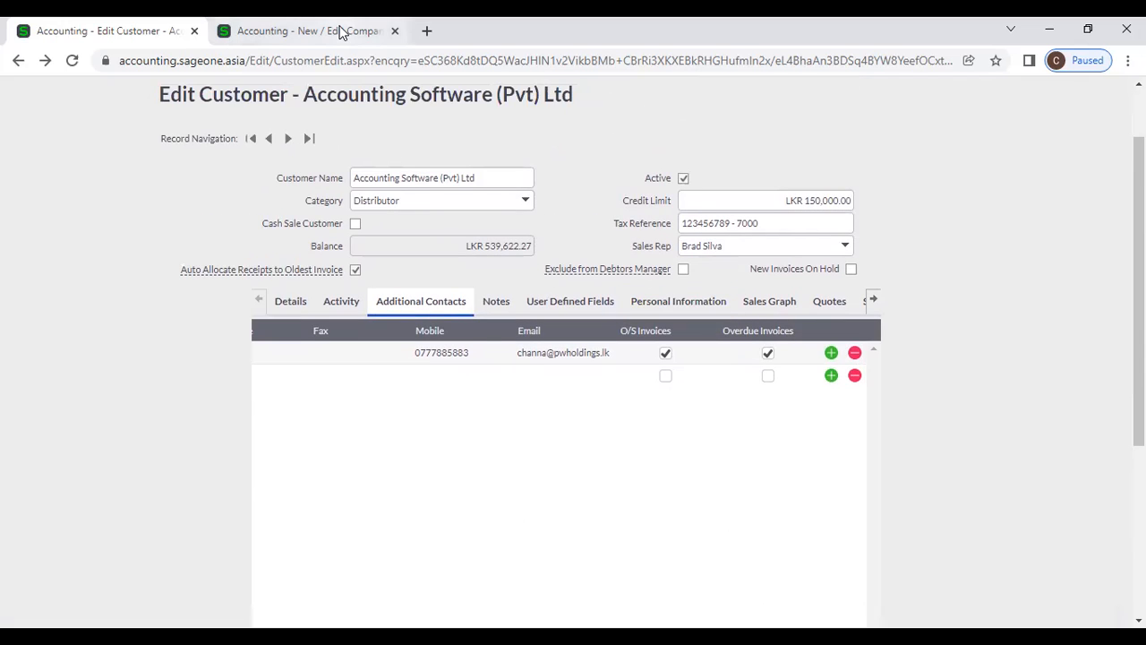
Open the Debtors Manager's Outstanding Invoices Workflow in the other browser tab to view the reminder timeline
{"action": "left_click", "coordinate": [343, 32]}
{"action": "scroll", "coordinate": [210, 149], "scroll_direction": "up", "scroll_amount": 2}
{"action": "left_click", "coordinate": [158, 131]}
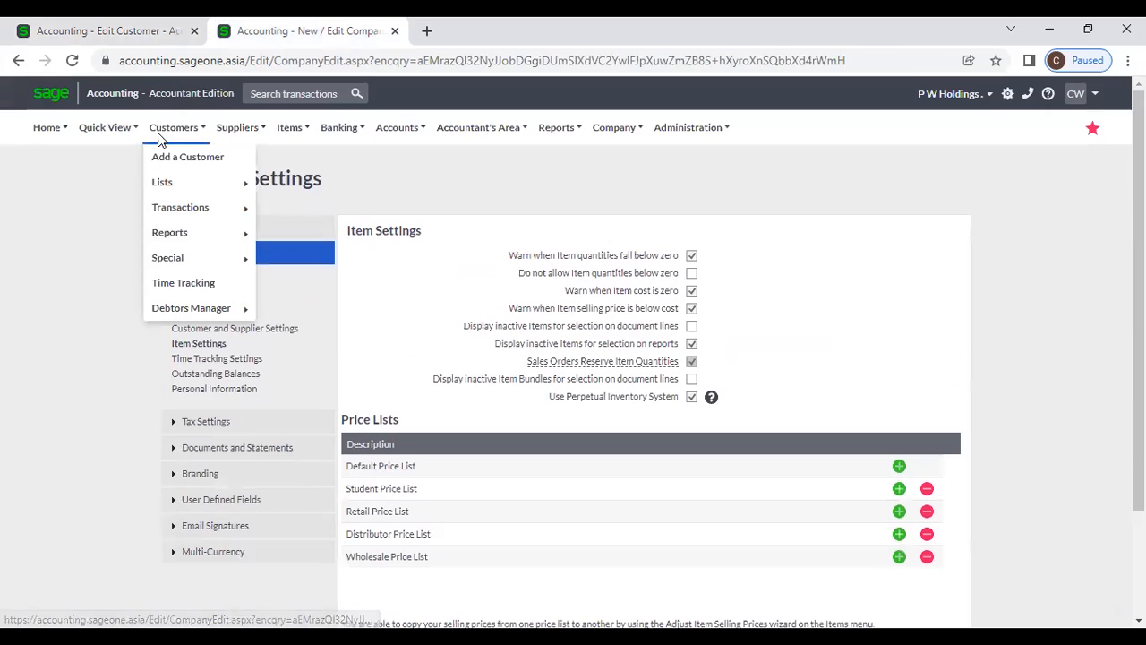
{"action": "mouse_move", "coordinate": [189, 309]}
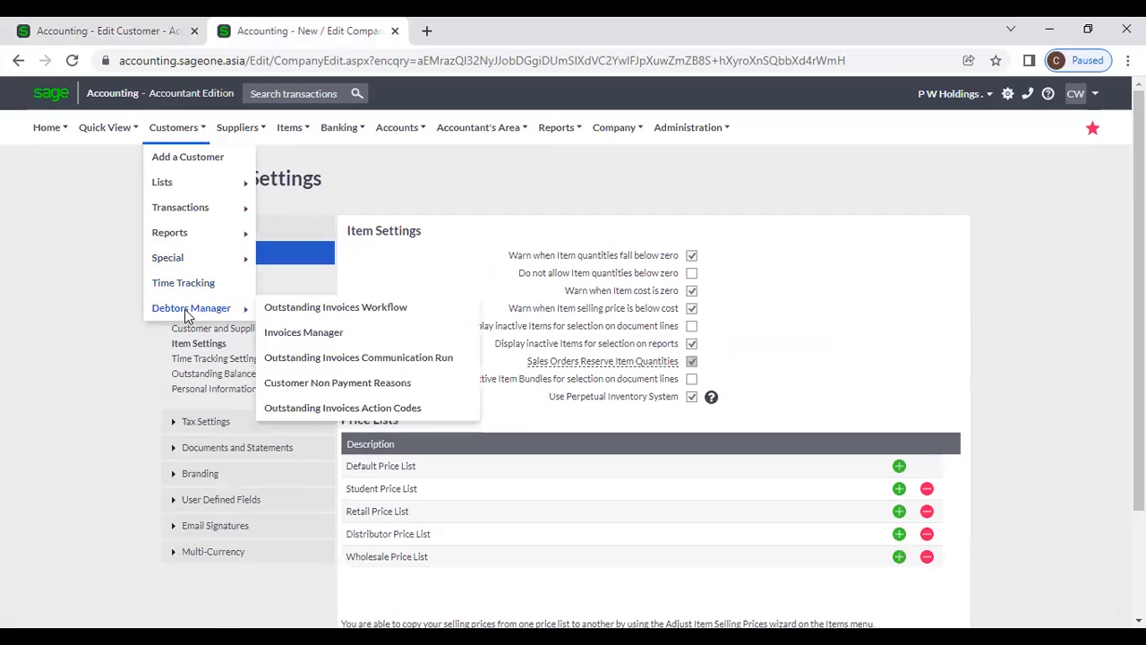
{"action": "left_click", "coordinate": [300, 309]}
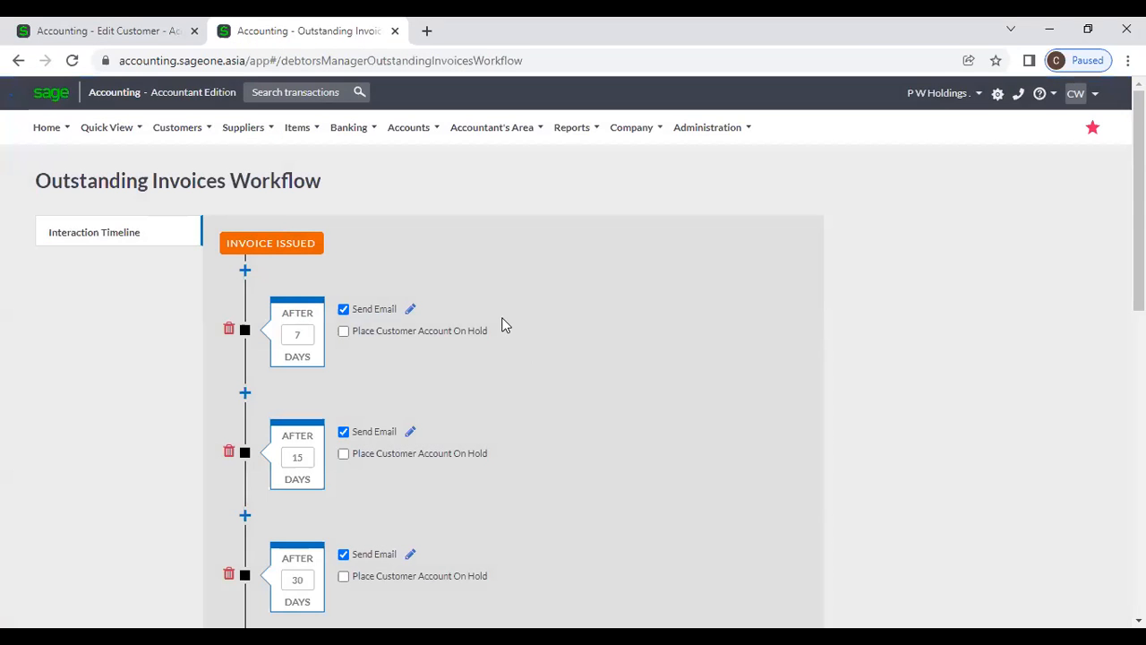
Return to the customer record, toggle the existing additional contact's Overdue Invoices option off and on, and check the main contact details
{"action": "left_click", "coordinate": [79, 28]}
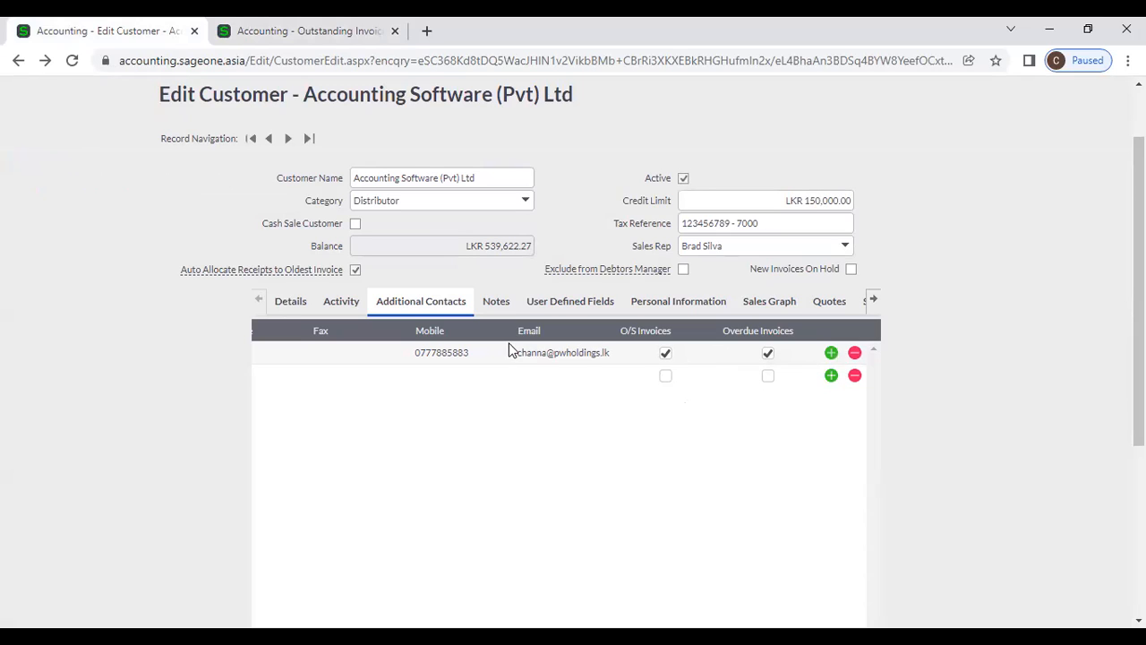
{"action": "left_click", "coordinate": [767, 353]}
{"action": "left_click", "coordinate": [767, 354]}
{"action": "left_click", "coordinate": [288, 301]}
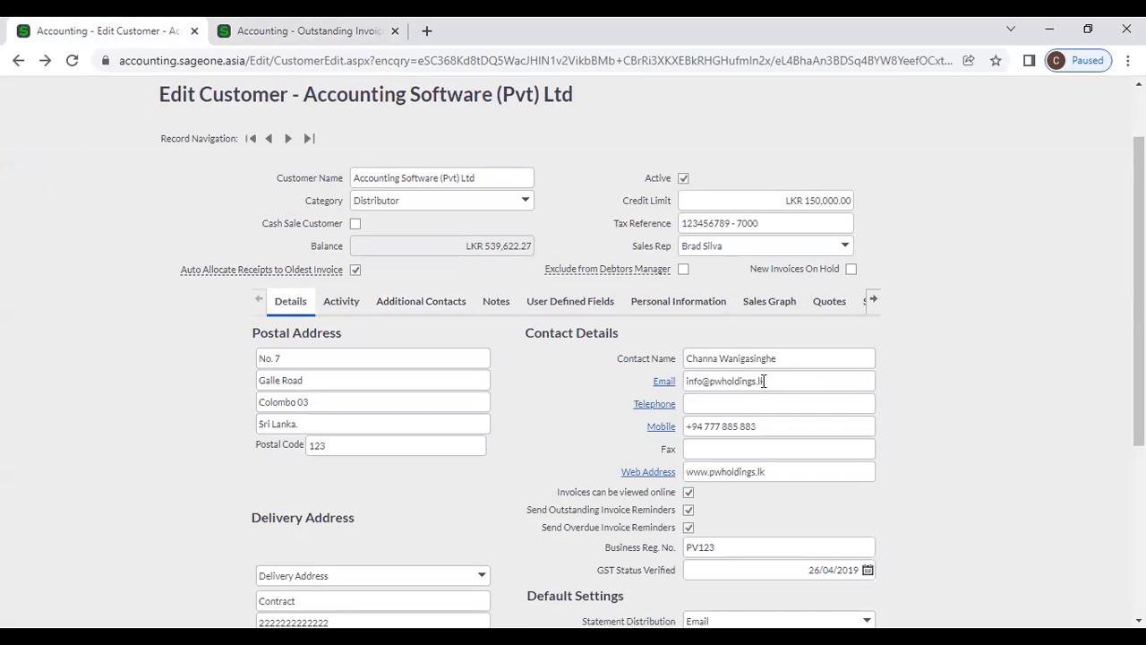
{"action": "left_click", "coordinate": [436, 305]}
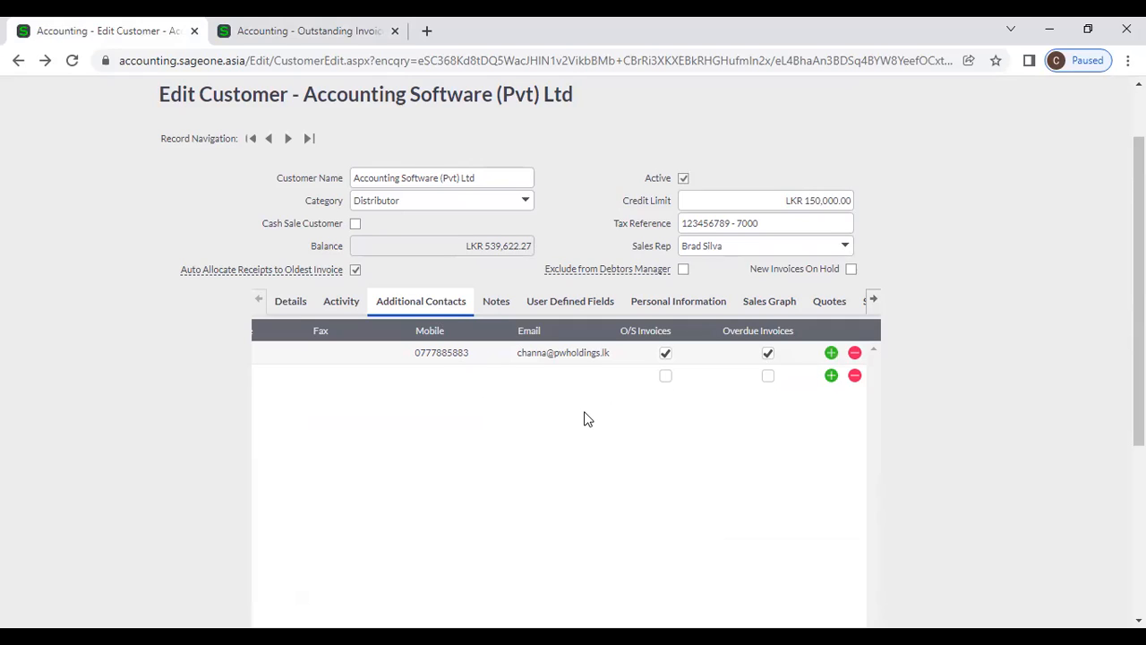
Open the customer's notes and view the company dashboard in the other browser tab before returning to the notes
{"action": "left_click", "coordinate": [498, 306]}
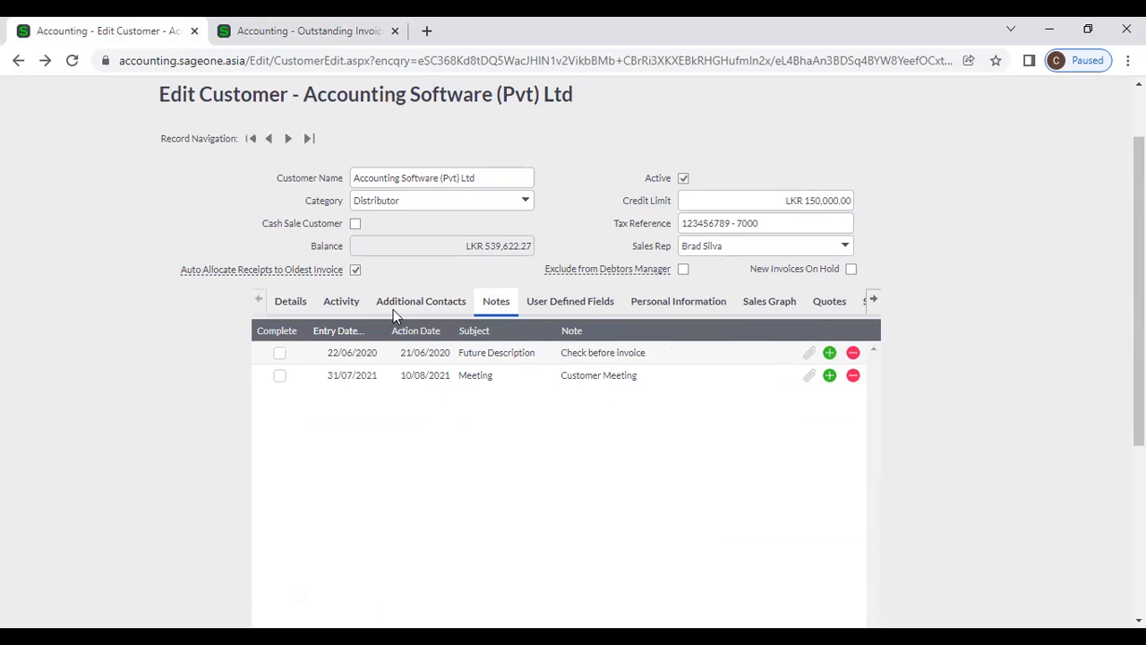
{"action": "left_click", "coordinate": [273, 25]}
{"action": "mouse_move", "coordinate": [40, 131]}
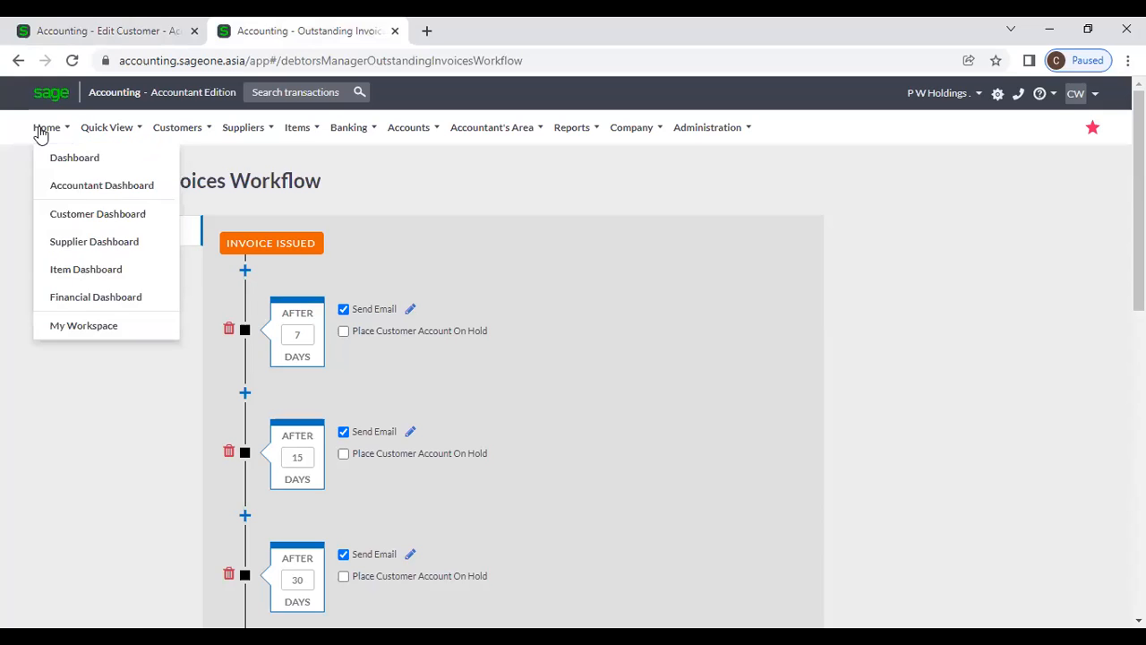
{"action": "left_click", "coordinate": [44, 160]}
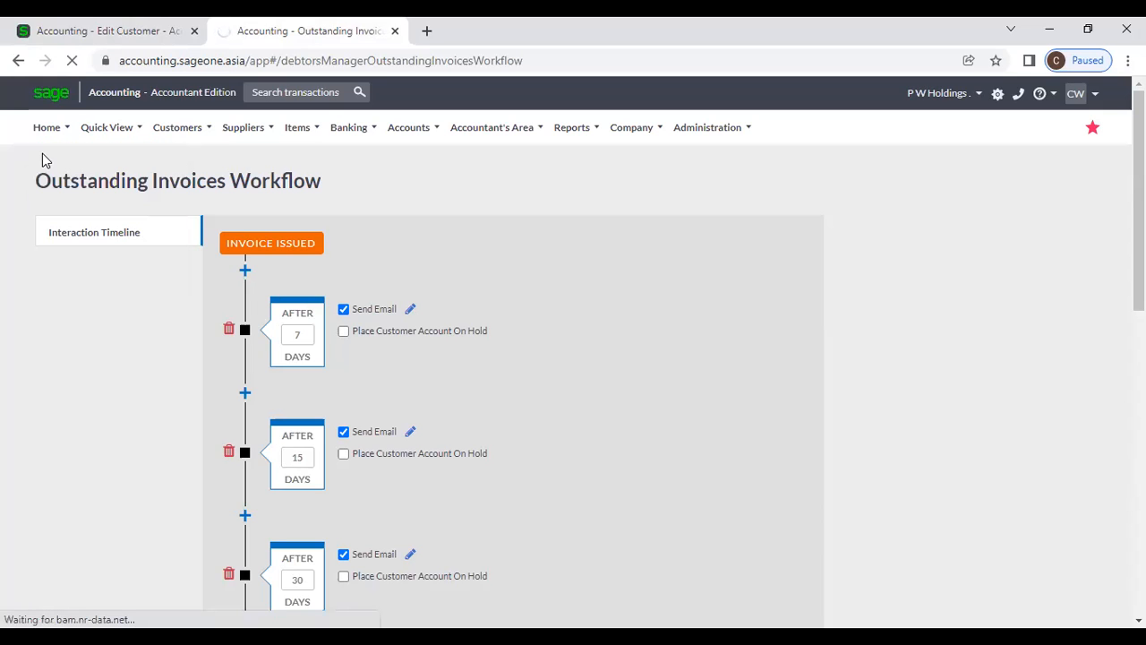
{"action": "left_click", "coordinate": [105, 23]}
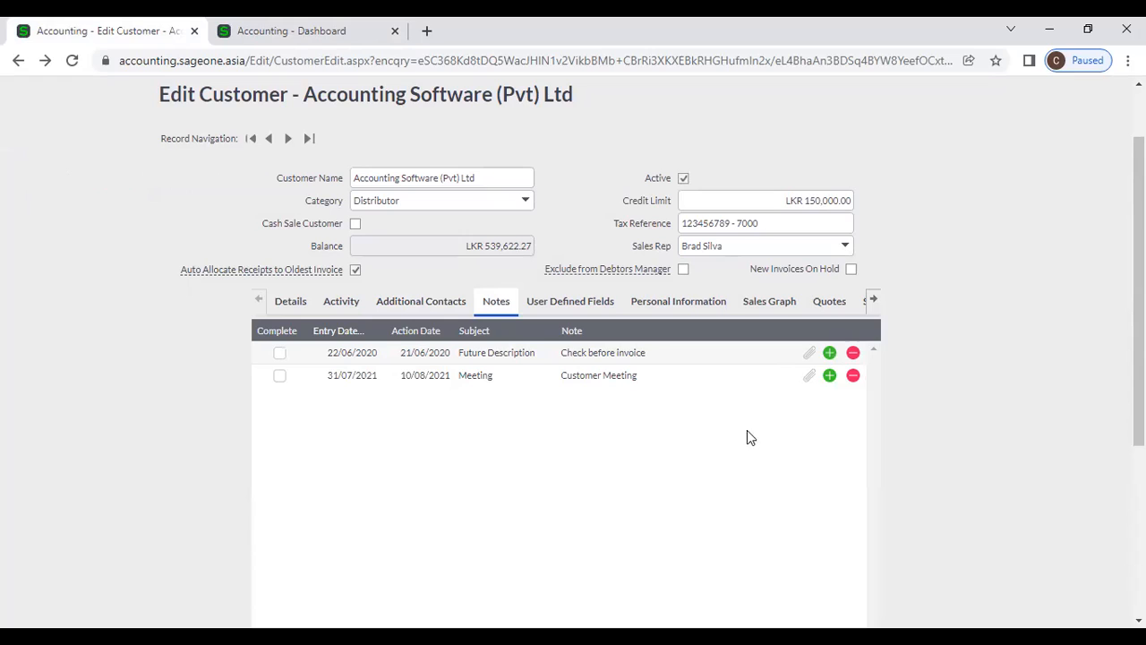
Add a new note row for the customer with the subject Agreement, leaving its action date empty
{"action": "left_click", "coordinate": [829, 375]}
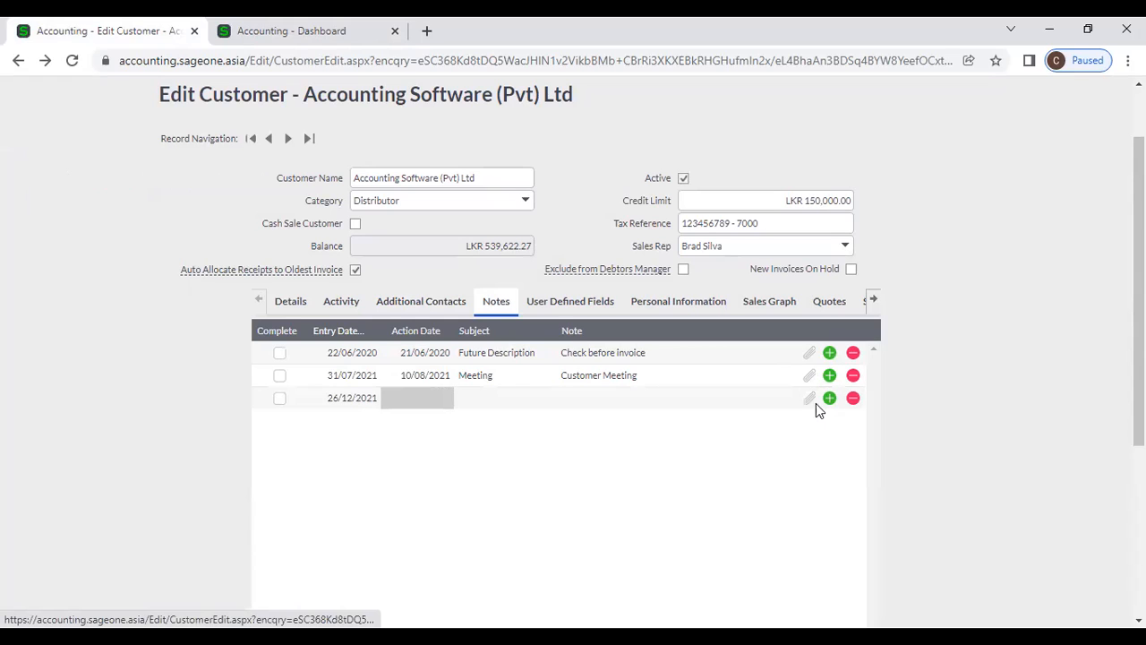
{"action": "left_click", "coordinate": [438, 399]}
{"action": "left_click", "coordinate": [511, 397]}
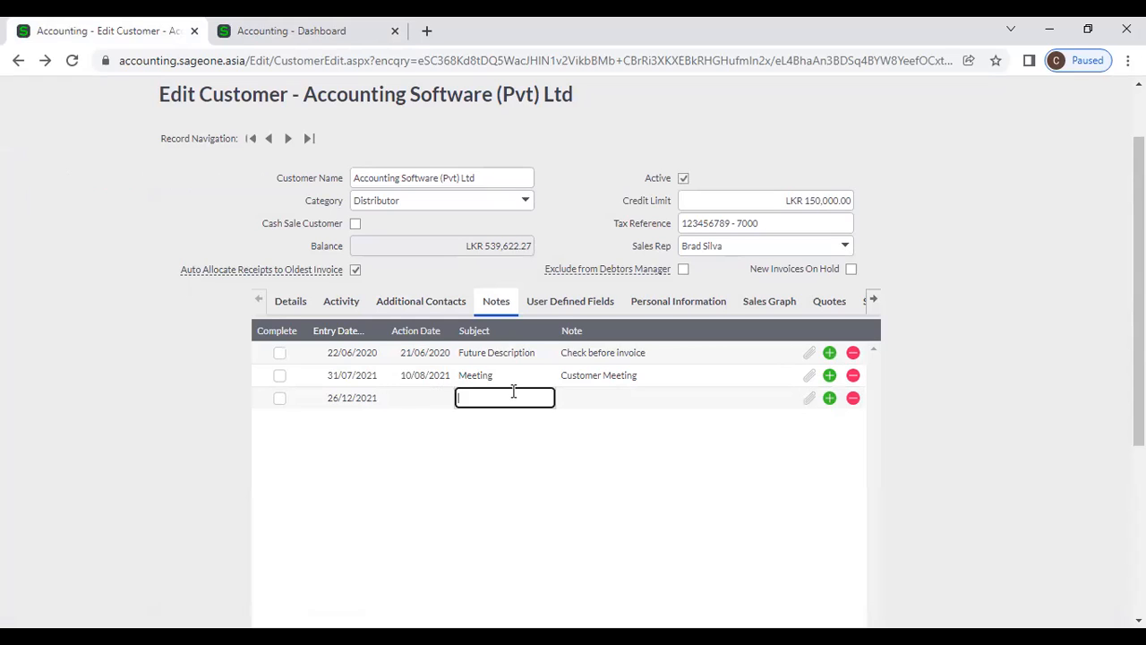
{"action": "type", "text": "Agreement"}
{"action": "key", "text": "Tab"}
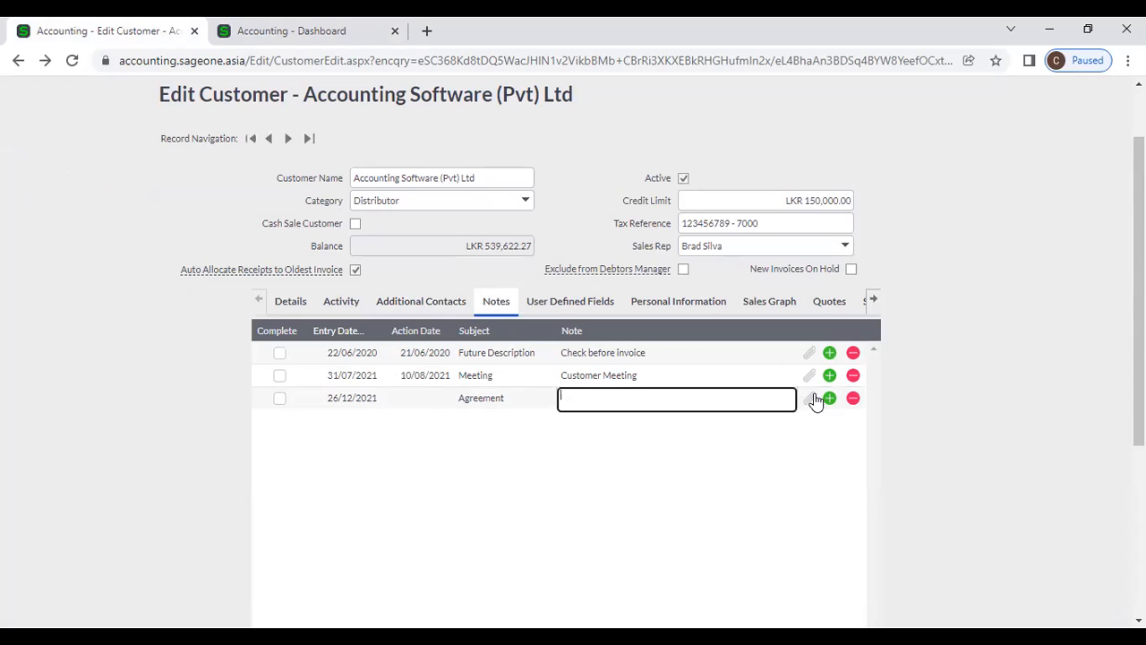
Check the attachment options of the Agreement note, close them, and select the action date of the Meeting note
{"action": "left_click", "coordinate": [809, 398]}
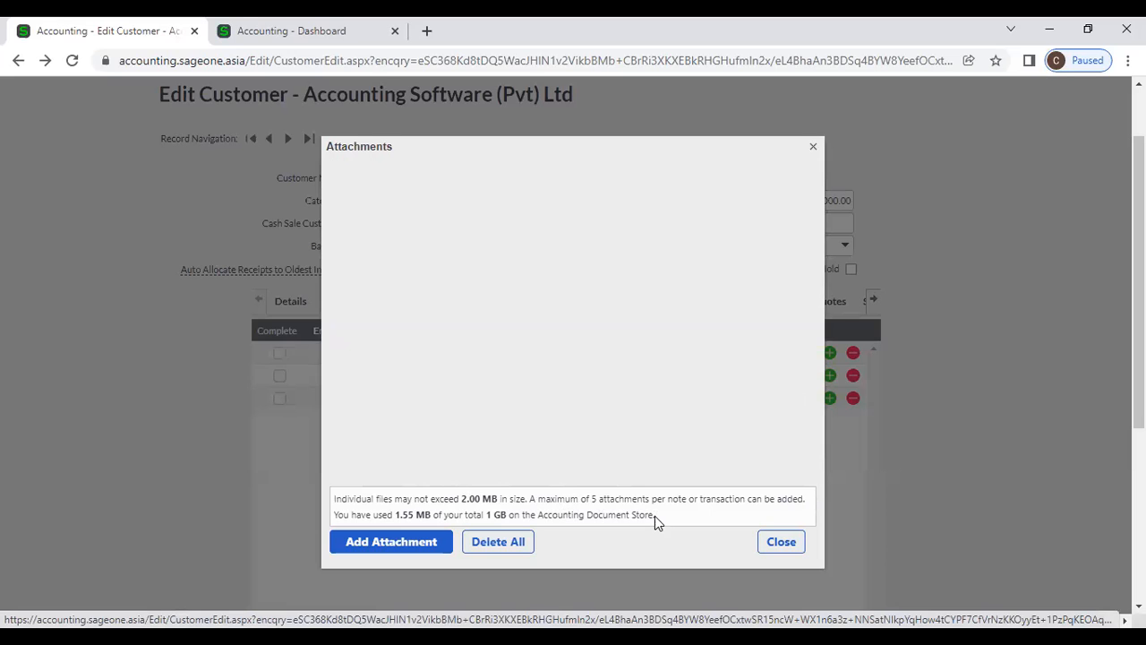
{"action": "left_click", "coordinate": [779, 541]}
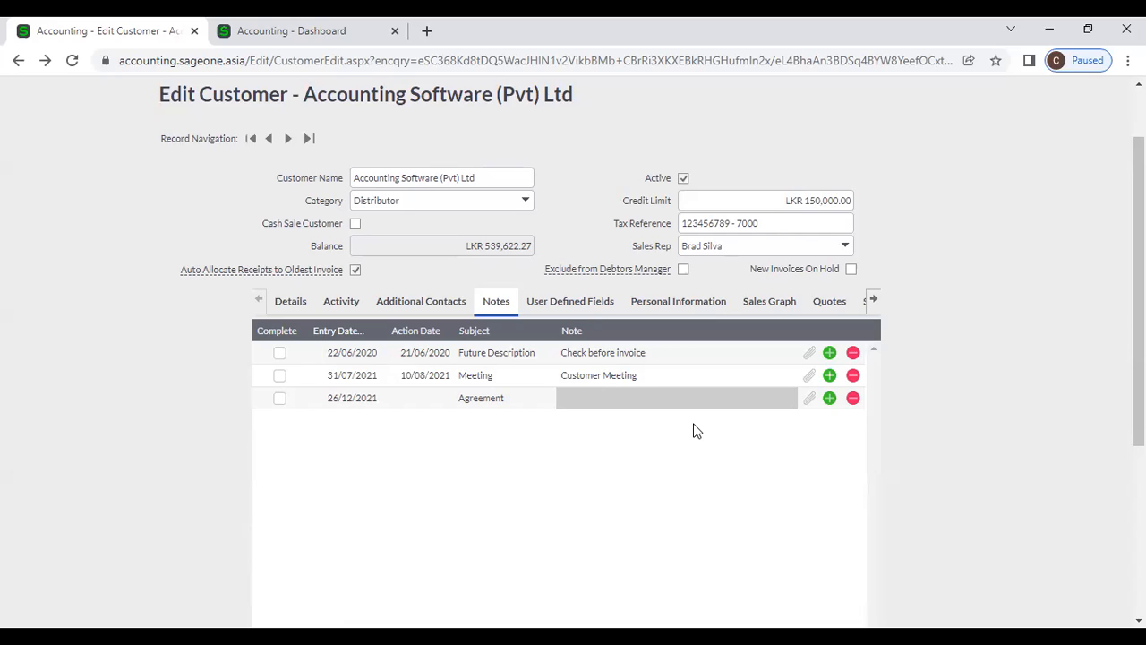
{"action": "left_click", "coordinate": [431, 378]}
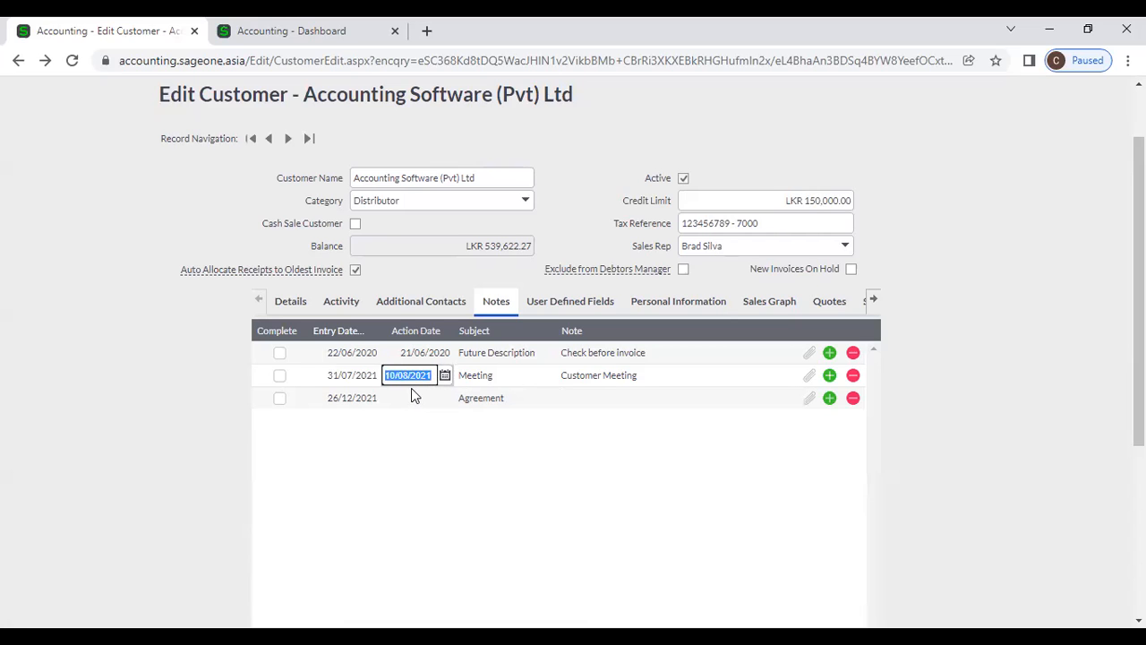
Expand the overdue customer notes in the dashboard's To Do List in the other browser tab, then return to the customer record
{"action": "left_click", "coordinate": [289, 30]}
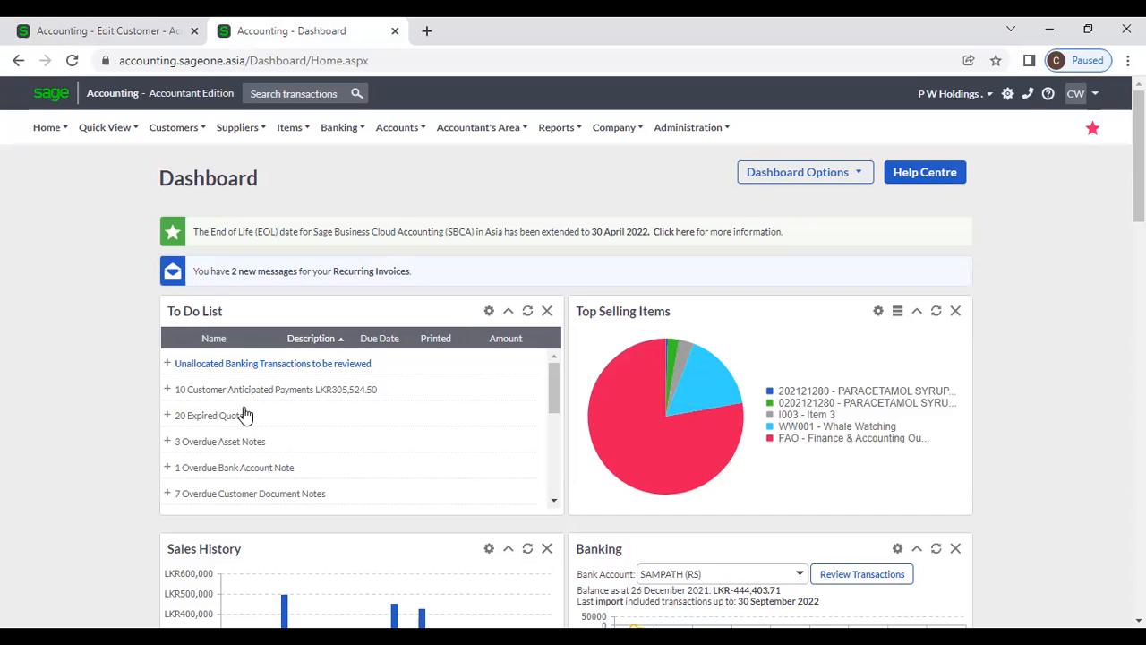
{"action": "scroll", "coordinate": [248, 417], "scroll_direction": "down", "scroll_amount": 1}
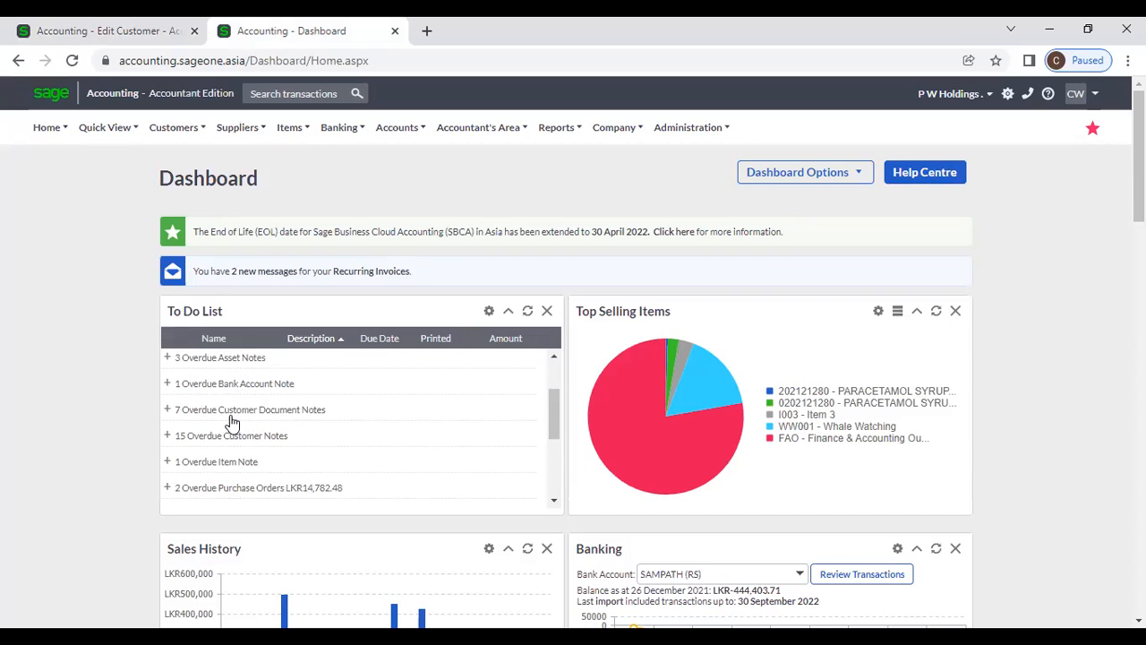
{"action": "left_click", "coordinate": [166, 435]}
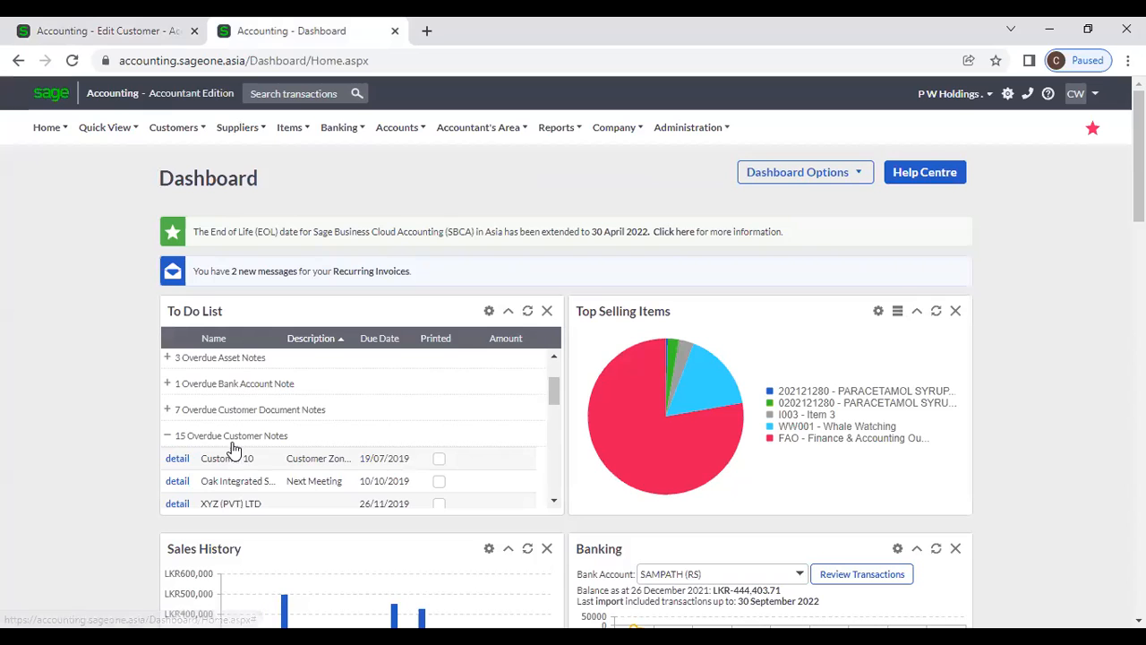
{"action": "scroll", "coordinate": [237, 461], "scroll_direction": "down", "scroll_amount": 1}
{"action": "left_click", "coordinate": [100, 27]}
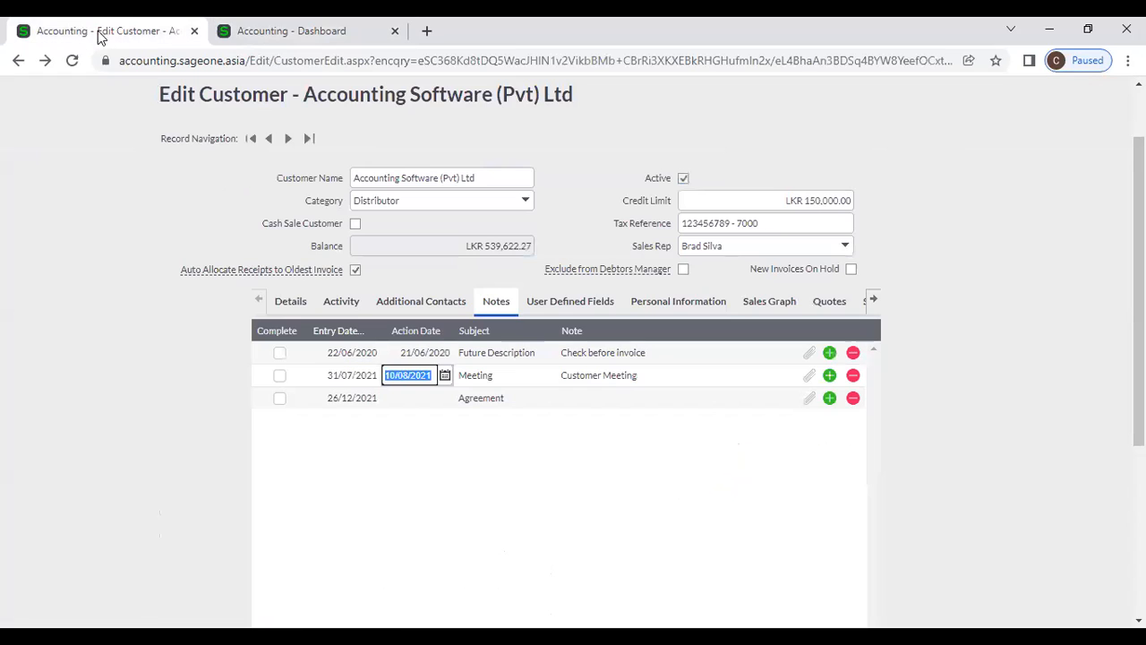
View the customer's user defined fields and compare them with the standard fields in the customer's details
{"action": "left_click", "coordinate": [577, 302]}
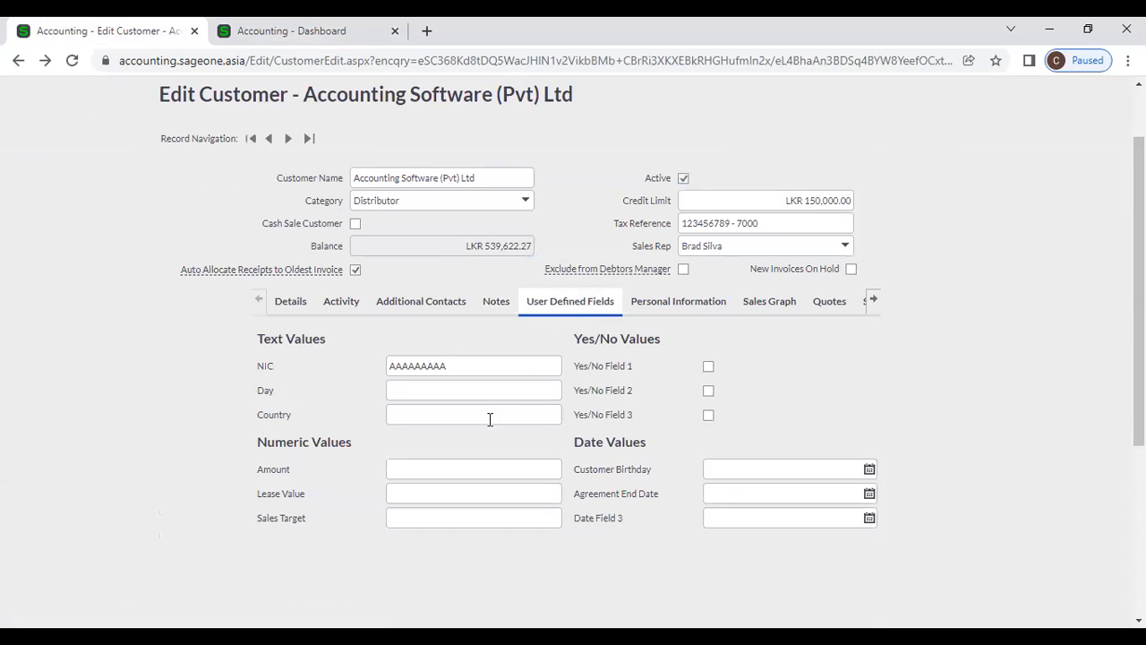
{"action": "left_click", "coordinate": [296, 300]}
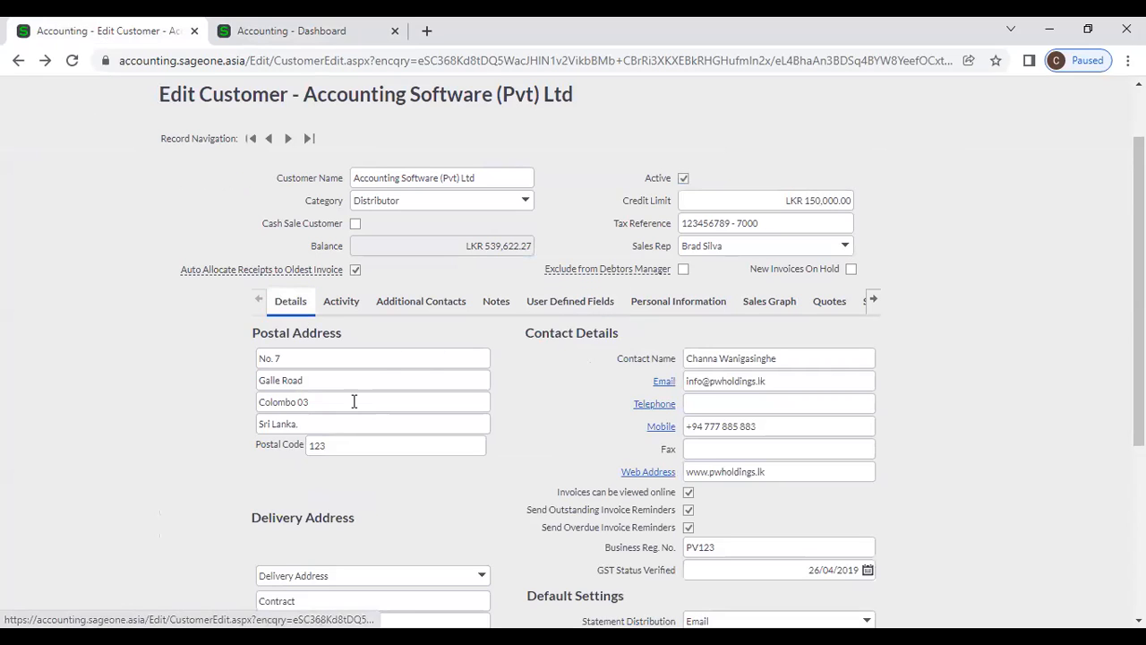
{"action": "left_click", "coordinate": [555, 309]}
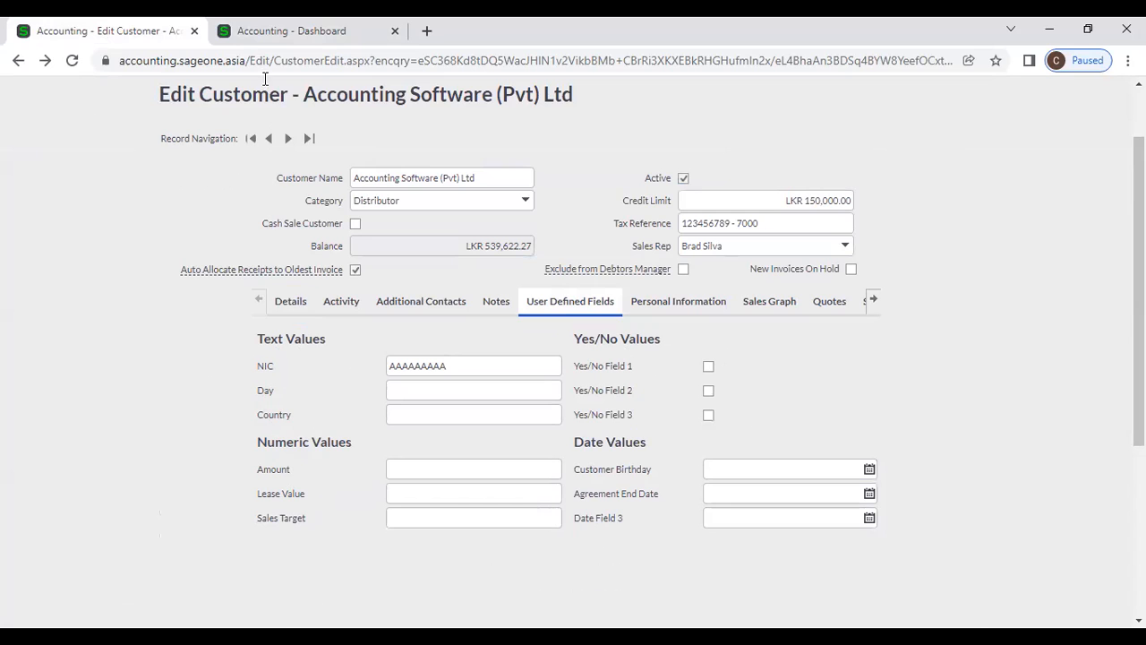
Open the Customer User Defined Fields setup in the Company Settings in the other browser tab
{"action": "left_click", "coordinate": [266, 40]}
{"action": "left_click", "coordinate": [613, 129]}
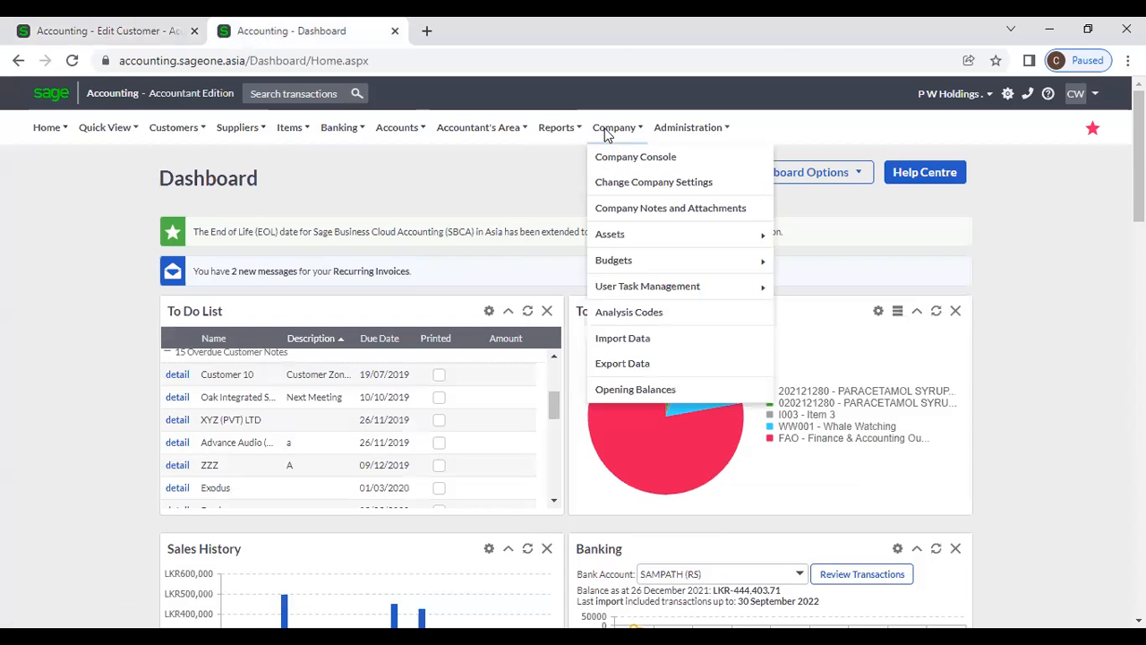
{"action": "left_click", "coordinate": [614, 180]}
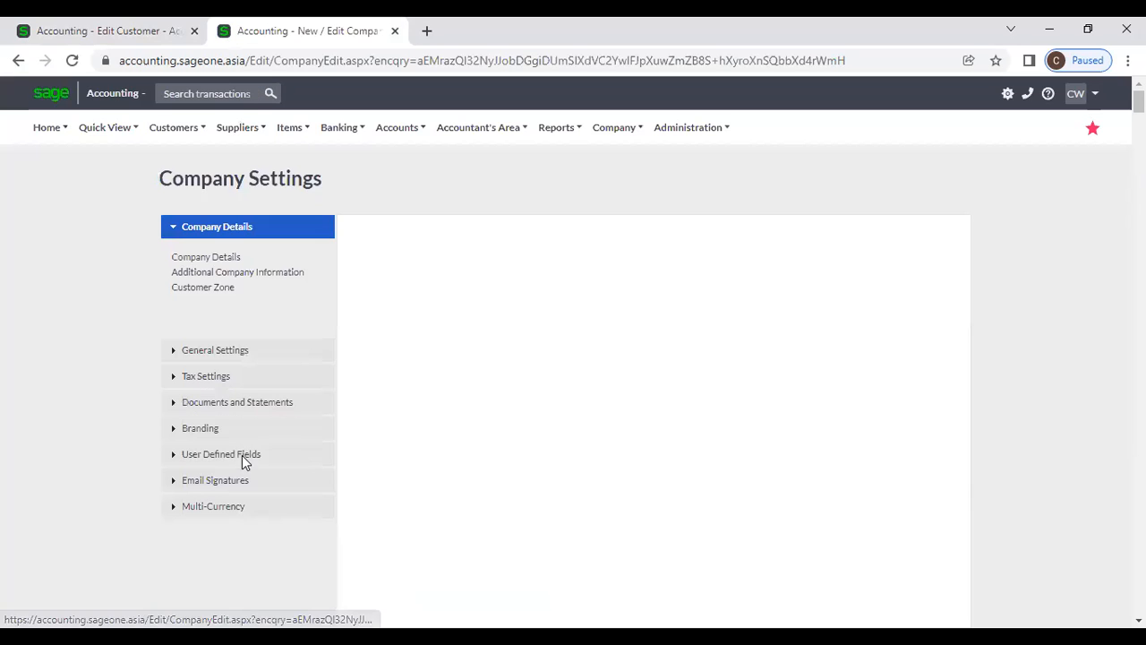
{"action": "left_click", "coordinate": [240, 458]}
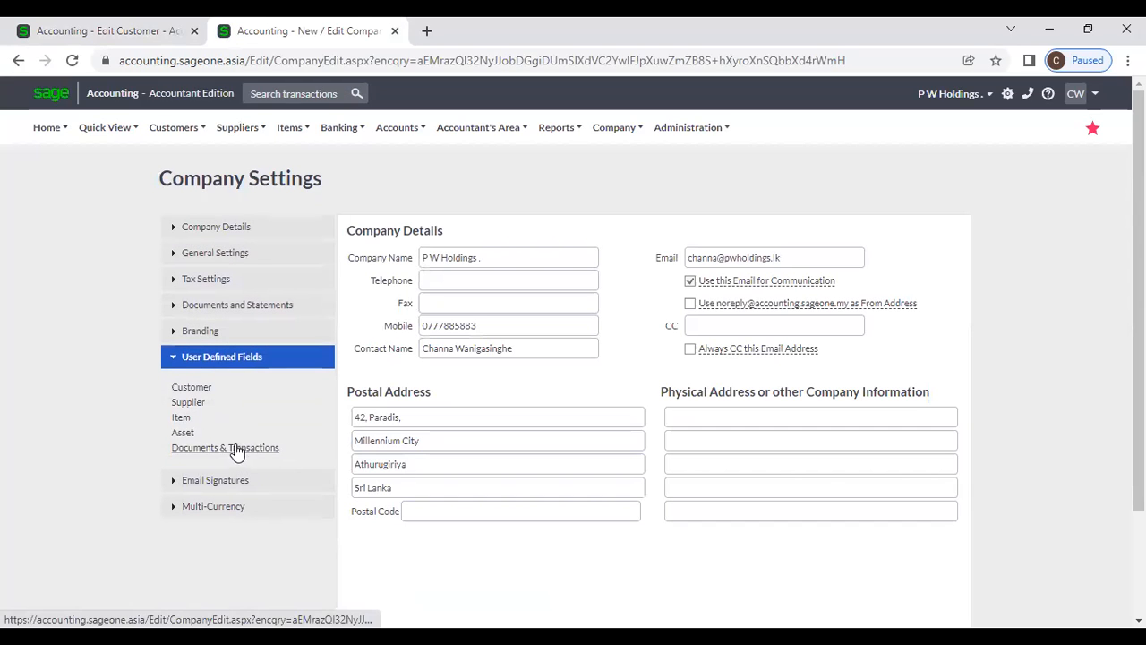
{"action": "left_click", "coordinate": [205, 389]}
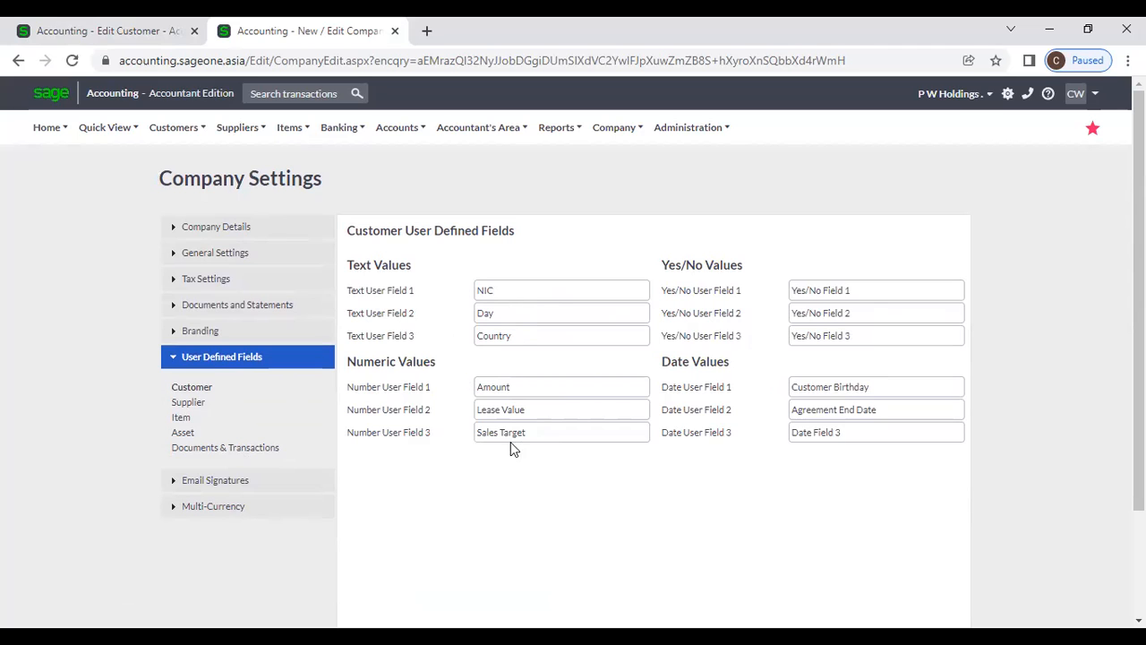
Return to the customer record and review its user defined text, numeric, yes/no and date fields
{"action": "left_click", "coordinate": [92, 36]}
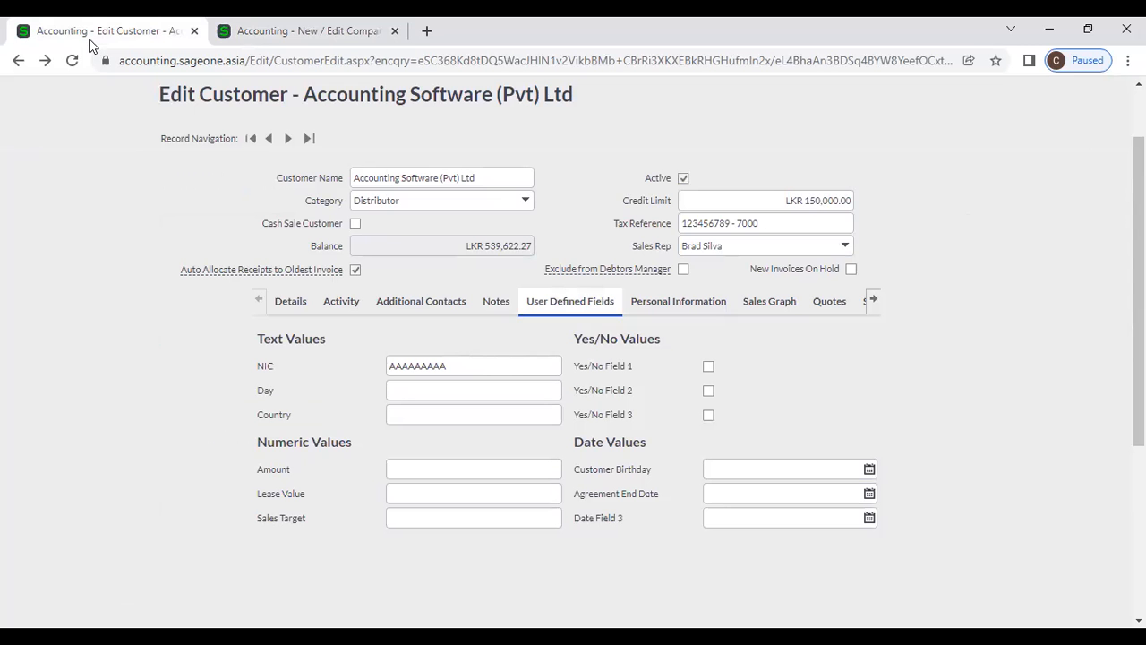
{"action": "scroll", "coordinate": [637, 448], "scroll_direction": "down", "scroll_amount": 2}
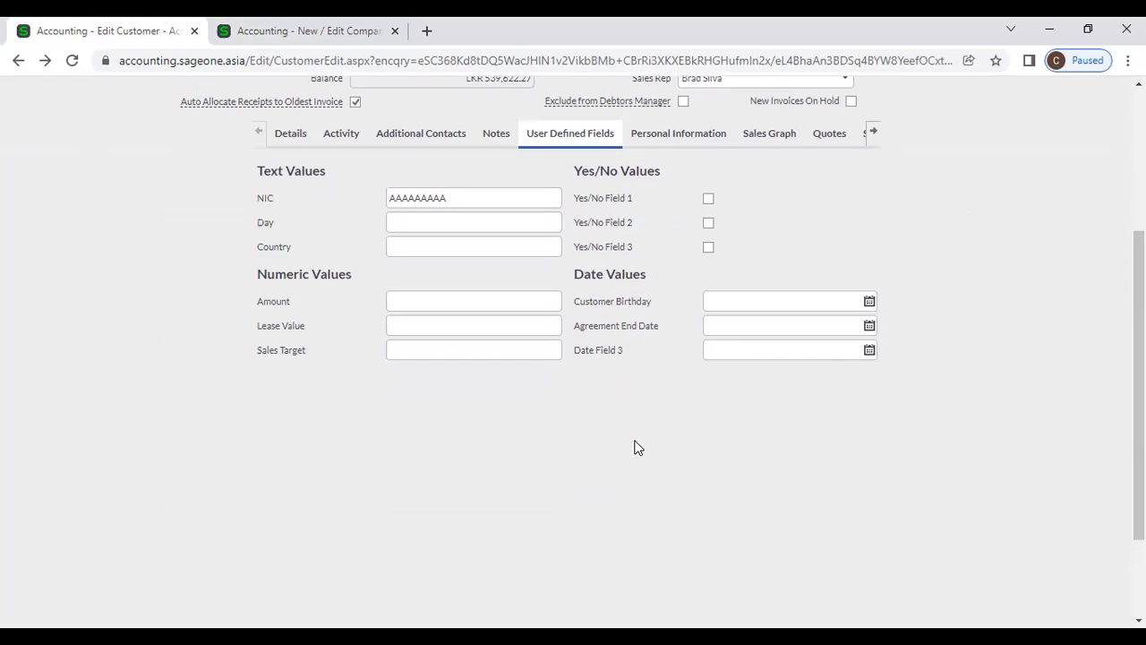
{"action": "scroll", "coordinate": [636, 451], "scroll_direction": "down", "scroll_amount": 2}
{"action": "scroll", "coordinate": [635, 450], "scroll_direction": "up", "scroll_amount": 3}
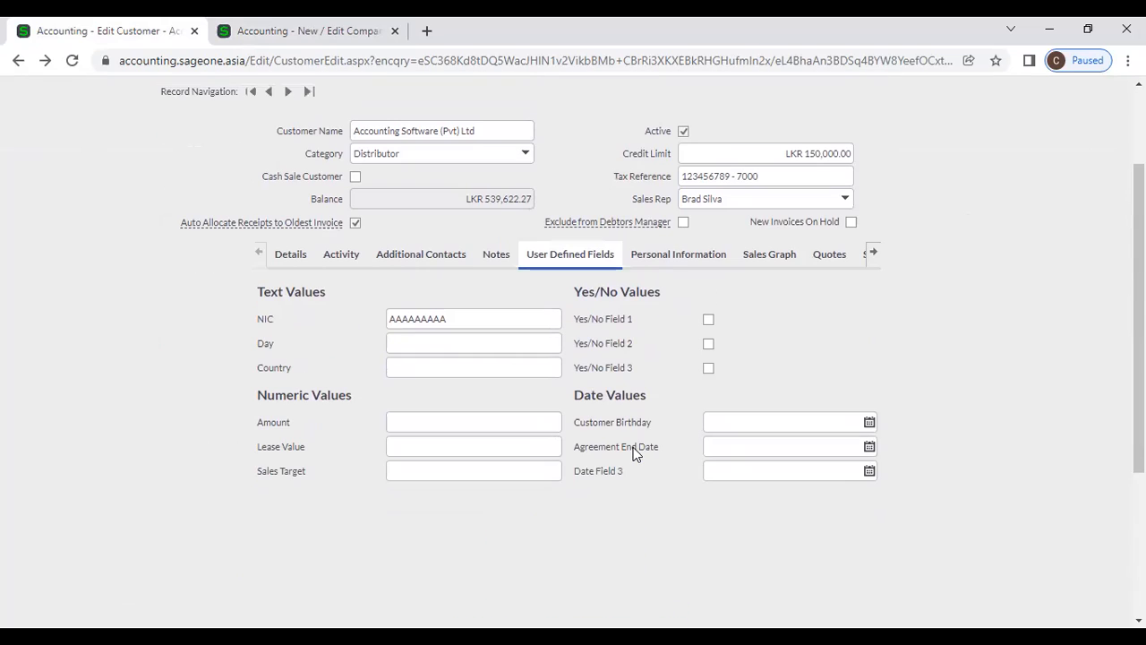
View the customer's personal information protection settings and the sales graph comparing last year with this year
{"action": "left_click", "coordinate": [679, 258]}
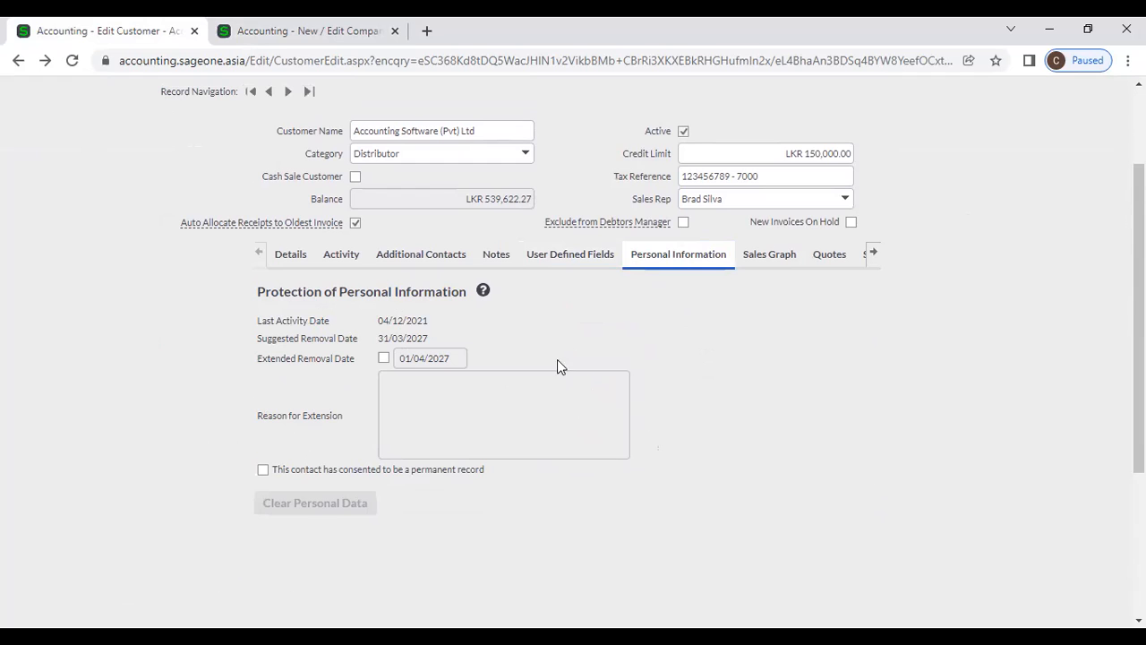
{"action": "left_click", "coordinate": [741, 262]}
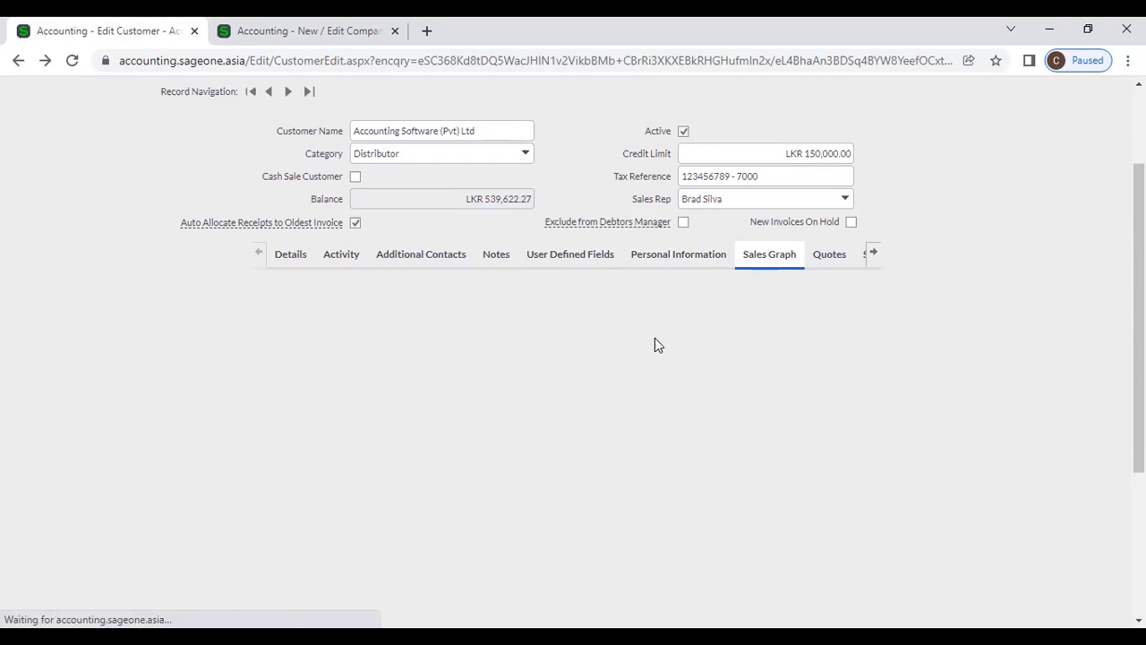
{"action": "scroll", "coordinate": [624, 355], "scroll_direction": "down", "scroll_amount": 1}
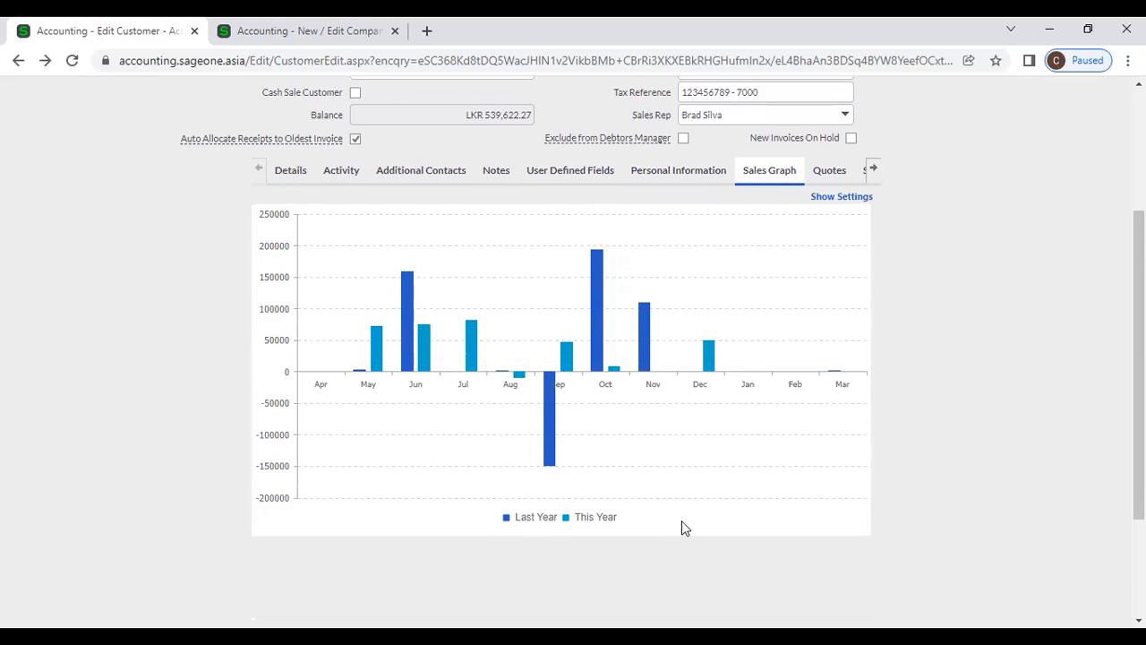
Look through the customer's quotes and sales orders
{"action": "scroll", "coordinate": [681, 528], "scroll_direction": "up", "scroll_amount": 3}
{"action": "left_click", "coordinate": [829, 385]}
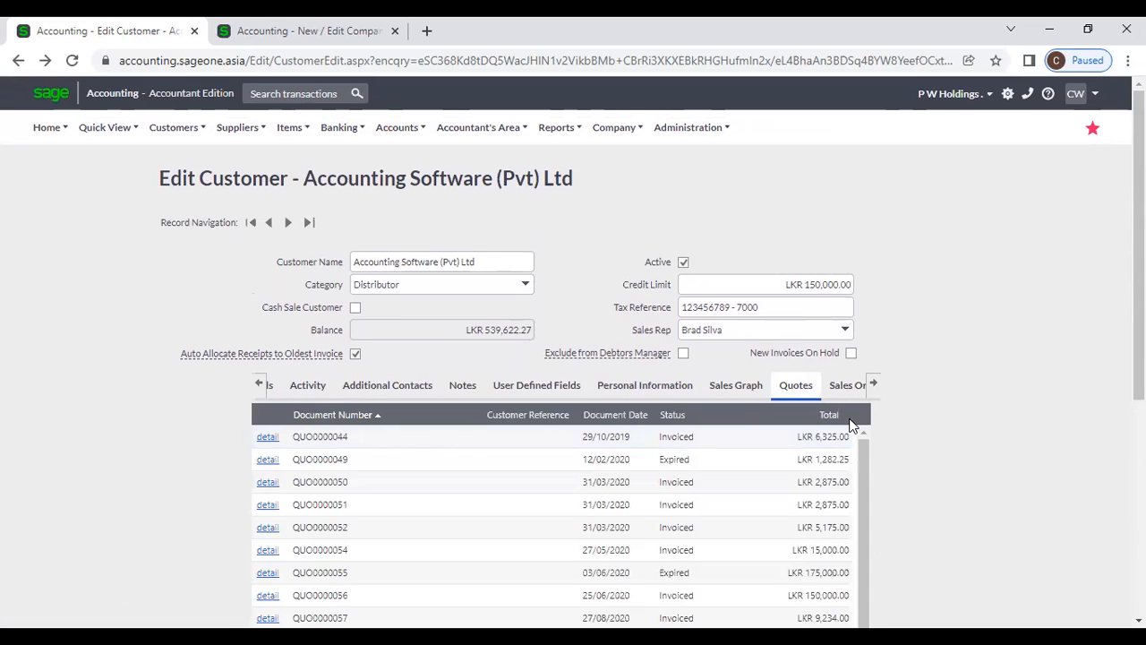
{"action": "scroll", "coordinate": [828, 416], "scroll_direction": "down", "scroll_amount": 2}
{"action": "scroll", "coordinate": [543, 366], "scroll_direction": "down", "scroll_amount": 3}
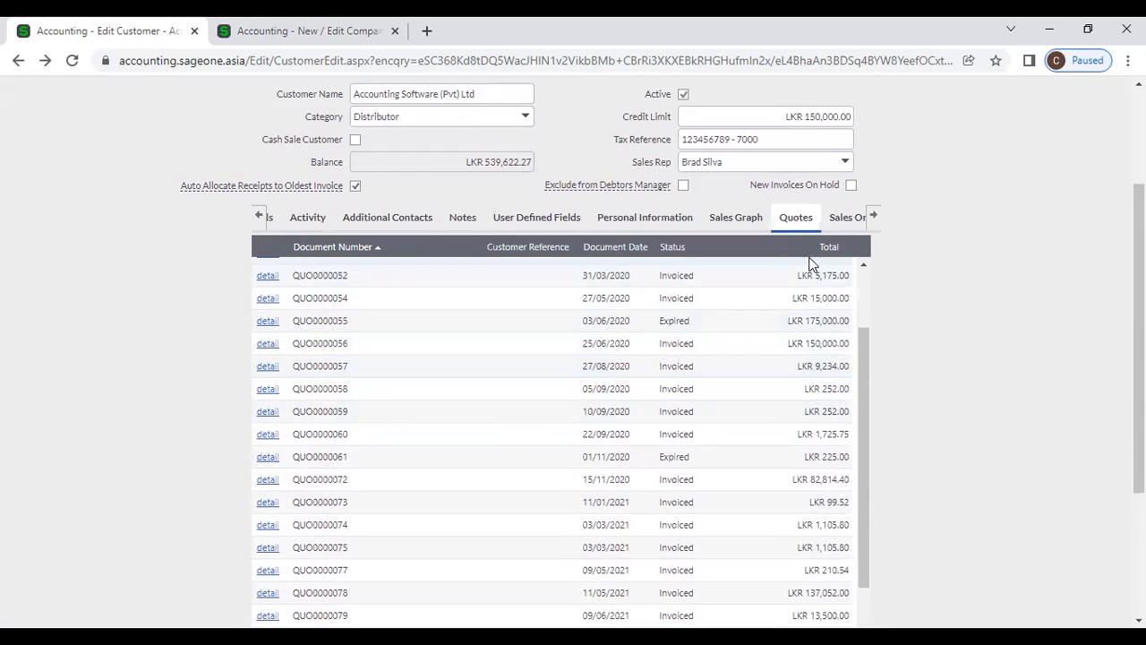
{"action": "left_click", "coordinate": [844, 224]}
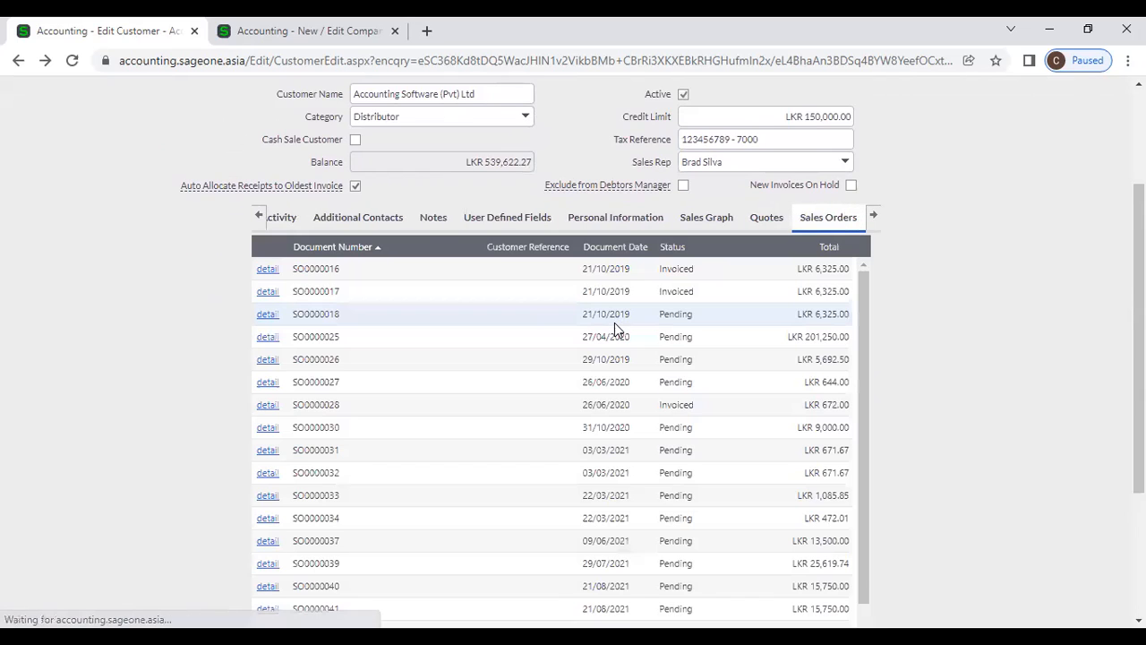
View the customer's unpaid invoices and the report layouts assigned to the customer
{"action": "left_click", "coordinate": [872, 219]}
{"action": "left_click", "coordinate": [755, 218]}
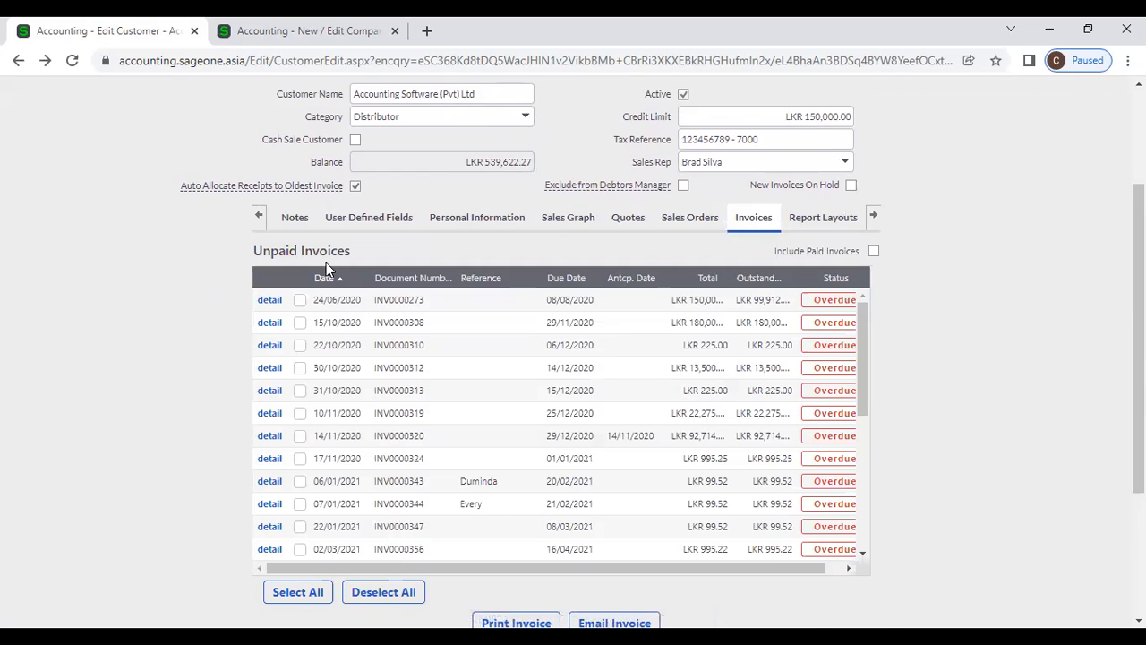
{"action": "left_click", "coordinate": [799, 220]}
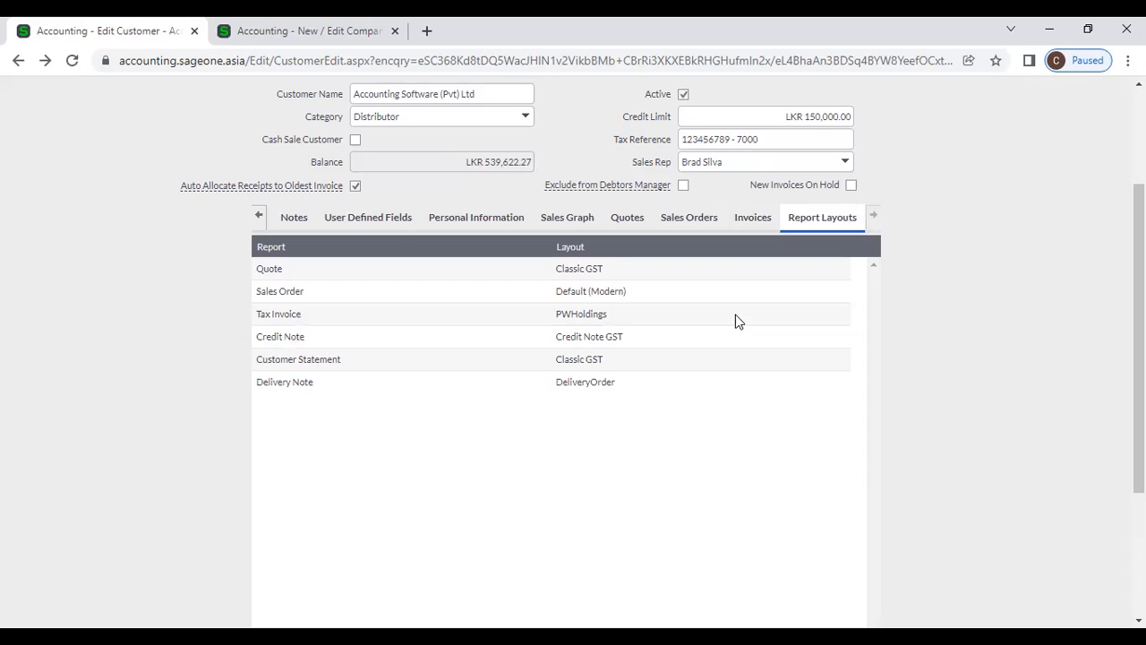
Minimize the browser to point out the Accounting Custom Layout Designer Asia shortcut on the desktop, then return to the report layouts
{"action": "left_click", "coordinate": [1040, 32]}
{"action": "left_click_drag", "start_coordinate": [1027, 200], "coordinate": [1027, 237]}
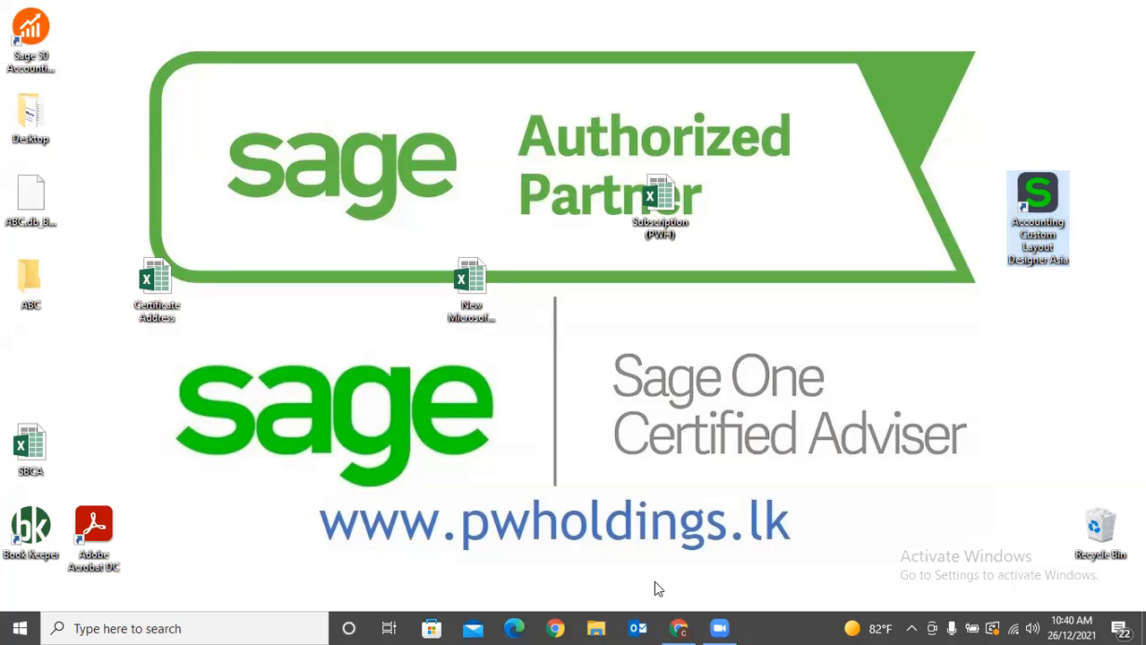
{"action": "left_click", "coordinate": [226, 350]}
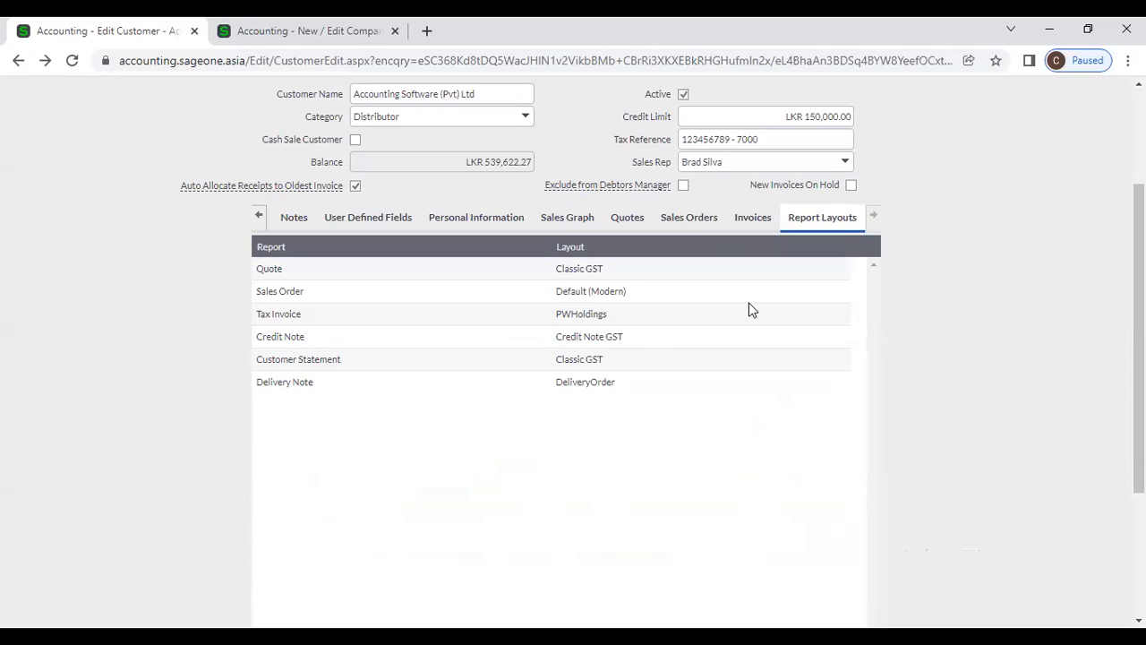
Select the Tax Invoice report's layout and check the save options of the customer record
{"action": "left_click", "coordinate": [769, 315]}
{"action": "left_click", "coordinate": [845, 322]}
{"action": "left_click", "coordinate": [845, 322]}
{"action": "left_click", "coordinate": [959, 321]}
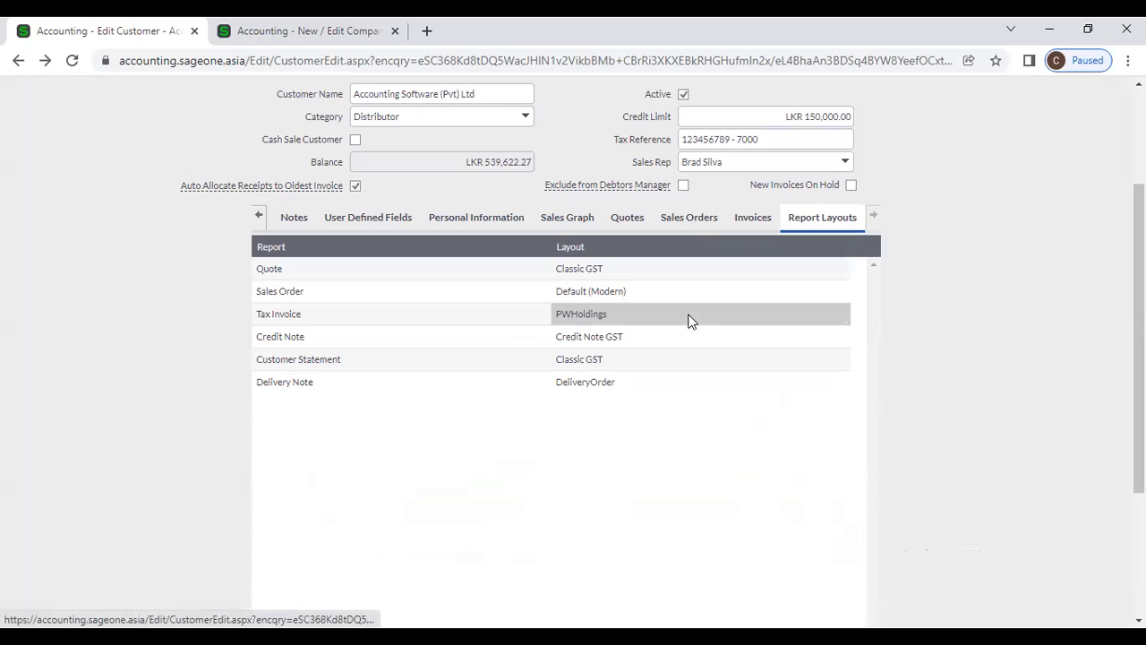
{"action": "scroll", "coordinate": [689, 321], "scroll_direction": "down", "scroll_amount": 2}
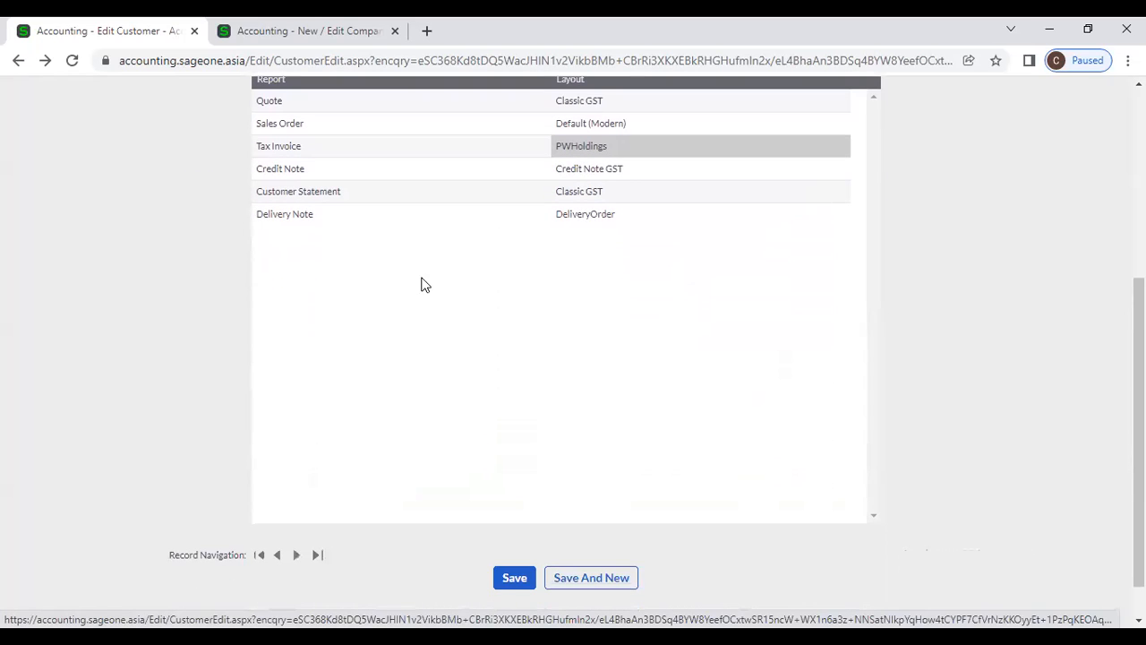
{"action": "left_click", "coordinate": [501, 580]}
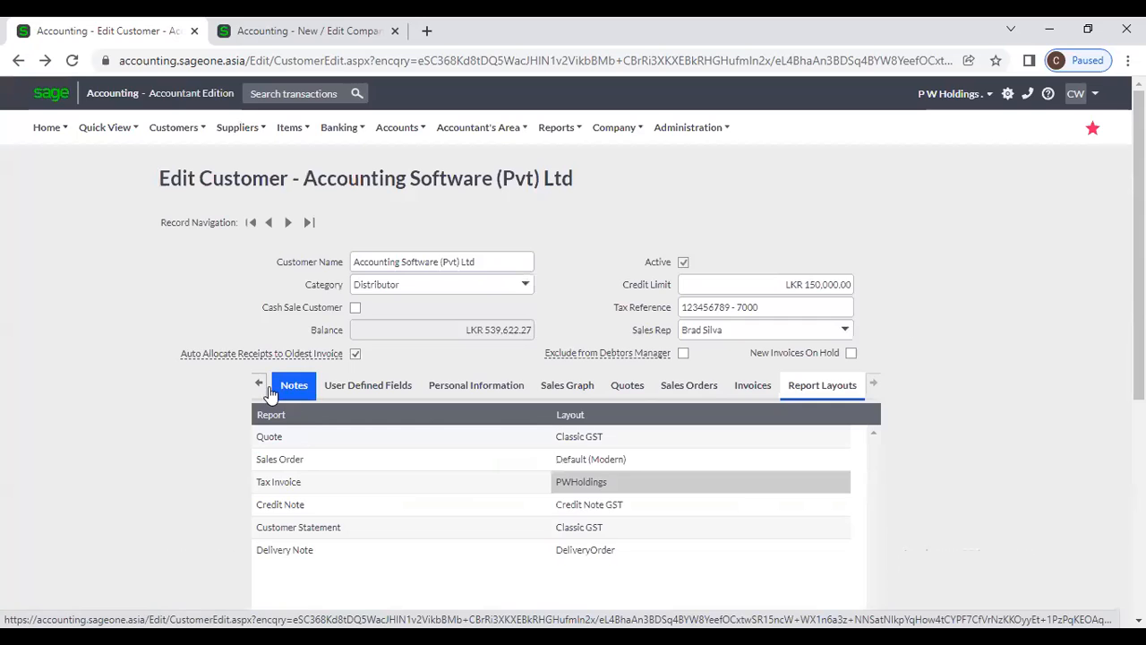
Review the customer's details, additional contacts, notes and user defined fields again, ending on the activity summary
{"action": "left_click", "coordinate": [258, 384]}
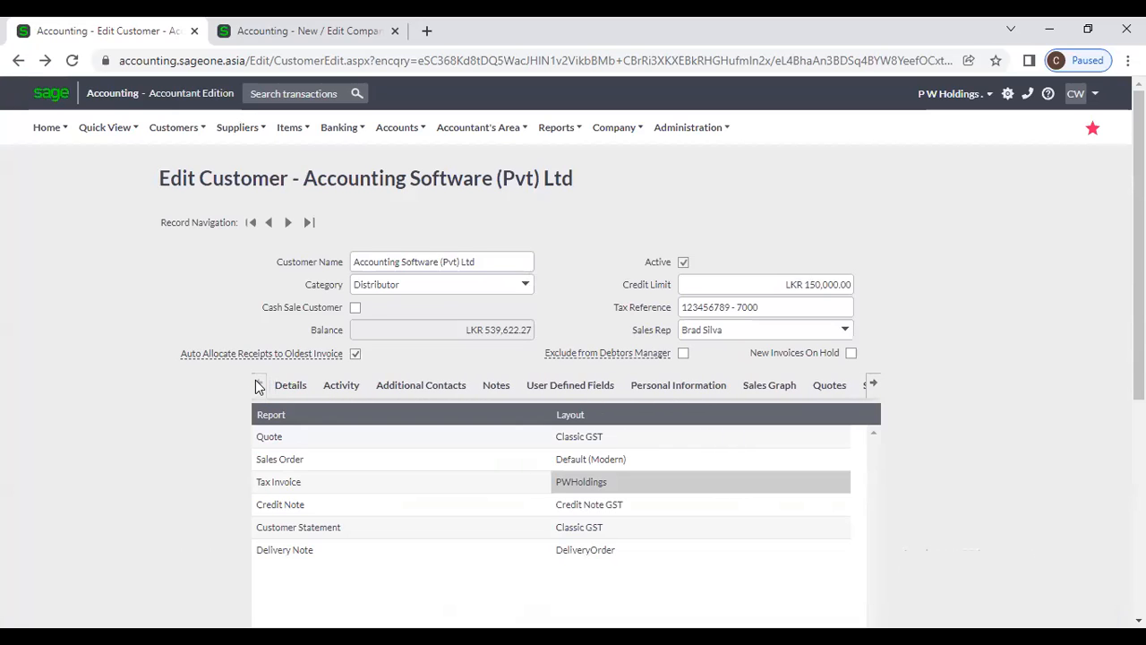
{"action": "left_click", "coordinate": [288, 394]}
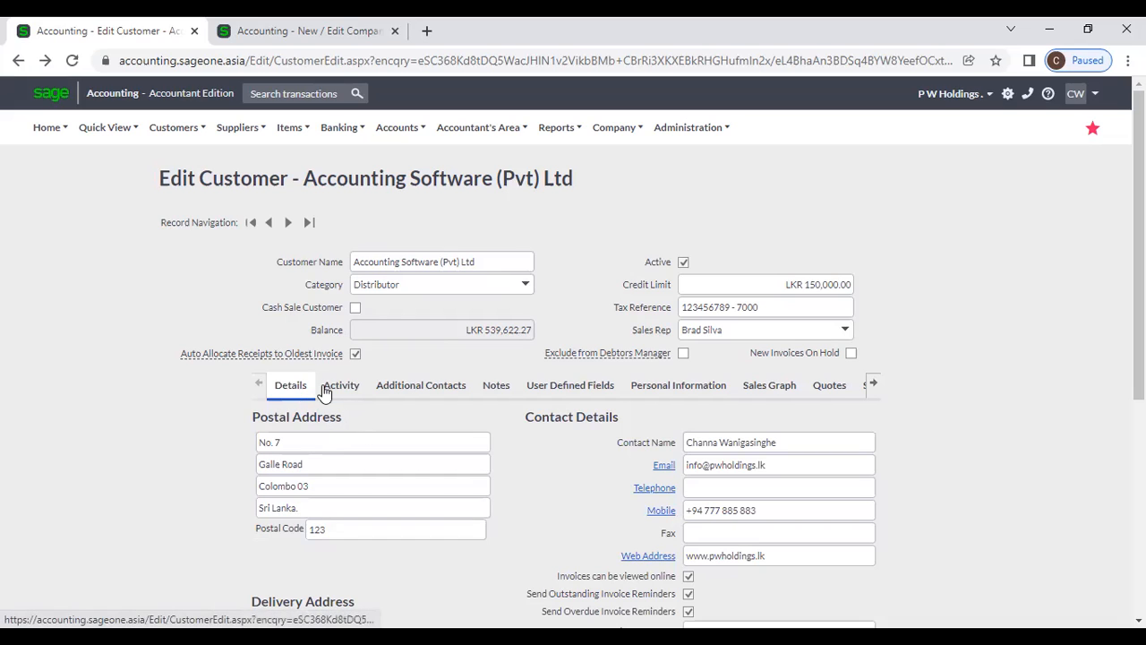
{"action": "left_click", "coordinate": [403, 390]}
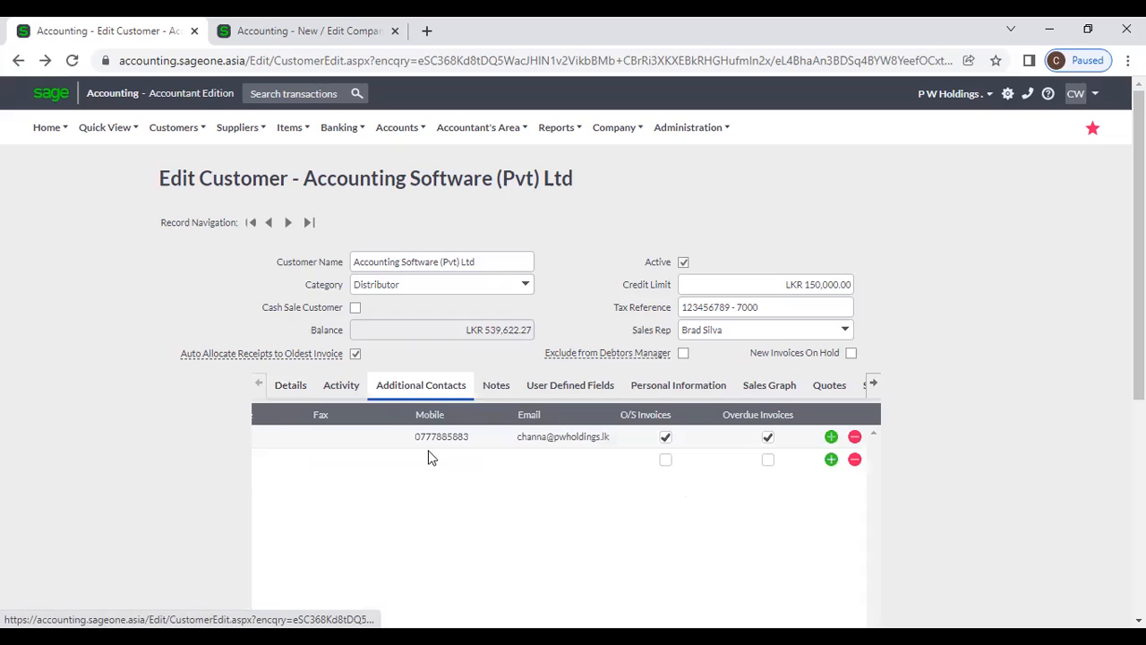
{"action": "left_click", "coordinate": [481, 390]}
{"action": "left_click", "coordinate": [564, 388]}
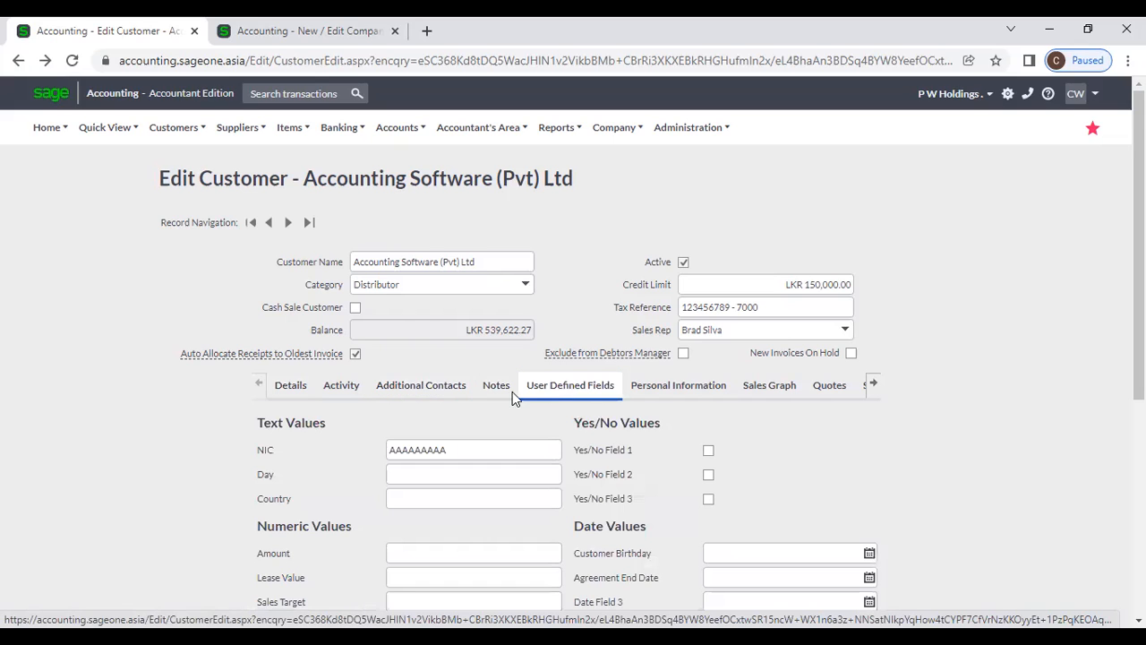
{"action": "left_click", "coordinate": [341, 387]}
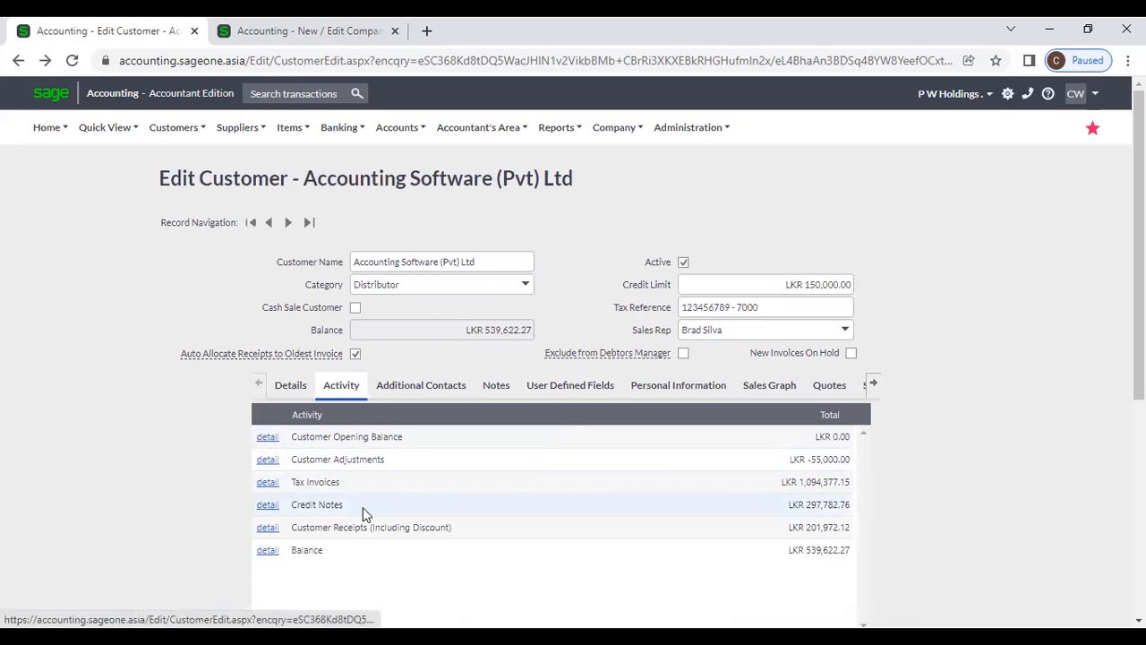
Review the customer's additional contacts, personal information, sales graph, quotes, sales orders and unpaid invoices
{"action": "left_click", "coordinate": [438, 386]}
{"action": "left_click", "coordinate": [682, 389]}
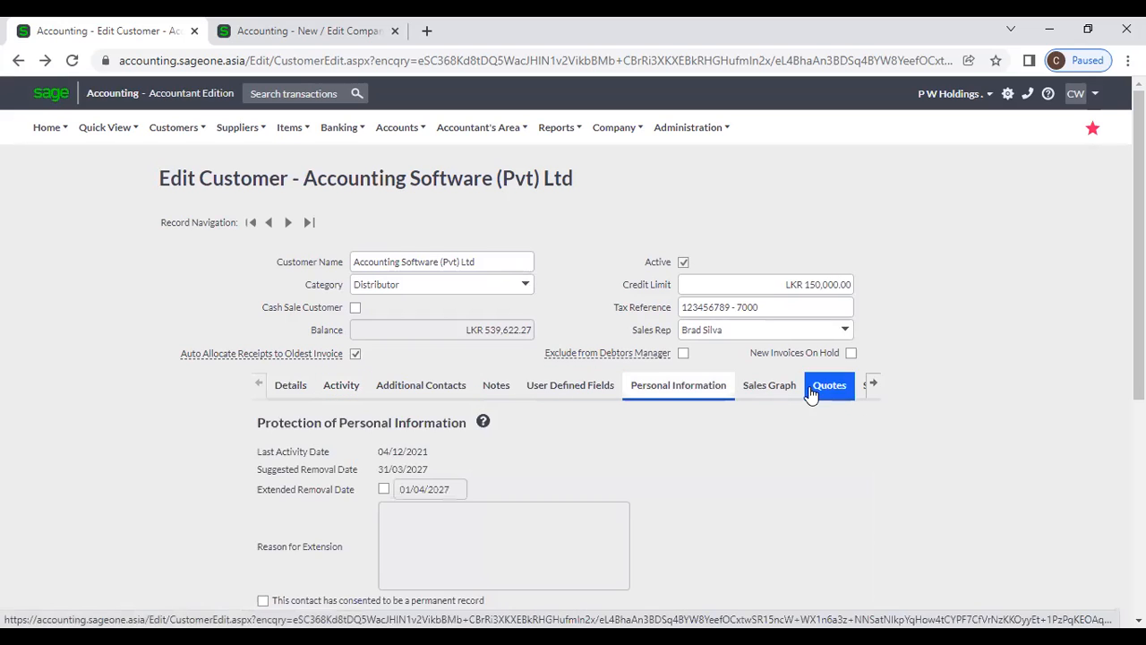
{"action": "left_click", "coordinate": [769, 385]}
{"action": "left_click", "coordinate": [826, 385]}
{"action": "left_click", "coordinate": [872, 383]}
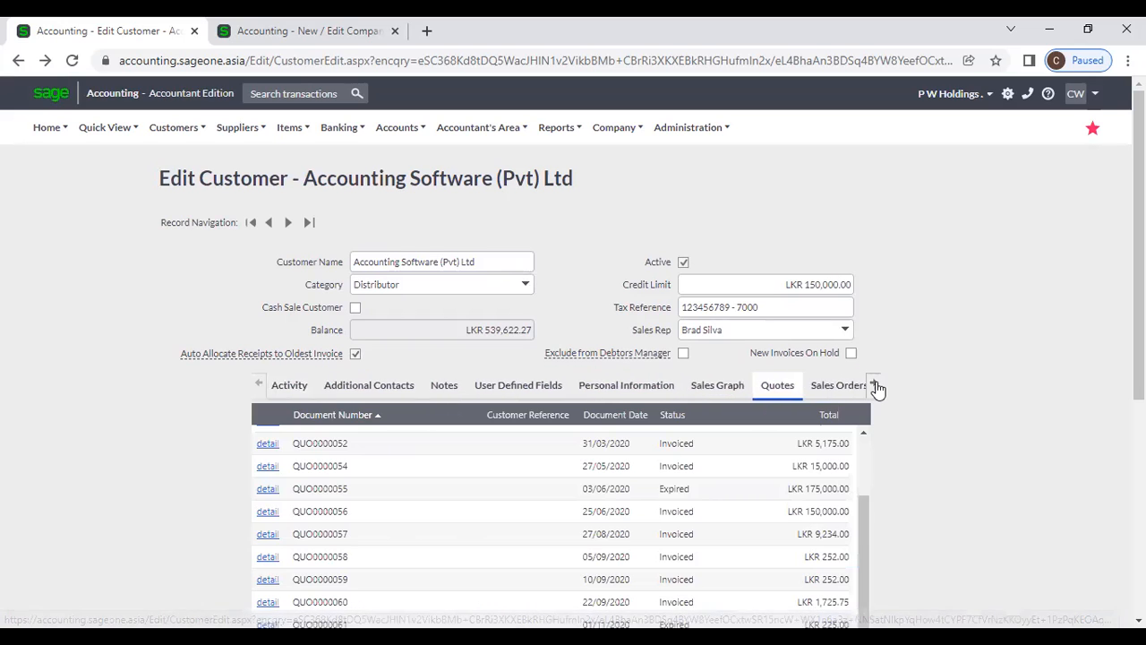
{"action": "left_click", "coordinate": [706, 392]}
{"action": "left_click", "coordinate": [761, 384]}
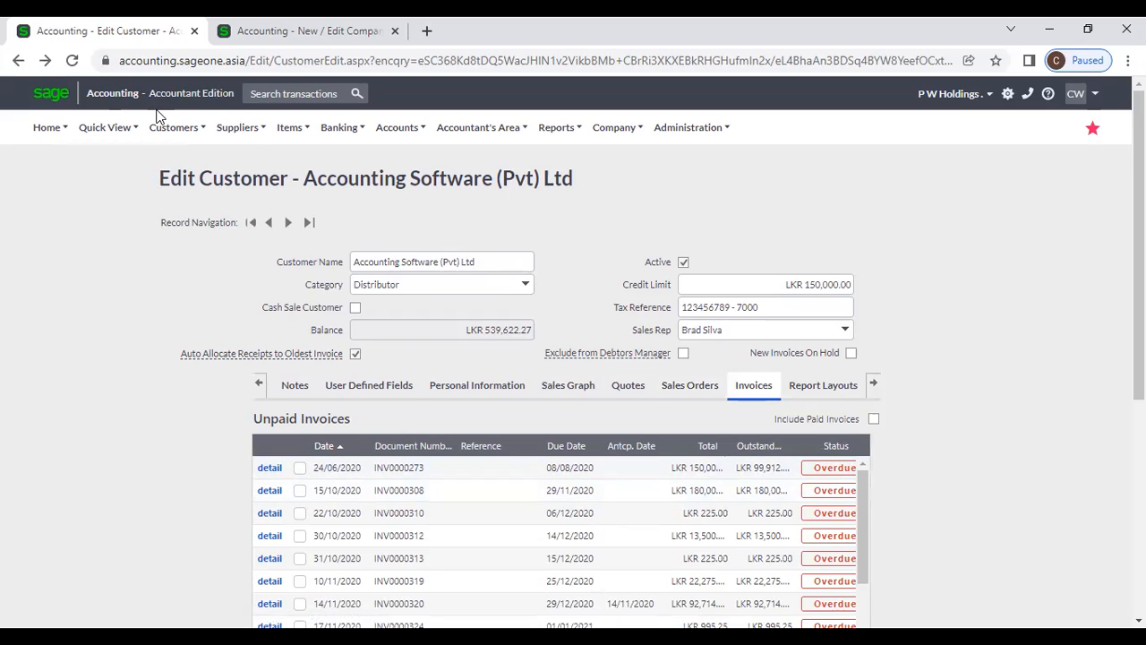
Open the List of Customers and view its grid customisation options, leaving the displayed columns as they are
{"action": "mouse_move", "coordinate": [169, 132]}
{"action": "mouse_move", "coordinate": [169, 182]}
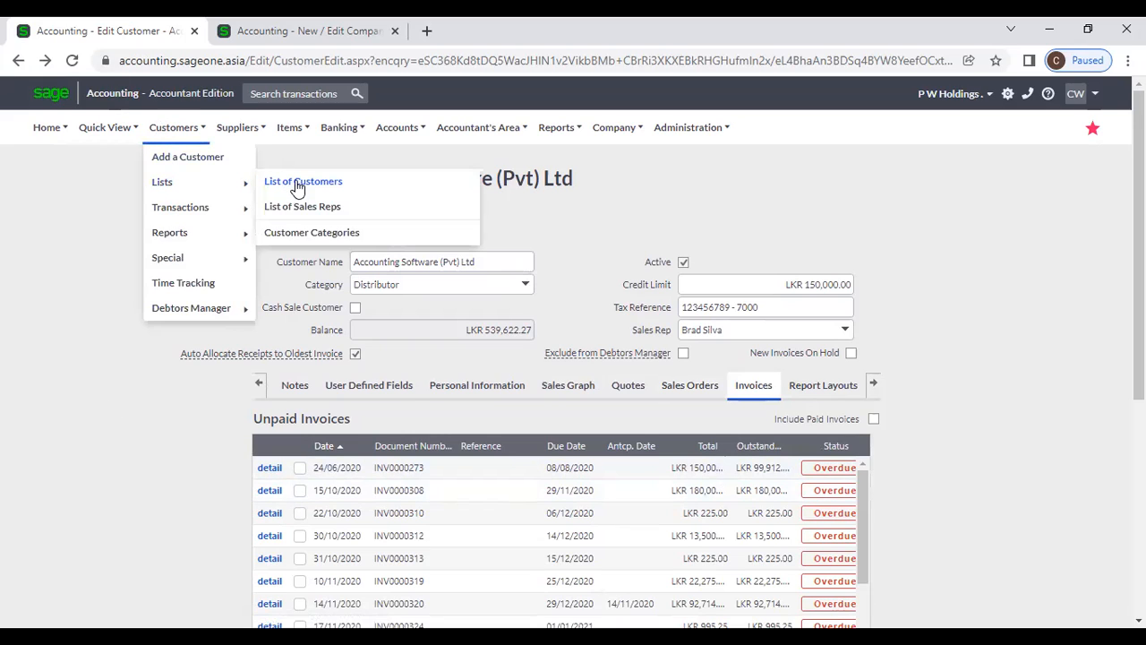
{"action": "left_click", "coordinate": [298, 184]}
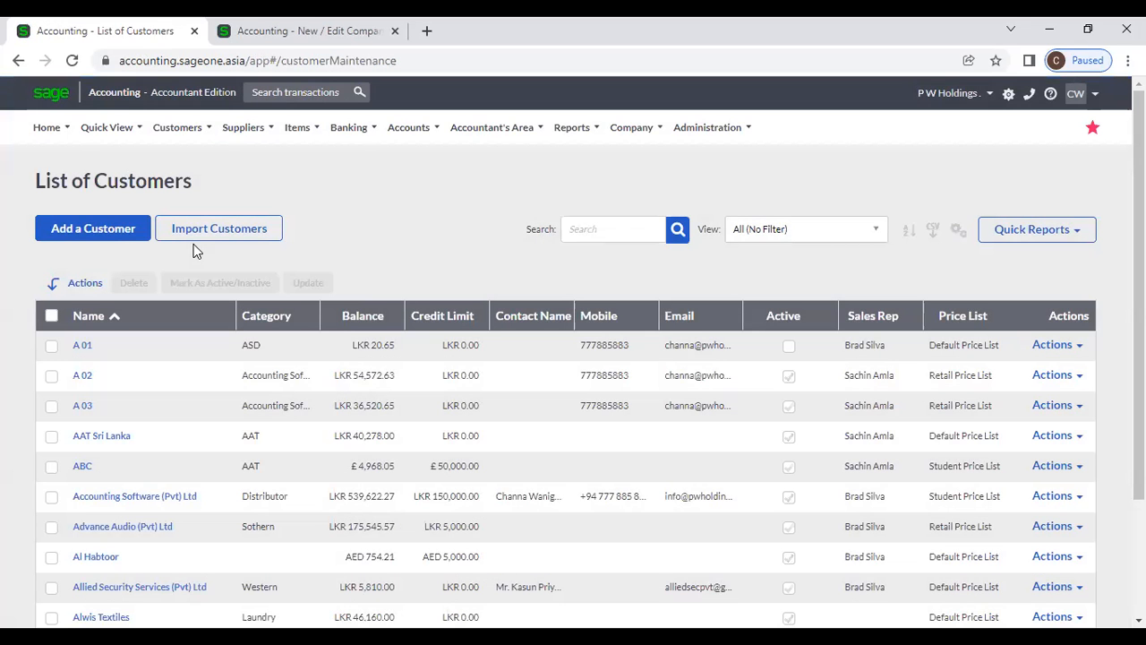
{"action": "mouse_move", "coordinate": [181, 134]}
{"action": "mouse_move", "coordinate": [190, 185]}
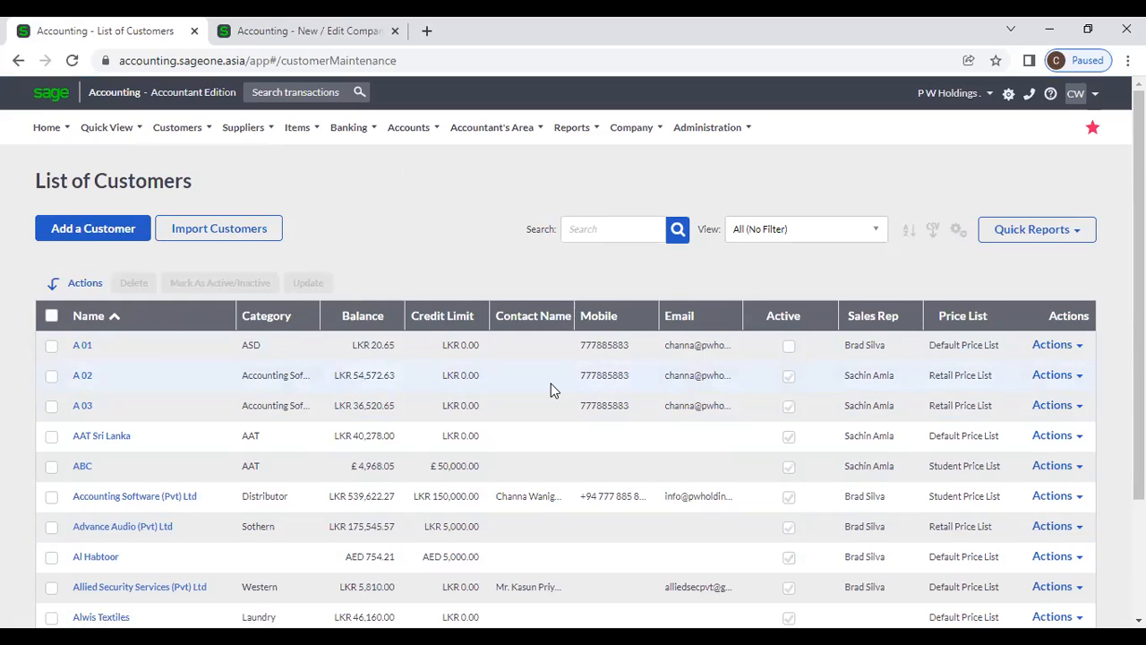
{"action": "left_click", "coordinate": [944, 252]}
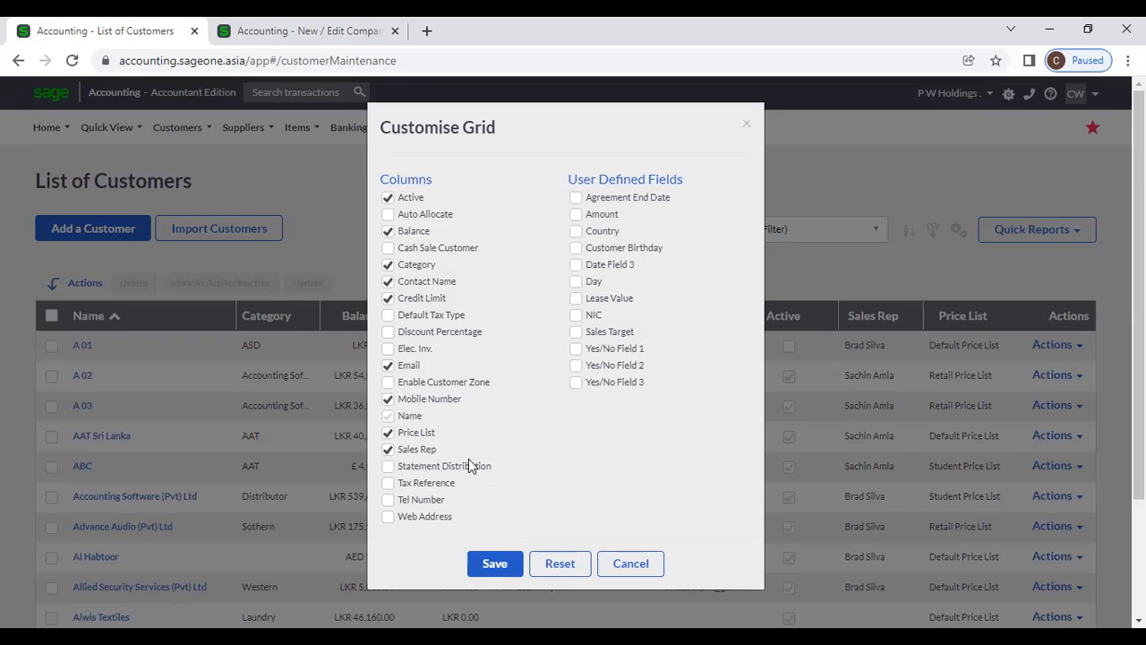
{"action": "left_click", "coordinate": [640, 563]}
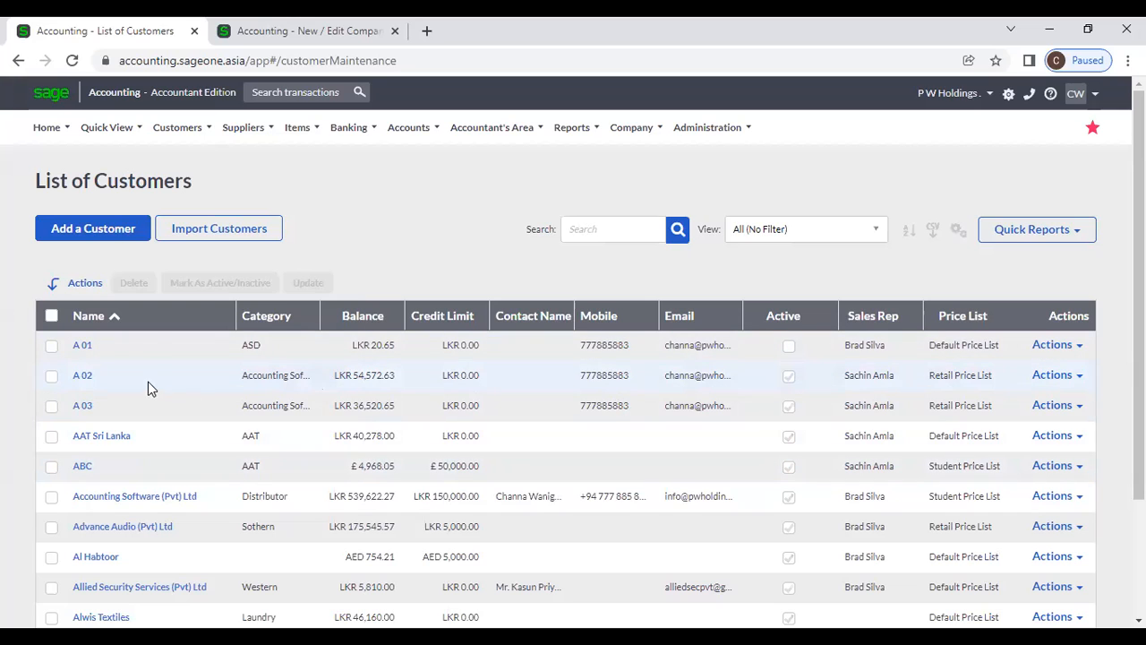
Sort the customer list by name in descending order, and switch the sorting to balance, ending in ascending order
{"action": "left_click", "coordinate": [198, 315]}
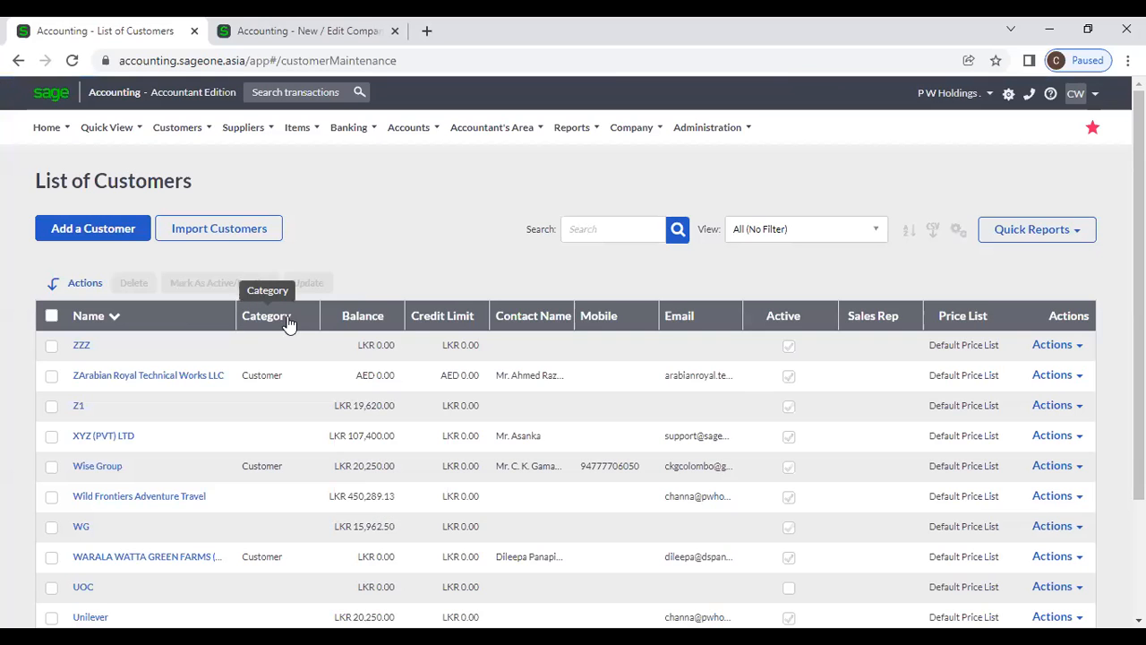
{"action": "left_click", "coordinate": [360, 321]}
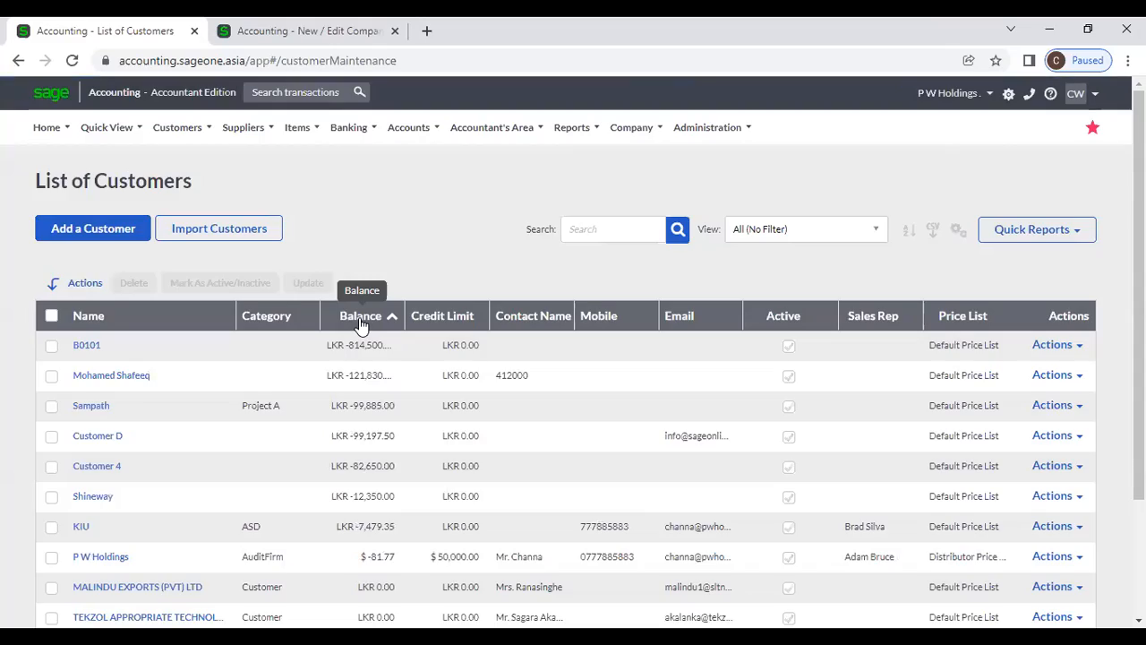
{"action": "left_click", "coordinate": [361, 320]}
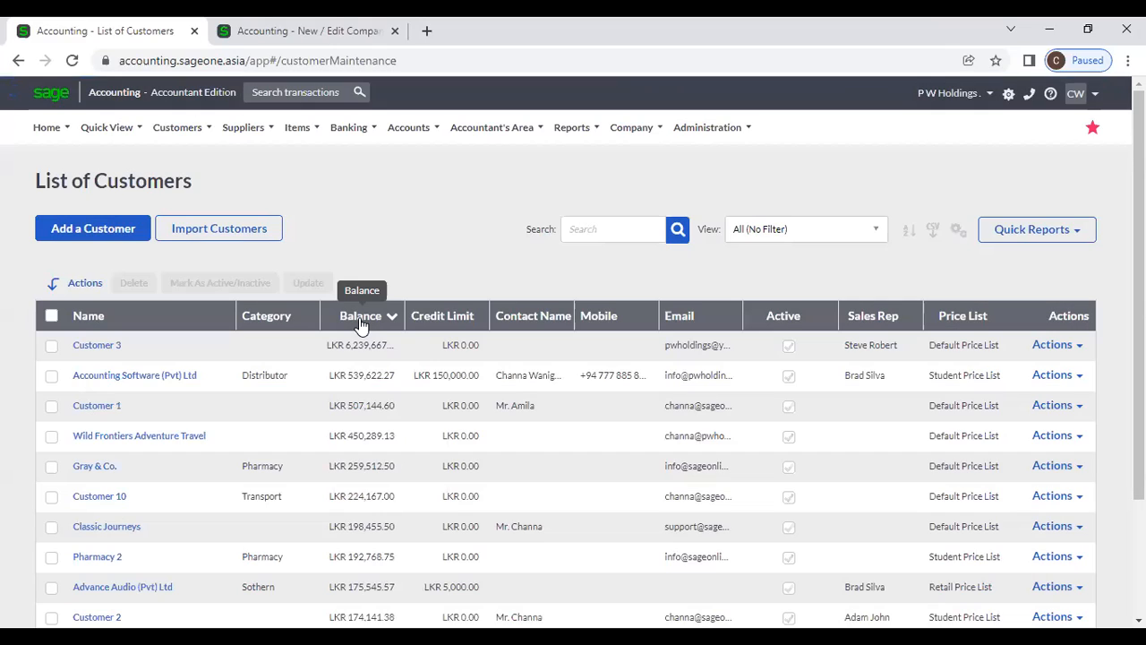
{"action": "left_click", "coordinate": [361, 320]}
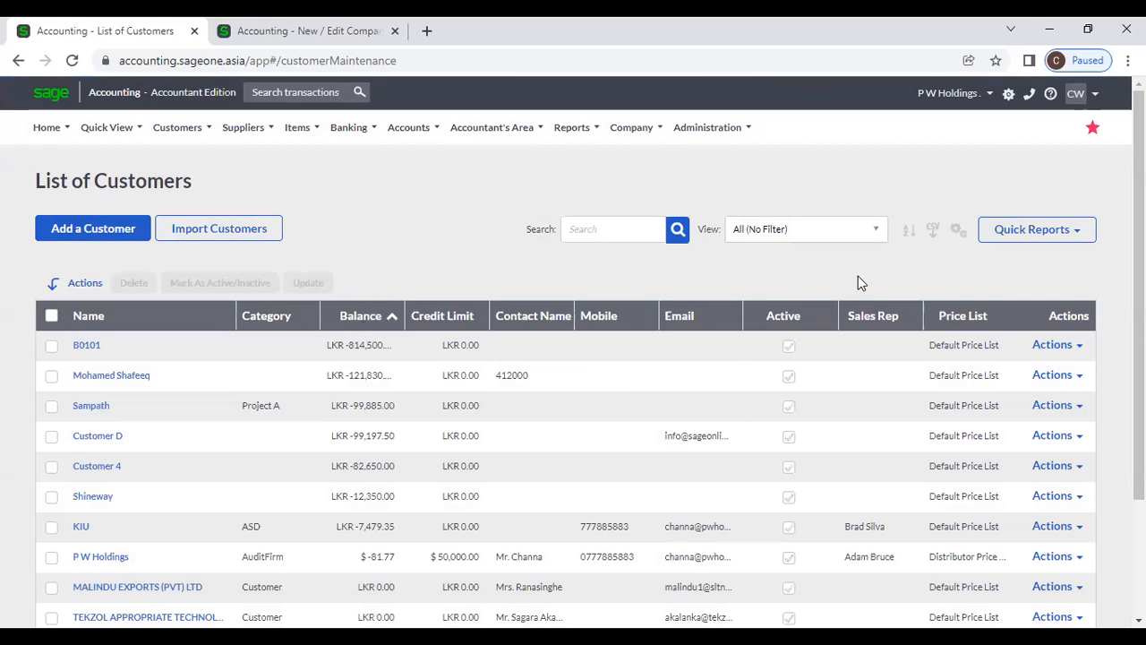
Set up a multi-column sort by Active with a second level on Amount, smallest to largest, and cancel it
{"action": "left_click", "coordinate": [910, 235]}
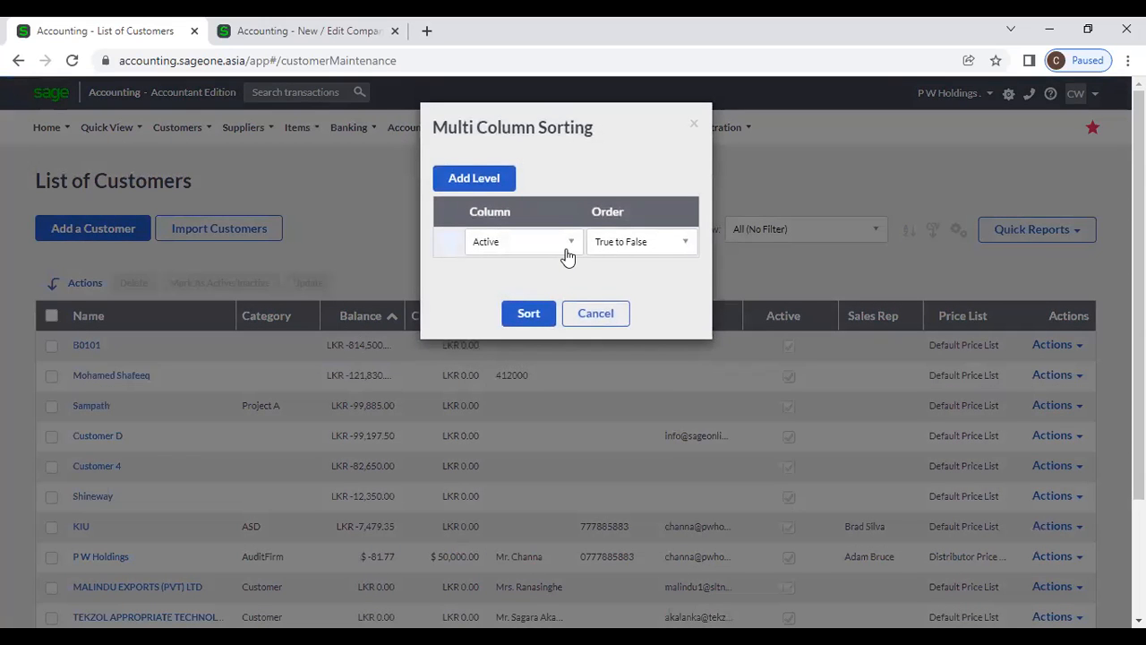
{"action": "left_click", "coordinate": [503, 187]}
{"action": "left_click", "coordinate": [567, 274]}
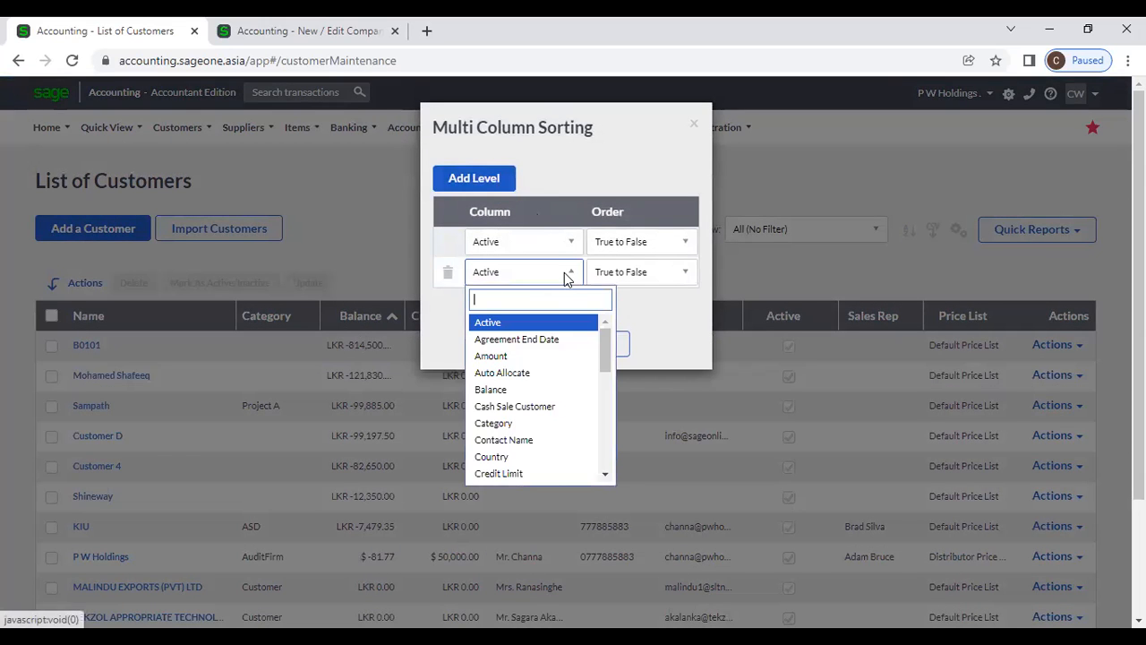
{"action": "left_click", "coordinate": [496, 358]}
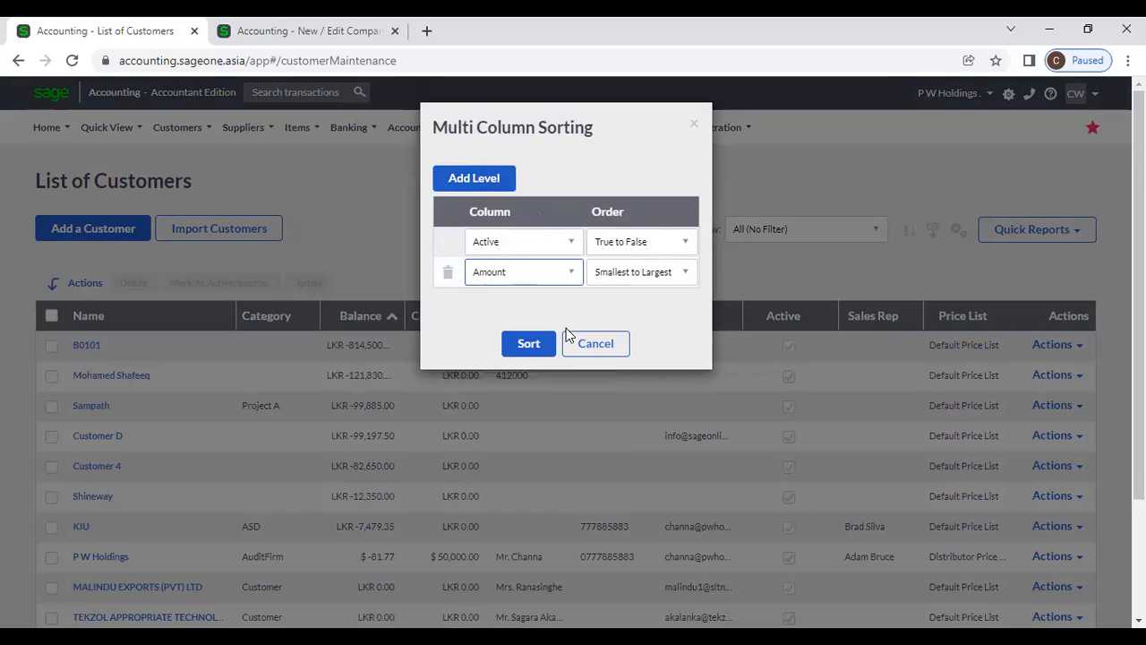
{"action": "left_click", "coordinate": [581, 343]}
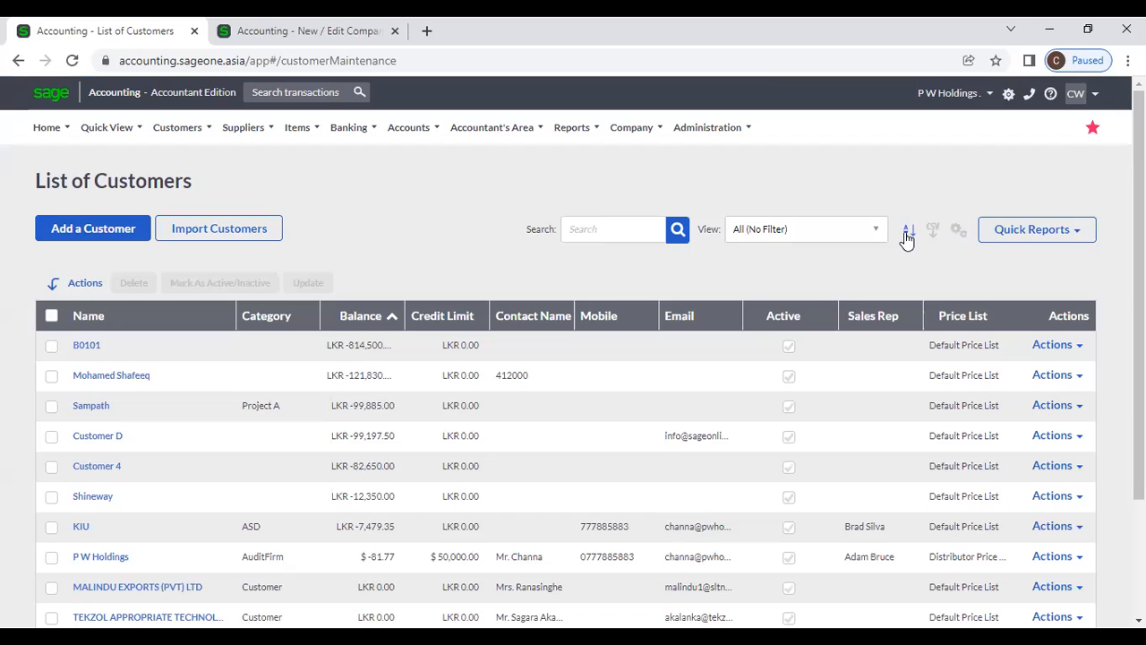
Filter the list to customers who have bought this month, and restore the view to All (No Filter)
{"action": "left_click", "coordinate": [875, 232]}
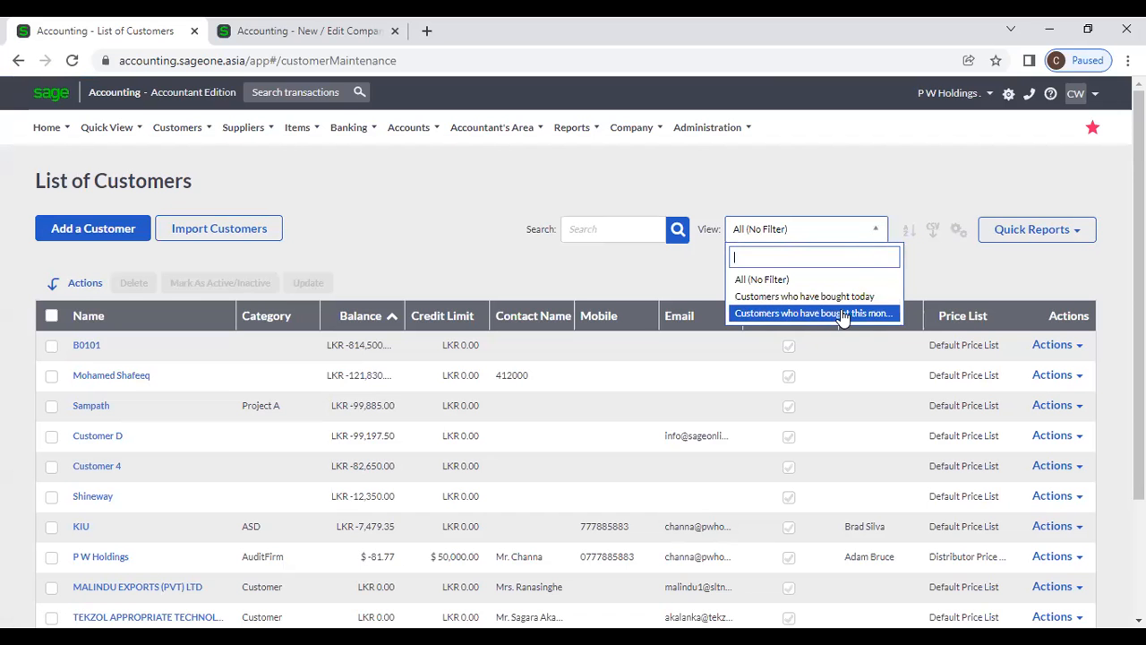
{"action": "left_click", "coordinate": [841, 314]}
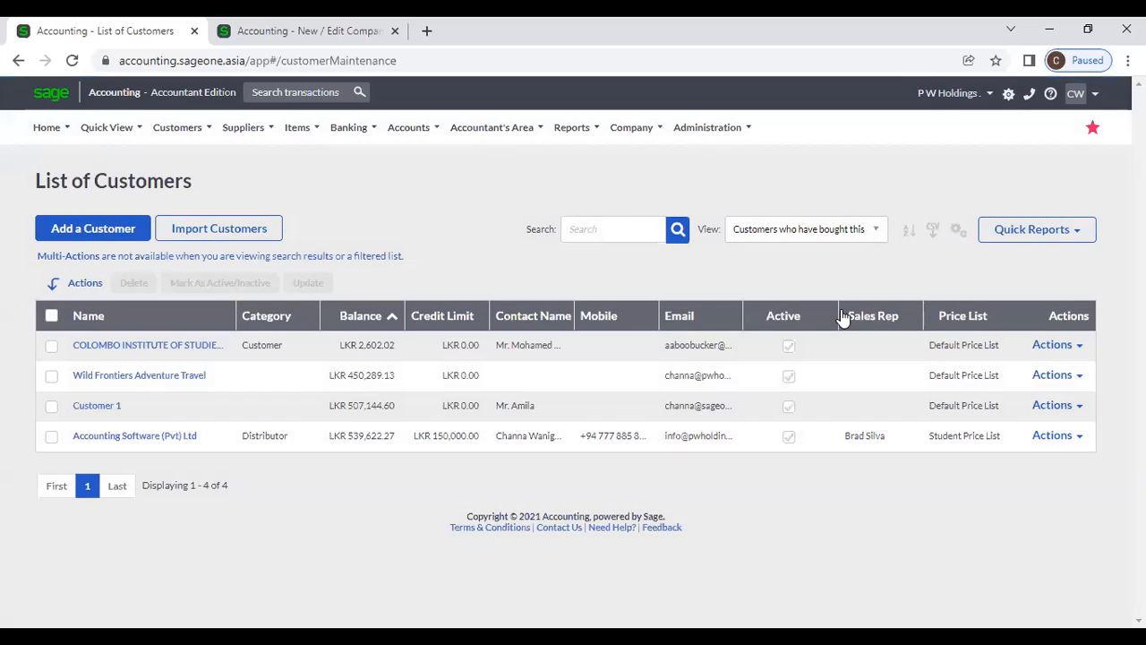
{"action": "left_click", "coordinate": [849, 231]}
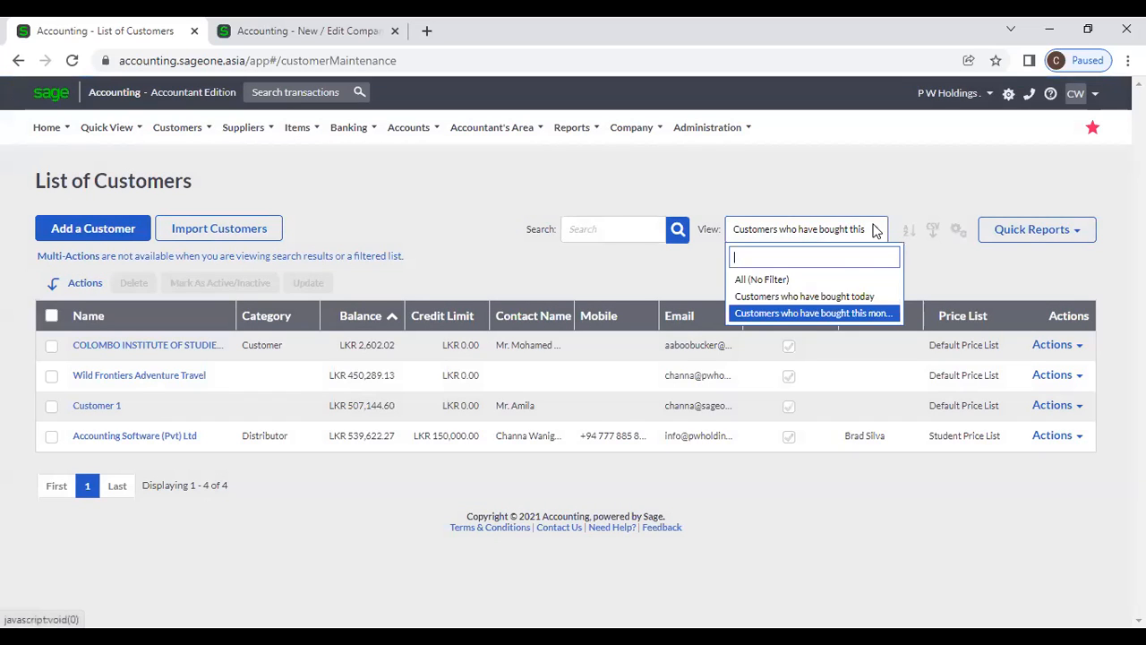
{"action": "left_click", "coordinate": [809, 281]}
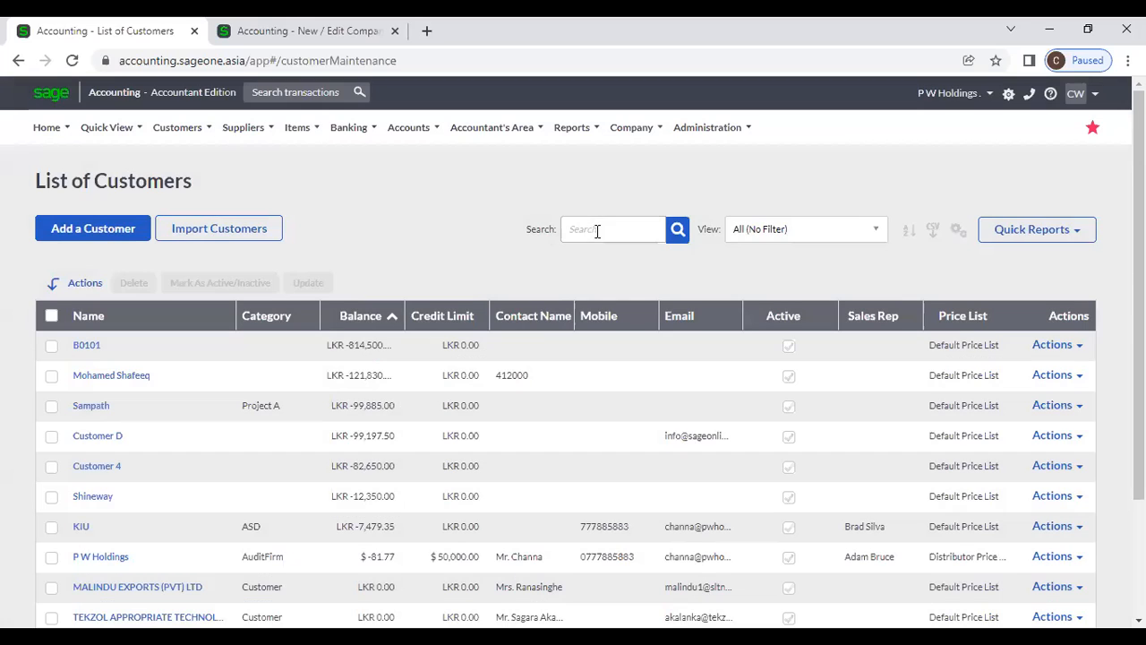
Search the customer list for "P W" and clear the search to restore the full list
{"action": "left_click", "coordinate": [598, 230]}
{"action": "type", "text": "P W"}
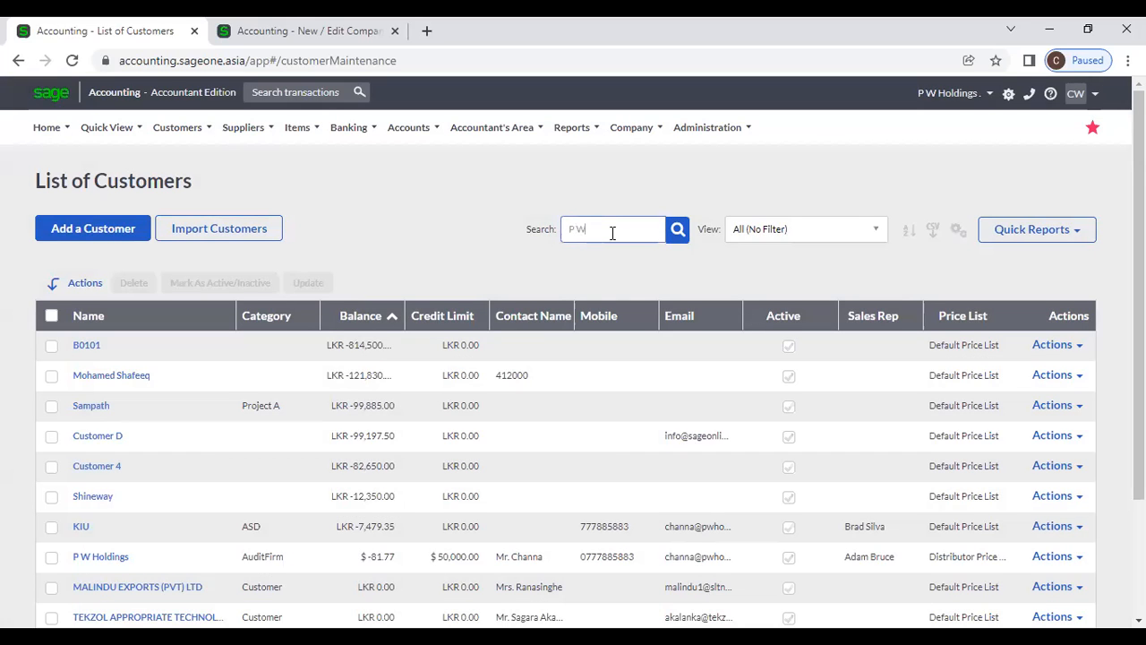
{"action": "key", "text": "Return"}
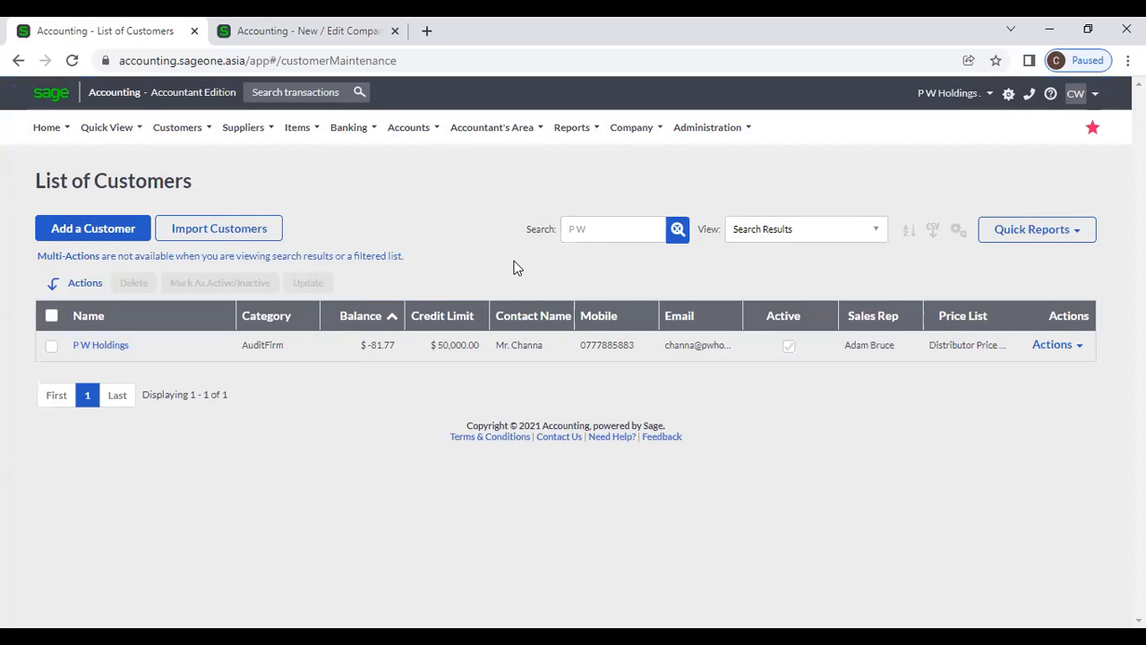
{"action": "left_click", "coordinate": [676, 231]}
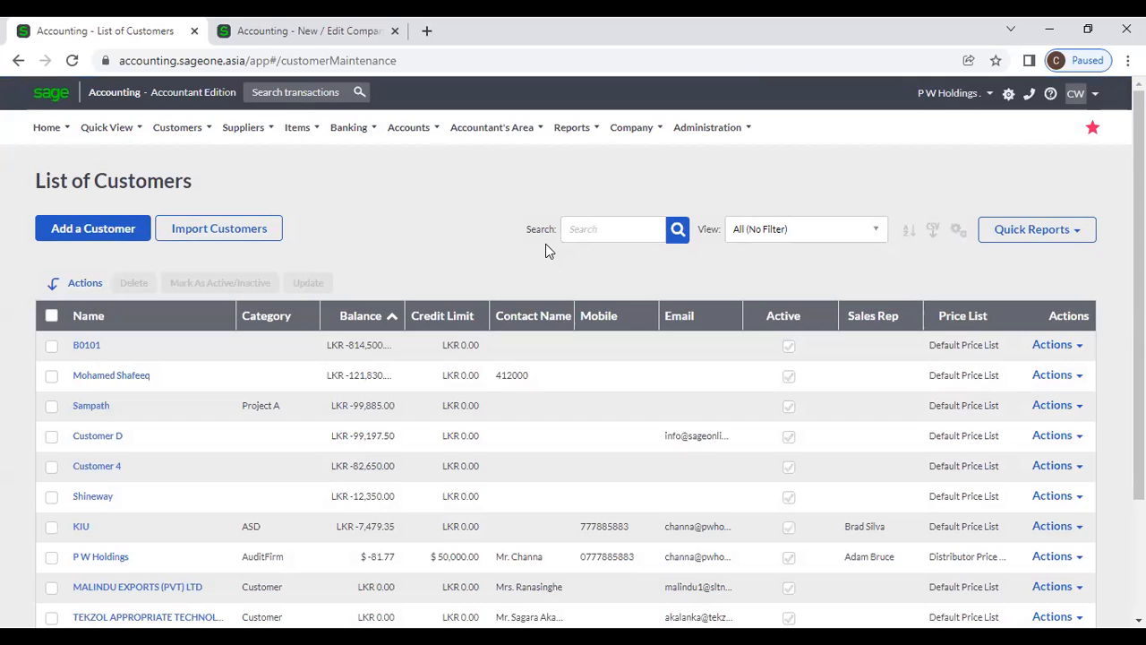
Select the first three customers in the list to show the bulk actions, and clear the selection
{"action": "left_click", "coordinate": [52, 347]}
{"action": "left_click", "coordinate": [52, 378]}
{"action": "left_click", "coordinate": [52, 405]}
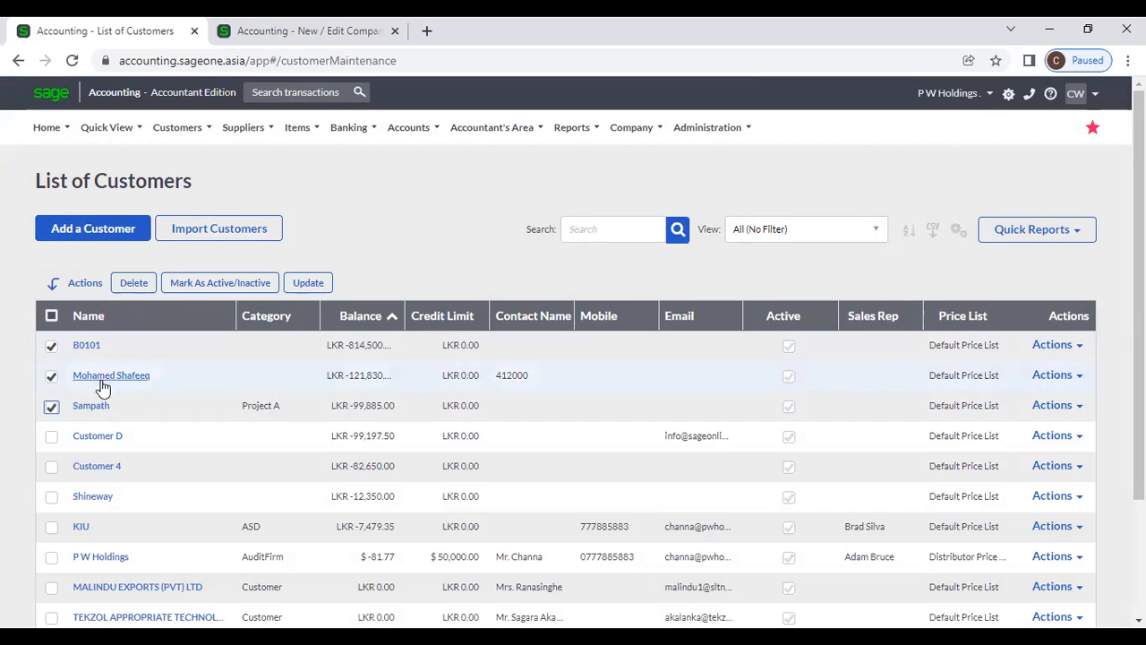
{"action": "left_click", "coordinate": [51, 406]}
{"action": "left_click", "coordinate": [51, 376]}
{"action": "left_click", "coordinate": [51, 345]}
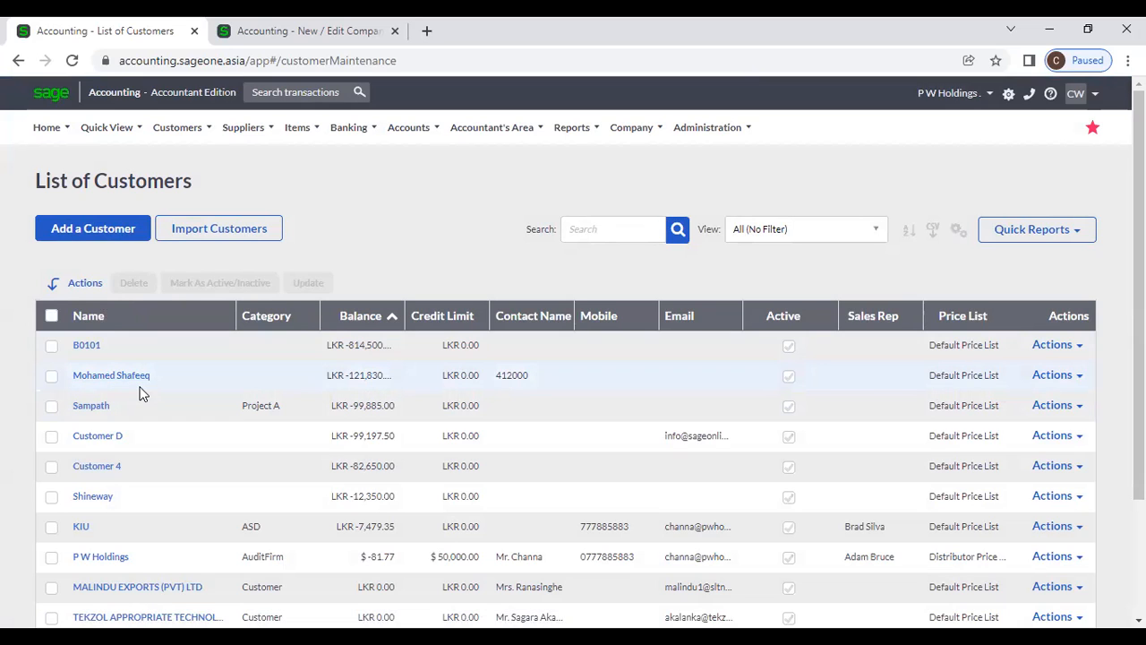
Open customer B0101, examine its category options and details without changing them, and return to the customer list
{"action": "left_click", "coordinate": [87, 349]}
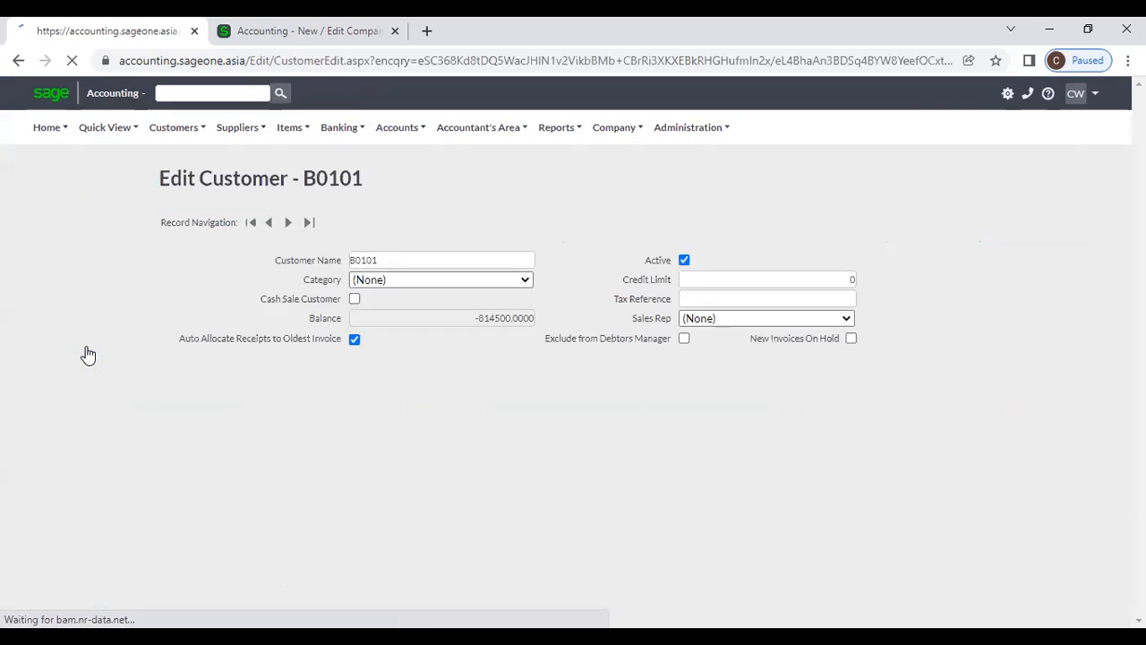
{"action": "left_click", "coordinate": [528, 284]}
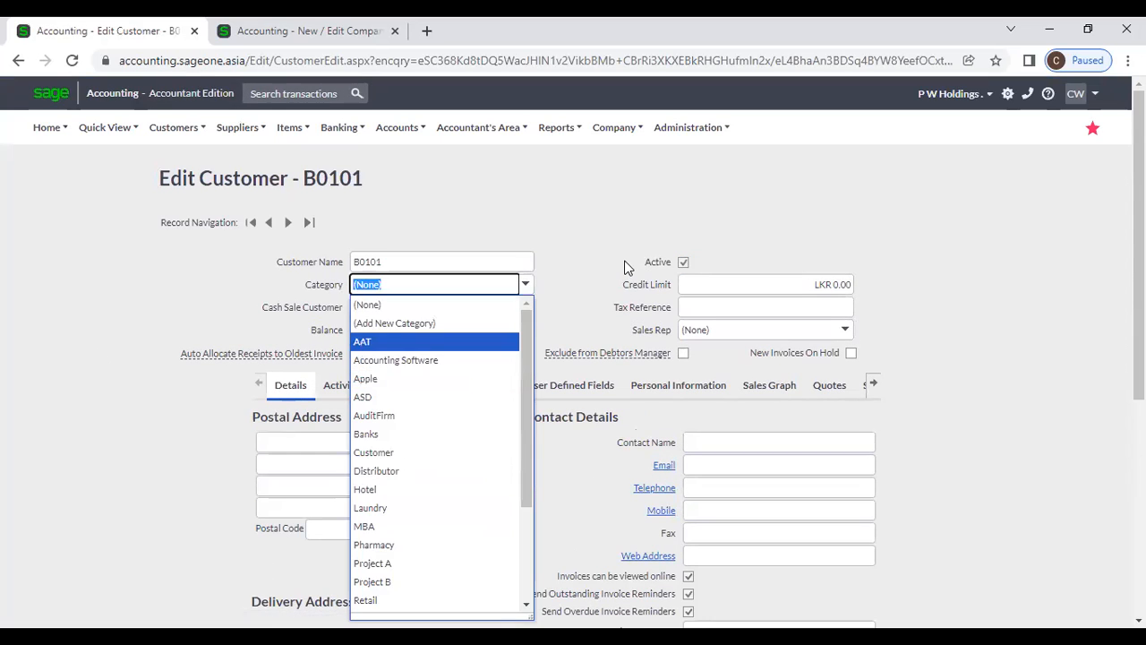
{"action": "left_click", "coordinate": [878, 299]}
{"action": "scroll", "coordinate": [878, 304], "scroll_direction": "down", "scroll_amount": 4}
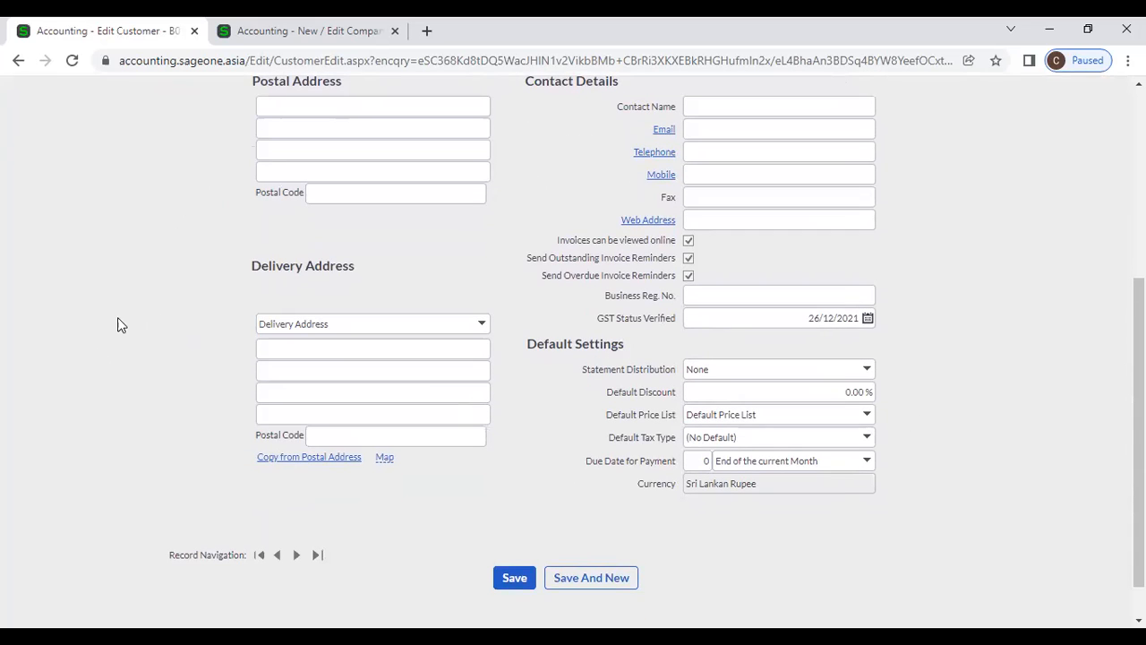
{"action": "scroll", "coordinate": [120, 324], "scroll_direction": "up", "scroll_amount": 4}
{"action": "left_click", "coordinate": [18, 60]}
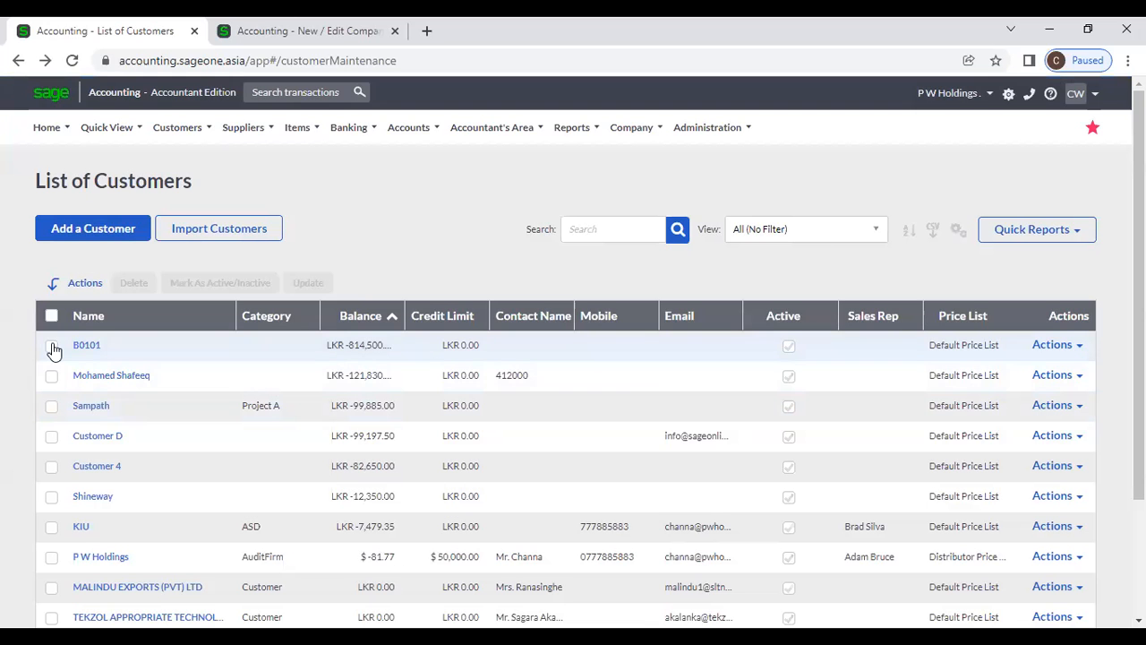
Mark the first five customers in the list, B0101 through Customer 4, as inactive and save the update
{"action": "left_click", "coordinate": [51, 345]}
{"action": "left_click", "coordinate": [51, 376]}
{"action": "left_click", "coordinate": [51, 406]}
{"action": "left_click", "coordinate": [51, 437]}
{"action": "left_click", "coordinate": [51, 467]}
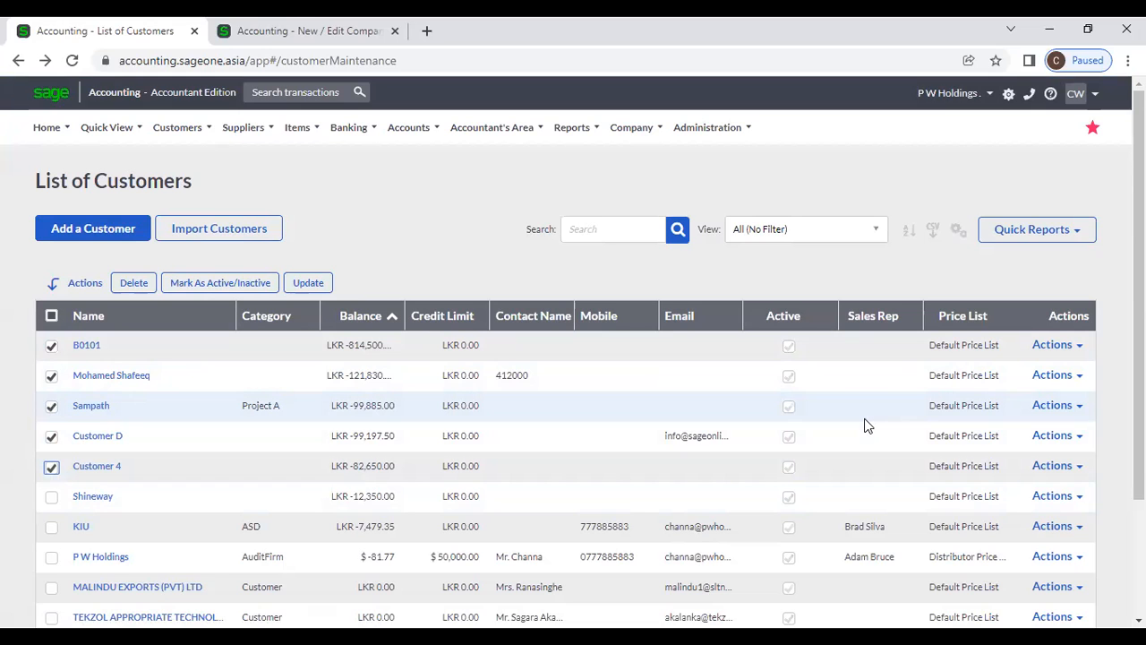
{"action": "left_click", "coordinate": [205, 279]}
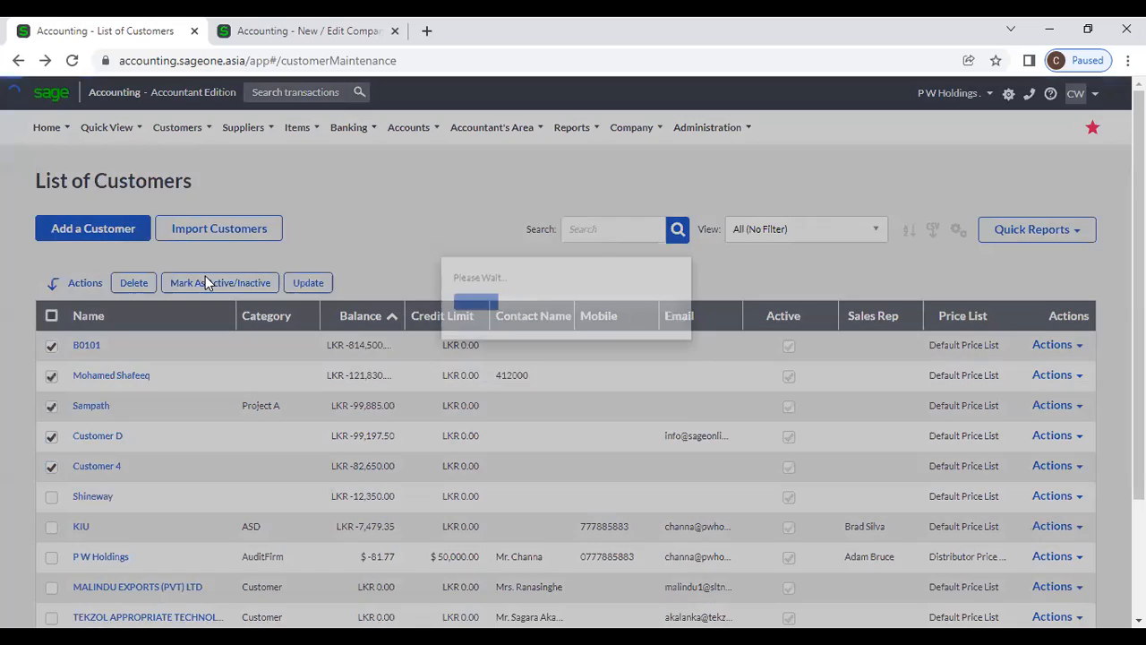
{"action": "left_click", "coordinate": [584, 181]}
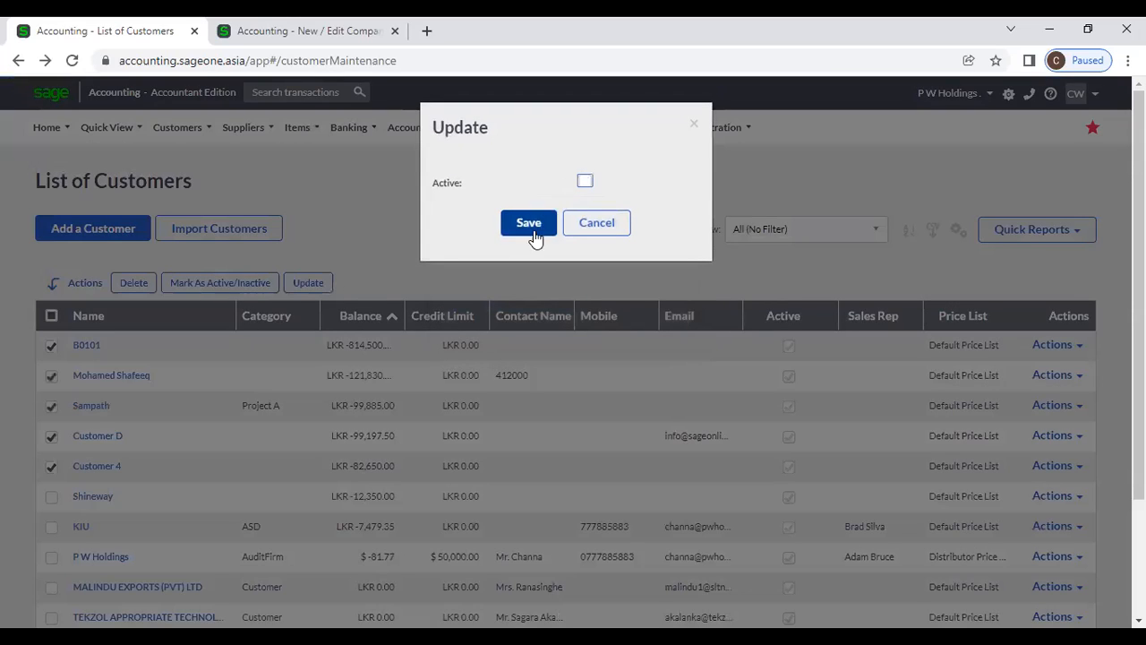
{"action": "left_click", "coordinate": [530, 223]}
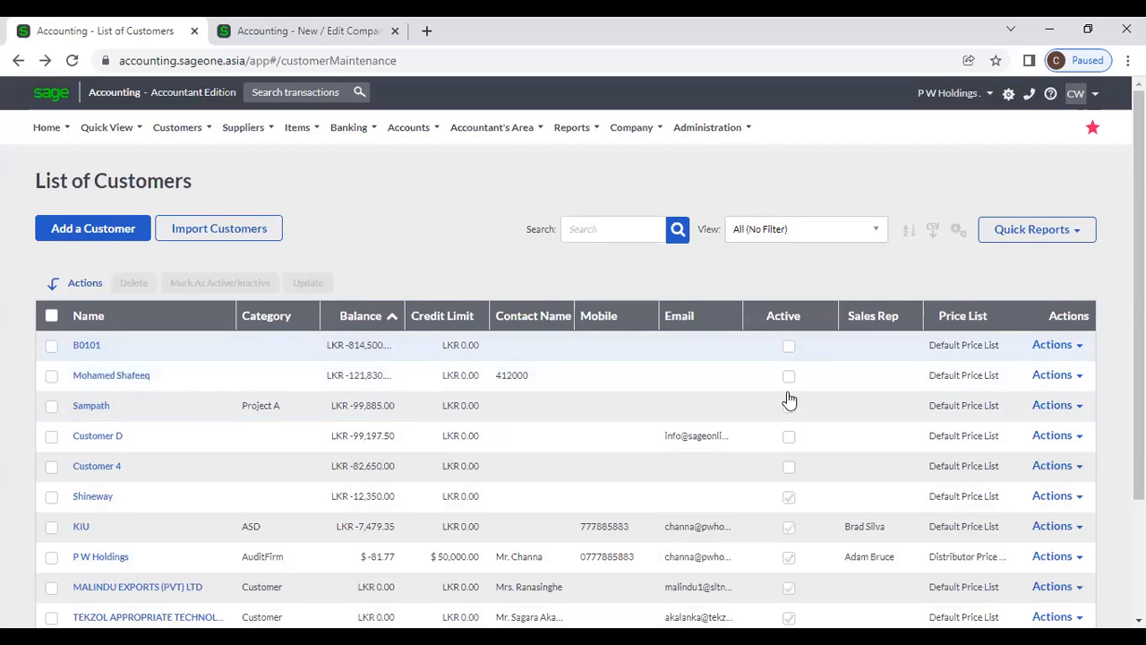
Mark the first five customers in the list, B0101 through Customer 4, as active and save the update
{"action": "left_click", "coordinate": [51, 345]}
{"action": "left_click", "coordinate": [51, 376]}
{"action": "left_click", "coordinate": [51, 408]}
{"action": "left_click", "coordinate": [51, 436]}
{"action": "left_click", "coordinate": [51, 465]}
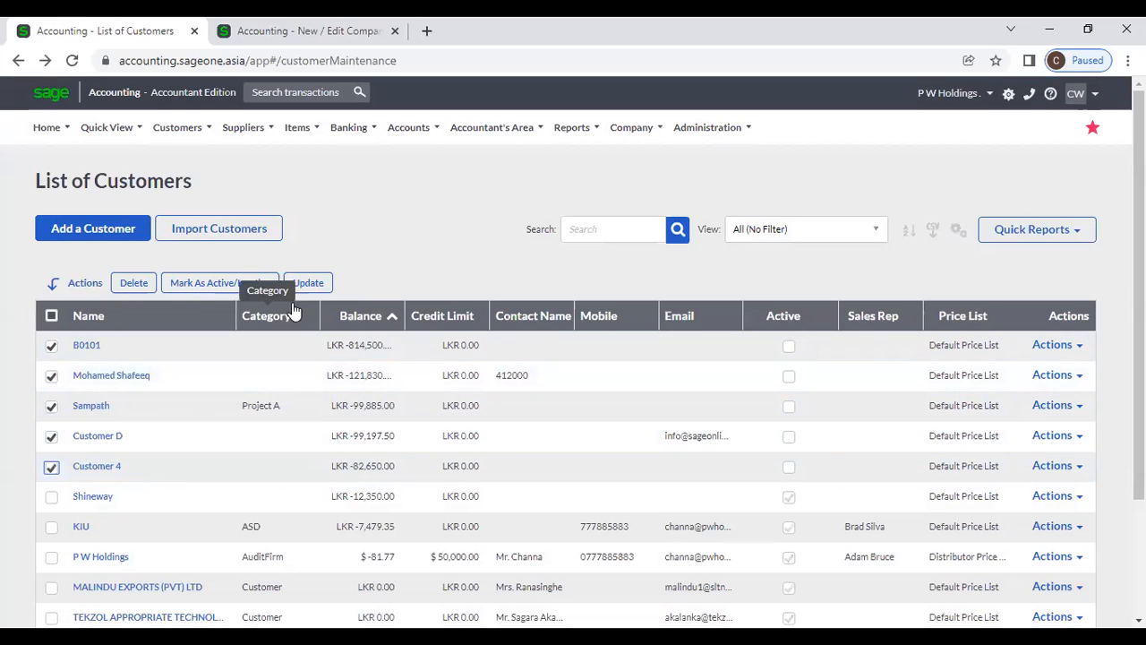
{"action": "left_click", "coordinate": [242, 283]}
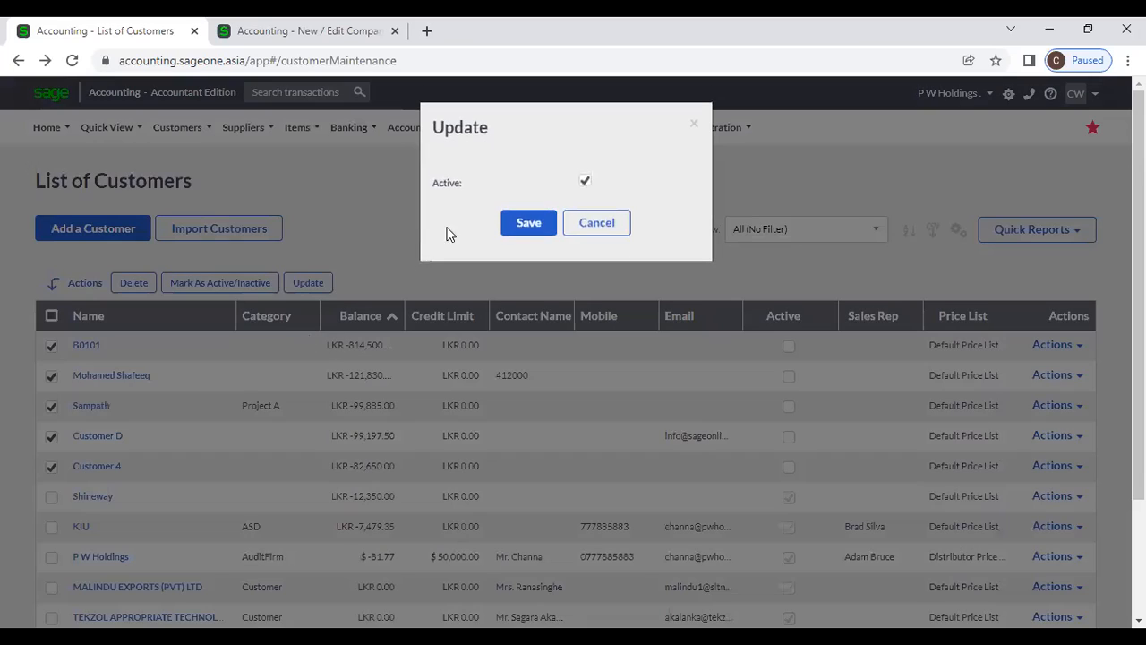
{"action": "left_click", "coordinate": [542, 225]}
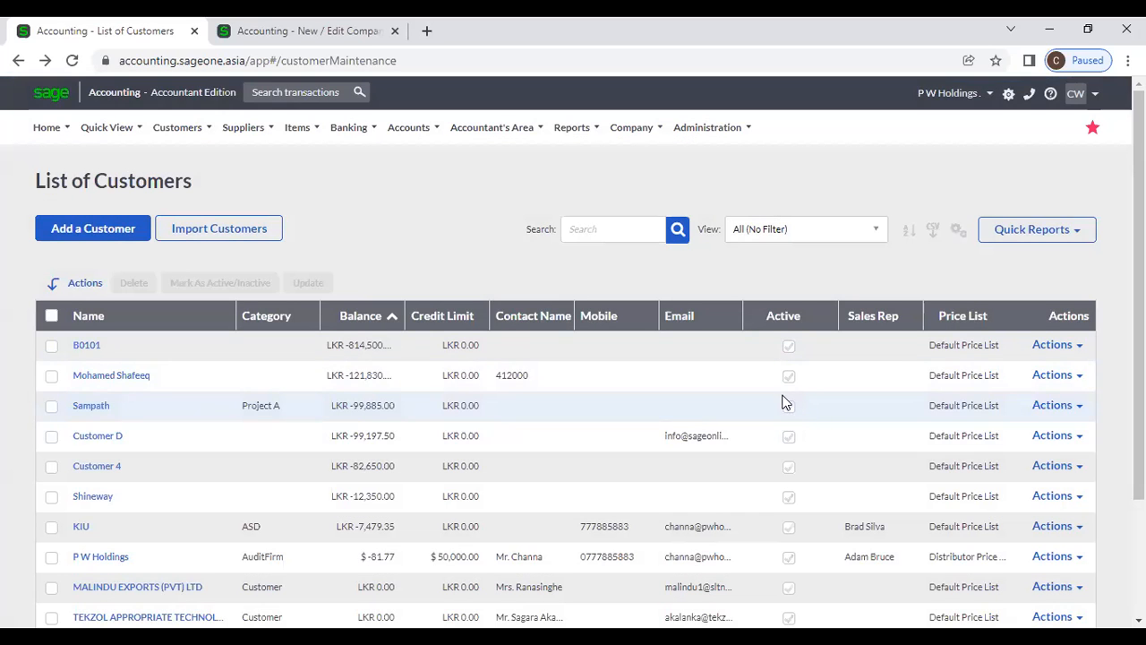
Bulk update the category of the first four customers to Accounting Software, save, and widen the Category column to show the full names
{"action": "left_click", "coordinate": [51, 346]}
{"action": "left_click", "coordinate": [51, 375]}
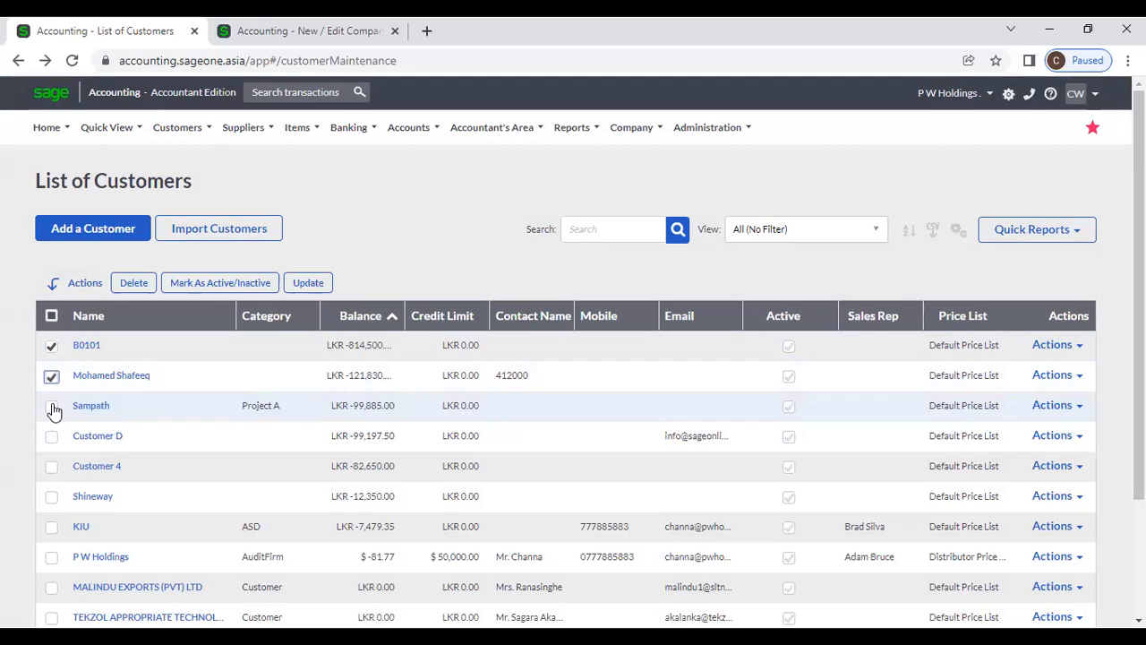
{"action": "left_click", "coordinate": [51, 405]}
{"action": "left_click", "coordinate": [51, 436]}
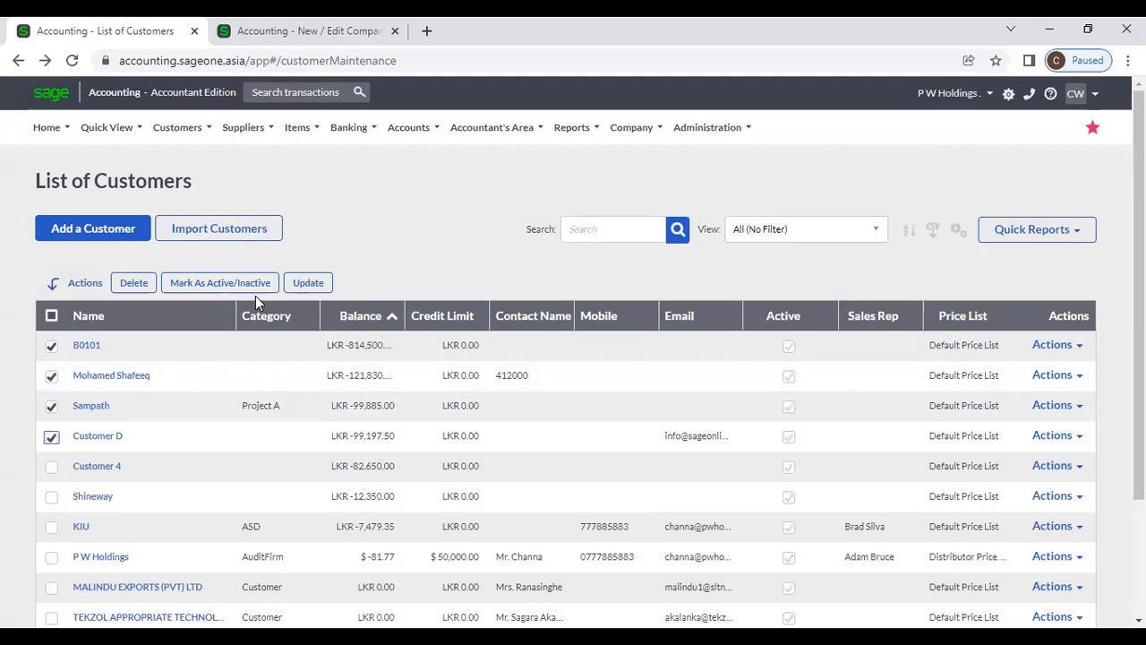
{"action": "left_click", "coordinate": [298, 283]}
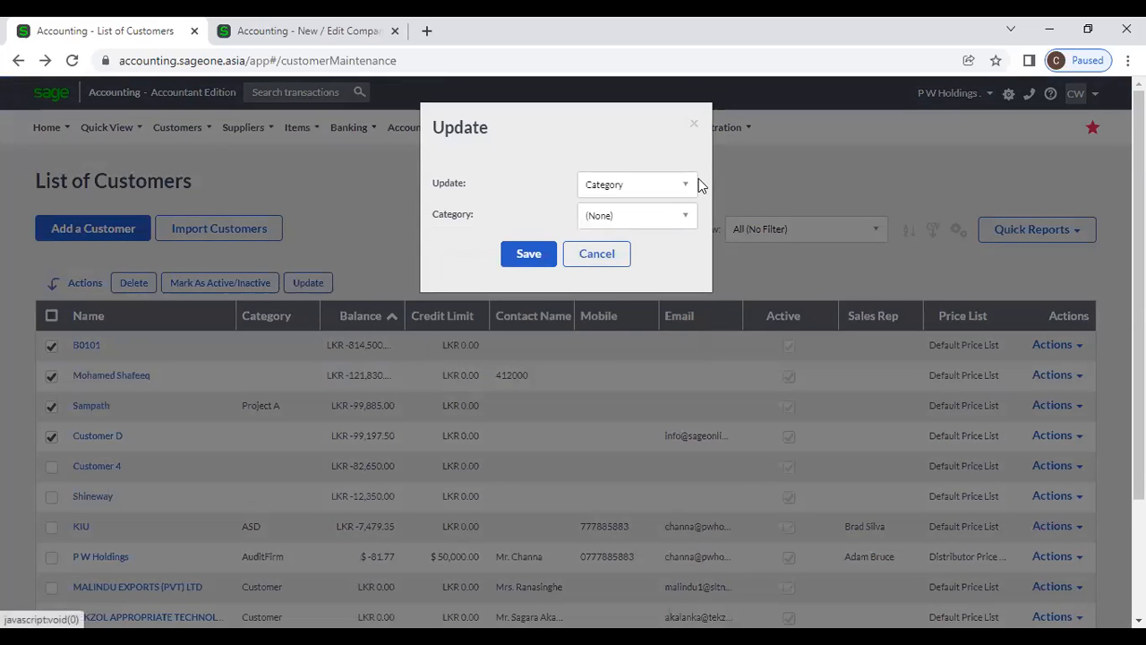
{"action": "left_click", "coordinate": [686, 186]}
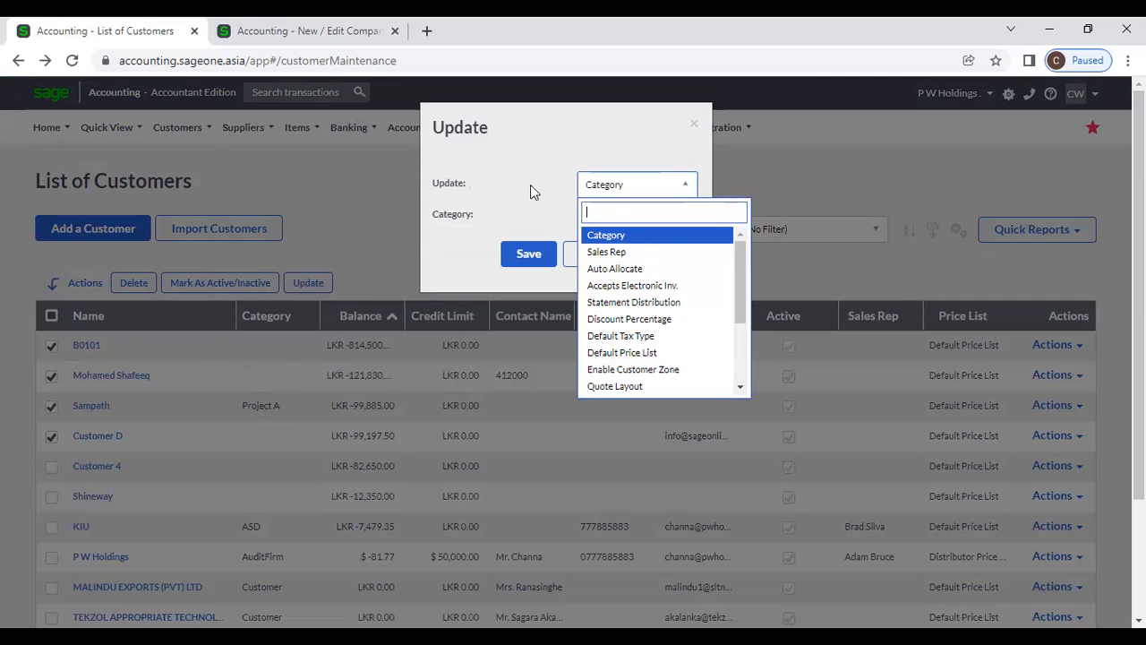
{"action": "key", "text": "Down"}
{"action": "left_click", "coordinate": [470, 213]}
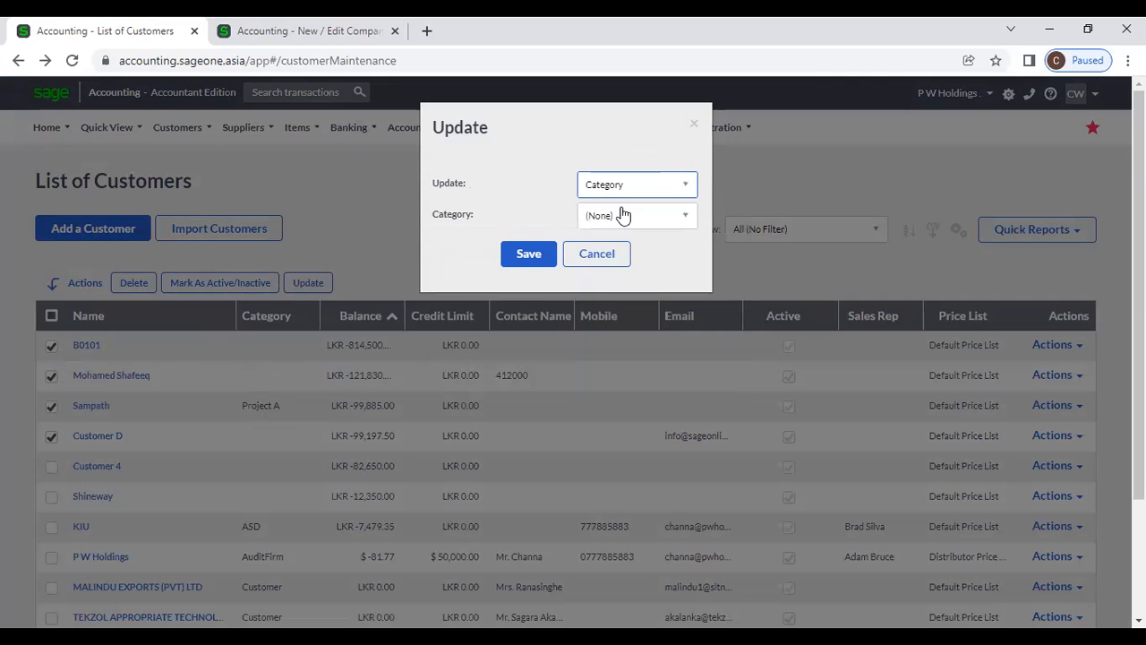
{"action": "left_click", "coordinate": [685, 220]}
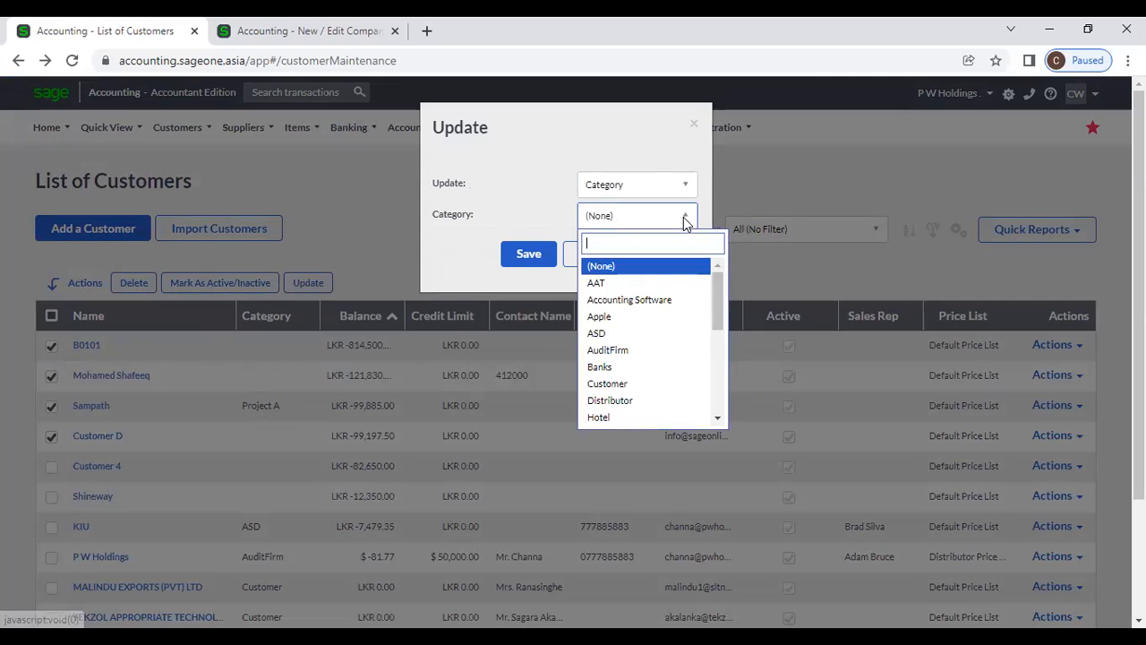
{"action": "left_click", "coordinate": [687, 303]}
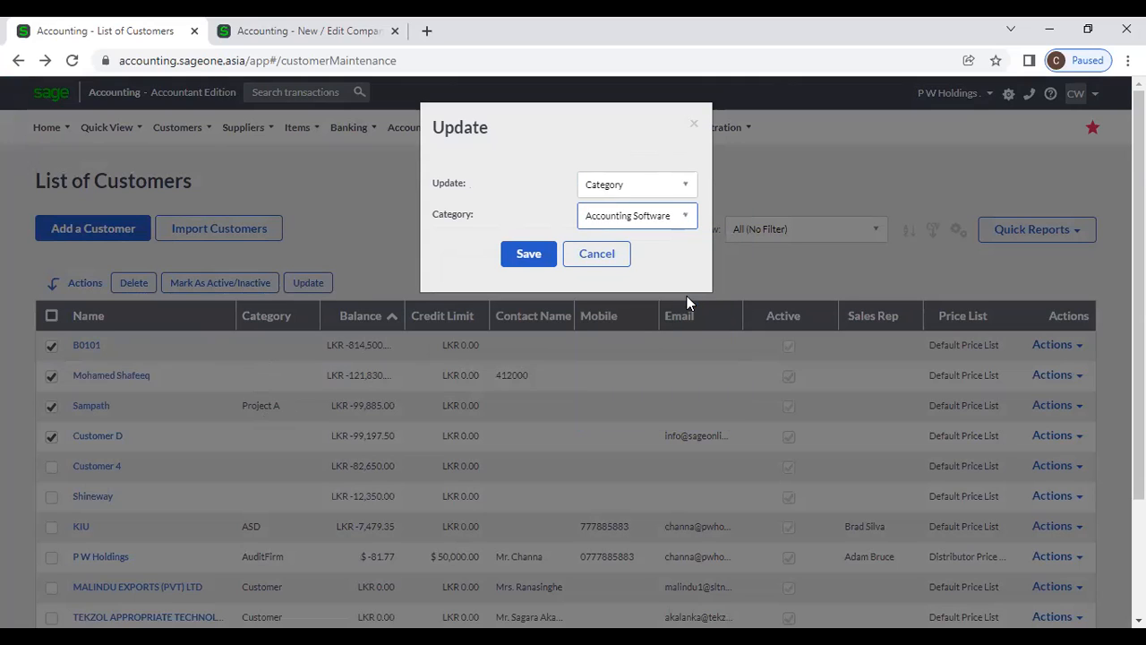
{"action": "left_click", "coordinate": [687, 231]}
{"action": "left_click", "coordinate": [687, 232]}
{"action": "left_click", "coordinate": [522, 254]}
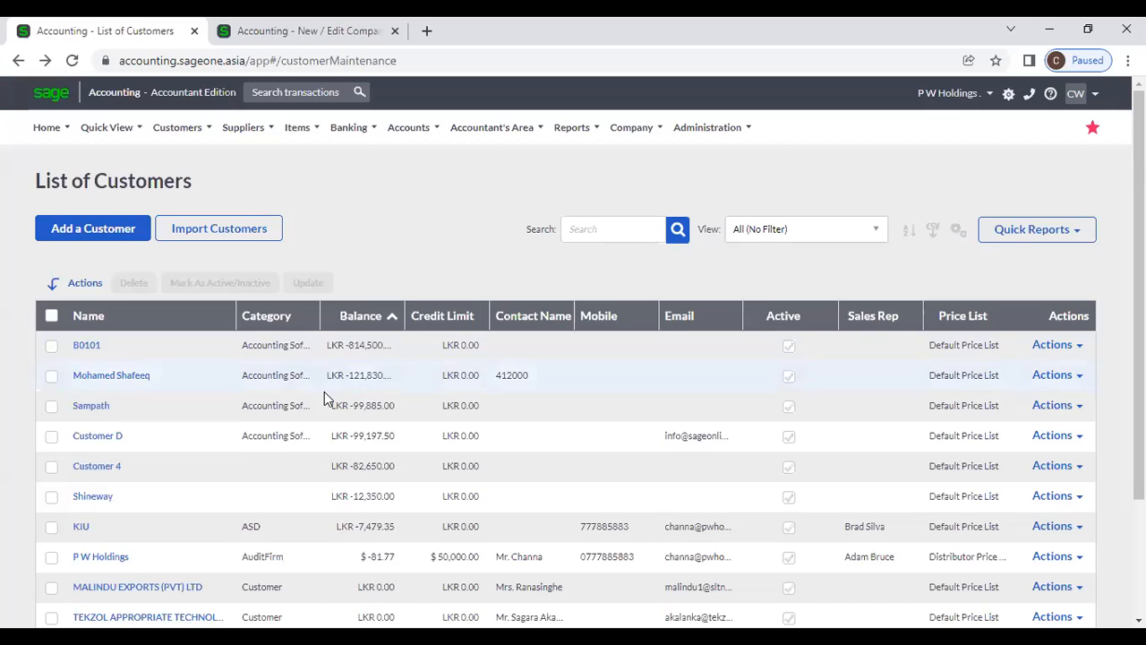
{"action": "left_click_drag", "start_coordinate": [320, 324], "coordinate": [412, 329]}
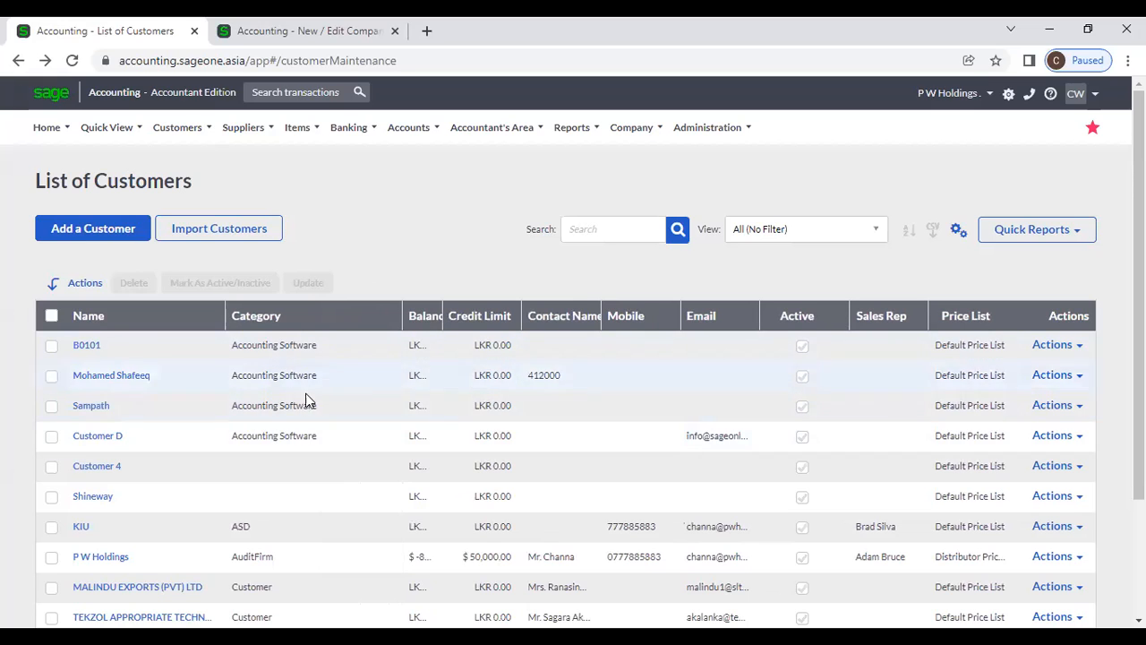
Bulk update the category of the first four customers, B0101 through Customer D, to AuditFirm and save
{"action": "left_click", "coordinate": [51, 345]}
{"action": "left_click", "coordinate": [51, 376]}
{"action": "left_click", "coordinate": [52, 436]}
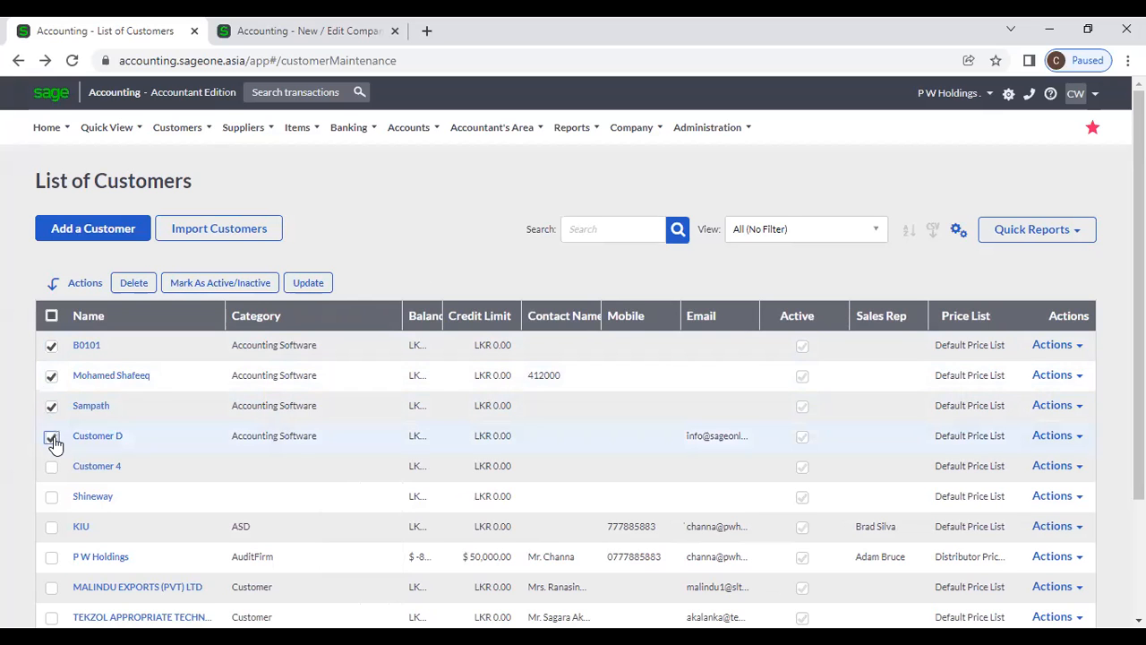
{"action": "left_click", "coordinate": [315, 285]}
{"action": "left_click", "coordinate": [686, 184]}
{"action": "left_click", "coordinate": [680, 193]}
{"action": "left_click", "coordinate": [678, 222]}
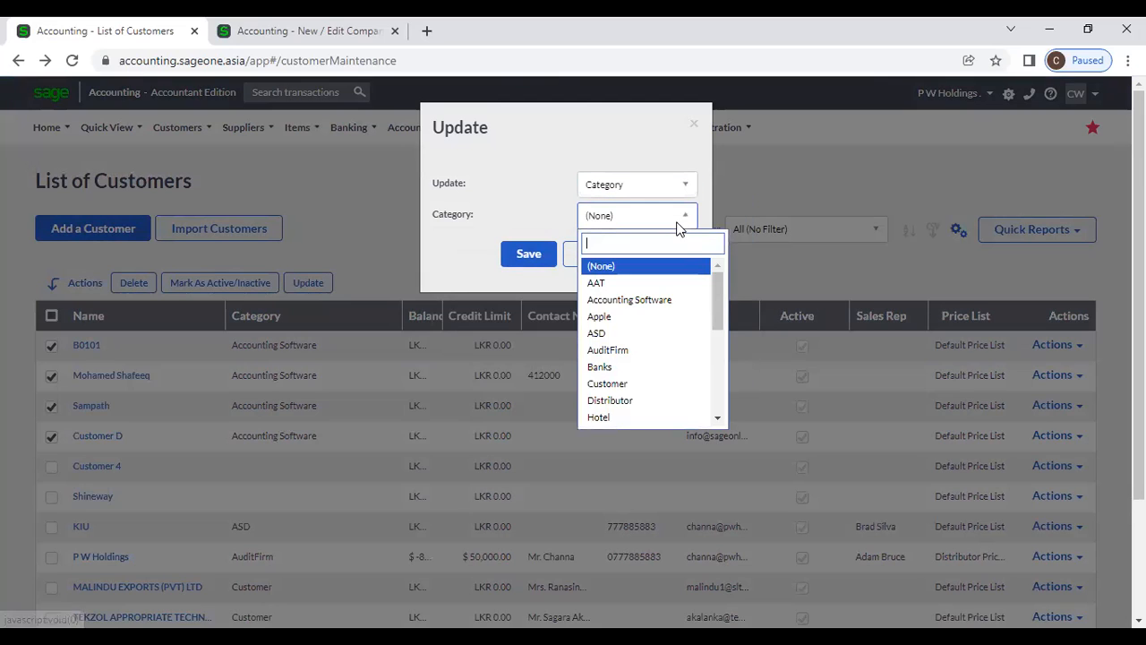
{"action": "left_click", "coordinate": [665, 350]}
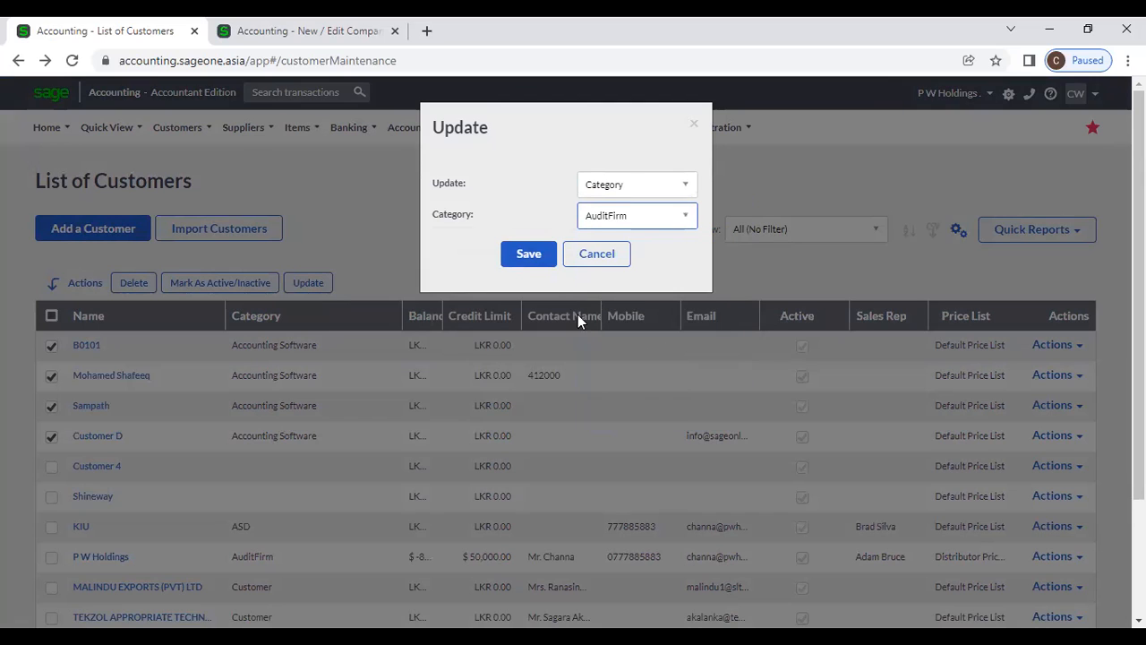
{"action": "left_click", "coordinate": [537, 257]}
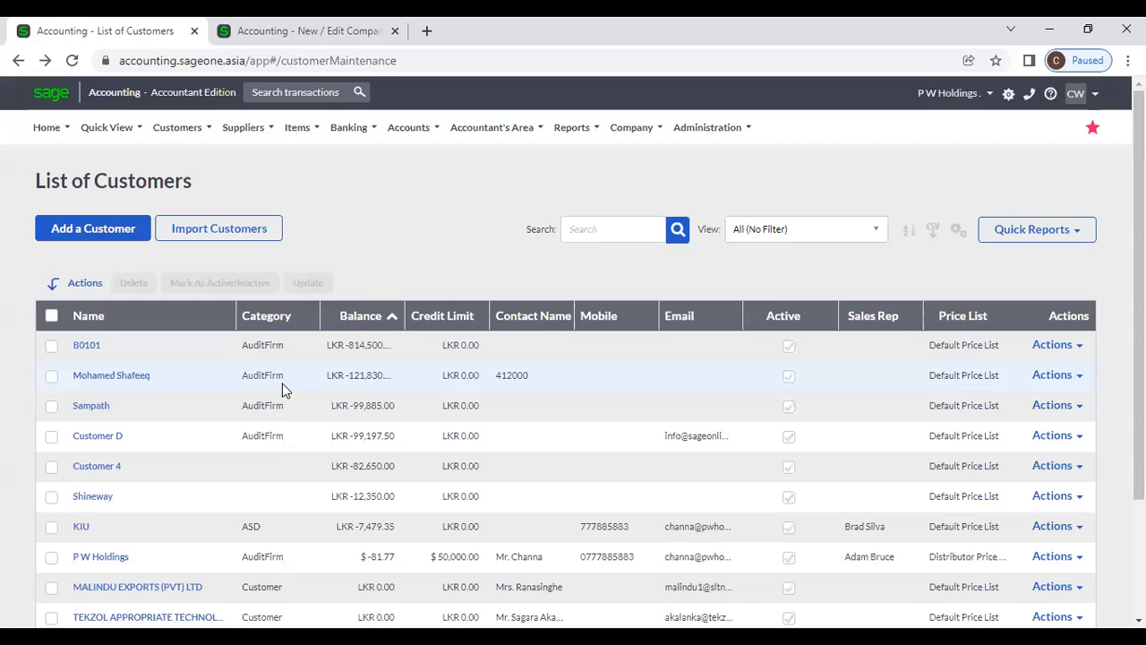
Change the category of the first four customers, B0101 through Customer D, back to Accounting Software and save
{"action": "left_click", "coordinate": [51, 346]}
{"action": "left_click", "coordinate": [52, 377]}
{"action": "left_click", "coordinate": [51, 408]}
{"action": "left_click", "coordinate": [51, 437]}
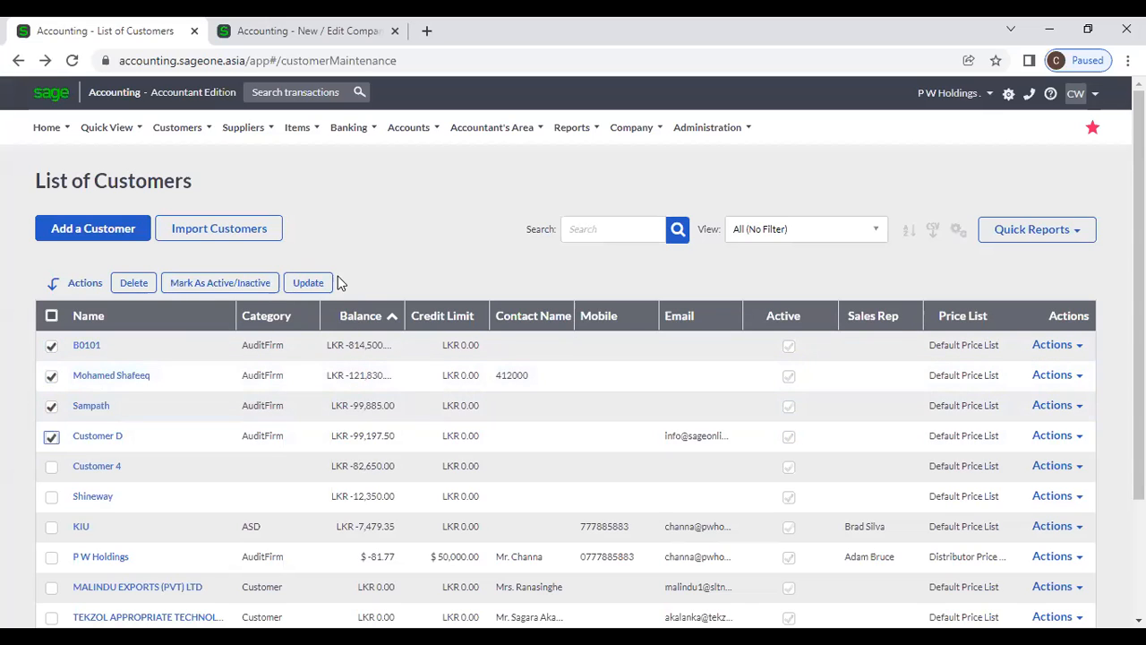
{"action": "left_click", "coordinate": [308, 283]}
{"action": "left_click", "coordinate": [692, 217]}
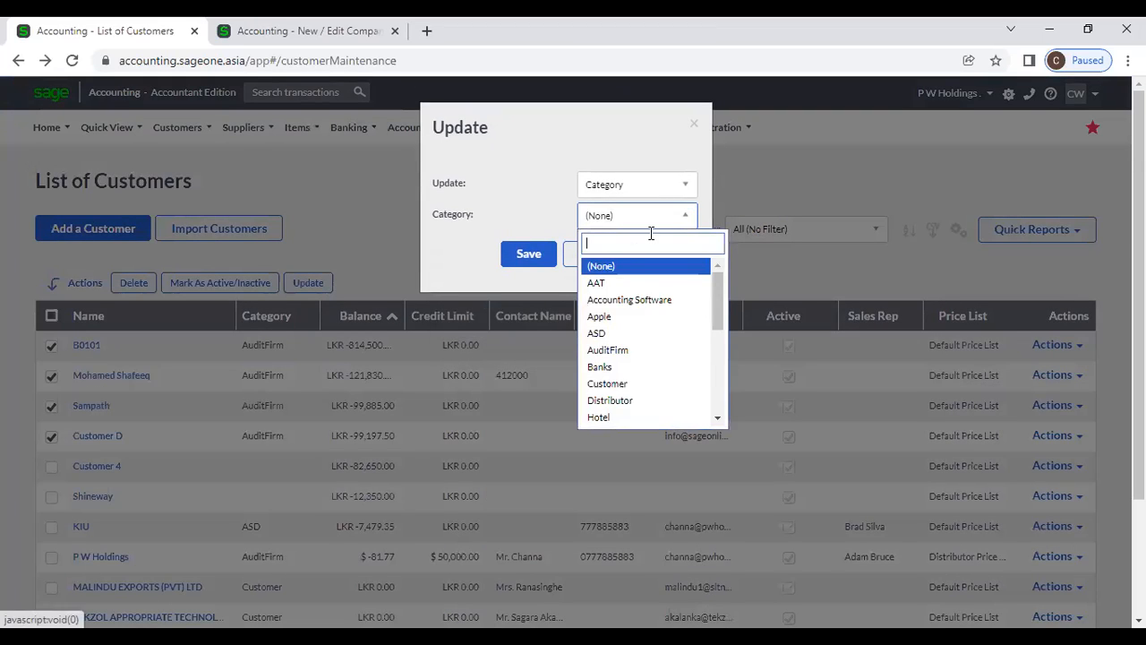
{"action": "left_click", "coordinate": [626, 298]}
{"action": "left_click", "coordinate": [530, 251]}
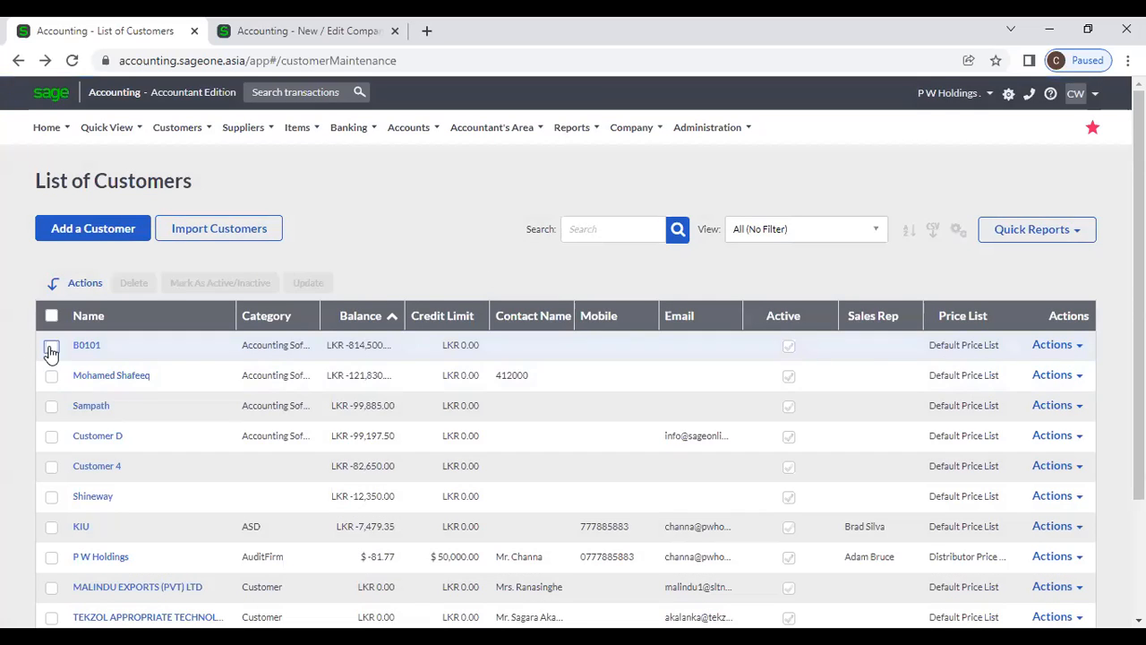
Bulk update the first four customers' Sales Rep to the seventh named rep in the list and save
{"action": "left_click", "coordinate": [51, 346]}
{"action": "left_click", "coordinate": [51, 375]}
{"action": "left_click", "coordinate": [51, 406]}
{"action": "left_click", "coordinate": [51, 436]}
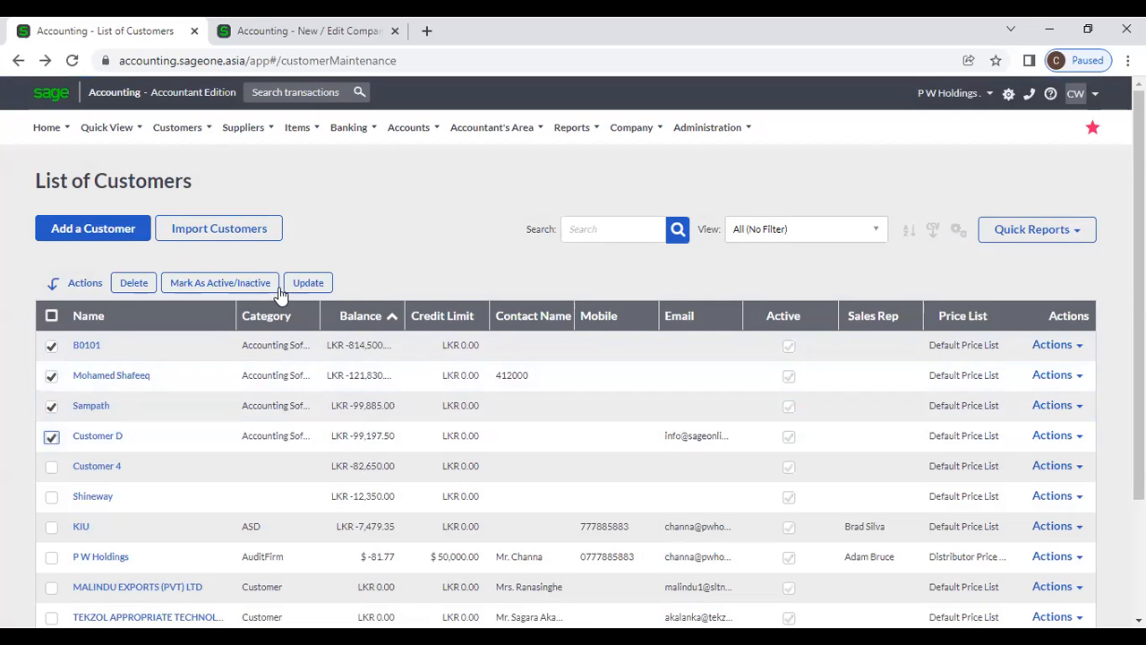
{"action": "left_click", "coordinate": [309, 282]}
{"action": "left_click", "coordinate": [684, 219]}
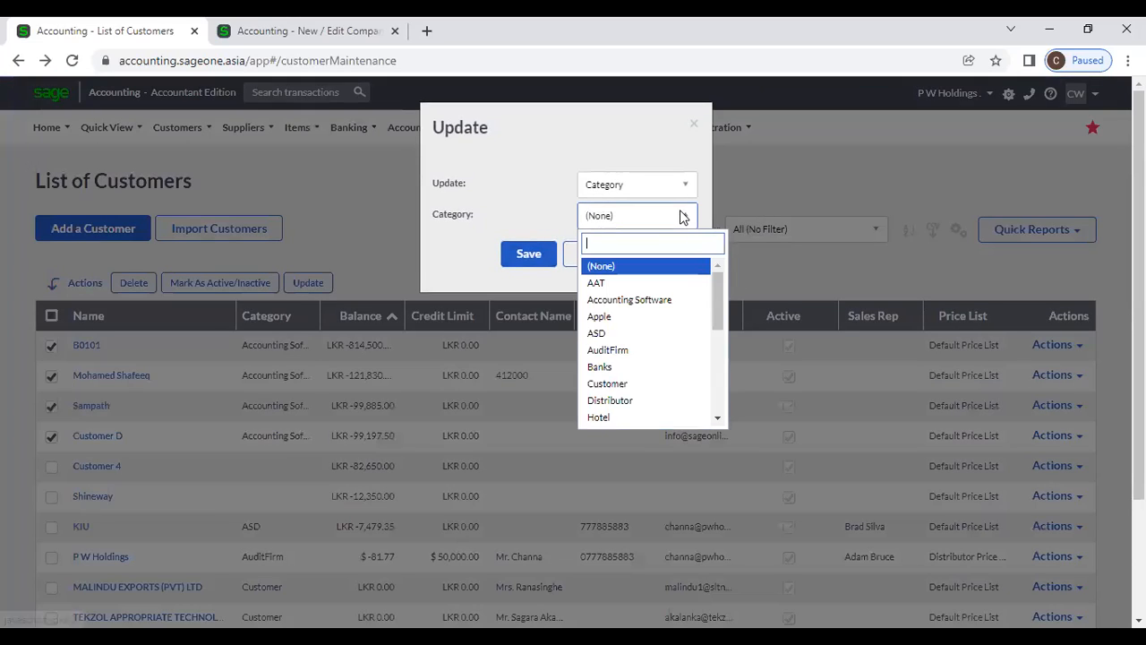
{"action": "left_click", "coordinate": [680, 185]}
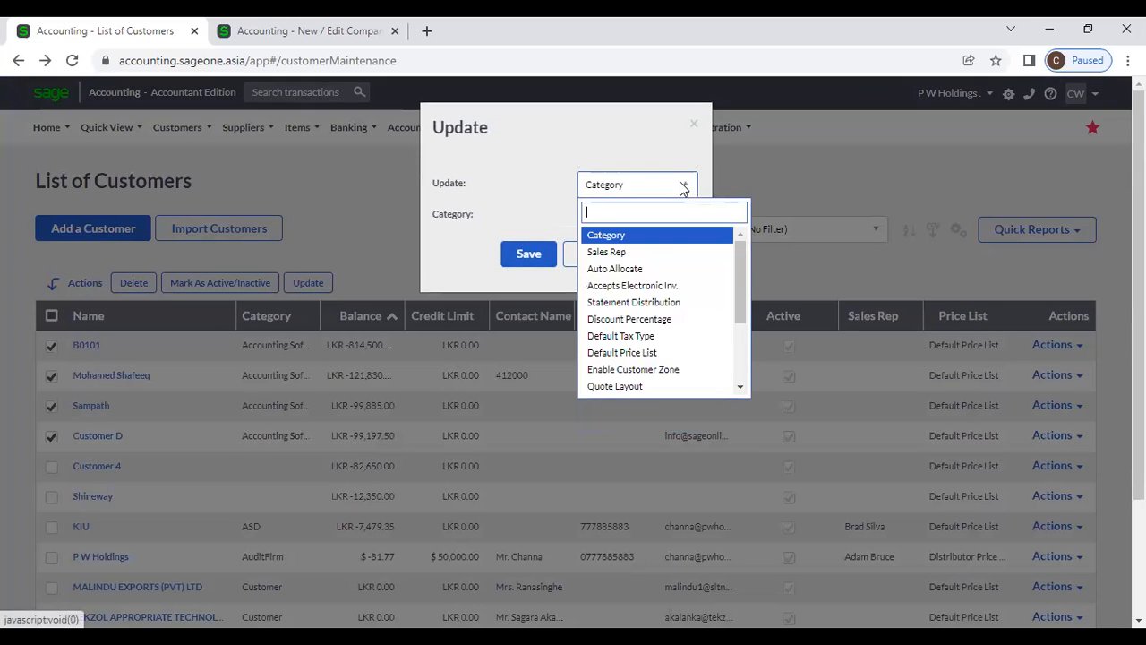
{"action": "left_click", "coordinate": [674, 254]}
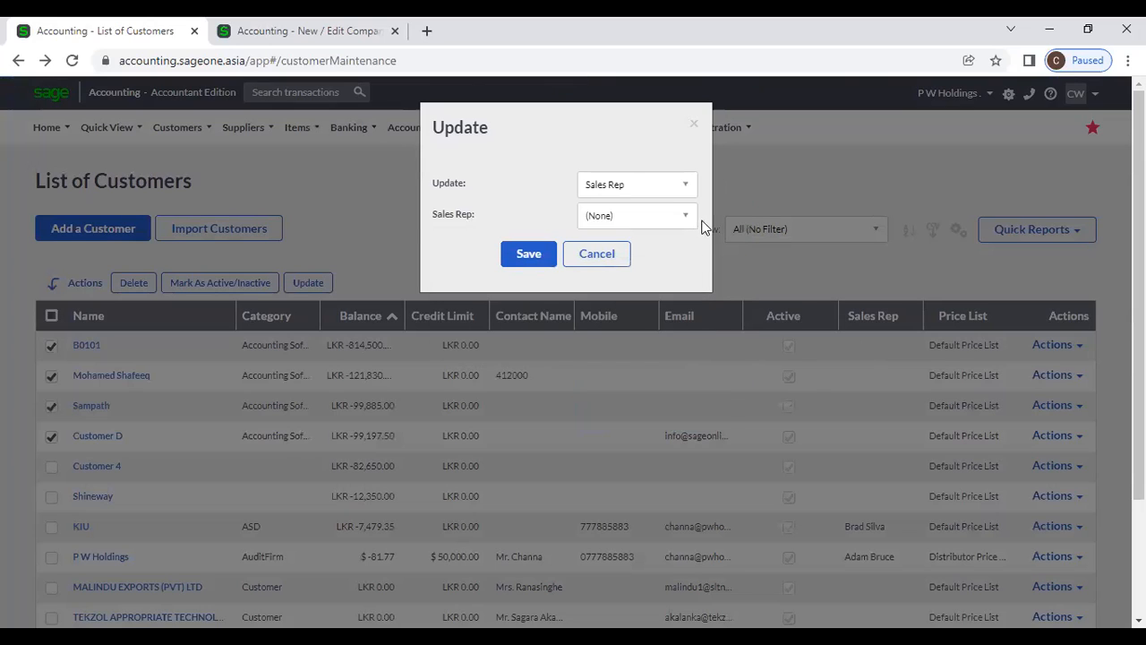
{"action": "left_click", "coordinate": [691, 218]}
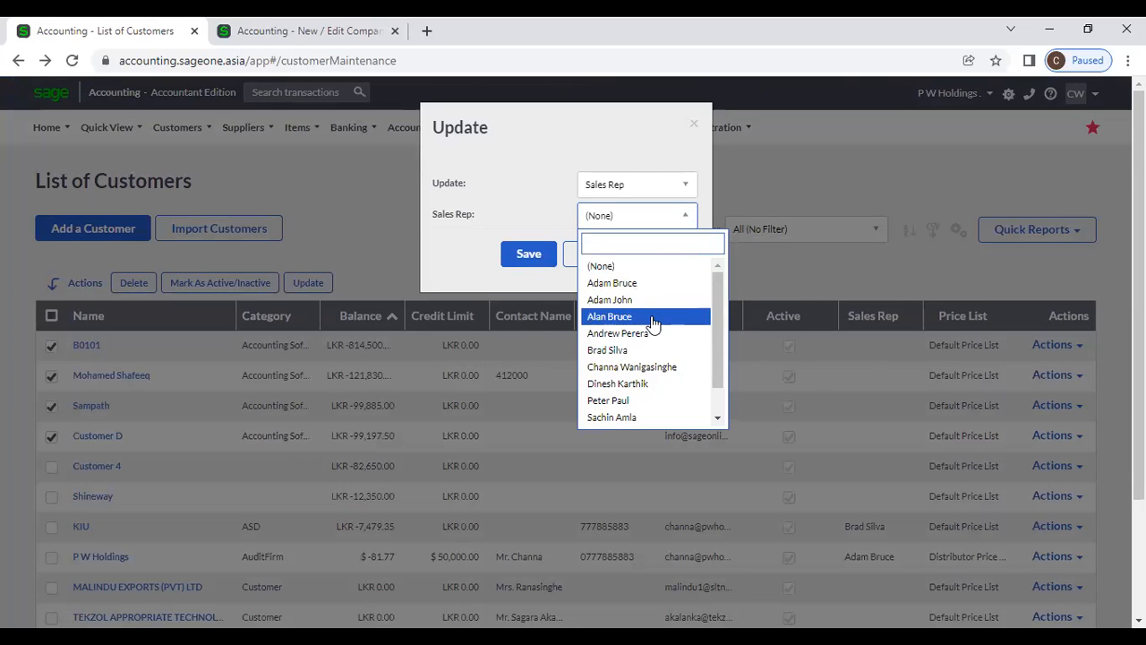
{"action": "left_click", "coordinate": [664, 383]}
{"action": "left_click", "coordinate": [525, 252]}
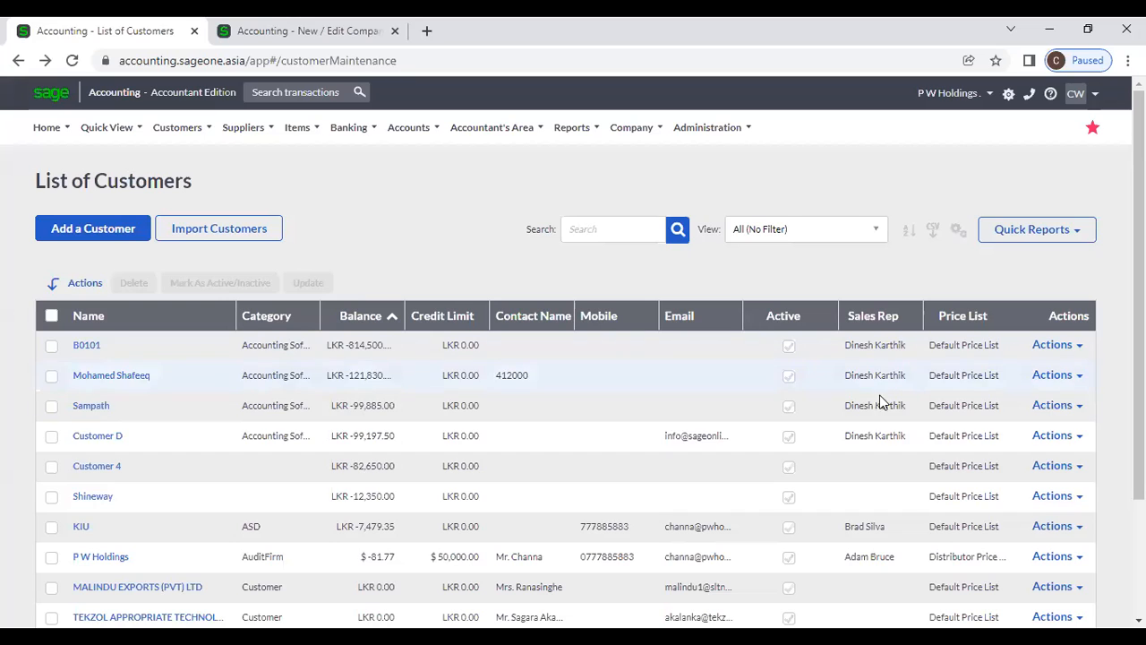
Open the bulk update for the first four customers, B0101 through Customer D, and examine the updatable fields and category options
{"action": "left_click", "coordinate": [51, 346]}
{"action": "left_click", "coordinate": [51, 375]}
{"action": "left_click", "coordinate": [51, 405]}
{"action": "left_click", "coordinate": [51, 436]}
{"action": "left_click", "coordinate": [312, 282]}
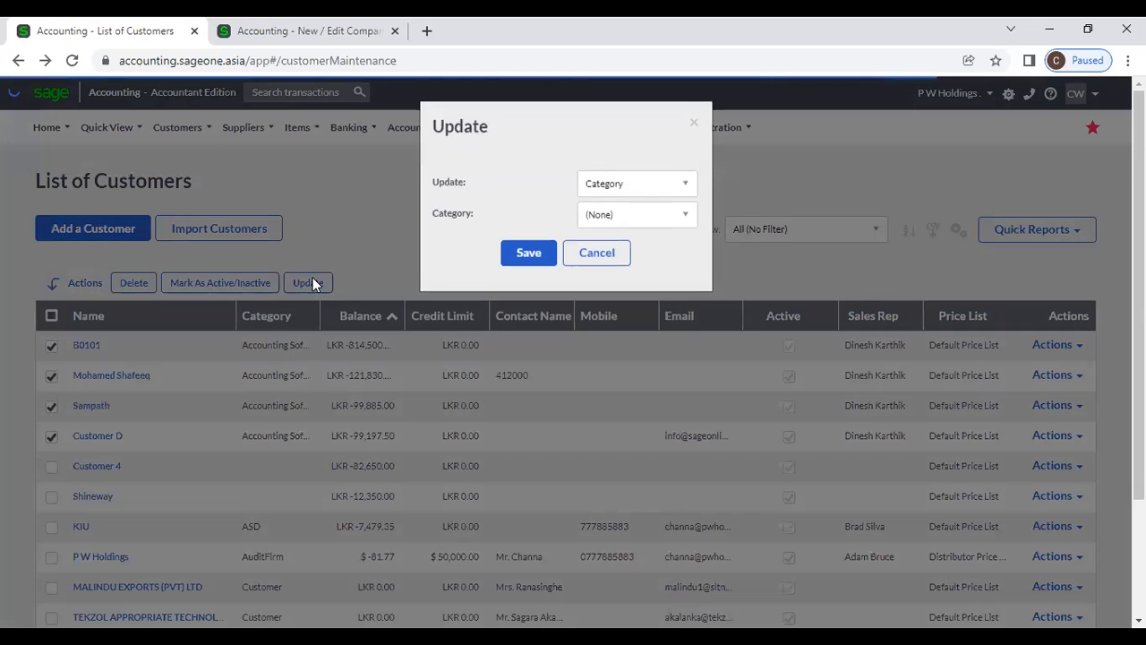
{"action": "left_click", "coordinate": [648, 184]}
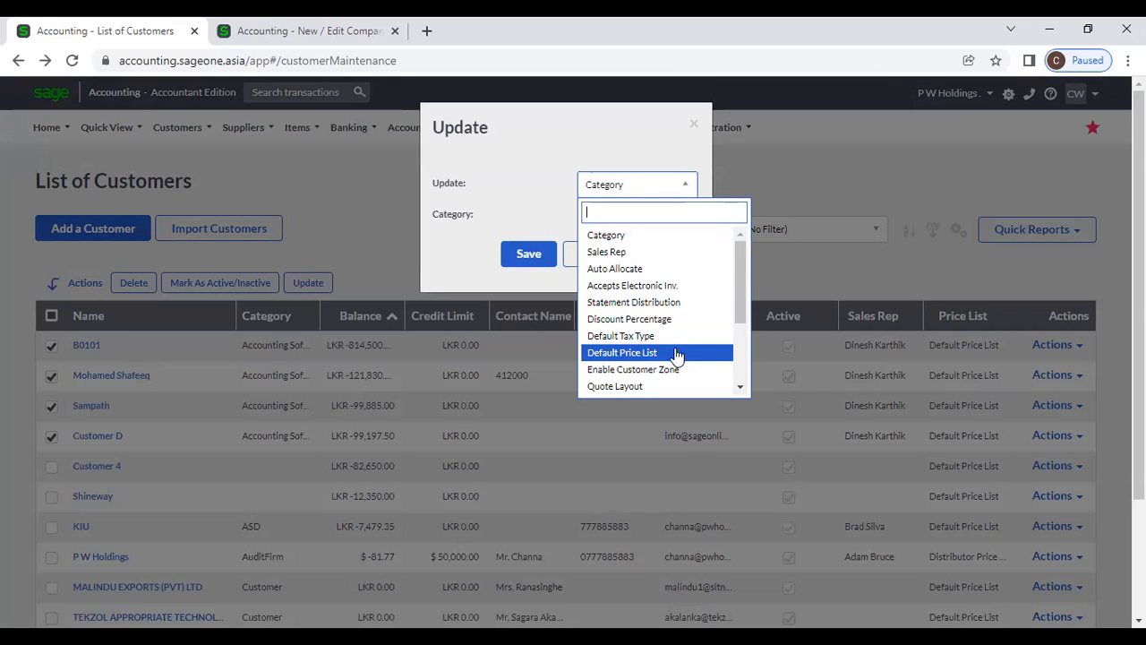
{"action": "scroll", "coordinate": [675, 356], "scroll_direction": "down", "scroll_amount": 3}
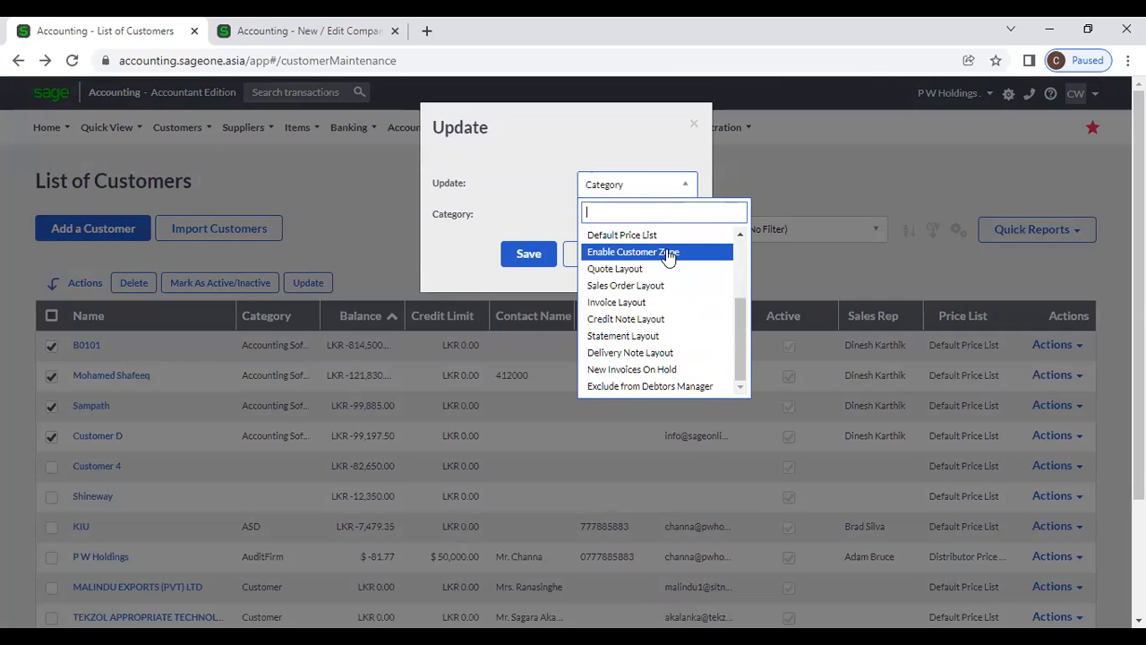
{"action": "left_click", "coordinate": [529, 172]}
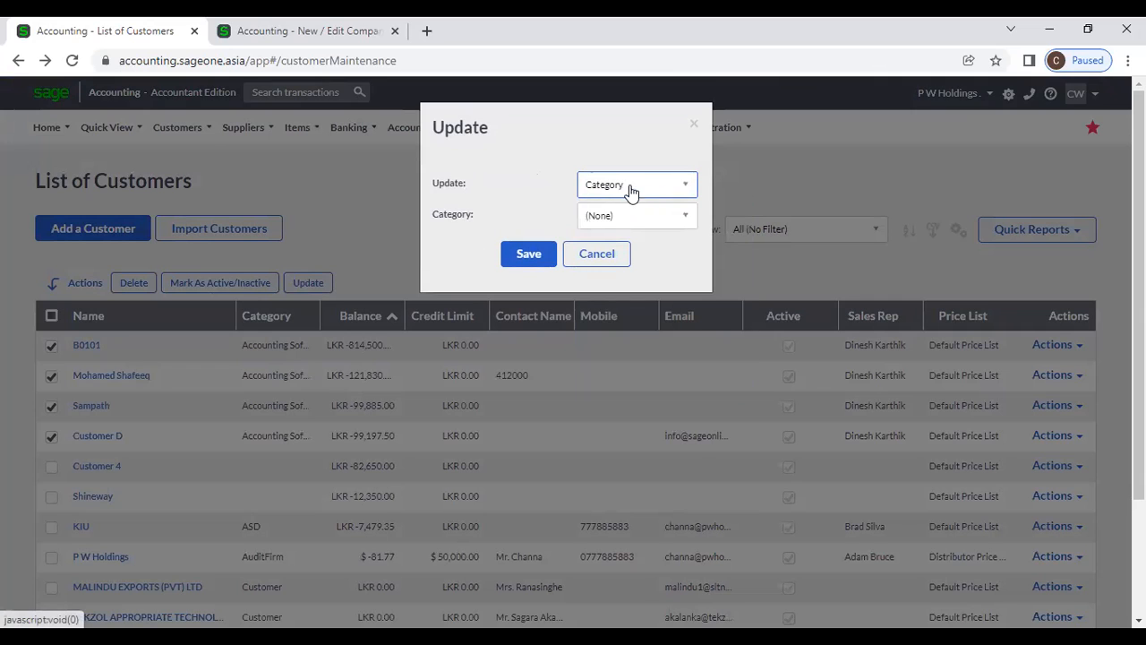
{"action": "left_click", "coordinate": [673, 222]}
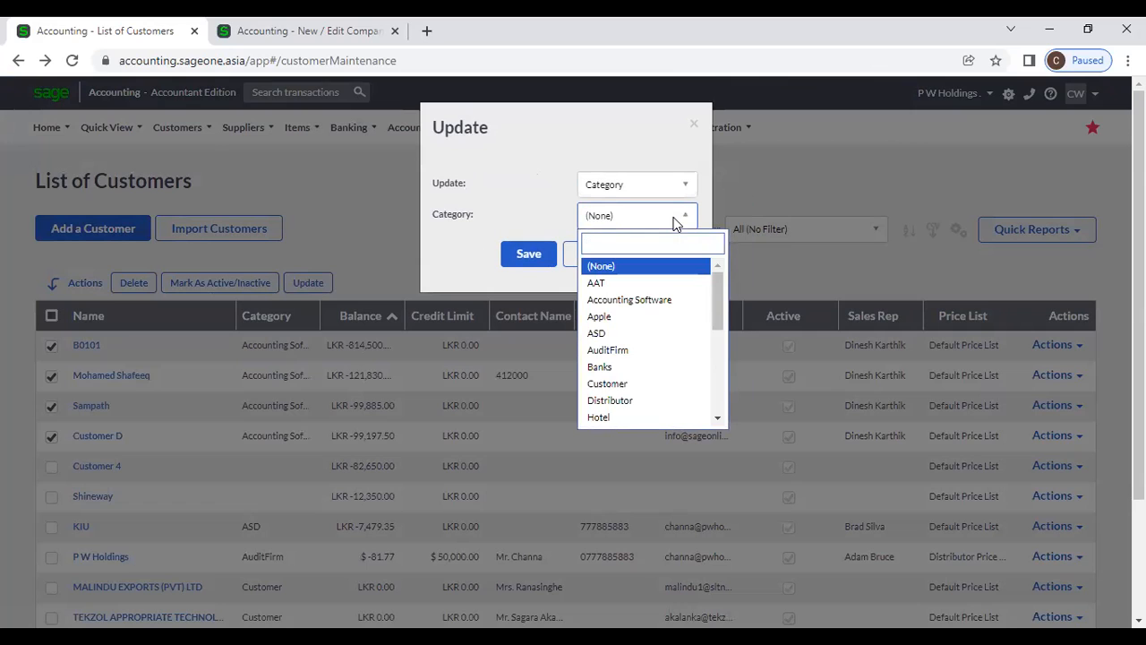
{"action": "left_click", "coordinate": [567, 174]}
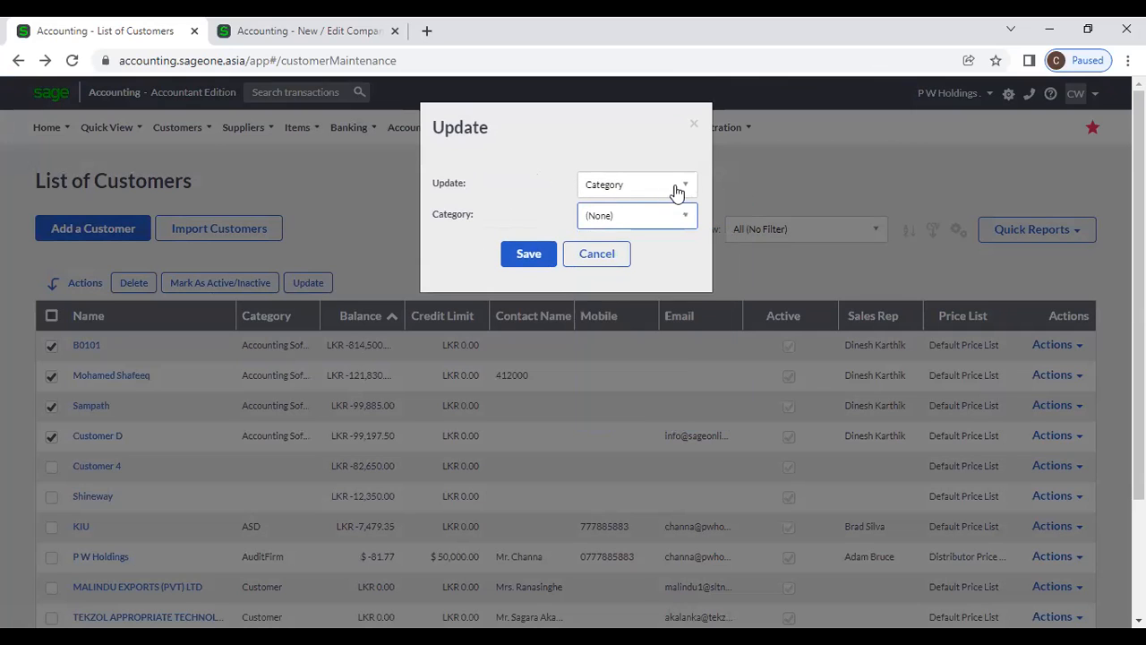
Bulk update the Default Price List of the four selected customers, B0101 through Customer D, to Retail Price List and save
{"action": "left_click", "coordinate": [677, 188]}
{"action": "scroll", "coordinate": [650, 354], "scroll_direction": "down", "scroll_amount": 3}
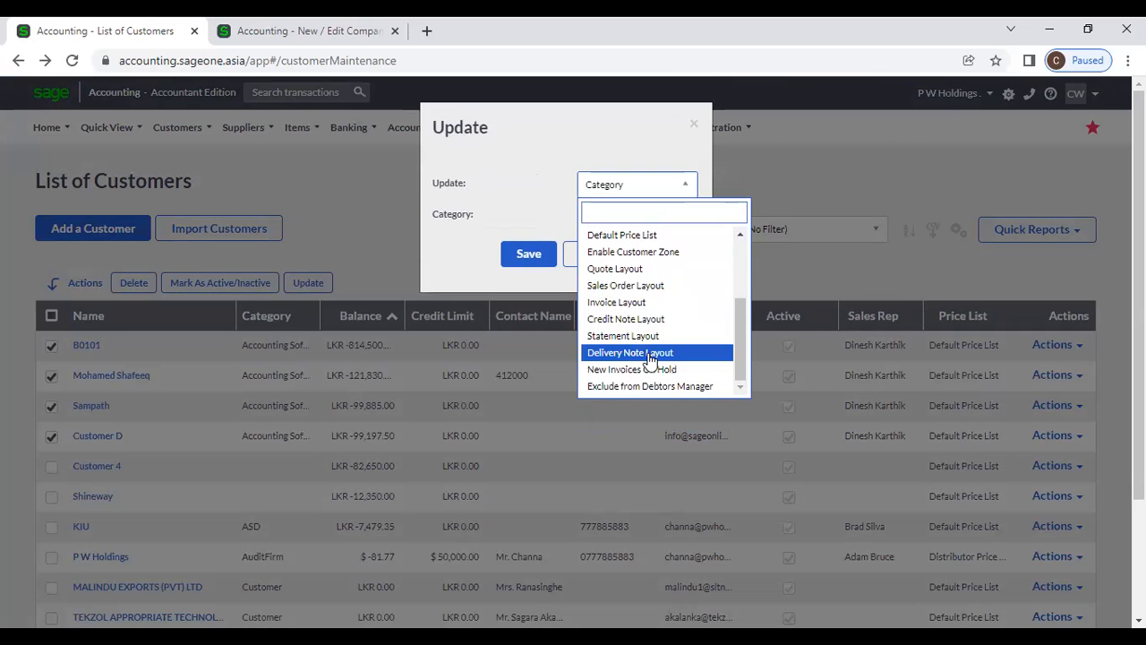
{"action": "left_click", "coordinate": [631, 235]}
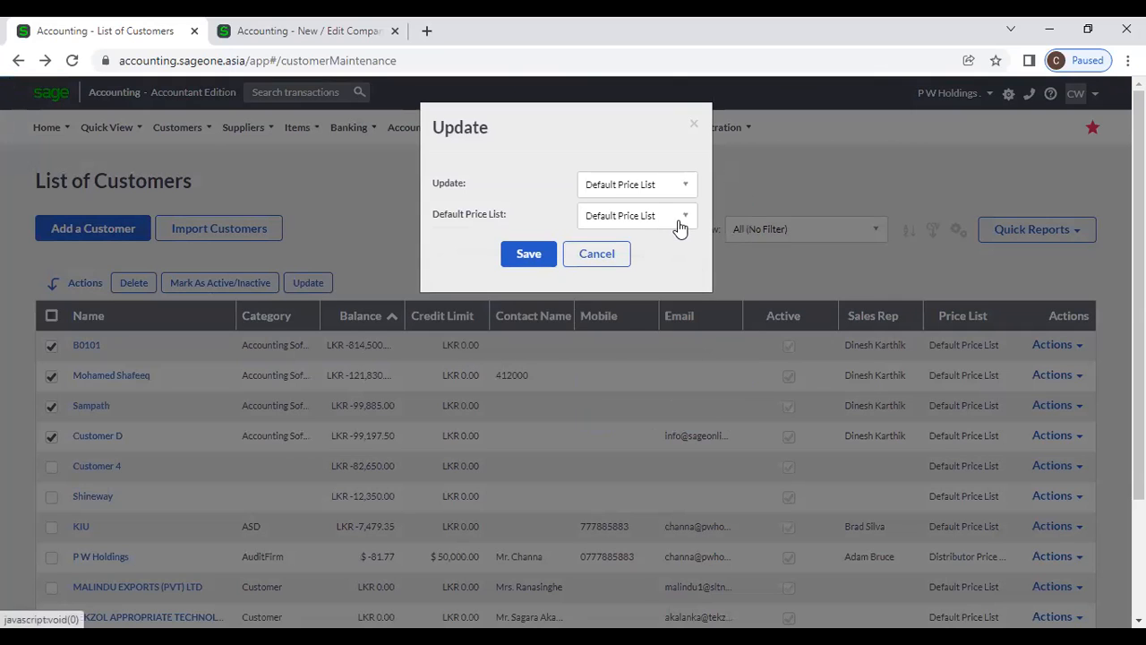
{"action": "left_click", "coordinate": [681, 228]}
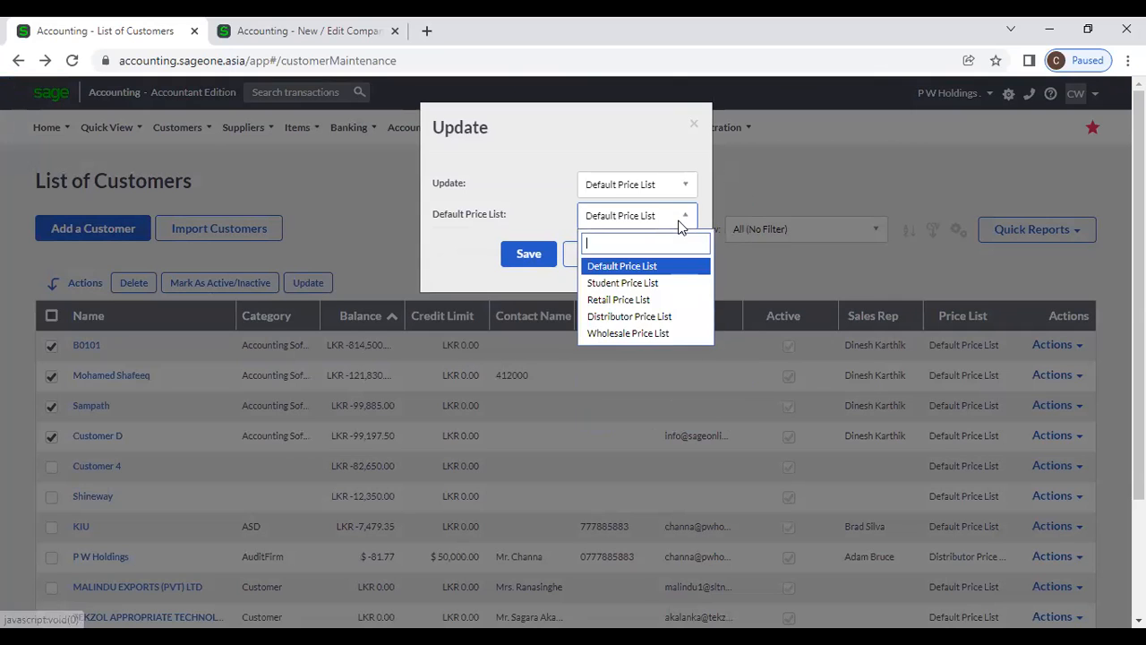
{"action": "left_click", "coordinate": [663, 304]}
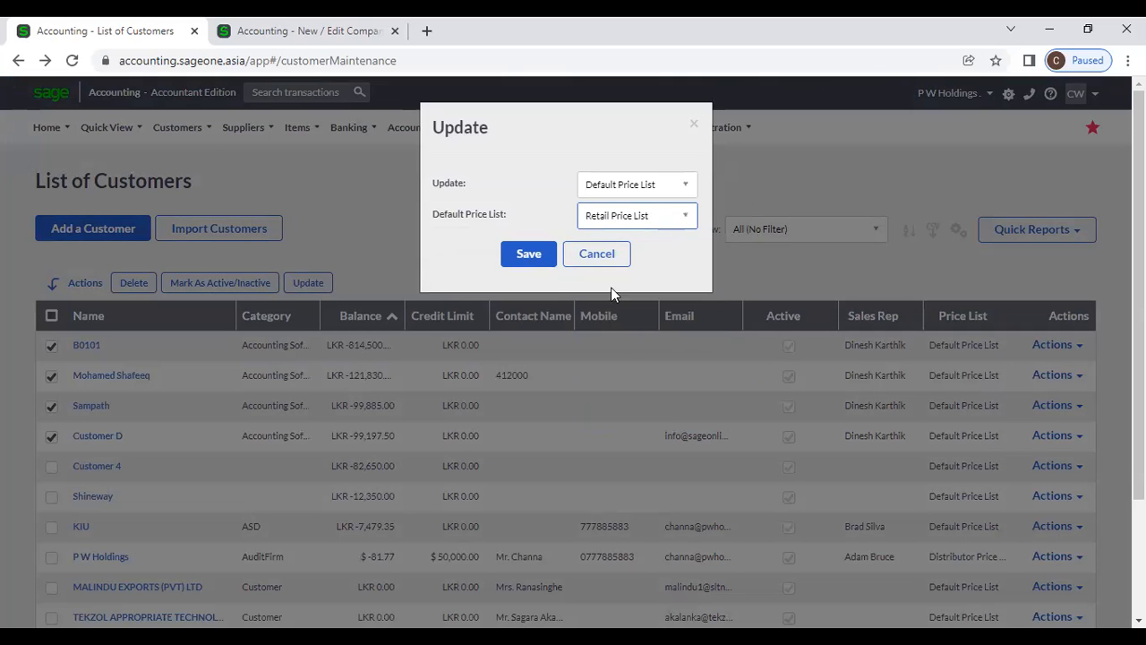
{"action": "left_click", "coordinate": [533, 249]}
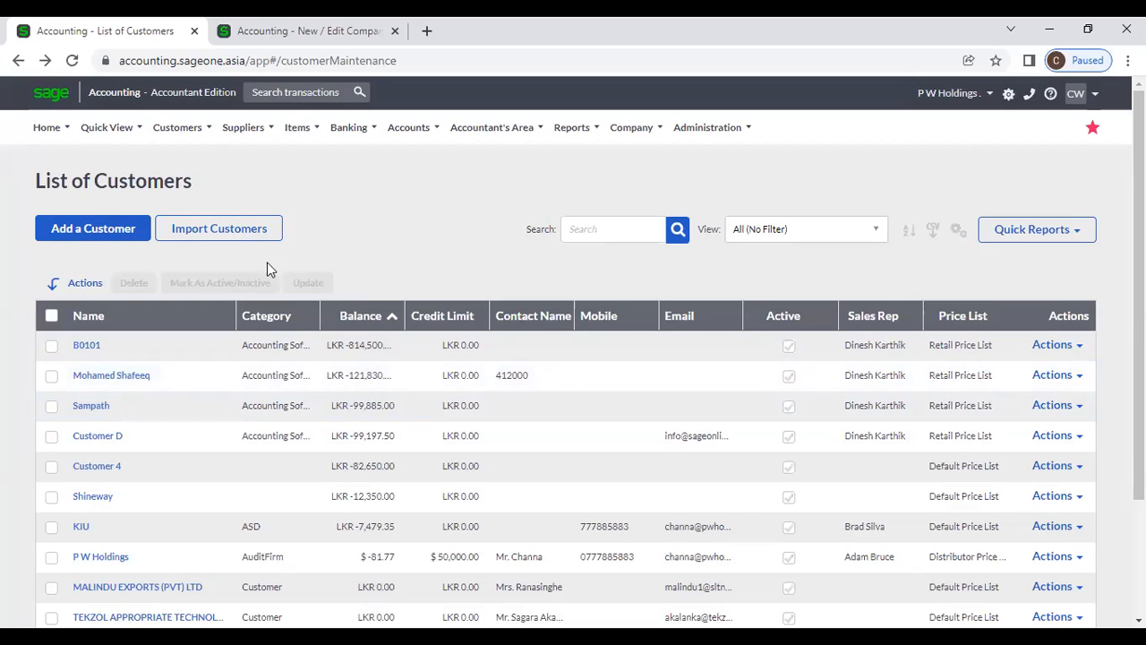
Open the List of Sales Reps and review the listed representatives and their details
{"action": "mouse_move", "coordinate": [186, 143]}
{"action": "mouse_move", "coordinate": [179, 190]}
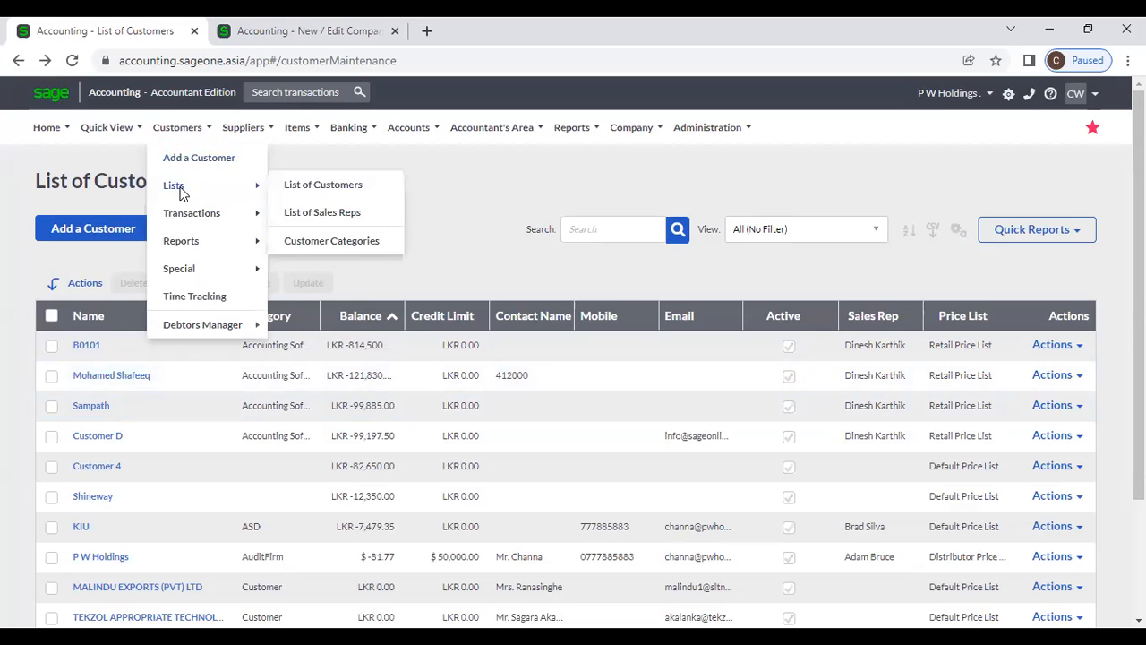
{"action": "left_click", "coordinate": [338, 216]}
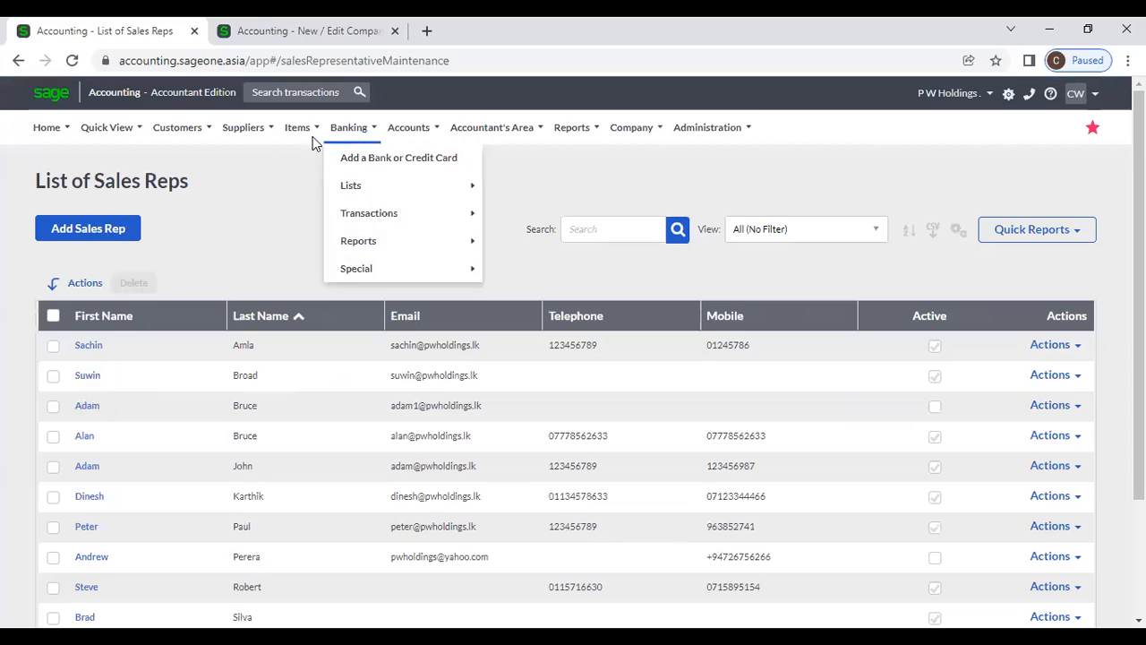
{"action": "scroll", "coordinate": [383, 296], "scroll_direction": "down", "scroll_amount": 3}
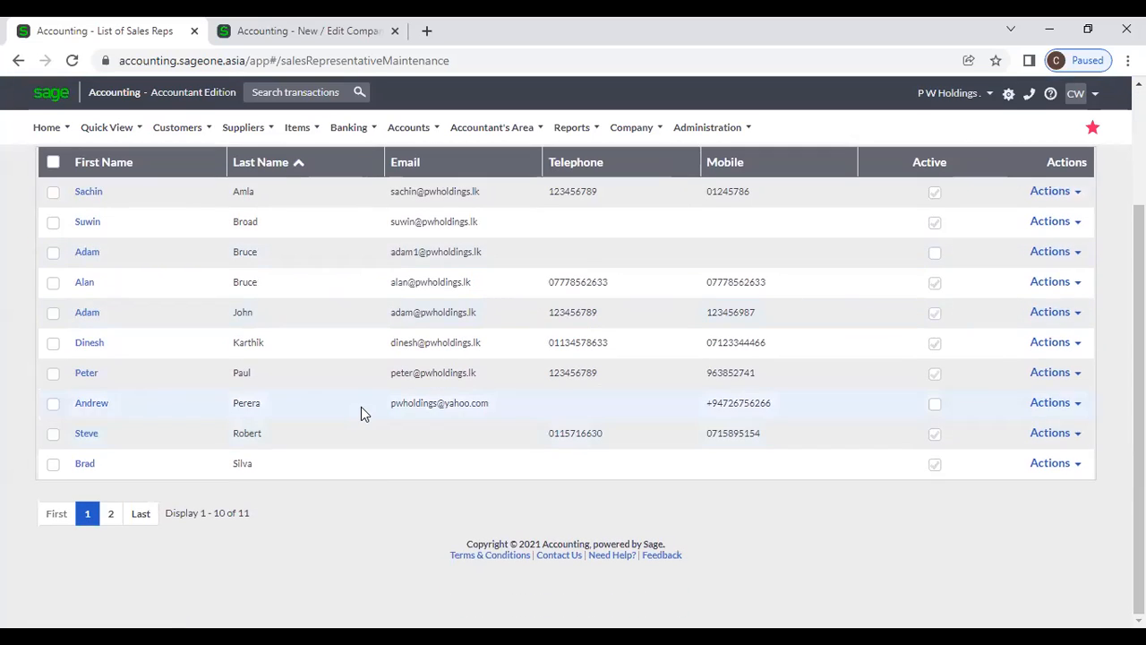
{"action": "scroll", "coordinate": [361, 407], "scroll_direction": "up", "scroll_amount": 3}
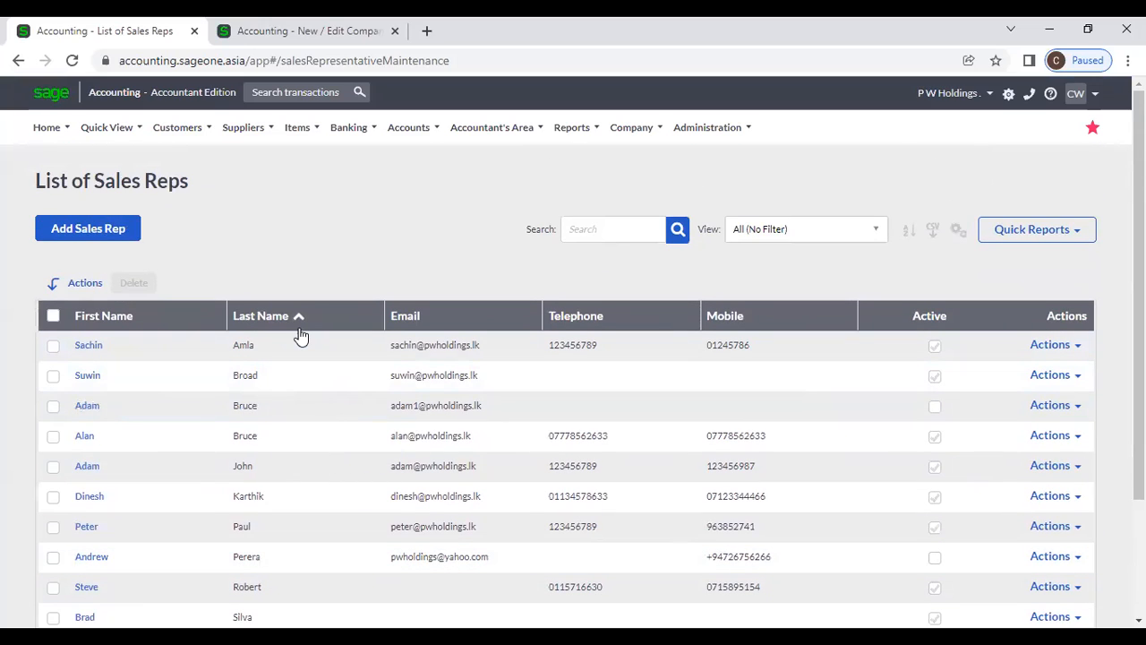
Start a new sales rep record and enter Incentive as the subject of its first note
{"action": "left_click", "coordinate": [73, 238]}
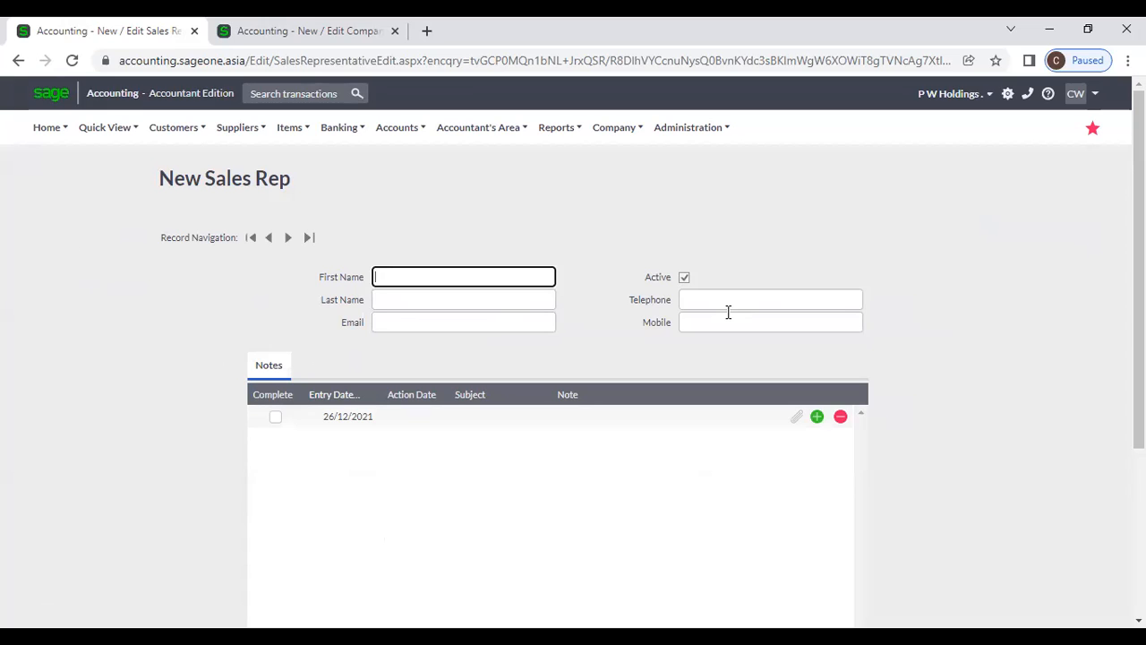
{"action": "left_click", "coordinate": [797, 417]}
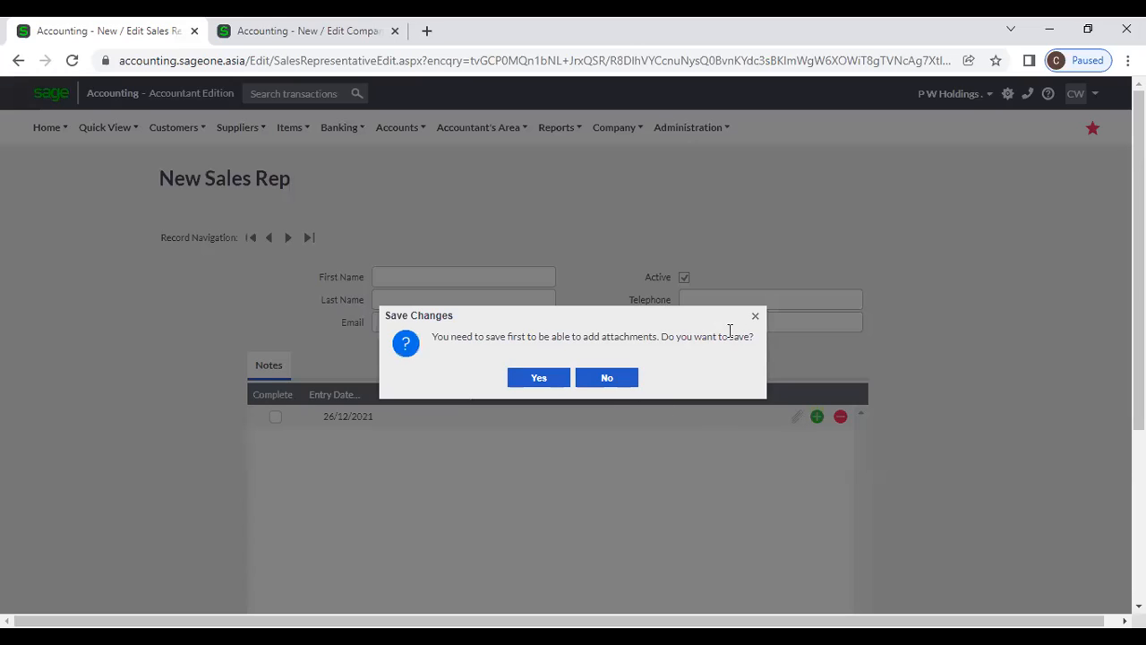
{"action": "left_click", "coordinate": [756, 317]}
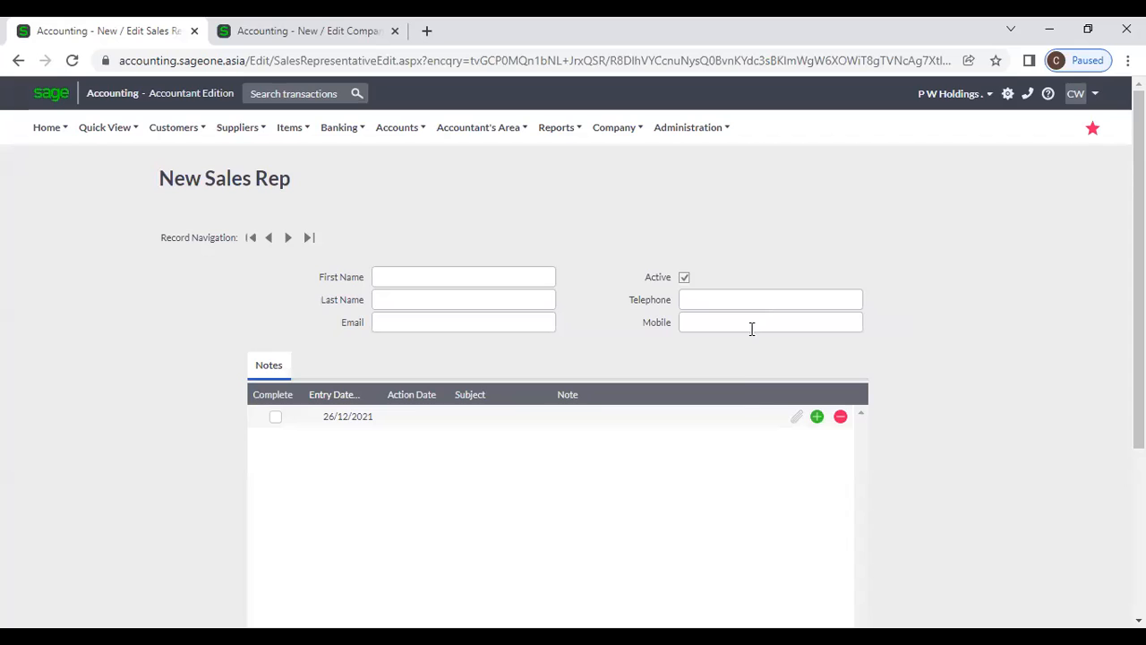
{"action": "left_click", "coordinate": [511, 416]}
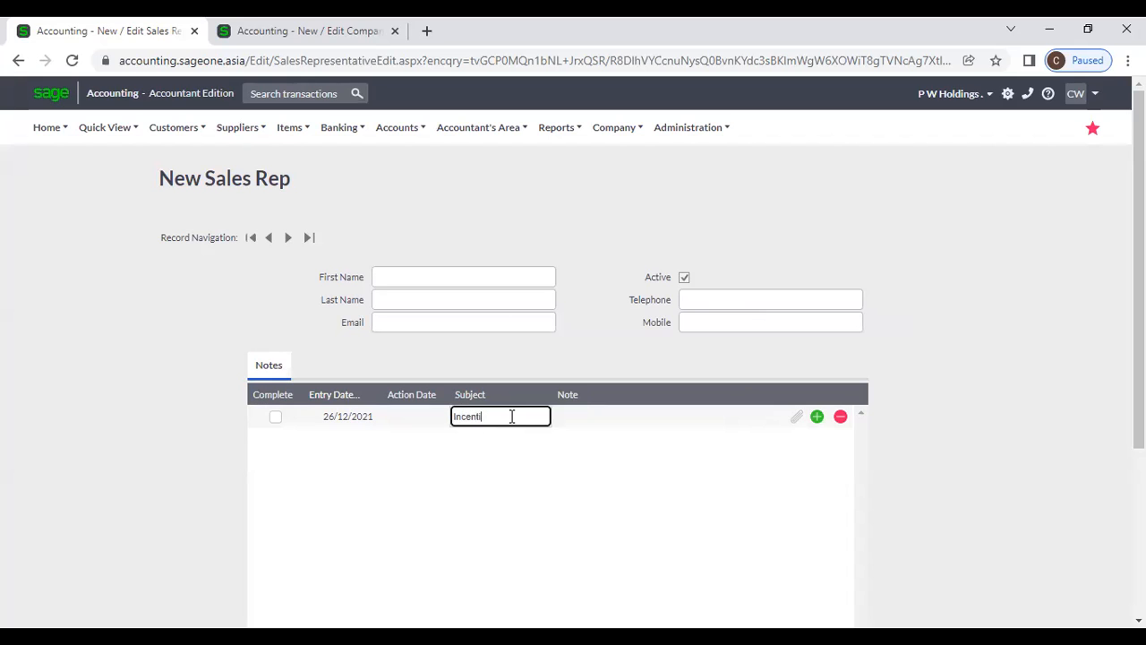
{"action": "type", "text": "Incentive"}
{"action": "key", "text": "Tab"}
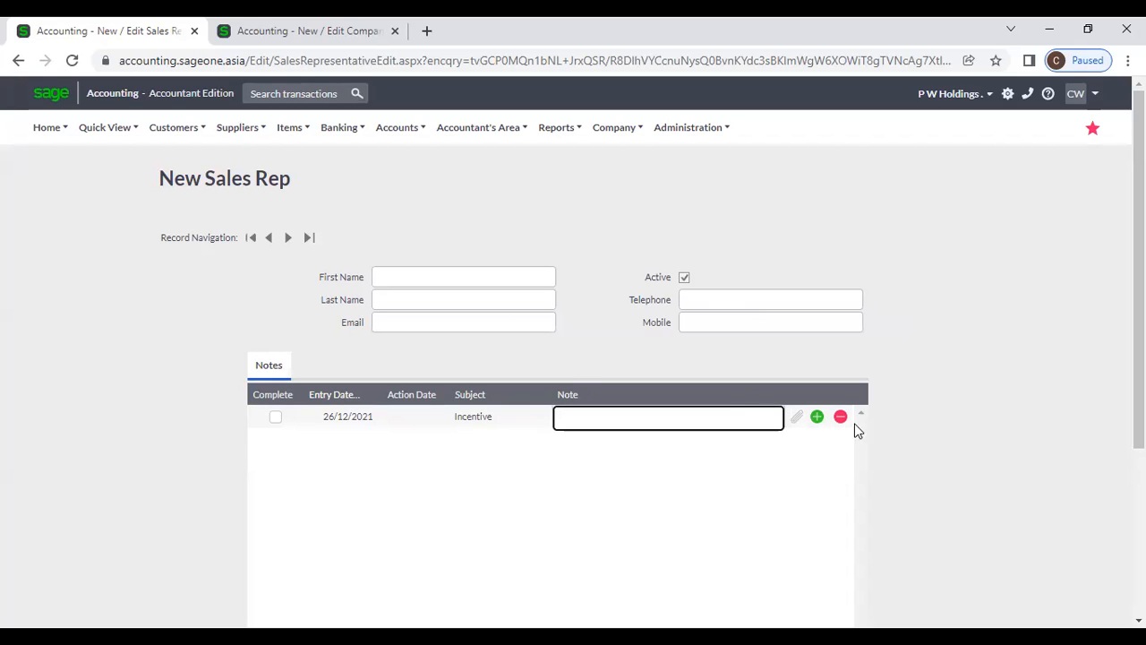
Enter A as the sales rep's first name and try to save the record to attach a file to the note
{"action": "left_click", "coordinate": [794, 417]}
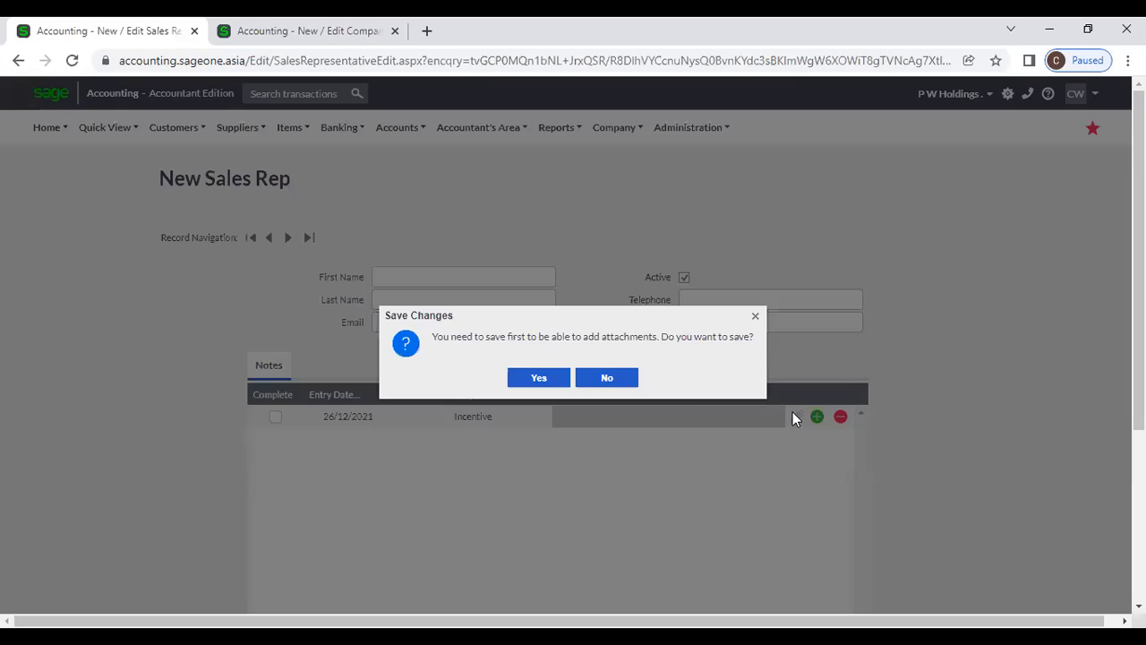
{"action": "left_click", "coordinate": [537, 378]}
{"action": "left_click", "coordinate": [571, 377]}
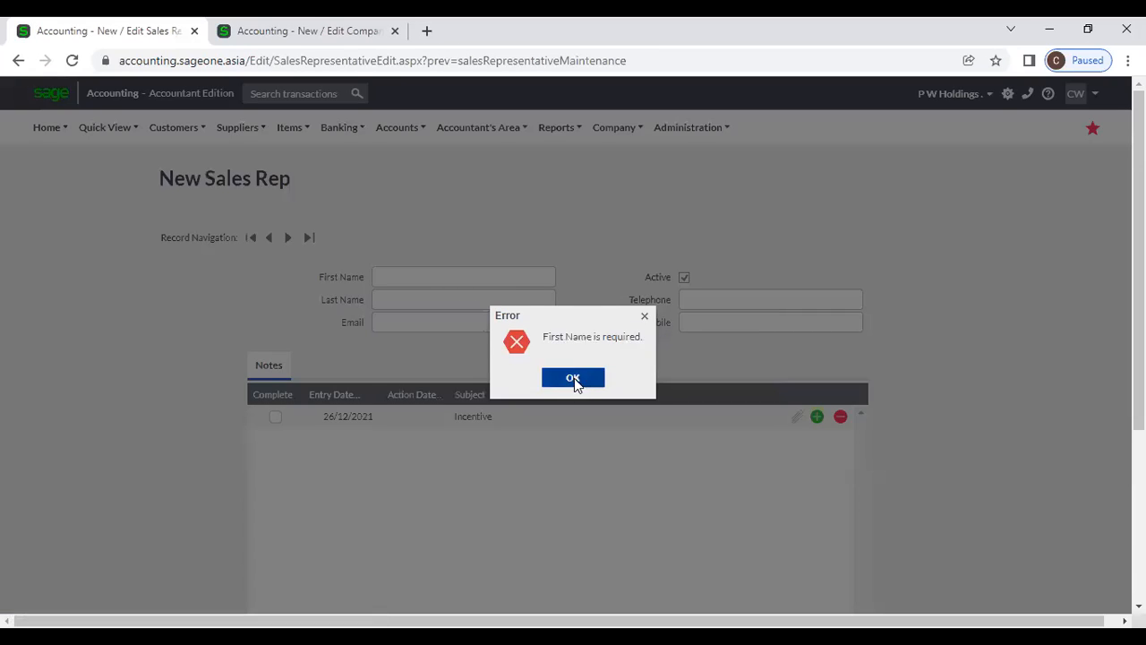
{"action": "left_click", "coordinate": [446, 276]}
{"action": "type", "text": "A"}
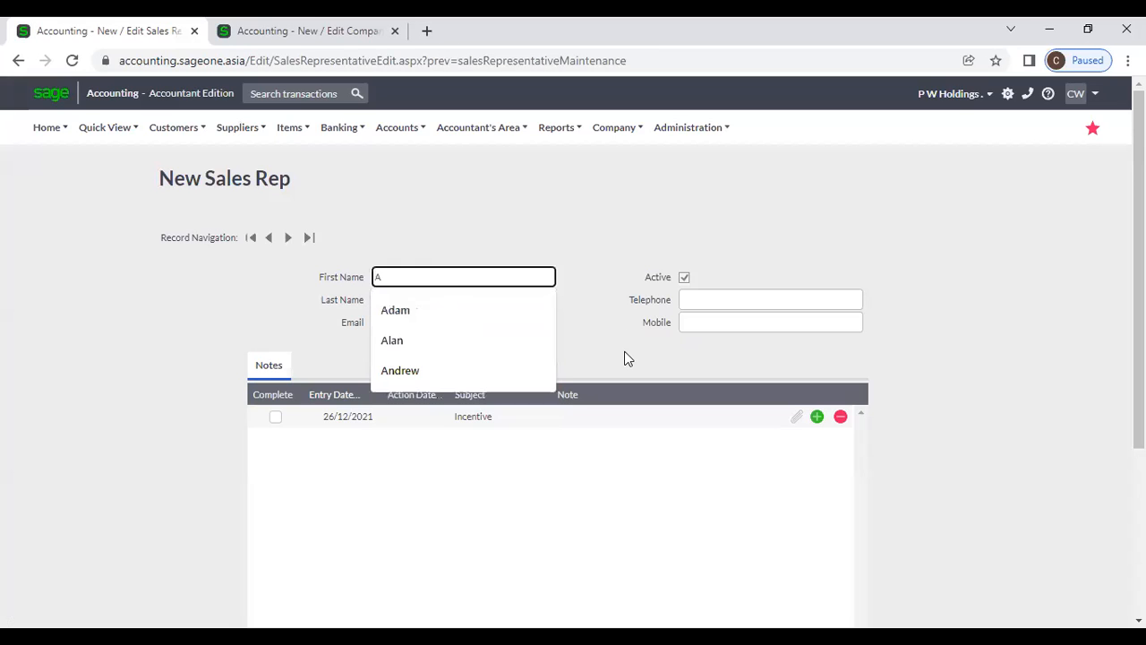
{"action": "left_click", "coordinate": [796, 417]}
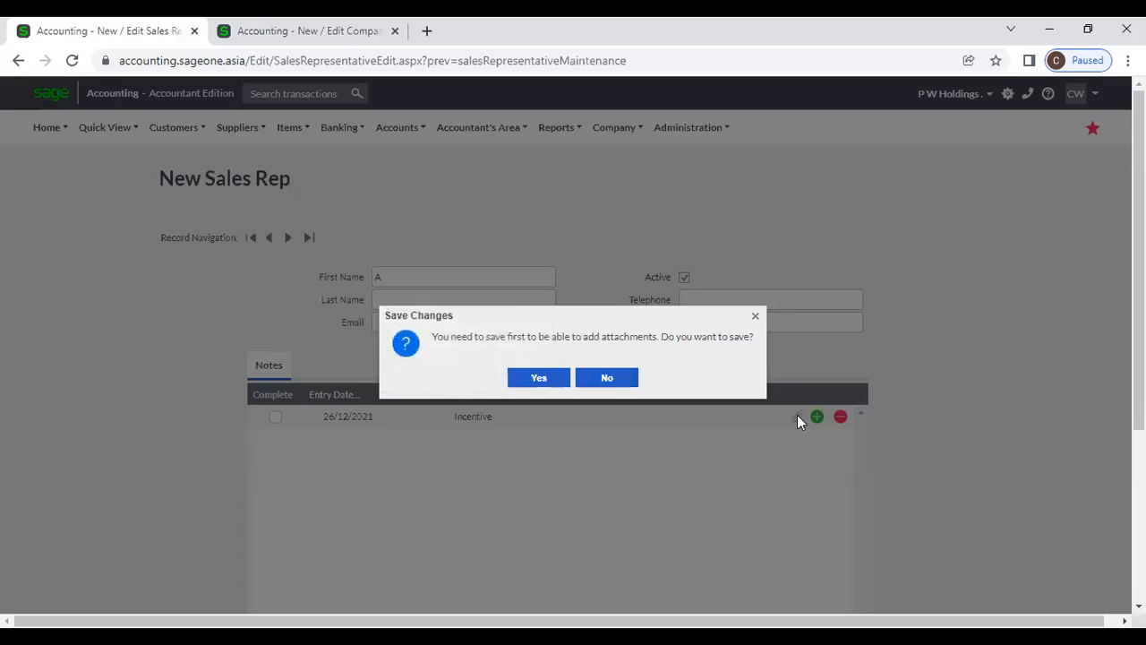
{"action": "left_click", "coordinate": [539, 378]}
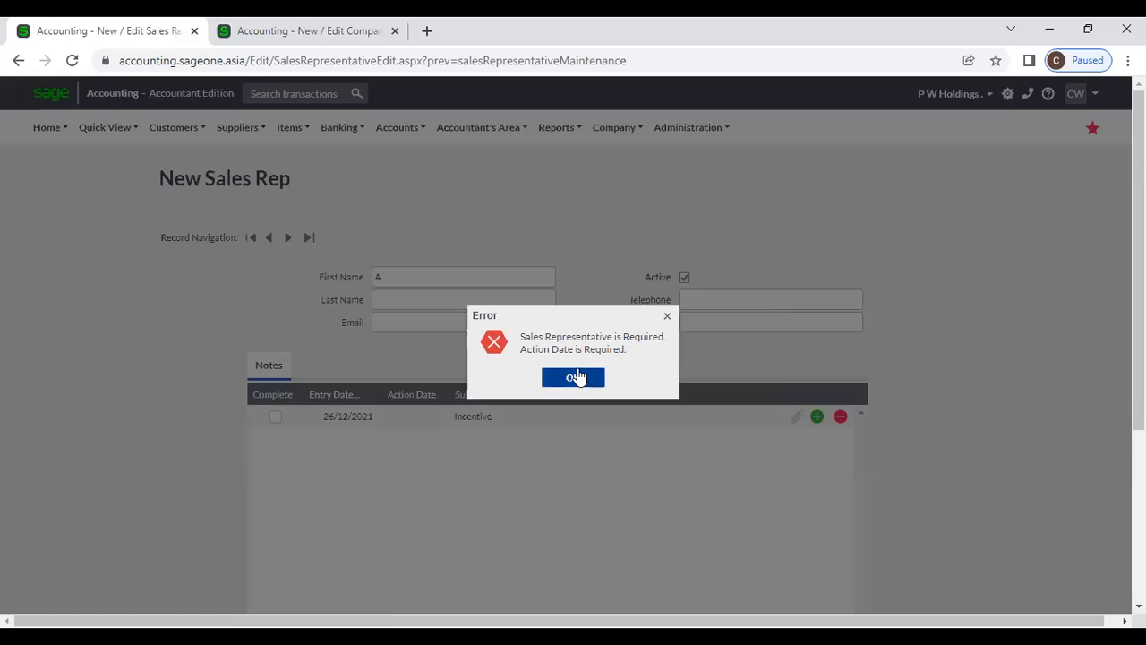
{"action": "left_click", "coordinate": [573, 377]}
Set the Incentive note's action date to 31/12/2021 and try again to save the record for adding an attachment
{"action": "left_click", "coordinate": [403, 416]}
{"action": "left_click", "coordinate": [440, 418]}
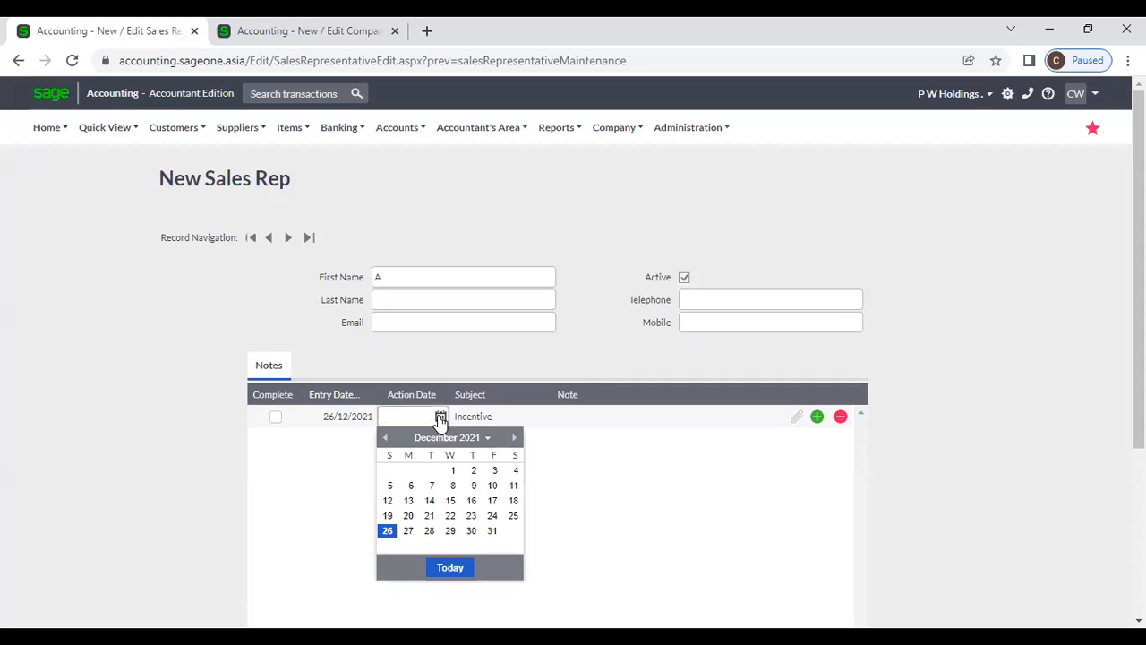
{"action": "left_click", "coordinate": [491, 530]}
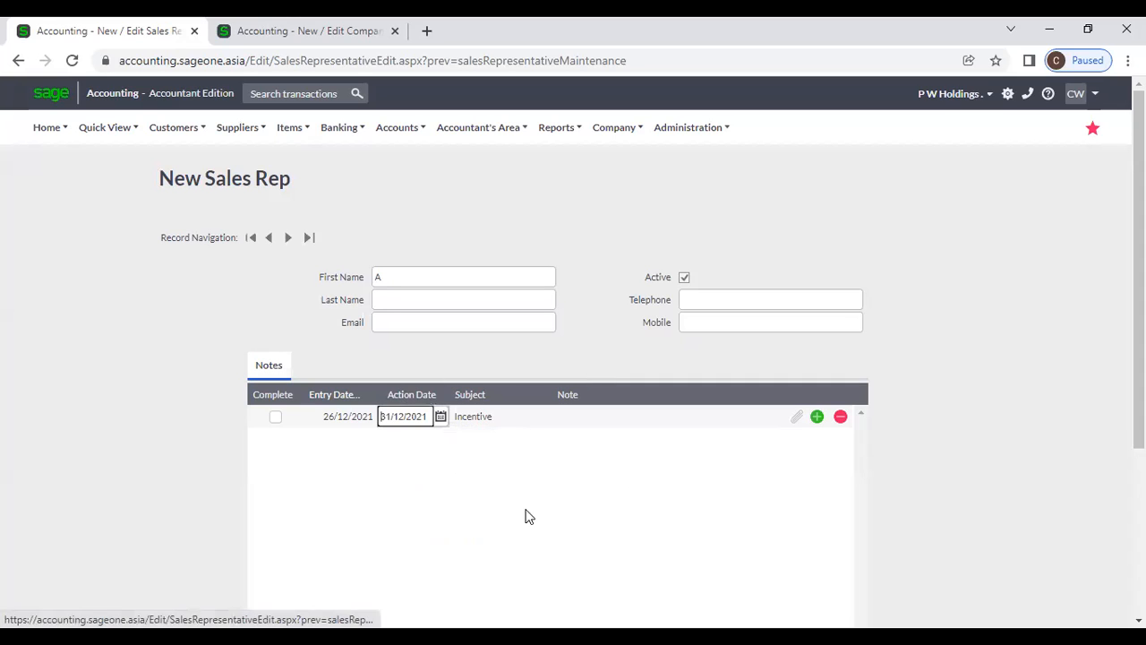
{"action": "left_click", "coordinate": [797, 418]}
{"action": "left_click", "coordinate": [535, 377]}
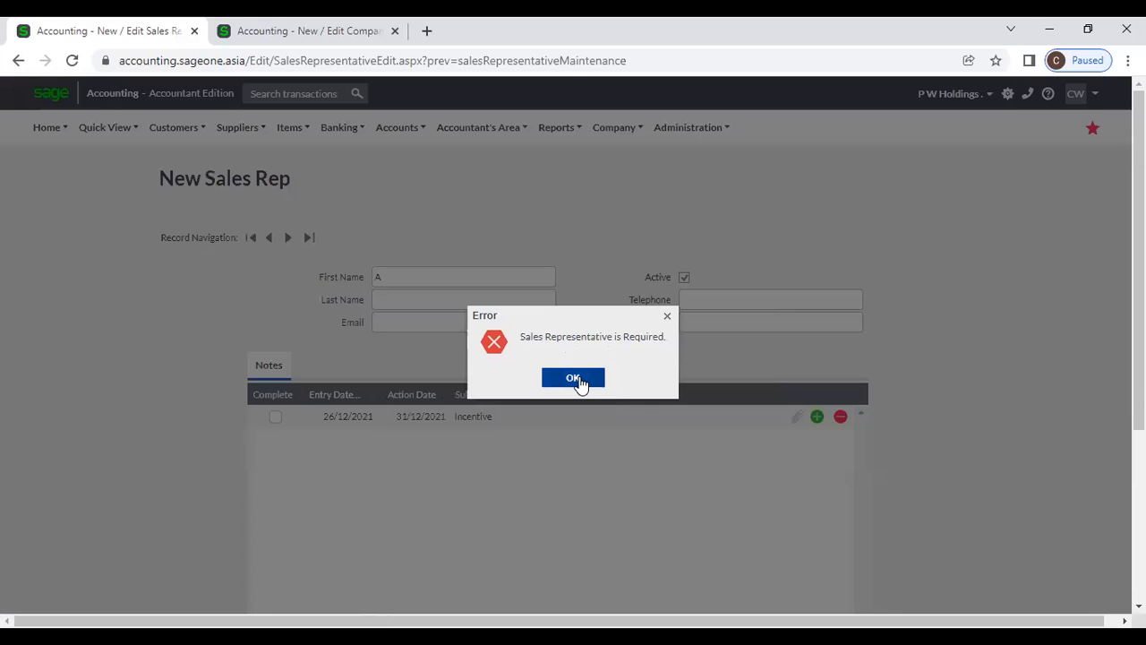
{"action": "left_click", "coordinate": [573, 377]}
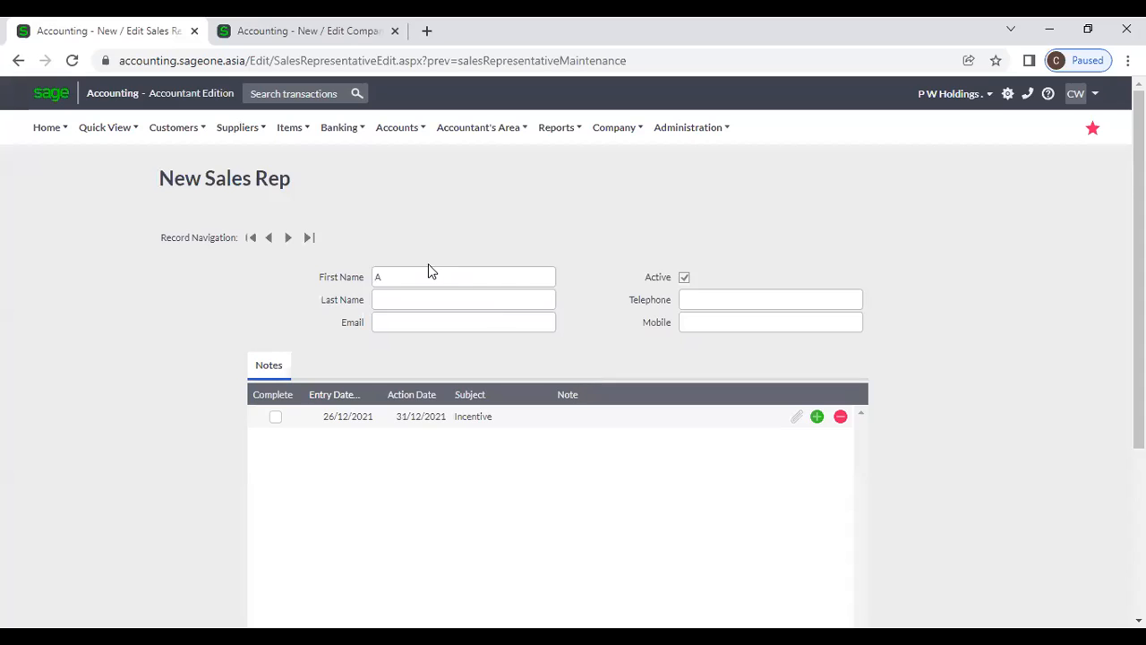
Change the sales rep's first name to ABC and retry saving the record to add the note attachment
{"action": "double_click", "coordinate": [428, 273]}
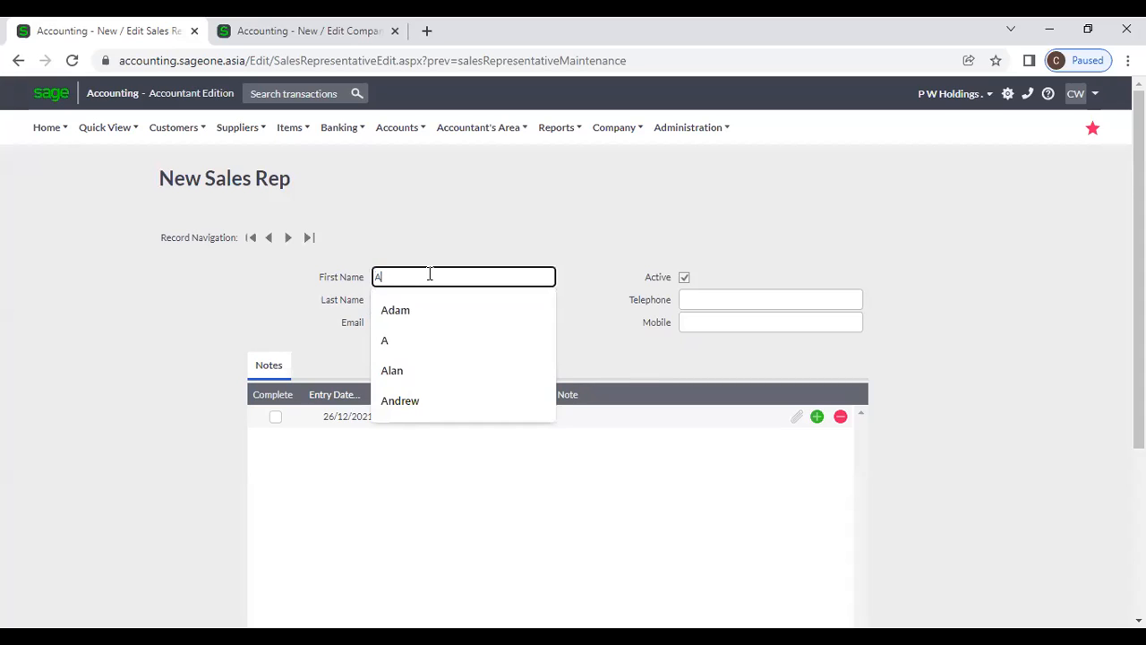
{"action": "type", "text": "BC"}
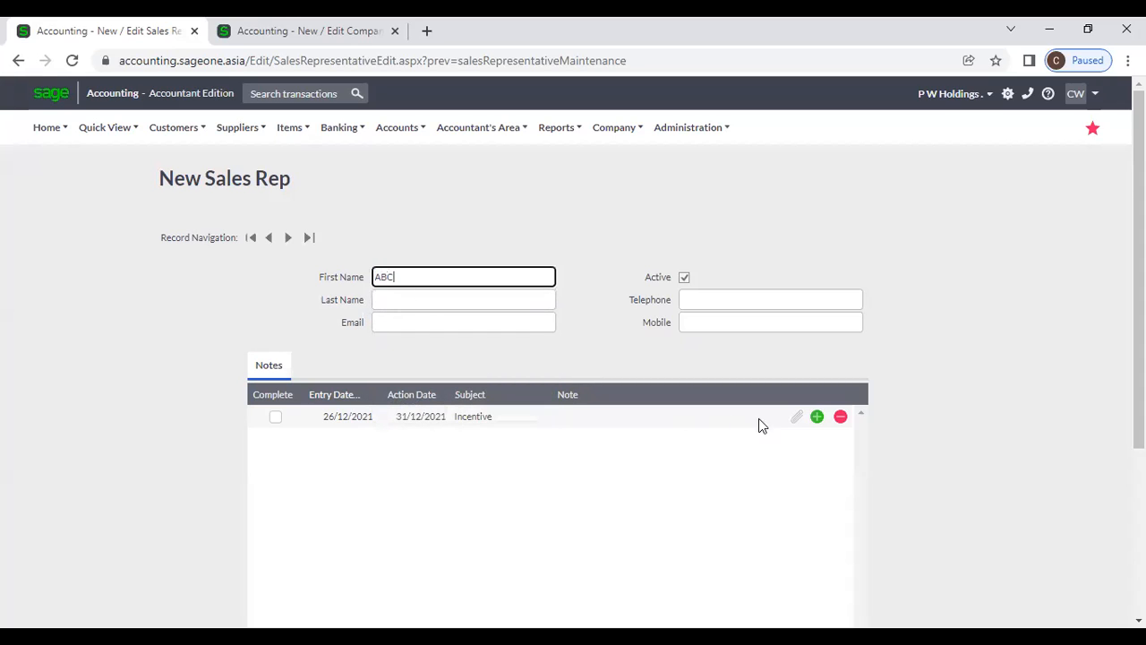
{"action": "left_click", "coordinate": [797, 418]}
{"action": "left_click", "coordinate": [551, 377]}
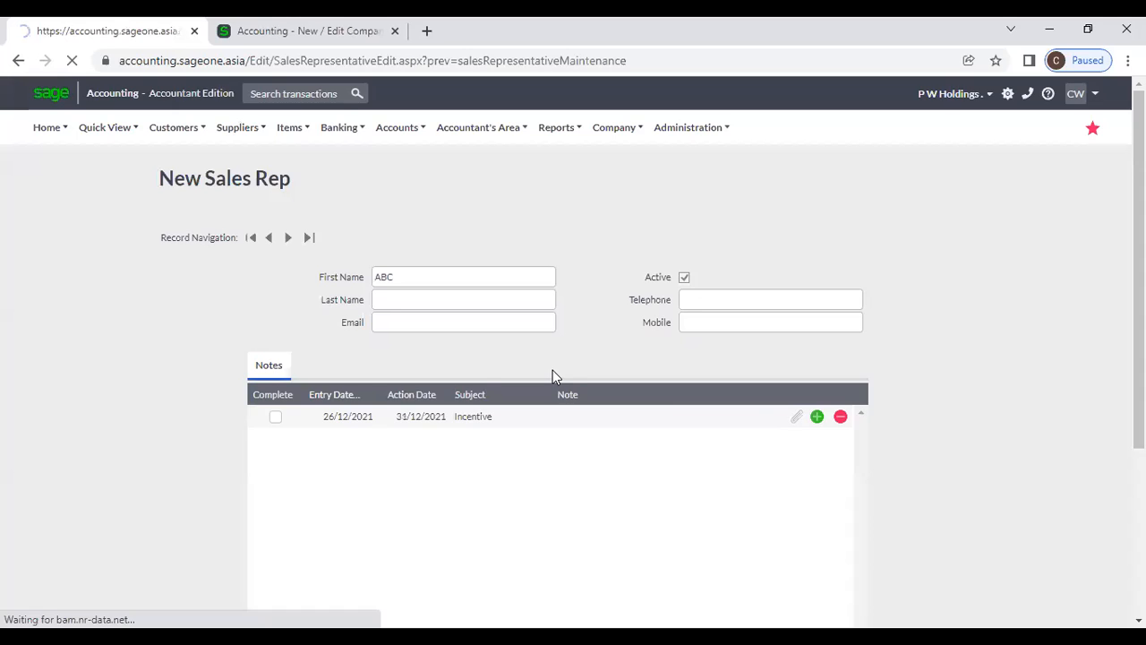
{"action": "left_click", "coordinate": [585, 377]}
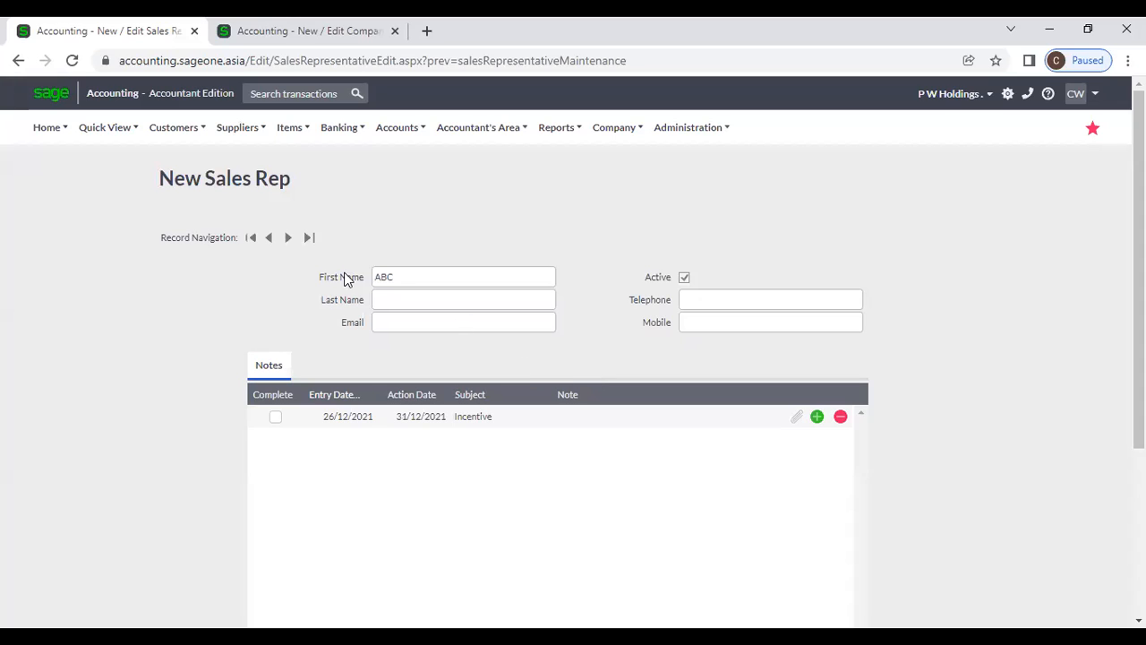
Open the first sales rep in the List of Sales Reps, view the attachment options of the existing note, and close them
{"action": "mouse_move", "coordinate": [187, 138]}
{"action": "mouse_move", "coordinate": [189, 209]}
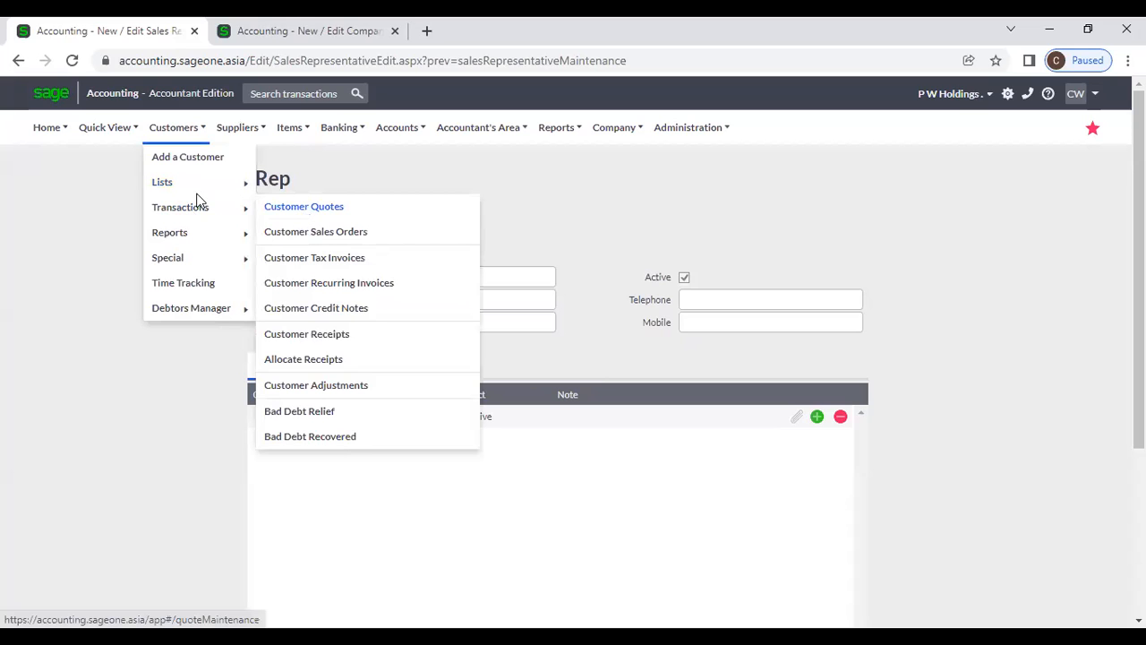
{"action": "left_click", "coordinate": [303, 206]}
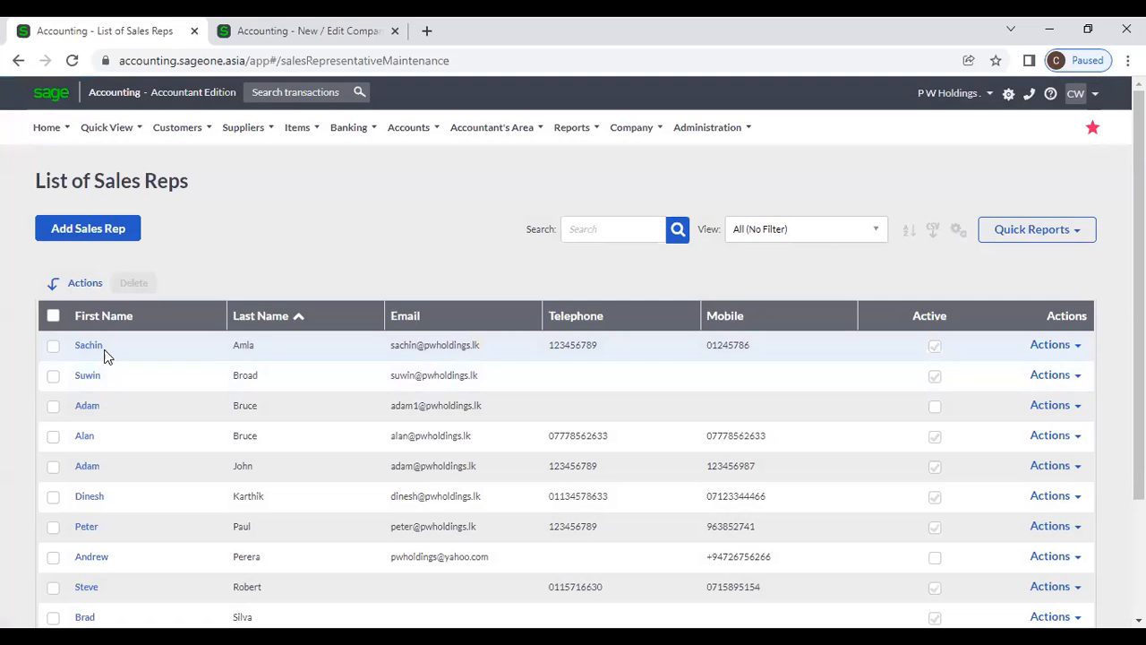
{"action": "left_click", "coordinate": [93, 349]}
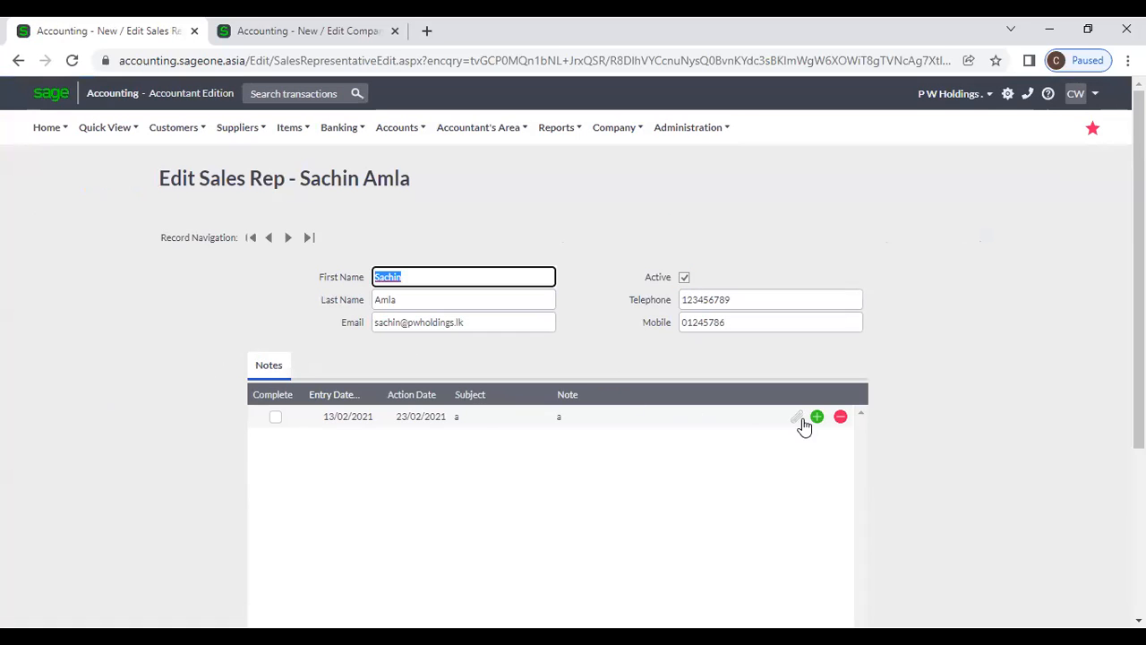
{"action": "left_click", "coordinate": [796, 418]}
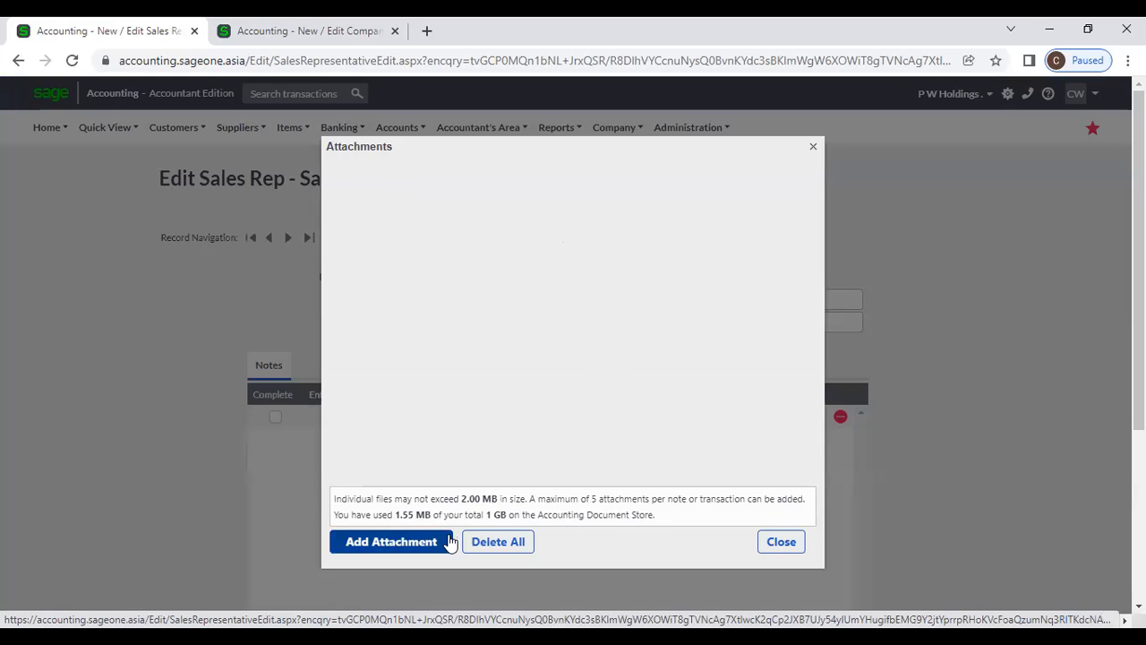
{"action": "left_click", "coordinate": [780, 542]}
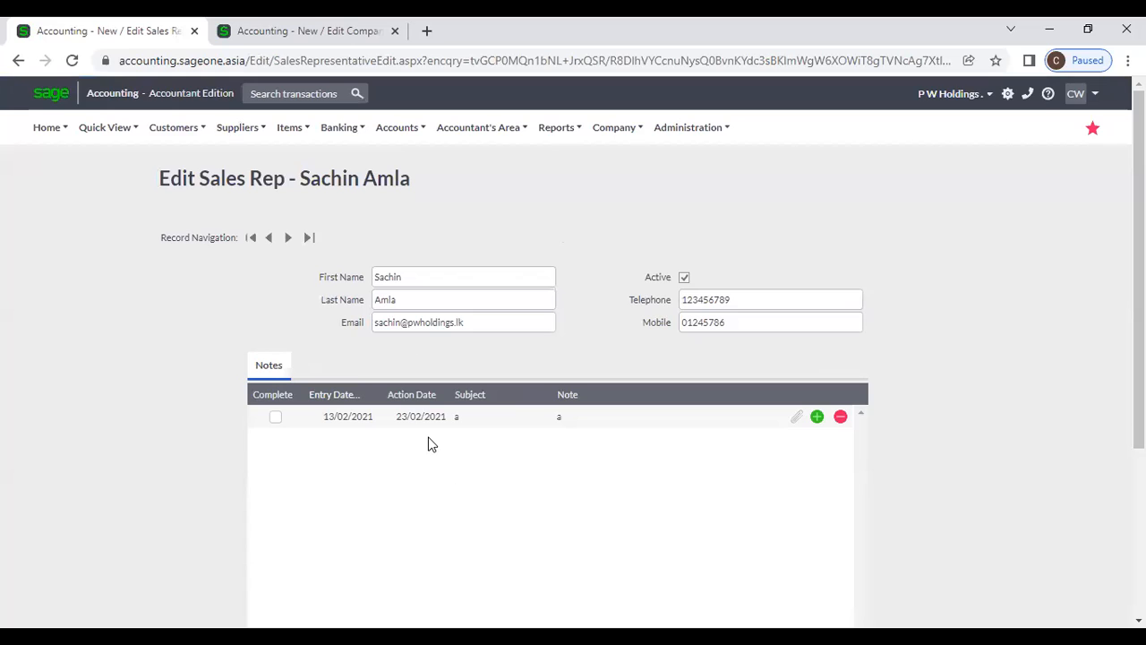
Open the List of Customers and review the List of Sales Reps
{"action": "left_click", "coordinate": [185, 131]}
{"action": "mouse_move", "coordinate": [188, 184]}
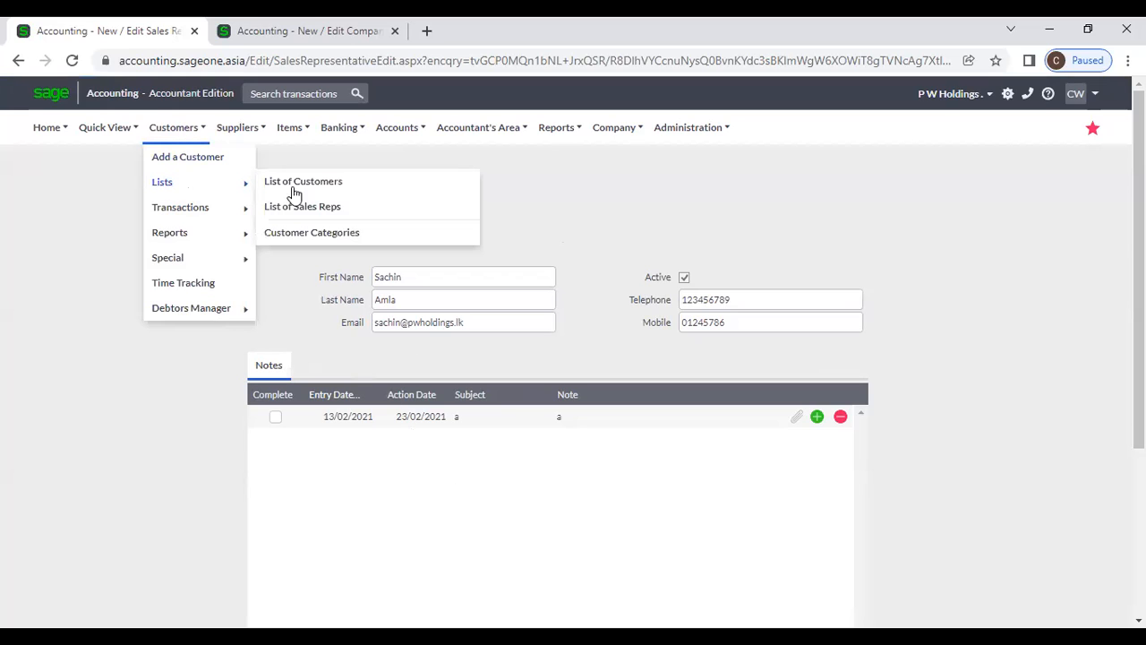
{"action": "left_click", "coordinate": [310, 191]}
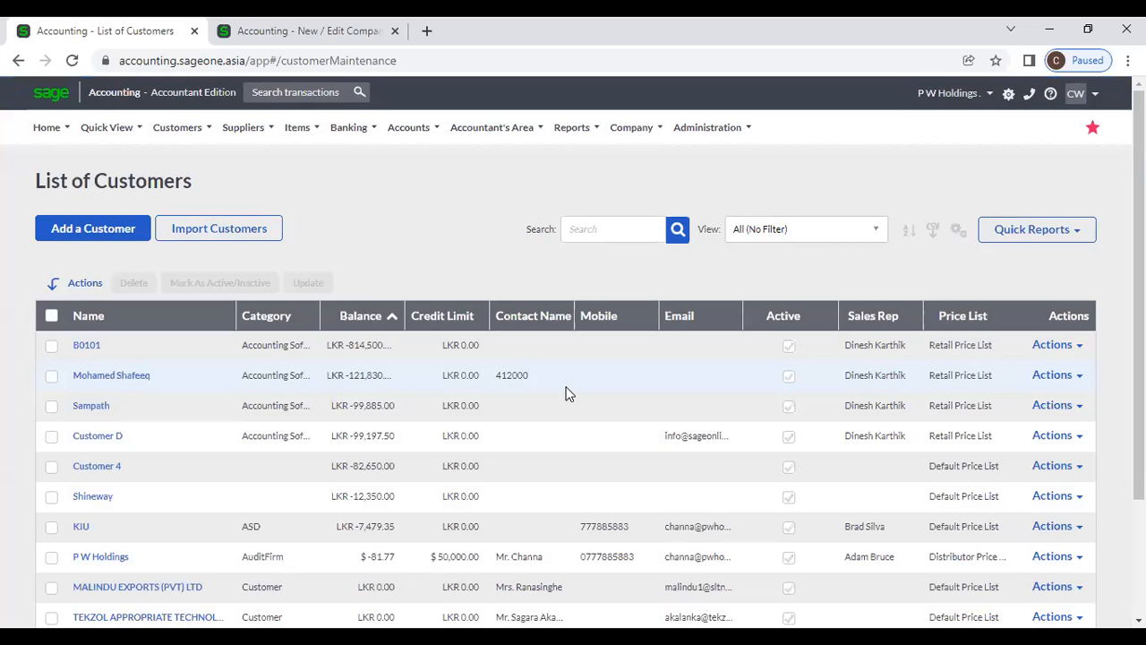
{"action": "left_click", "coordinate": [177, 127]}
{"action": "mouse_move", "coordinate": [173, 187]}
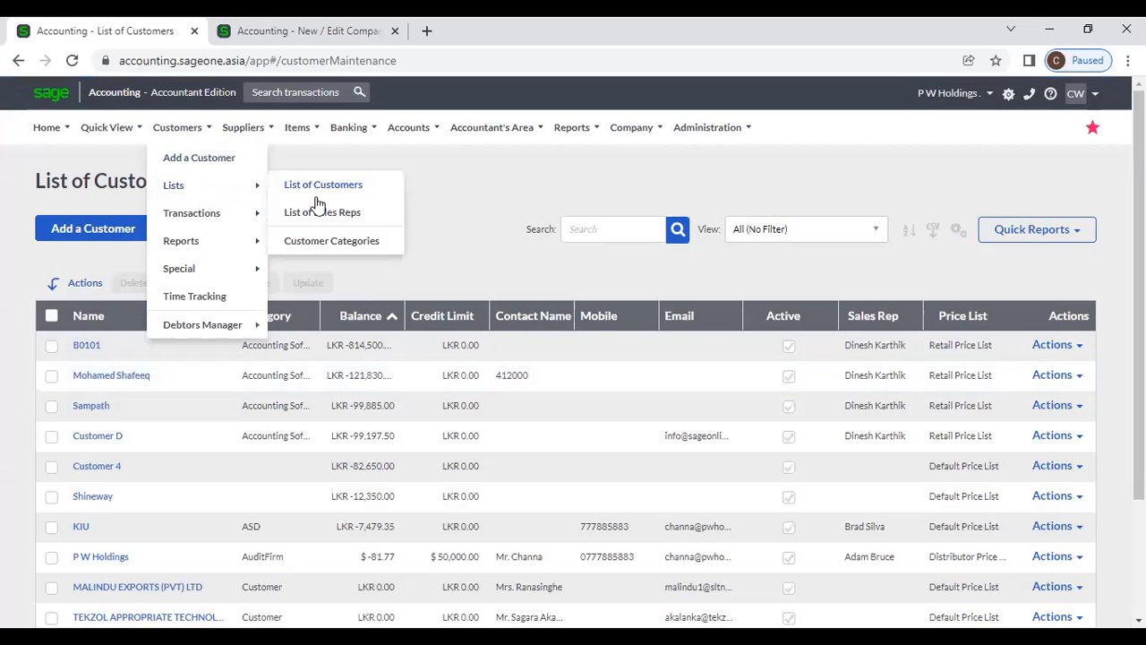
{"action": "scroll", "coordinate": [670, 359], "scroll_direction": "down", "scroll_amount": 3}
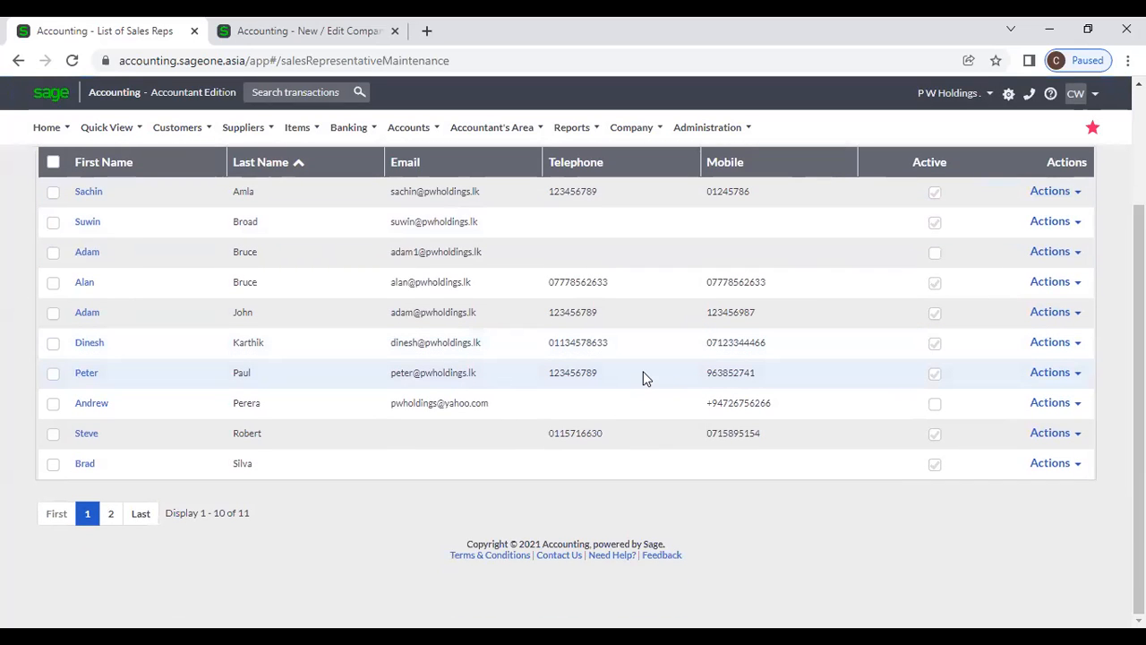
{"action": "scroll", "coordinate": [642, 377], "scroll_direction": "up", "scroll_amount": 2}
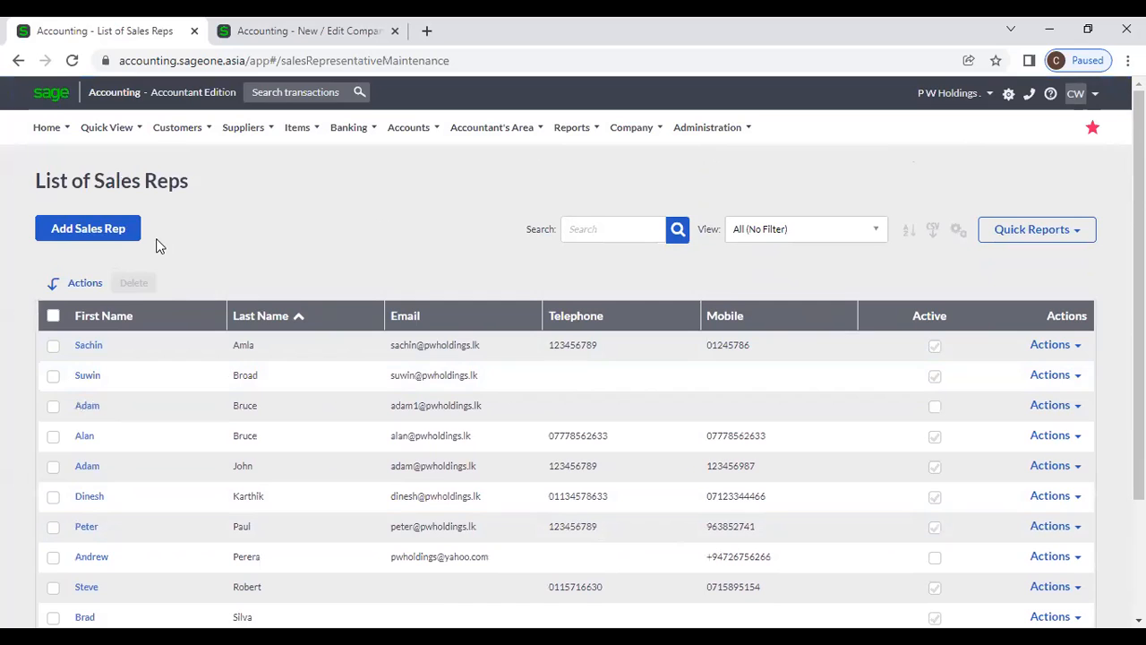
Open the Customer Categories list and view the blank form for a new customer category
{"action": "left_click", "coordinate": [189, 131]}
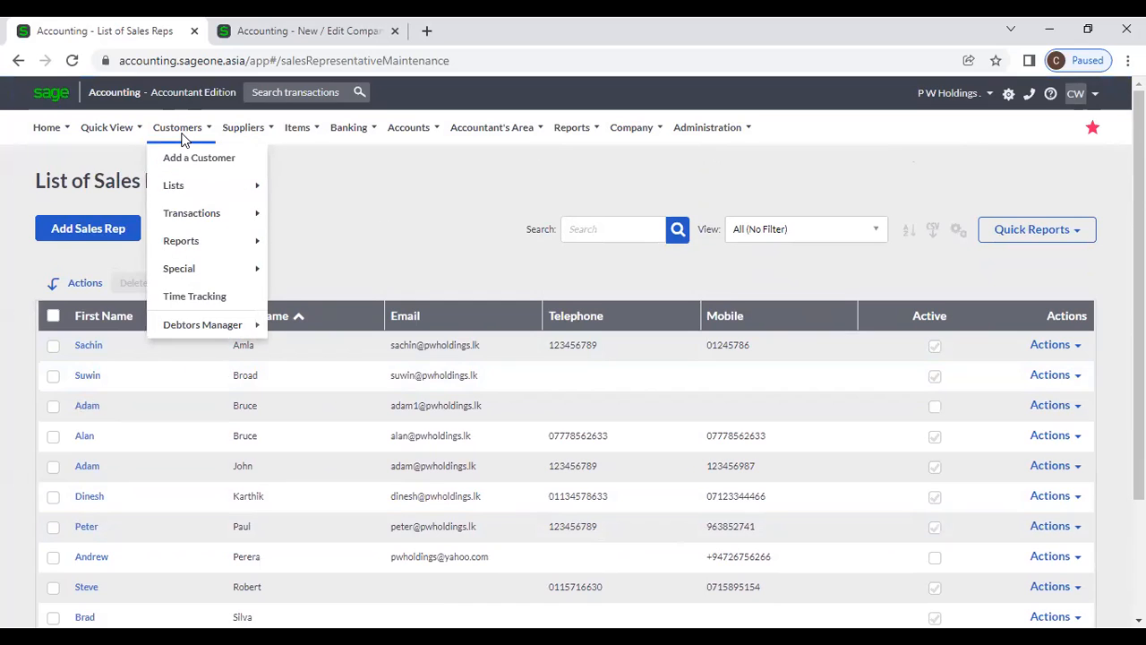
{"action": "mouse_move", "coordinate": [197, 188]}
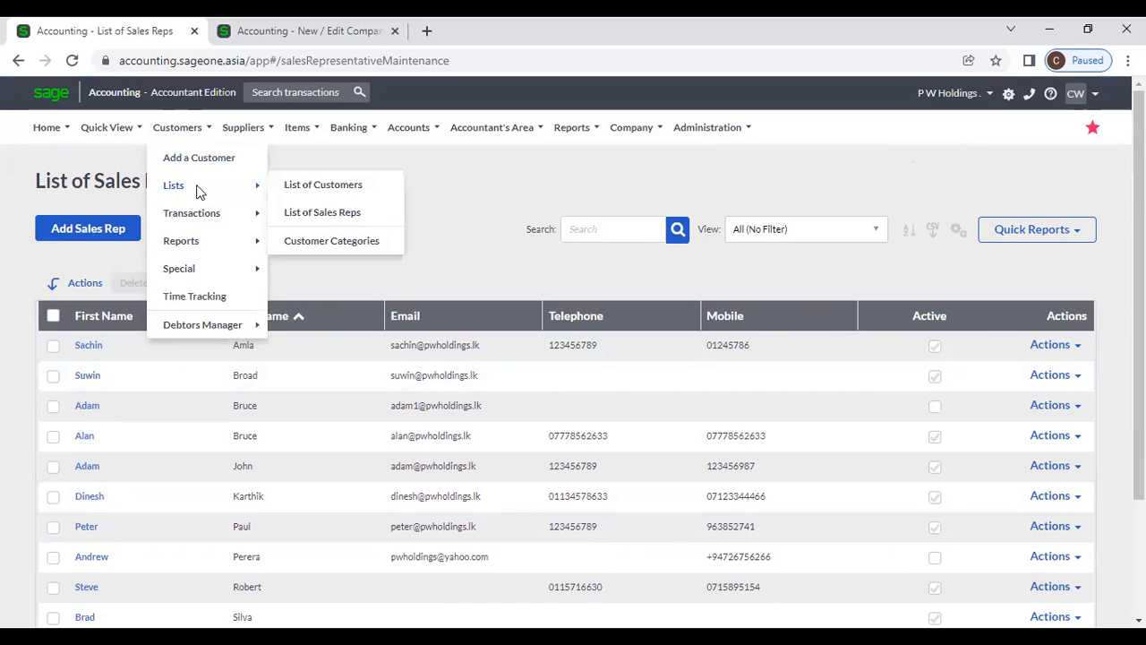
{"action": "left_click", "coordinate": [374, 252]}
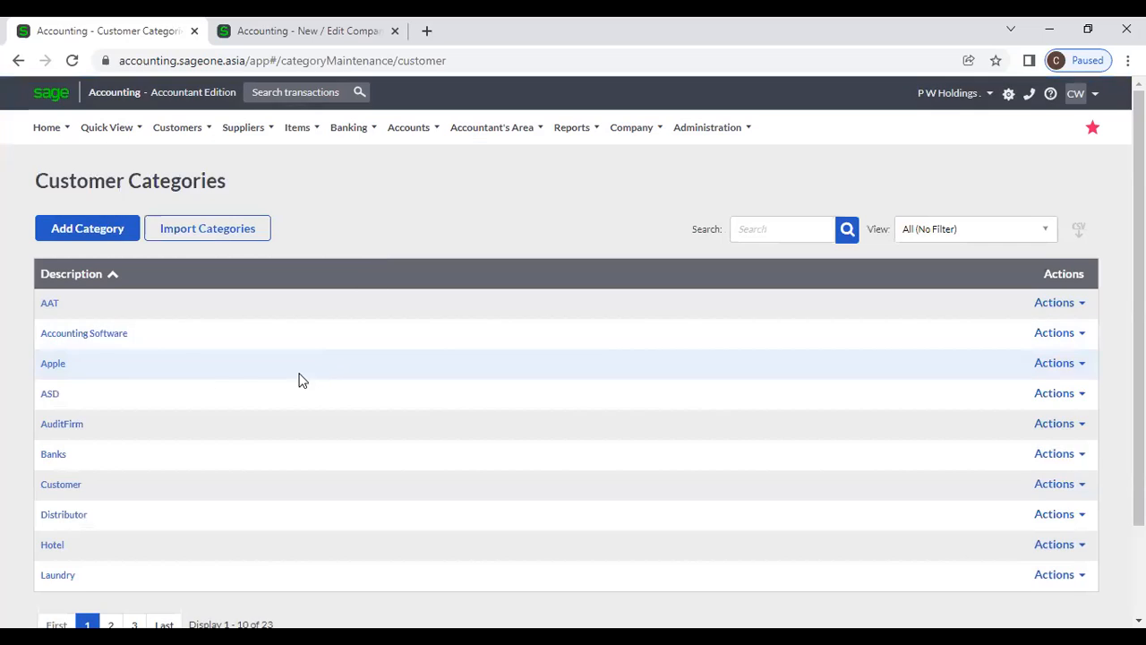
{"action": "left_click", "coordinate": [122, 229]}
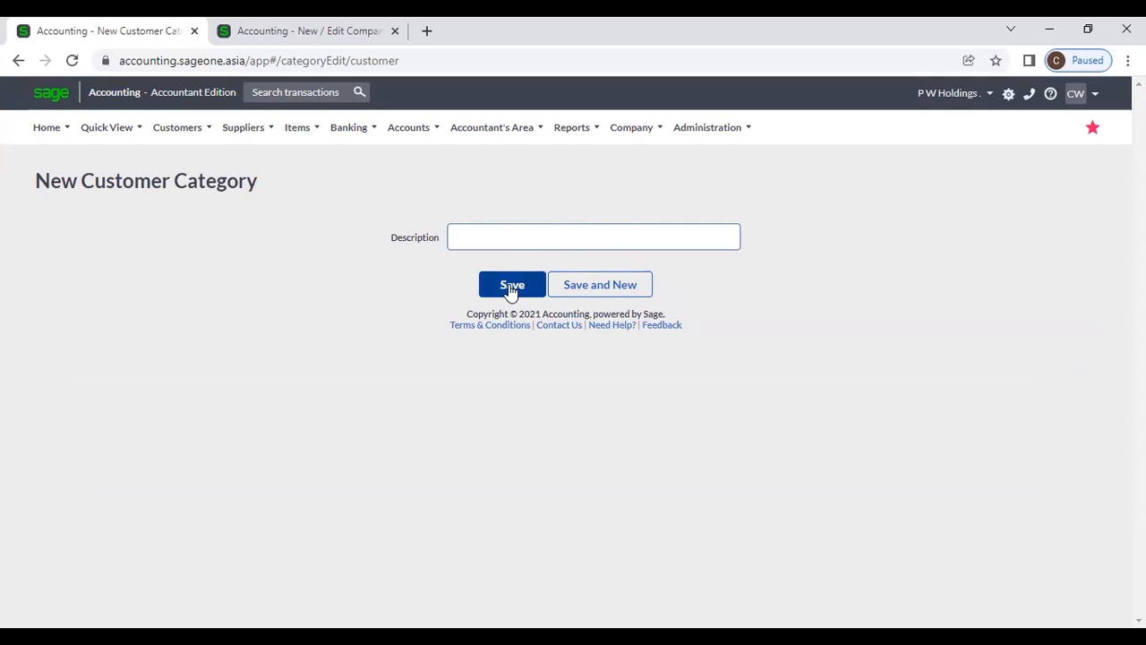
Return to the Customer Categories list and sort it by description in descending and back in ascending order
{"action": "left_click", "coordinate": [177, 127]}
{"action": "mouse_move", "coordinate": [194, 215]}
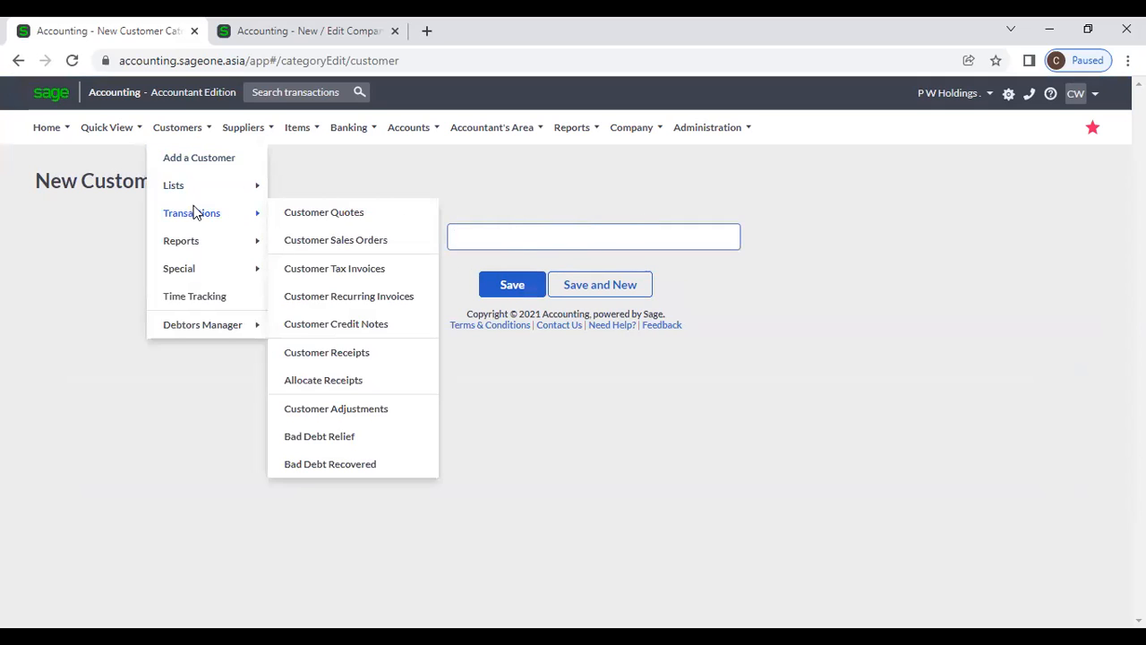
{"action": "mouse_move", "coordinate": [202, 188]}
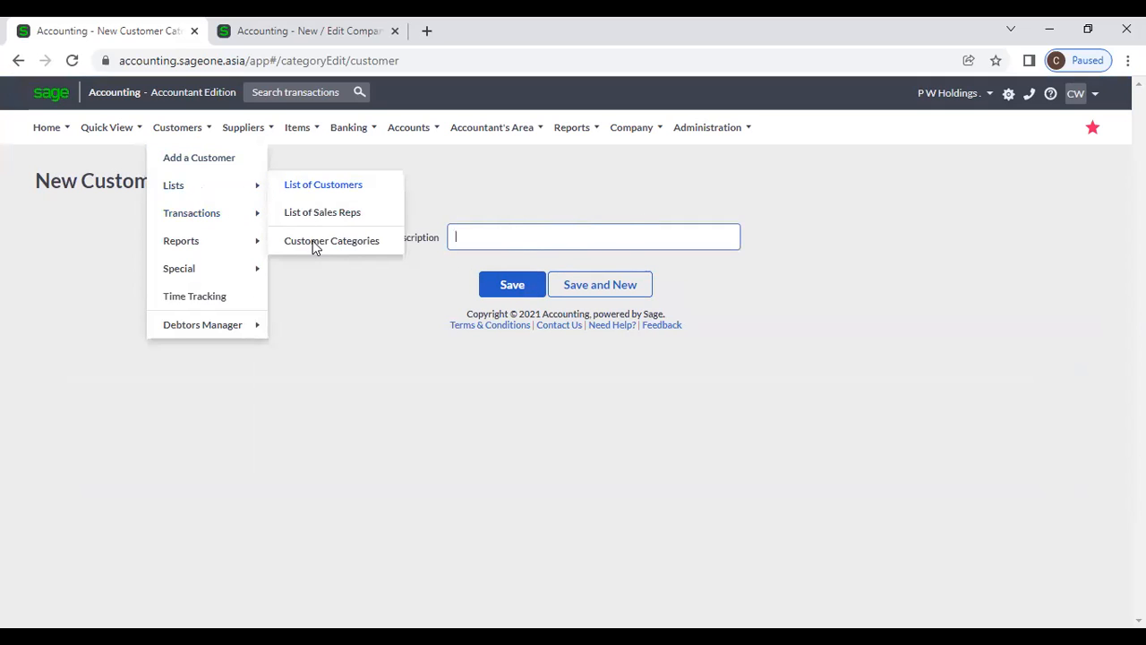
{"action": "left_click", "coordinate": [313, 242]}
{"action": "left_click", "coordinate": [82, 280]}
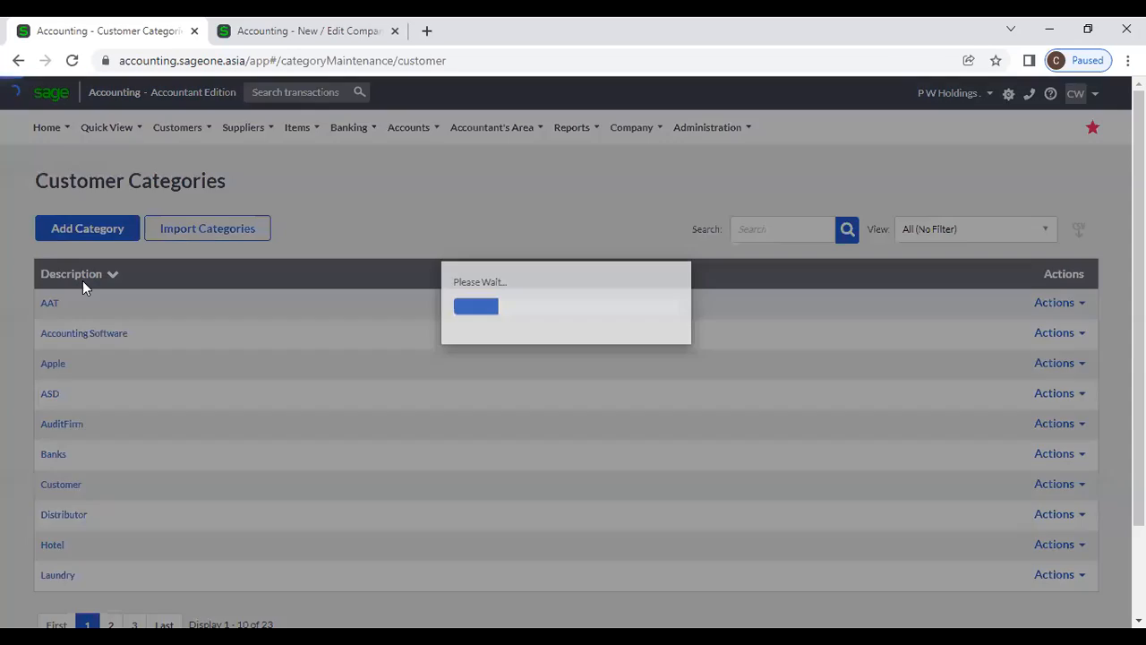
{"action": "left_click", "coordinate": [82, 283]}
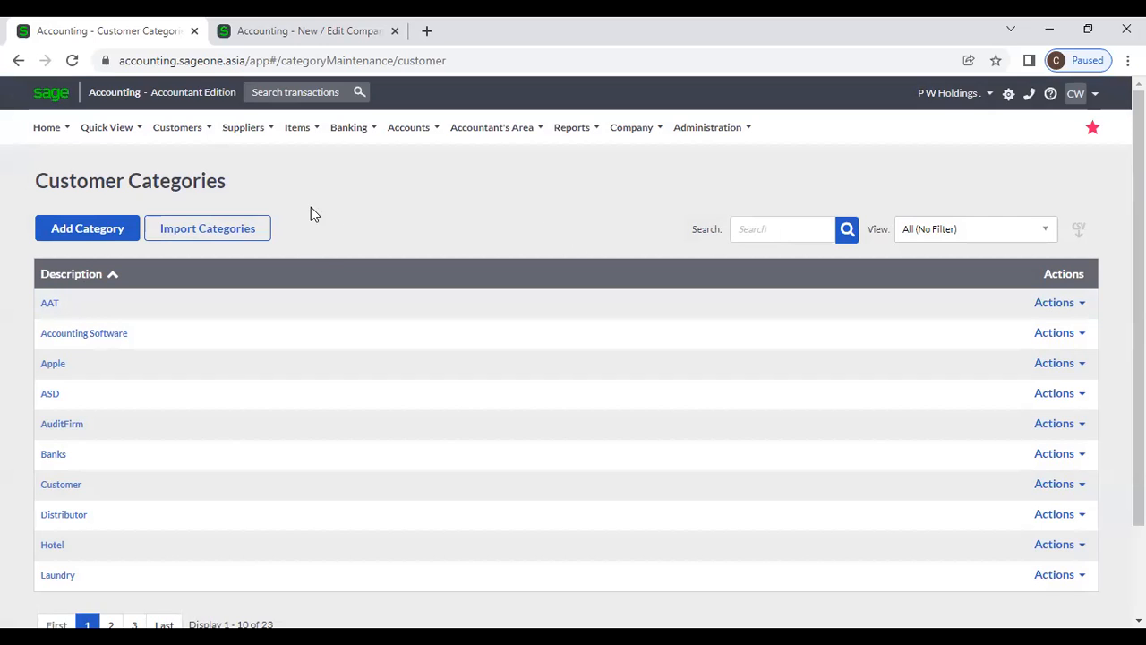
Review the available customer lists and transaction types, and open the list of Customer Quotes
{"action": "left_click", "coordinate": [186, 132]}
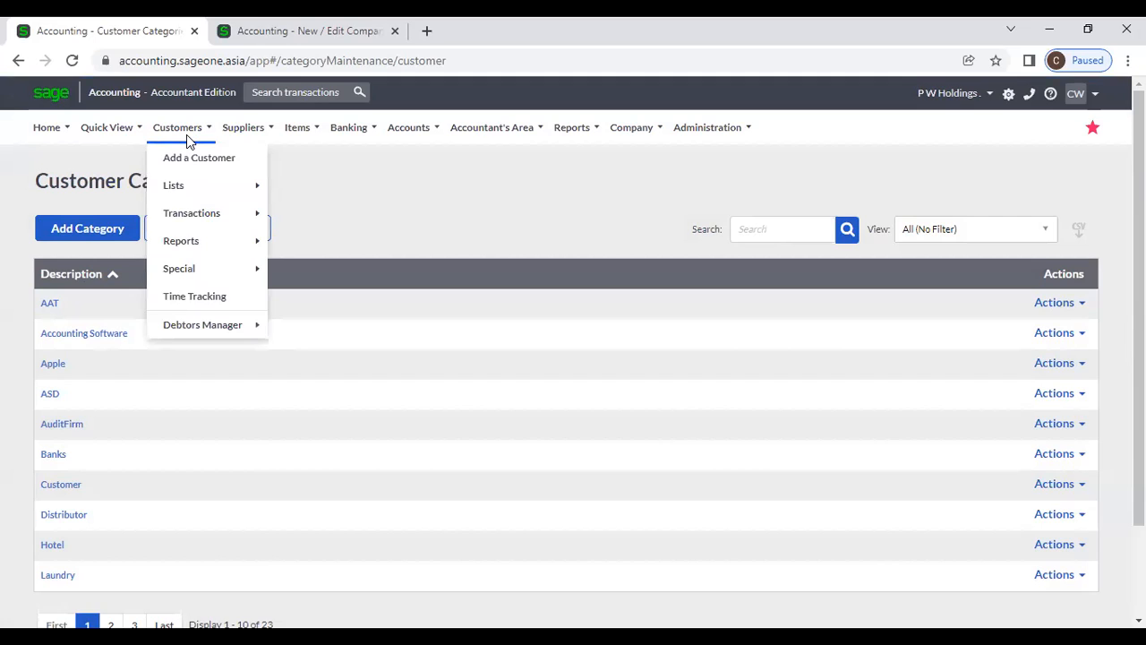
{"action": "mouse_move", "coordinate": [197, 185]}
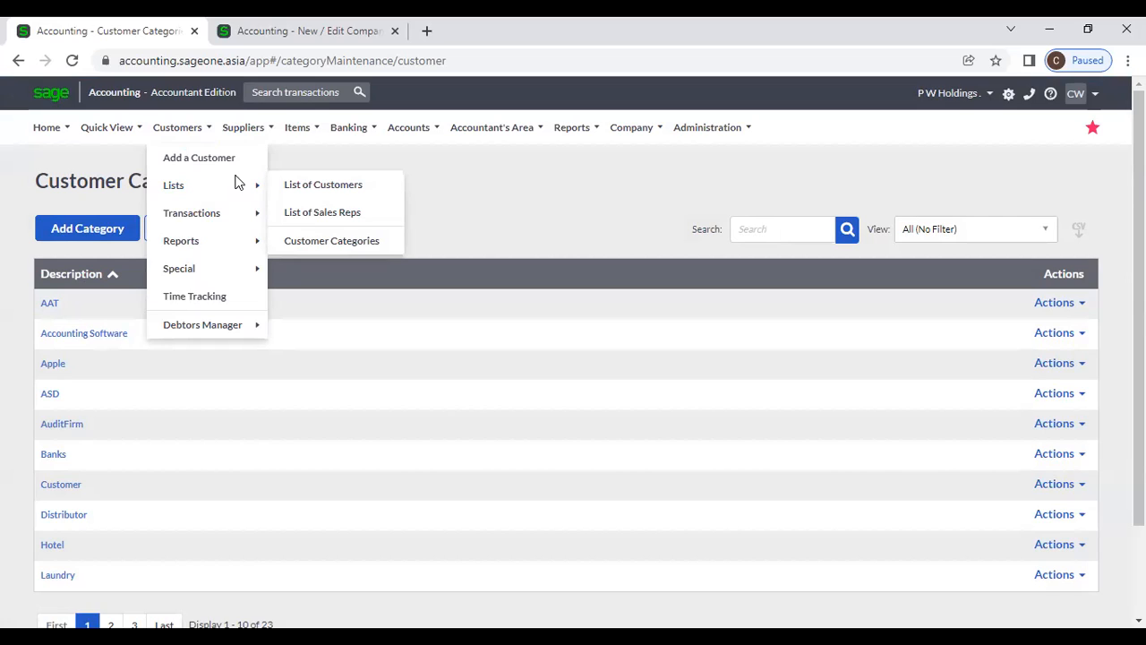
{"action": "mouse_move", "coordinate": [235, 221]}
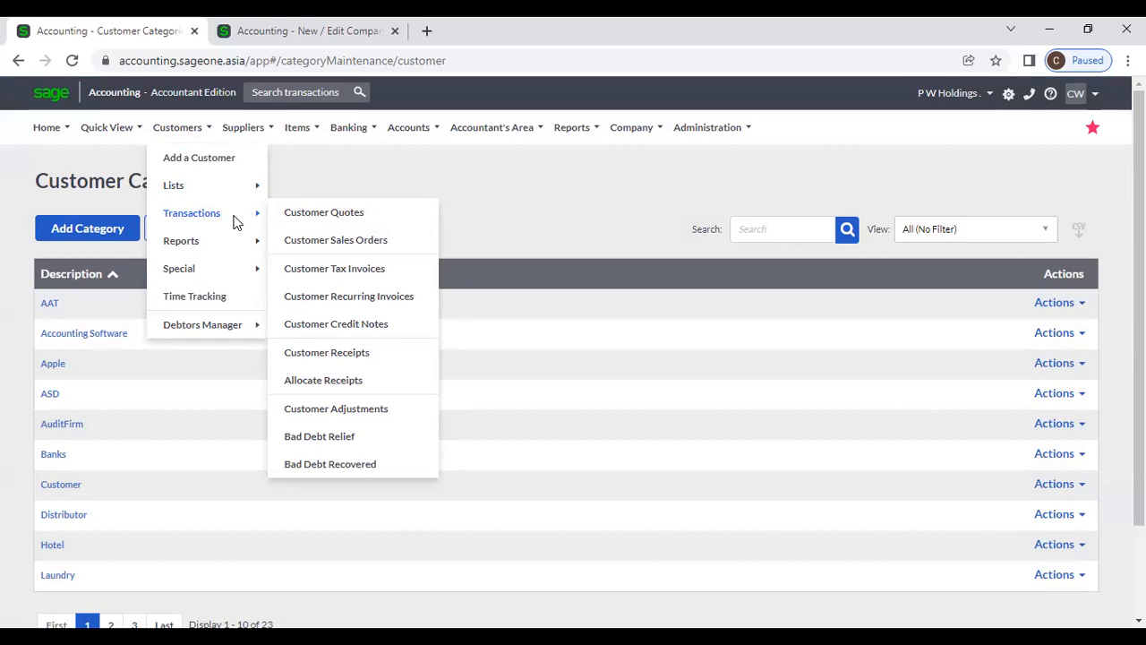
{"action": "left_click", "coordinate": [319, 220]}
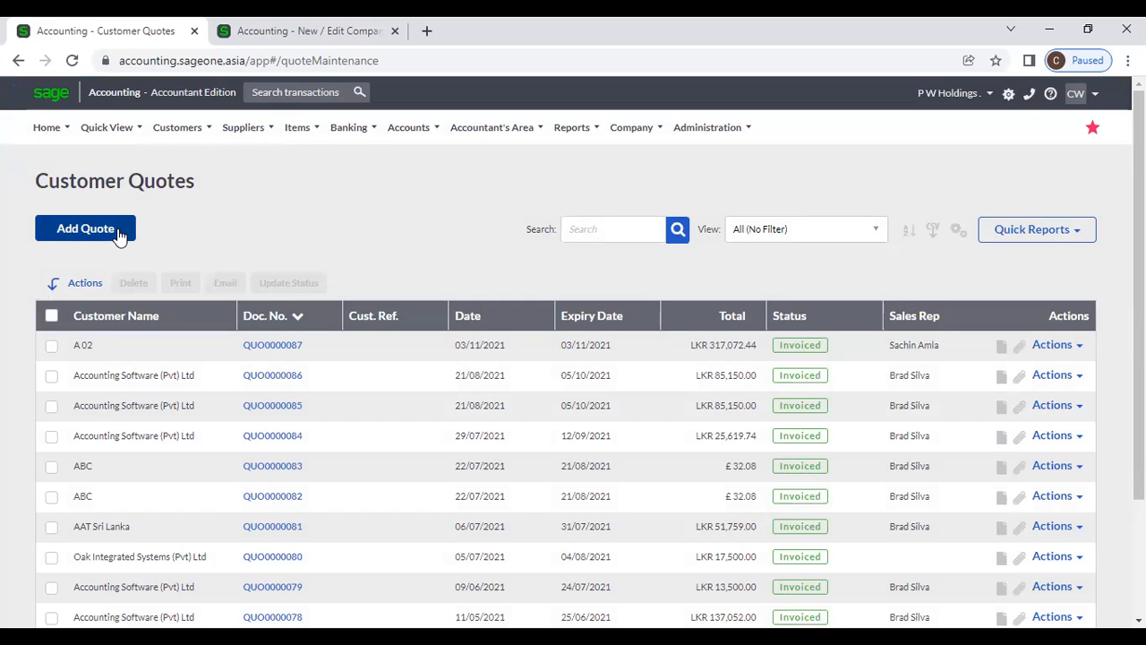
Open the Document Numbers page of the Company Settings to view the numbering for each document type
{"action": "left_click", "coordinate": [284, 31]}
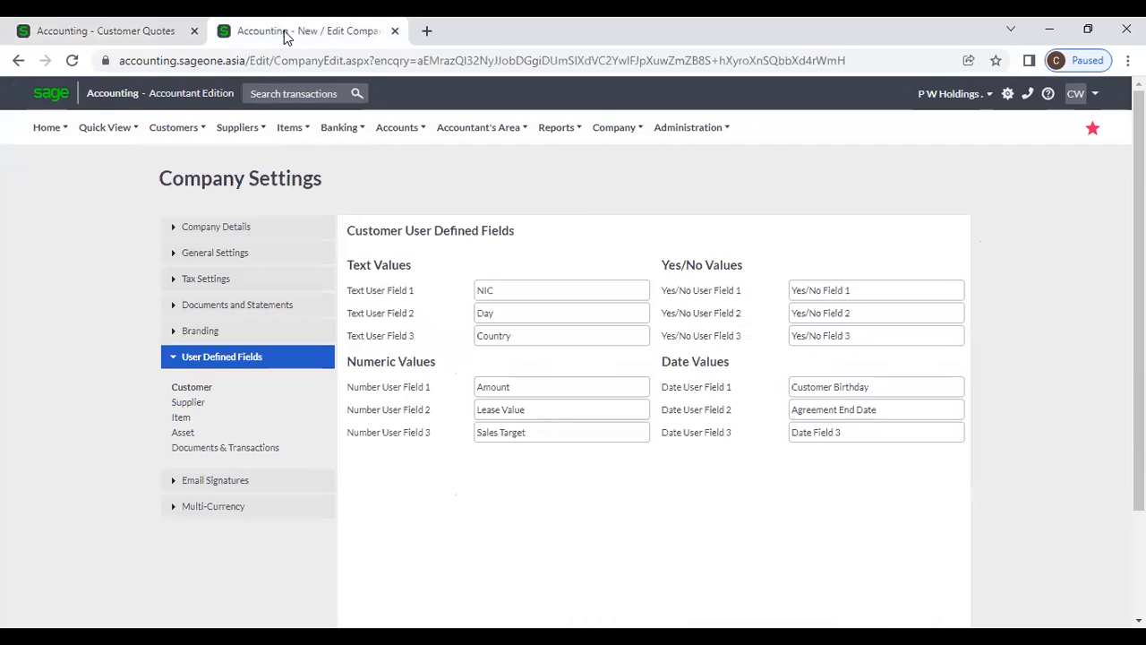
{"action": "mouse_move", "coordinate": [614, 127]}
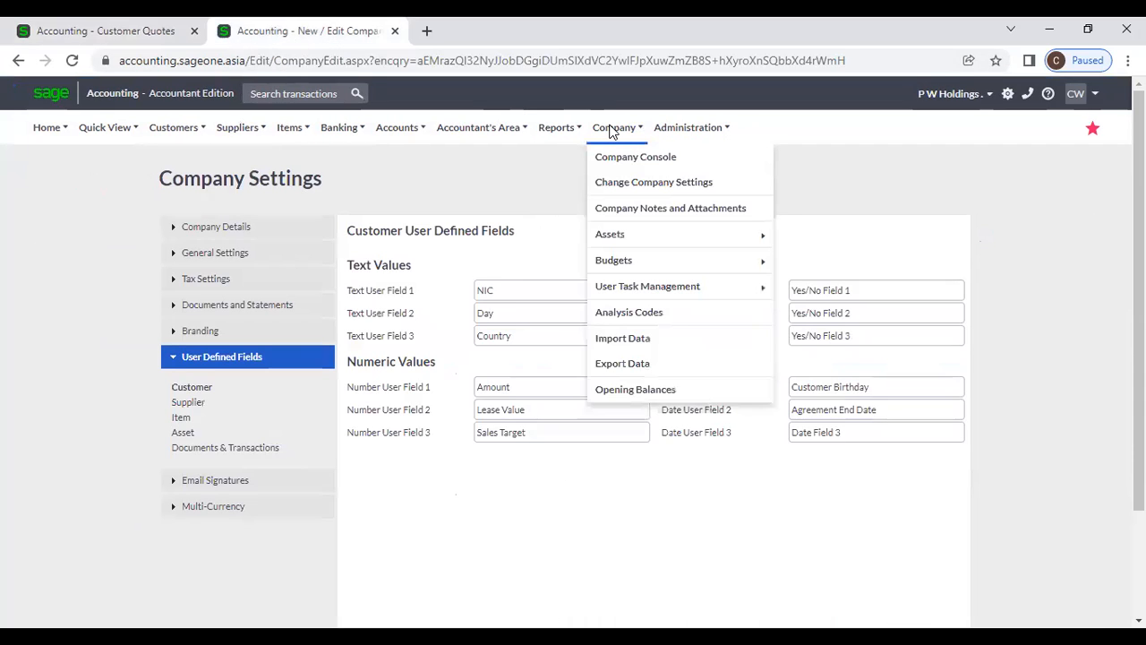
{"action": "left_click", "coordinate": [616, 182]}
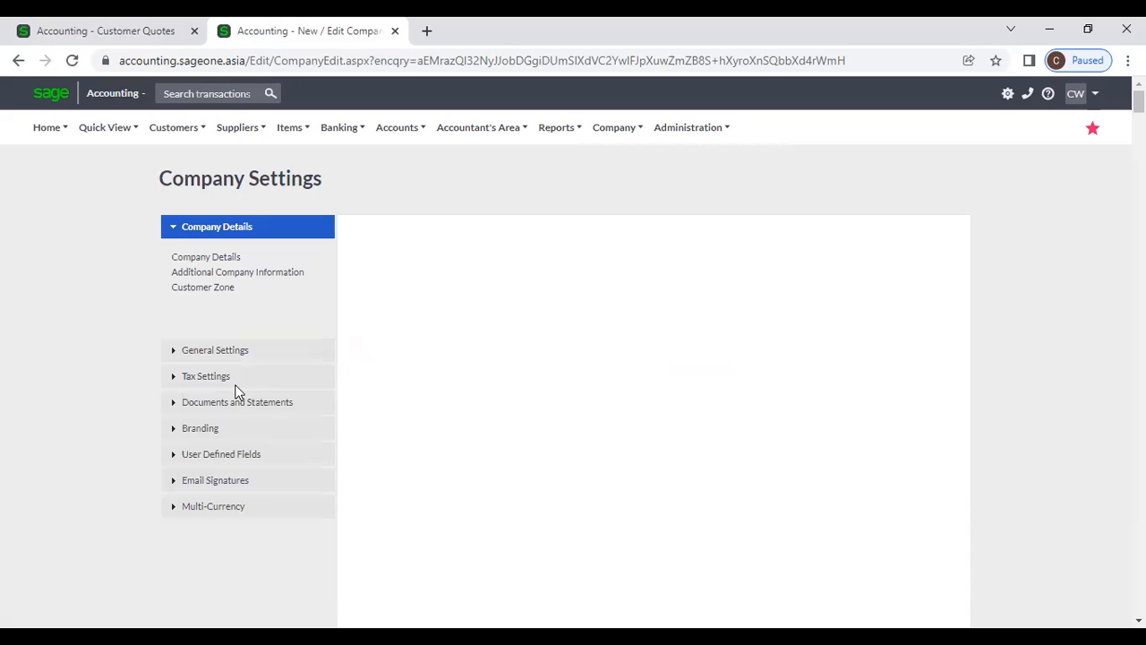
{"action": "left_click", "coordinate": [238, 404]}
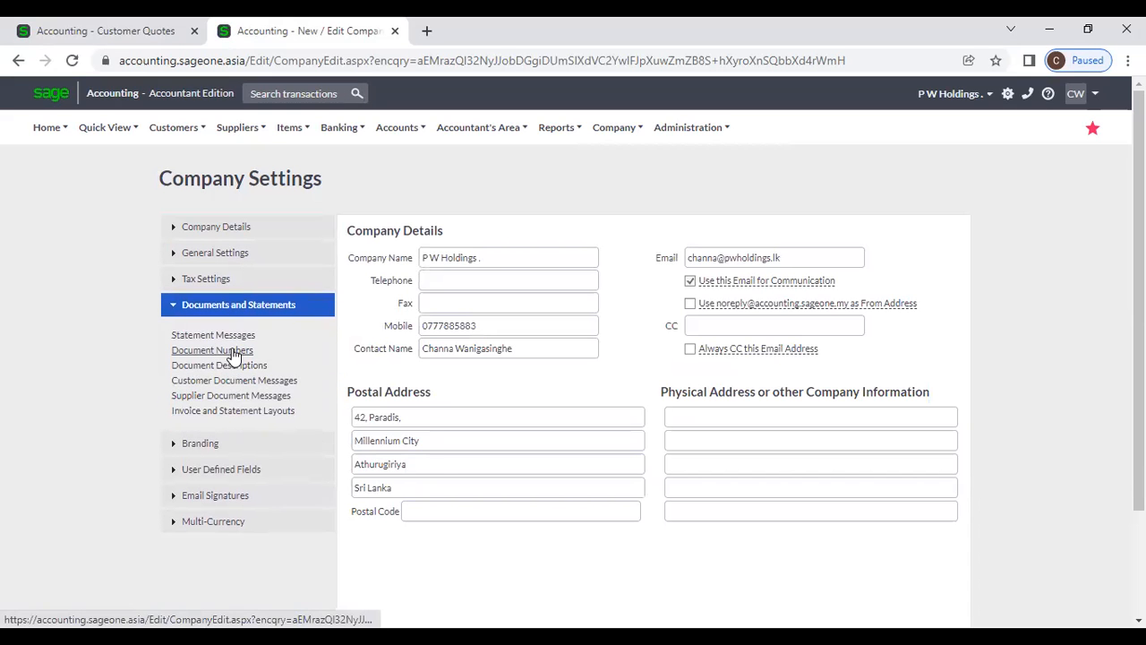
{"action": "left_click", "coordinate": [231, 351]}
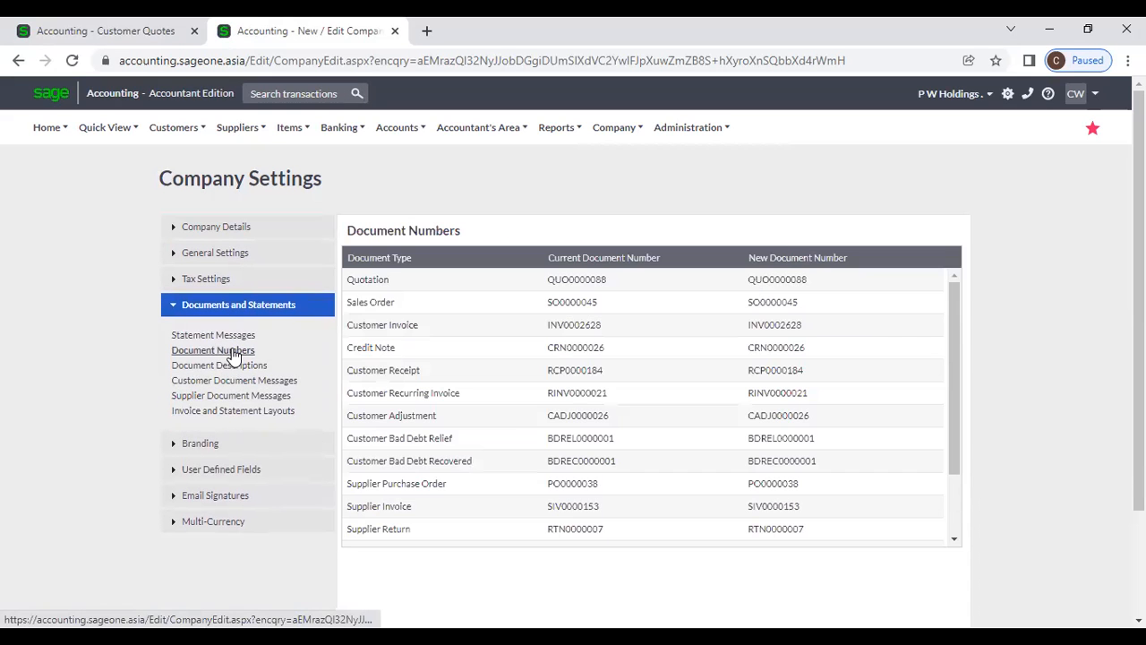
Examine the editable new document numbers for Quotation and Customer Invoice without changing them
{"action": "left_click", "coordinate": [802, 280]}
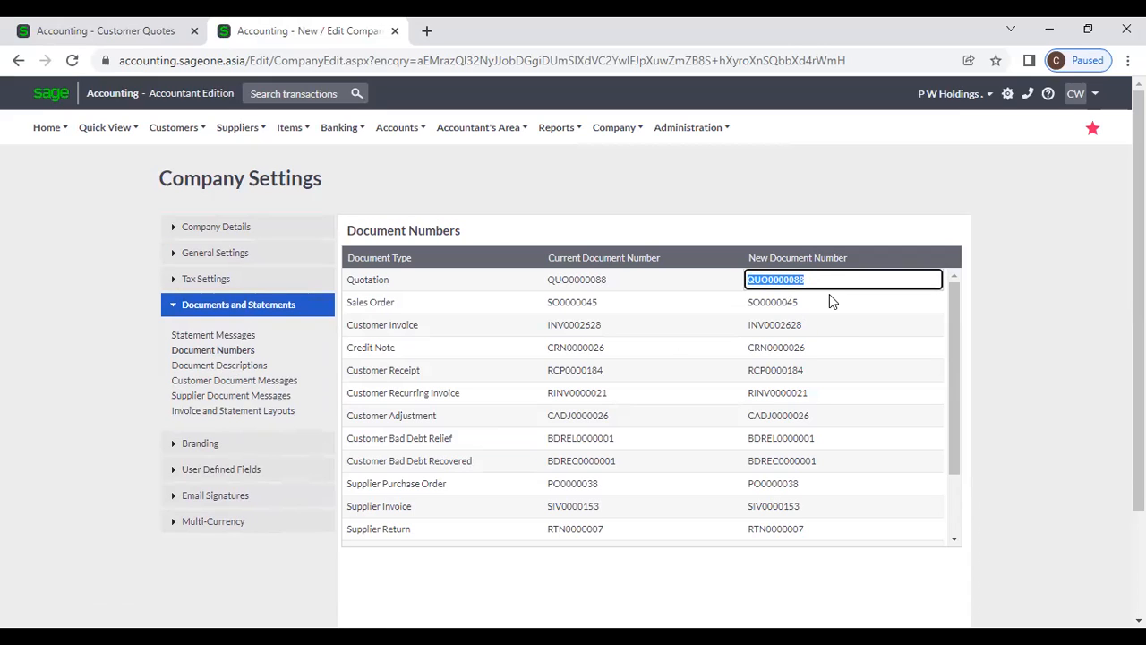
{"action": "left_click", "coordinate": [827, 326]}
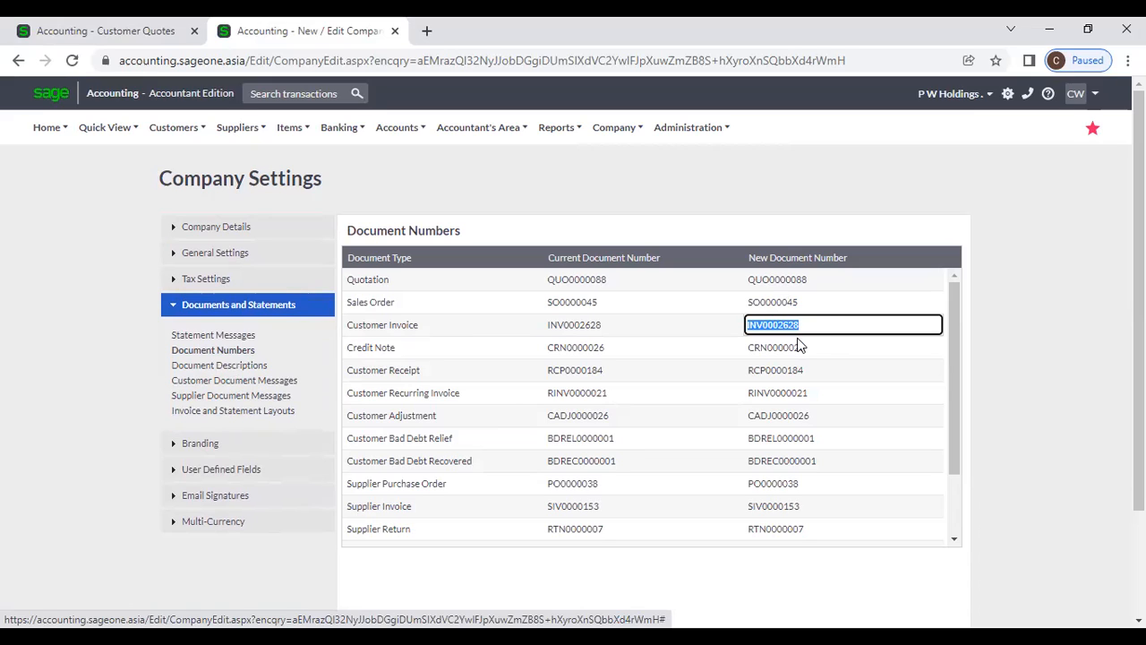
{"action": "left_click", "coordinate": [1018, 343]}
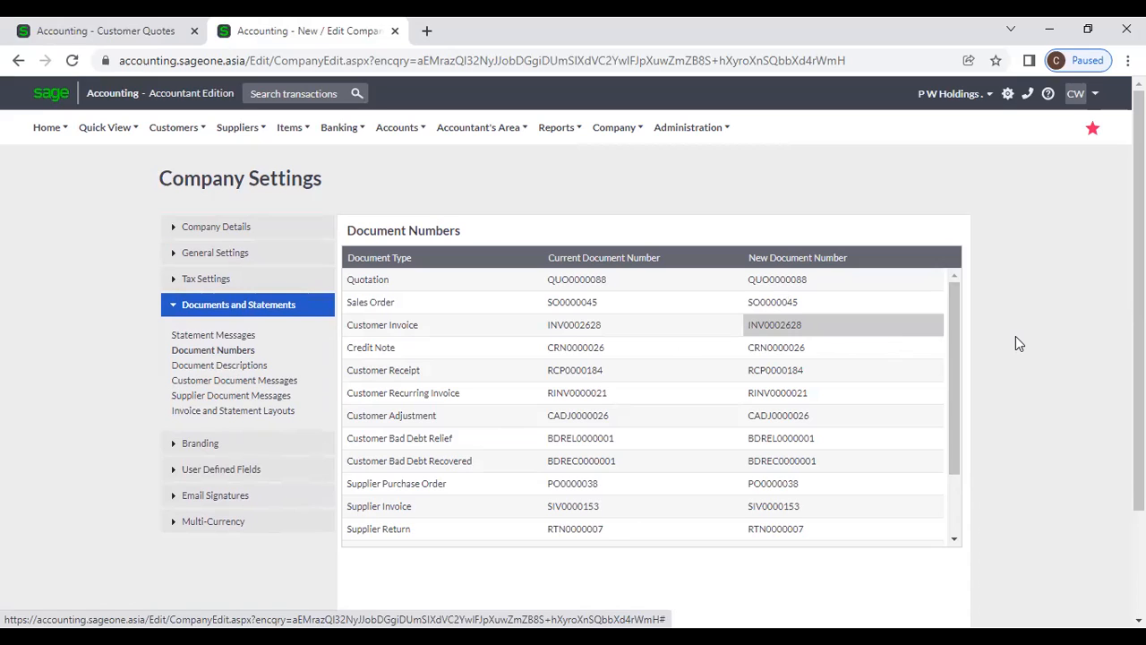
{"action": "left_click", "coordinate": [875, 324]}
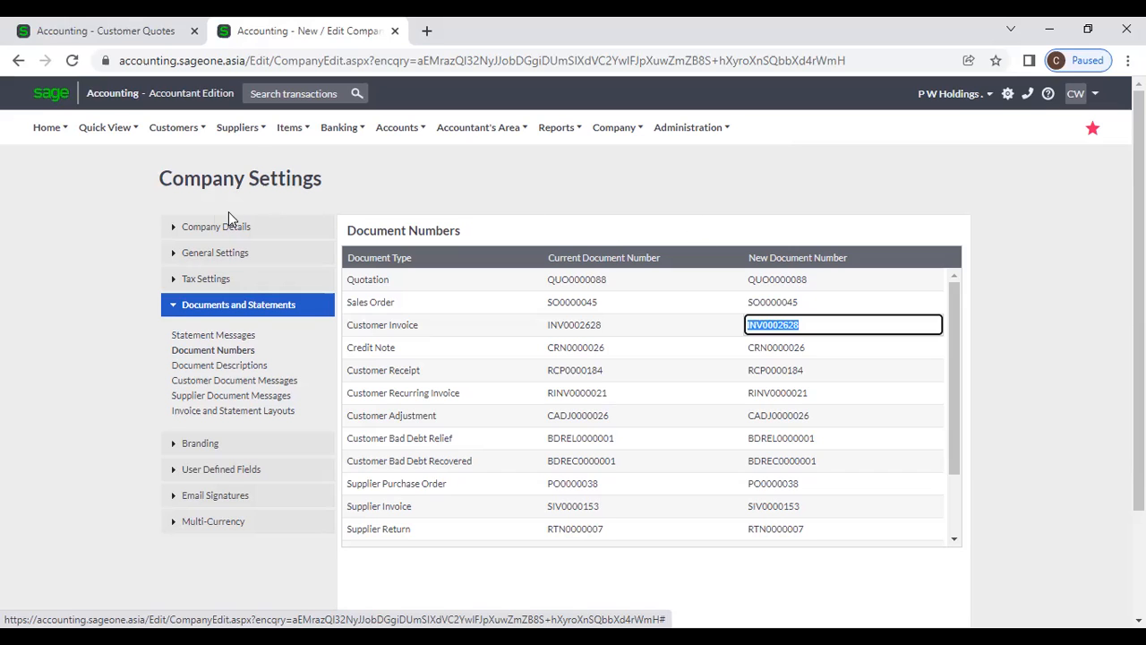
Return to the Customer Quotes list and start a new quote
{"action": "left_click", "coordinate": [173, 136]}
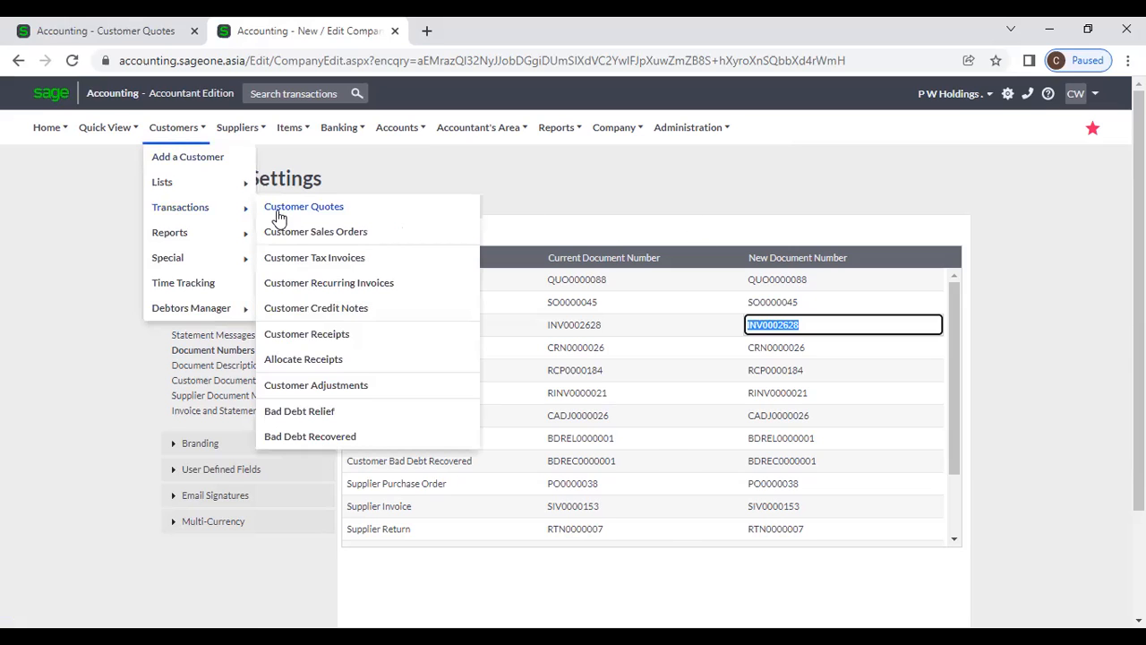
{"action": "left_click", "coordinate": [113, 33]}
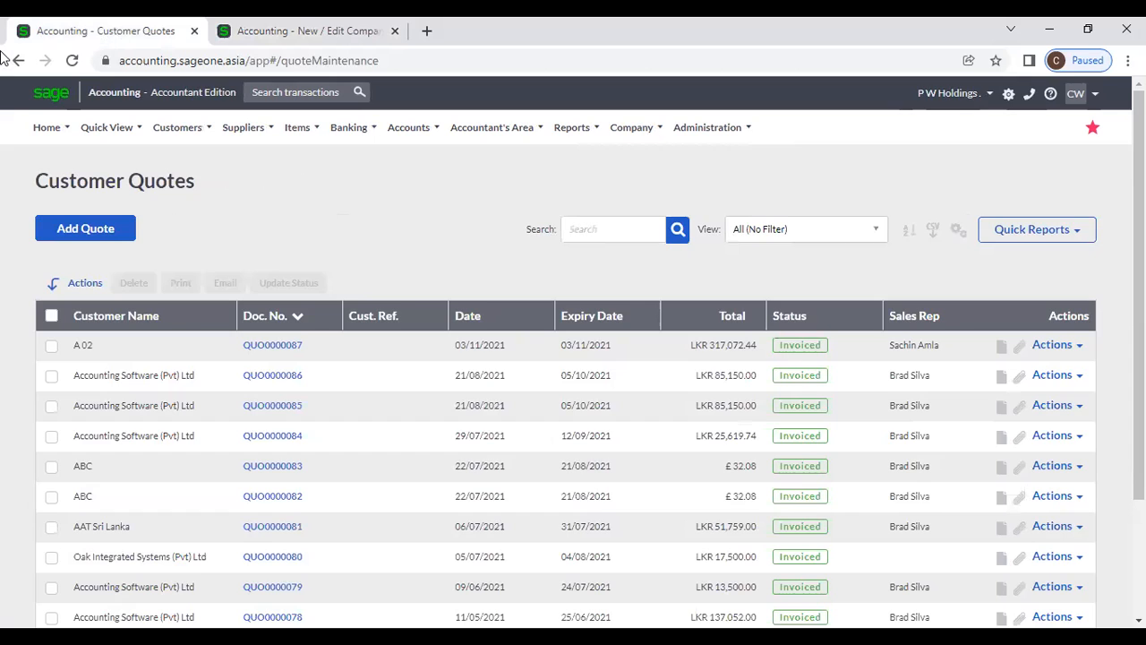
{"action": "left_click", "coordinate": [177, 127]}
{"action": "mouse_move", "coordinate": [186, 210]}
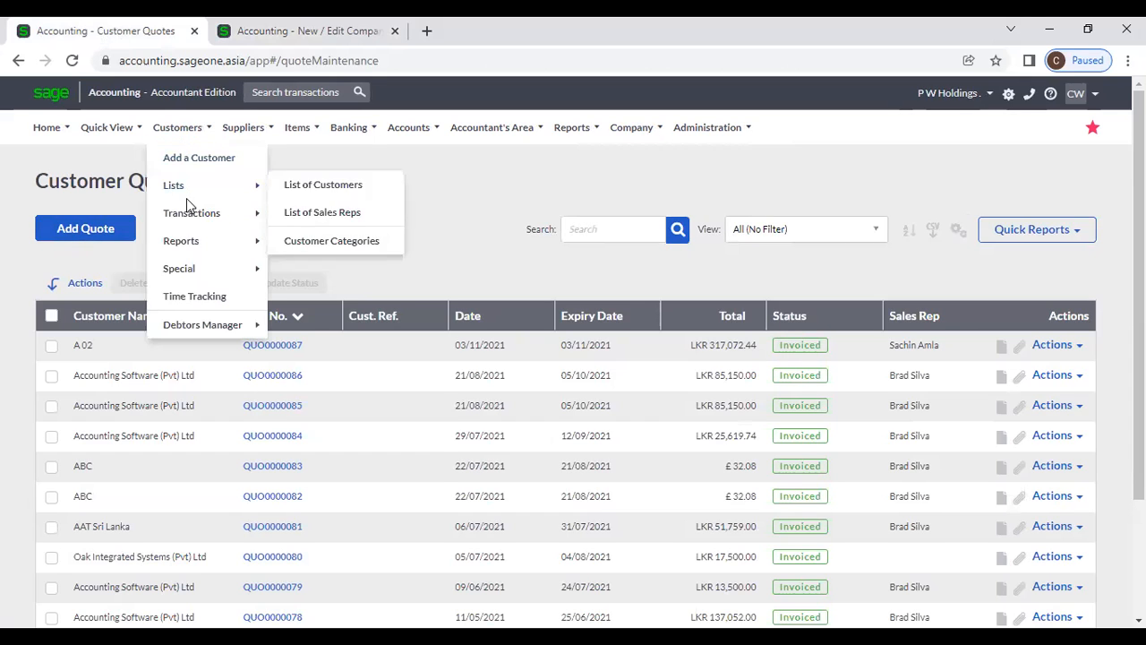
{"action": "left_click", "coordinate": [294, 218]}
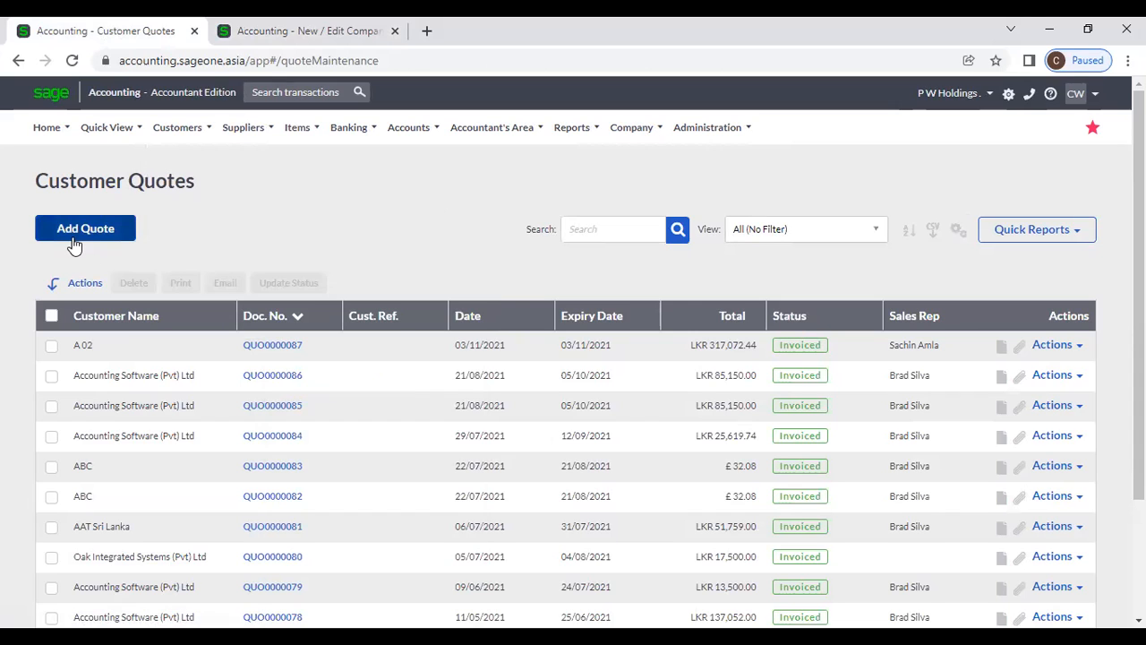
{"action": "left_click", "coordinate": [74, 238]}
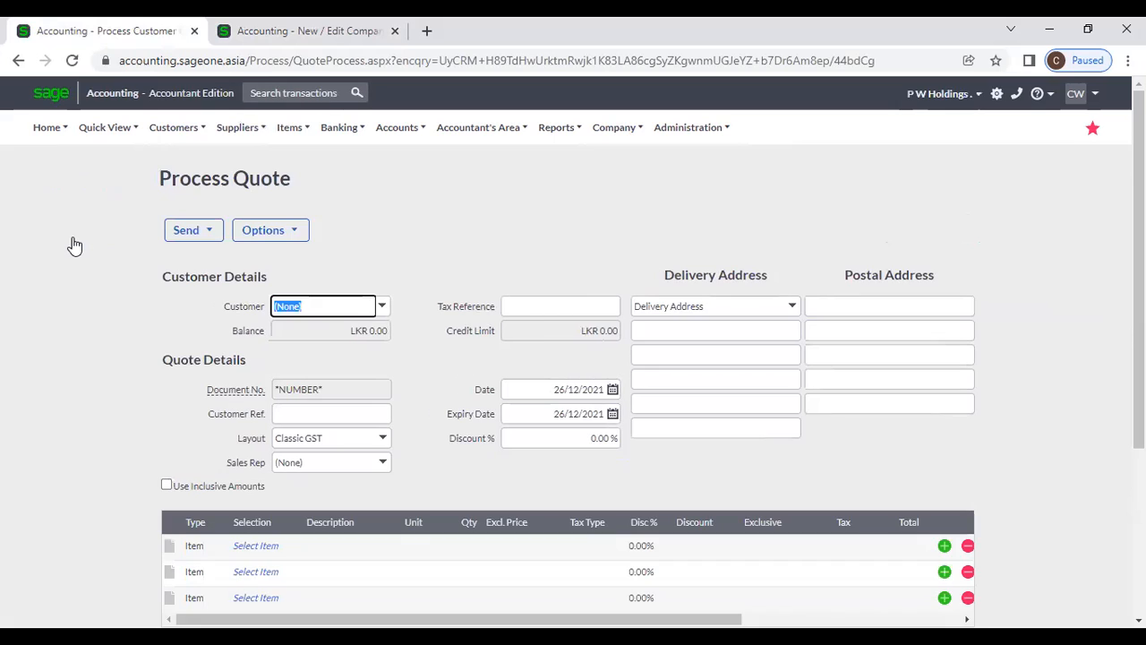
Select Accounting Software (Pvt) Ltd as the quote's customer and dismiss the sending options
{"action": "type", "text": "A"}
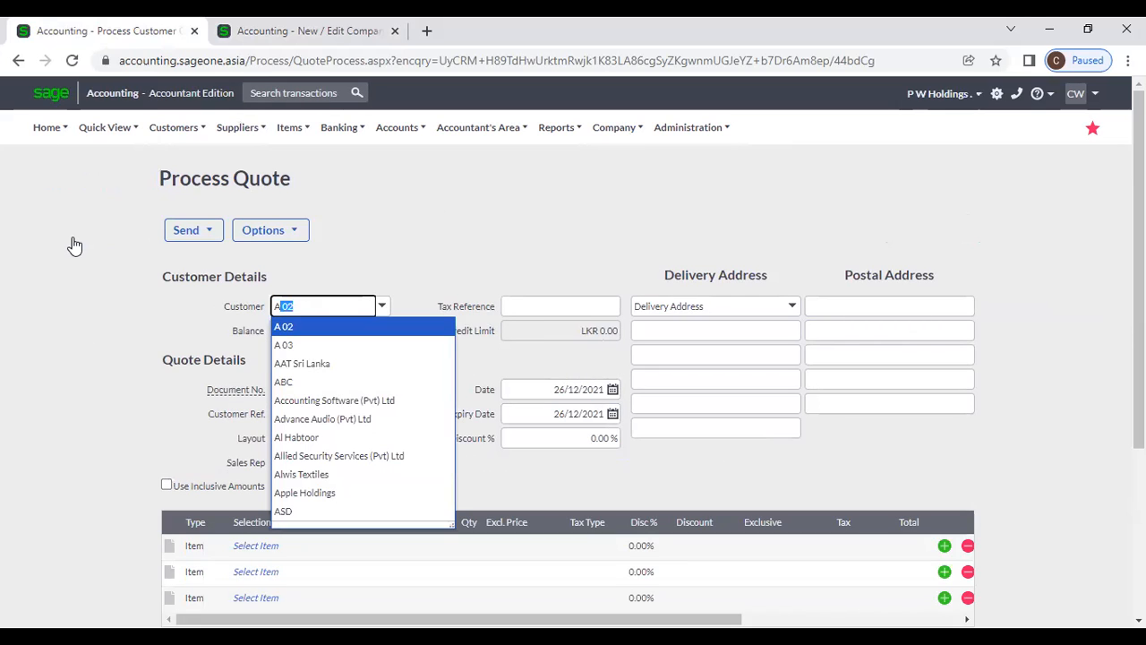
{"action": "type", "text": "ccounting Software (Pv"}
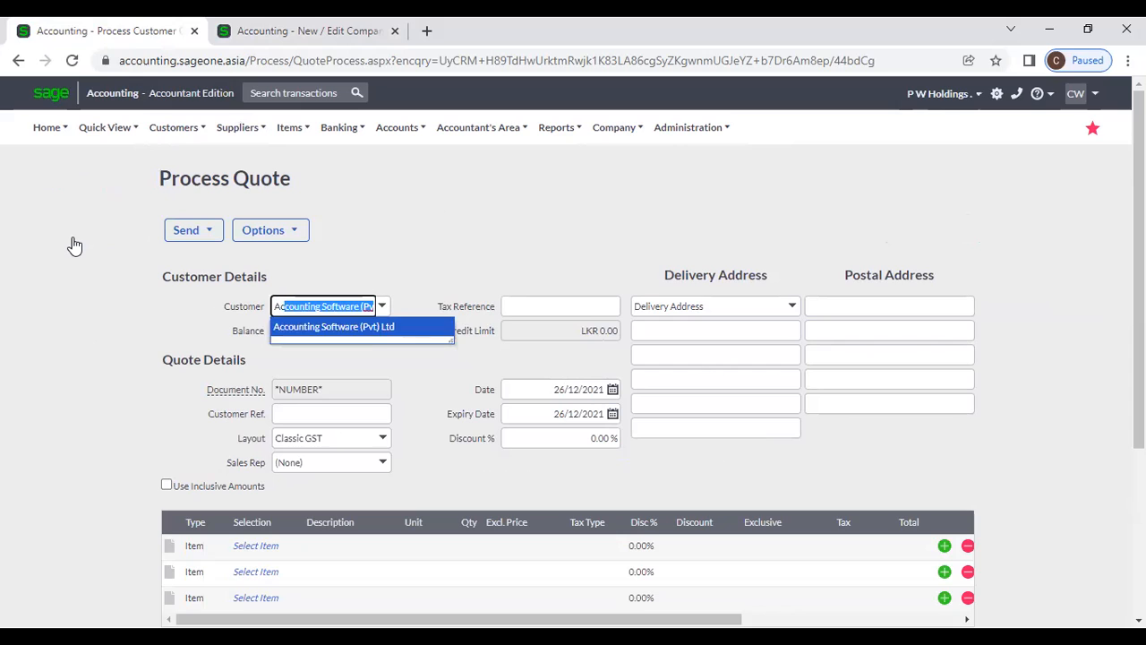
{"action": "key", "text": "Return"}
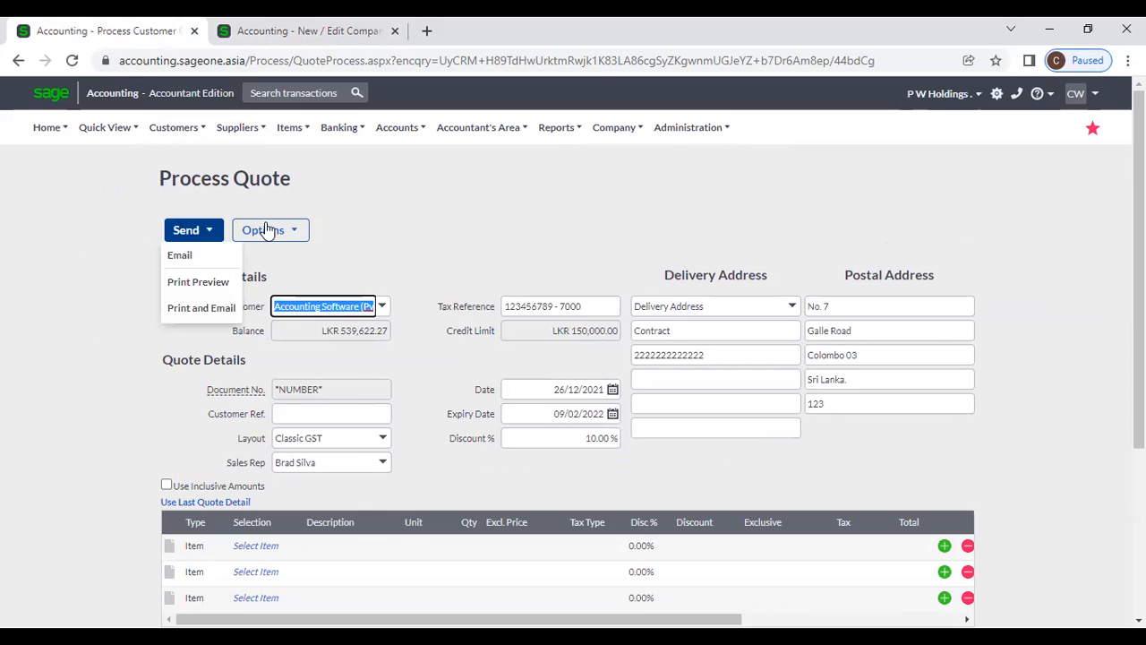
{"action": "left_click", "coordinate": [428, 201]}
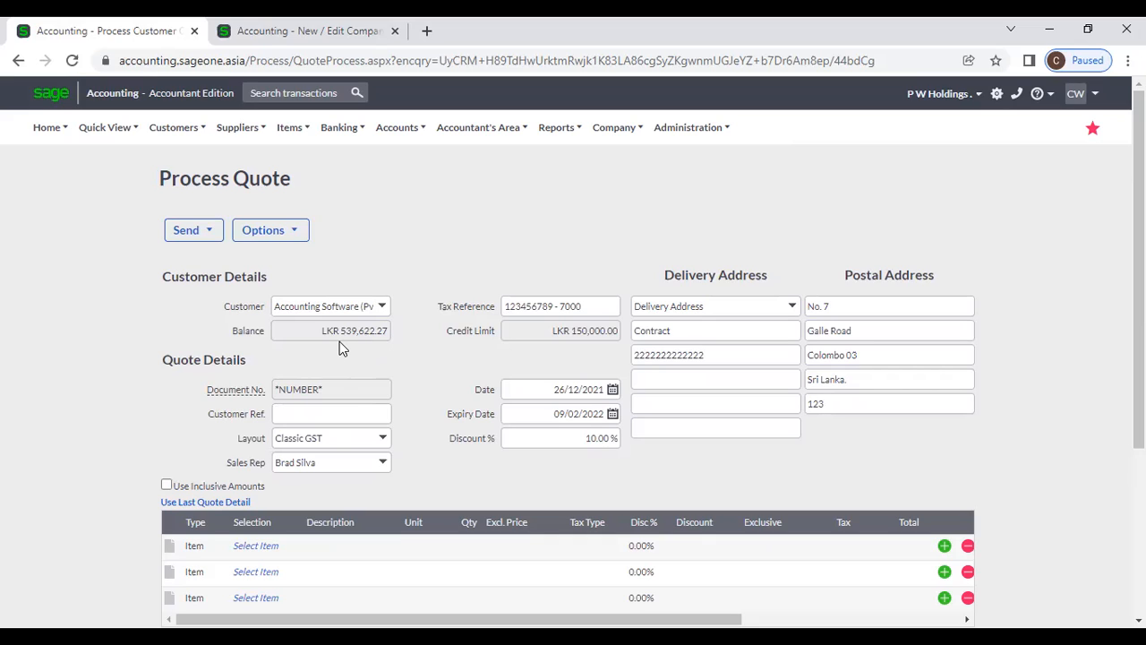
Examine the quote's tax reference, credit limit, item lines and discount percentage without changing them
{"action": "triple_click", "coordinate": [537, 306]}
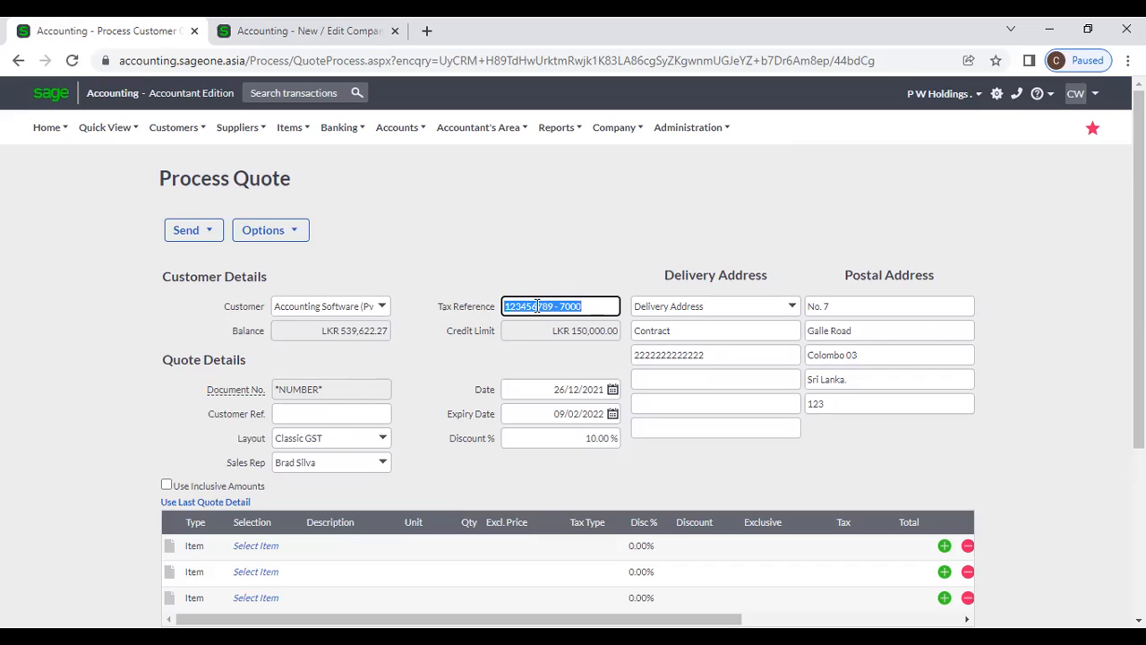
{"action": "left_click", "coordinate": [530, 331]}
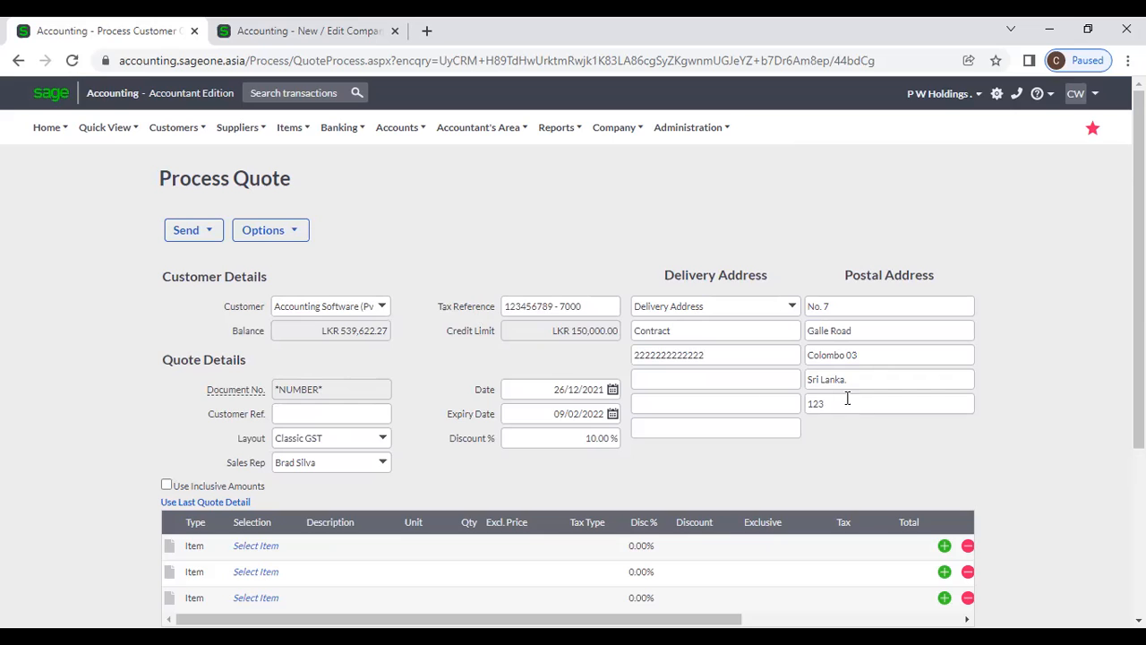
{"action": "scroll", "coordinate": [505, 459], "scroll_direction": "down", "scroll_amount": 1}
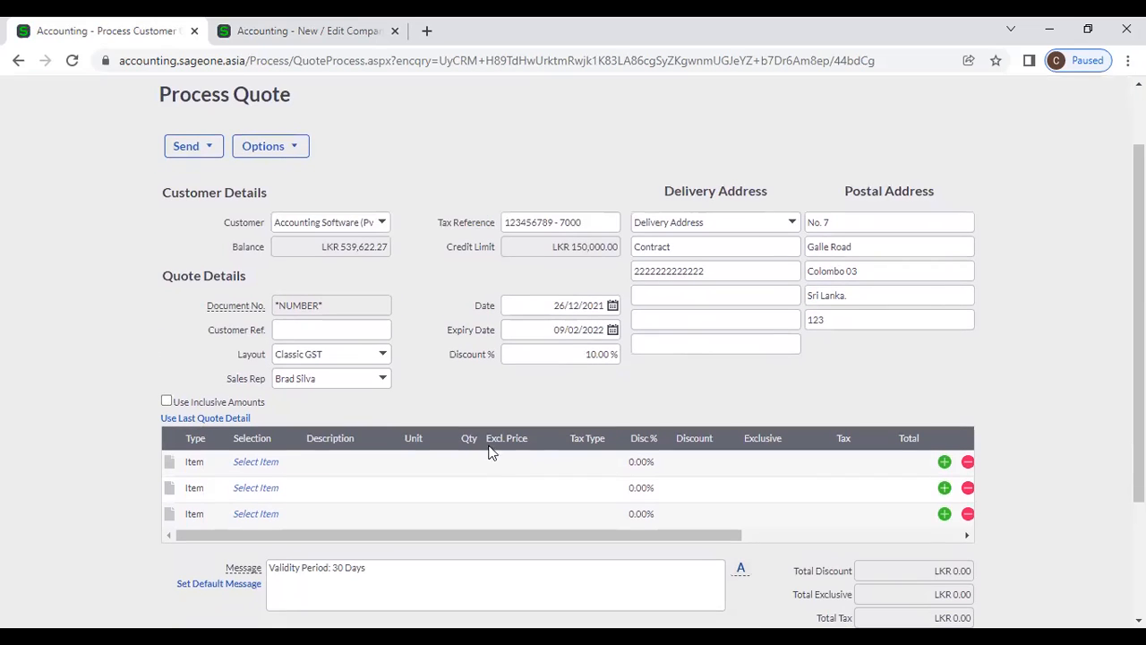
{"action": "left_click", "coordinate": [276, 463]}
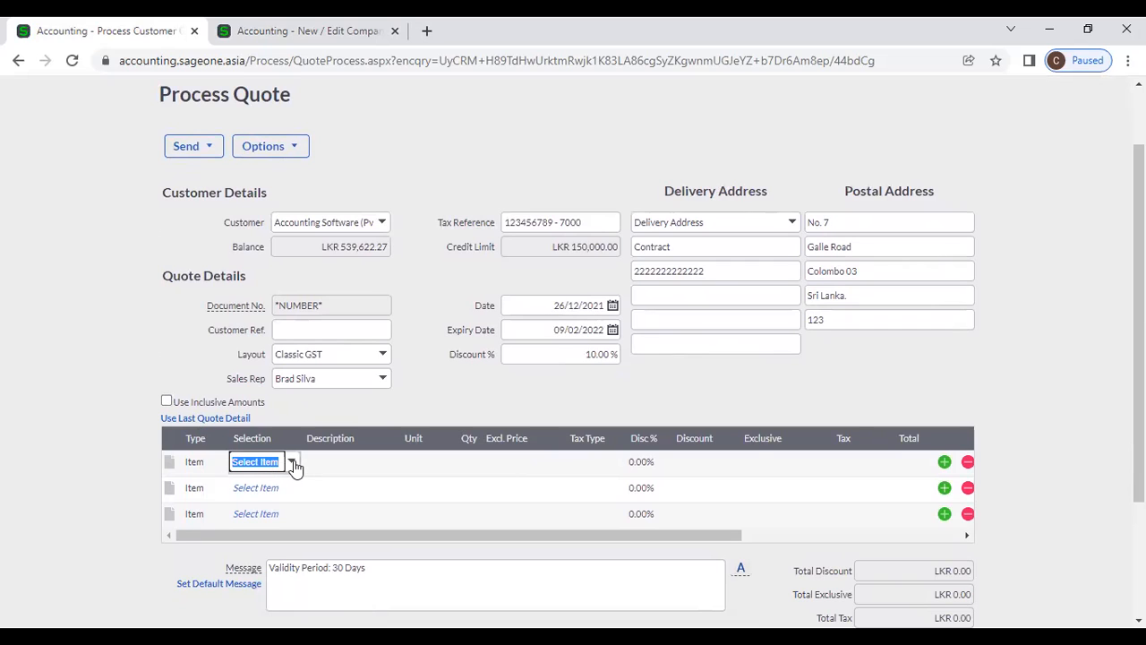
{"action": "left_click", "coordinate": [463, 408]}
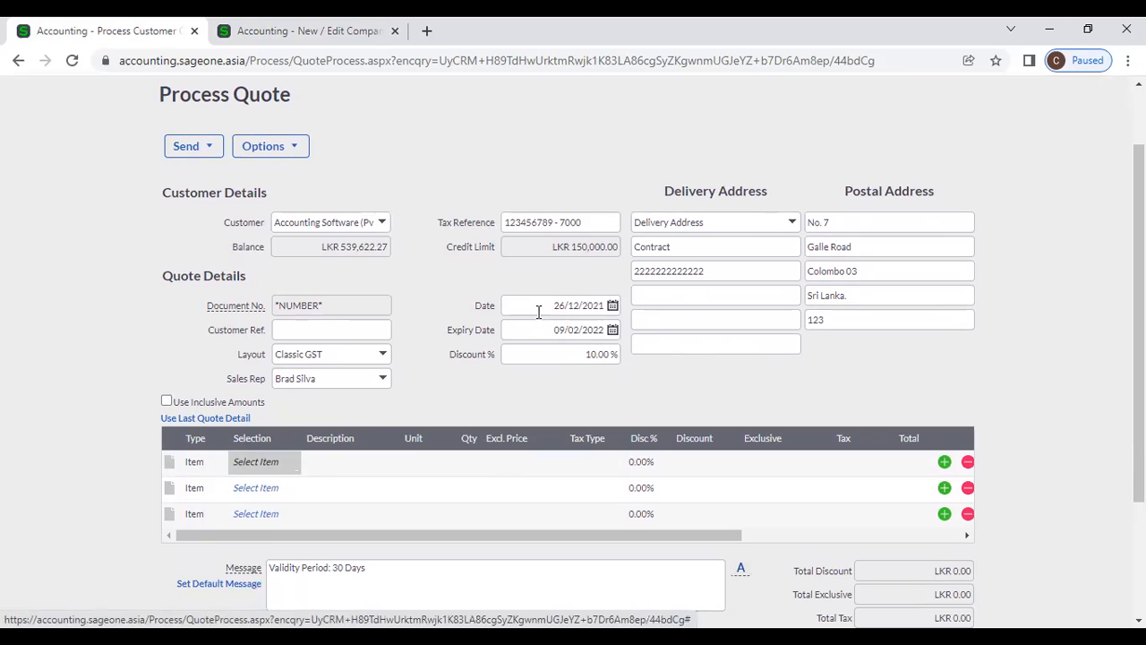
{"action": "left_click", "coordinate": [576, 354]}
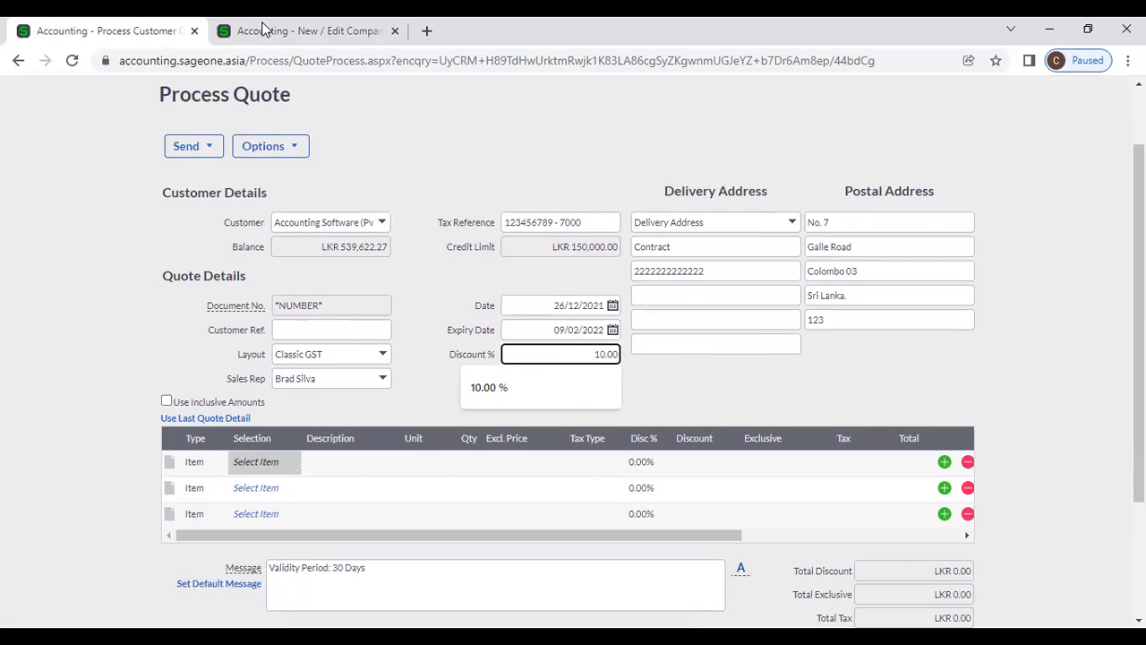
Open the customer record of Accounting Software (Pvt) Ltd from the List of Customers sorted by name, keeping the quote open
{"action": "left_click", "coordinate": [263, 30]}
{"action": "mouse_move", "coordinate": [230, 154]}
{"action": "mouse_move", "coordinate": [187, 143]}
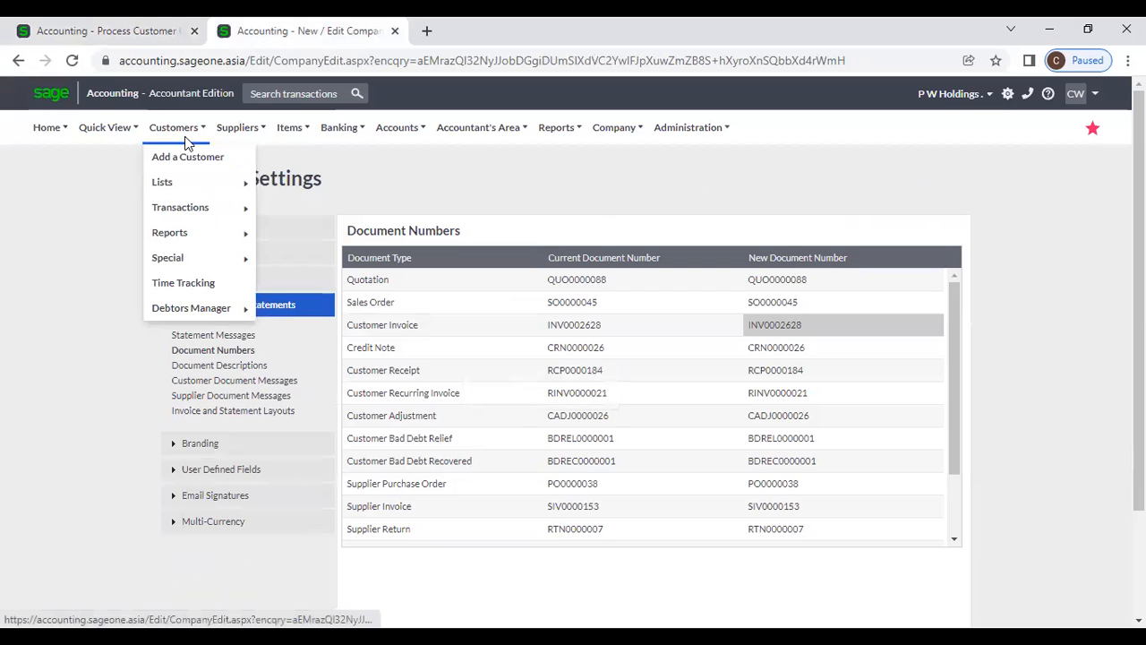
{"action": "mouse_move", "coordinate": [253, 184]}
{"action": "left_click", "coordinate": [301, 184]}
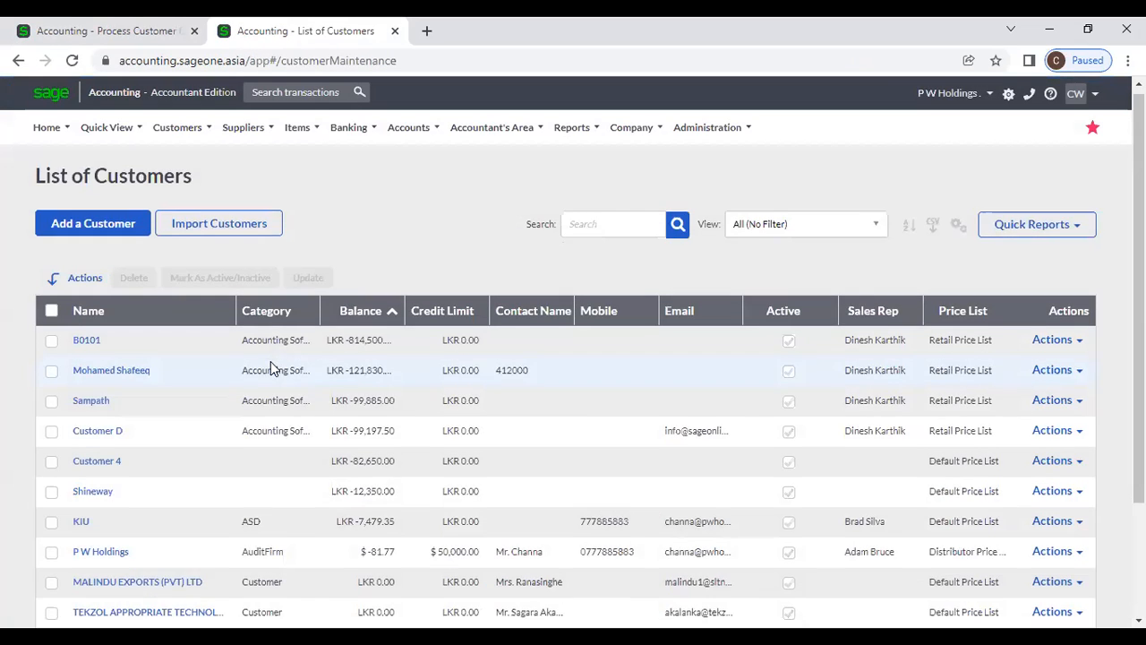
{"action": "scroll", "coordinate": [270, 361], "scroll_direction": "down", "scroll_amount": 1}
{"action": "left_click", "coordinate": [122, 233]}
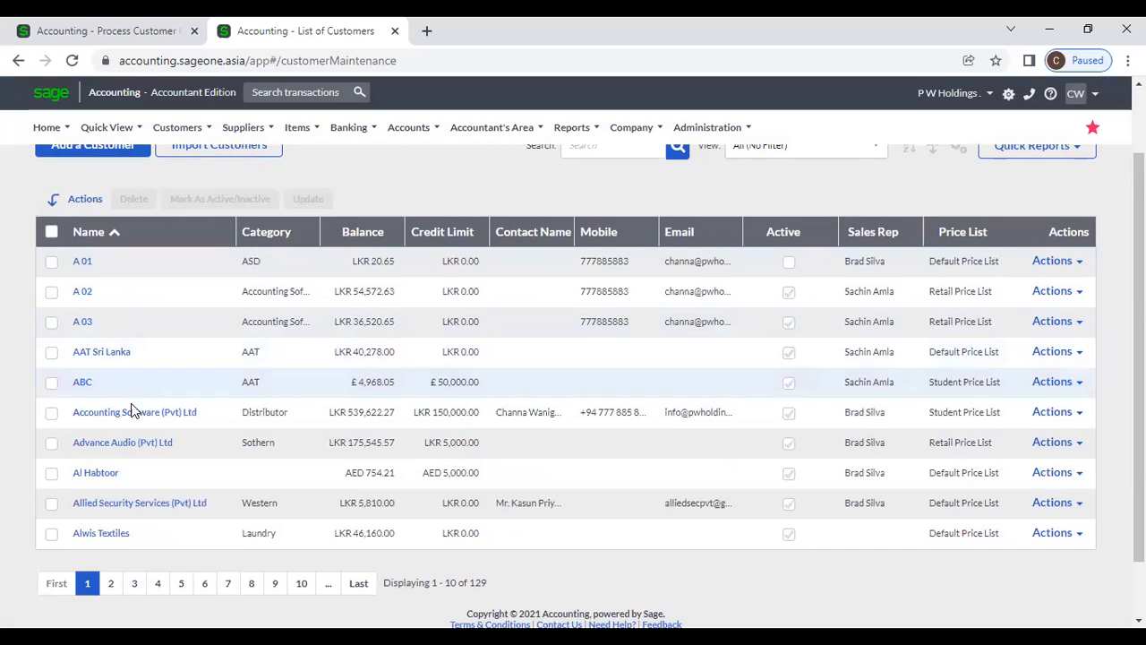
{"action": "left_click", "coordinate": [135, 419]}
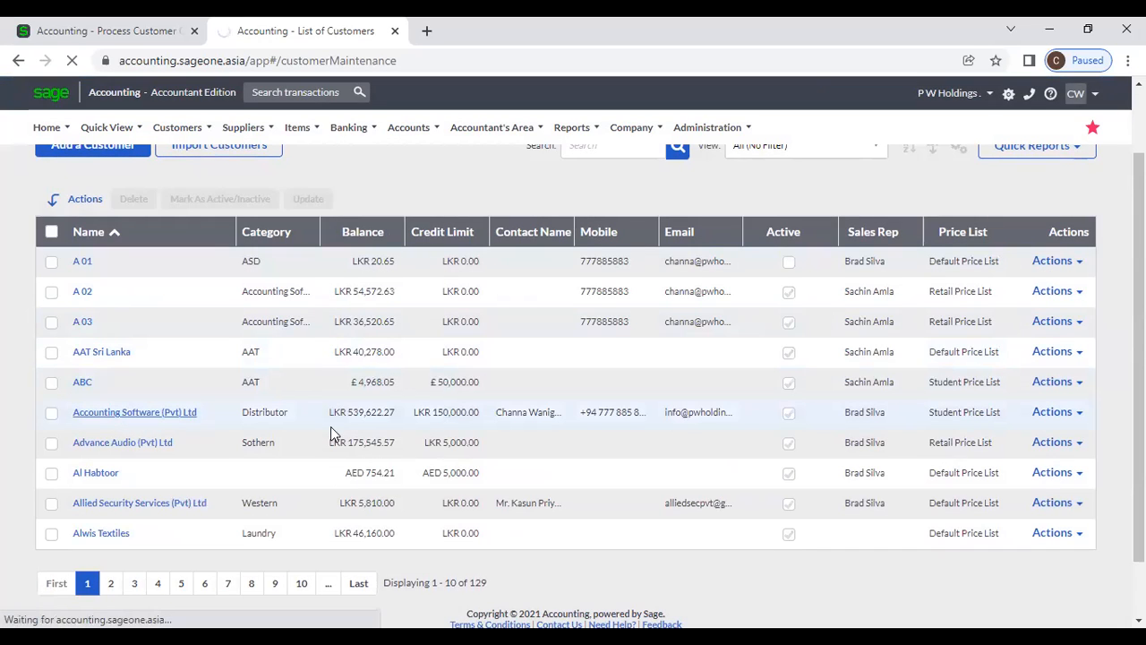
Examine the Default Discount among the customer's default settings
{"action": "scroll", "coordinate": [775, 483], "scroll_direction": "down", "scroll_amount": 5}
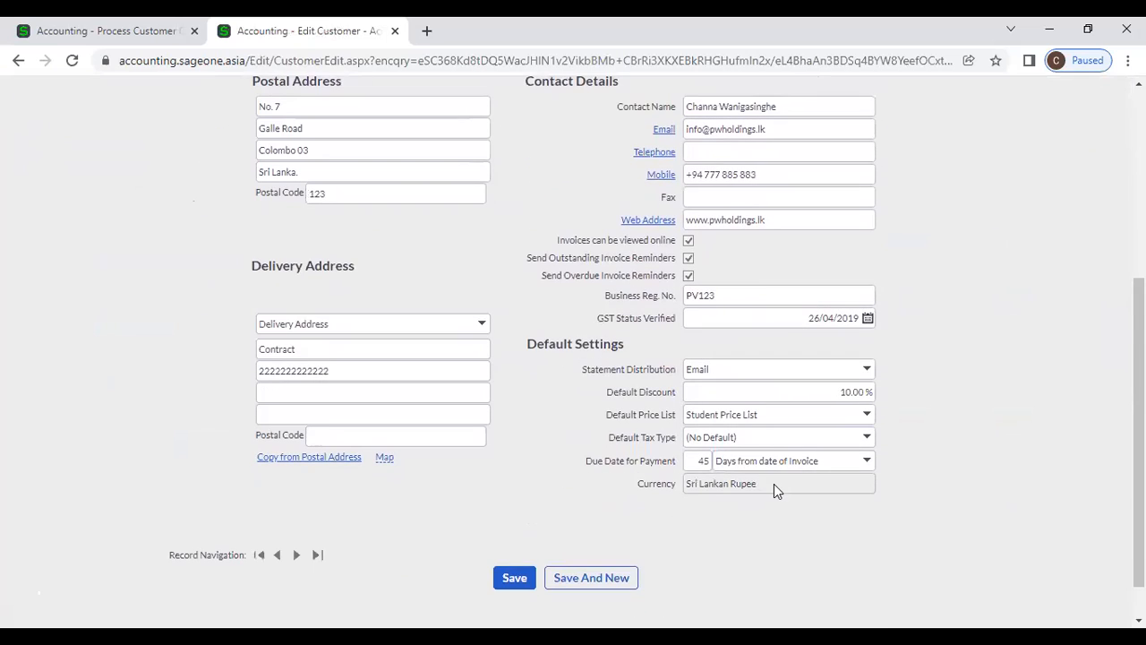
{"action": "left_click", "coordinate": [836, 393]}
{"action": "left_click", "coordinate": [967, 404]}
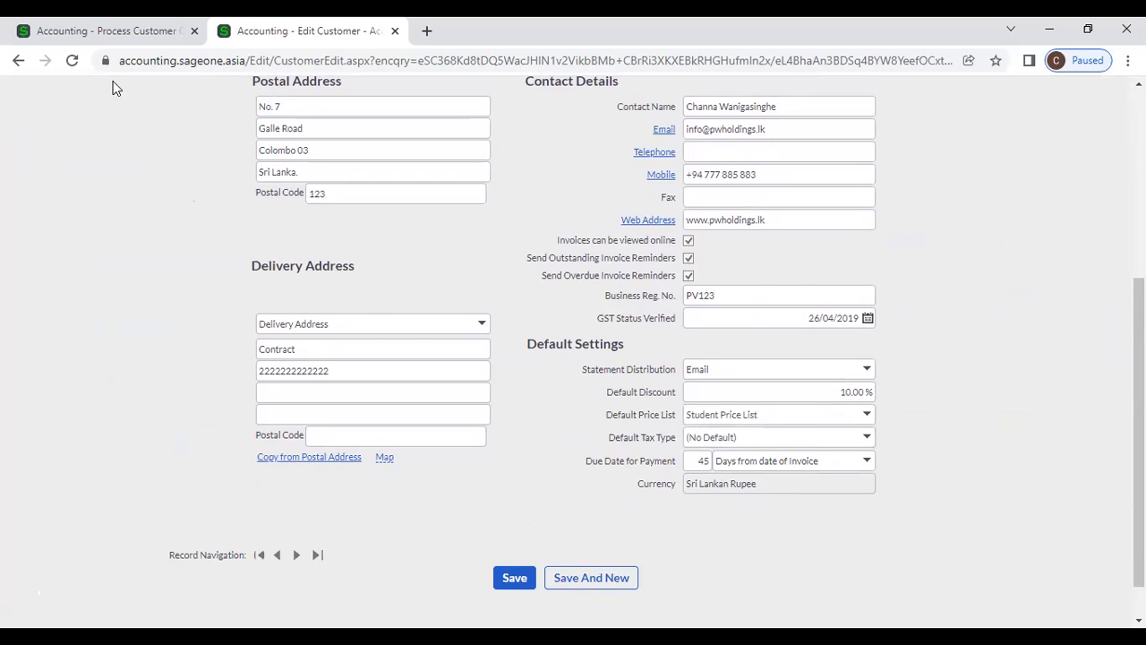
Return to the quote and clear its discount percentage to 0.00 %
{"action": "left_click", "coordinate": [51, 26]}
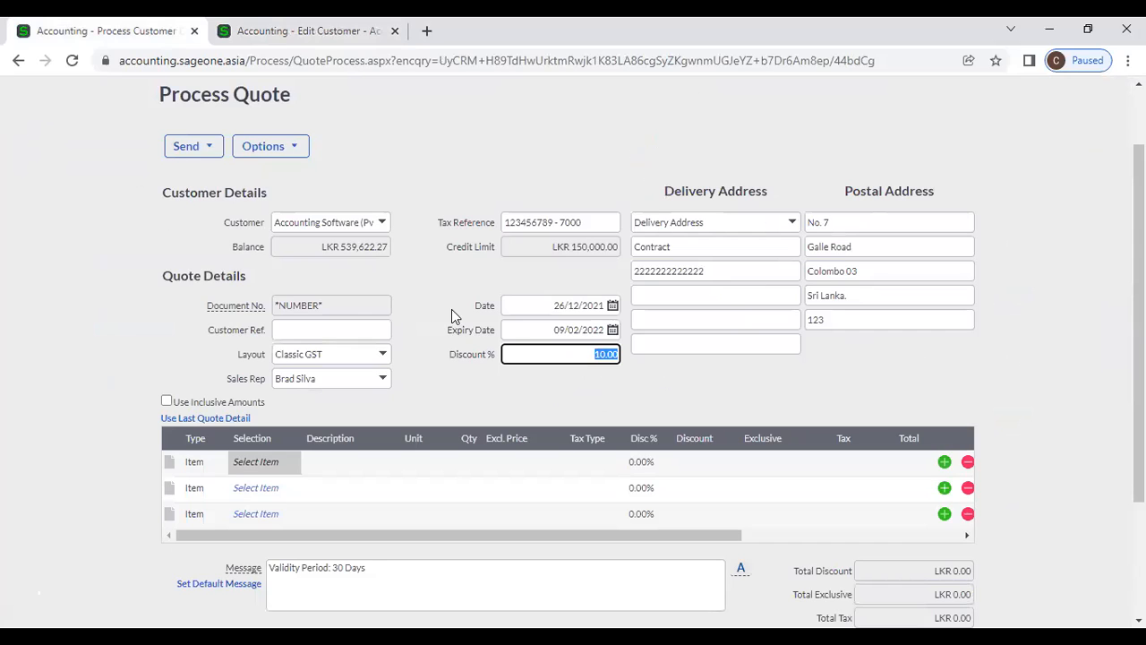
{"action": "key", "text": "BackSpace"}
{"action": "left_click", "coordinate": [585, 384]}
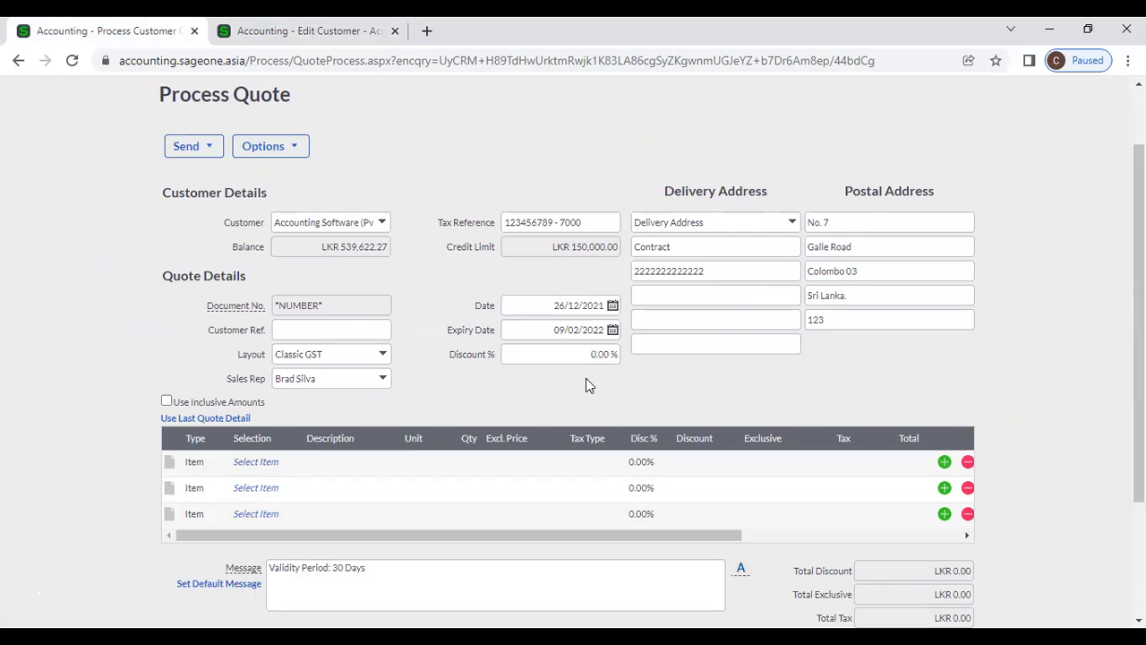
Add the item FAO, Finance & Accounting Outsourcing, to the first quote line with an exclusive price of LKR 50,000
{"action": "left_click", "coordinate": [270, 463]}
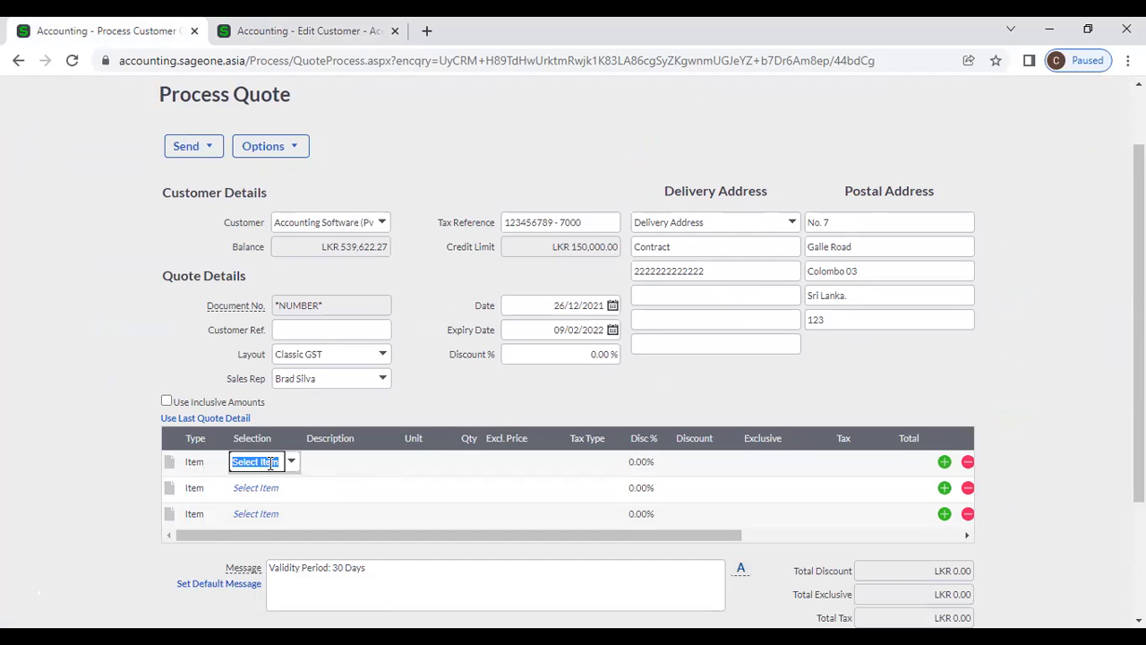
{"action": "left_click", "coordinate": [292, 467]}
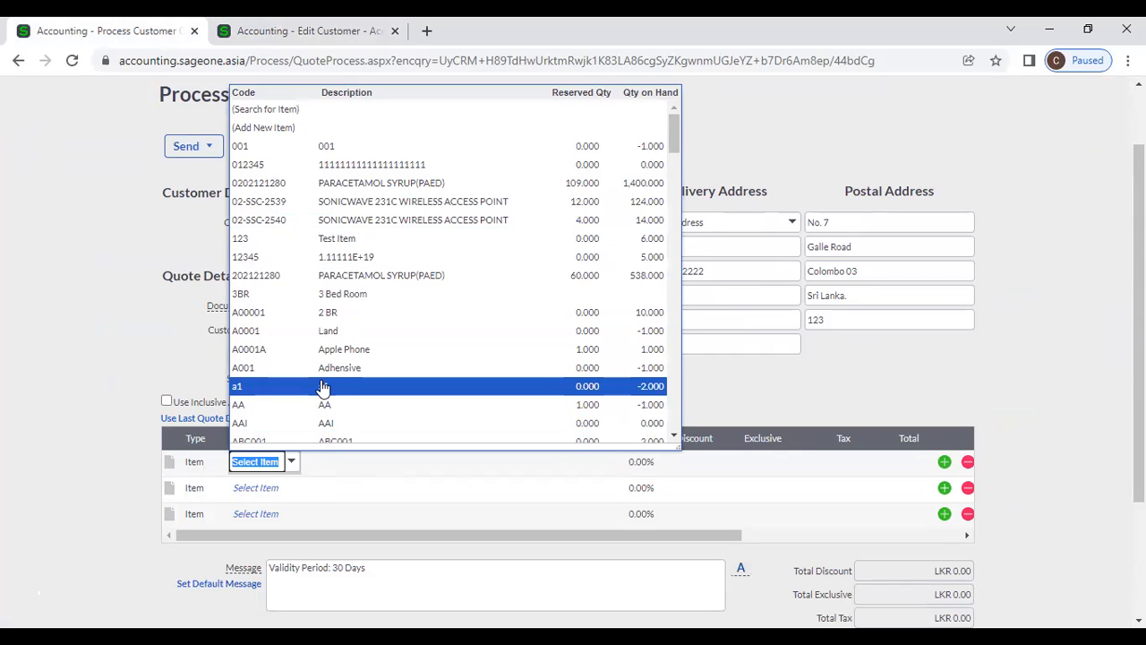
{"action": "type", "text": "f"}
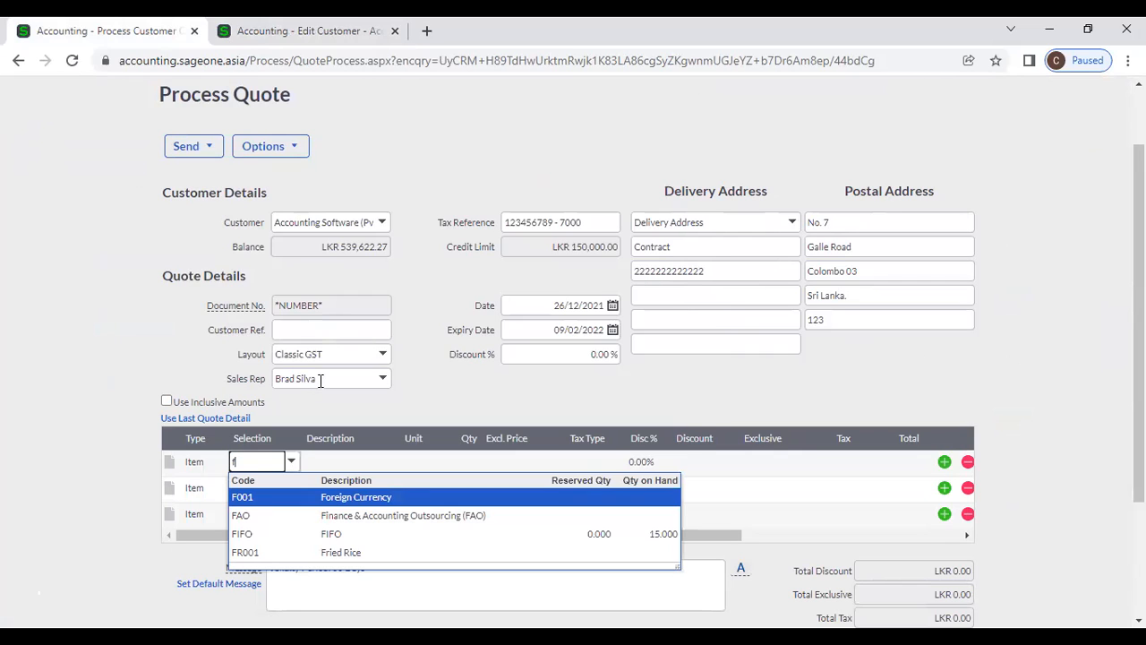
{"action": "key", "text": "Down"}
{"action": "key", "text": "Return"}
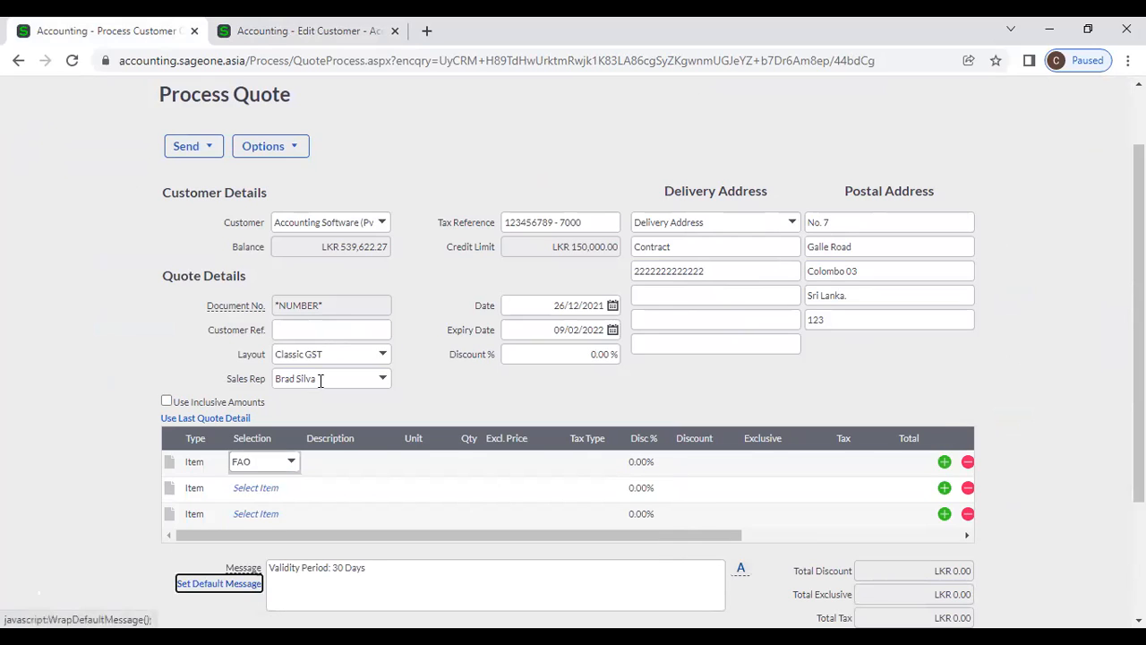
{"action": "left_click", "coordinate": [503, 463]}
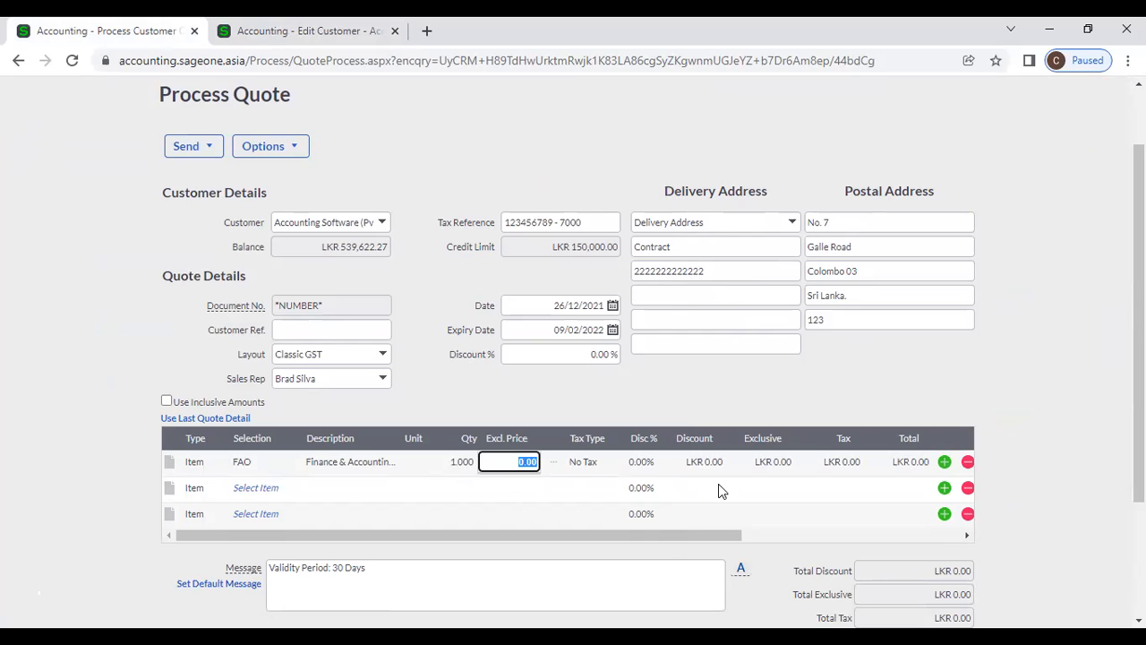
{"action": "type", "text": "500000"}
{"action": "key", "text": "Tab"}
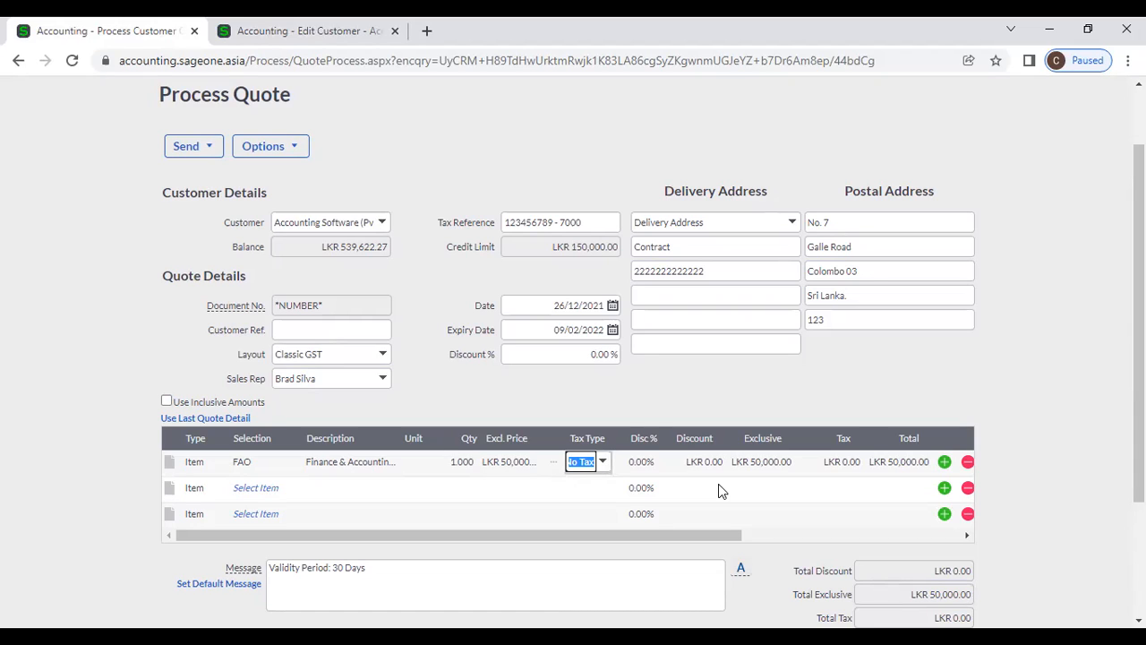
{"action": "left_click", "coordinate": [624, 403]}
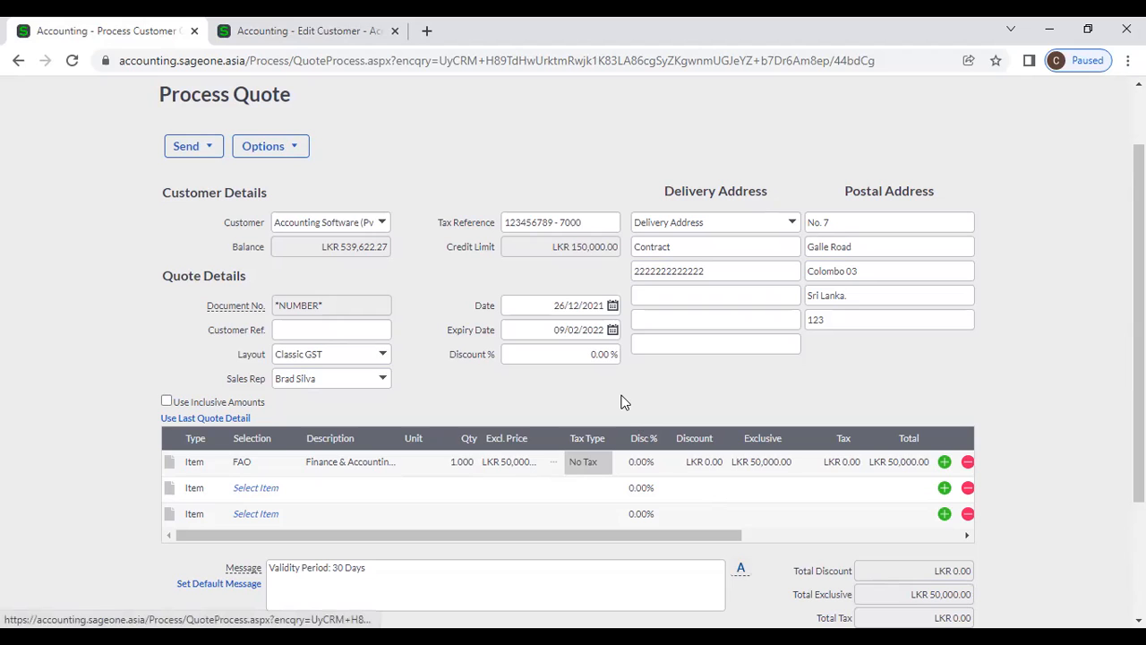
Replace the first line's item with 02-SSC-2539, SONICWAVE 231C WIRELESS ACCESS POINT, and set its quantity to 2
{"action": "left_click", "coordinate": [278, 463]}
{"action": "left_click", "coordinate": [290, 464]}
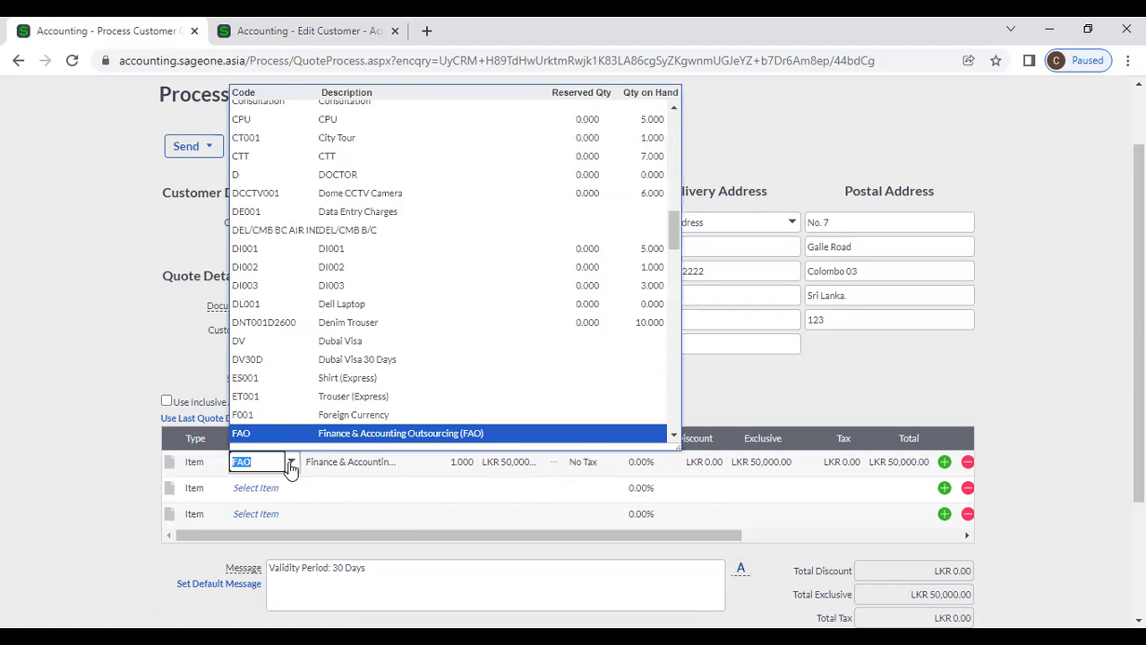
{"action": "scroll", "coordinate": [345, 220], "scroll_direction": "up", "scroll_amount": 10}
{"action": "scroll", "coordinate": [345, 219], "scroll_direction": "up", "scroll_amount": 1}
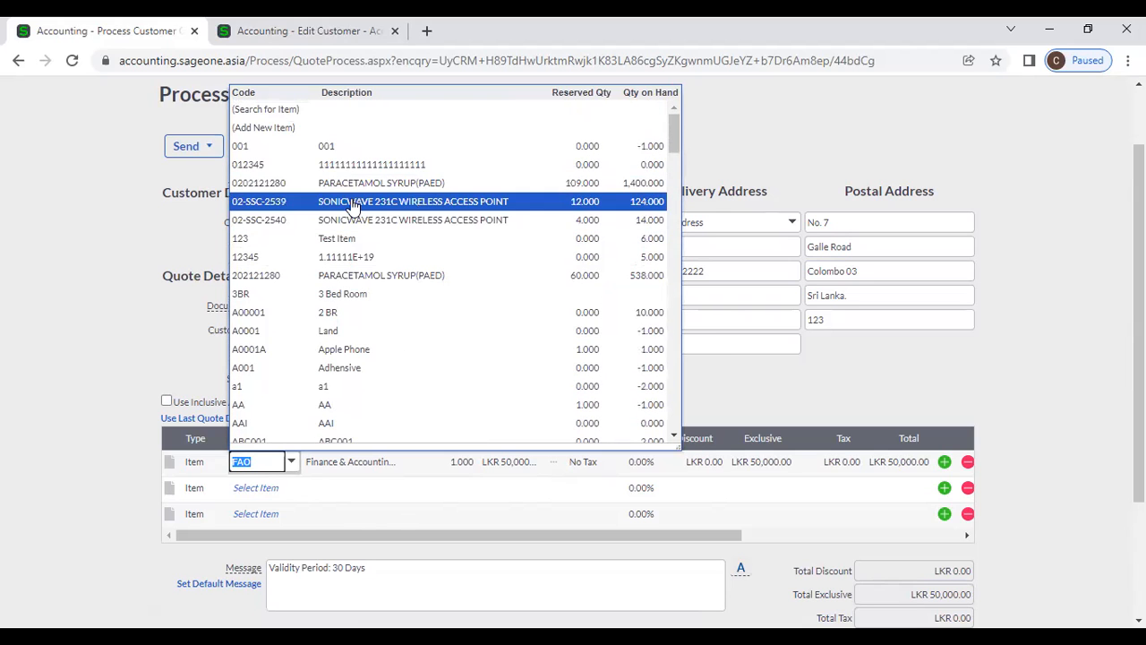
{"action": "left_click", "coordinate": [354, 203]}
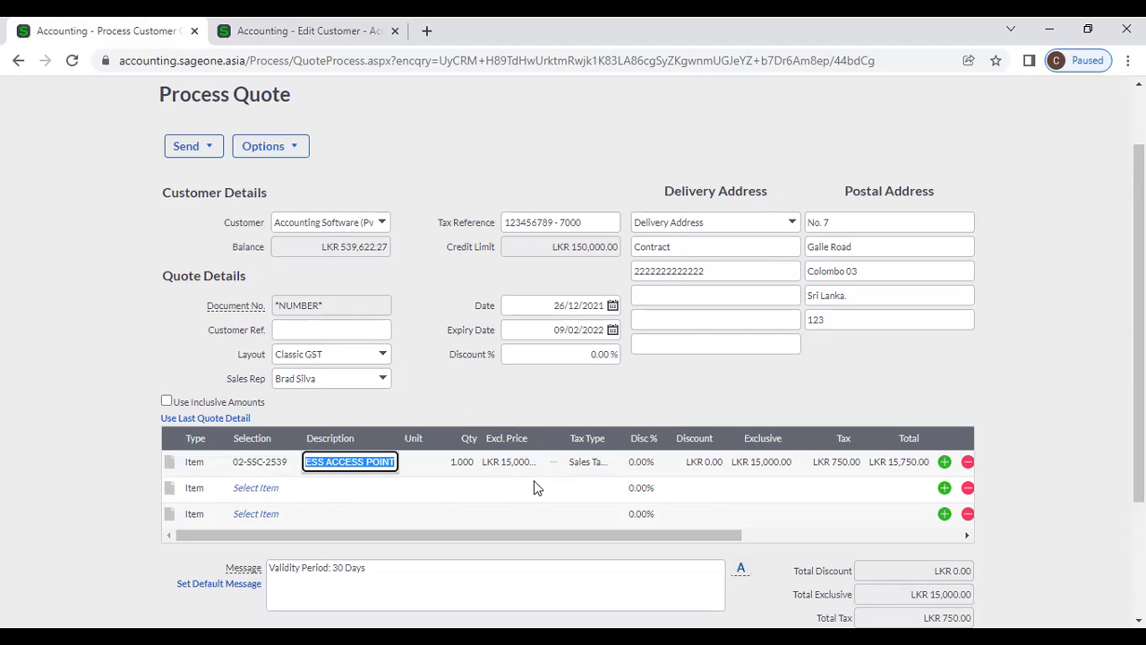
{"action": "left_click", "coordinate": [459, 462]}
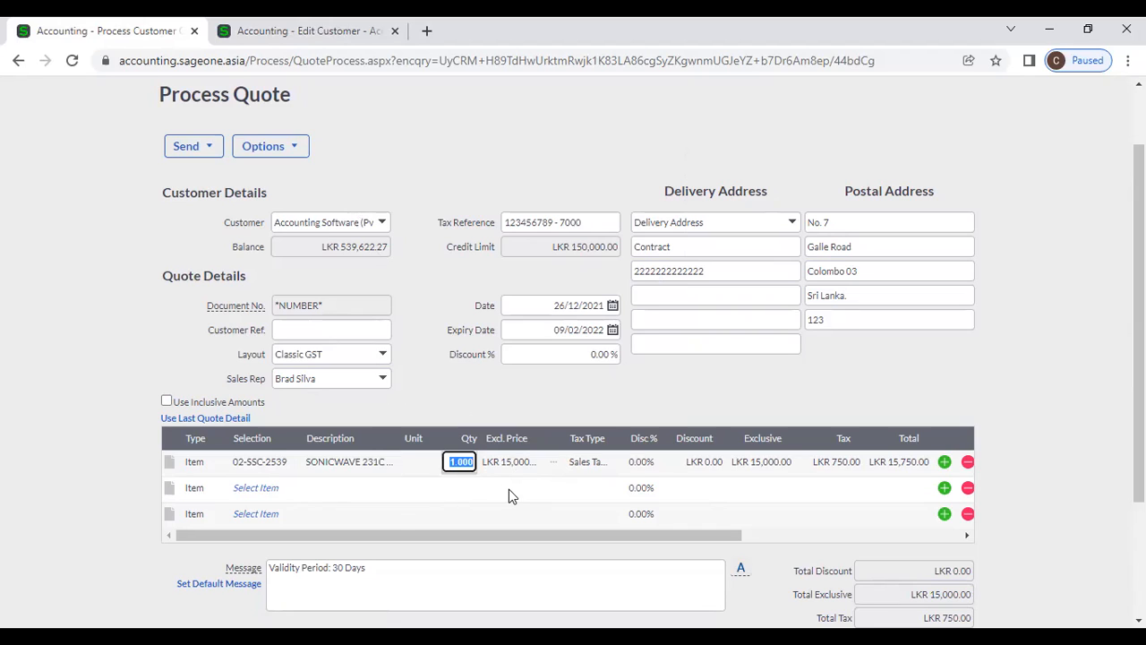
{"action": "type", "text": "2"}
{"action": "key", "text": "Tab"}
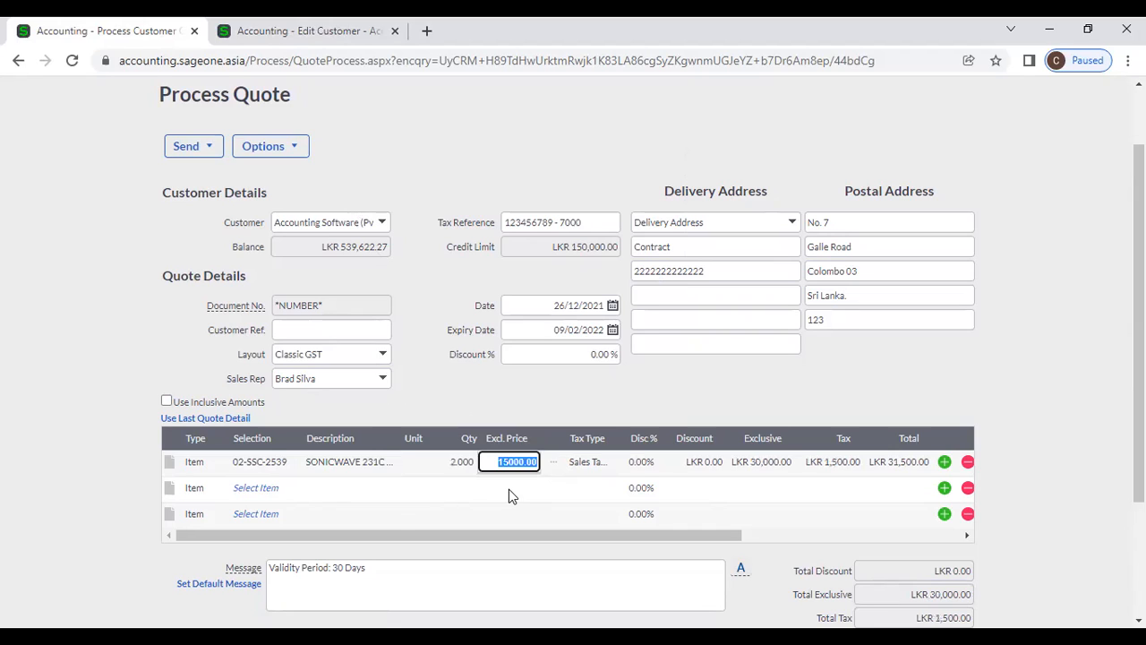
{"action": "key", "text": "Tab"}
Check the quote's totals, compare its header with the customer record's main details, and return to the quote
{"action": "scroll", "coordinate": [792, 474], "scroll_direction": "down", "scroll_amount": 3}
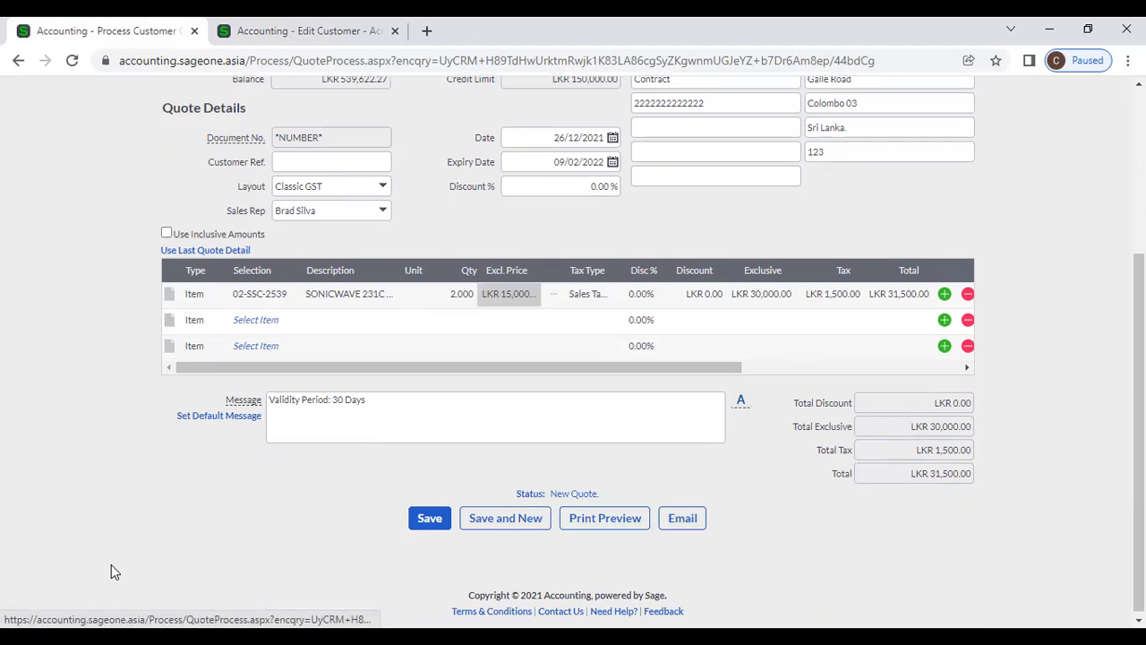
{"action": "scroll", "coordinate": [114, 569], "scroll_direction": "up", "scroll_amount": 3}
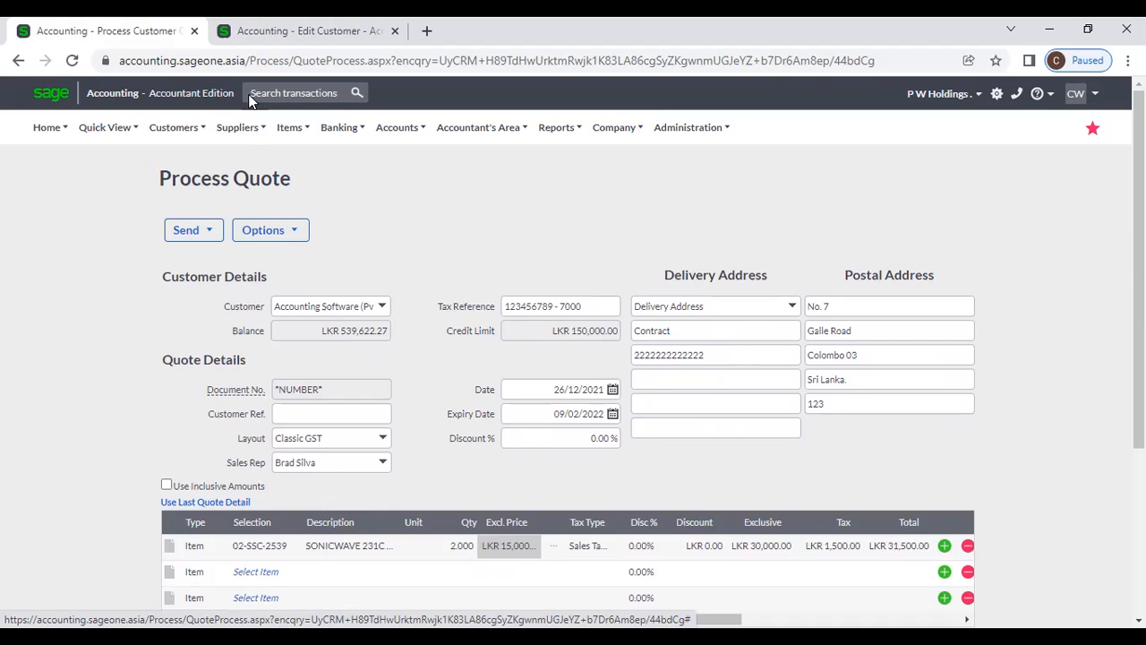
{"action": "left_click", "coordinate": [304, 31]}
{"action": "scroll", "coordinate": [772, 268], "scroll_direction": "up", "scroll_amount": 2}
{"action": "scroll", "coordinate": [772, 269], "scroll_direction": "up", "scroll_amount": 1}
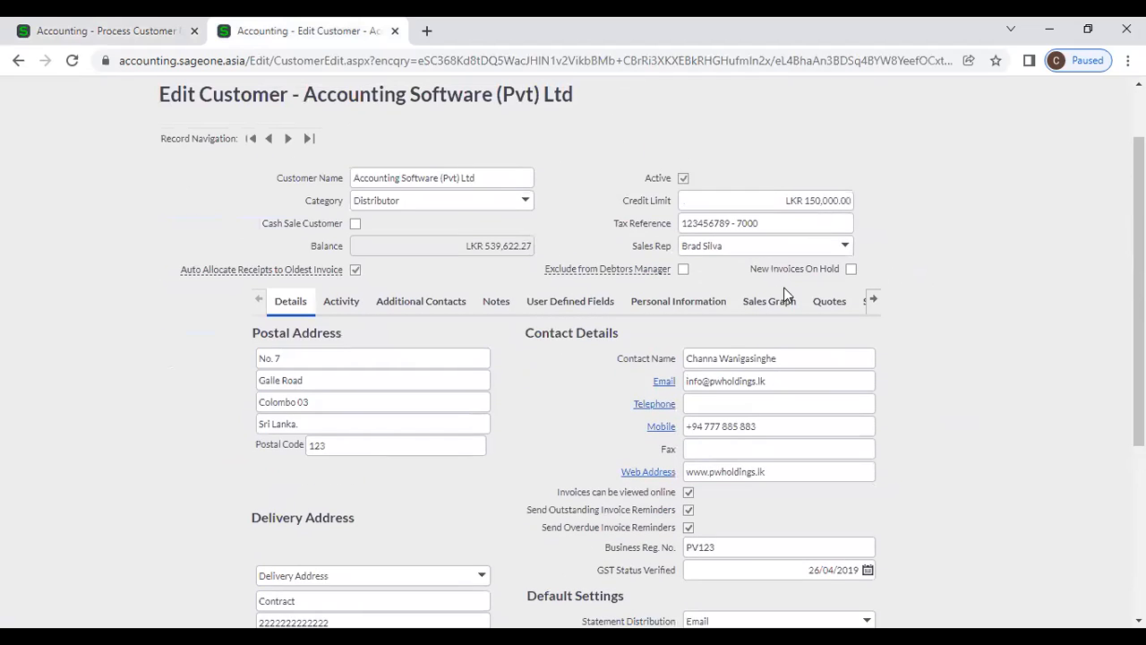
{"action": "left_click", "coordinate": [54, 34]}
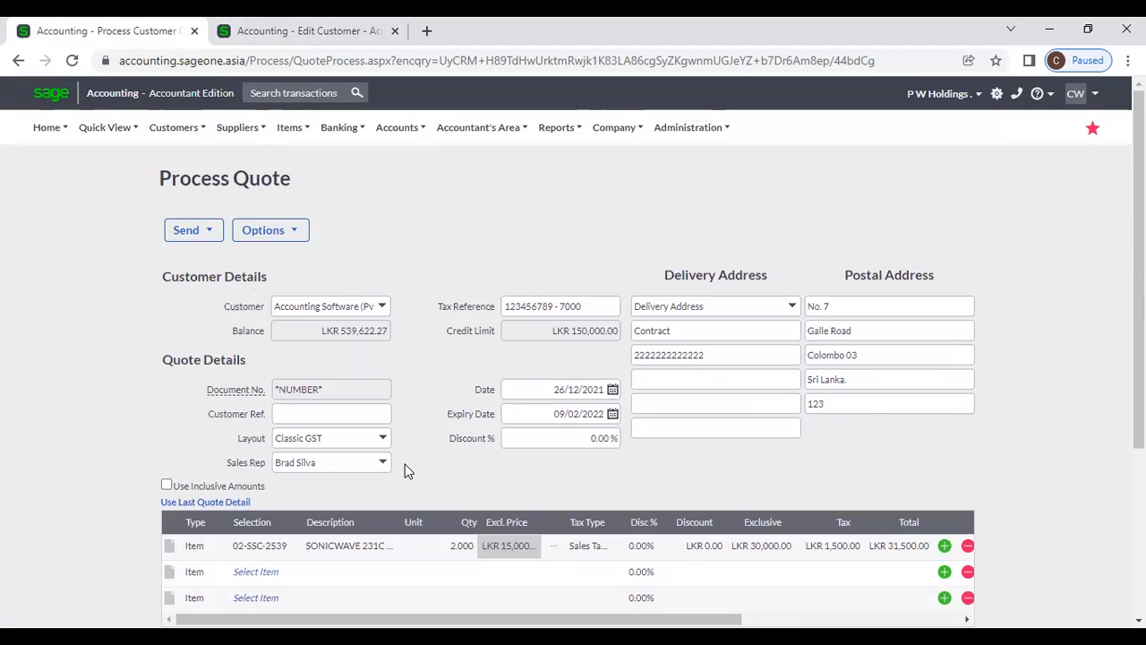
Review the quote's expiry date and the first line's item, quantity and exclusive price without changing them
{"action": "left_click", "coordinate": [548, 413]}
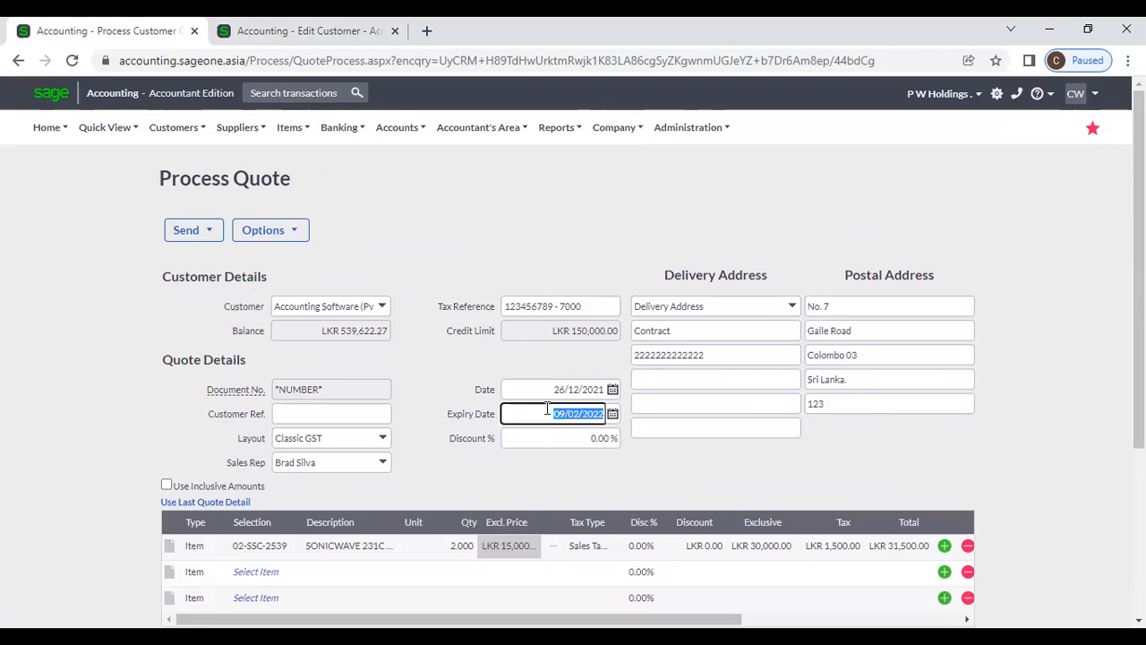
{"action": "left_click", "coordinate": [432, 392]}
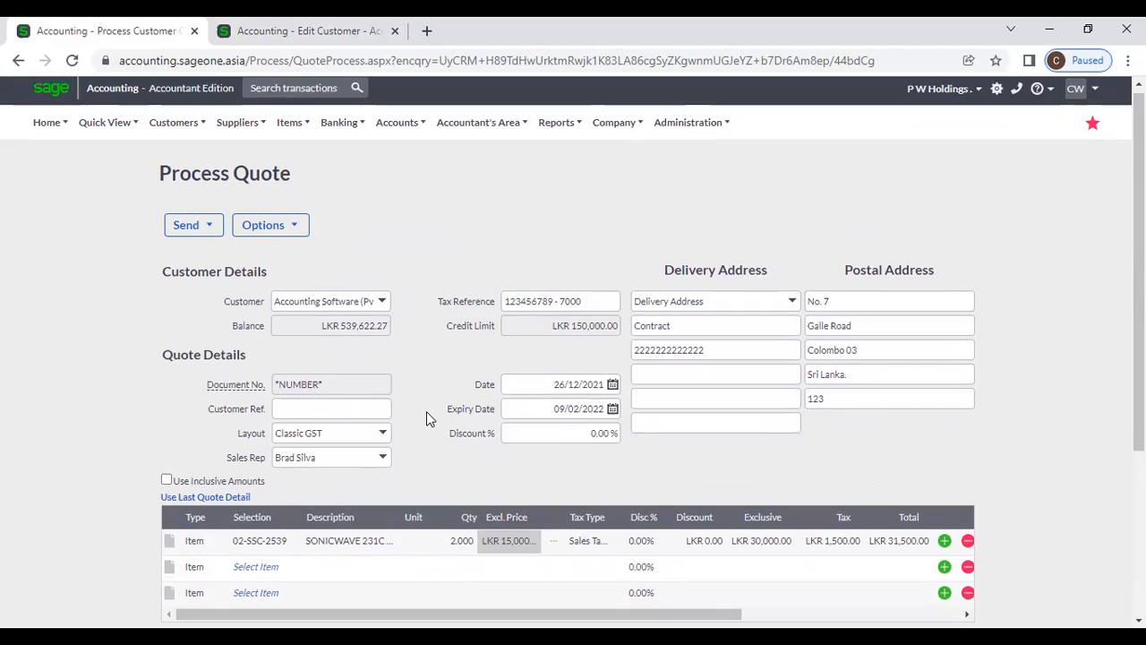
{"action": "scroll", "coordinate": [428, 413], "scroll_direction": "down", "scroll_amount": 2}
{"action": "left_click", "coordinate": [237, 385]}
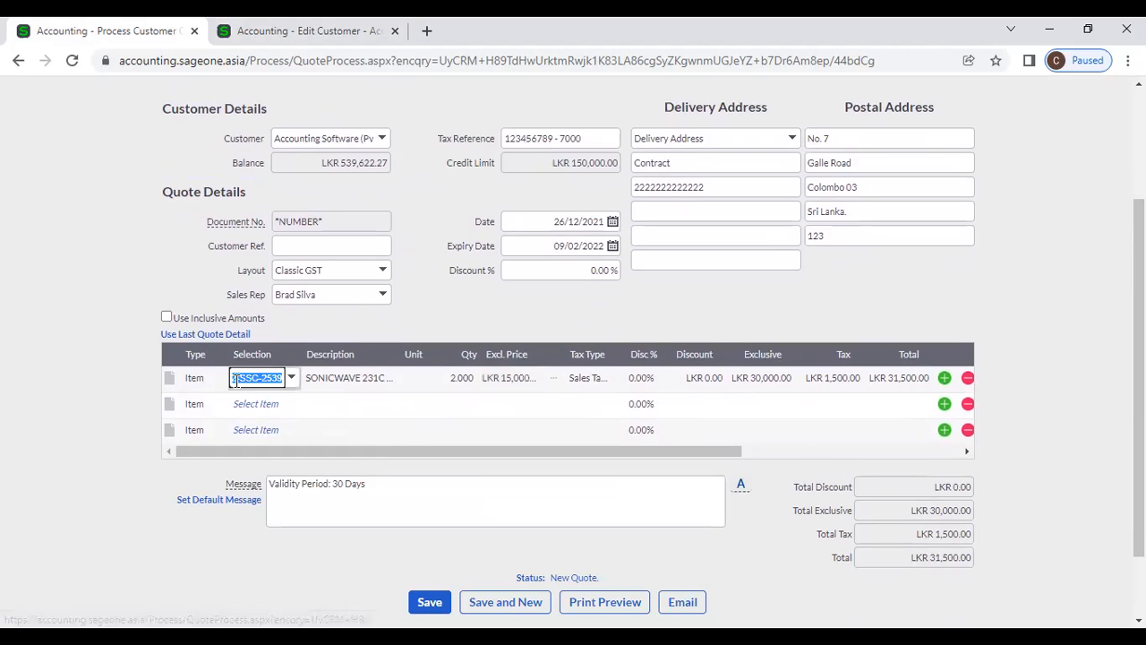
{"action": "left_click", "coordinate": [456, 379]}
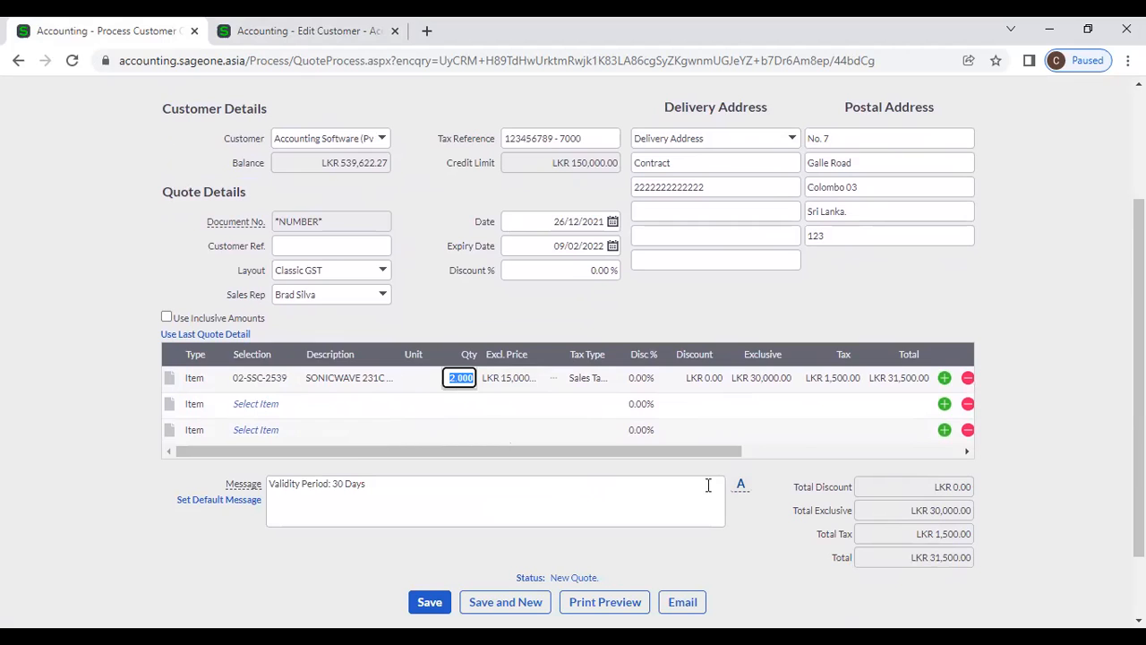
{"action": "left_click", "coordinate": [485, 379]}
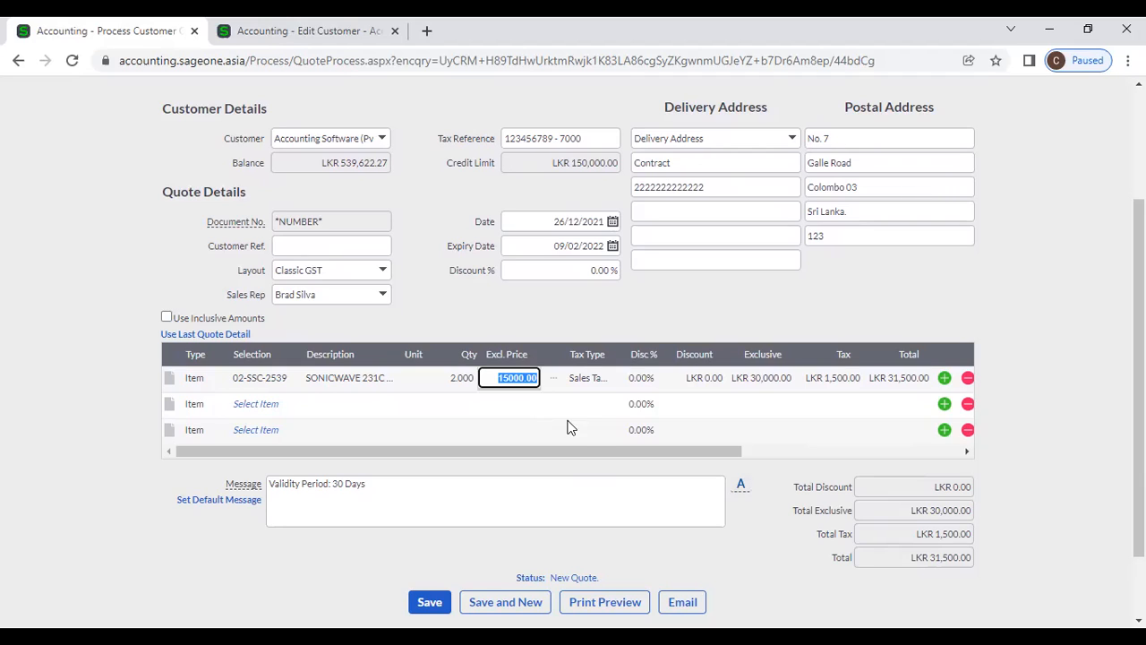
{"action": "left_click", "coordinate": [753, 544]}
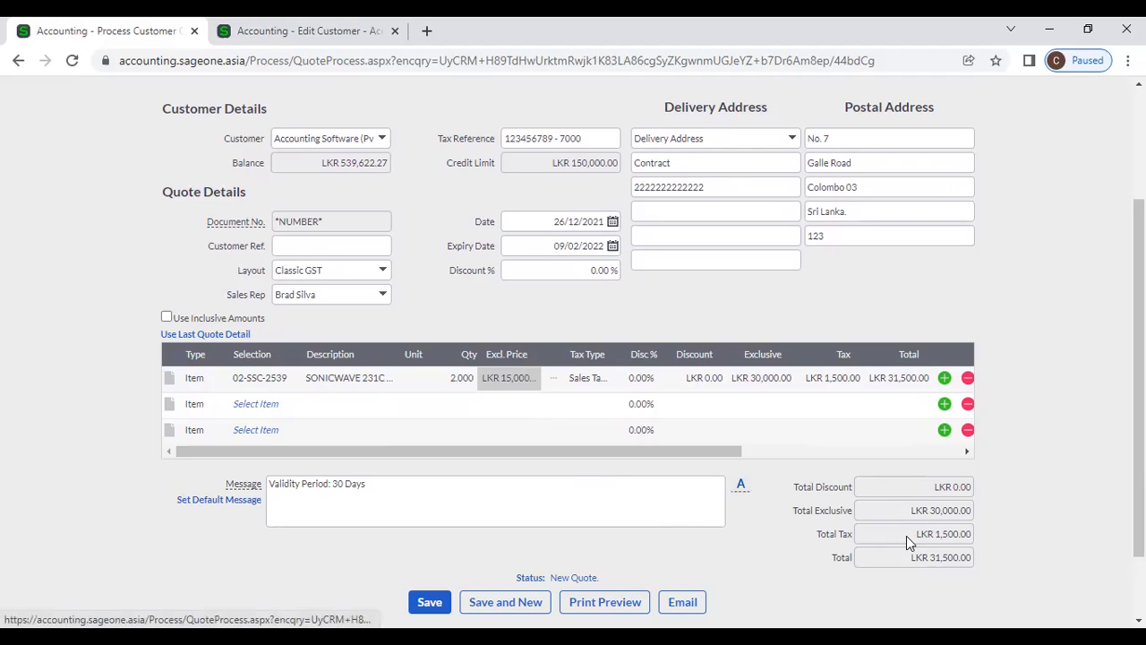
{"action": "scroll", "coordinate": [841, 547], "scroll_direction": "down", "scroll_amount": 1}
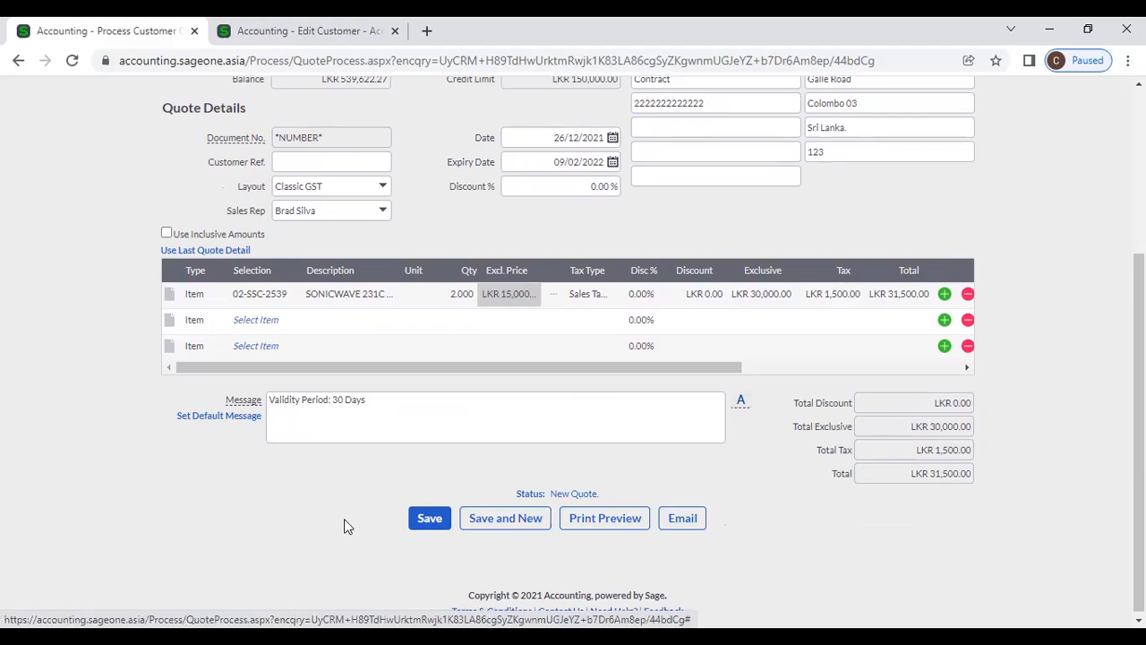
{"action": "scroll", "coordinate": [307, 556], "scroll_direction": "up", "scroll_amount": 2}
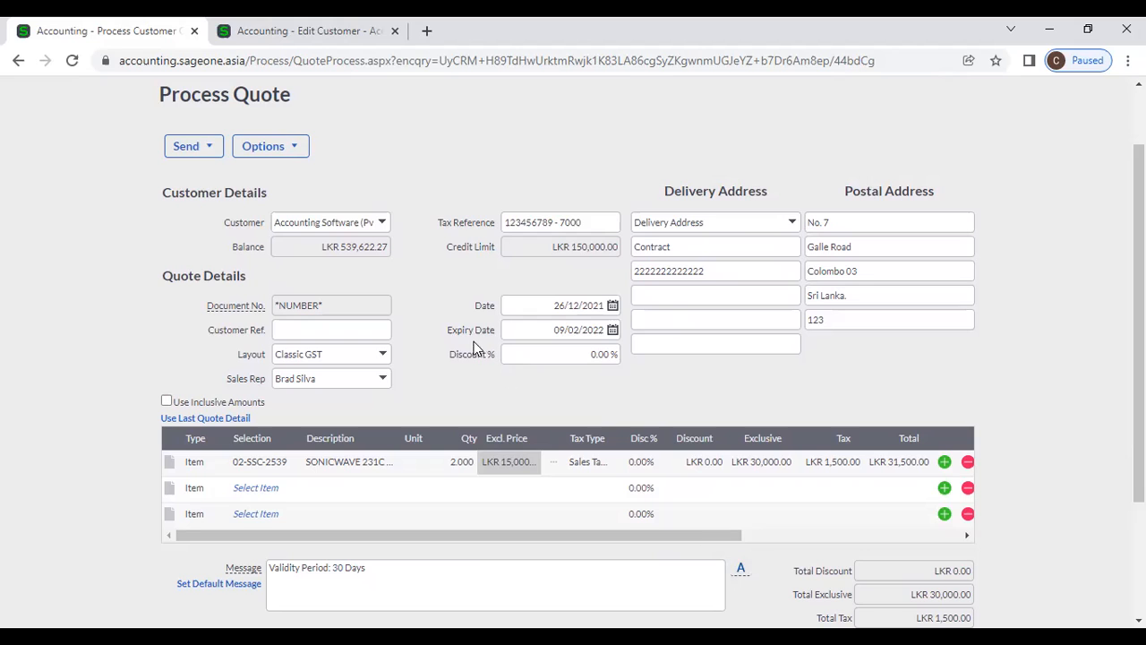
{"action": "scroll", "coordinate": [448, 333], "scroll_direction": "down", "scroll_amount": 2}
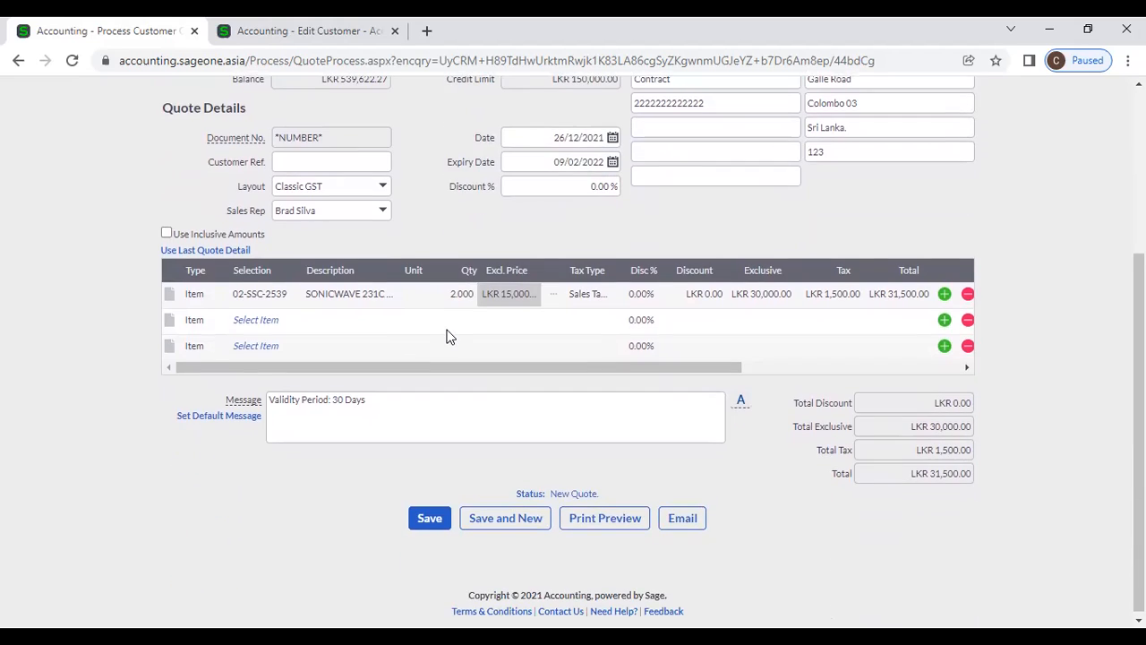
{"action": "scroll", "coordinate": [449, 335], "scroll_direction": "up", "scroll_amount": 1}
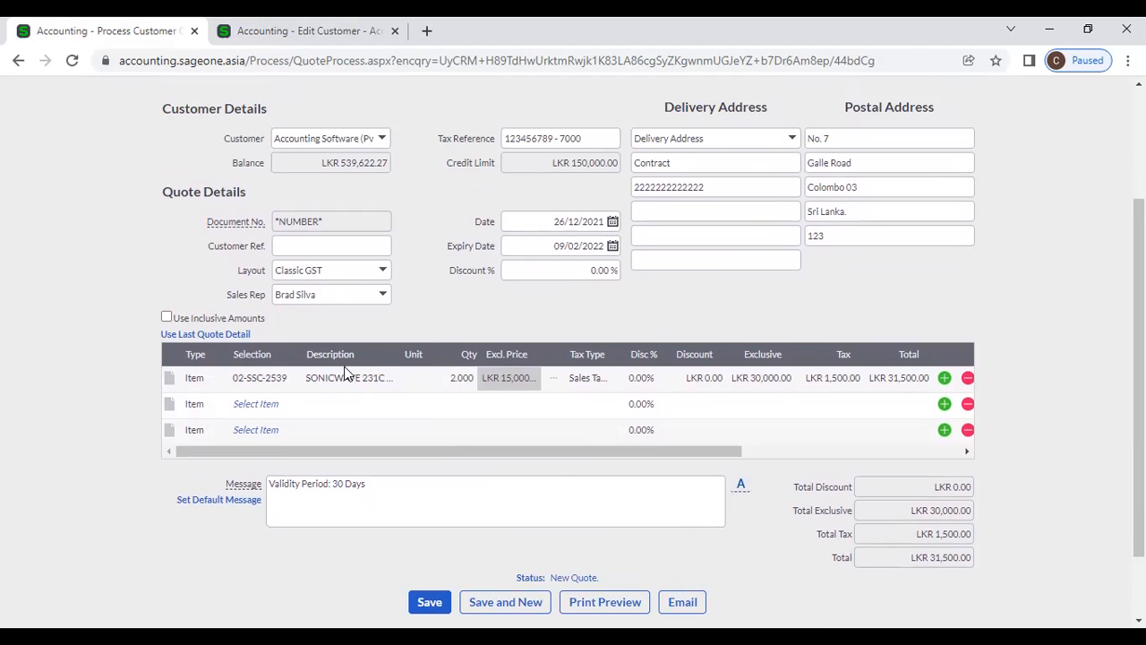
Keep the second quote line's type as Item and view the items available for selection
{"action": "left_click", "coordinate": [190, 405]}
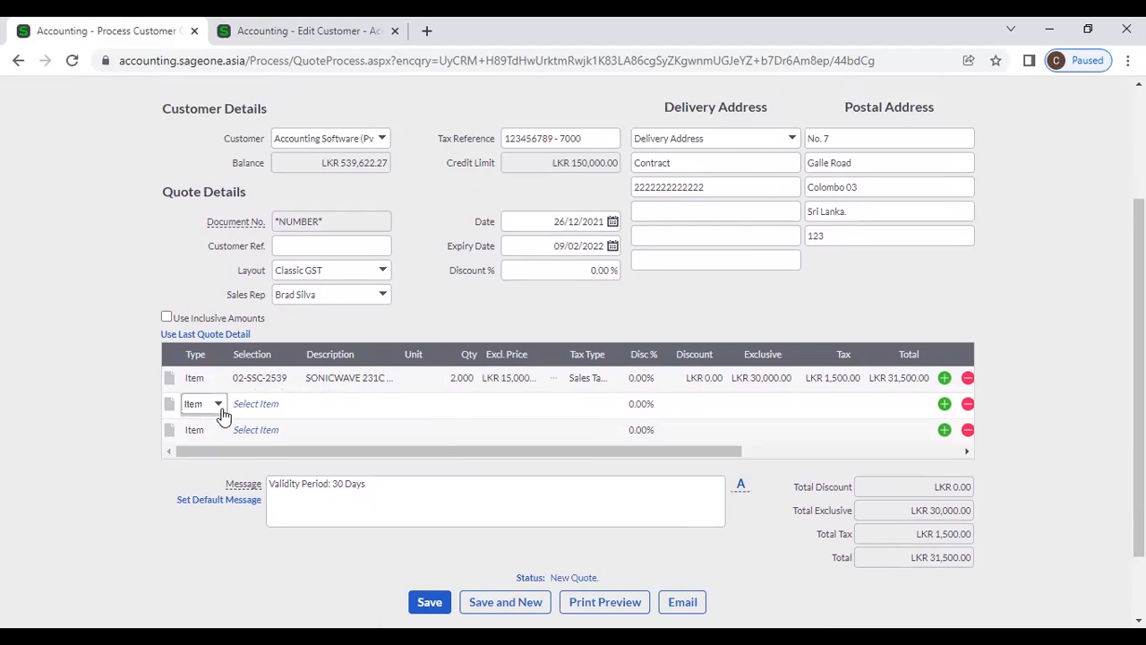
{"action": "left_click", "coordinate": [219, 407]}
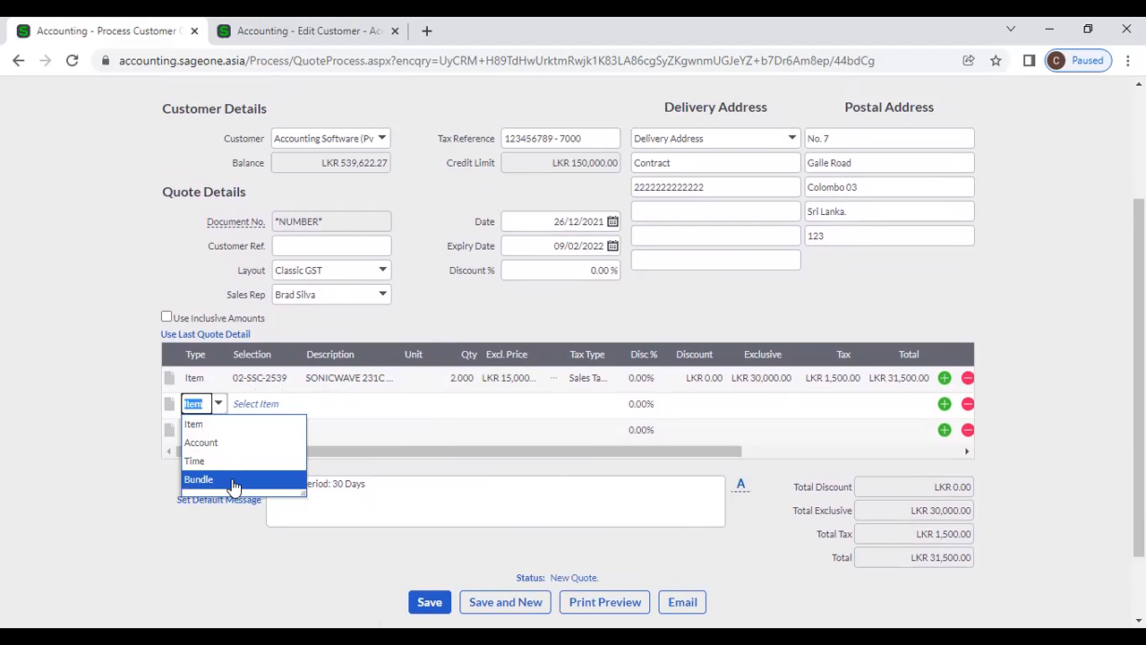
{"action": "left_click", "coordinate": [227, 424]}
{"action": "left_click", "coordinate": [256, 404]}
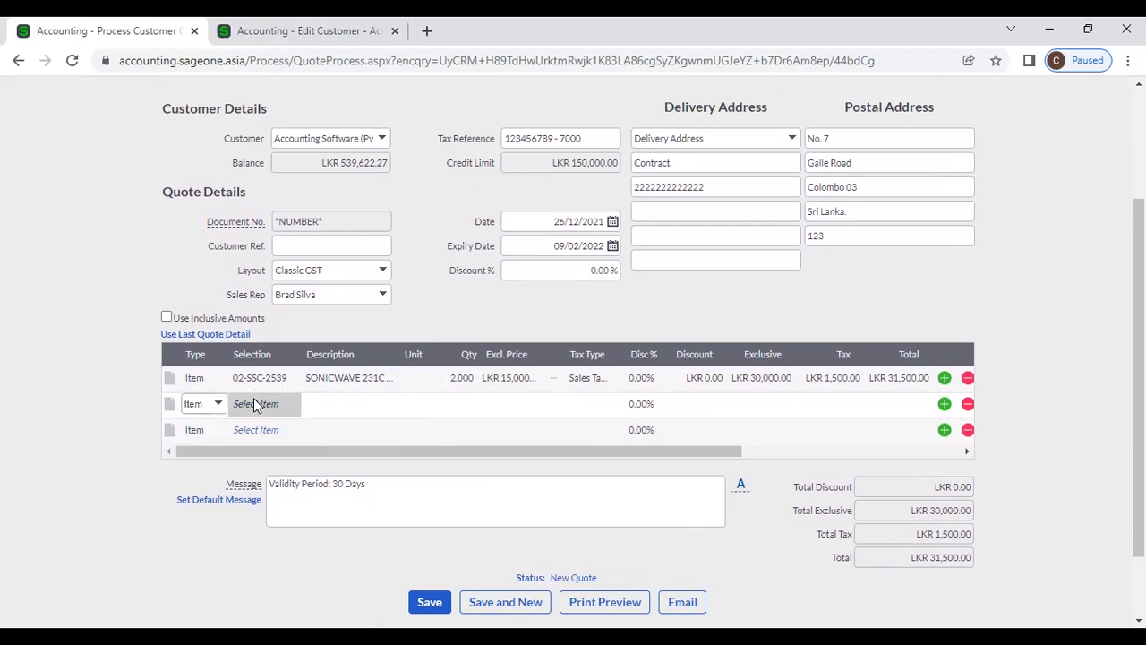
{"action": "left_click", "coordinate": [292, 405]}
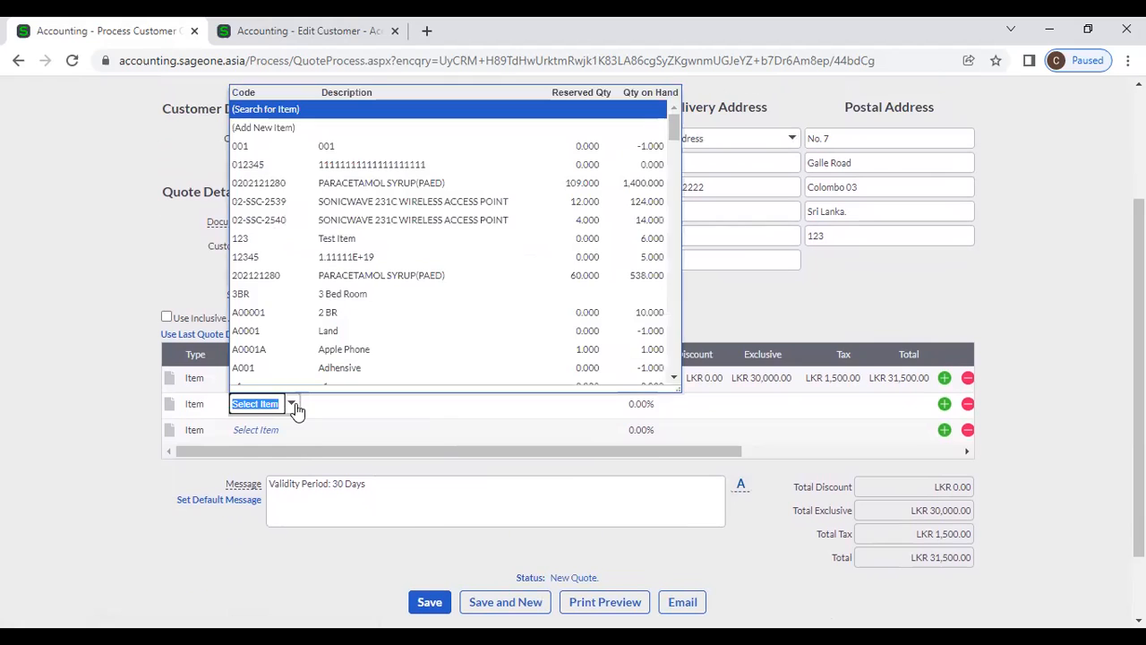
Change the second quote line's type to Account and select the Implementation Income account
{"action": "left_click", "coordinate": [211, 404]}
{"action": "left_click", "coordinate": [217, 405]}
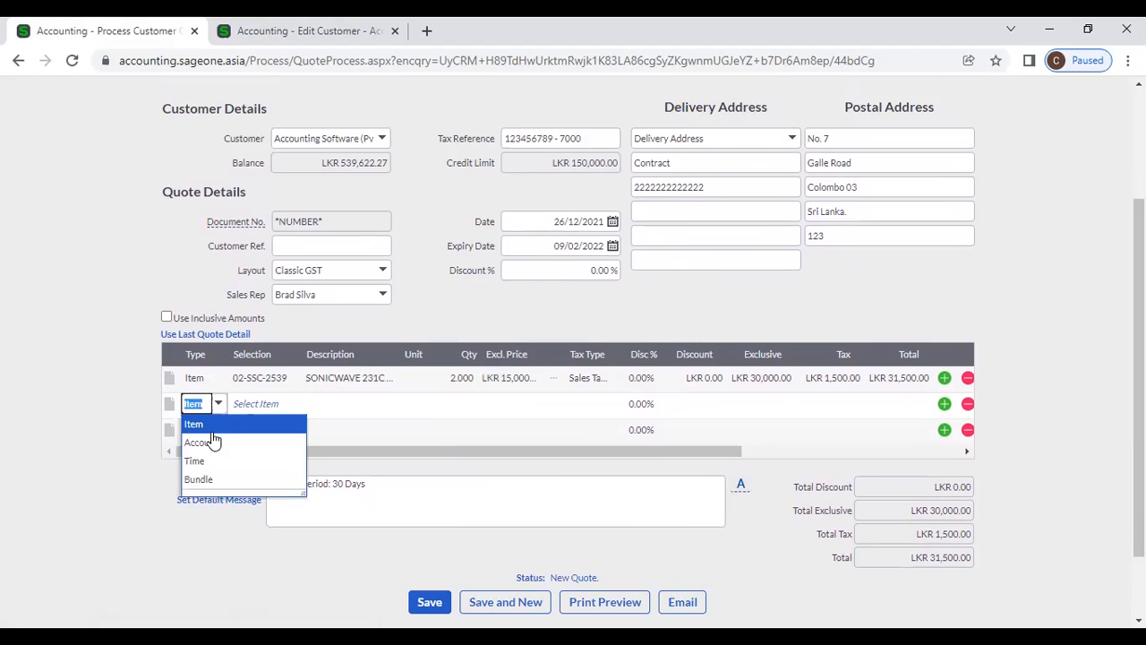
{"action": "left_click", "coordinate": [215, 440]}
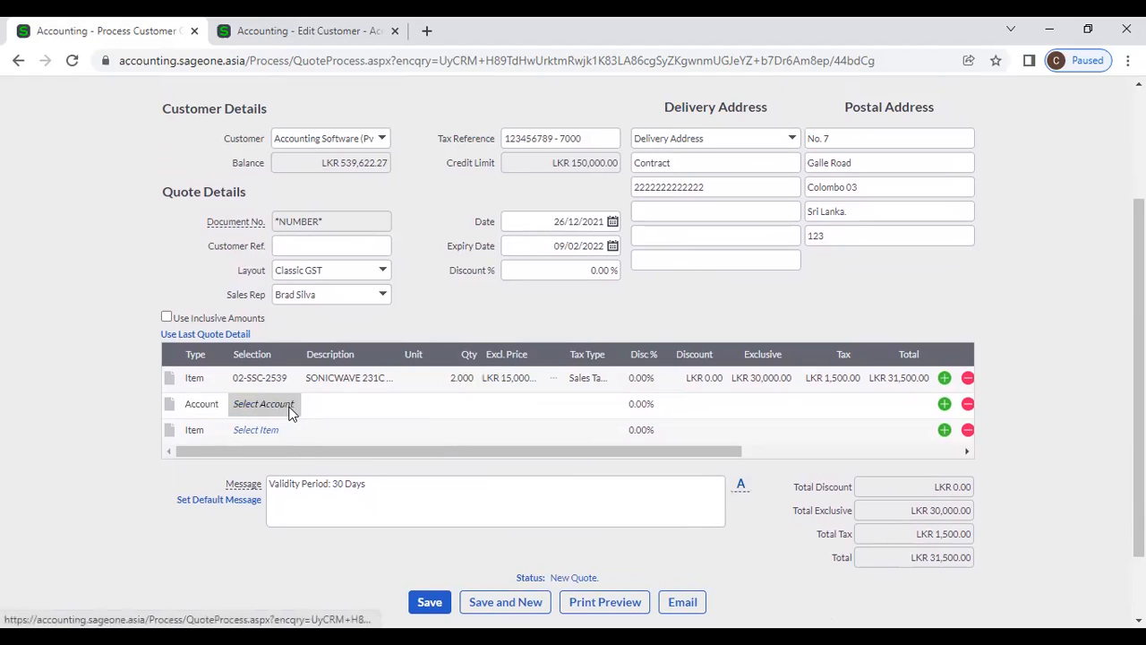
{"action": "left_click", "coordinate": [289, 409]}
{"action": "left_click", "coordinate": [291, 408]}
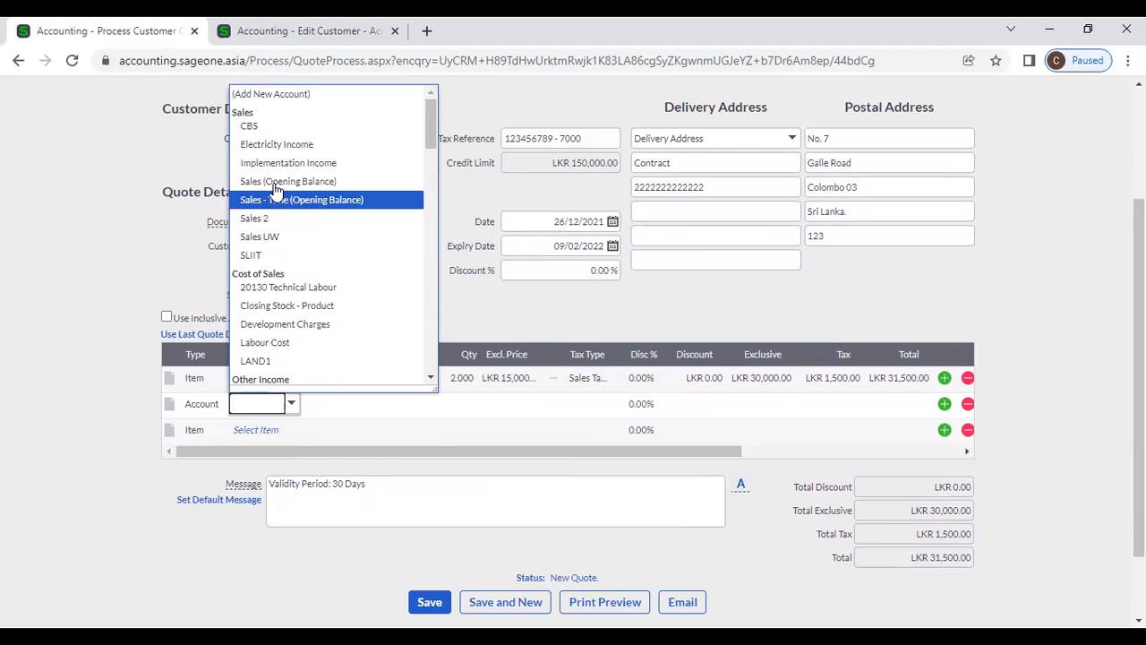
{"action": "left_click", "coordinate": [273, 150]}
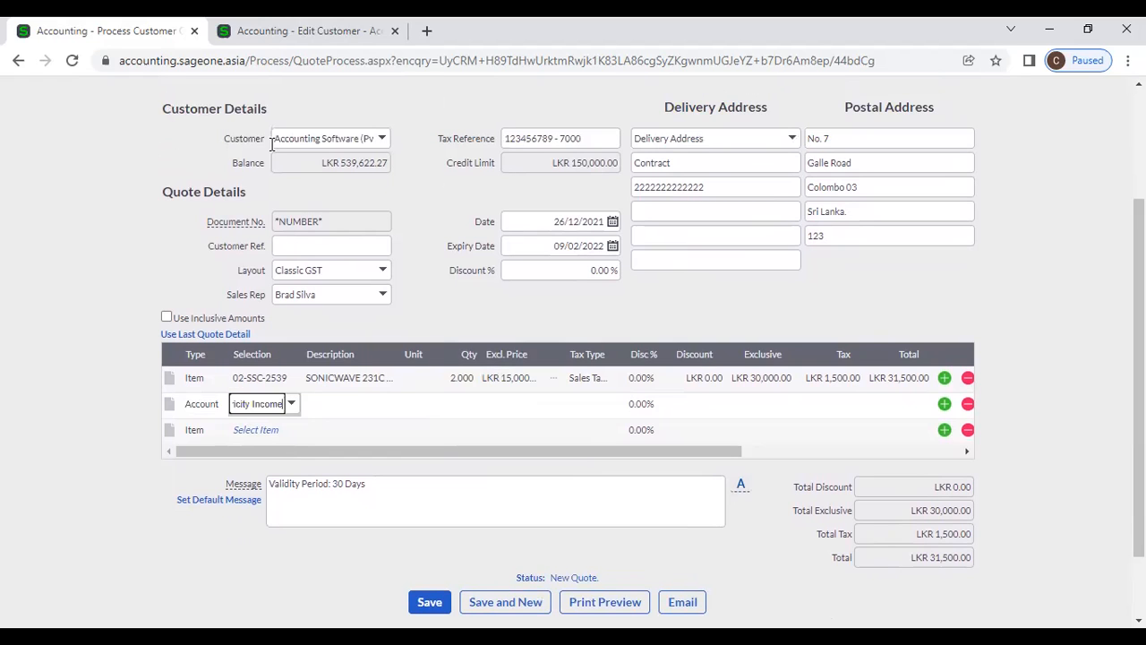
{"action": "left_click", "coordinate": [291, 404]}
{"action": "left_click", "coordinate": [268, 163]}
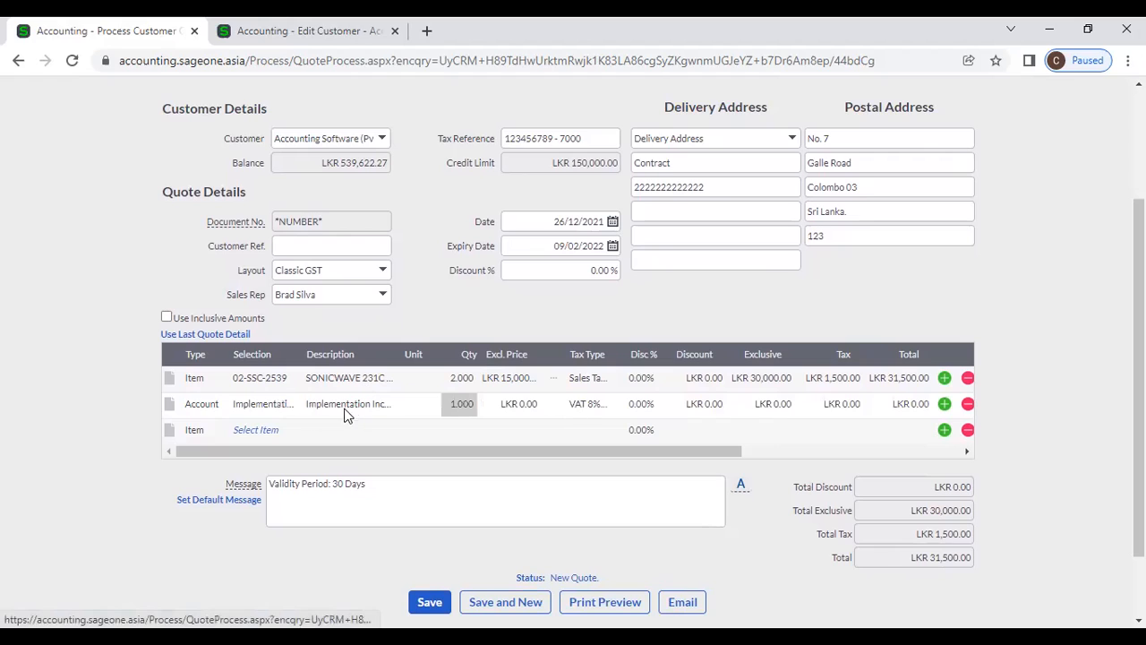
Change the second quote line's type to Time and open its project selection
{"action": "left_click", "coordinate": [210, 403]}
{"action": "left_click", "coordinate": [217, 404]}
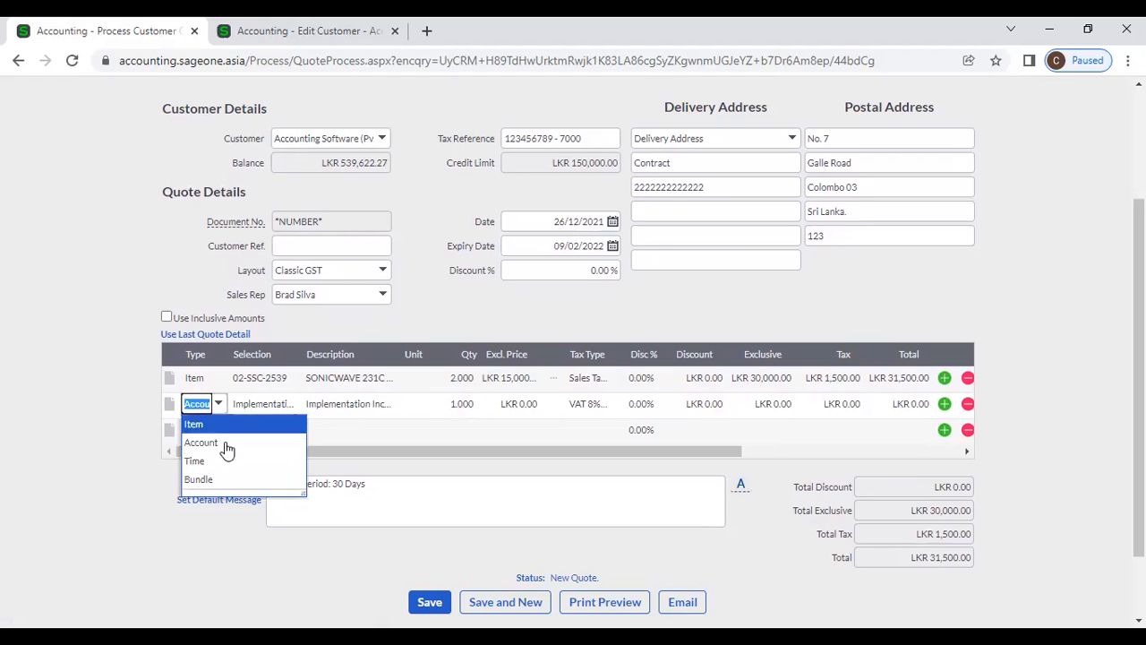
{"action": "left_click", "coordinate": [225, 464]}
{"action": "left_click", "coordinate": [290, 405]}
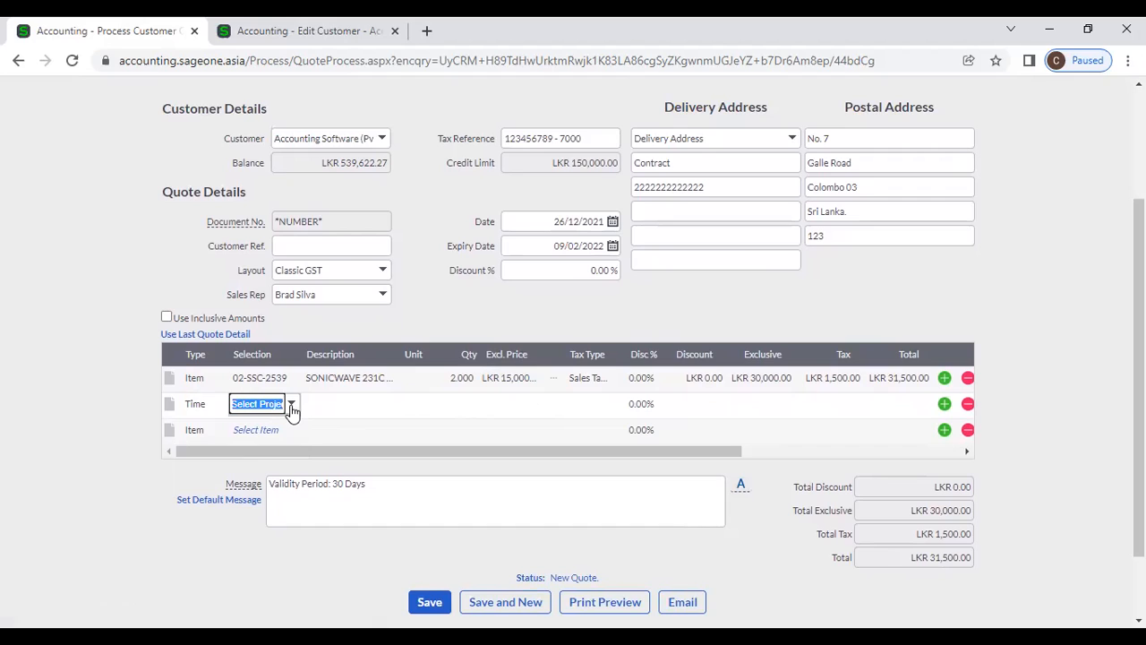
Change the second quote line's type to Bundle and select the bundle COM001 - Computer
{"action": "left_click", "coordinate": [198, 408]}
{"action": "left_click", "coordinate": [218, 403]}
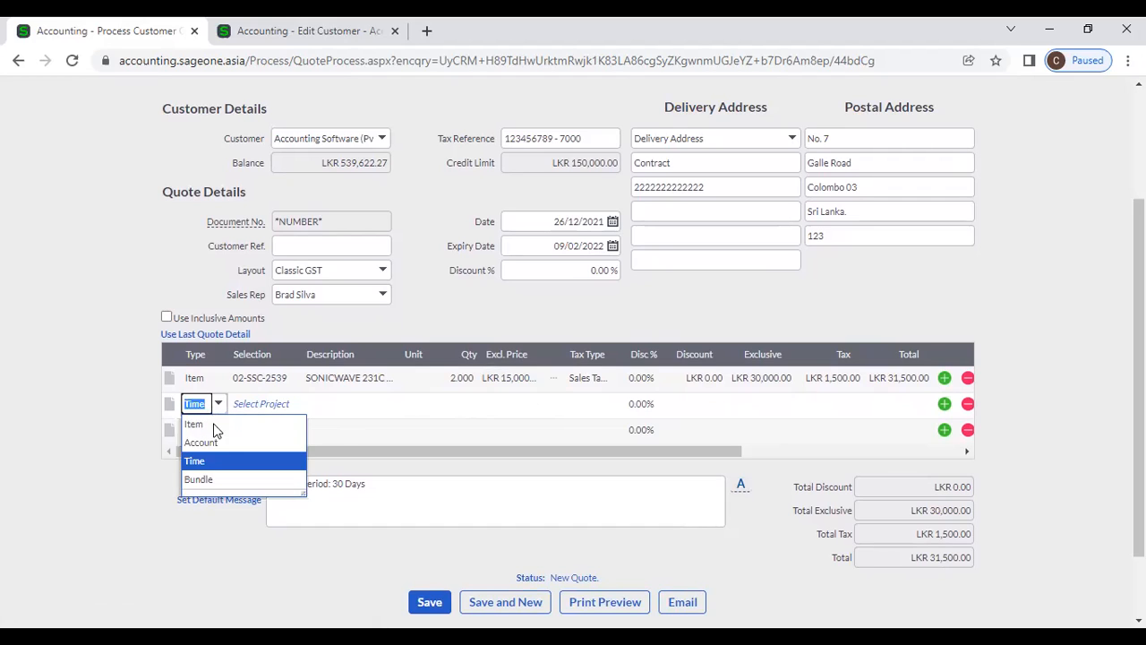
{"action": "left_click", "coordinate": [217, 476]}
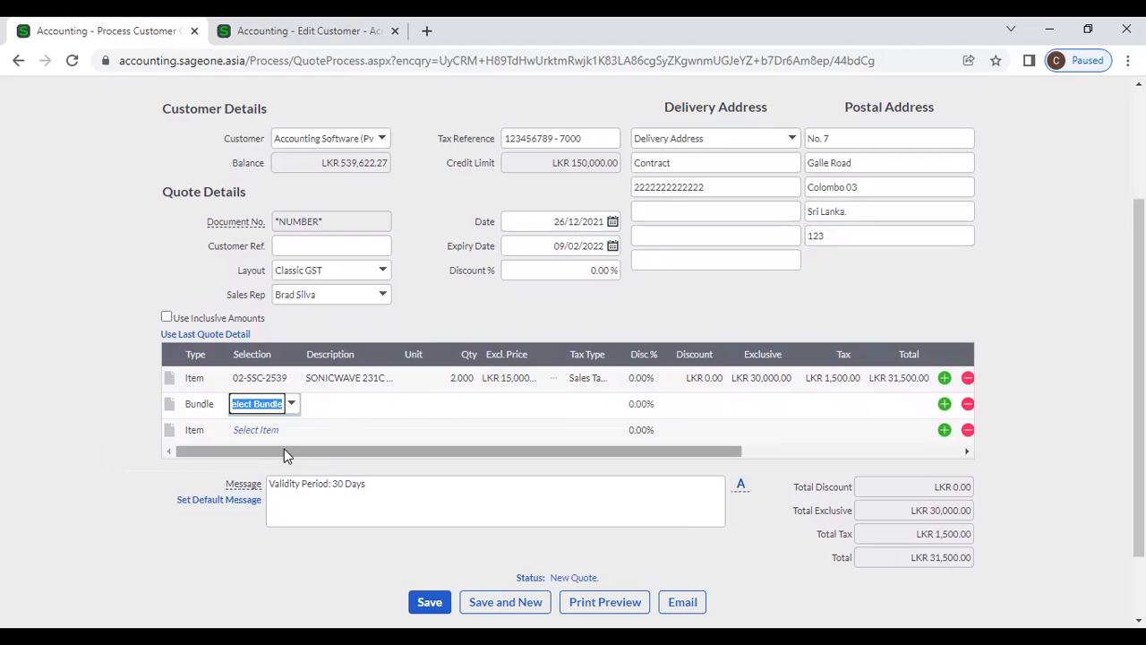
{"action": "left_click", "coordinate": [289, 404]}
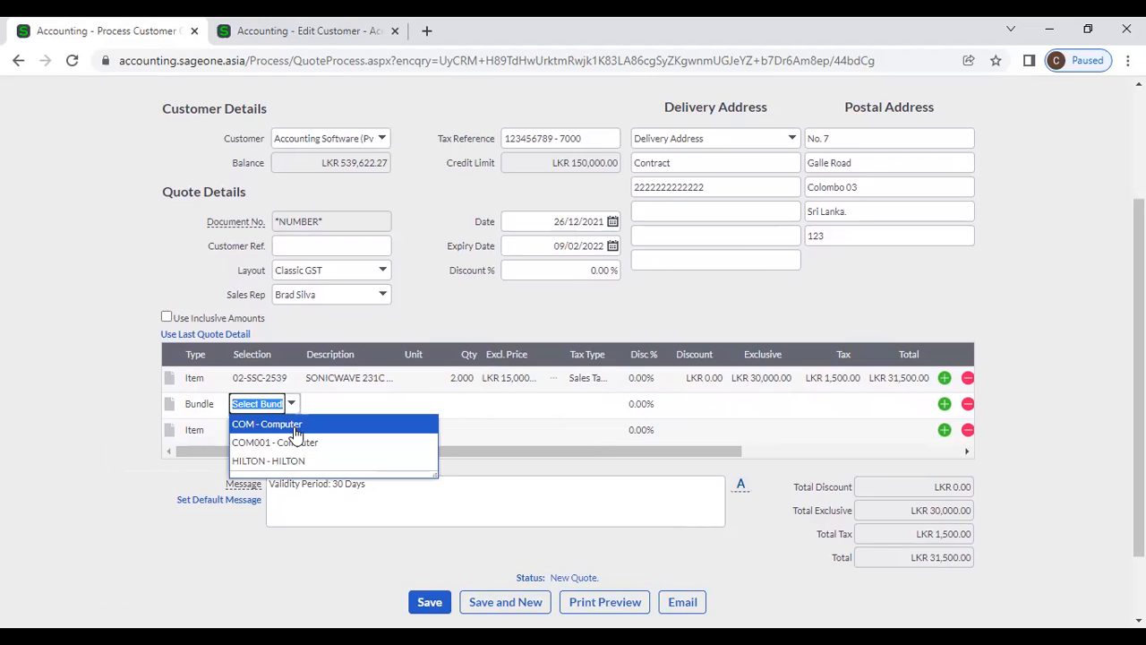
{"action": "scroll", "coordinate": [296, 433], "scroll_direction": "up", "scroll_amount": 2}
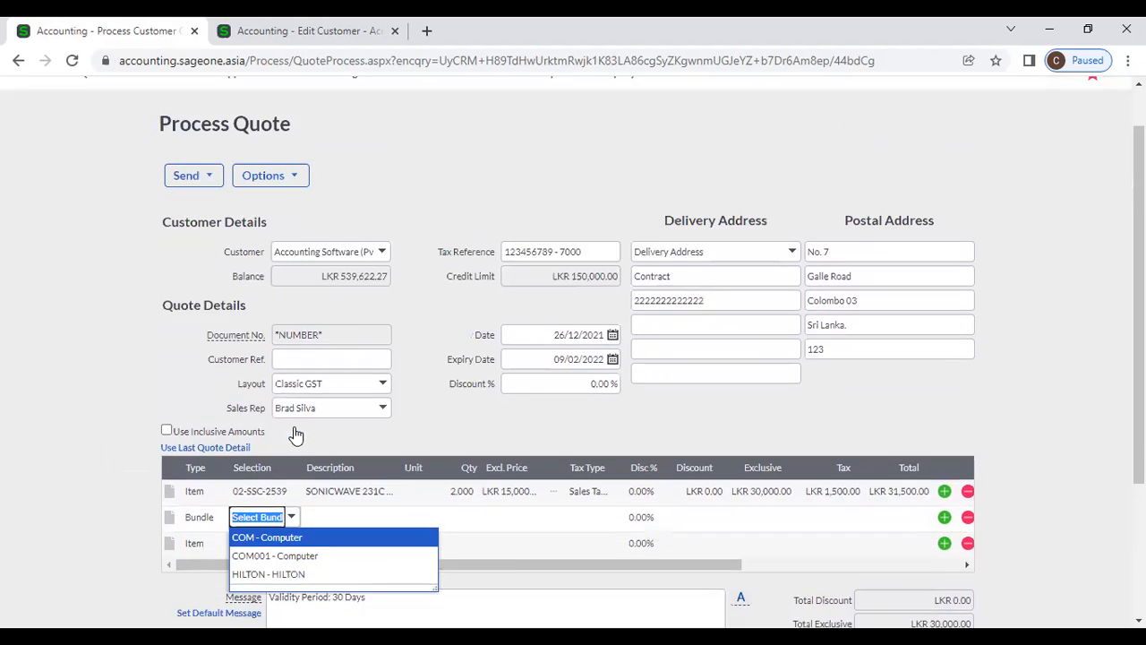
{"action": "scroll", "coordinate": [212, 358], "scroll_direction": "down", "scroll_amount": 3}
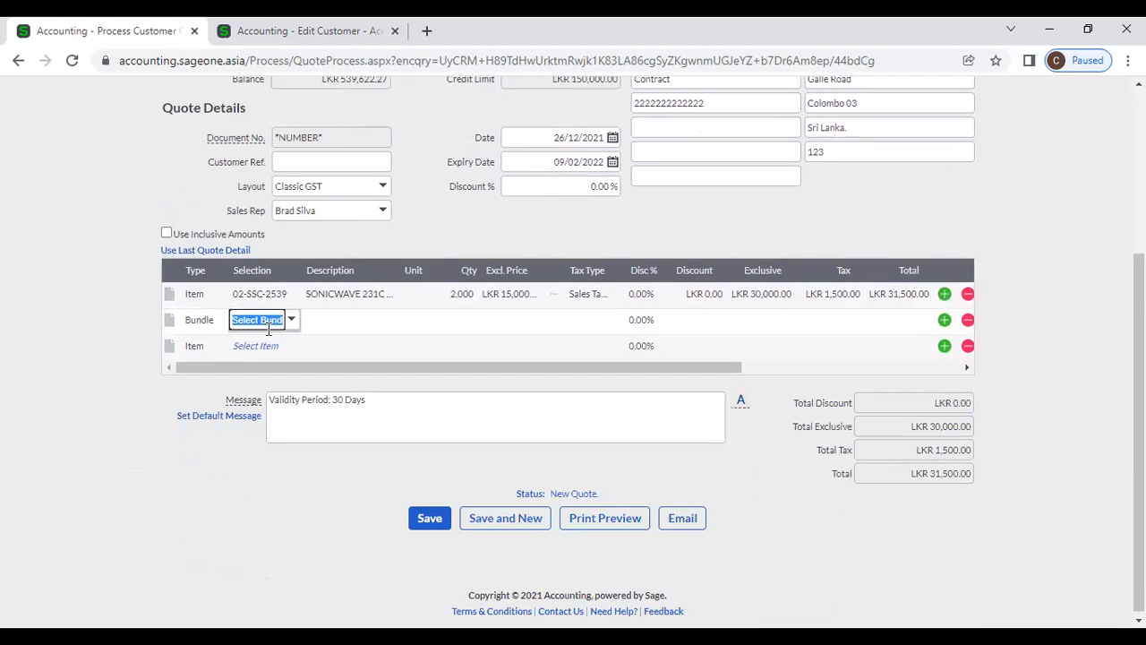
{"action": "left_click", "coordinate": [291, 319]}
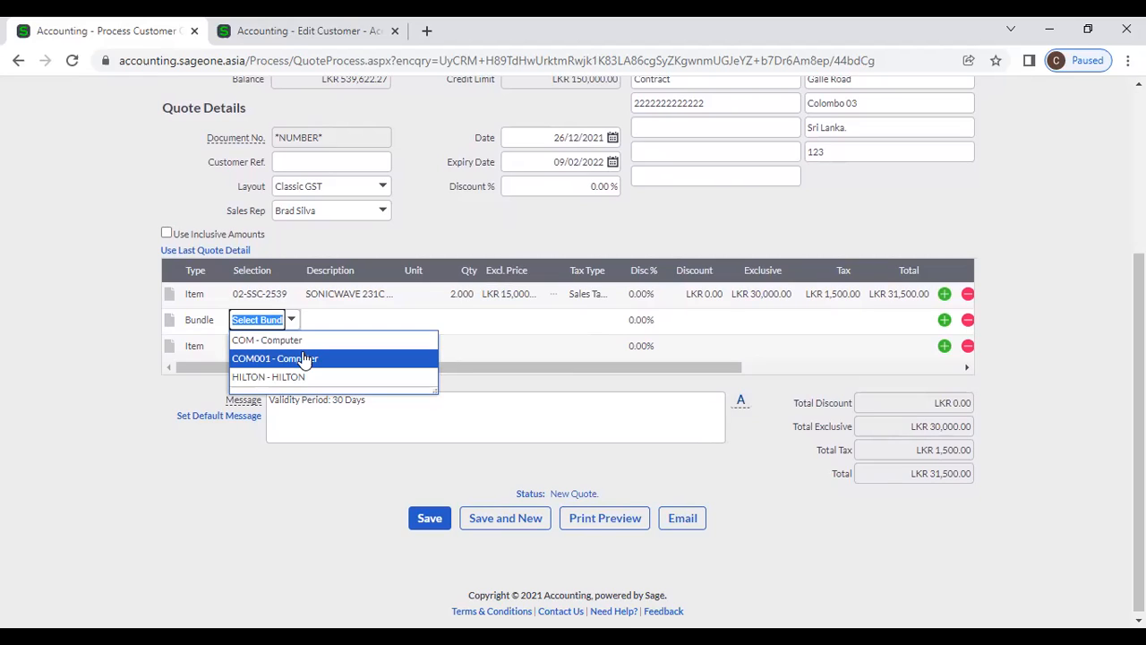
{"action": "left_click", "coordinate": [305, 358]}
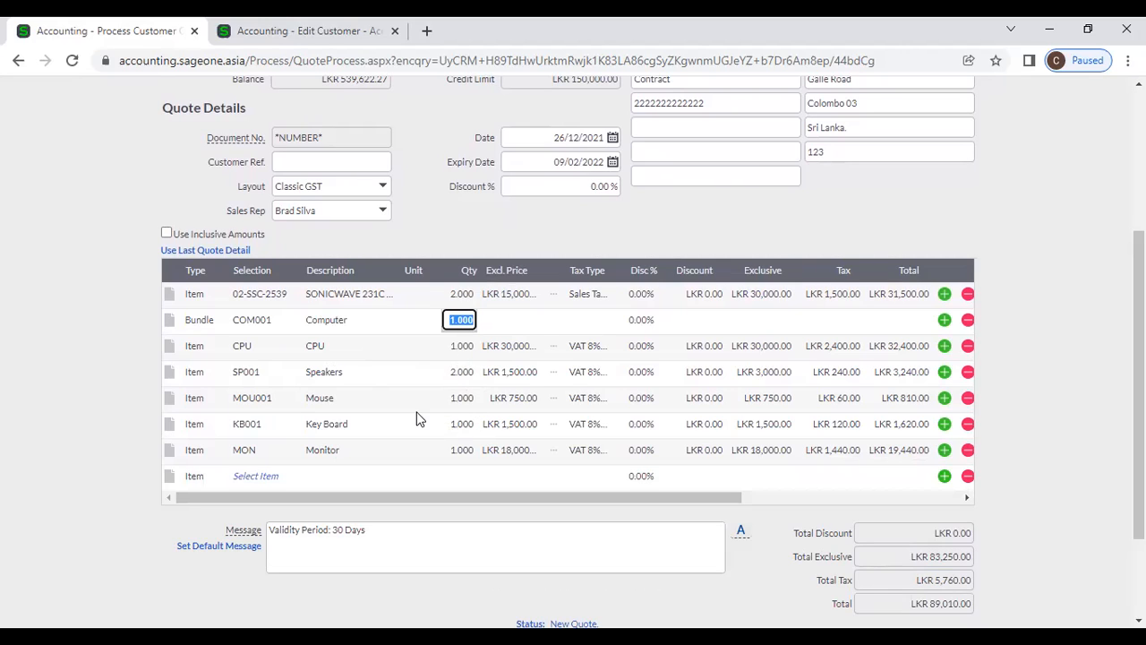
Review the Computer bundle's component lines and the line type options on the first line without changing them
{"action": "scroll", "coordinate": [416, 418], "scroll_direction": "down", "scroll_amount": 1}
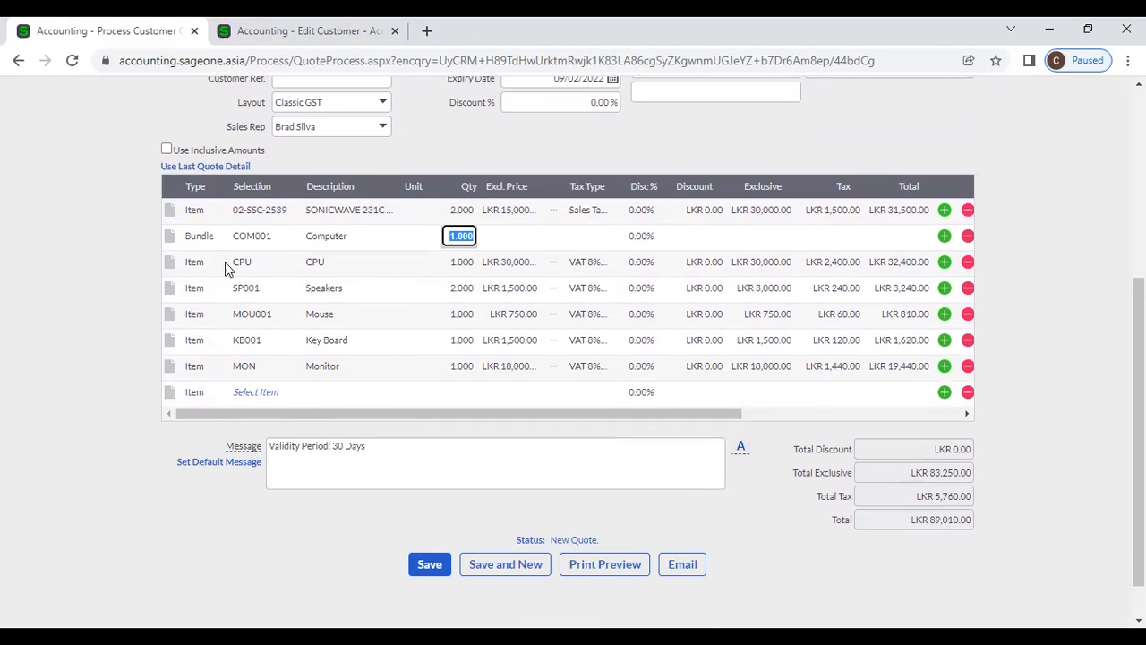
{"action": "left_click", "coordinate": [202, 236]}
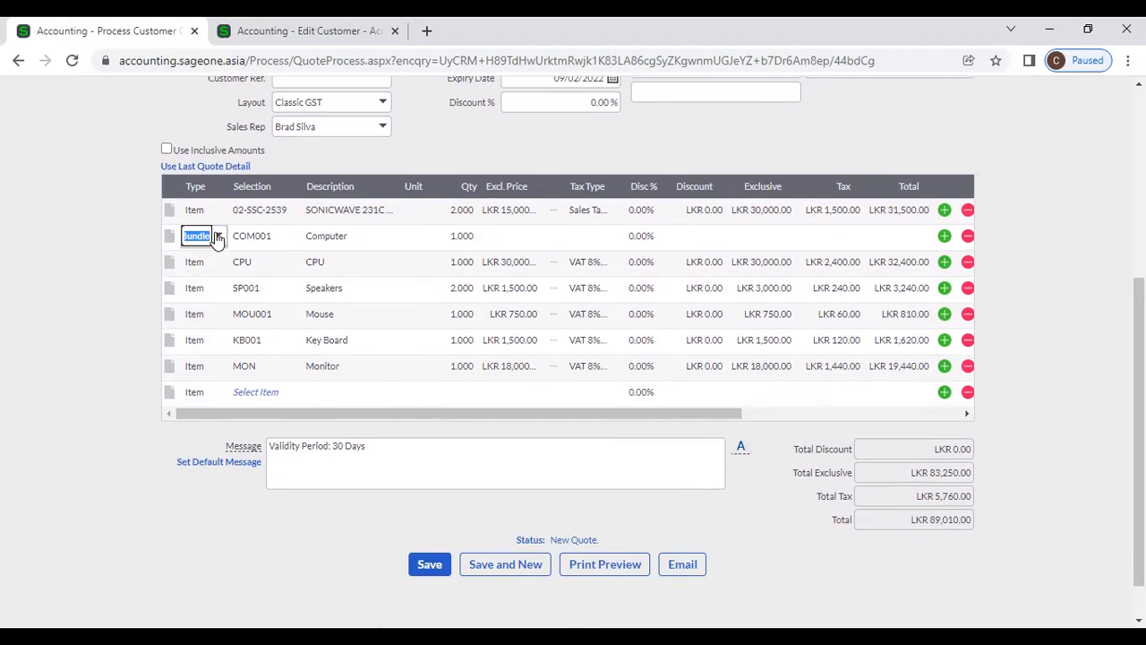
{"action": "left_click", "coordinate": [208, 215]}
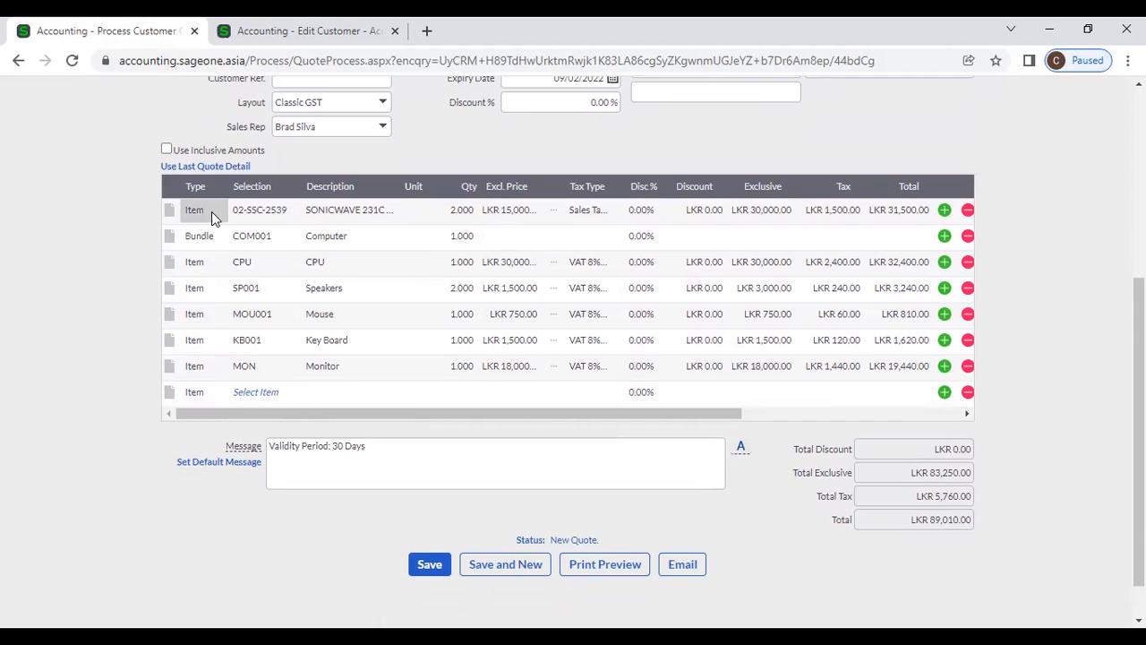
{"action": "left_click", "coordinate": [218, 211]}
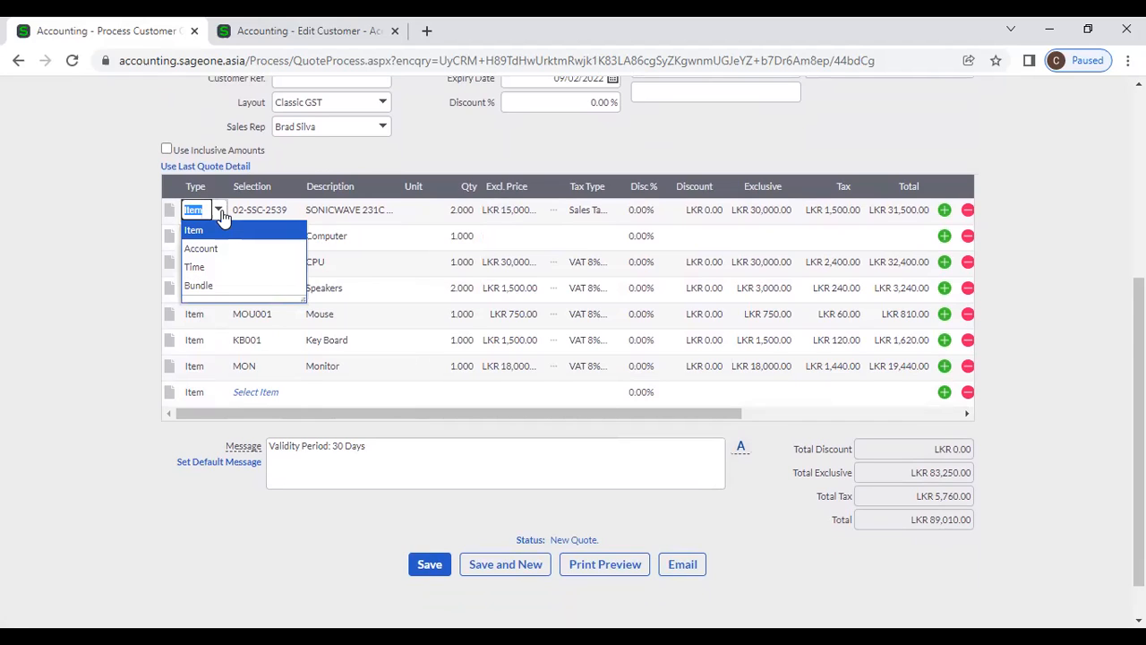
{"action": "left_click", "coordinate": [81, 226]}
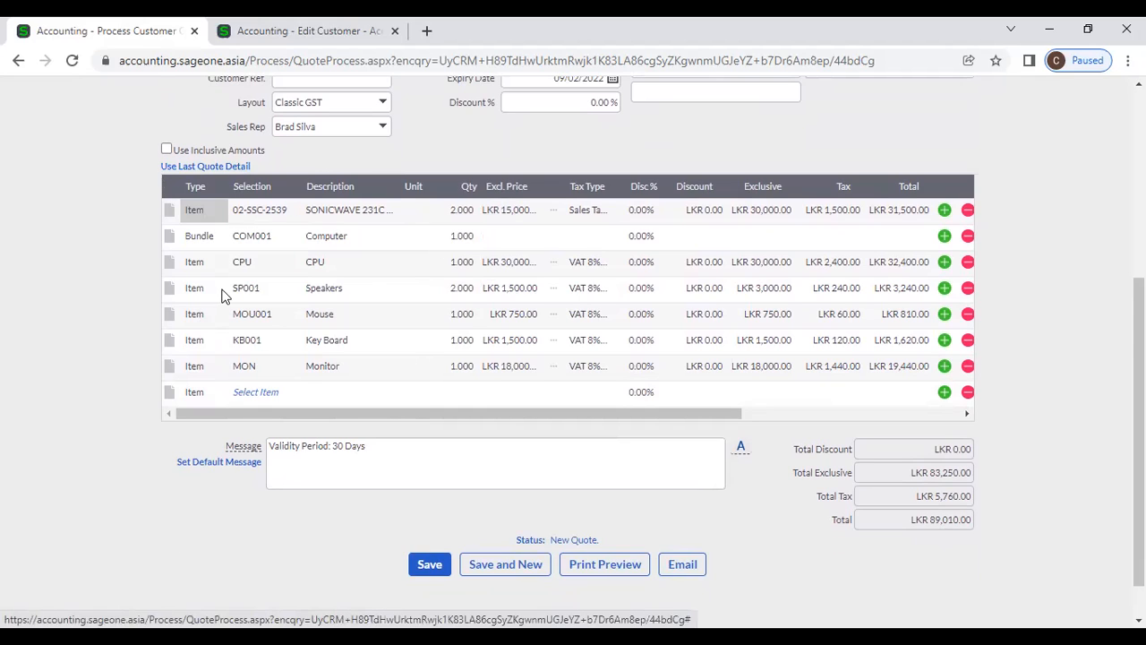
Switch the quote to inclusive amounts and remove the COM001 bundle with all its component lines
{"action": "left_click", "coordinate": [167, 151]}
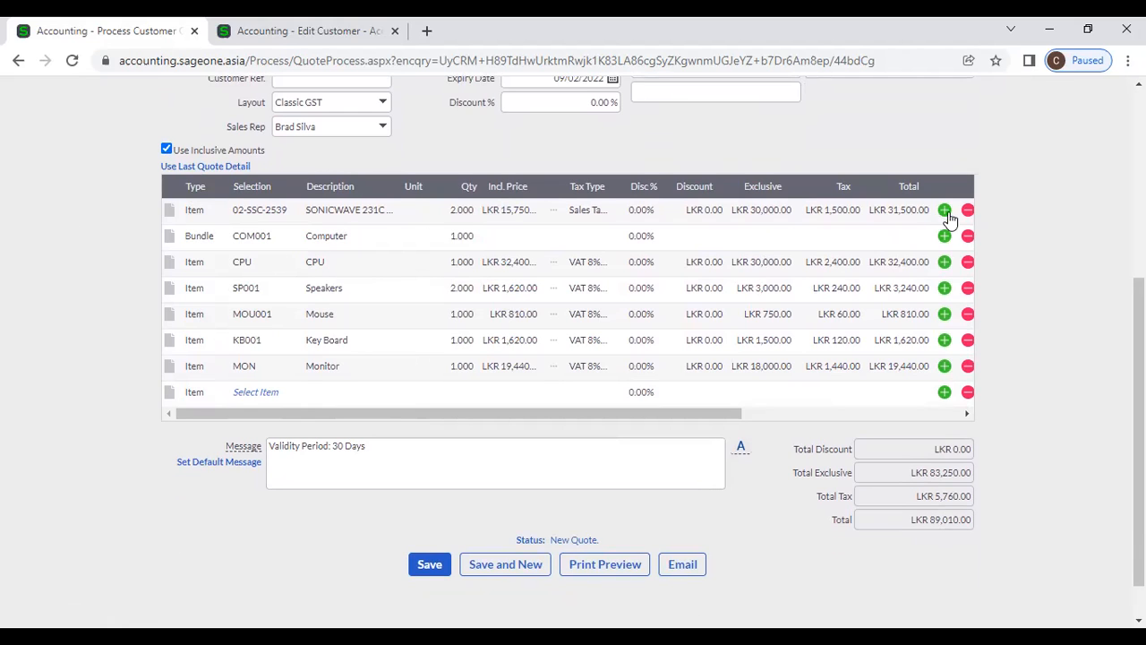
{"action": "left_click", "coordinate": [968, 237]}
{"action": "left_click", "coordinate": [968, 239]}
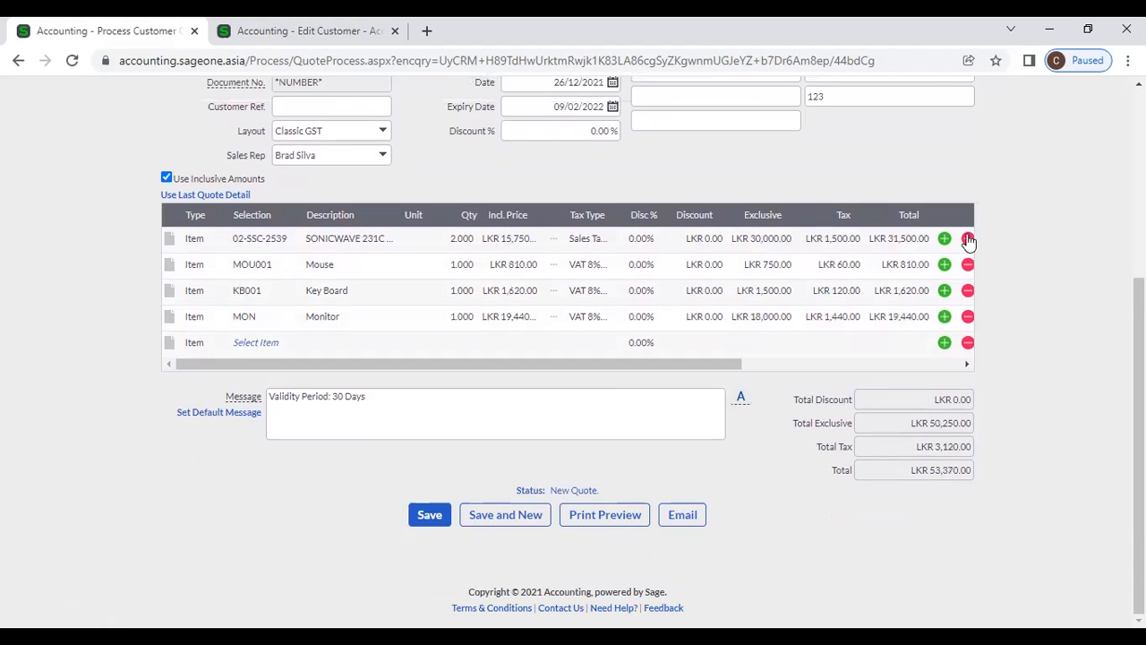
{"action": "left_click", "coordinate": [968, 265]}
{"action": "left_click", "coordinate": [968, 290]}
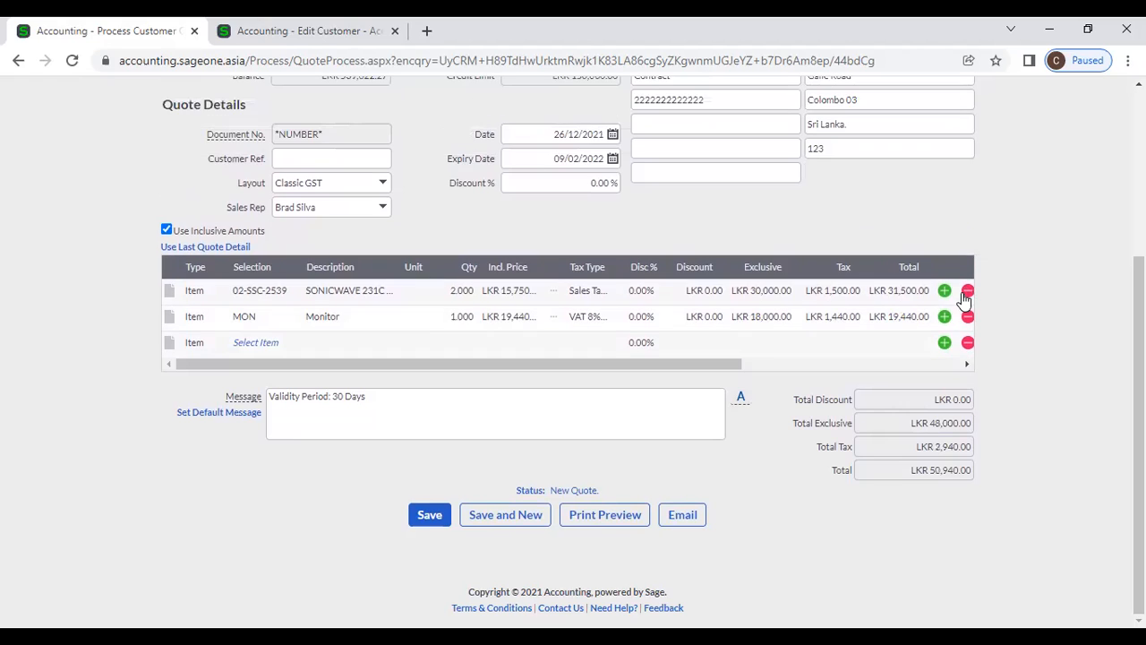
{"action": "left_click", "coordinate": [968, 316]}
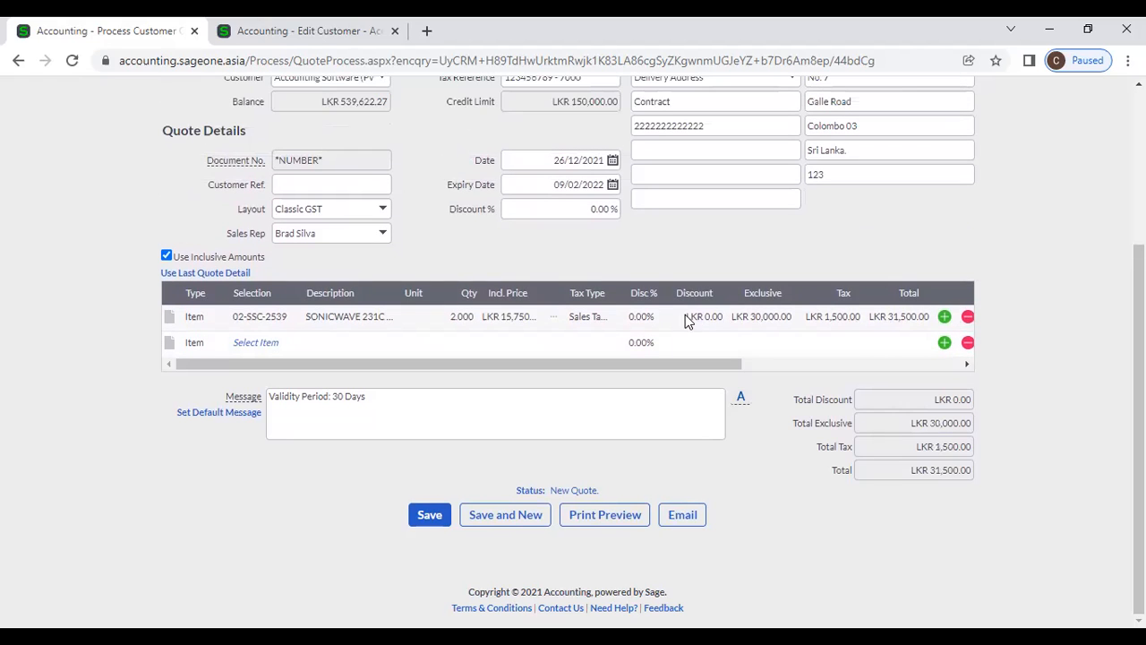
Set the SONICWAVE line's tax type to VAT 8% and its inclusive price to 20000
{"action": "left_click", "coordinate": [604, 317]}
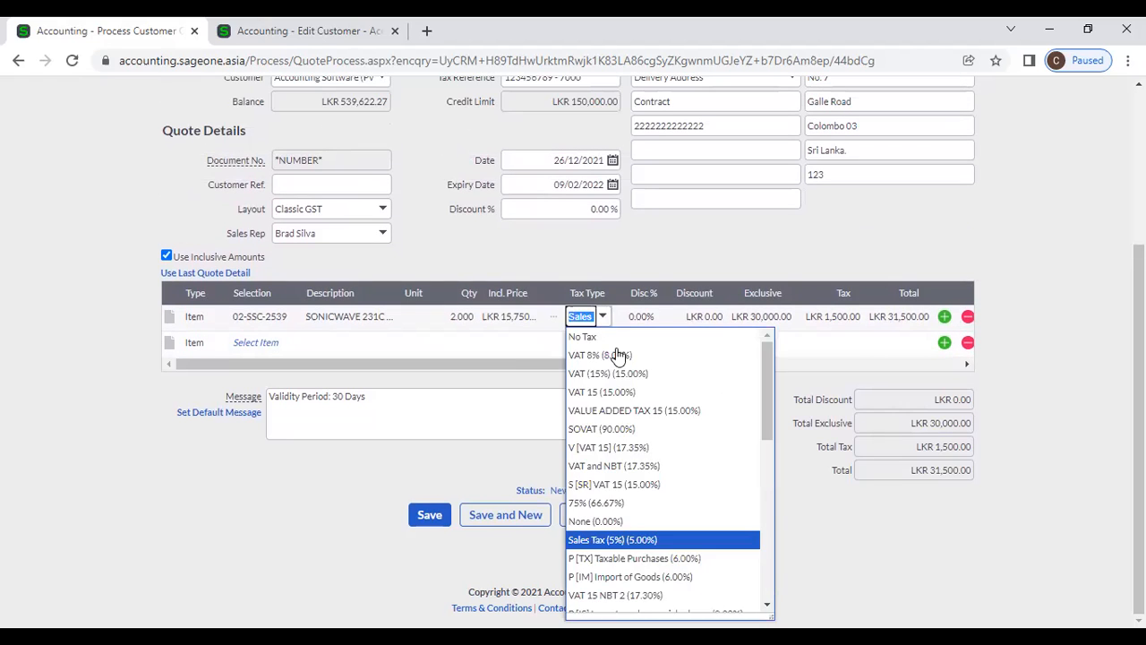
{"action": "left_click", "coordinate": [621, 351]}
{"action": "left_click", "coordinate": [618, 258]}
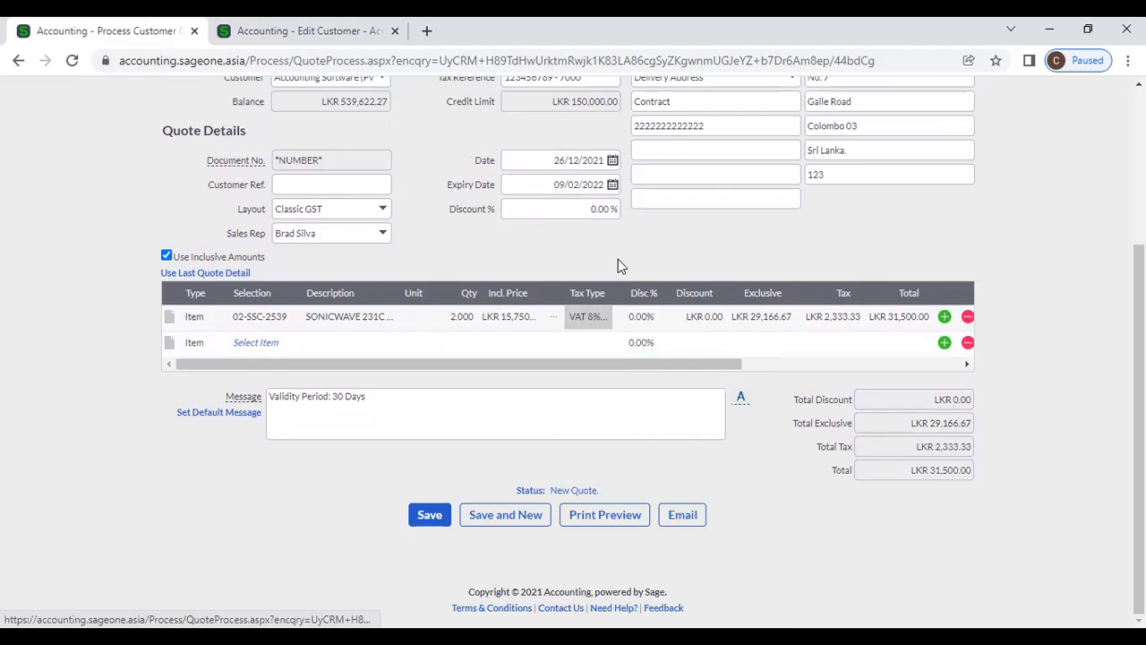
{"action": "left_click", "coordinate": [504, 321]}
{"action": "type", "text": "20000"}
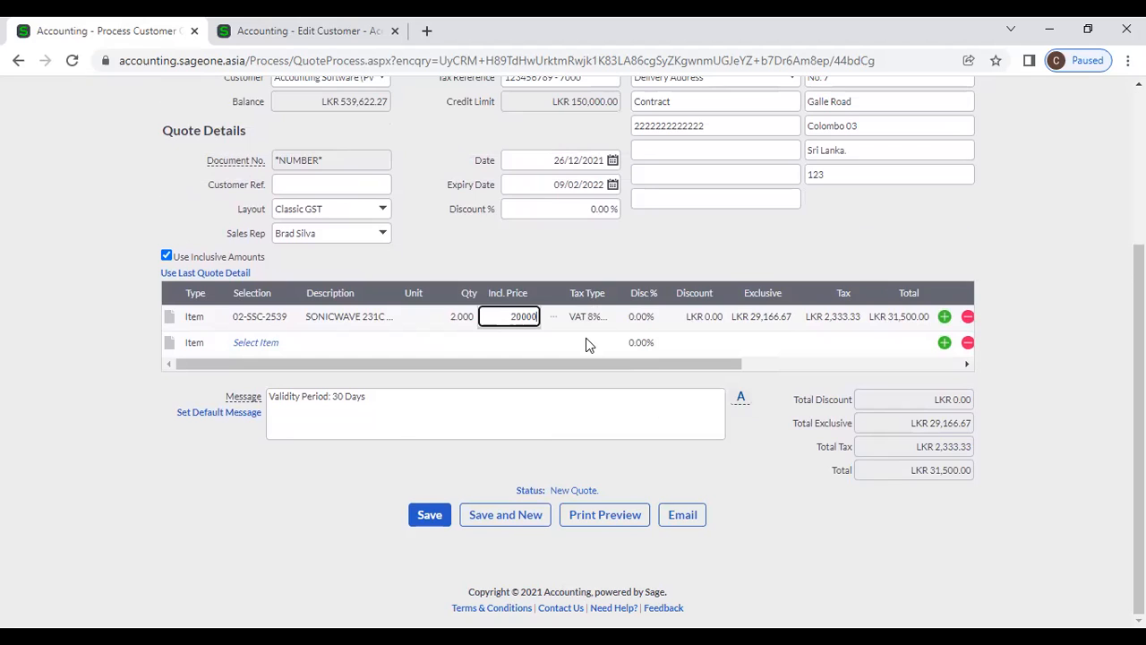
Set the SONICWAVE line's quantity to 1 and its inclusive price to 10000
{"action": "left_click", "coordinate": [461, 316]}
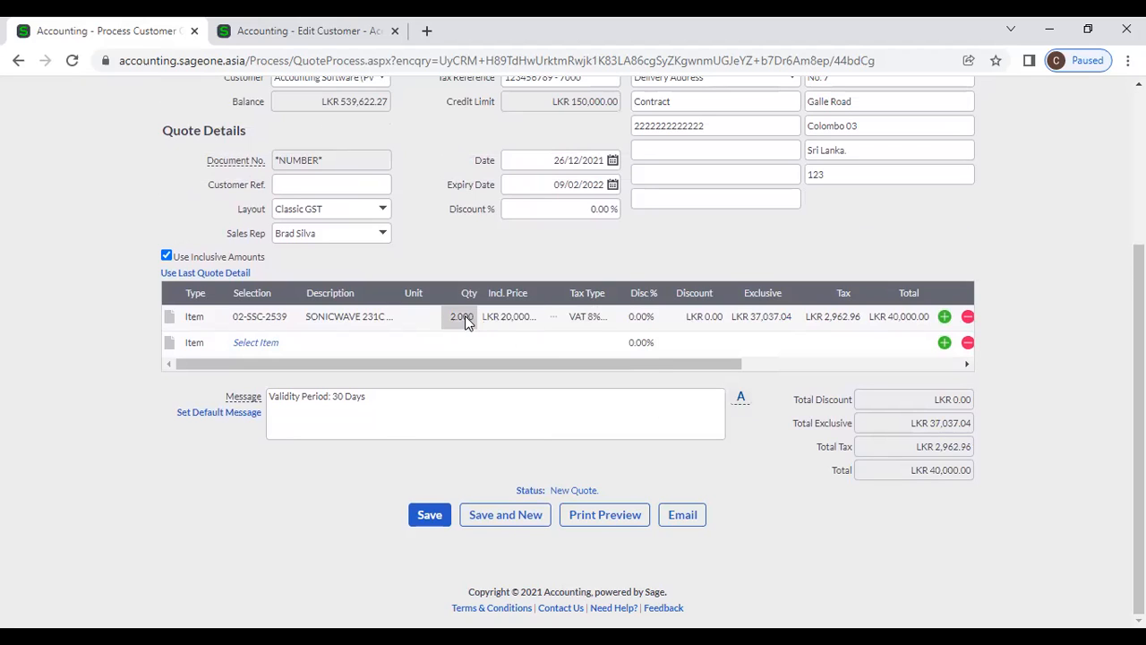
{"action": "type", "text": "1"}
{"action": "key", "text": "Tab"}
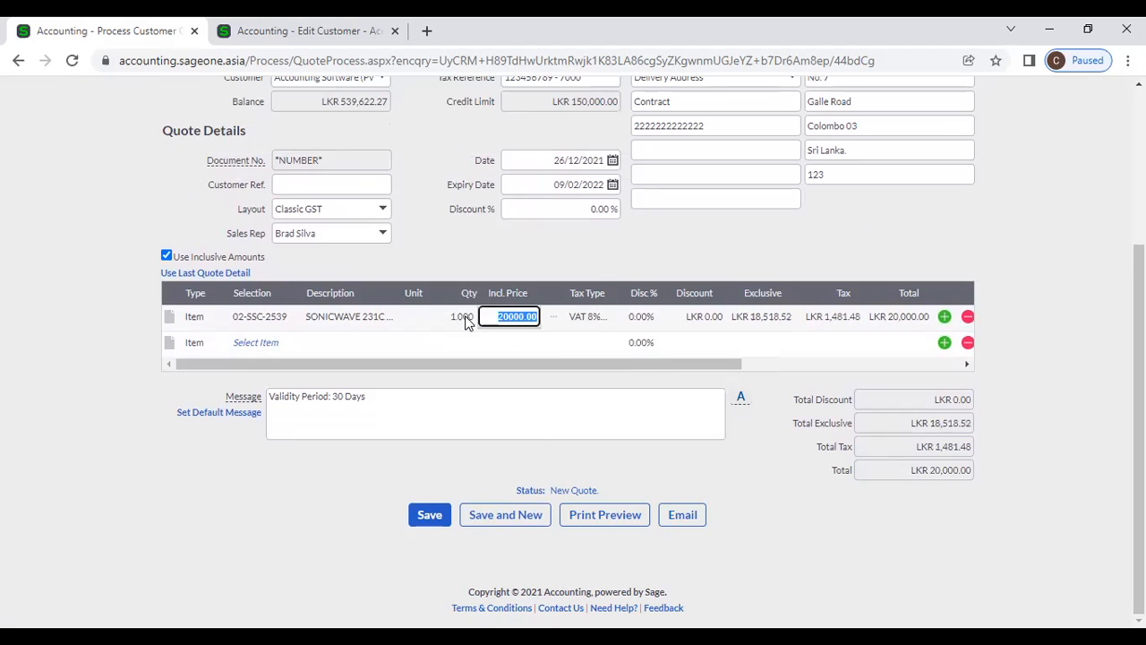
{"action": "type", "text": "10000"}
{"action": "key", "text": "Tab"}
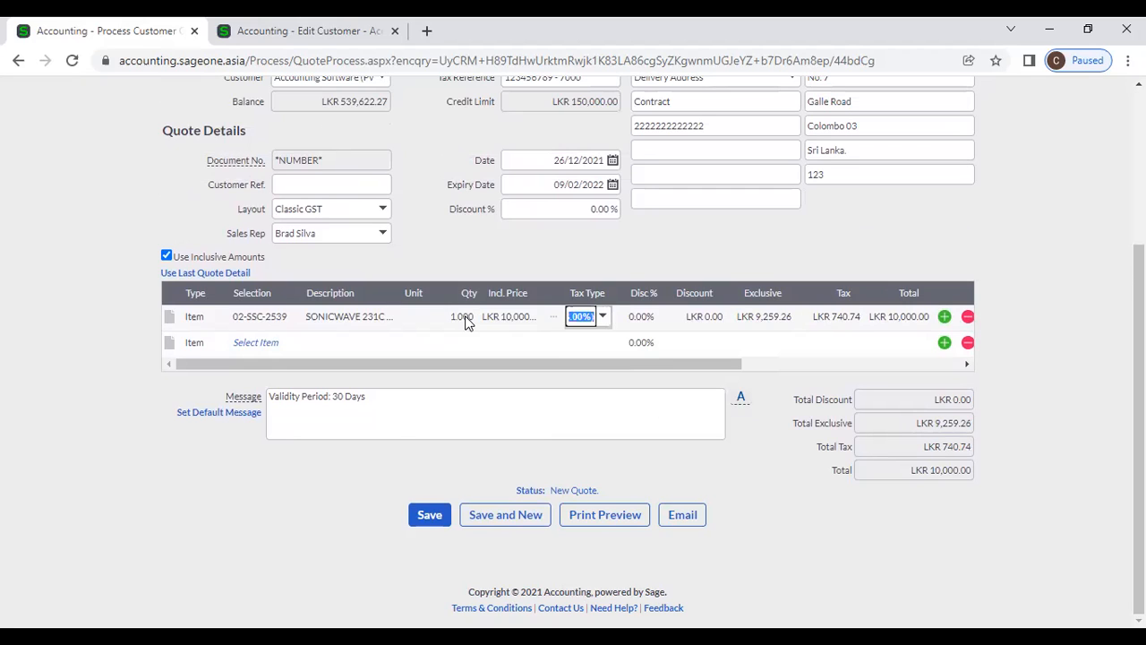
{"action": "left_click", "coordinate": [515, 256]}
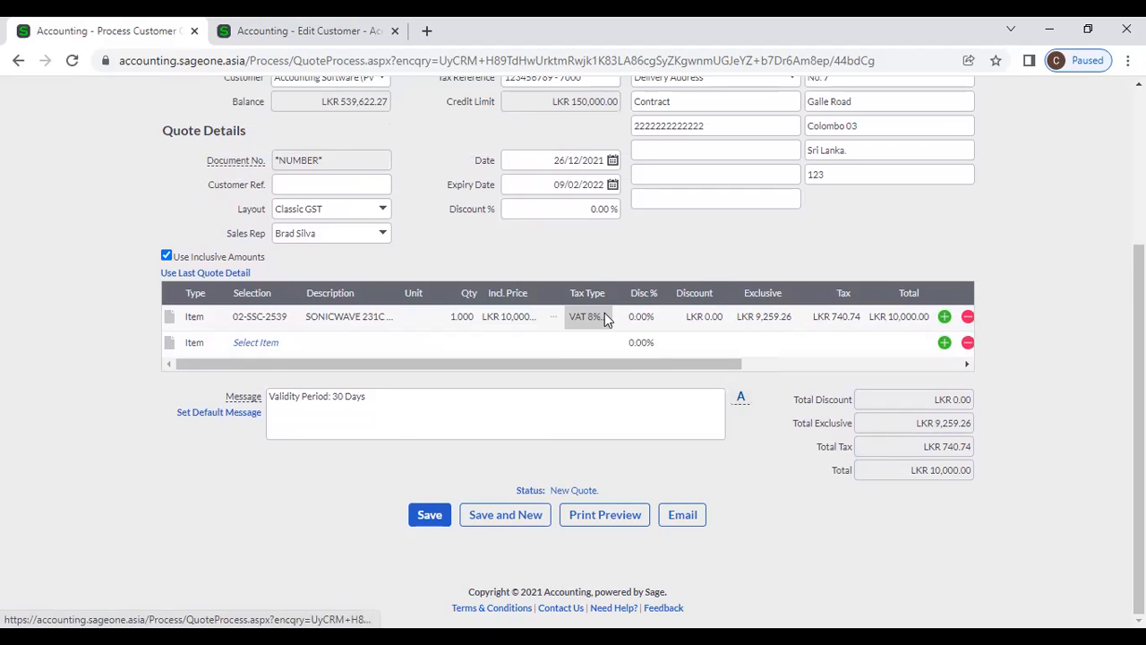
Switch the quote to exclusive amounts and set the SONICWAVE line's exclusive price to 10000
{"action": "left_click", "coordinate": [166, 256]}
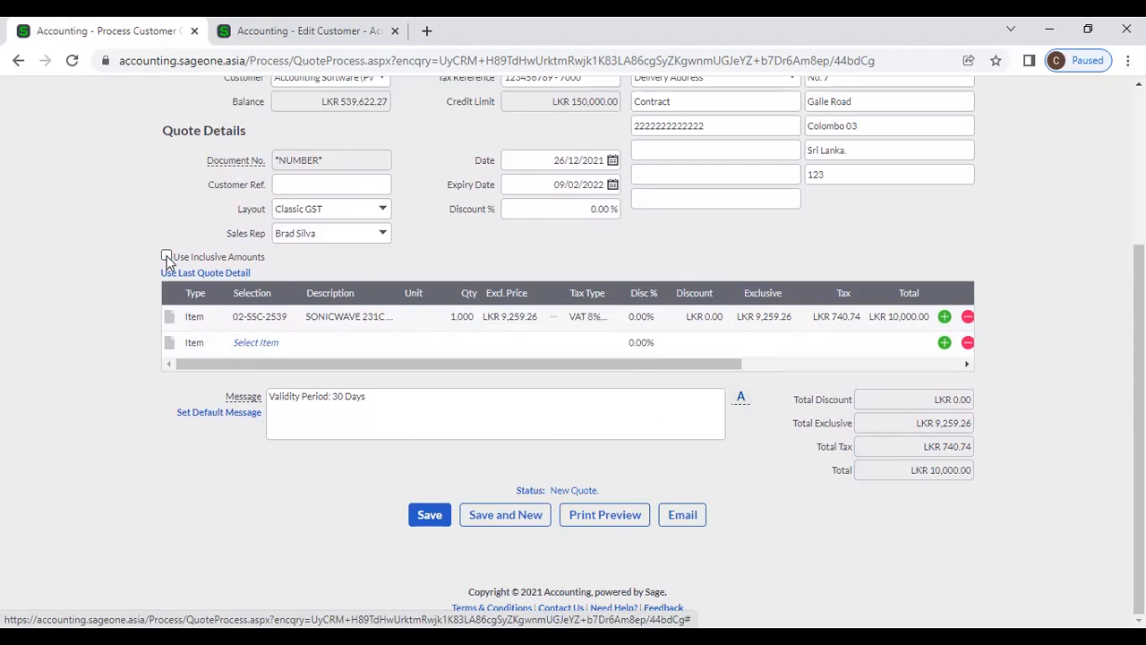
{"action": "left_click", "coordinate": [528, 316]}
{"action": "type", "text": "10,00"}
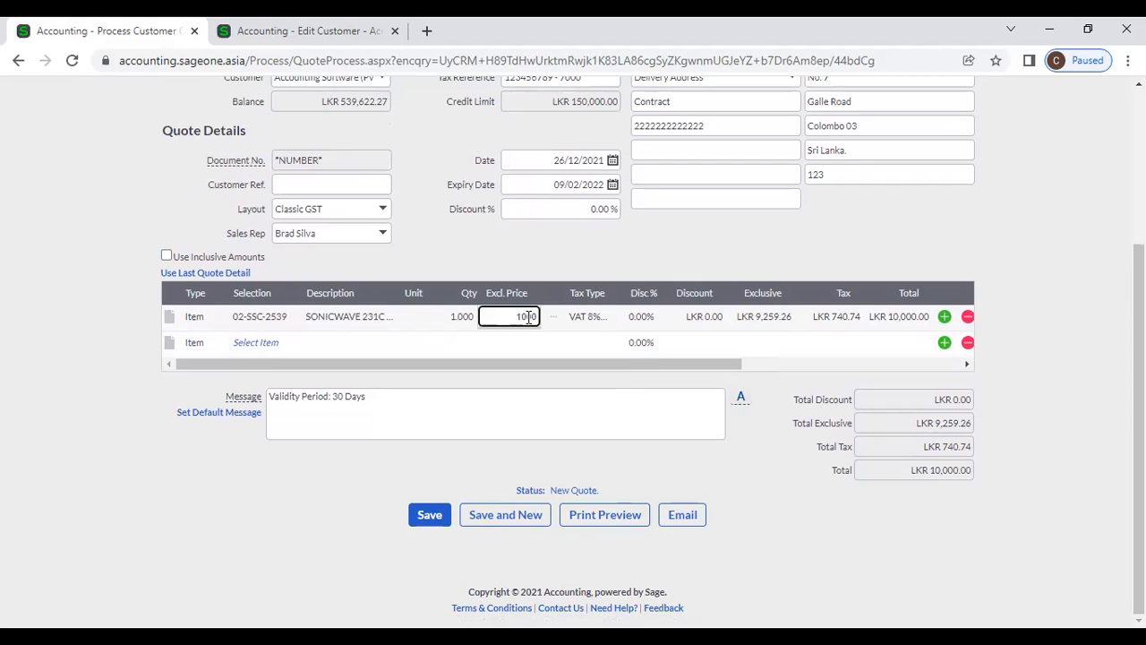
{"action": "type", "text": "0"}
{"action": "key", "text": "Tab"}
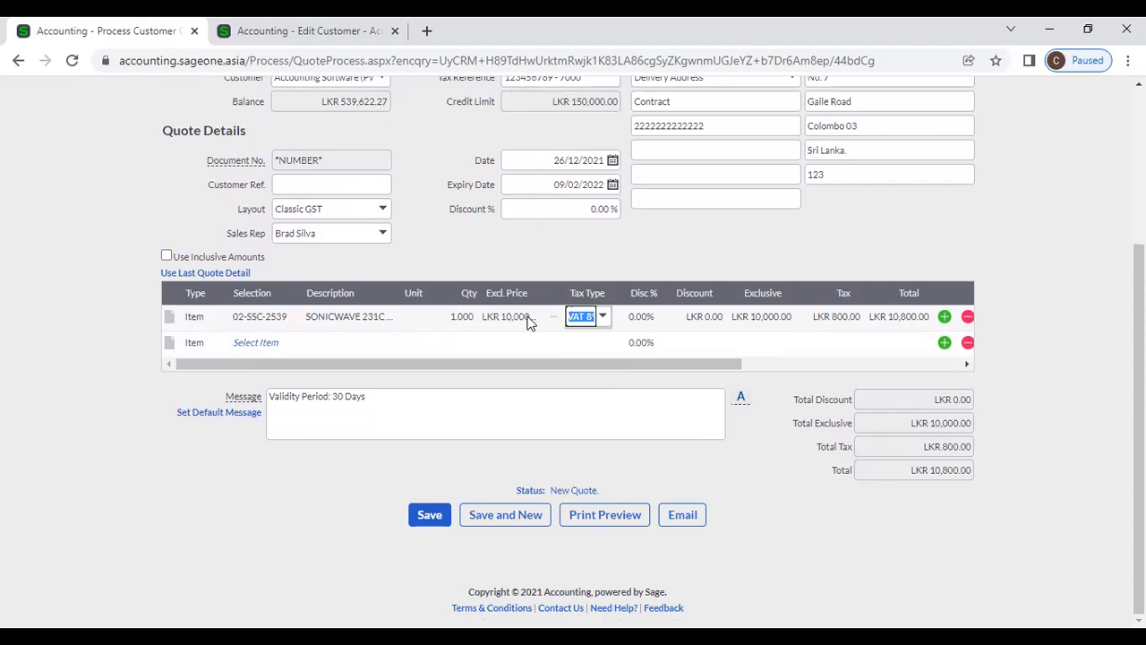
{"action": "left_click", "coordinate": [533, 238]}
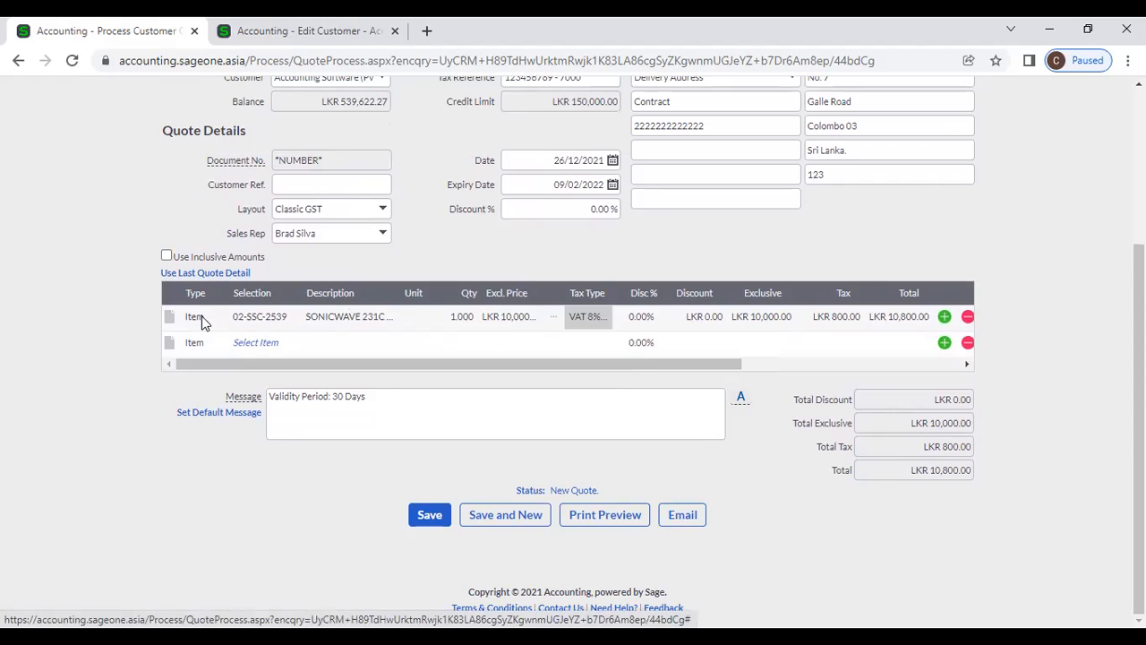
Turn inclusive amounts on to compare the SONICWAVE line's price, and turn them off again
{"action": "left_click", "coordinate": [167, 257]}
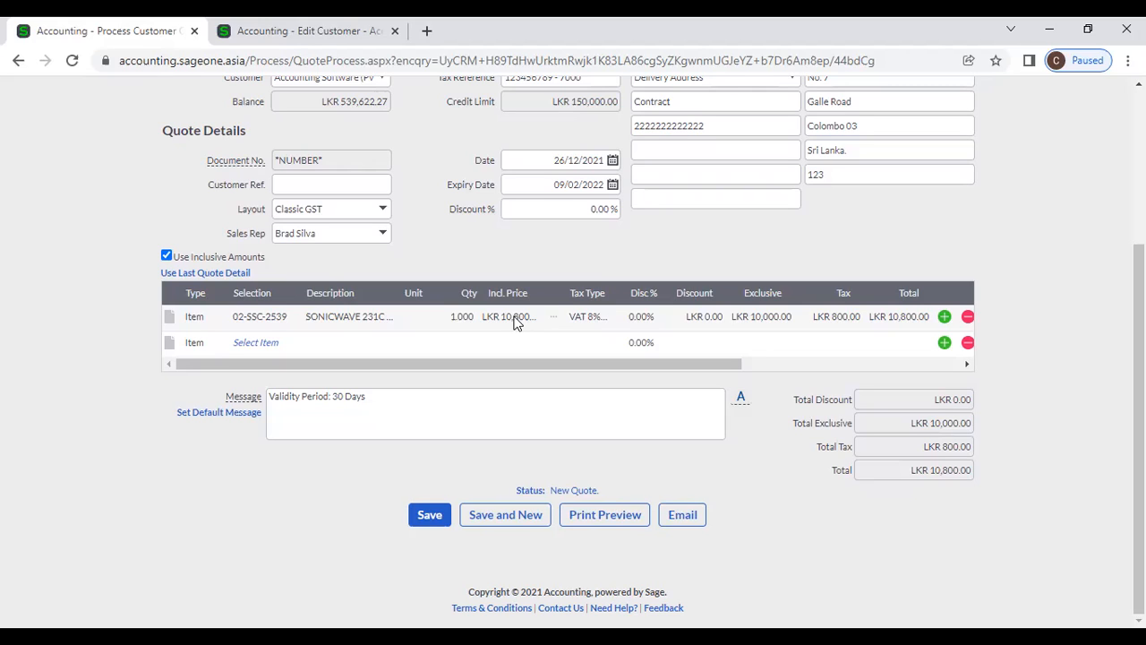
{"action": "left_click", "coordinate": [165, 257]}
View the suggested entries for the quote's customer reference and leave the reference blank
{"action": "scroll", "coordinate": [501, 322], "scroll_direction": "up", "scroll_amount": 1}
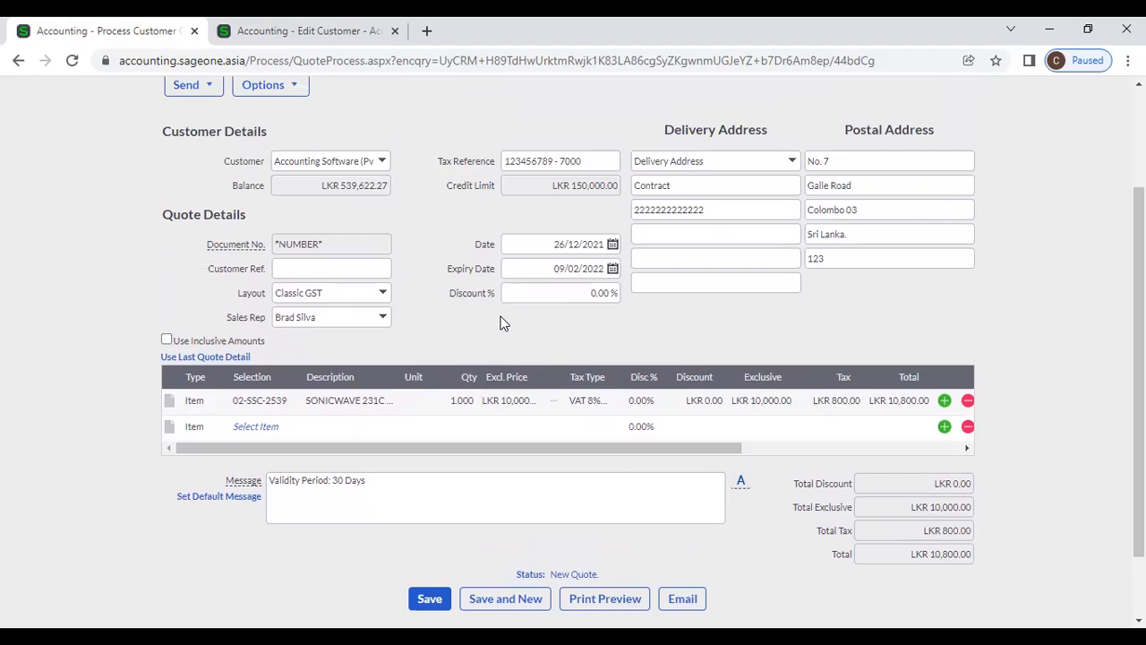
{"action": "left_click", "coordinate": [356, 261]}
{"action": "left_click", "coordinate": [426, 226]}
{"action": "left_click", "coordinate": [378, 267]}
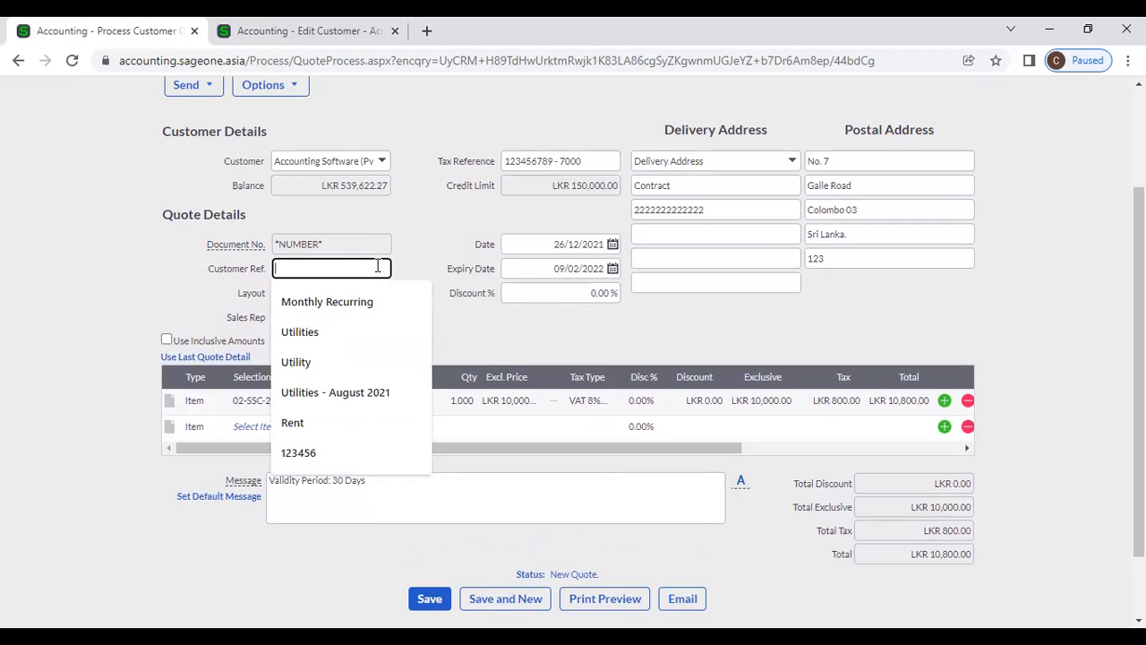
{"action": "left_click", "coordinate": [430, 233]}
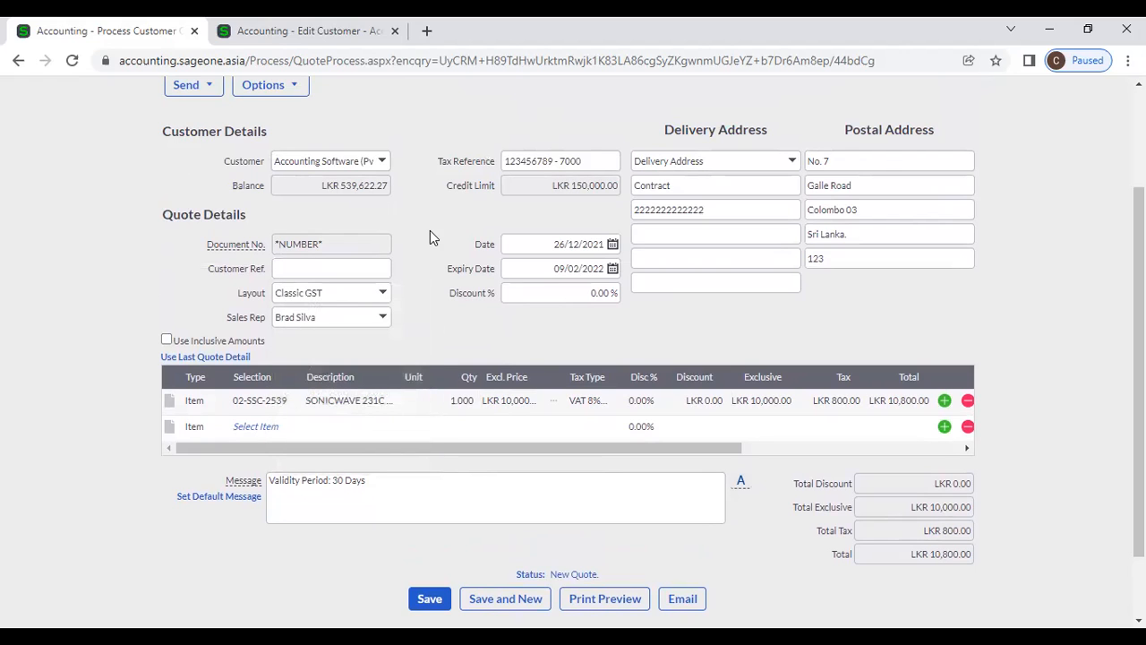
Open the customer document messages in the company settings and examine the default message for quotes
{"action": "scroll", "coordinate": [430, 237], "scroll_direction": "down", "scroll_amount": 2}
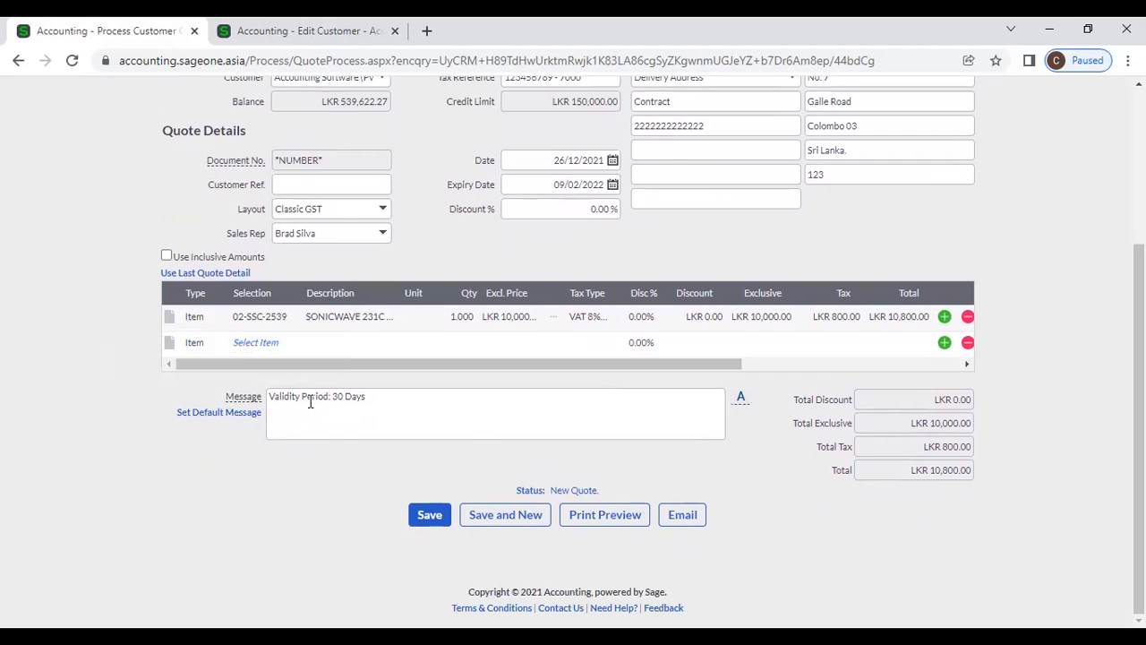
{"action": "left_click", "coordinate": [301, 36]}
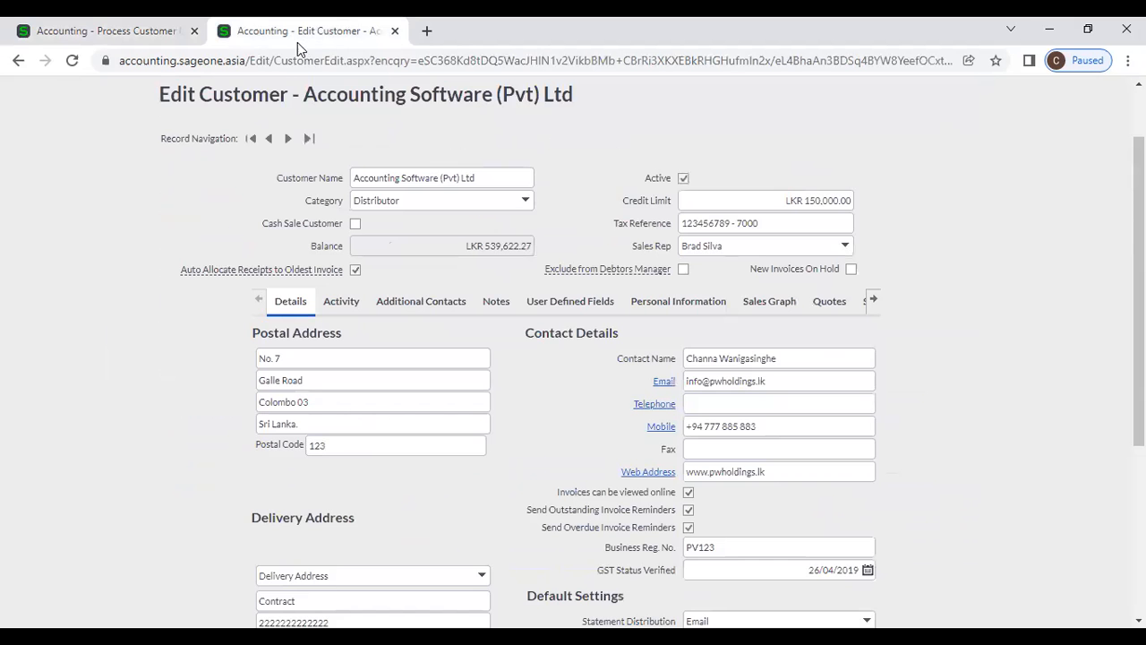
{"action": "scroll", "coordinate": [452, 264], "scroll_direction": "up", "scroll_amount": 2}
{"action": "left_click", "coordinate": [613, 127]}
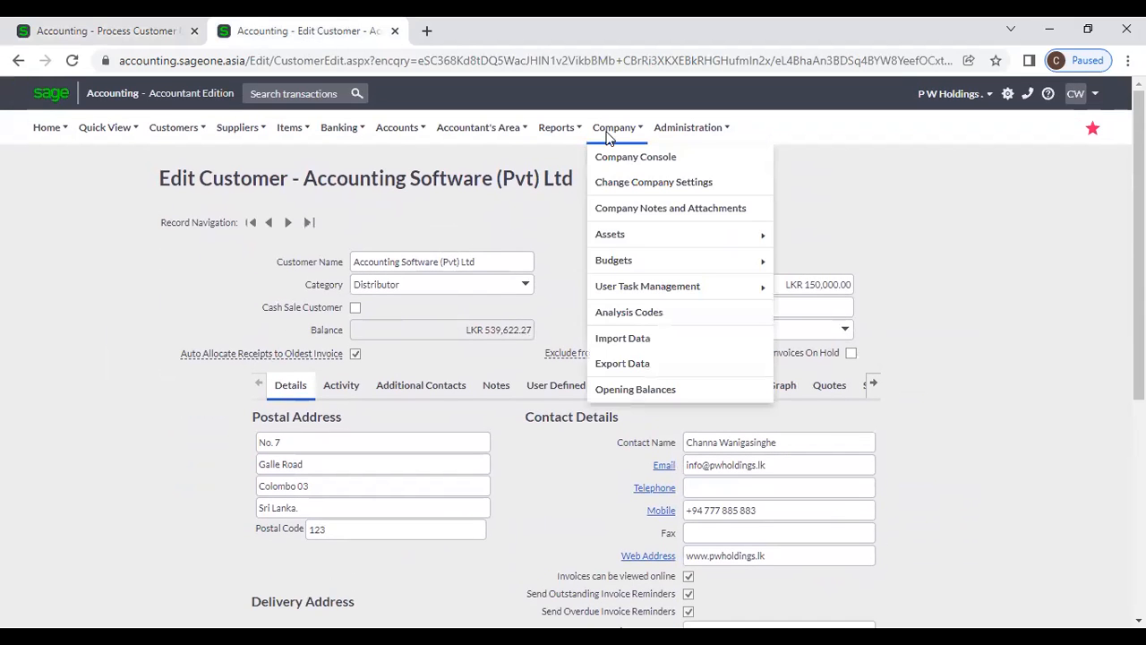
{"action": "left_click", "coordinate": [619, 184]}
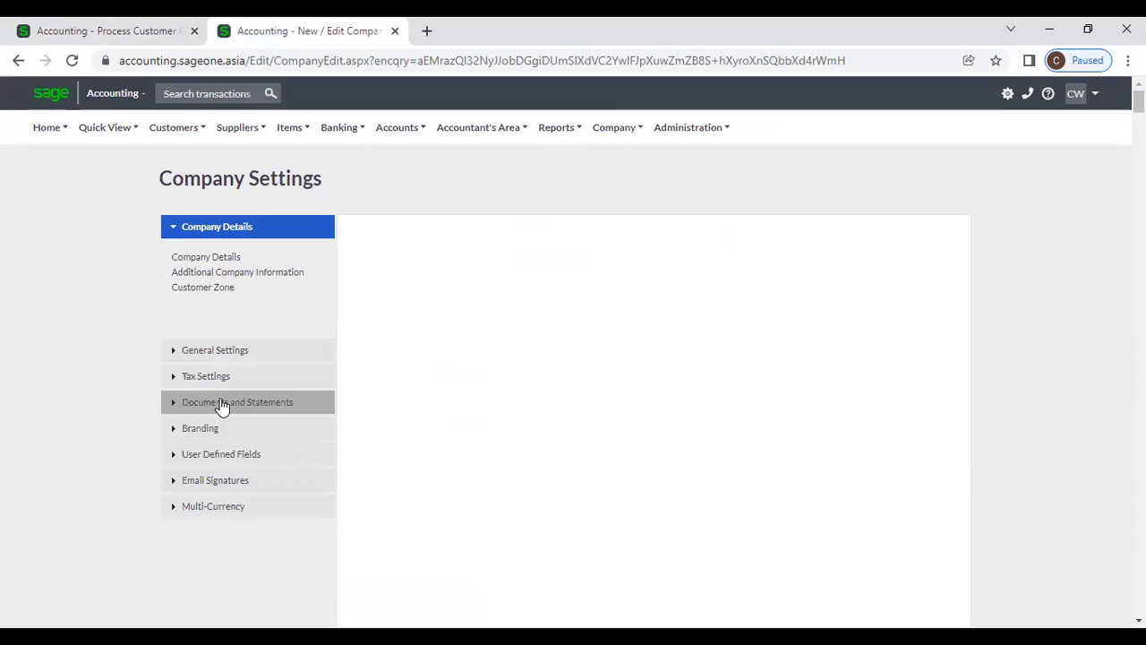
{"action": "left_click", "coordinate": [221, 403]}
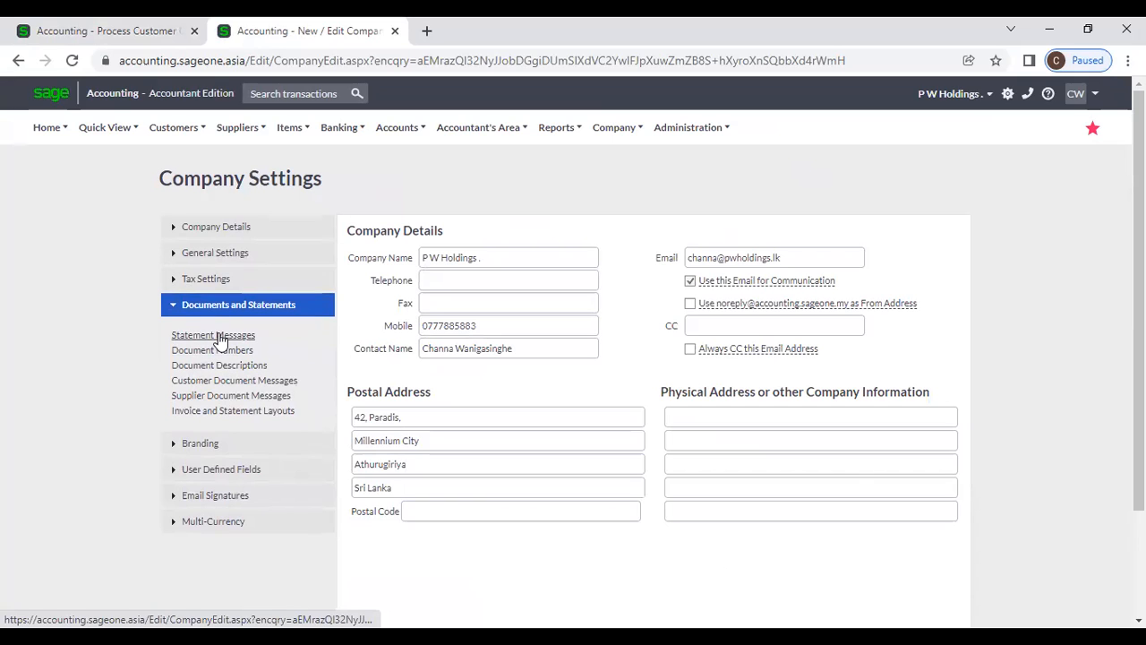
{"action": "left_click", "coordinate": [221, 380]}
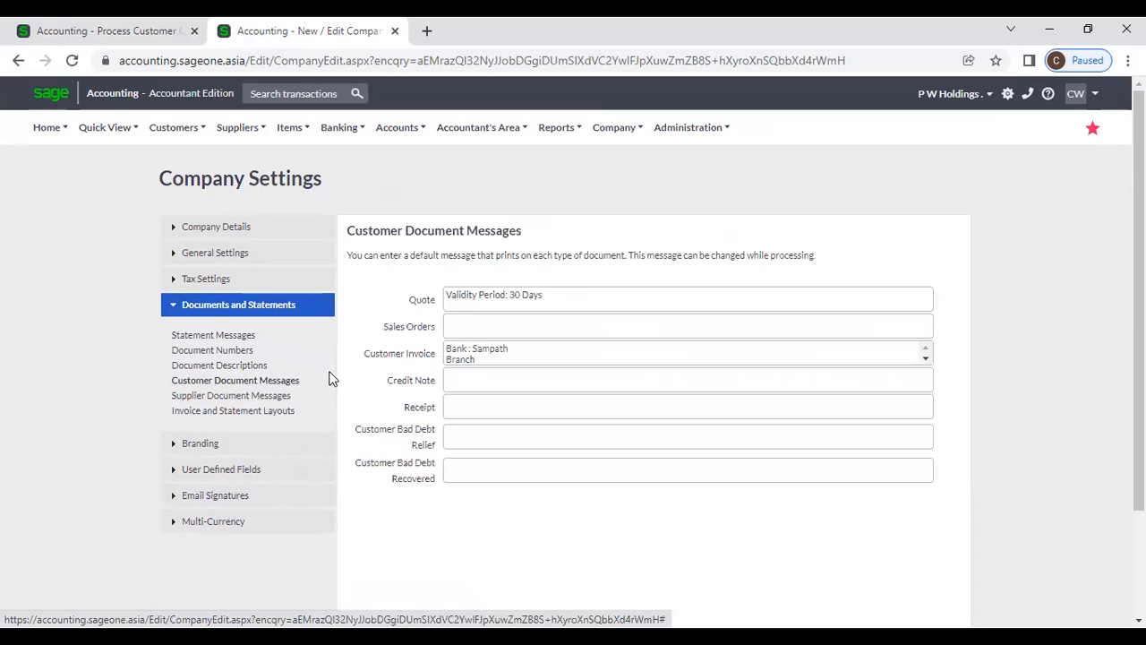
{"action": "triple_click", "coordinate": [462, 296]}
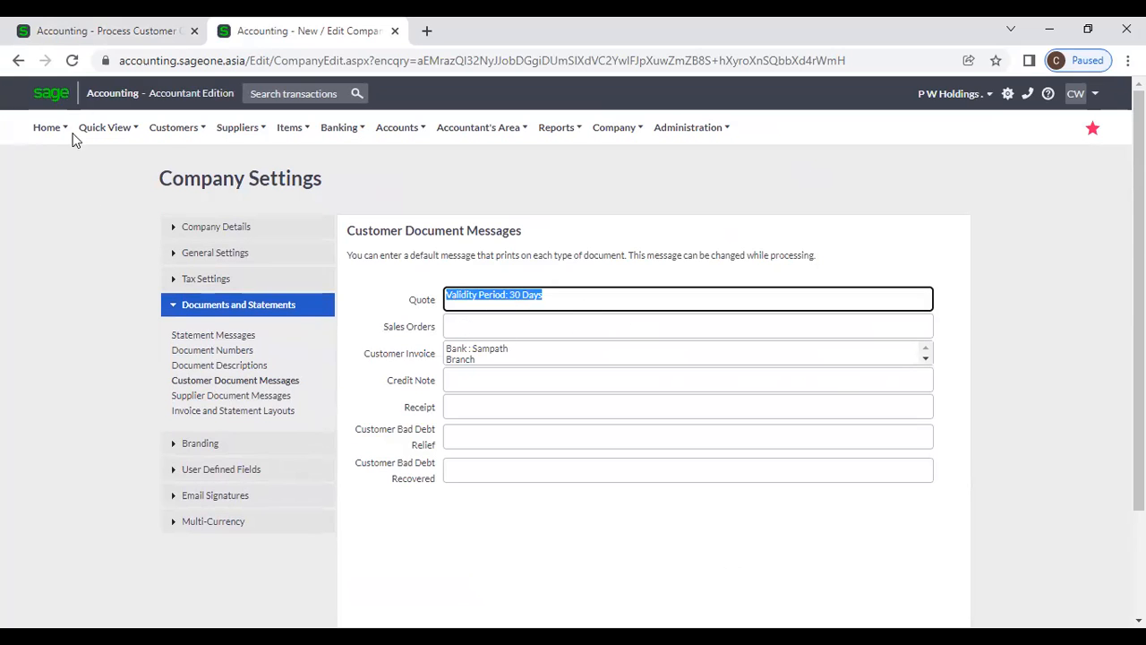
Return to the quote and compare its message with the default quote message from the company settings
{"action": "left_click", "coordinate": [116, 34]}
{"action": "triple_click", "coordinate": [380, 404]}
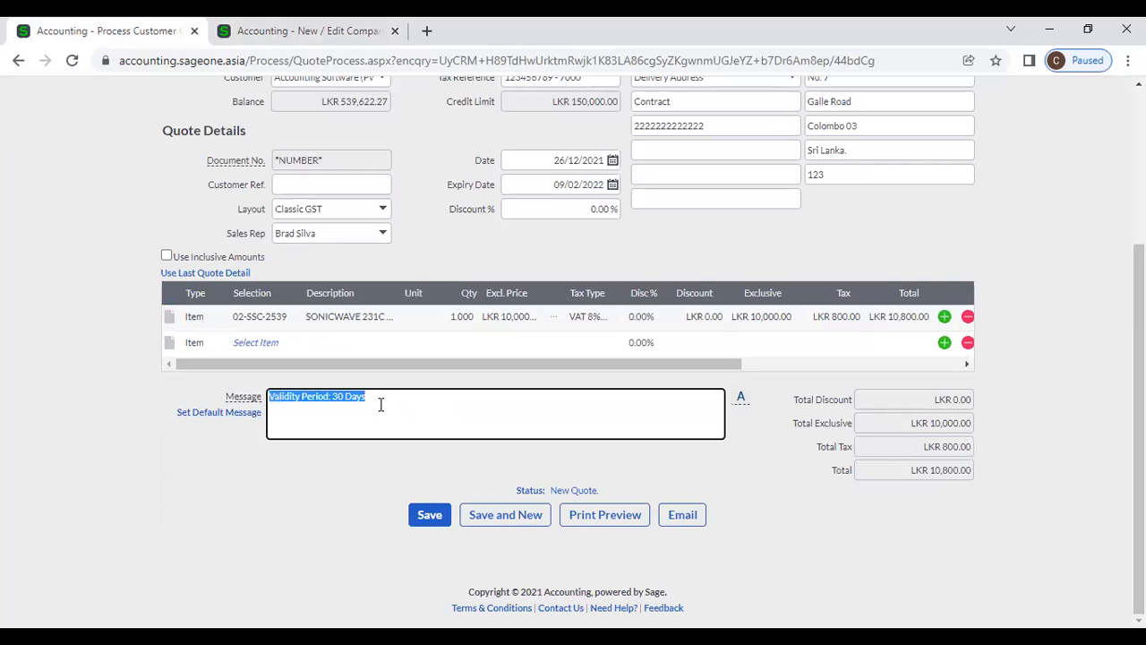
{"action": "left_click", "coordinate": [201, 559]}
Review the quote's gross profit based on average cost and on last cost, and close the view
{"action": "scroll", "coordinate": [365, 464], "scroll_direction": "up", "scroll_amount": 5}
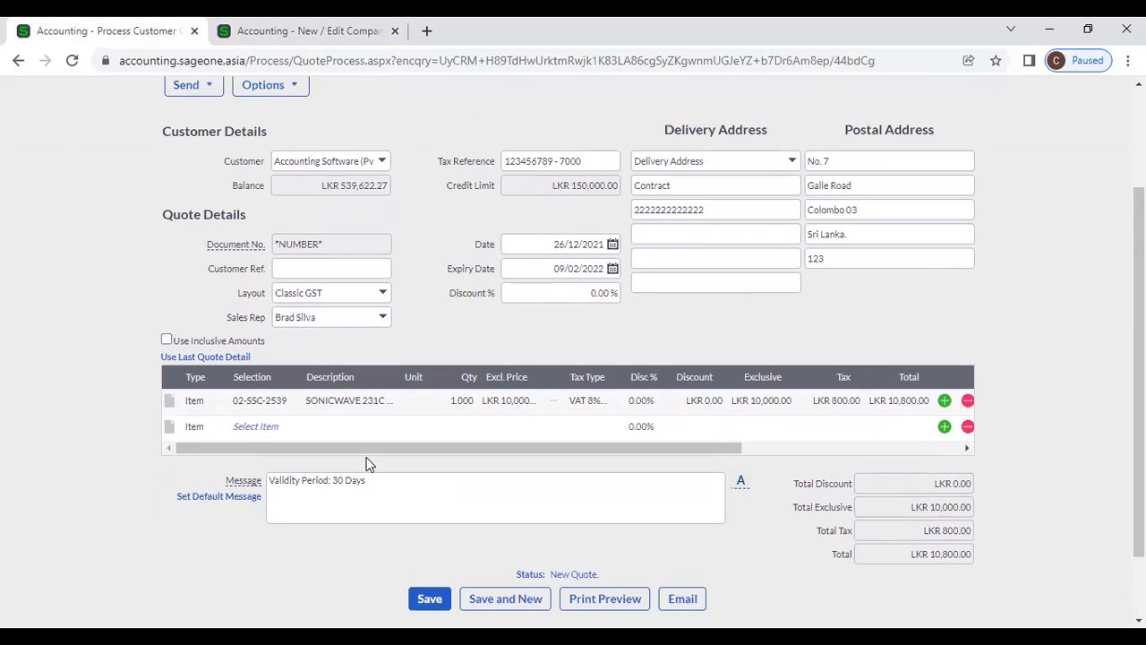
{"action": "left_click", "coordinate": [281, 238]}
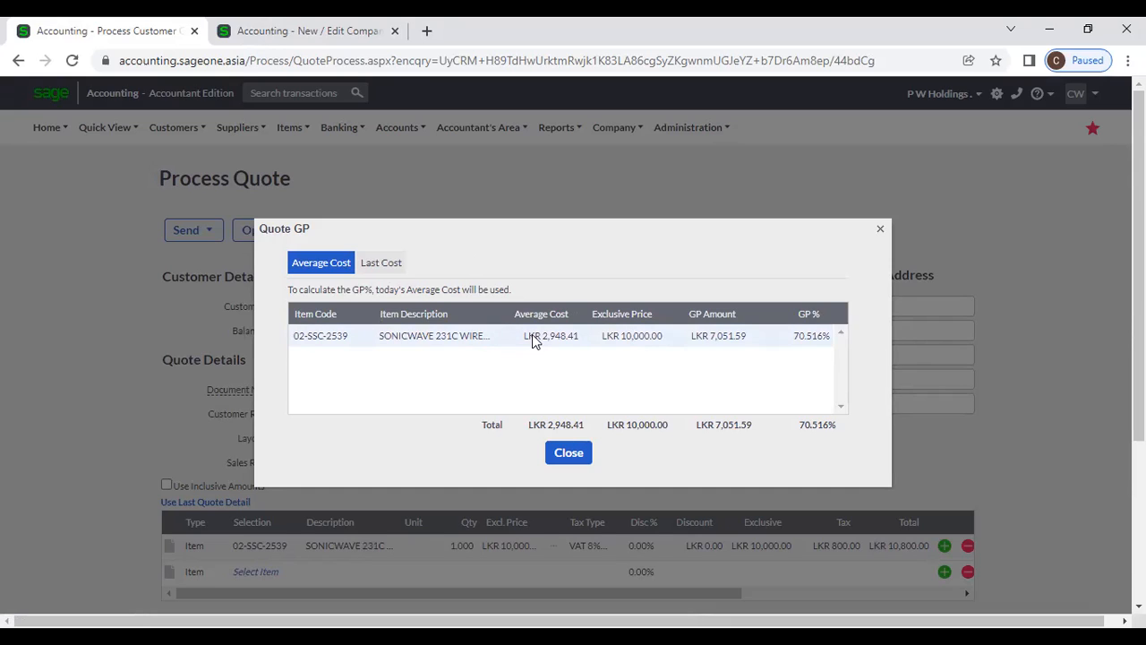
{"action": "left_click", "coordinate": [398, 262]}
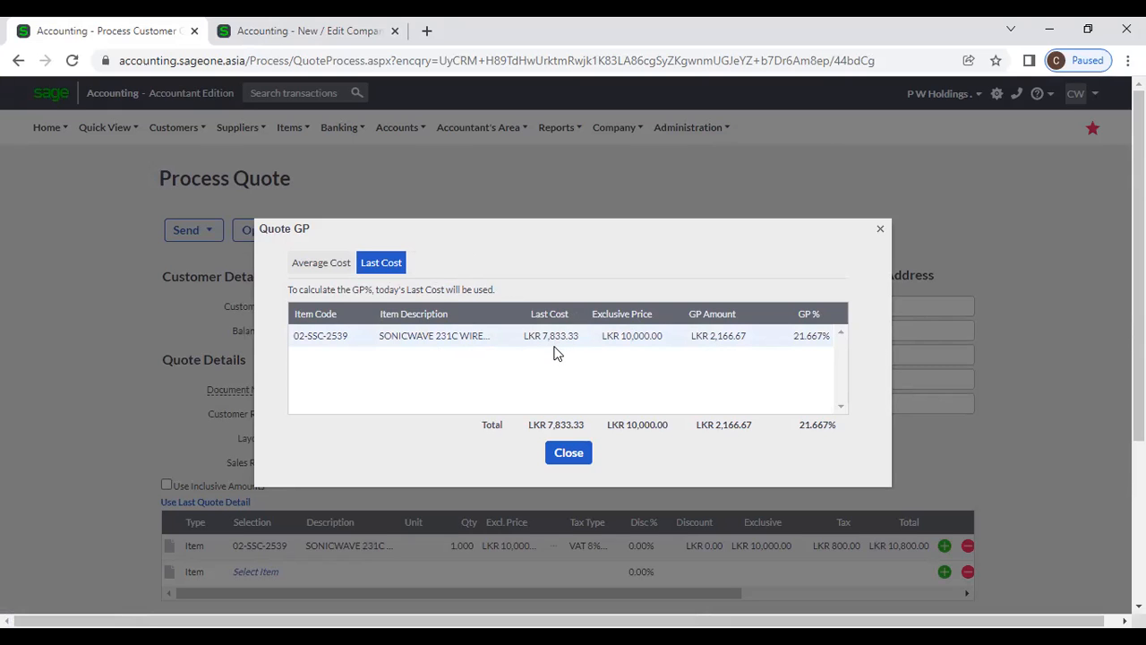
{"action": "left_click", "coordinate": [577, 453]}
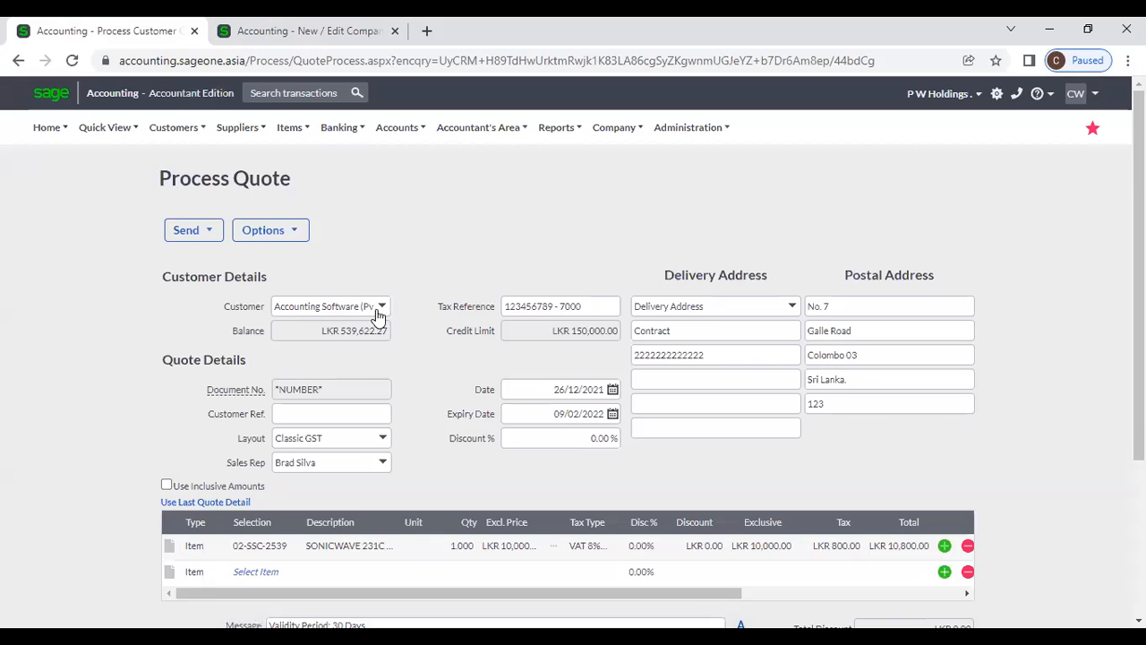
Open the Quantity Surveyor user's permissions and examine the Customer Tax Invoices rights under Customers, including viewing GP on invoices, quotes and sales orders
{"action": "left_click", "coordinate": [294, 233]}
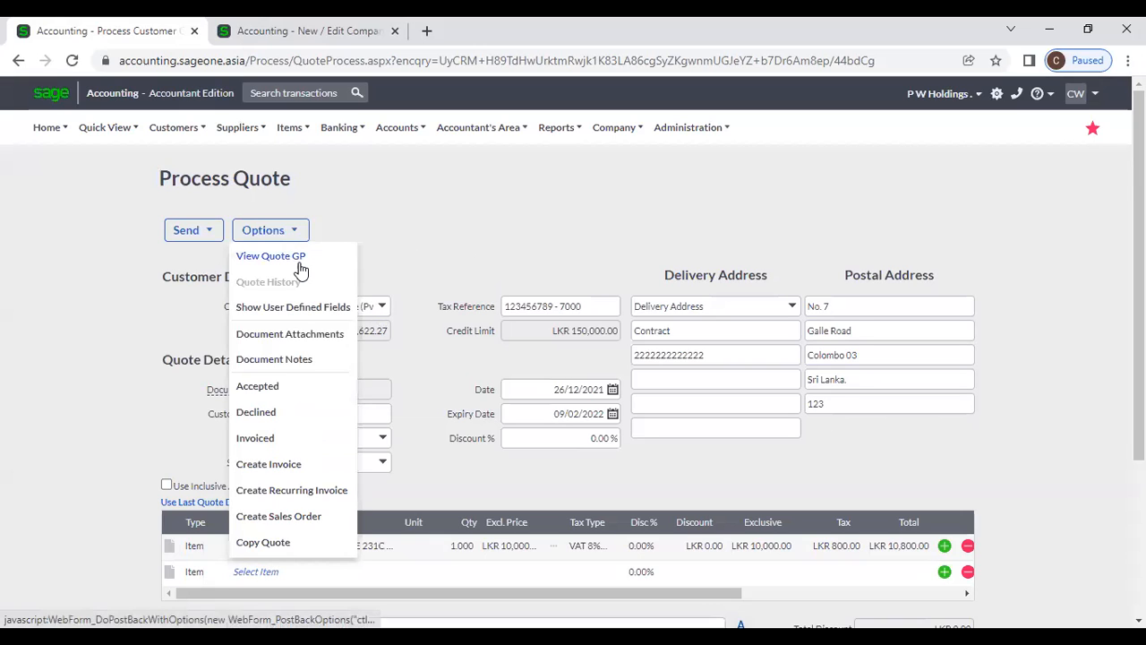
{"action": "left_click", "coordinate": [320, 30]}
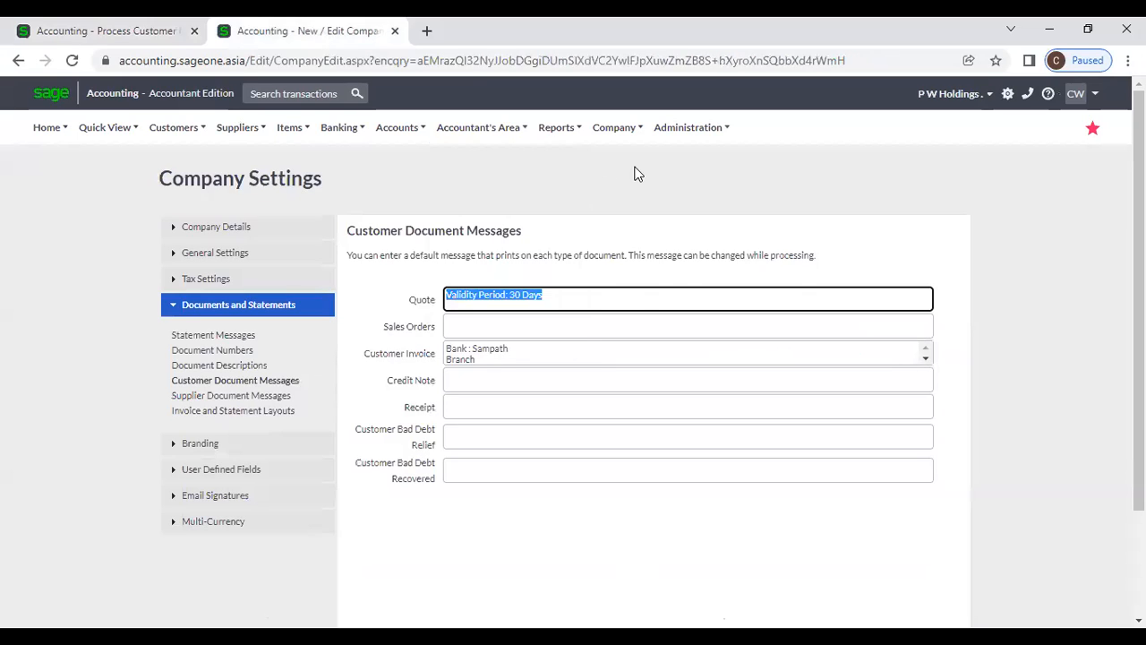
{"action": "left_click", "coordinate": [664, 131]}
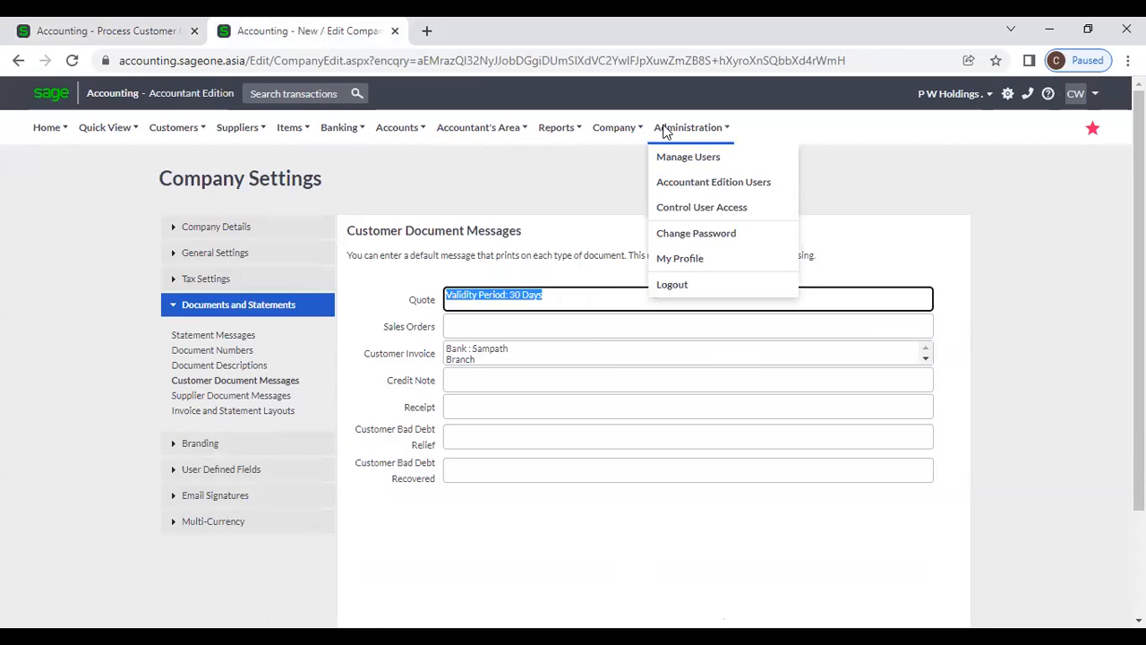
{"action": "left_click", "coordinate": [683, 213]}
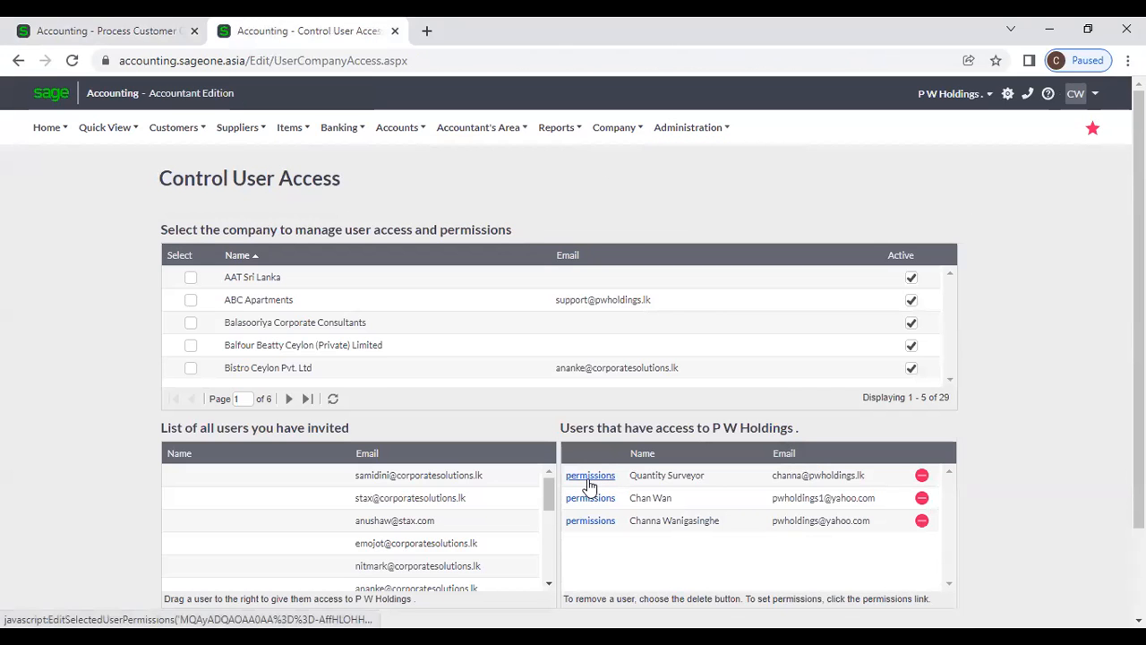
{"action": "left_click", "coordinate": [589, 475]}
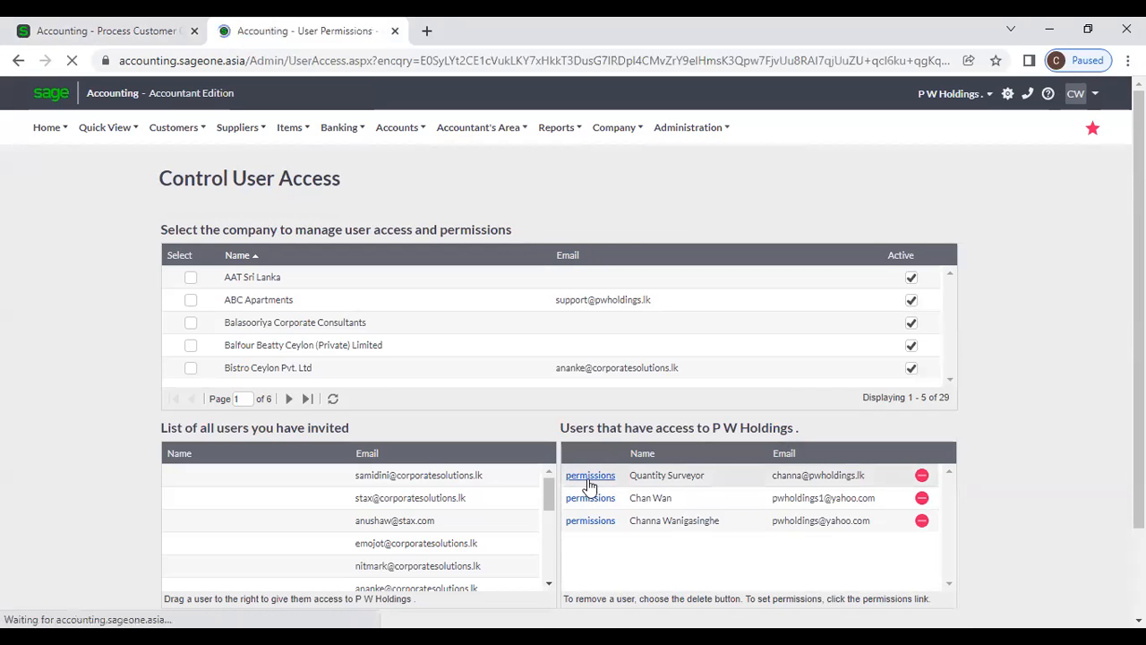
{"action": "scroll", "coordinate": [398, 414], "scroll_direction": "down", "scroll_amount": 1}
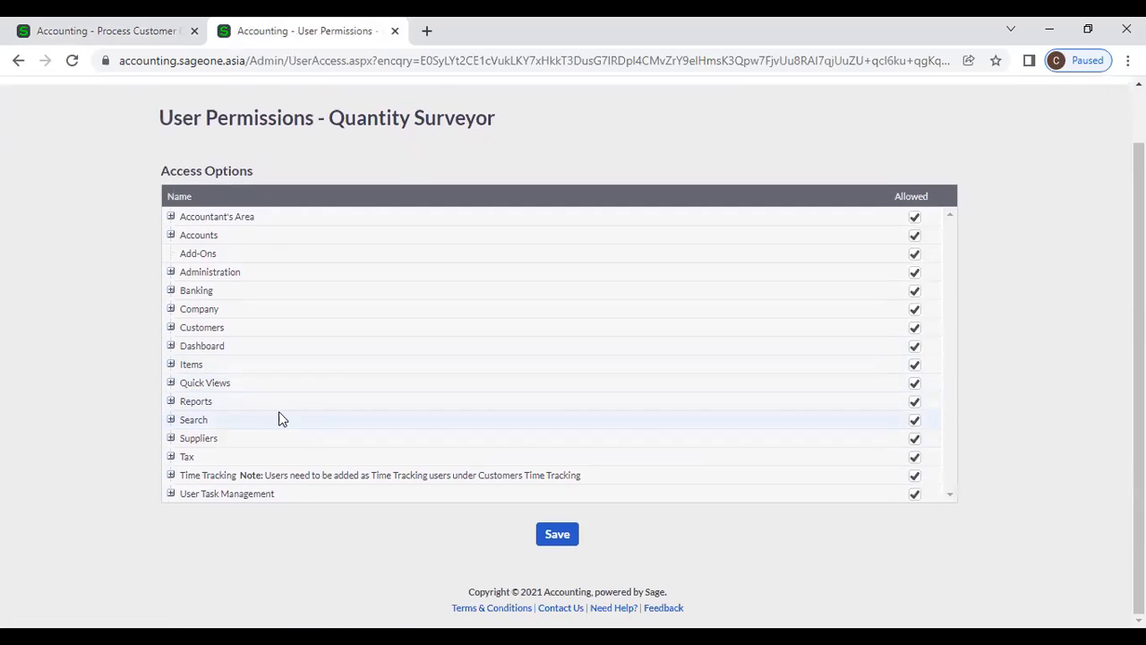
{"action": "left_click", "coordinate": [170, 327]}
{"action": "scroll", "coordinate": [225, 362], "scroll_direction": "down", "scroll_amount": 3}
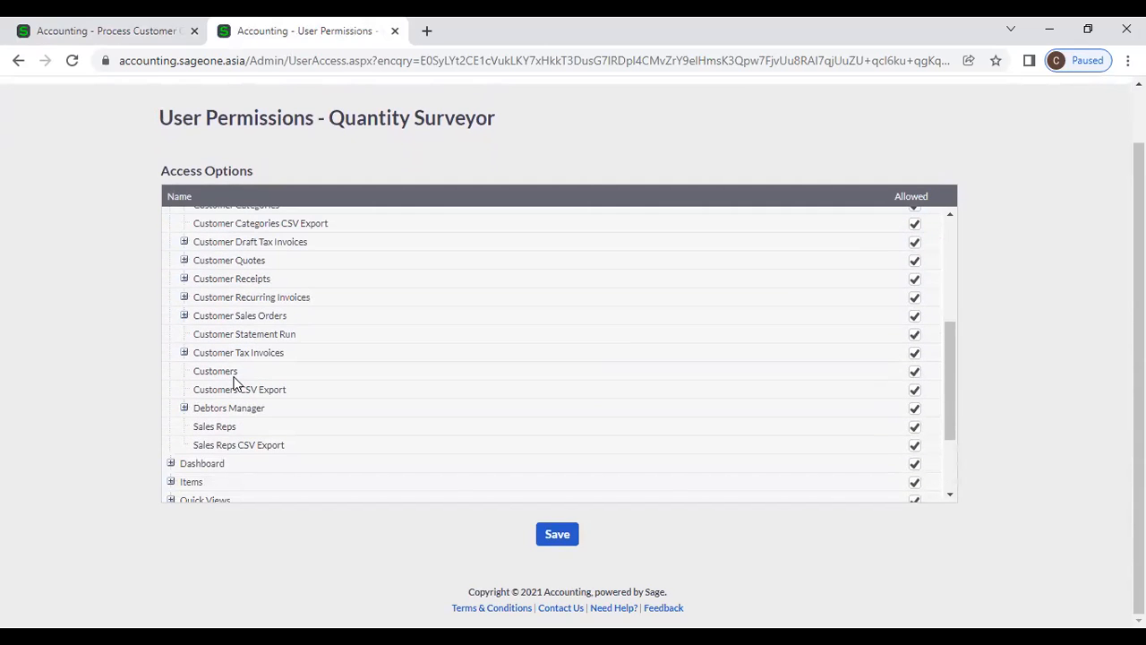
{"action": "left_click", "coordinate": [184, 352]}
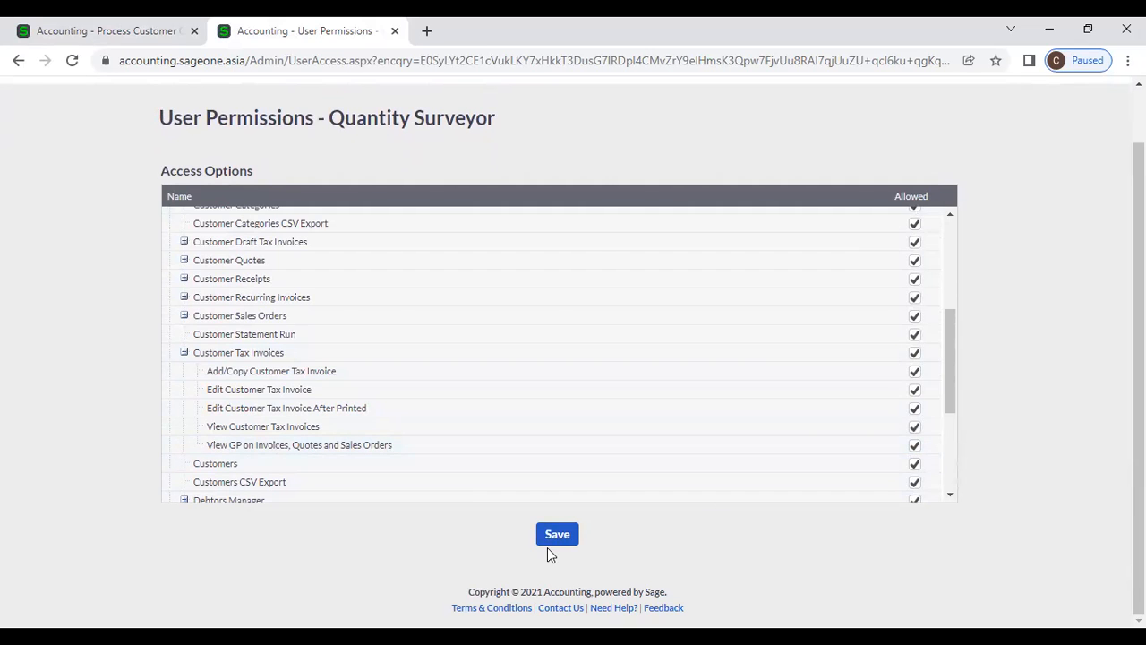
Return to the quote and review its available options without choosing one
{"action": "left_click", "coordinate": [109, 27]}
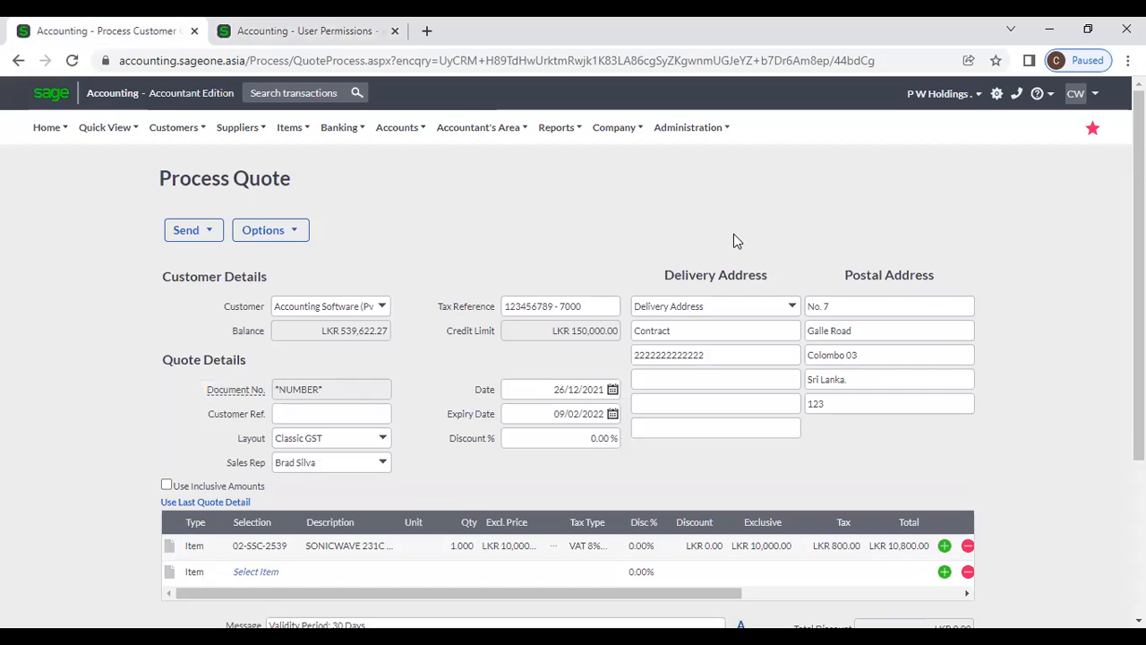
{"action": "left_click", "coordinate": [269, 230]}
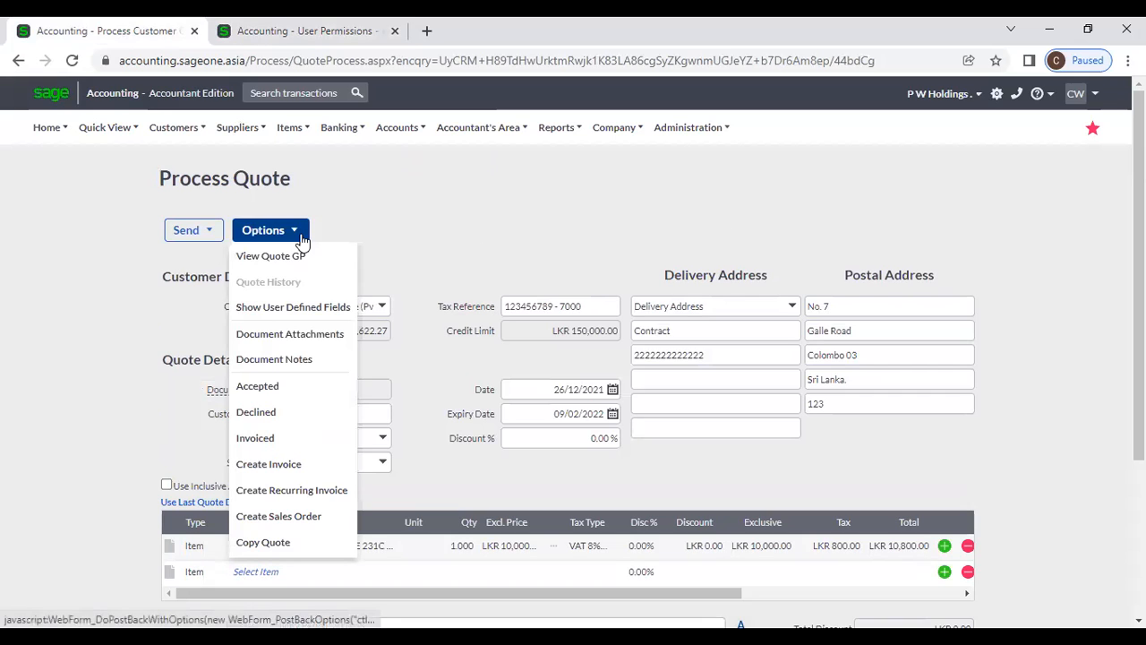
{"action": "left_click", "coordinate": [392, 248]}
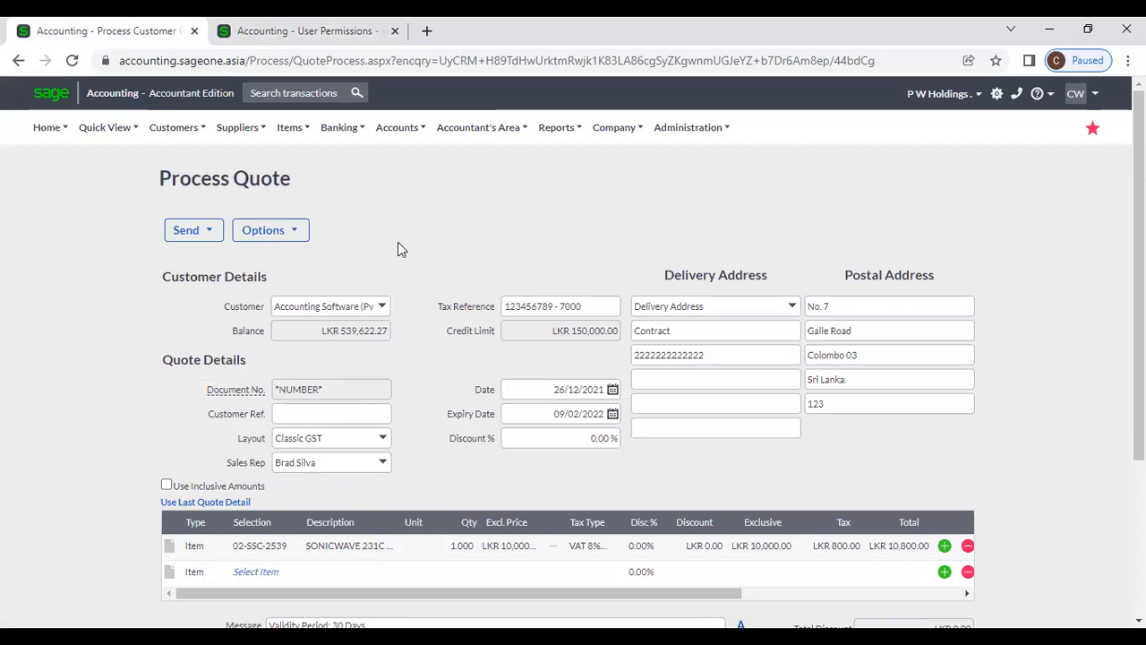
Save the new quote for Accounting Software (Pvt) Ltd and reopen it from the customer quotes list
{"action": "scroll", "coordinate": [397, 260], "scroll_direction": "down", "scroll_amount": 3}
{"action": "left_click", "coordinate": [428, 516]}
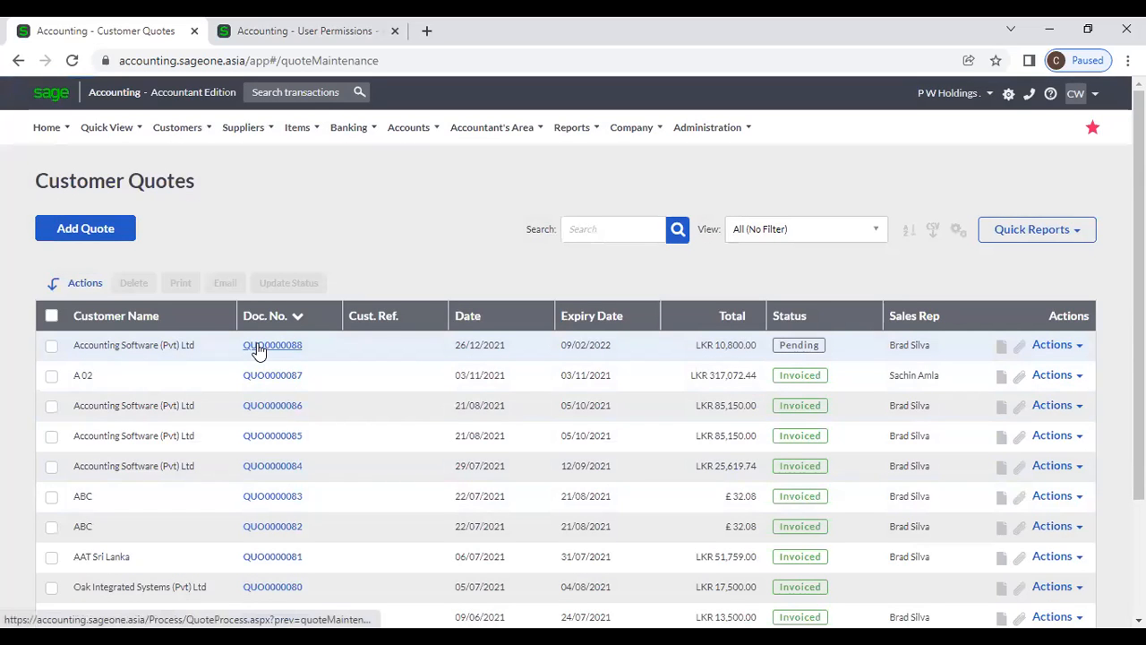
{"action": "left_click", "coordinate": [259, 349]}
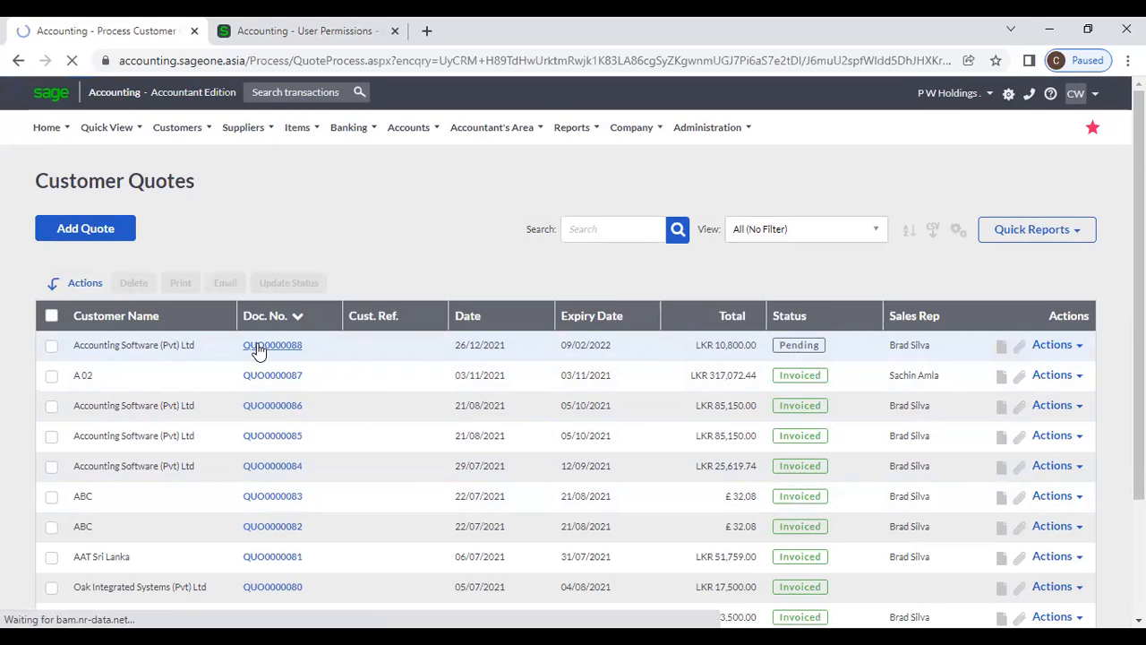
Set the exclusive price of the quote's SONICWAVE 231C item to 15,000 and save the quote
{"action": "scroll", "coordinate": [618, 474], "scroll_direction": "down", "scroll_amount": 1}
{"action": "scroll", "coordinate": [617, 475], "scroll_direction": "down", "scroll_amount": 1}
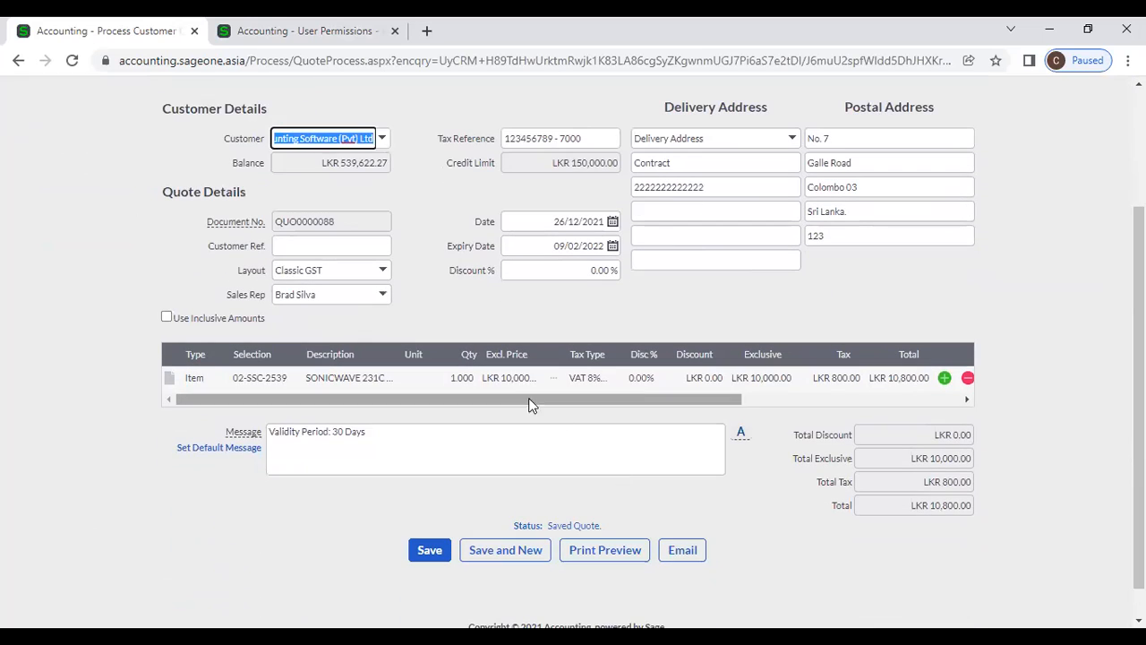
{"action": "left_click", "coordinate": [510, 376]}
{"action": "type", "text": "15"}
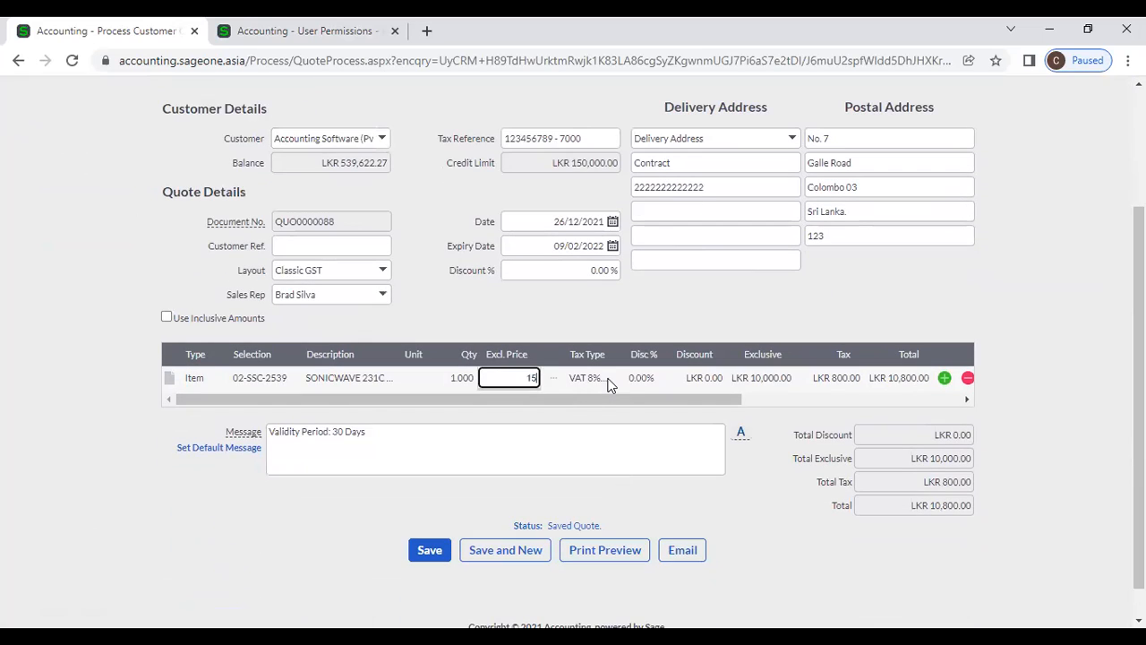
{"action": "type", "text": ",0000"}
{"action": "key", "text": "Tab"}
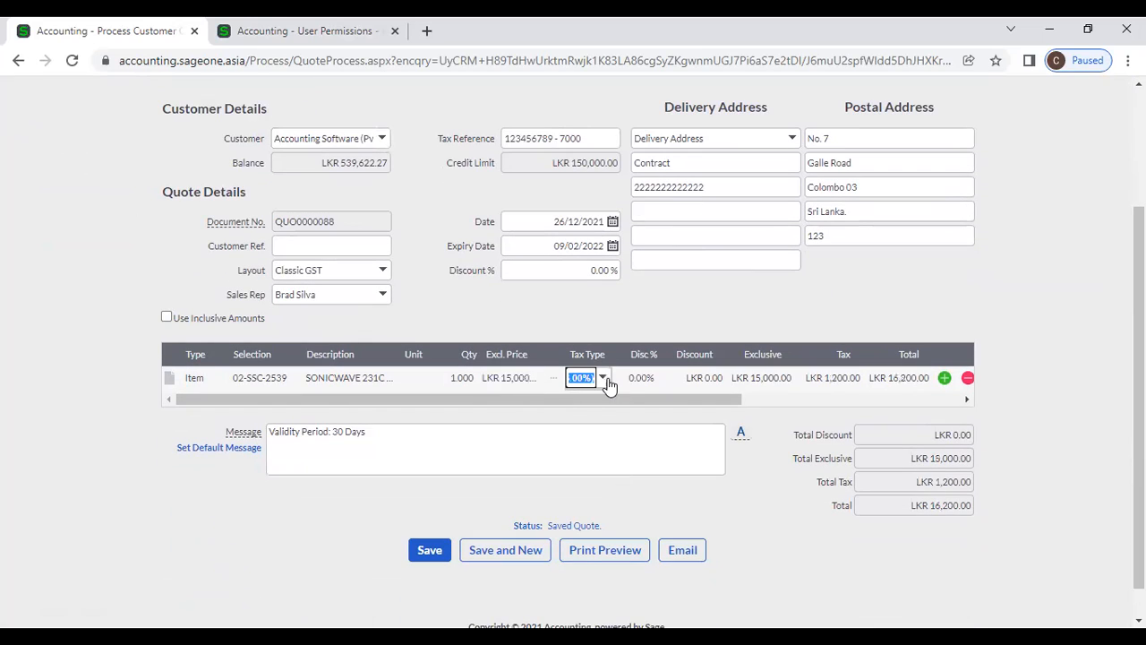
{"action": "left_click", "coordinate": [429, 549]}
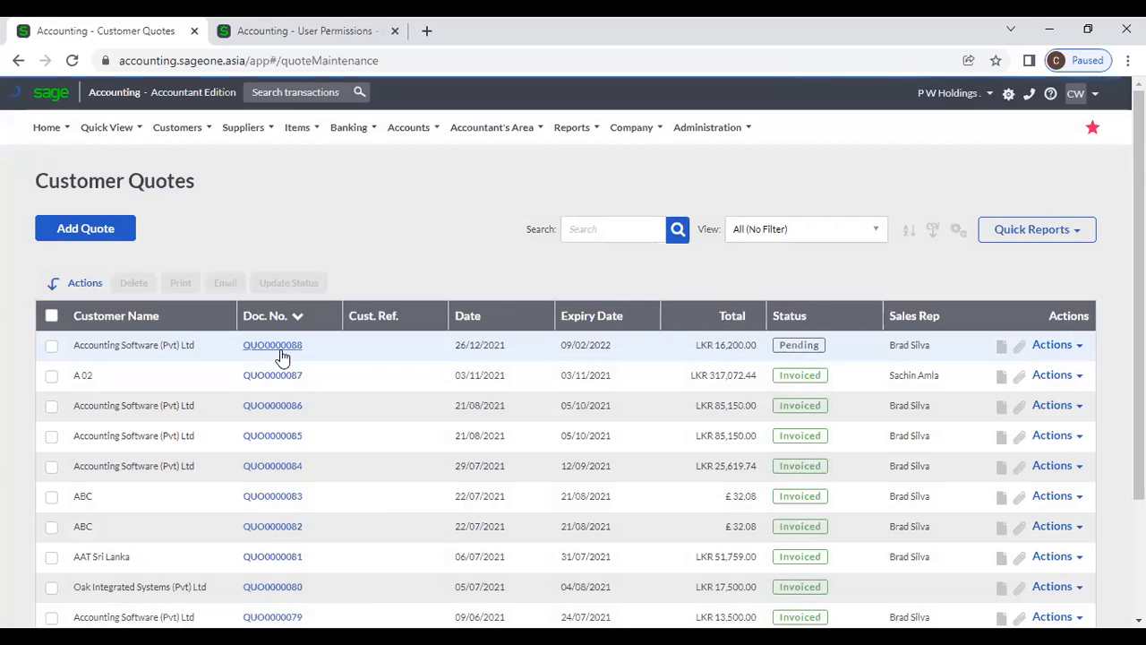
Reopen the pending Accounting Software (Pvt) Ltd quote and review its quote history
{"action": "left_click", "coordinate": [278, 349]}
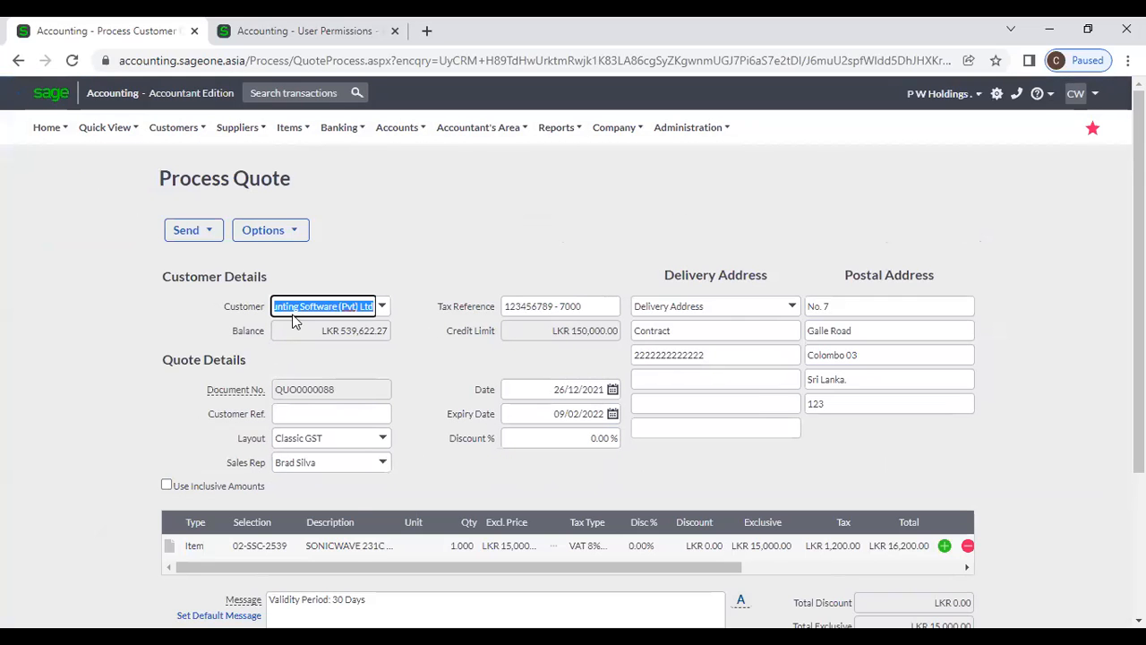
{"action": "left_click", "coordinate": [288, 235]}
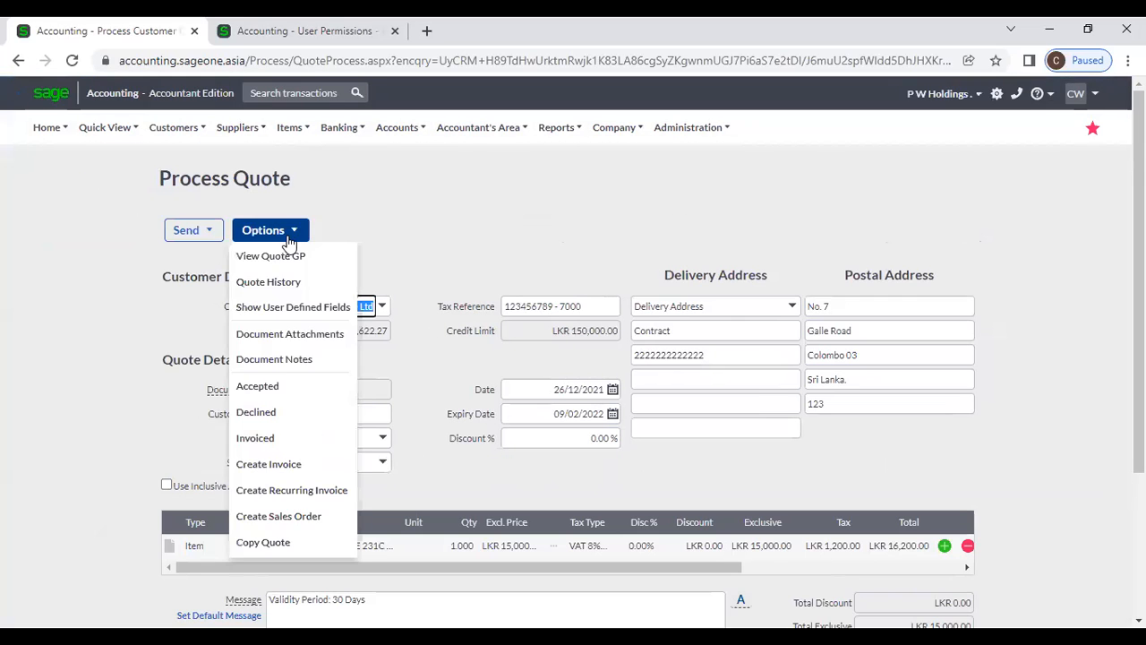
{"action": "left_click", "coordinate": [291, 281]}
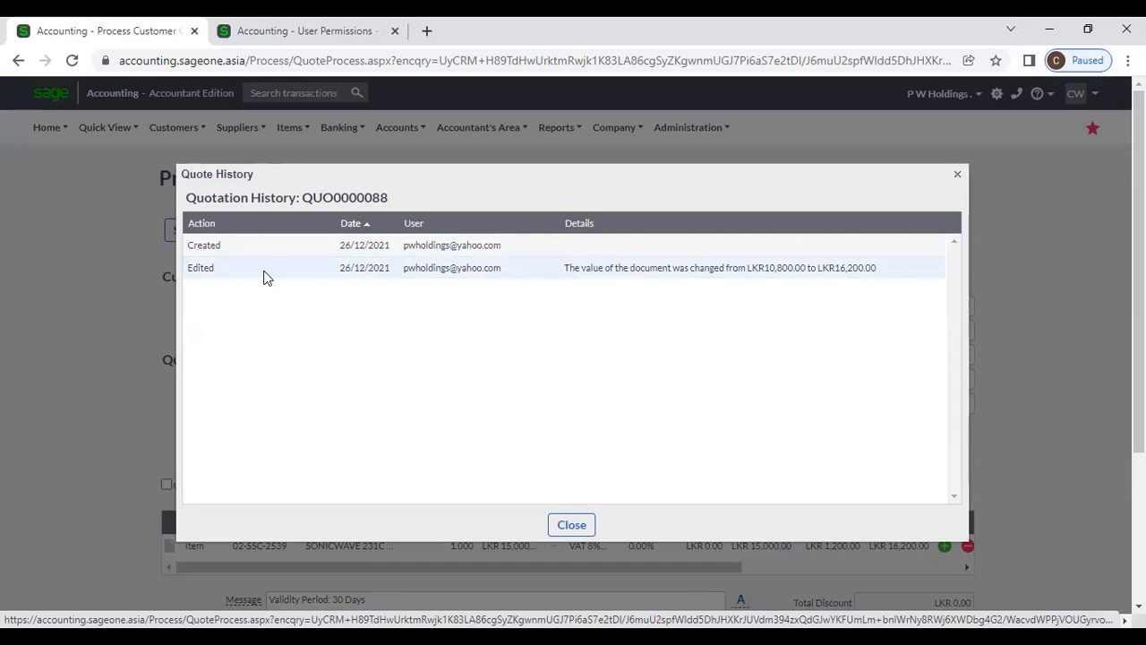
{"action": "left_click", "coordinate": [579, 526]}
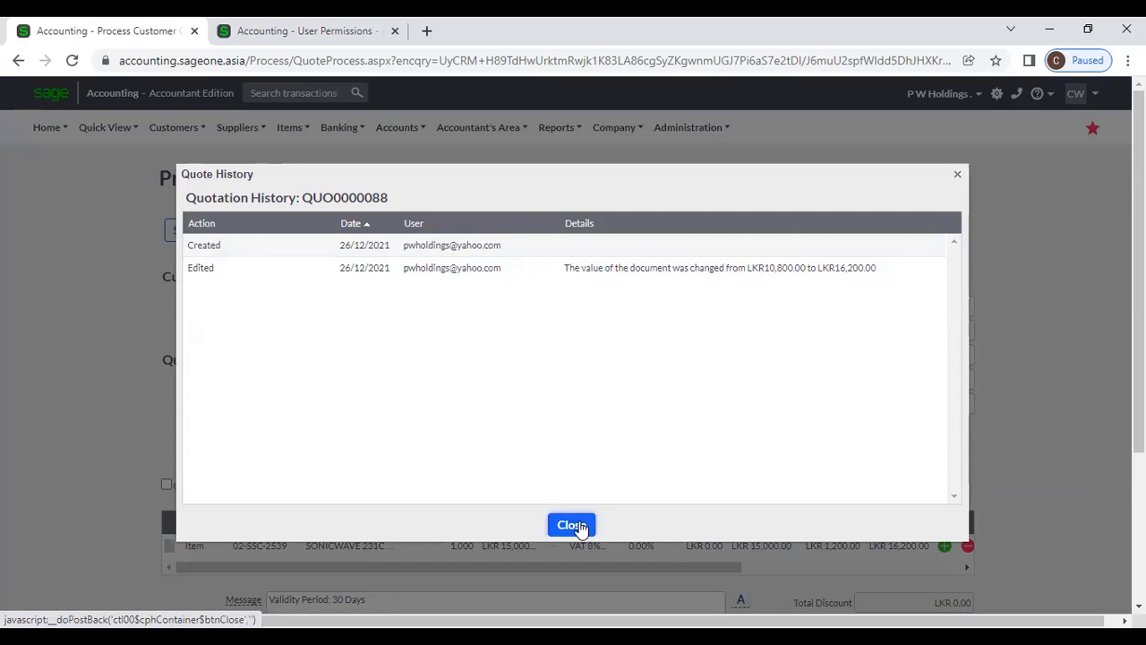
View the quote's user-defined fields and its document attachments
{"action": "left_click", "coordinate": [295, 234]}
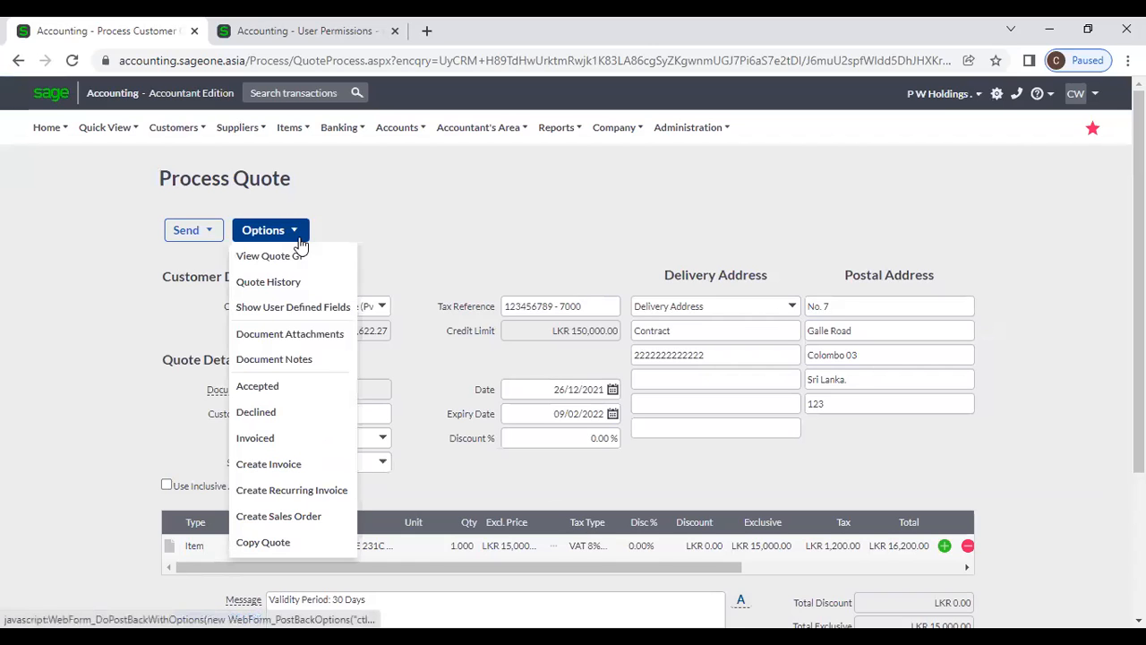
{"action": "left_click", "coordinate": [307, 314]}
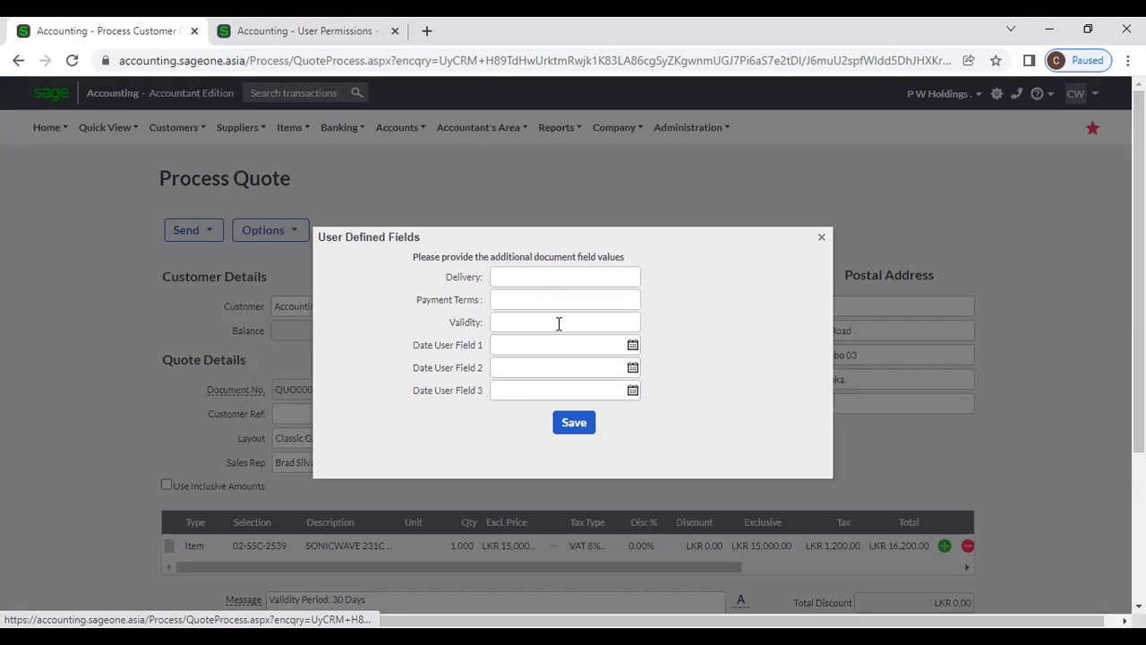
{"action": "left_click", "coordinate": [821, 240]}
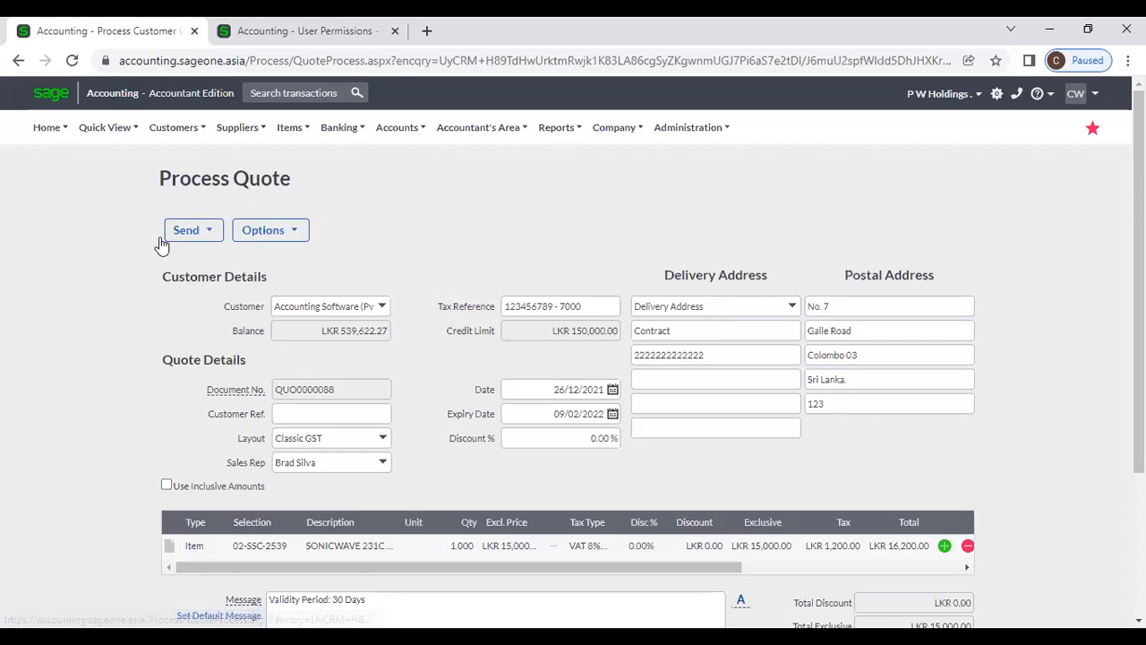
{"action": "left_click", "coordinate": [264, 231]}
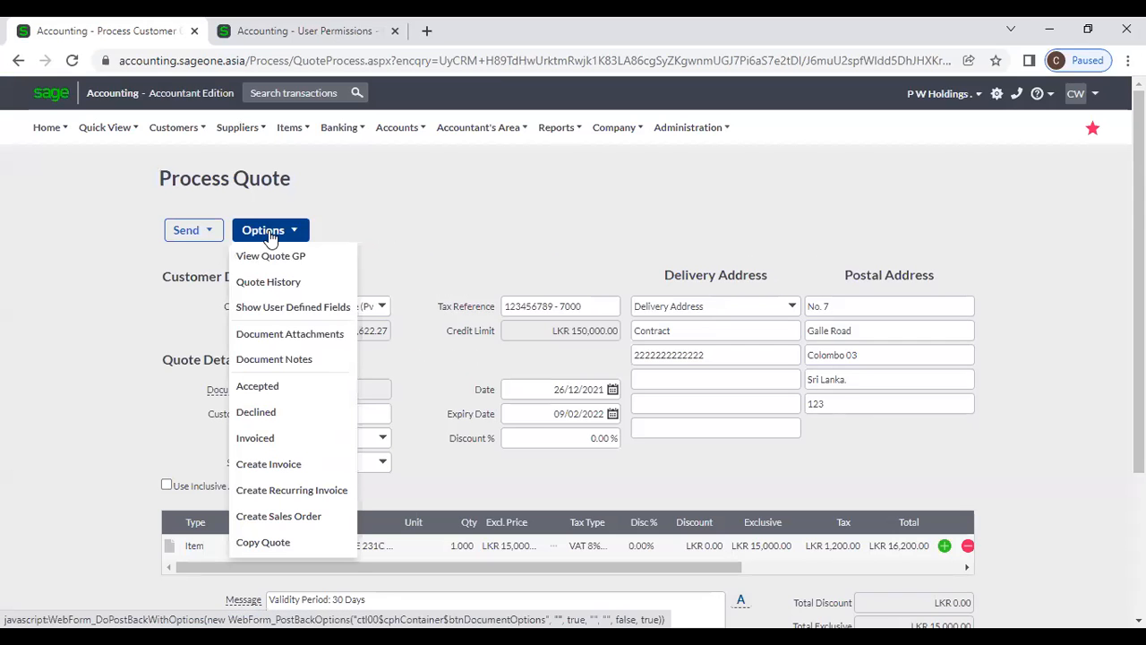
{"action": "left_click", "coordinate": [302, 333]}
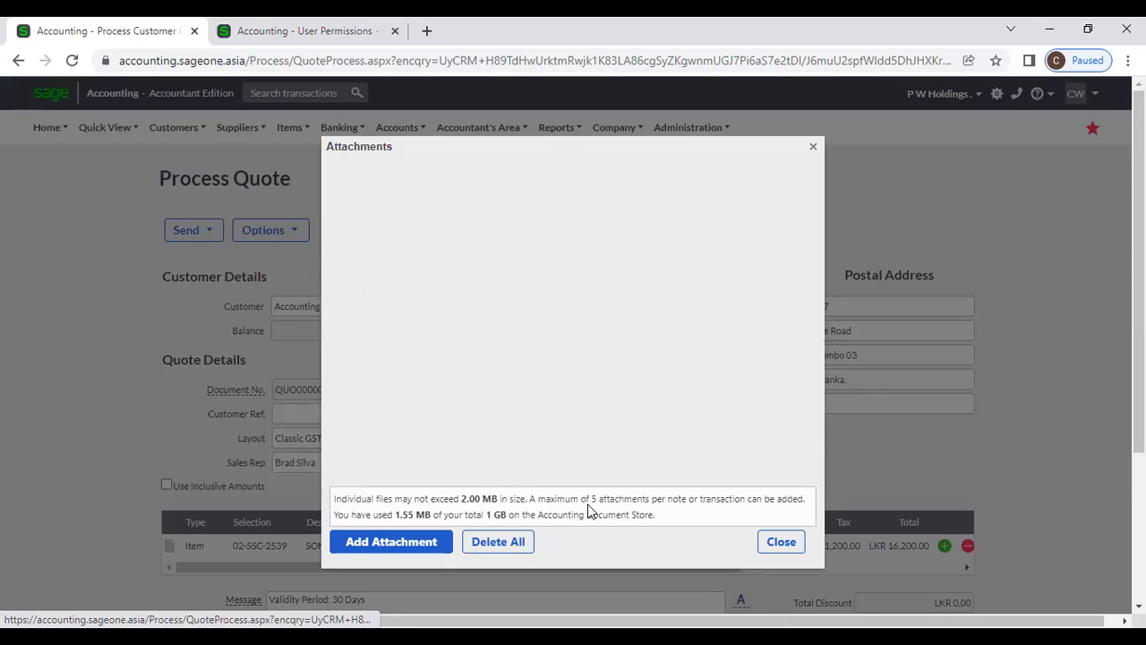
{"action": "left_click", "coordinate": [779, 546]}
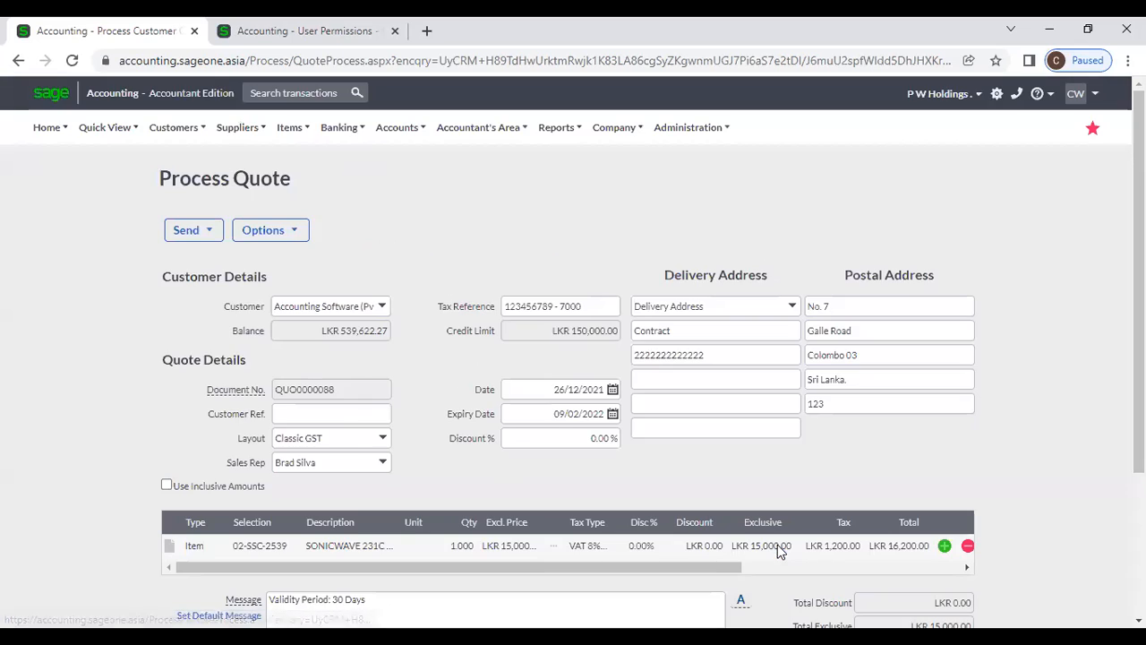
View the quote's document notes and the blank form for adding a note, including its action date calendar
{"action": "left_click", "coordinate": [262, 231]}
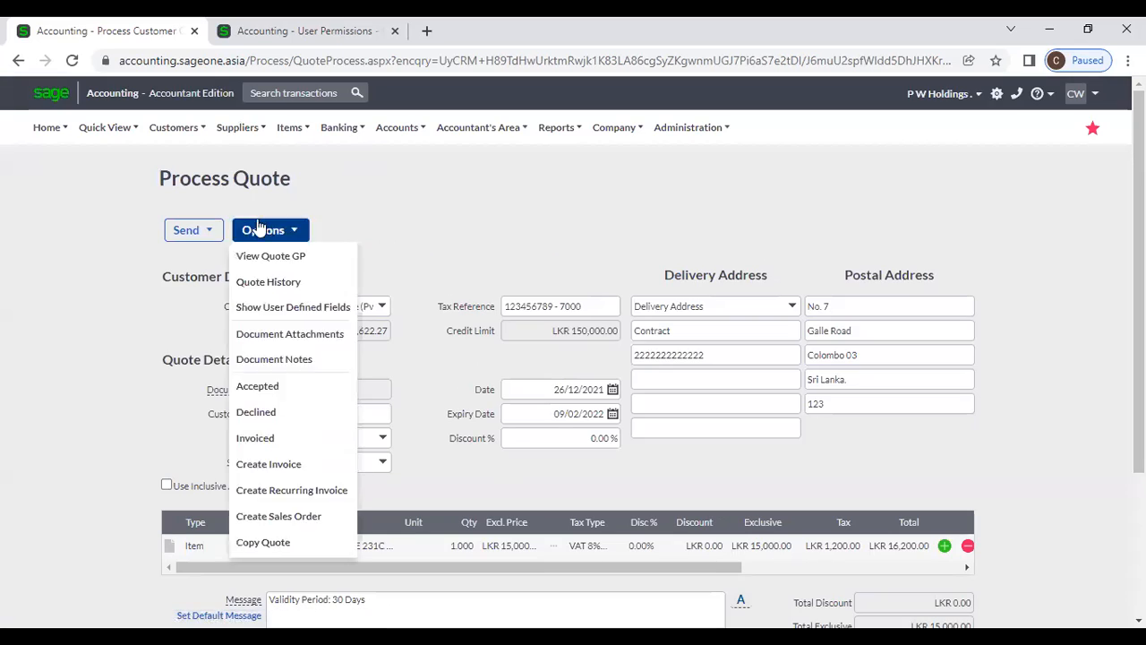
{"action": "left_click", "coordinate": [304, 363]}
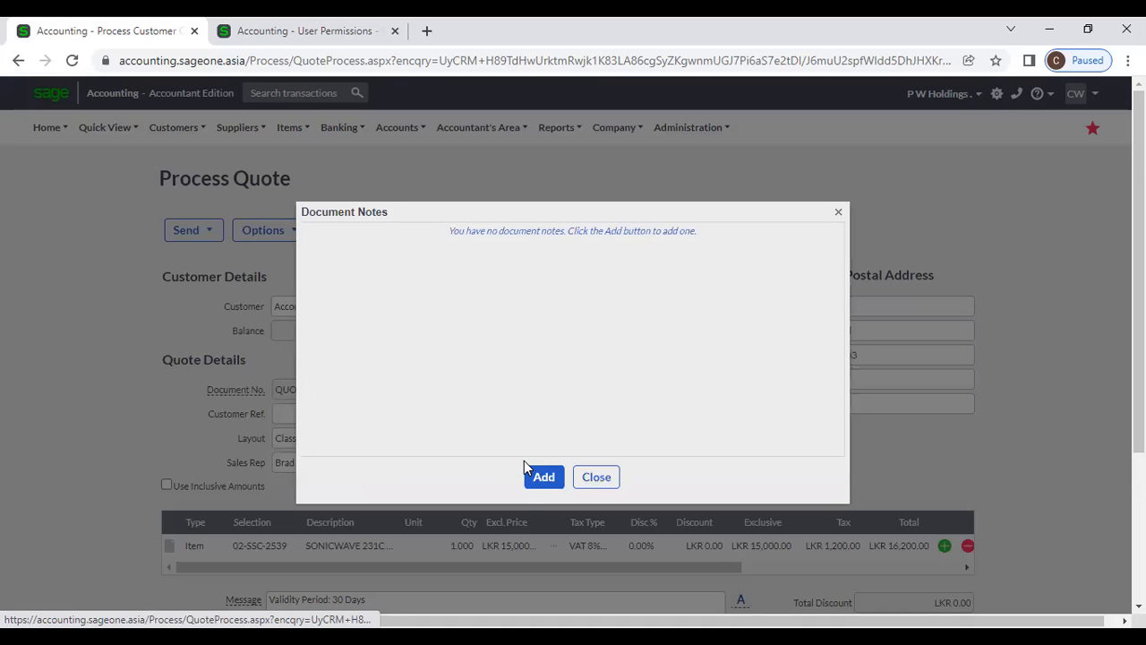
{"action": "left_click", "coordinate": [543, 477]}
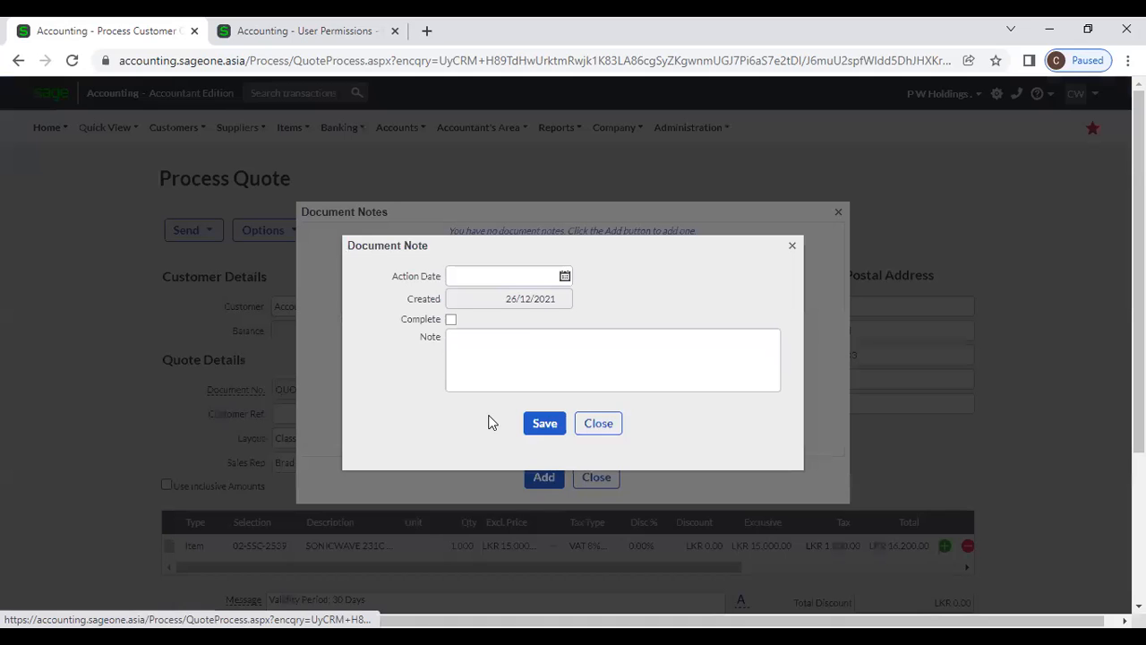
{"action": "left_click", "coordinate": [564, 275]}
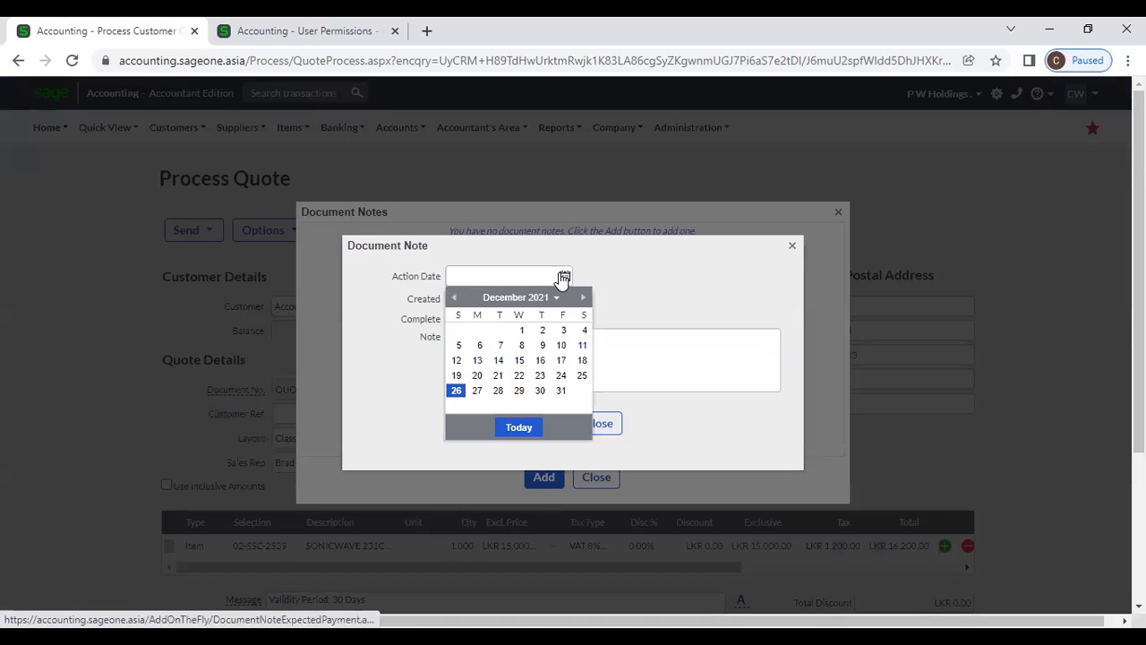
{"action": "left_click", "coordinate": [616, 274]}
{"action": "left_click", "coordinate": [511, 366]}
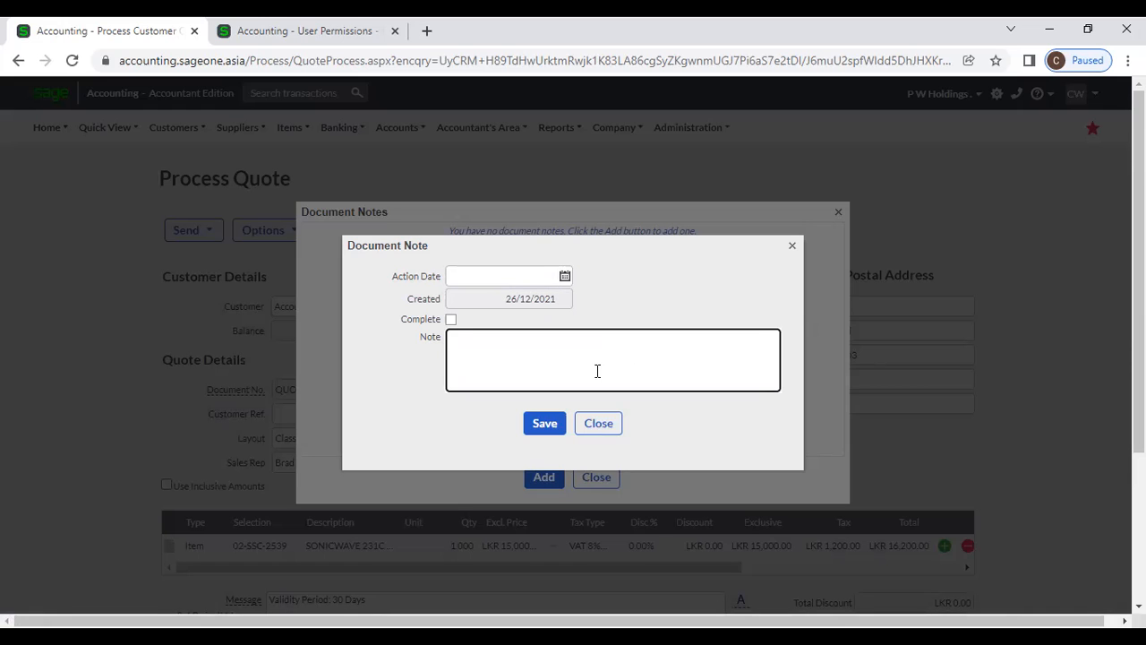
{"action": "left_click", "coordinate": [604, 419]}
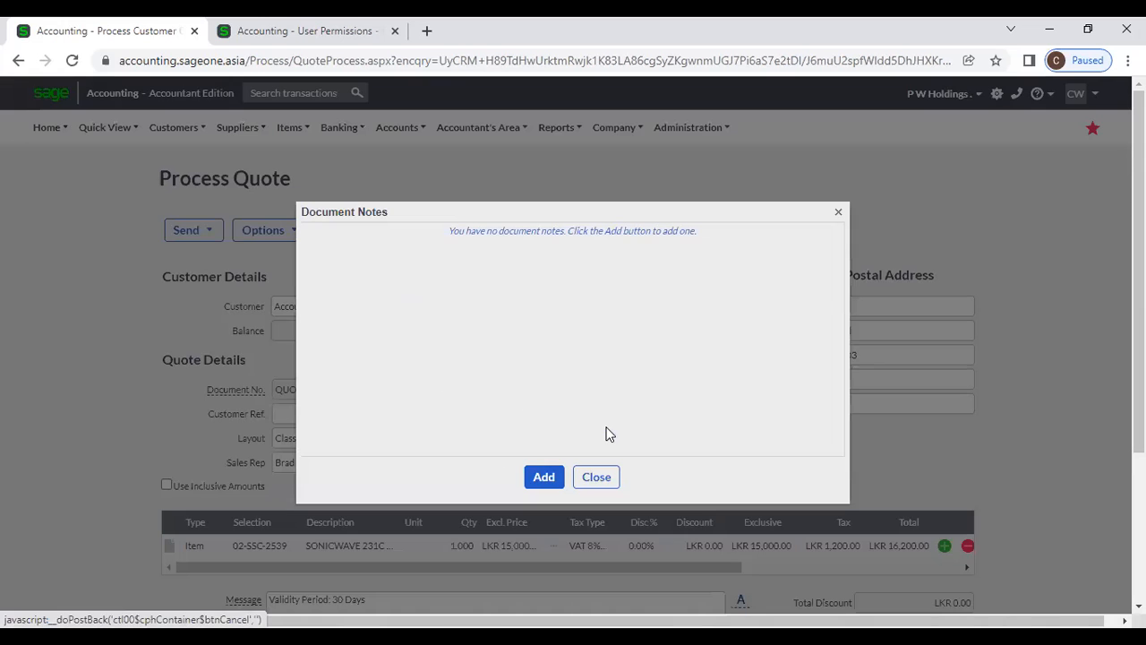
{"action": "left_click", "coordinate": [606, 479]}
Review the quote's available options for changing its status, creating an invoice or sales order, and copying it
{"action": "left_click", "coordinate": [269, 230]}
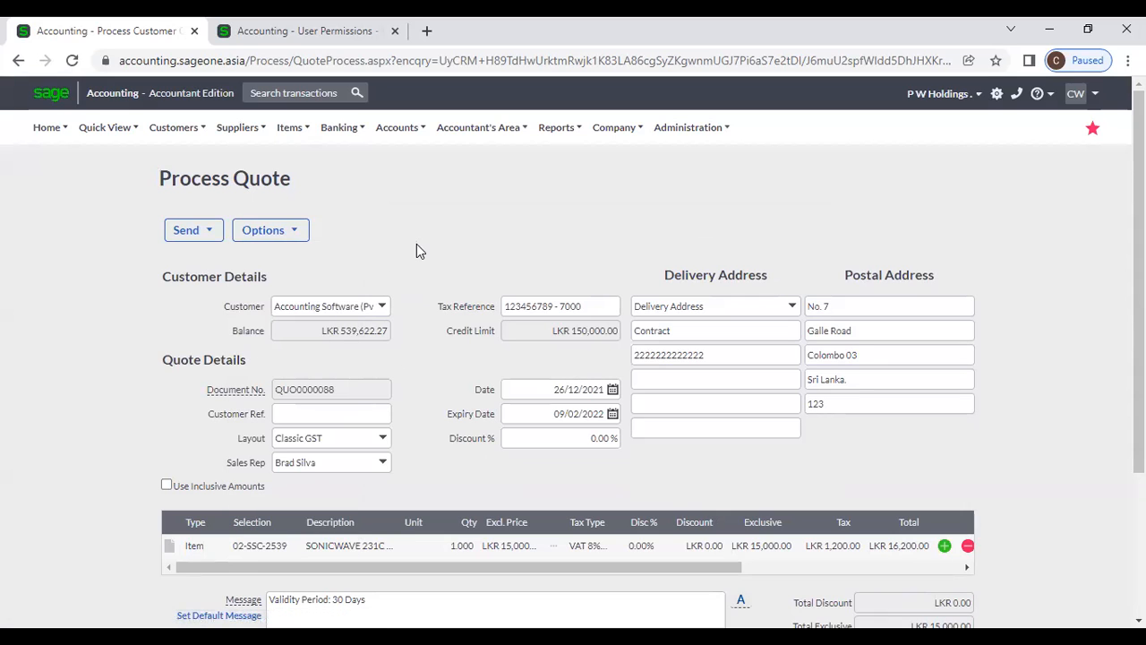
{"action": "left_click", "coordinate": [259, 235]}
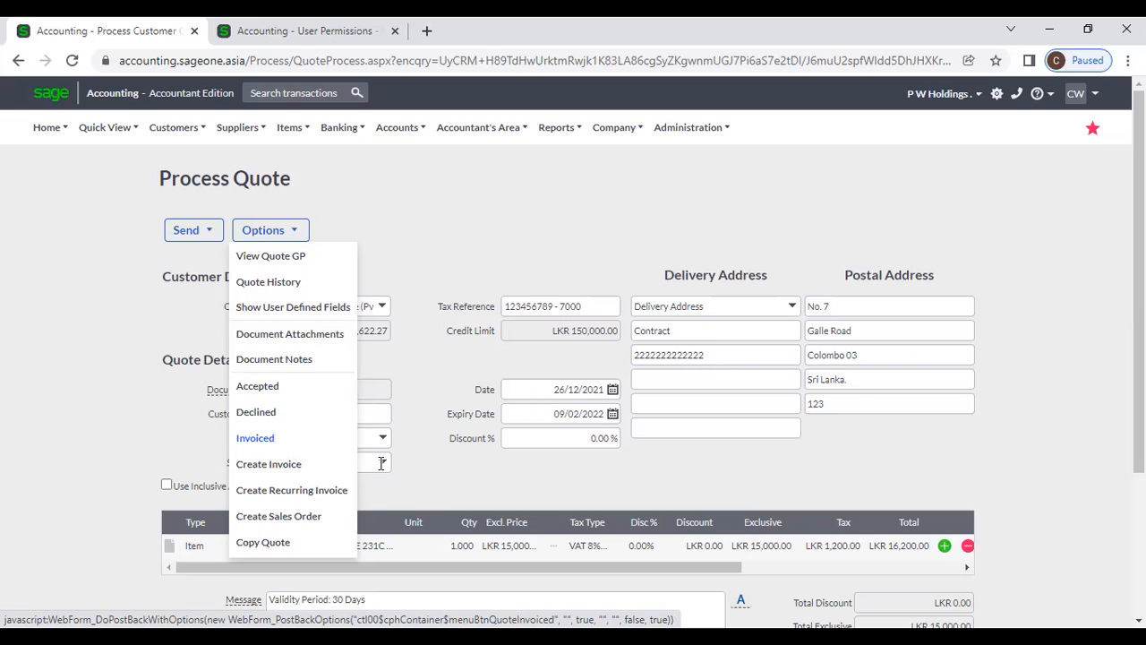
{"action": "left_click", "coordinate": [301, 235]}
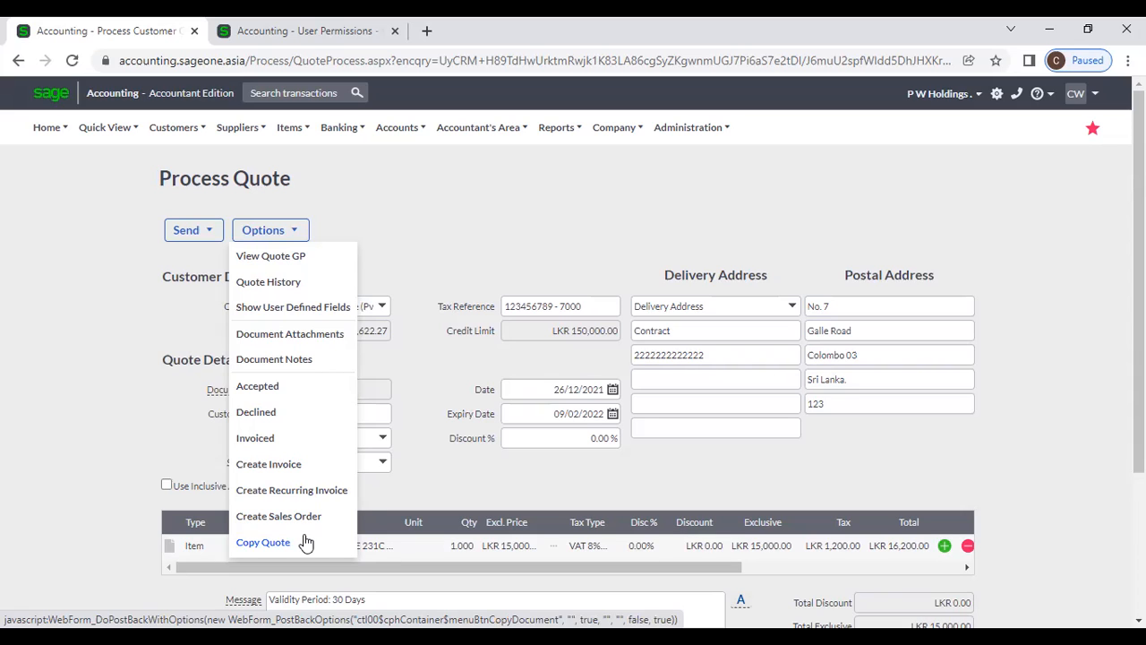
Return to the list of customer quotes
{"action": "mouse_move", "coordinate": [289, 221]}
{"action": "mouse_move", "coordinate": [173, 127]}
{"action": "mouse_move", "coordinate": [188, 214]}
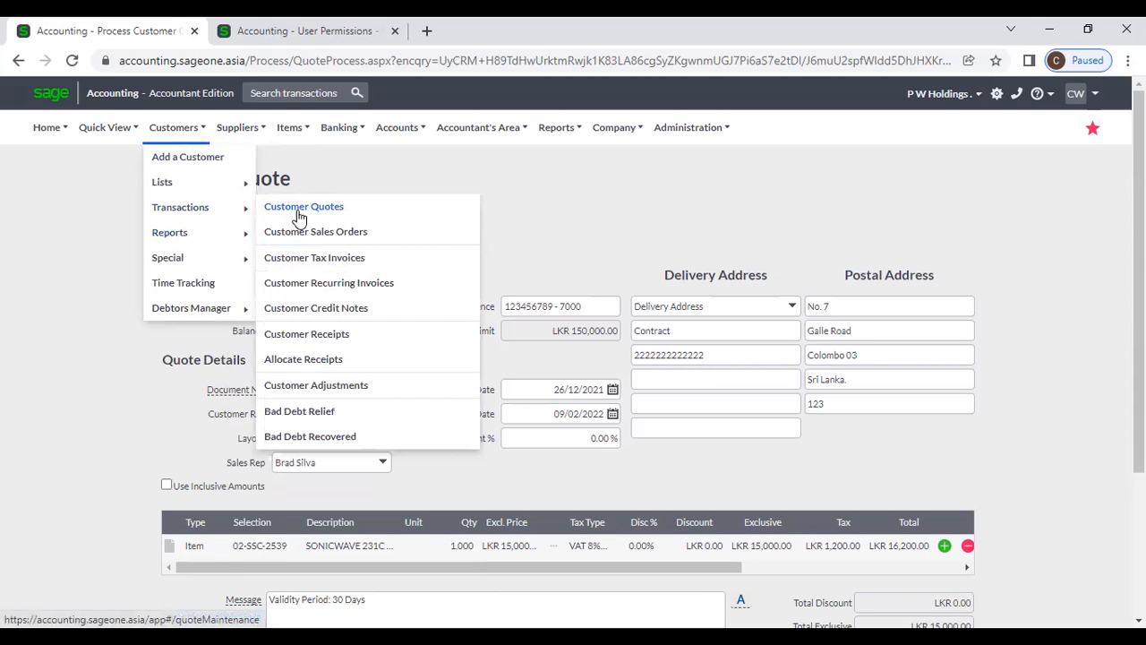
{"action": "left_click", "coordinate": [316, 221]}
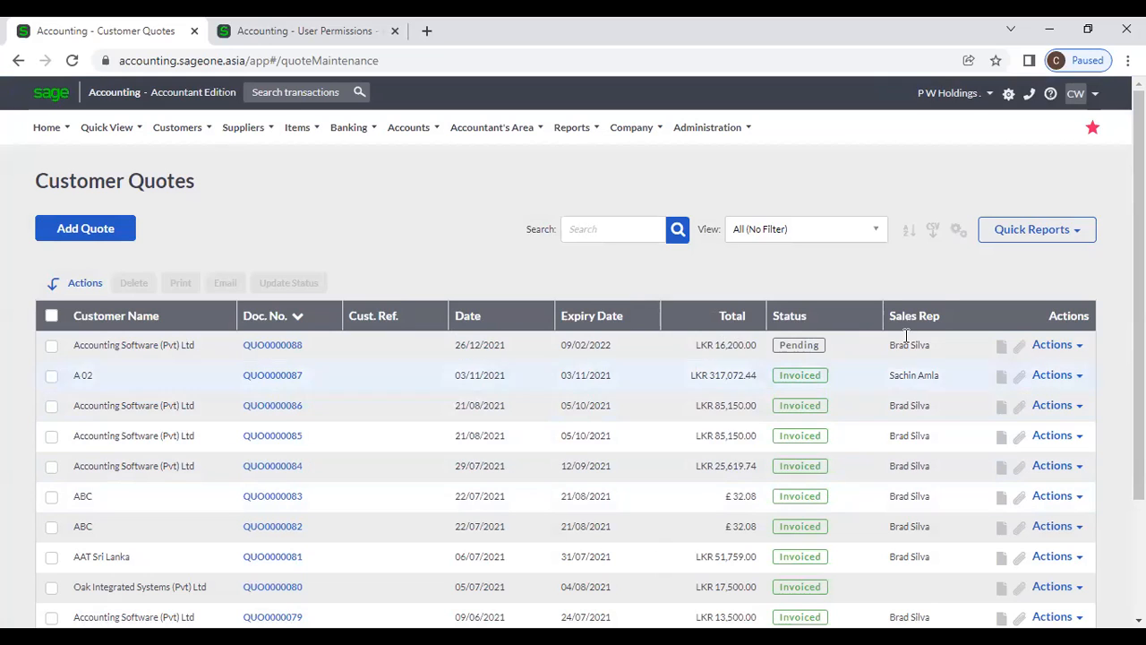
Try hiding and showing the Status column in the customer quotes grid customisation, and cancel
{"action": "left_click", "coordinate": [957, 232]}
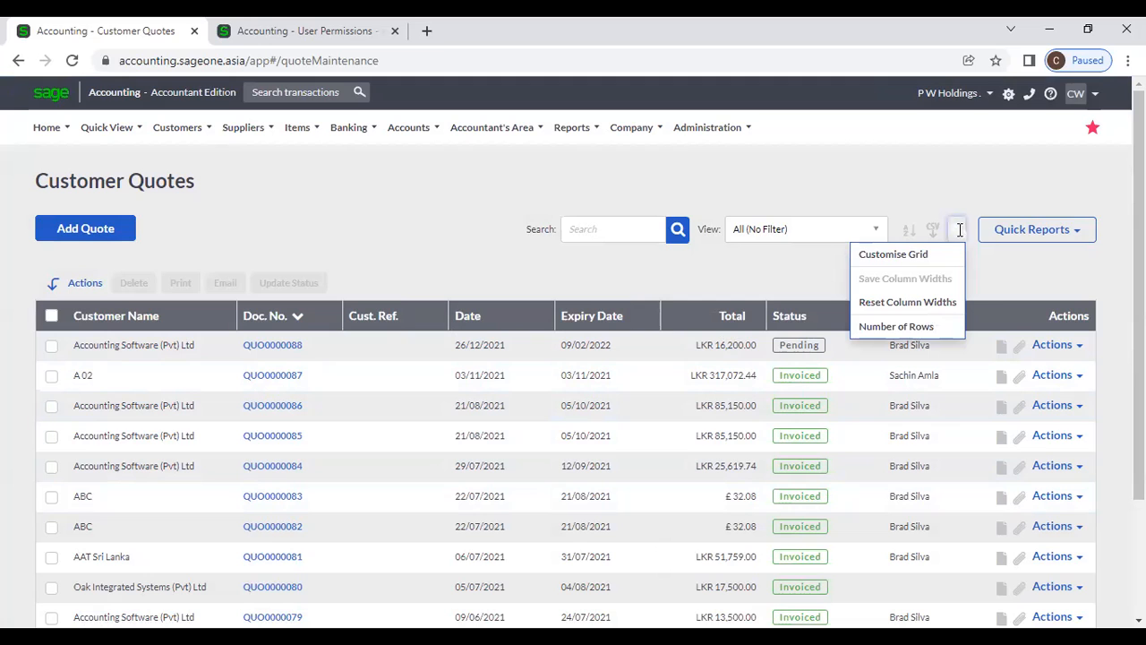
{"action": "left_click", "coordinate": [935, 255]}
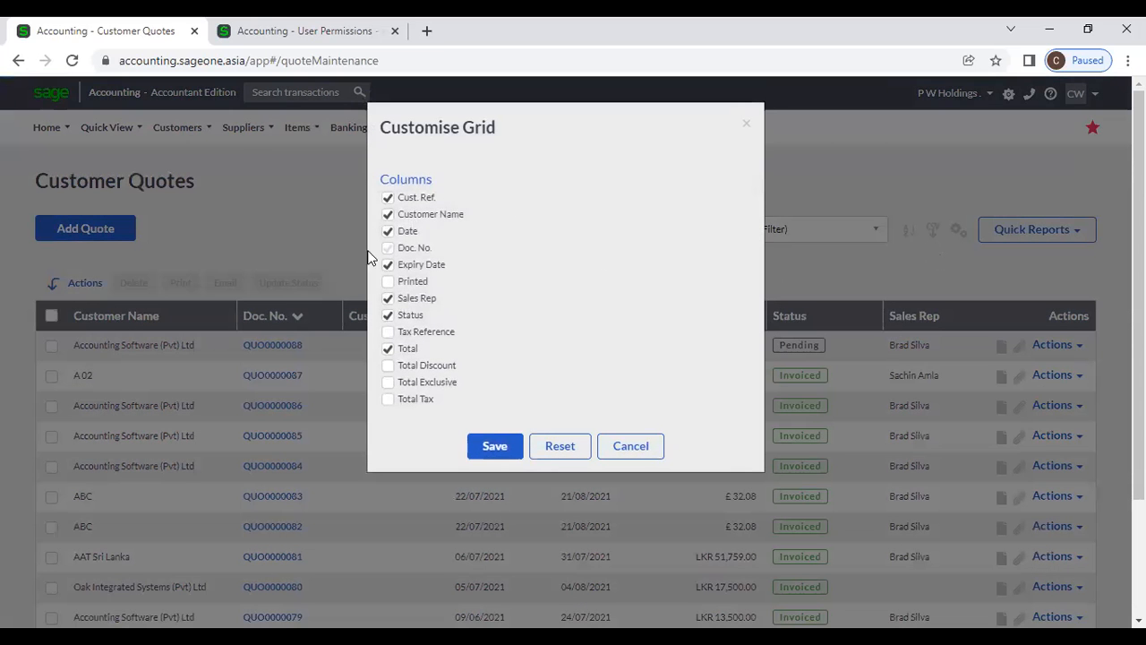
{"action": "left_click", "coordinate": [388, 313]}
{"action": "left_click", "coordinate": [388, 313]}
{"action": "left_click", "coordinate": [387, 315]}
{"action": "left_click", "coordinate": [388, 315]}
{"action": "left_click", "coordinate": [639, 447]}
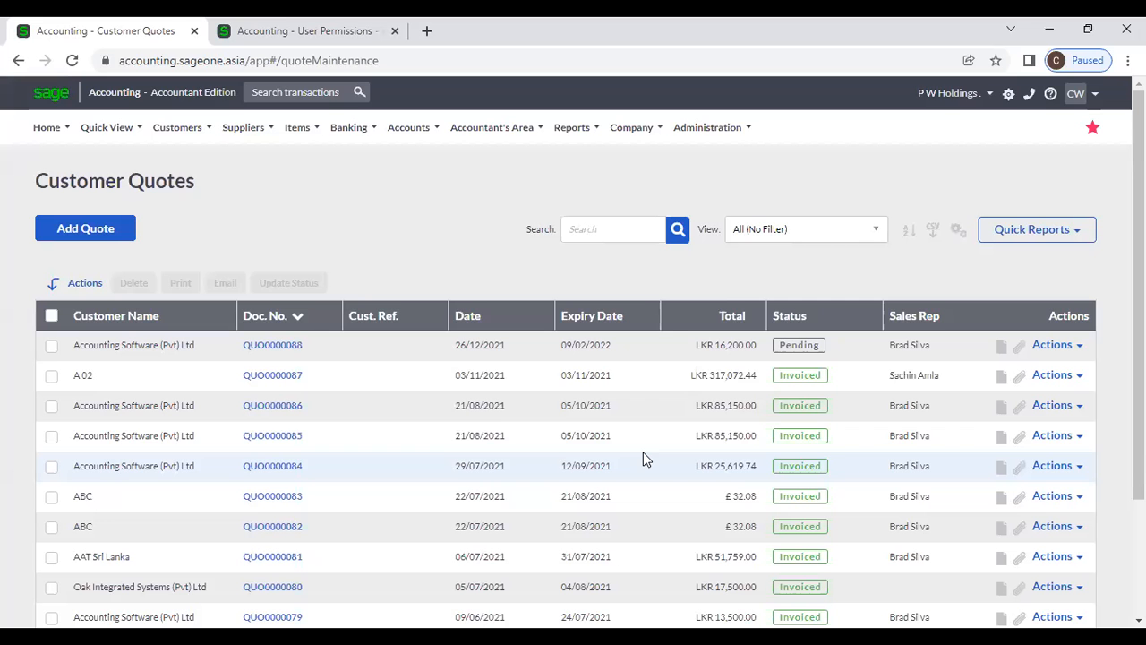
Export the customer quotes list to a CSV file and dismiss the download notice
{"action": "left_click", "coordinate": [933, 229]}
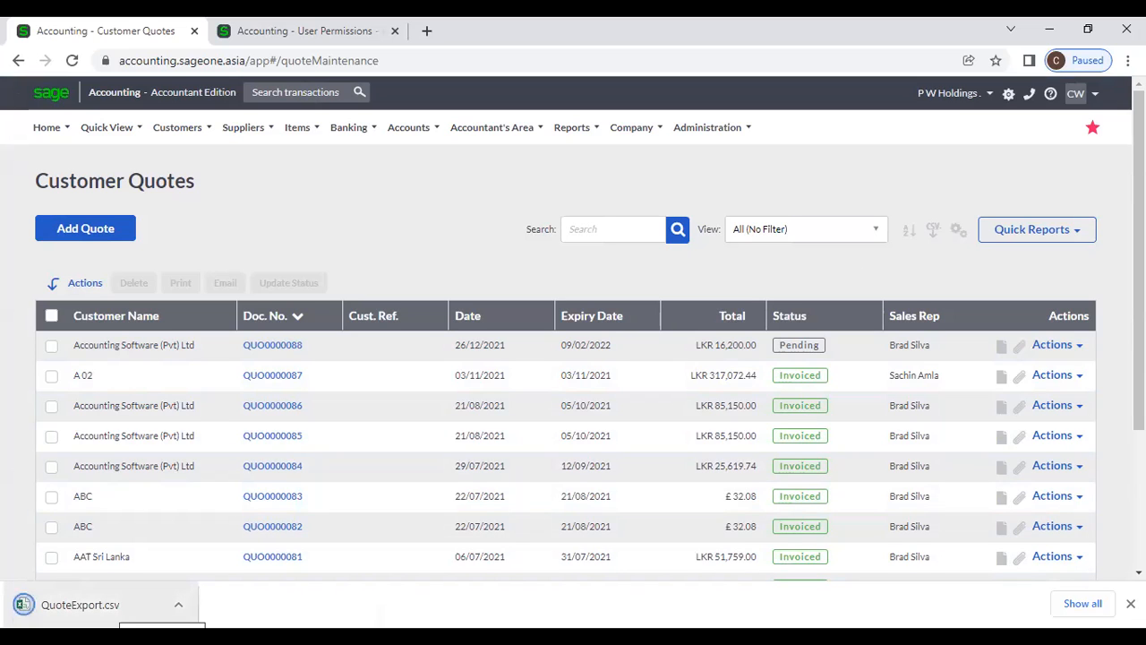
{"action": "left_click", "coordinate": [1130, 604]}
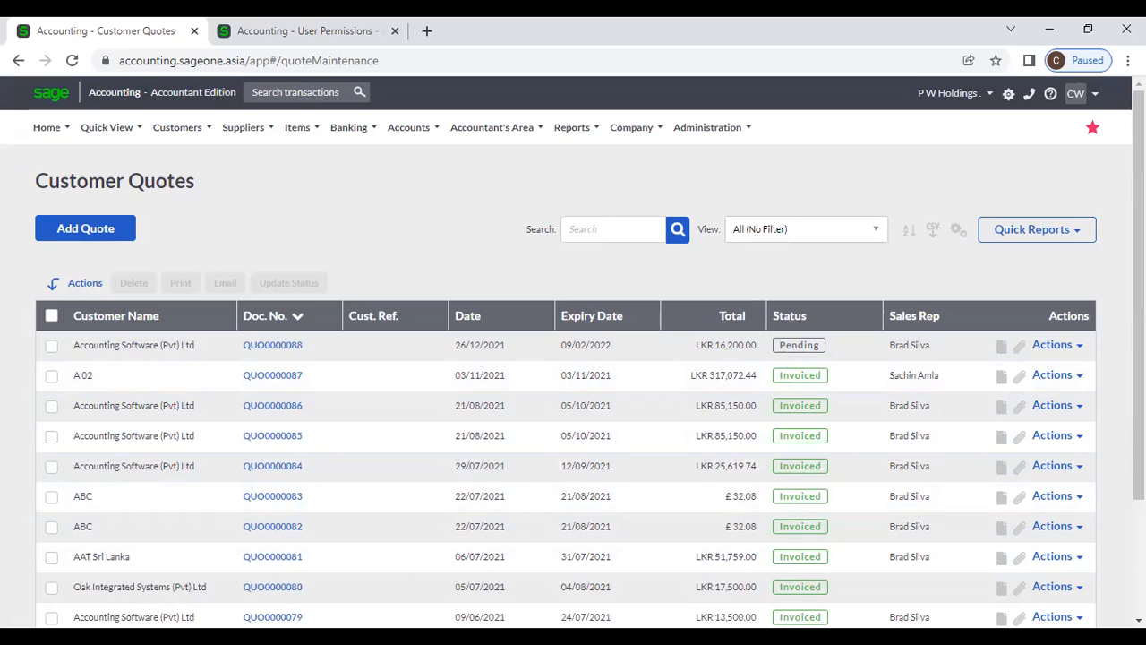
Add a second level to the quotes list's multi-column sort and set the first level to Customer Name, A to Z
{"action": "left_click", "coordinate": [912, 235]}
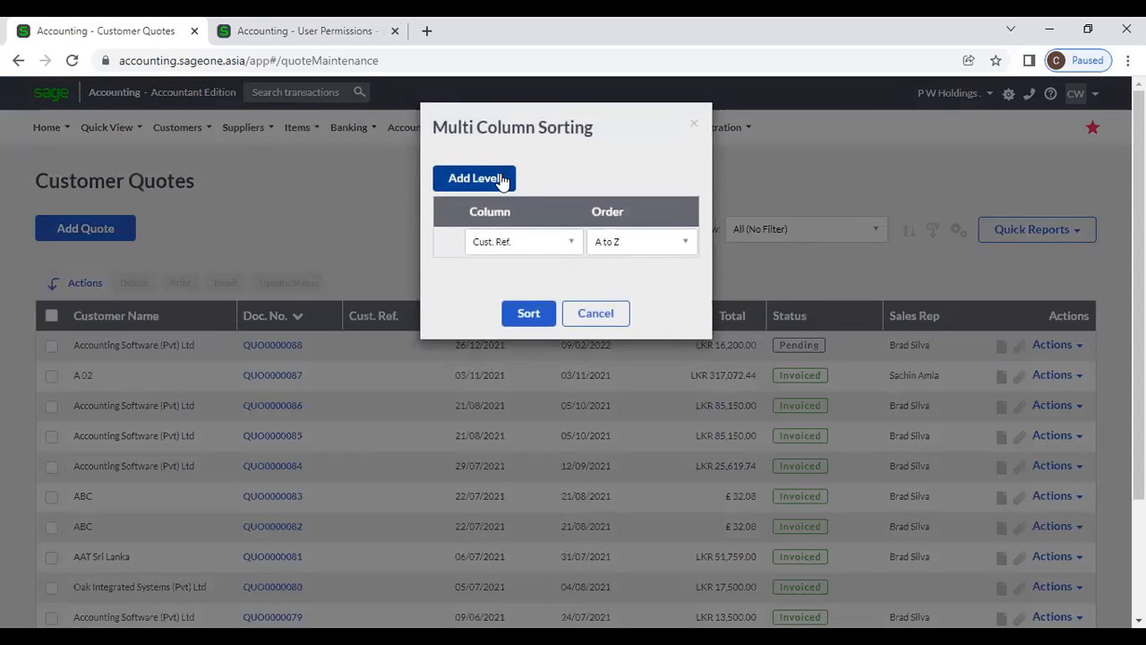
{"action": "left_click", "coordinate": [500, 179]}
{"action": "left_click", "coordinate": [554, 270]}
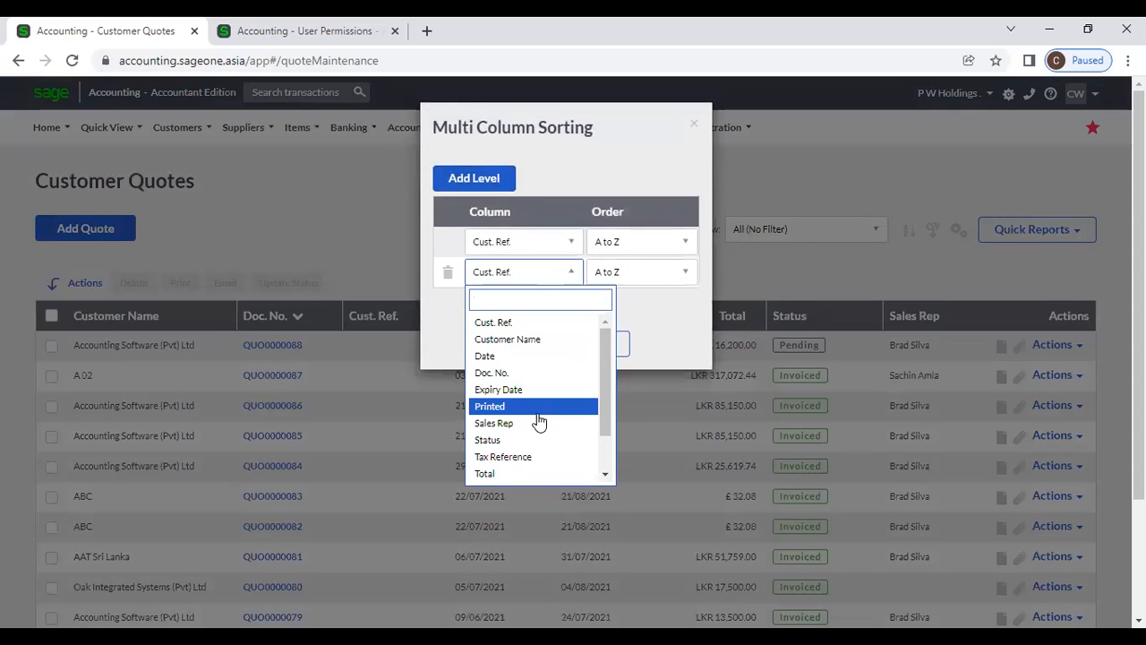
{"action": "scroll", "coordinate": [528, 412], "scroll_direction": "down", "scroll_amount": 2}
{"action": "left_click", "coordinate": [522, 242]}
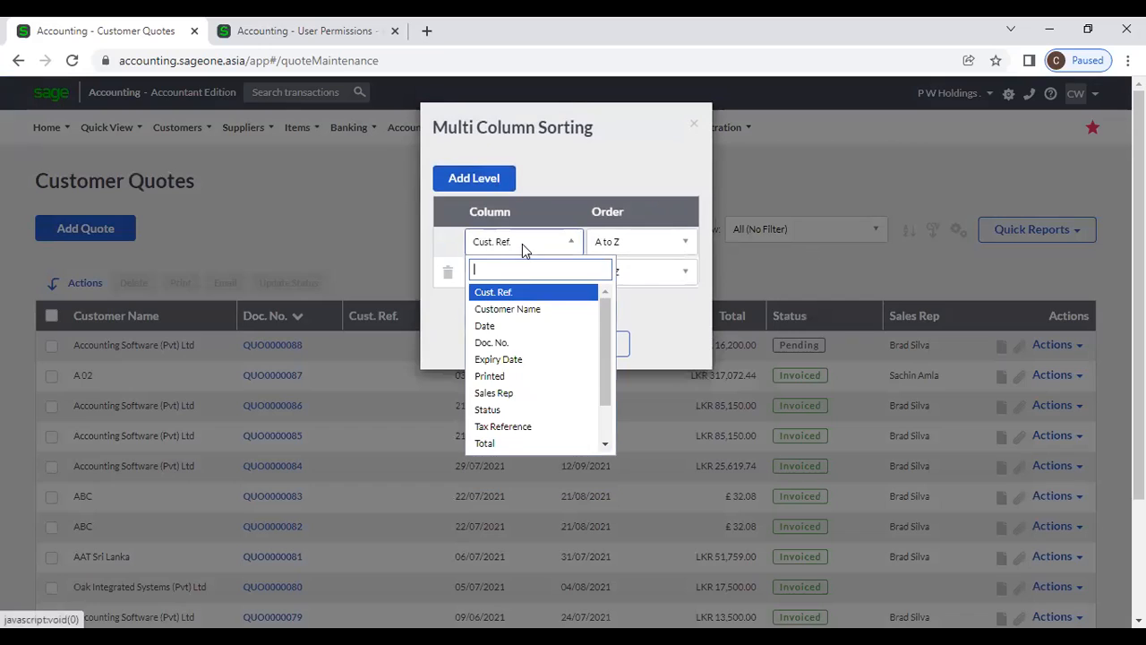
{"action": "scroll", "coordinate": [525, 379], "scroll_direction": "down", "scroll_amount": 1}
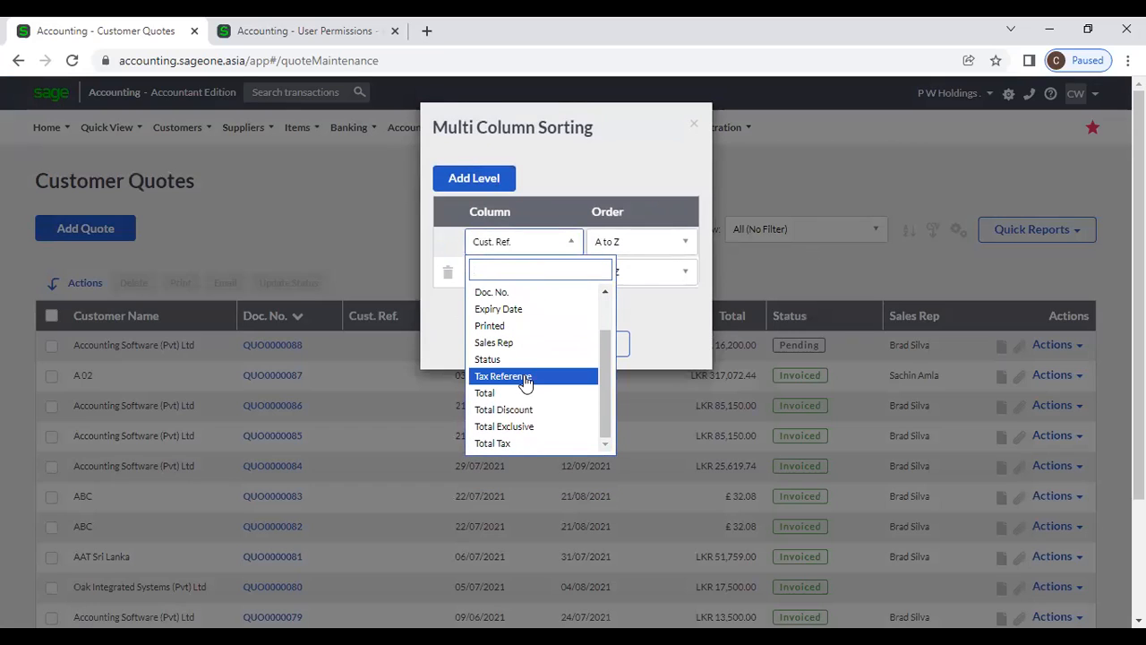
{"action": "scroll", "coordinate": [524, 371], "scroll_direction": "up", "scroll_amount": 2}
{"action": "left_click", "coordinate": [537, 308]}
Set the second sort level to Total and apply the multi-column sort to the customer quotes
{"action": "left_click", "coordinate": [537, 277]}
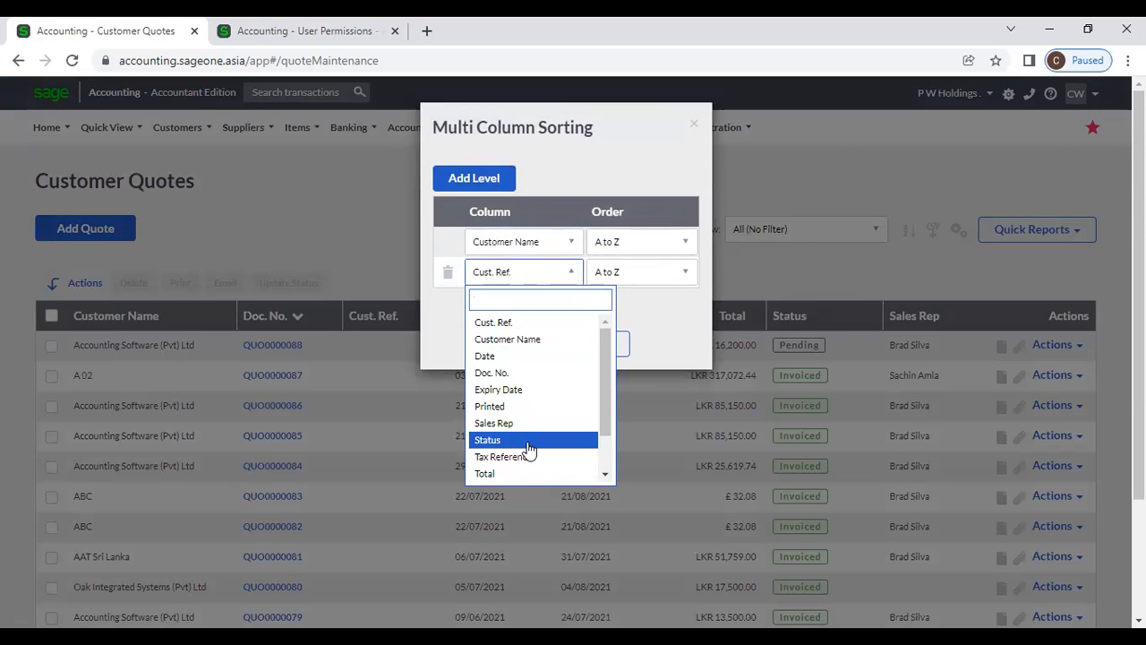
{"action": "scroll", "coordinate": [528, 449], "scroll_direction": "down", "scroll_amount": 1}
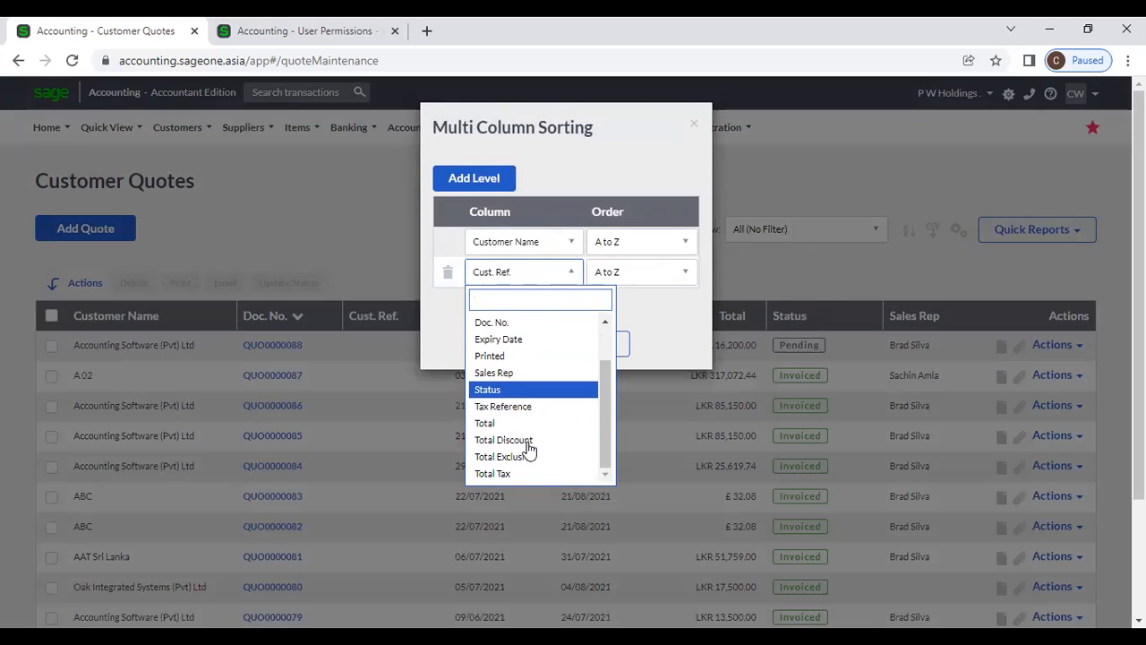
{"action": "scroll", "coordinate": [570, 439], "scroll_direction": "down", "scroll_amount": 1}
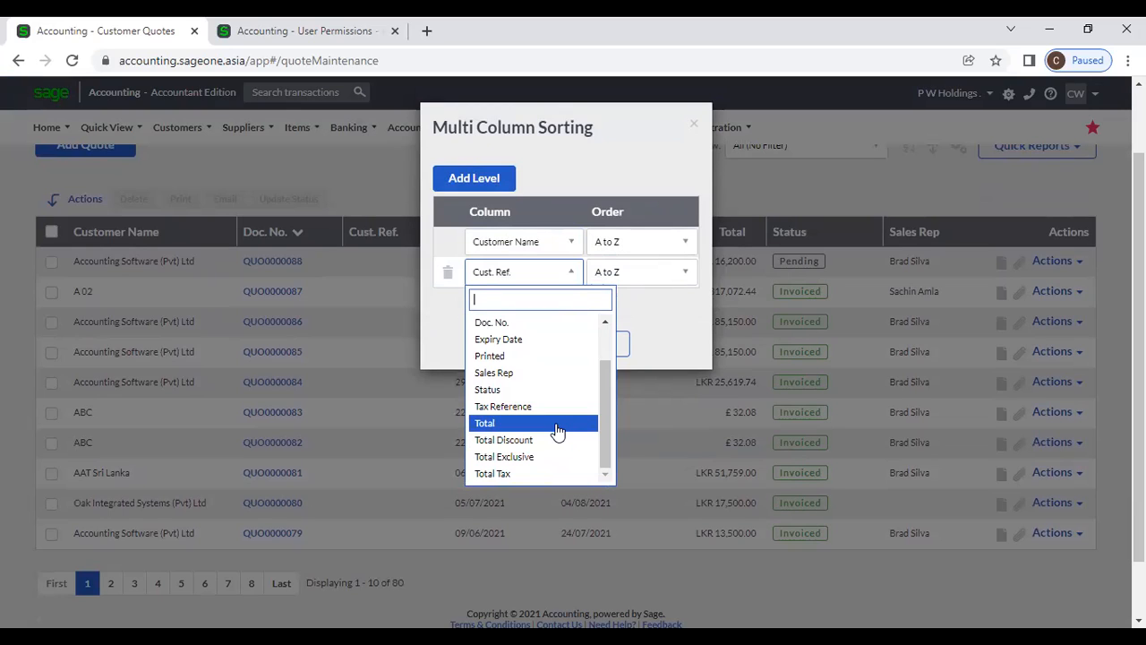
{"action": "left_click", "coordinate": [562, 423]}
{"action": "left_click", "coordinate": [528, 344]}
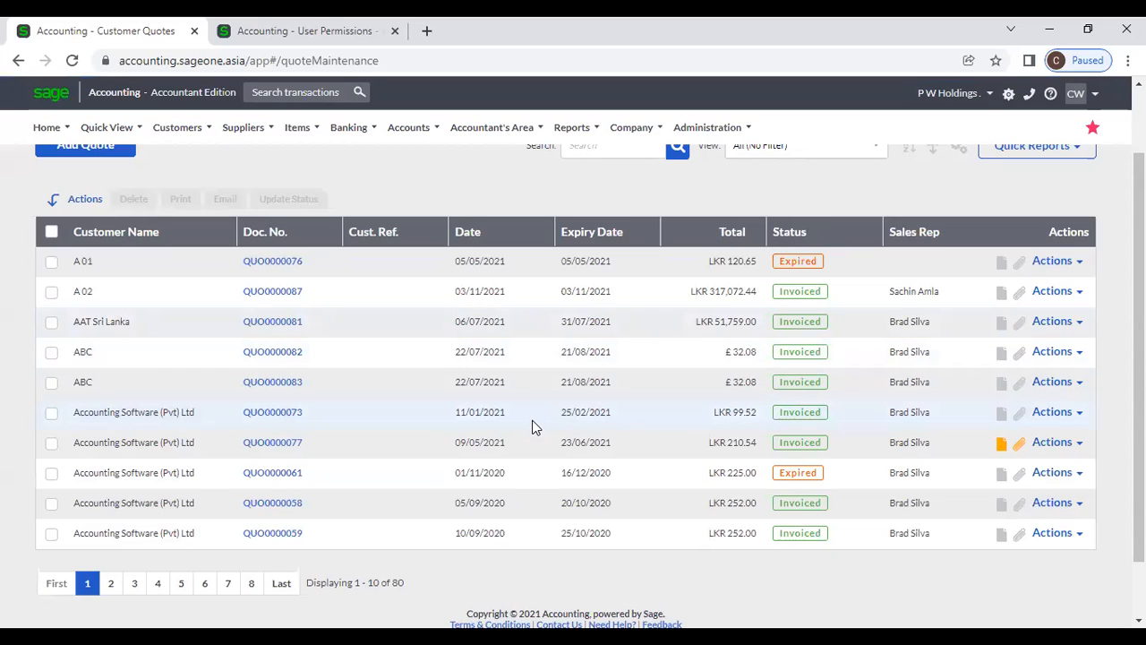
Filter the customer quotes to those dated this month, and restore the unfiltered view
{"action": "scroll", "coordinate": [681, 347], "scroll_direction": "up", "scroll_amount": 1}
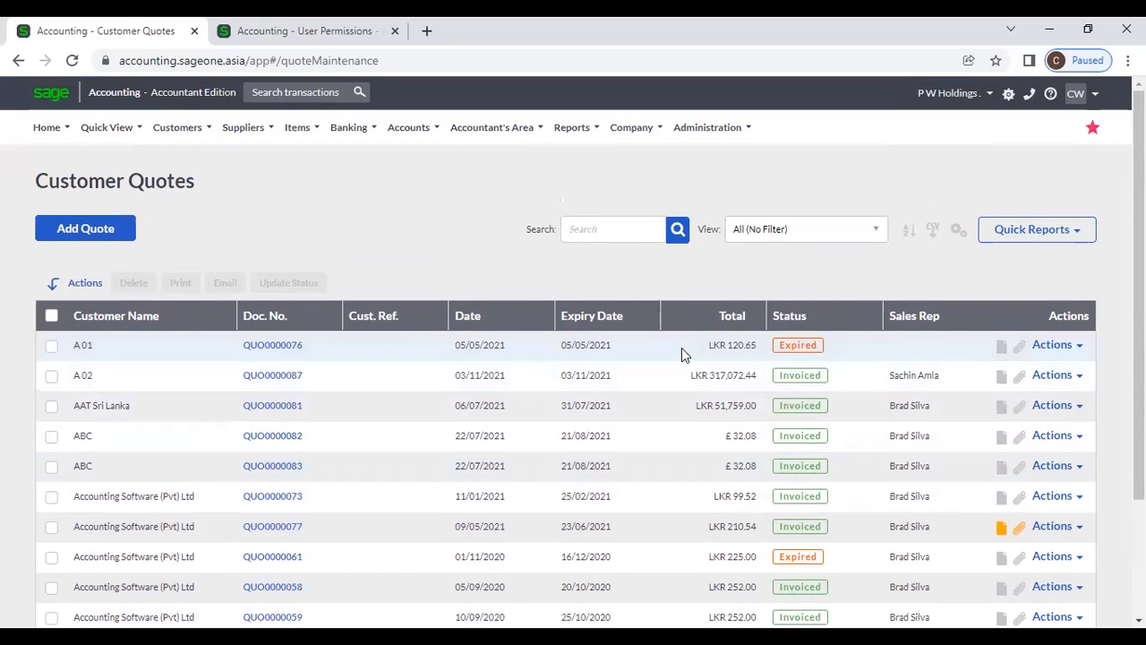
{"action": "left_click", "coordinate": [784, 231]}
{"action": "left_click", "coordinate": [820, 315]}
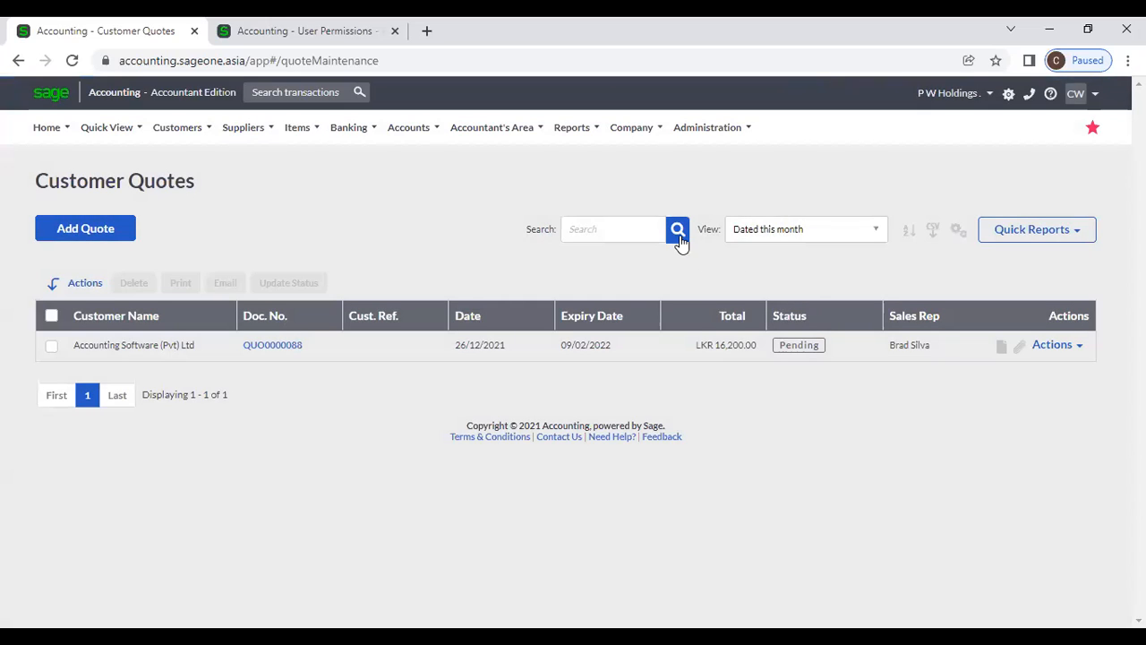
{"action": "left_click", "coordinate": [865, 230]}
{"action": "left_click", "coordinate": [762, 279]}
Search the customer quotes for "Acc", look through the matching quotes, and clear the search
{"action": "left_click", "coordinate": [595, 229]}
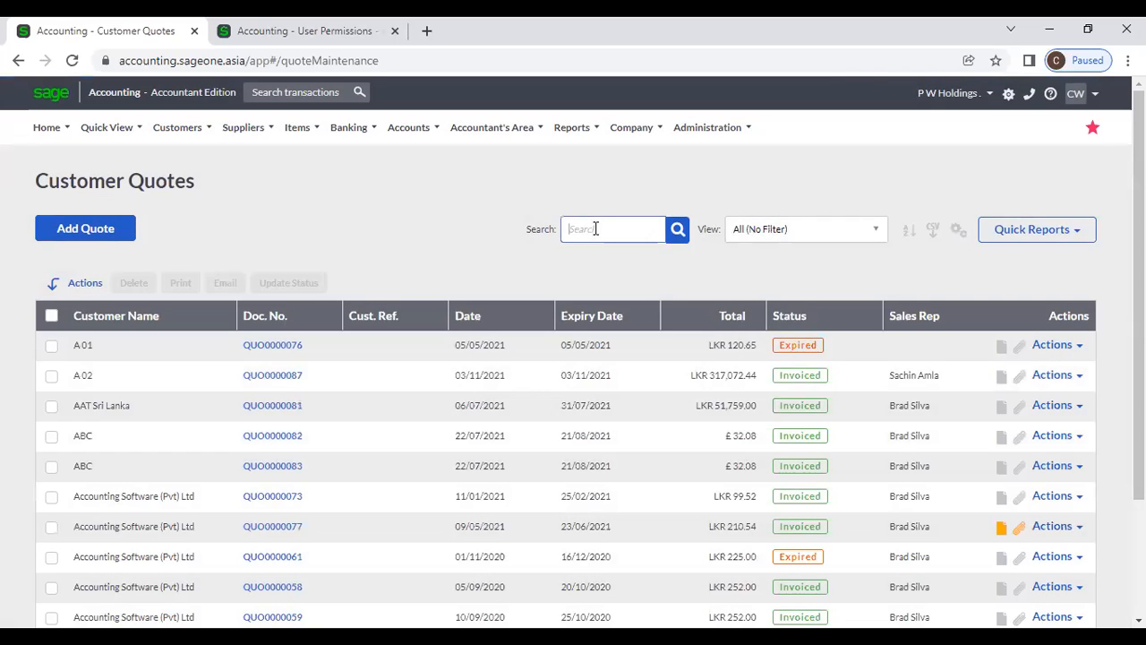
{"action": "type", "text": "Acc"}
{"action": "key", "text": "Return"}
{"action": "scroll", "coordinate": [424, 463], "scroll_direction": "down", "scroll_amount": 3}
{"action": "scroll", "coordinate": [425, 464], "scroll_direction": "up", "scroll_amount": 3}
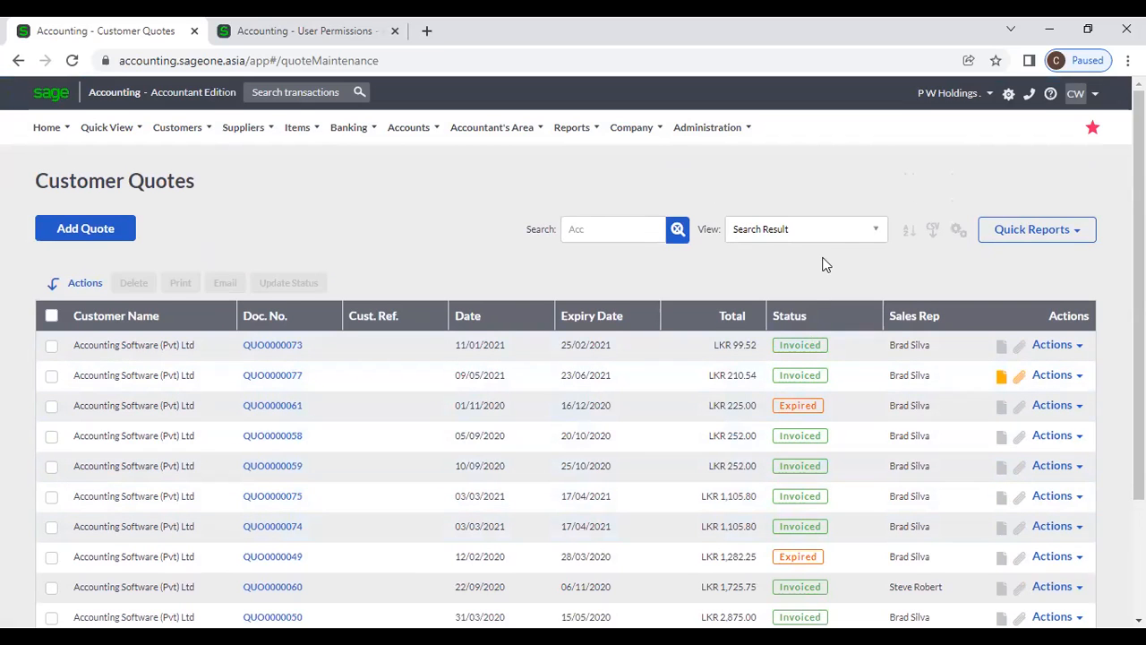
{"action": "left_click", "coordinate": [678, 231]}
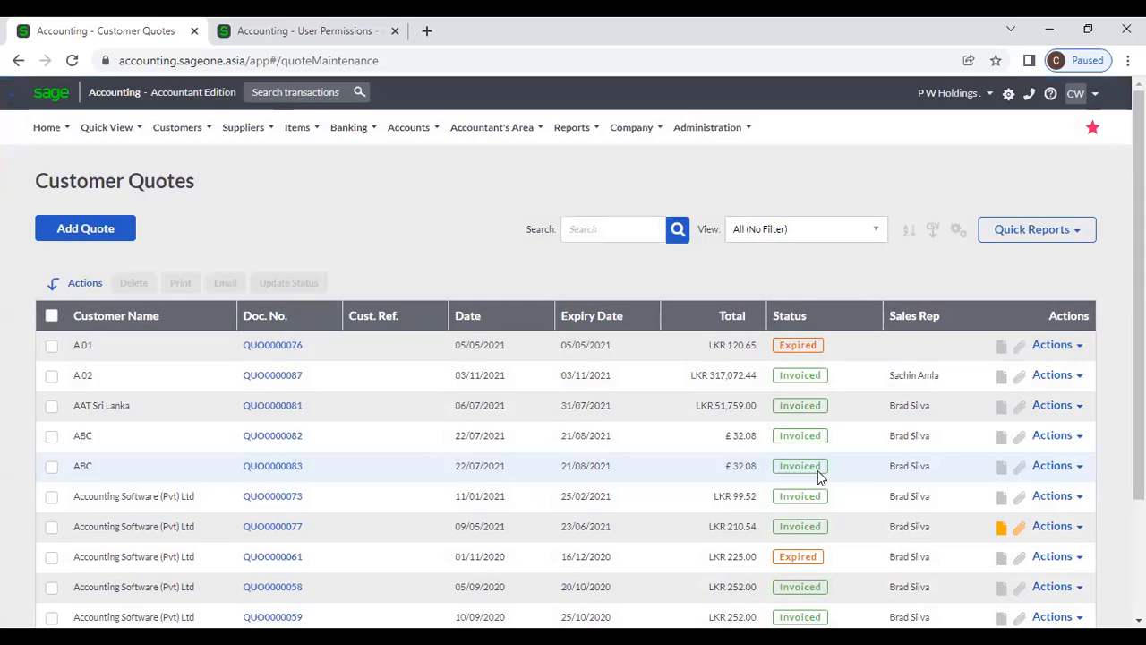
Sort the customer quotes by Status in ascending order, and reverse it to descending
{"action": "left_click", "coordinate": [817, 320]}
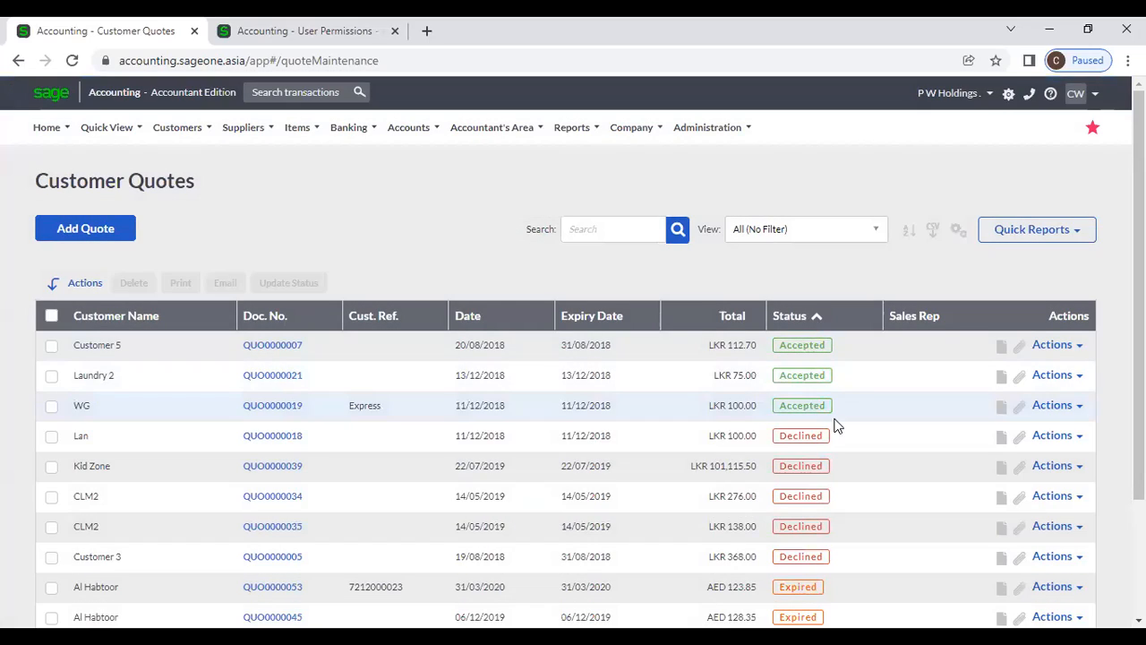
{"action": "scroll", "coordinate": [835, 426], "scroll_direction": "down", "scroll_amount": 2}
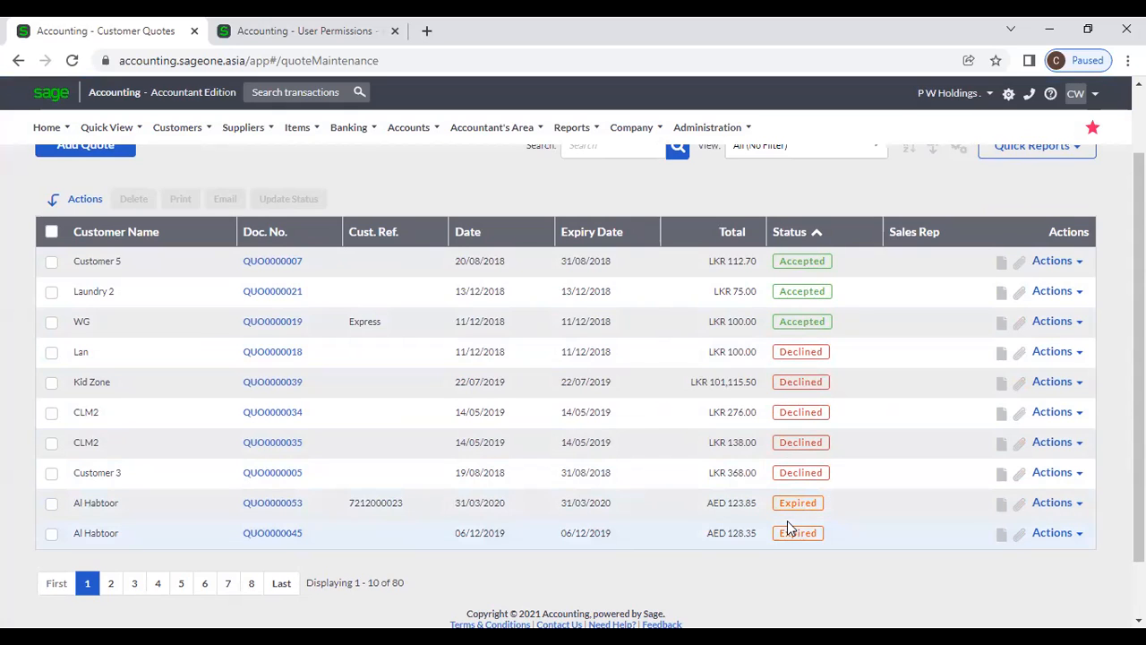
{"action": "left_click", "coordinate": [802, 235]}
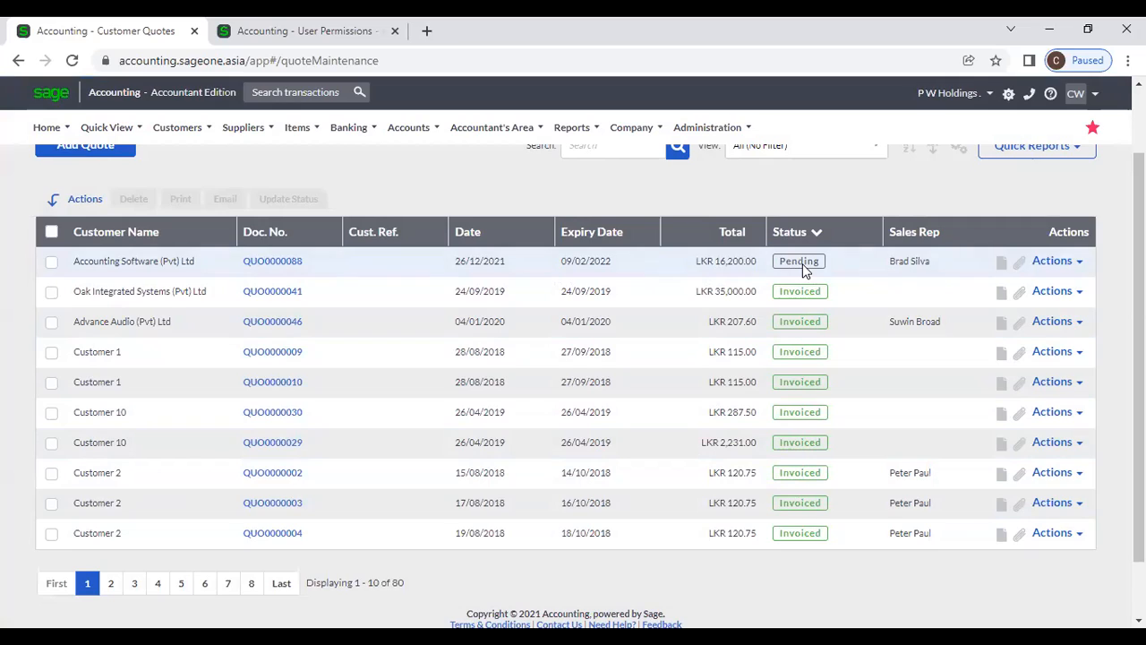
Sort the customer quotes by document number in ascending order, and reverse it to descending
{"action": "left_click", "coordinate": [277, 233]}
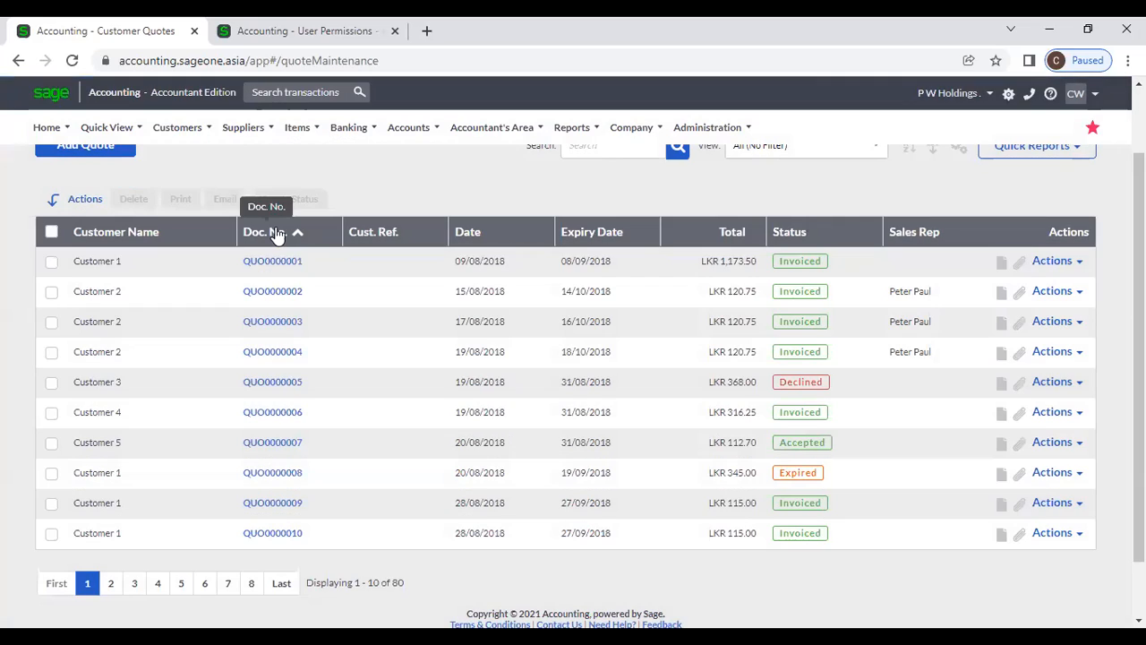
{"action": "left_click", "coordinate": [276, 233]}
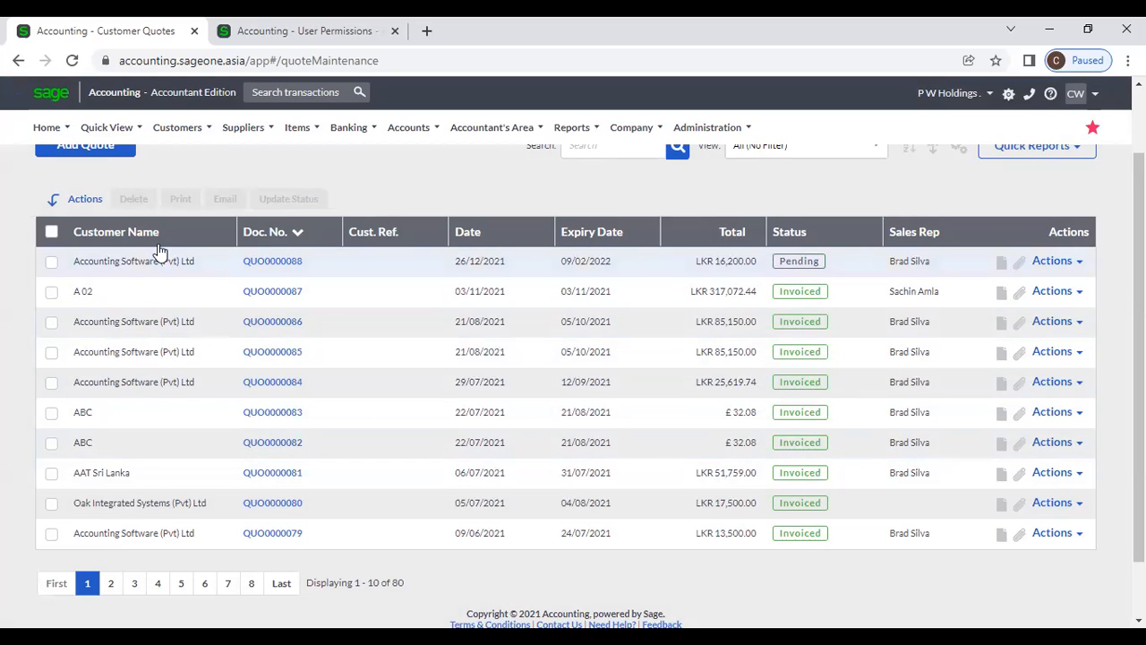
{"action": "scroll", "coordinate": [157, 237], "scroll_direction": "up", "scroll_amount": 1}
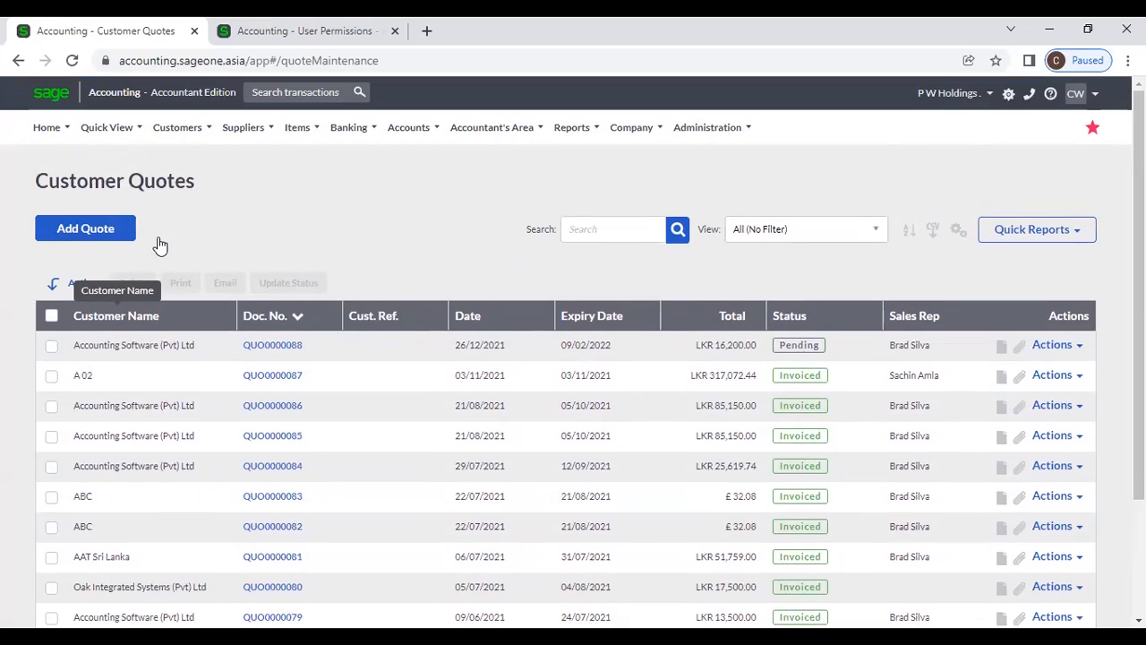
Sort the customer quotes by Customer Name, and return to descending document number order
{"action": "left_click", "coordinate": [144, 315]}
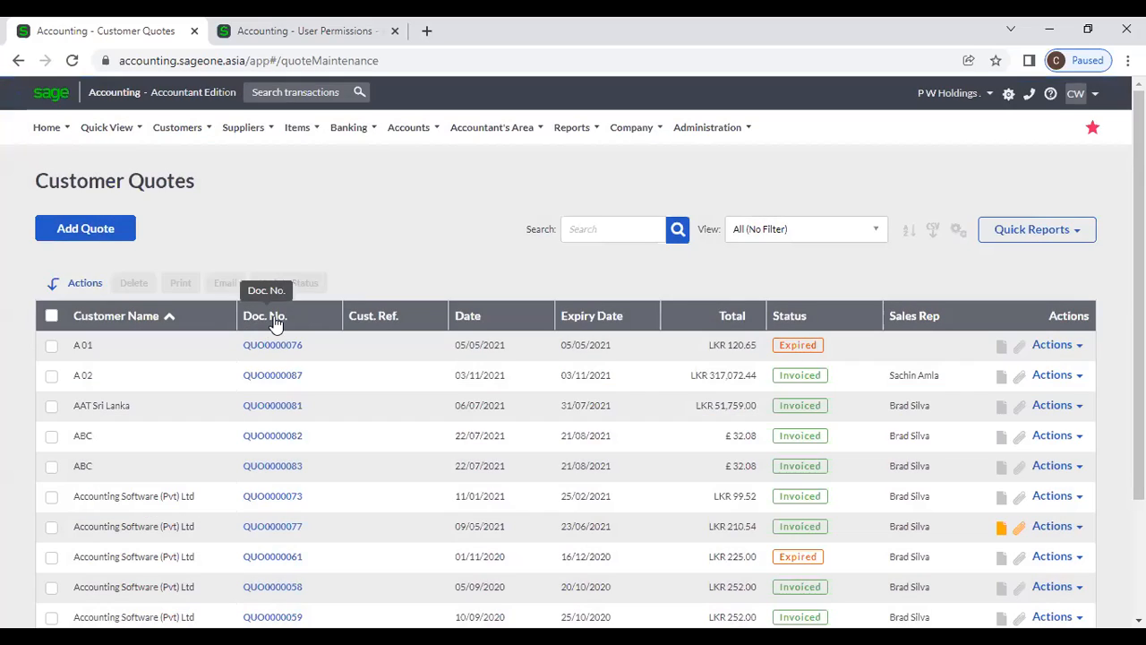
{"action": "left_click", "coordinate": [274, 316]}
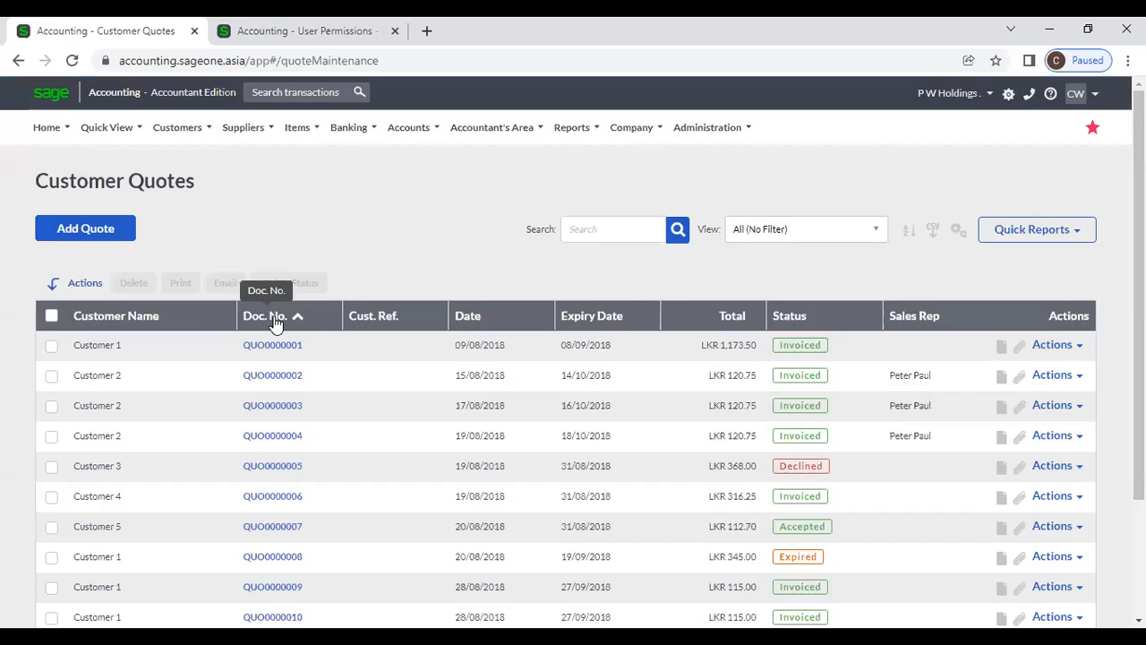
{"action": "left_click", "coordinate": [274, 316]}
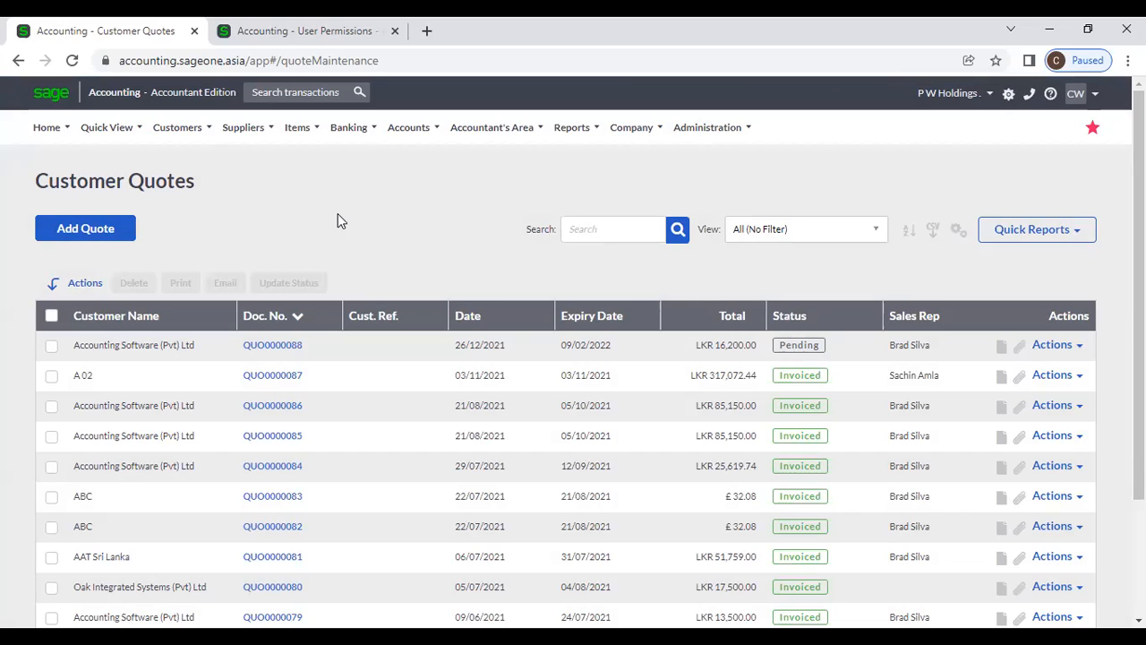
Select the first two quotes to view the batch actions, and clear both selections
{"action": "left_click", "coordinate": [52, 346]}
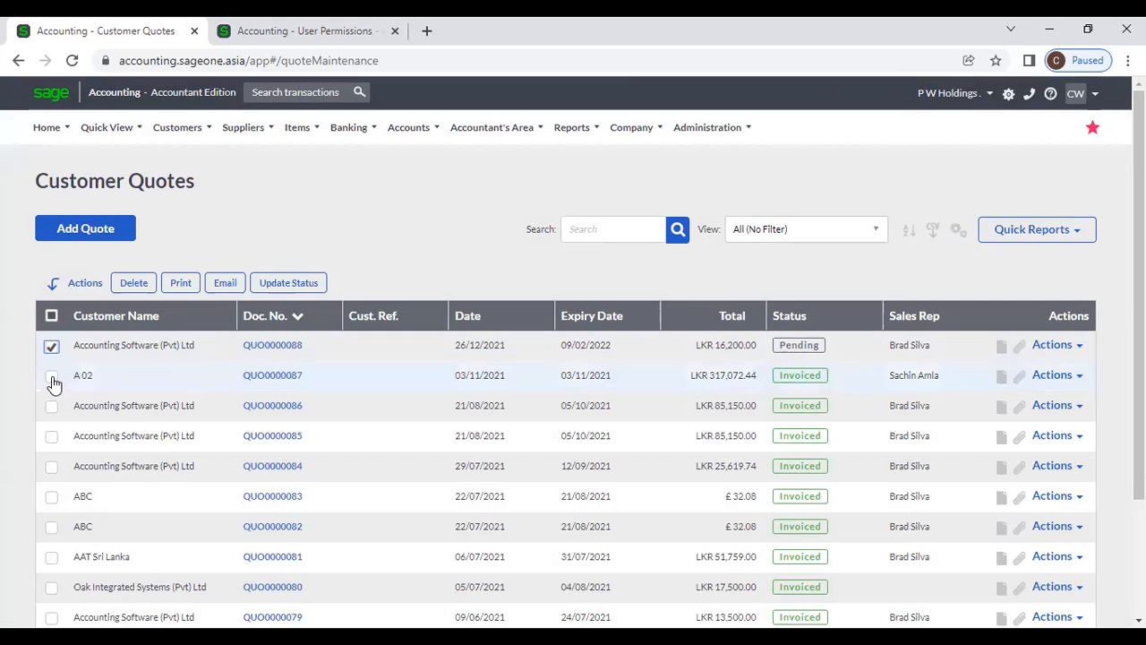
{"action": "left_click", "coordinate": [52, 376]}
{"action": "left_click", "coordinate": [51, 377]}
{"action": "left_click", "coordinate": [51, 344]}
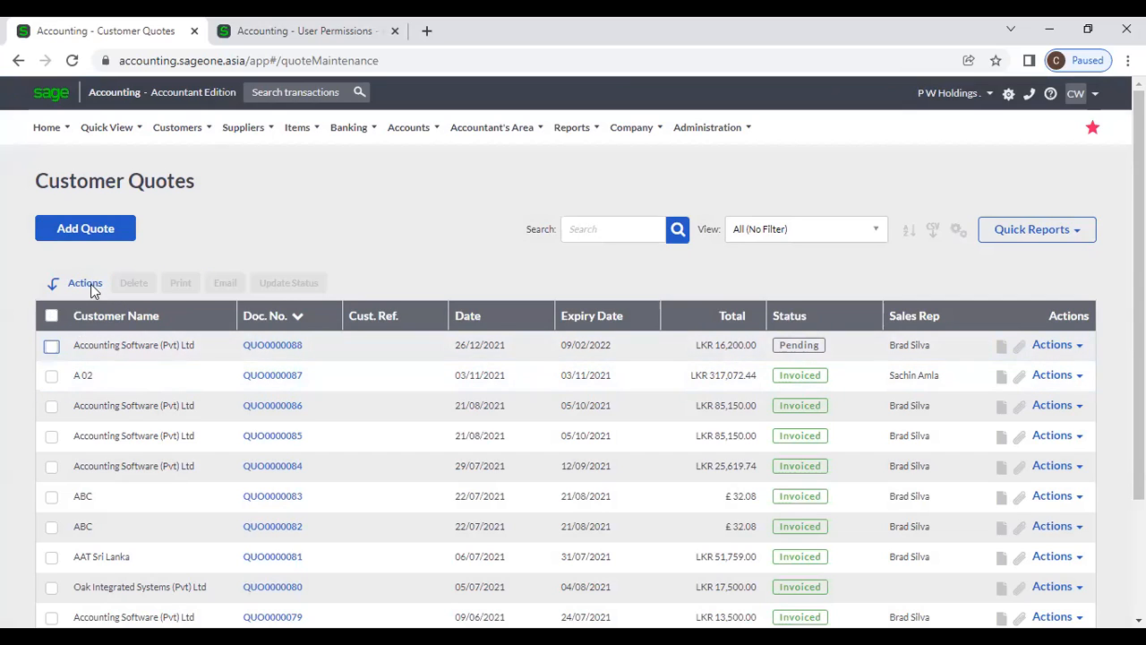
Select the first three quotes and review the status choices available for updating them together
{"action": "left_click", "coordinate": [52, 345]}
{"action": "left_click", "coordinate": [51, 376]}
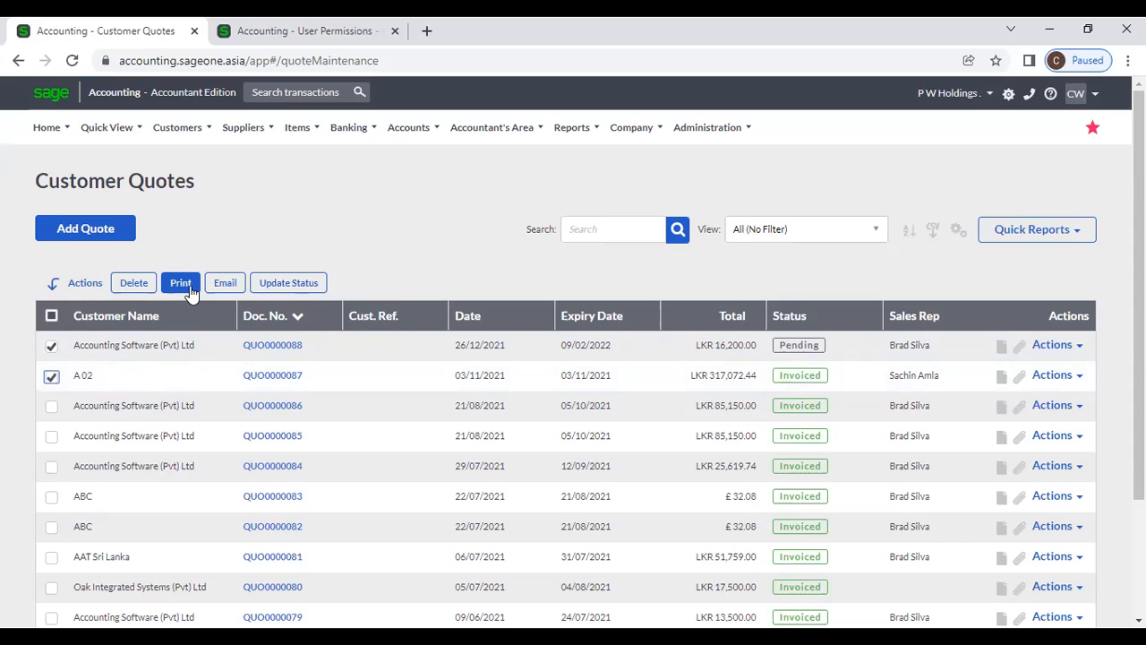
{"action": "left_click", "coordinate": [51, 407]}
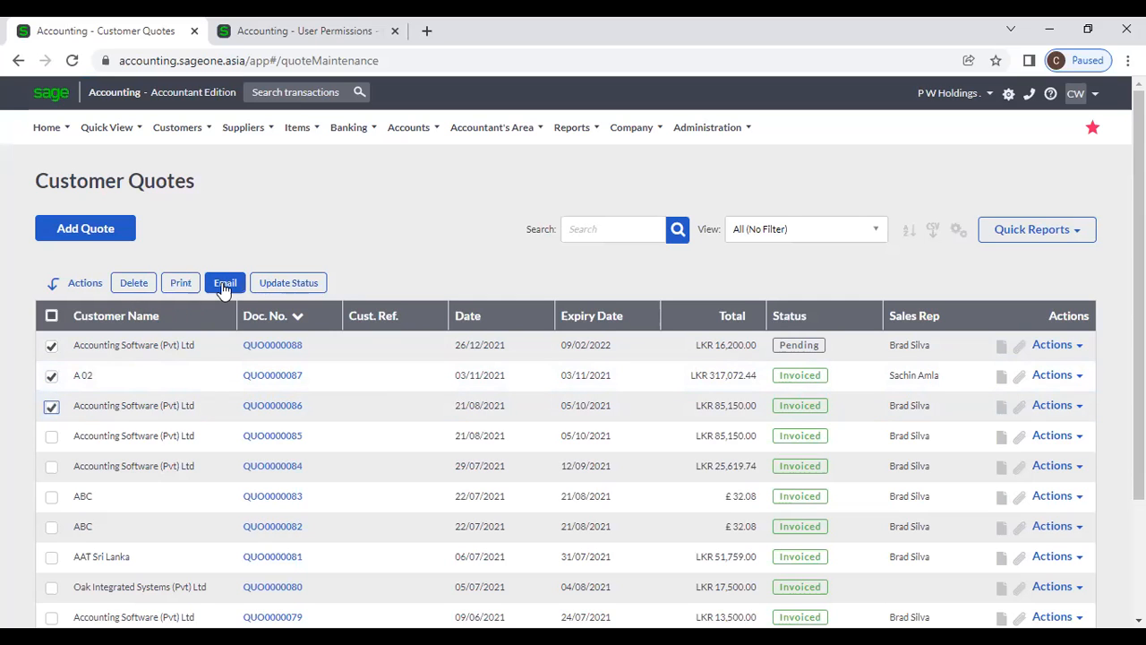
{"action": "left_click", "coordinate": [283, 291]}
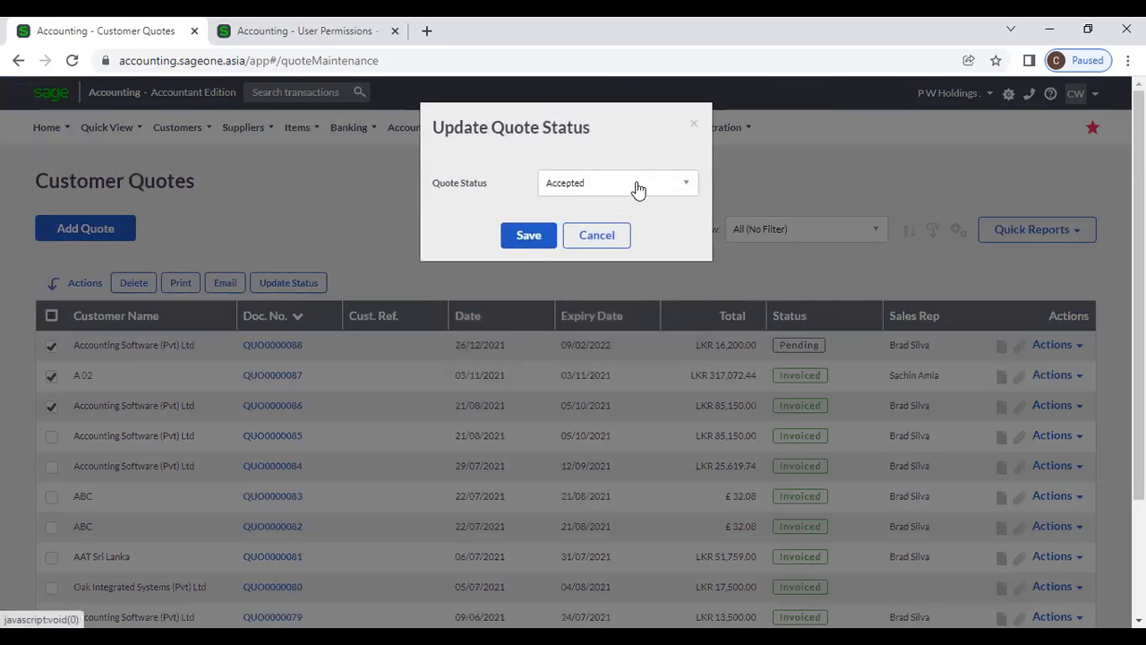
{"action": "left_click", "coordinate": [638, 186]}
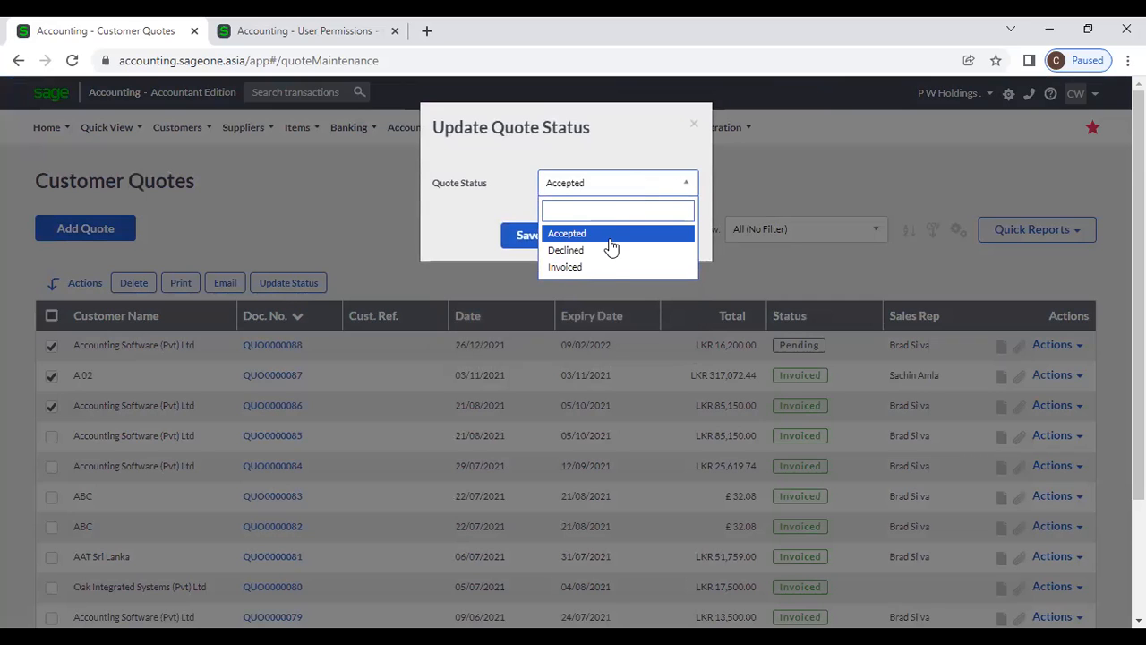
{"action": "left_click", "coordinate": [497, 179]}
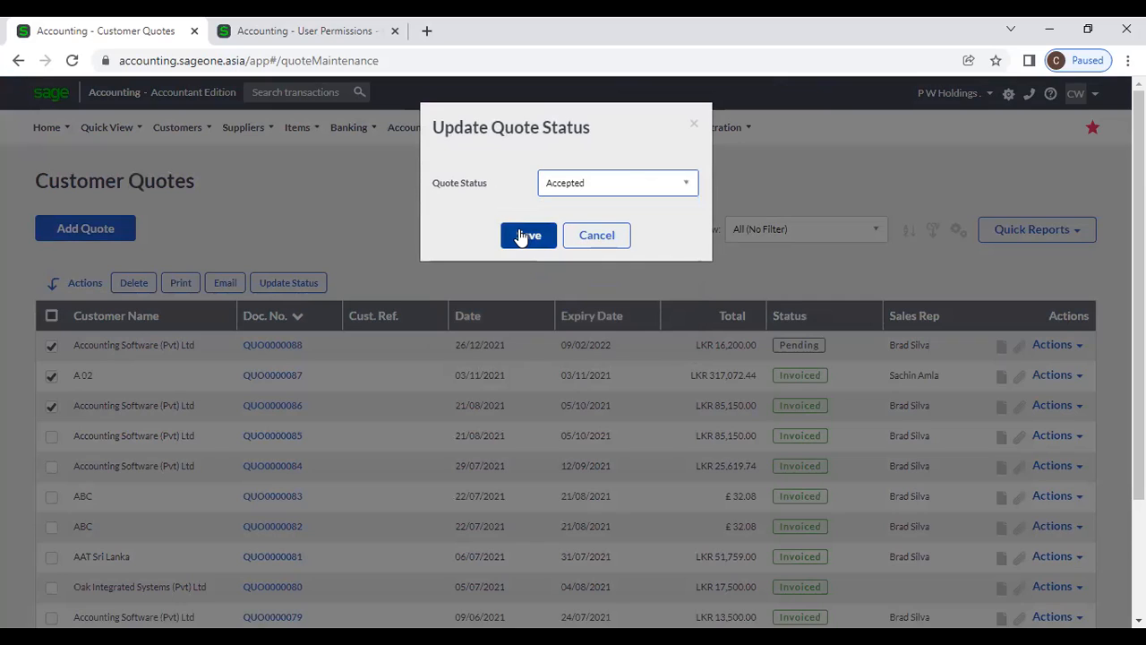
Cancel the batch status update and deselect the three quotes
{"action": "left_click", "coordinate": [596, 234]}
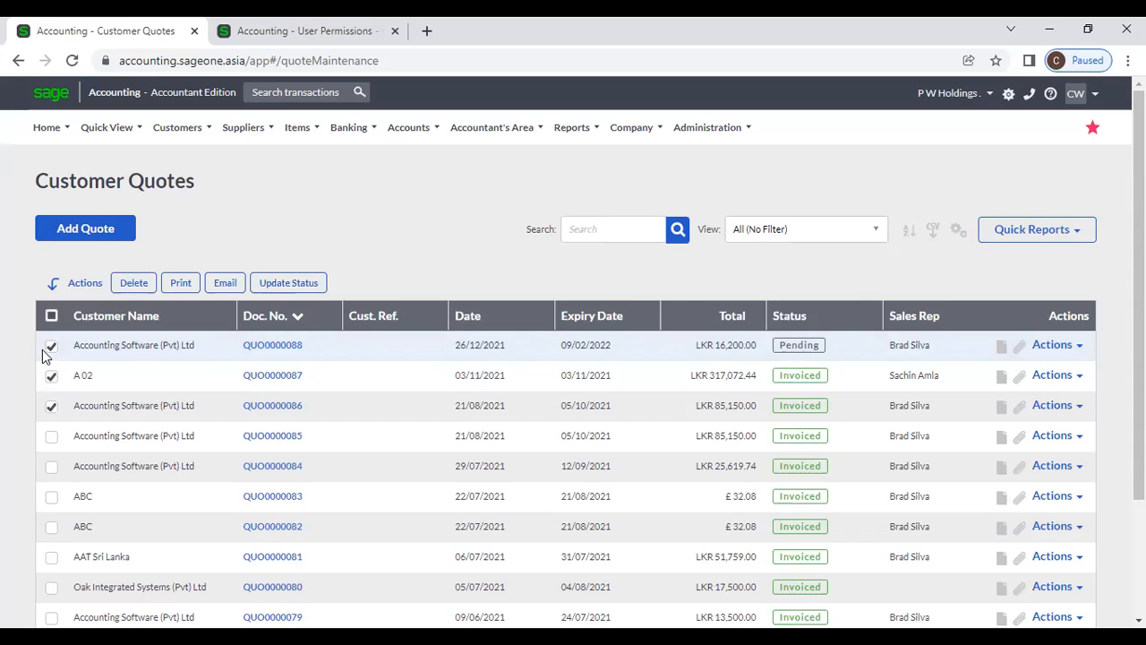
{"action": "left_click", "coordinate": [51, 347]}
{"action": "left_click", "coordinate": [51, 376]}
{"action": "left_click", "coordinate": [51, 405]}
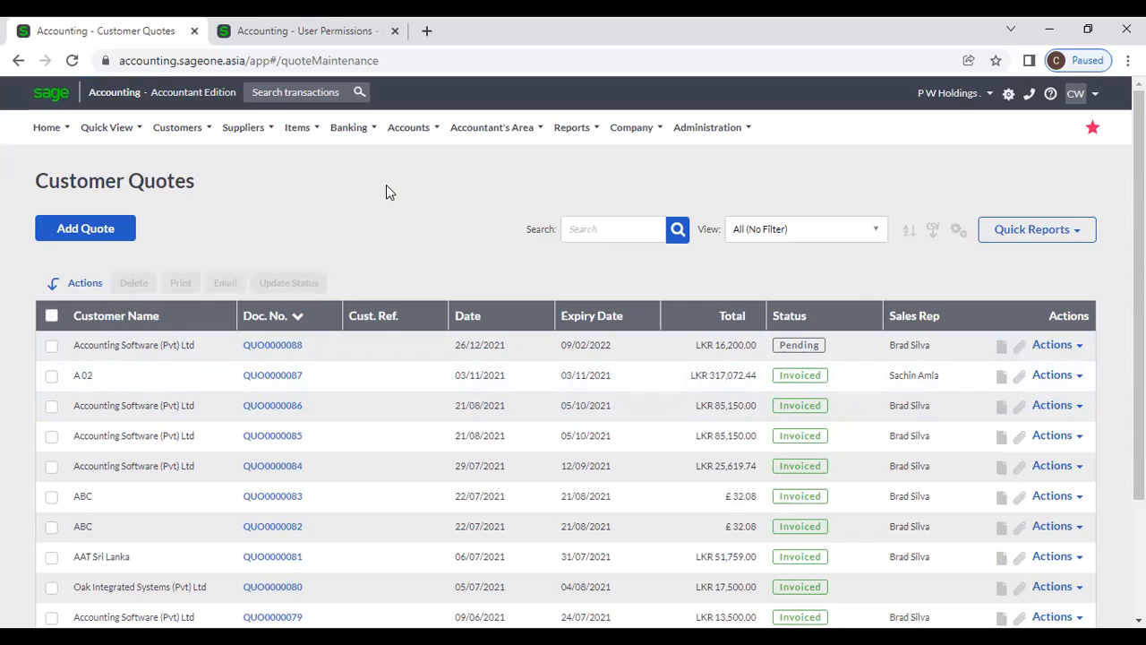
Review the actions available for the pending Accounting Software (Pvt) Ltd quote, and dismiss them
{"action": "left_click", "coordinate": [1074, 345]}
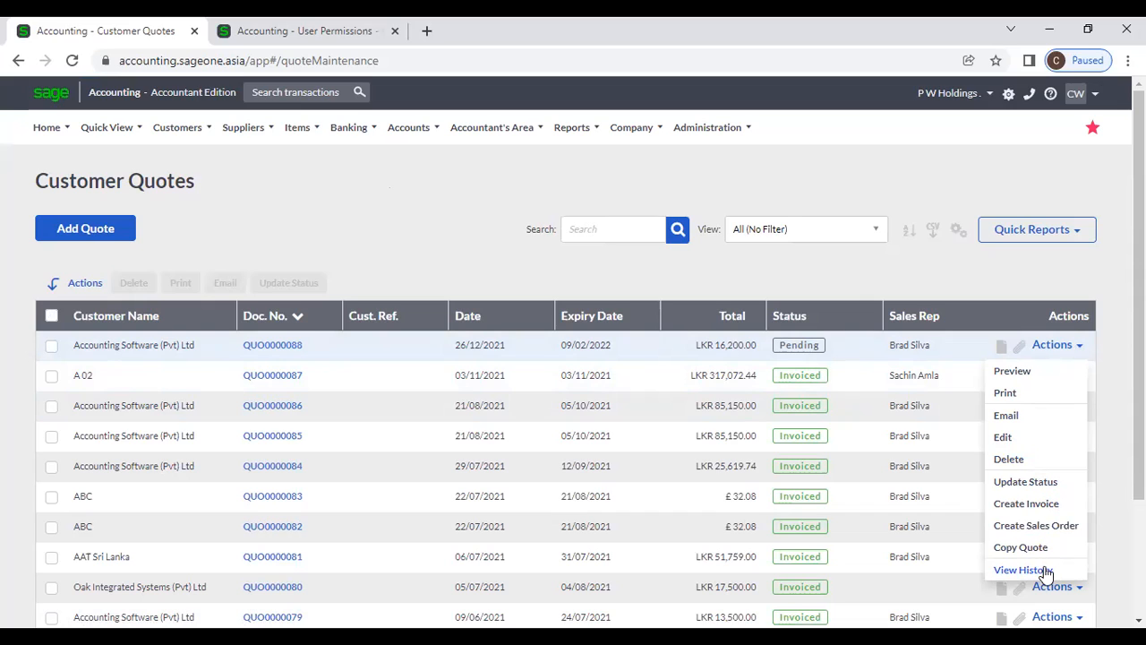
{"action": "left_click", "coordinate": [824, 177]}
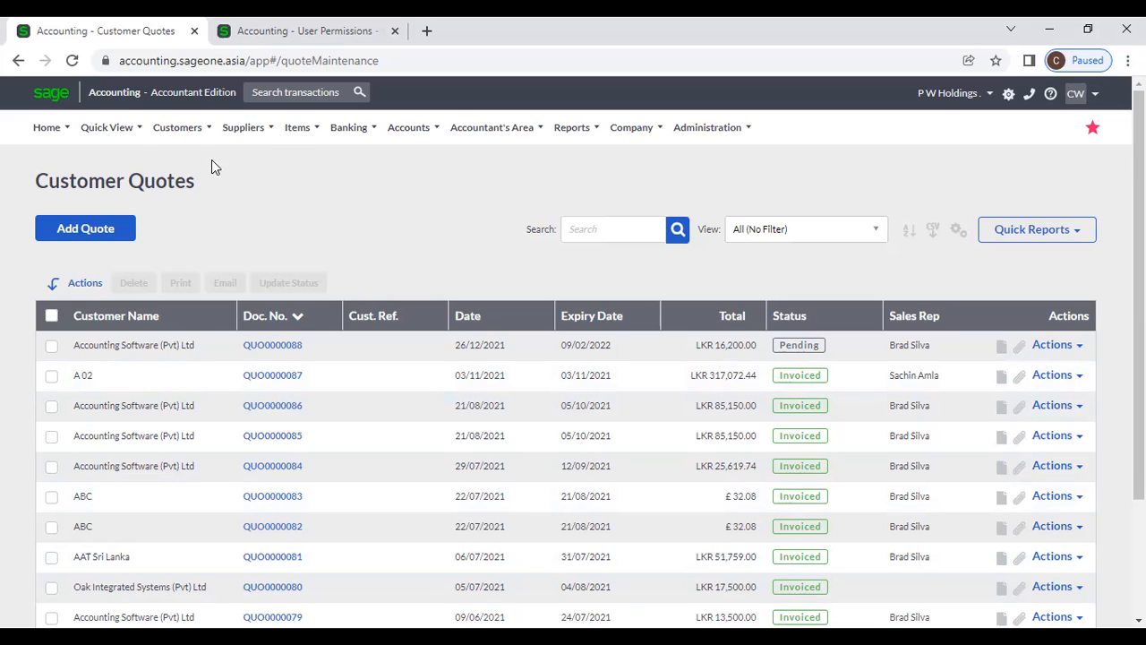
Open the list of customer sales orders
{"action": "left_click", "coordinate": [177, 127]}
{"action": "mouse_move", "coordinate": [193, 213]}
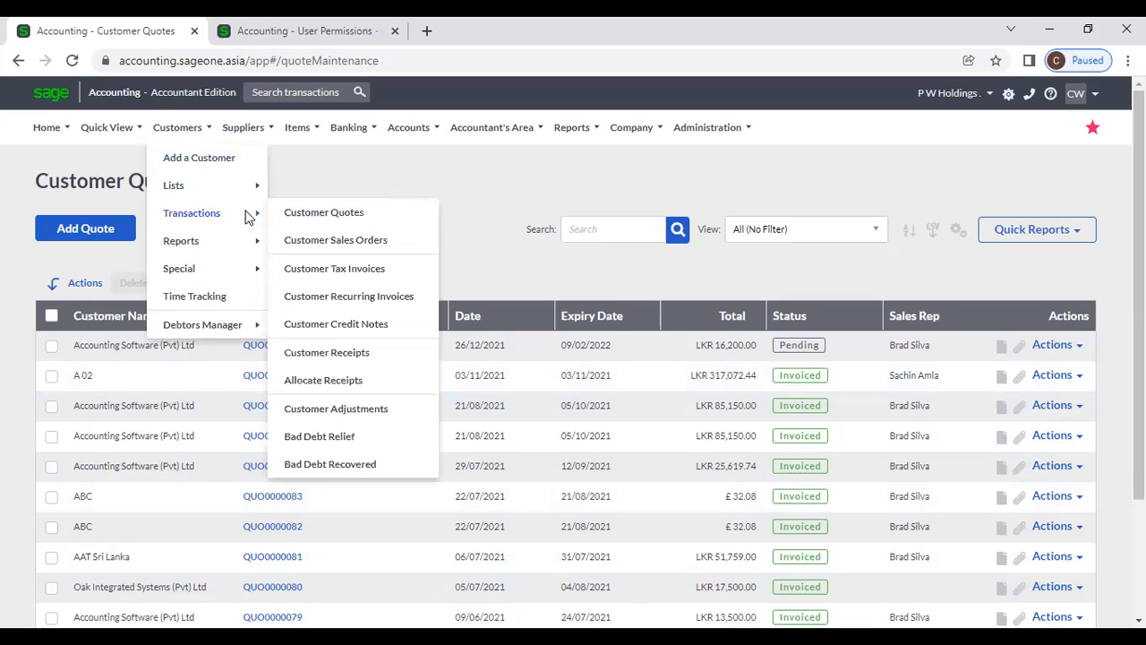
{"action": "left_click", "coordinate": [292, 239]}
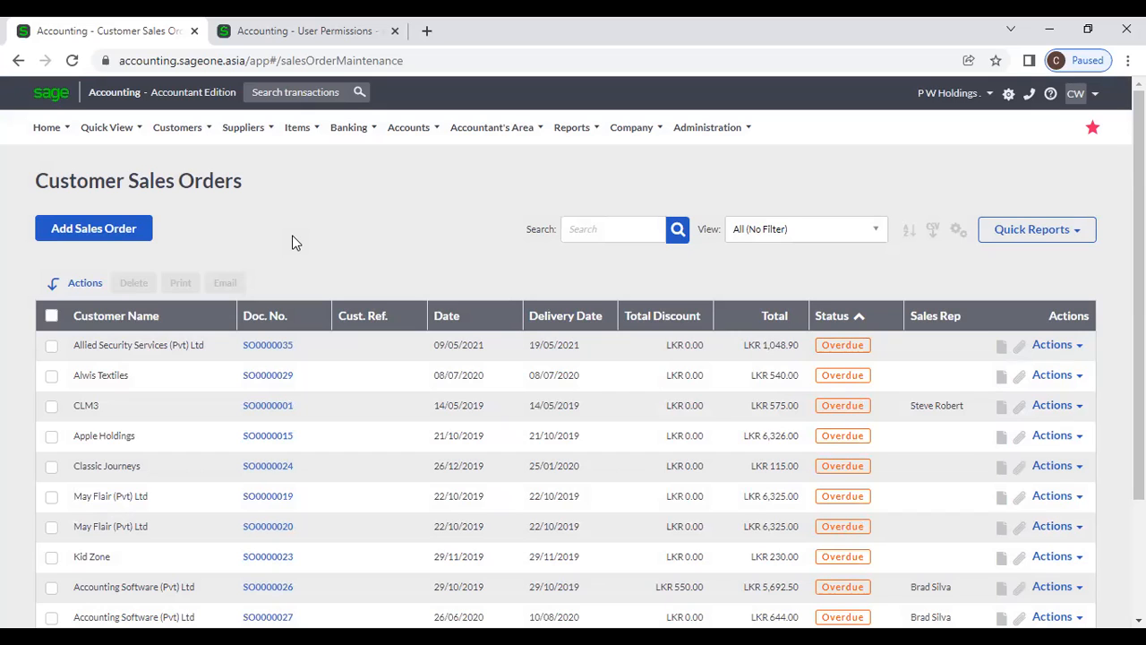
Open the company's general Item Settings and read the explanation of the Sales Orders Reserve Item Quantities option
{"action": "left_click", "coordinate": [288, 30]}
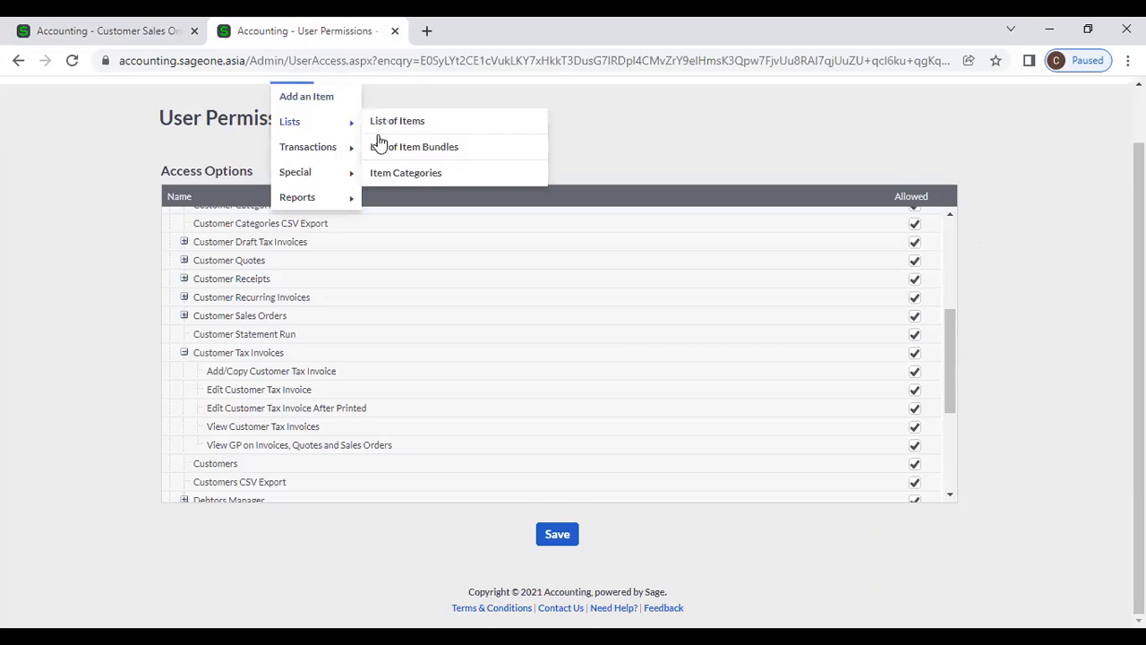
{"action": "scroll", "coordinate": [854, 147], "scroll_direction": "up", "scroll_amount": 1}
{"action": "mouse_move", "coordinate": [615, 129]}
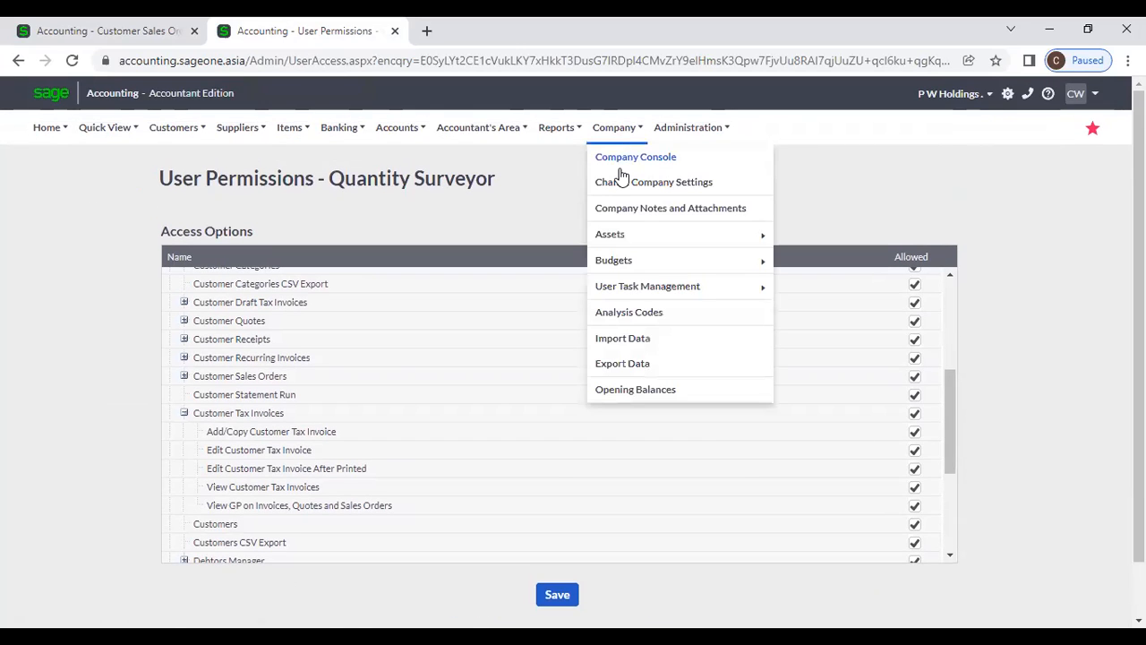
{"action": "left_click", "coordinate": [624, 191]}
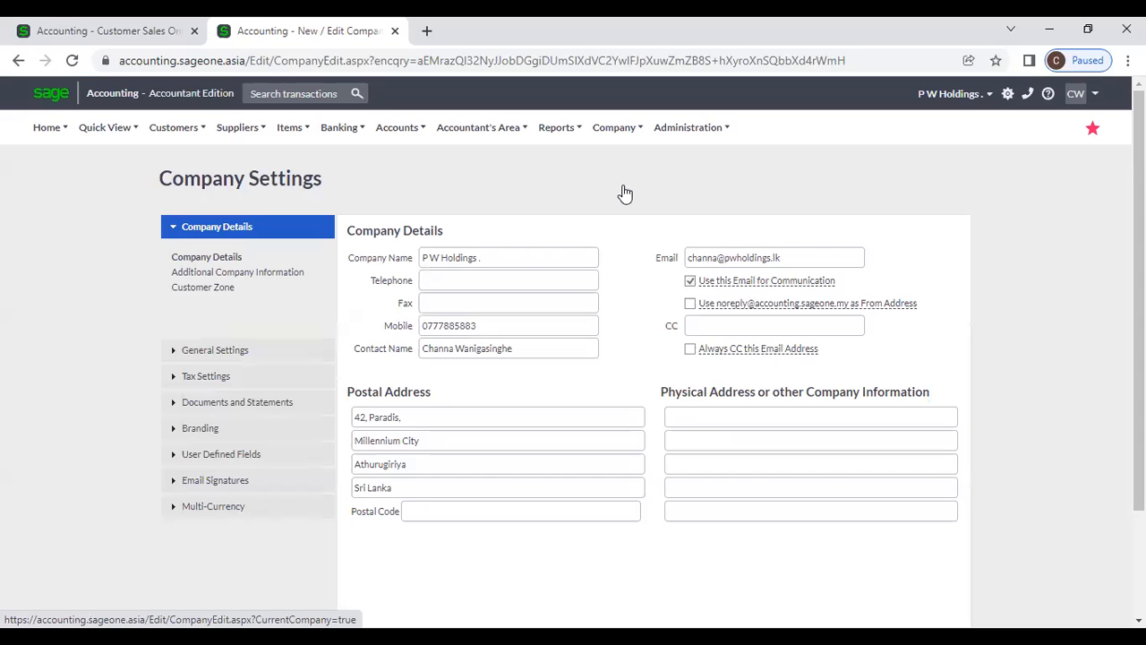
{"action": "left_click", "coordinate": [228, 350]}
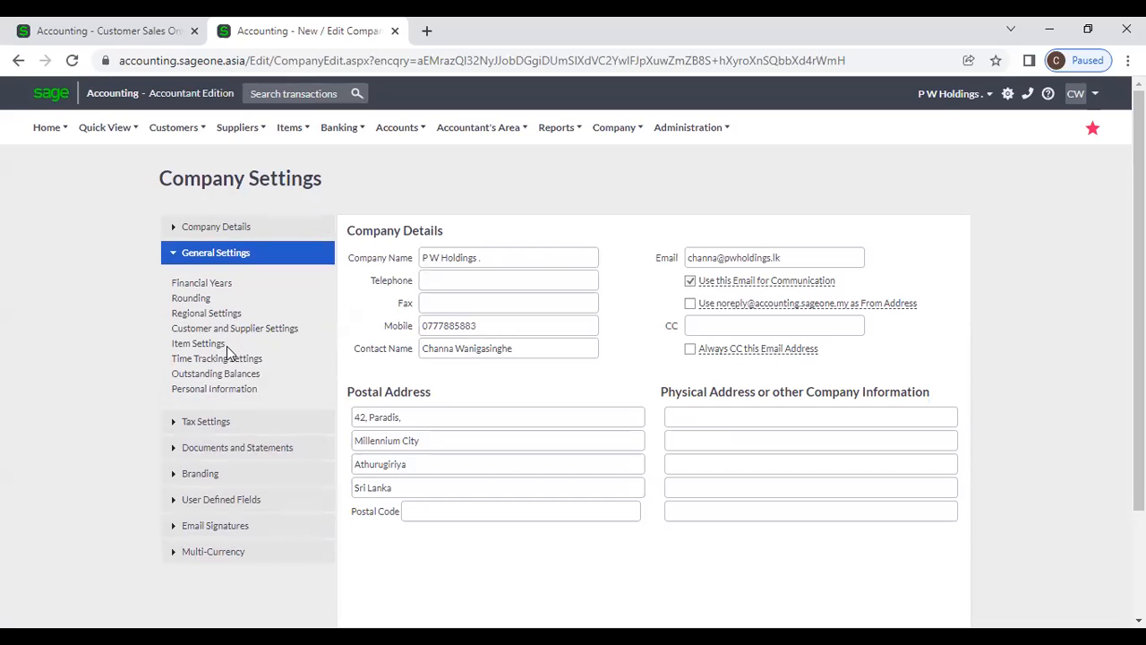
{"action": "left_click", "coordinate": [213, 347]}
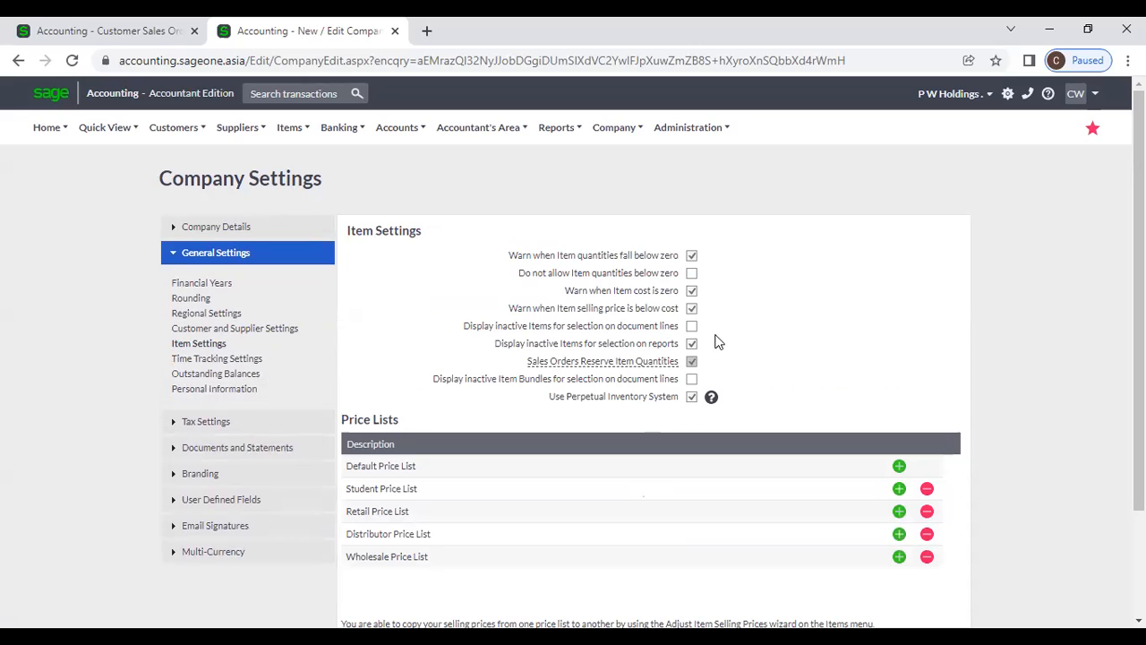
{"action": "left_click", "coordinate": [613, 128]}
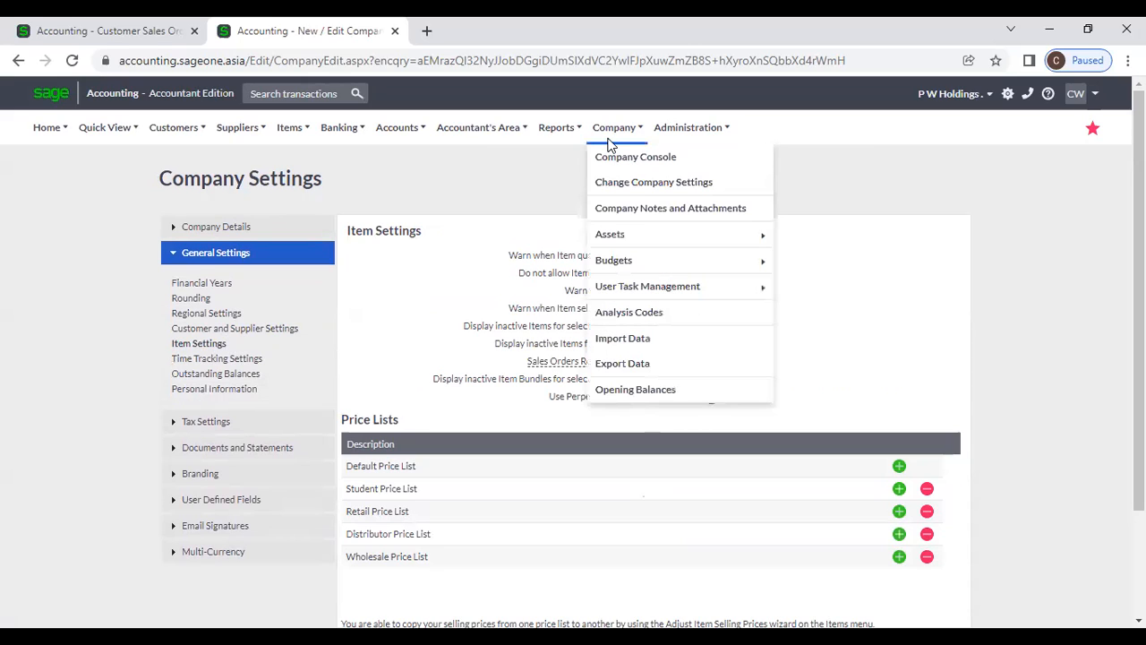
{"action": "left_click", "coordinate": [651, 182]}
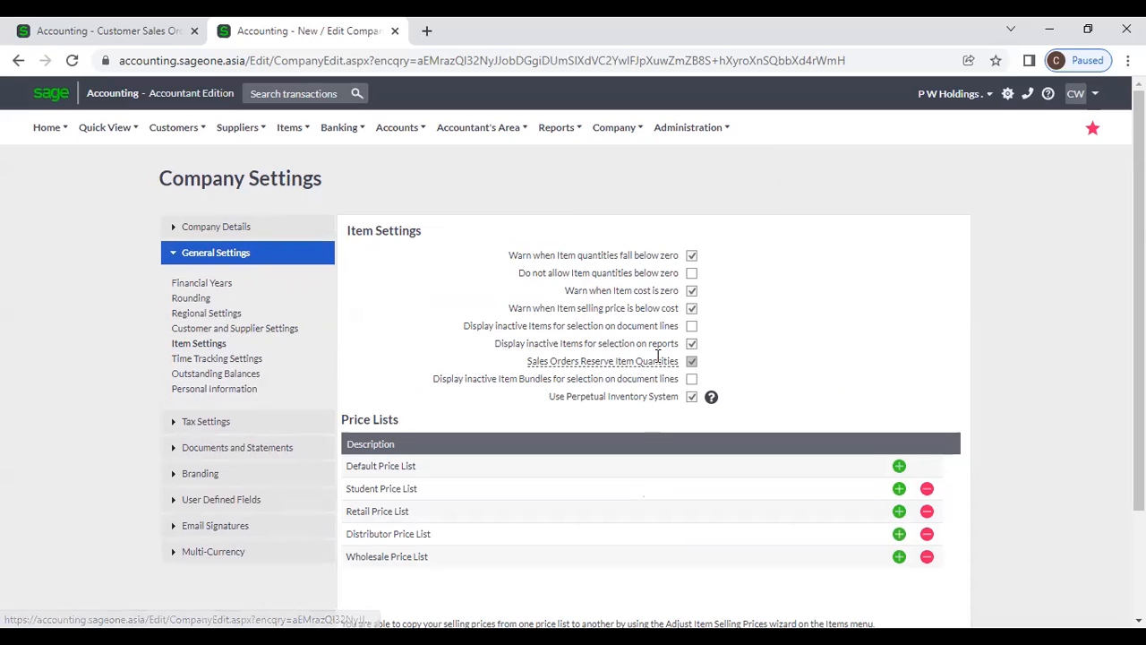
{"action": "mouse_move", "coordinate": [643, 362]}
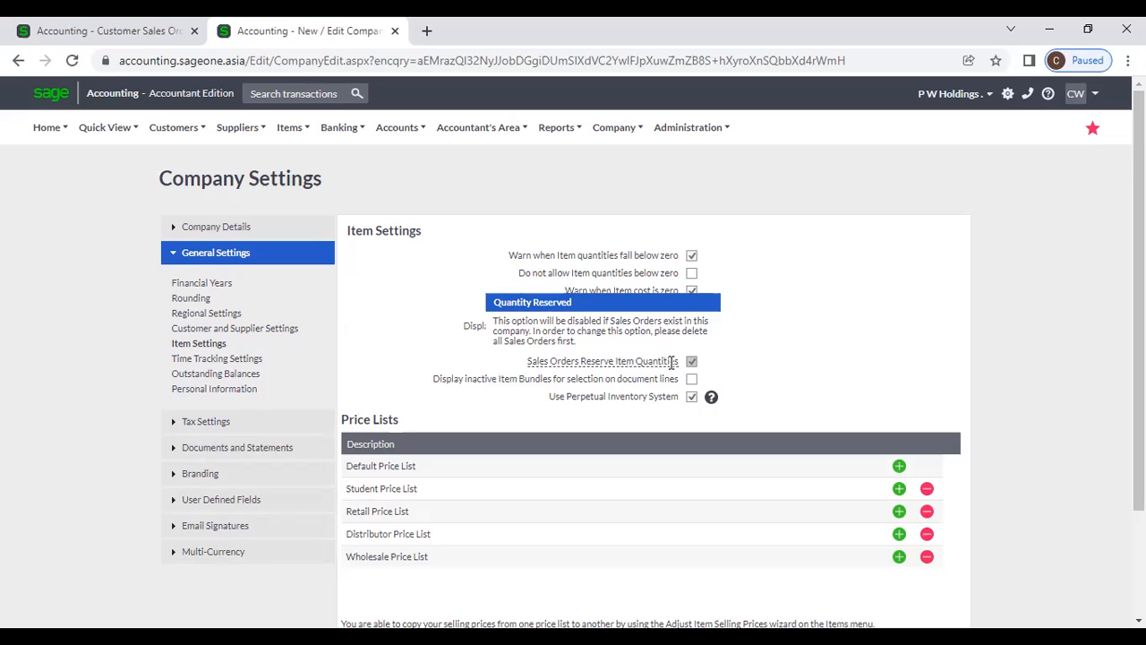
Open a blank customer sales order and review the reserved and on-hand quantities in its item choices
{"action": "left_click", "coordinate": [99, 30]}
{"action": "mouse_move", "coordinate": [119, 194]}
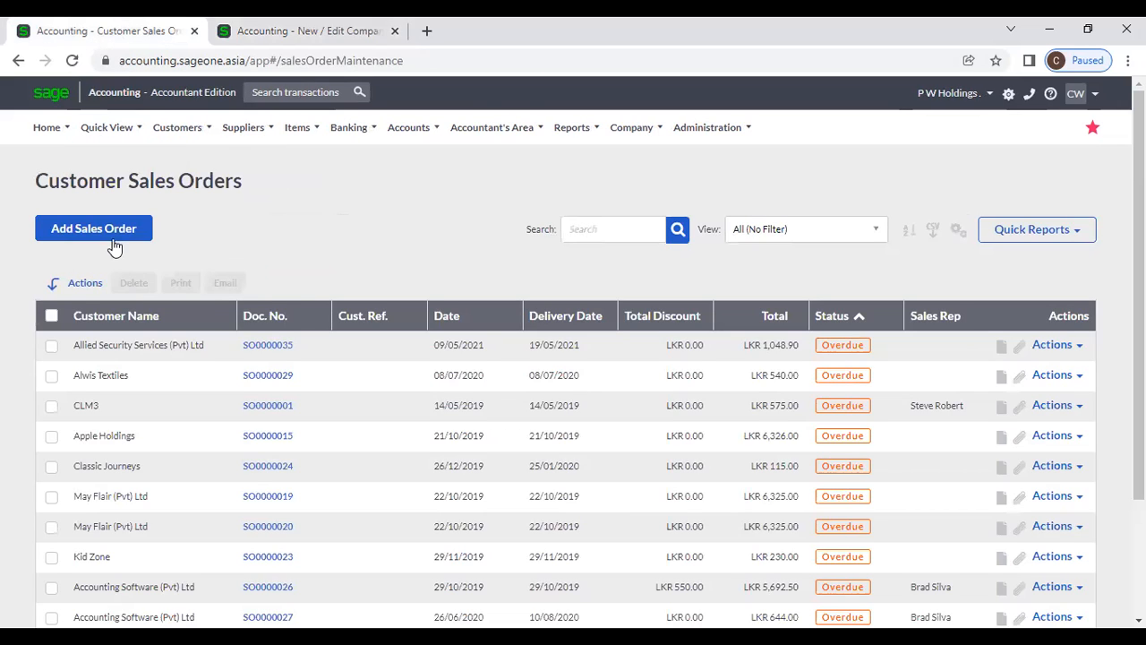
{"action": "left_click", "coordinate": [113, 243]}
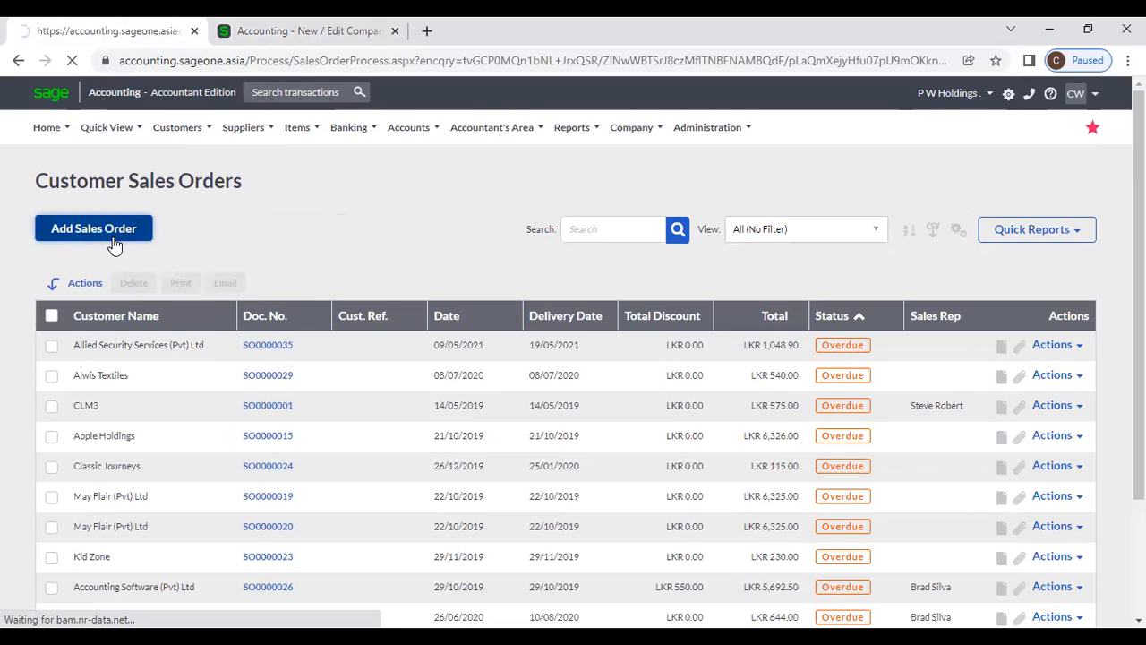
{"action": "scroll", "coordinate": [424, 488], "scroll_direction": "down", "scroll_amount": 3}
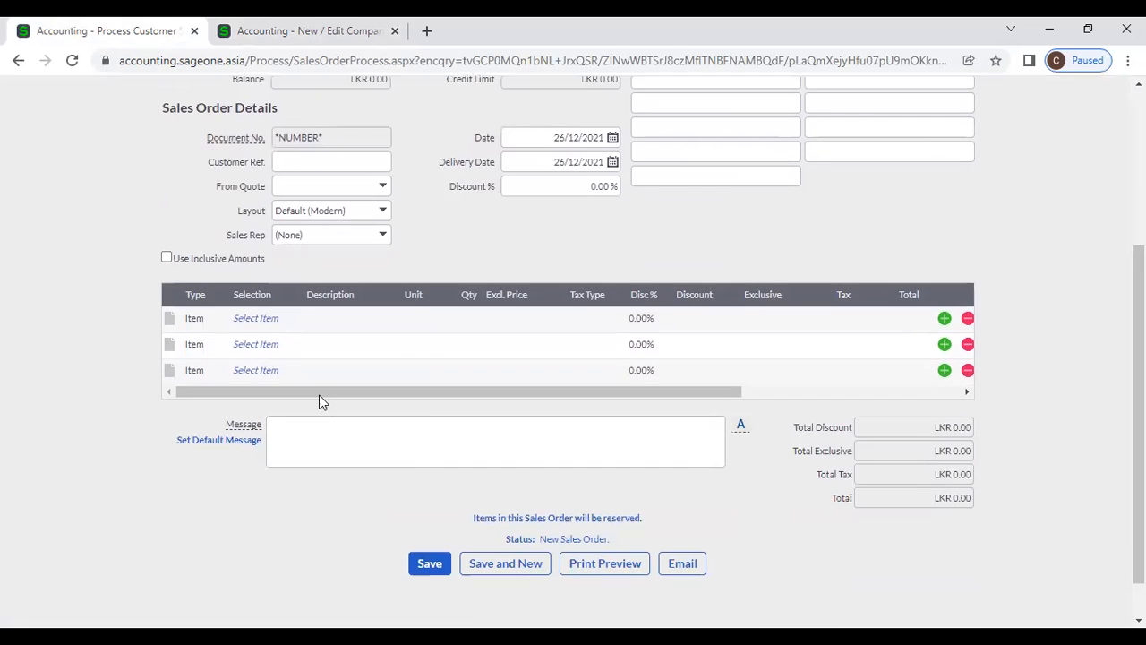
{"action": "left_click", "coordinate": [274, 319]}
{"action": "left_click", "coordinate": [289, 324]}
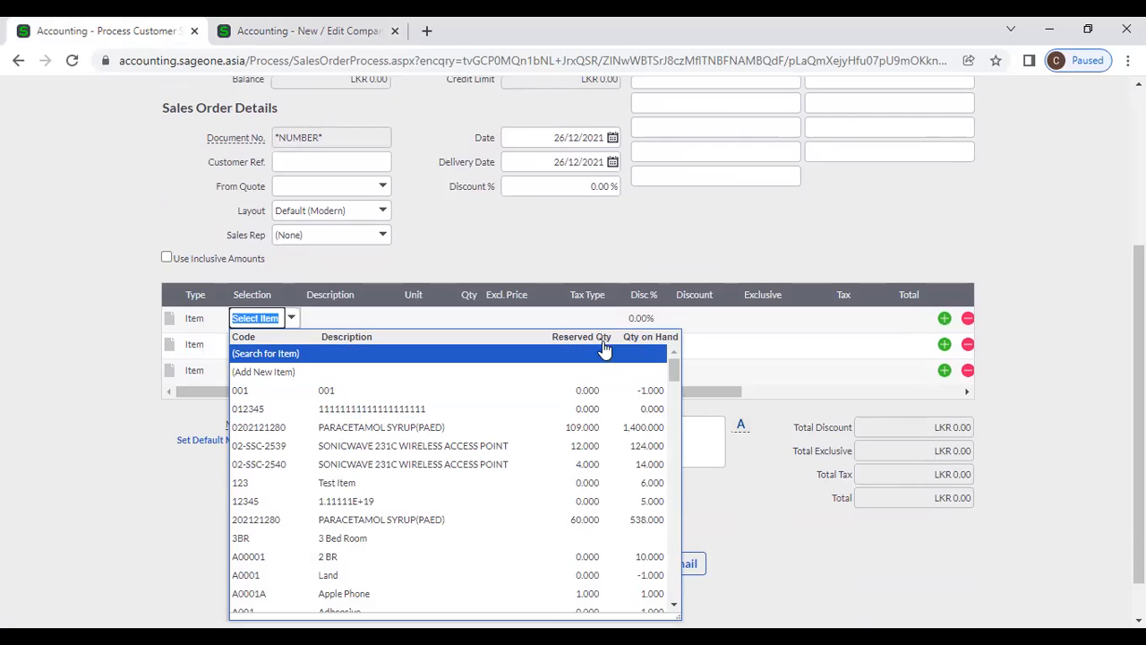
{"action": "left_click", "coordinate": [525, 238]}
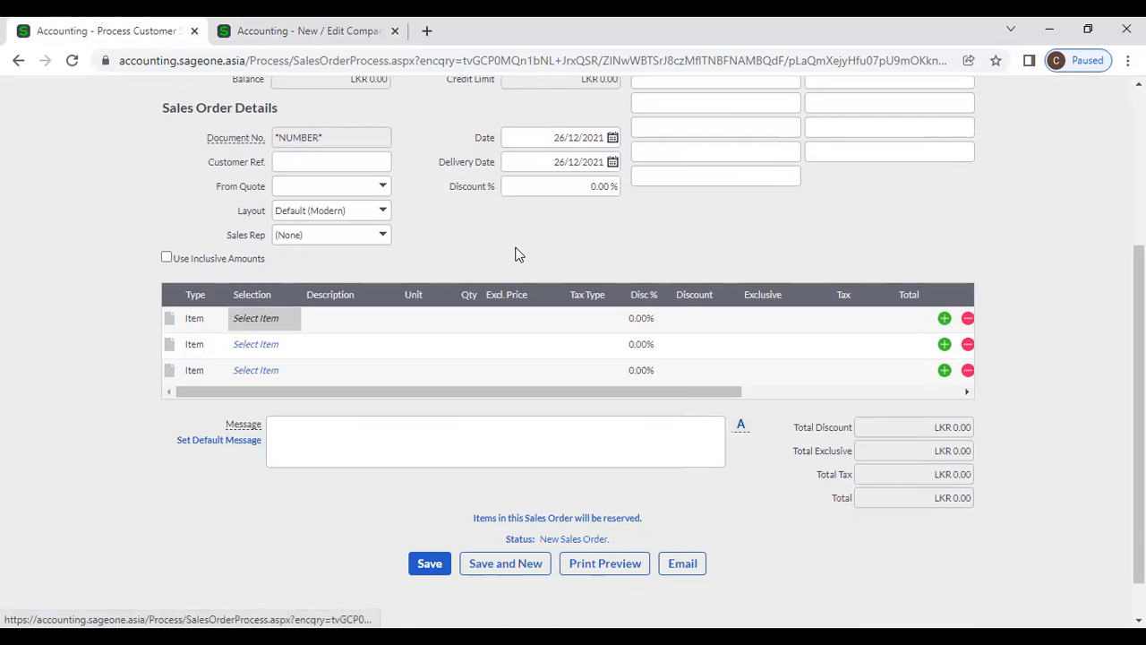
Leave the blank sales order and return to the list of customer sales orders
{"action": "scroll", "coordinate": [520, 255], "scroll_direction": "up", "scroll_amount": 1}
{"action": "scroll", "coordinate": [519, 249], "scroll_direction": "up", "scroll_amount": 2}
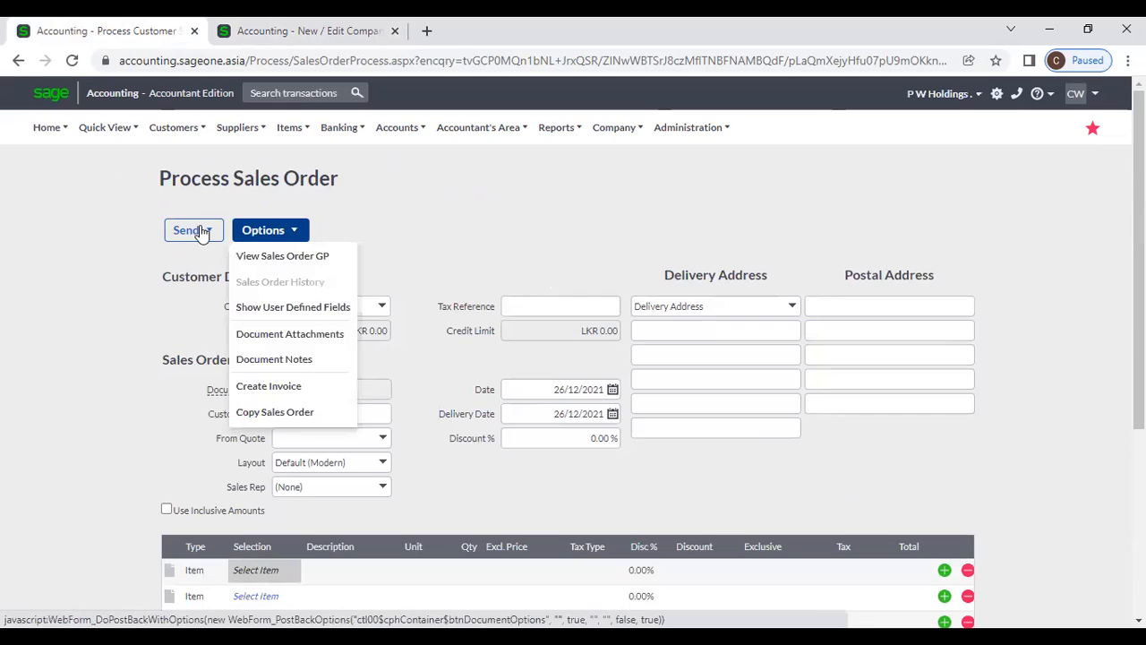
{"action": "mouse_move", "coordinate": [171, 131]}
{"action": "mouse_move", "coordinate": [181, 213]}
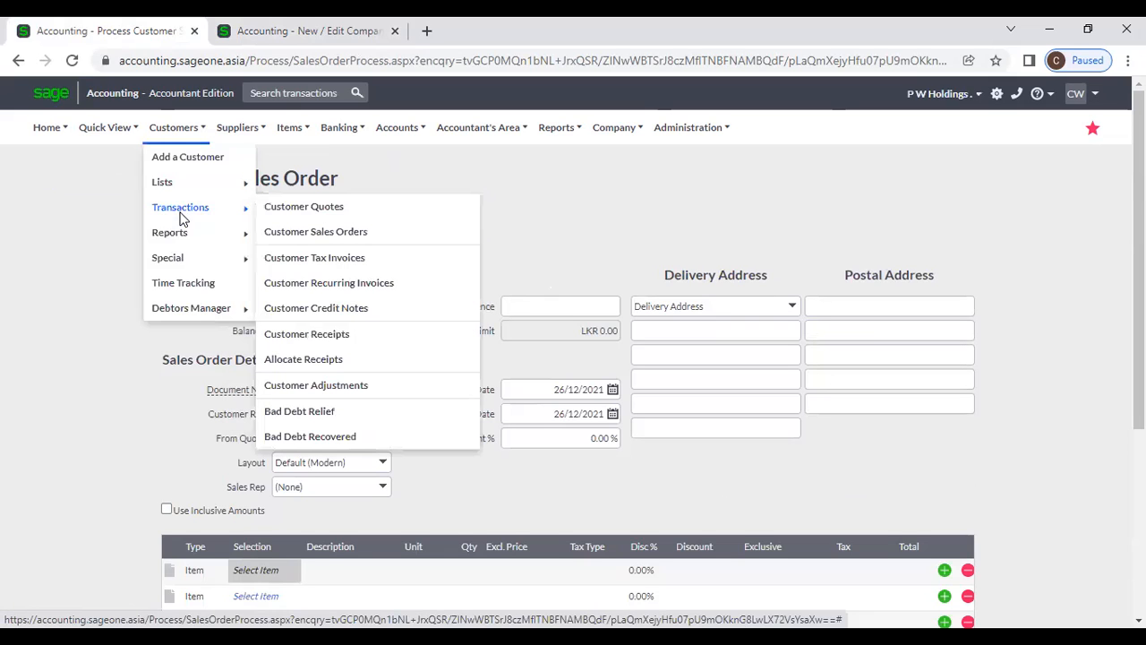
{"action": "left_click", "coordinate": [274, 233]}
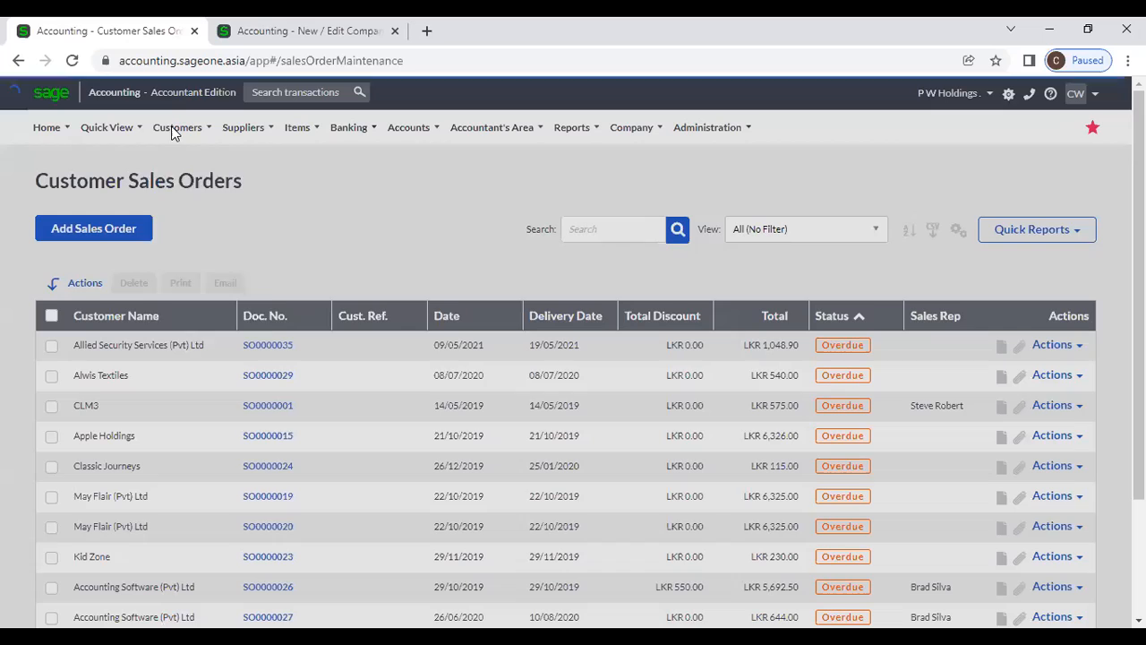
Start a new sales order with Accounting Software (Pvt) Ltd as the customer
{"action": "mouse_move", "coordinate": [177, 127]}
{"action": "mouse_move", "coordinate": [185, 218]}
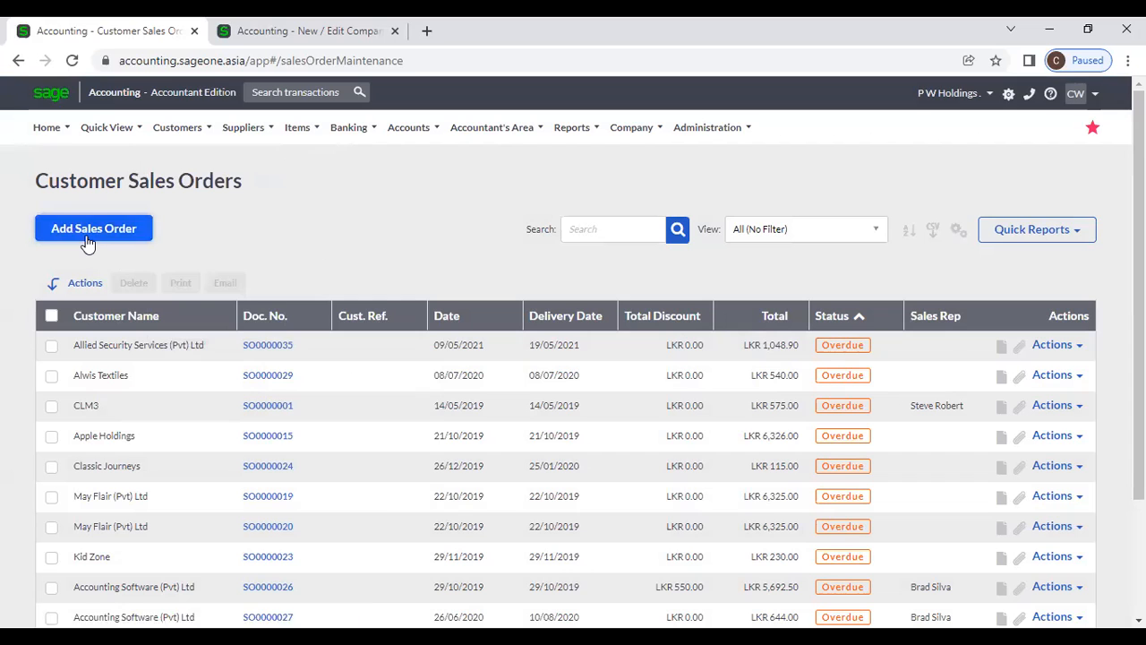
{"action": "left_click", "coordinate": [87, 240]}
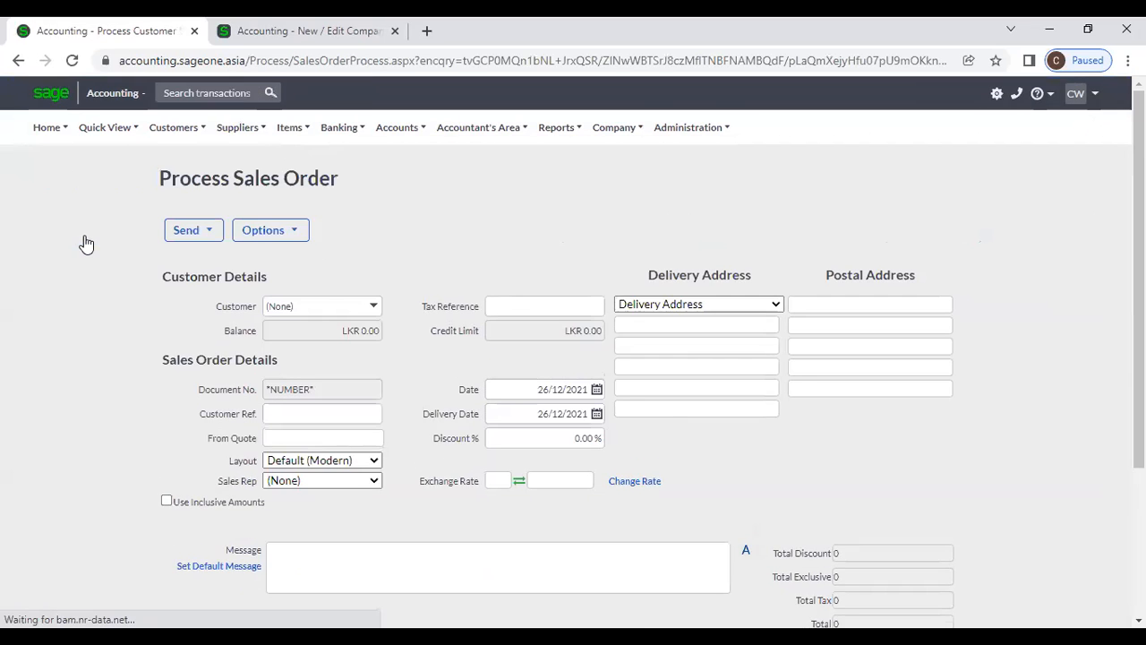
{"action": "left_click", "coordinate": [383, 307]}
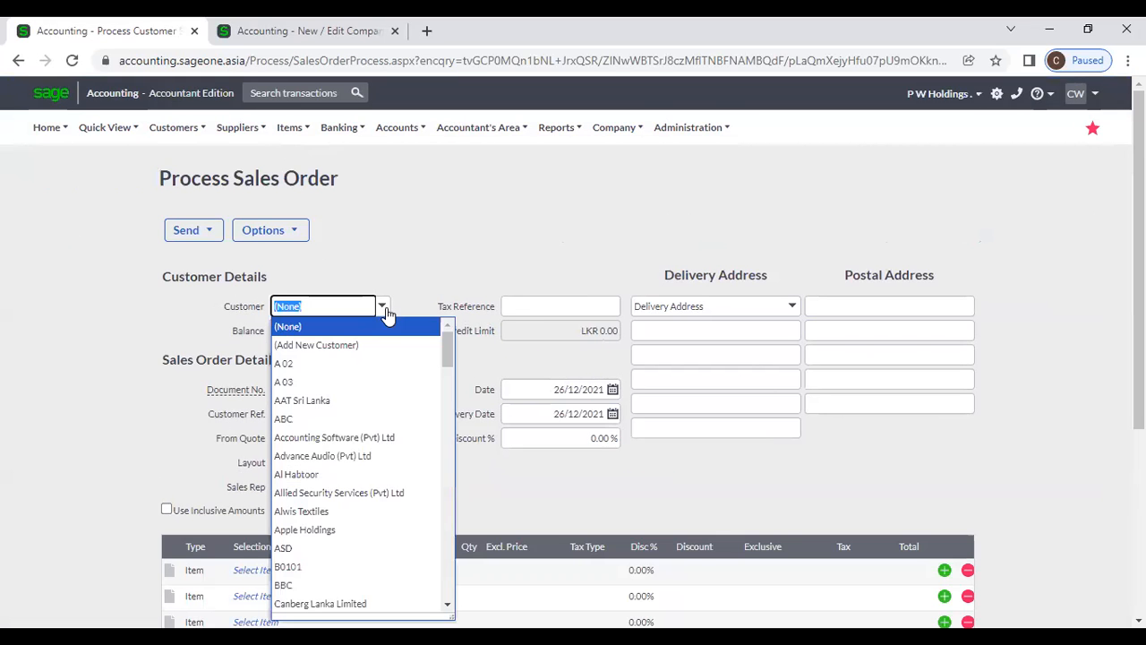
{"action": "type", "text": "Accounting Software (Pv"}
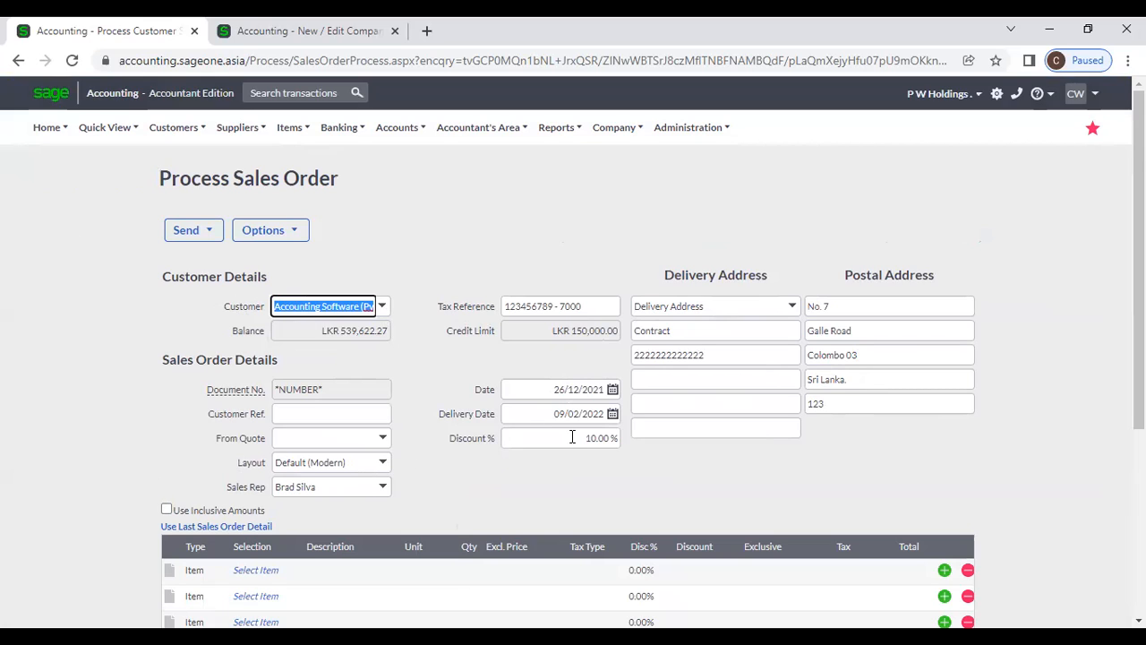
{"action": "scroll", "coordinate": [495, 443], "scroll_direction": "down", "scroll_amount": 3}
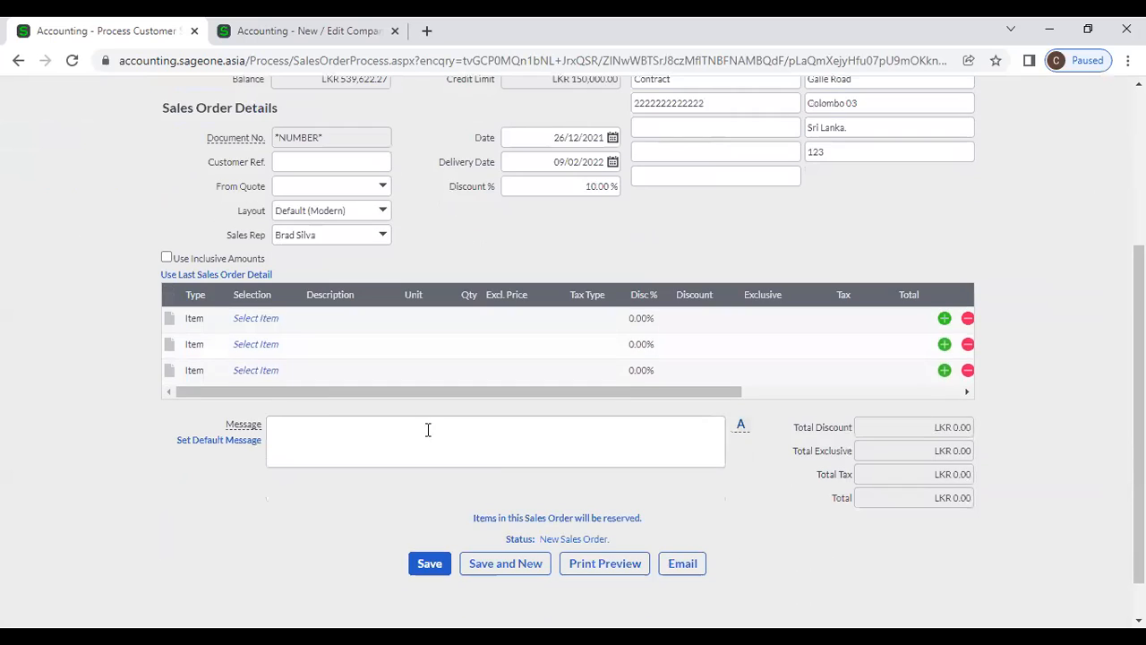
{"action": "left_click", "coordinate": [265, 321]}
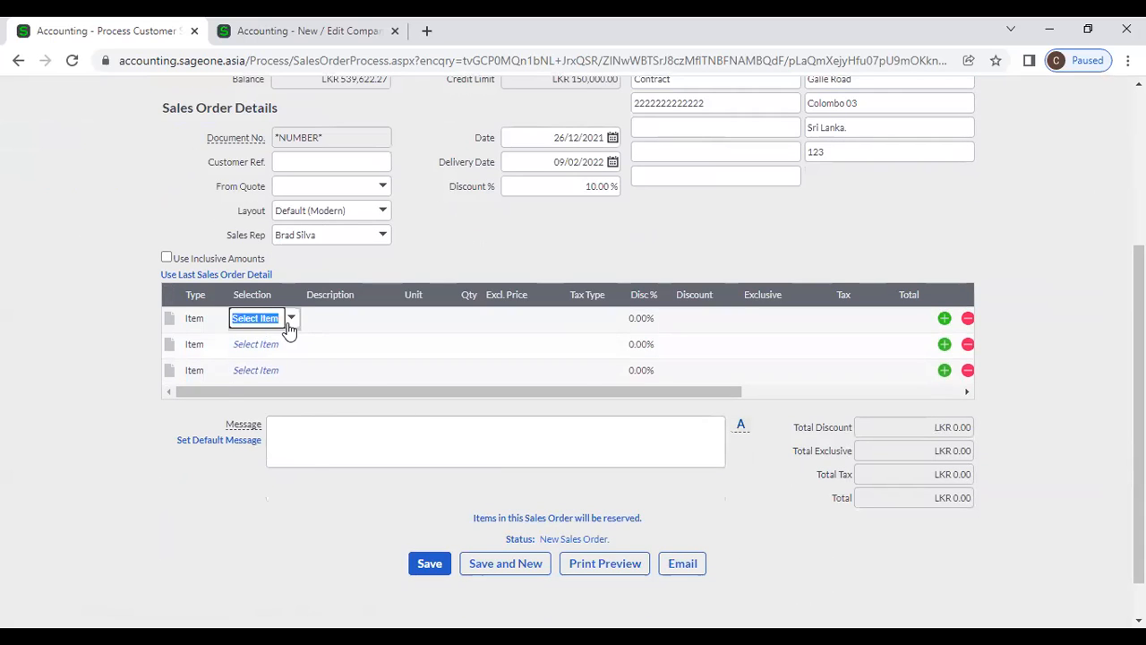
{"action": "left_click", "coordinate": [289, 324]}
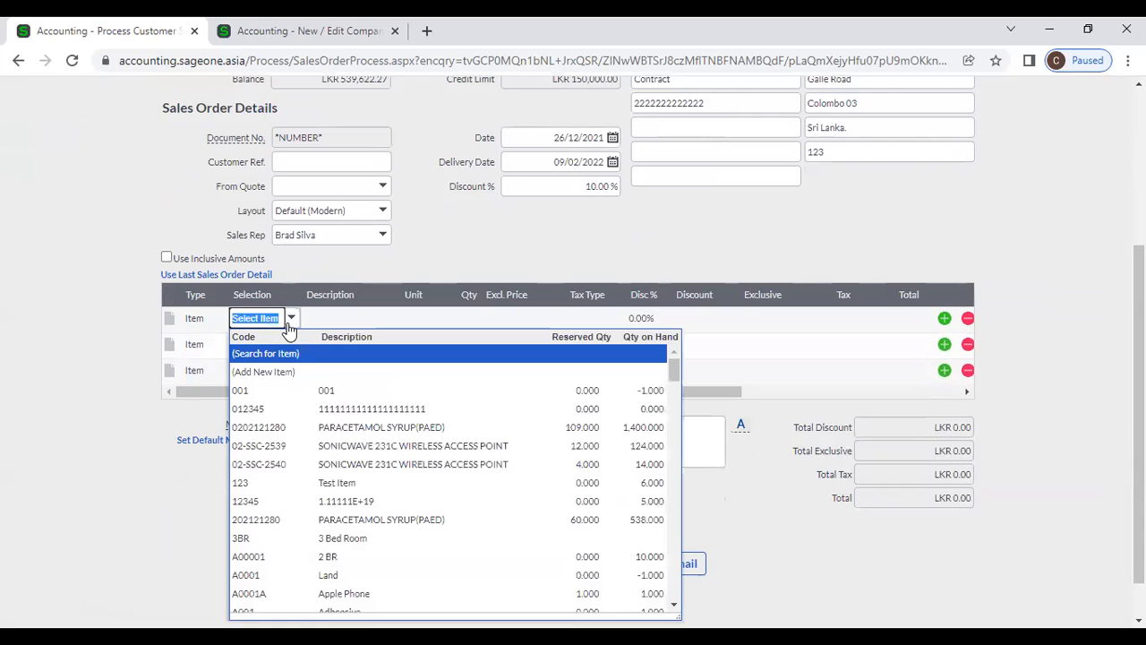
{"action": "left_click", "coordinate": [336, 433]}
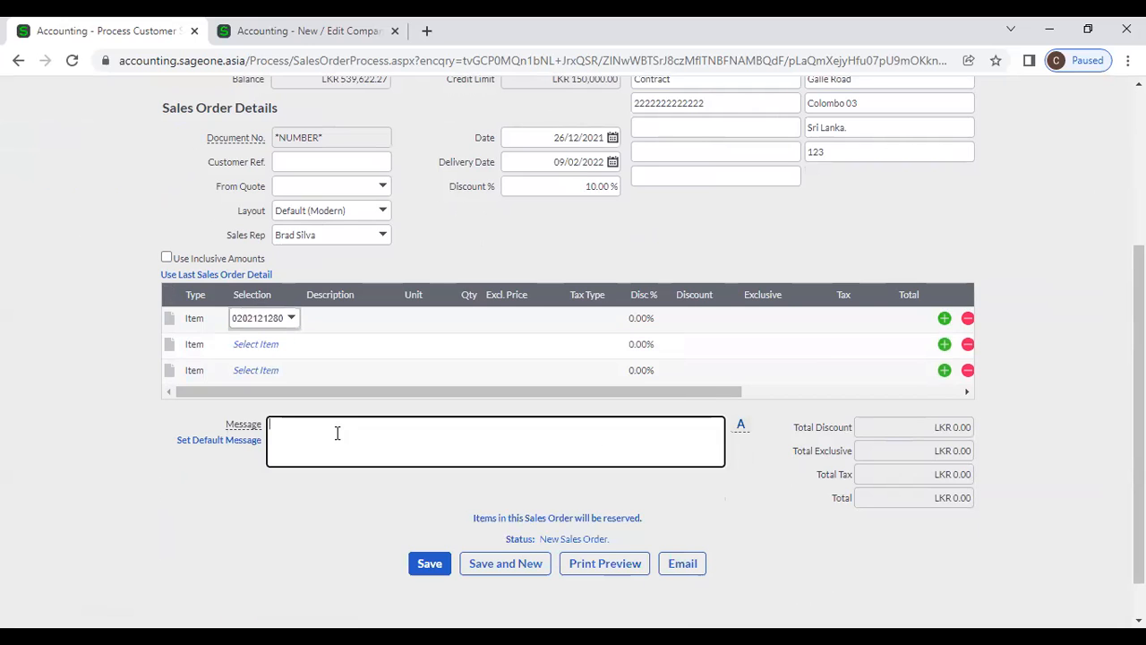
{"action": "left_click", "coordinate": [462, 319]}
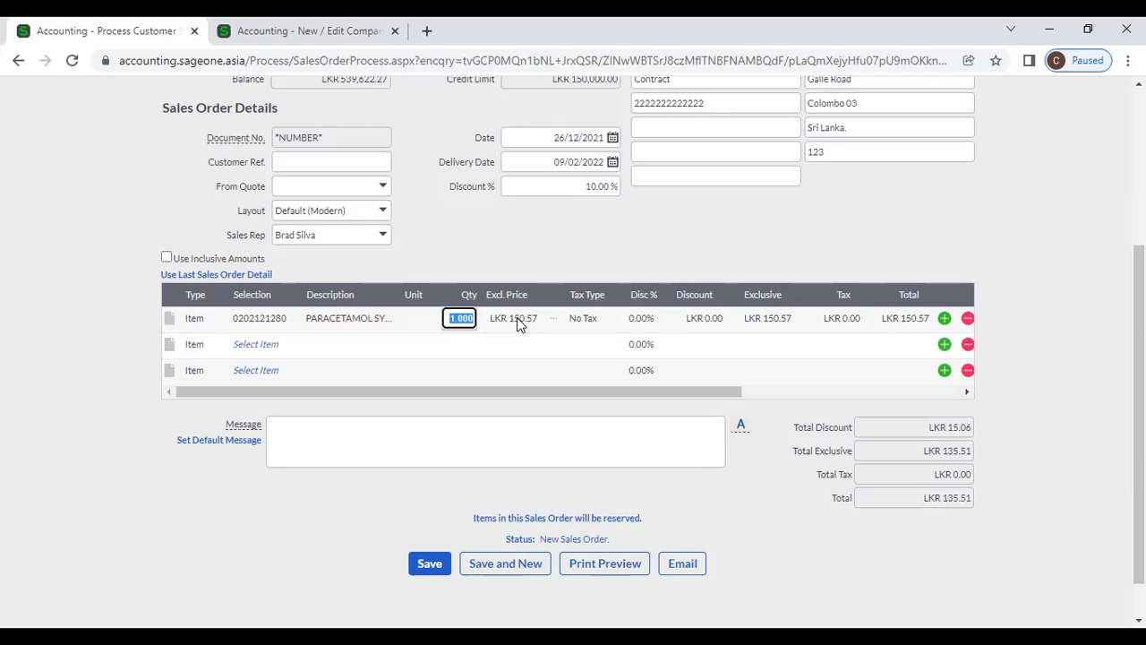
{"action": "left_click", "coordinate": [465, 214]}
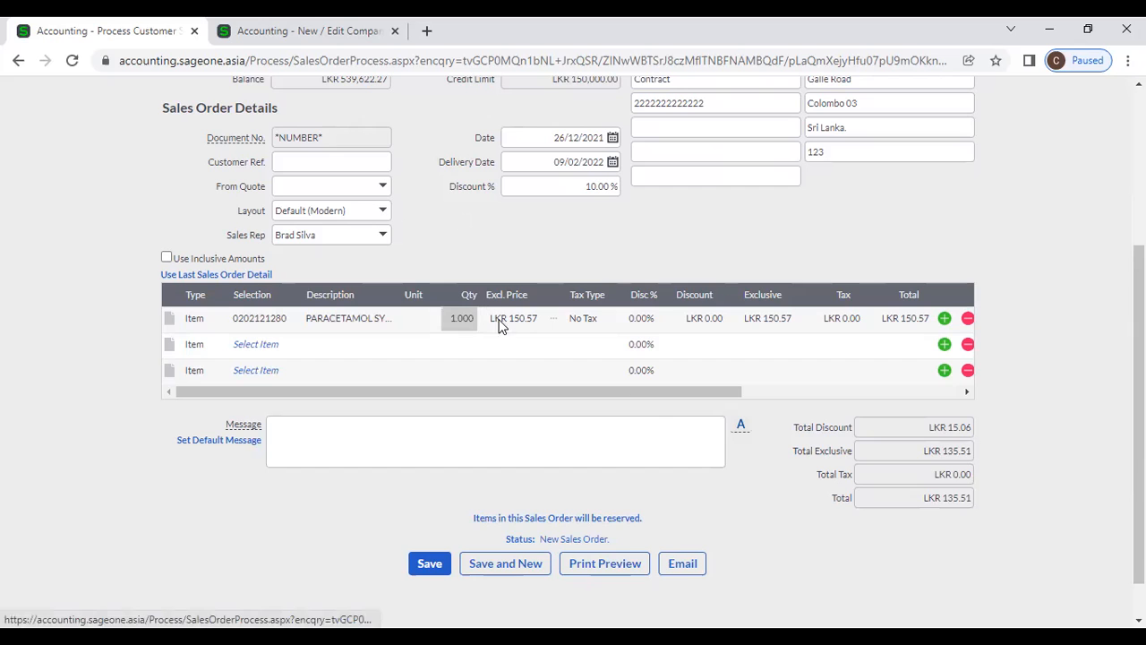
Save the Accounting Software (Pvt) Ltd sales order
{"action": "scroll", "coordinate": [746, 451], "scroll_direction": "down", "scroll_amount": 1}
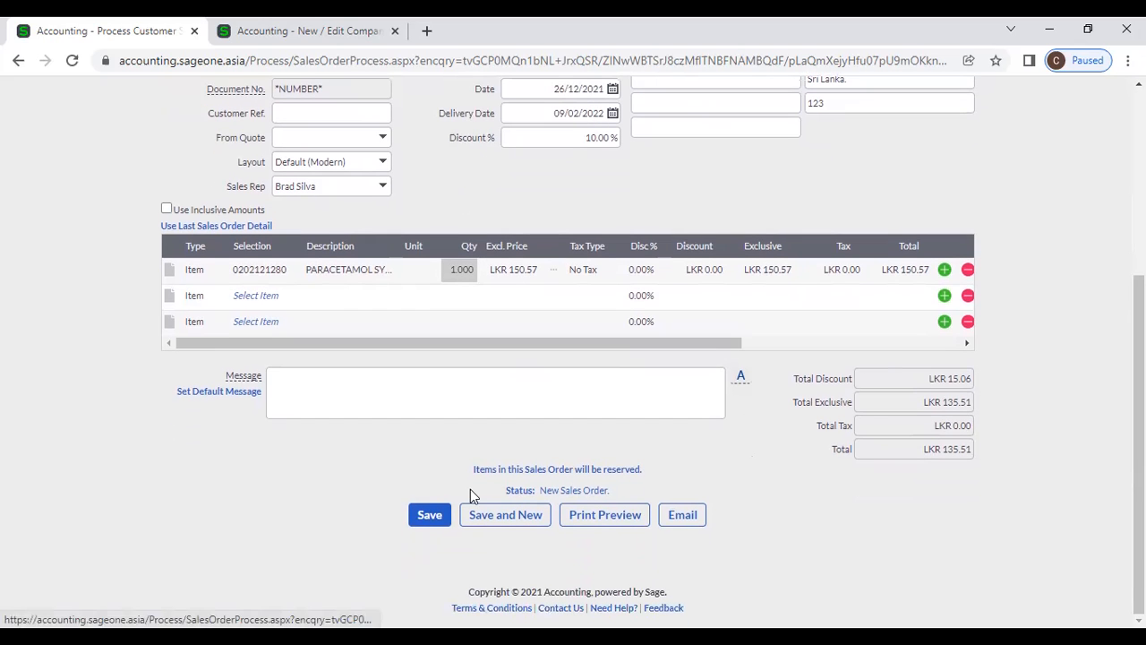
{"action": "left_click", "coordinate": [429, 514]}
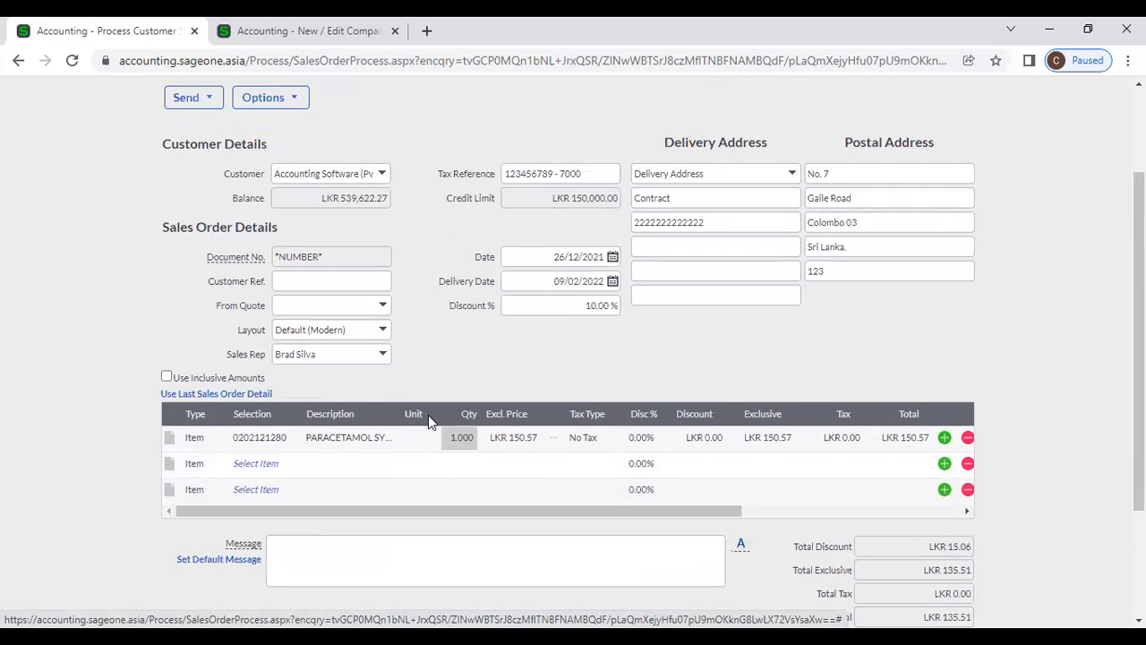
{"action": "scroll", "coordinate": [427, 415], "scroll_direction": "down", "scroll_amount": 3}
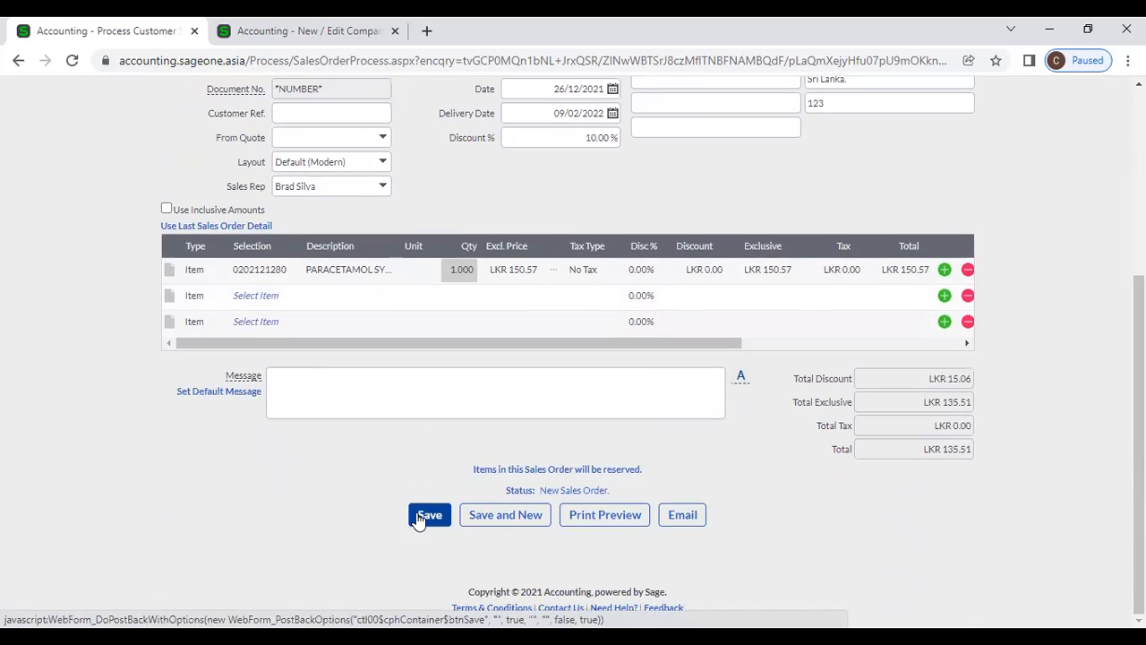
{"action": "left_click", "coordinate": [417, 514]}
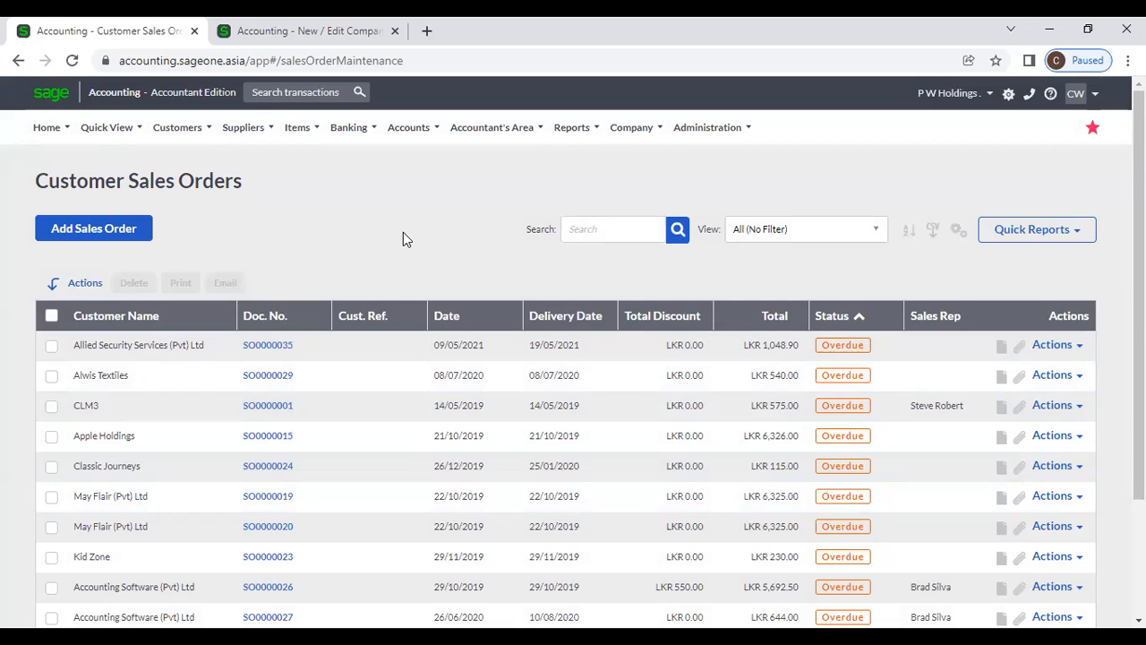
Start another sales order from the list and choose Accounting Software (Pvt) Ltd as its customer
{"action": "left_click", "coordinate": [136, 242]}
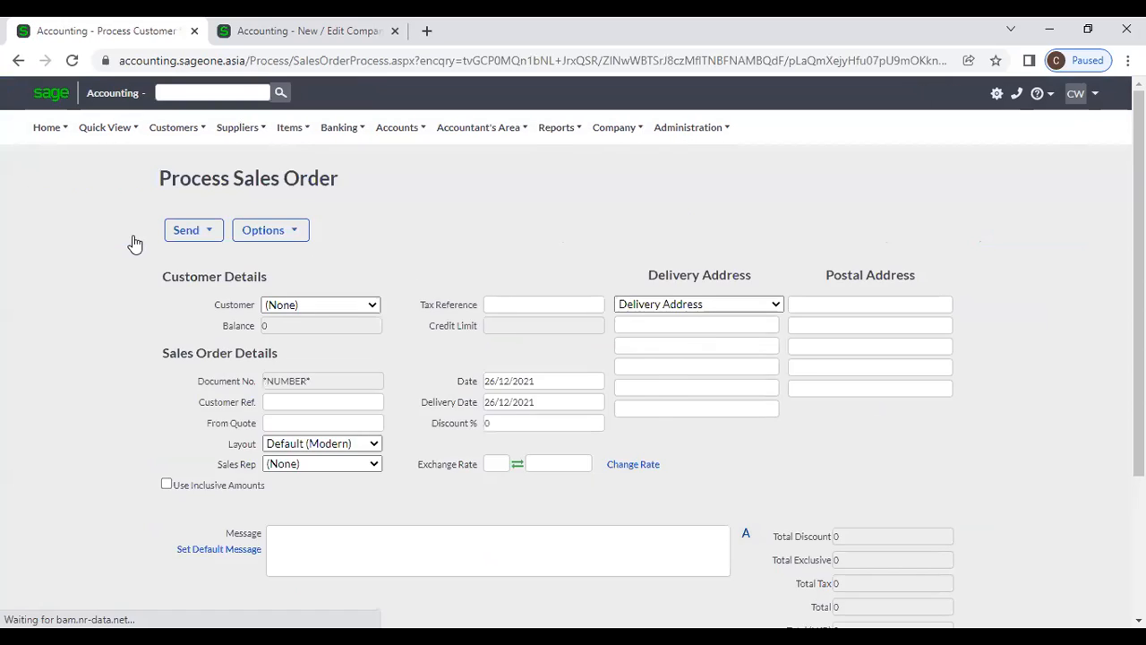
{"action": "left_click", "coordinate": [269, 231]}
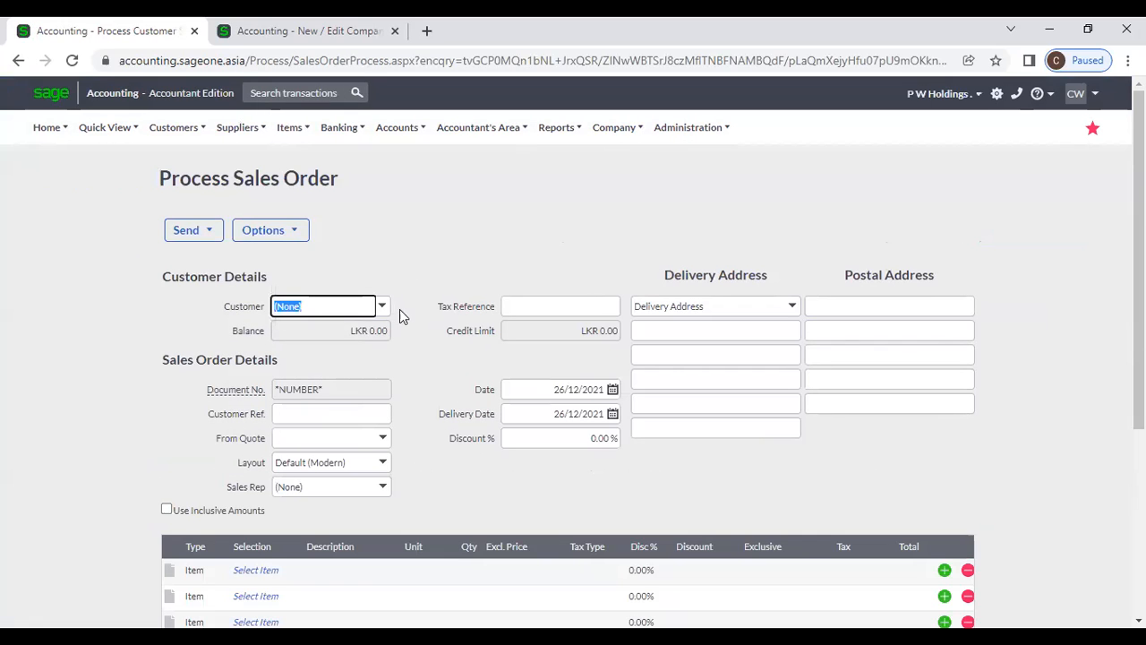
{"action": "type", "text": "A"}
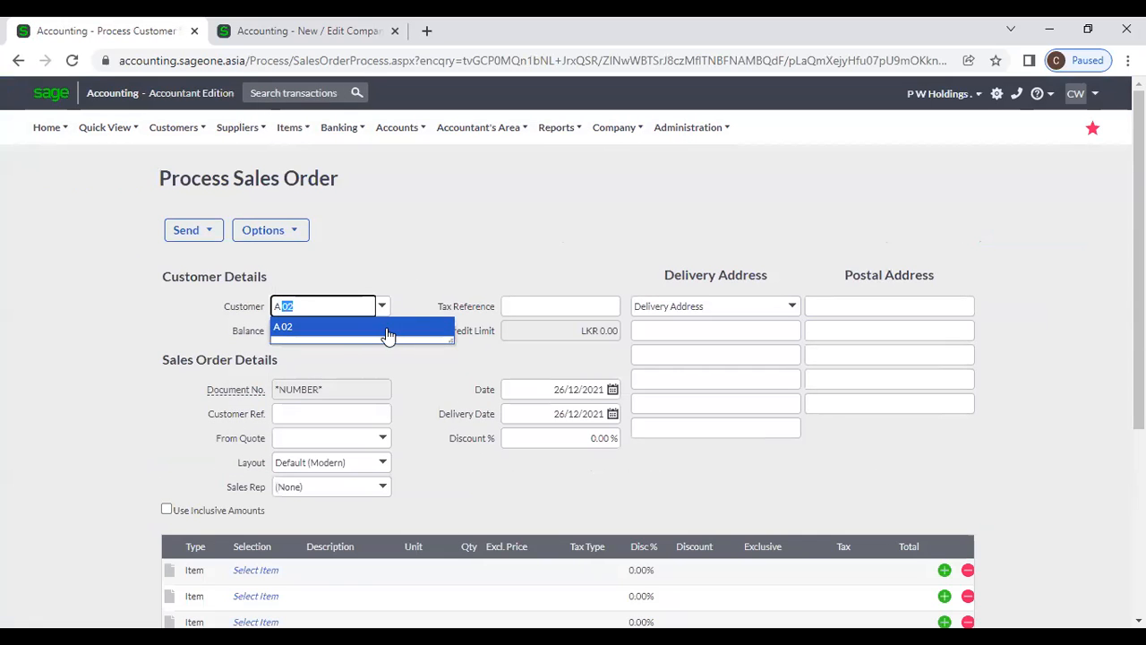
{"action": "key", "text": "BackSpace"}
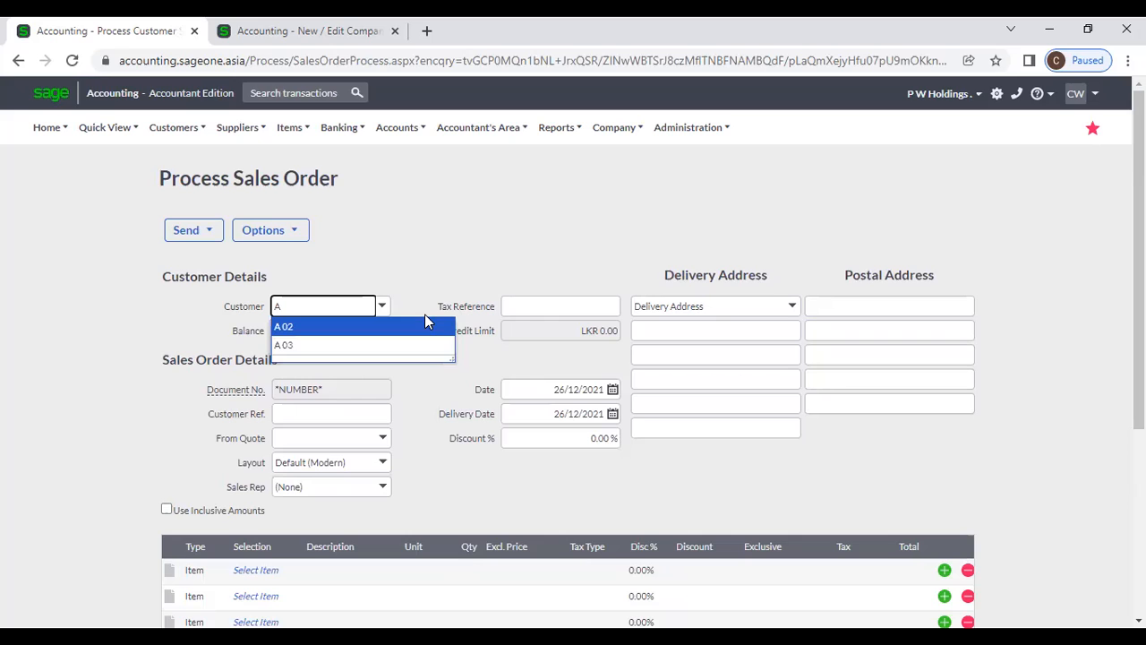
{"action": "type", "text": "ccounting Software (Pv"}
{"action": "key", "text": "Tab"}
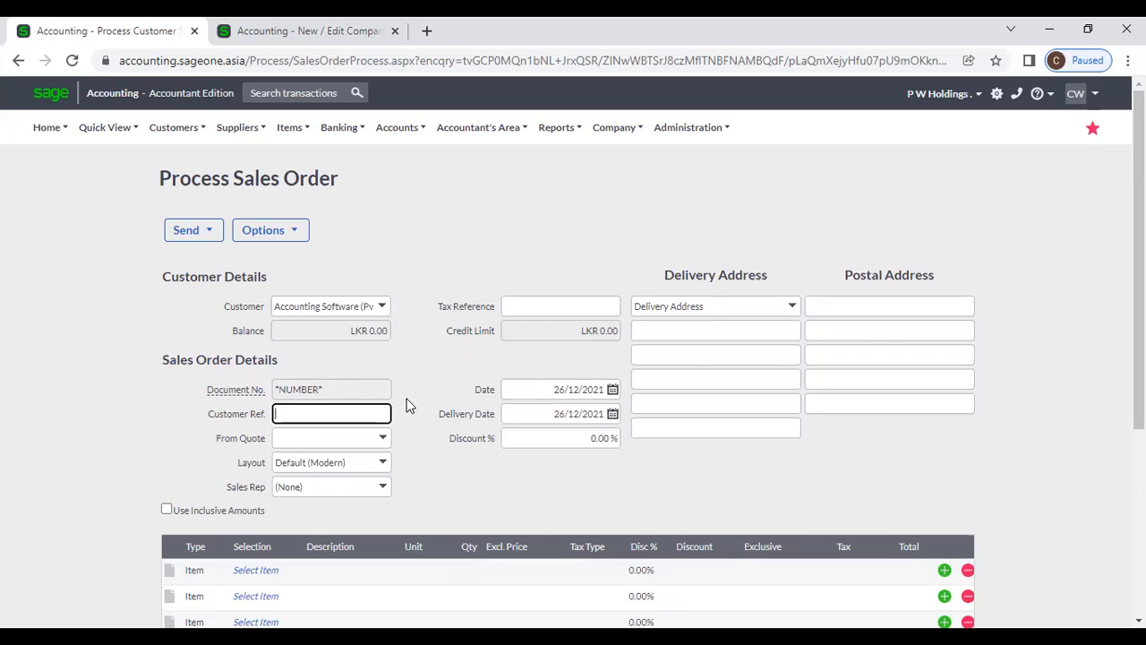
Fill the Accounting Software (Pvt) Ltd sales order from its quote dated 29/07/2021 and review the item lines and totals
{"action": "left_click", "coordinate": [383, 439]}
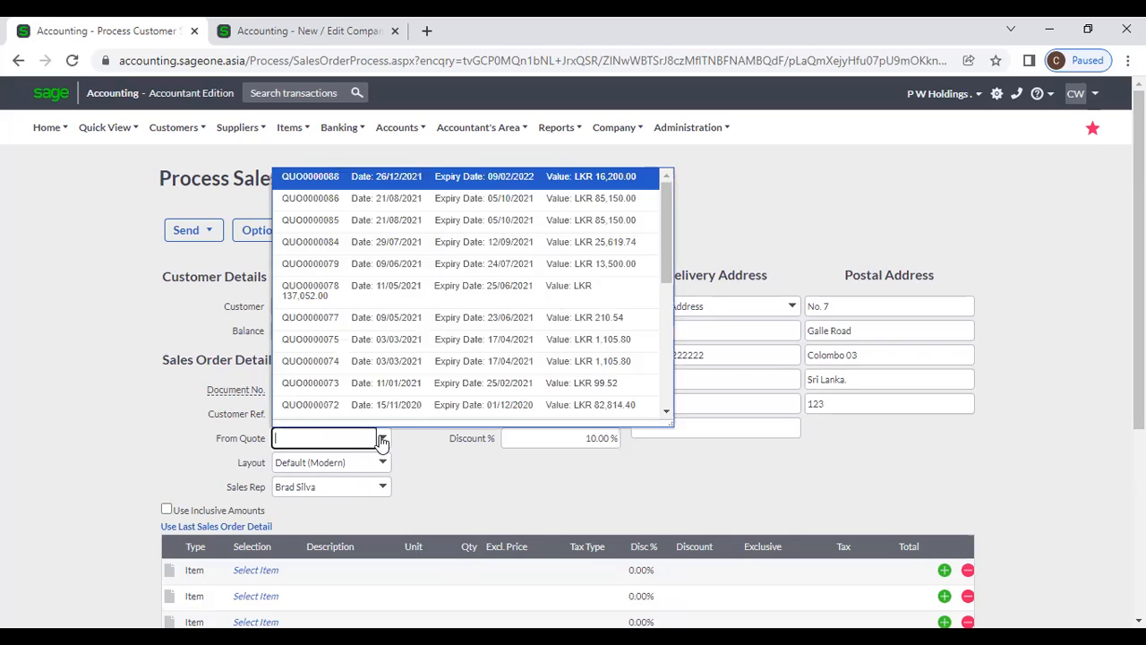
{"action": "left_click", "coordinate": [441, 259]}
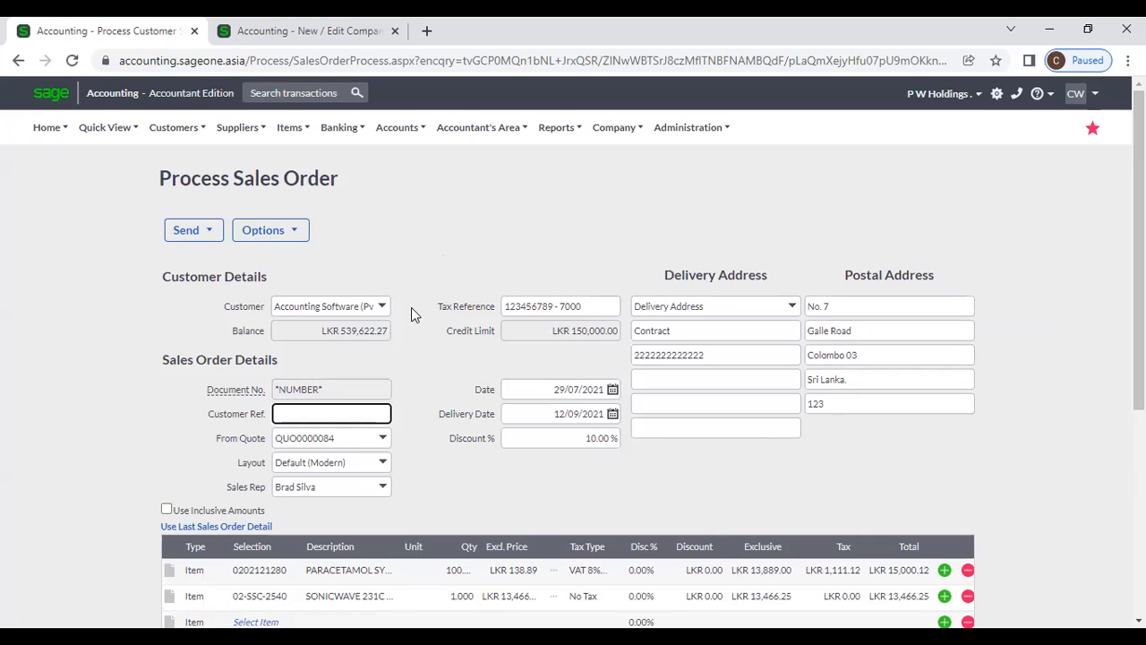
{"action": "scroll", "coordinate": [410, 307], "scroll_direction": "down", "scroll_amount": 2}
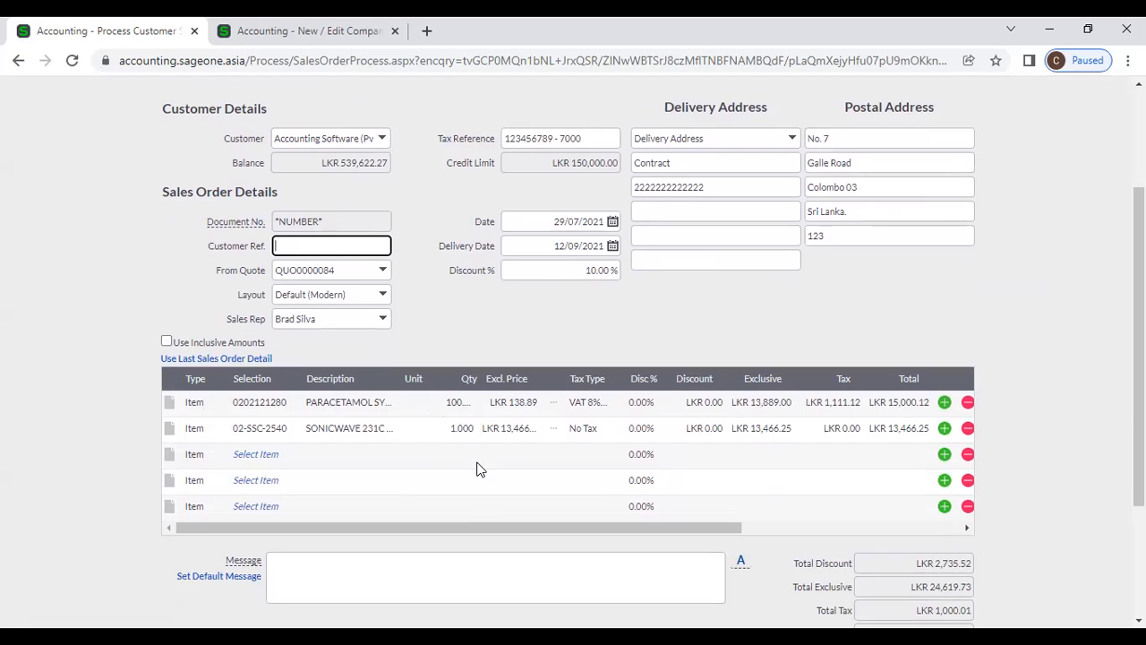
{"action": "scroll", "coordinate": [479, 469], "scroll_direction": "down", "scroll_amount": 1}
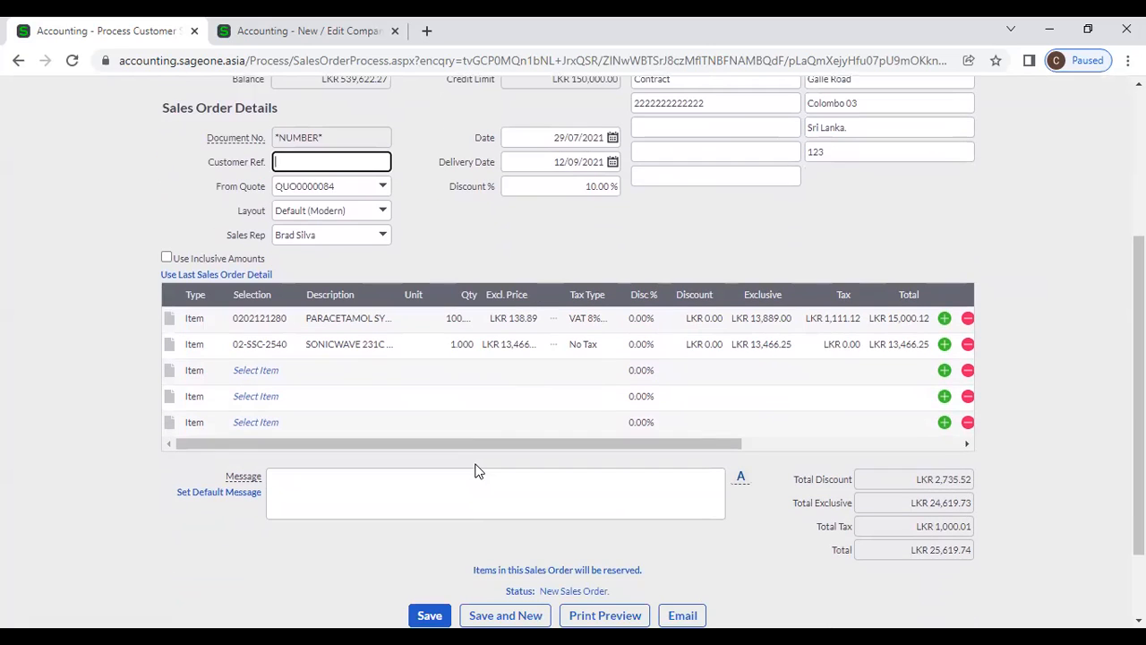
{"action": "scroll", "coordinate": [479, 469], "scroll_direction": "down", "scroll_amount": 1}
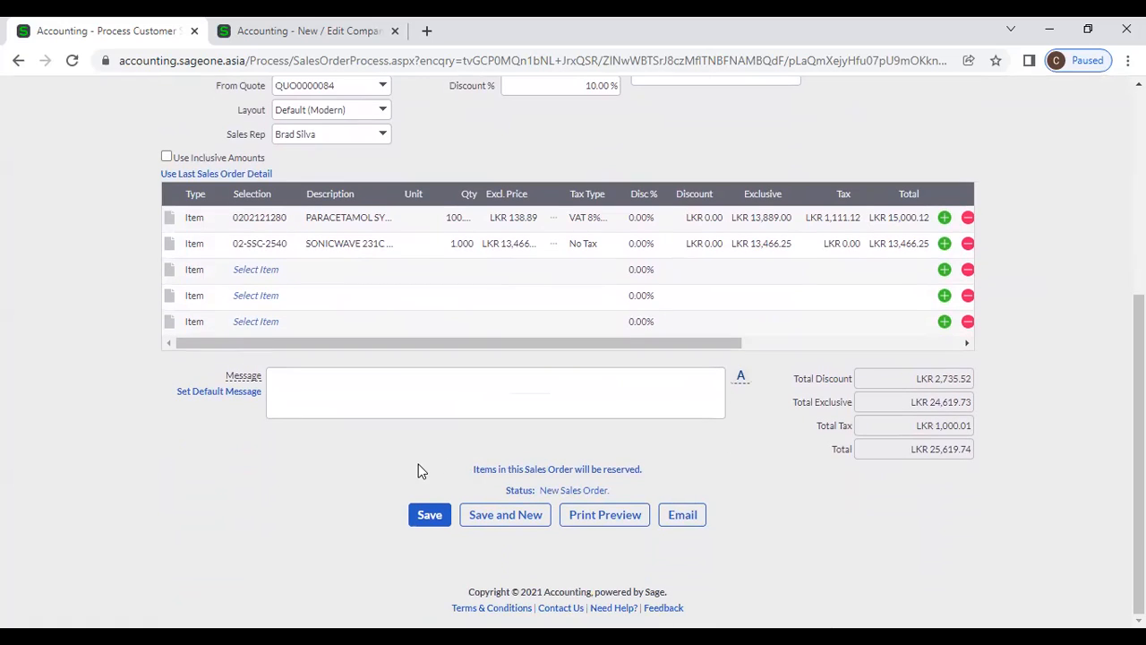
{"action": "left_click", "coordinate": [427, 513]}
Open the customer quotes list, discarding the unsaved sales order
{"action": "mouse_move", "coordinate": [182, 116]}
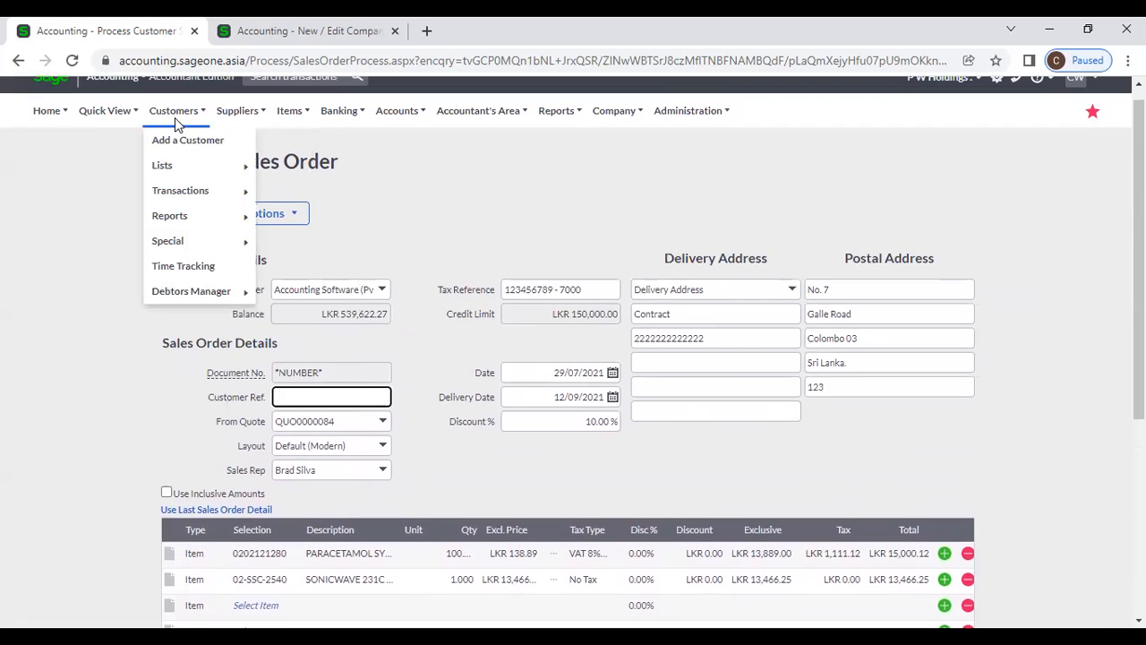
{"action": "mouse_move", "coordinate": [176, 170]}
{"action": "mouse_move", "coordinate": [178, 204]}
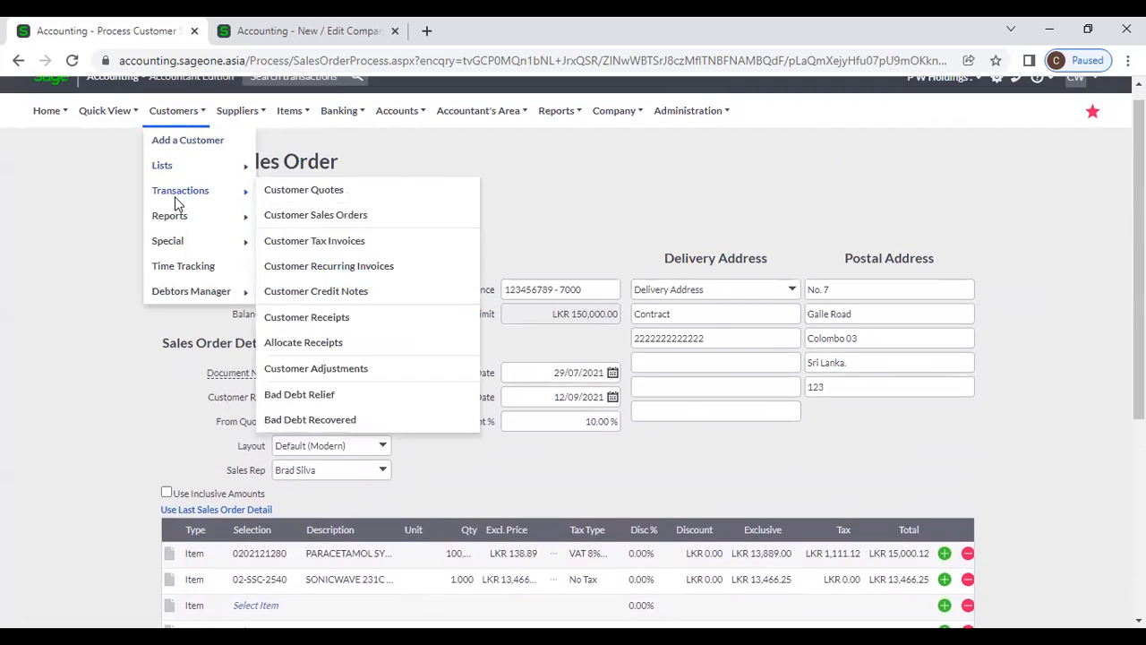
{"action": "left_click", "coordinate": [332, 191]}
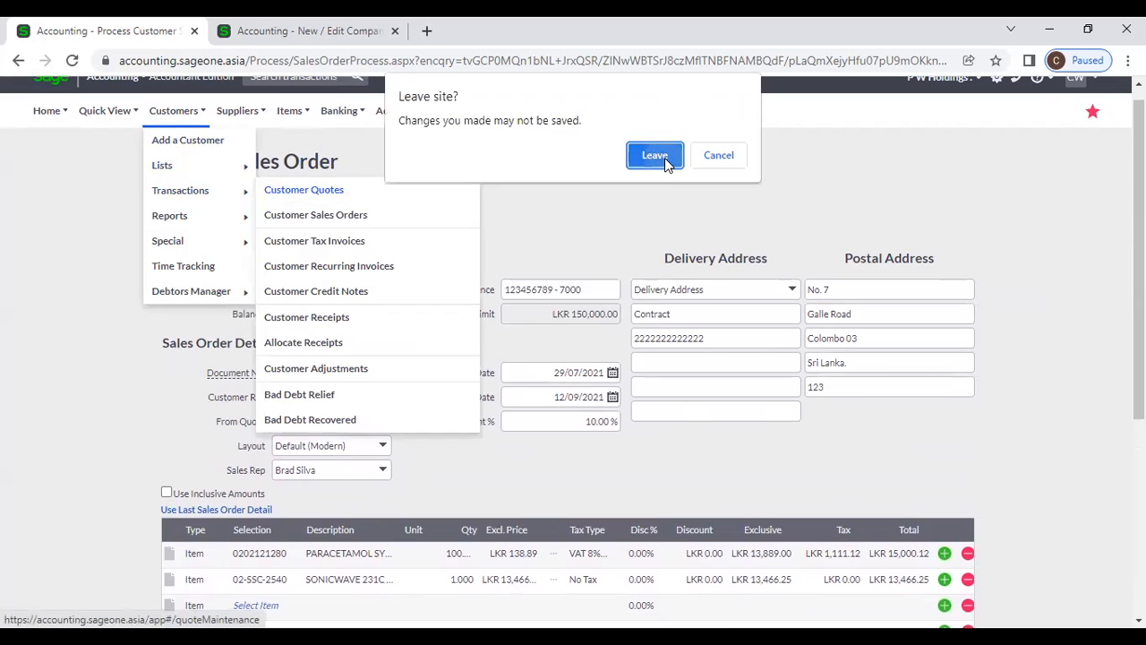
{"action": "left_click", "coordinate": [651, 154]}
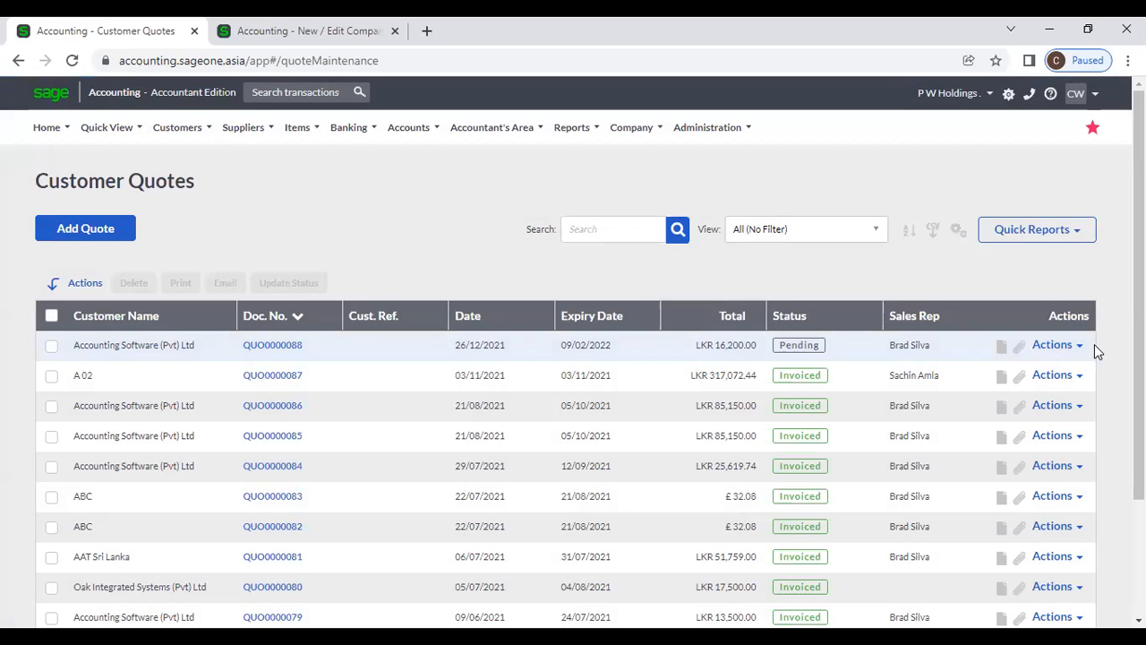
Create a sales order from the pending Accounting Software (Pvt) Ltd quote dated 26/12/2021 and review its details
{"action": "left_click", "coordinate": [1075, 351]}
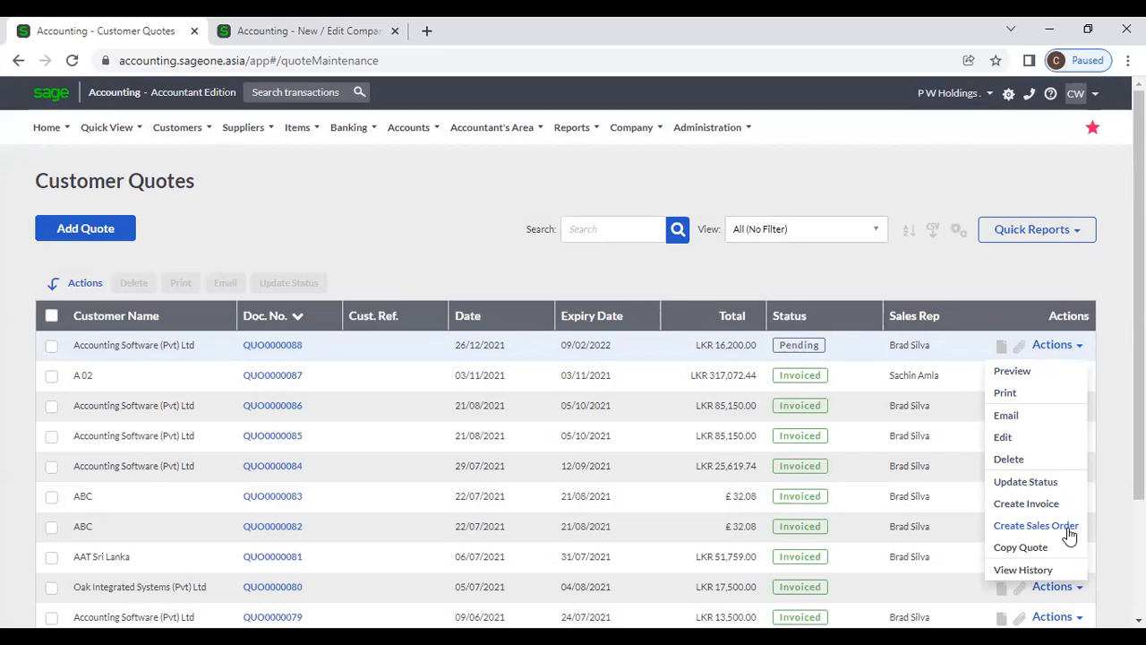
{"action": "left_click", "coordinate": [1036, 526]}
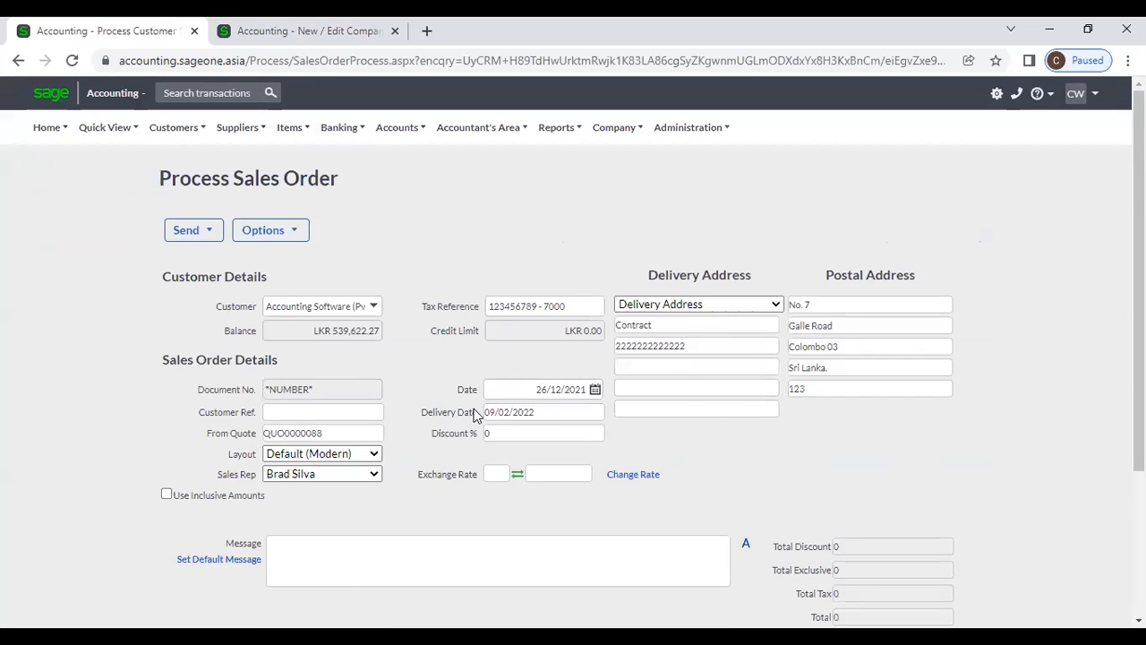
{"action": "scroll", "coordinate": [436, 399], "scroll_direction": "down", "scroll_amount": 2}
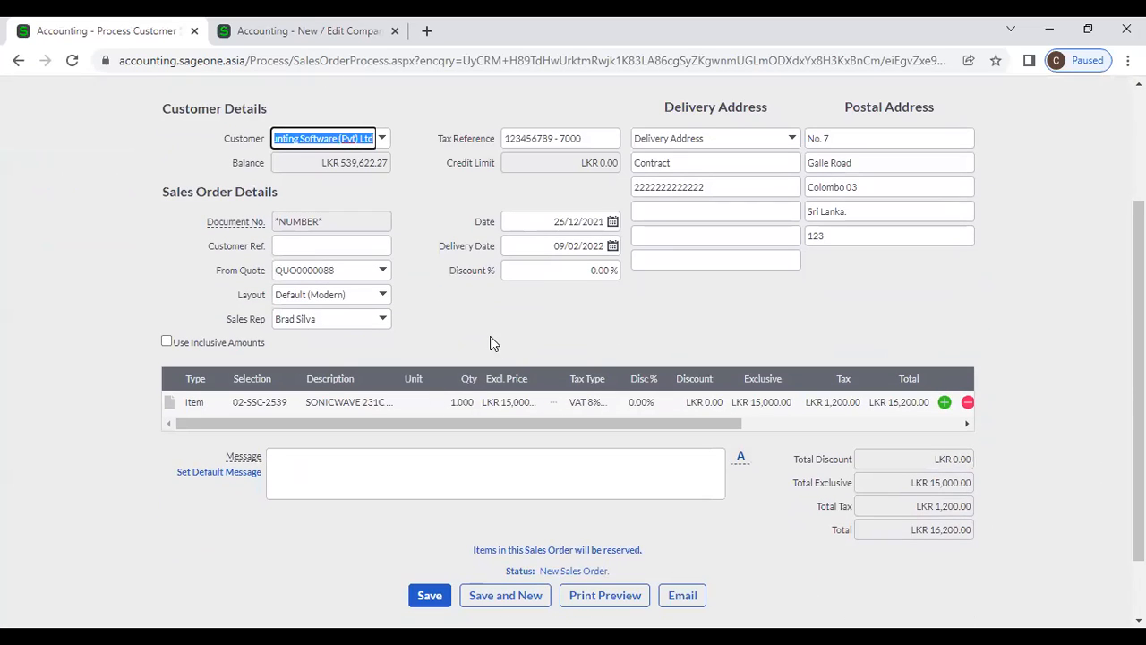
{"action": "scroll", "coordinate": [455, 287], "scroll_direction": "down", "scroll_amount": 1}
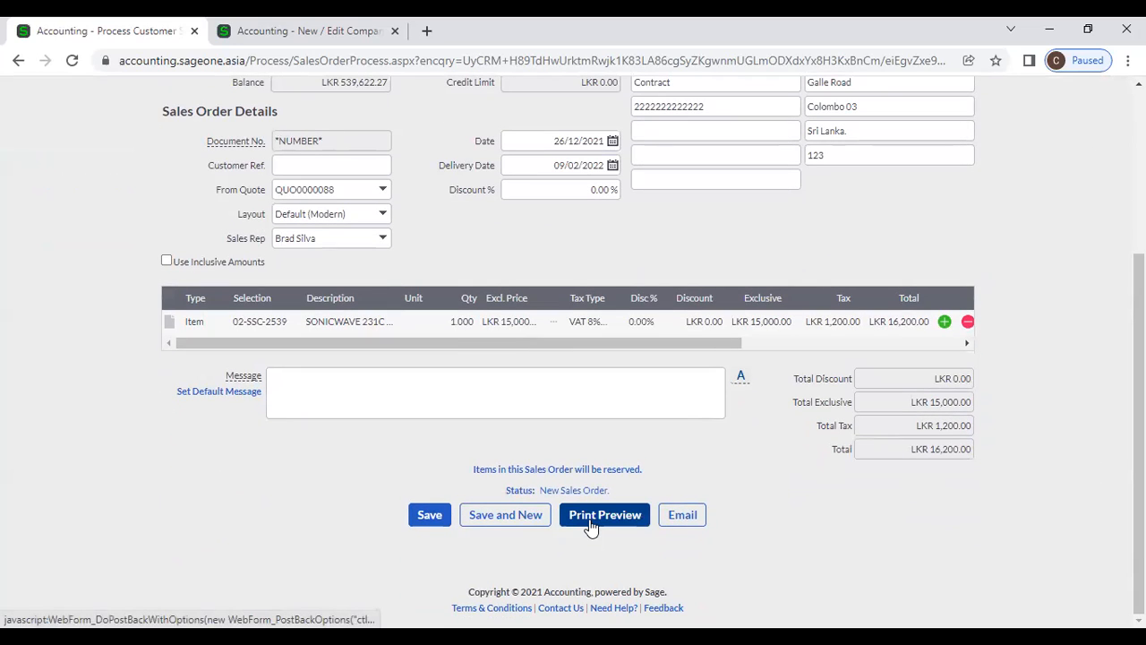
{"action": "scroll", "coordinate": [800, 551], "scroll_direction": "up", "scroll_amount": 2}
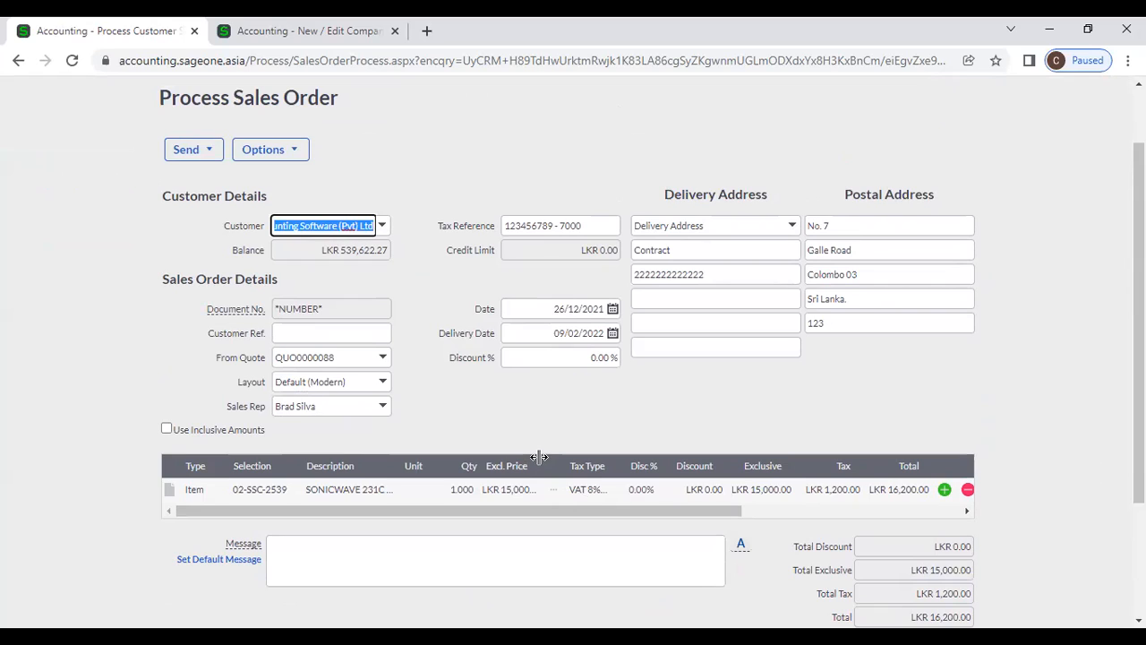
Turn on inclusive amounts for the sales order, check the item price, and turn the setting off again
{"action": "left_click", "coordinate": [166, 429]}
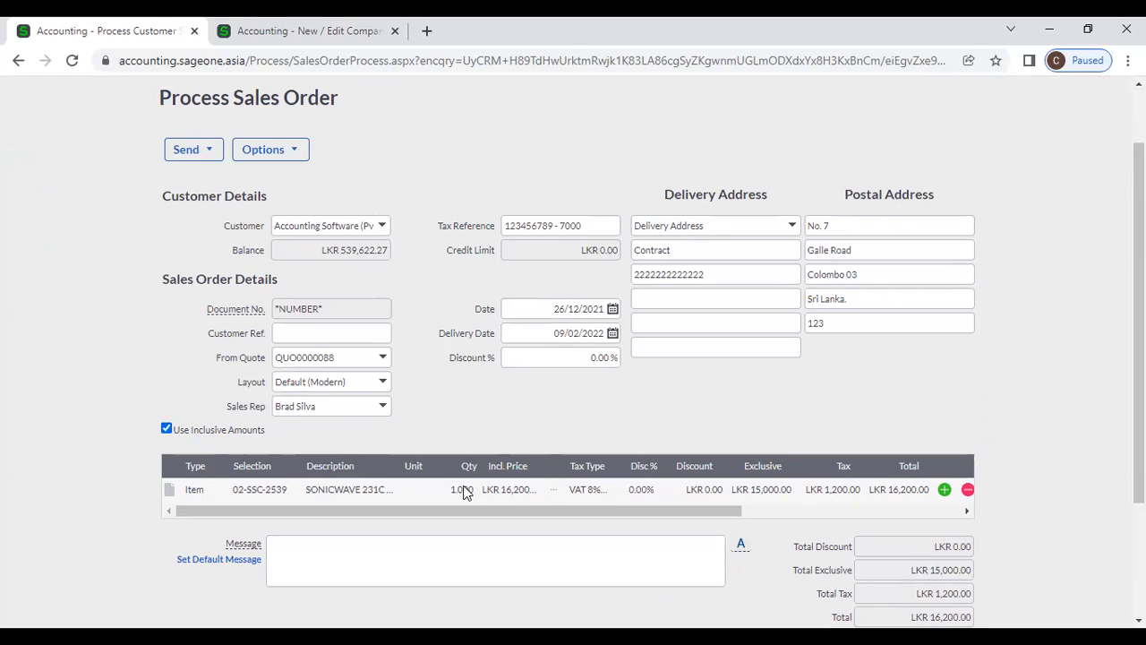
{"action": "left_click", "coordinate": [166, 429]}
{"action": "scroll", "coordinate": [275, 425], "scroll_direction": "down", "scroll_amount": 3}
{"action": "scroll", "coordinate": [275, 421], "scroll_direction": "up", "scroll_amount": 4}
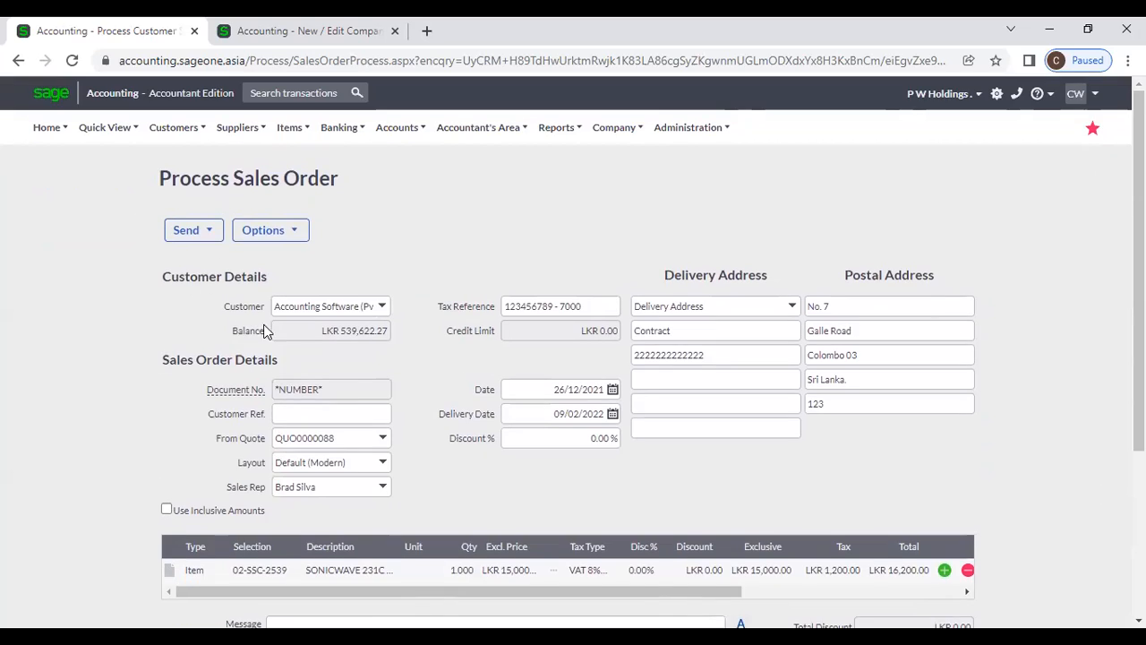
View the sales order's gross profit by average cost and by last cost, and close the window
{"action": "left_click", "coordinate": [262, 231]}
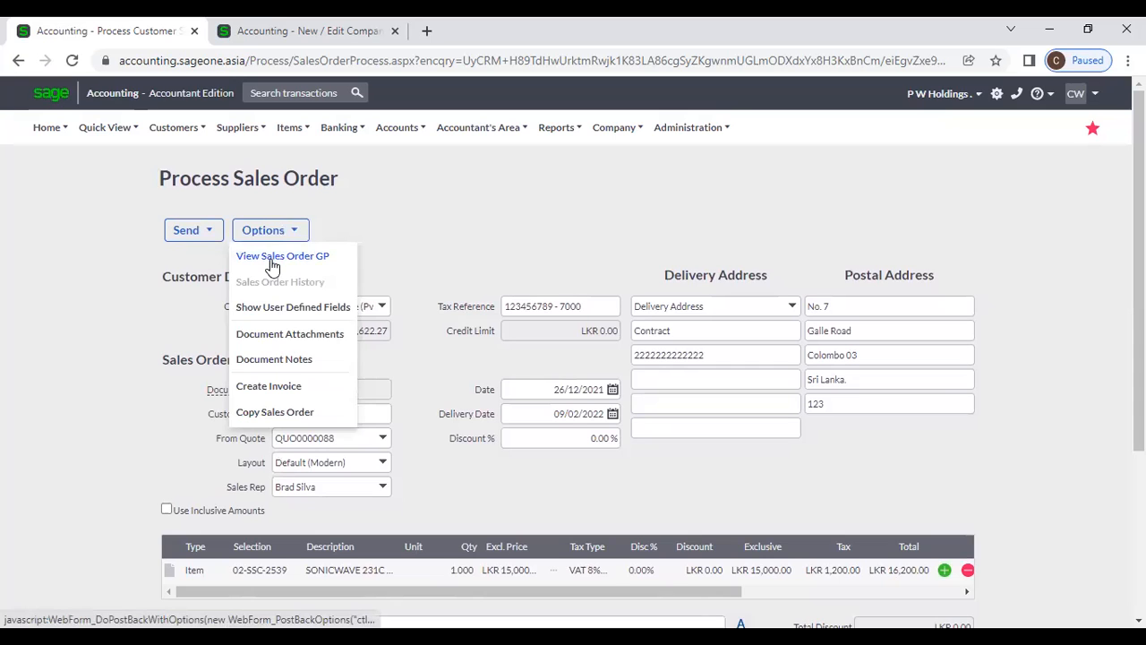
{"action": "left_click", "coordinate": [273, 259]}
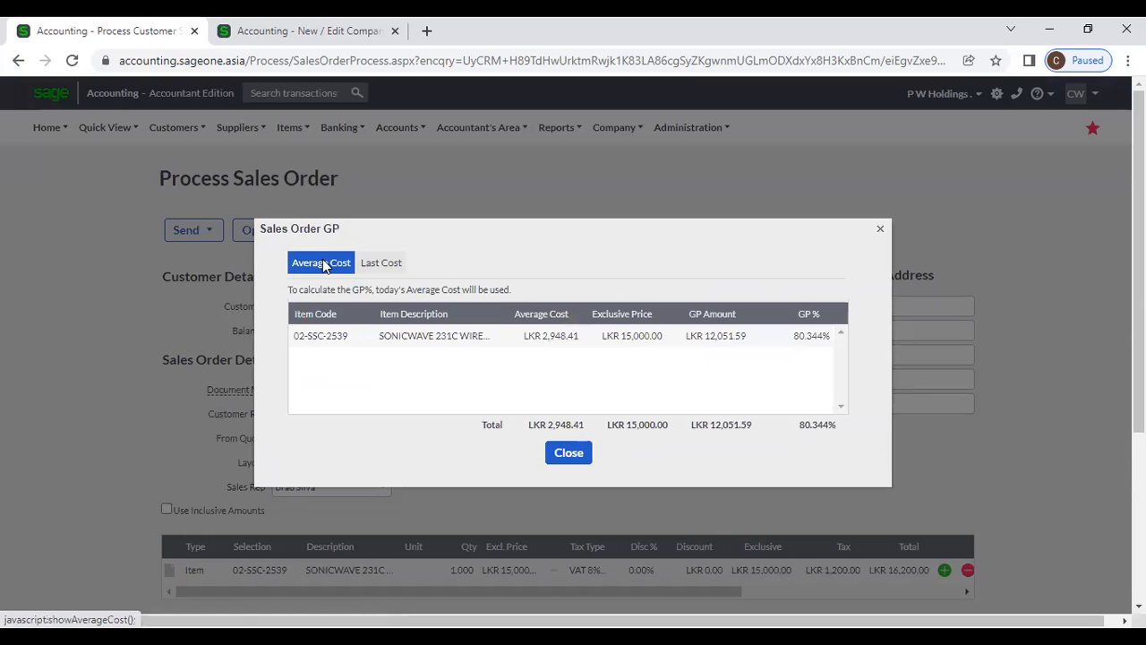
{"action": "left_click", "coordinate": [376, 272]}
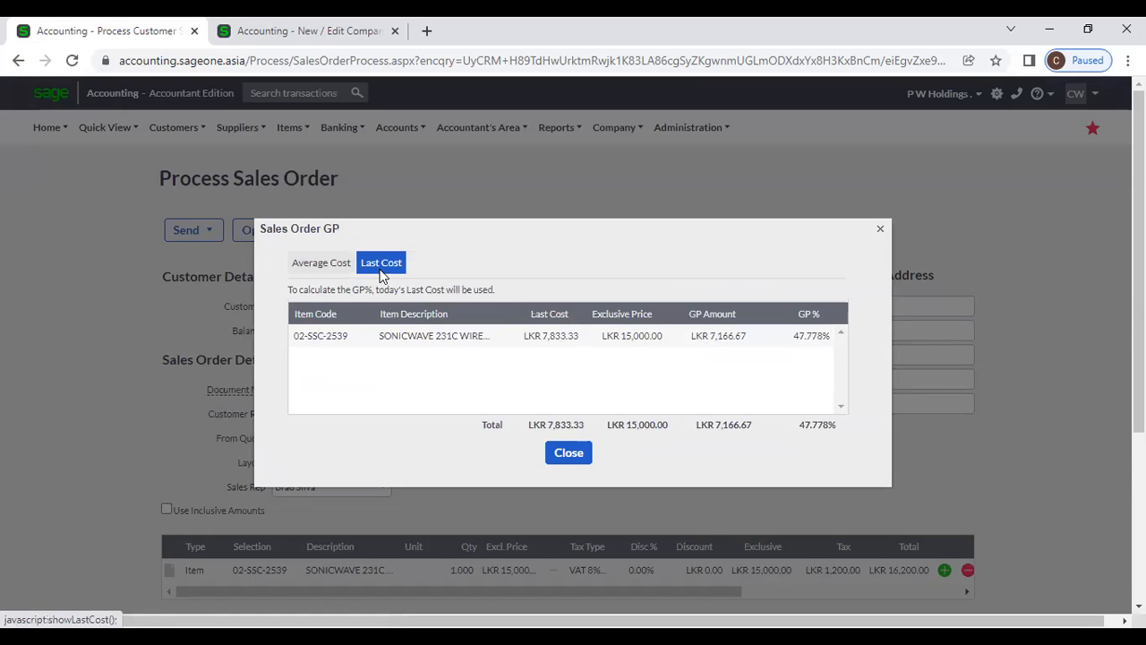
{"action": "left_click", "coordinate": [569, 452]}
View the sales order's user defined fields and close them without entering anything
{"action": "left_click", "coordinate": [269, 230]}
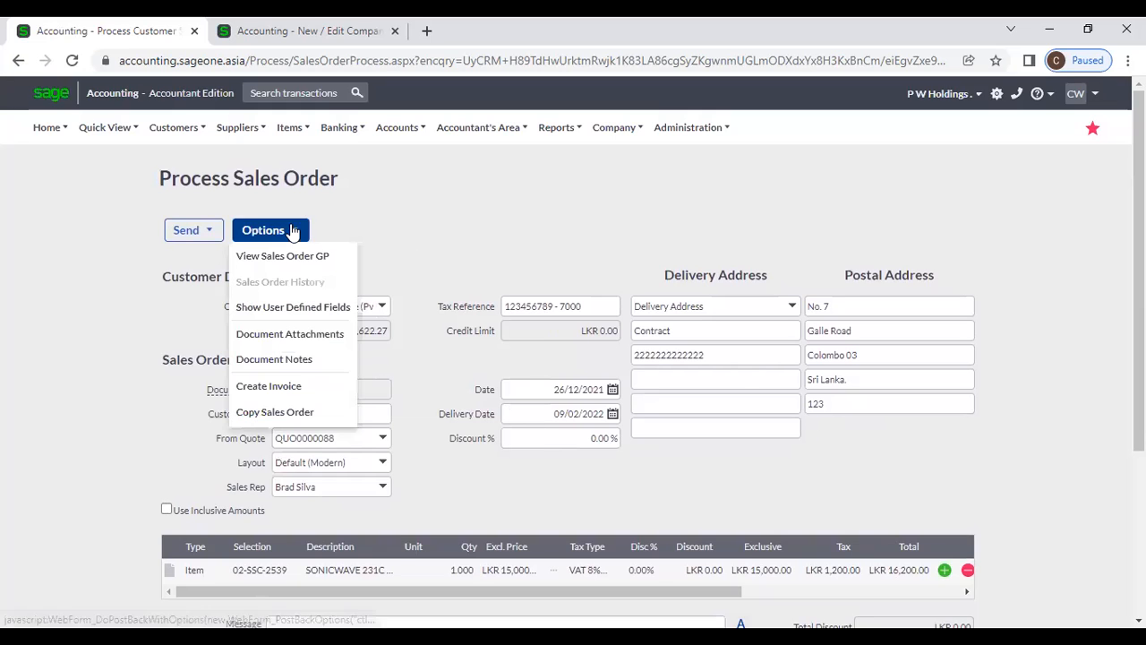
{"action": "left_click", "coordinate": [318, 309]}
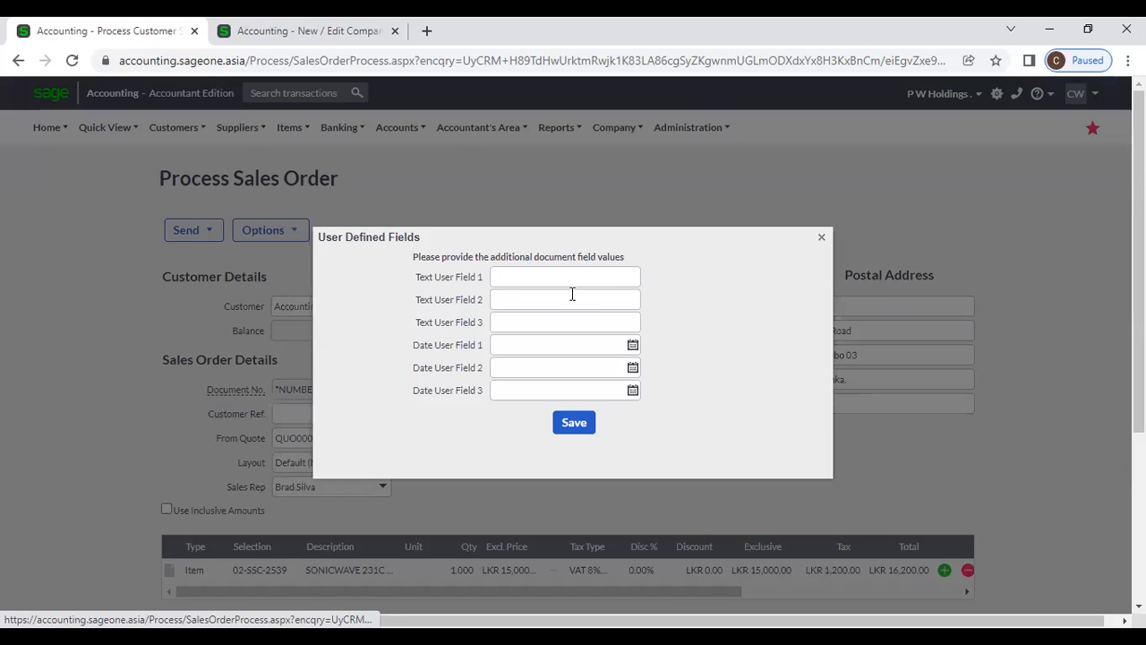
{"action": "left_click", "coordinate": [825, 238]}
Try to open the sales order's document attachments and document notes, declining to save the order each time
{"action": "left_click", "coordinate": [262, 230]}
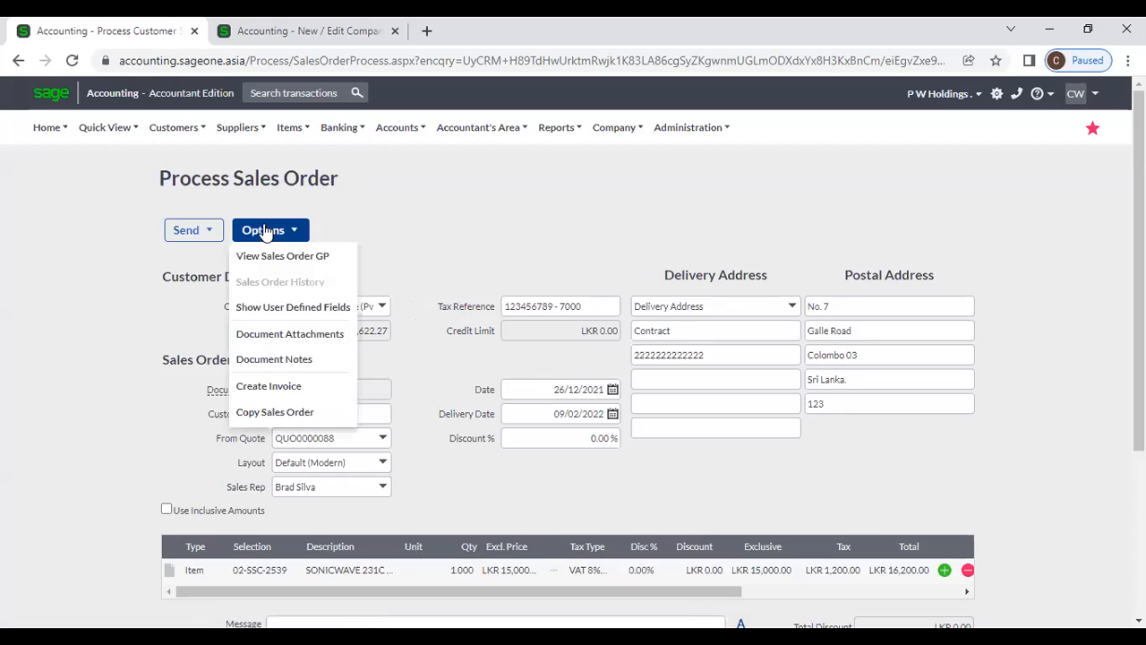
{"action": "left_click", "coordinate": [301, 337]}
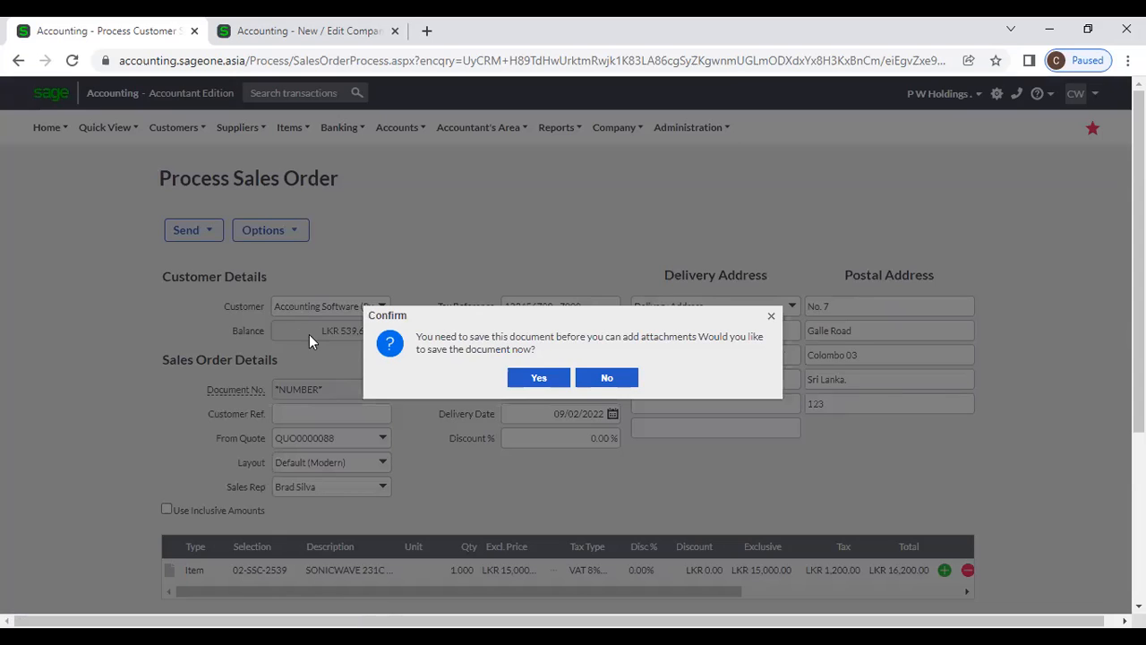
{"action": "left_click", "coordinate": [605, 381]}
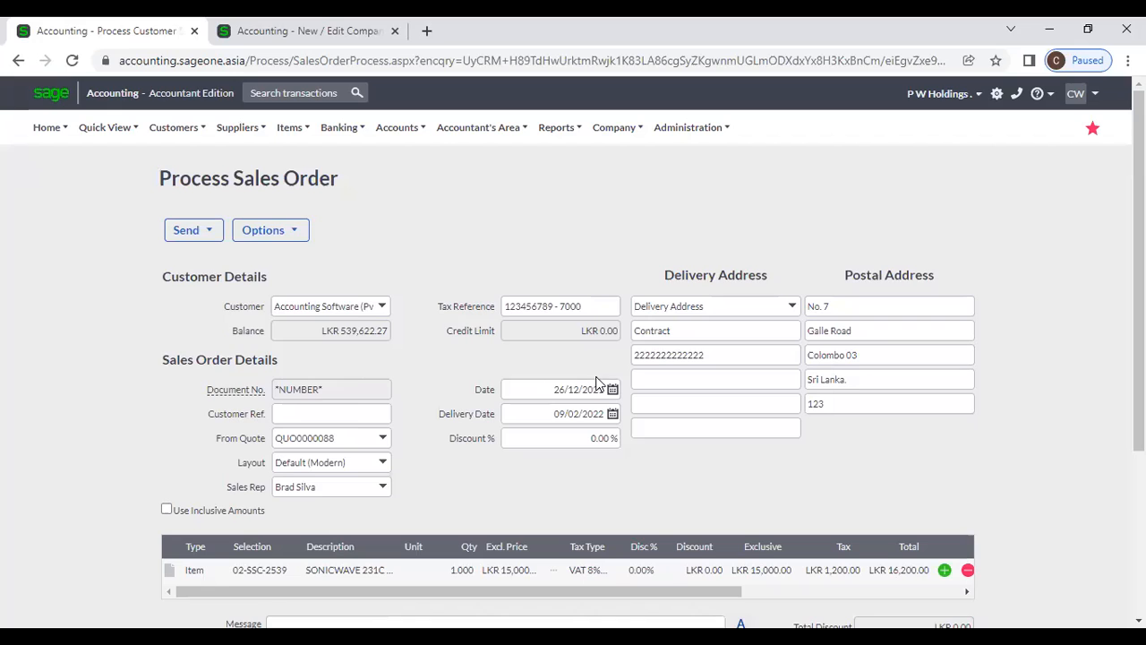
{"action": "left_click", "coordinate": [269, 234]}
{"action": "left_click", "coordinate": [285, 361]}
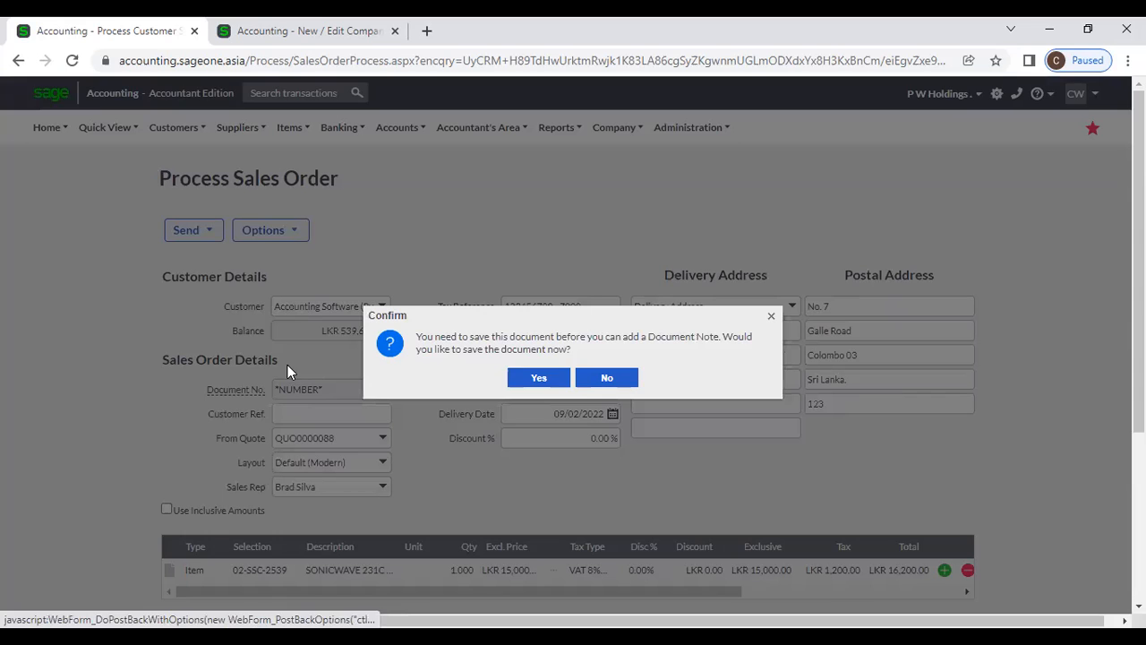
{"action": "left_click", "coordinate": [606, 378]}
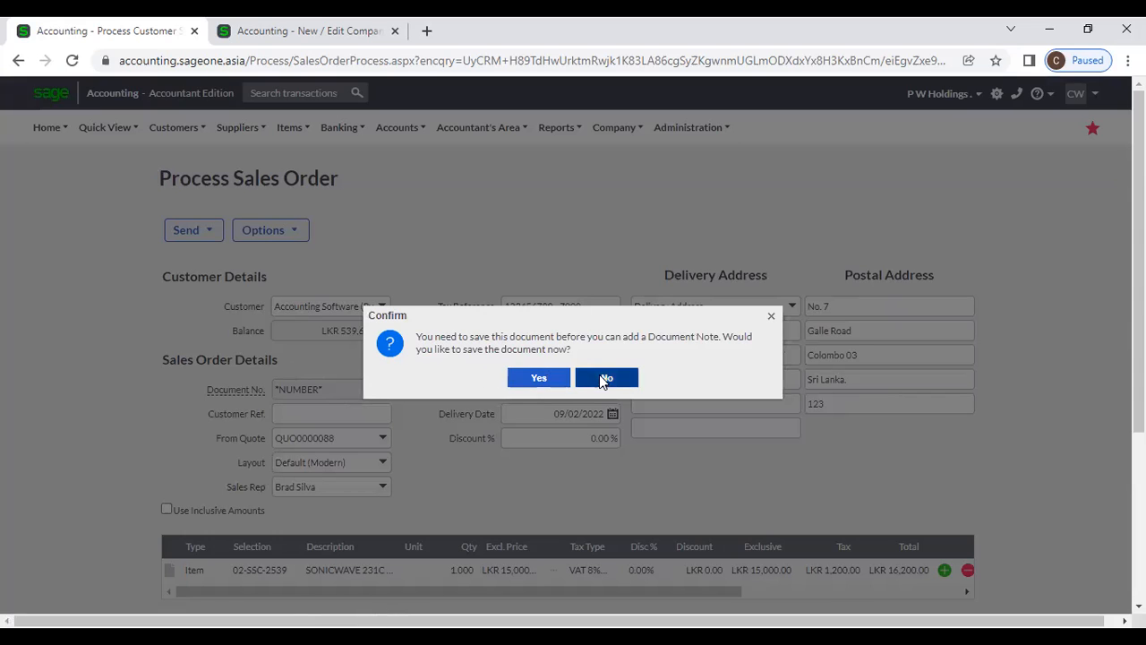
{"action": "left_click", "coordinate": [272, 230]}
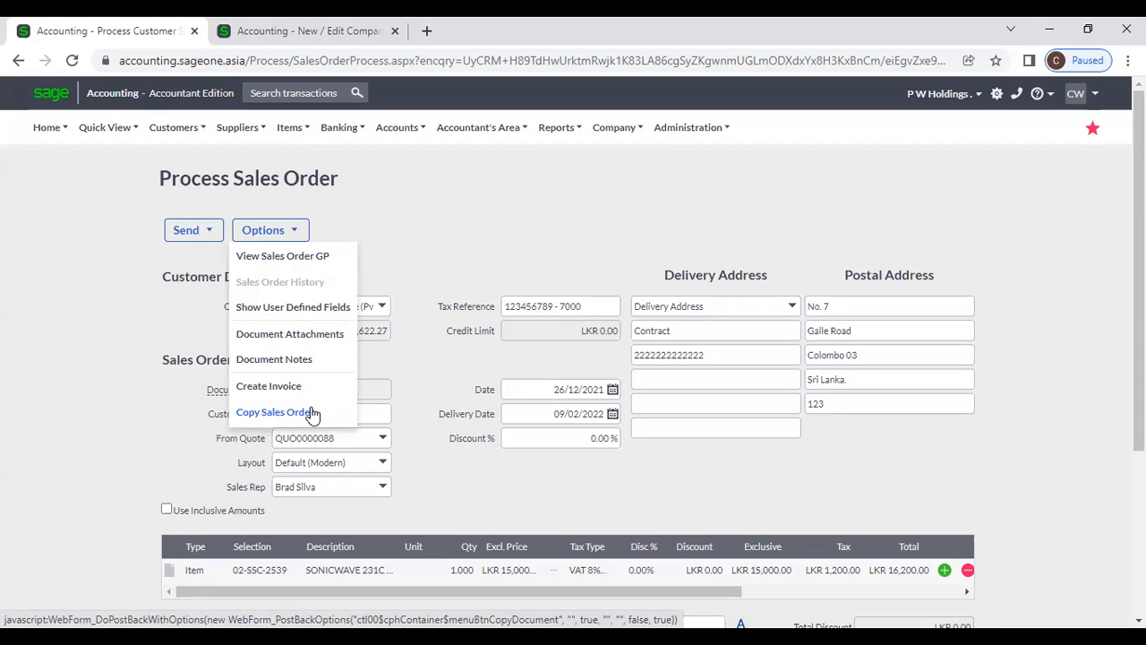
{"action": "left_click", "coordinate": [424, 276]}
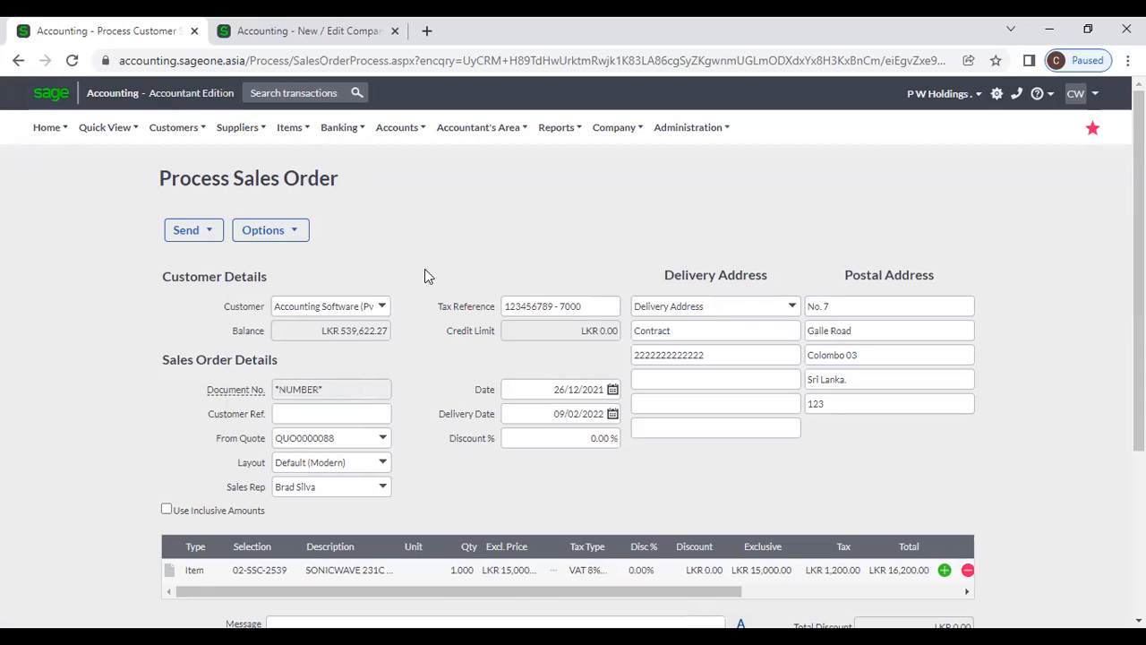
{"action": "left_click", "coordinate": [281, 237]}
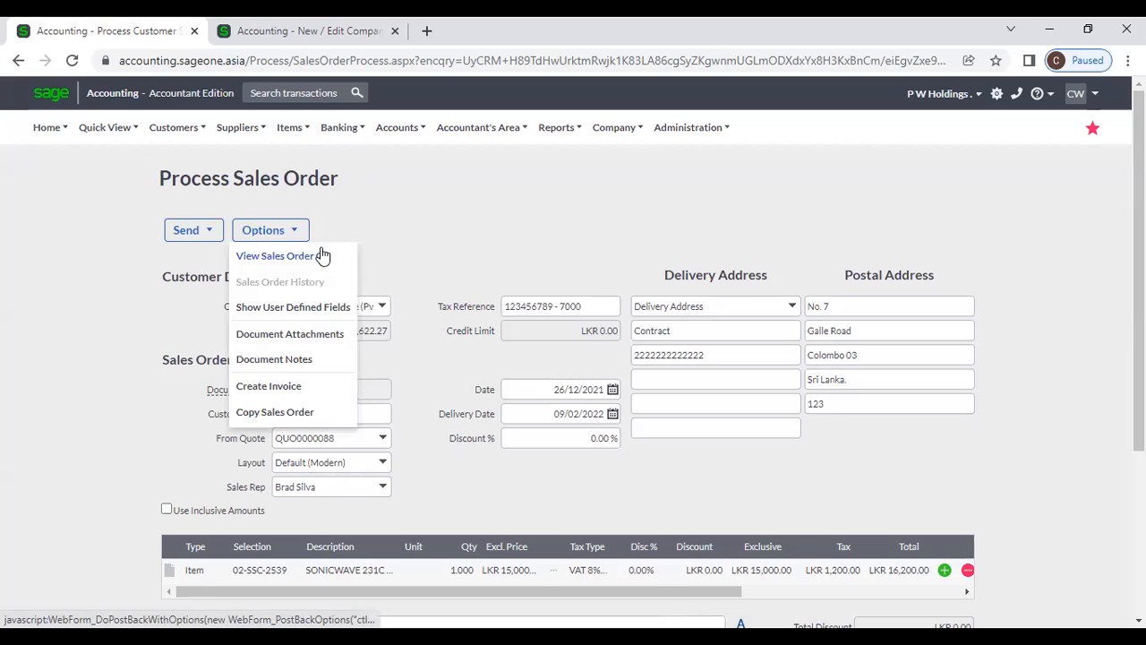
Open the customer sales orders list, leaving the current sales order unsaved
{"action": "left_click", "coordinate": [173, 127]}
{"action": "mouse_move", "coordinate": [180, 212]}
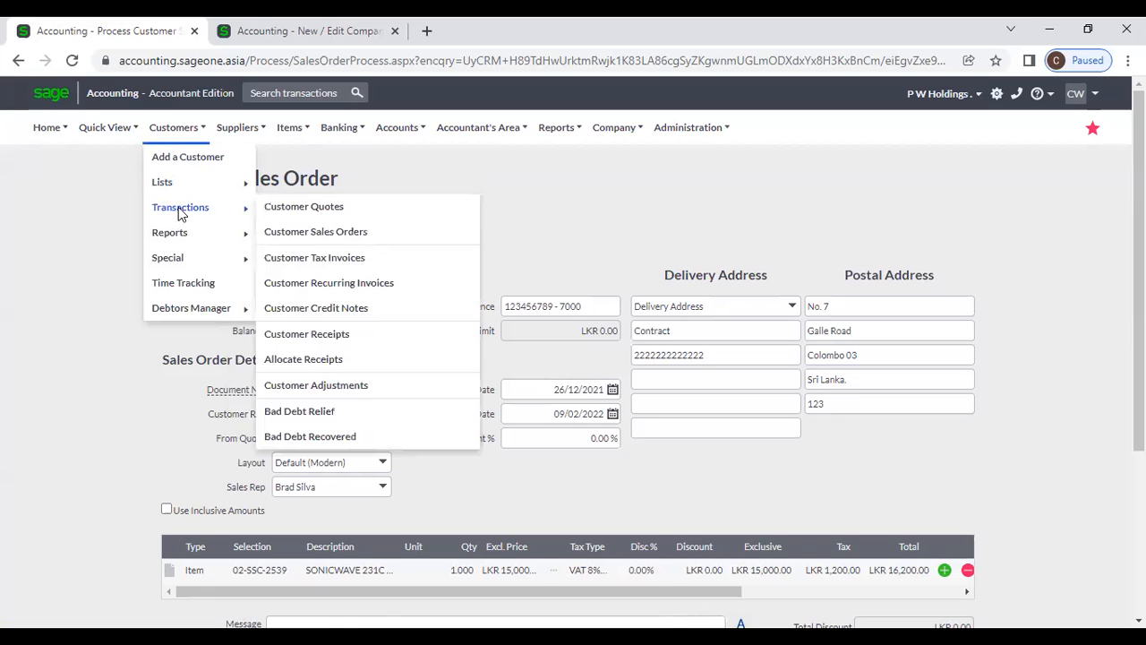
{"action": "left_click", "coordinate": [311, 240]}
{"action": "left_click", "coordinate": [641, 159]}
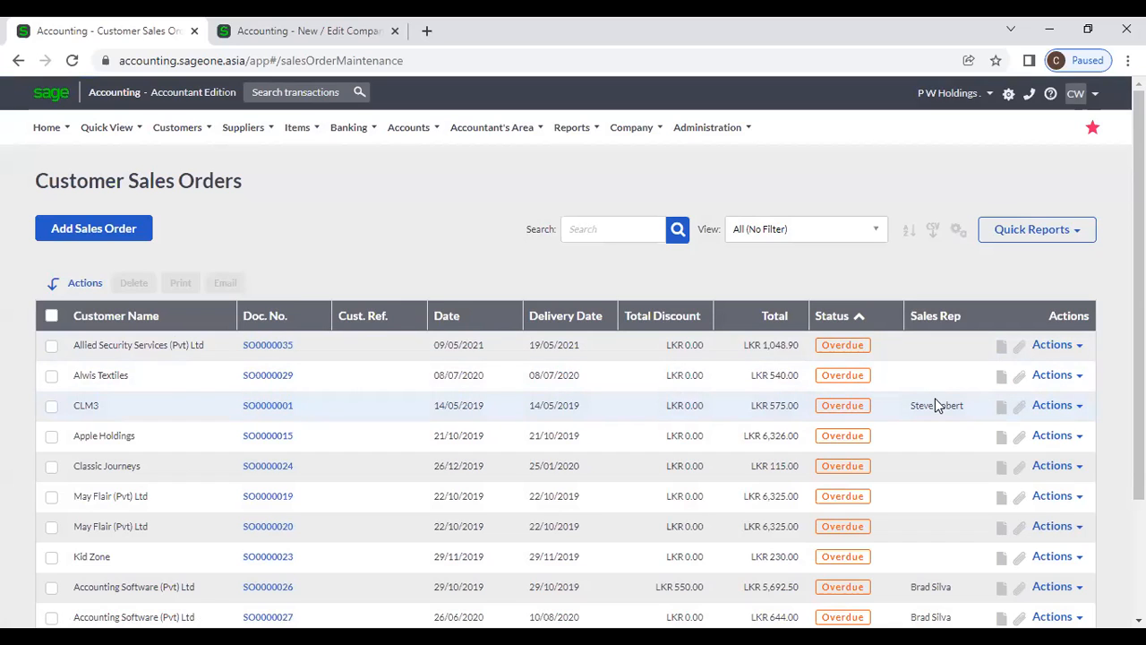
Look at the available columns in the sales orders grid customisation and cancel without changes
{"action": "left_click", "coordinate": [958, 229]}
{"action": "left_click", "coordinate": [936, 253]}
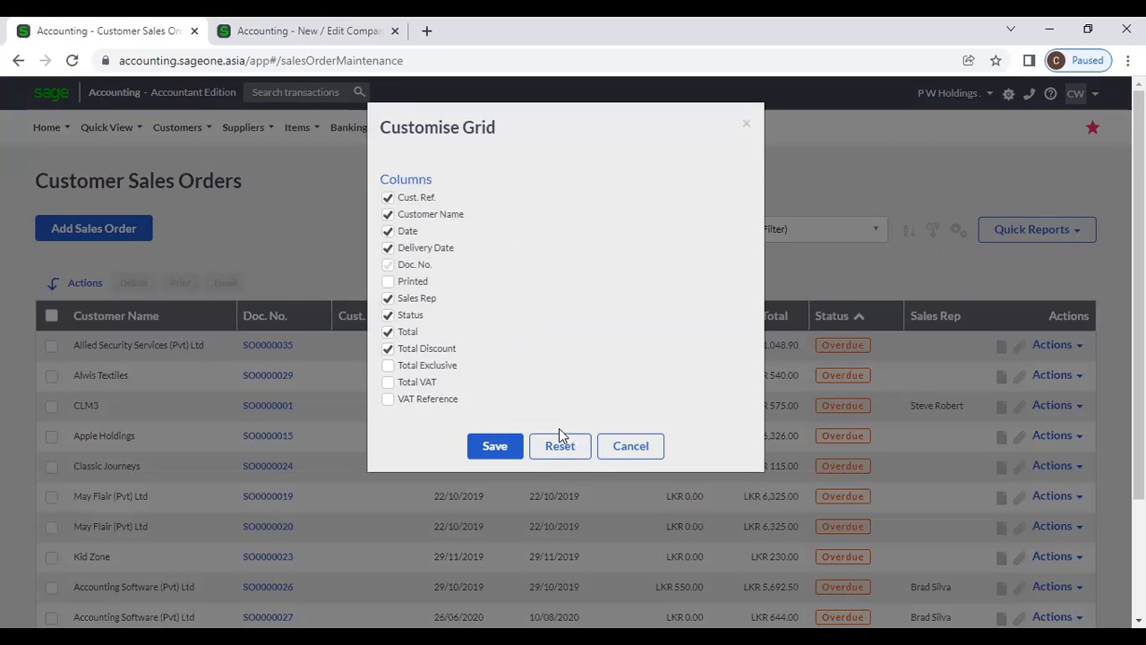
{"action": "left_click", "coordinate": [611, 446]}
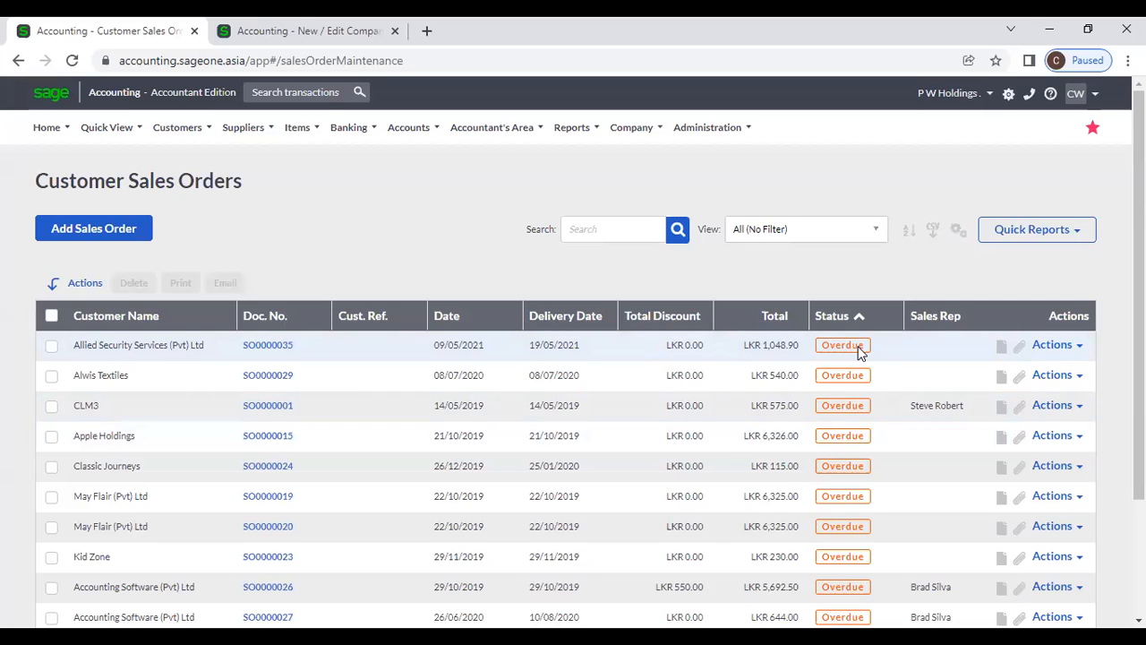
Sort the sales orders by status in descending order and highlight the delivery date of the pending Accounting Software (Pvt) Ltd order
{"action": "scroll", "coordinate": [858, 335], "scroll_direction": "down", "scroll_amount": 2}
{"action": "scroll", "coordinate": [852, 365], "scroll_direction": "up", "scroll_amount": 1}
{"action": "left_click", "coordinate": [839, 245]}
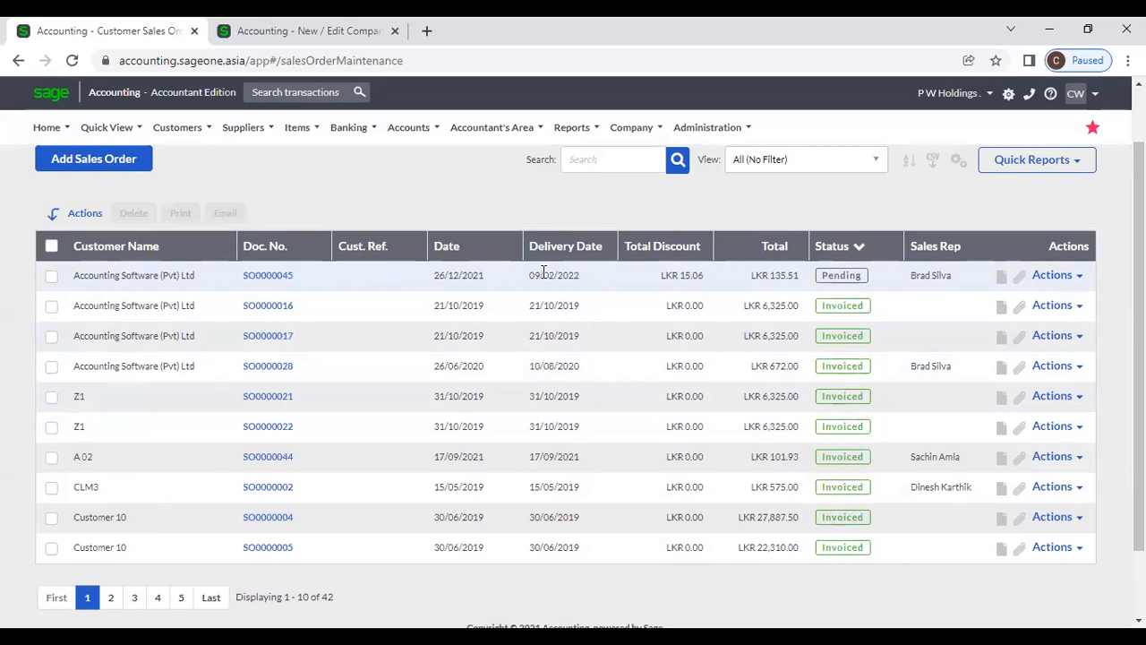
{"action": "left_click_drag", "start_coordinate": [585, 271], "coordinate": [518, 279]}
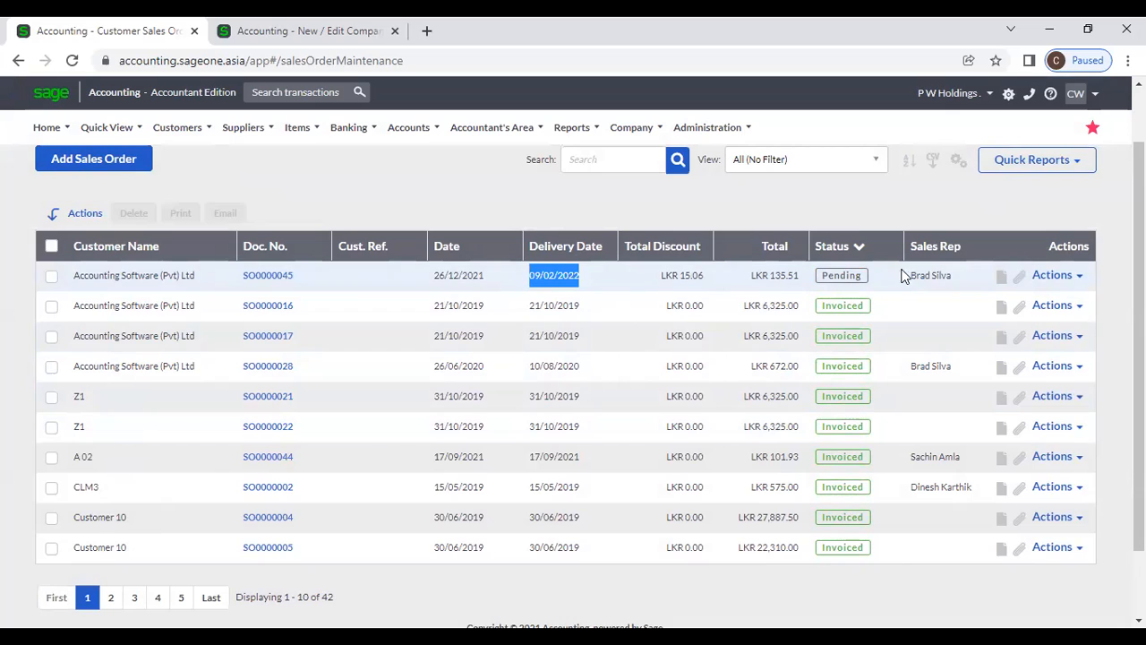
Sort the sales orders by status in ascending order and highlight the delivery date of the overdue Allied Security Services (Pvt) Ltd order
{"action": "left_click", "coordinate": [864, 244]}
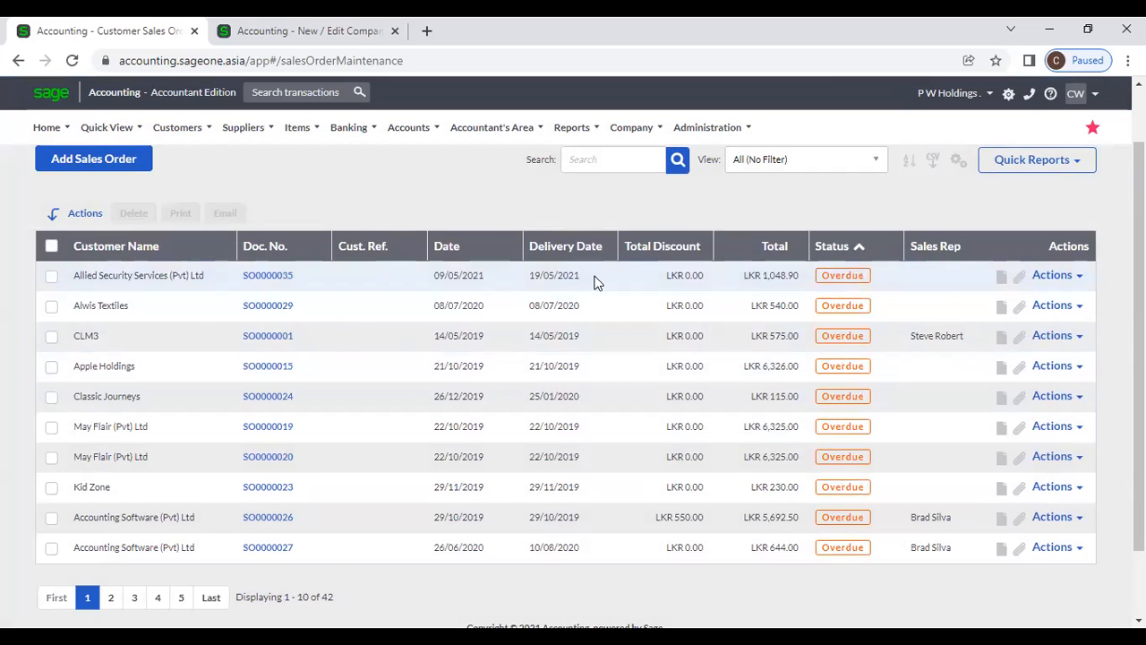
{"action": "left_click_drag", "start_coordinate": [594, 283], "coordinate": [526, 281]}
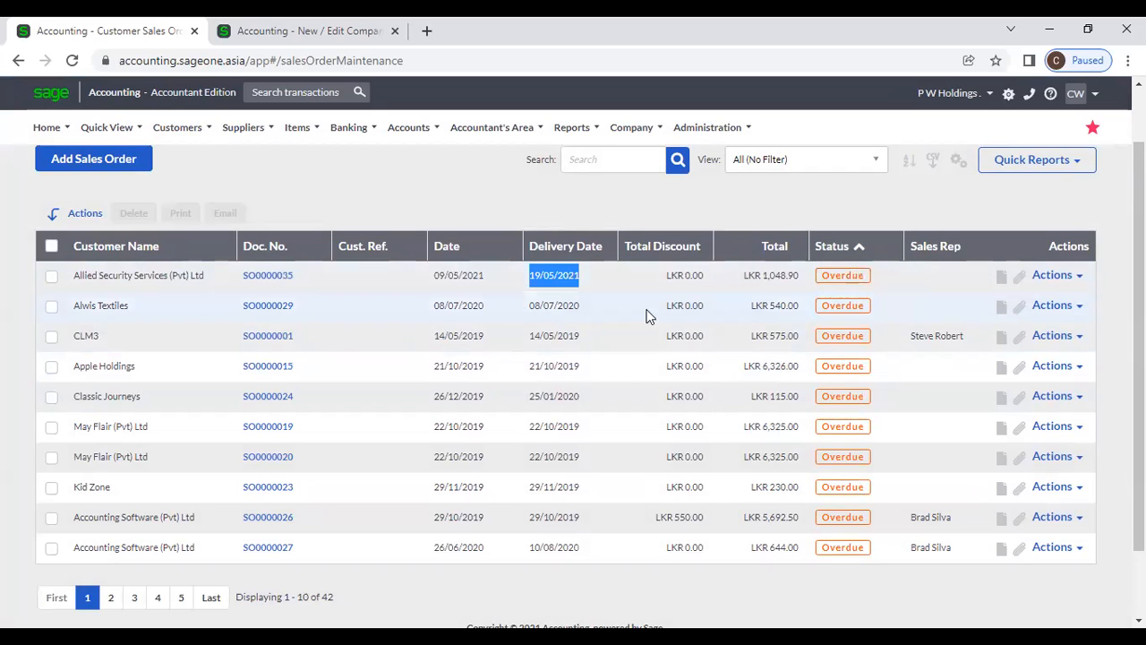
{"action": "left_click", "coordinate": [526, 216]}
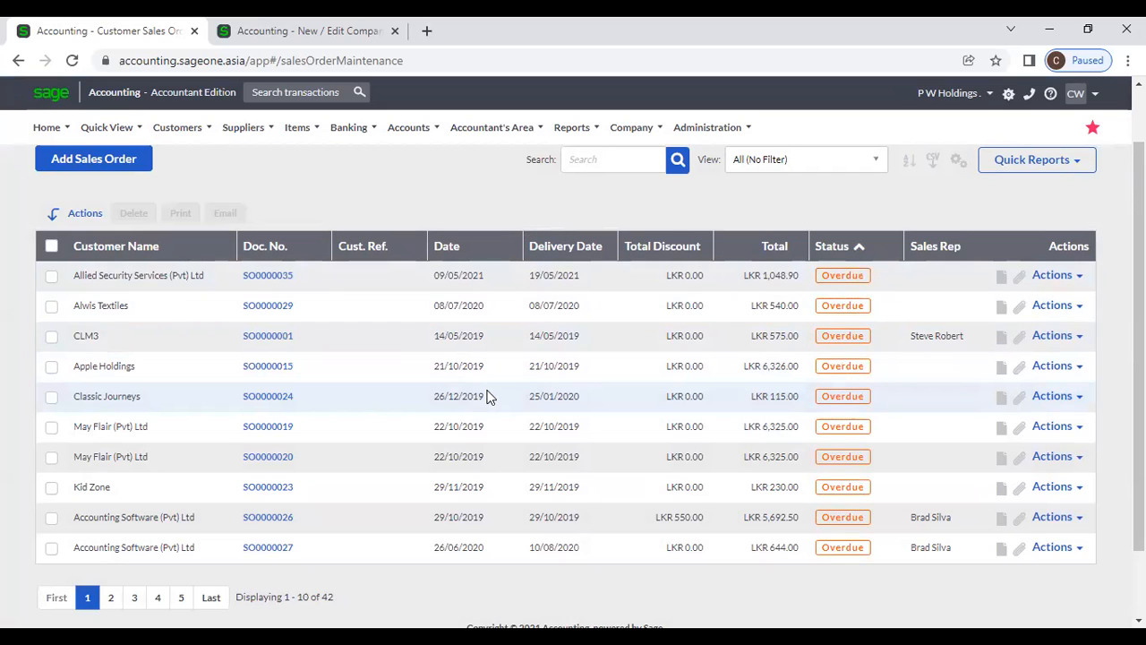
Select the first three overdue sales orders to look at the bulk actions, and clear the whole selection again
{"action": "left_click", "coordinate": [51, 276]}
{"action": "left_click", "coordinate": [51, 305]}
{"action": "left_click", "coordinate": [51, 336]}
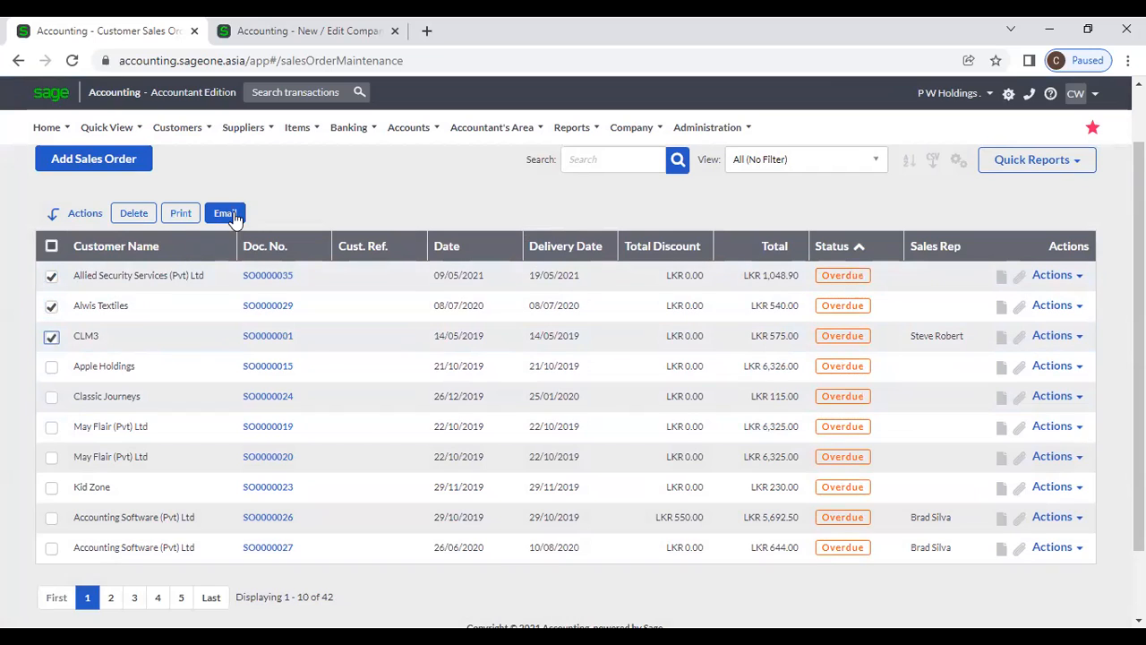
{"action": "left_click", "coordinate": [52, 247]}
{"action": "left_click", "coordinate": [54, 249]}
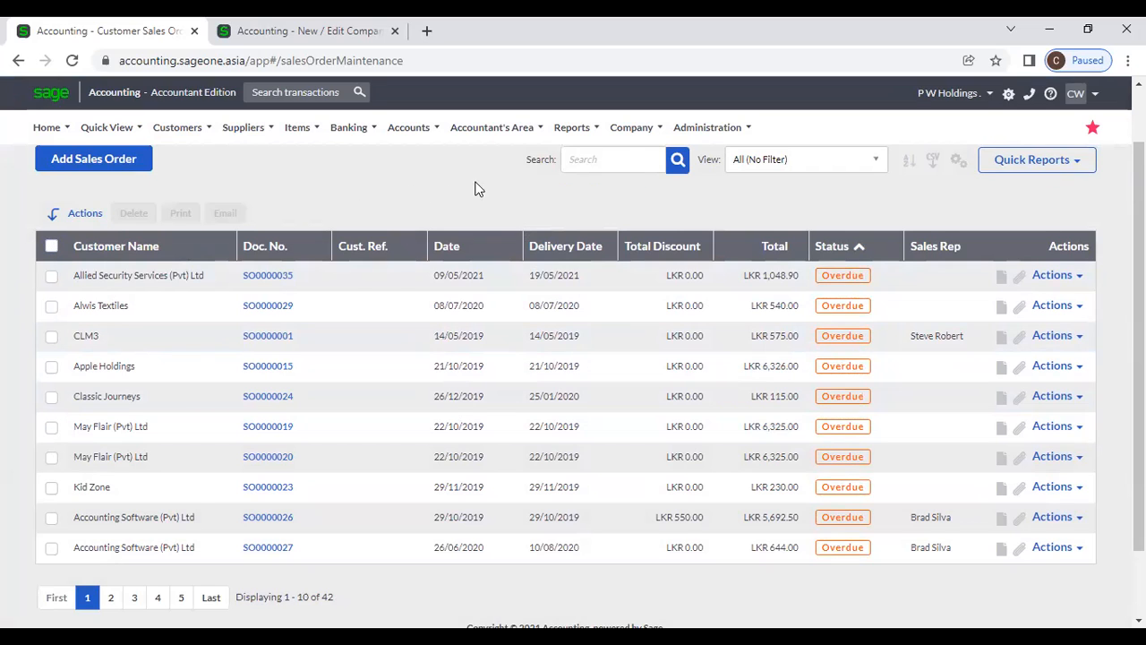
Look at the multi-column sorting options for the sales orders, adding a sort level and cancelling without sorting
{"action": "scroll", "coordinate": [899, 202], "scroll_direction": "up", "scroll_amount": 1}
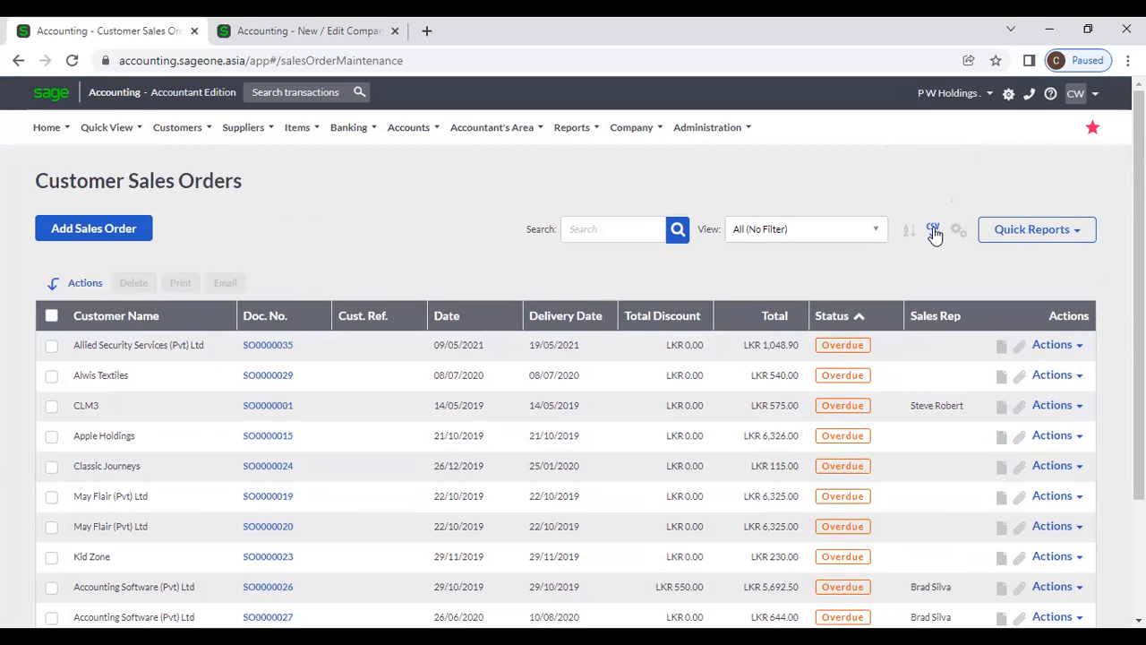
{"action": "left_click", "coordinate": [910, 231]}
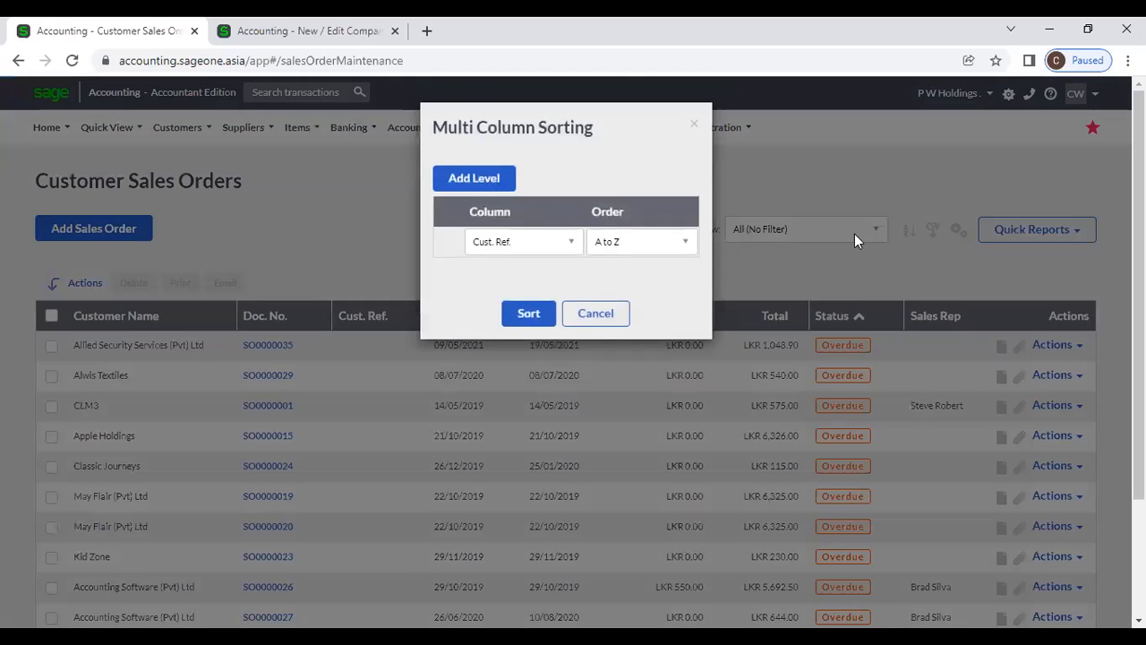
{"action": "left_click", "coordinate": [493, 189]}
{"action": "left_click", "coordinate": [587, 343]}
Filter the sales orders to those dated this month and reset the view to All (No Filter)
{"action": "left_click", "coordinate": [793, 238]}
{"action": "left_click", "coordinate": [781, 313]}
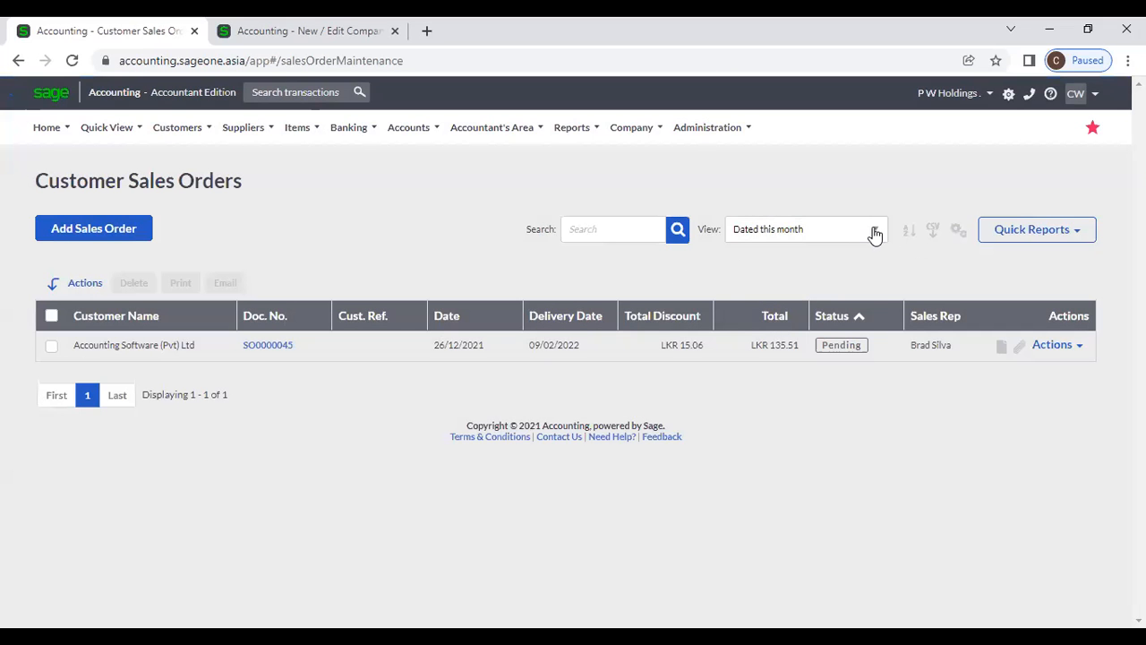
{"action": "left_click", "coordinate": [875, 233]}
{"action": "left_click", "coordinate": [777, 279]}
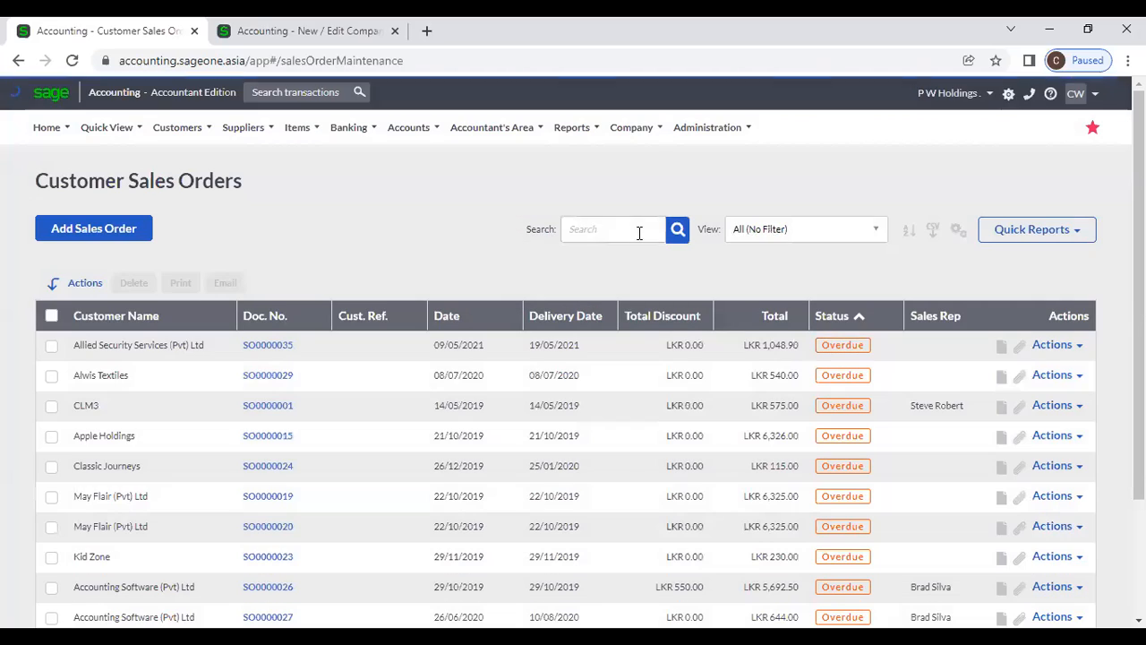
Search the sales orders for "Acc", look through the matching orders and clear the search
{"action": "left_click", "coordinate": [639, 232]}
{"action": "type", "text": "Acc"}
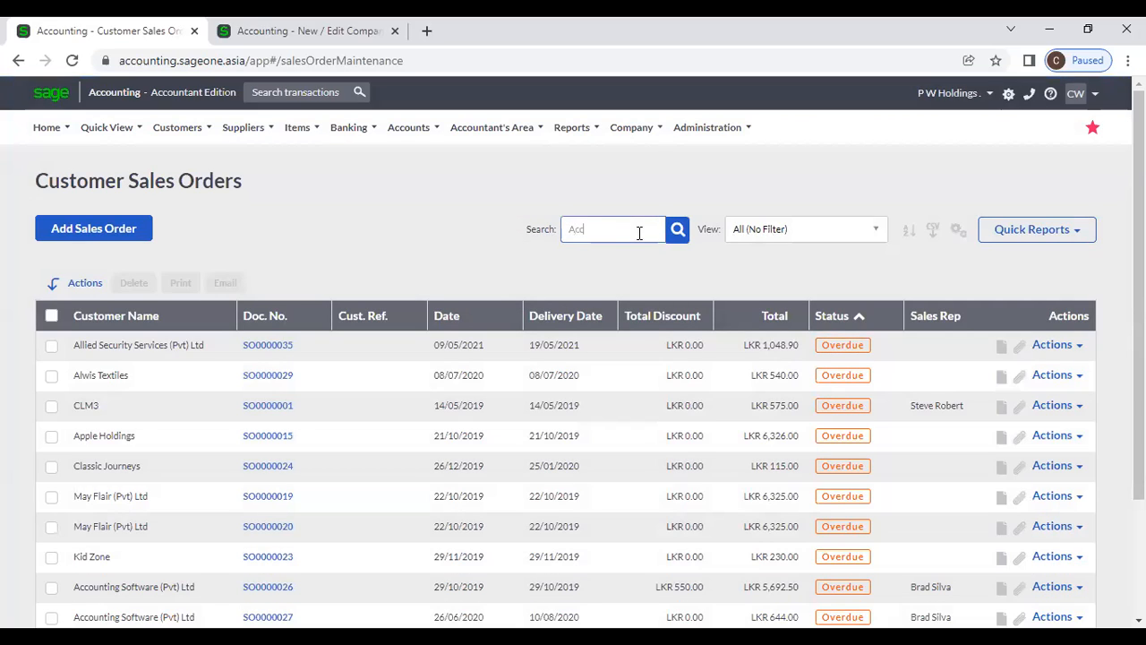
{"action": "key", "text": "Return"}
{"action": "scroll", "coordinate": [534, 380], "scroll_direction": "down", "scroll_amount": 3}
{"action": "scroll", "coordinate": [533, 380], "scroll_direction": "up", "scroll_amount": 3}
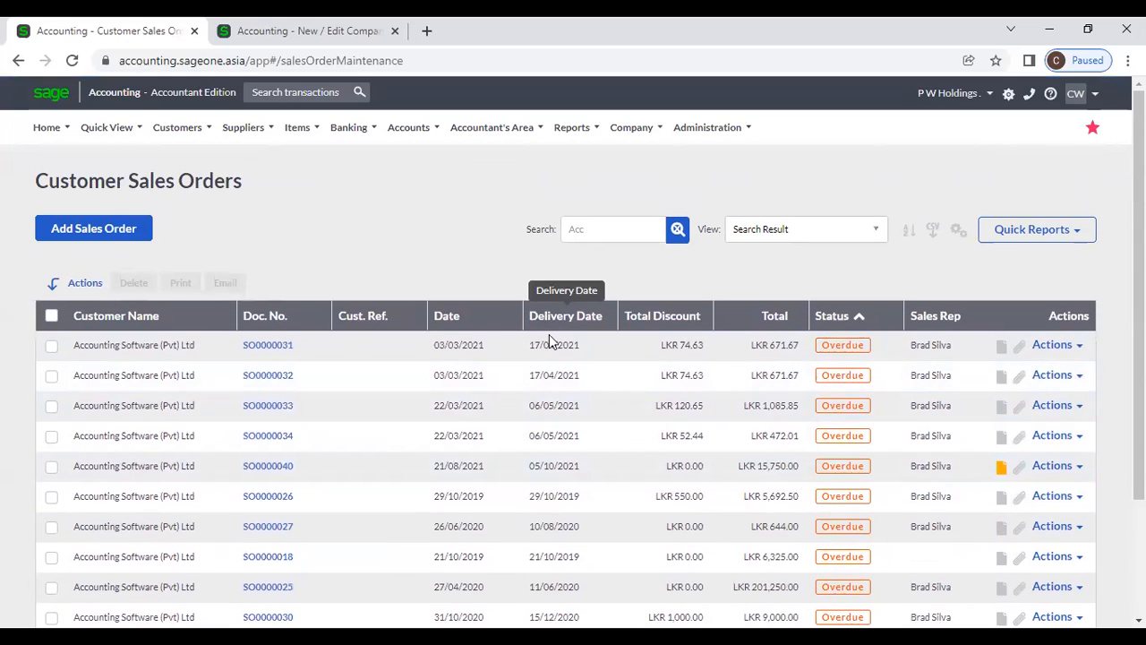
{"action": "left_click", "coordinate": [677, 230]}
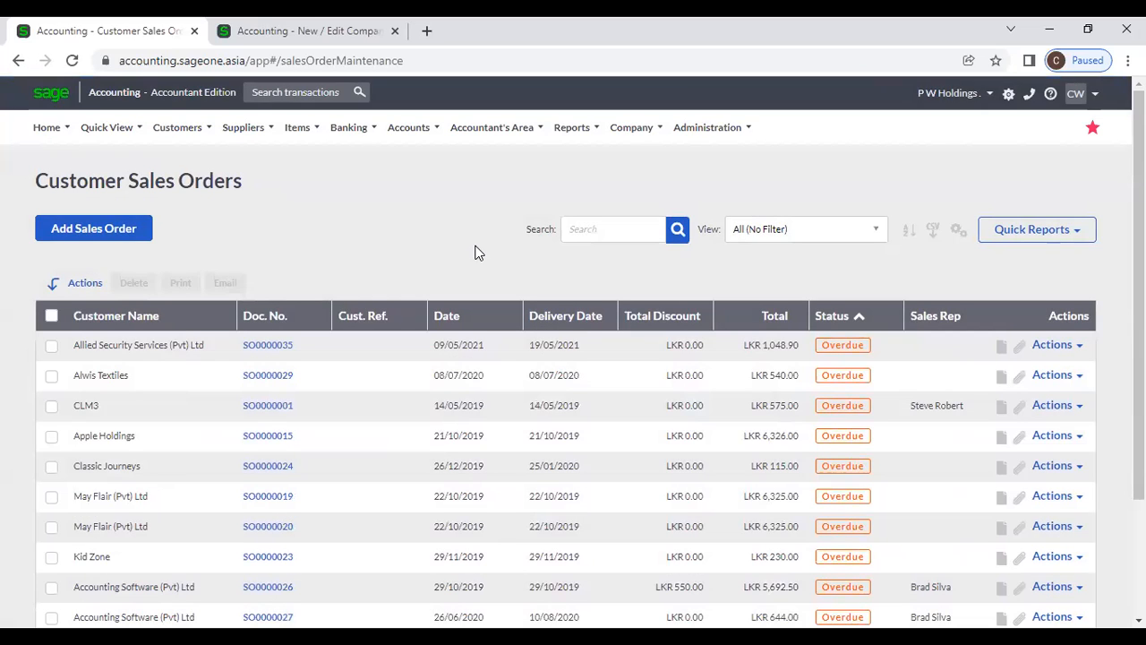
{"action": "scroll", "coordinate": [477, 253], "scroll_direction": "down", "scroll_amount": 3}
{"action": "scroll", "coordinate": [477, 254], "scroll_direction": "up", "scroll_amount": 3}
Open a blank sales order from the customer sales orders list
{"action": "mouse_move", "coordinate": [188, 140]}
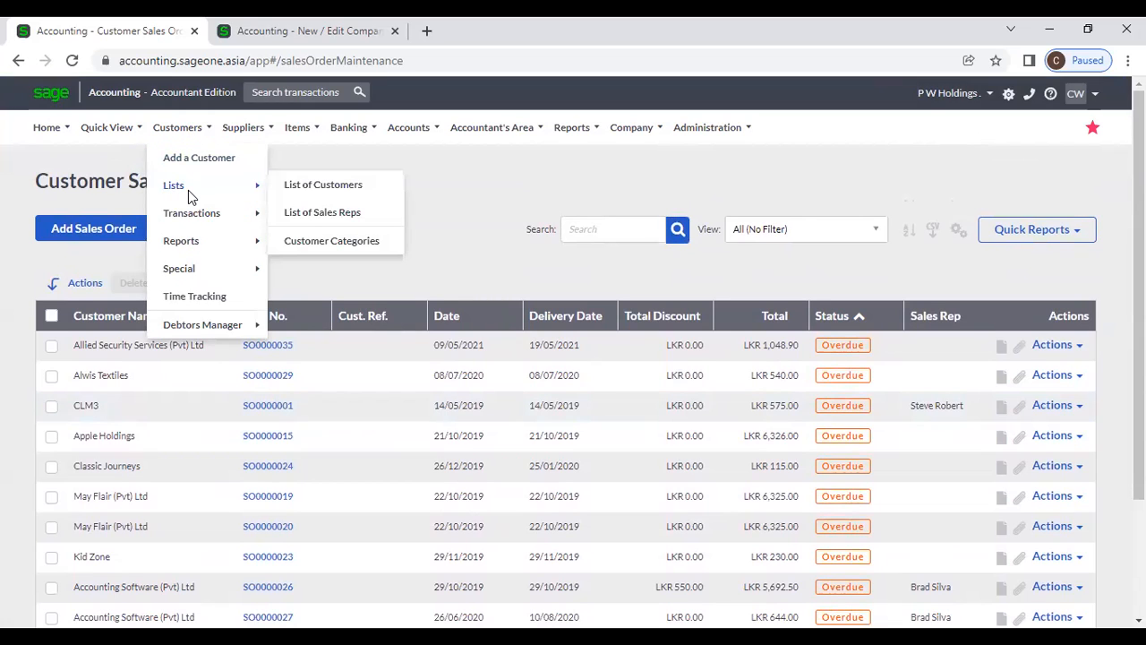
{"action": "mouse_move", "coordinate": [193, 216]}
{"action": "left_click", "coordinate": [324, 241]}
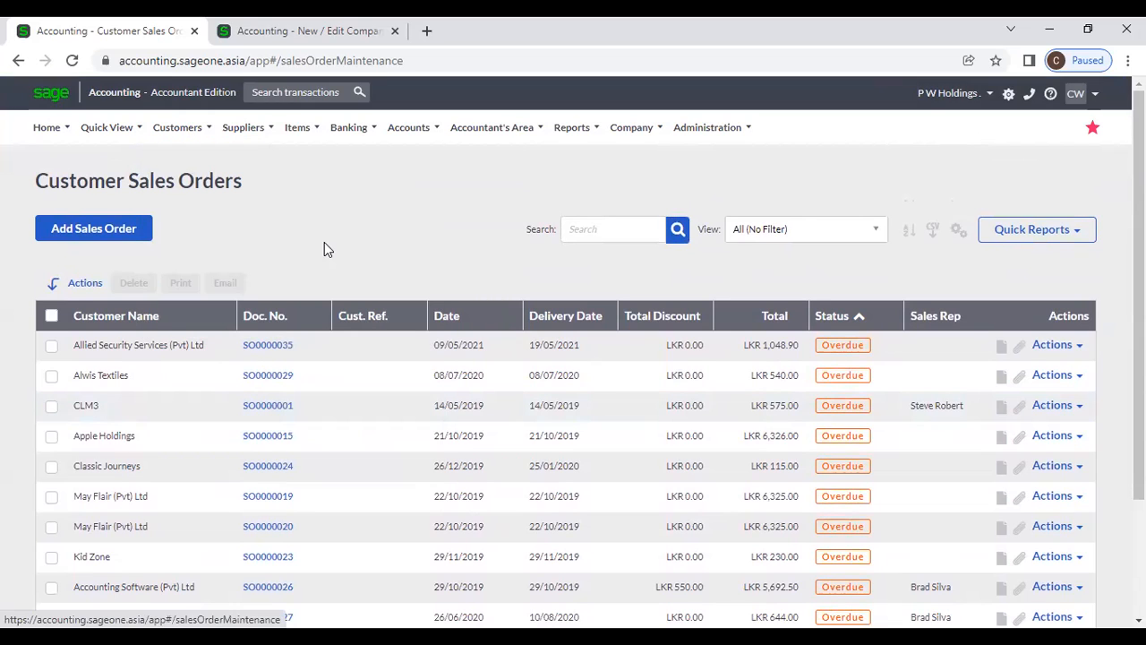
{"action": "left_click", "coordinate": [135, 238]}
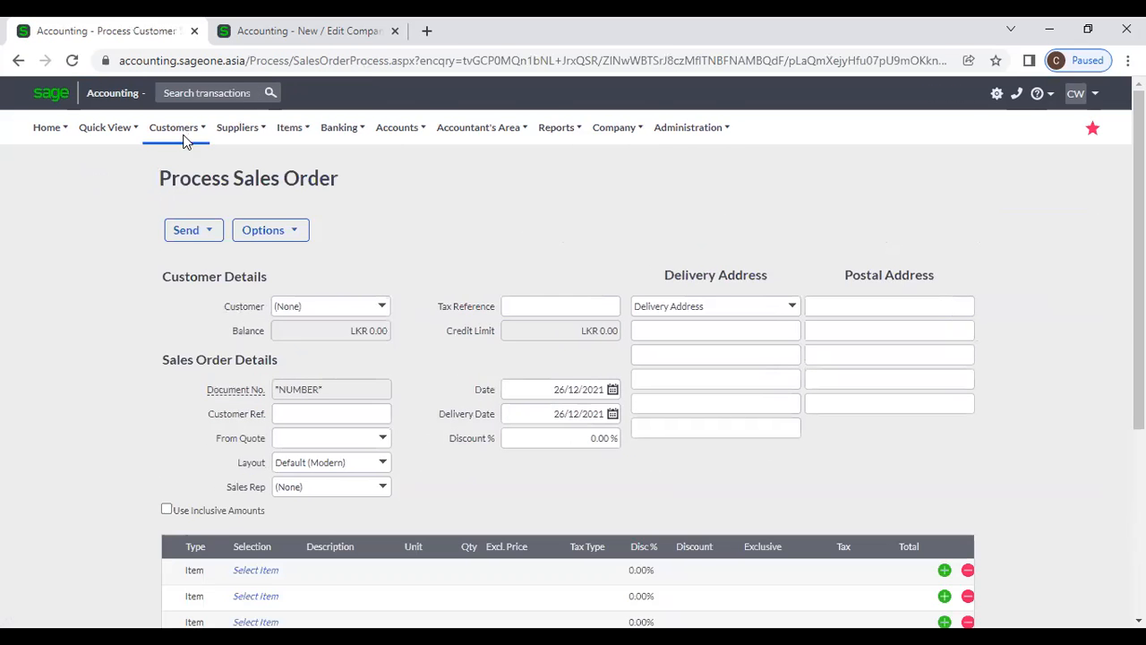
Open the customer quotes list and look at the actions available for the pending Accounting Software (Pvt) Ltd quote
{"action": "left_click", "coordinate": [185, 140]}
{"action": "mouse_move", "coordinate": [193, 207]}
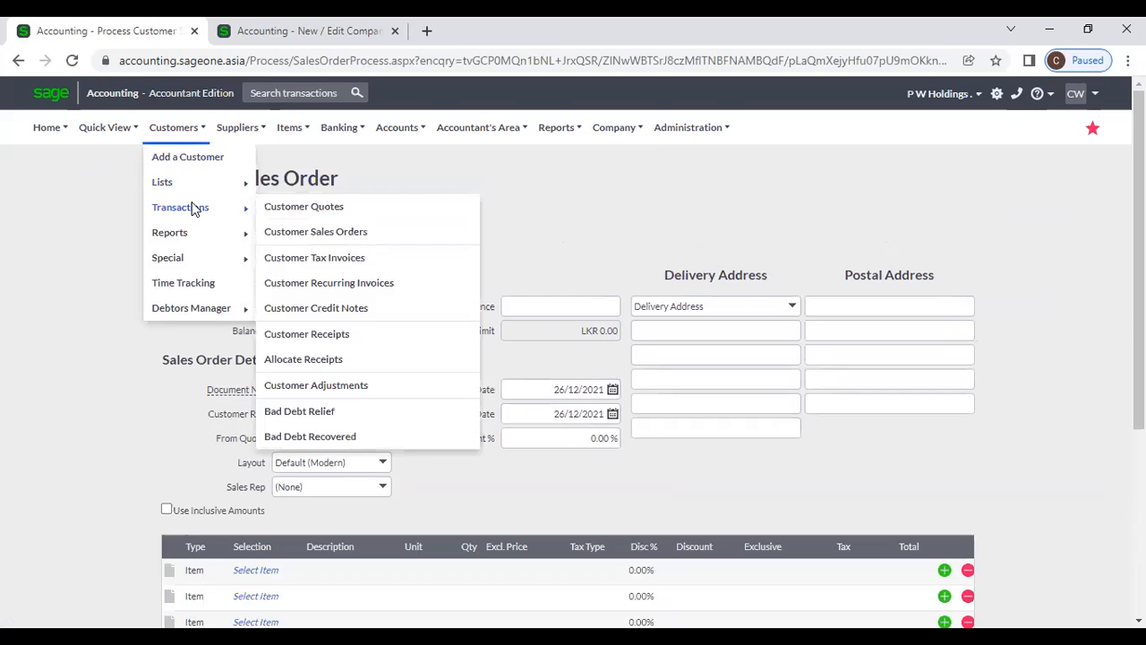
{"action": "left_click", "coordinate": [331, 207]}
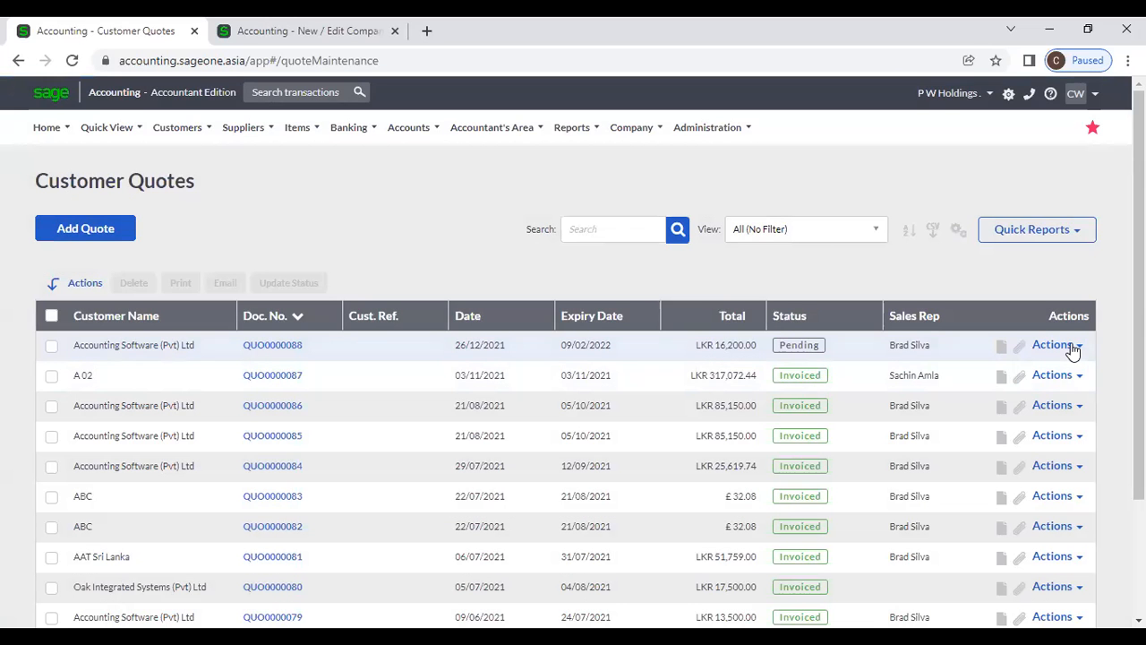
{"action": "left_click", "coordinate": [1071, 349]}
Return to the customer sales orders list
{"action": "mouse_move", "coordinate": [172, 143]}
{"action": "mouse_move", "coordinate": [170, 218]}
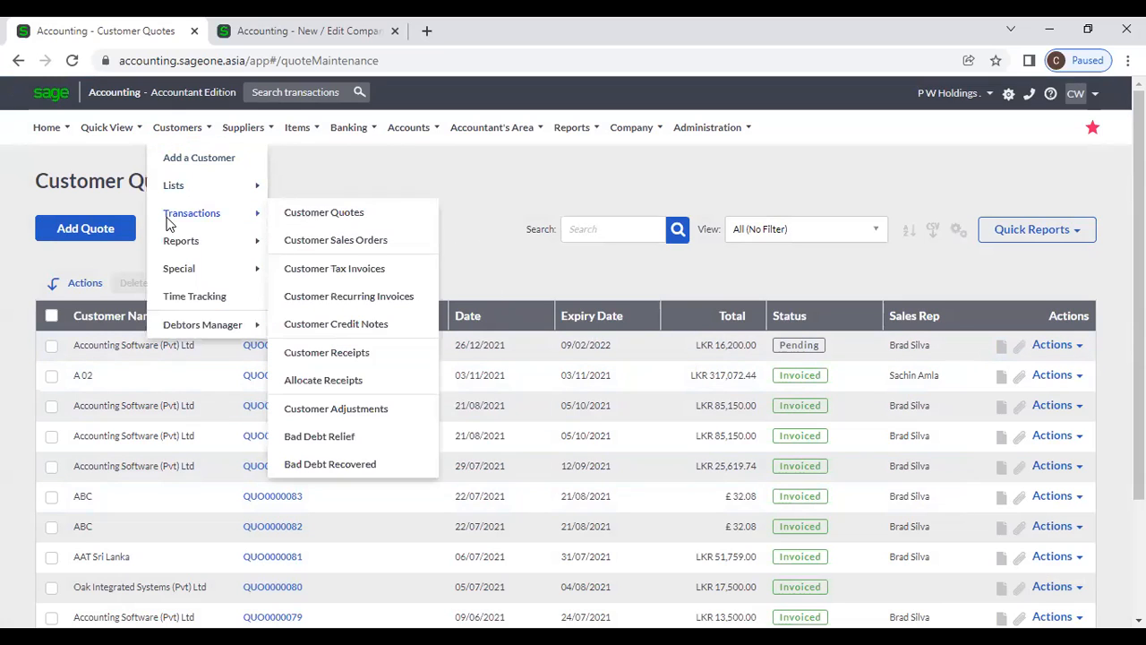
{"action": "left_click", "coordinate": [327, 240]}
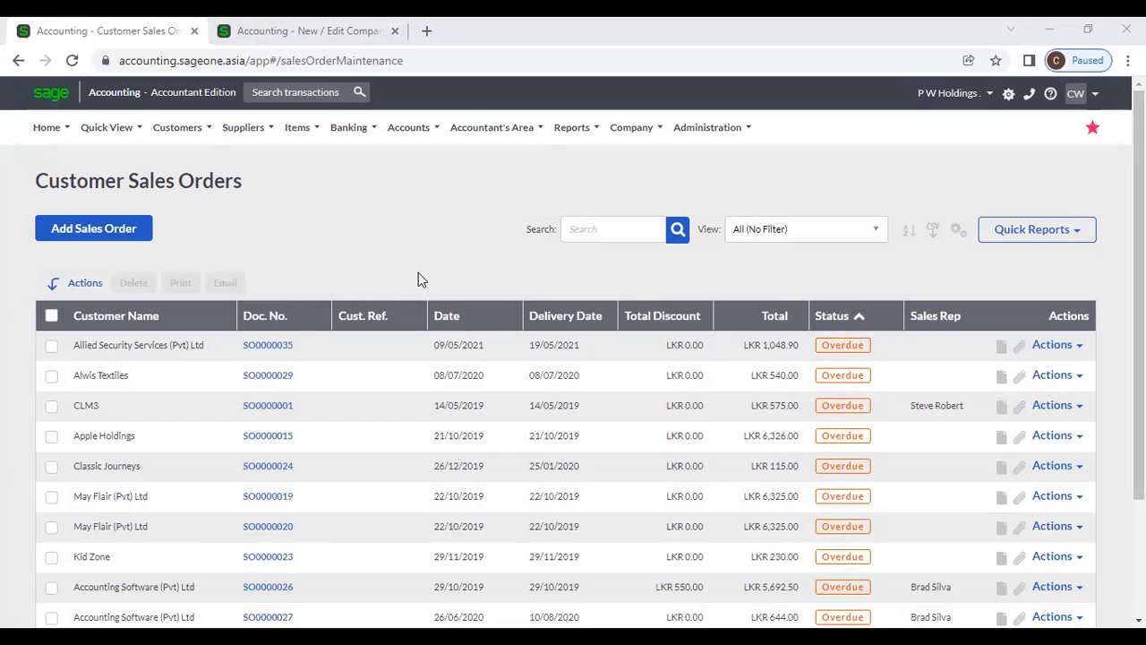
Open the customer tax invoices list and start a new tax invoice
{"action": "left_click", "coordinate": [188, 133]}
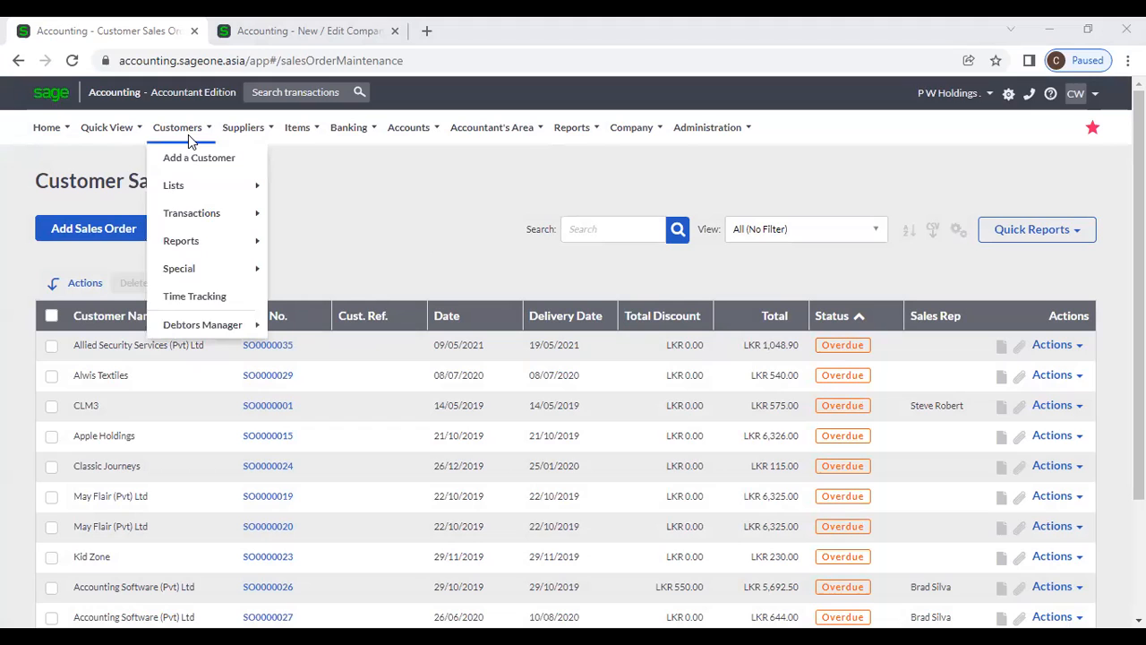
{"action": "mouse_move", "coordinate": [192, 213]}
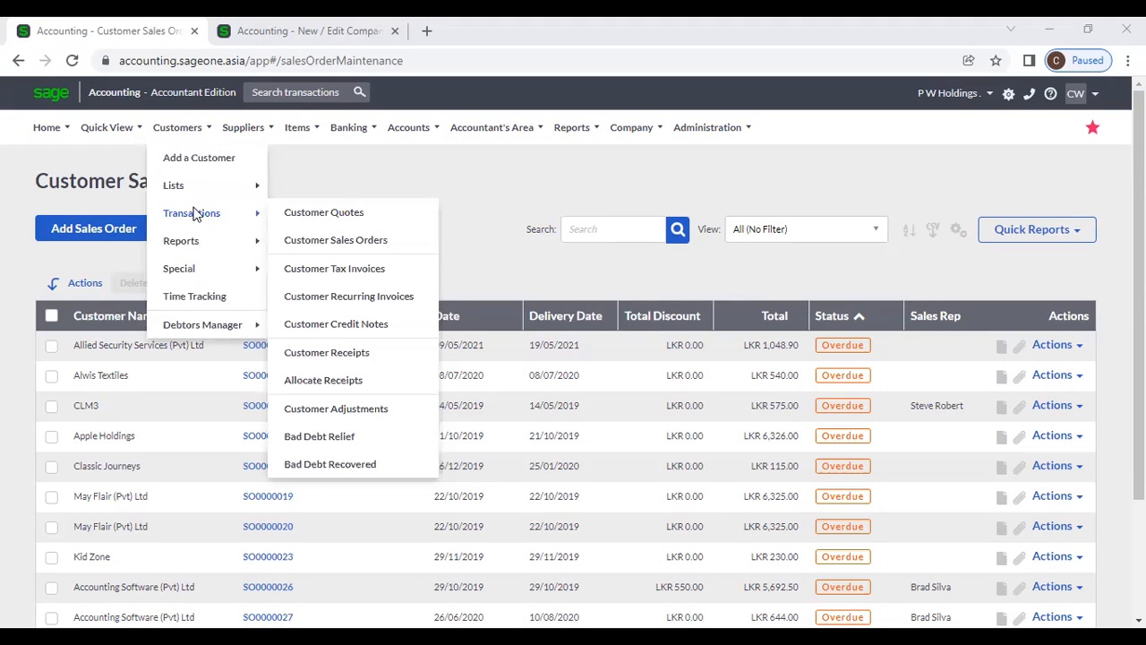
{"action": "left_click", "coordinate": [377, 270]}
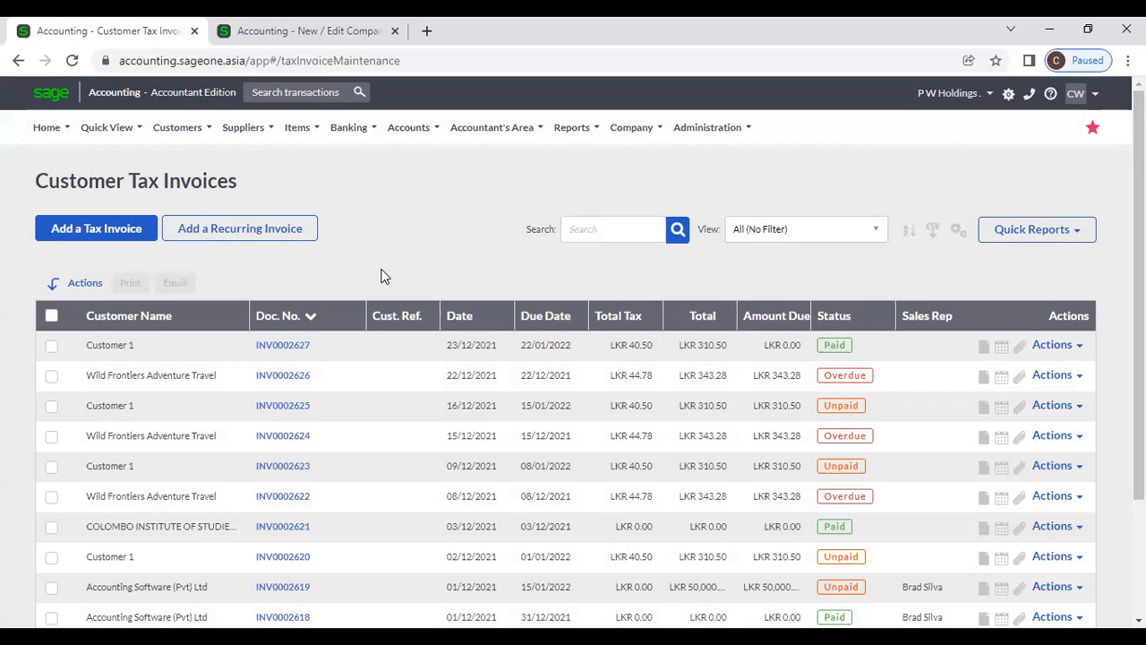
{"action": "left_click", "coordinate": [141, 231]}
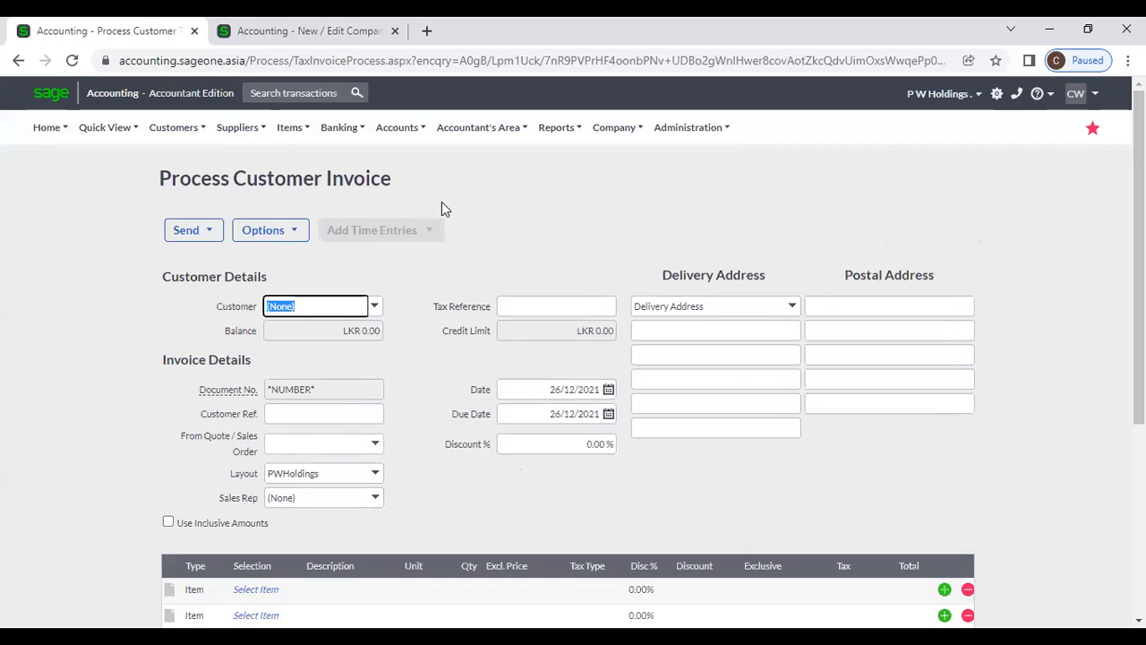
Set the invoice's customer to Accounting Software (Pvt) Ltd and dismiss the offer to invoice its outstanding sales orders
{"action": "type", "text": "Accounting Software (Pv"}
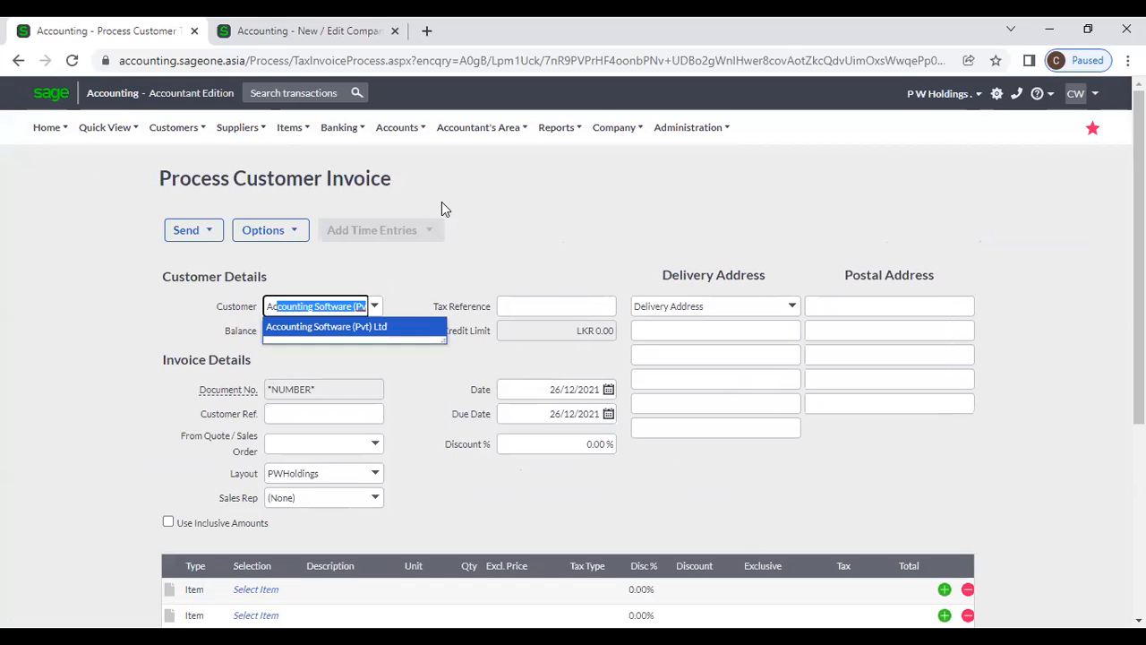
{"action": "key", "text": "Return"}
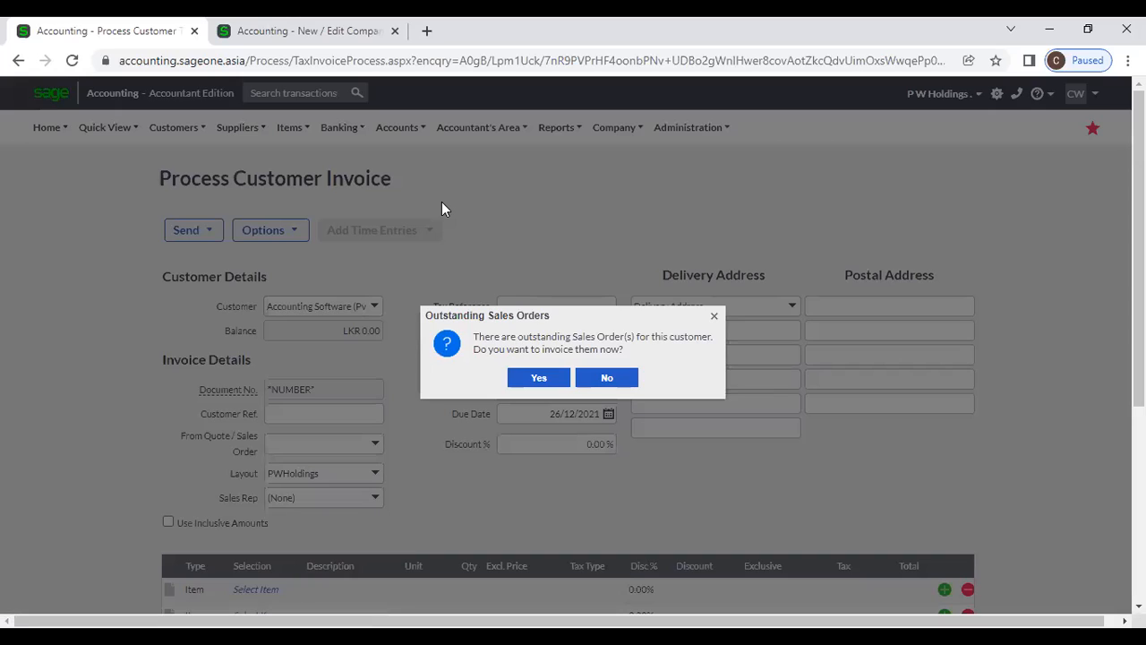
{"action": "left_click", "coordinate": [712, 321]}
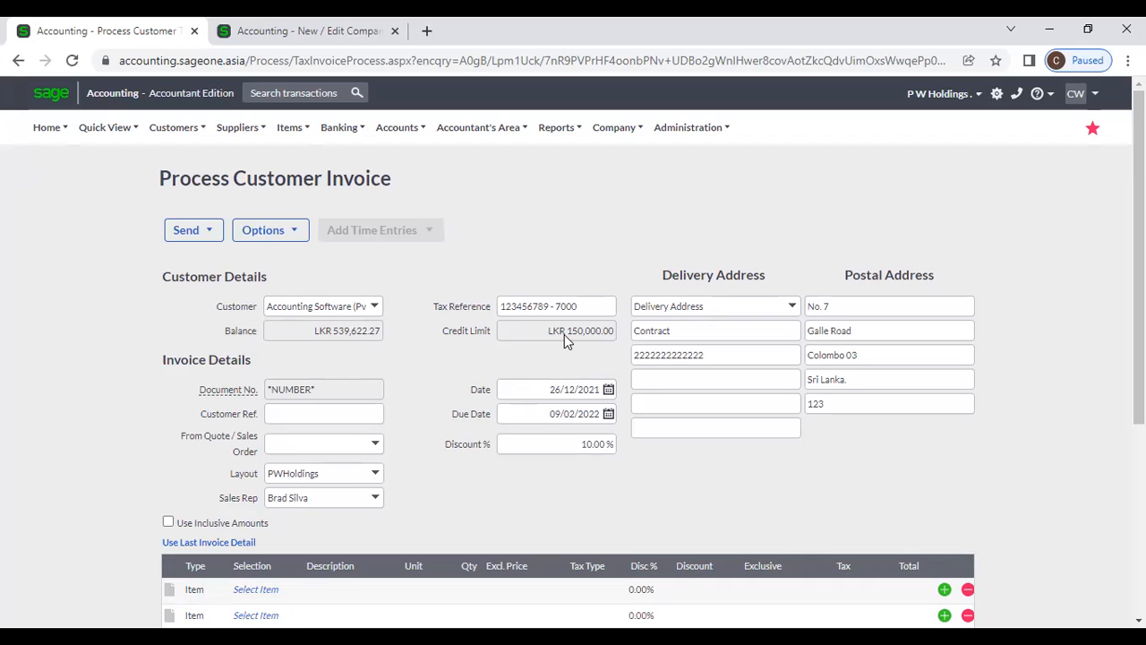
Examine the invoice's tax reference, due date and discount percentage without changing them
{"action": "left_click", "coordinate": [527, 313]}
{"action": "left_click", "coordinate": [557, 283]}
{"action": "scroll", "coordinate": [871, 382], "scroll_direction": "down", "scroll_amount": 1}
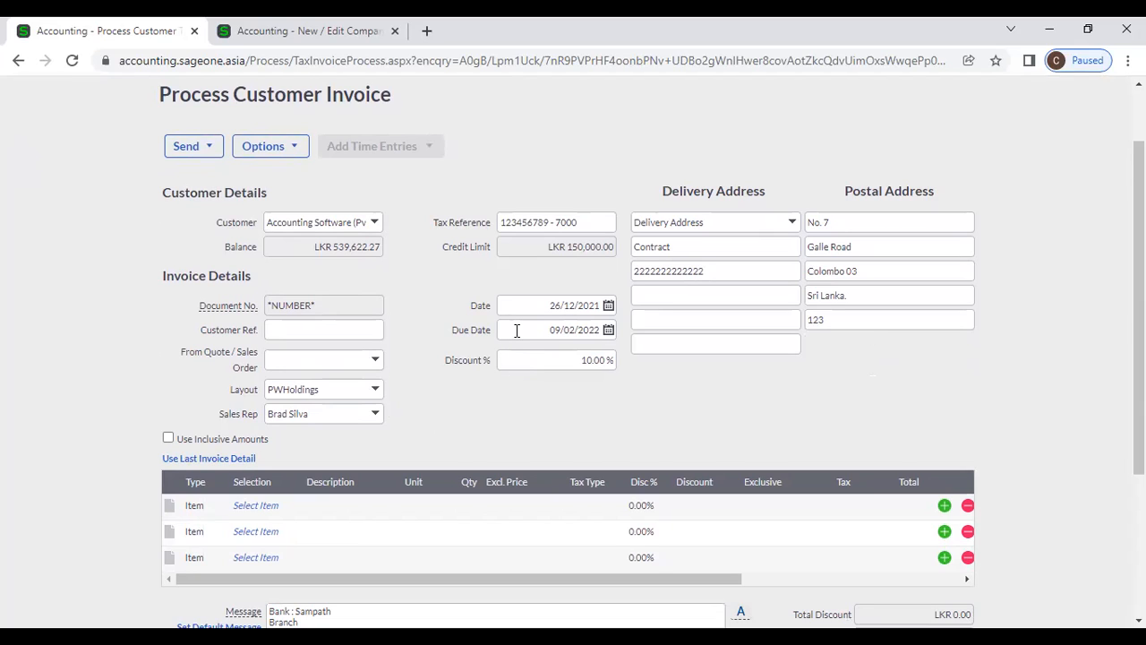
{"action": "left_click", "coordinate": [517, 331]}
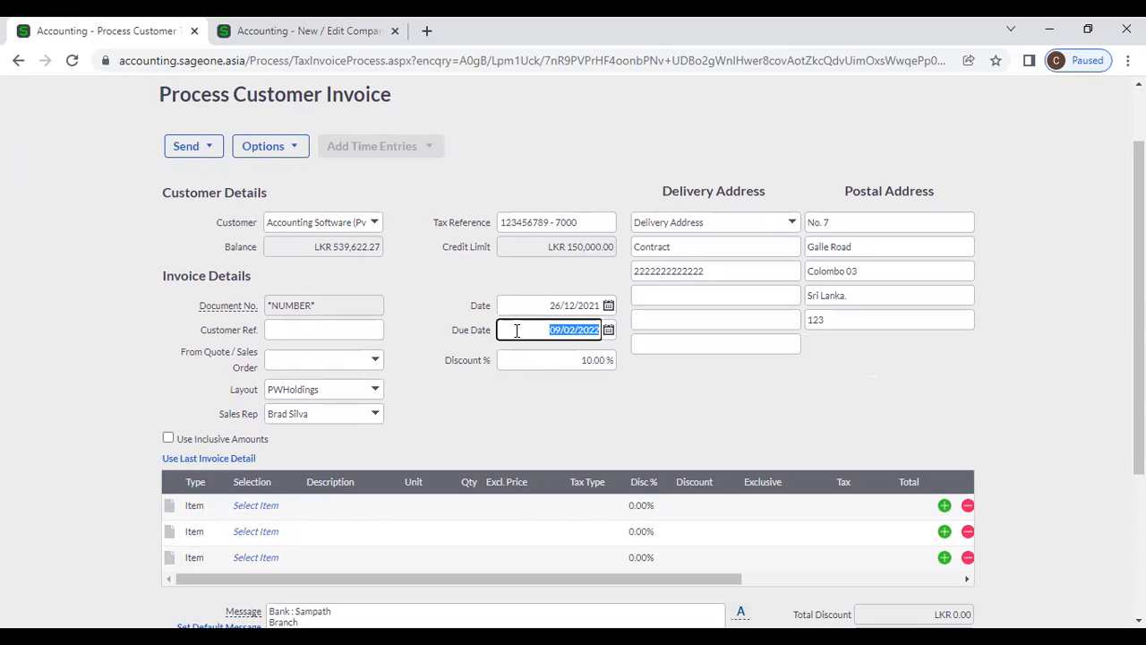
{"action": "left_click", "coordinate": [536, 362]}
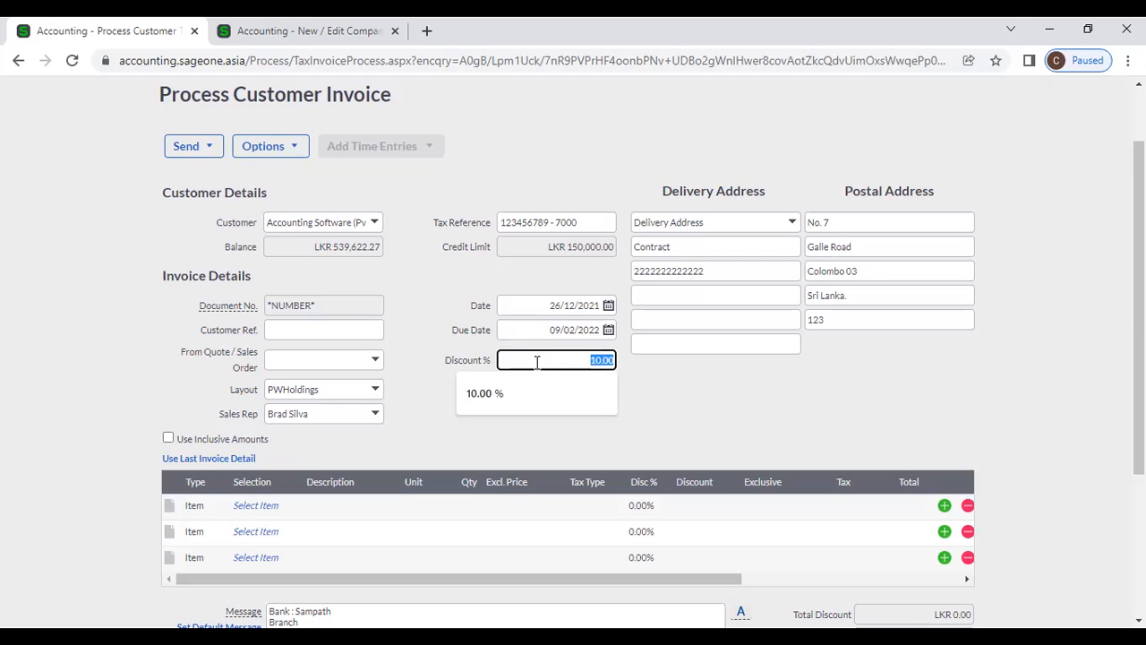
{"action": "left_click", "coordinate": [407, 202]}
In the other browser tab, open Accounting Software (Pvt) Ltd from the customer list, check its credit limit and return to the invoice
{"action": "left_click", "coordinate": [340, 36]}
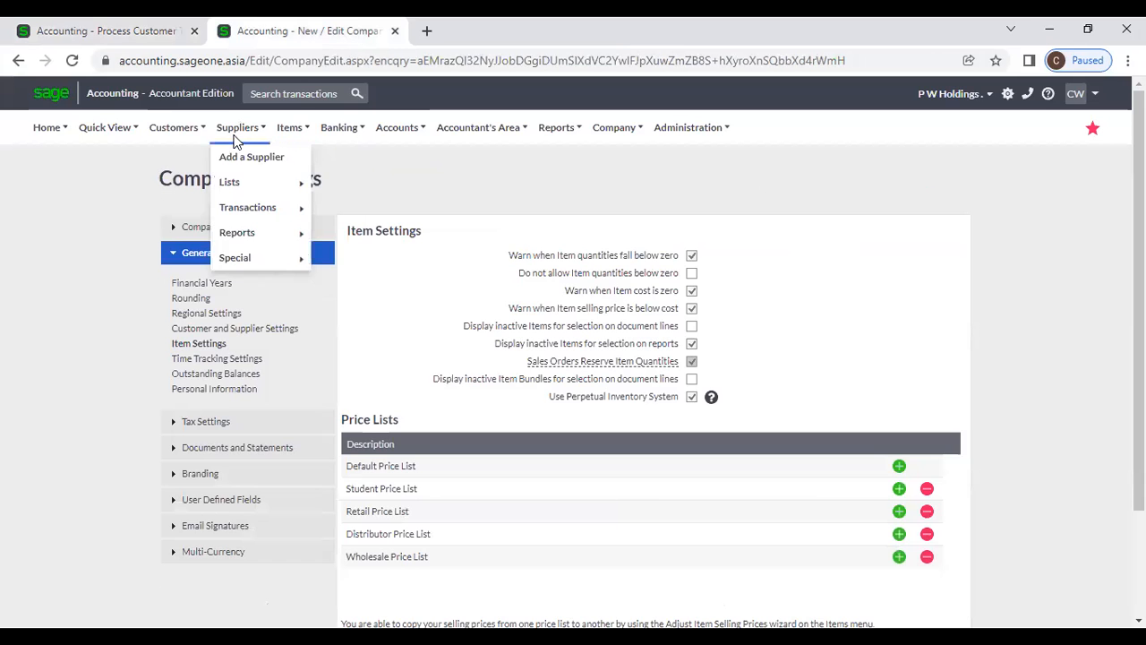
{"action": "mouse_move", "coordinate": [172, 133]}
{"action": "mouse_move", "coordinate": [182, 201]}
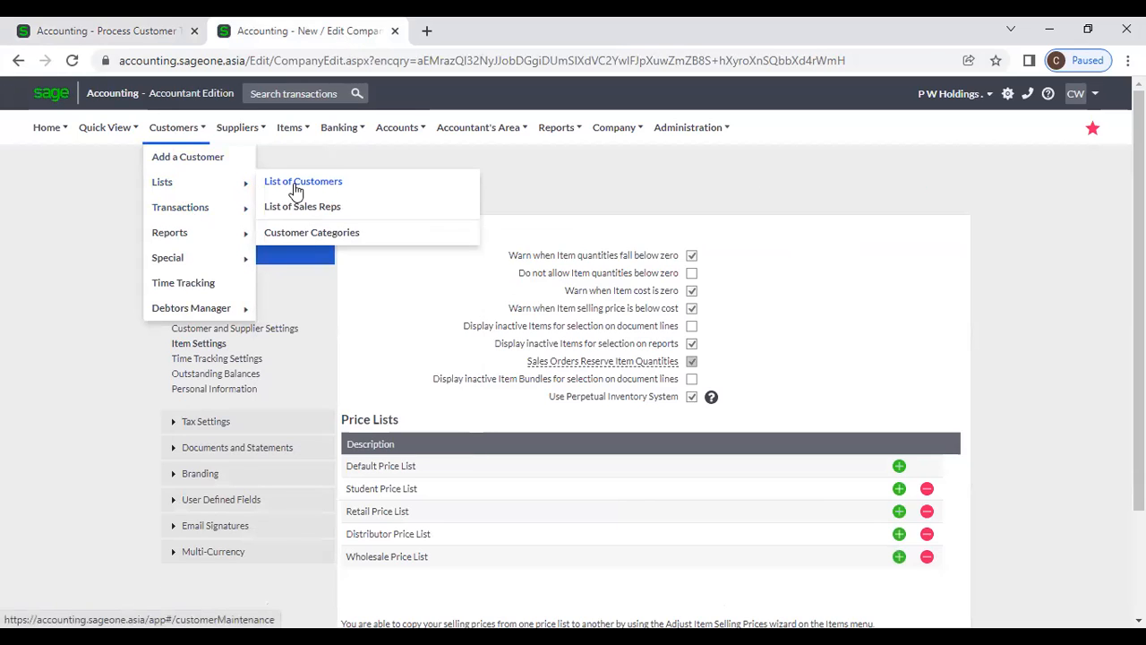
{"action": "left_click", "coordinate": [296, 188]}
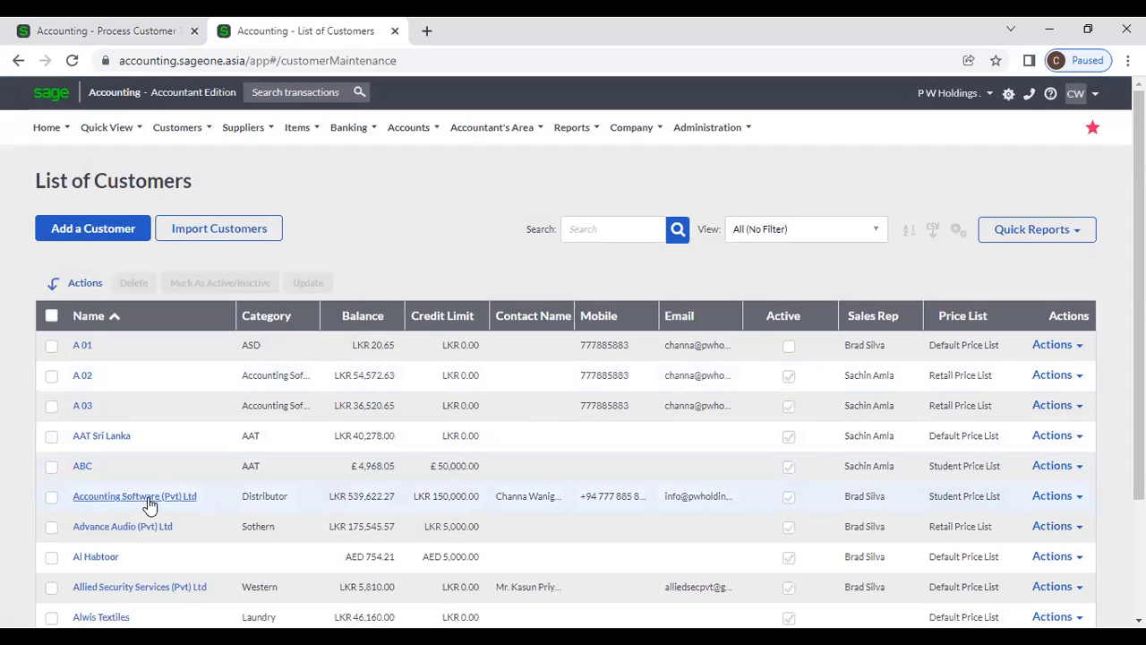
{"action": "left_click", "coordinate": [135, 497]}
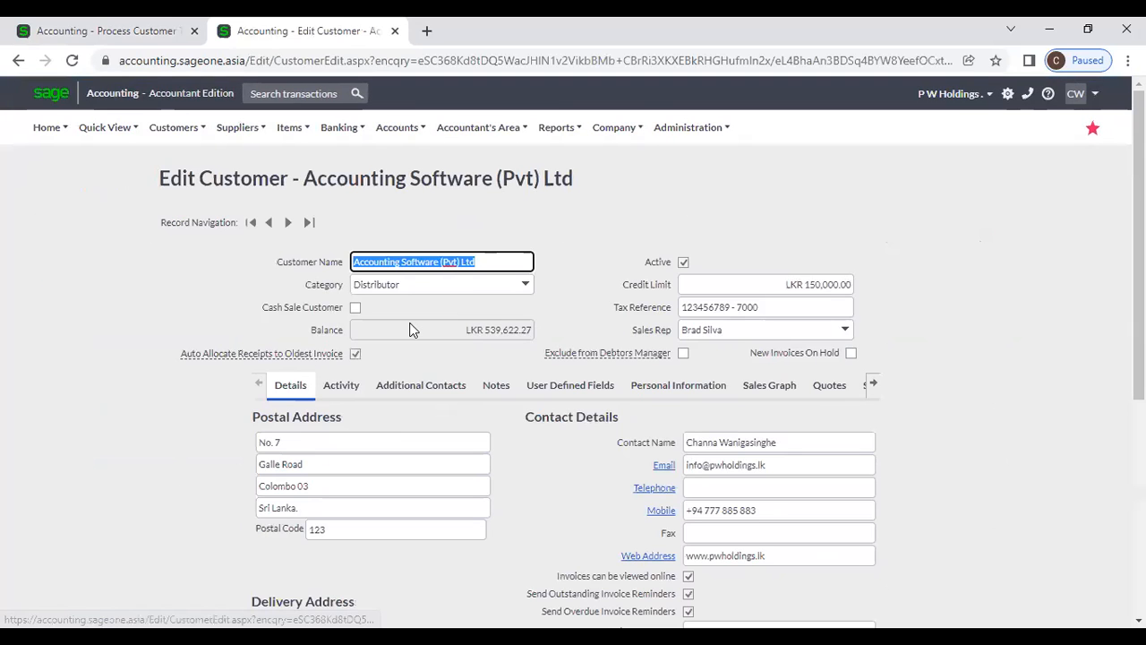
{"action": "left_click", "coordinate": [766, 285]}
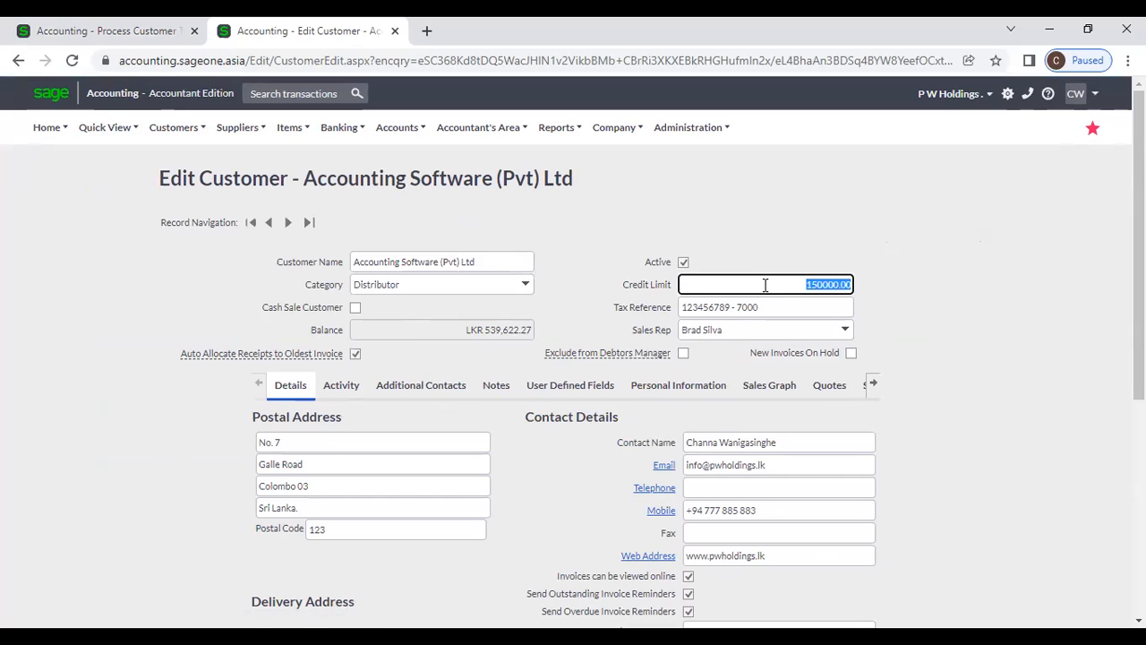
{"action": "left_click", "coordinate": [79, 33]}
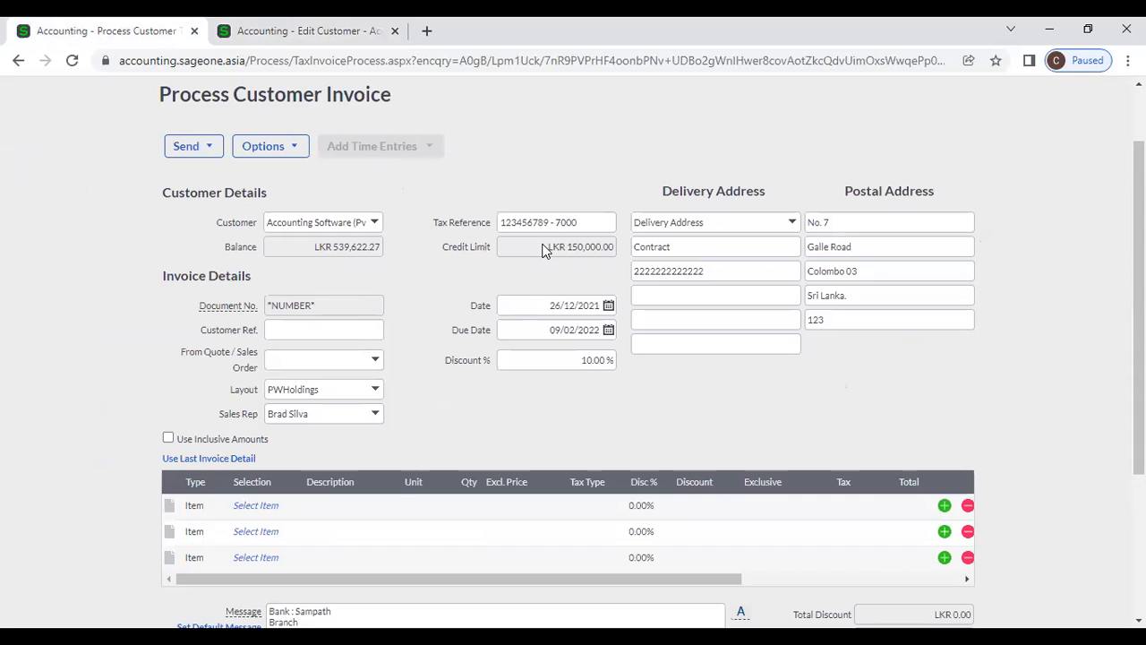
Compare the credit limit and due-date payment terms in the customer record with the credit limit and due date on the invoice
{"action": "left_click", "coordinate": [296, 34]}
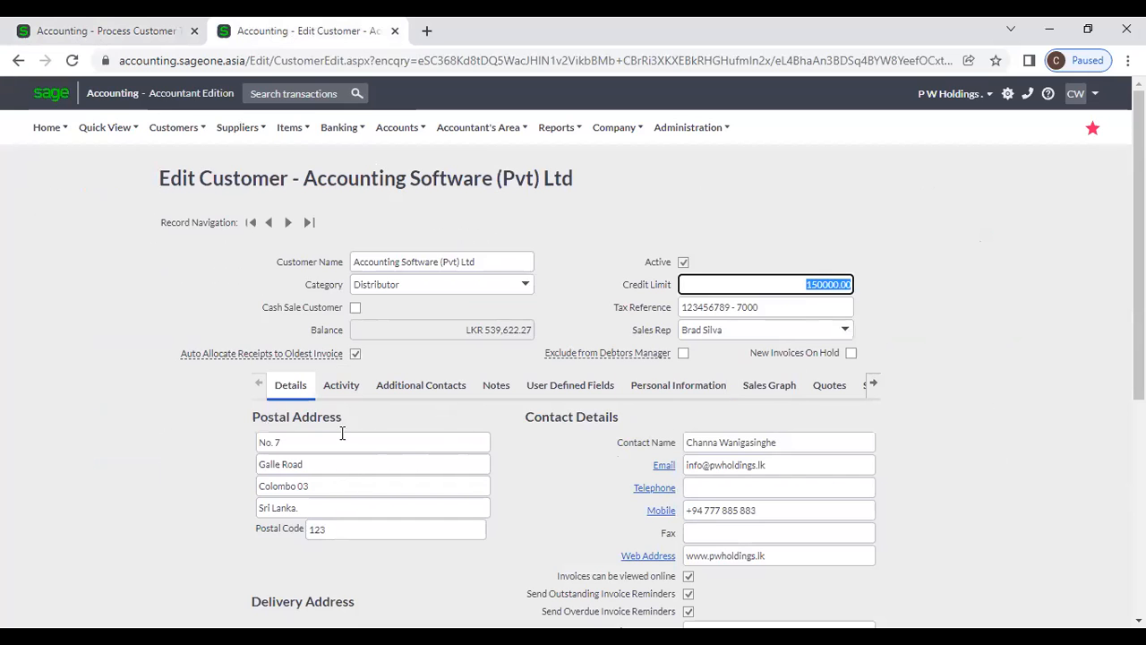
{"action": "left_click", "coordinate": [121, 32]}
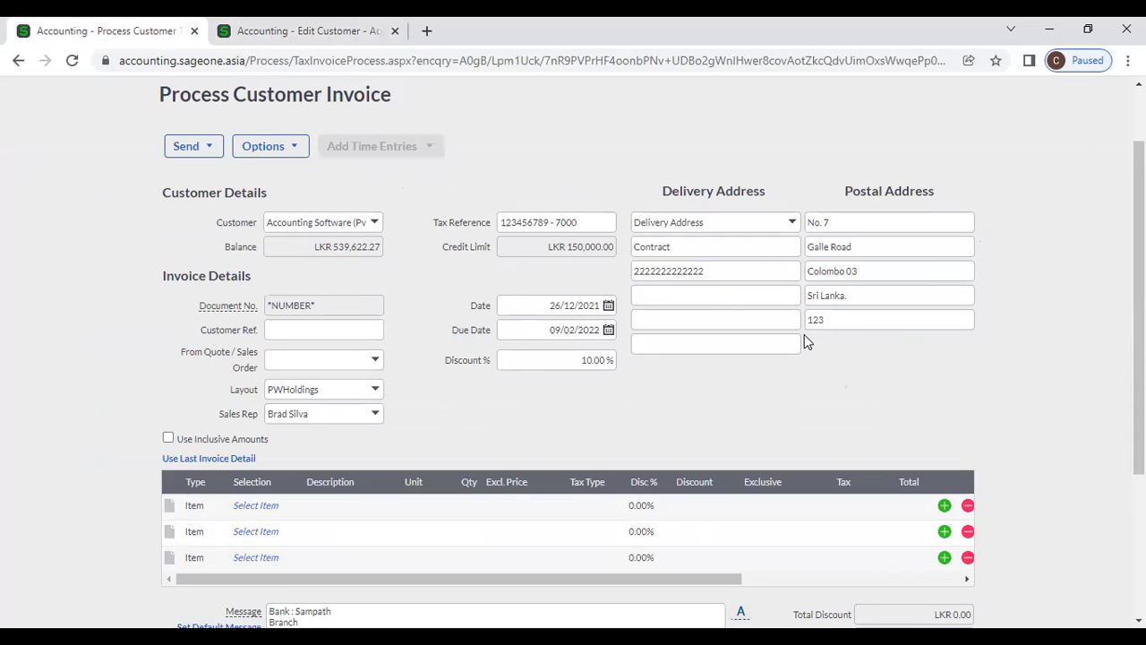
{"action": "left_click", "coordinate": [322, 30]}
{"action": "scroll", "coordinate": [727, 514], "scroll_direction": "down", "scroll_amount": 4}
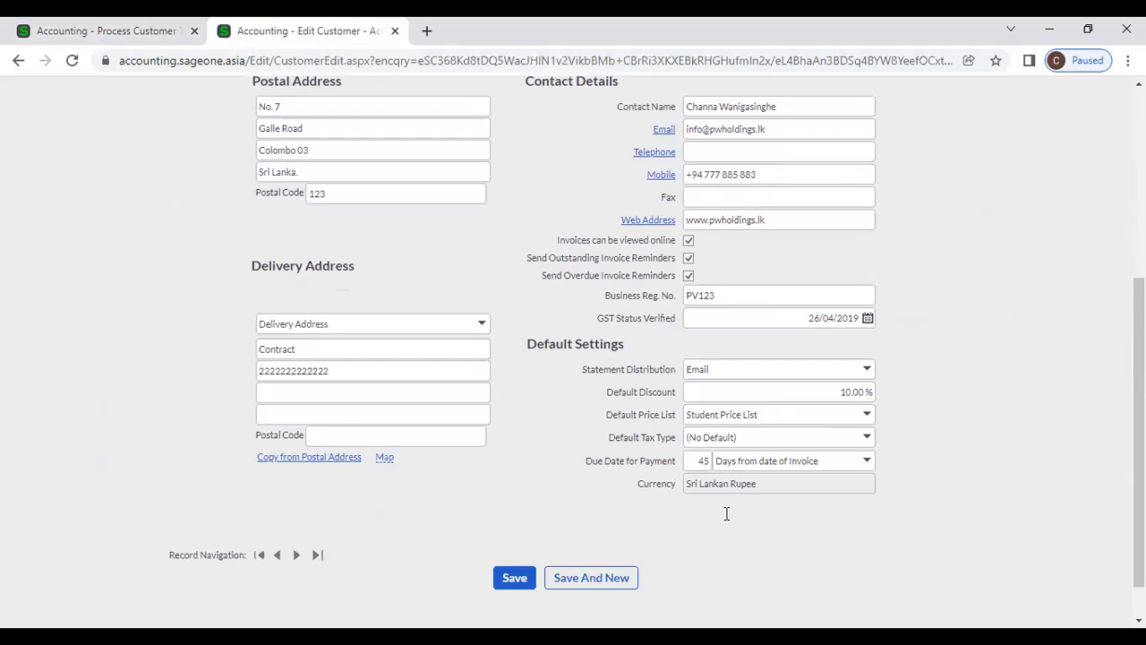
{"action": "double_click", "coordinate": [693, 462]}
{"action": "left_click", "coordinate": [115, 40]}
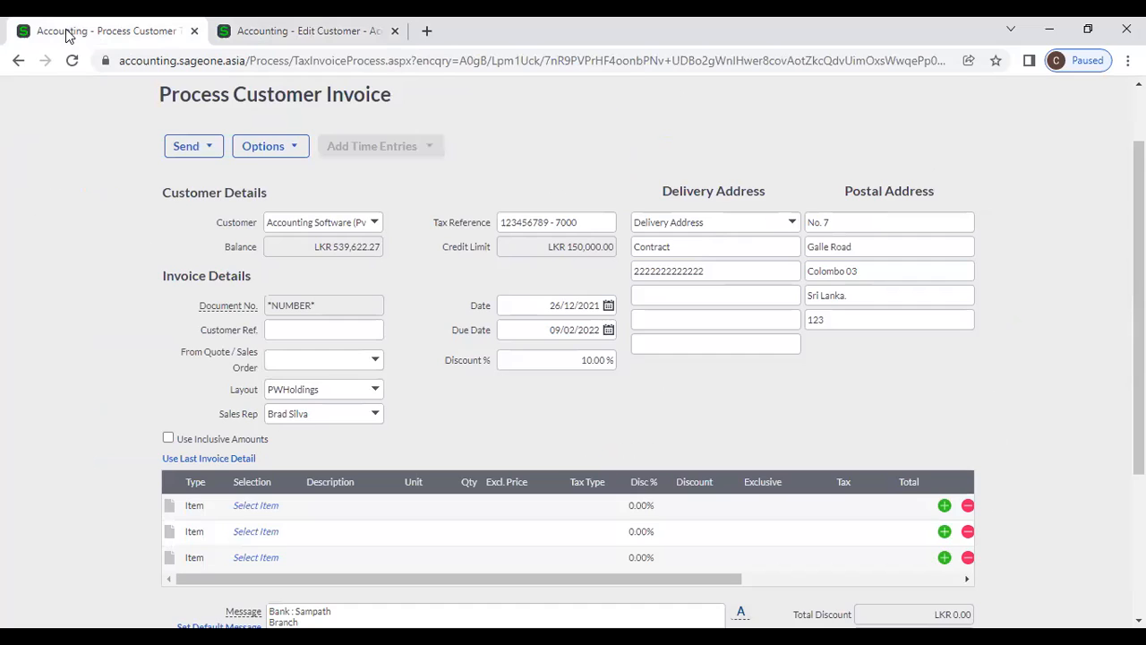
{"action": "left_click", "coordinate": [538, 333]}
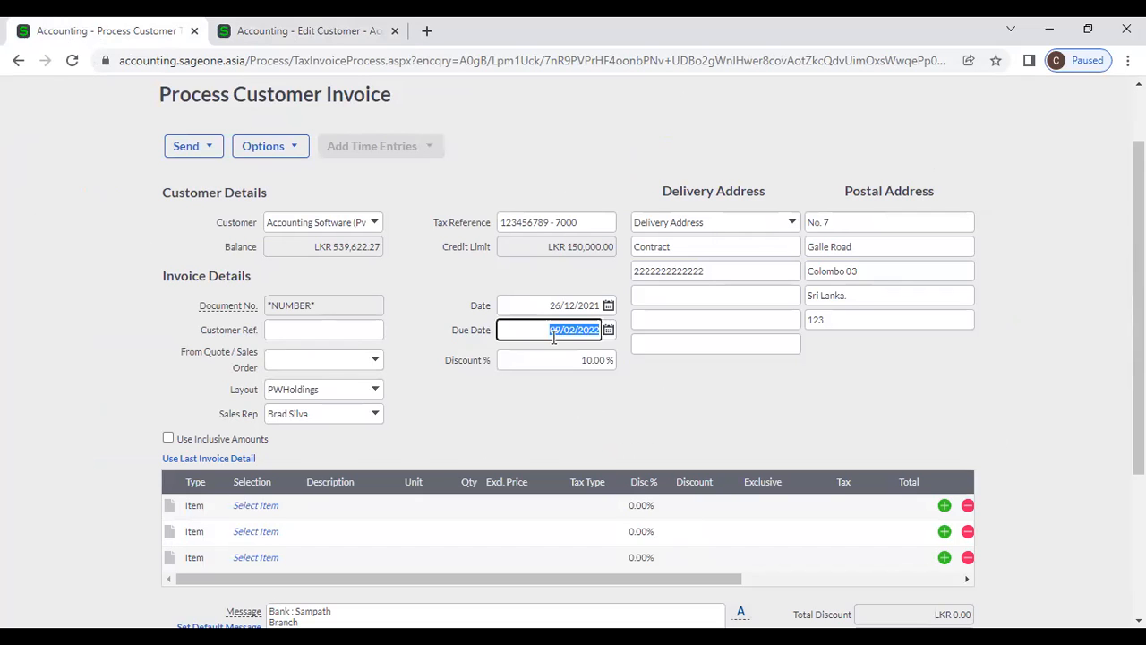
Compare the customer record's default discount with the discount percentage on the invoice, without editing either
{"action": "left_click", "coordinate": [332, 37]}
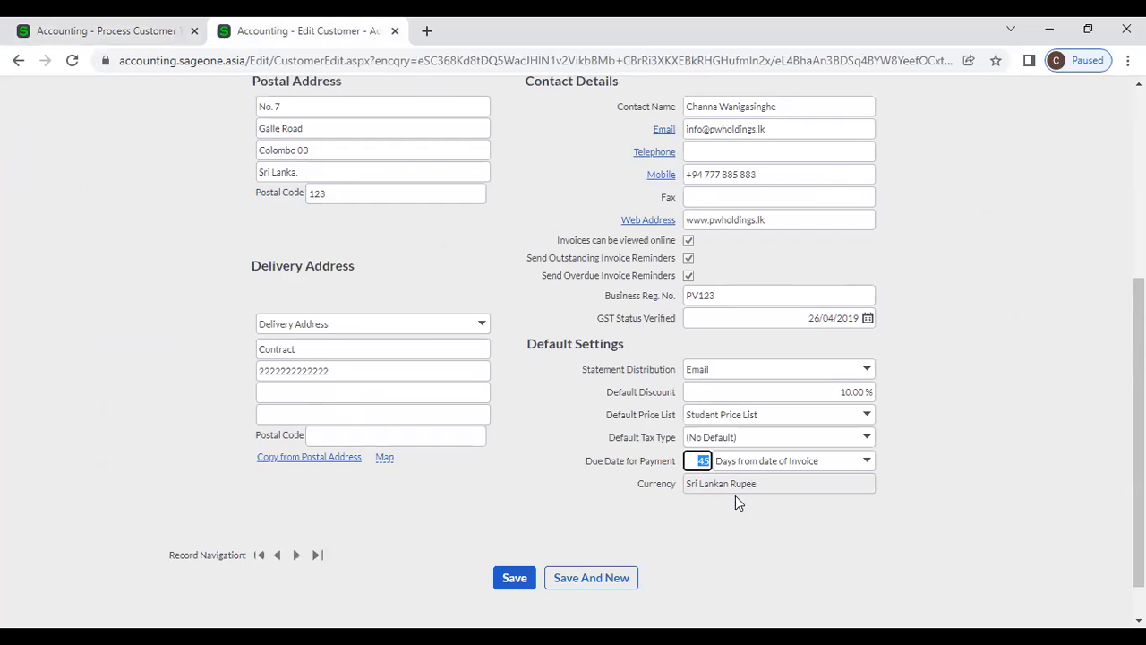
{"action": "left_click", "coordinate": [752, 387]}
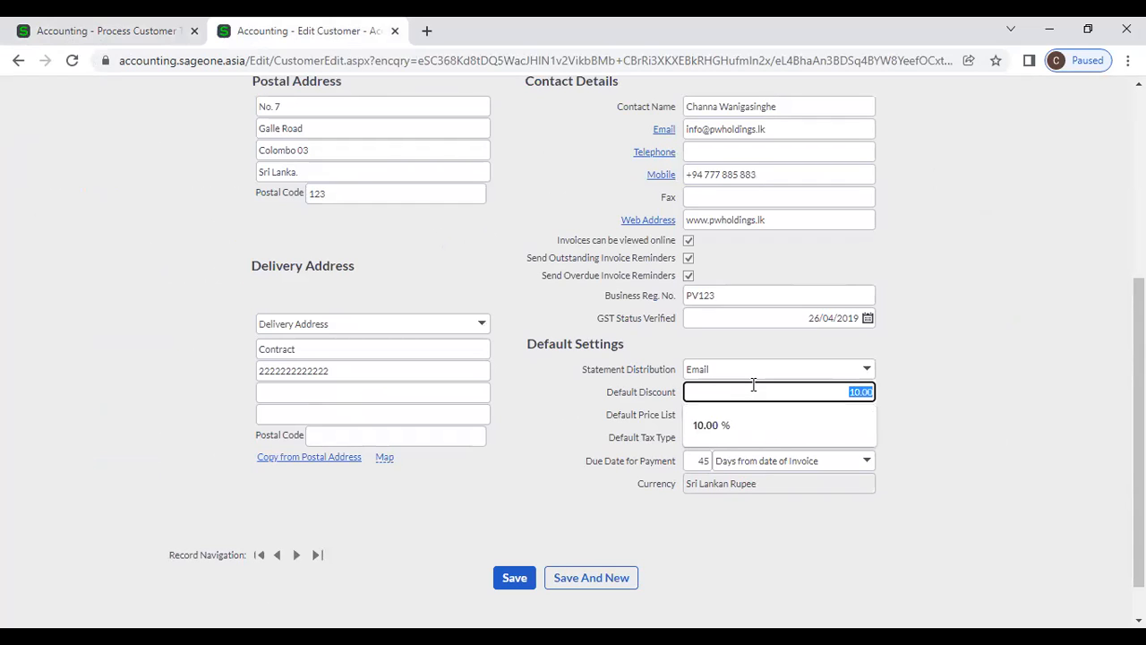
{"action": "left_click", "coordinate": [103, 31]}
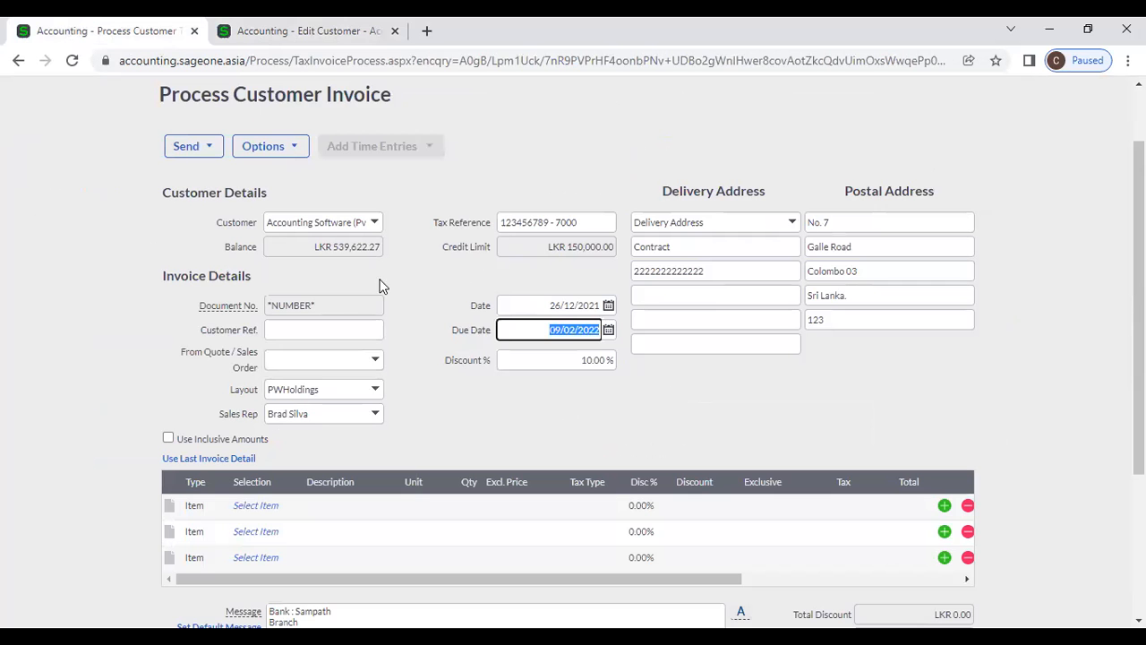
{"action": "left_click", "coordinate": [566, 361]}
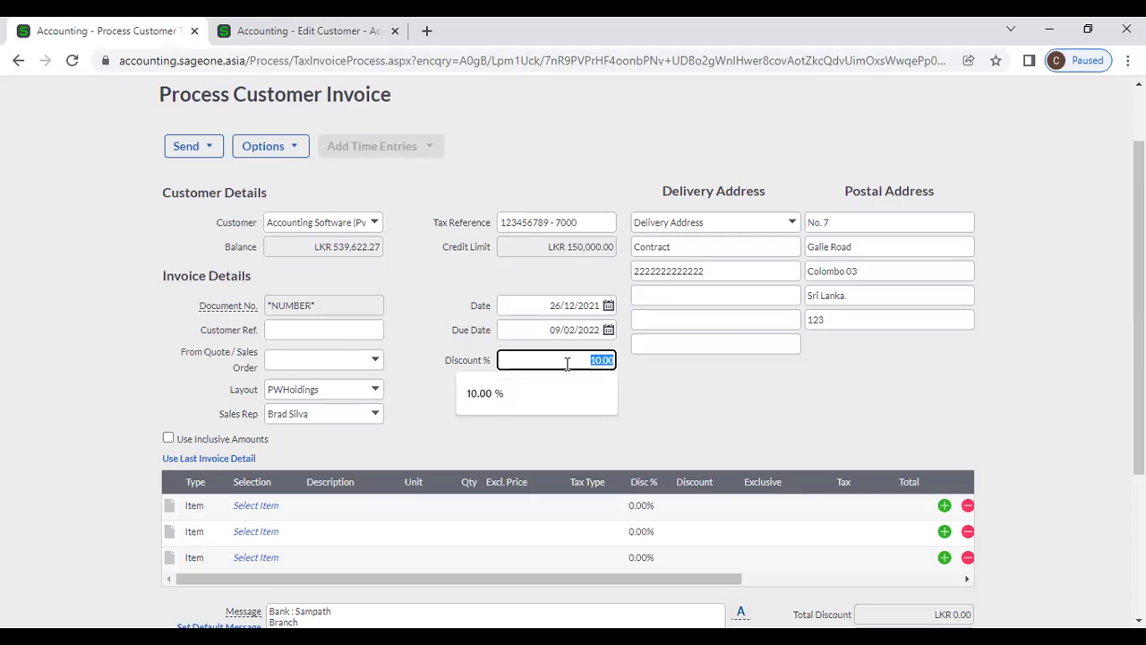
{"action": "left_click", "coordinate": [746, 416]}
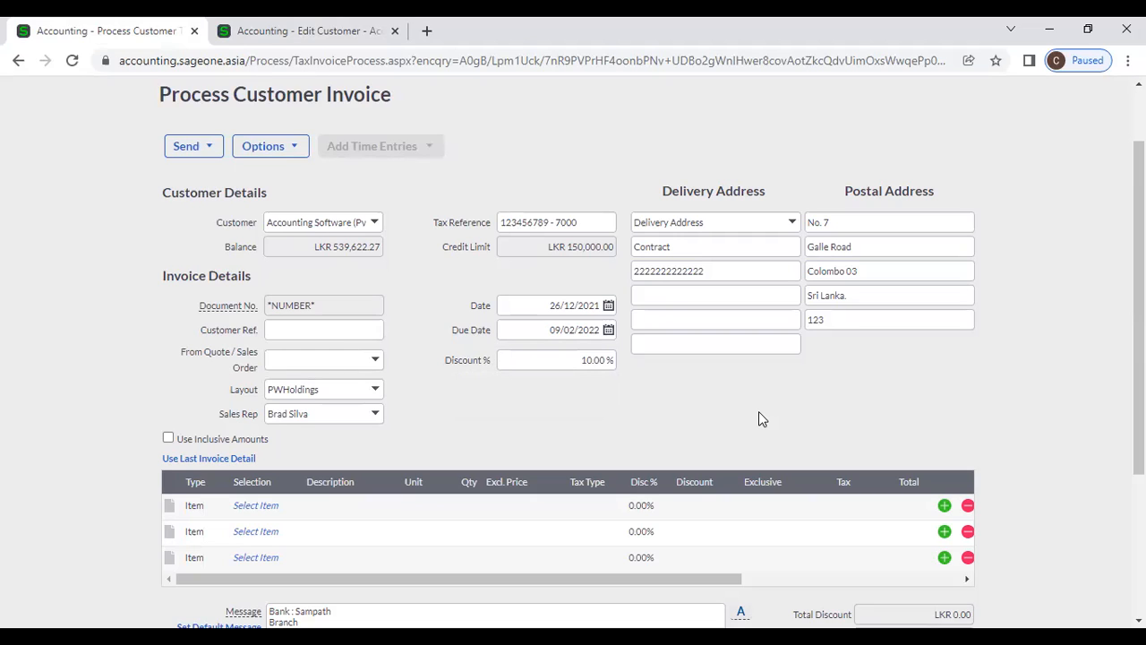
Set the invoice's first line to item 02-SSC-2539, the SONICWAVE 231C wireless access point
{"action": "scroll", "coordinate": [537, 455], "scroll_direction": "down", "scroll_amount": 1}
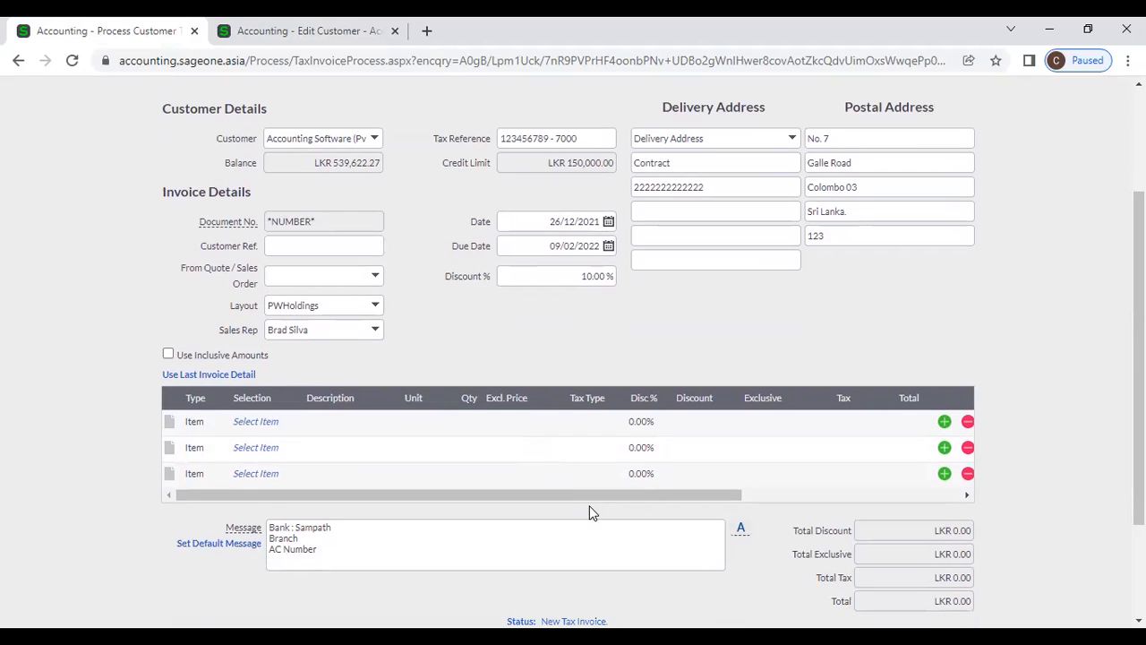
{"action": "left_click", "coordinate": [283, 426]}
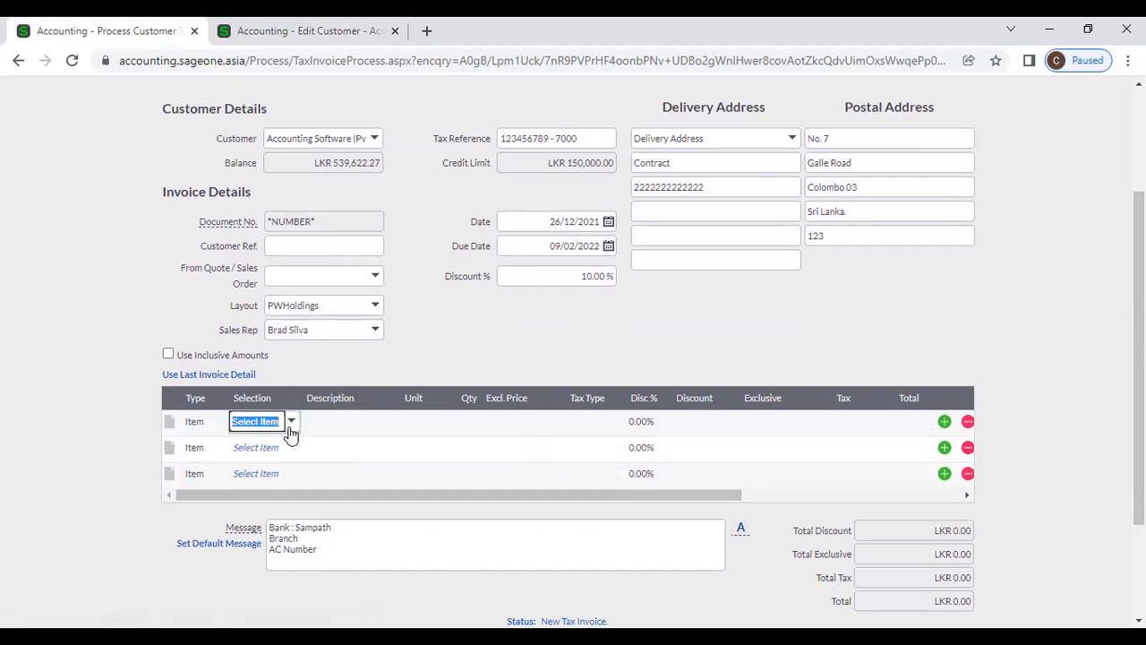
{"action": "left_click", "coordinate": [290, 428]}
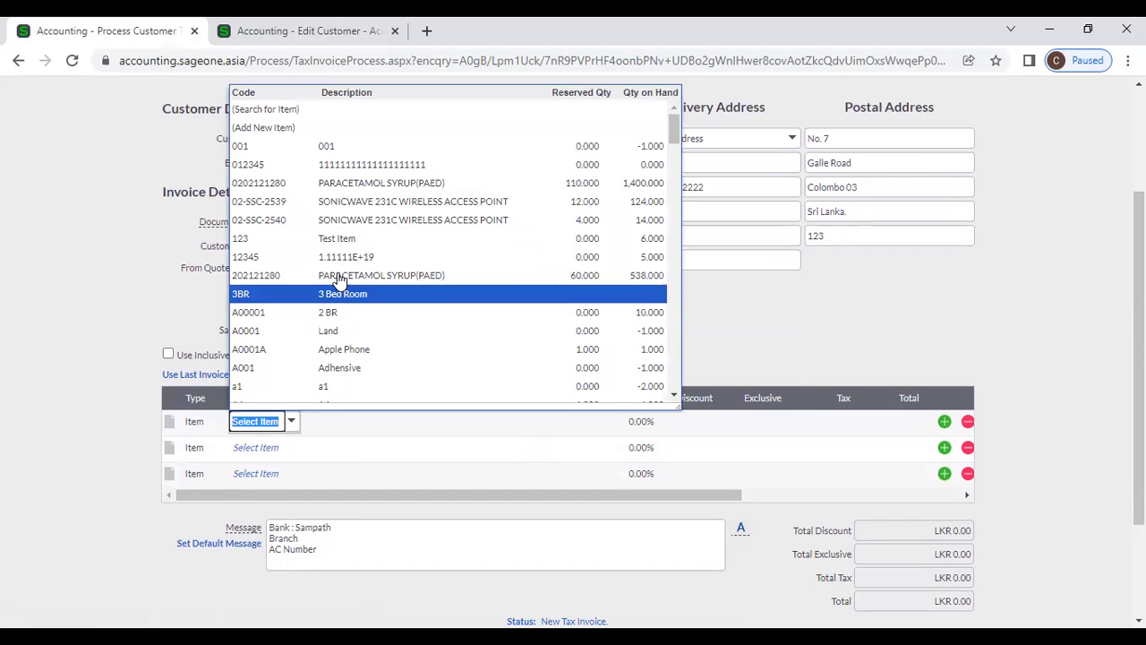
{"action": "left_click", "coordinate": [363, 205]}
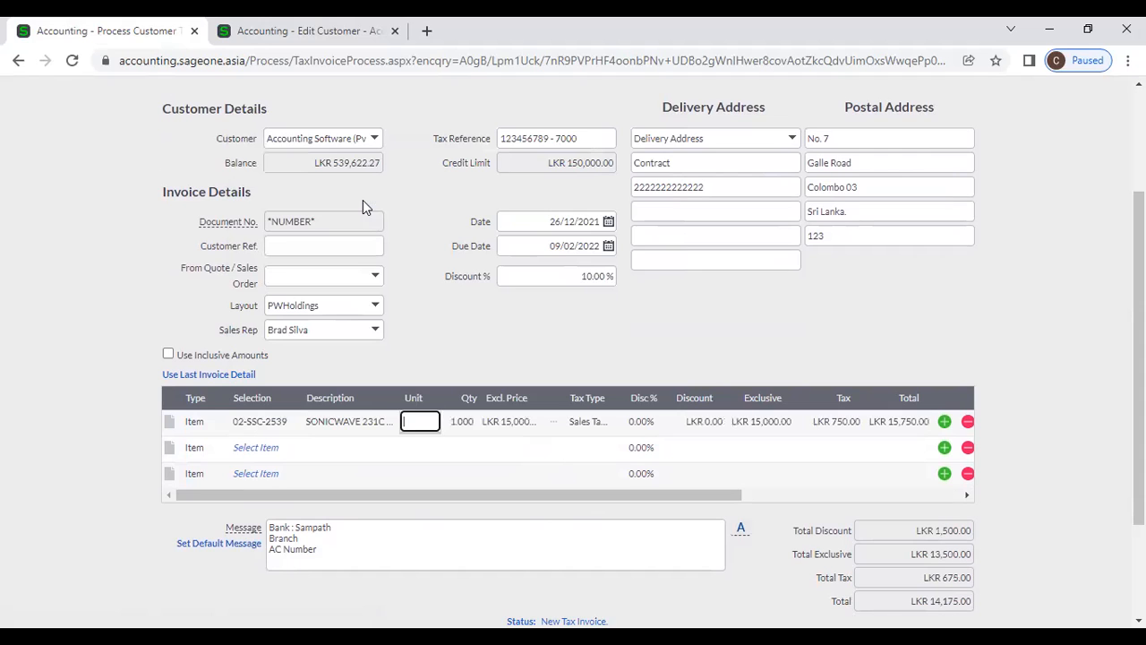
Replace the first line's item with SBCC, Sage Business Cloud Accounting, and set its exclusive price to 15000
{"action": "left_click", "coordinate": [281, 422]}
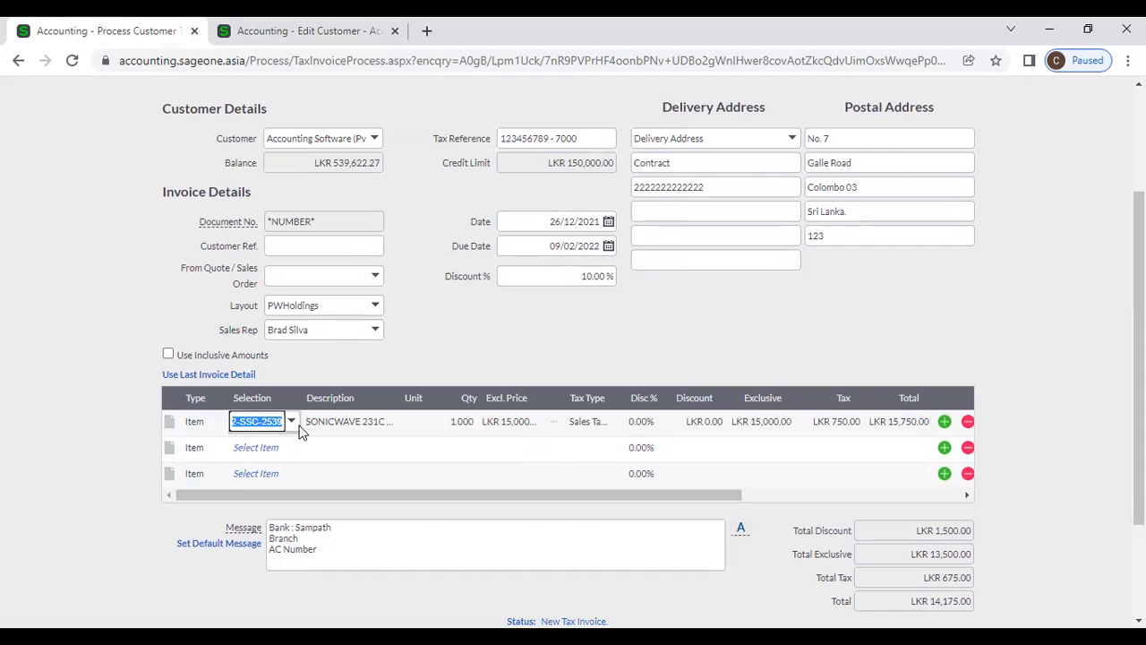
{"action": "left_click", "coordinate": [292, 422]}
{"action": "type", "text": "sa"}
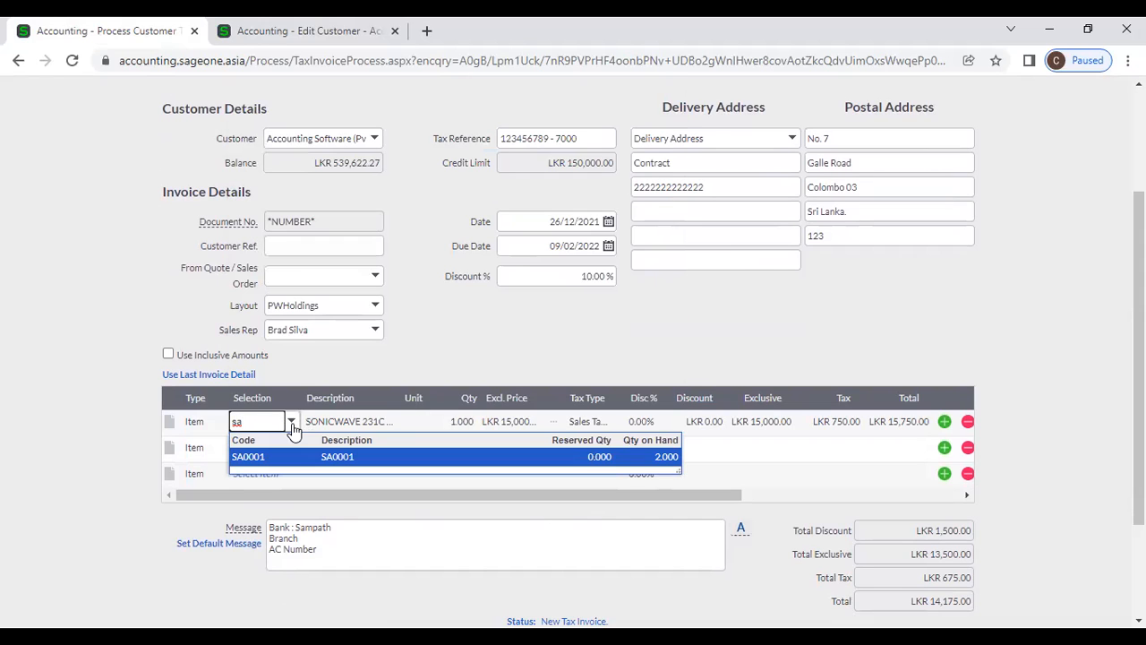
{"action": "key", "text": "BackSpace"}
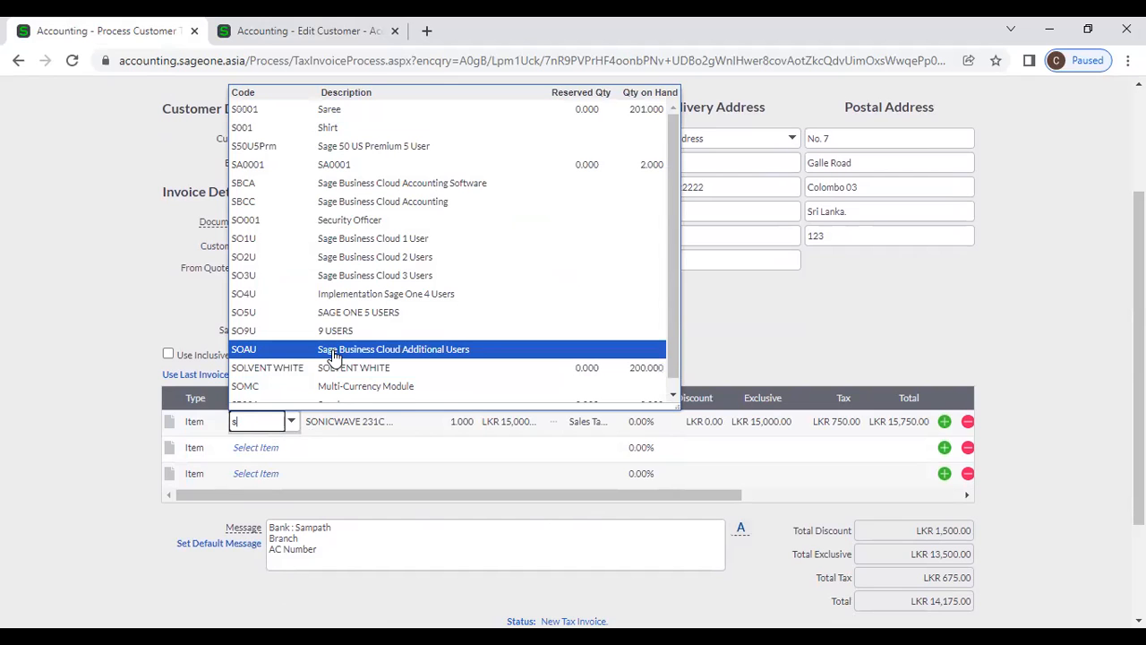
{"action": "left_click", "coordinate": [349, 202]}
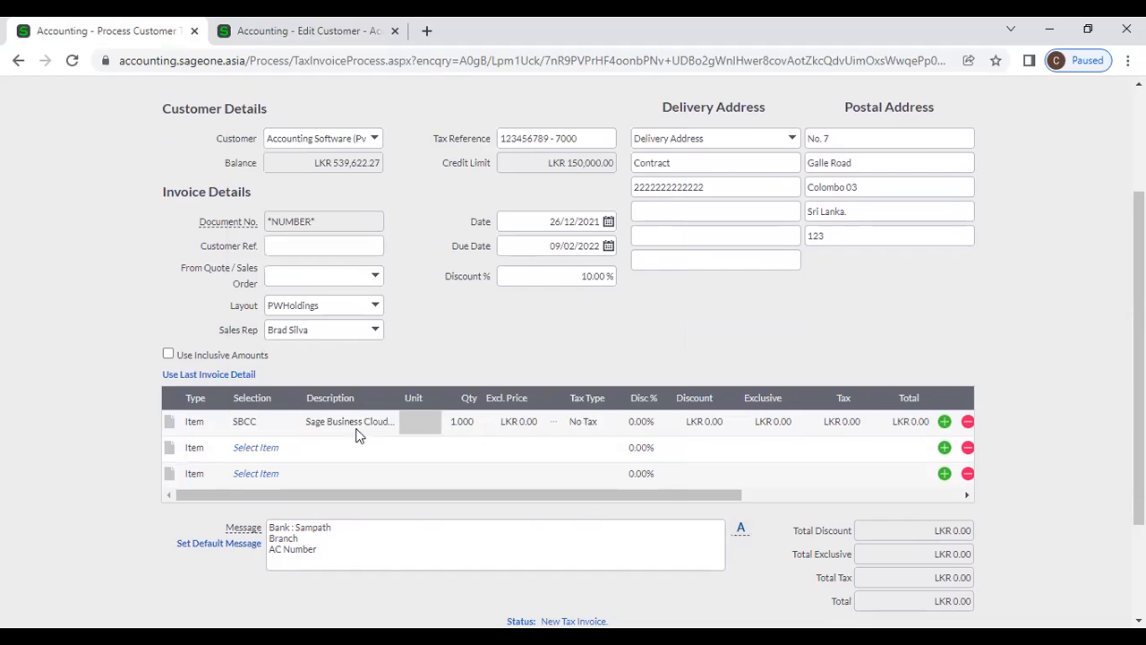
{"action": "key", "text": "Tab"}
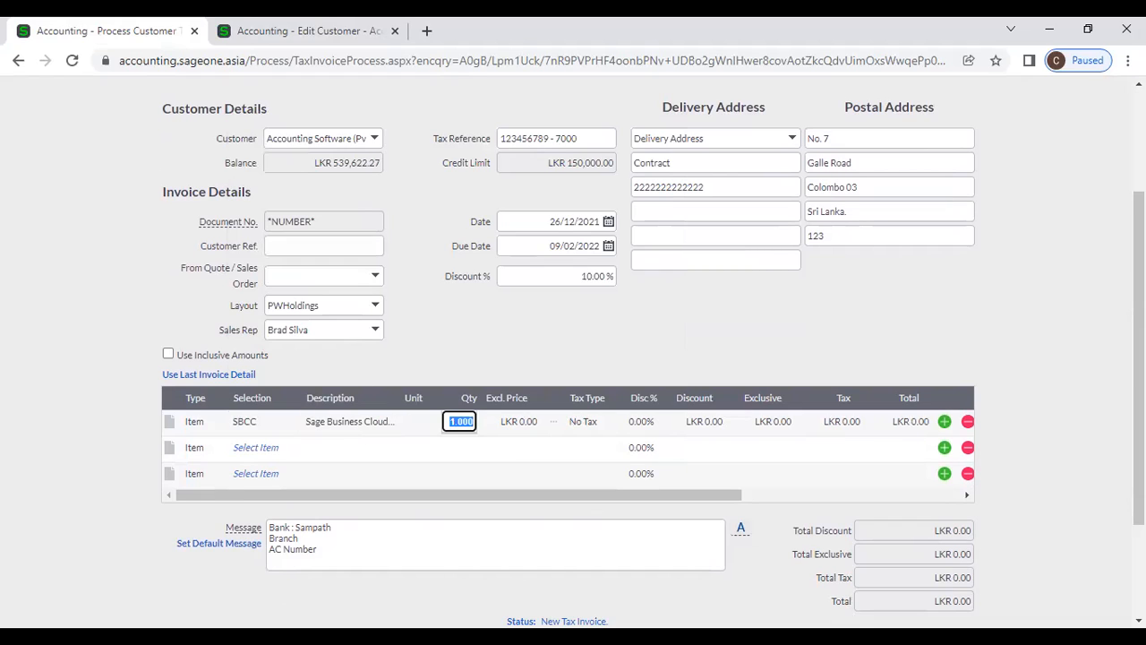
{"action": "key", "text": "Tab"}
{"action": "type", "text": "15000"}
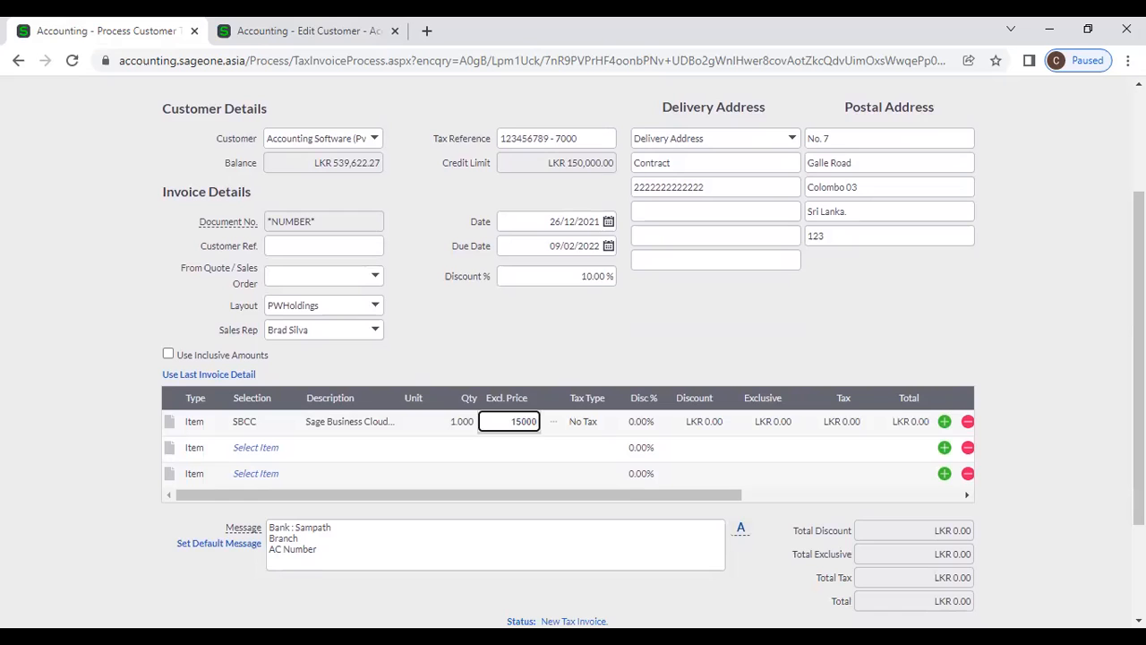
{"action": "key", "text": "Tab"}
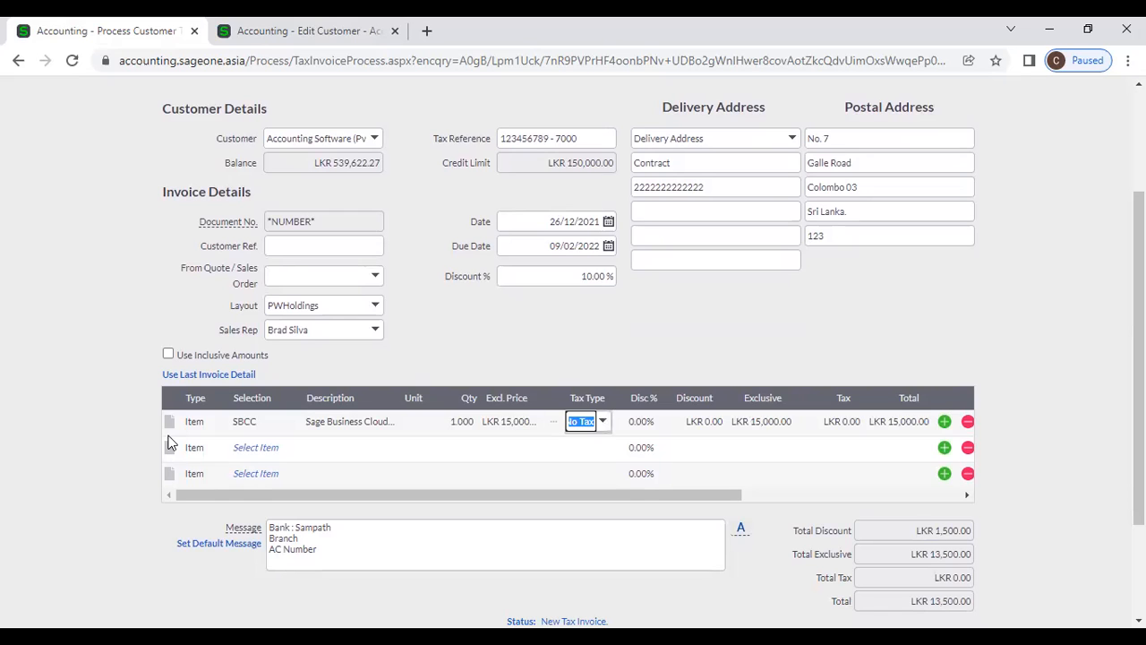
Change the first invoice line's item from SBCC to 02-SSC-2539, SONICWAVE 231C WIRELESS ACCESS POINT
{"action": "left_click", "coordinate": [288, 427]}
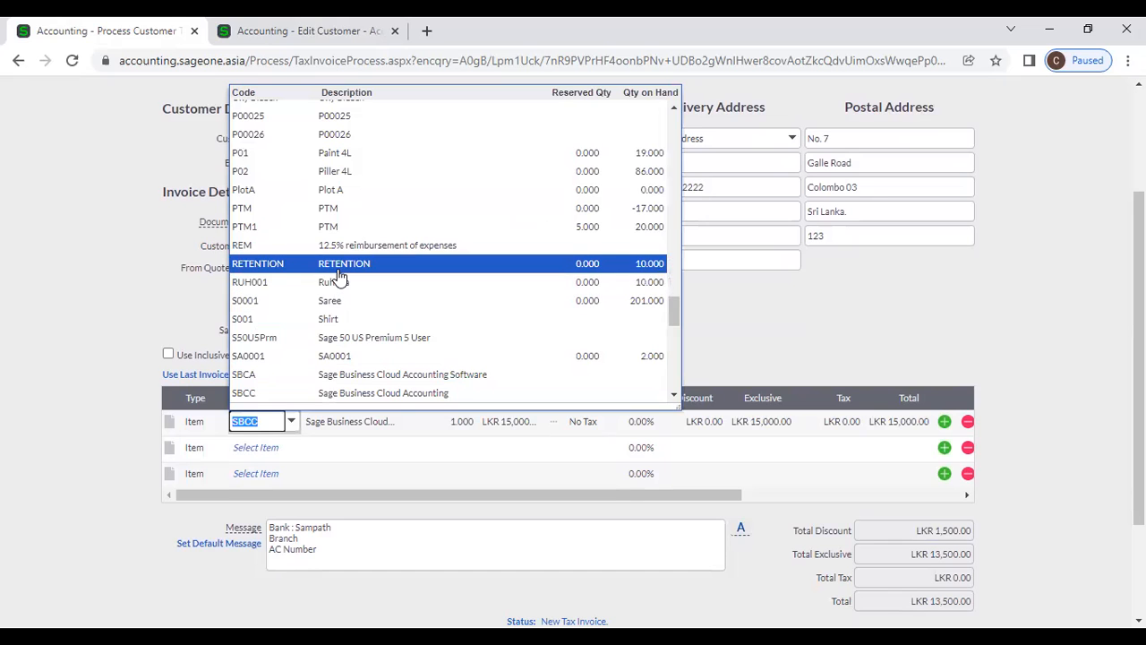
{"action": "scroll", "coordinate": [339, 276], "scroll_direction": "up", "scroll_amount": 15}
{"action": "scroll", "coordinate": [338, 276], "scroll_direction": "up", "scroll_amount": 12}
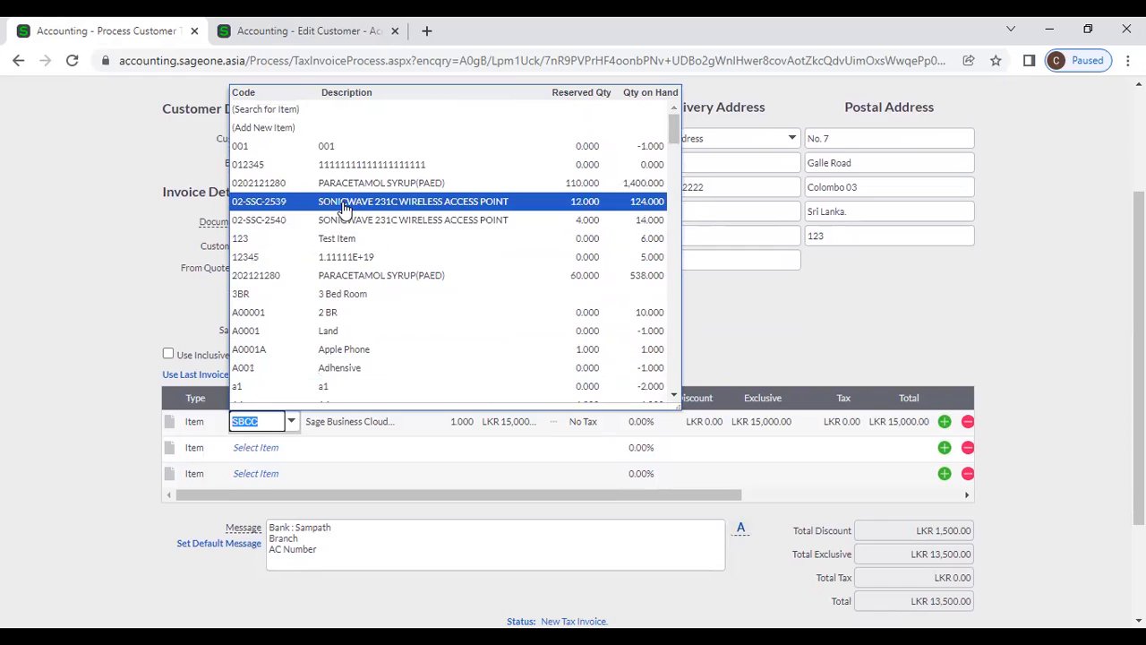
{"action": "left_click", "coordinate": [349, 206]}
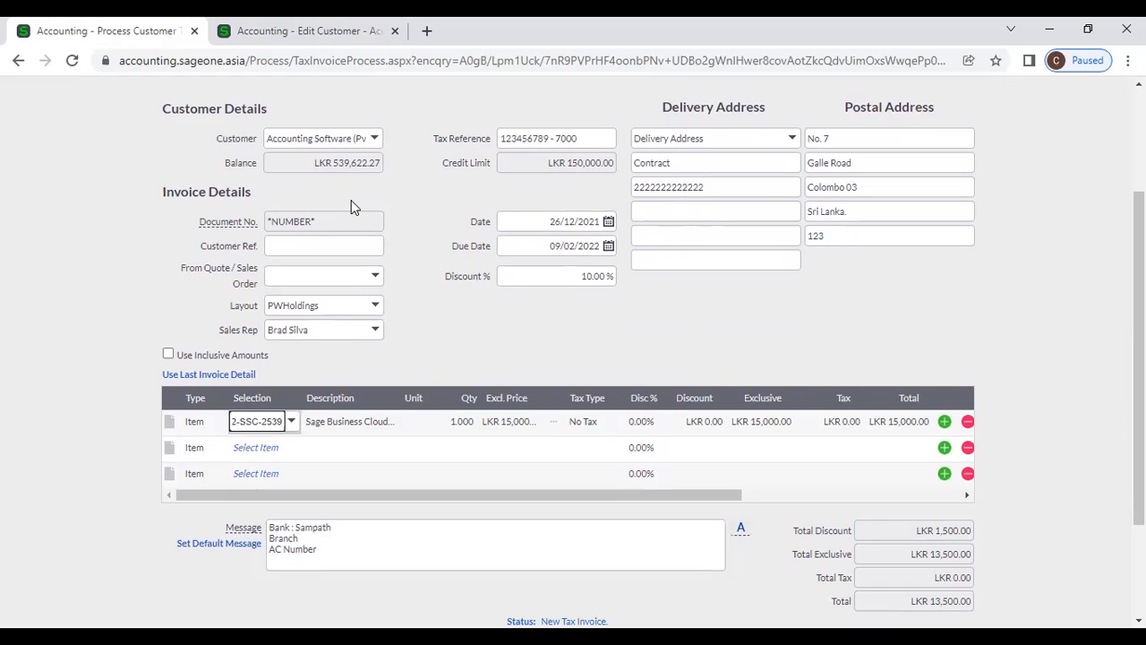
Examine the reserved and on-hand quantities in the first line's item list, widening the list, and close it without changing the item
{"action": "left_click", "coordinate": [275, 428]}
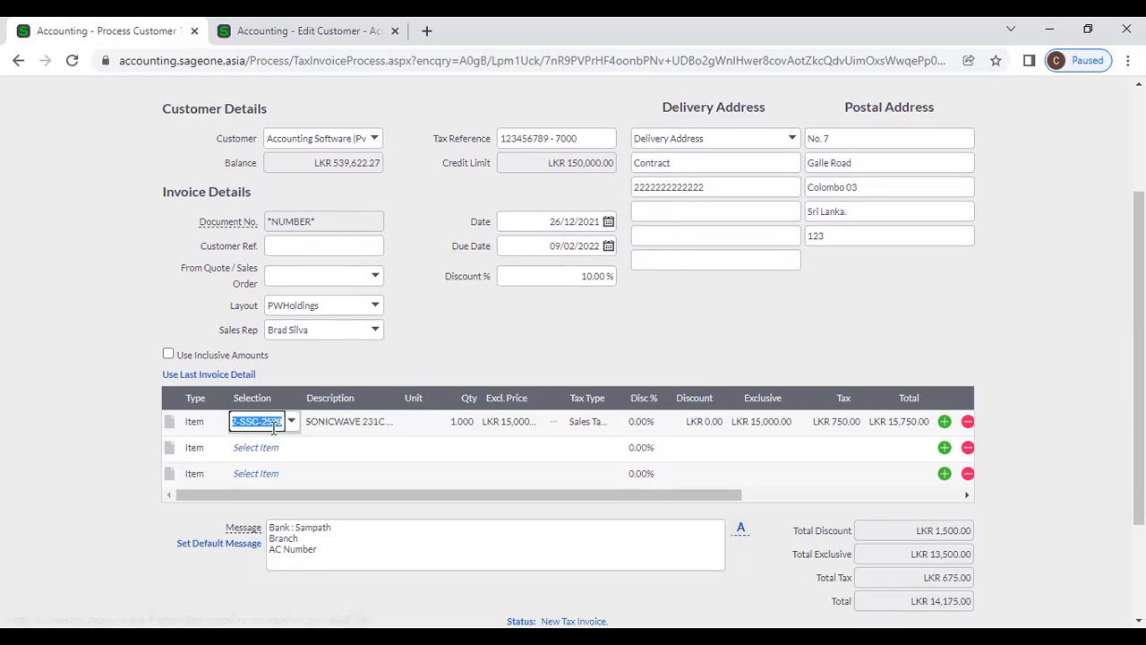
{"action": "left_click", "coordinate": [291, 425]}
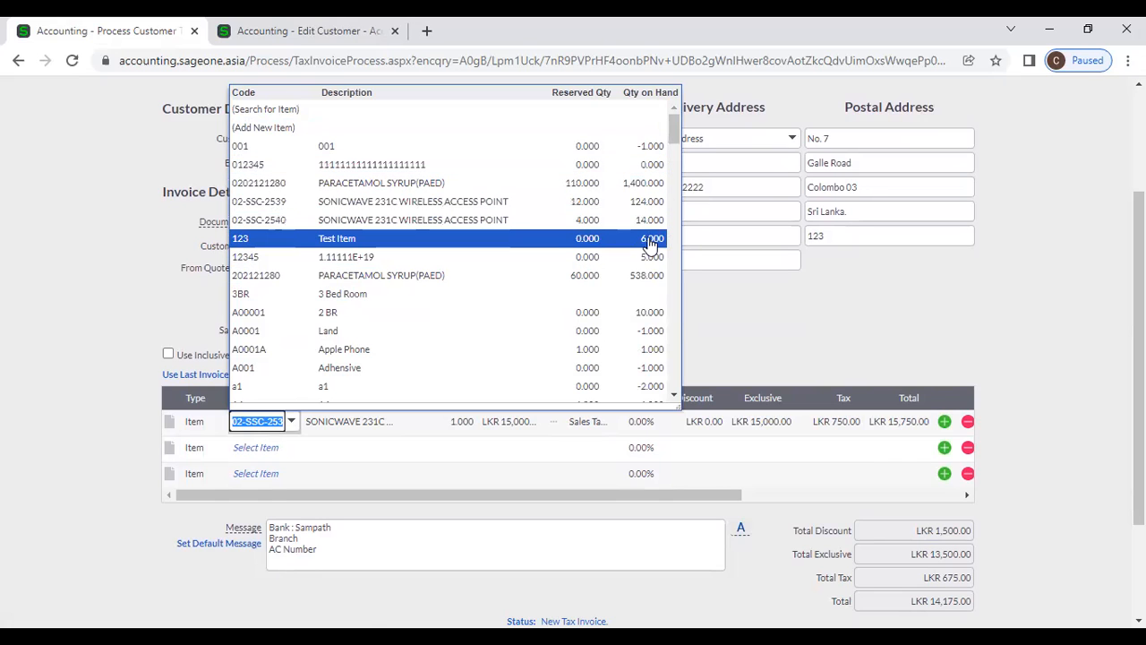
{"action": "scroll", "coordinate": [658, 329], "scroll_direction": "down", "scroll_amount": 10}
{"action": "scroll", "coordinate": [658, 329], "scroll_direction": "down", "scroll_amount": 12}
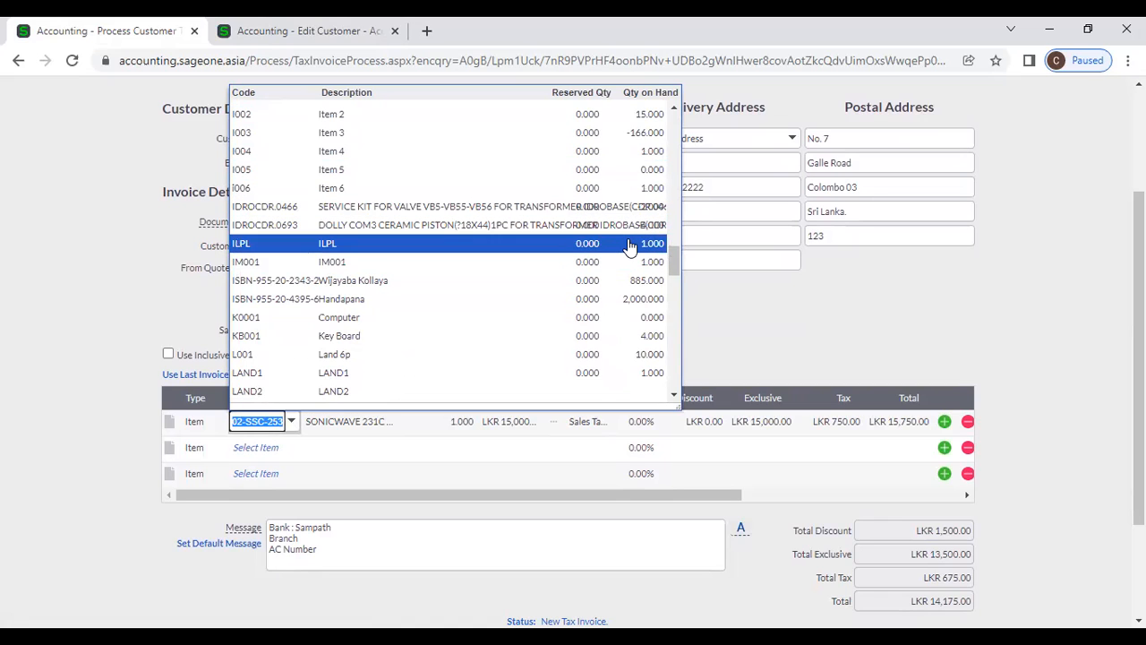
{"action": "left_click_drag", "start_coordinate": [680, 415], "coordinate": [927, 402]}
{"action": "scroll", "coordinate": [811, 320], "scroll_direction": "down", "scroll_amount": 5}
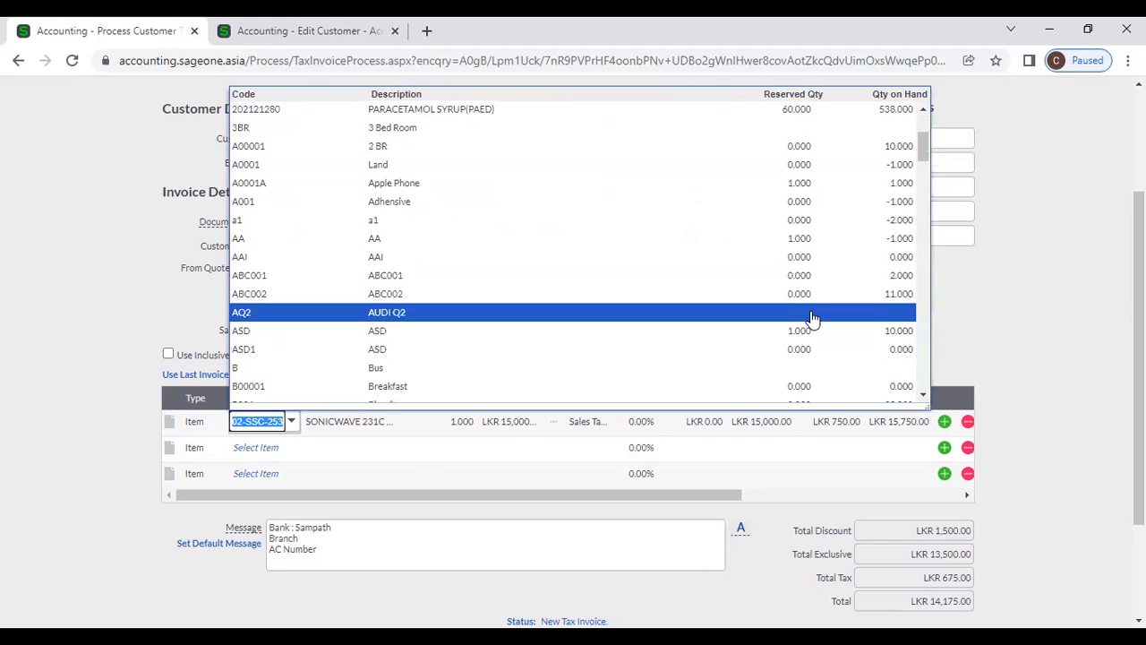
{"action": "scroll", "coordinate": [812, 320], "scroll_direction": "up", "scroll_amount": 6}
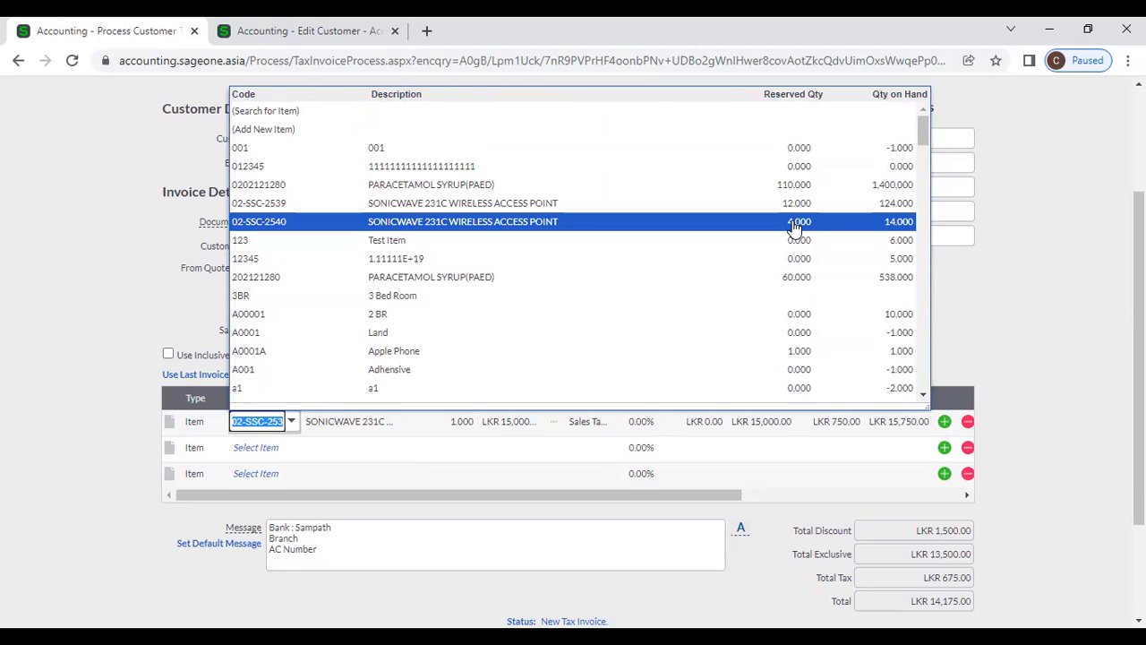
{"action": "scroll", "coordinate": [785, 229], "scroll_direction": "down", "scroll_amount": 3}
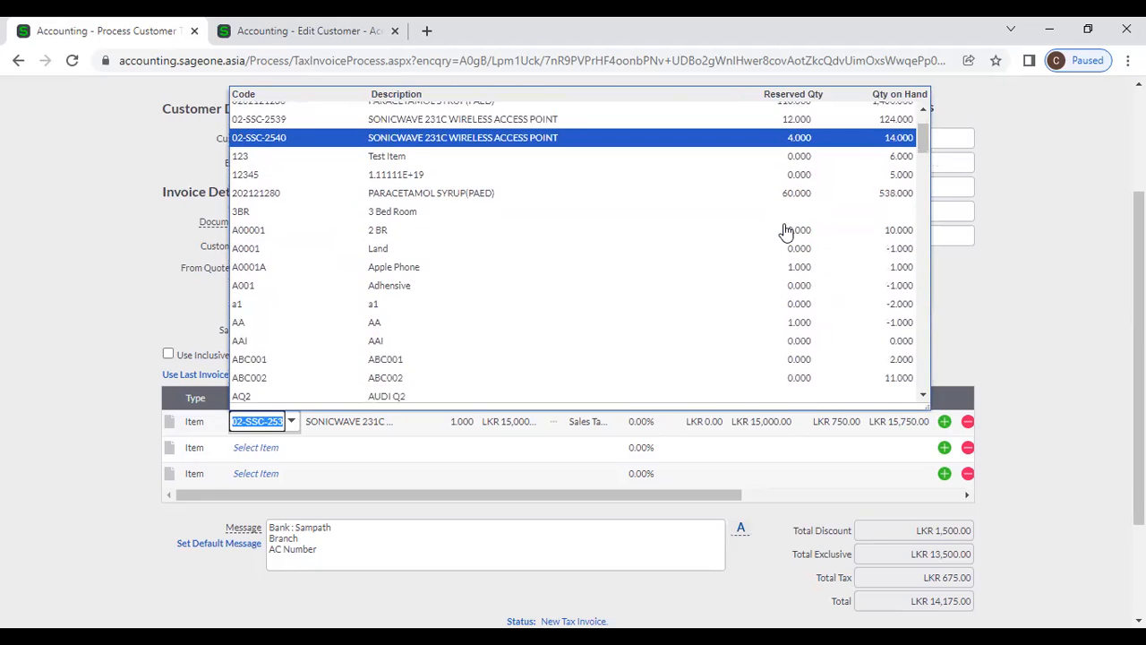
{"action": "scroll", "coordinate": [745, 317], "scroll_direction": "down", "scroll_amount": 3}
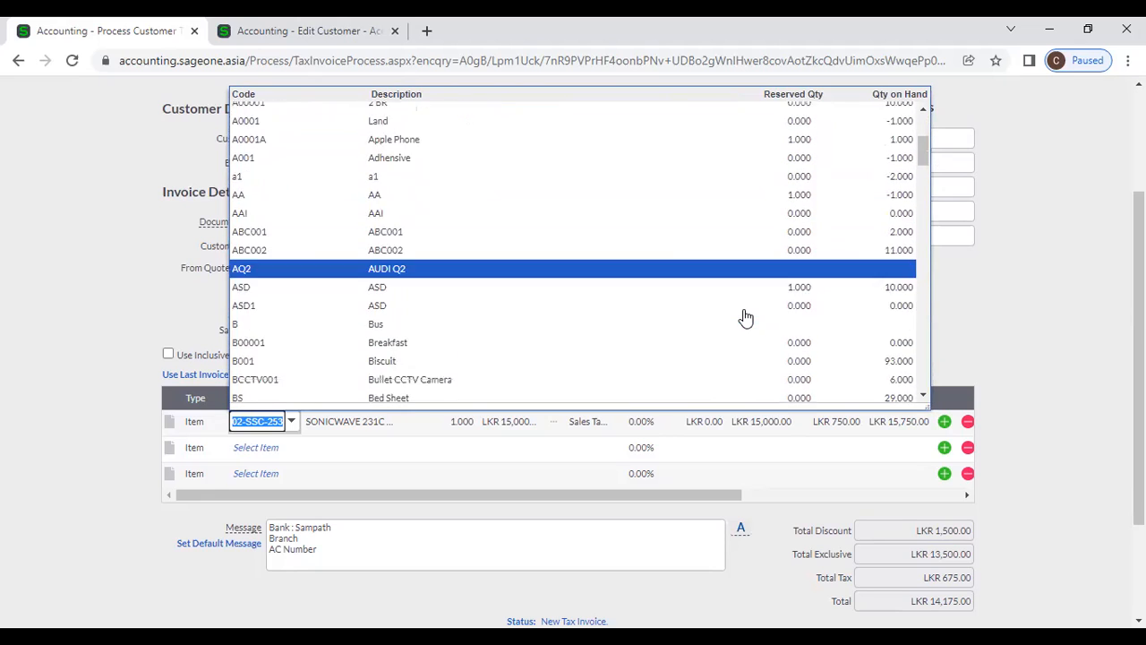
{"action": "scroll", "coordinate": [734, 226], "scroll_direction": "down", "scroll_amount": 2}
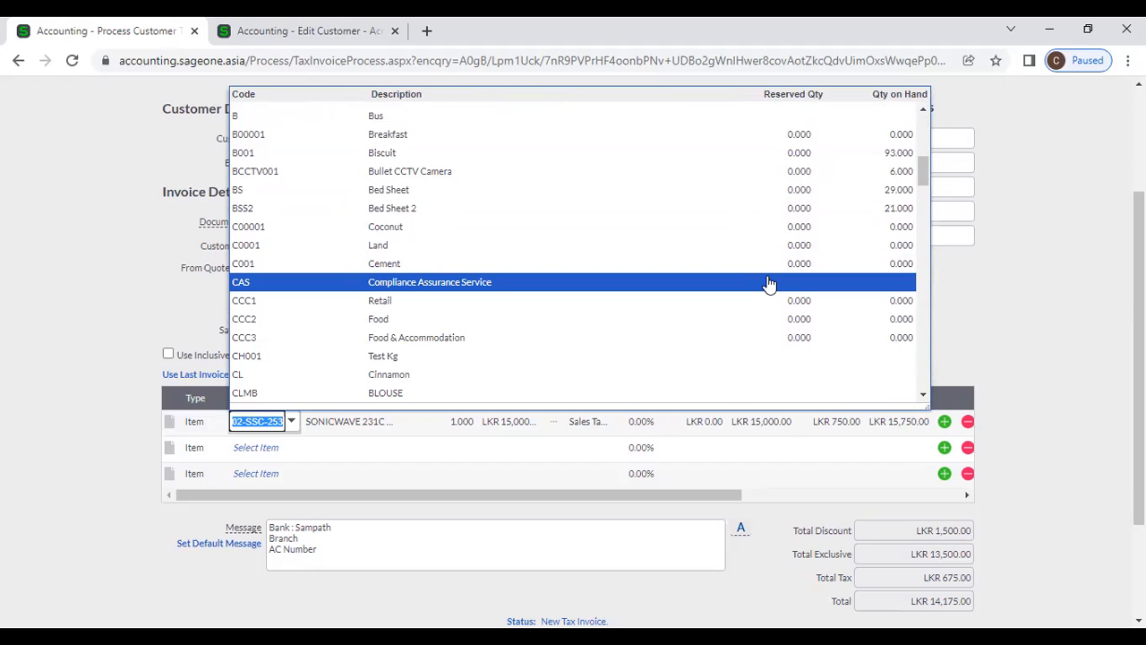
{"action": "scroll", "coordinate": [769, 312], "scroll_direction": "down", "scroll_amount": 4}
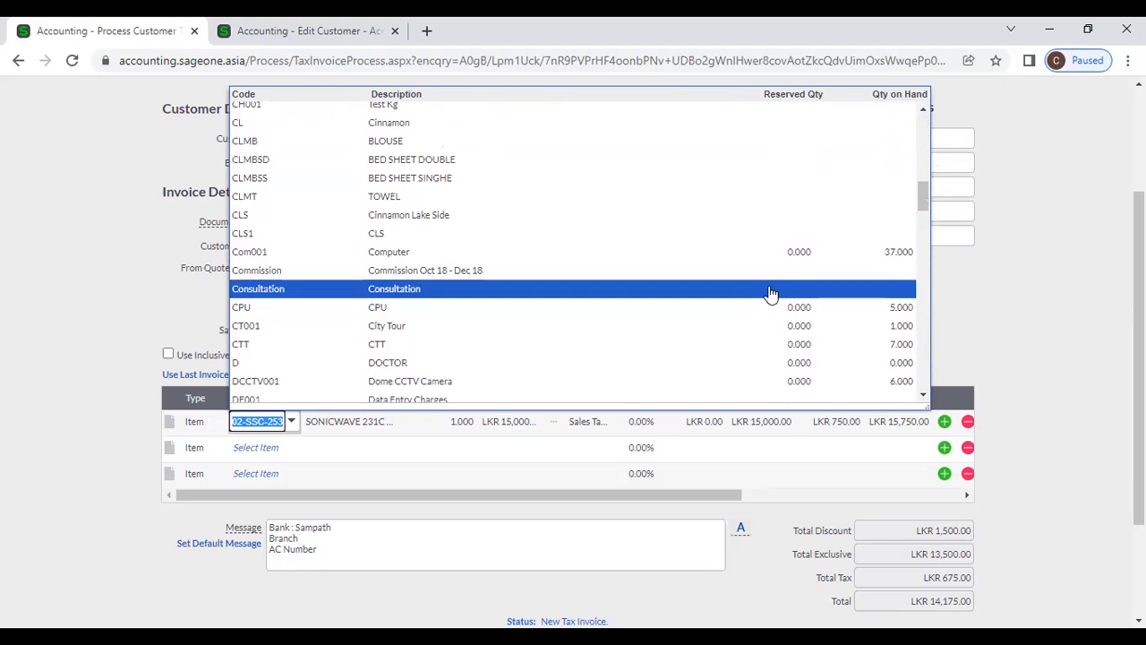
{"action": "left_click", "coordinate": [1010, 311]}
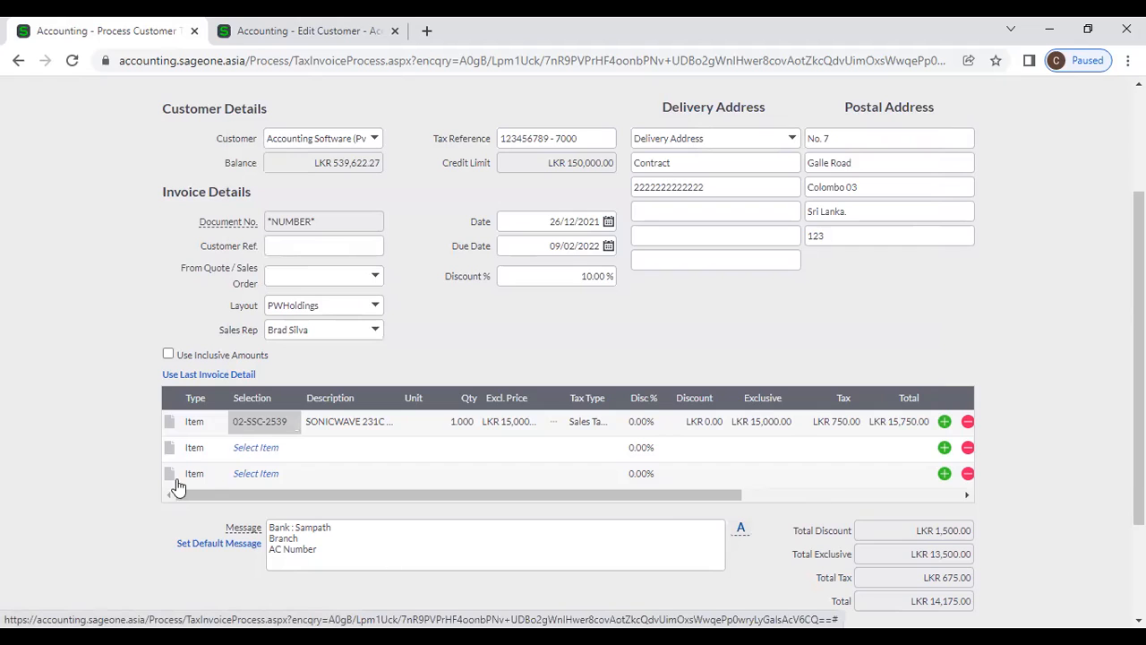
{"action": "left_click", "coordinate": [297, 456]}
{"action": "left_click", "coordinate": [294, 451]}
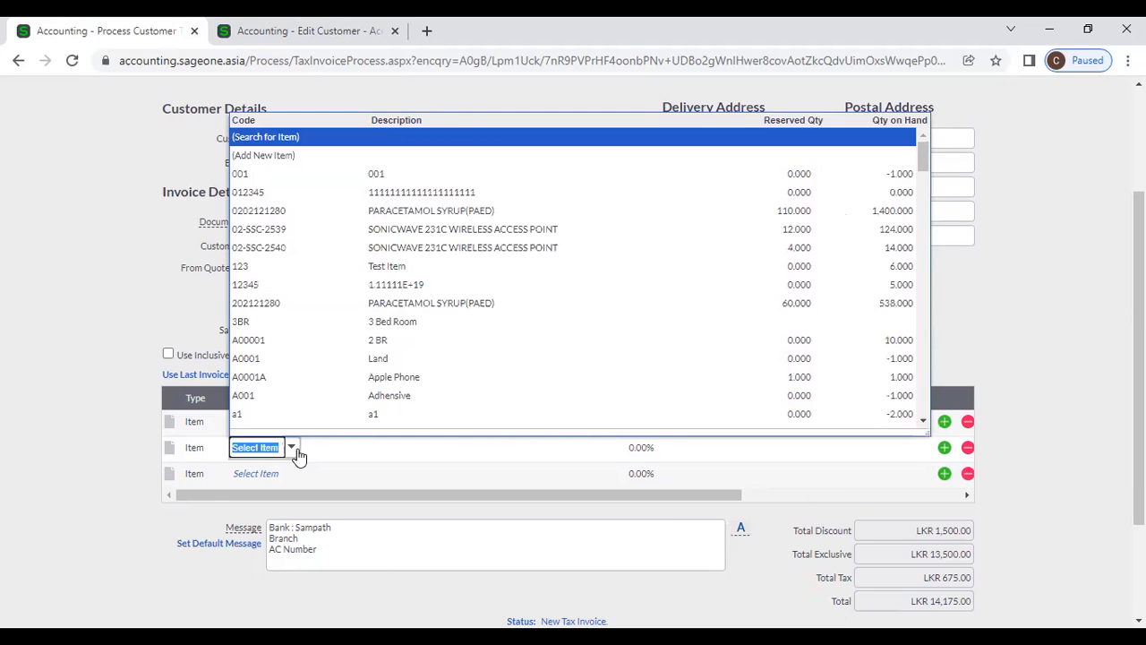
{"action": "left_click", "coordinate": [369, 215]}
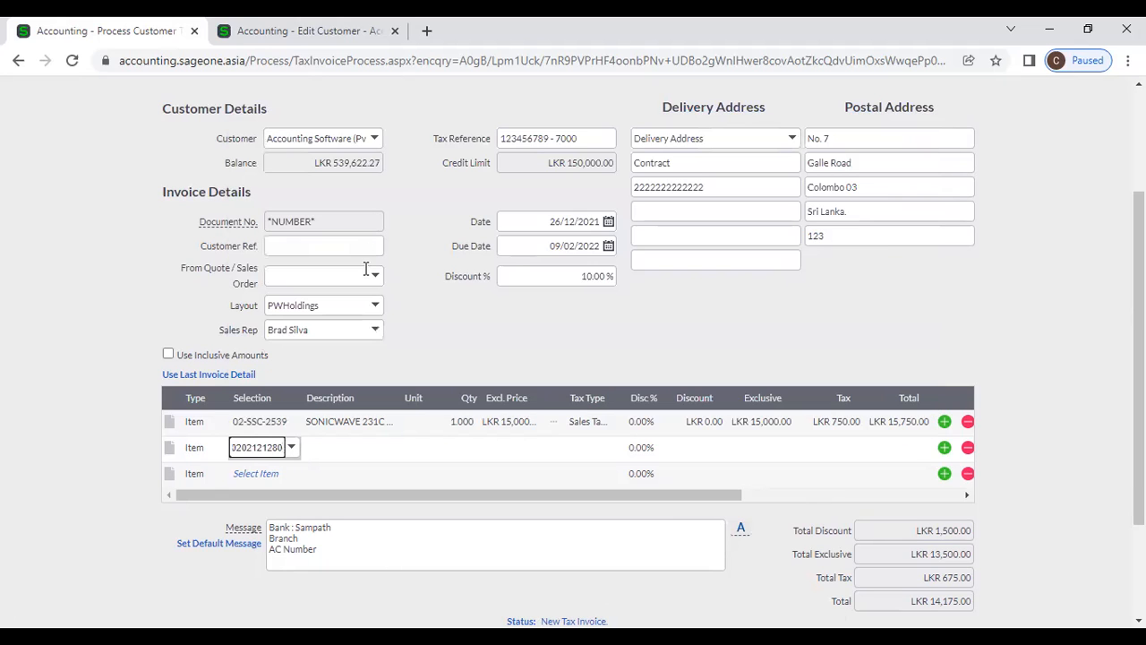
{"action": "key", "text": "Tab"}
{"action": "scroll", "coordinate": [571, 421], "scroll_direction": "down", "scroll_amount": 3}
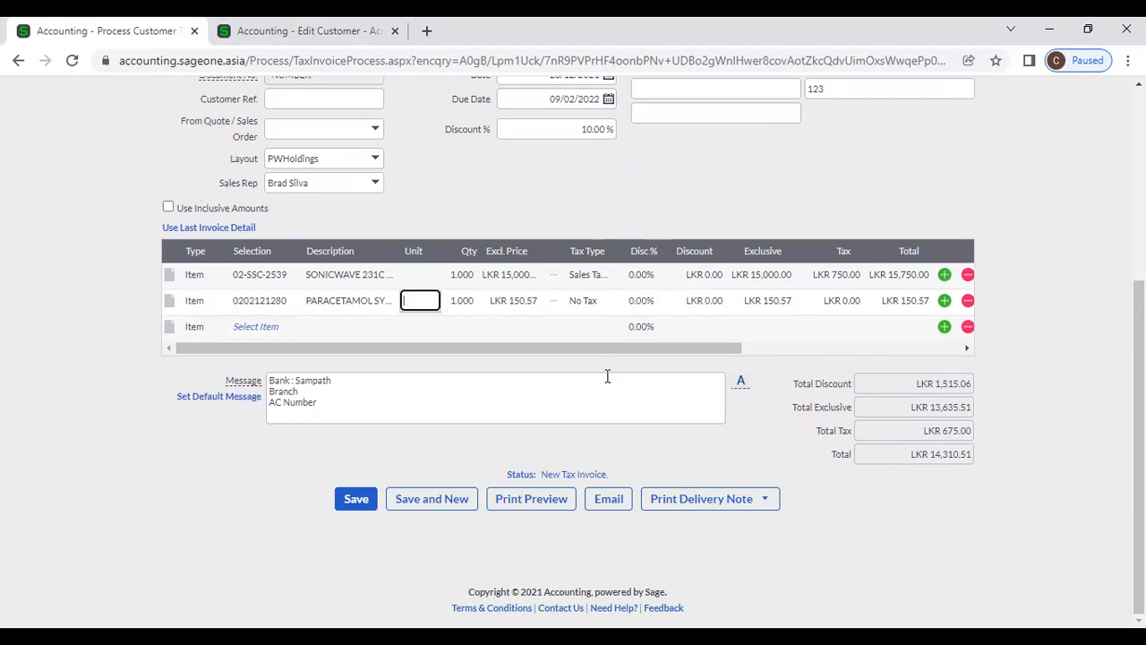
{"action": "left_click", "coordinate": [477, 173]}
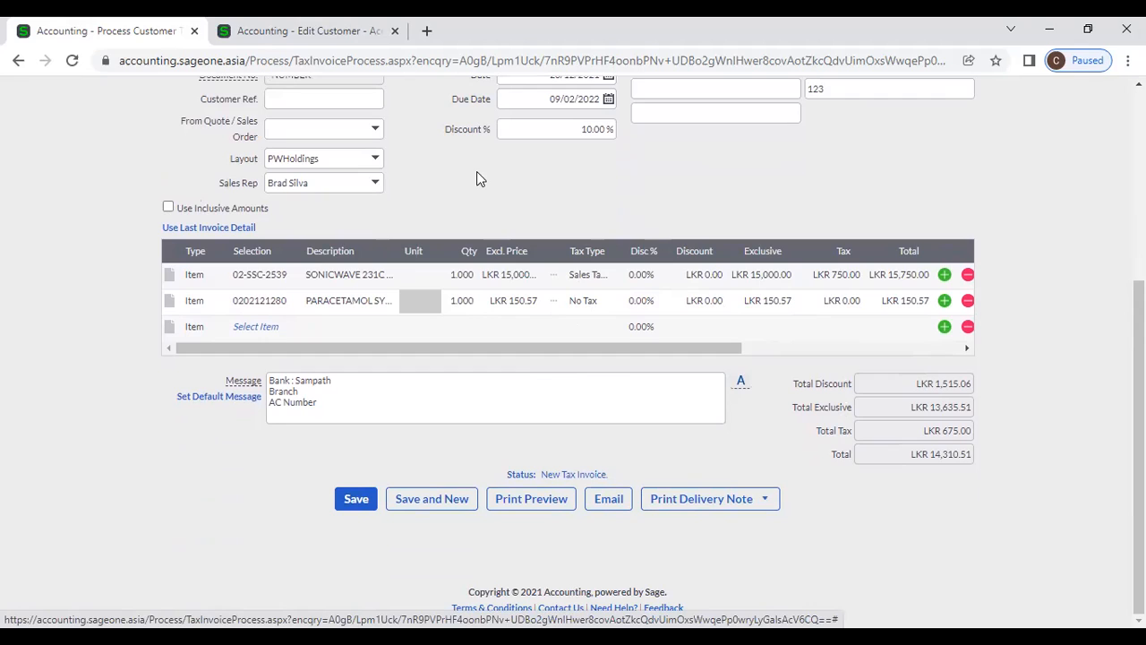
{"action": "left_click", "coordinate": [554, 129]}
{"action": "left_click", "coordinate": [454, 229]}
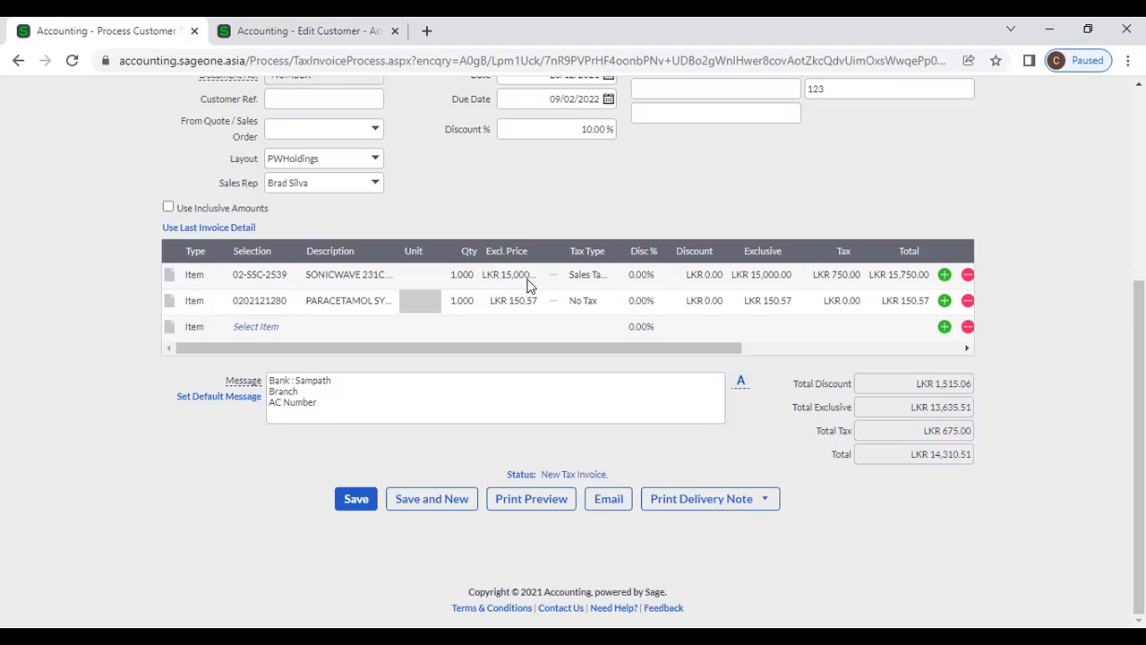
{"action": "left_click", "coordinate": [558, 131]}
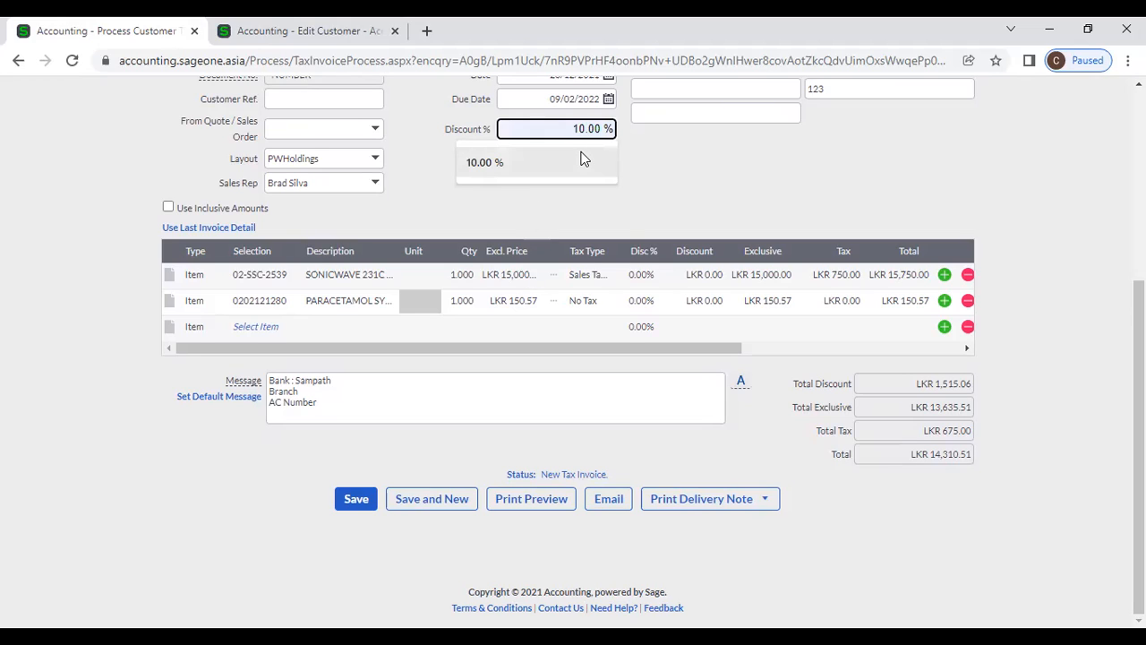
{"action": "left_click", "coordinate": [648, 173]}
{"action": "left_click", "coordinate": [610, 132]}
{"action": "left_click", "coordinate": [729, 197]}
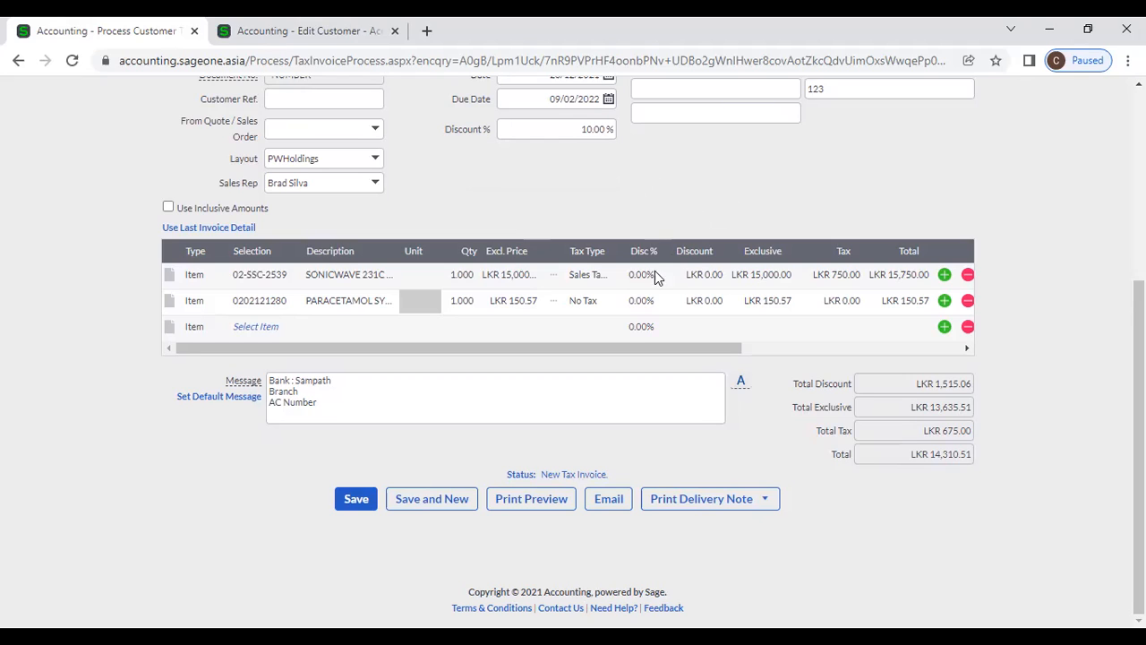
Set the line discount to 10% on both the SONICWAVE and PARACETAMOL invoice lines
{"action": "left_click", "coordinate": [654, 273]}
{"action": "type", "text": "10"}
{"action": "left_click", "coordinate": [686, 235]}
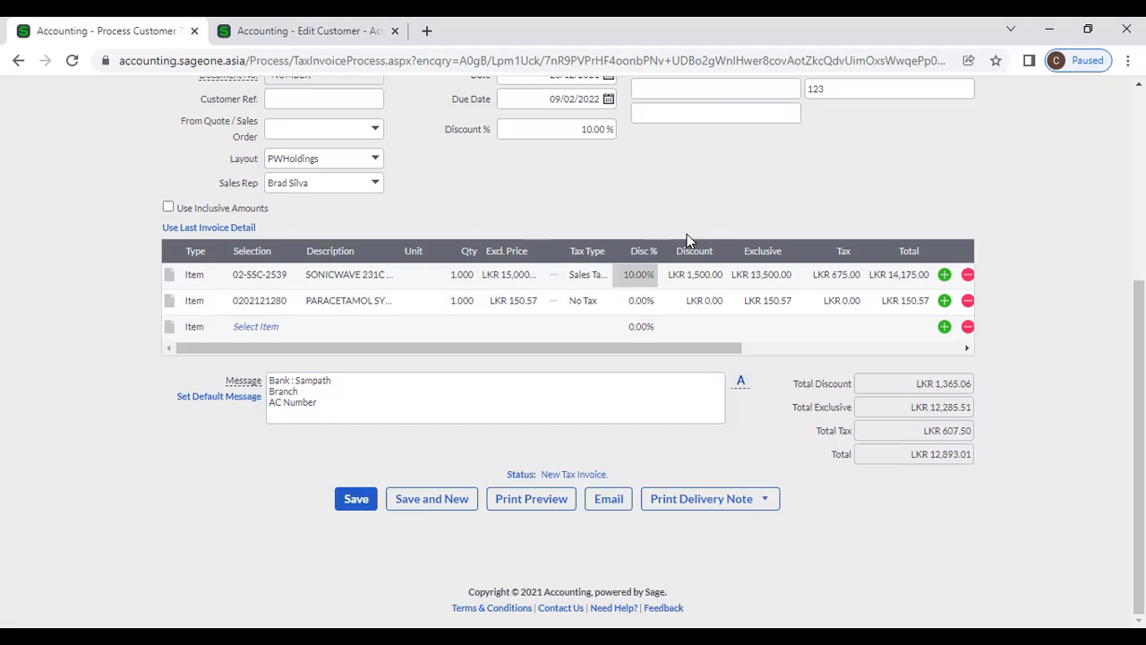
{"action": "left_click", "coordinate": [641, 300]}
{"action": "type", "text": "10"}
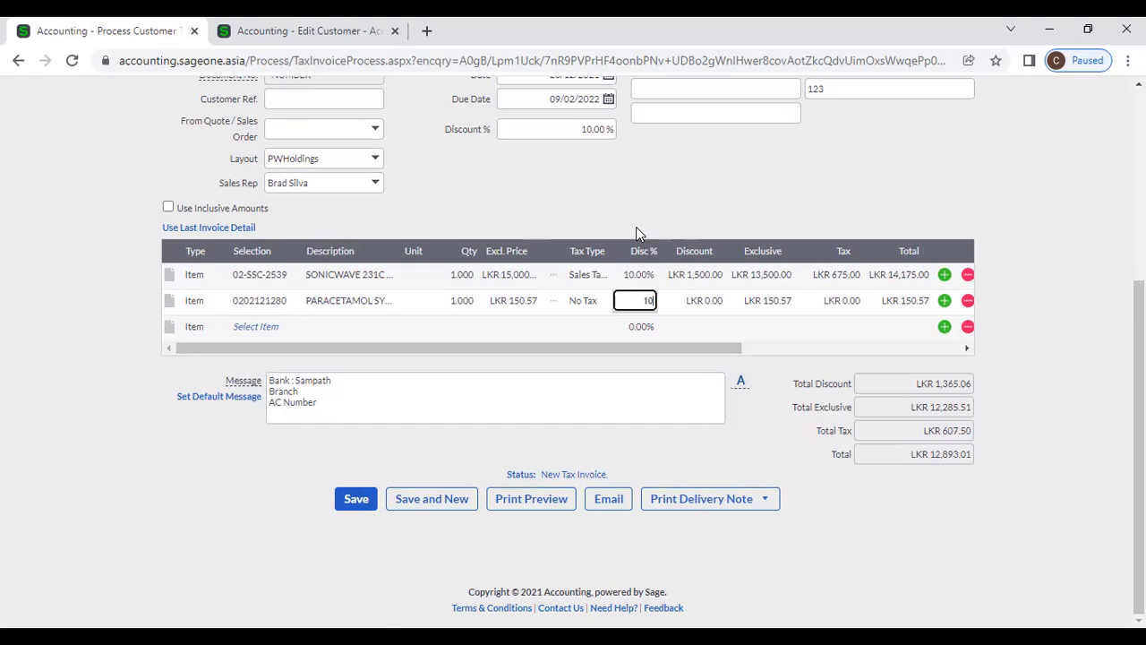
{"action": "left_click", "coordinate": [638, 225]}
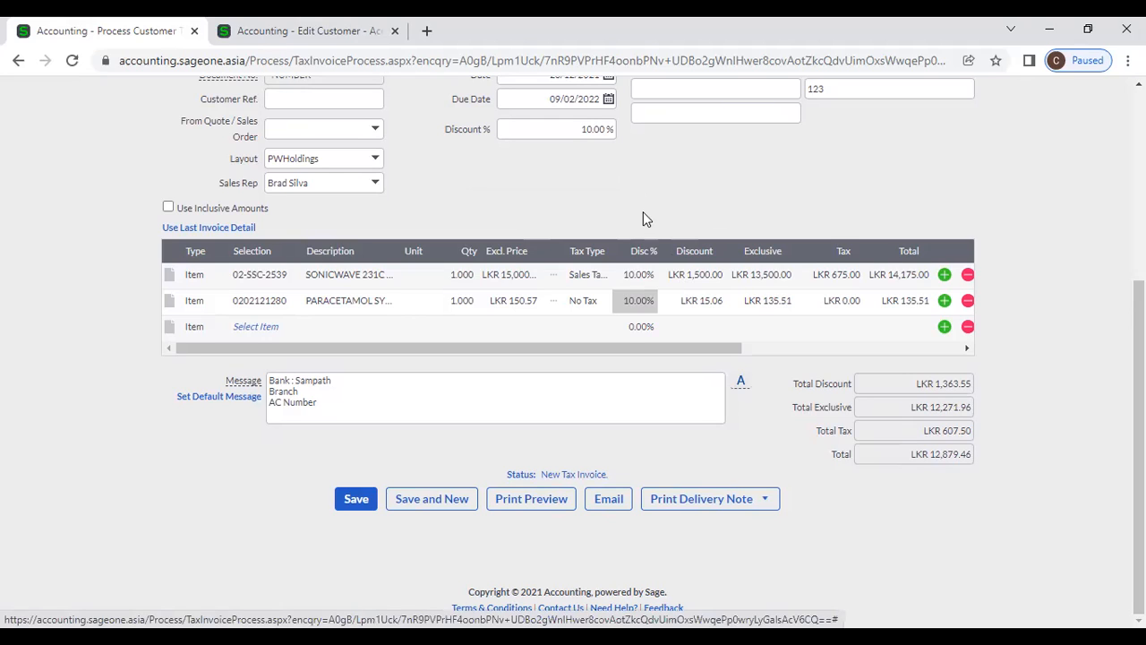
Set the discount percentage of the PARACETAMOL line to 5%
{"action": "left_click", "coordinate": [639, 300]}
{"action": "type", "text": "5"}
{"action": "key", "text": "Tab"}
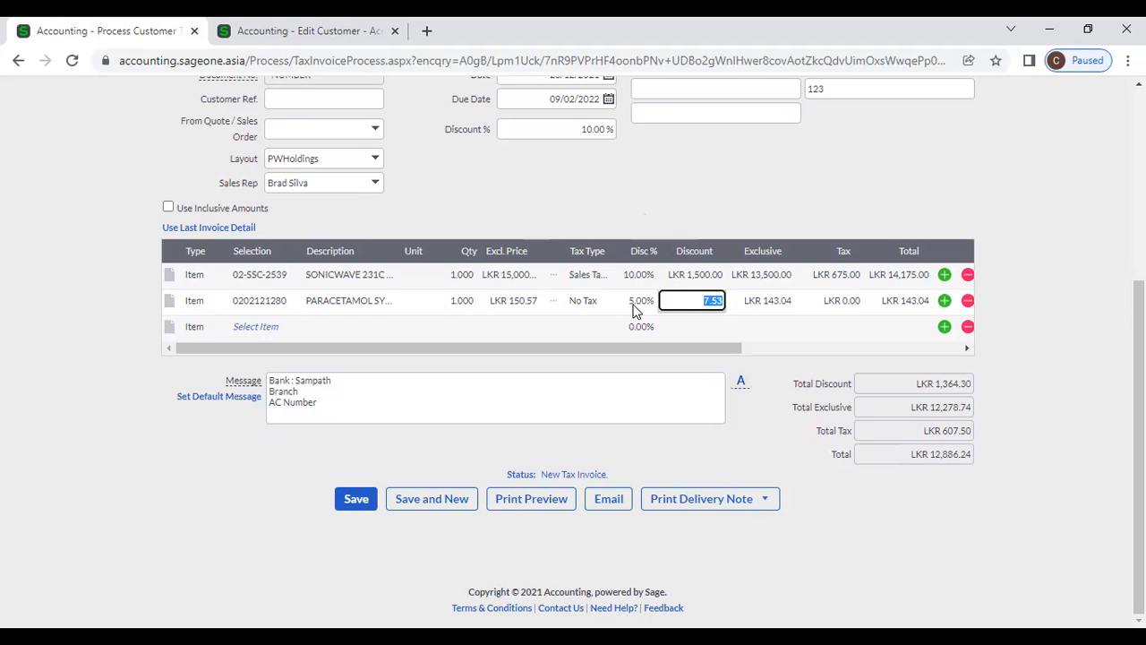
{"action": "left_click", "coordinate": [635, 220]}
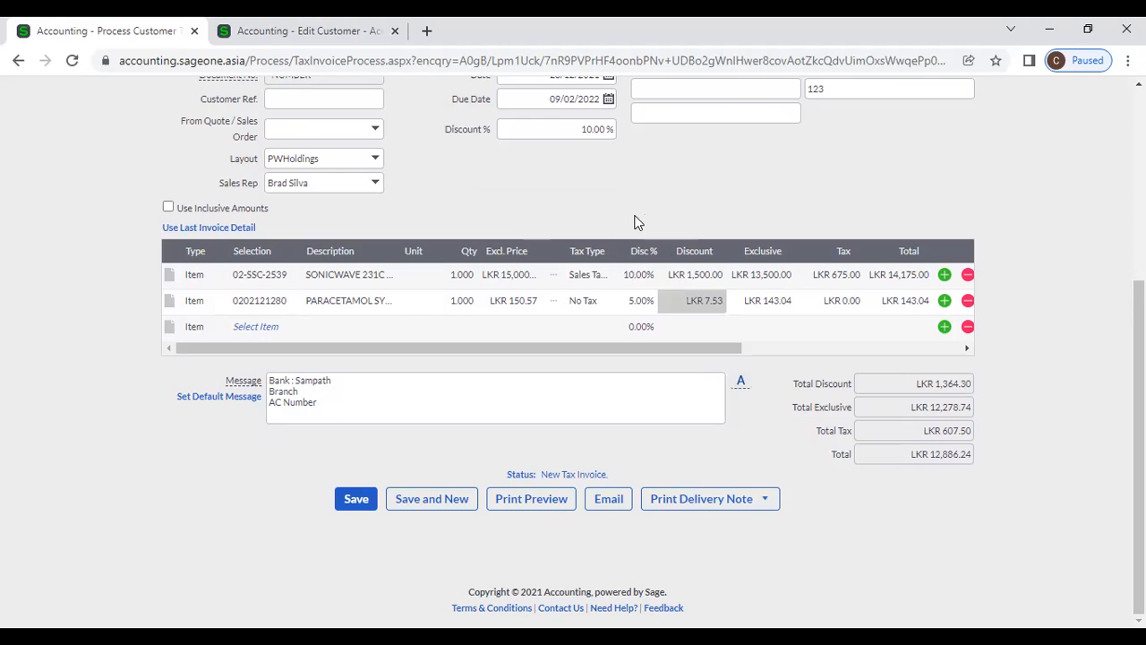
Set the discount amount of the SONICWAVE line to 2,000
{"action": "left_click", "coordinate": [686, 272]}
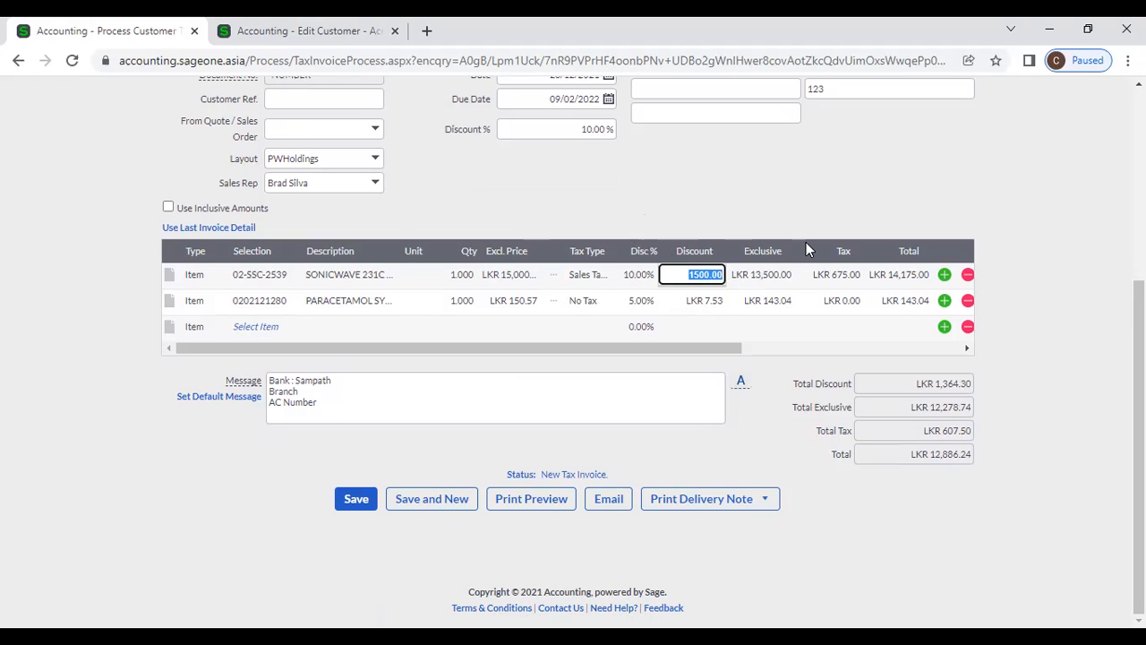
{"action": "type", "text": "2,00"}
{"action": "type", "text": "0"}
{"action": "key", "text": "Tab"}
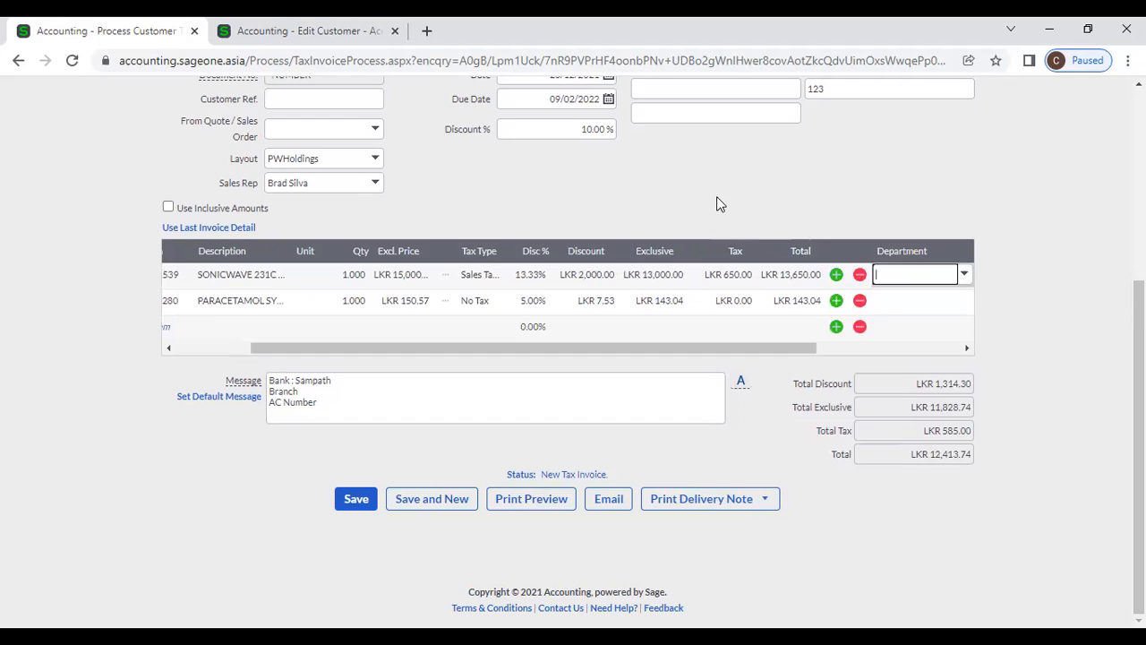
{"action": "left_click_drag", "start_coordinate": [675, 347], "coordinate": [519, 349]}
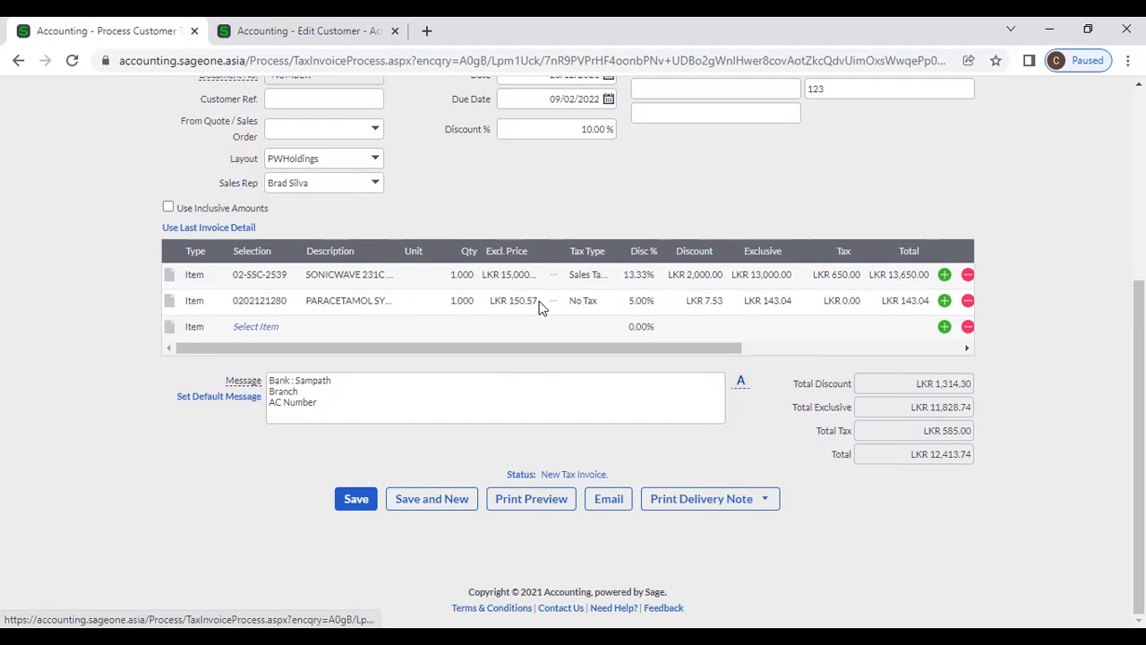
Set the discount percentage of the SONICWAVE line to 15%
{"action": "left_click", "coordinate": [641, 274]}
{"action": "type", "text": "15"}
{"action": "key", "text": "Tab"}
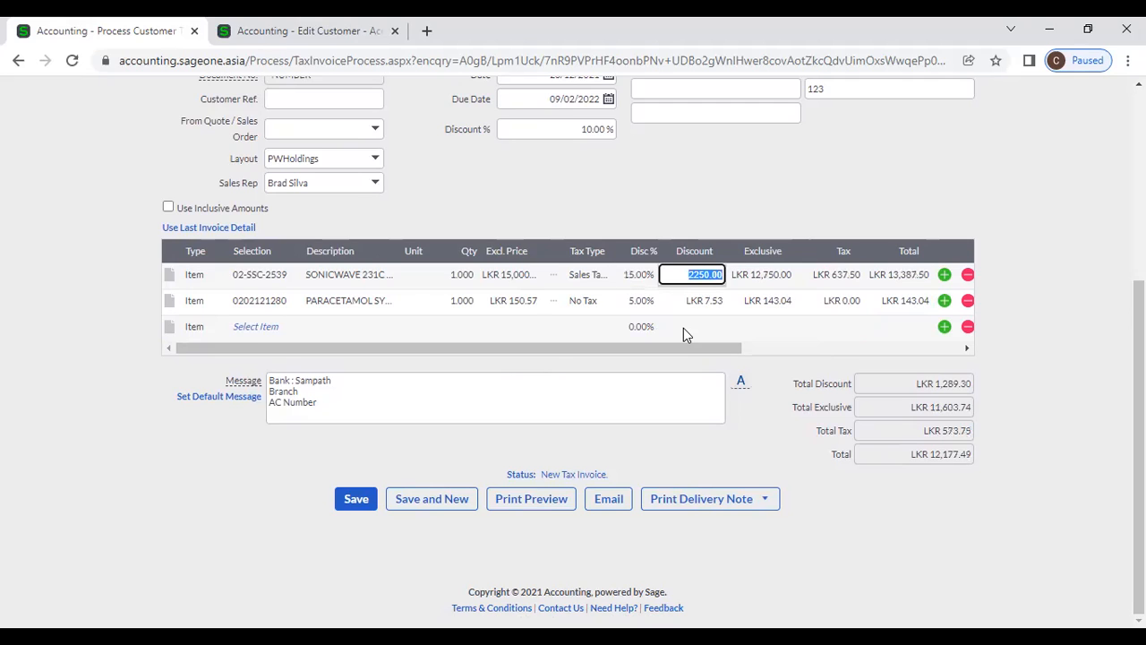
{"action": "key", "text": "Tab"}
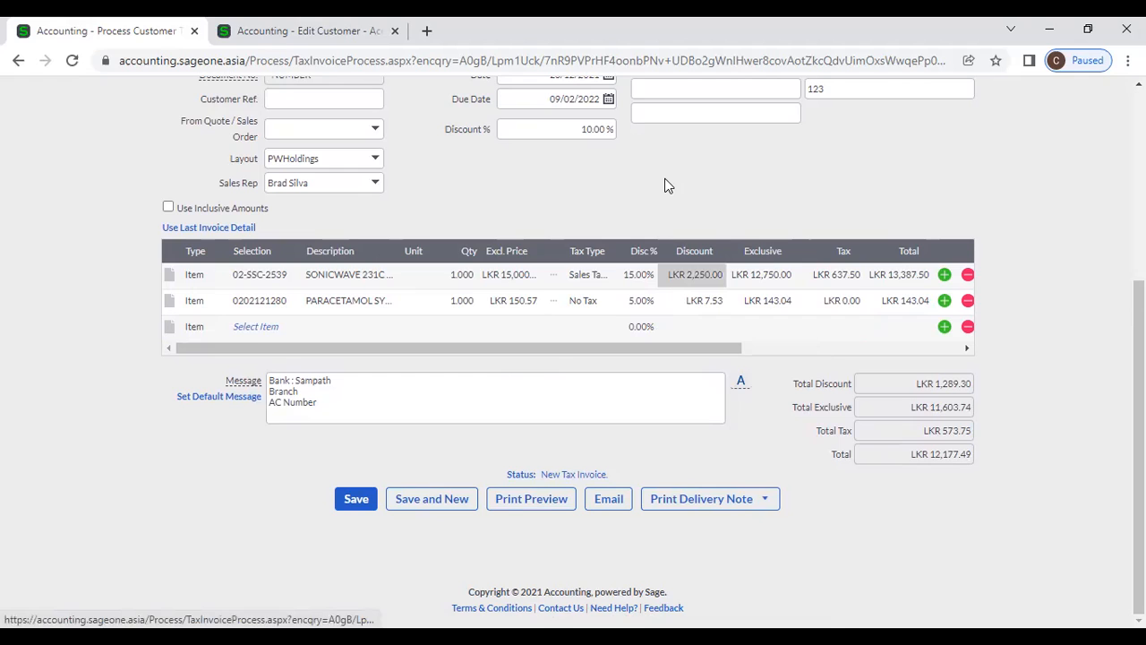
Reset the discount percentage to 0 on both the SONICWAVE and PARACETAMOL invoice lines
{"action": "left_click", "coordinate": [641, 273]}
{"action": "type", "text": "0"}
{"action": "left_click", "coordinate": [631, 304]}
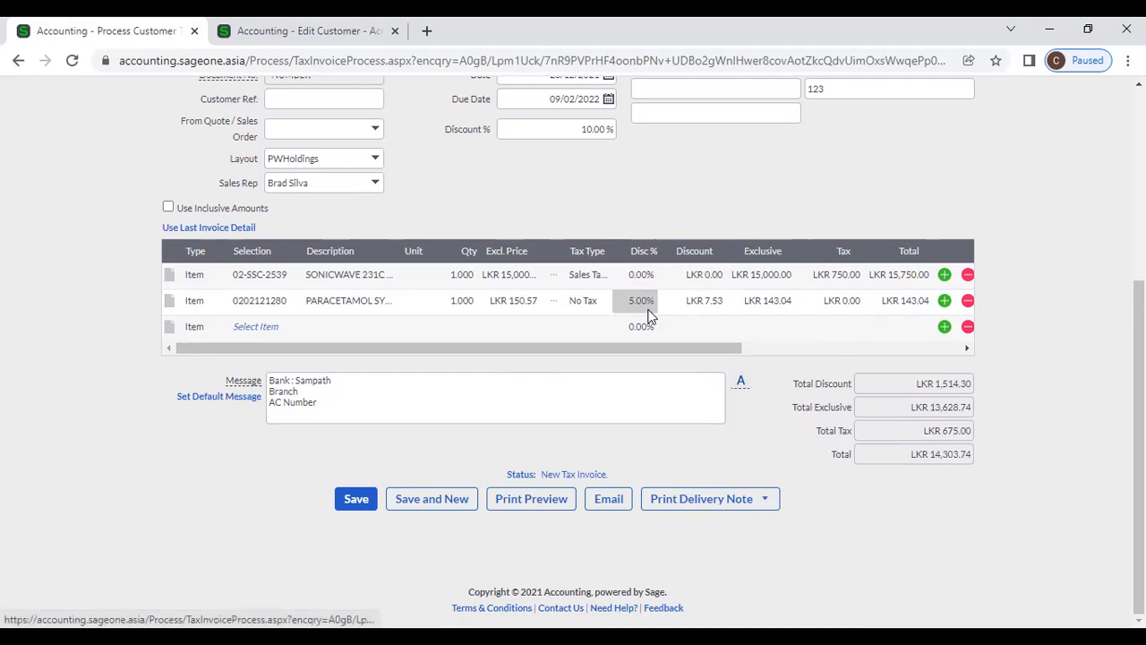
{"action": "type", "text": "0"}
{"action": "key", "text": "Tab"}
Review the invoice lines' Department, Job and Area columns, and open the company's Analysis Codes page in the other browser tab
{"action": "left_click_drag", "start_coordinate": [555, 349], "coordinate": [898, 350]}
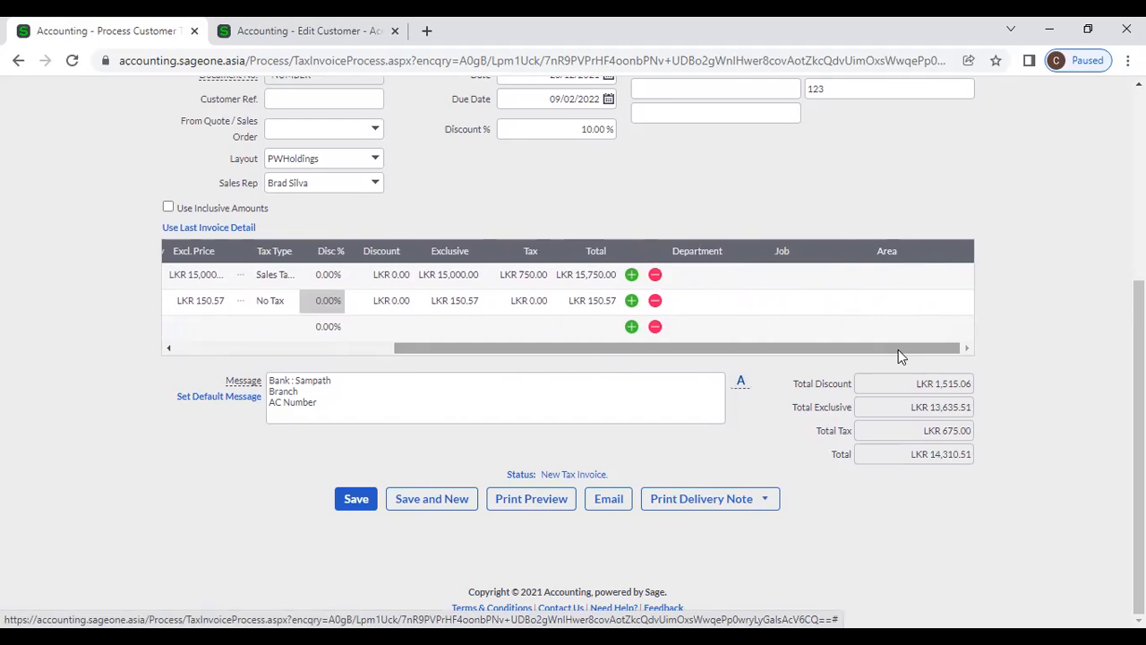
{"action": "left_click", "coordinate": [302, 36]}
{"action": "scroll", "coordinate": [690, 158], "scroll_direction": "up", "scroll_amount": 5}
{"action": "left_click", "coordinate": [613, 132]}
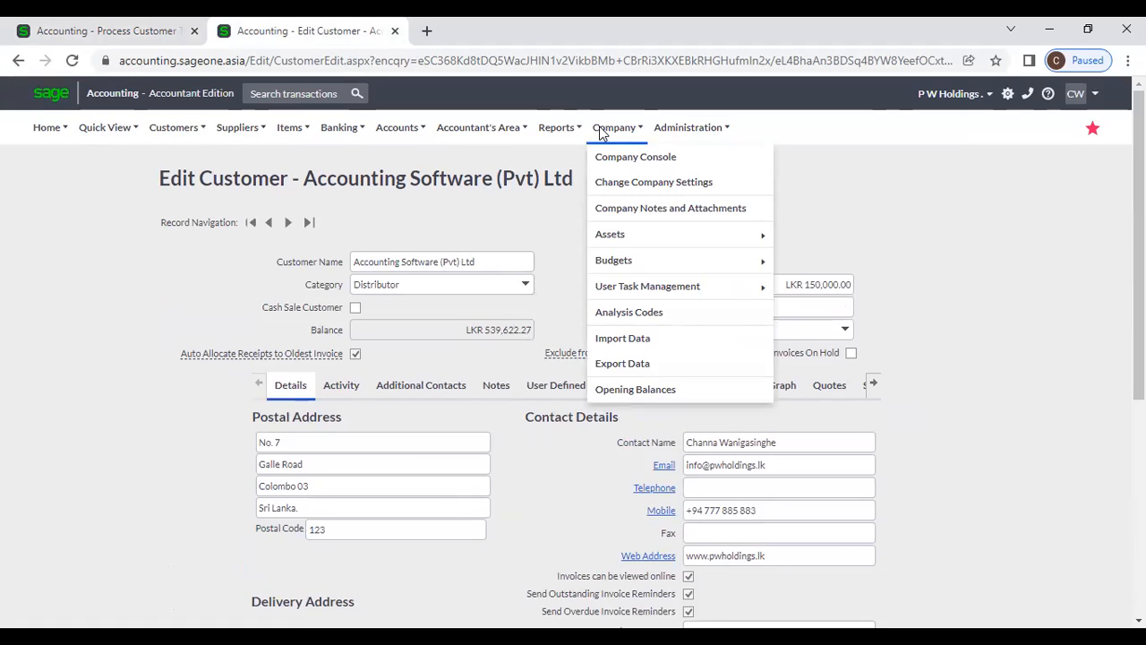
{"action": "left_click", "coordinate": [616, 313]}
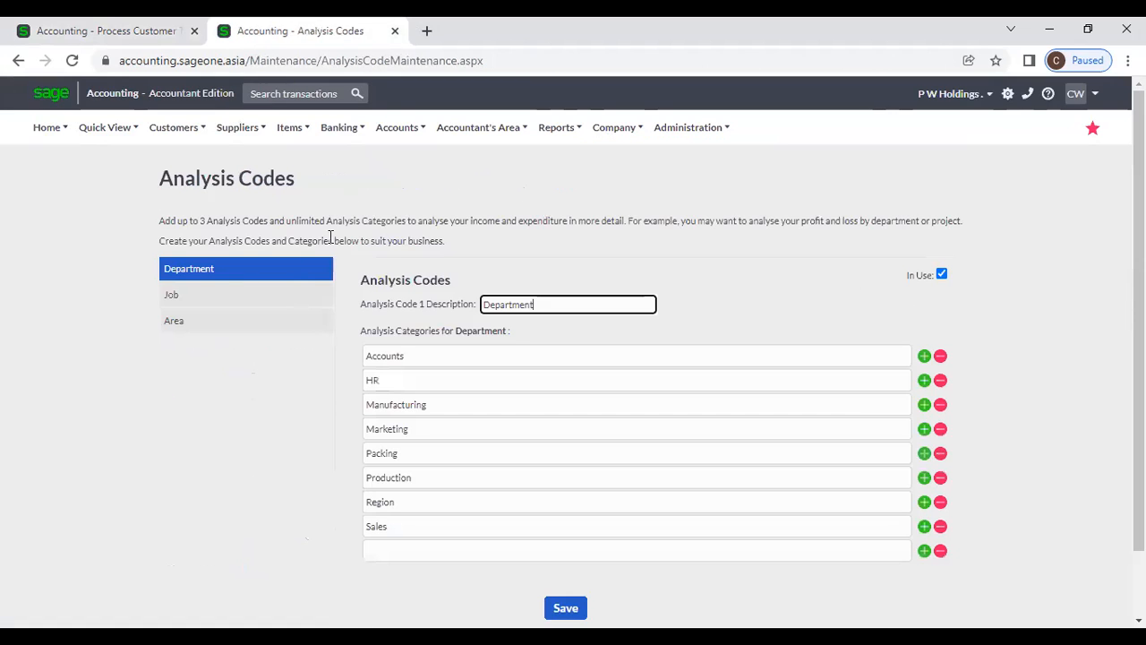
Return to the tax invoice and assign the Accounts department to the first line
{"action": "left_click", "coordinate": [95, 32]}
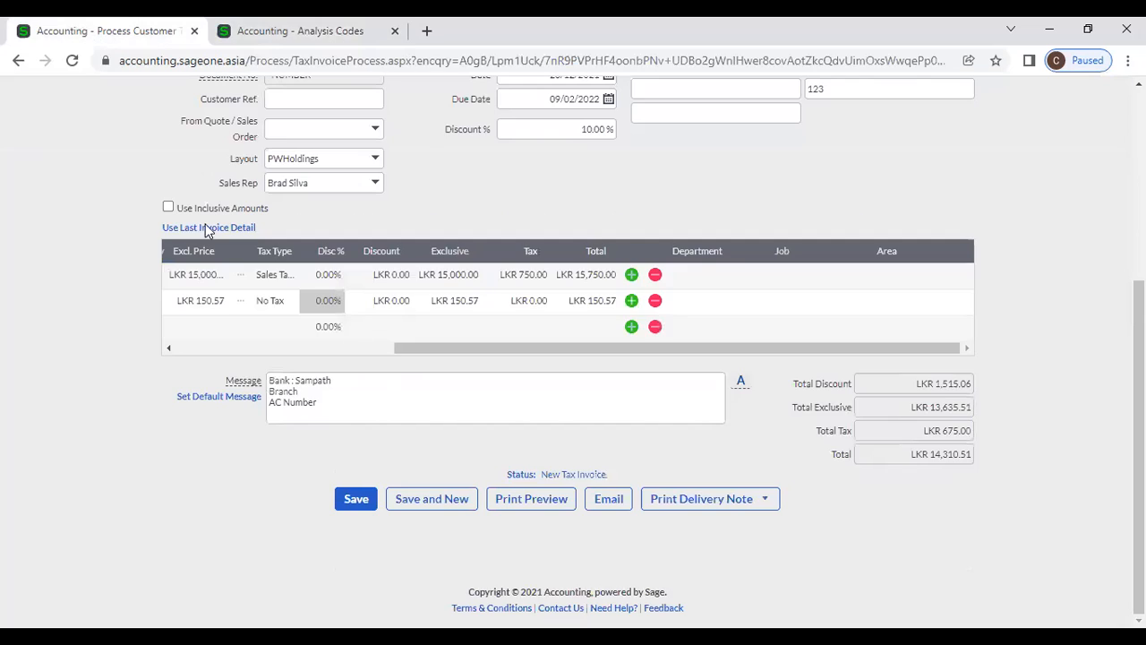
{"action": "left_click", "coordinate": [699, 275]}
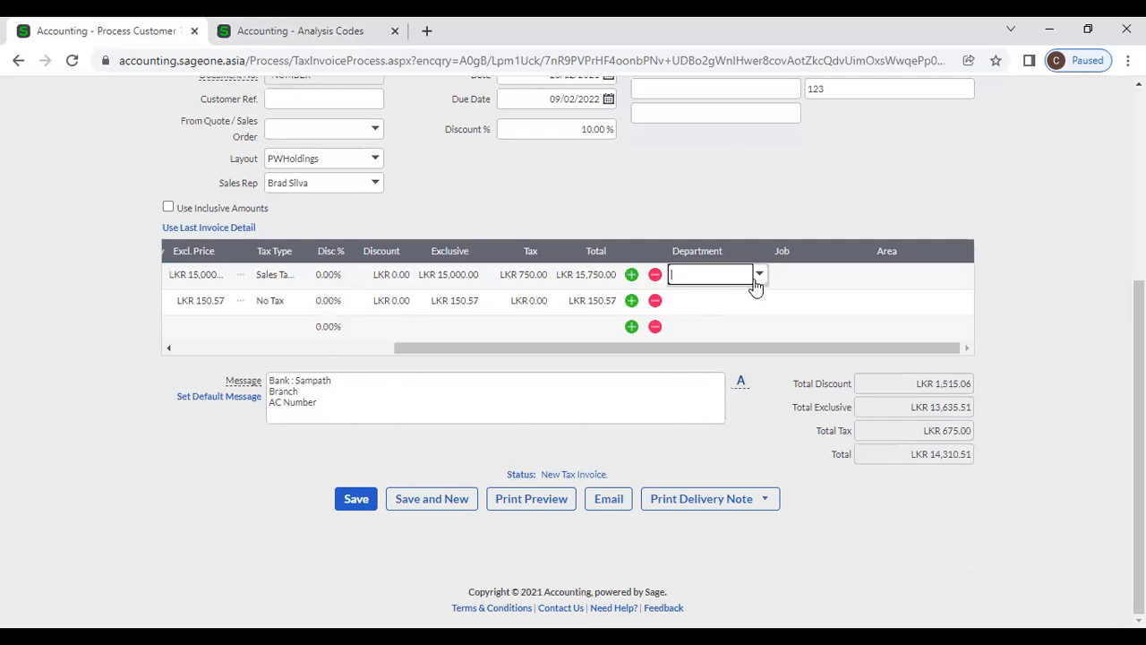
{"action": "left_click", "coordinate": [760, 277]}
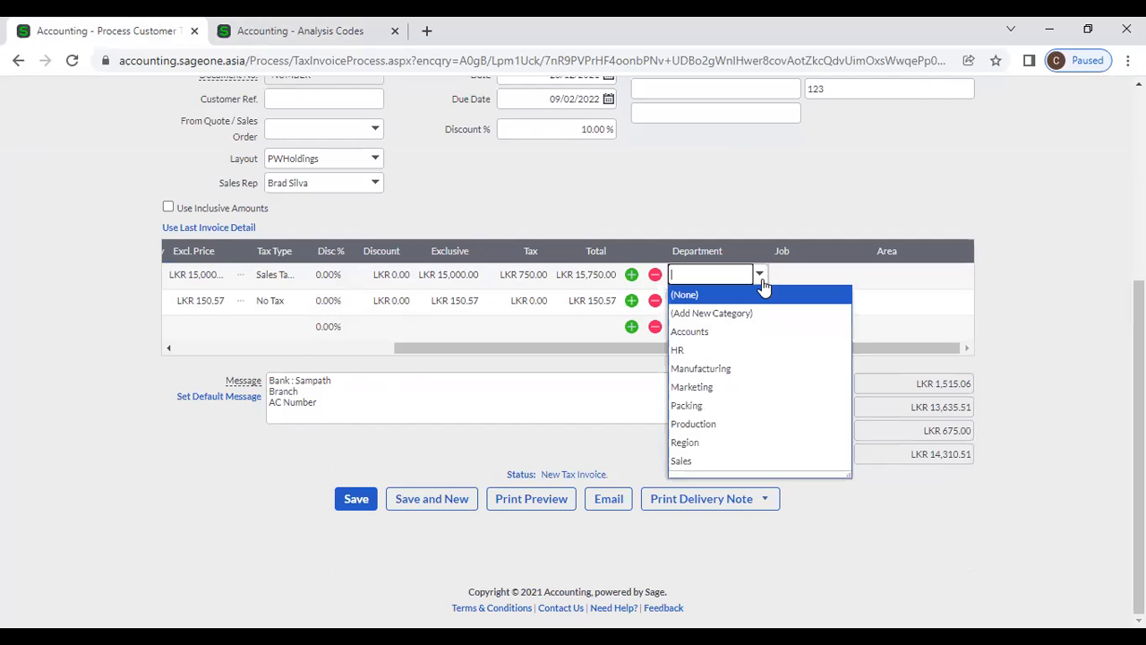
{"action": "left_click", "coordinate": [757, 333]}
{"action": "left_click", "coordinate": [741, 213]}
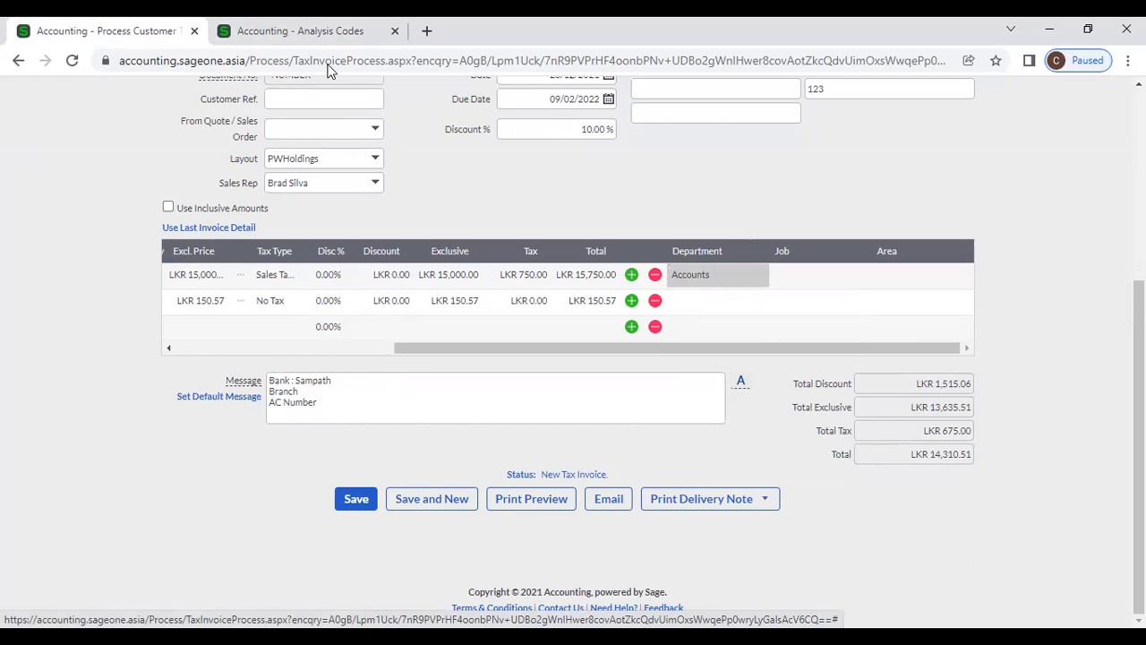
Open the Profit and Loss report options in the Analysis Codes browser tab and set the date range to All
{"action": "left_click", "coordinate": [300, 30]}
{"action": "left_click", "coordinate": [571, 127]}
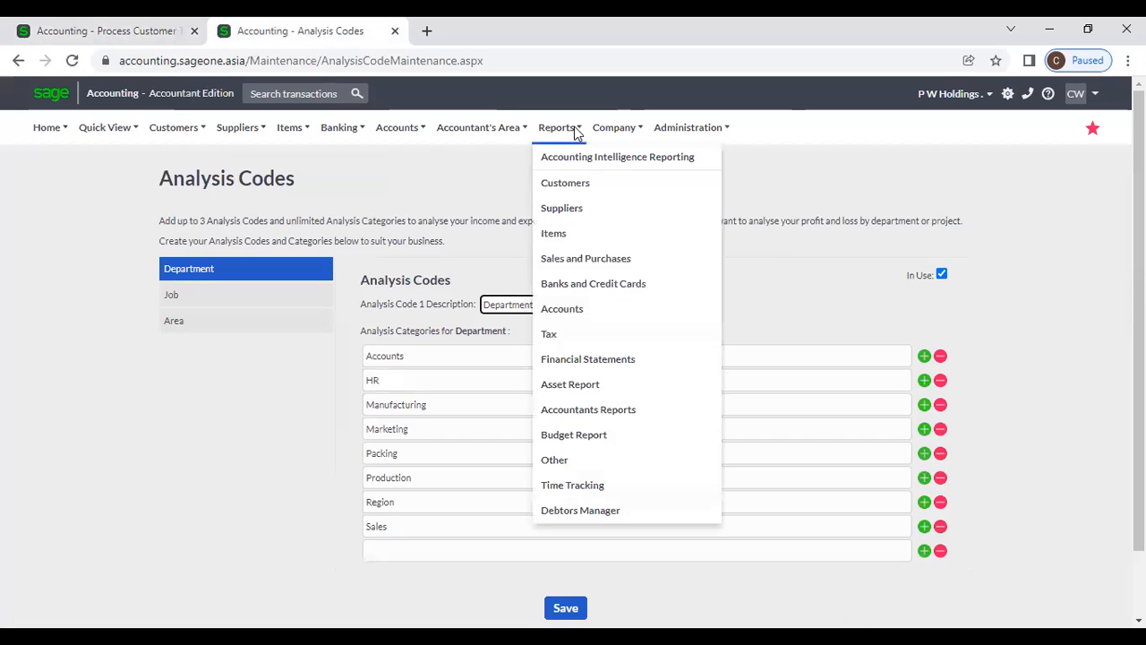
{"action": "left_click", "coordinate": [607, 359]}
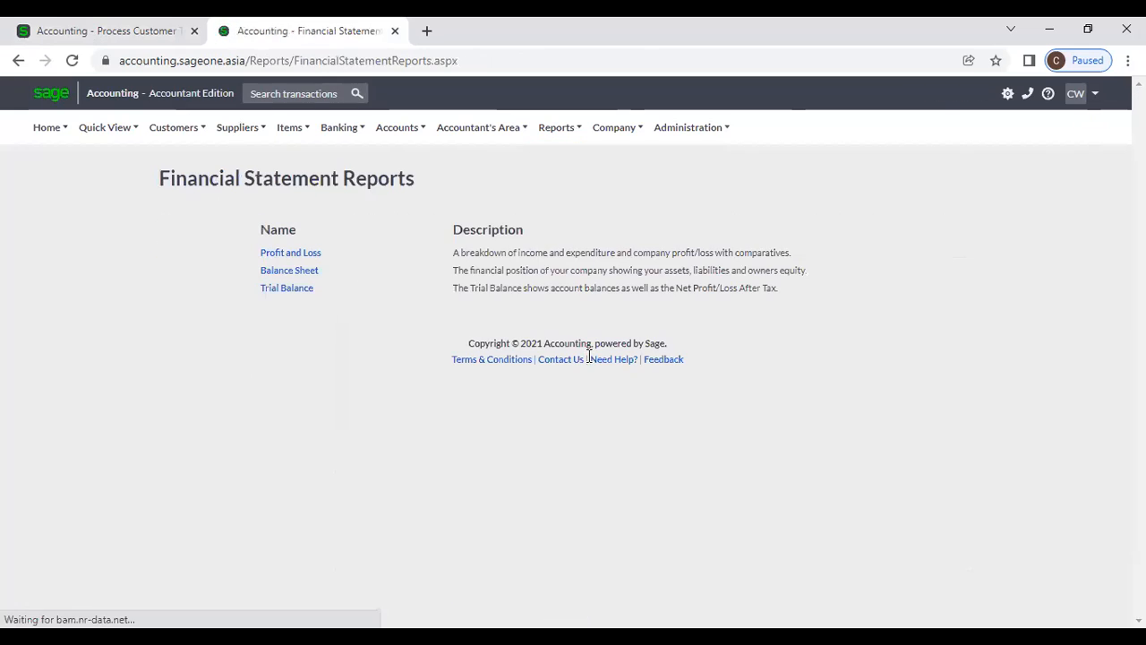
{"action": "left_click", "coordinate": [304, 257]}
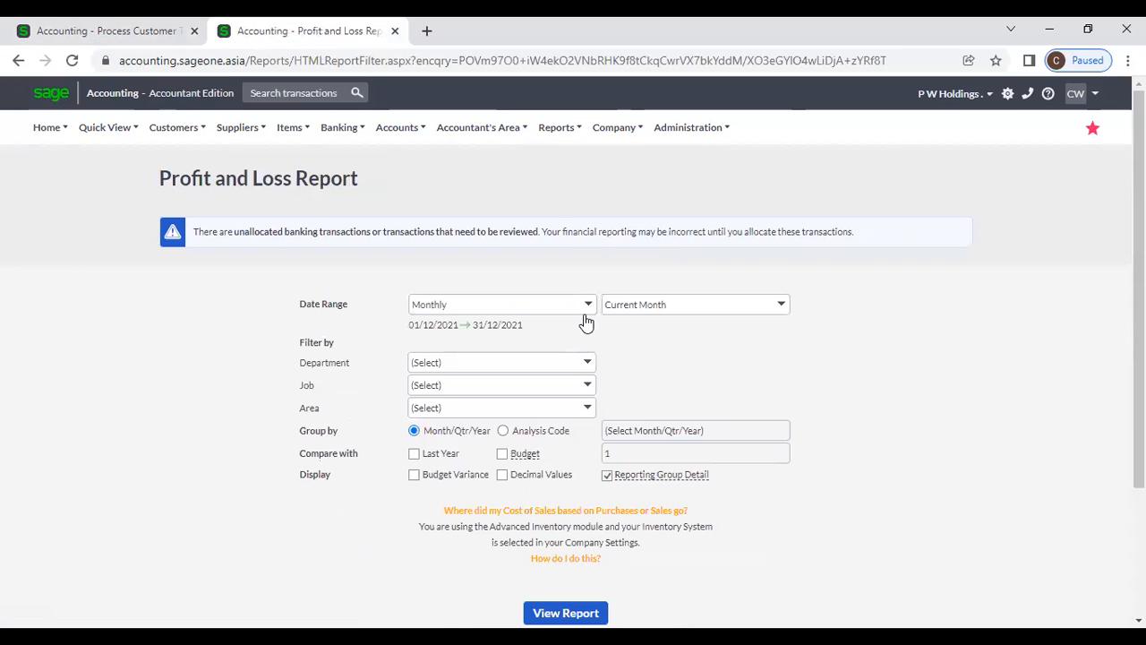
{"action": "left_click", "coordinate": [583, 309]}
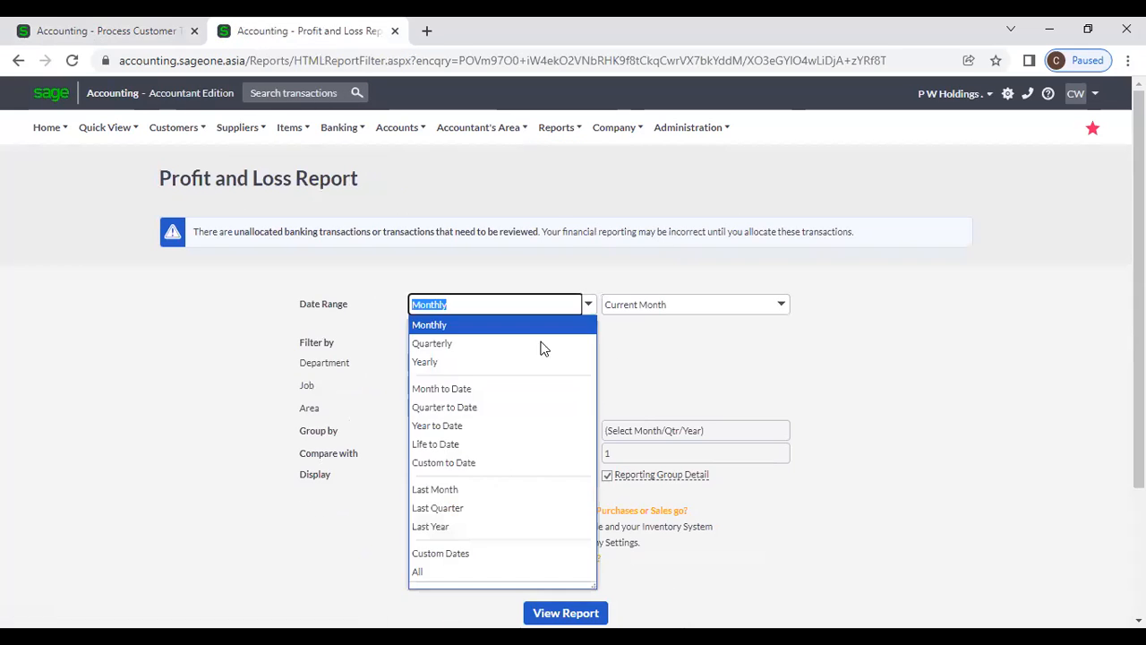
{"action": "left_click", "coordinate": [486, 573]}
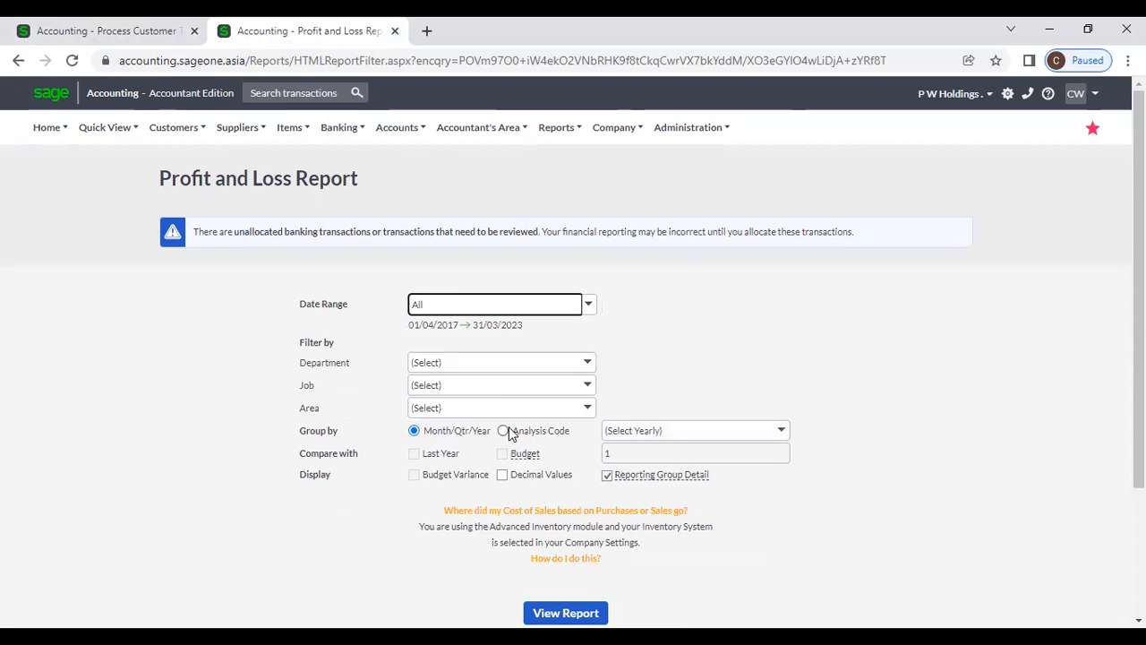
Reopen the Profit and Loss report options from the financial statement reports and set the date range to All
{"action": "left_click", "coordinate": [615, 132]}
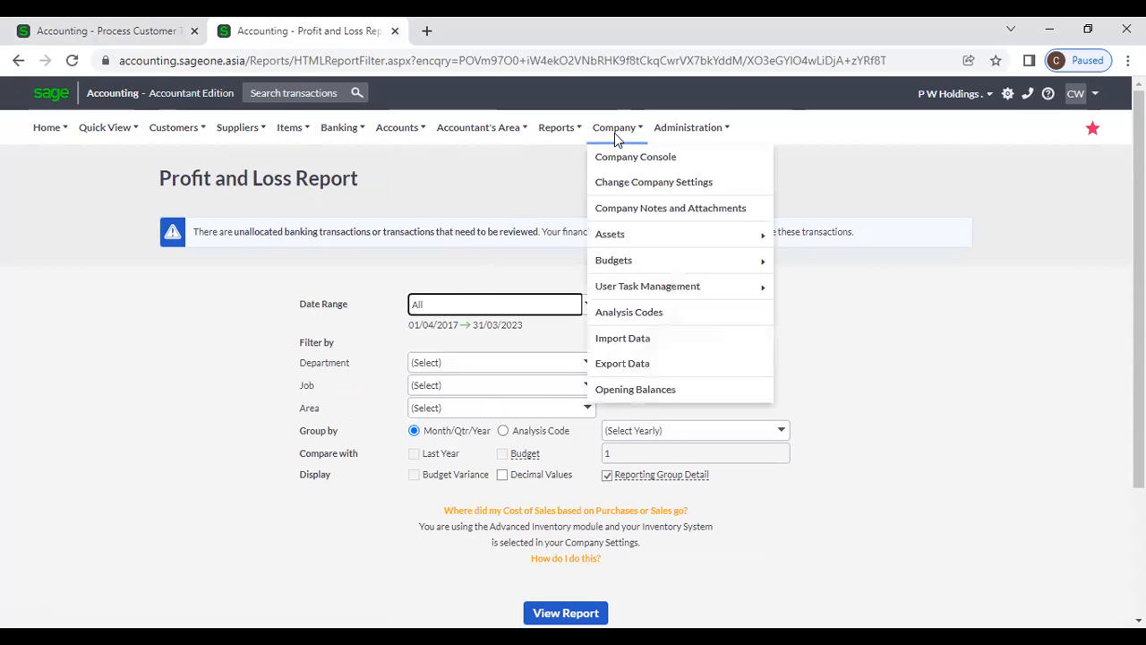
{"action": "left_click", "coordinate": [573, 135]}
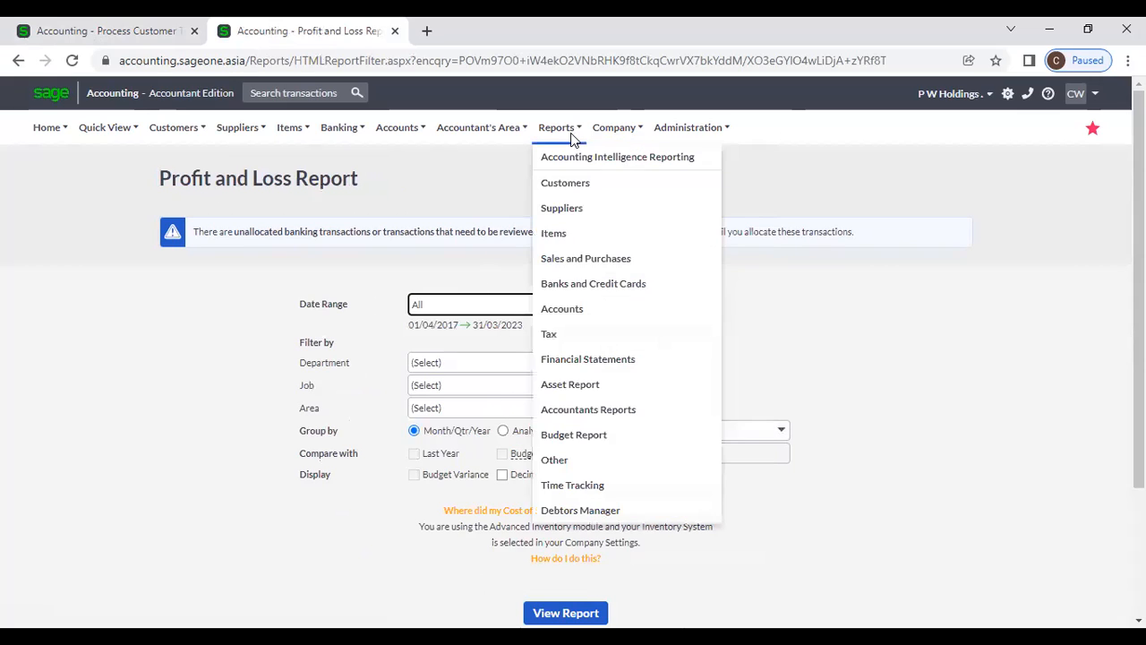
{"action": "left_click", "coordinate": [591, 367]}
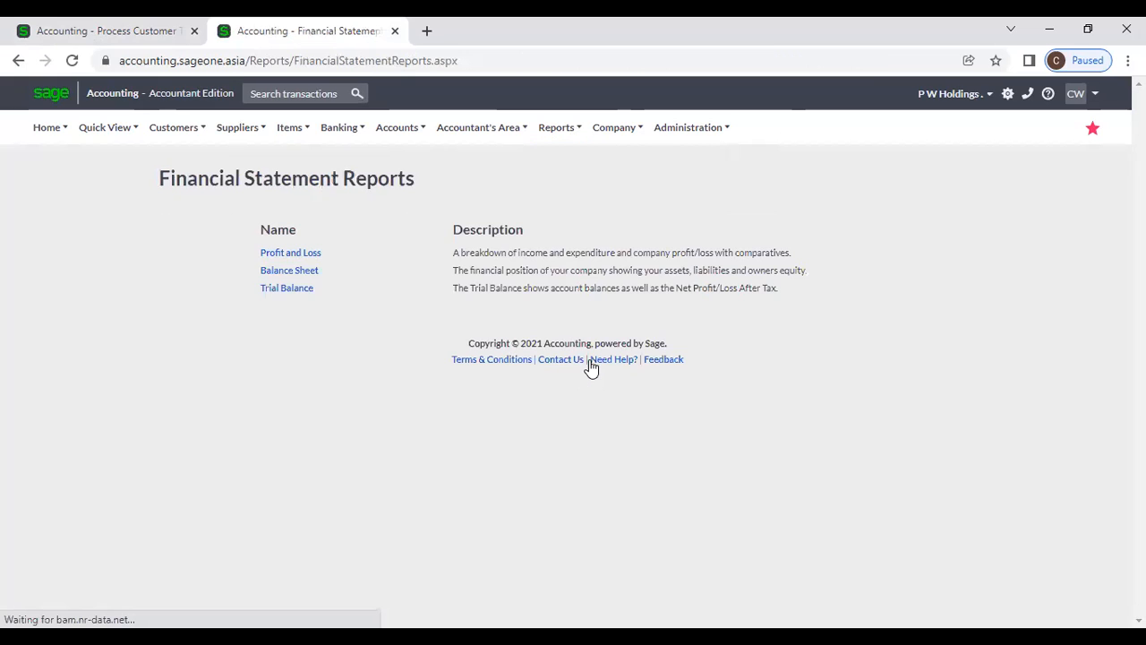
{"action": "left_click", "coordinate": [279, 256]}
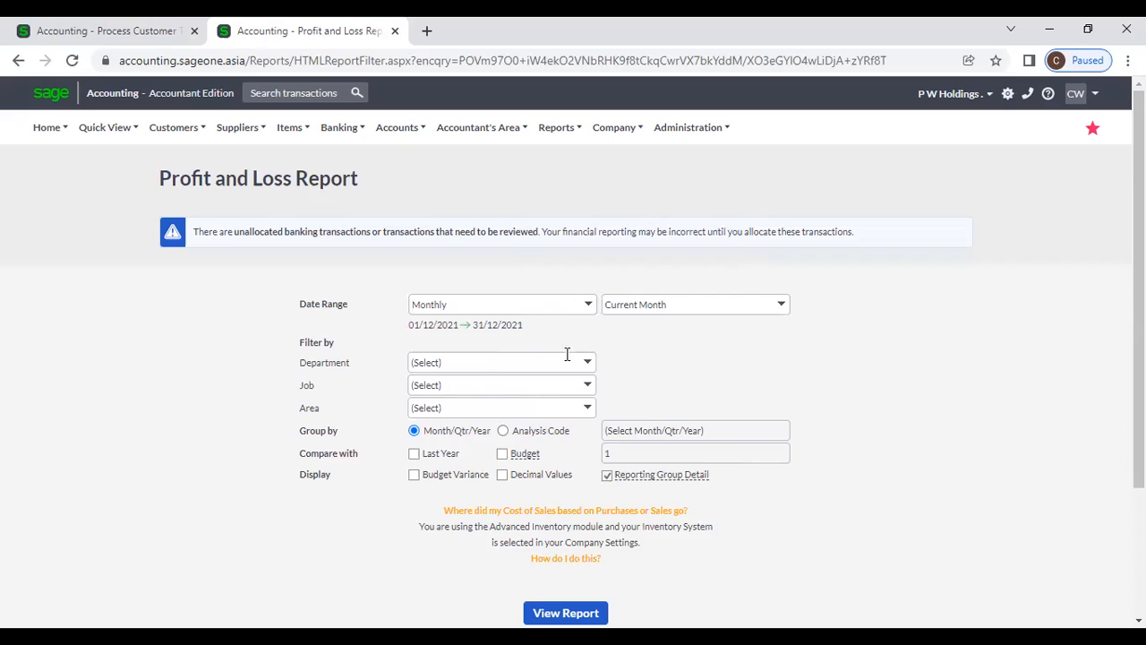
{"action": "left_click", "coordinate": [583, 306]}
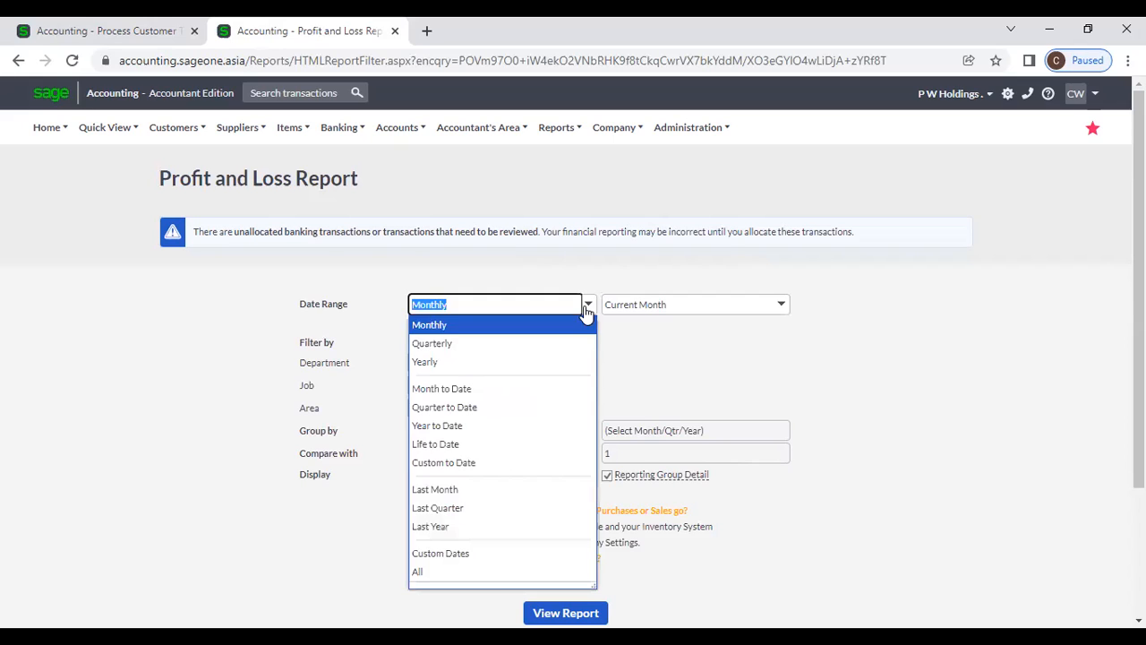
{"action": "left_click", "coordinate": [500, 573]}
Group the Profit and Loss report by the Department analysis code, view it, and review the sales and cost of sales columns
{"action": "left_click", "coordinate": [503, 431]}
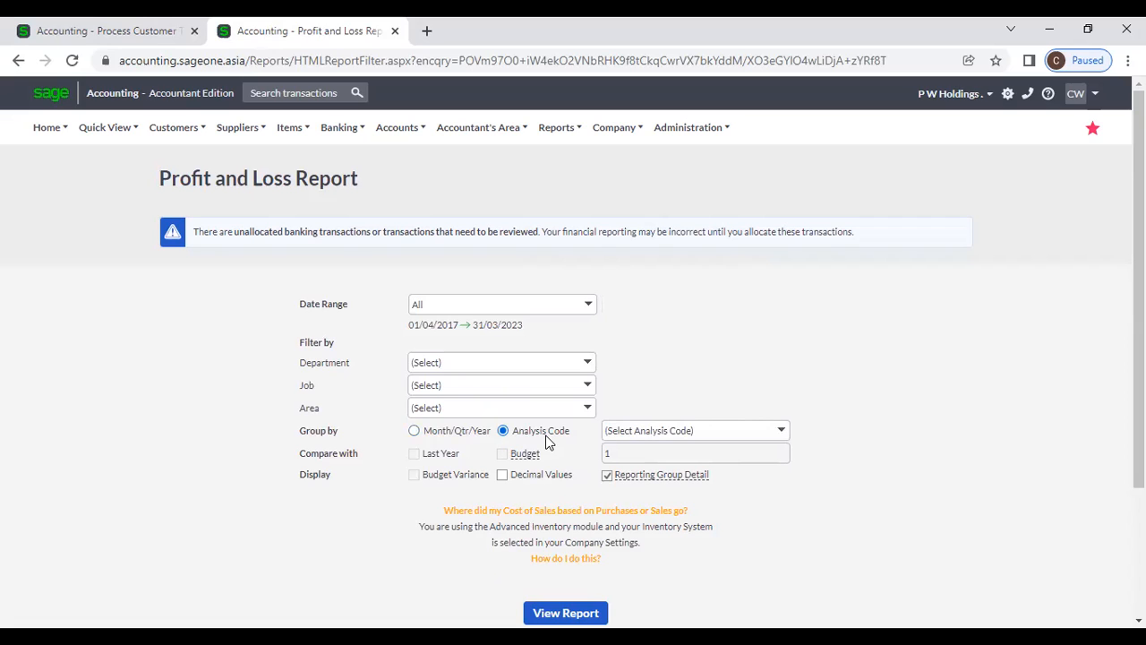
{"action": "left_click", "coordinate": [784, 430]}
{"action": "left_click", "coordinate": [785, 430]}
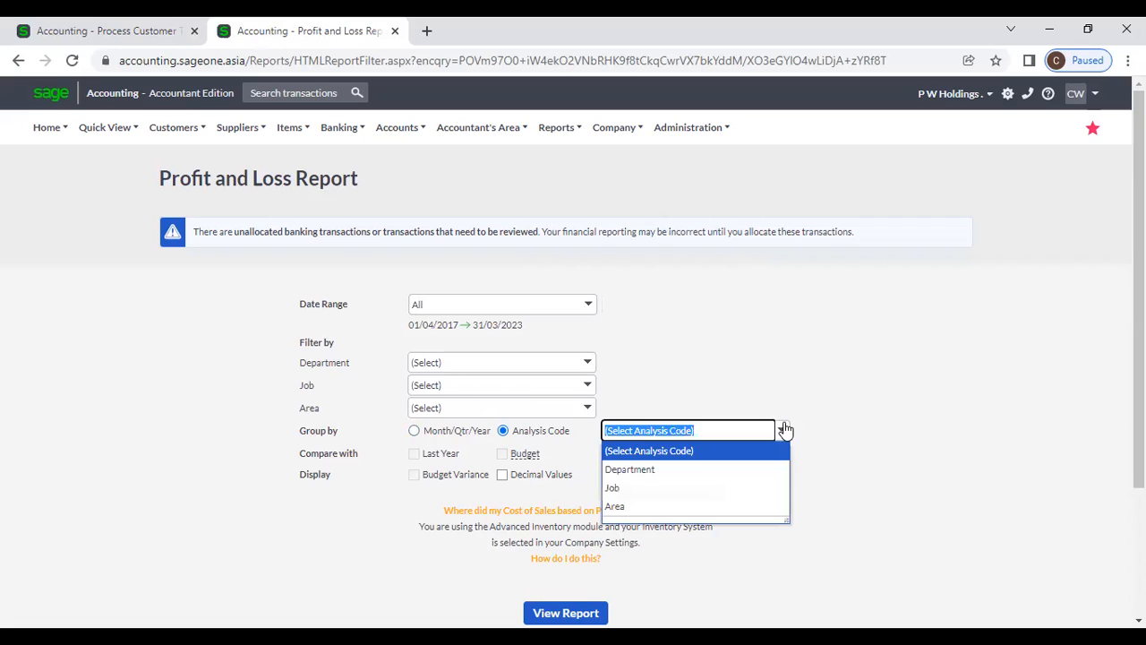
{"action": "left_click", "coordinate": [688, 469]}
{"action": "left_click", "coordinate": [835, 508]}
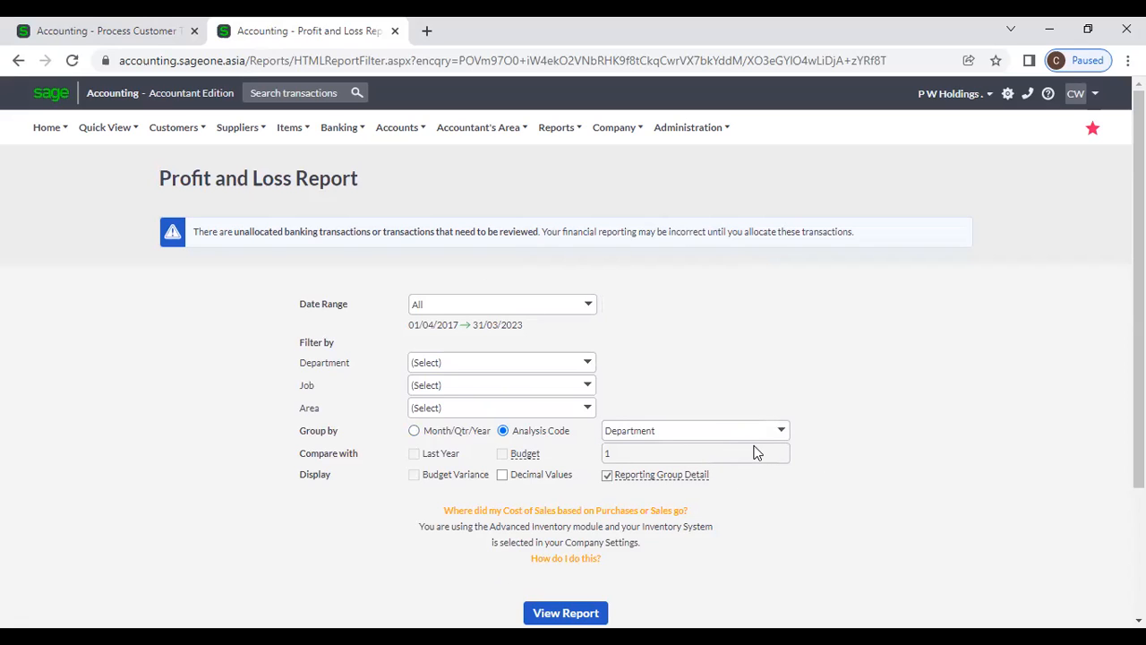
{"action": "scroll", "coordinate": [756, 452], "scroll_direction": "down", "scroll_amount": 2}
{"action": "left_click", "coordinate": [589, 452]}
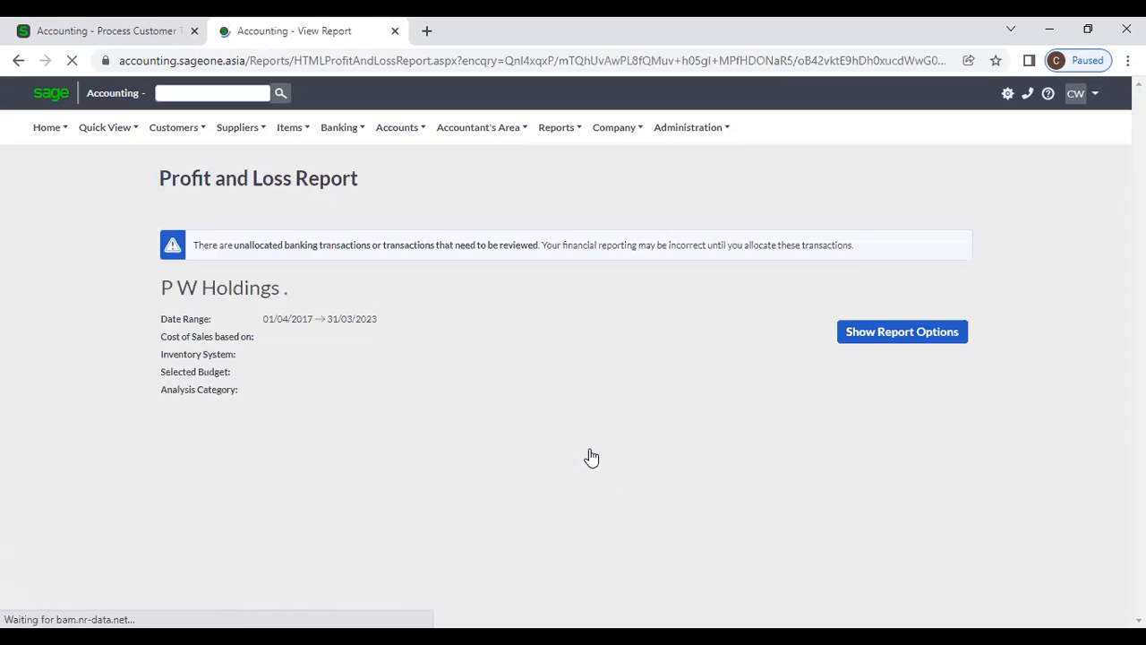
{"action": "scroll", "coordinate": [590, 456], "scroll_direction": "down", "scroll_amount": 4}
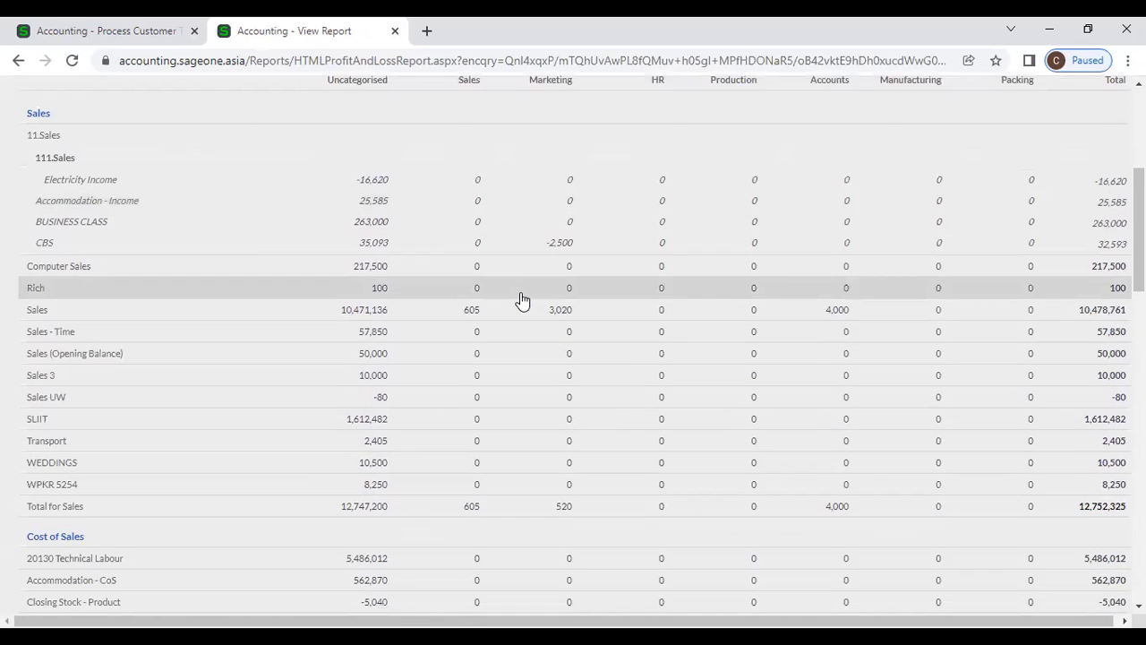
{"action": "scroll", "coordinate": [523, 299], "scroll_direction": "down", "scroll_amount": 5}
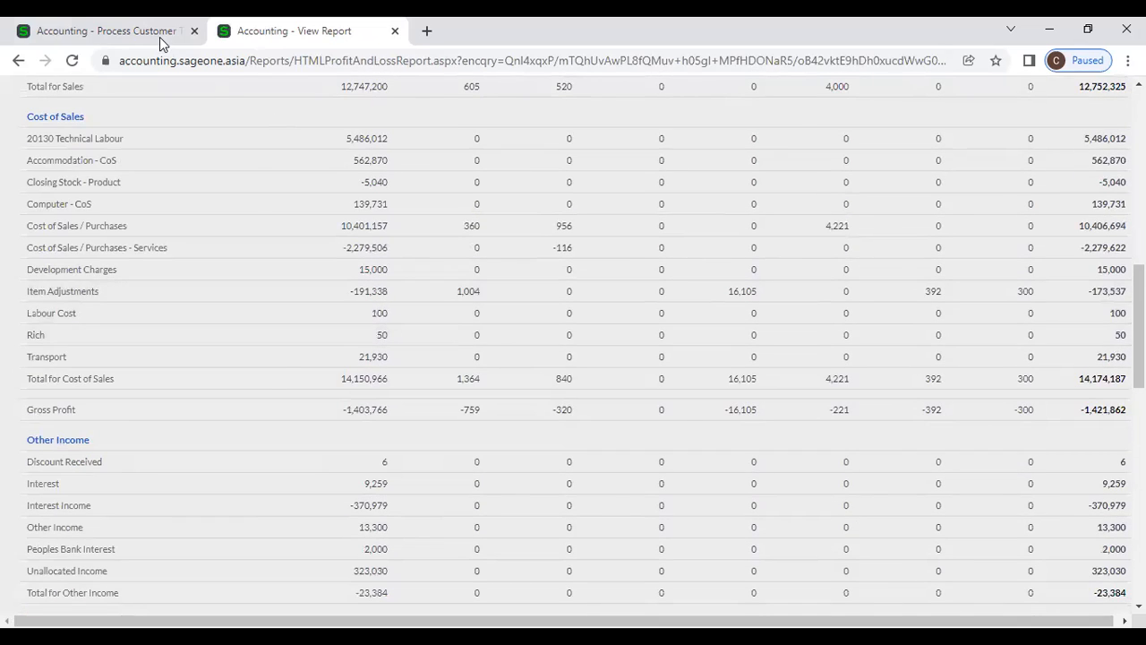
Return to the tax invoice and assign the Accounts department to the second line, the PARACETAMOL item
{"action": "left_click", "coordinate": [159, 37]}
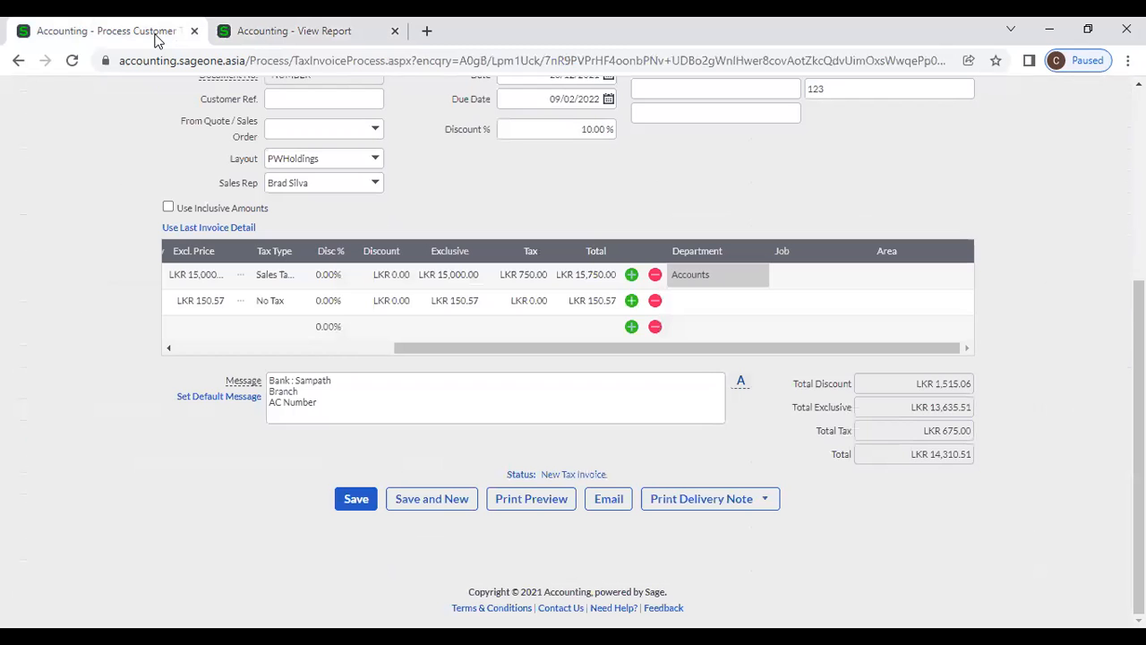
{"action": "left_click", "coordinate": [737, 280]}
{"action": "left_click", "coordinate": [759, 275]}
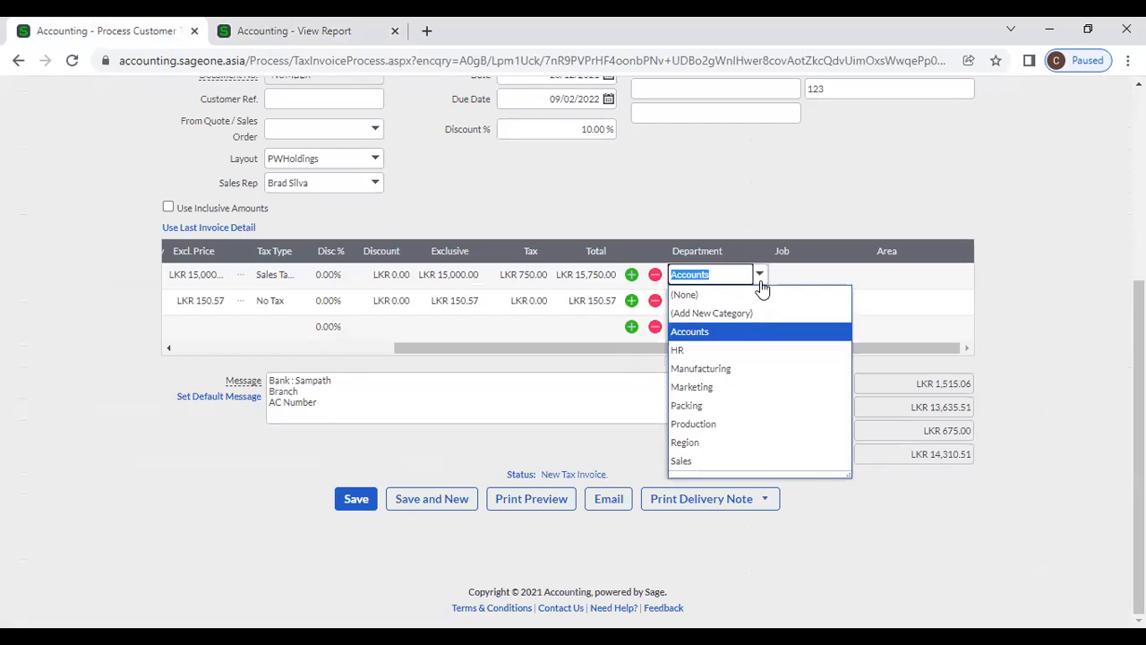
{"action": "left_click", "coordinate": [759, 281]}
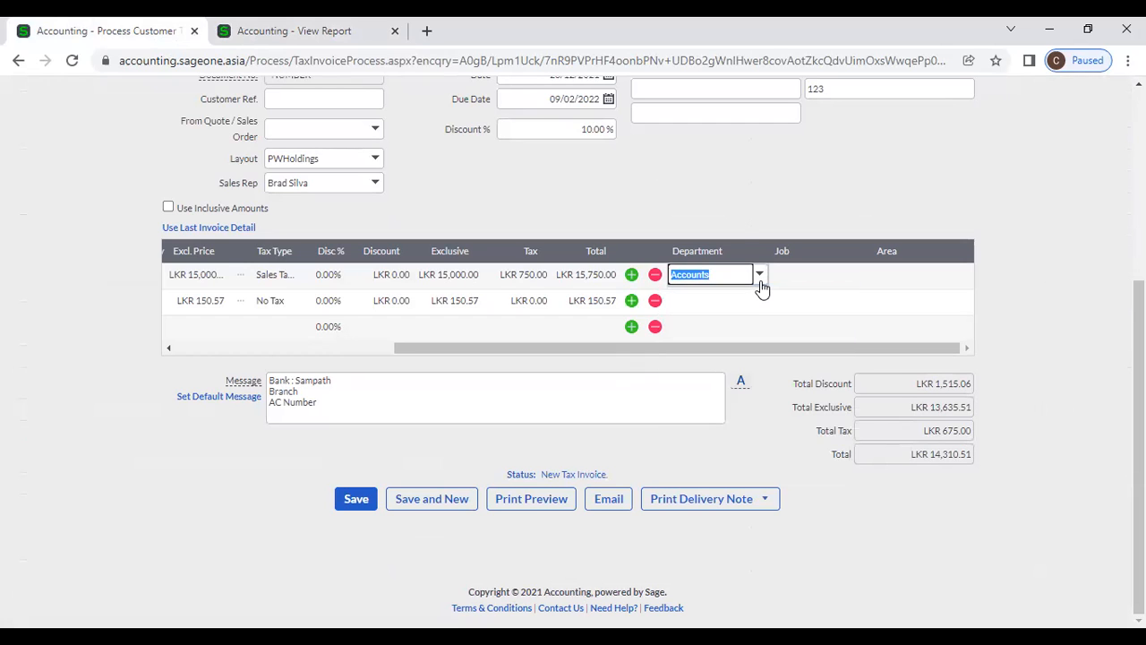
{"action": "left_click", "coordinate": [745, 219]}
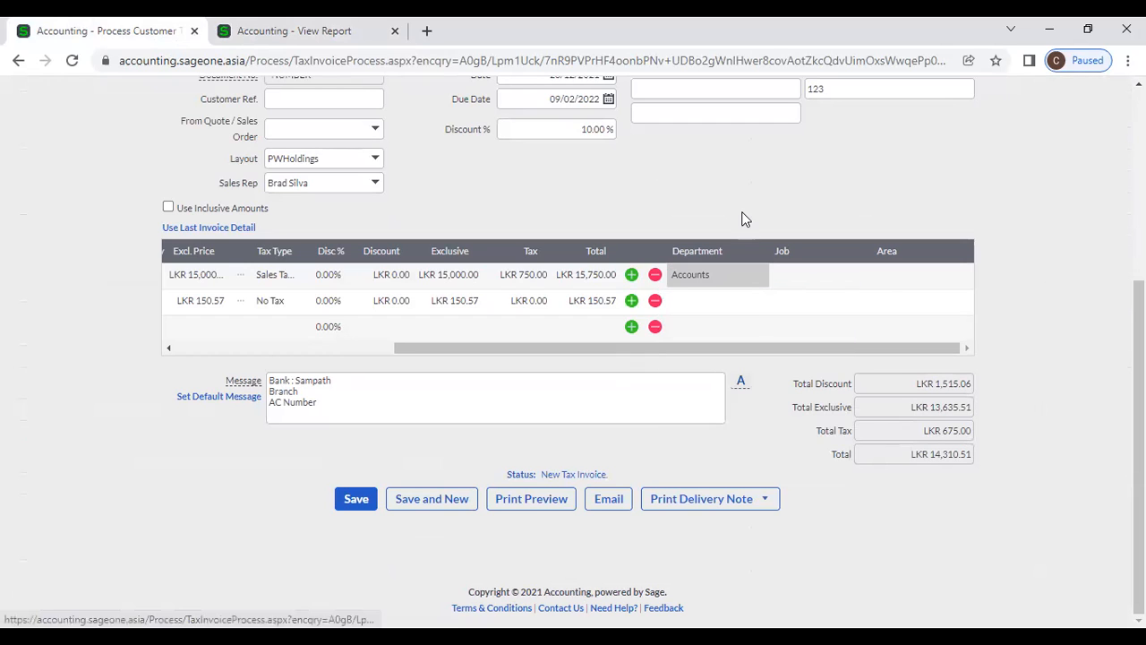
{"action": "left_click", "coordinate": [763, 308]}
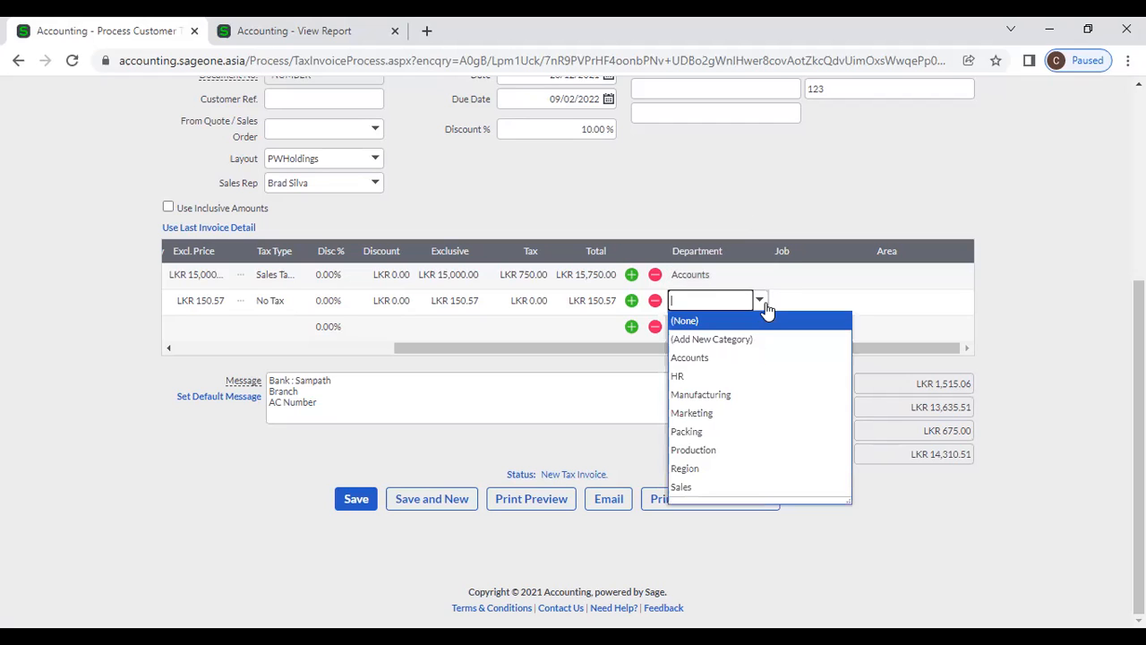
{"action": "left_click", "coordinate": [757, 360]}
{"action": "left_click", "coordinate": [739, 210]}
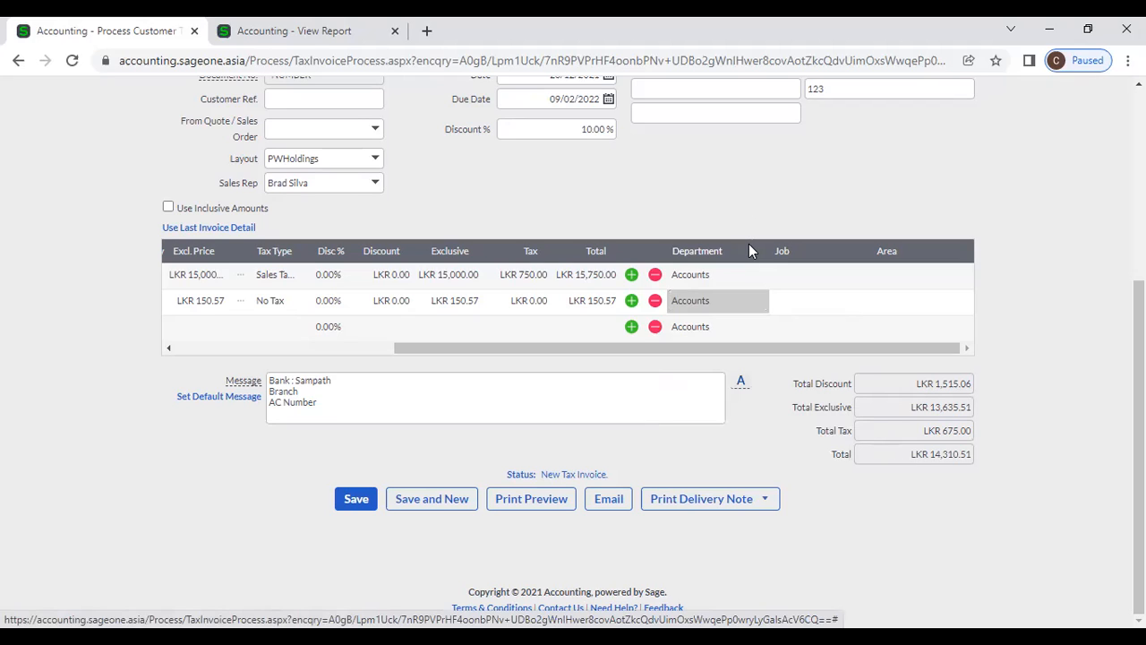
Add the note S/N0001 to the SONICWAVE invoice line and save the invoice, accepting that the credit limit is exceeded
{"action": "left_click", "coordinate": [237, 349]}
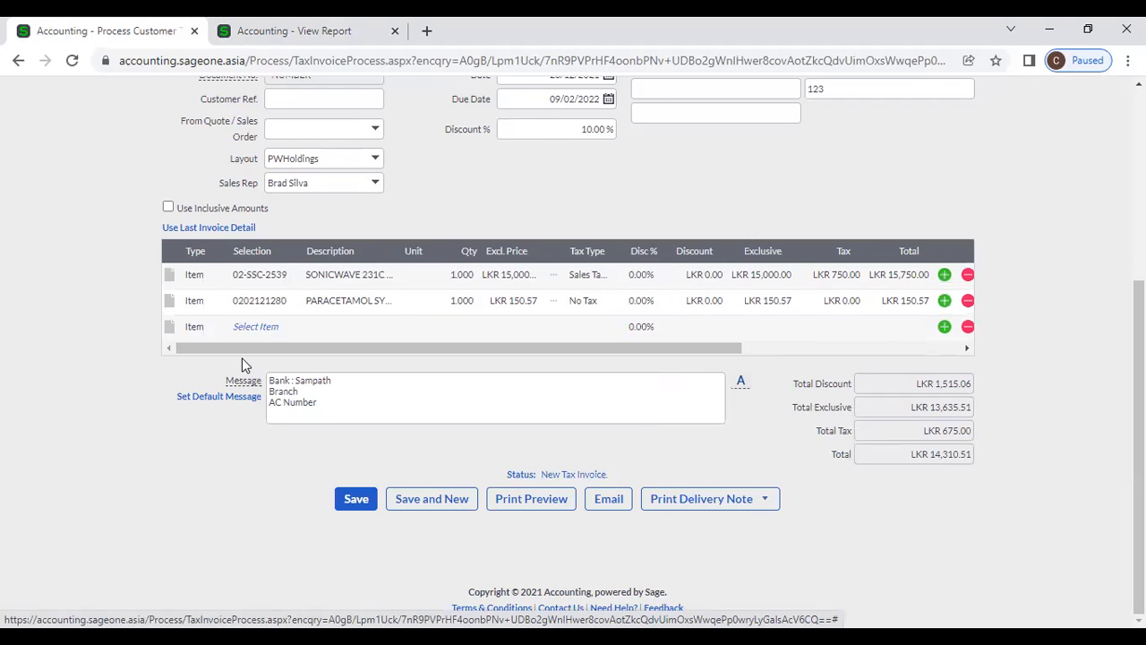
{"action": "left_click", "coordinate": [170, 277]}
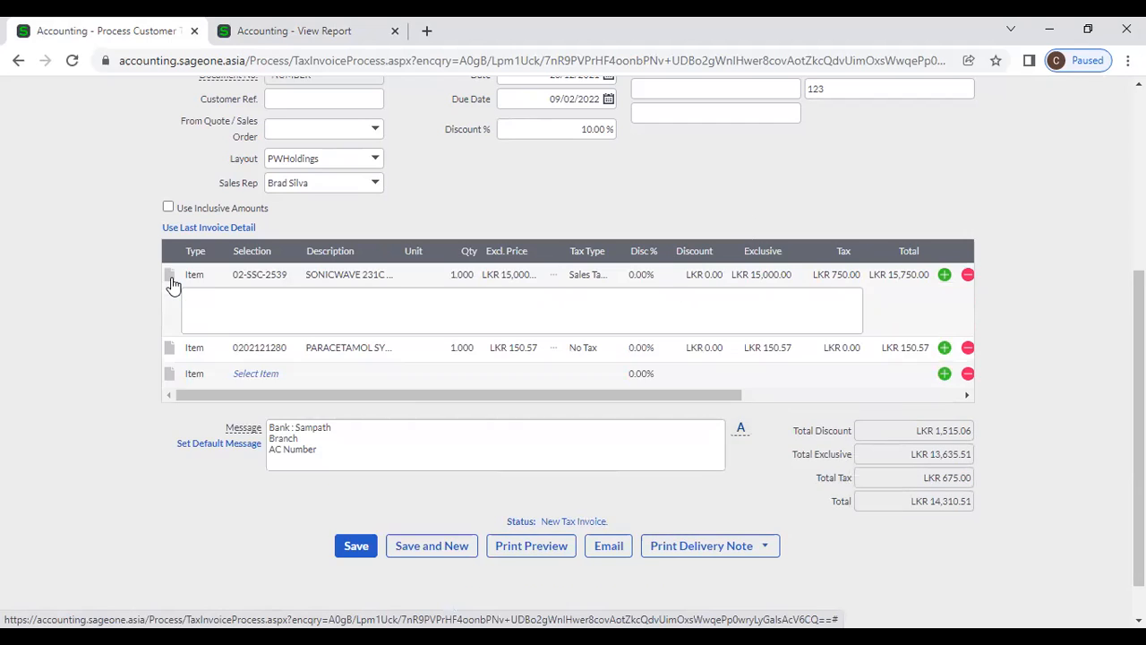
{"action": "left_click", "coordinate": [215, 295]}
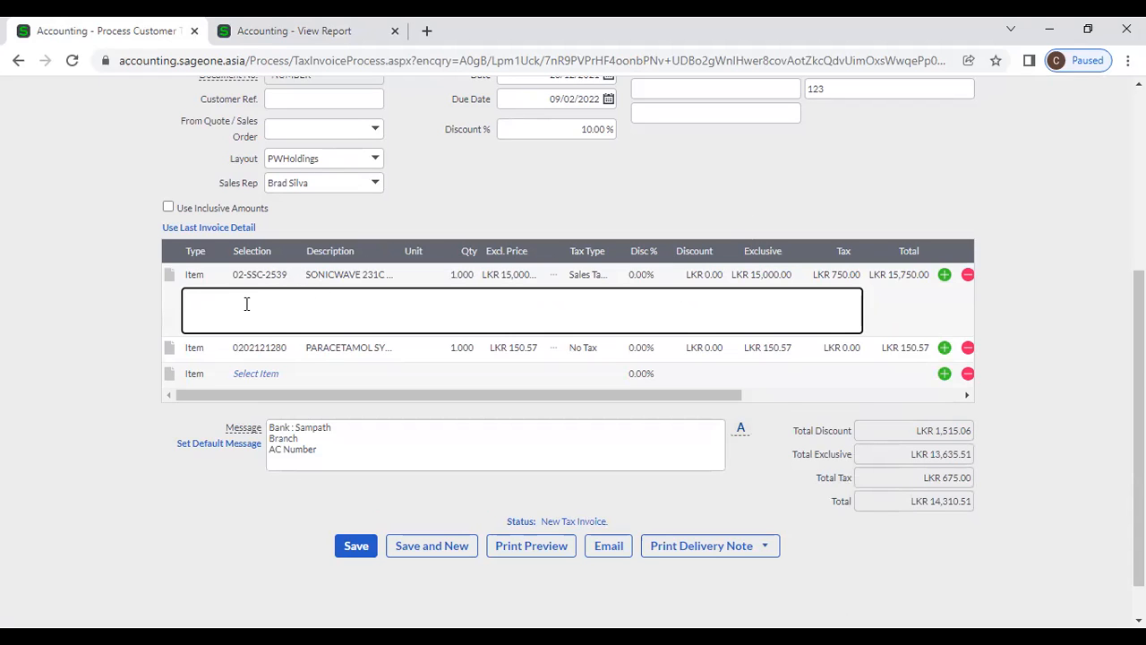
{"action": "left_click", "coordinate": [168, 279]}
{"action": "left_click", "coordinate": [168, 279]}
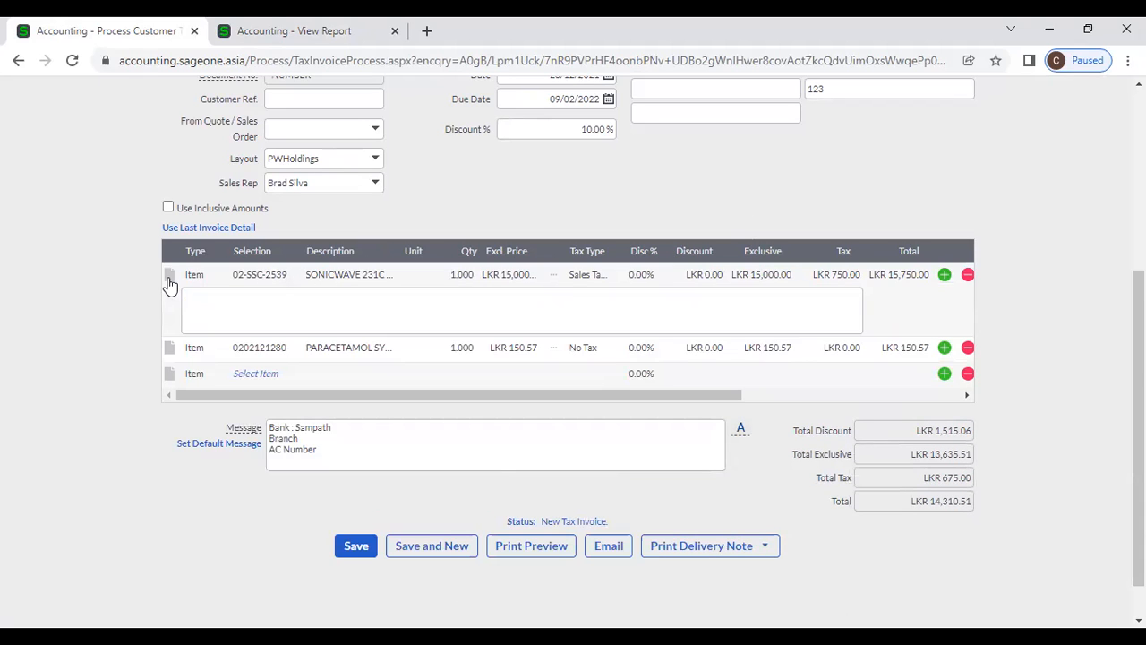
{"action": "left_click", "coordinate": [201, 295]}
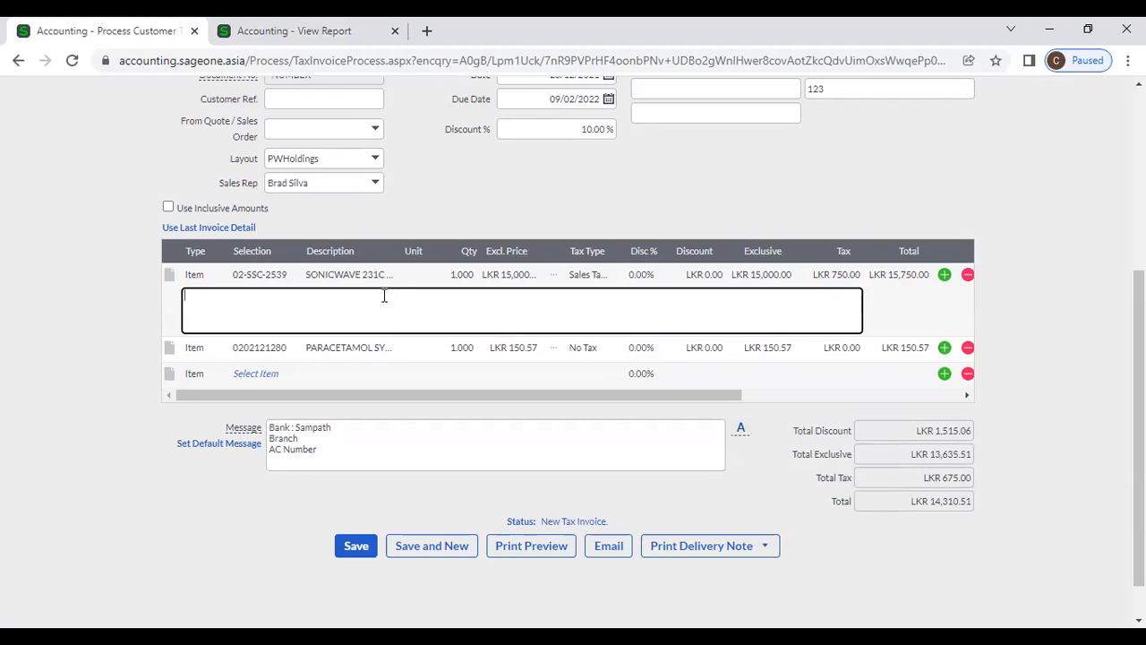
{"action": "type", "text": "S/N0001"}
{"action": "left_click", "coordinate": [357, 543]}
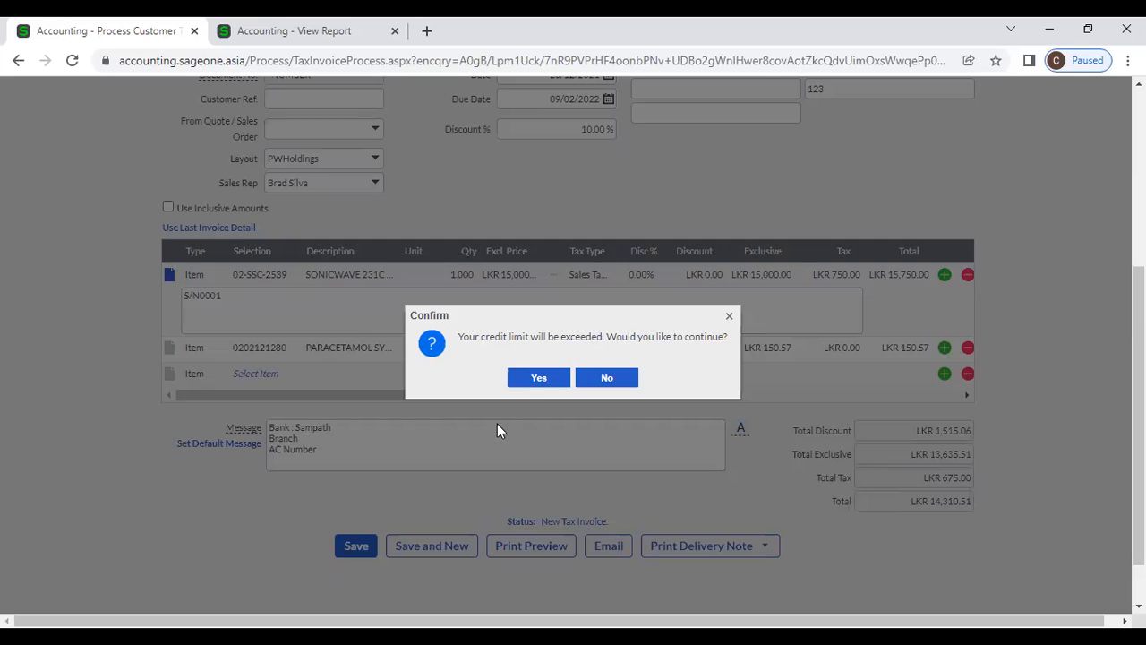
{"action": "left_click", "coordinate": [540, 376]}
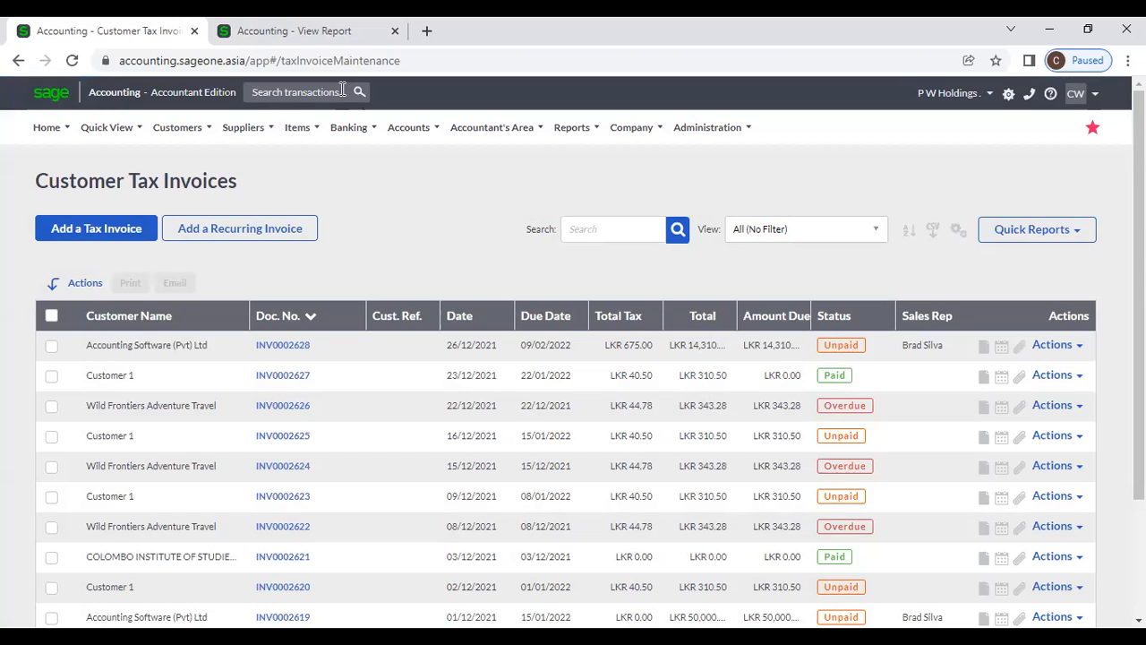
Search the transactions for S/N001, correct the search to S/N0001, and open the matching tax invoice
{"action": "type", "text": "S/NO"}
{"action": "type", "text": "01"}
{"action": "key", "text": "Return"}
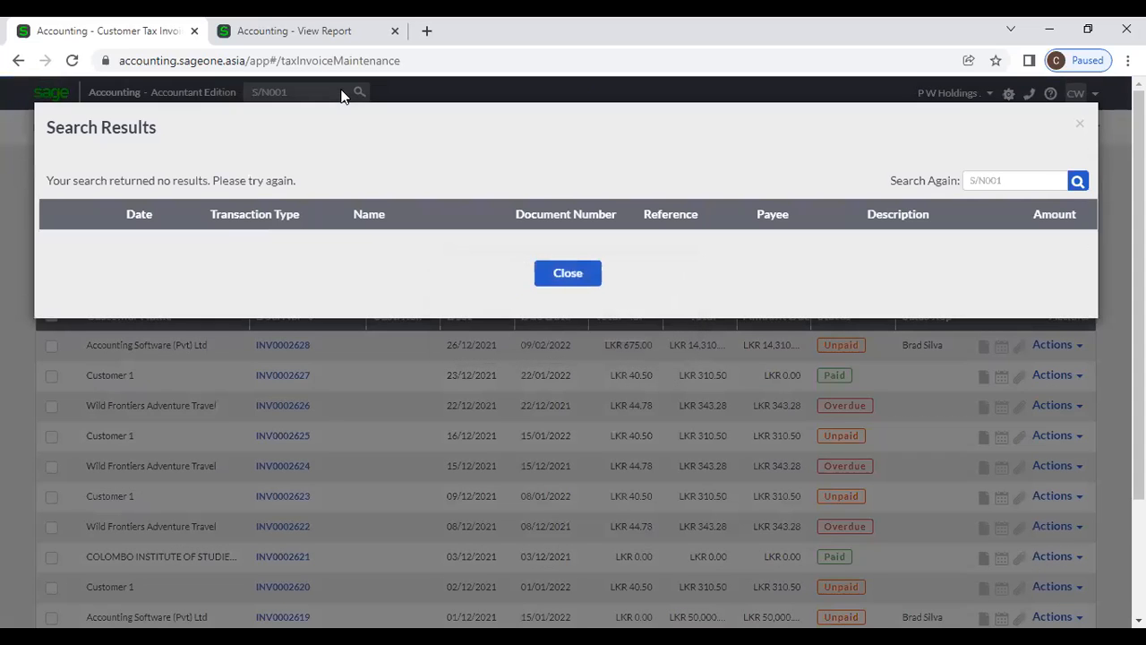
{"action": "left_click", "coordinate": [567, 272]}
{"action": "left_click", "coordinate": [278, 91]}
{"action": "type", "text": "0"}
{"action": "key", "text": "Return"}
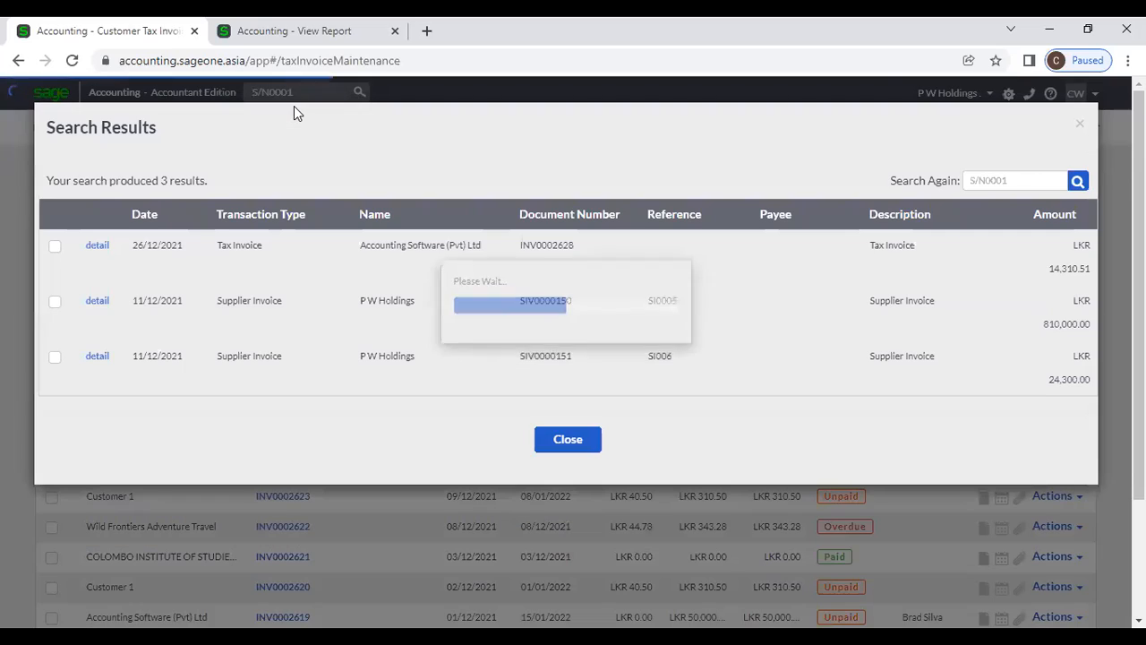
{"action": "left_click", "coordinate": [106, 252]}
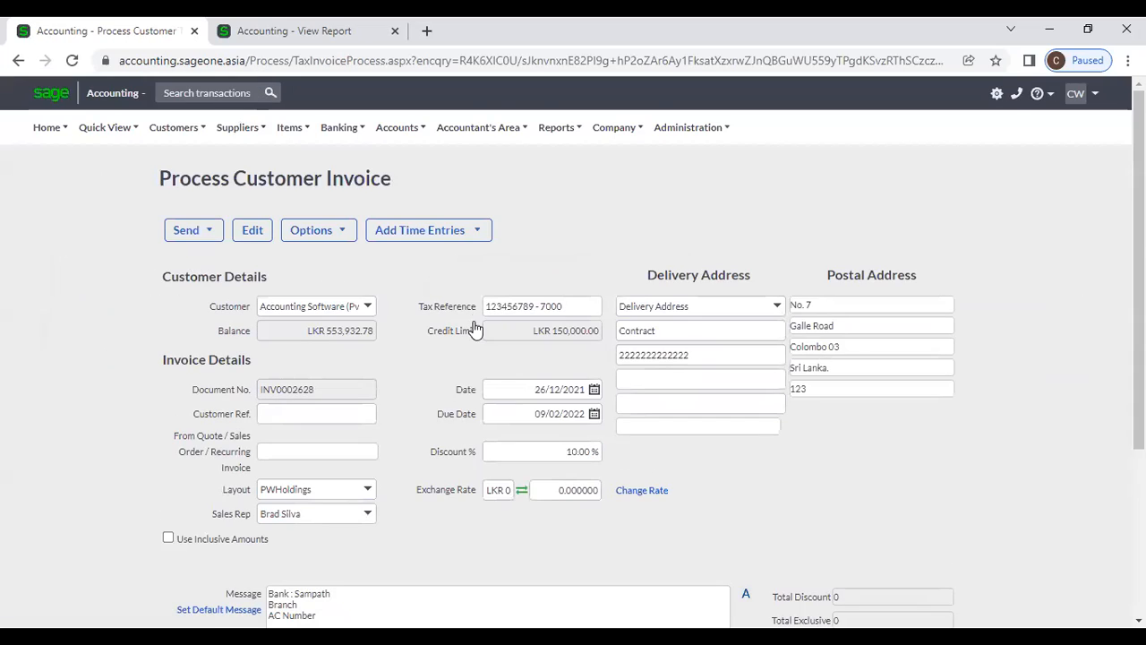
Examine the reopened invoice's item lines, including the note attached to the SONICWAVE line
{"action": "scroll", "coordinate": [474, 329], "scroll_direction": "down", "scroll_amount": 3}
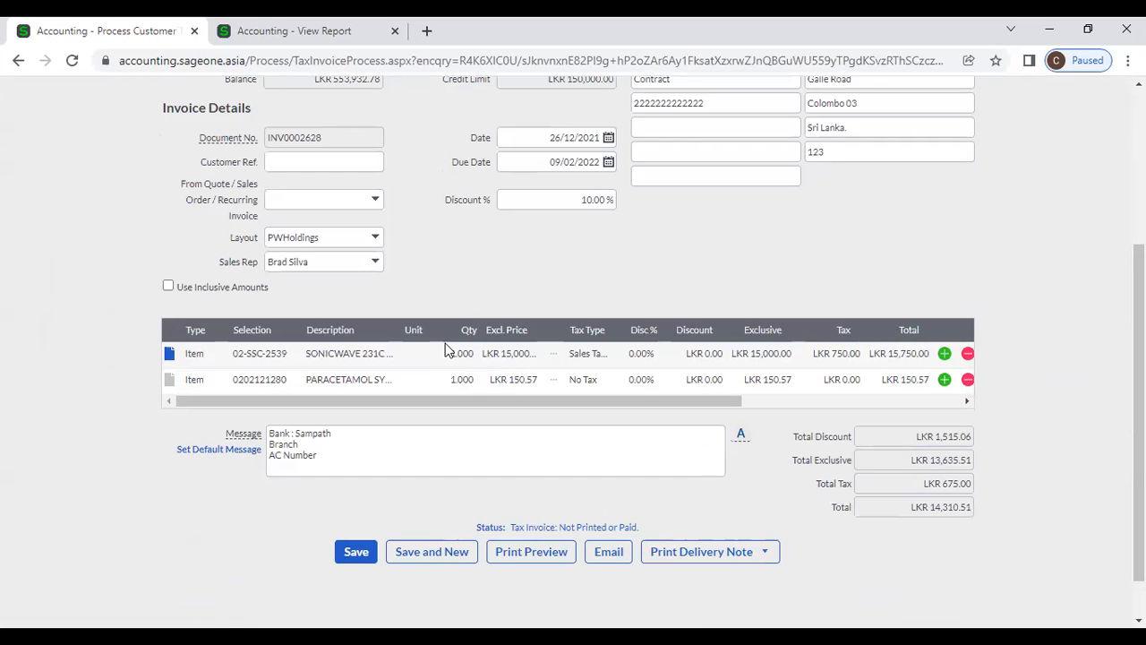
{"action": "scroll", "coordinate": [421, 295], "scroll_direction": "up", "scroll_amount": 3}
{"action": "left_click", "coordinate": [197, 140]}
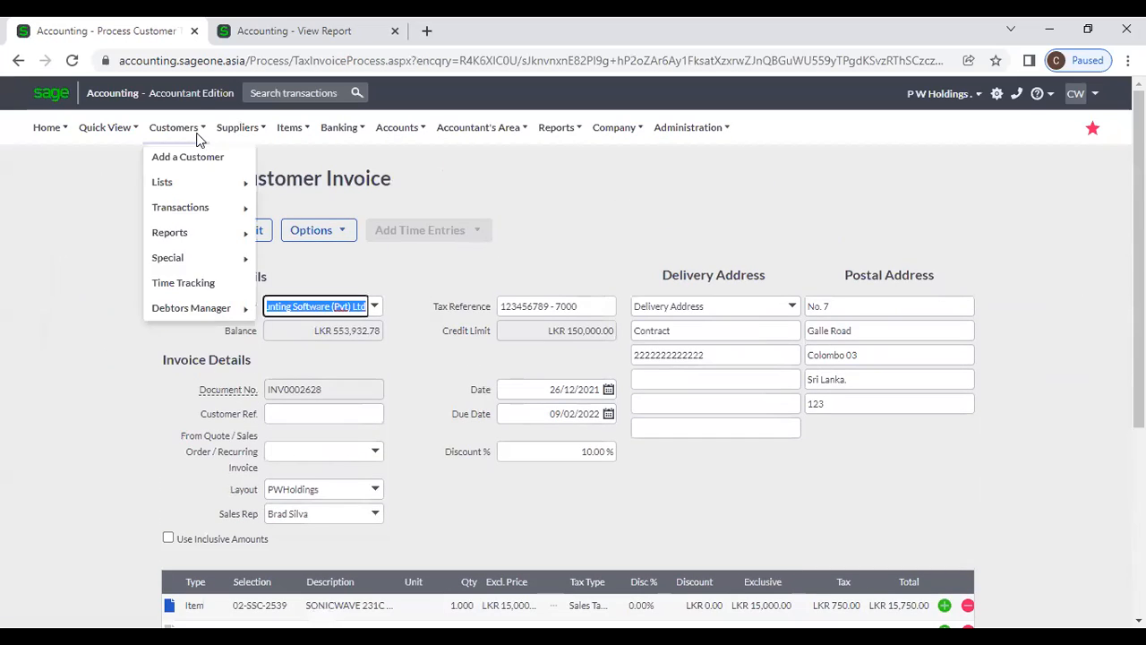
{"action": "left_click", "coordinate": [278, 92]}
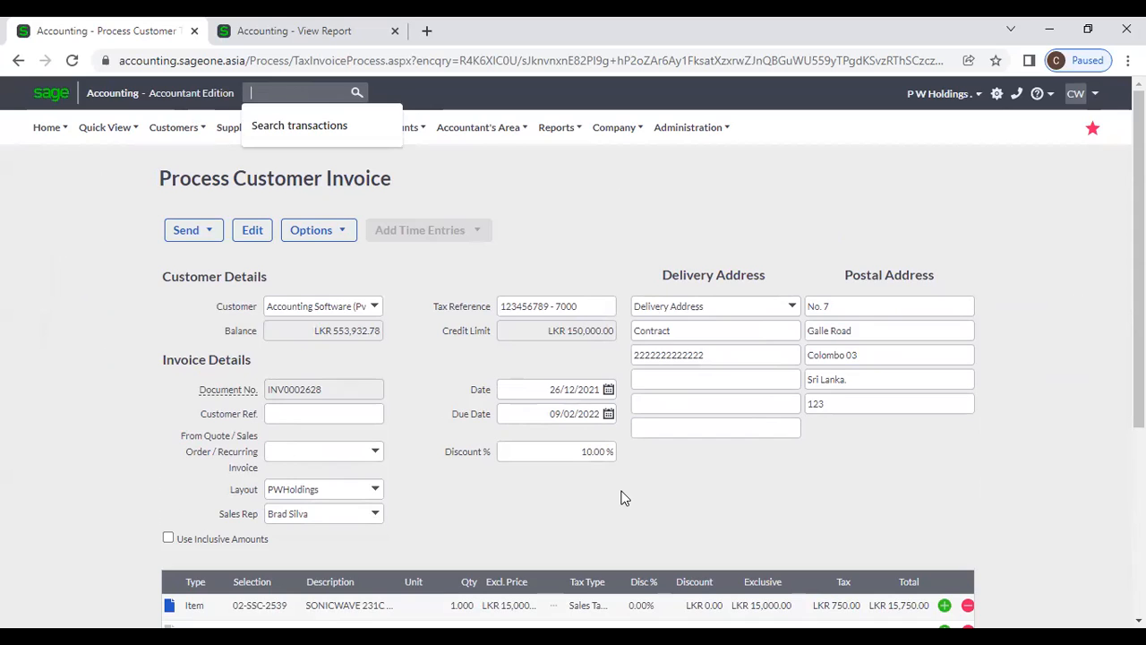
{"action": "scroll", "coordinate": [624, 499], "scroll_direction": "down", "scroll_amount": 2}
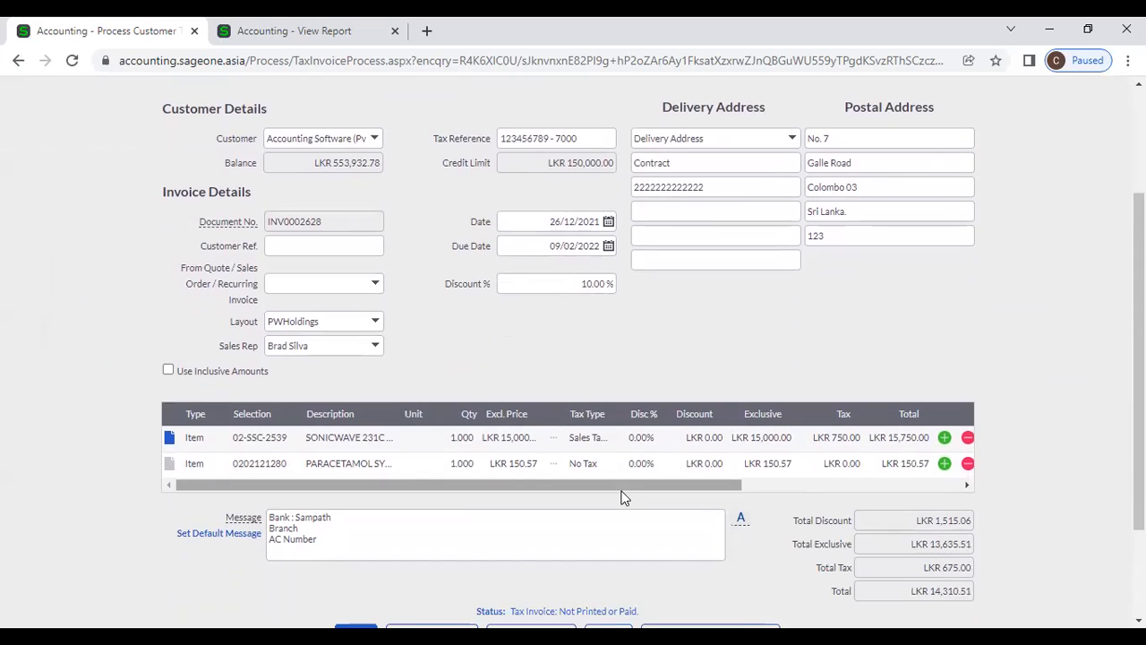
{"action": "scroll", "coordinate": [623, 498], "scroll_direction": "down", "scroll_amount": 1}
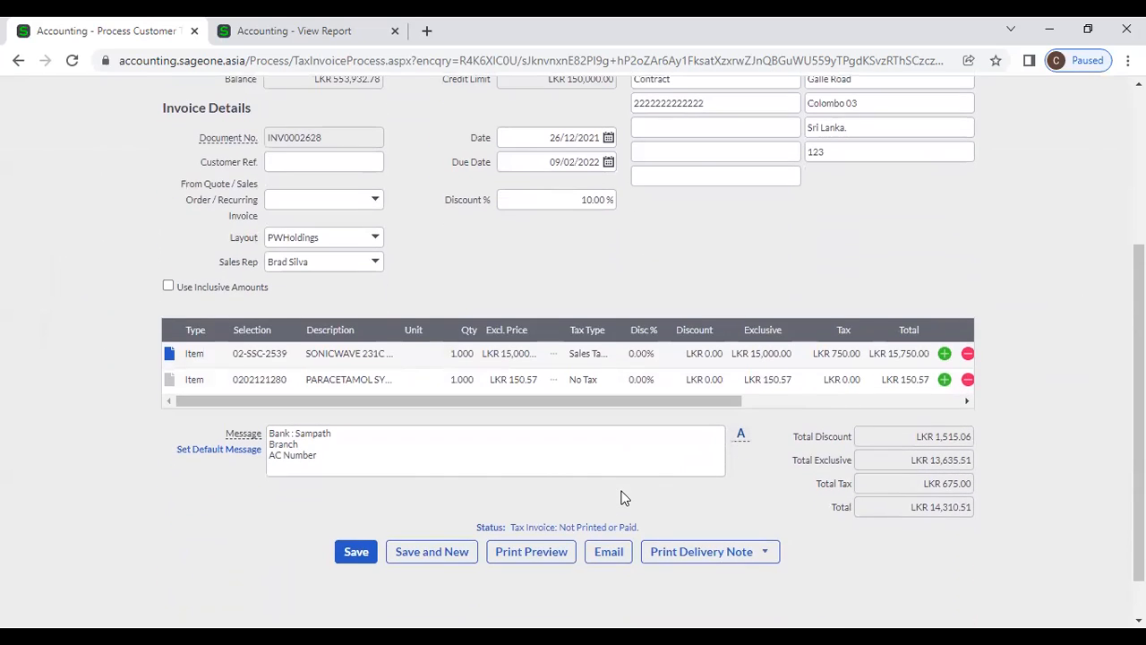
{"action": "left_click", "coordinate": [169, 287]}
{"action": "left_click", "coordinate": [167, 288]}
{"action": "left_click", "coordinate": [170, 358]}
{"action": "left_click", "coordinate": [171, 358]}
Display the gross profit breakdown by average cost for the saved invoice
{"action": "scroll", "coordinate": [179, 356], "scroll_direction": "down", "scroll_amount": 1}
{"action": "scroll", "coordinate": [179, 357], "scroll_direction": "up", "scroll_amount": 3}
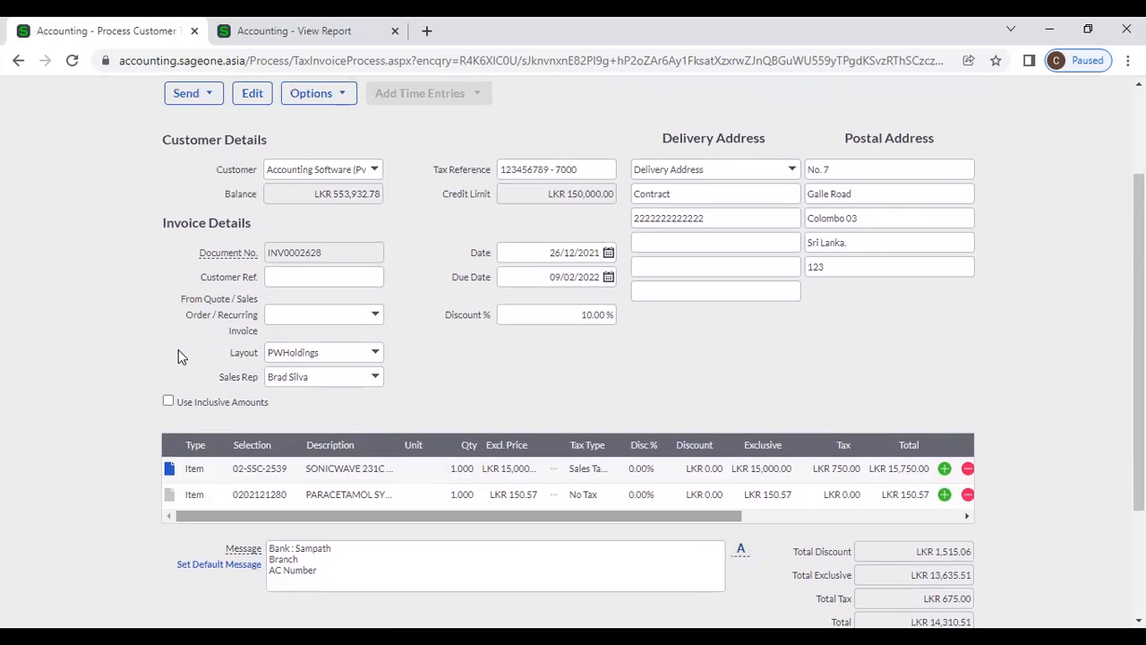
{"action": "scroll", "coordinate": [178, 356], "scroll_direction": "up", "scroll_amount": 2}
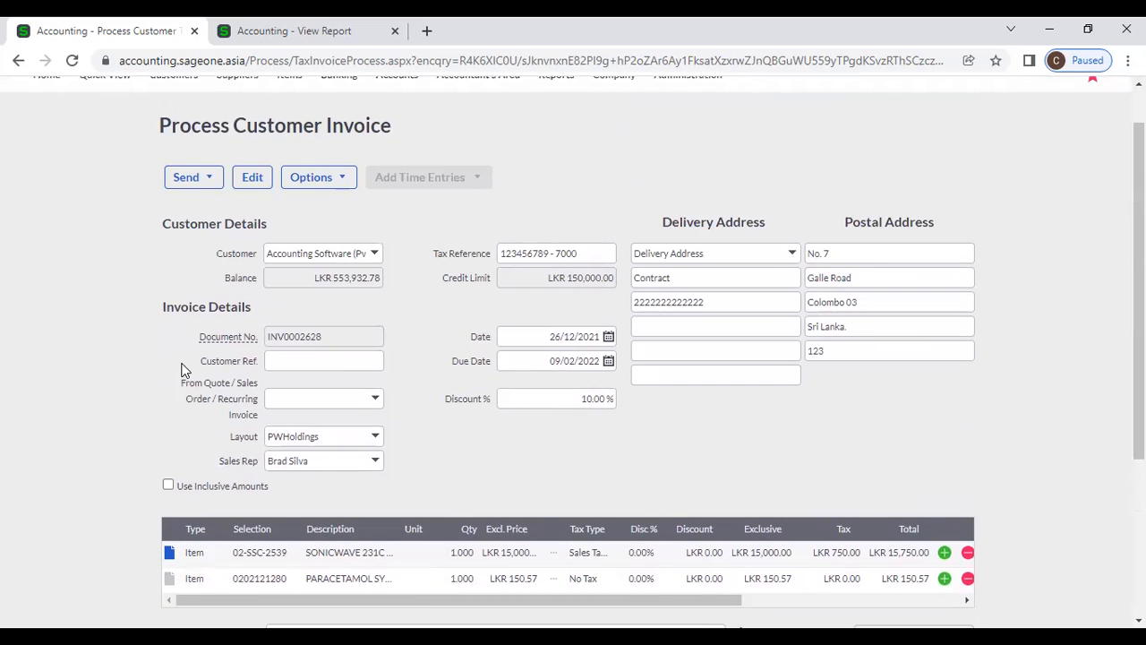
{"action": "left_click", "coordinate": [336, 190]}
{"action": "left_click", "coordinate": [339, 209]}
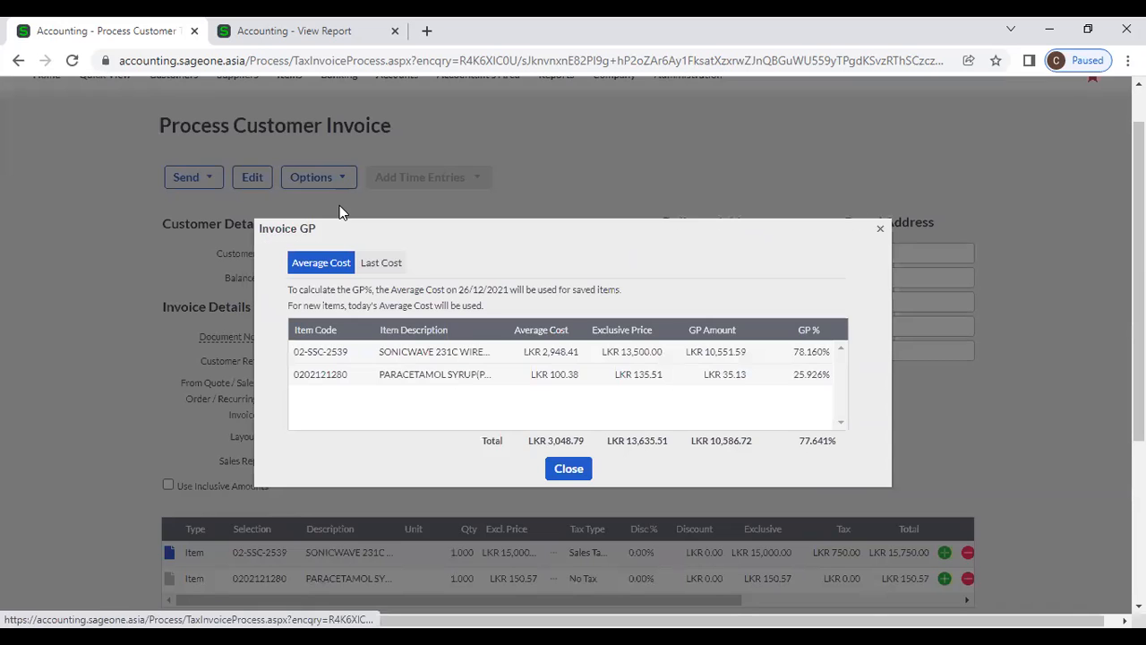
Display the invoice's gross profit by last cost, and view the invoice history
{"action": "left_click", "coordinate": [378, 265]}
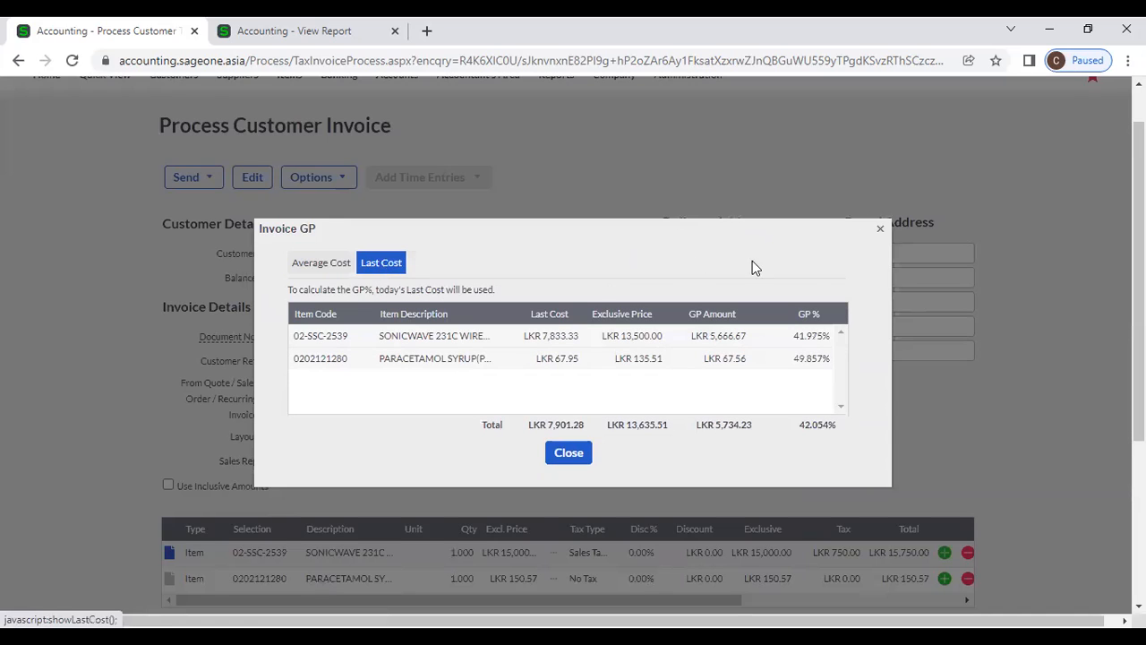
{"action": "left_click", "coordinate": [878, 234]}
{"action": "left_click", "coordinate": [313, 176]}
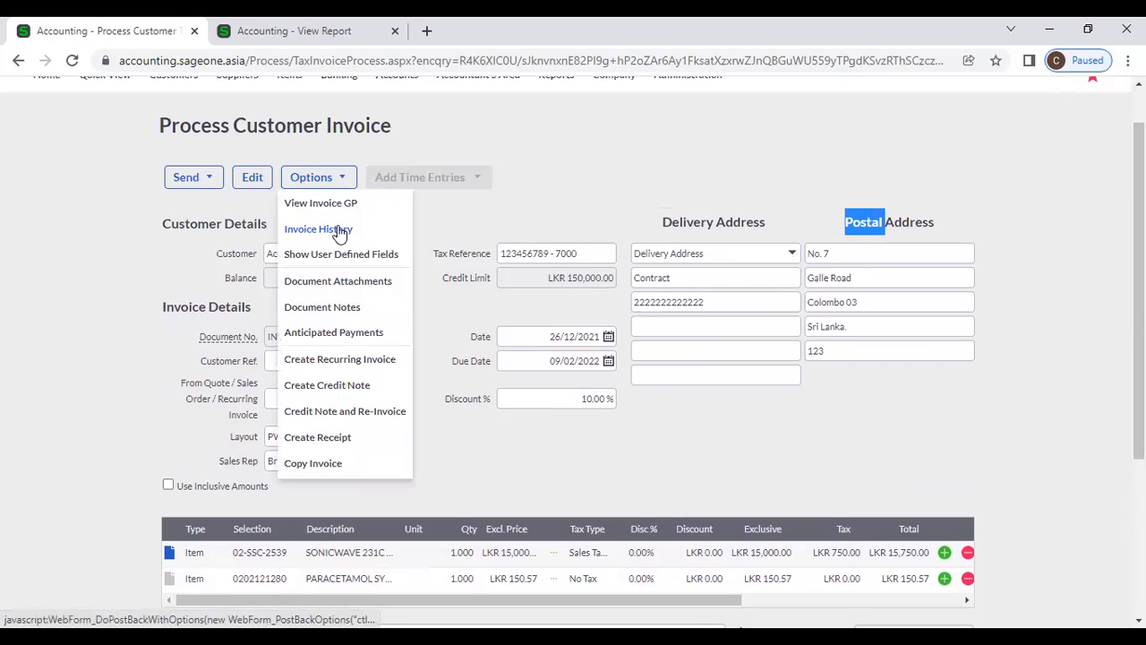
{"action": "left_click", "coordinate": [339, 231]}
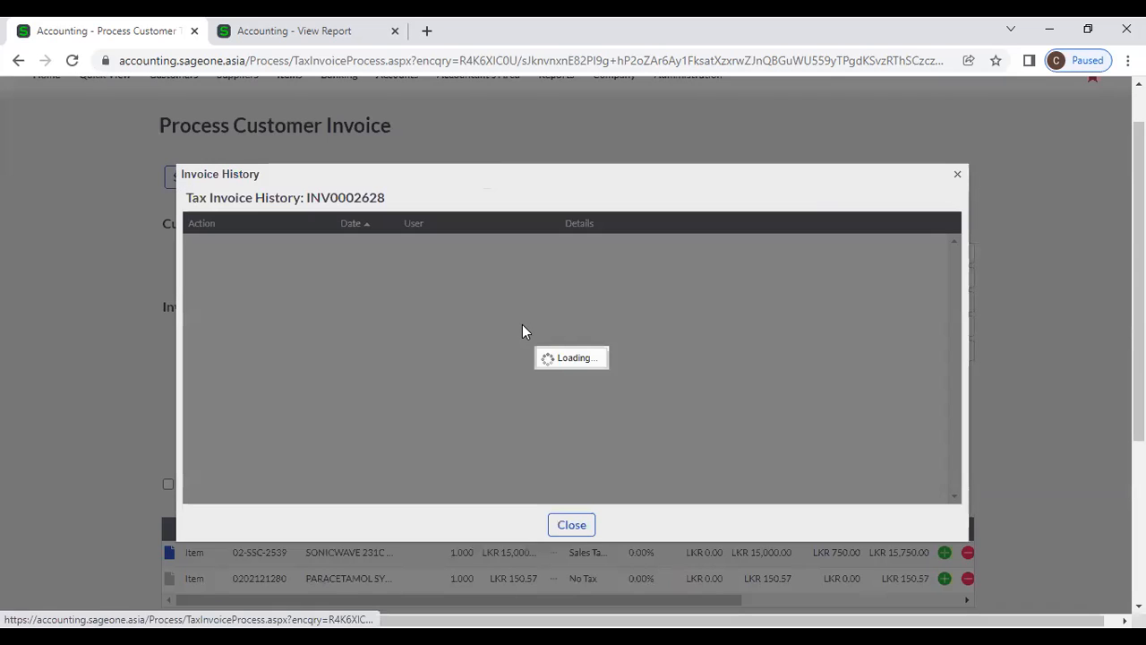
{"action": "left_click", "coordinate": [578, 526]}
View the invoice's user defined fields and its document attachments, closing each without changes
{"action": "left_click", "coordinate": [318, 177]}
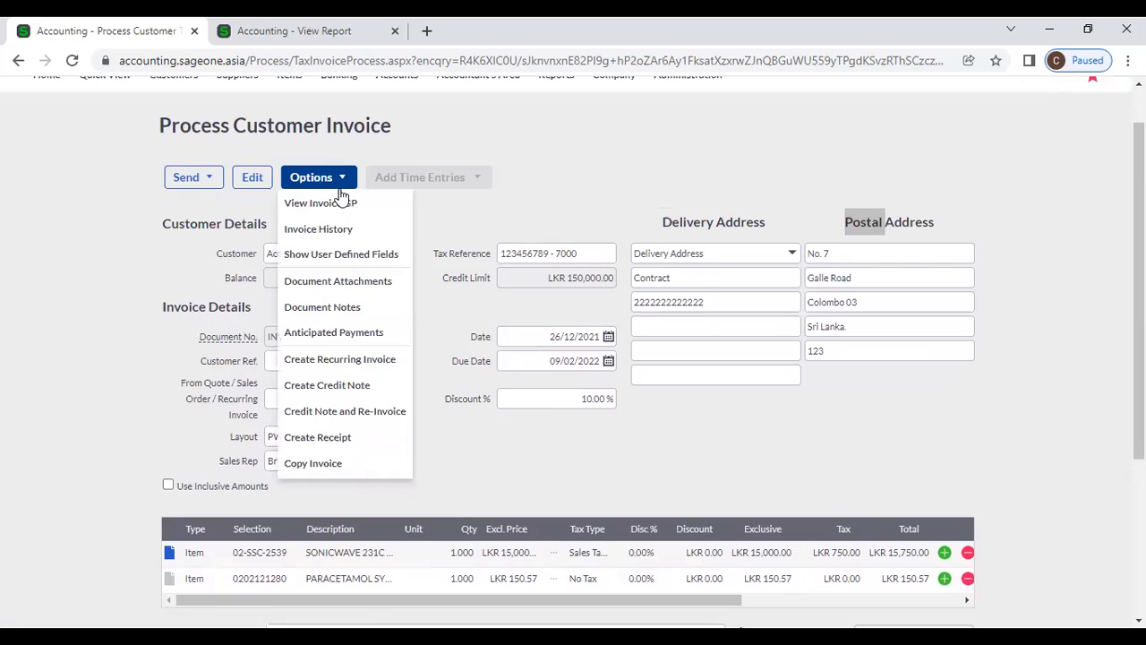
{"action": "left_click", "coordinate": [358, 255]}
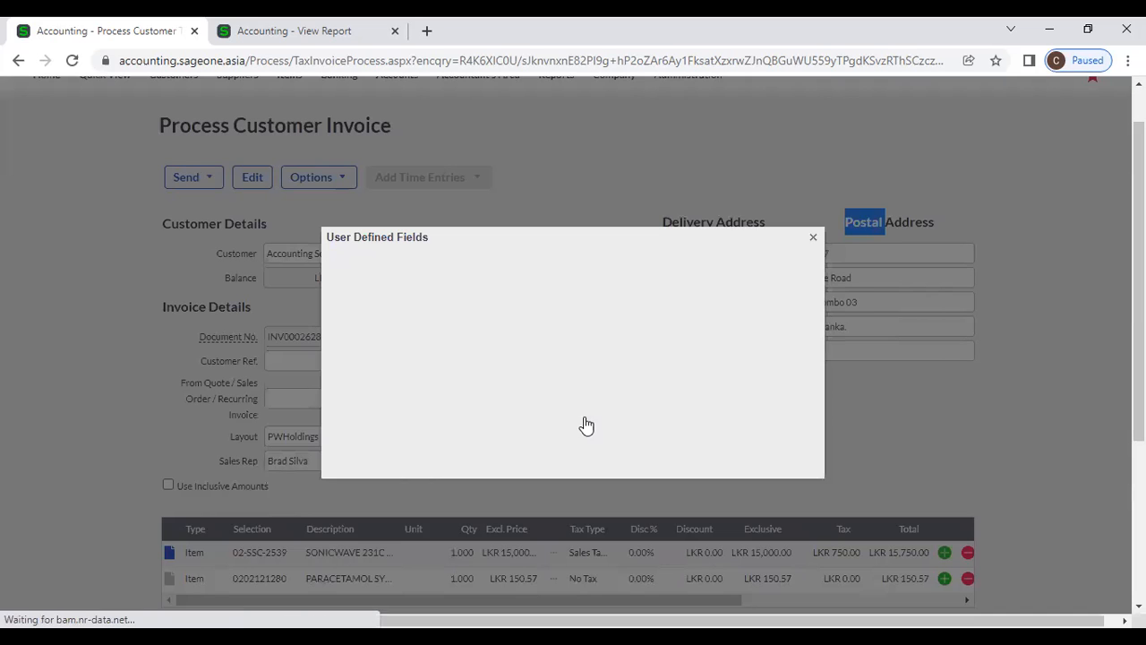
{"action": "left_click", "coordinate": [813, 241]}
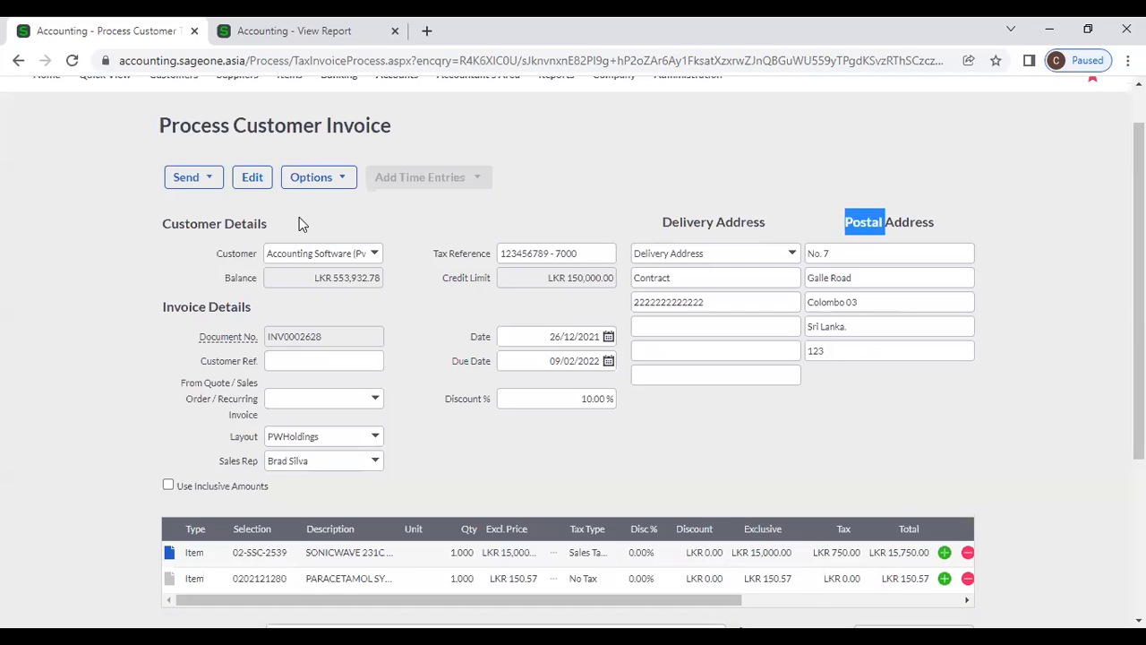
{"action": "left_click", "coordinate": [312, 176]}
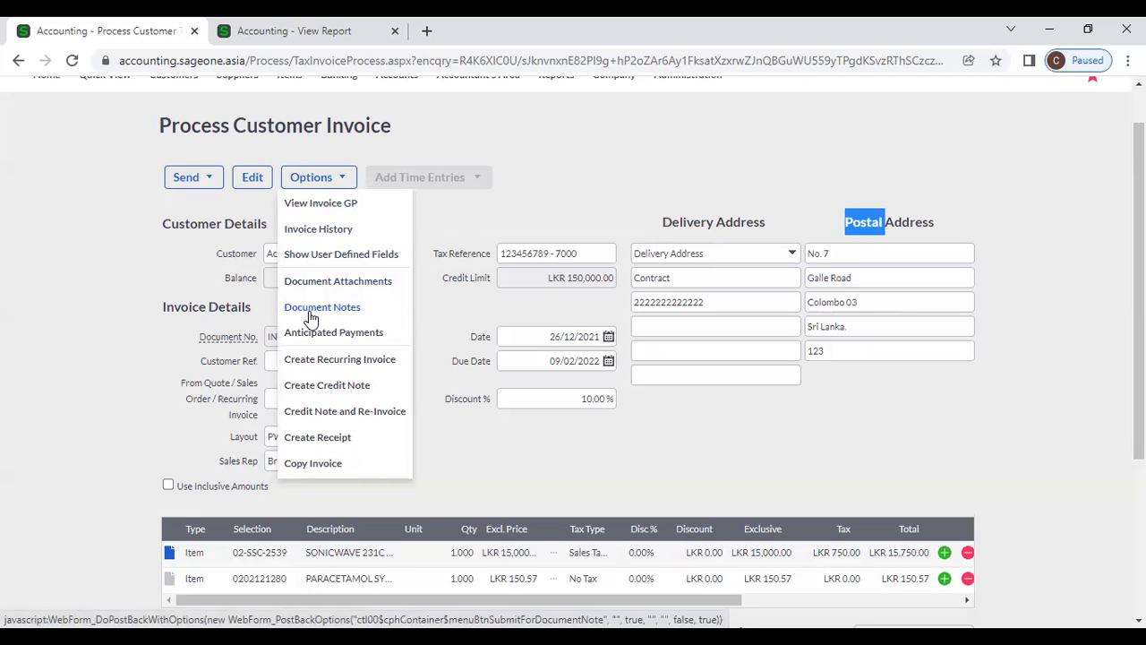
{"action": "left_click", "coordinate": [309, 281]}
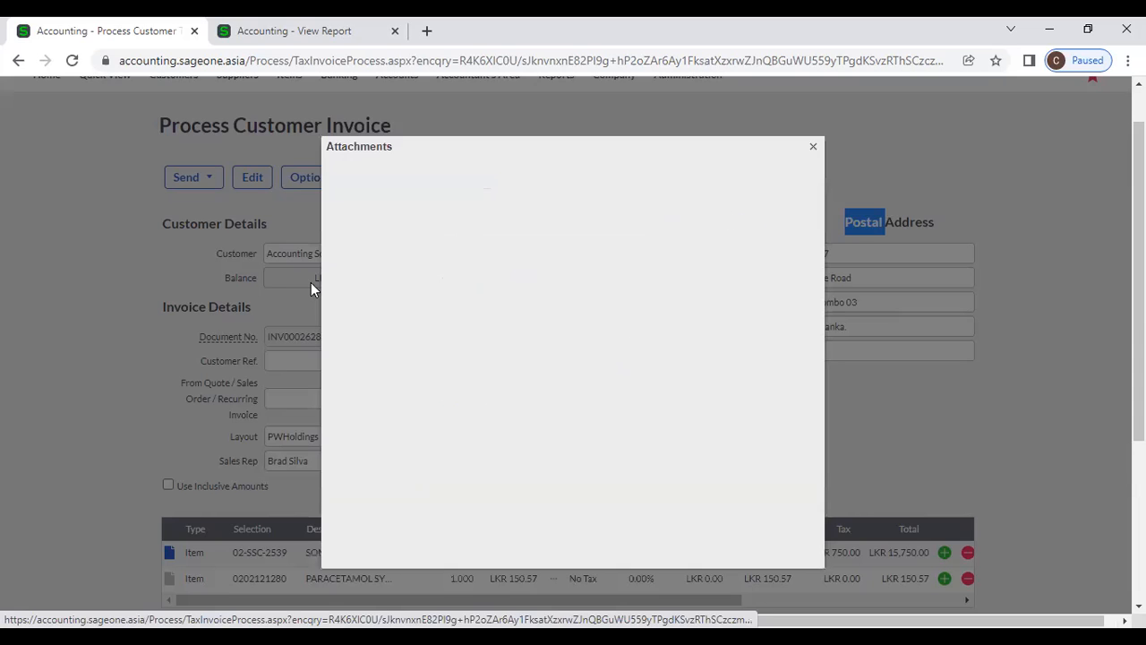
{"action": "left_click", "coordinate": [813, 147]}
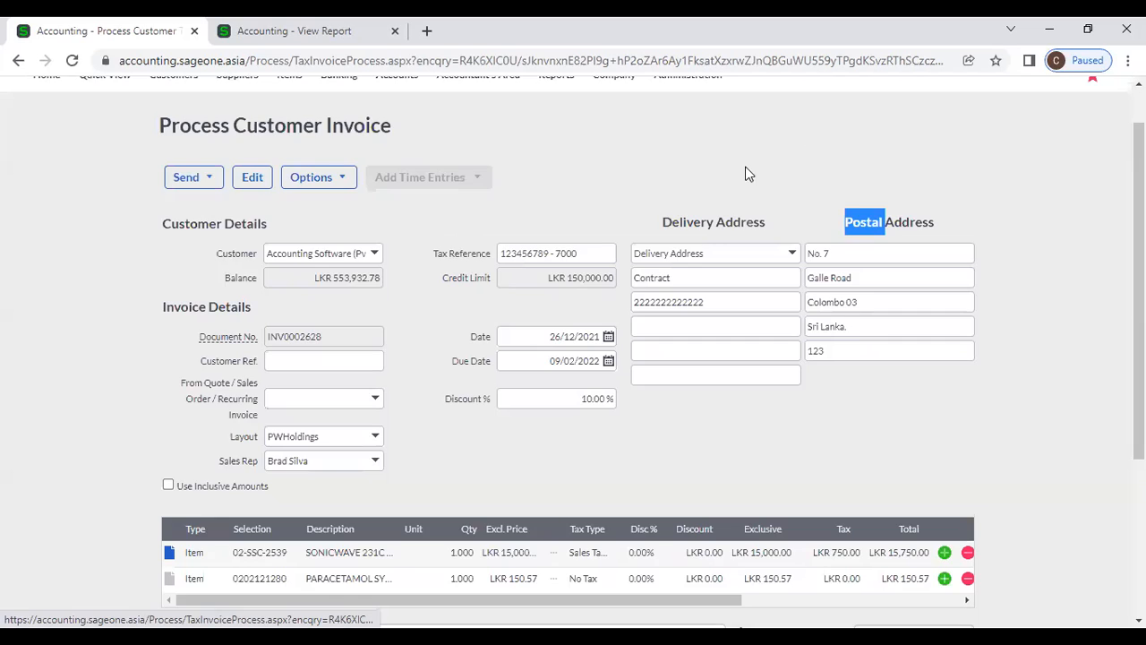
View the invoice's document notes and anticipated payments, closing both without adding anything
{"action": "left_click", "coordinate": [289, 177]}
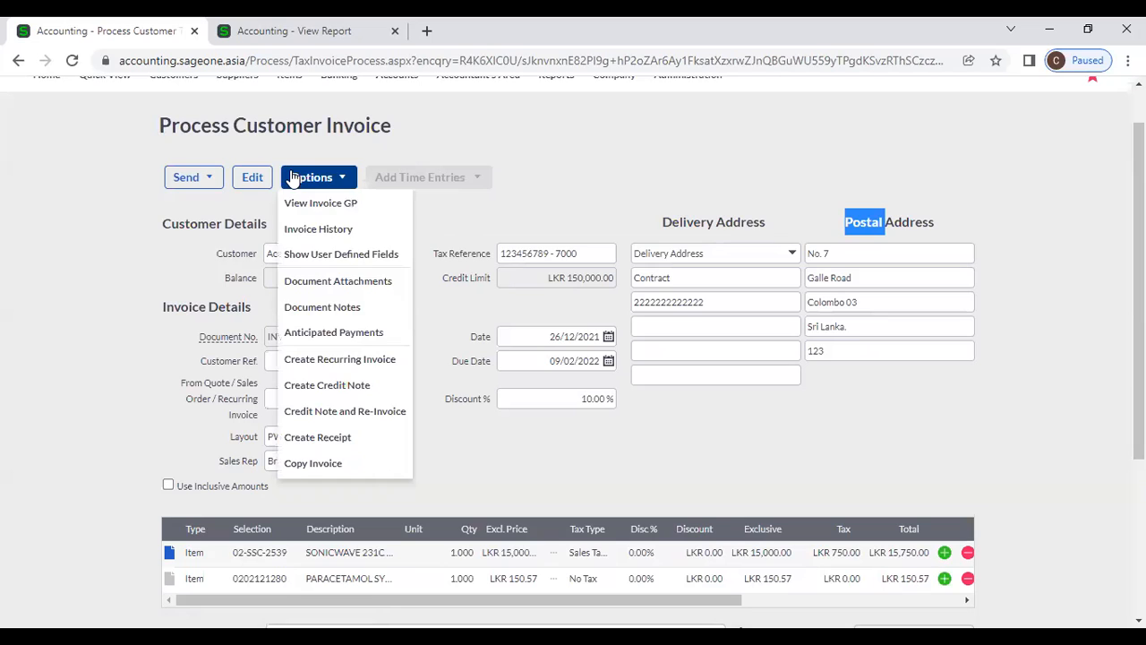
{"action": "left_click", "coordinate": [302, 310]}
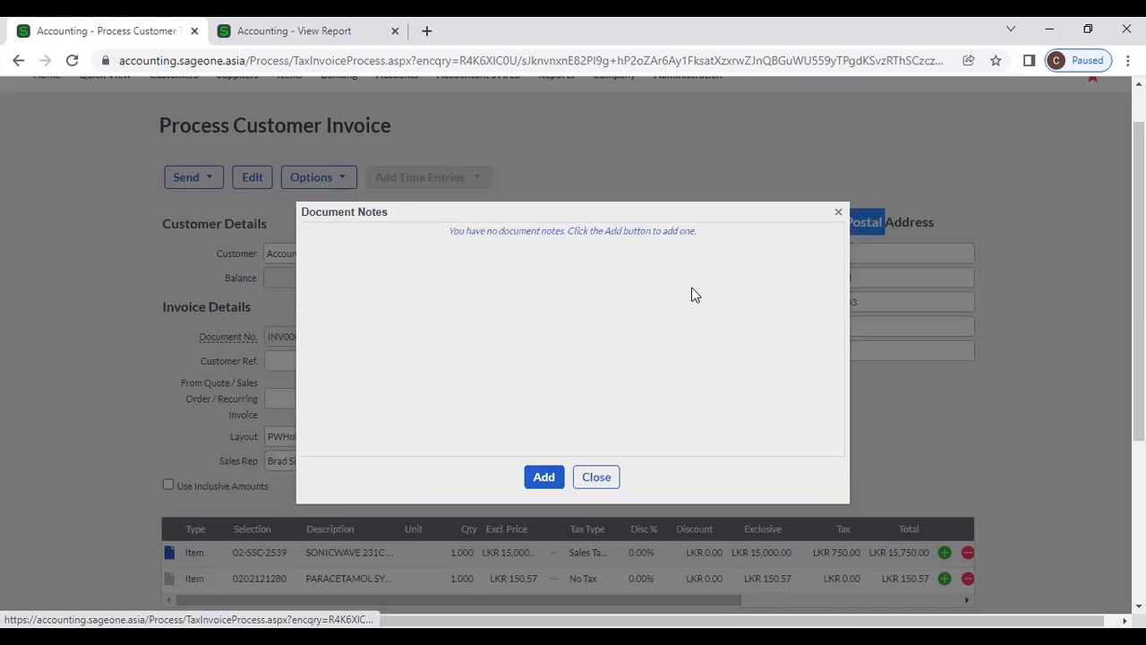
{"action": "left_click", "coordinate": [598, 477]}
{"action": "left_click", "coordinate": [342, 181]}
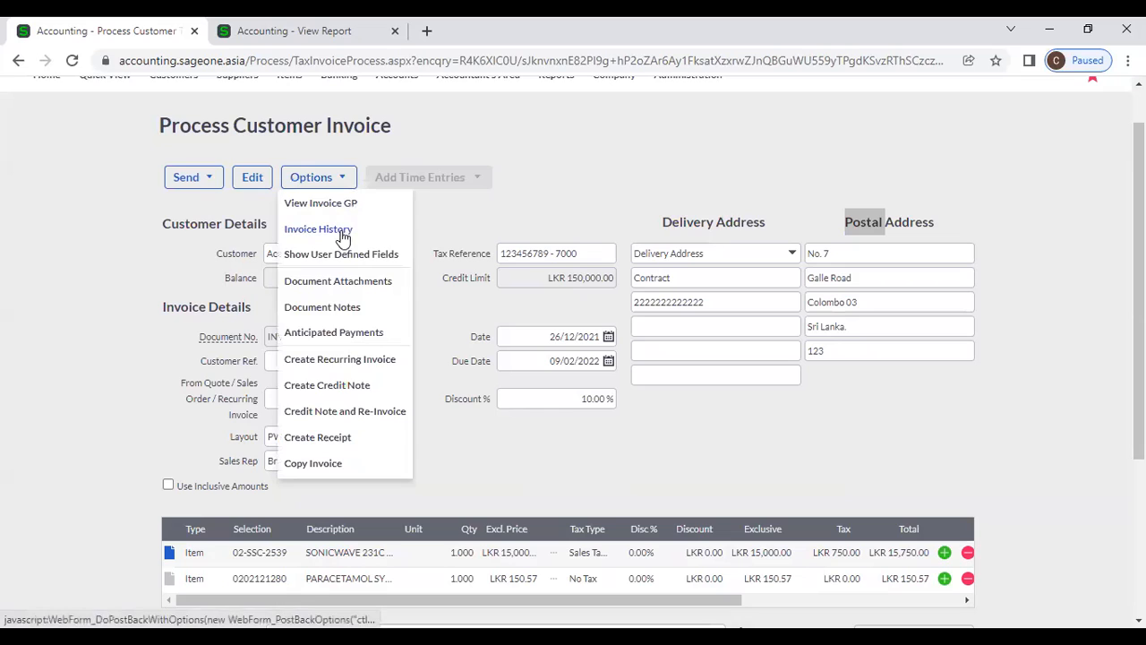
{"action": "left_click", "coordinate": [334, 329]}
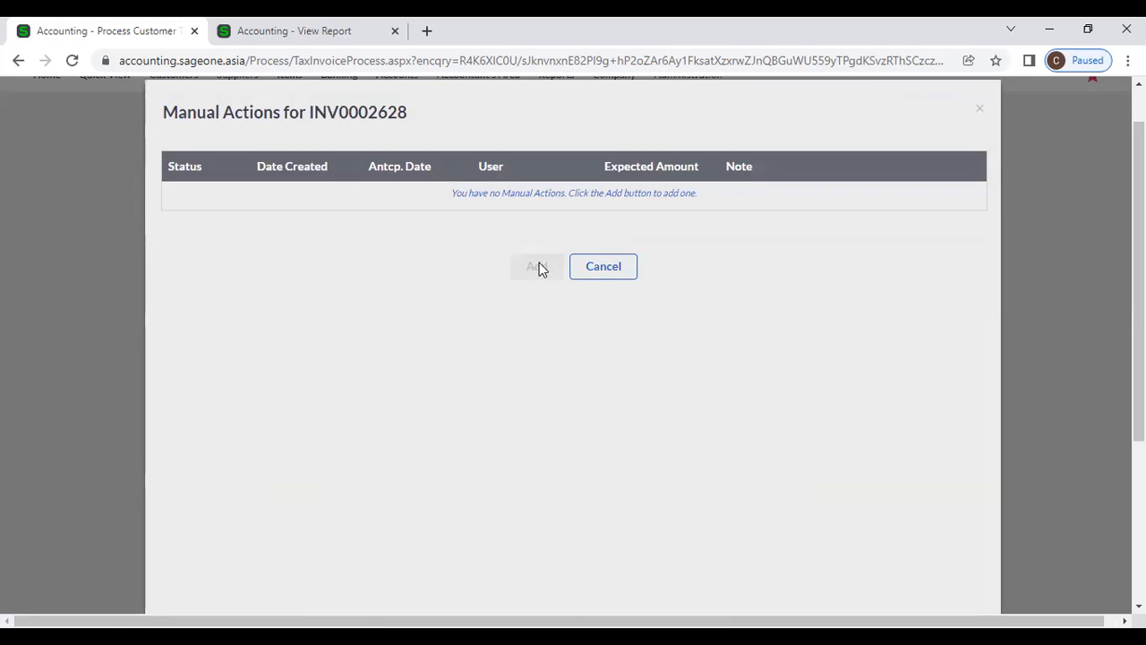
{"action": "left_click", "coordinate": [619, 271]}
{"action": "left_click", "coordinate": [324, 178]}
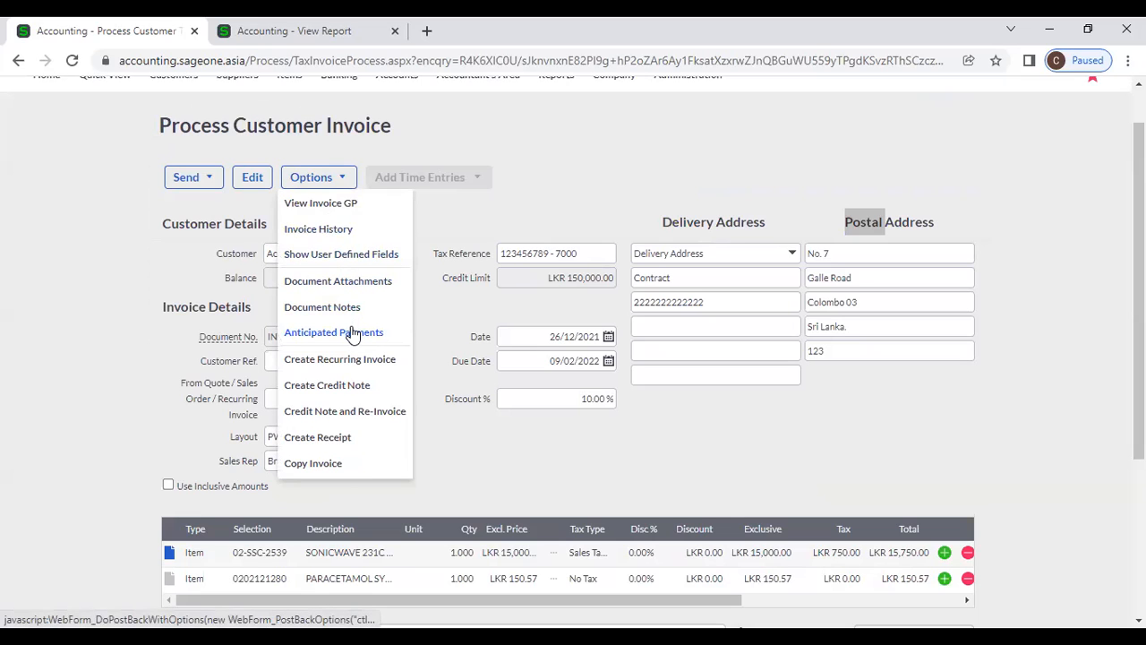
{"action": "left_click", "coordinate": [436, 294]}
Save the invoice, accepting that the credit limit is exceeded
{"action": "scroll", "coordinate": [439, 305], "scroll_direction": "down", "scroll_amount": 3}
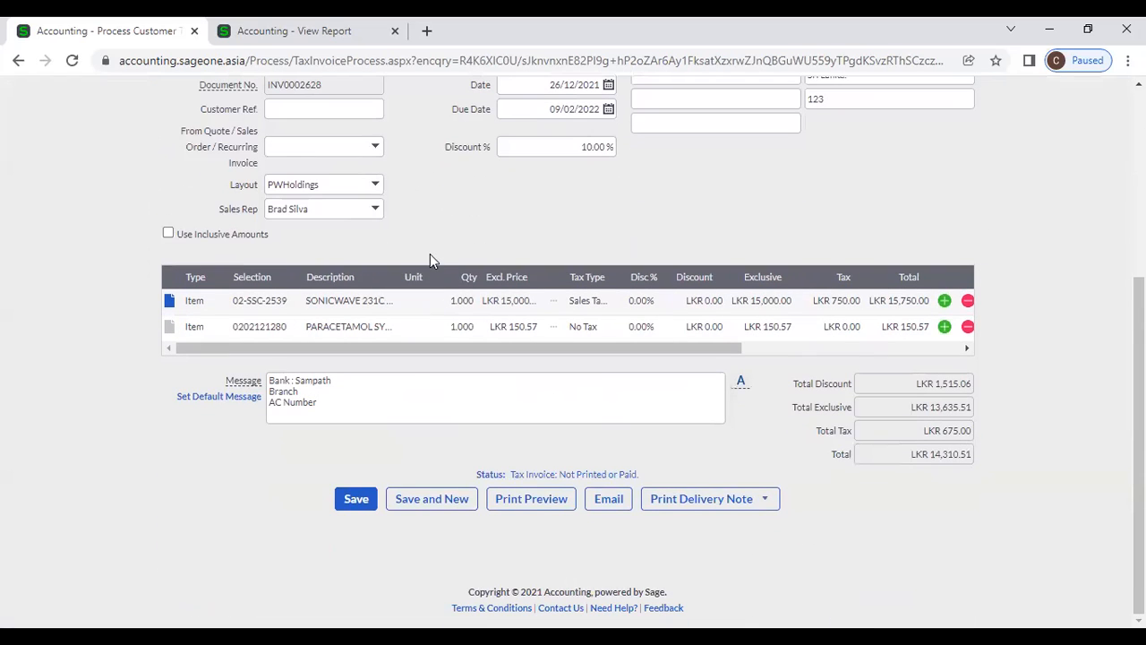
{"action": "left_click", "coordinate": [360, 498]}
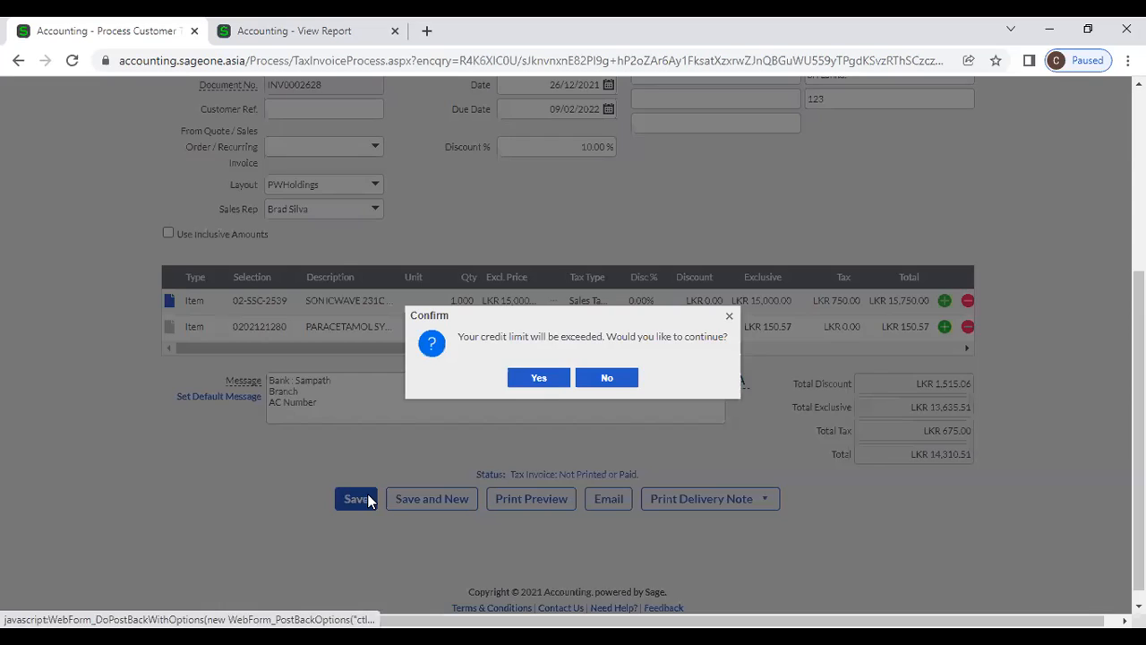
{"action": "left_click", "coordinate": [538, 378]}
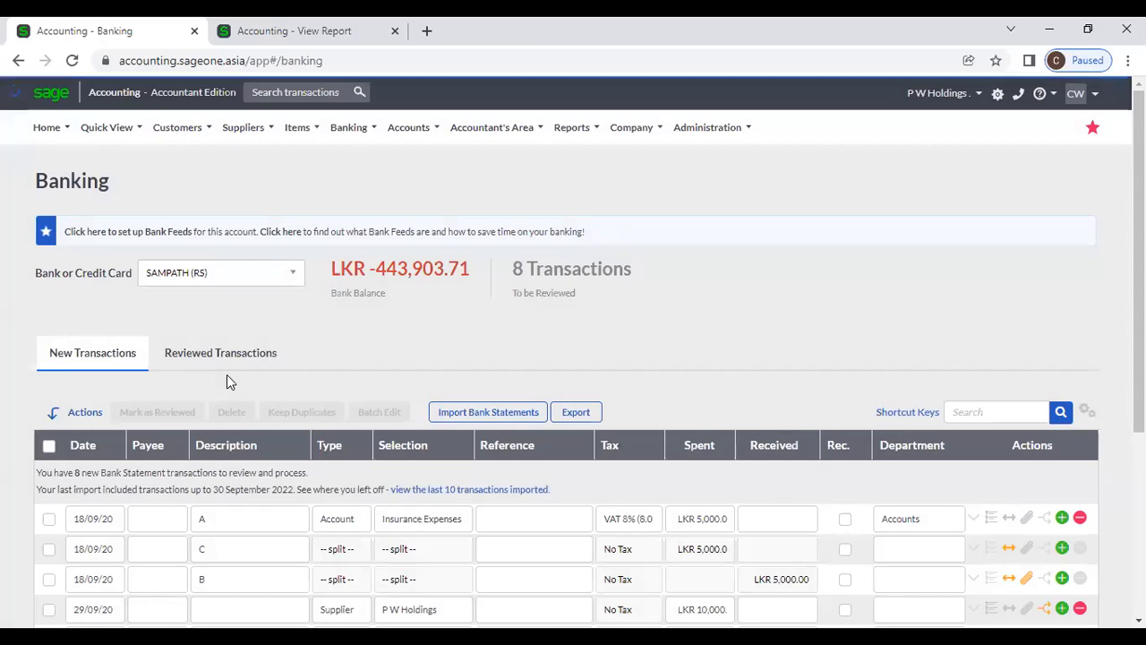
Reopen the Accounting Software (Pvt) Ltd invoice dated 26/12/2021 from the list of customer tax invoices
{"action": "left_click", "coordinate": [178, 127]}
{"action": "mouse_move", "coordinate": [236, 212]}
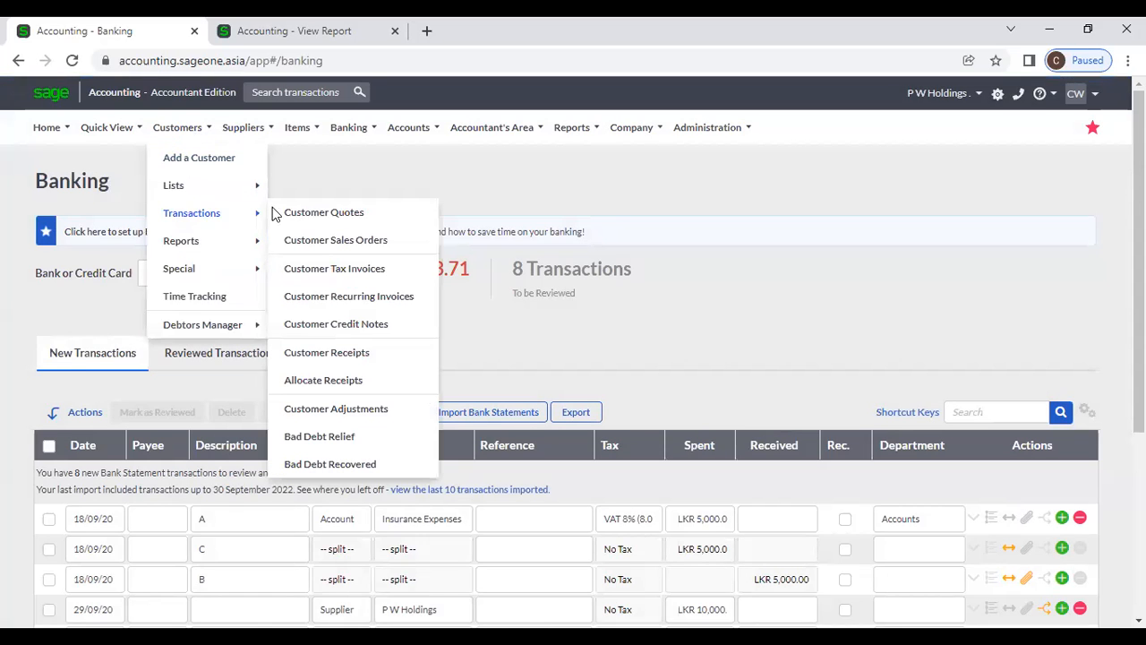
{"action": "left_click", "coordinate": [309, 269]}
{"action": "left_click", "coordinate": [268, 346]}
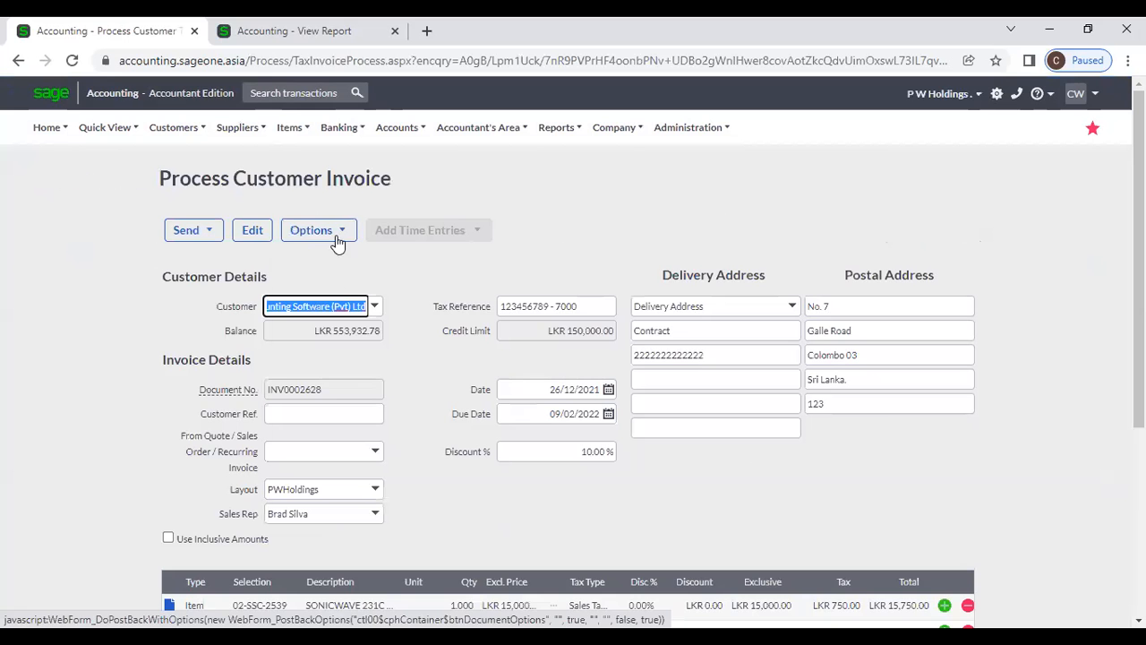
View the form for adding an anticipated payment action to the invoice, and leave it without saving
{"action": "left_click", "coordinate": [337, 237]}
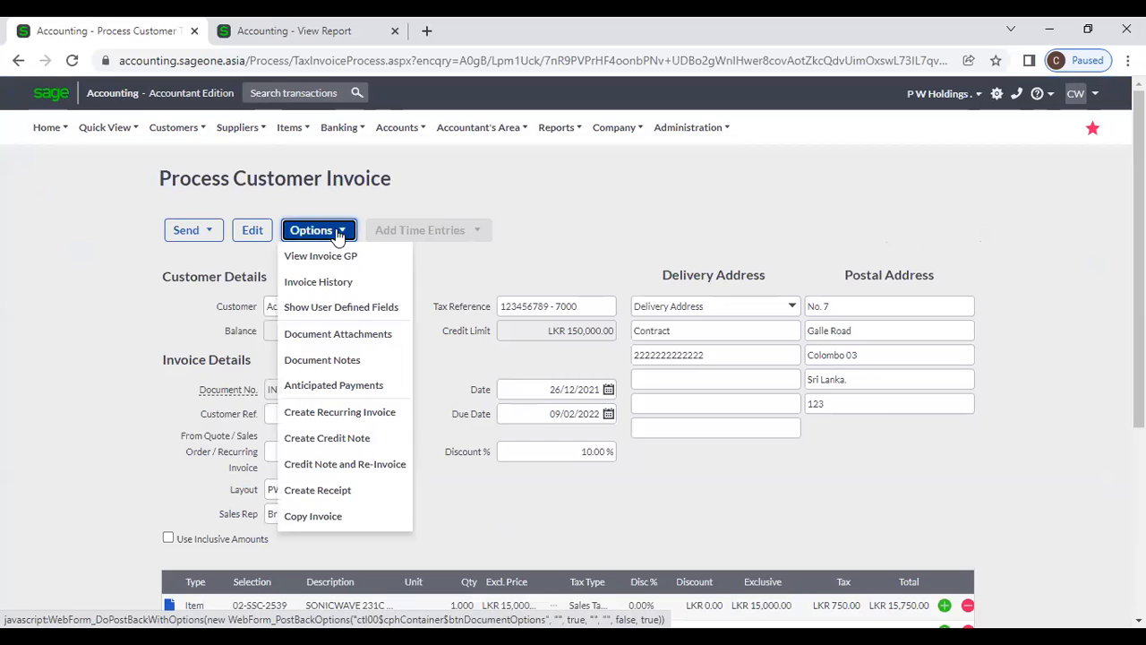
{"action": "left_click", "coordinate": [344, 386]}
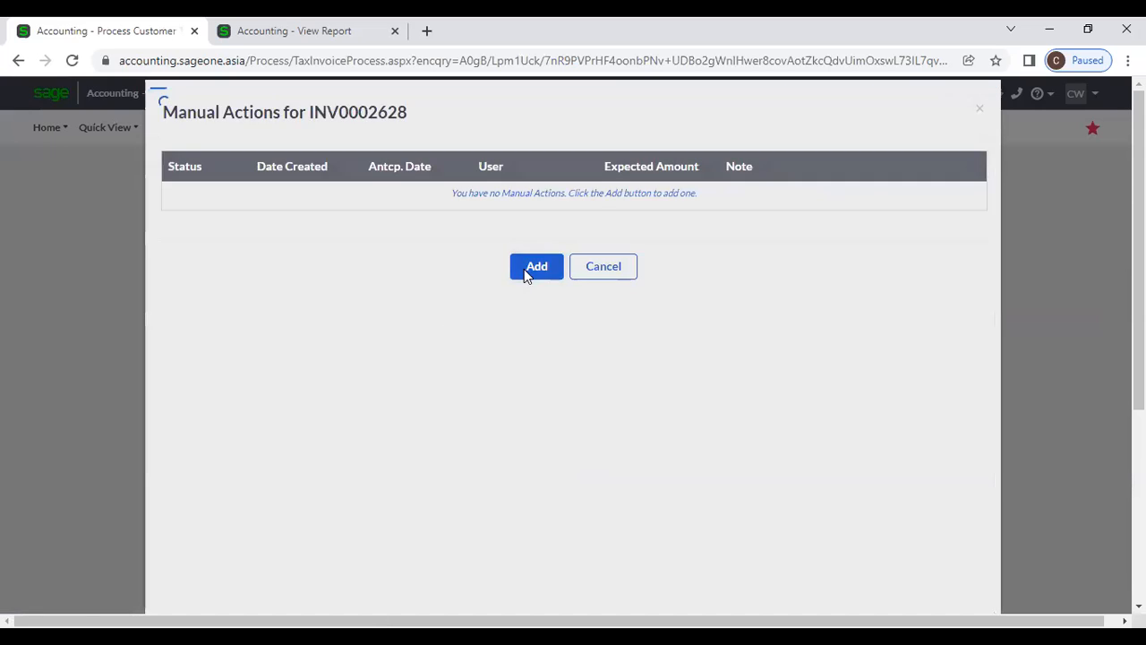
{"action": "left_click", "coordinate": [526, 267]}
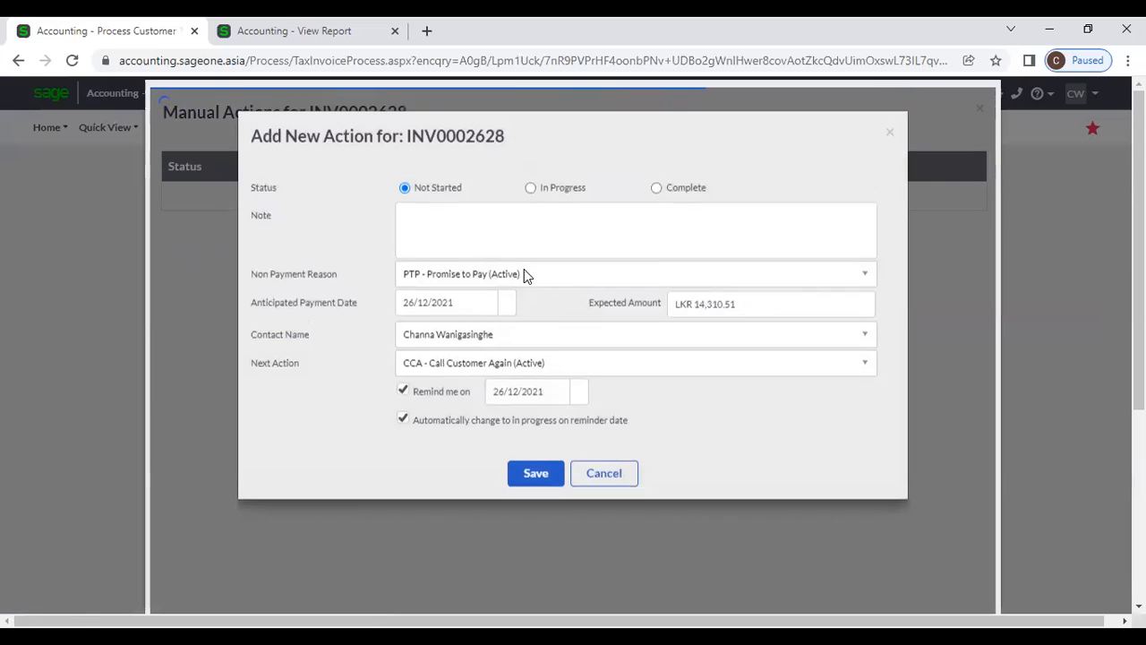
{"action": "left_click", "coordinate": [605, 475]}
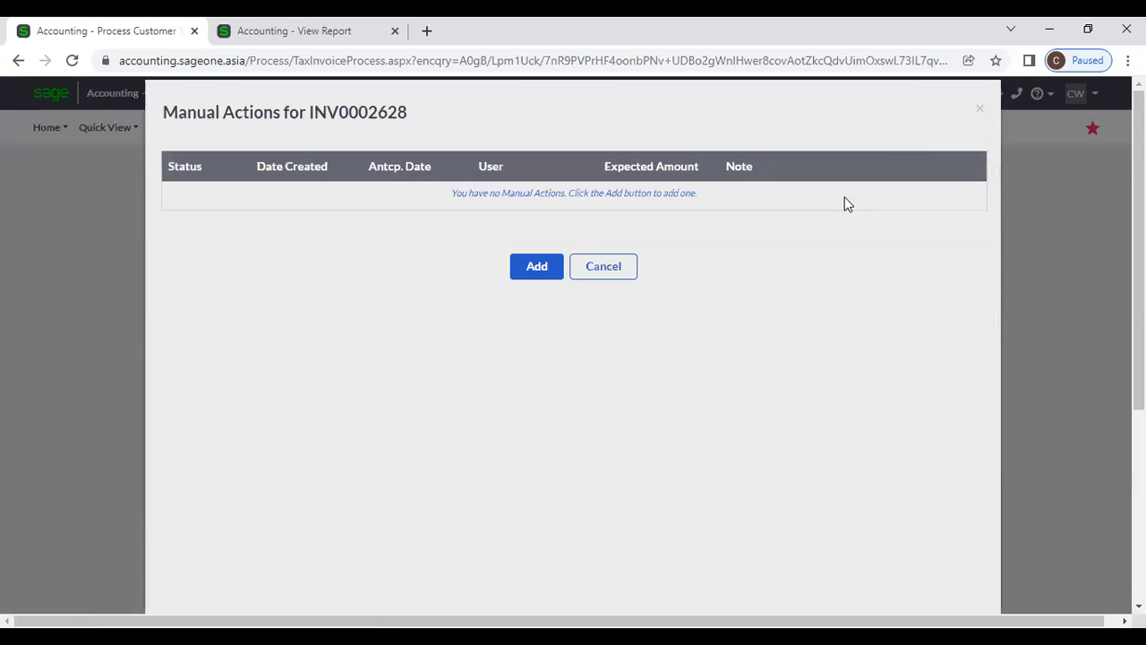
{"action": "left_click", "coordinate": [980, 109]}
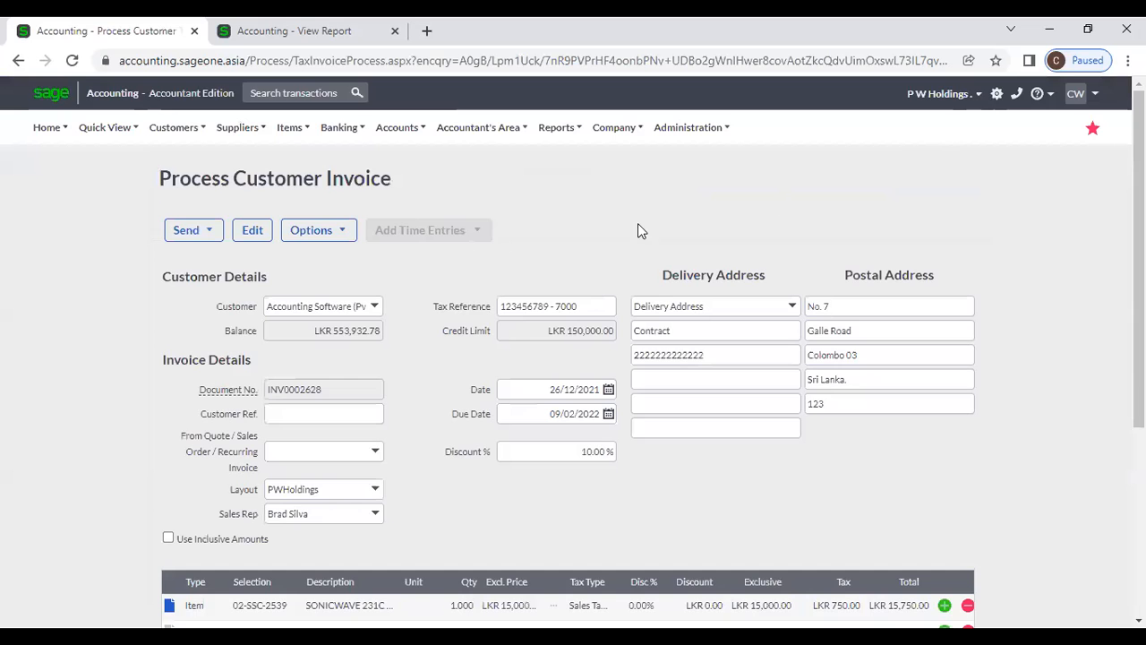
{"action": "left_click", "coordinate": [338, 233]}
Open the list of customer tax invoices and look through the first page of invoices
{"action": "mouse_move", "coordinate": [201, 136]}
{"action": "mouse_move", "coordinate": [191, 213]}
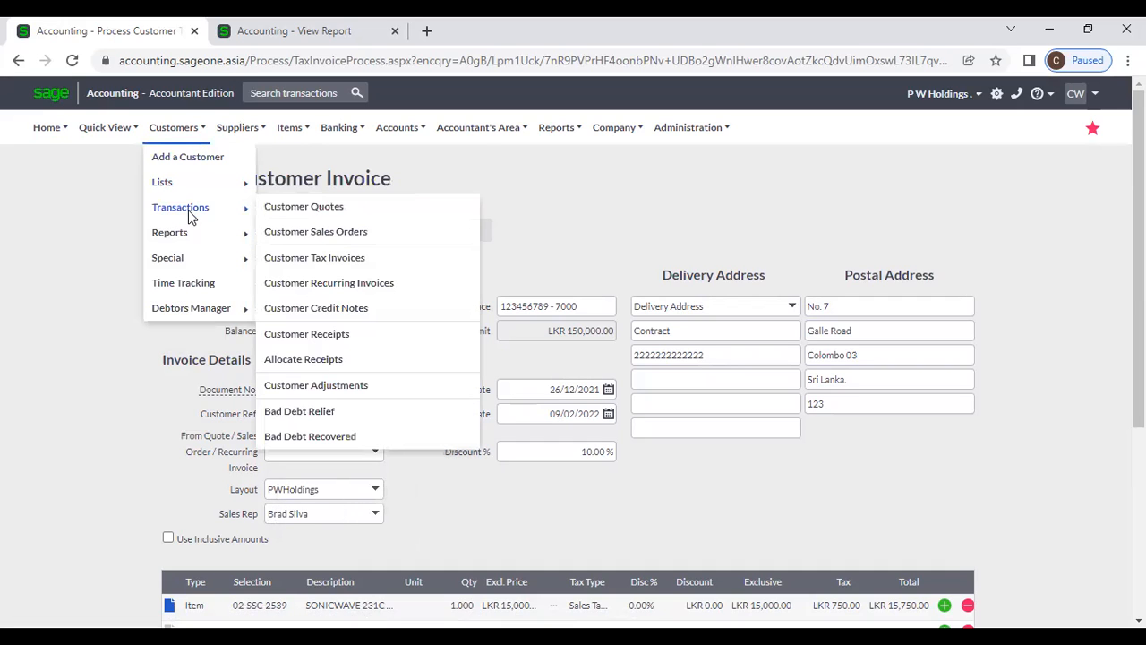
{"action": "left_click", "coordinate": [329, 258]}
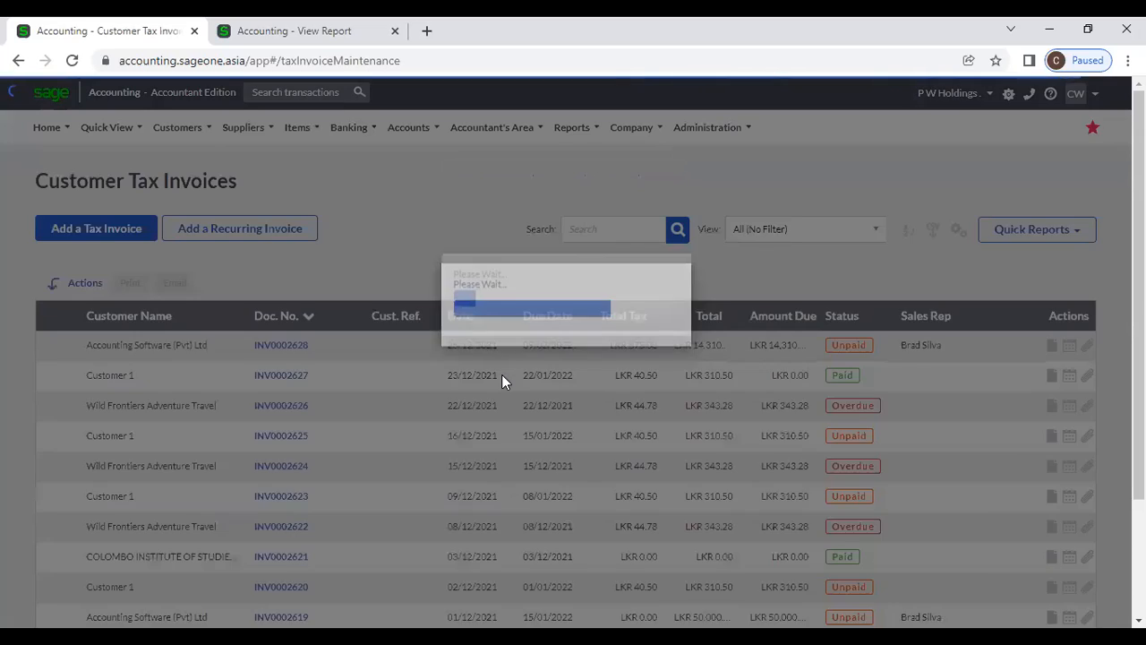
{"action": "scroll", "coordinate": [502, 376], "scroll_direction": "down", "scroll_amount": 3}
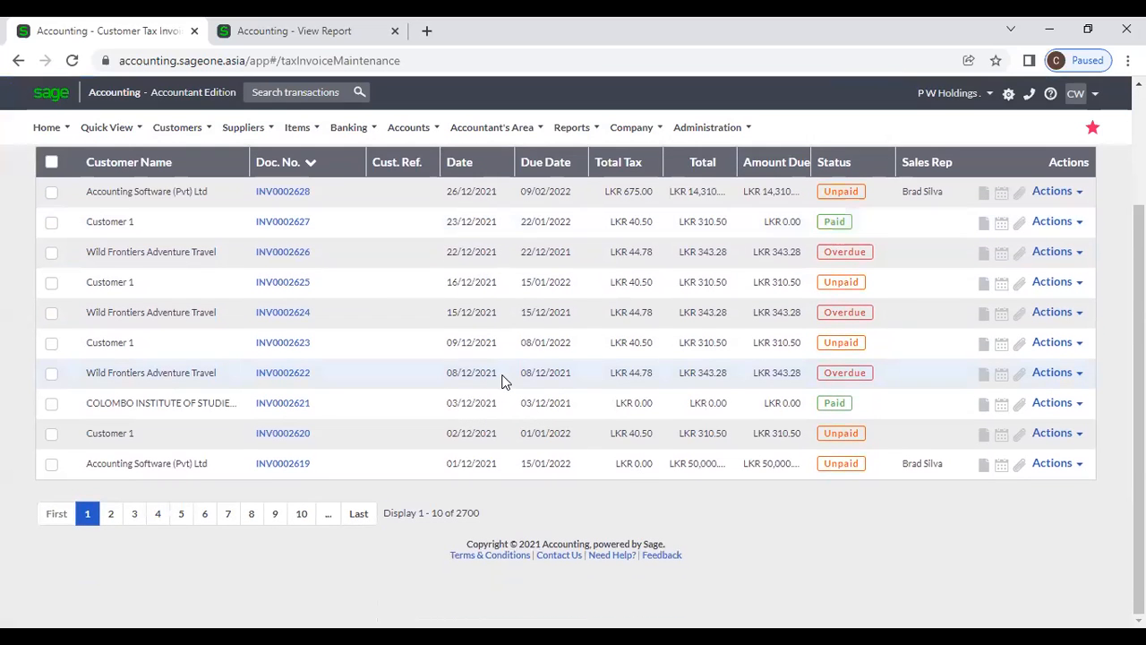
{"action": "scroll", "coordinate": [503, 380], "scroll_direction": "up", "scroll_amount": 1}
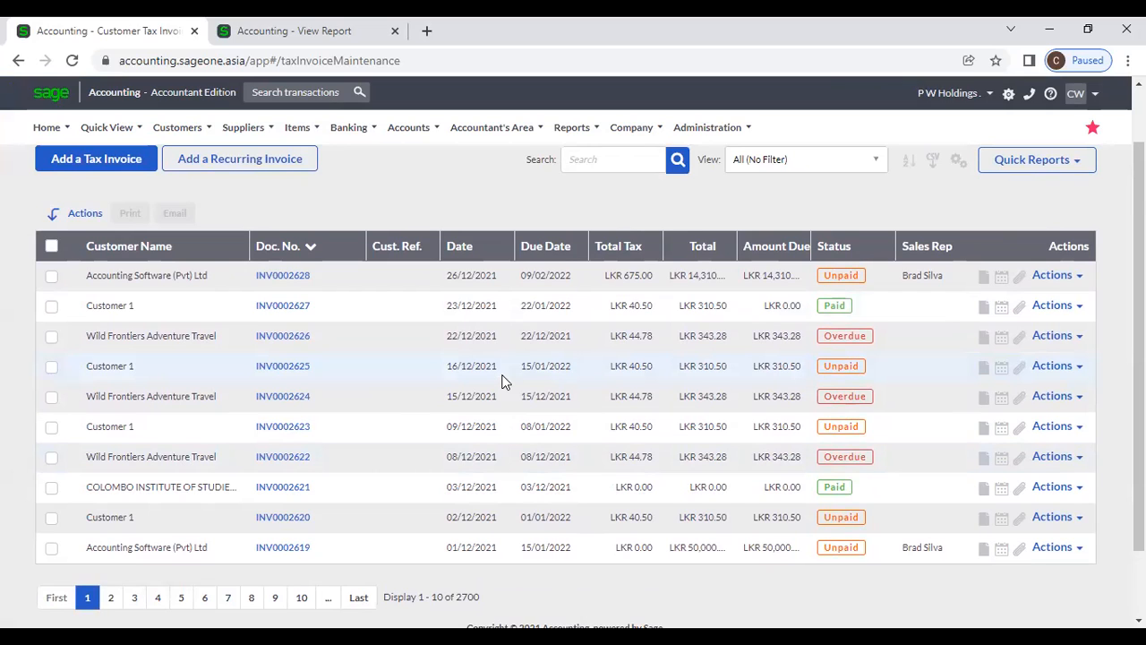
{"action": "scroll", "coordinate": [563, 335], "scroll_direction": "up", "scroll_amount": 2}
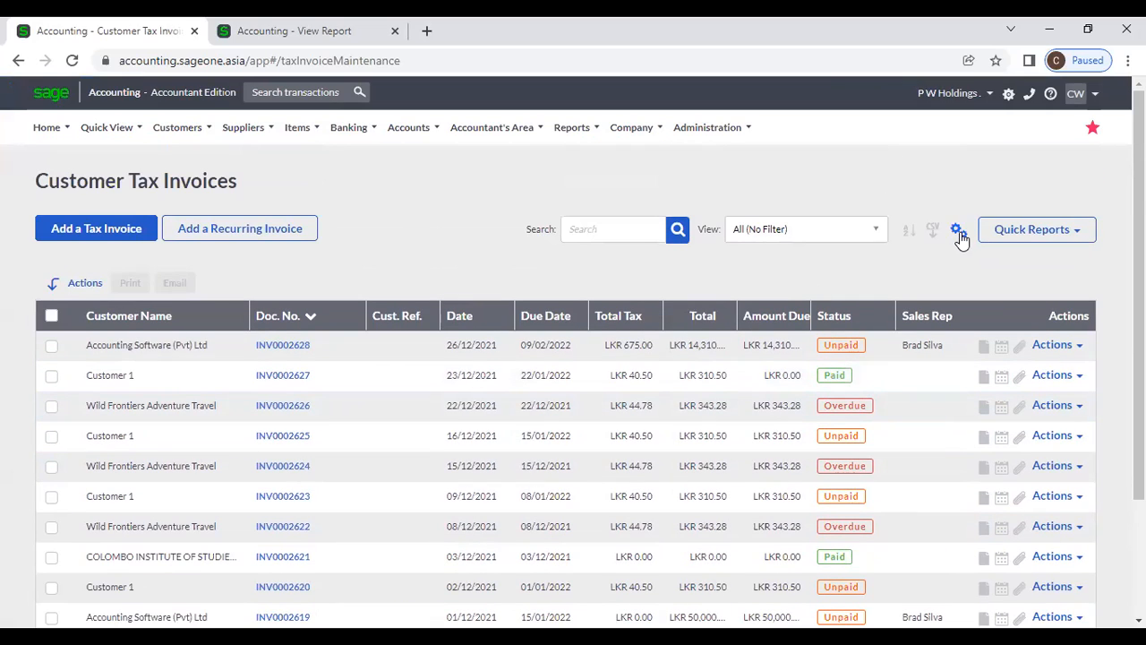
Filter the tax invoices to those dated this month, and restore the unfiltered view
{"action": "left_click", "coordinate": [906, 231]}
{"action": "left_click", "coordinate": [695, 130]}
{"action": "left_click", "coordinate": [809, 228]}
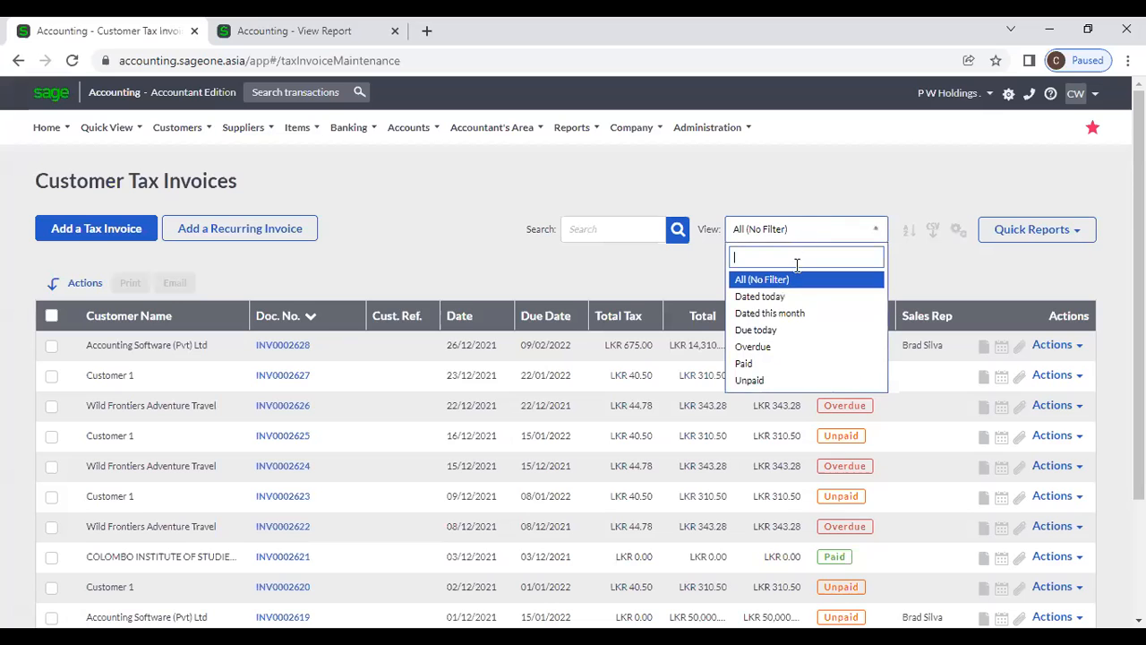
{"action": "left_click", "coordinate": [797, 313]}
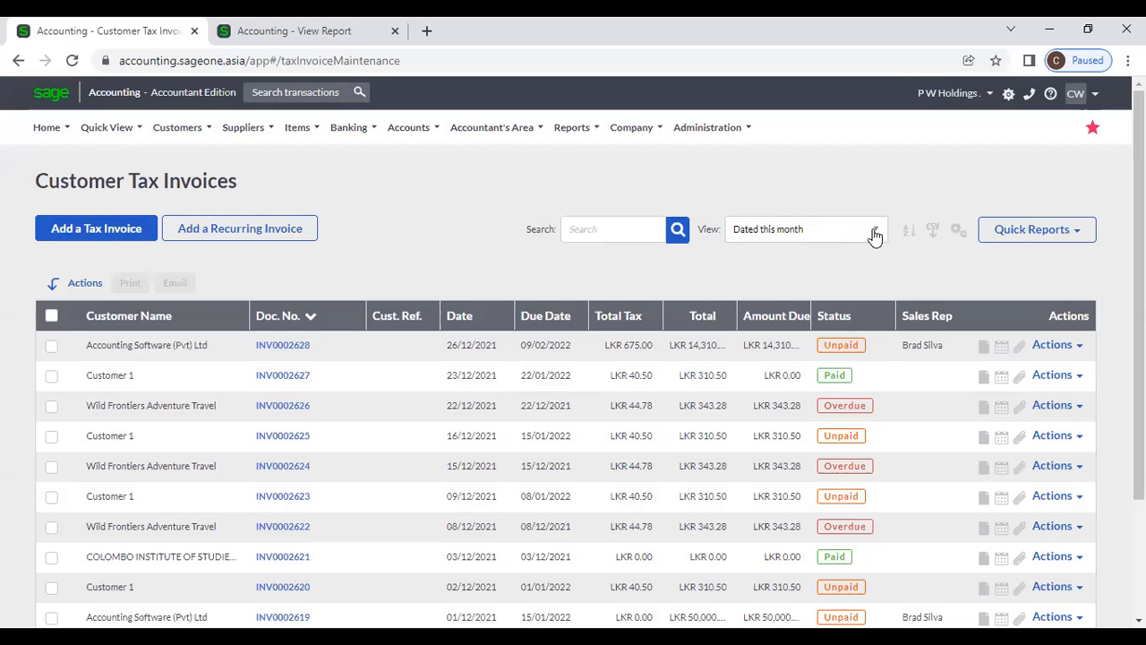
{"action": "left_click", "coordinate": [875, 233]}
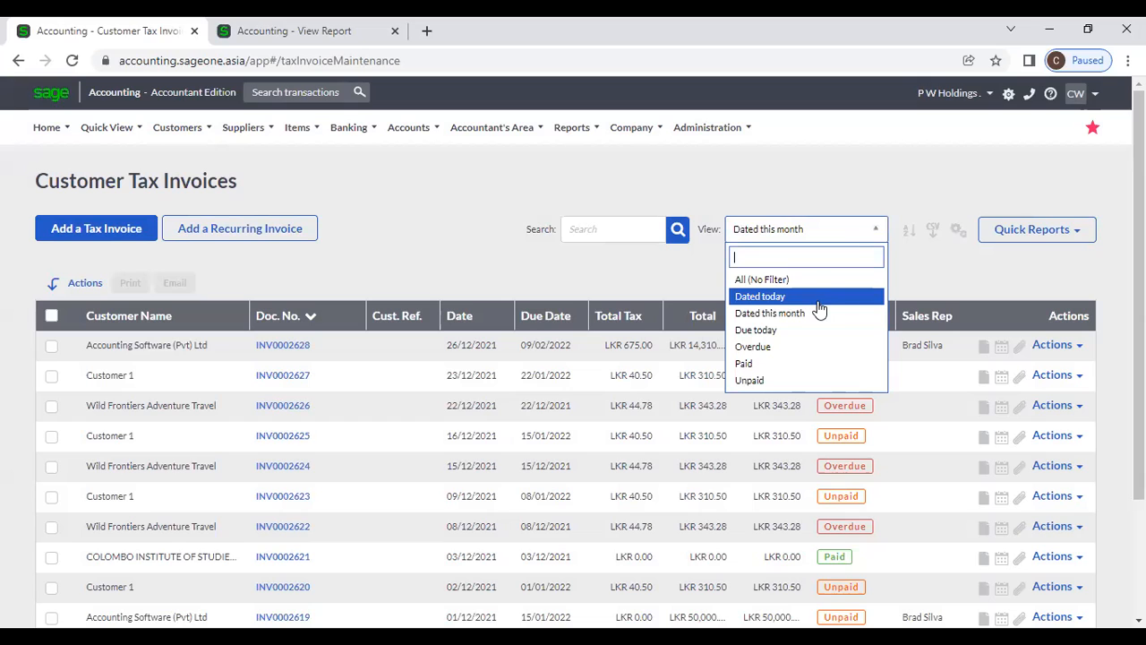
{"action": "left_click", "coordinate": [751, 279]}
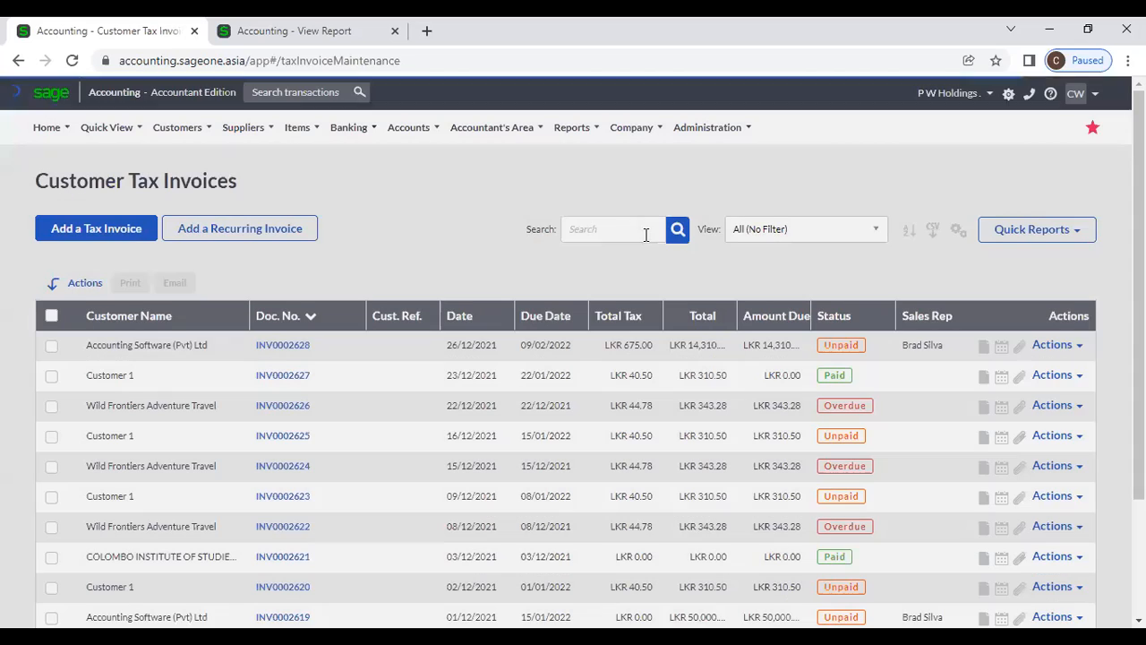
Search the tax invoices for customers matching Acc, and clear the search
{"action": "left_click", "coordinate": [646, 234]}
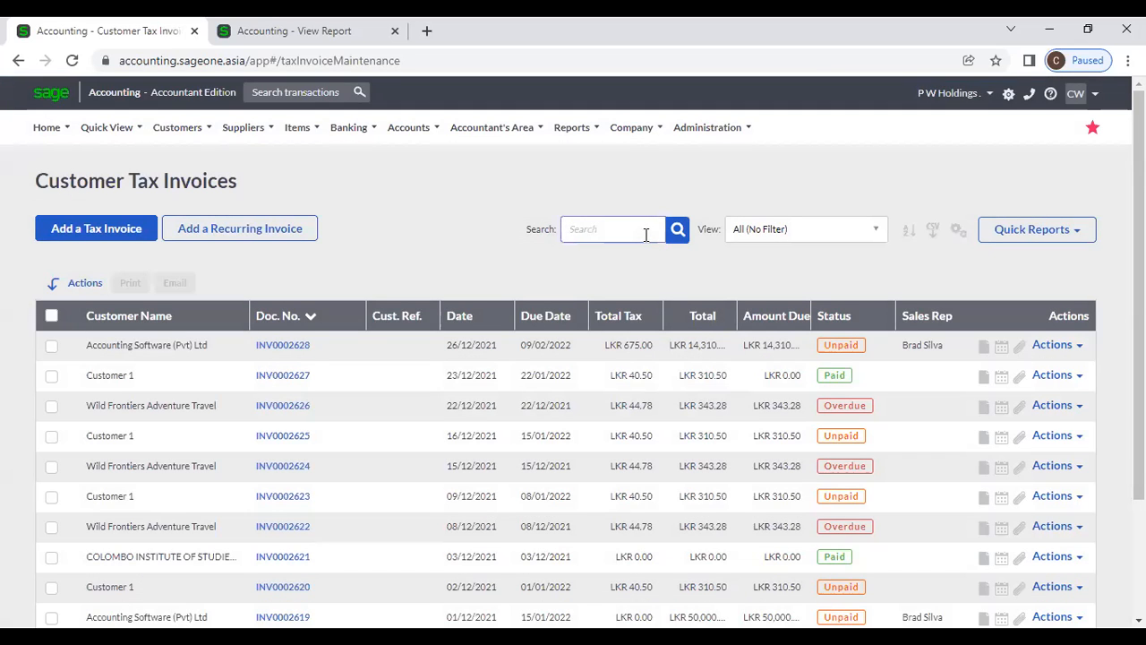
{"action": "type", "text": "P W"}
{"action": "key", "text": "BackSpace"}
{"action": "key", "text": "BackSpace"}
{"action": "key", "text": "BackSpace"}
{"action": "type", "text": "Acc"}
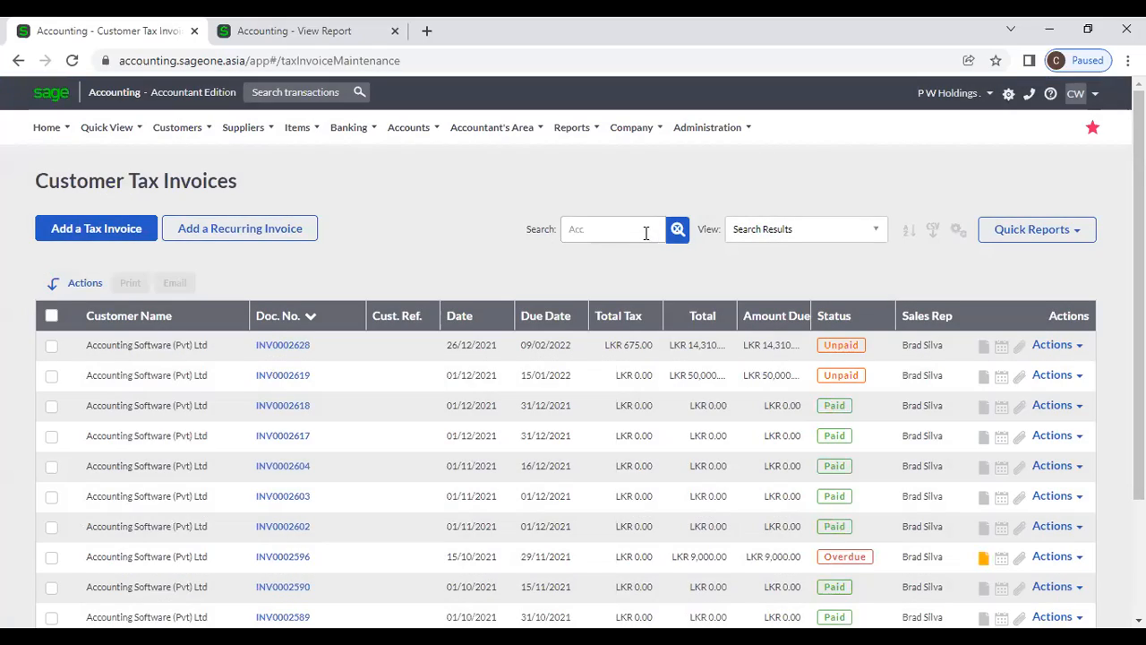
{"action": "left_click", "coordinate": [678, 229]}
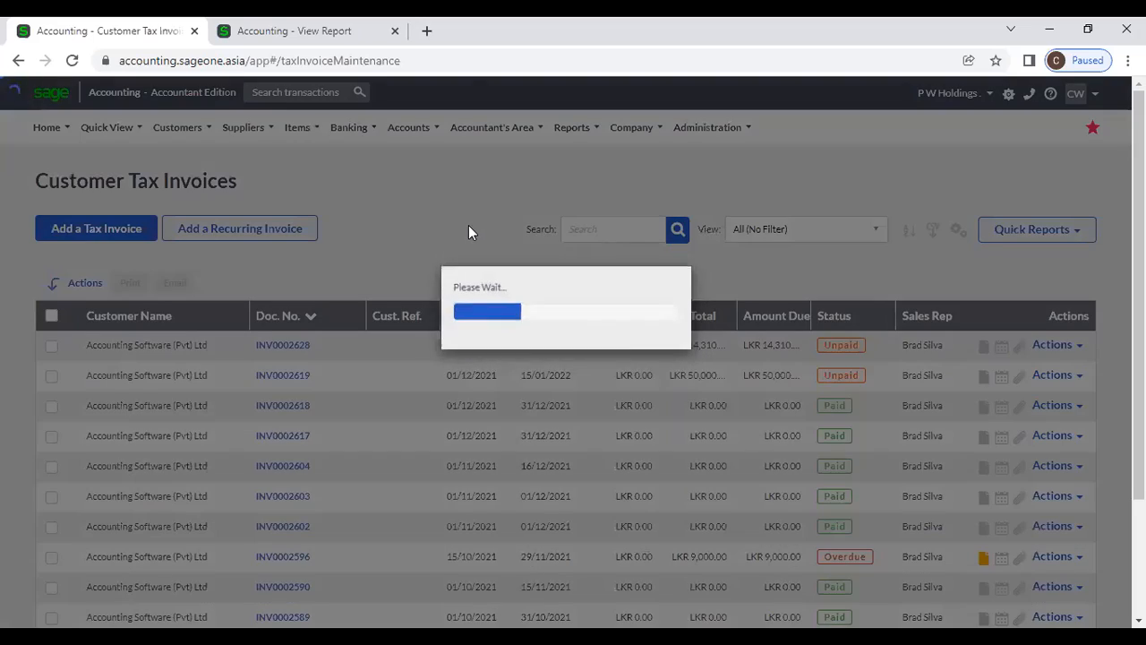